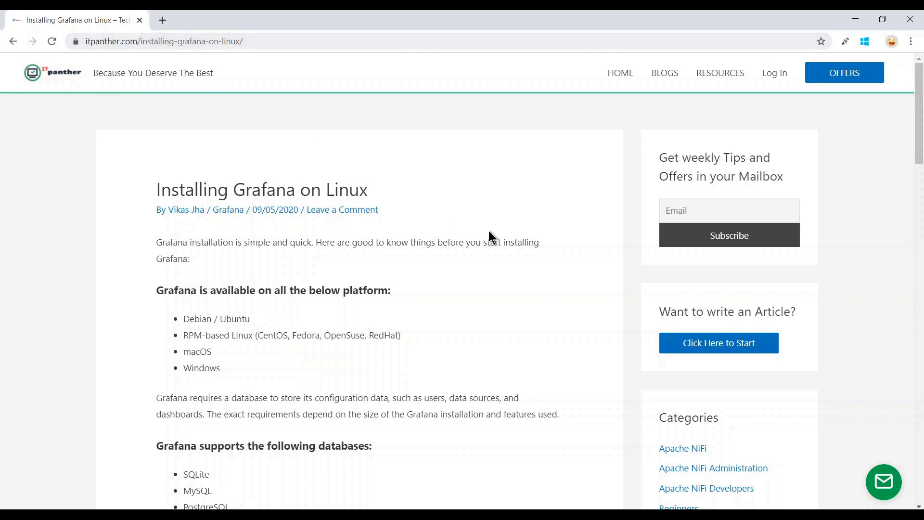
Open 'Installing Grafana on Linux' in a new tab from the blog's Grafana category page.
scroll(490, 233, down, 2)
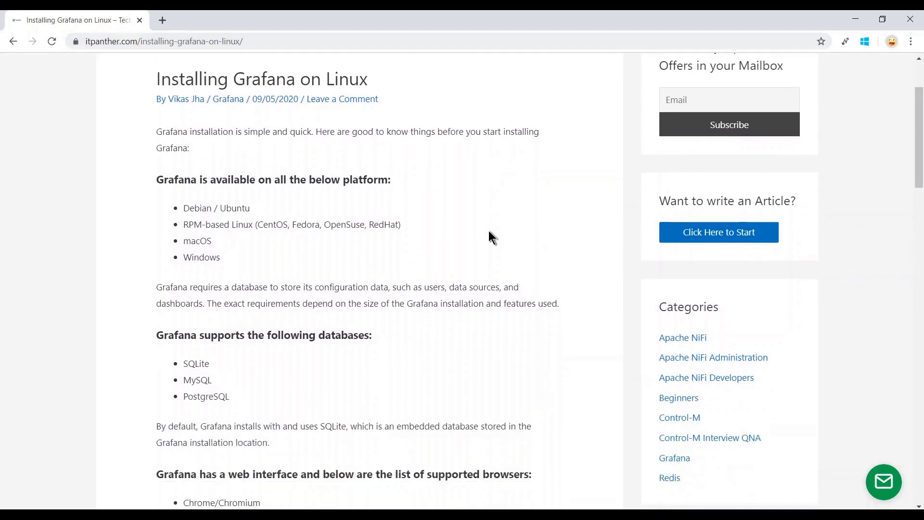
scroll(489, 231, down, 1)
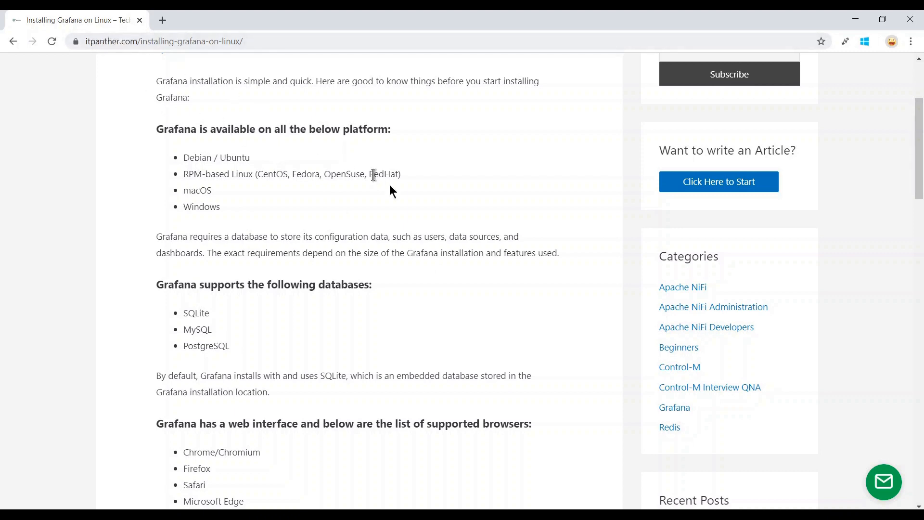
middle_click(676, 412)
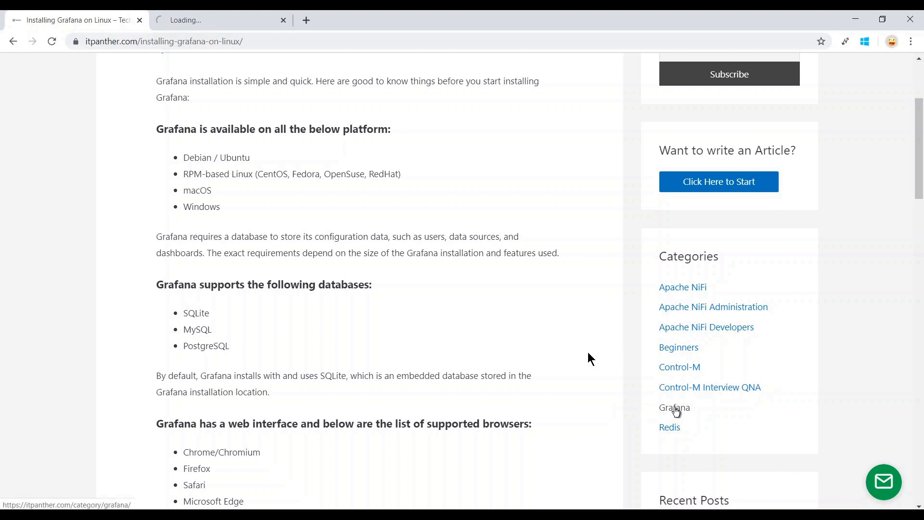
click(201, 18)
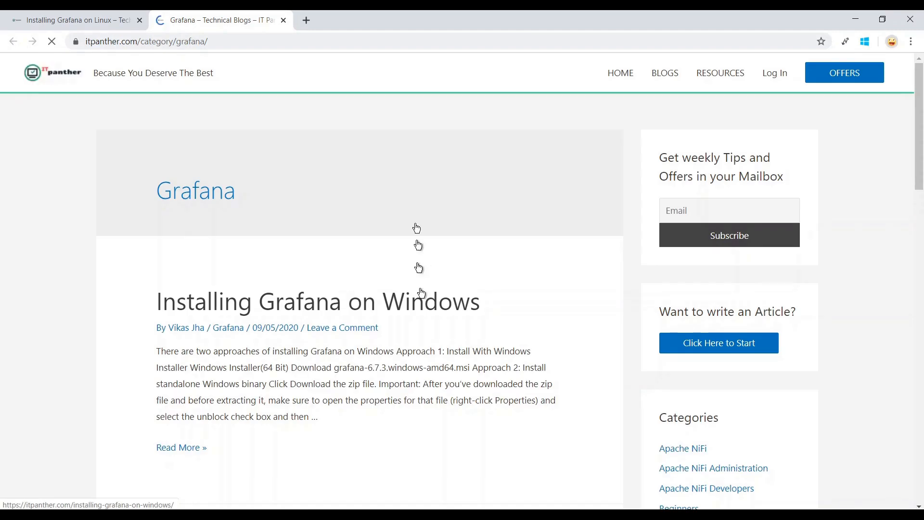
scroll(385, 212, down, 3)
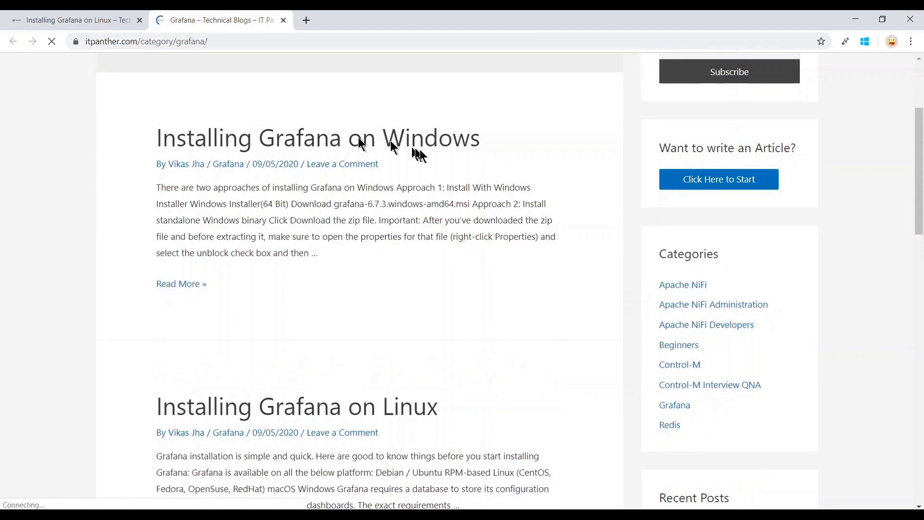
scroll(413, 151, down, 3)
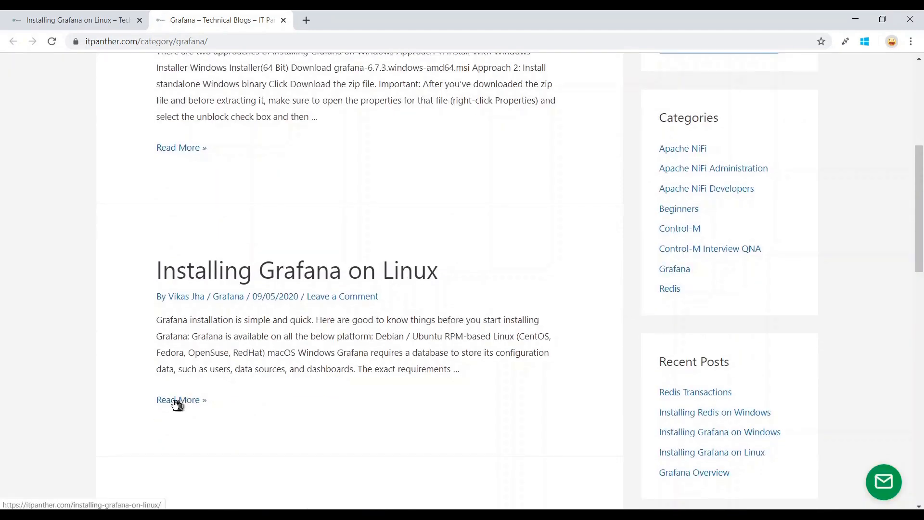
click(174, 405)
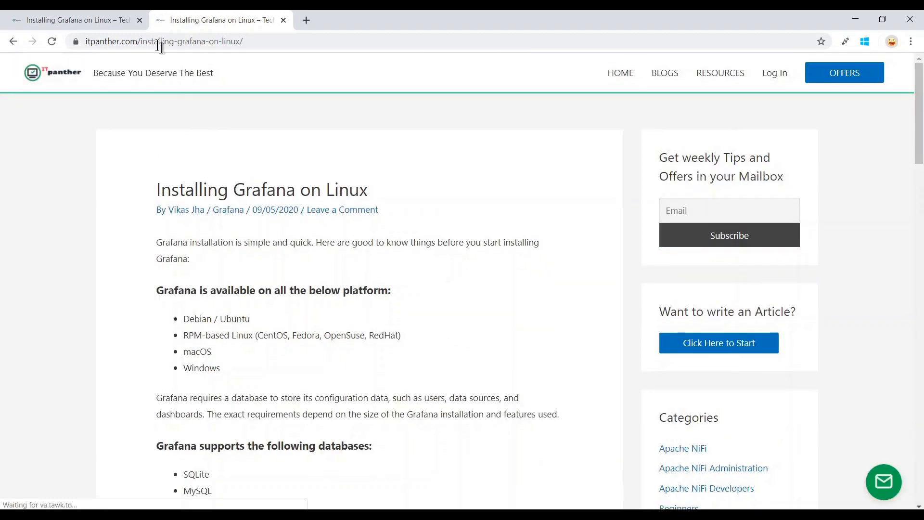
Close the older duplicate tab and highlight SQLite as the default database in the article.
click(139, 20)
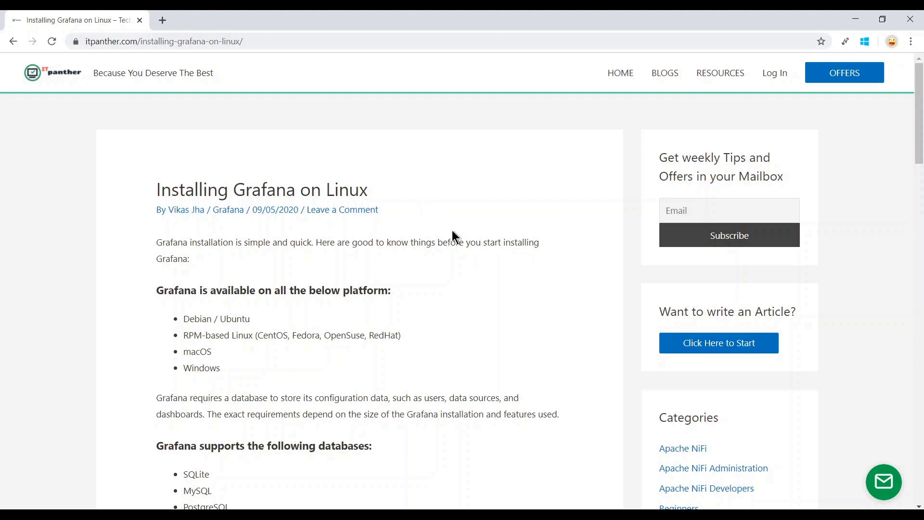
scroll(453, 233, down, 2)
scroll(452, 230, down, 1)
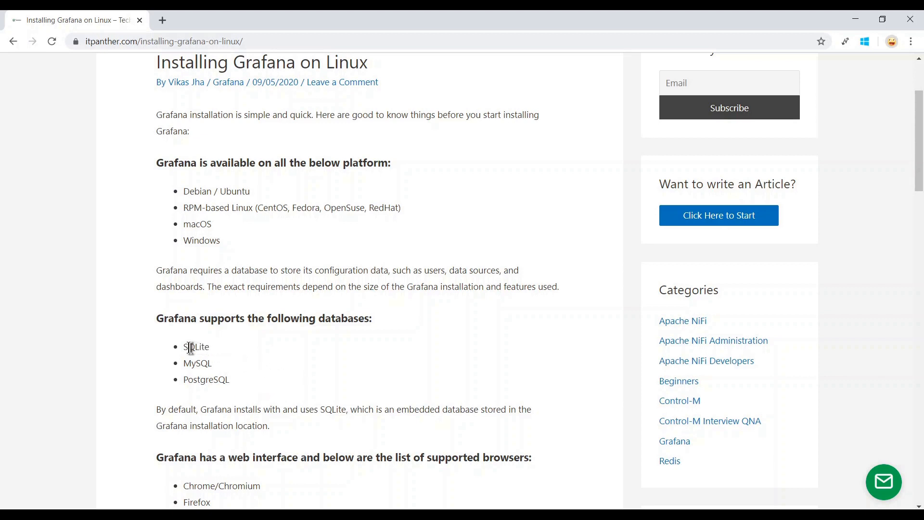
drag(186, 346, 223, 349)
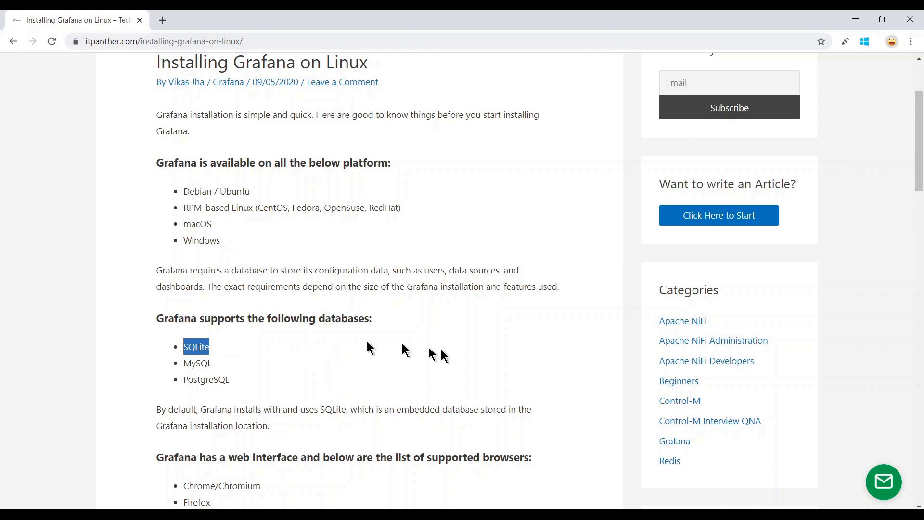
scroll(440, 351, down, 3)
scroll(533, 324, down, 2)
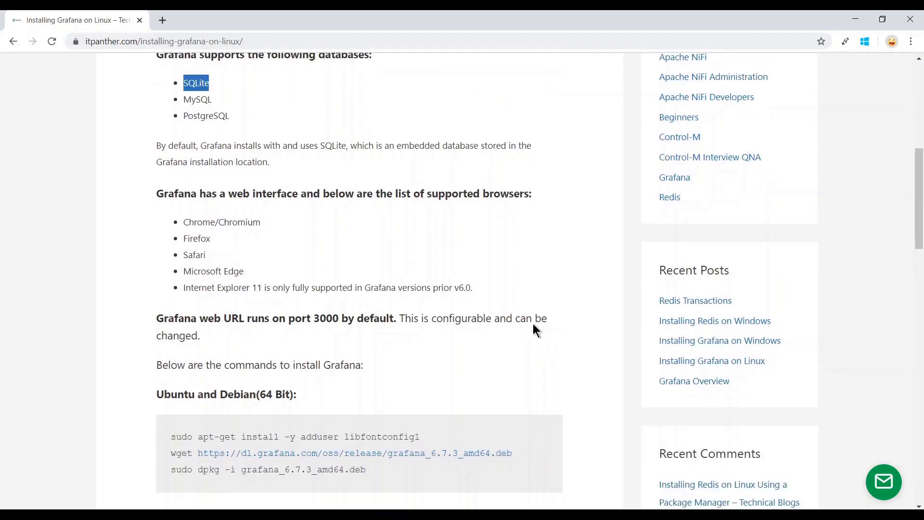
scroll(552, 212, up, 2)
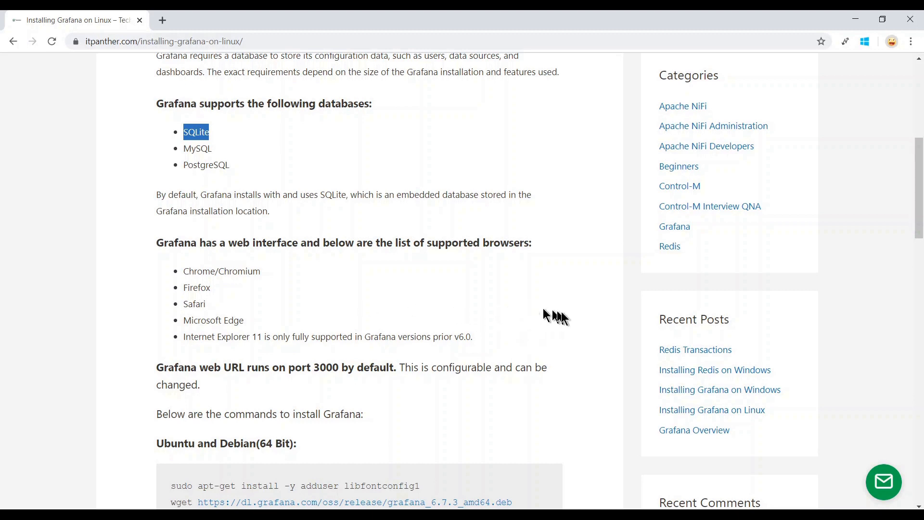
scroll(562, 314, down, 2)
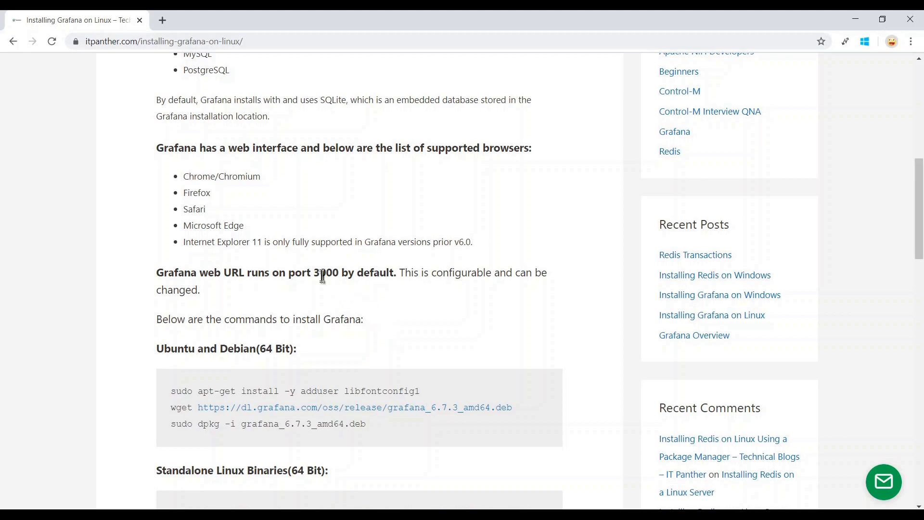
Highlight Grafana's default port 3000 in the article.
drag(313, 273, 340, 275)
scroll(411, 297, down, 1)
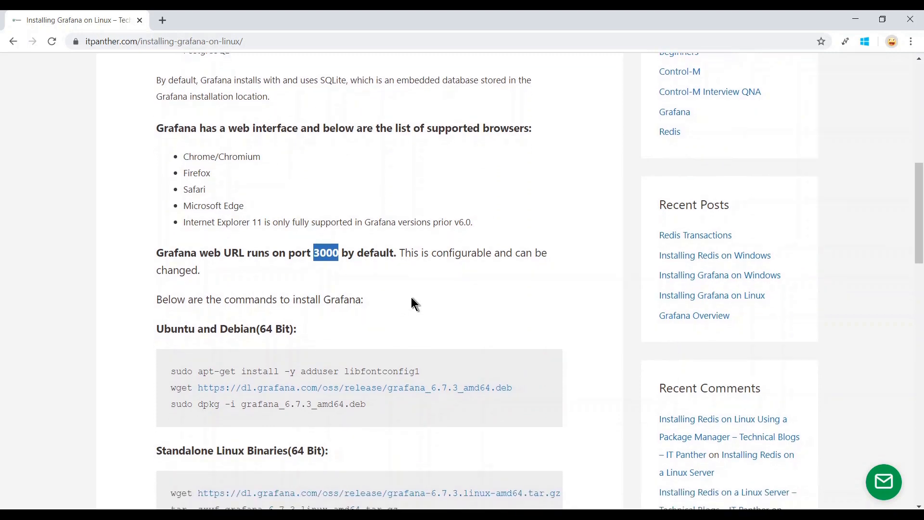
scroll(411, 304, down, 2)
scroll(411, 303, down, 1)
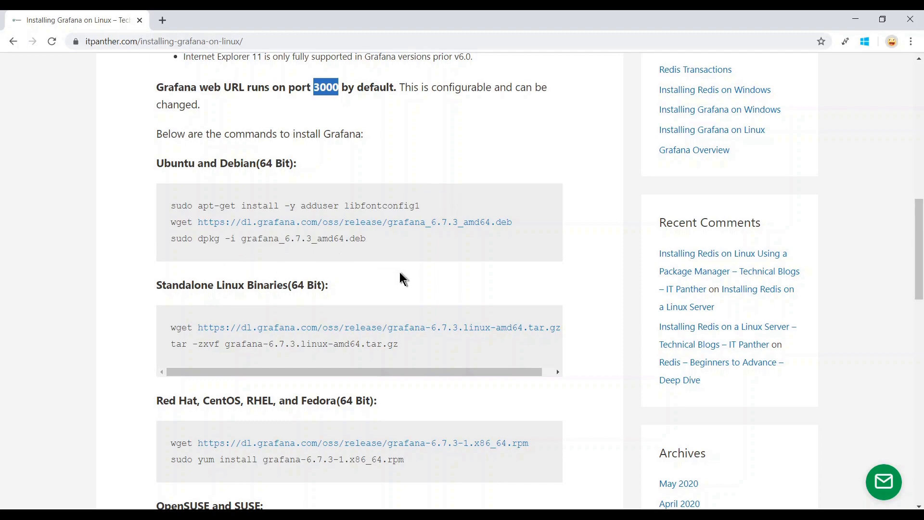
scroll(402, 278, down, 2)
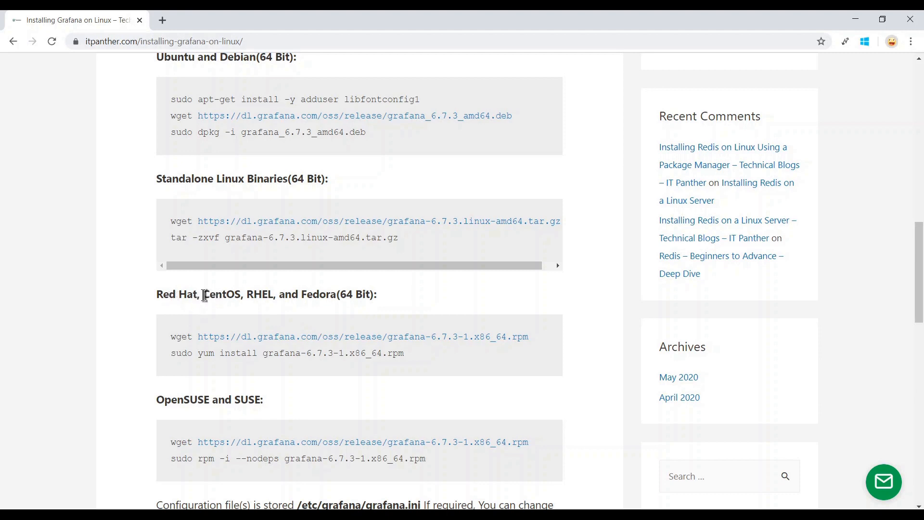
Select the Red Hat/CentOS wget download command and bring the PuTTY session forward.
drag(205, 295, 237, 295)
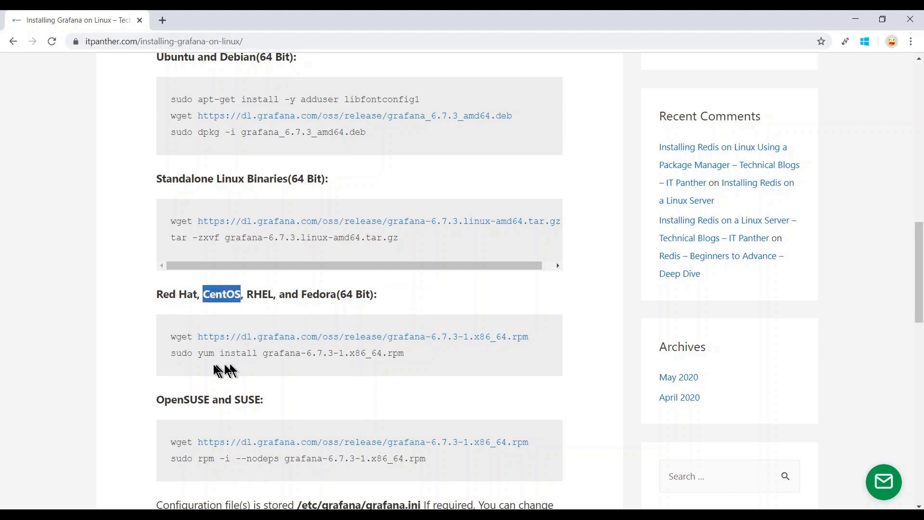
click(172, 344)
drag(172, 343, 546, 344)
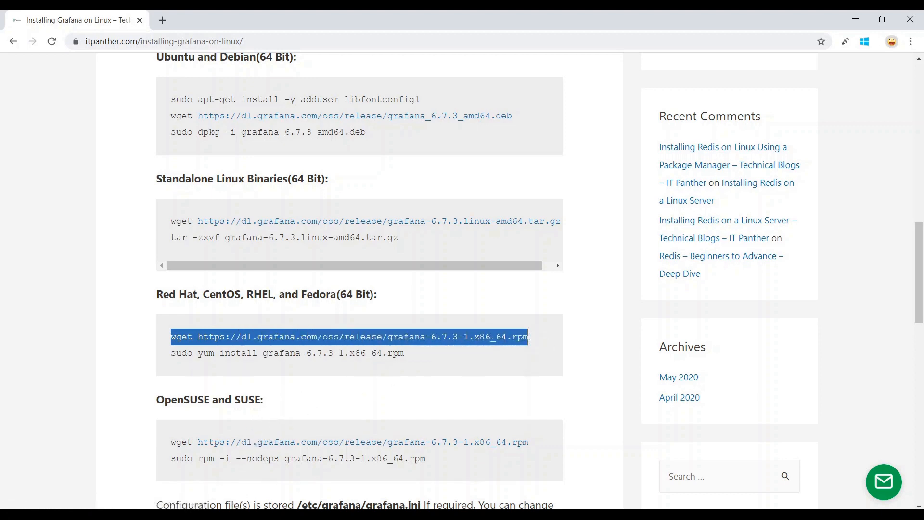
click(211, 516)
click(188, 486)
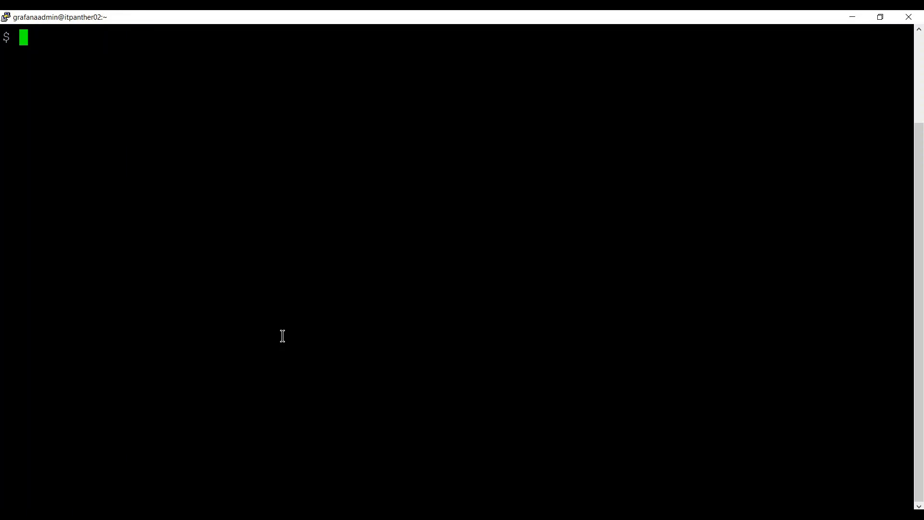
Run whoami, pwd and hostname to confirm the user, home directory and host.
text(whoami)
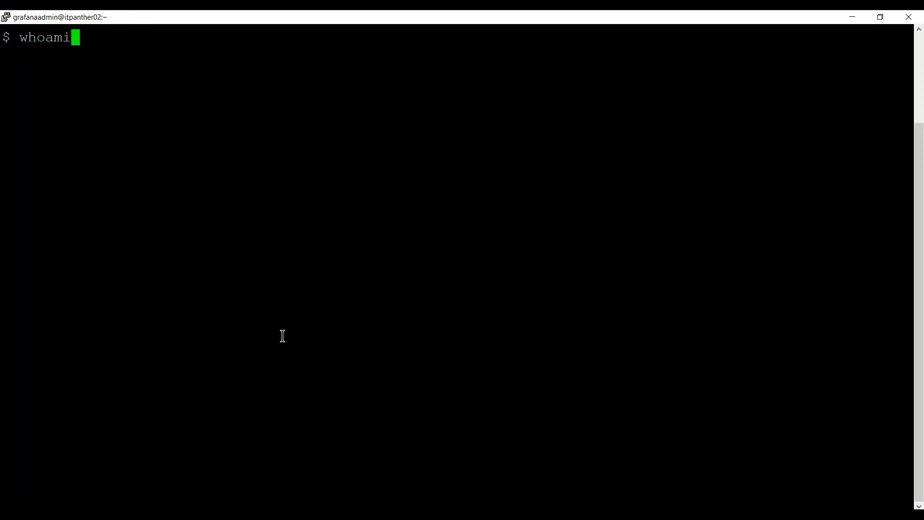
key(Return)
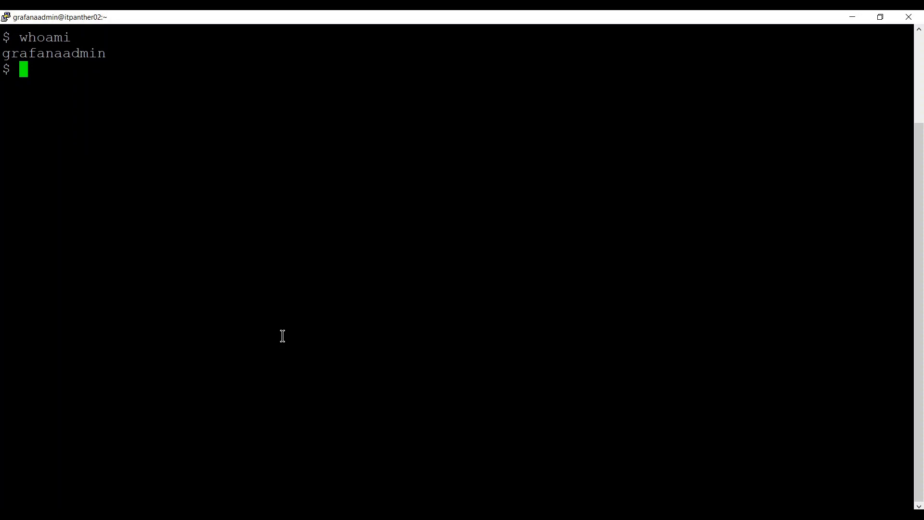
text(pwd)
key(Return)
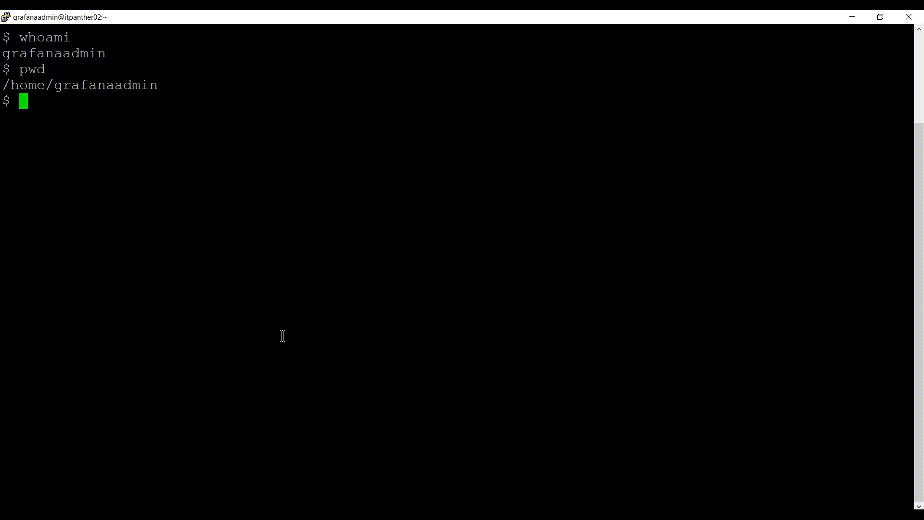
text(hostname)
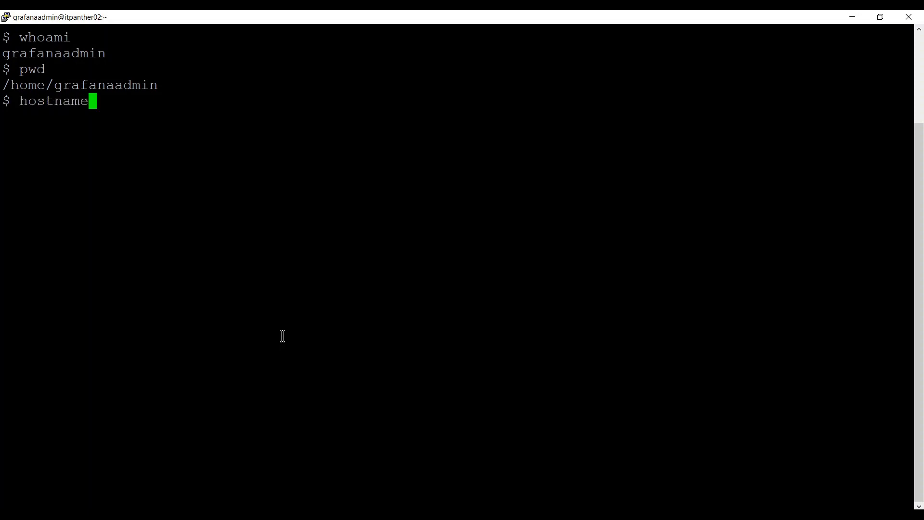
key(Return)
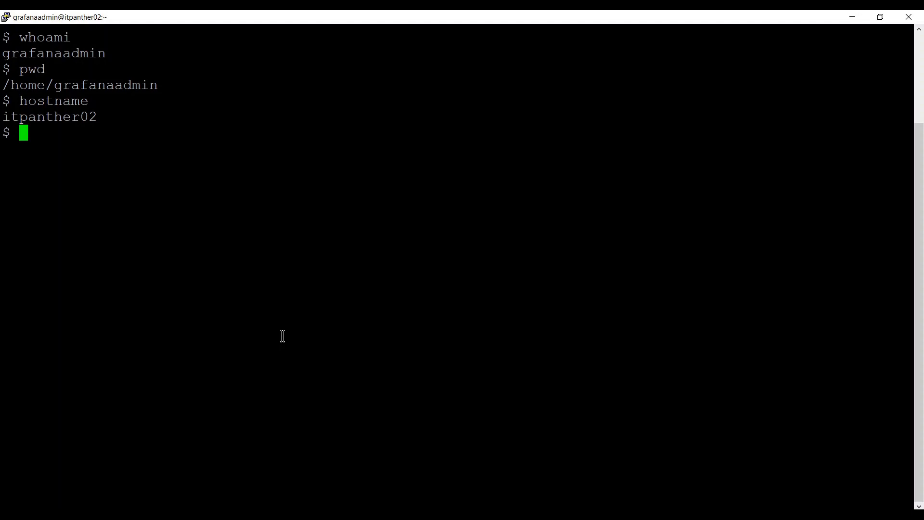
List the home directory with ls and ls -lrt, showing it is empty (total 0).
text(ls)
key(Return)
text(ls -lrt)
key(Return)
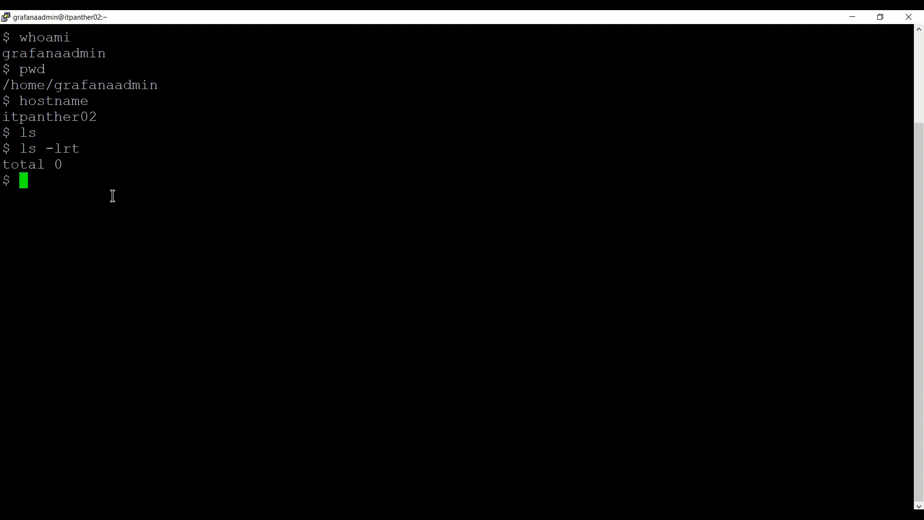
click(284, 515)
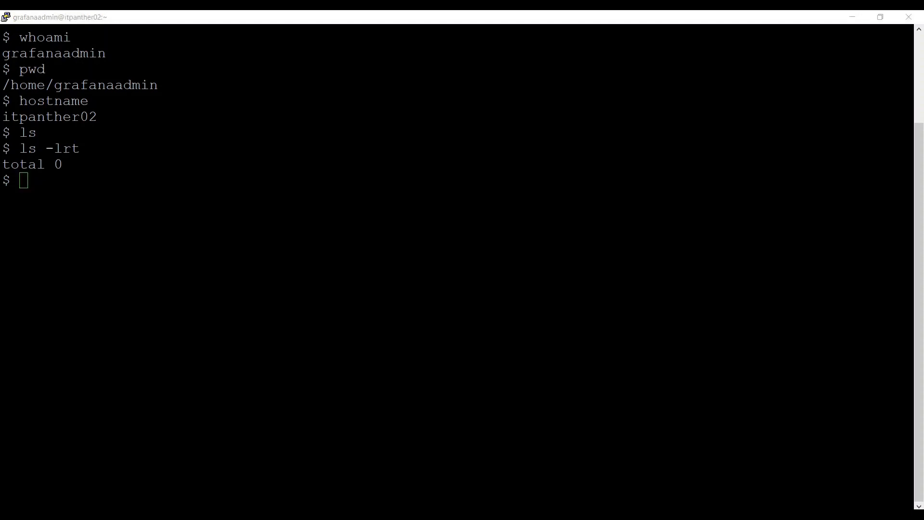
Copy the wget command for grafana-6.7.3-1.x86_64.rpm and run it in PuTTY, which fails without wget.
right_click(309, 339)
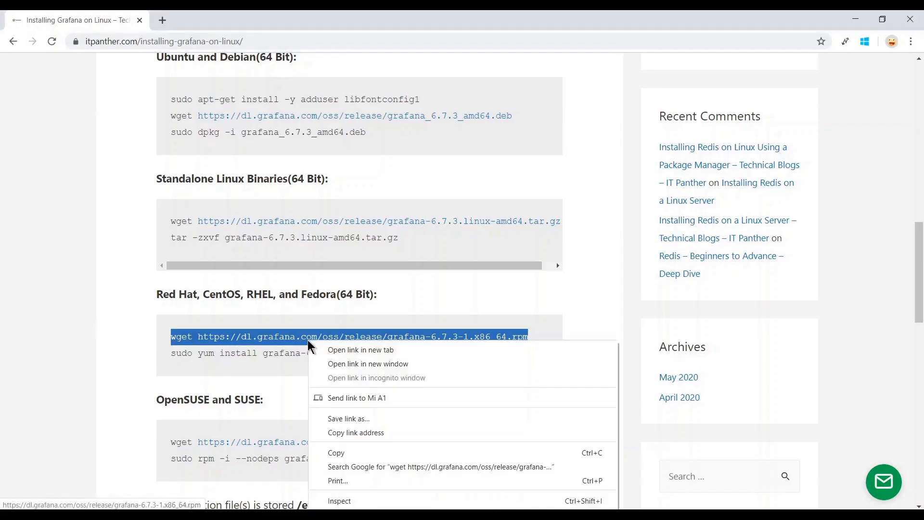
click(377, 453)
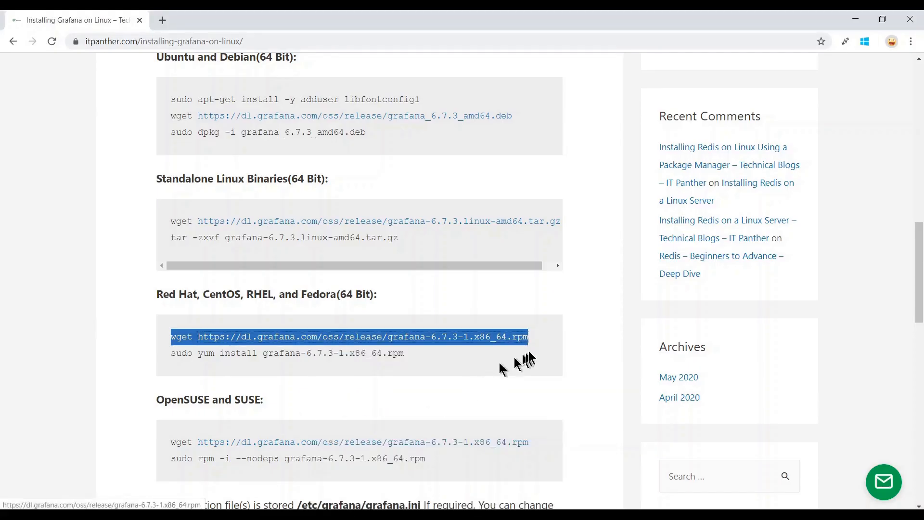
click(544, 355)
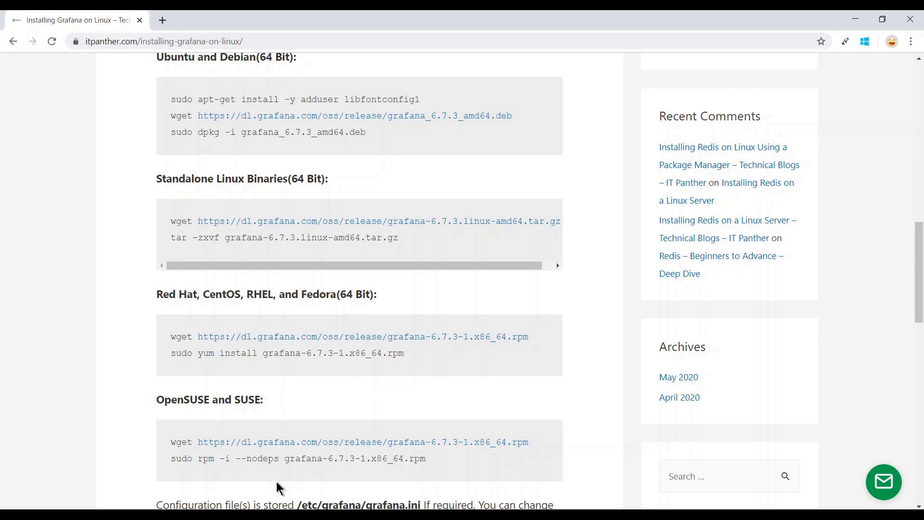
mouse_move(212, 514)
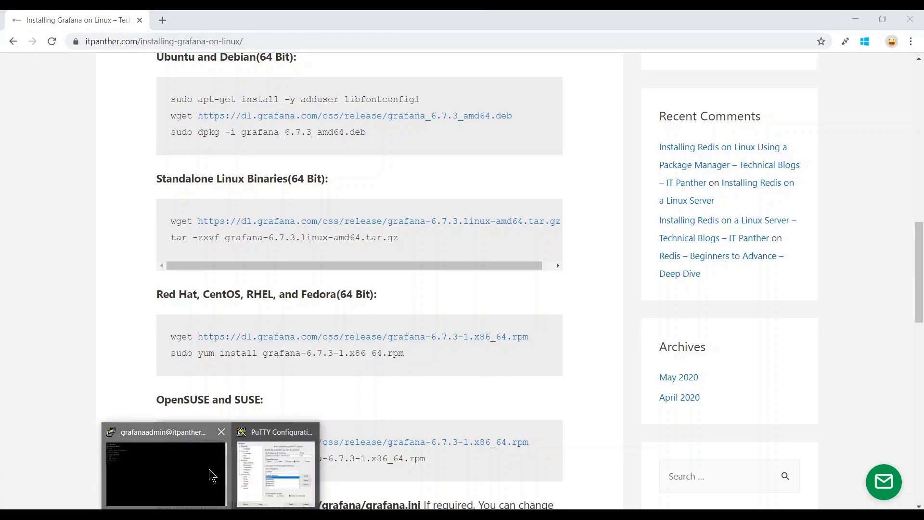
click(212, 477)
right_click(278, 324)
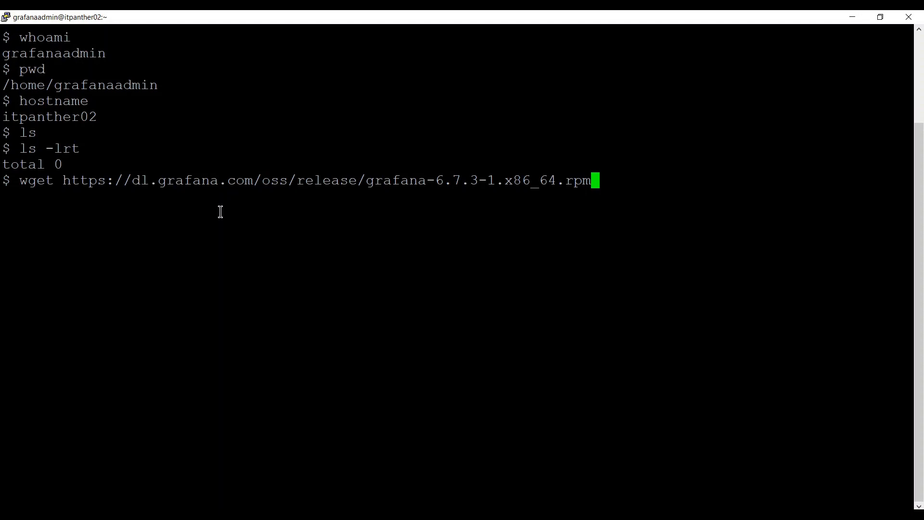
key(Return)
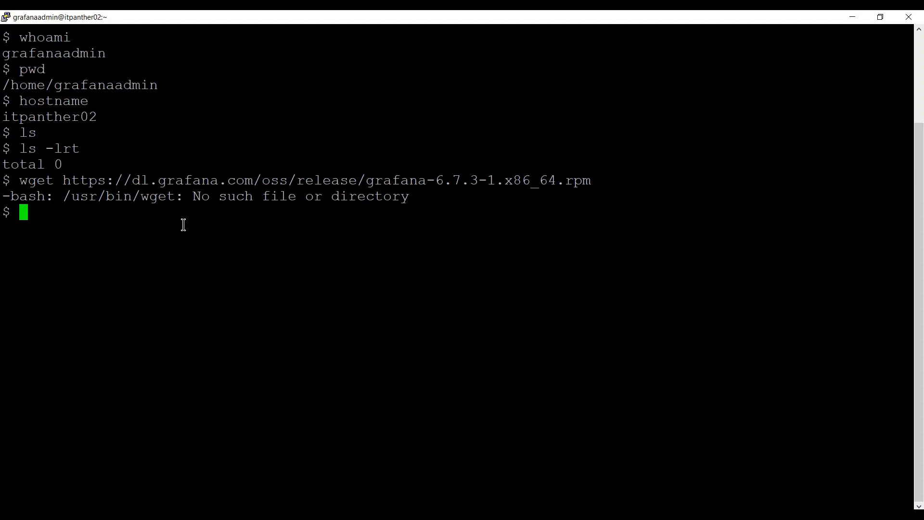
Install wget with 'sudo yum -y install wget', then clear the terminal.
text(sudo )
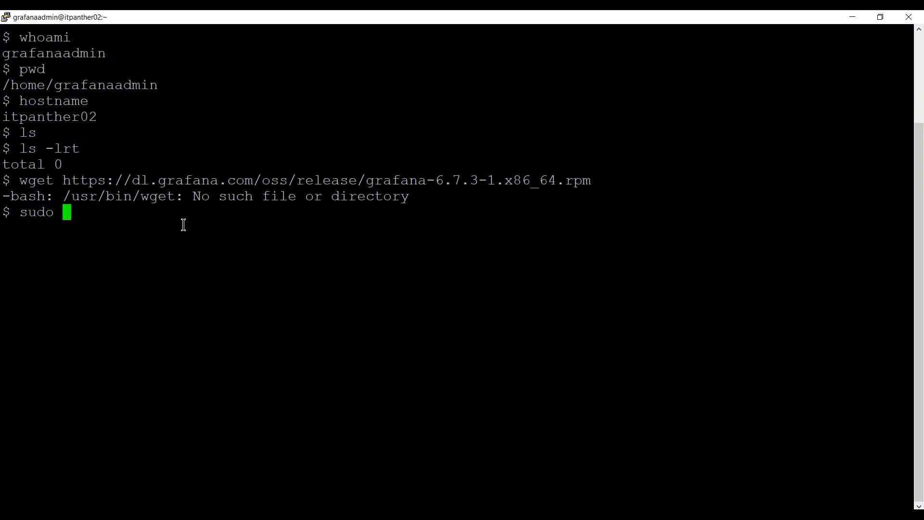
text(yum -y install wget)
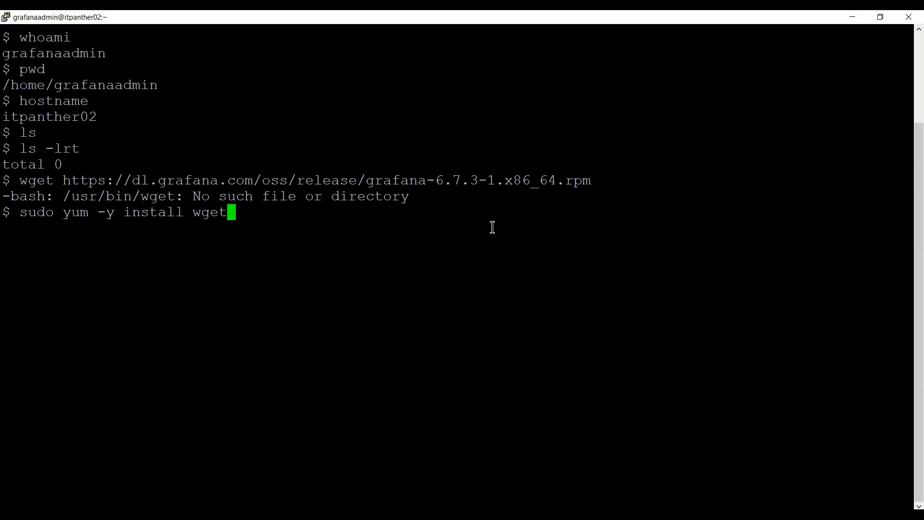
key(Return)
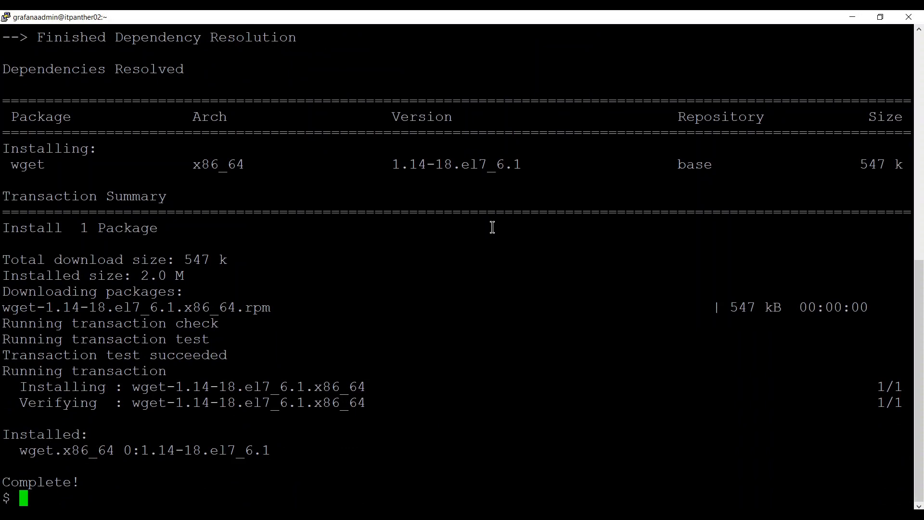
text(clear)
key(Return)
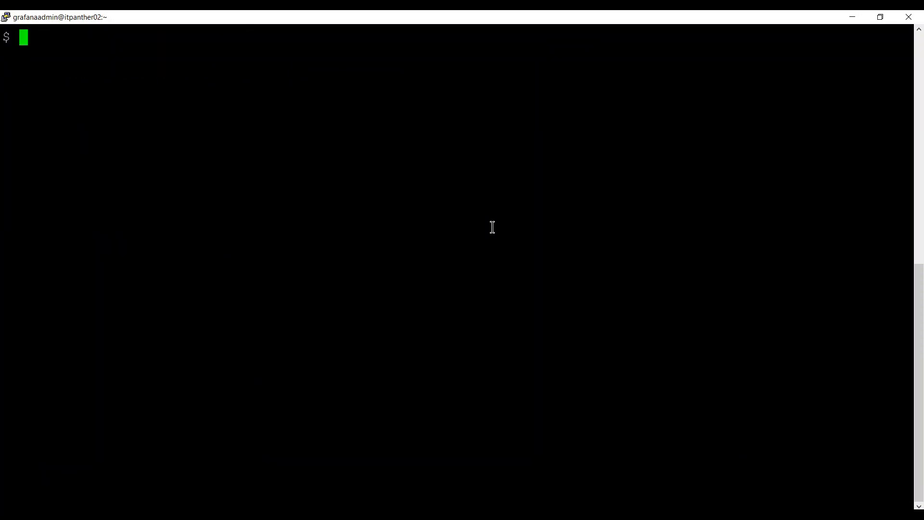
Rerun the wget download and confirm grafana-6.7.3-1.x86_64.rpm appears in ls -lrt.
key(Up)
key(Up)
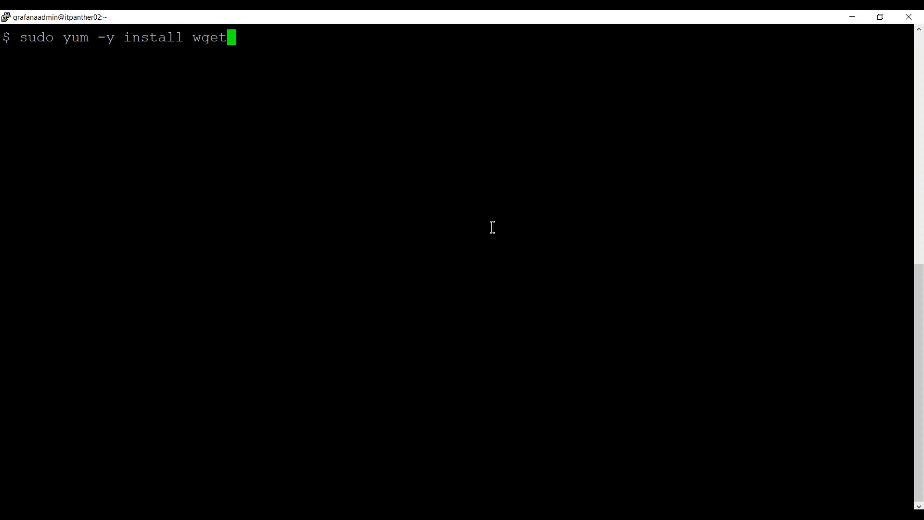
key(Up)
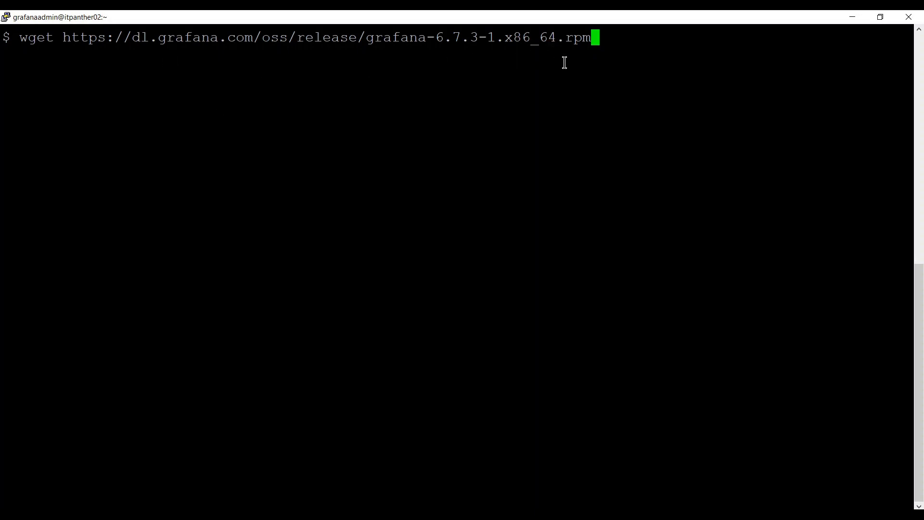
key(Return)
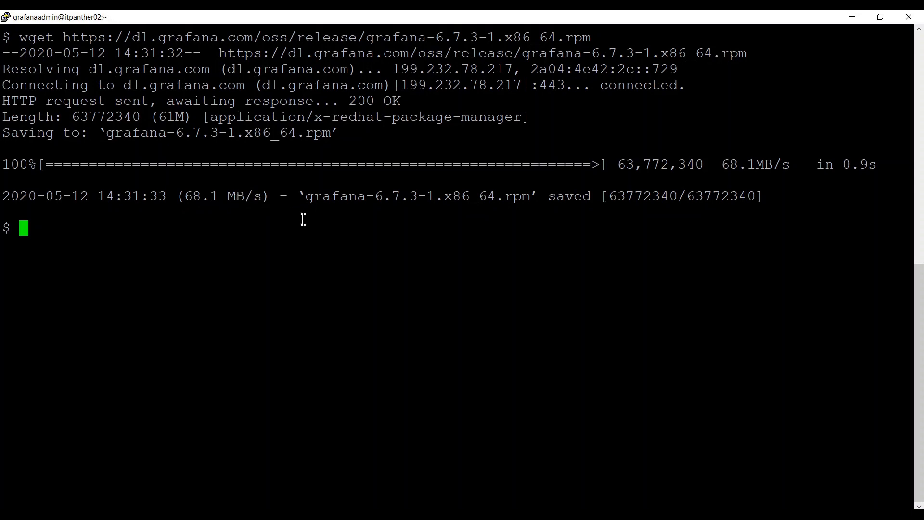
text(ls -lrt)
key(Return)
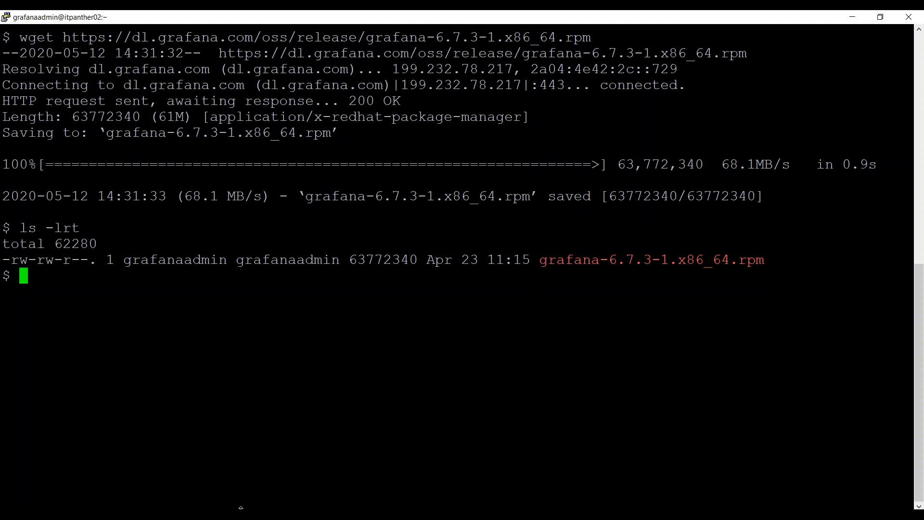
Copy the blog's CentOS 'sudo yum install' command.
key(alt+Tab)
scroll(402, 377, down, 3)
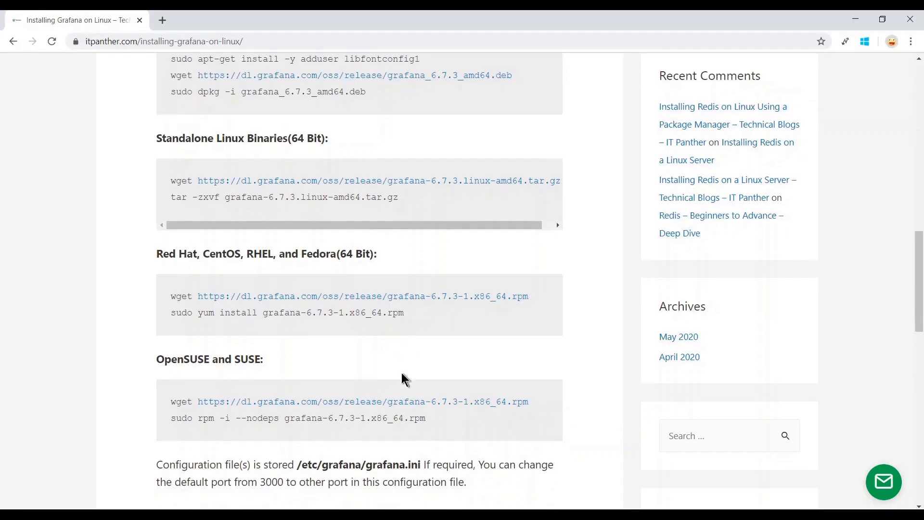
scroll(403, 373, down, 3)
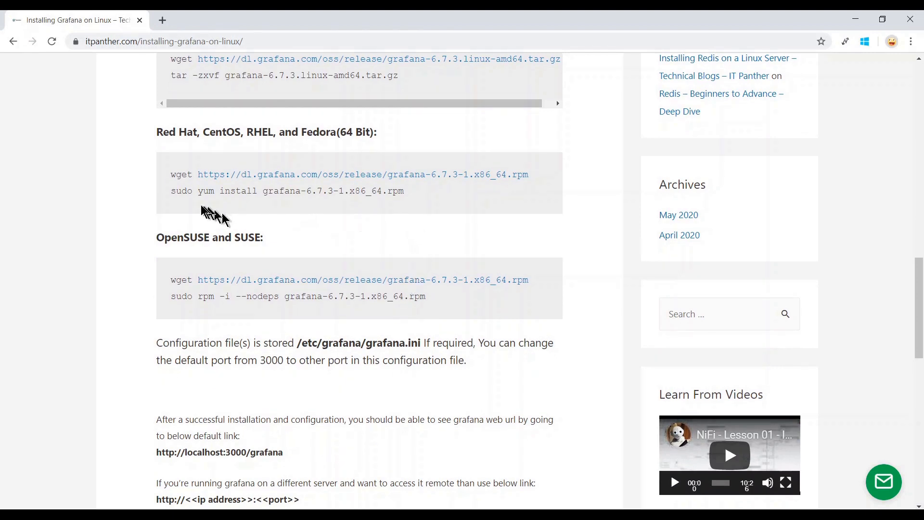
drag(176, 192, 417, 197)
right_click(417, 198)
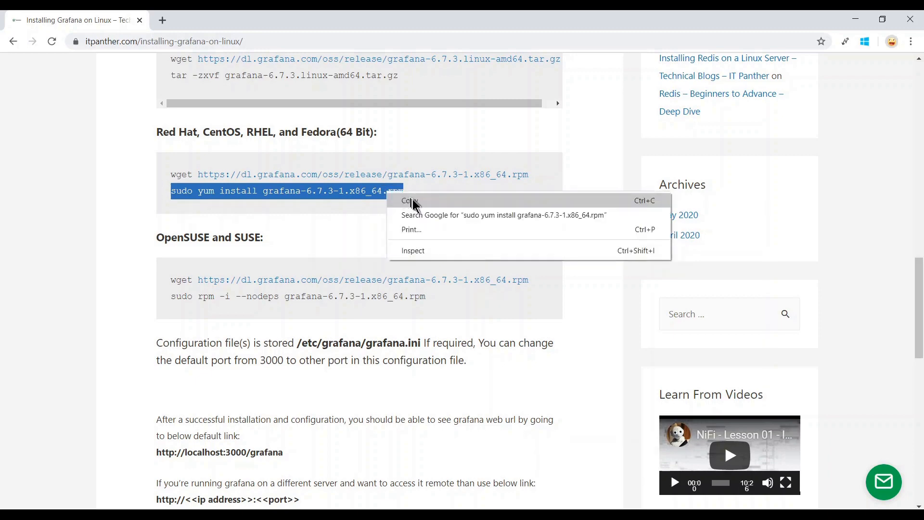
click(417, 206)
Run 'sudo yum install' with the listed grafana-6.7.3-1.x86_64.rpm filename substituted in.
key(alt+Tab)
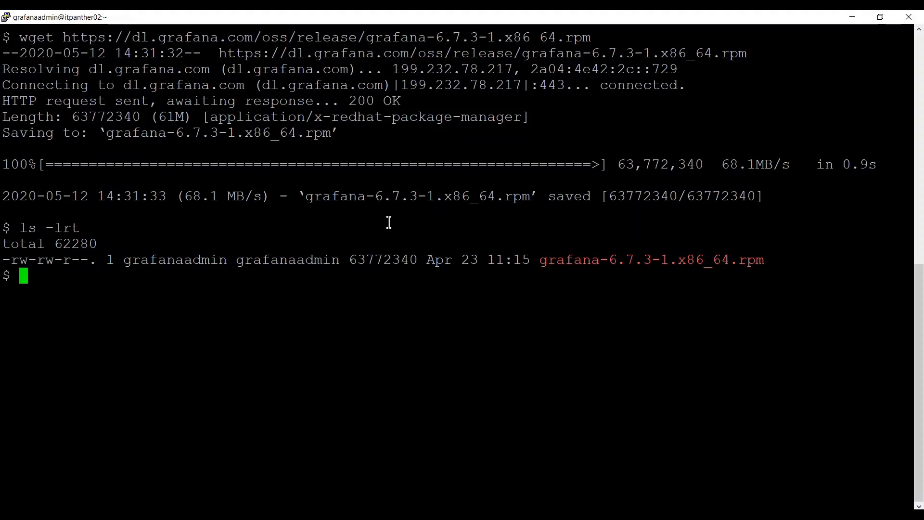
right_click(331, 285)
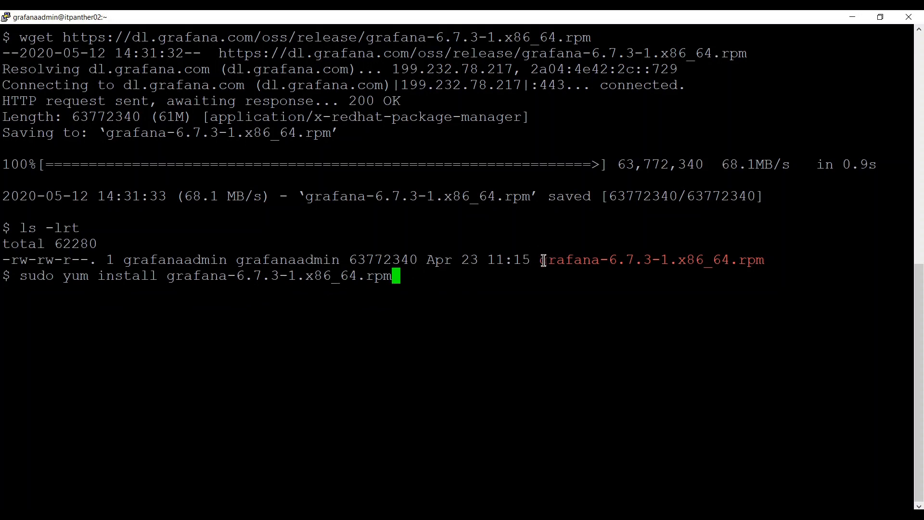
drag(544, 261, 702, 263)
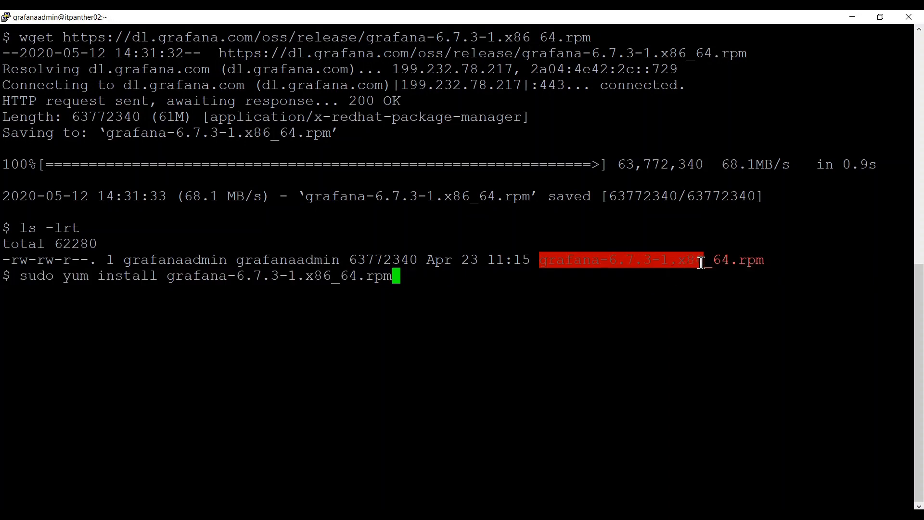
click(702, 262)
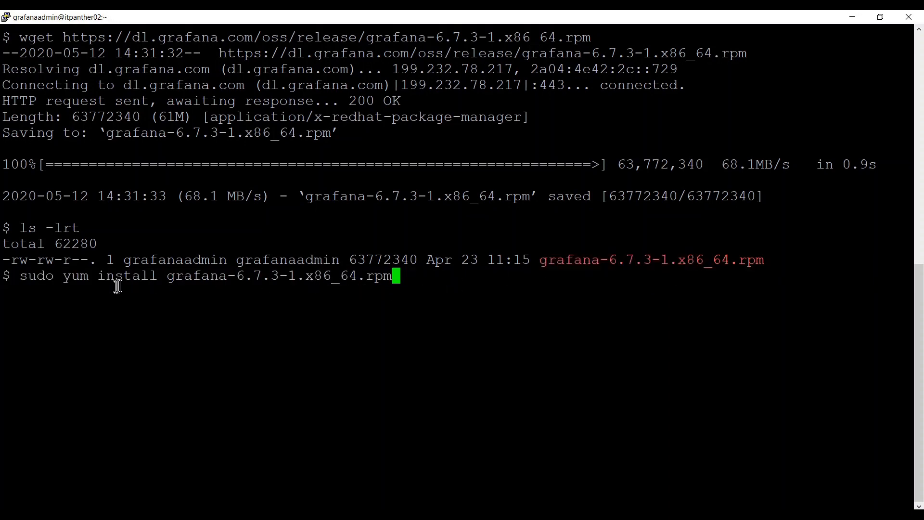
drag(172, 280, 270, 281)
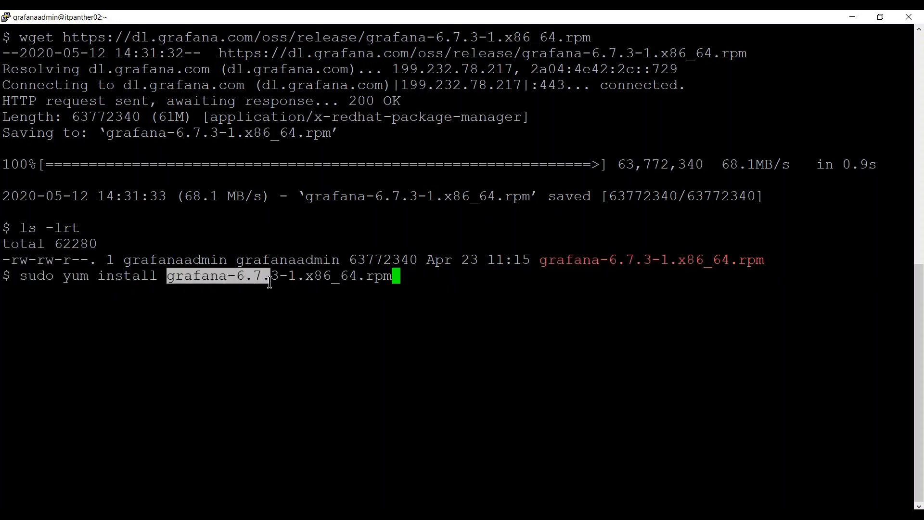
click(468, 279)
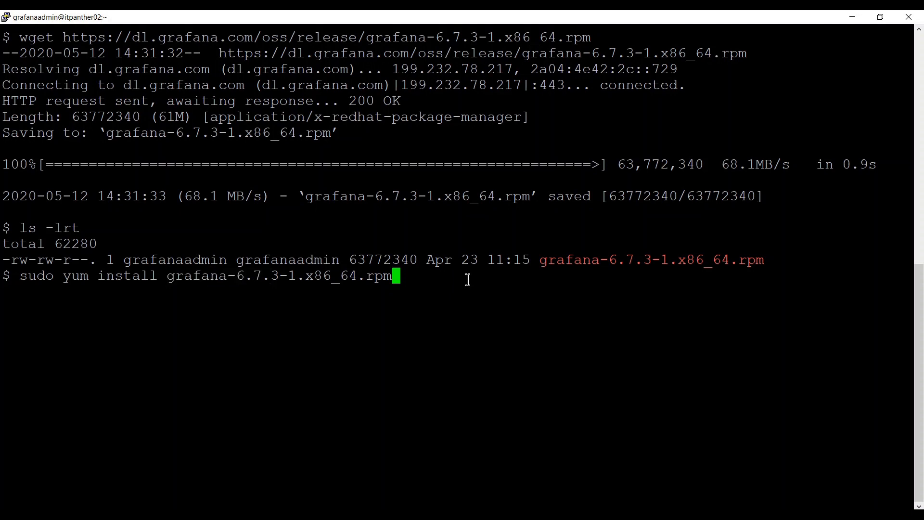
key(BackSpace)
key(BackSpace)
key(BackSpace)
key(BackSpace)
key(BackSpace)
key(BackSpace)
key(BackSpace)
key(BackSpace)
key(BackSpace)
key(BackSpace)
key(BackSpace)
key(BackSpace)
key(BackSpace)
key(BackSpace)
key(BackSpace)
key(BackSpace)
key(BackSpace)
key(BackSpace)
key(BackSpace)
key(BackSpace)
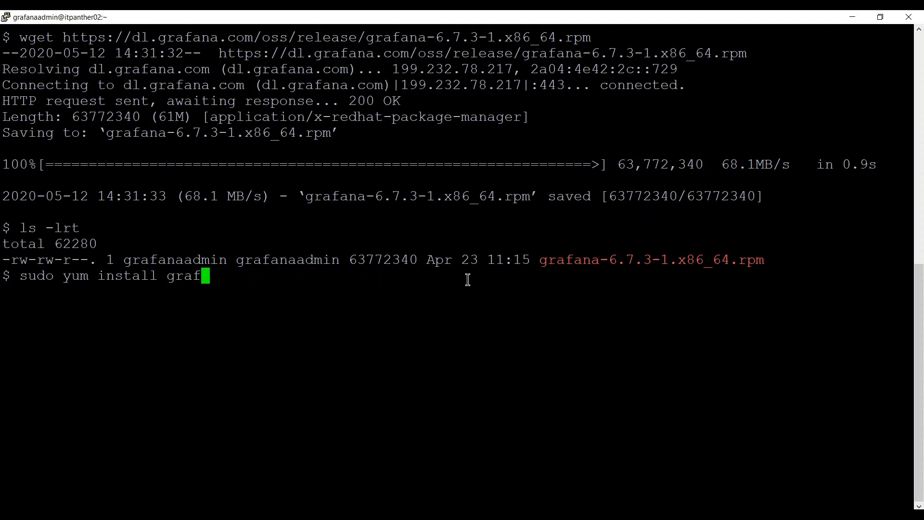
key(BackSpace)
key(BackSpace)
key(BackSpace)
key(BackSpace)
double_click(561, 261)
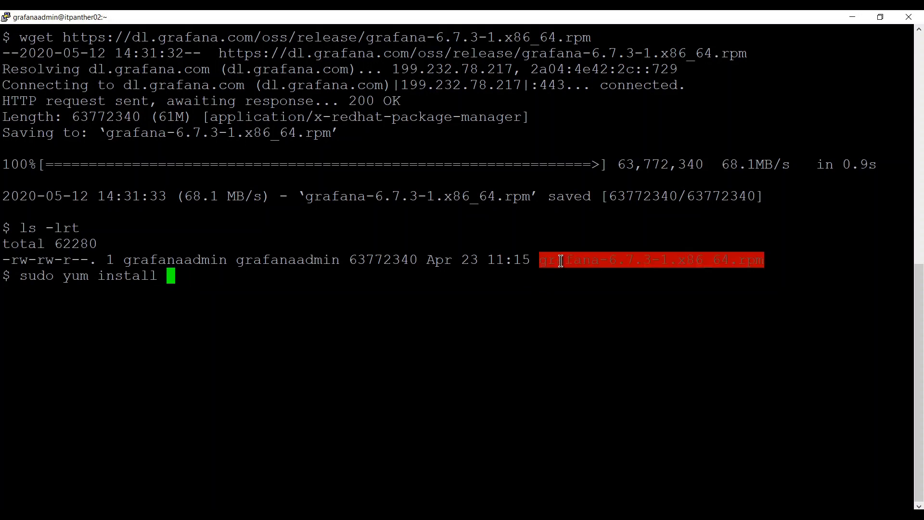
right_click(549, 270)
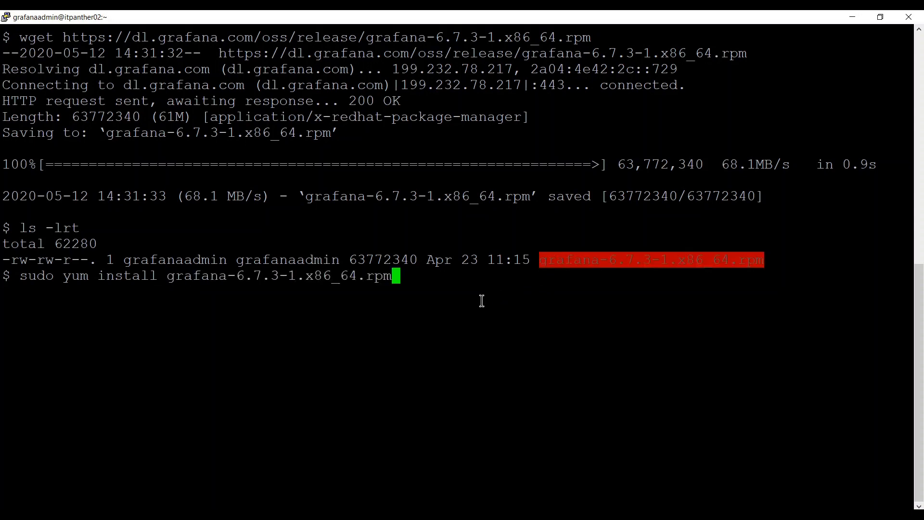
key(Return)
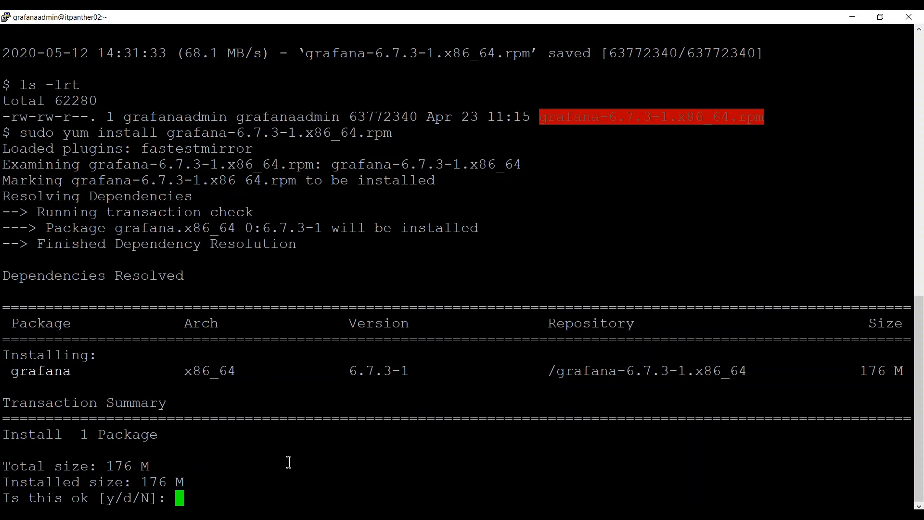
Answer y to yum's prompt to install Grafana 6.7.3-1, then review the systemctl notes.
text(y)
key(Return)
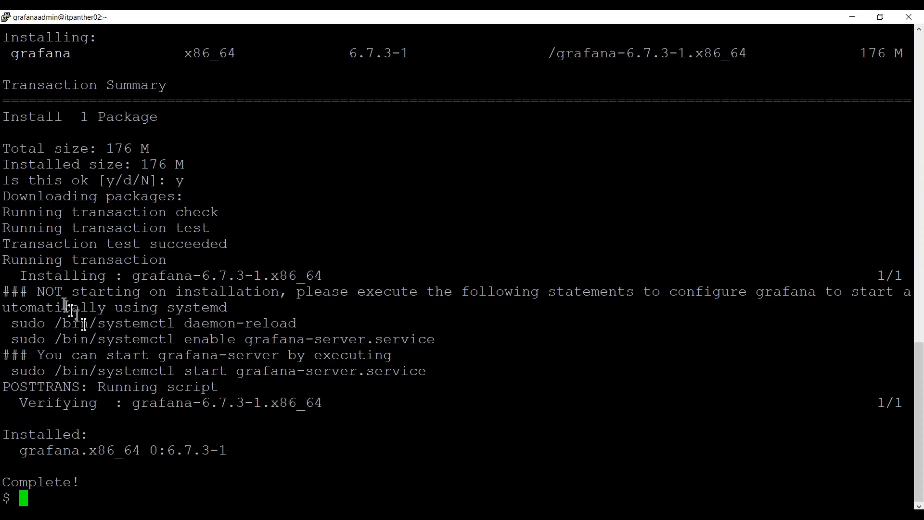
drag(13, 276, 266, 387)
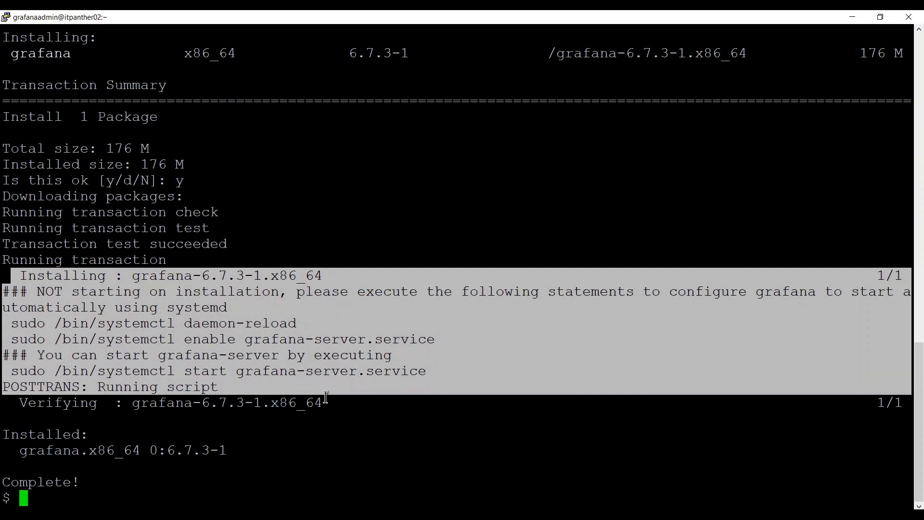
click(338, 405)
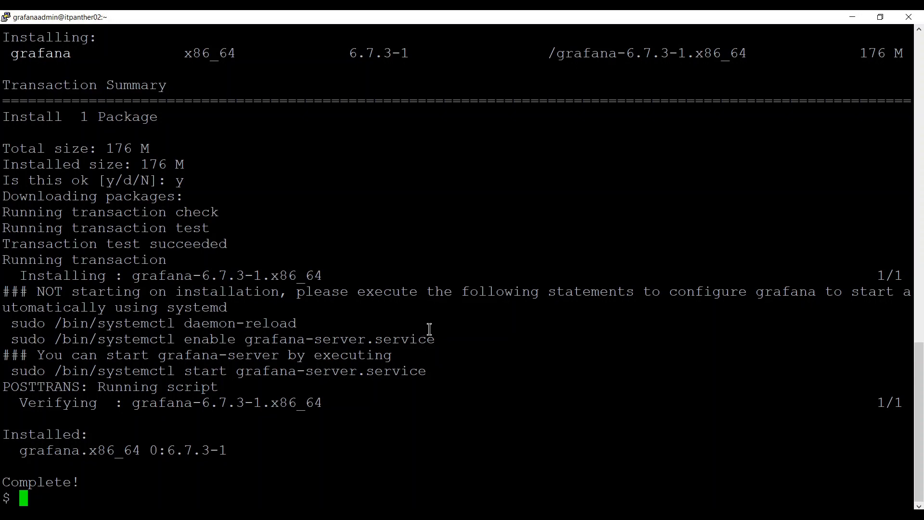
Run 'sudo systemctl status grafana-server.service', showing inactive (dead), then cancel and type clear.
text(sudo syste)
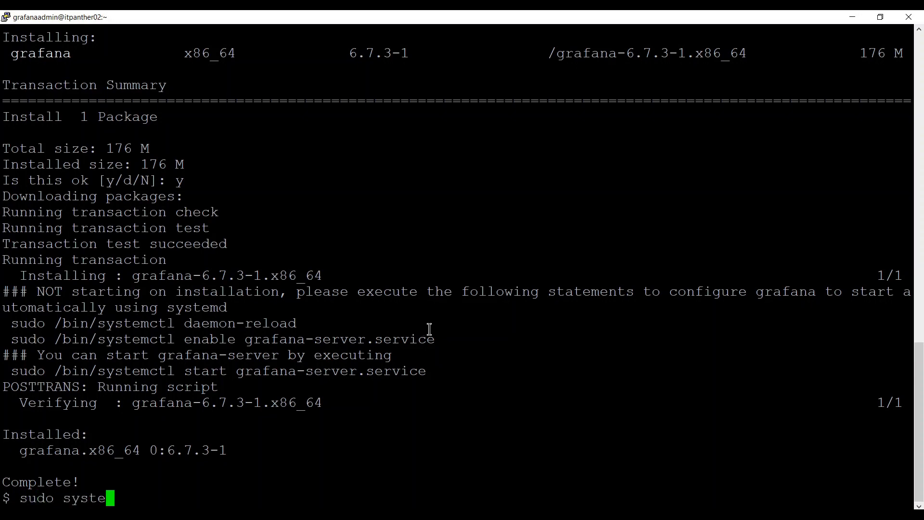
text(mctl status)
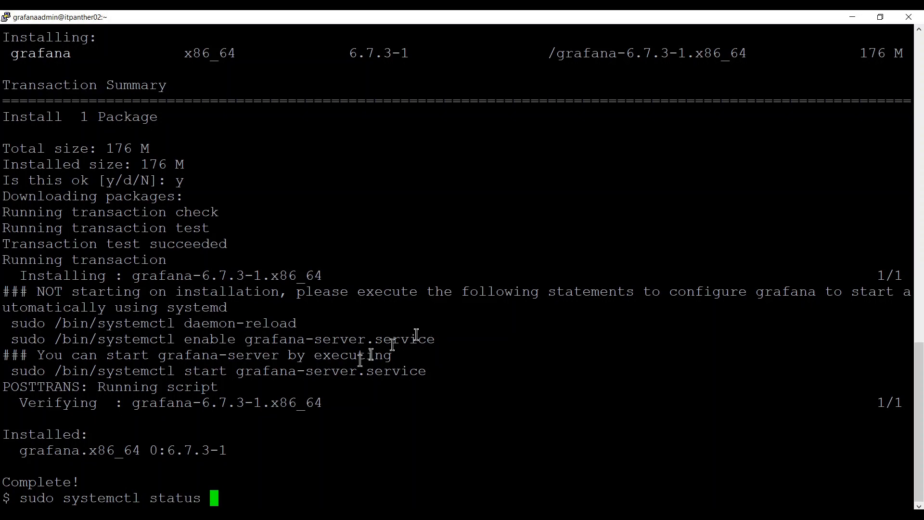
drag(237, 371, 424, 368)
right_click(425, 367)
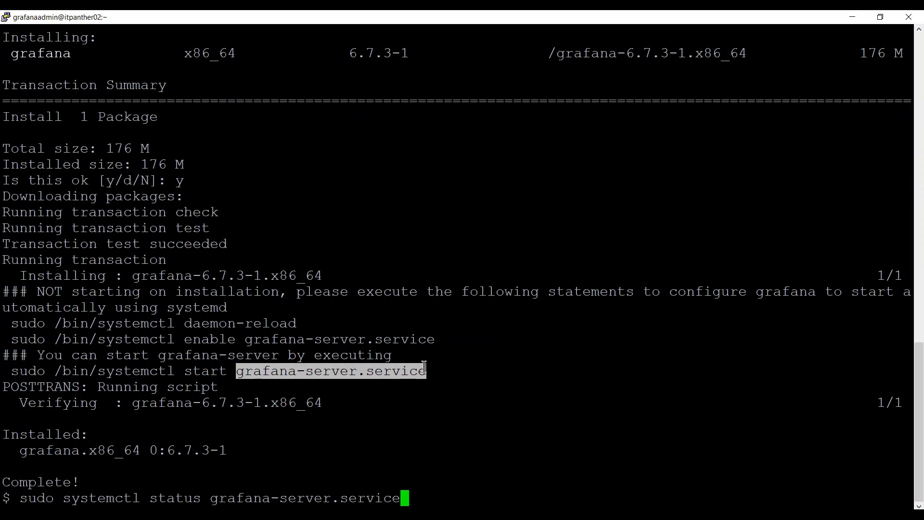
key(Return)
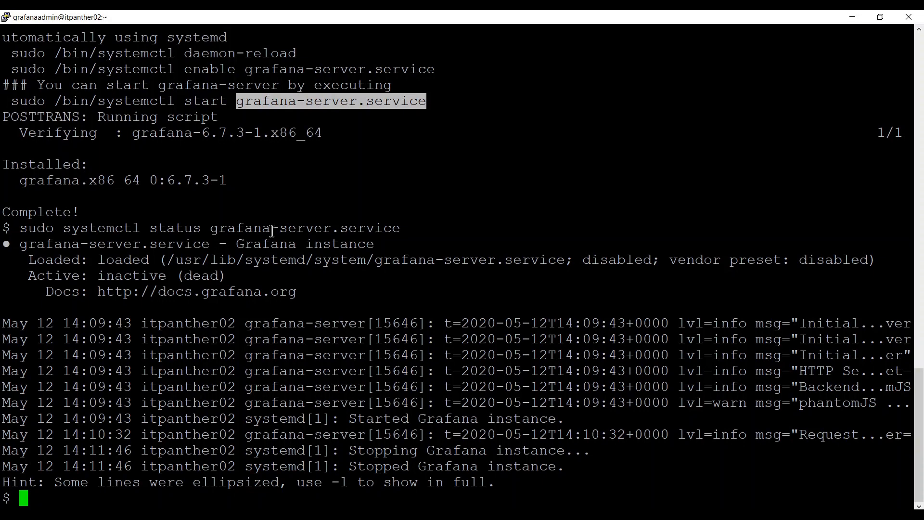
key(Up)
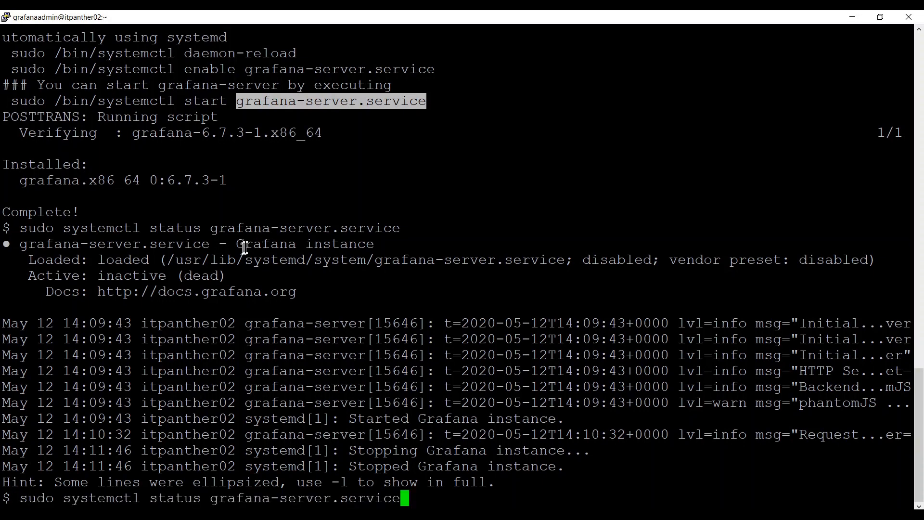
key(ctrl+c)
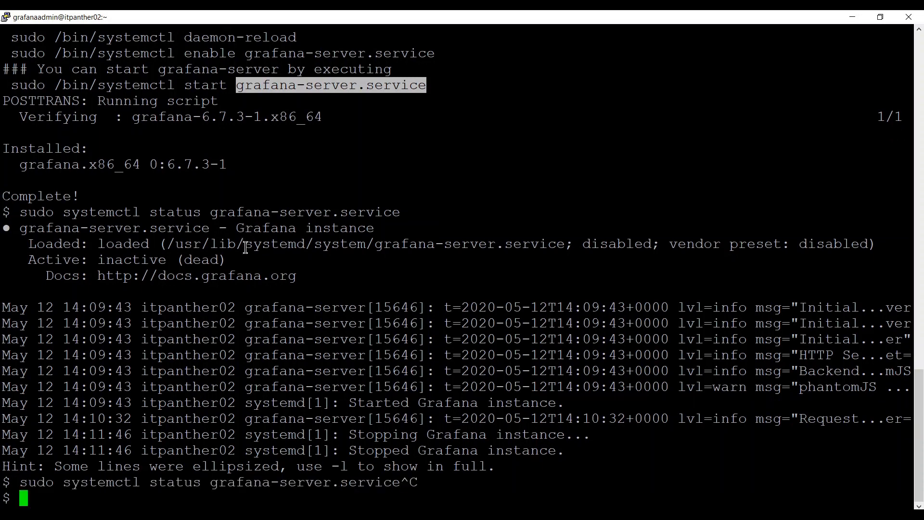
text(clear)
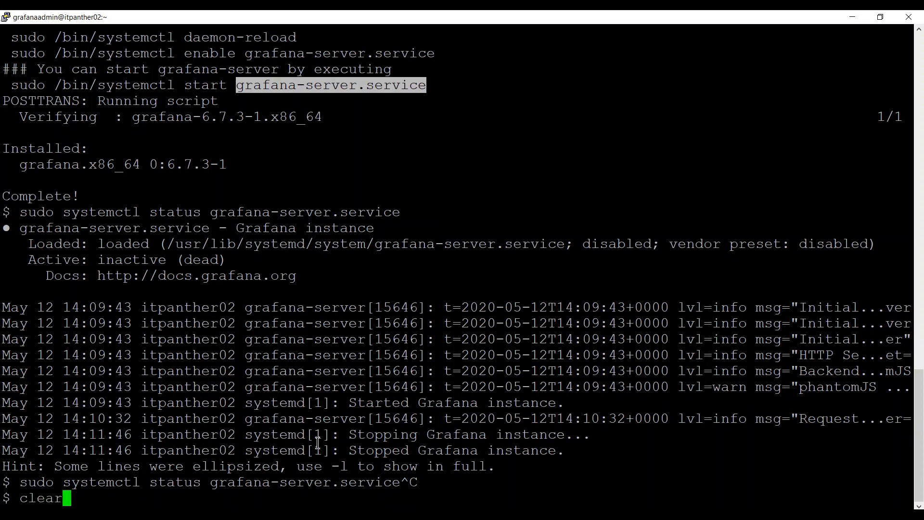
Clear the screen, edit the recalled grafana-server status command to start, cancel it unrun, and begin typing telnet.
key(Return)
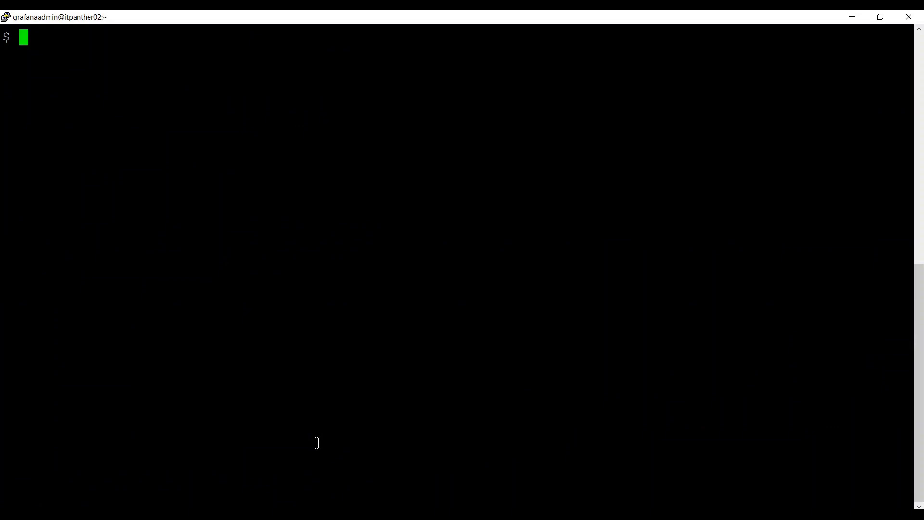
key(Up)
key(Up)
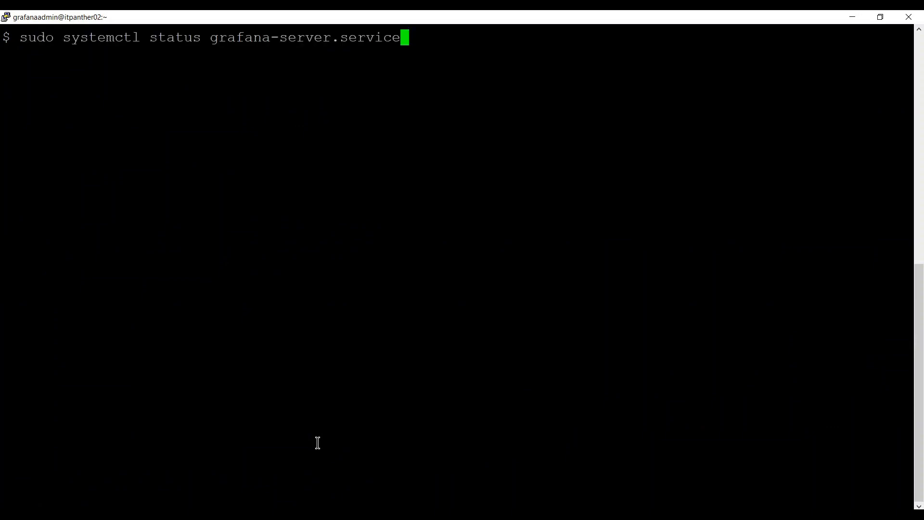
key(Left)
key(Left)
key(Left)
key(Left)
key(Left)
key(Left)
key(Left)
key(Left)
key(Left)
key(Left)
key(Left)
key(Left)
key(Left)
key(Left)
key(Left)
key(Left)
key(Left)
key(Left)
key(Left)
key(Left)
key(Left)
key(Left)
key(Left)
key(Left)
key(Right)
key(BackSpace)
key(BackSpace)
key(BackSpace)
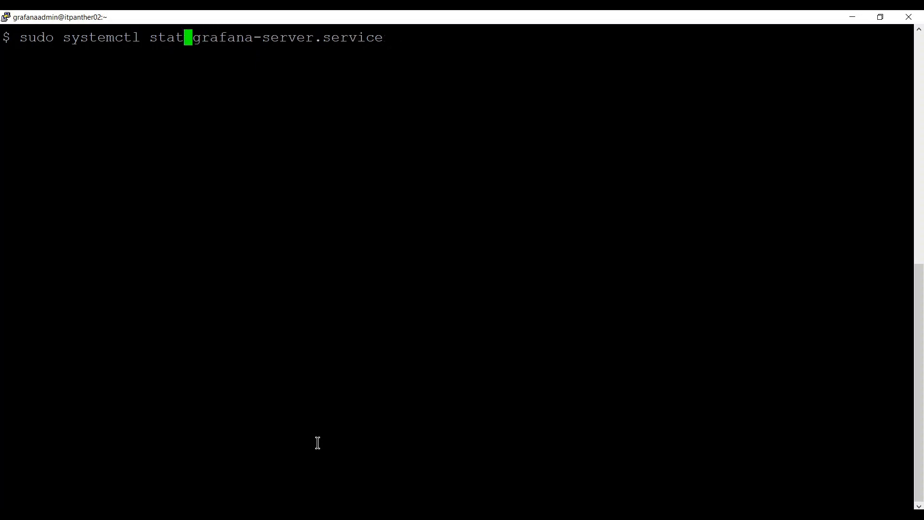
text(rt)
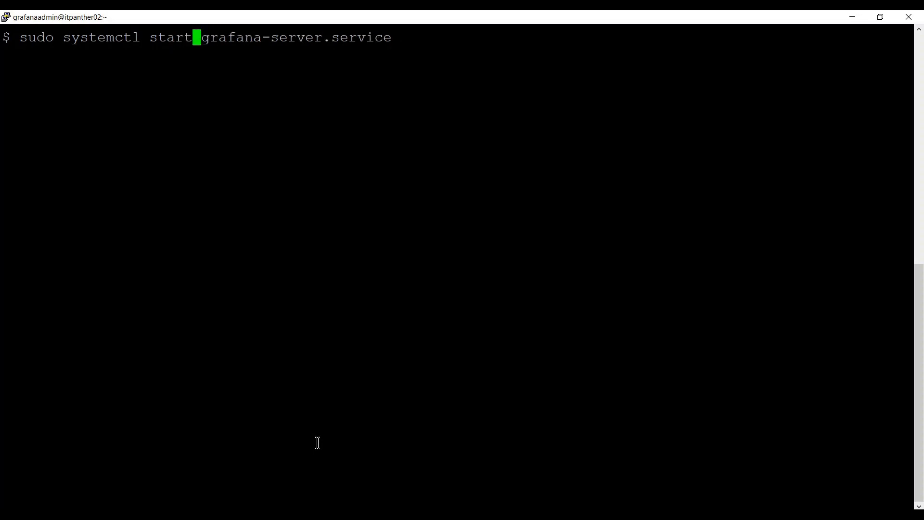
key(Right)
key(Right)
key(Right)
key(Right)
key(Right)
key(Right)
key(Right)
key(Right)
key(Right)
key(Right)
key(Right)
key(Right)
key(Right)
key(Right)
key(Right)
key(Right)
key(Right)
key(Right)
key(Right)
key(Right)
key(ctrl+c)
text(telnet)
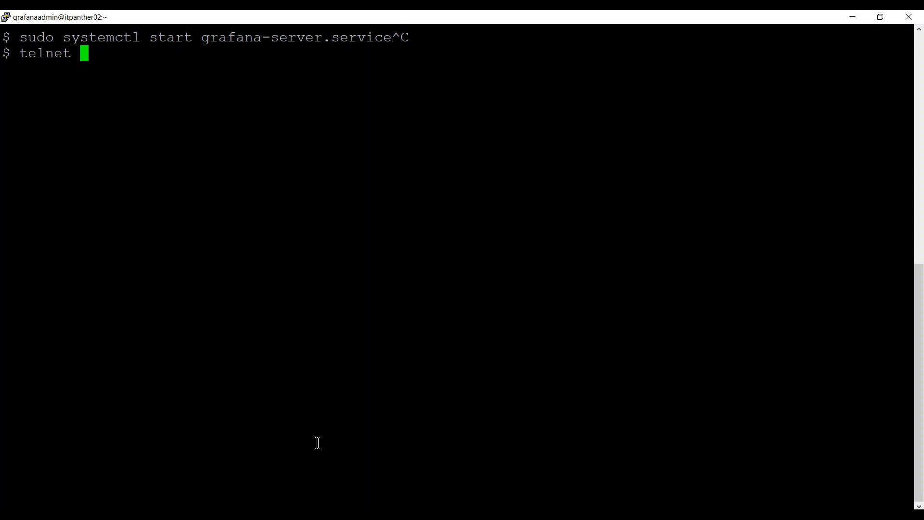
Run telnet localhost 3000, which fails because telnet is not installed.
text(localhost 30000)
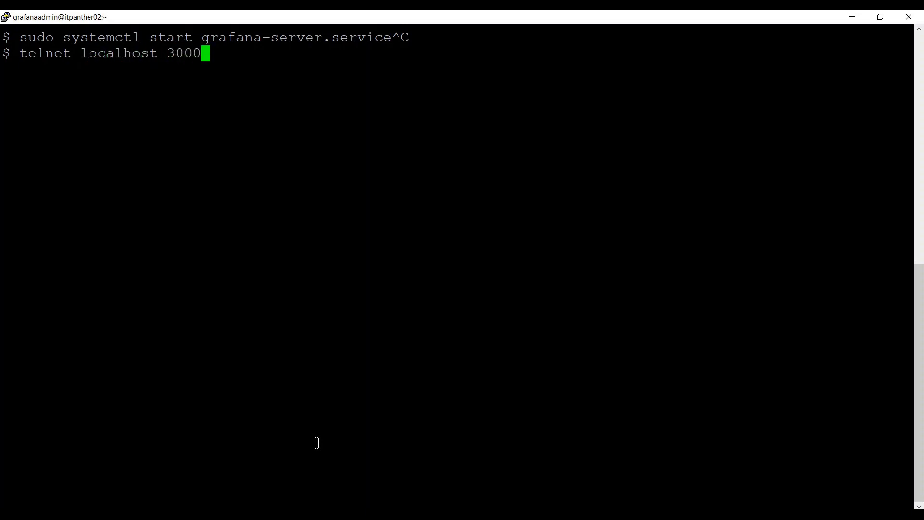
key(BackSpace)
key(Return)
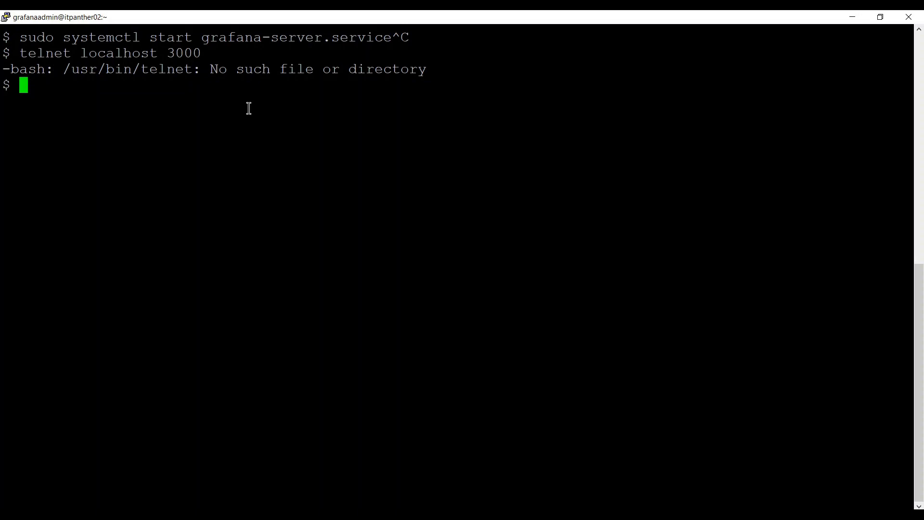
Install telnet with sudo yum -y install telnet and clear the terminal.
text(sudo )
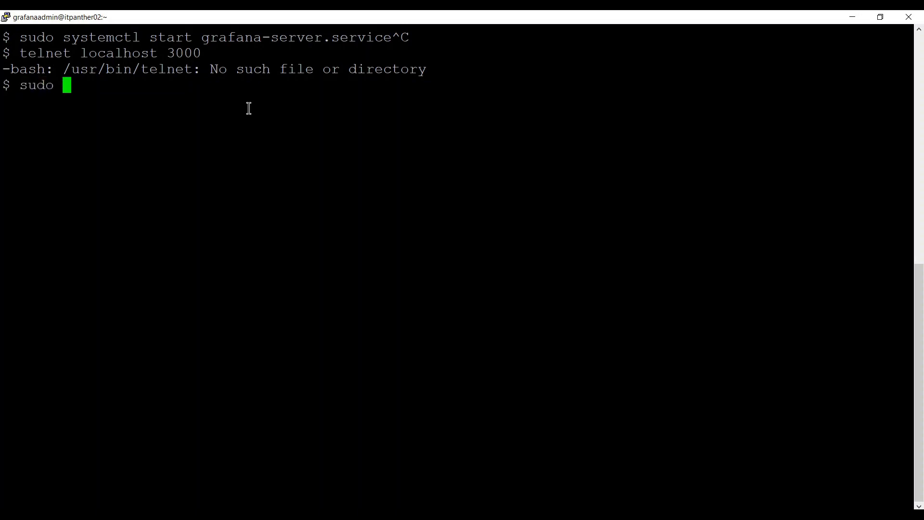
text(yum -y)
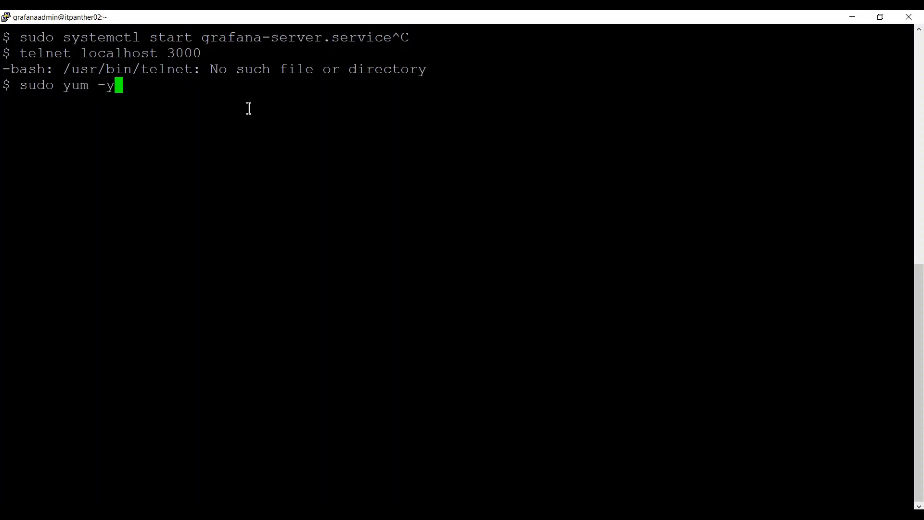
text( install telnet)
key(Return)
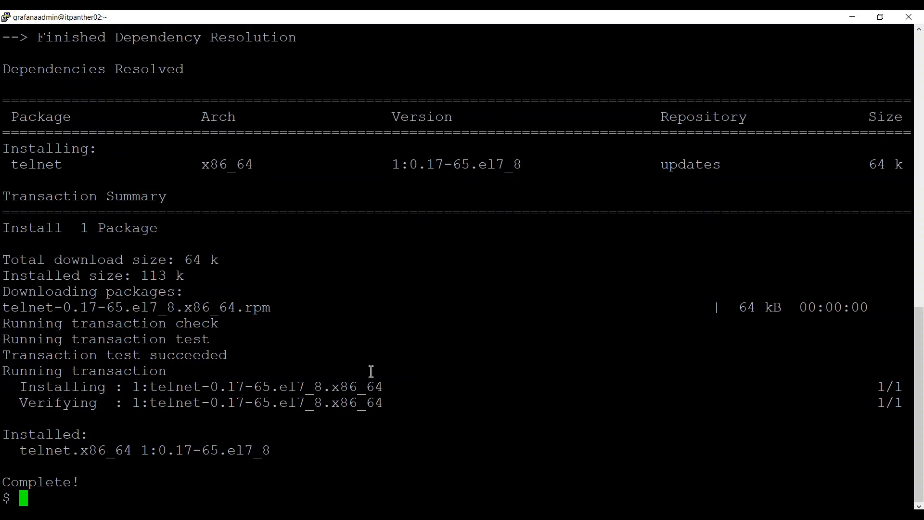
text(clear)
key(Return)
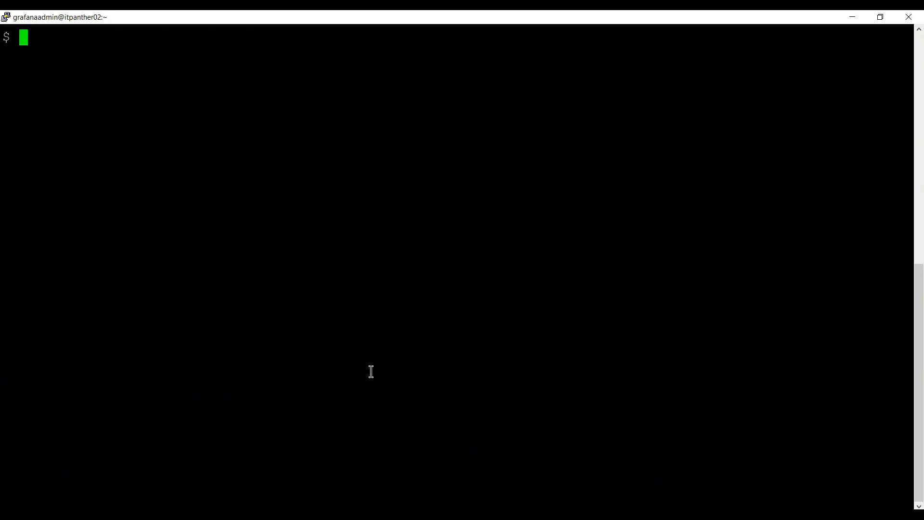
Rerun telnet localhost 3000, which is refused, then draft a 10.0.0.1 version and cancel it.
key(Up)
key(Up)
key(Up)
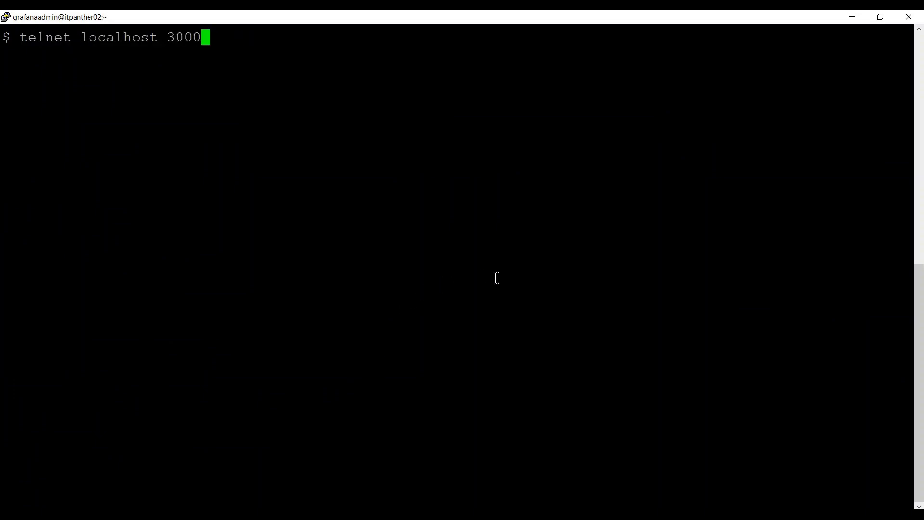
key(Return)
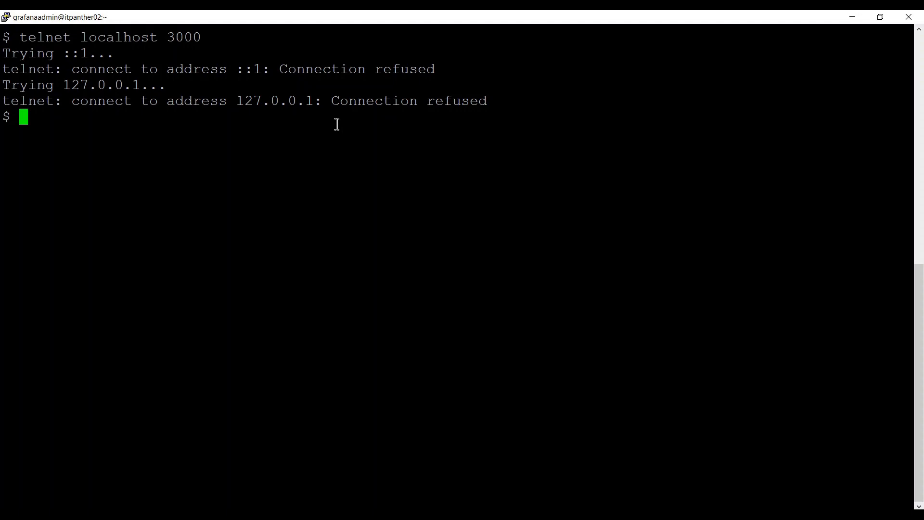
key(Up)
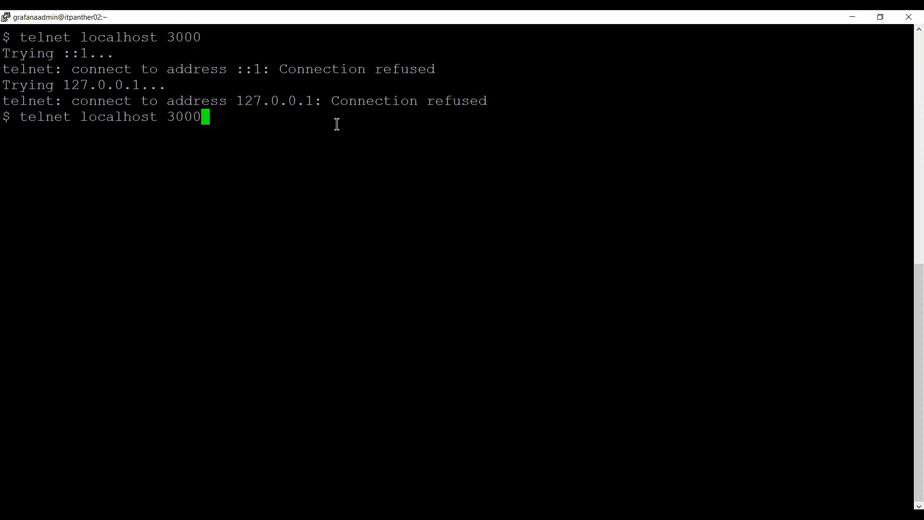
key(Left)
key(Left)
key(Left)
key(Left)
key(Left)
key(BackSpace)
key(BackSpace)
key(BackSpace)
key(BackSpace)
key(BackSpace)
key(BackSpace)
key(BackSpace)
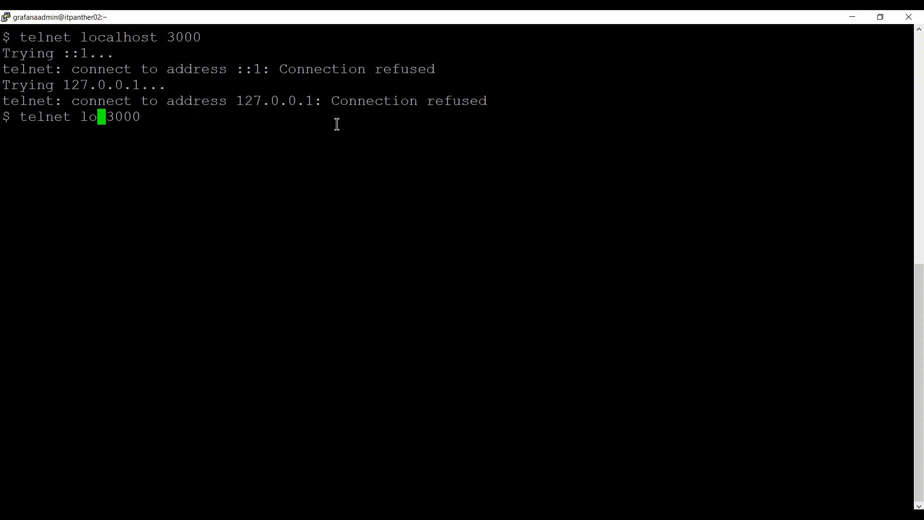
text(10.0.)
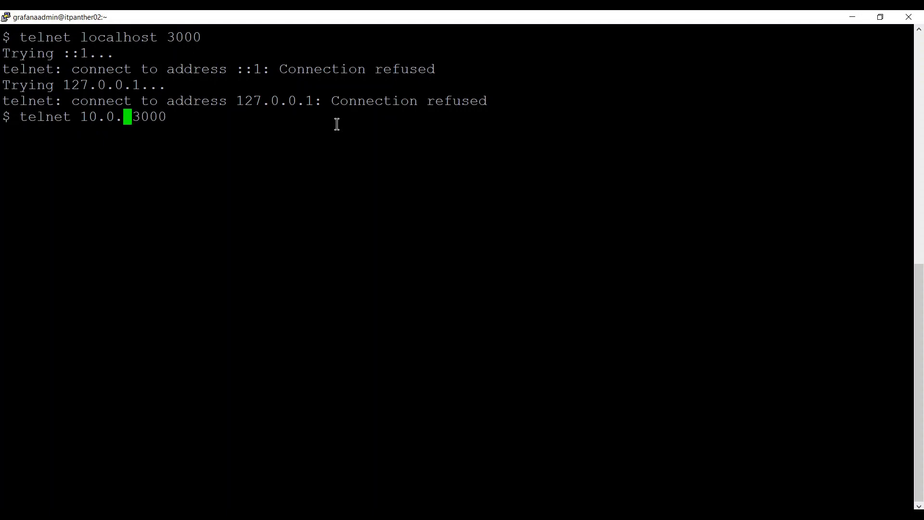
text(0.1)
key(Right)
key(Right)
key(Right)
key(Right)
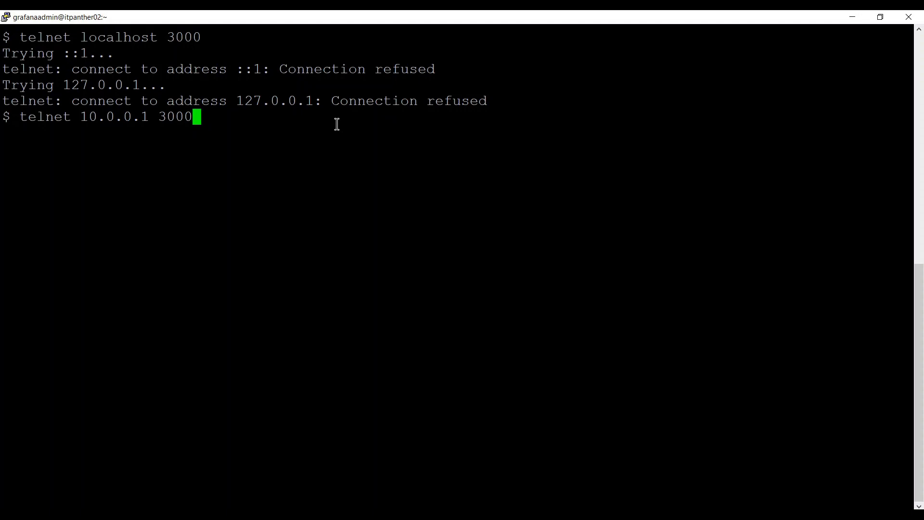
key(ctrl+c)
Clear the terminal and step back through the command history.
text(clear)
key(Return)
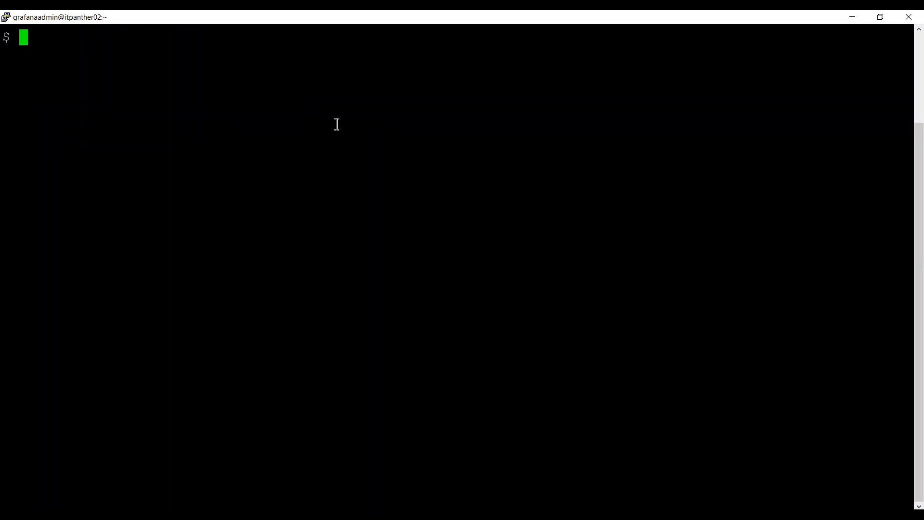
key(Up)
key(Up)
key(Up)
key(Up)
key(Up)
key(Up)
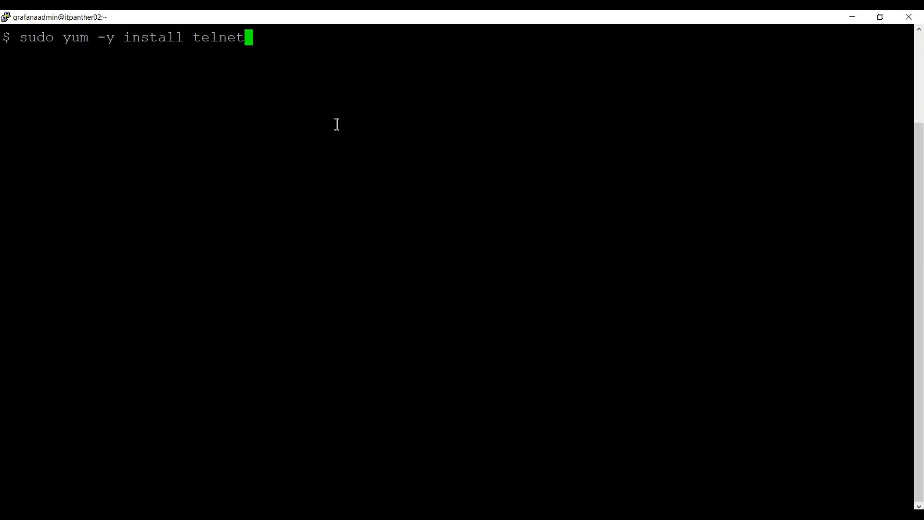
Start the service with sudo systemctl start grafana-server.service.
key(Up)
key(Up)
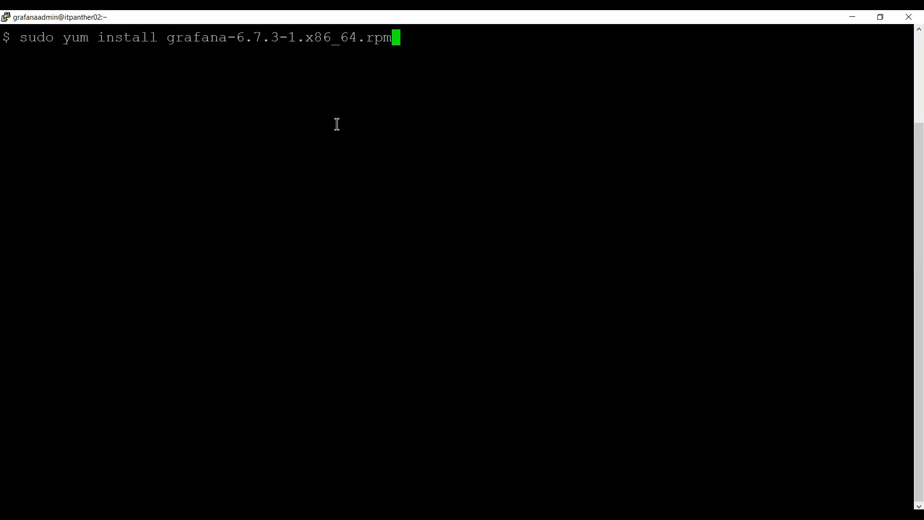
key(Down)
key(Left)
key(Left)
key(Left)
key(Left)
key(Left)
key(Left)
key(Left)
key(Left)
key(Left)
key(Left)
key(Left)
key(Left)
key(Left)
key(Left)
key(Left)
key(Left)
key(Left)
key(Left)
key(Left)
key(Left)
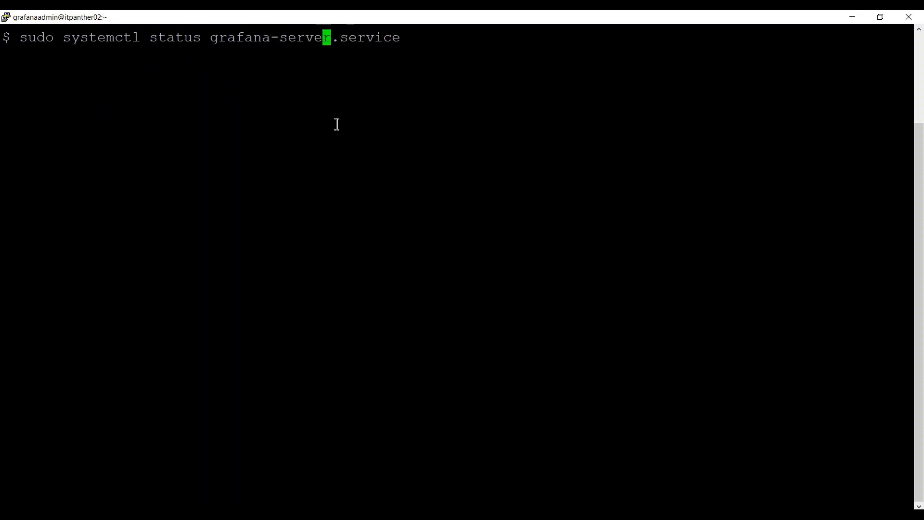
key(Right)
key(Right)
key(Right)
key(BackSpace)
key(BackSpace)
key(BackSpace)
text(rt)
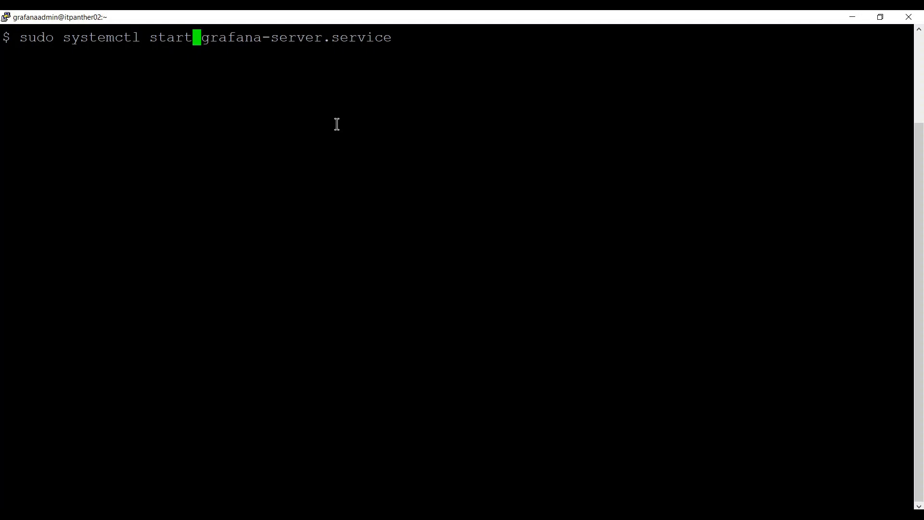
key(Right)
key(Right)
key(Right)
key(Right)
key(Right)
key(Right)
key(Right)
key(Right)
key(Right)
key(Right)
key(Right)
key(Right)
key(Right)
key(Right)
key(Right)
key(Right)
key(Right)
key(Right)
key(Right)
key(Right)
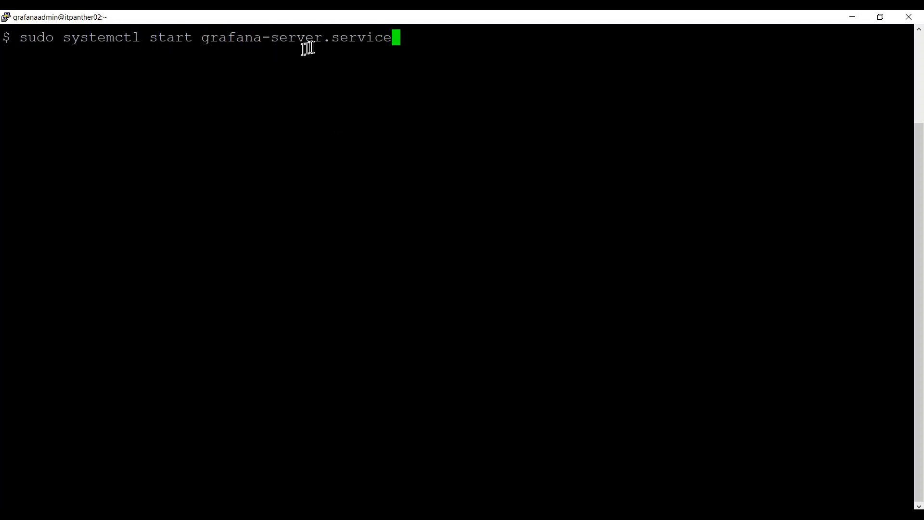
key(Return)
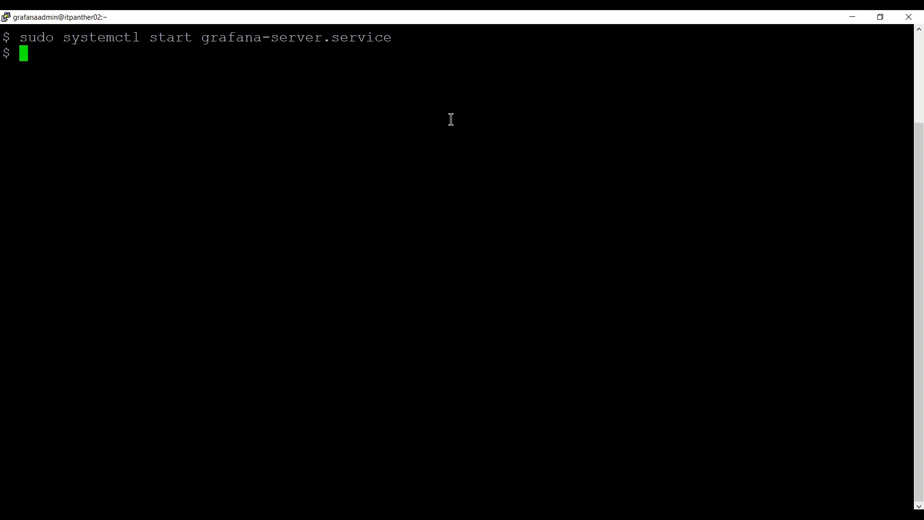
Run systemctl status grafana-server.service and confirm it reports active (running).
key(Up)
key(Left)
key(Left)
key(Left)
key(Left)
key(Left)
key(Left)
key(Left)
key(Left)
key(Left)
key(Left)
key(Left)
key(Left)
key(Left)
key(Left)
key(Left)
key(Left)
key(Left)
key(Left)
key(Left)
key(Left)
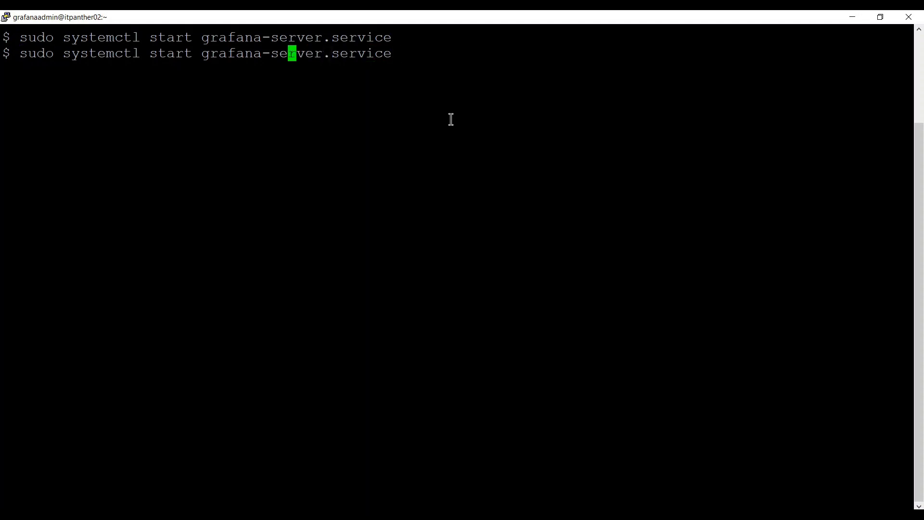
key(Right)
key(Right)
key(Right)
key(Right)
key(BackSpace)
key(BackSpace)
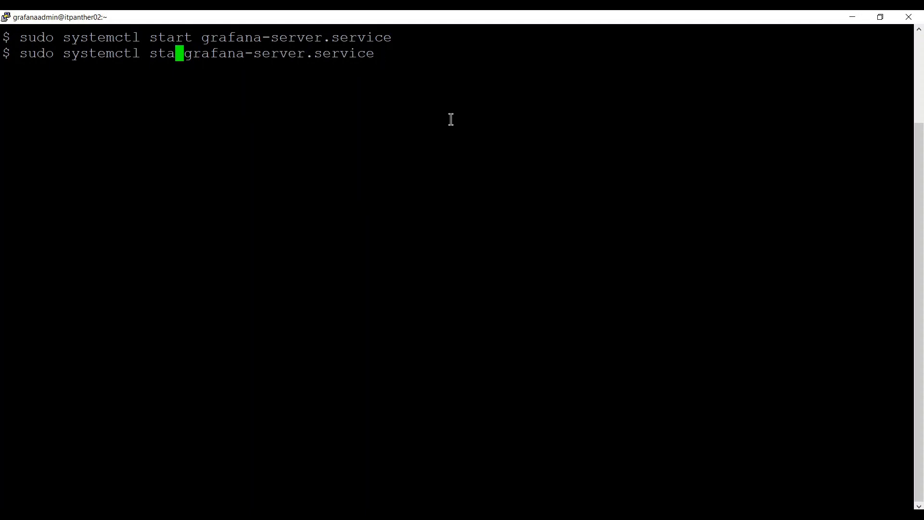
text(ta)
text(tu)
key(BackSpace)
key(BackSpace)
key(BackSpace)
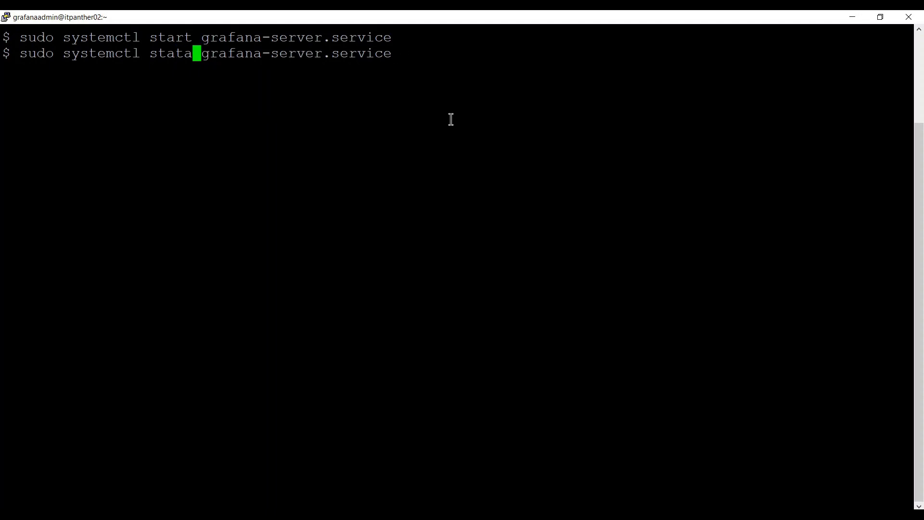
text(us)
key(Return)
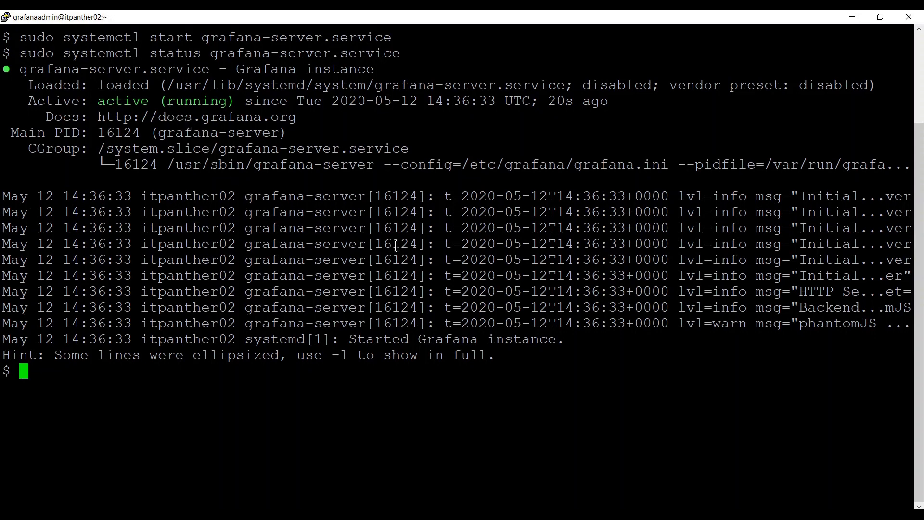
Clear the screen, connect via telnet localhost 3000 successfully, interrupt the session, then clear again.
text(clear)
key(Return)
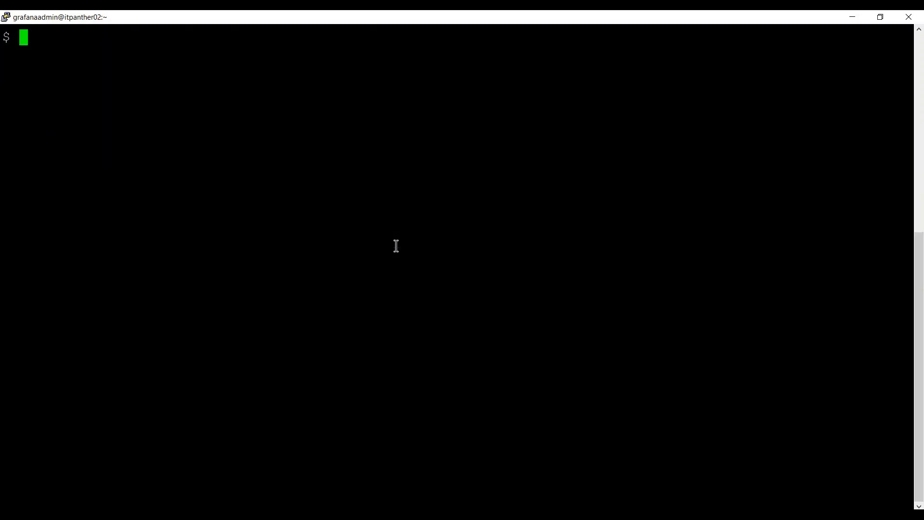
key(Up)
key(Up)
key(Up)
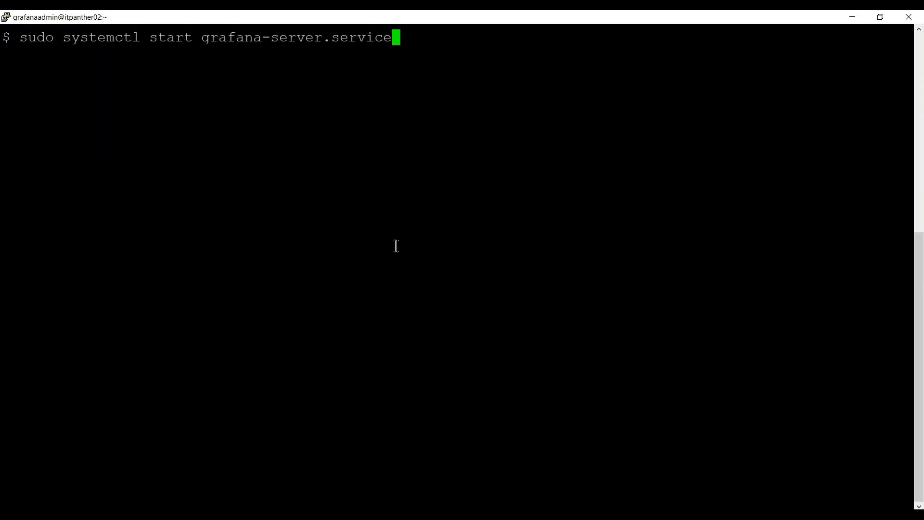
key(Up)
key(Up)
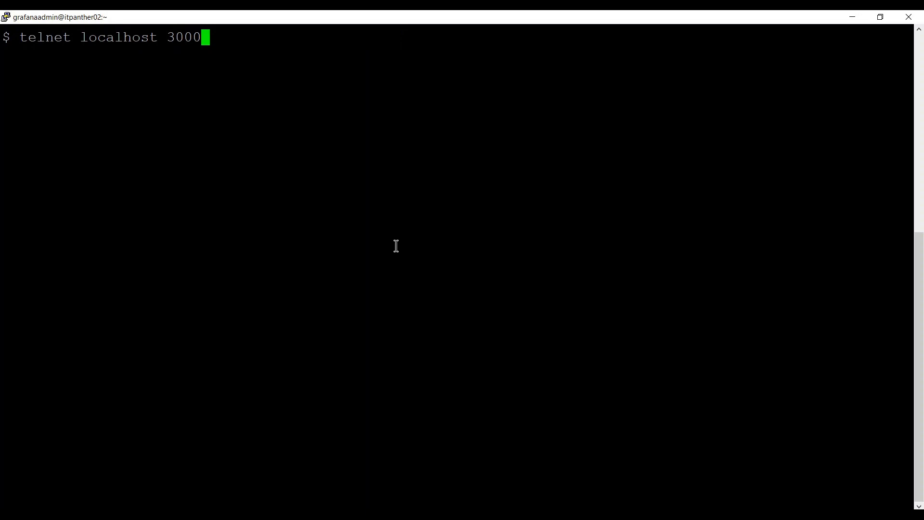
key(Return)
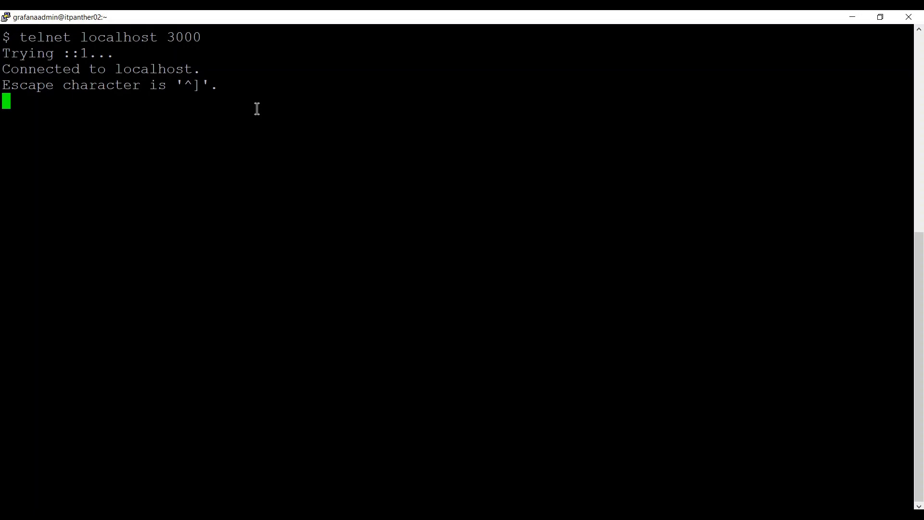
key(ctrl+c)
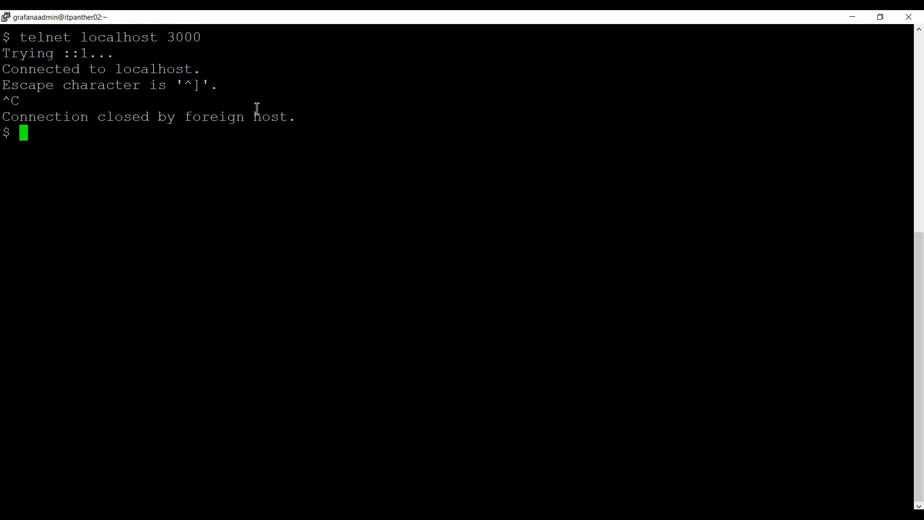
text(clear)
key(Return)
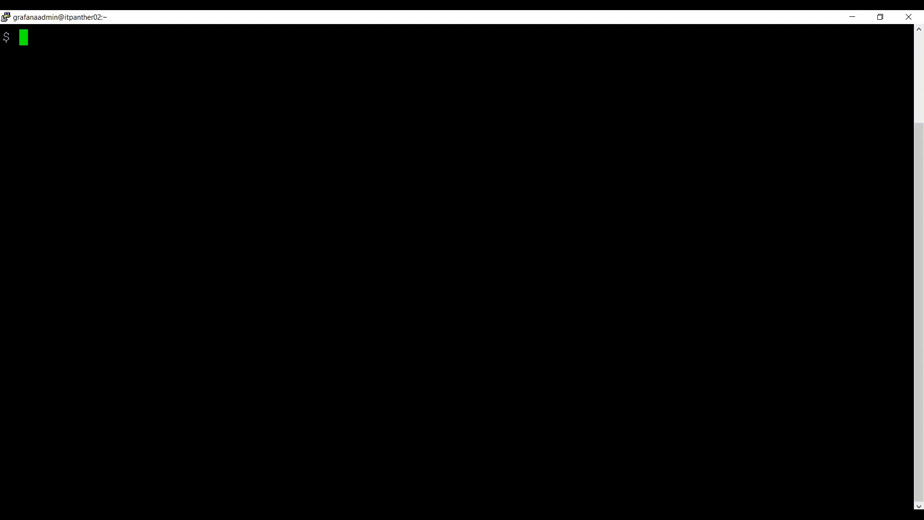
Copy the server's IP address from the PuTTY Host Name field, then go back to Chrome.
mouse_move(211, 516)
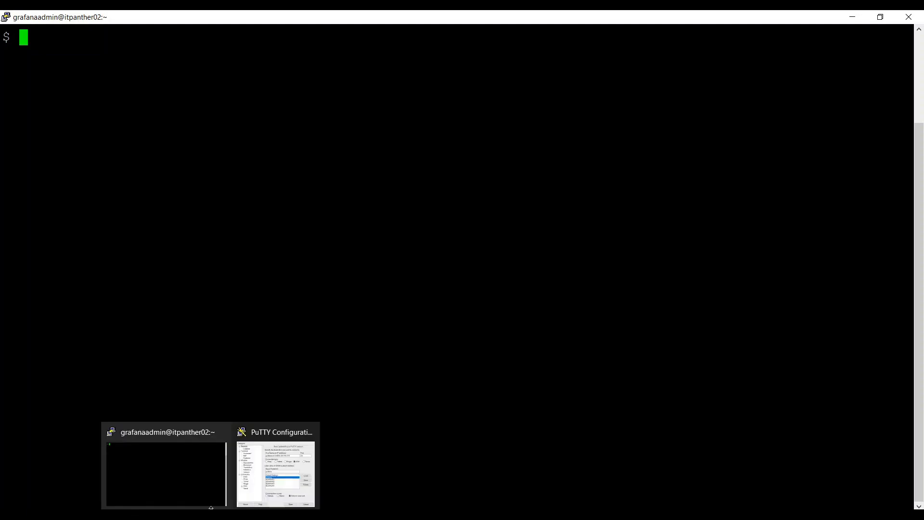
click(265, 471)
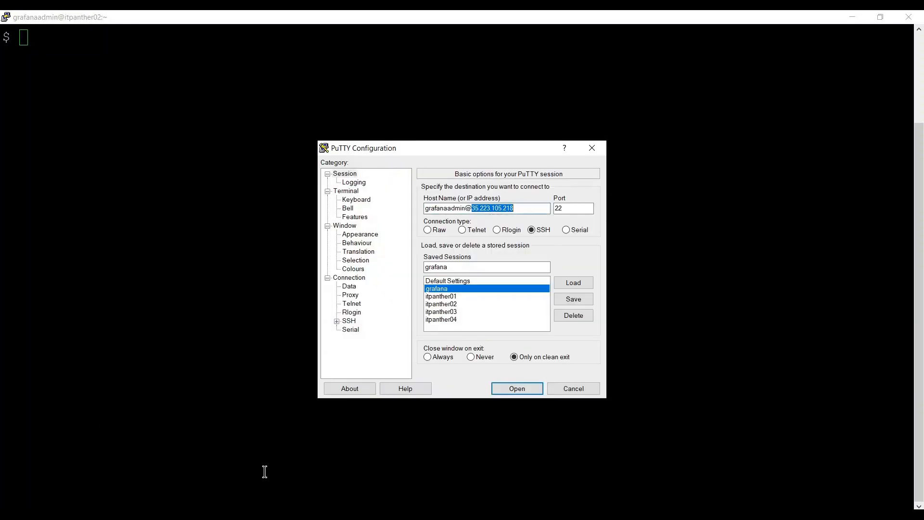
right_click(497, 207)
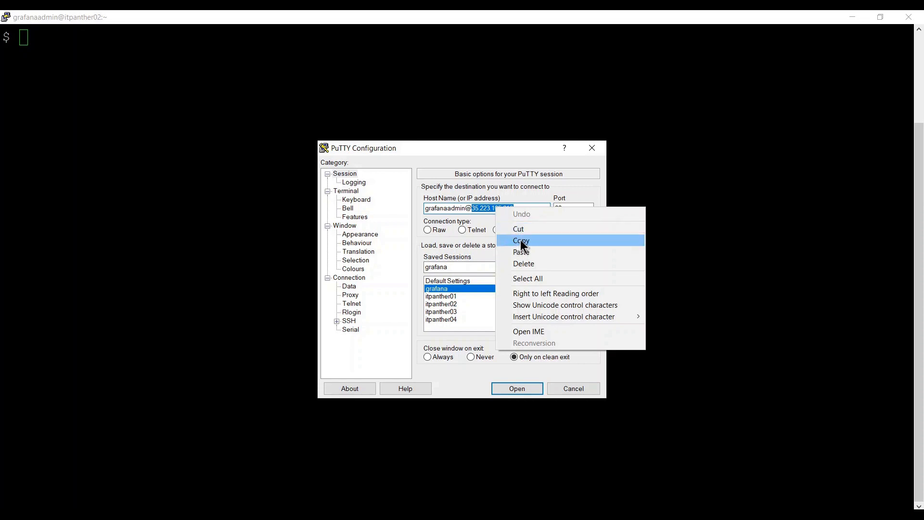
click(521, 240)
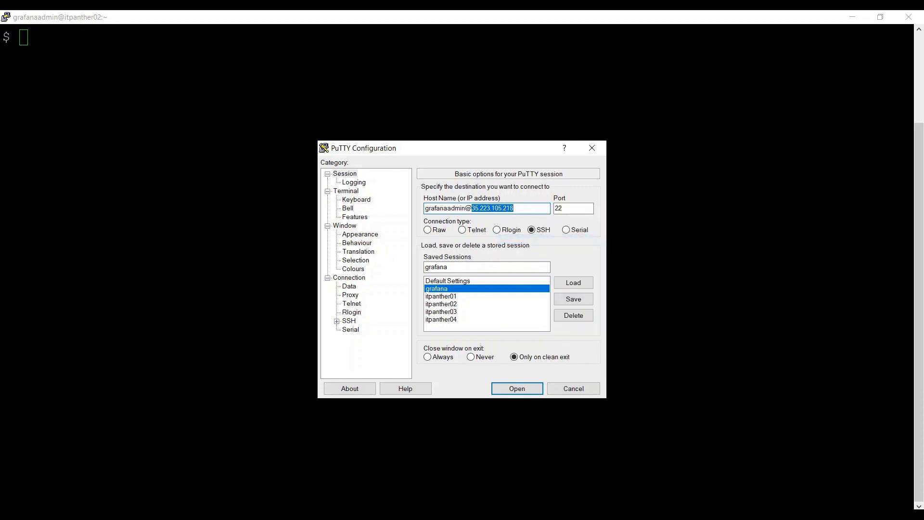
click(234, 455)
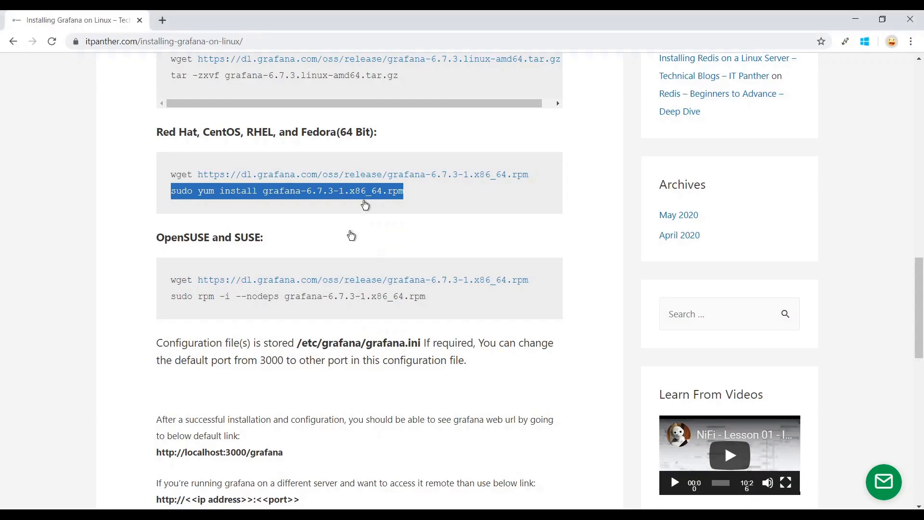
Load the server IP on port 3000 in a new tab to reach the Grafana v6.7.3 login page.
click(163, 21)
key(ctrl+v)
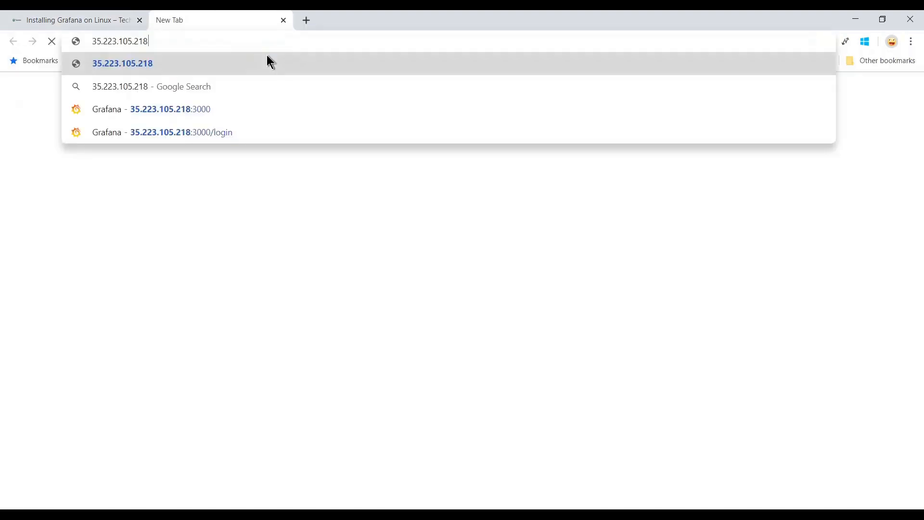
text(:3000)
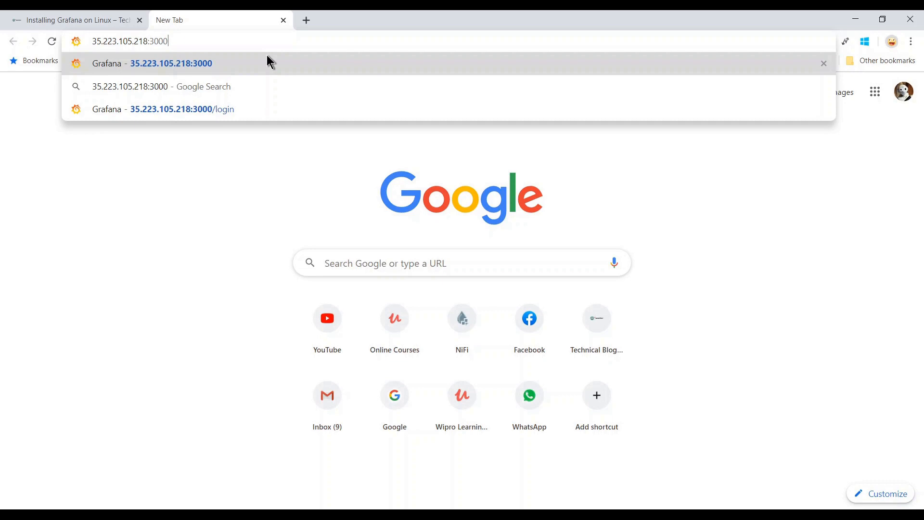
key(Return)
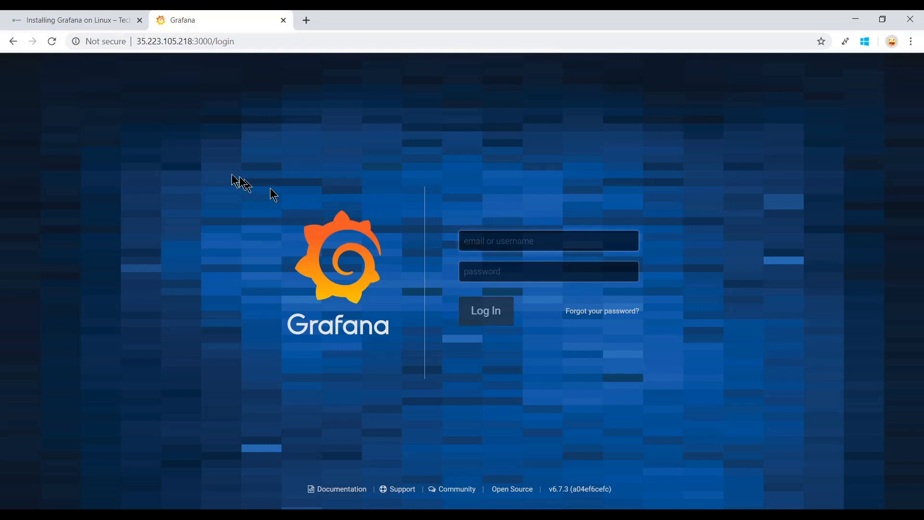
click(100, 19)
click(178, 19)
click(131, 18)
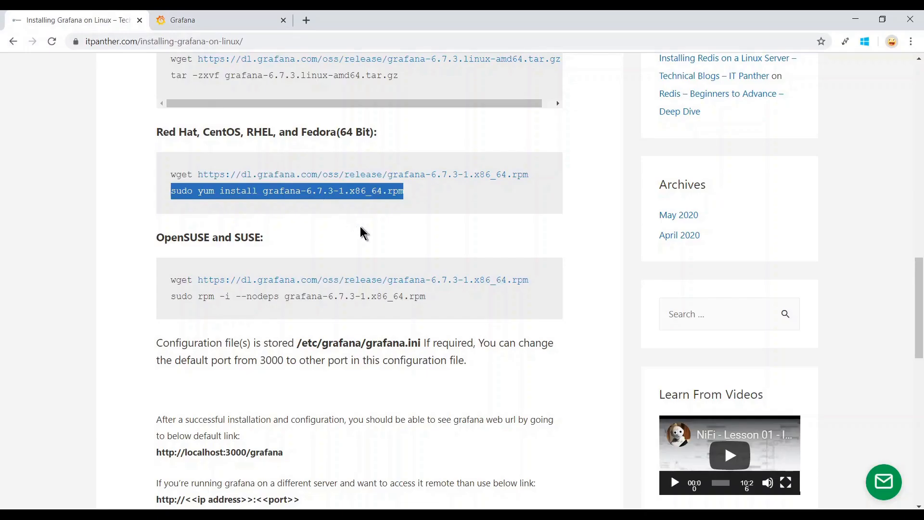
scroll(364, 234, down, 3)
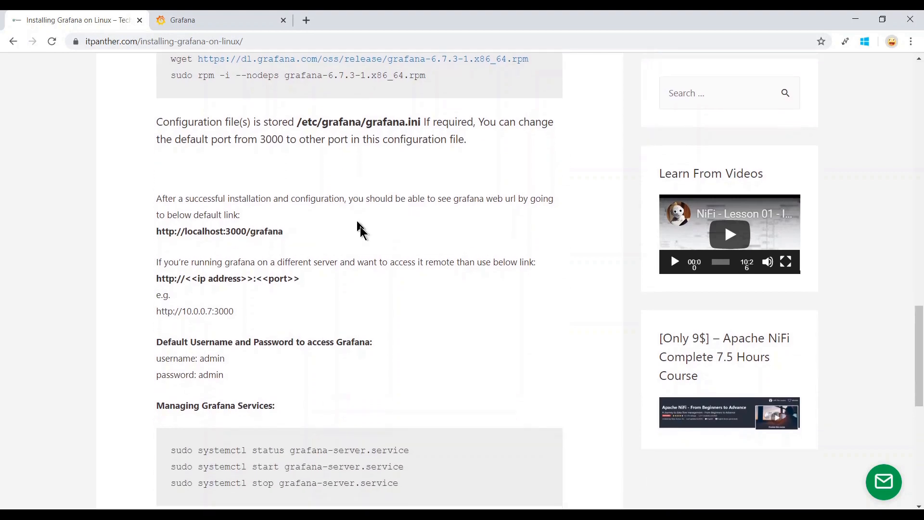
scroll(361, 231, down, 1)
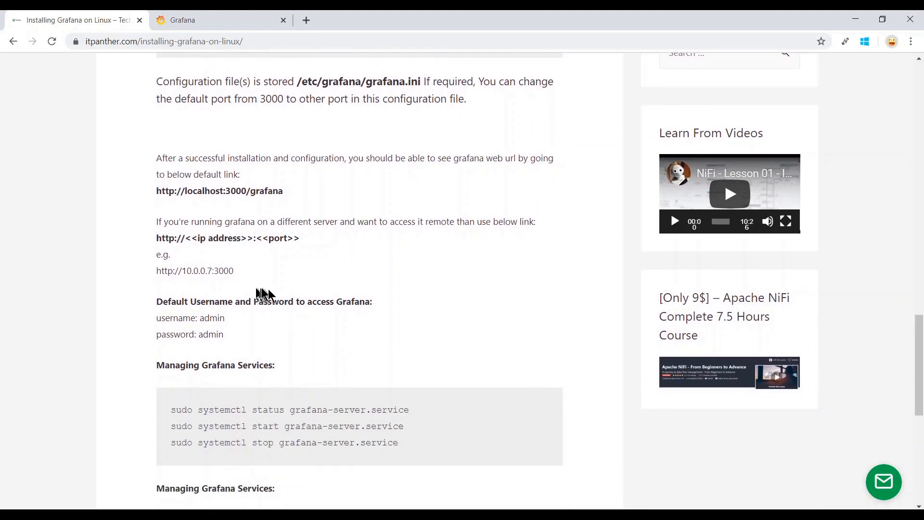
scroll(270, 296, down, 1)
scroll(280, 301, down, 1)
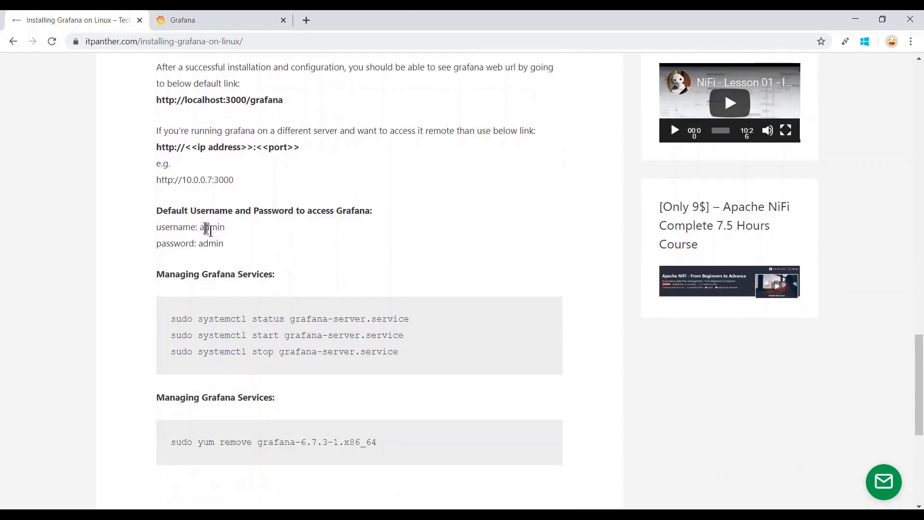
drag(205, 227, 225, 245)
click(239, 249)
click(225, 17)
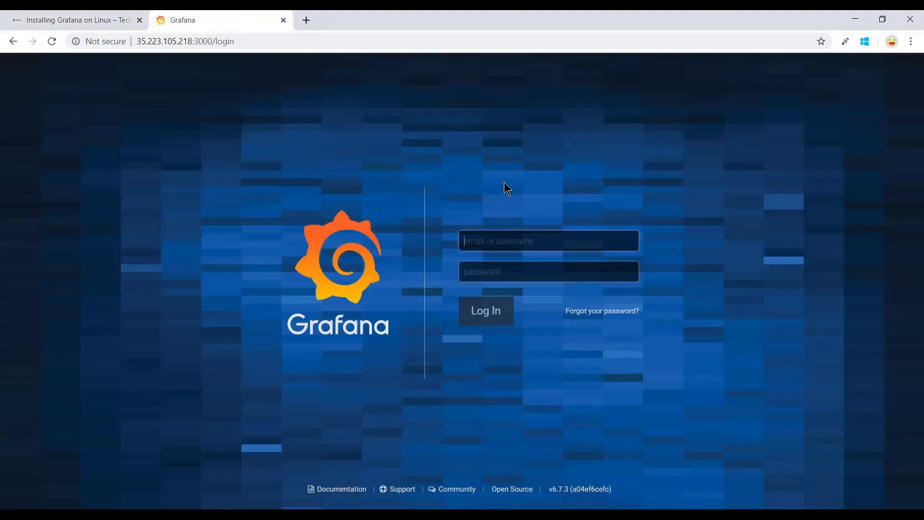
Log in to Grafana with the default admin account credentials.
text(admin)
key(Tab)
text(admin)
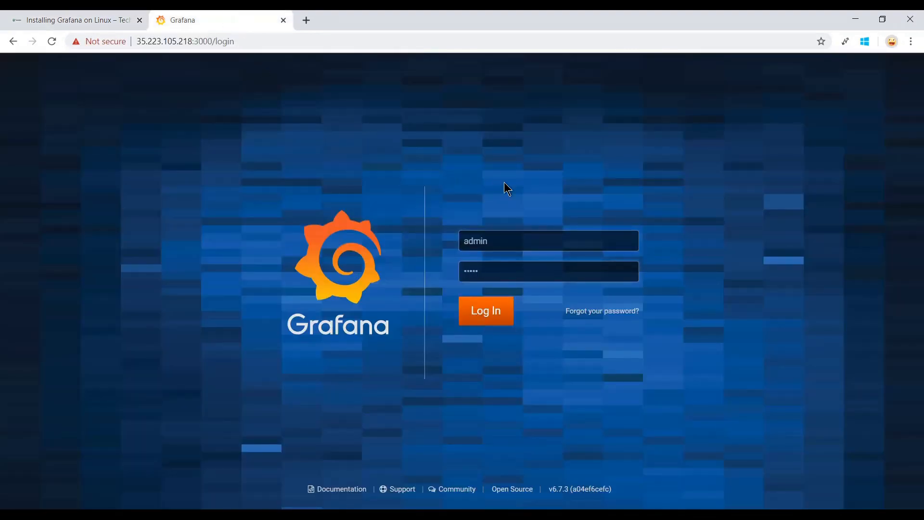
key(Return)
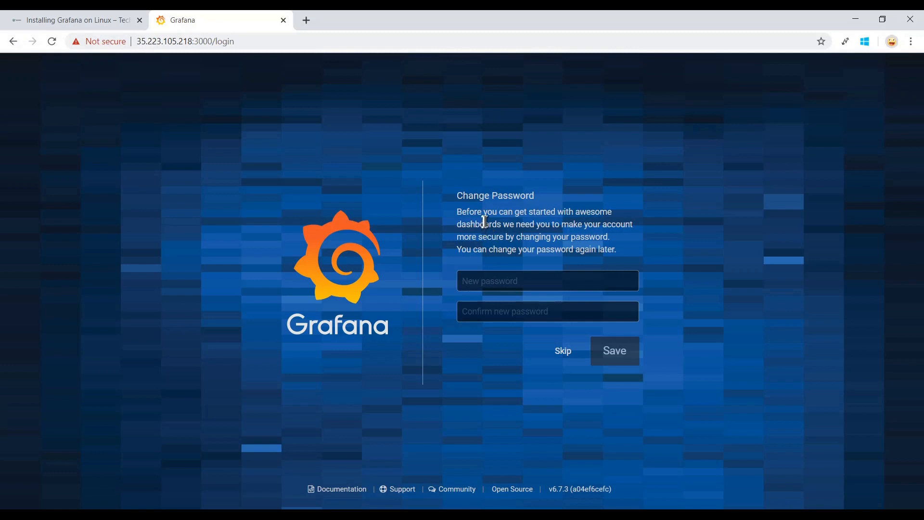
Enter and confirm a new admin password, save it, then switch to the install article tab.
click(511, 282)
key(Tab)
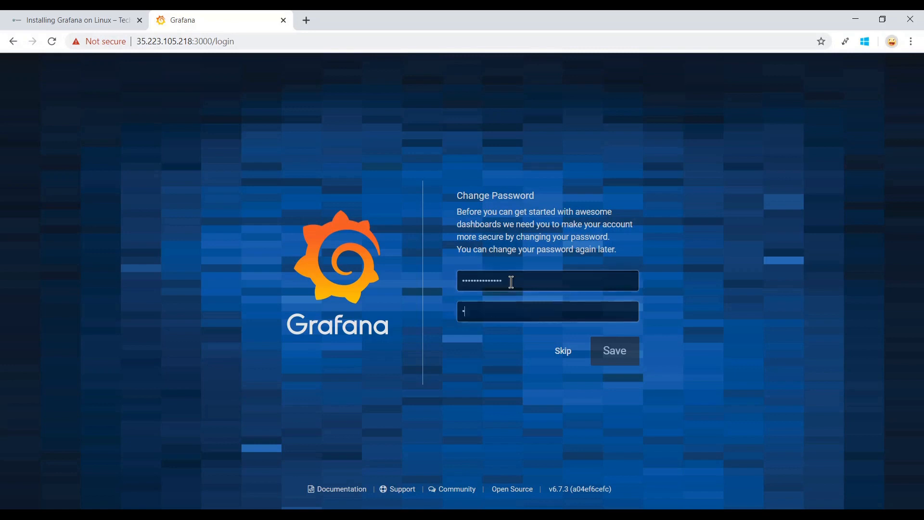
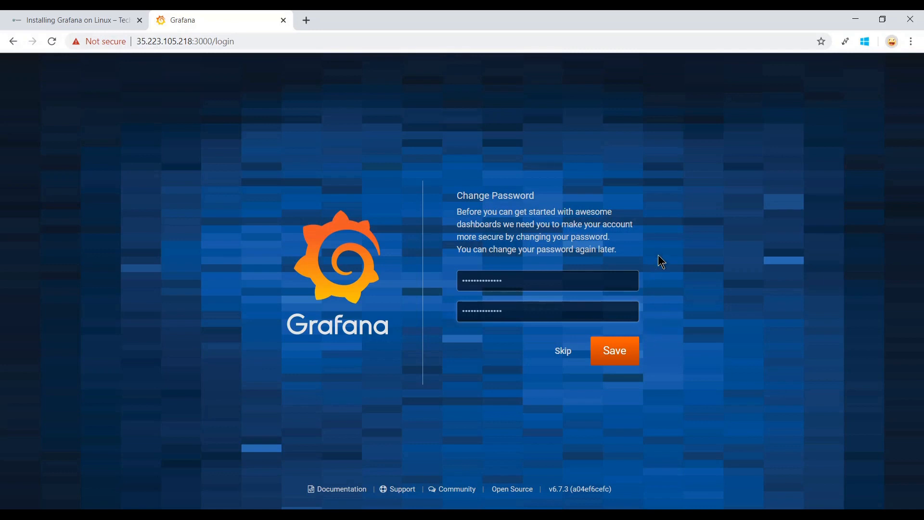
click(621, 358)
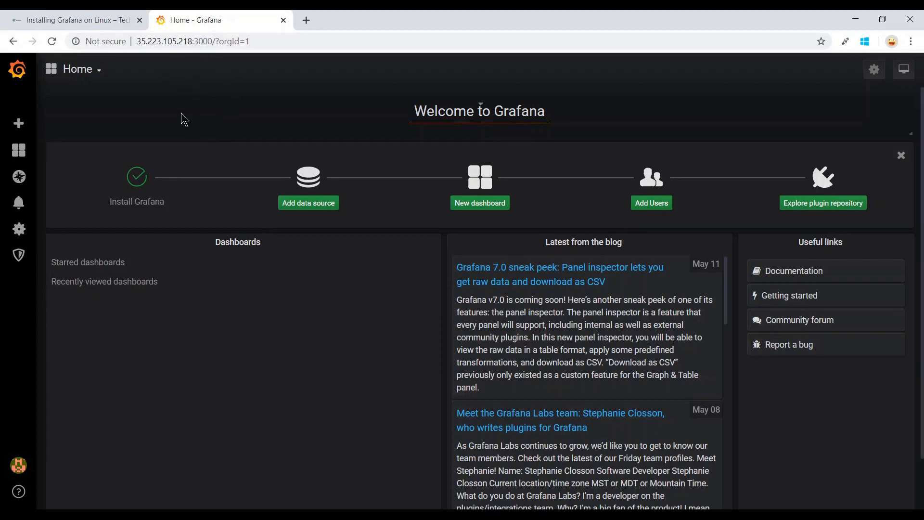
click(109, 20)
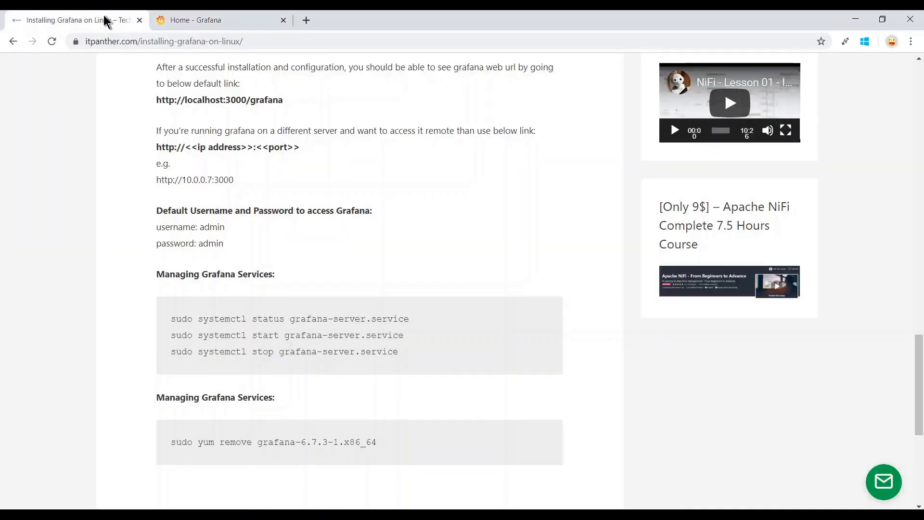
scroll(419, 326, down, 1)
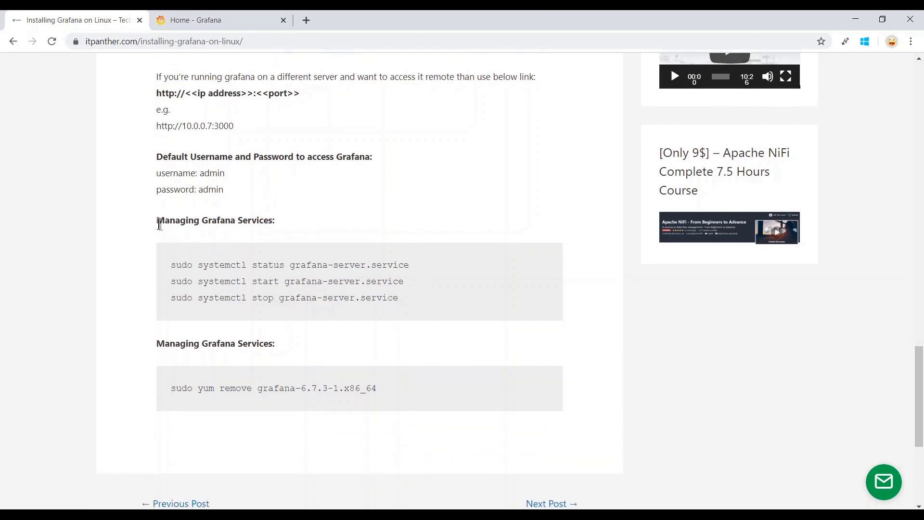
drag(158, 220, 256, 222)
drag(198, 265, 297, 282)
click(297, 282)
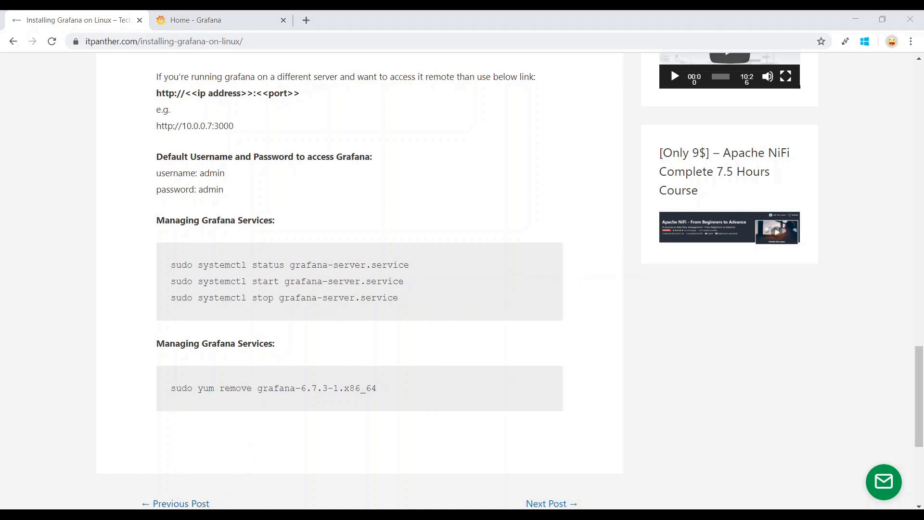
Stop the service with sudo systemctl stop grafana-server.service in PuTTY.
mouse_move(217, 515)
click(200, 475)
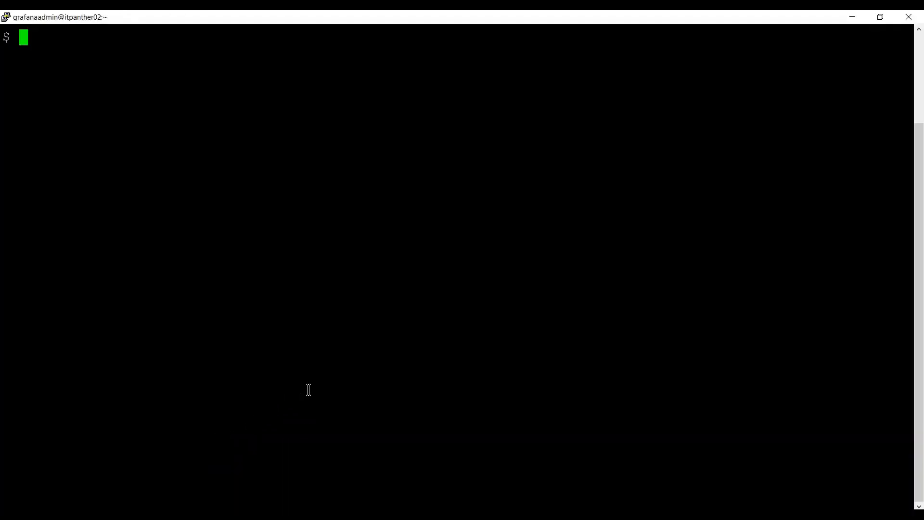
text(clear)
key(Up)
key(Down)
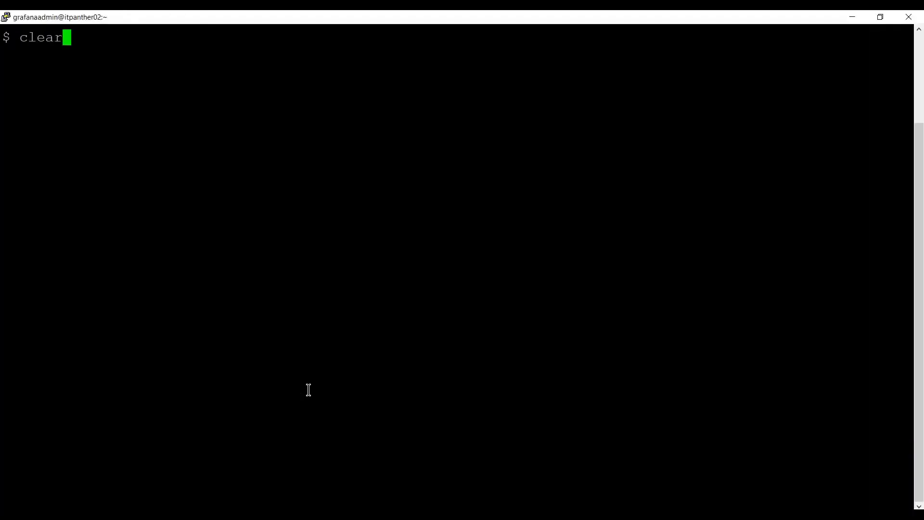
key(Up)
key(Up)
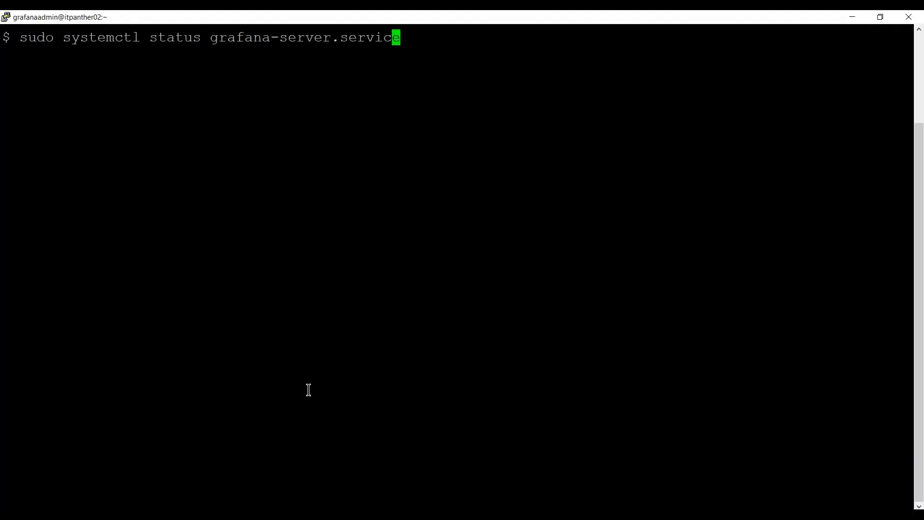
key(Left)
key(Left)
key(Left)
key(Left)
key(Left)
key(Left)
key(Left)
key(Left)
key(Left)
key(Left)
key(Left)
key(Left)
key(Left)
key(Left)
key(Left)
key(Left)
key(Left)
key(Left)
key(Left)
key(Left)
key(Right)
key(Right)
key(Right)
key(Left)
key(BackSpace)
key(BackSpace)
key(BackSpace)
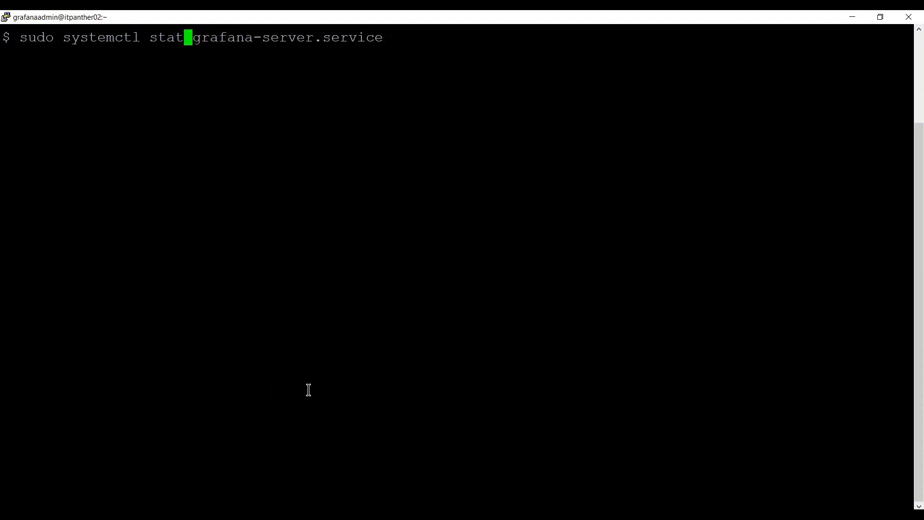
key(BackSpace)
text(op)
key(BackSpace)
key(Right)
key(Right)
key(Right)
key(Right)
key(Right)
key(Right)
key(Right)
key(Right)
key(Right)
key(Right)
key(Right)
key(Right)
key(Right)
key(Right)
key(Right)
key(Right)
key(Right)
key(Right)
key(Right)
key(Right)
key(Right)
key(Right)
key(Right)
key(Return)
Check grafana-server status shows inactive (dead), then return to Chrome's Home - Grafana tab.
key(Up)
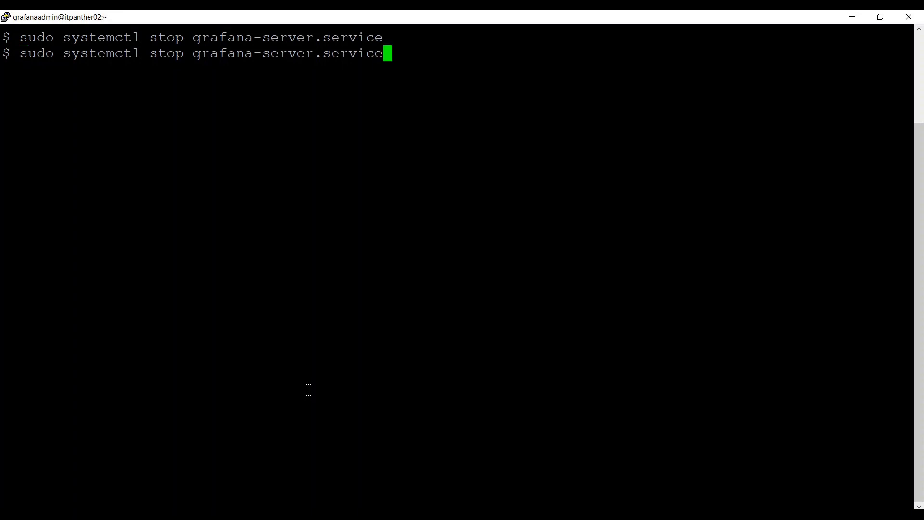
key(Left)
key(Left)
key(Left)
key(Left)
key(Left)
key(Left)
key(Left)
key(Left)
key(Left)
key(Left)
key(Left)
key(Left)
key(Left)
key(Left)
key(Left)
key(Left)
key(Left)
key(Left)
key(Left)
key(Left)
key(BackSpace)
key(BackSpace)
text(atus)
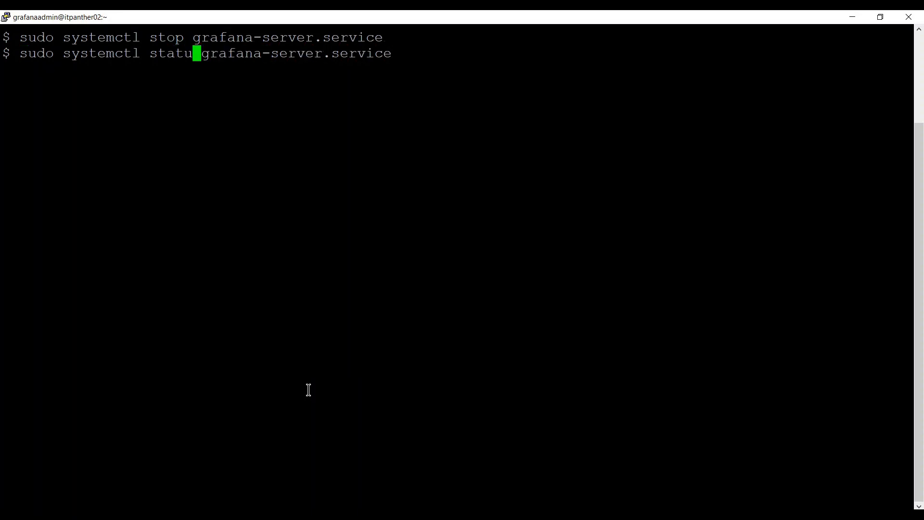
key(Return)
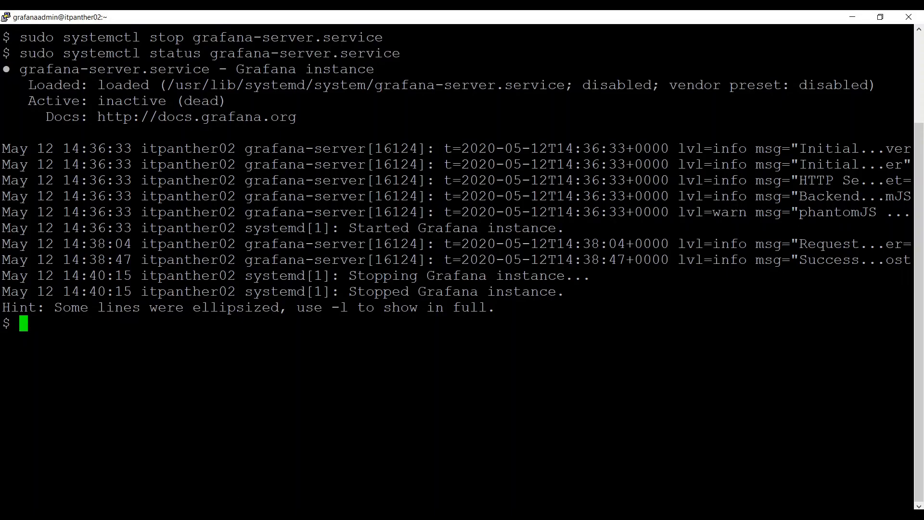
key(alt+Tab)
click(233, 18)
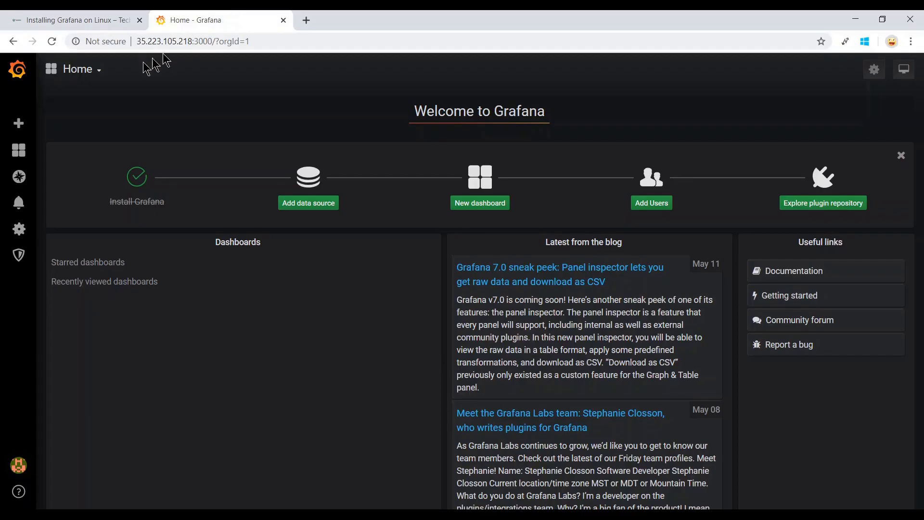
Reload the Grafana tab, now failing with ERR_CONNECTION_REFUSED, and go back to PuTTY.
click(51, 41)
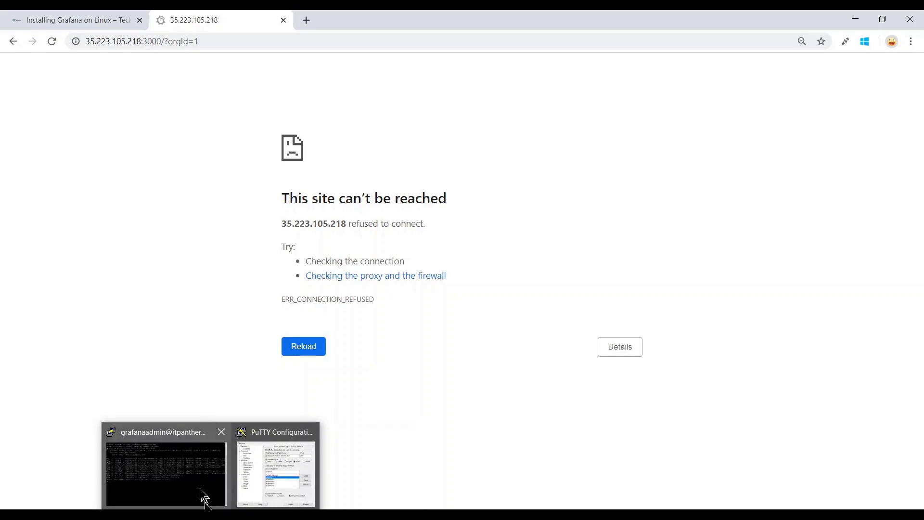
click(197, 477)
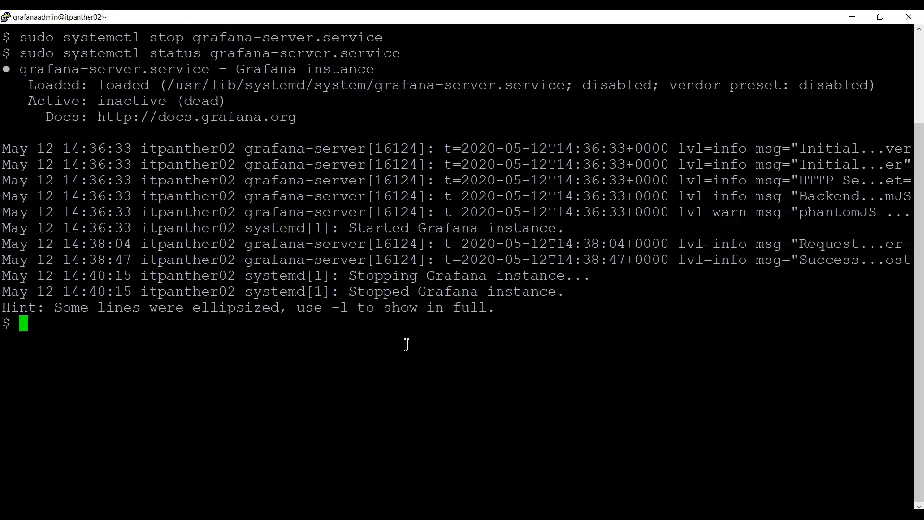
Start Grafana with sudo systemctl start grafana-server.service, then bring Chrome's error page back.
key(Up)
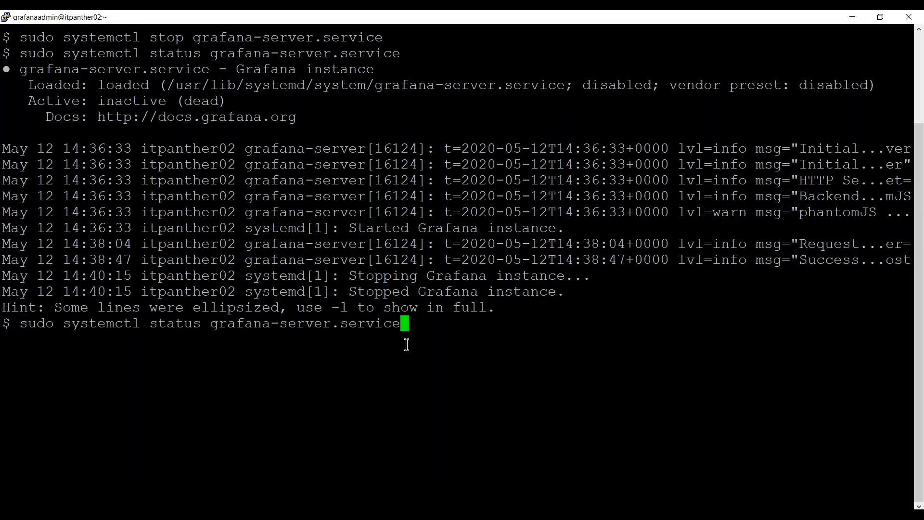
key(Left)
key(Left)
key(Left)
key(Left)
key(Left)
key(Left)
key(Left)
key(Left)
key(Left)
key(Left)
key(Left)
key(Left)
key(Left)
key(Left)
key(Left)
key(Left)
key(Left)
key(Left)
key(Left)
key(Left)
key(Right)
key(Right)
key(BackSpace)
key(BackSpace)
key(BackSpace)
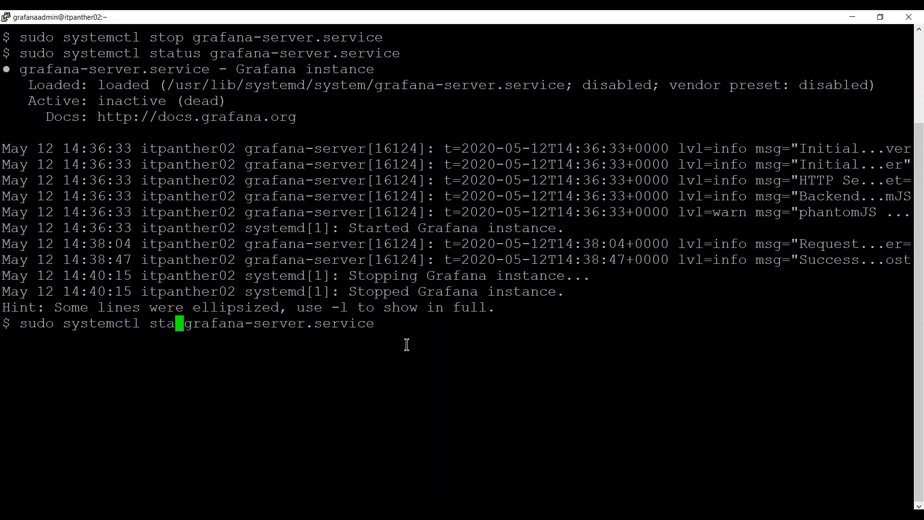
text(rt)
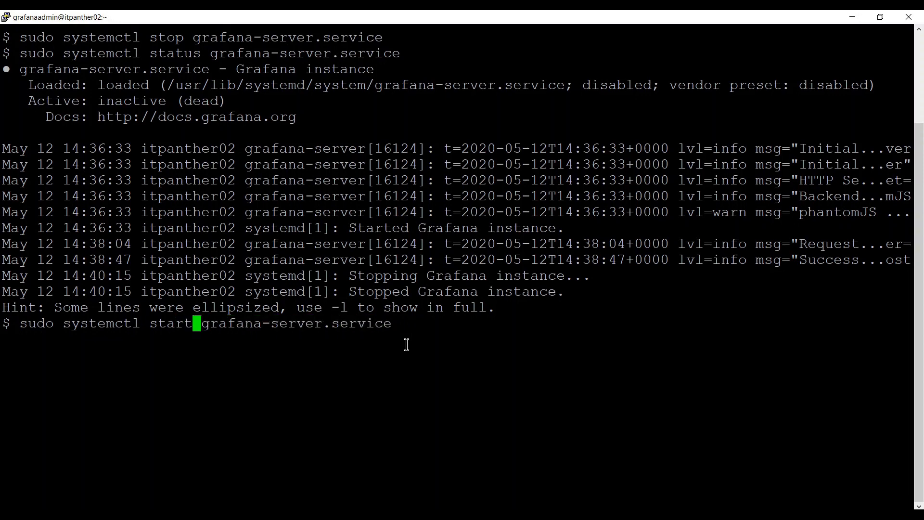
key(Return)
click(240, 514)
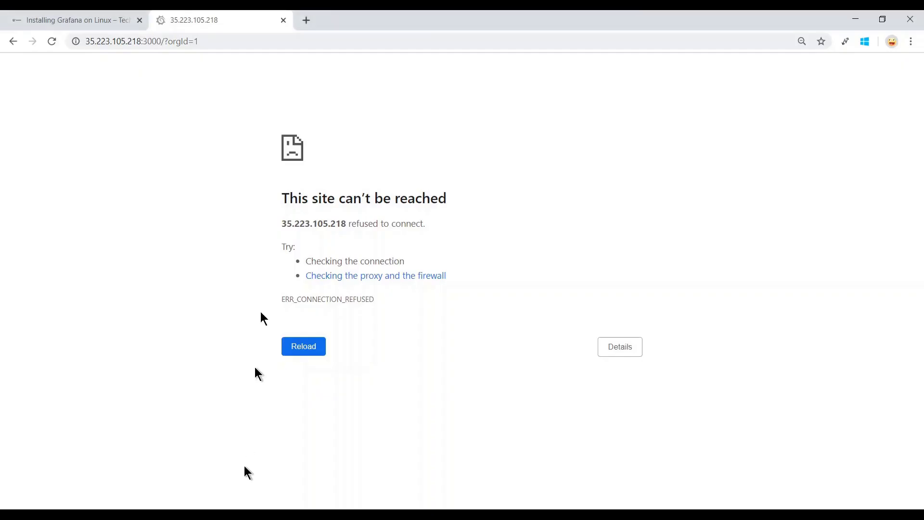
Reload Grafana so the Welcome home page appears, then return to the PuTTY session.
click(48, 44)
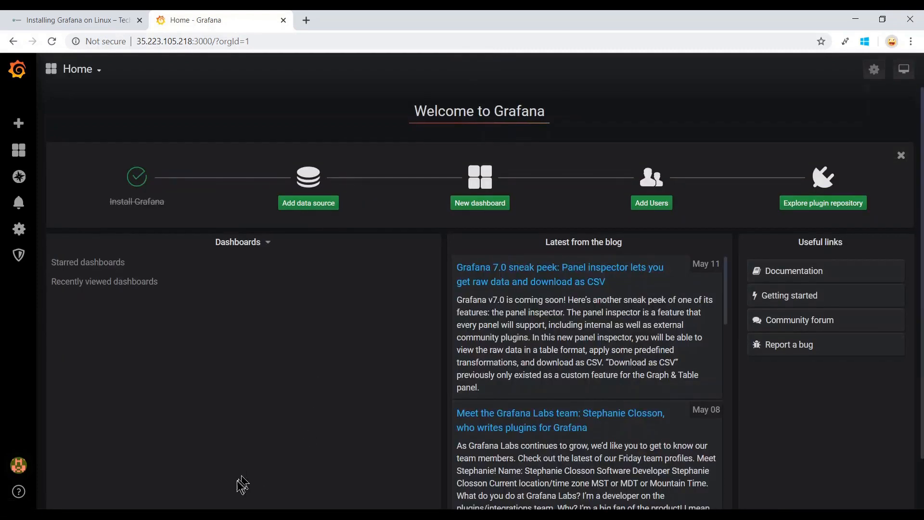
click(211, 515)
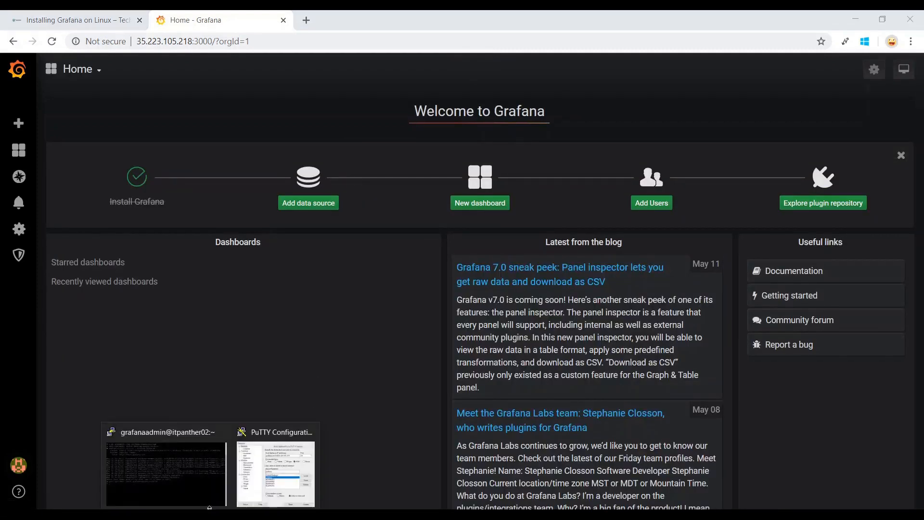
click(210, 484)
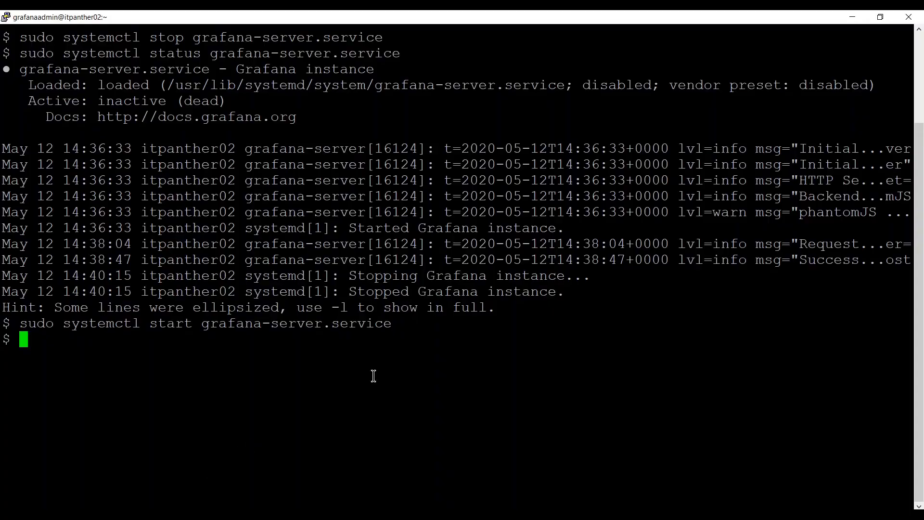
Stop Grafana again with sudo systemctl stop grafana-server.service, then return to Chrome.
key(Up)
key(Left)
key(Left)
key(Left)
key(Left)
key(Left)
key(Left)
key(Left)
key(Left)
key(Left)
key(Left)
key(Left)
key(Left)
key(Left)
key(Left)
key(Left)
key(Left)
key(Left)
key(Left)
key(Left)
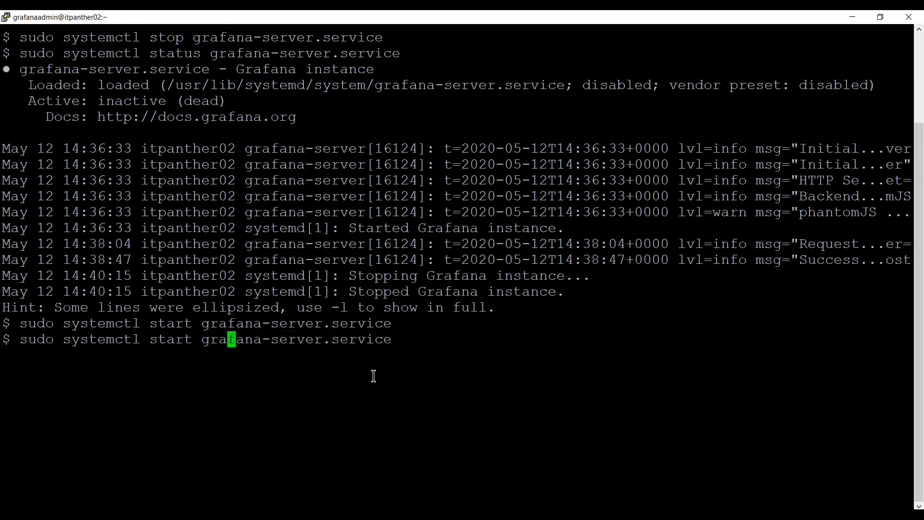
key(Left)
key(Left)
key(Left)
key(Left)
key(Left)
key(Left)
key(Delete)
key(Delete)
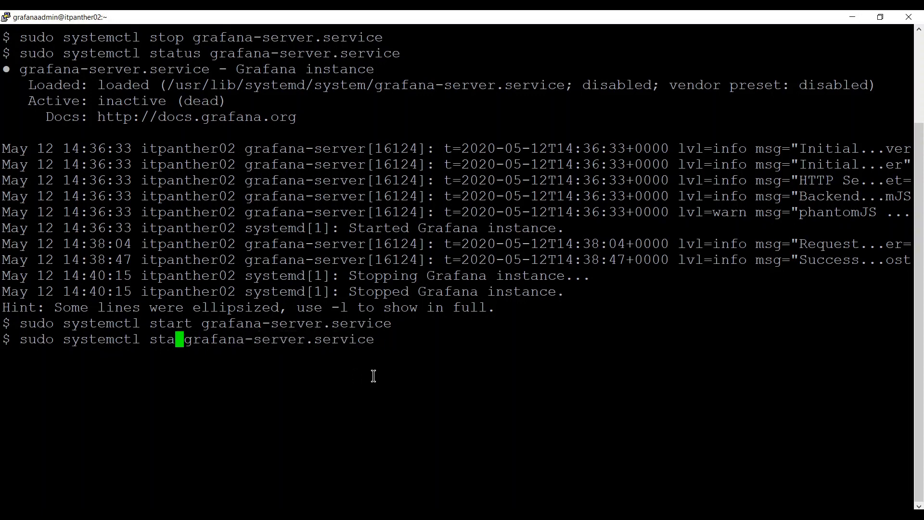
key(BackSpace)
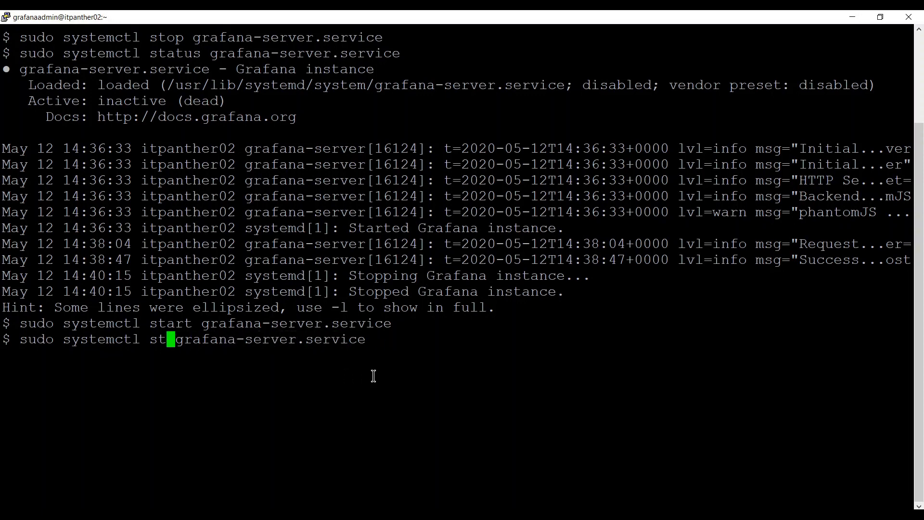
text(op)
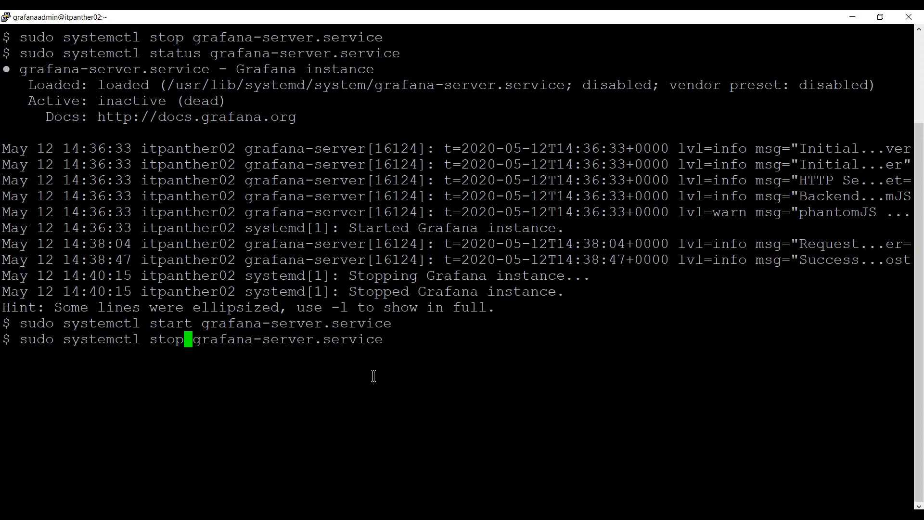
key(Return)
key(alt+Tab)
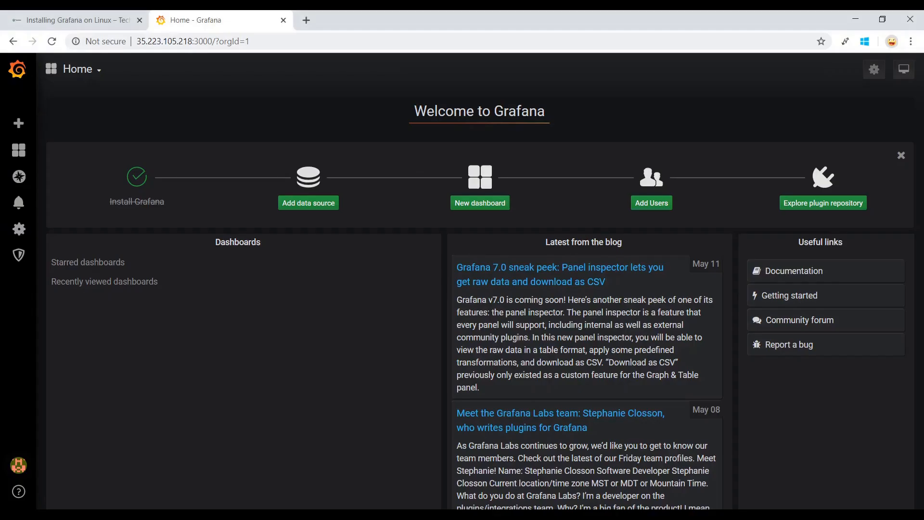
Confirm Grafana now refuses connections, then highlight the article's sudo yum remove command.
click(52, 43)
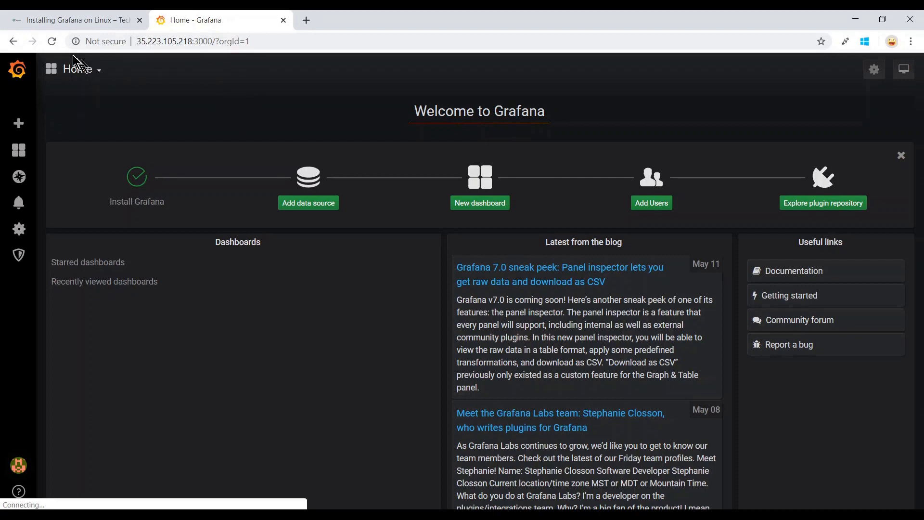
click(52, 40)
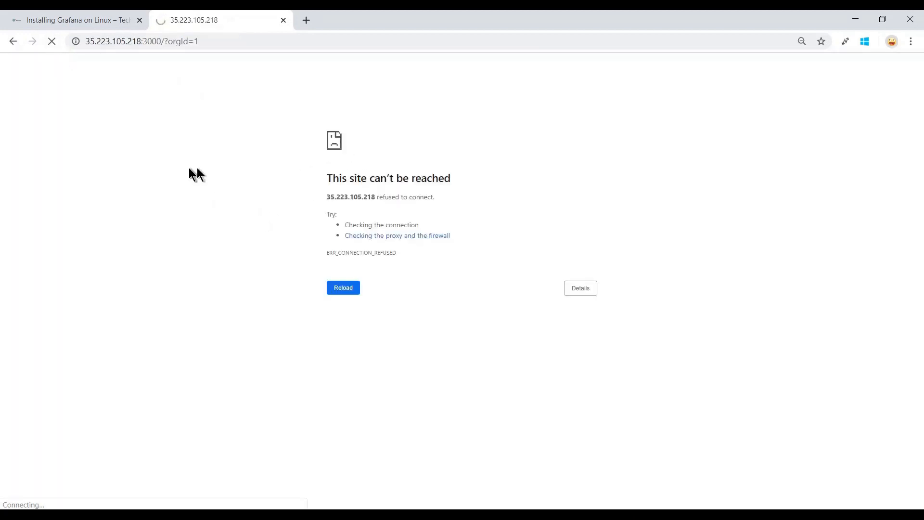
click(110, 17)
scroll(336, 227, down, 1)
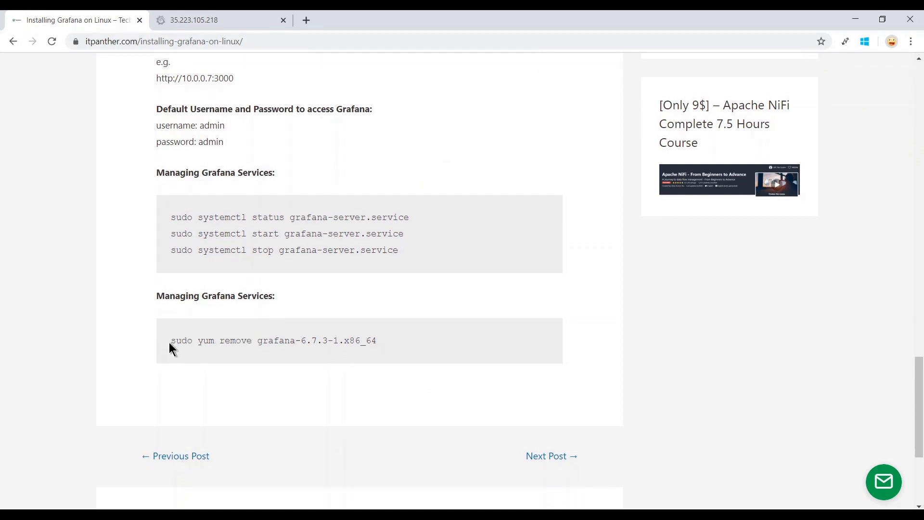
drag(172, 347, 256, 342)
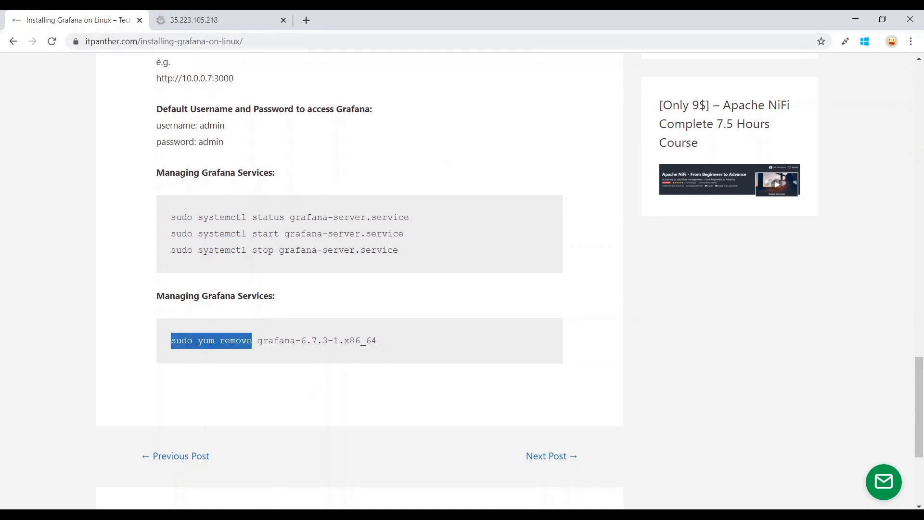
mouse_move(188, 508)
click(166, 479)
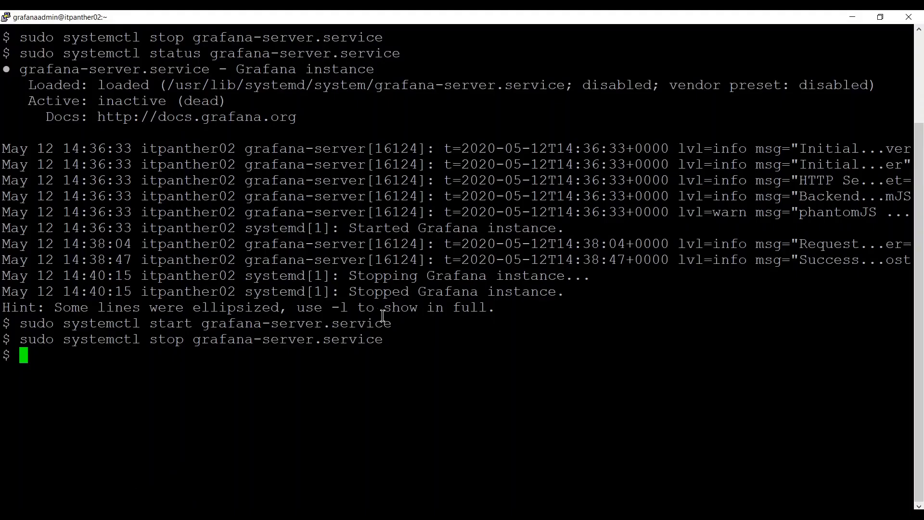
Clear the terminal and list the home directory files with ls -lrt.
text(clear)
key(Return)
text(ls -lrt)
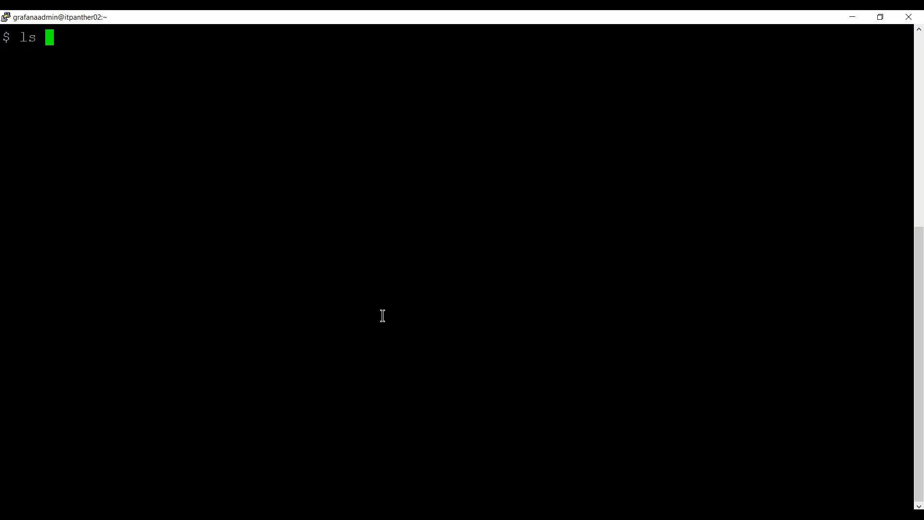
key(Return)
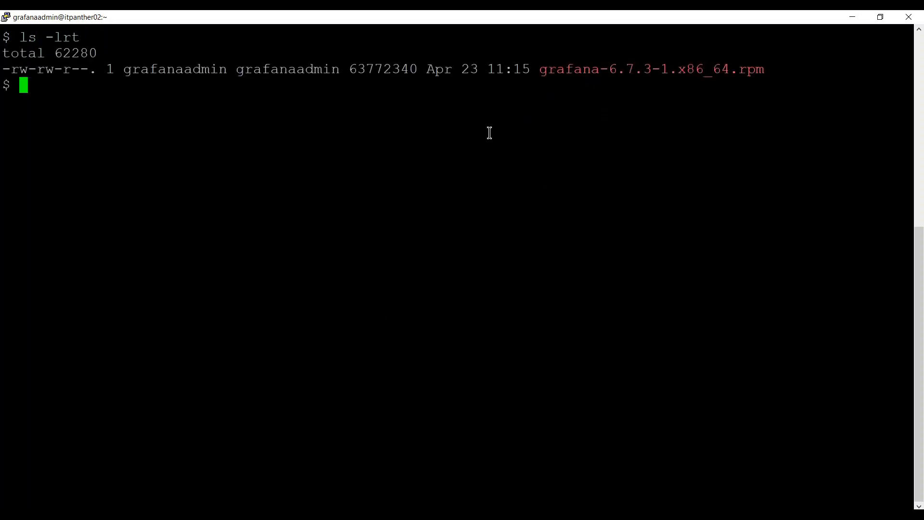
Uninstall grafana-6.7.3-1.x86_64 with sudo yum remove and answer y to approve the removal.
text(sudo yum remove)
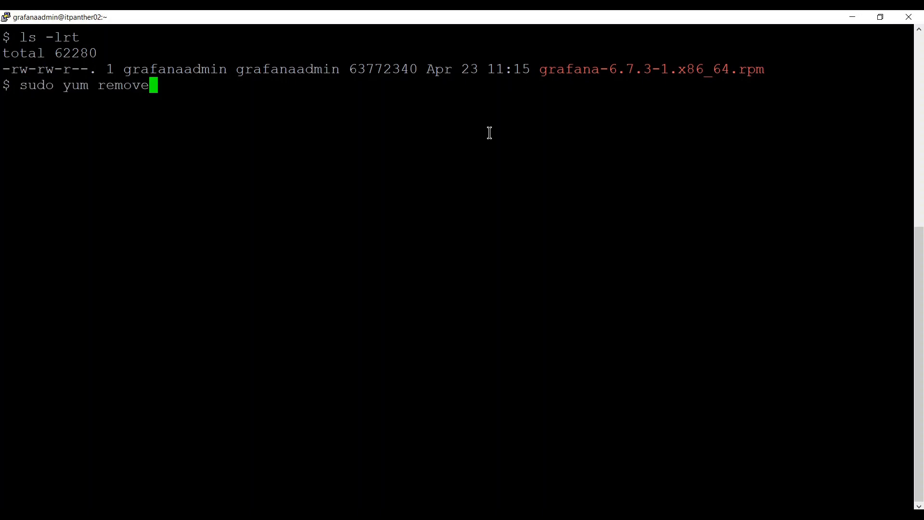
key(Left)
key(Left)
key(Left)
key(Left)
key(Left)
key(Left)
key(Left)
key(Left)
key(Left)
key(Left)
key(Left)
key(Left)
key(Left)
key(Left)
key(Left)
key(Right)
key(Right)
key(Right)
key(Right)
key(Right)
key(Right)
key(Right)
key(Right)
key(Right)
key(Right)
key(Right)
key(Right)
key(Right)
key(Right)
key(Right)
double_click(569, 75)
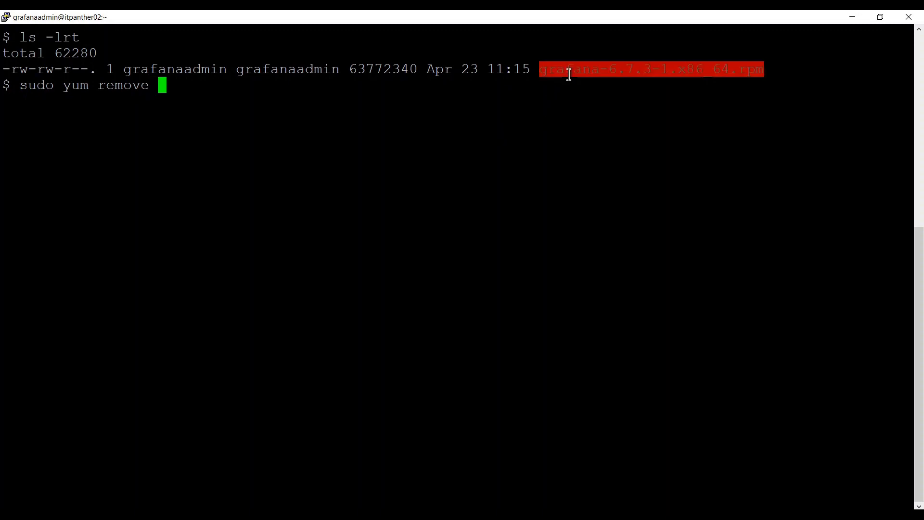
right_click(569, 75)
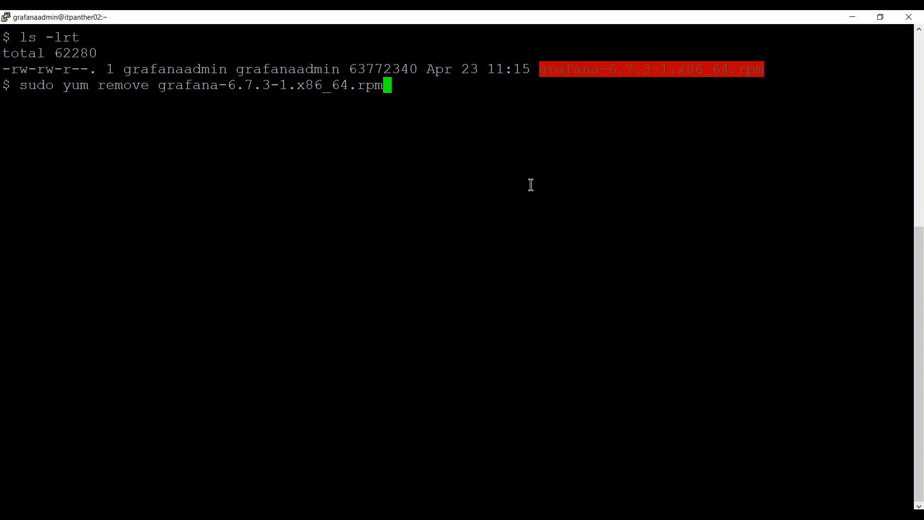
key(BackSpace)
key(BackSpace)
key(BackSpace)
key(BackSpace)
key(Left)
key(Left)
key(Left)
key(Left)
key(Left)
key(Left)
key(Left)
key(Left)
key(Left)
key(Left)
key(Left)
key(Left)
key(Right)
key(Right)
key(Right)
key(Right)
key(Right)
key(Right)
key(Right)
key(Right)
key(Right)
key(Right)
key(Right)
key(Right)
key(Return)
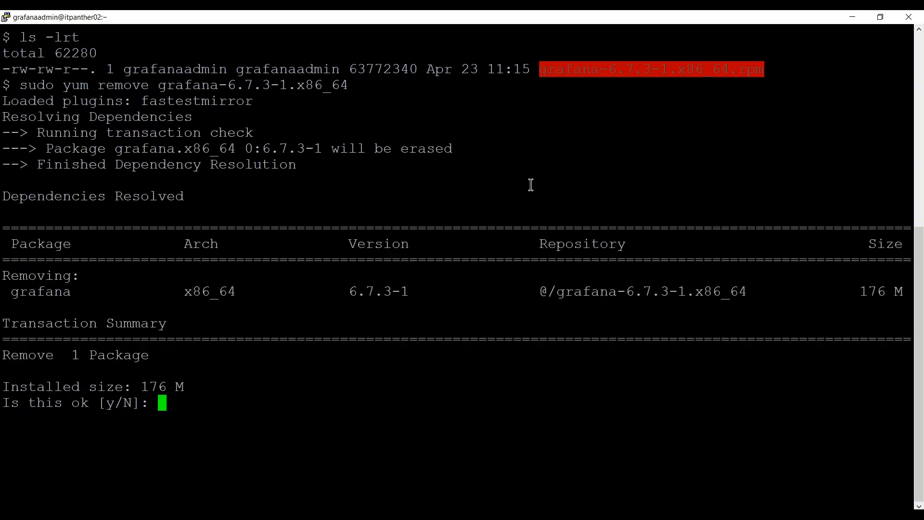
text(y)
key(Return)
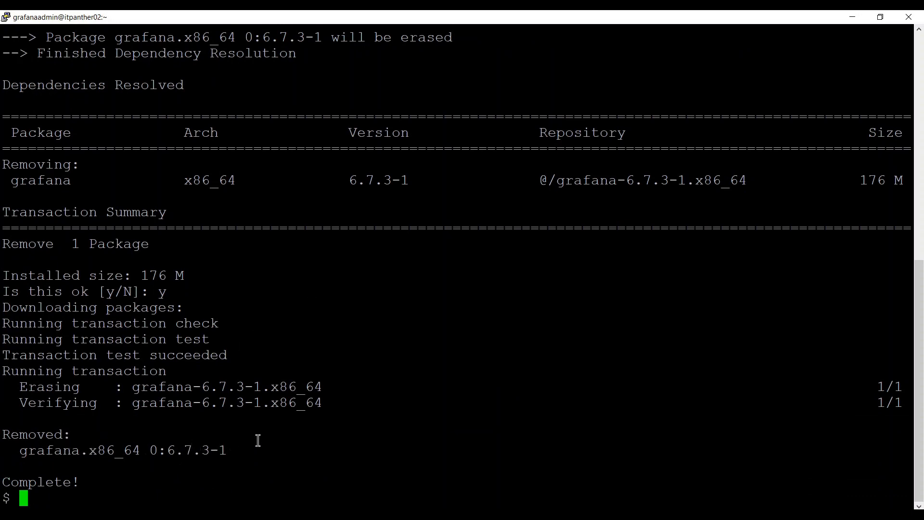
key(Up)
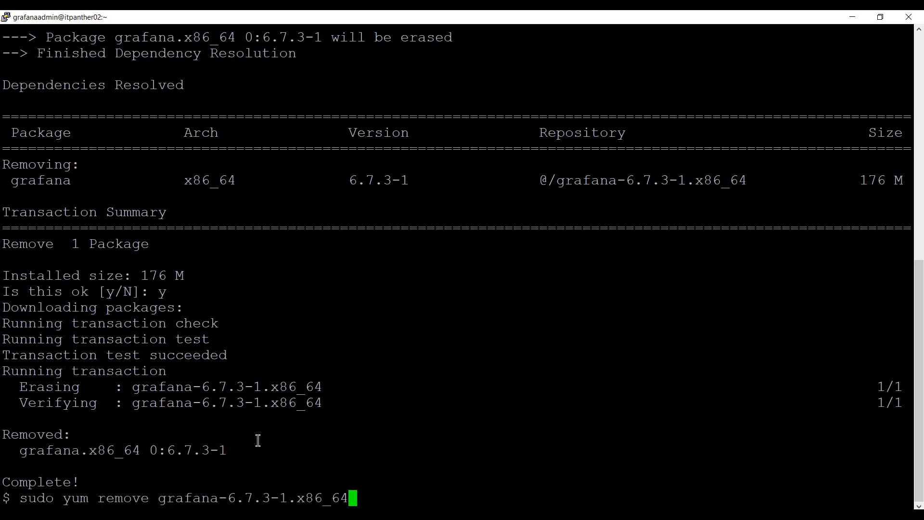
Run sudo systemctl status grafana-server.service and confirm the service can no longer be found.
key(Up)
key(Up)
key(Up)
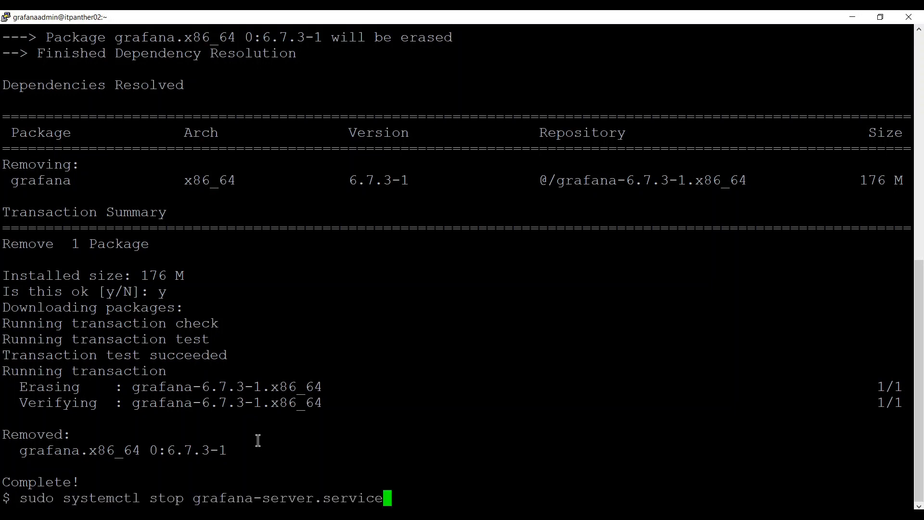
key(Left)
key(Left)
key(Left)
key(Left)
key(Left)
key(Left)
key(Left)
key(Left)
key(Left)
key(Left)
key(Left)
key(Left)
key(Left)
key(Left)
key(Left)
key(Left)
key(Left)
key(Left)
key(Left)
key(Left)
key(BackSpace)
key(BackSpace)
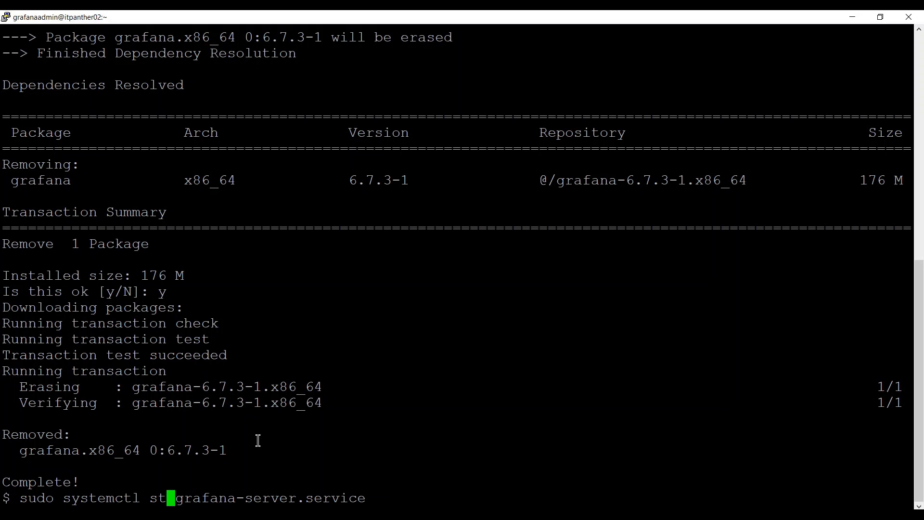
text(atus)
key(Return)
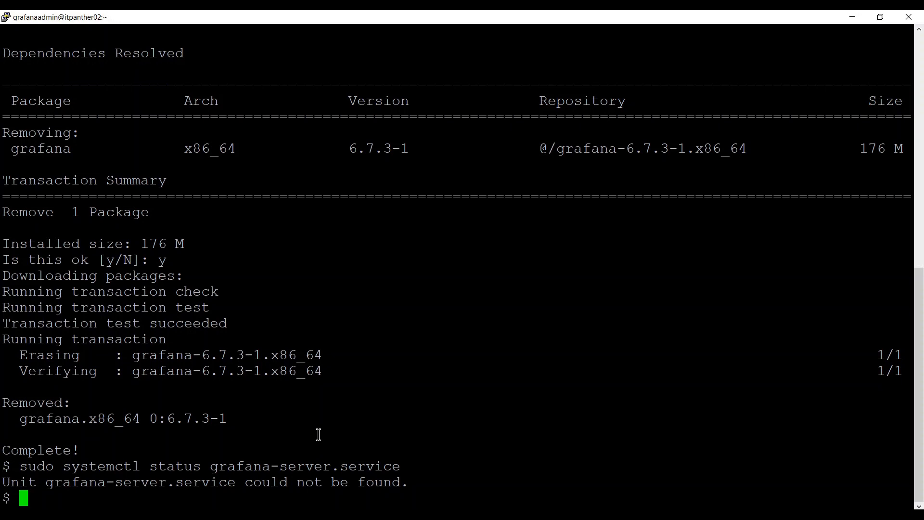
key(alt+Tab)
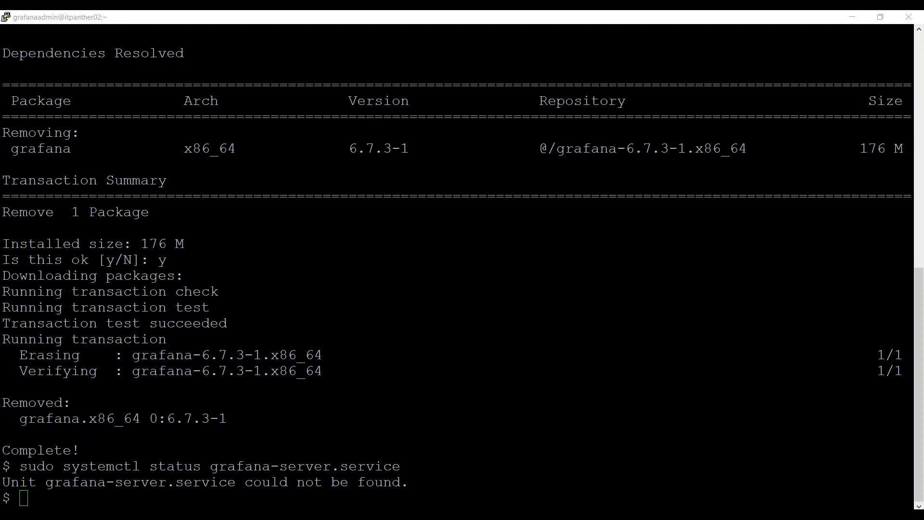
Skim the Linux article, highlighting the MySQL/PostgreSQL entries, port 3000 and Red Hat install commands.
scroll(137, 188, up, 20)
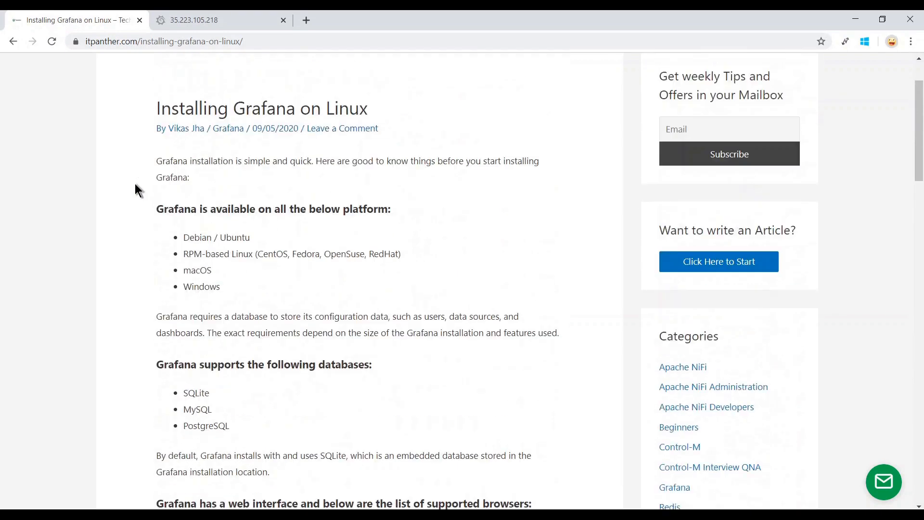
scroll(426, 295, down, 4)
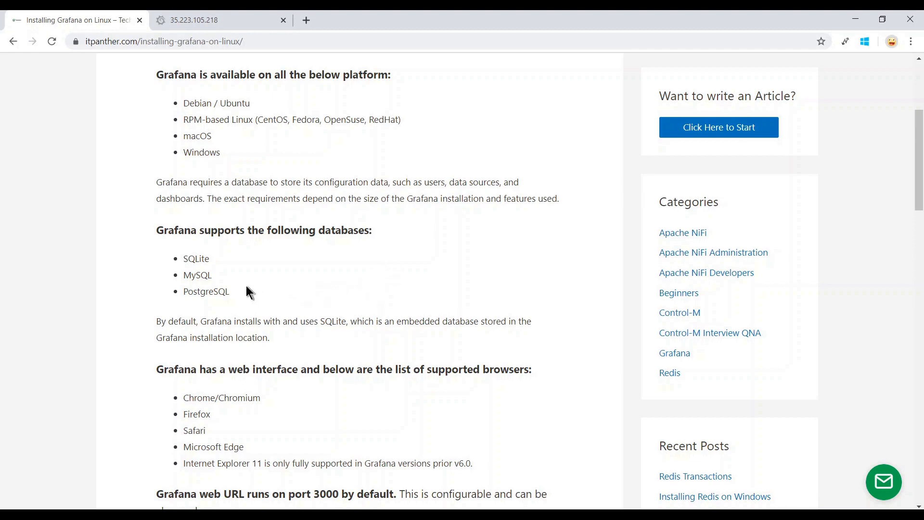
drag(247, 291, 197, 275)
scroll(476, 369, down, 2)
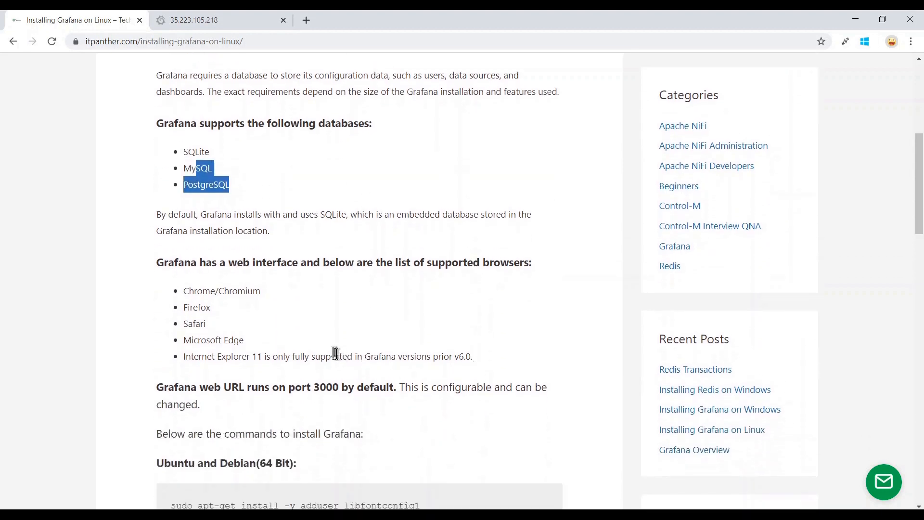
scroll(558, 288, down, 3)
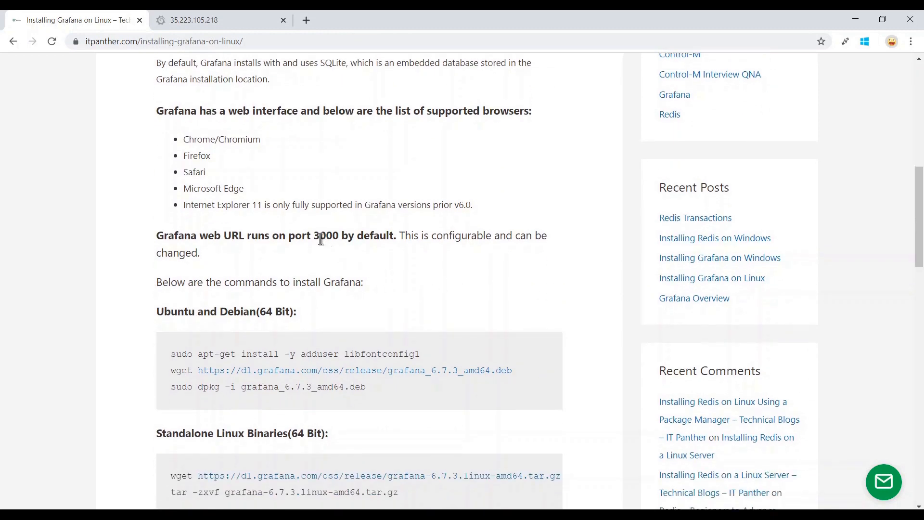
drag(320, 235, 339, 236)
scroll(518, 286, down, 6)
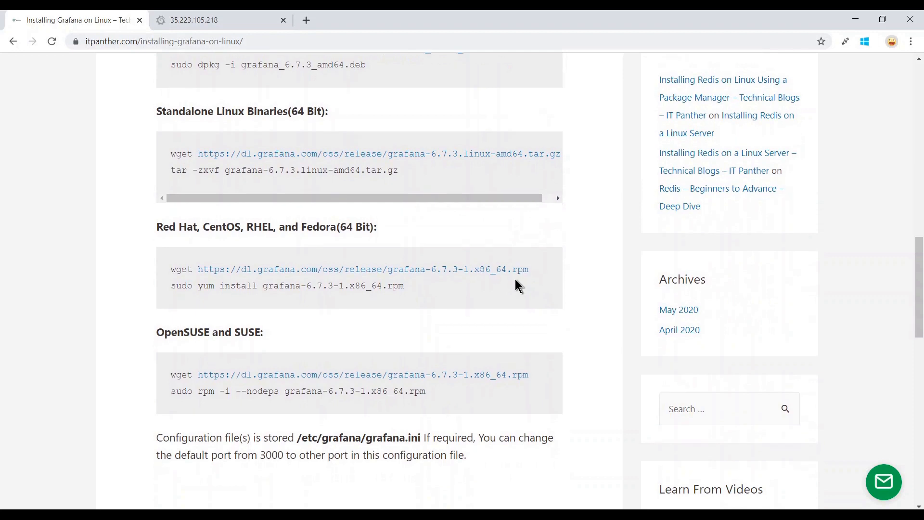
drag(404, 286, 141, 275)
click(140, 274)
Read on past the default login credentials down to the yum remove uninstall command.
scroll(590, 316, down, 7)
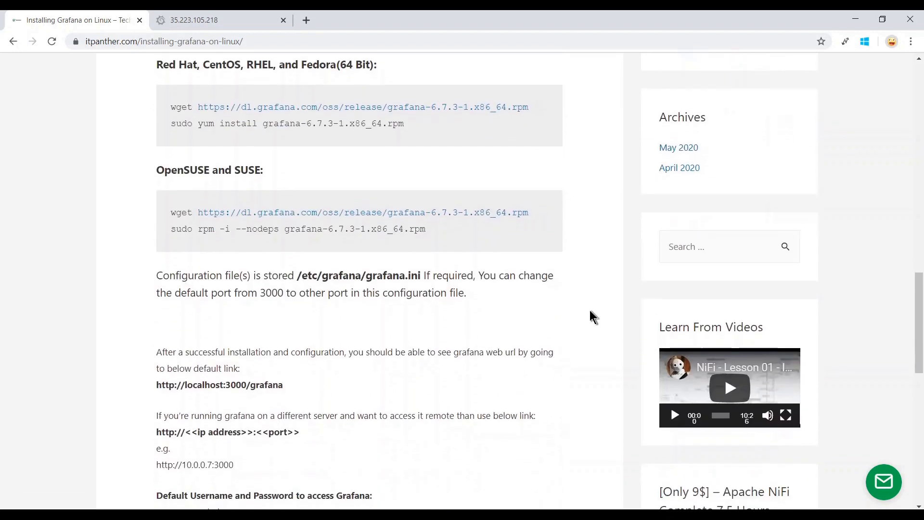
scroll(591, 312, down, 2)
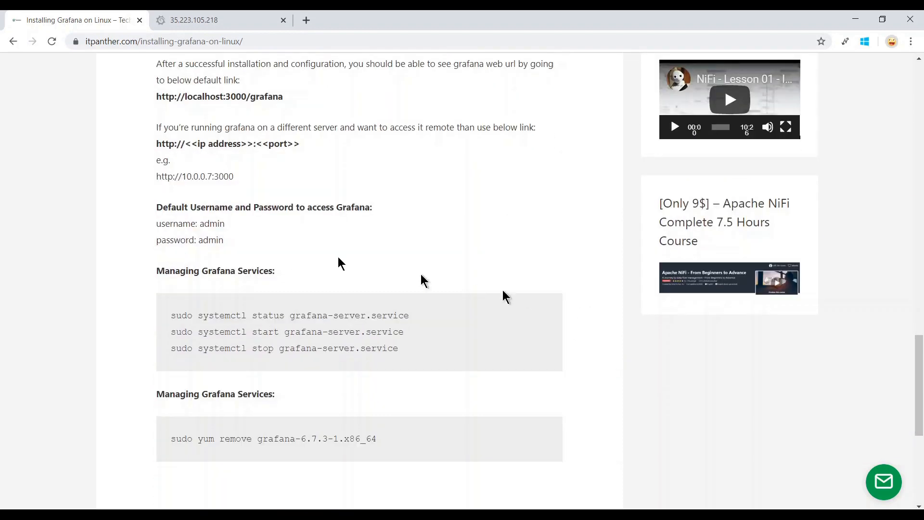
drag(232, 246, 156, 220)
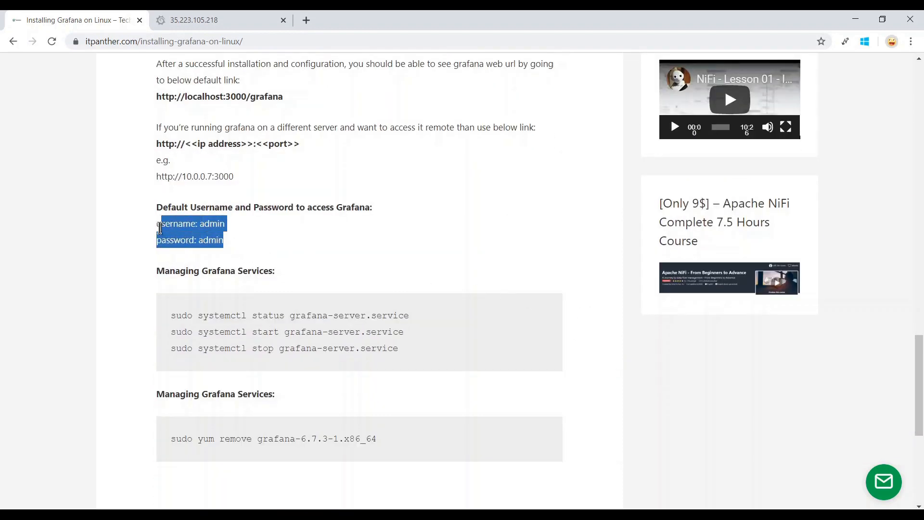
click(235, 240)
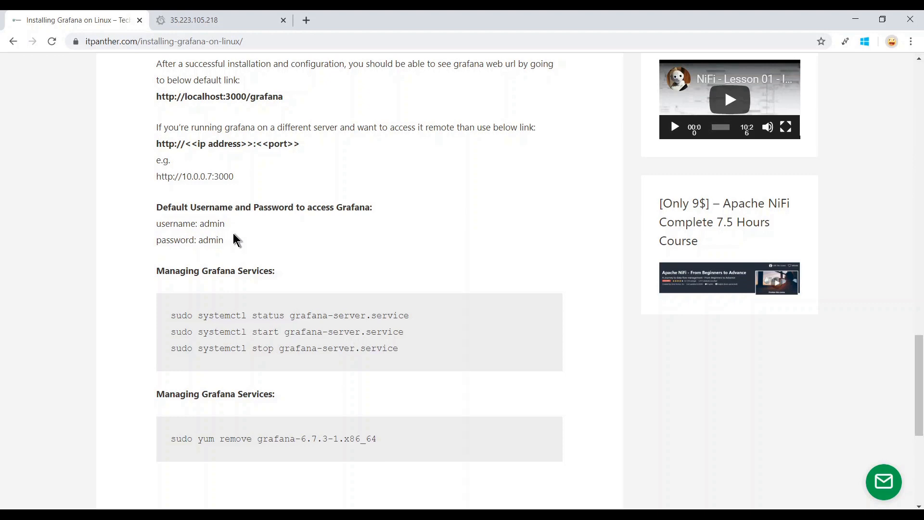
scroll(431, 271, down, 1)
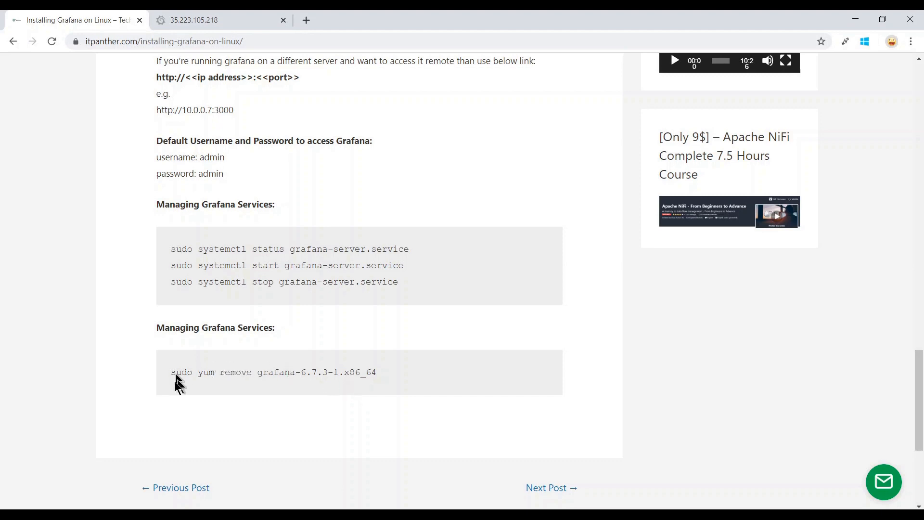
drag(176, 374, 252, 374)
drag(378, 391, 427, 385)
click(429, 383)
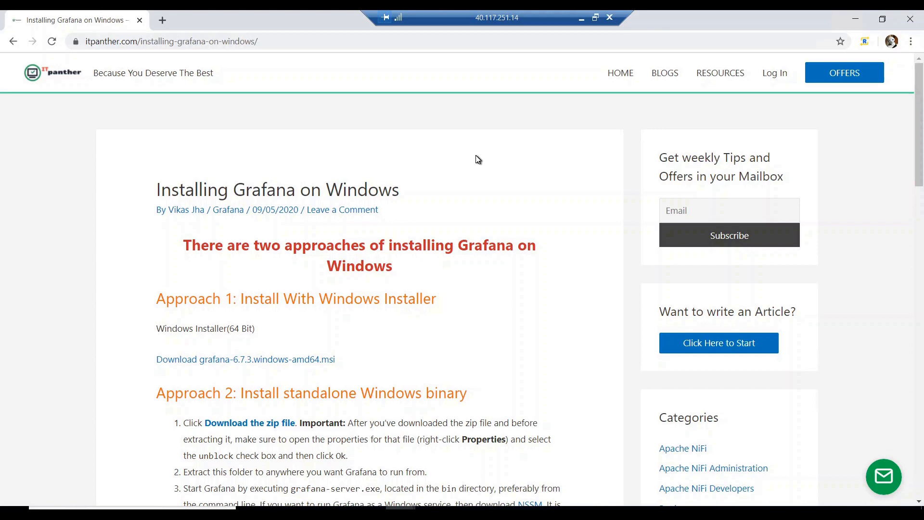
scroll(479, 160, down, 2)
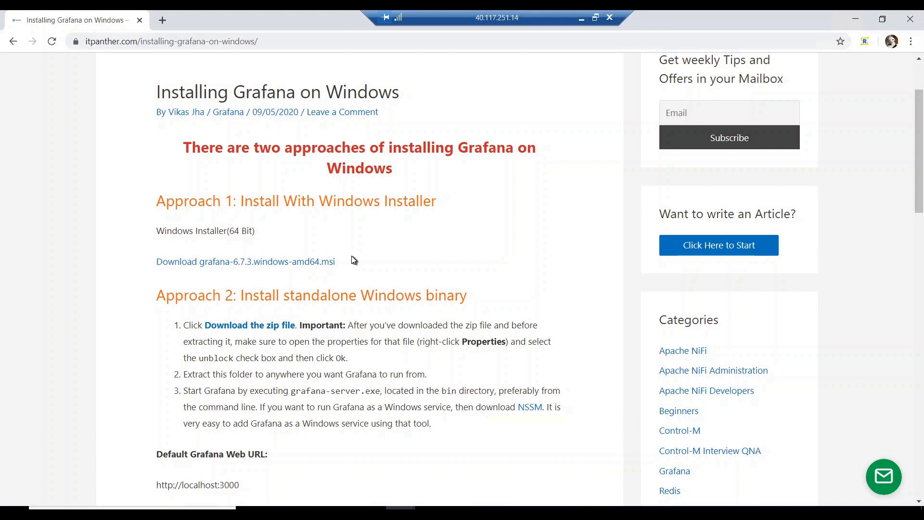
scroll(355, 260, down, 2)
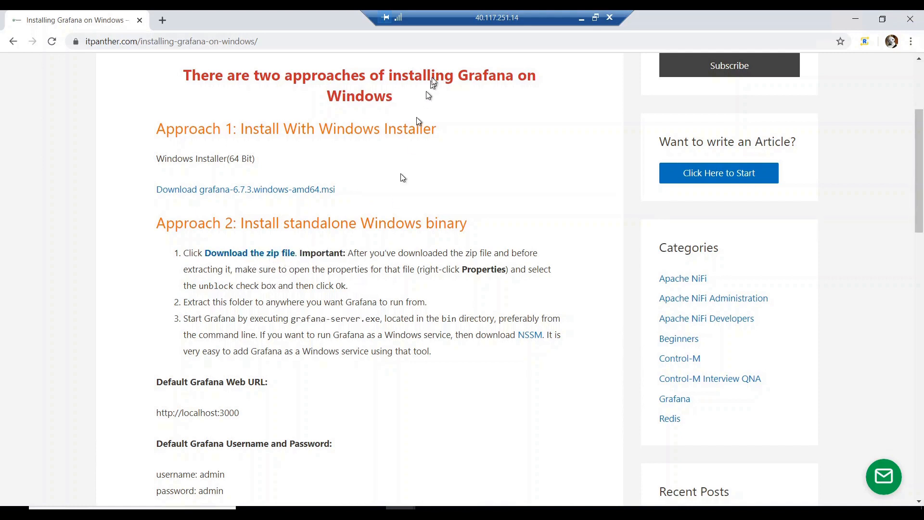
drag(428, 11, 551, 11)
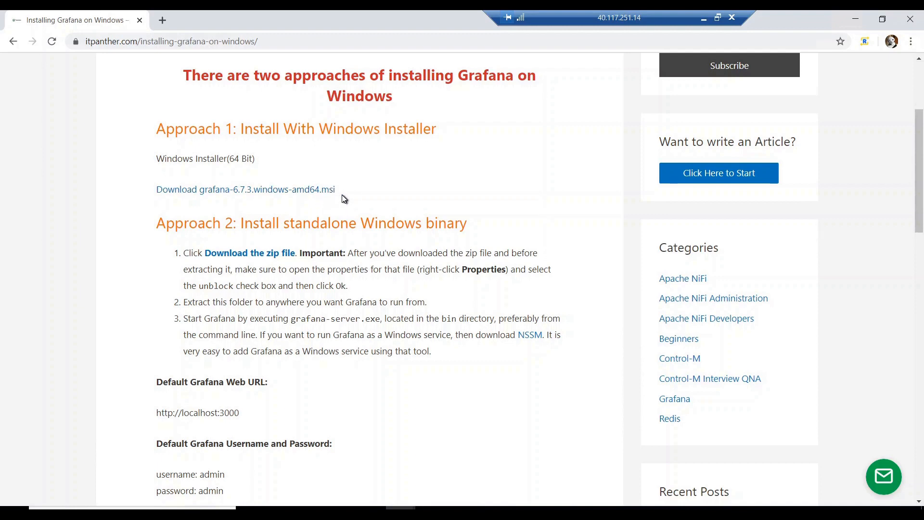
scroll(345, 199, down, 2)
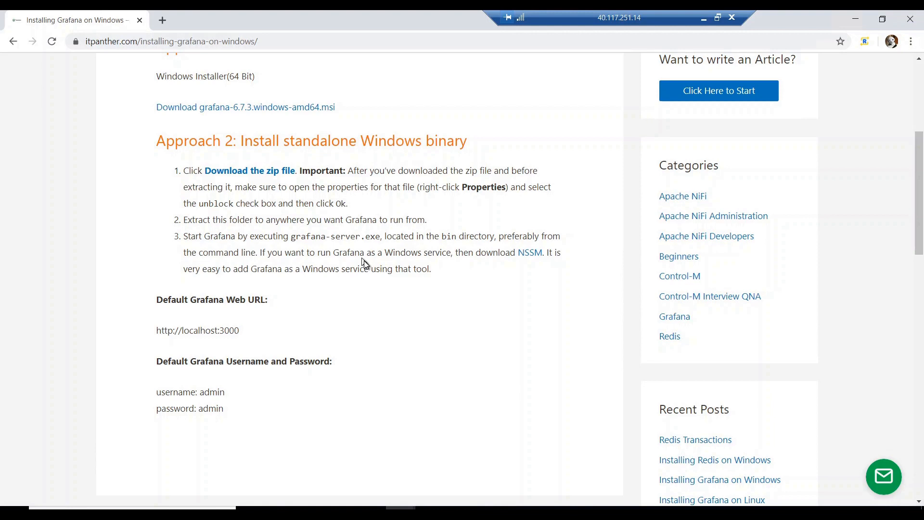
scroll(364, 264, up, 1)
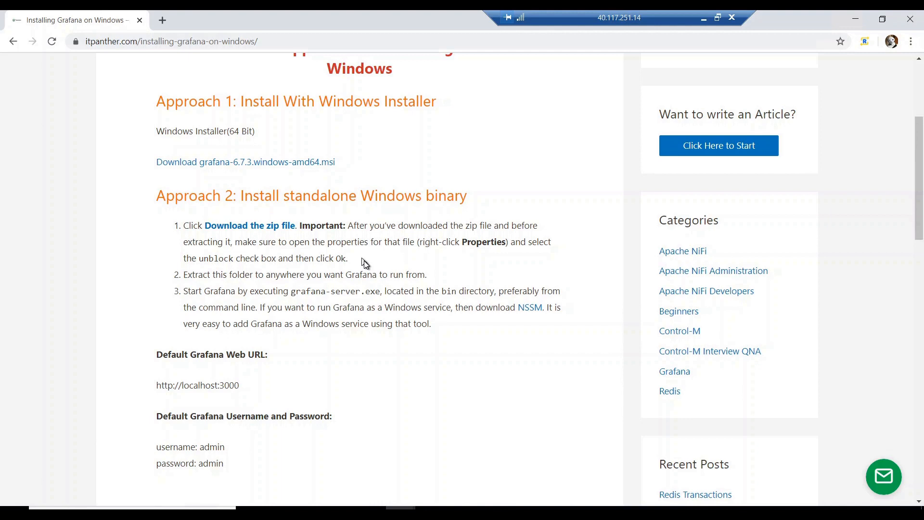
scroll(364, 264, down, 1)
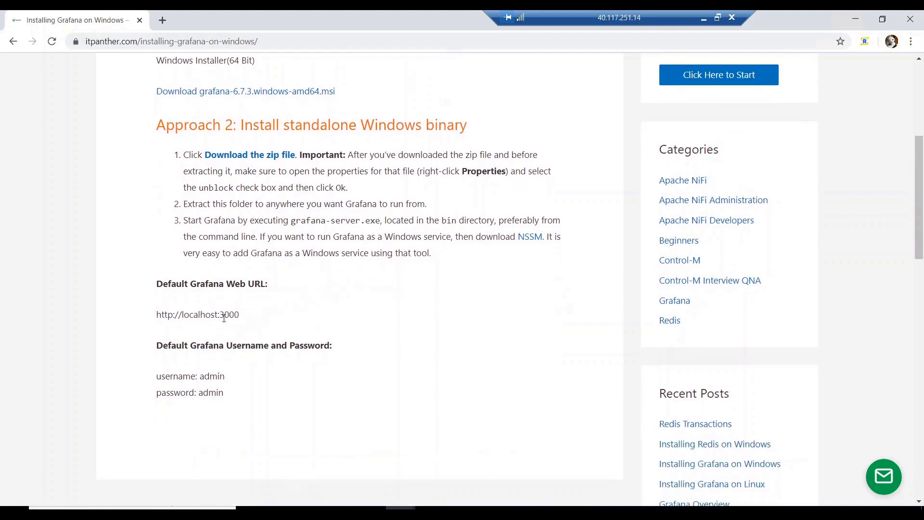
drag(220, 315, 235, 315)
click(230, 315)
drag(221, 315, 240, 321)
scroll(321, 269, up, 2)
scroll(319, 265, up, 2)
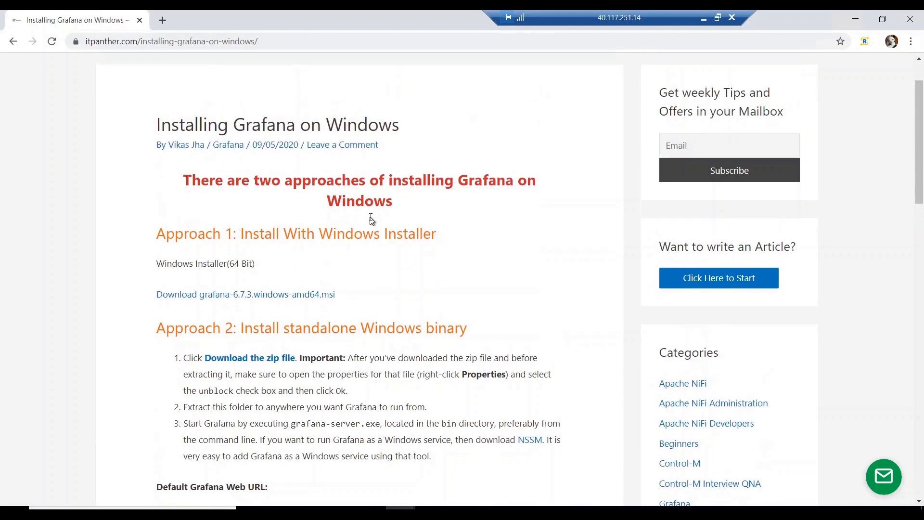
Download grafana-6.7.3.windows-amd64.msi from the article's link while scrolling the page.
click(292, 299)
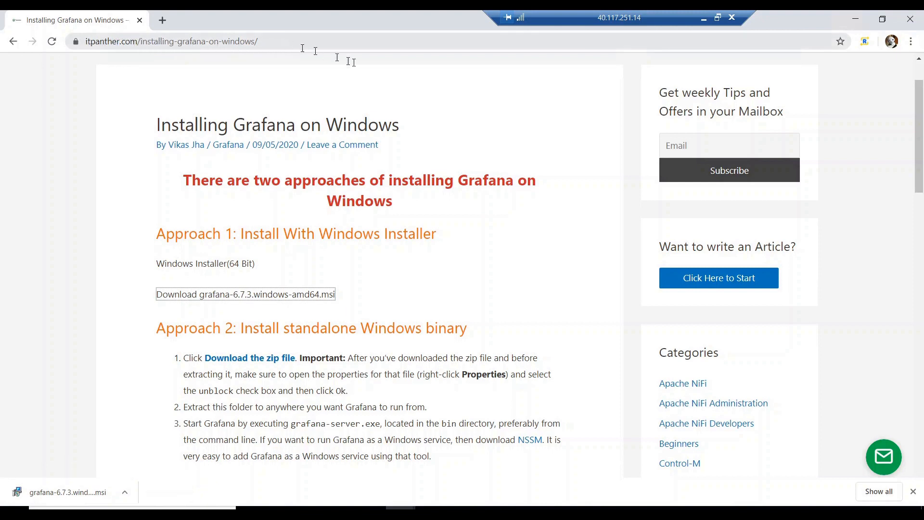
scroll(498, 153, down, 7)
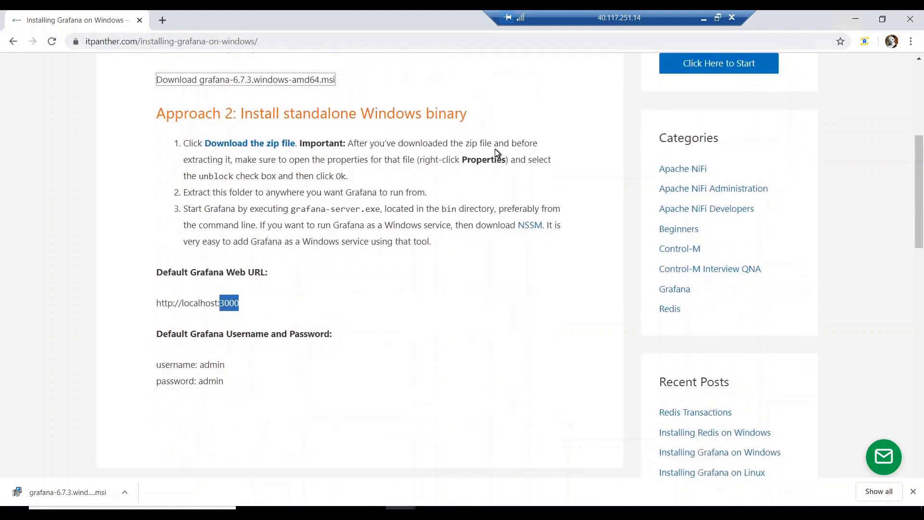
scroll(497, 153, up, 2)
scroll(498, 153, up, 1)
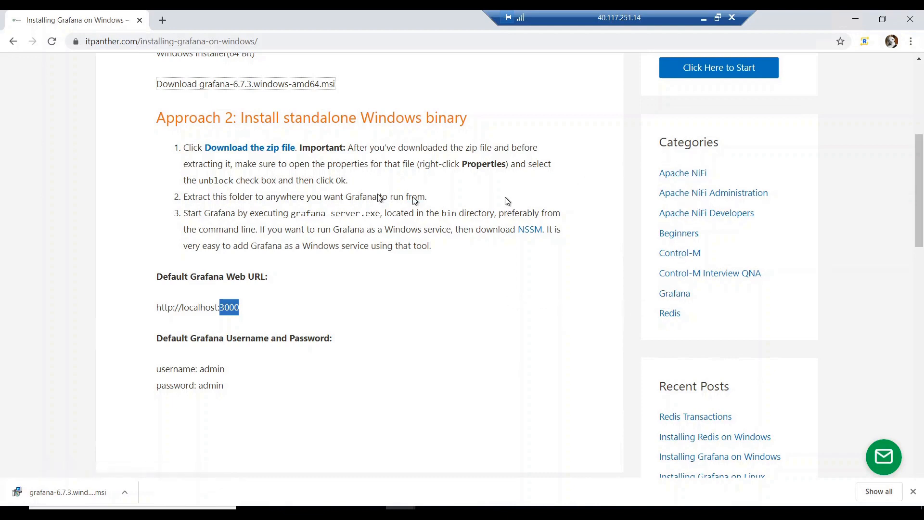
scroll(161, 102, up, 6)
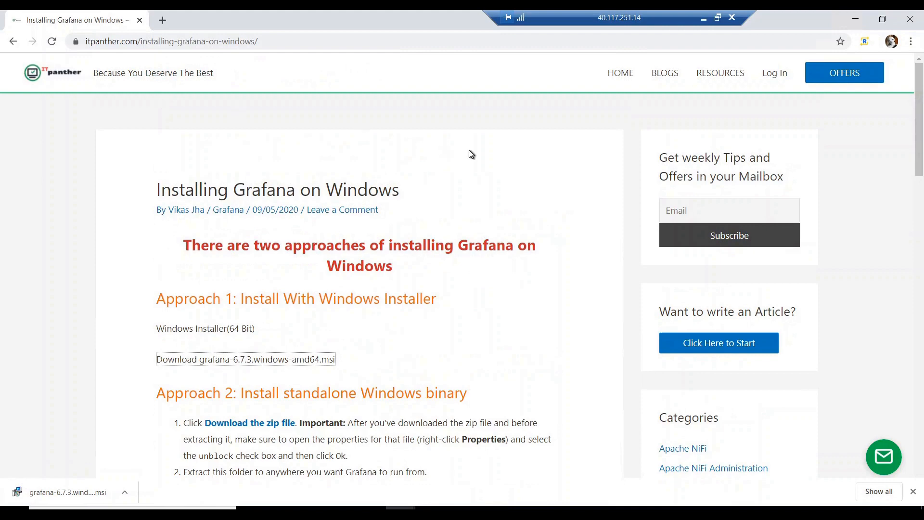
Open the site's BLOGS list in a new tab and look through it.
middle_click(666, 78)
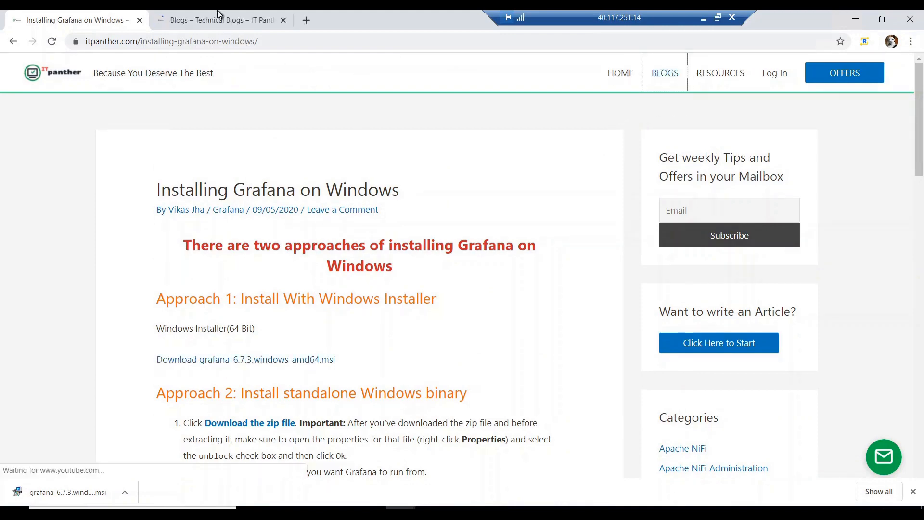
click(218, 10)
scroll(600, 156, down, 12)
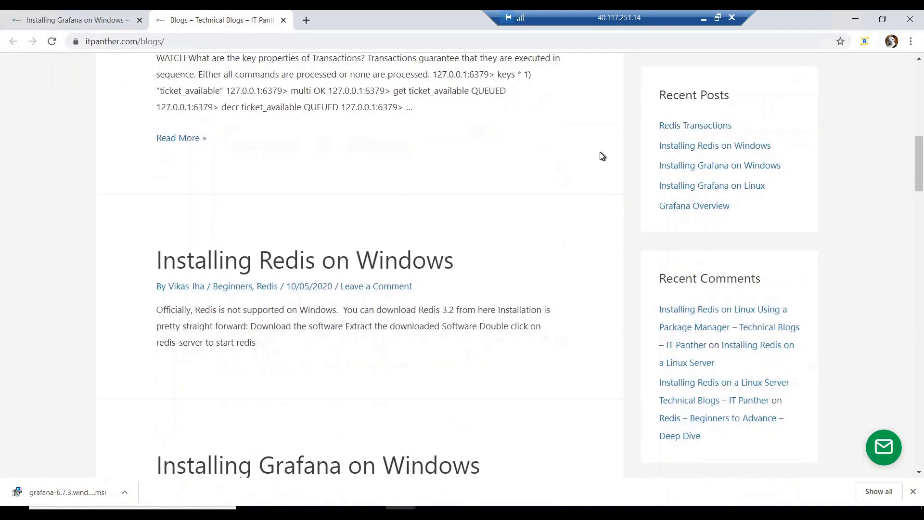
scroll(812, 200, up, 9)
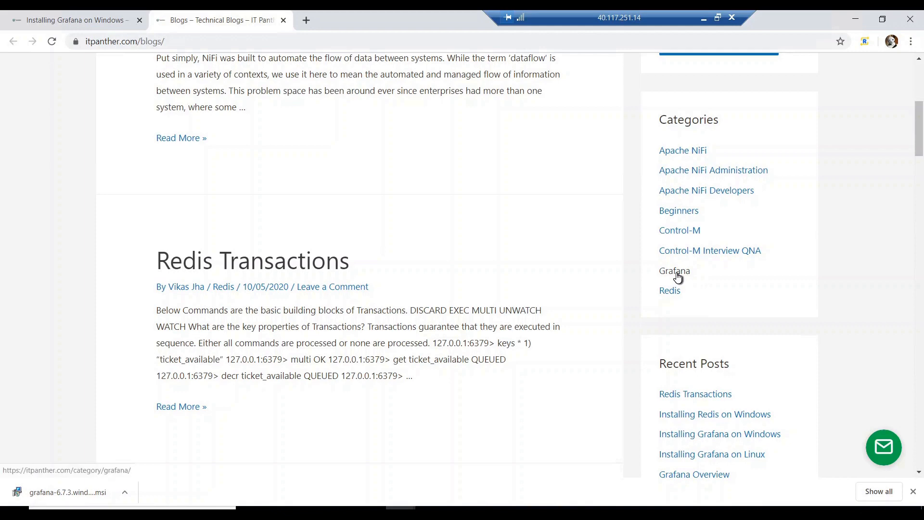
Open the Grafana category page in another tab, skim it, then return to the Windows article.
ctrl+click(676, 272)
click(351, 10)
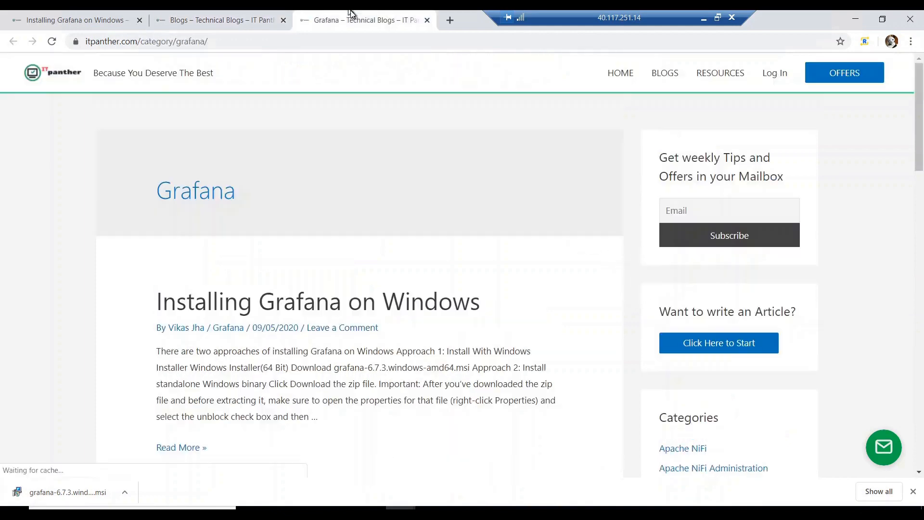
scroll(434, 307, down, 5)
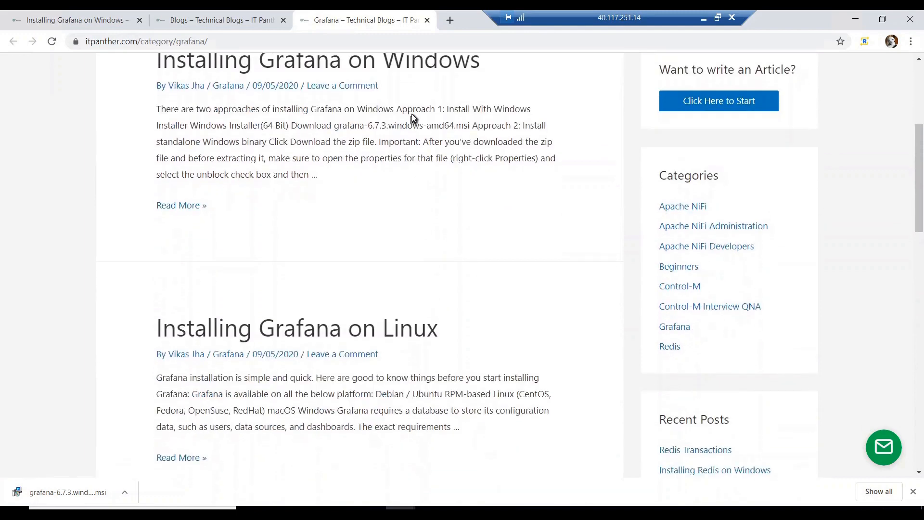
scroll(419, 158, down, 4)
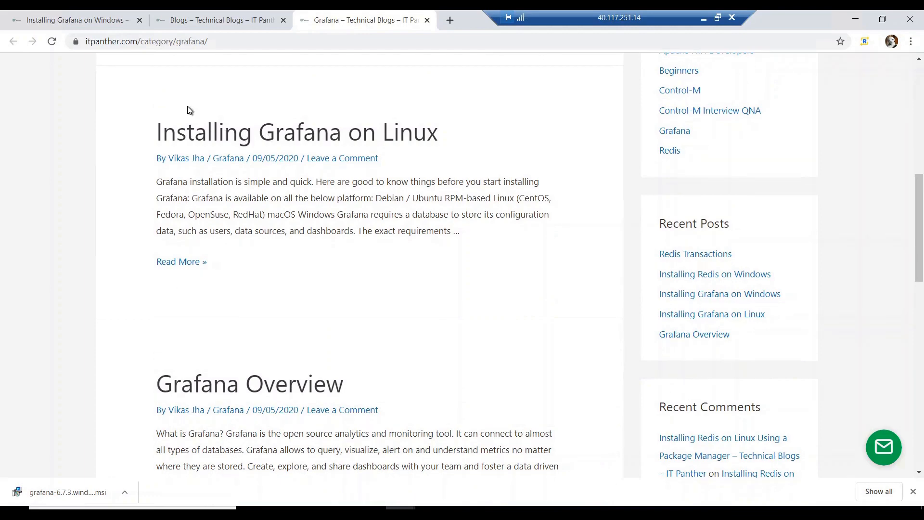
click(111, 19)
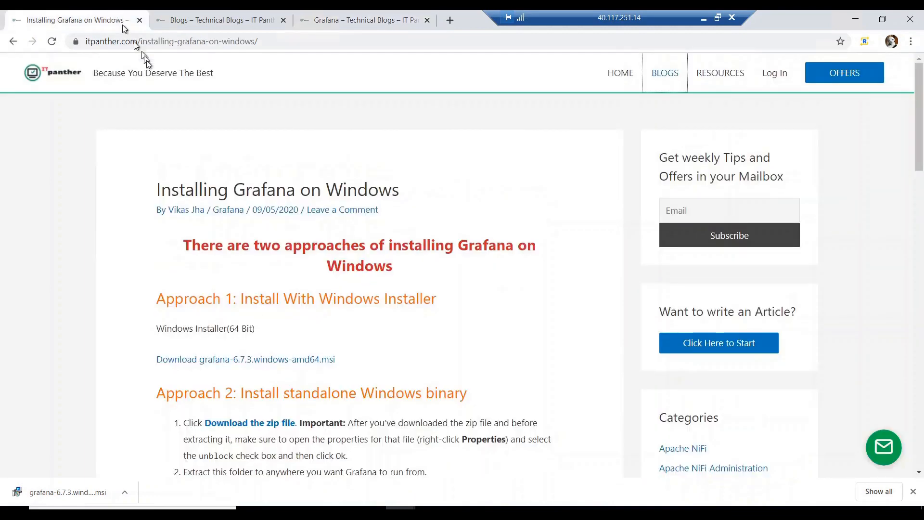
Launch the downloaded Grafana MSI installer from Chrome's download shelf.
click(177, 41)
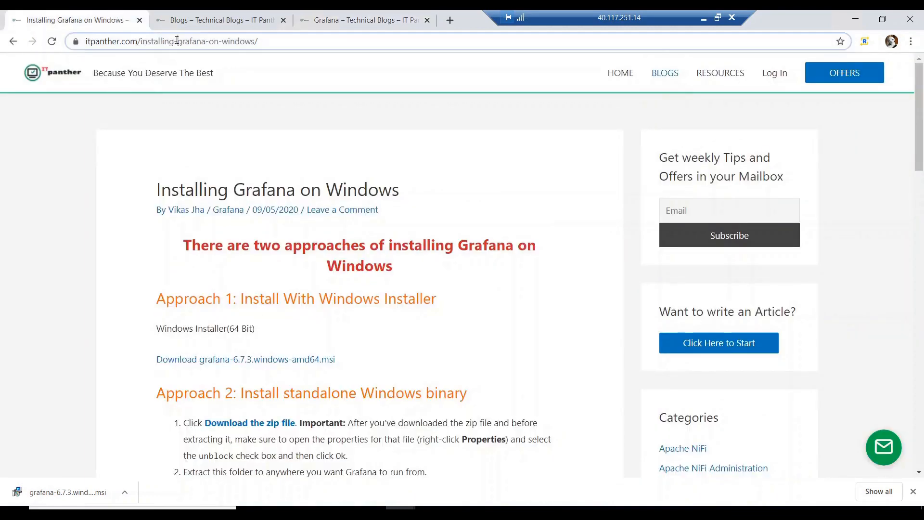
click(177, 40)
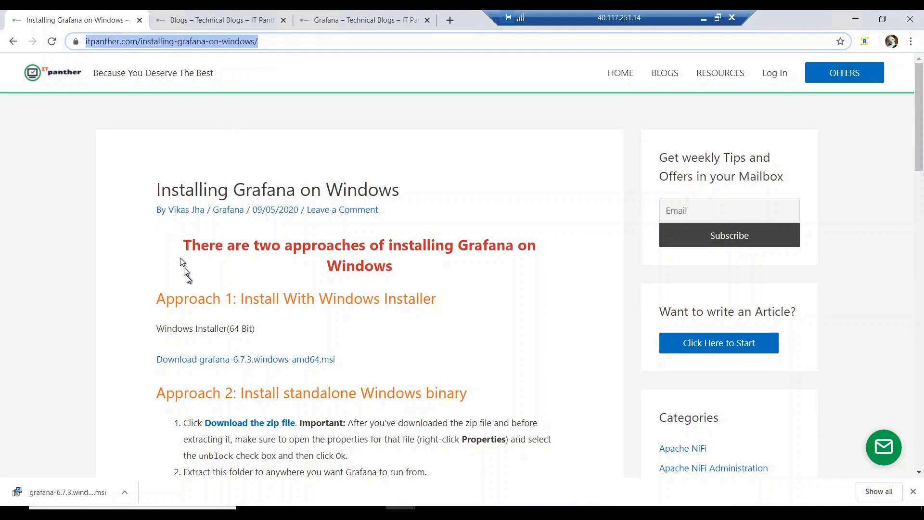
scroll(187, 279, down, 2)
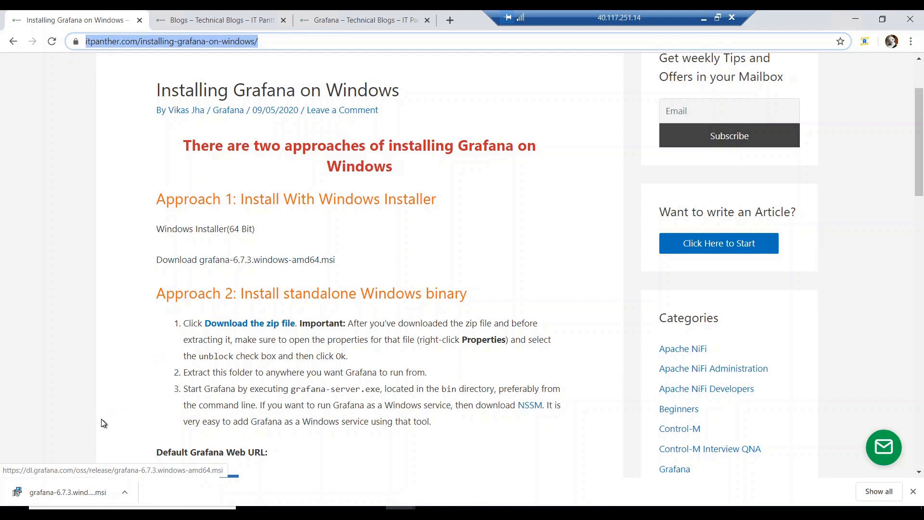
click(86, 497)
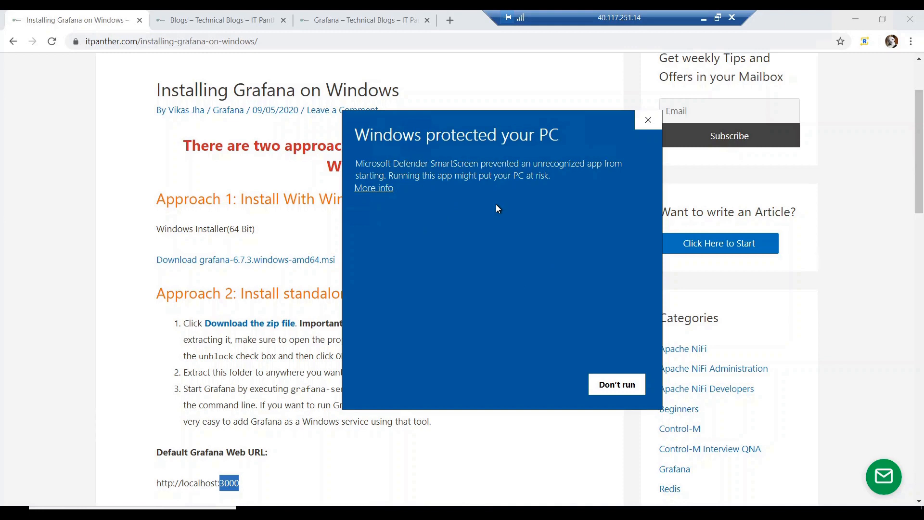
Let the unrecognized Grafana installer past SmartScreen using More info and Run anyway.
click(147, 311)
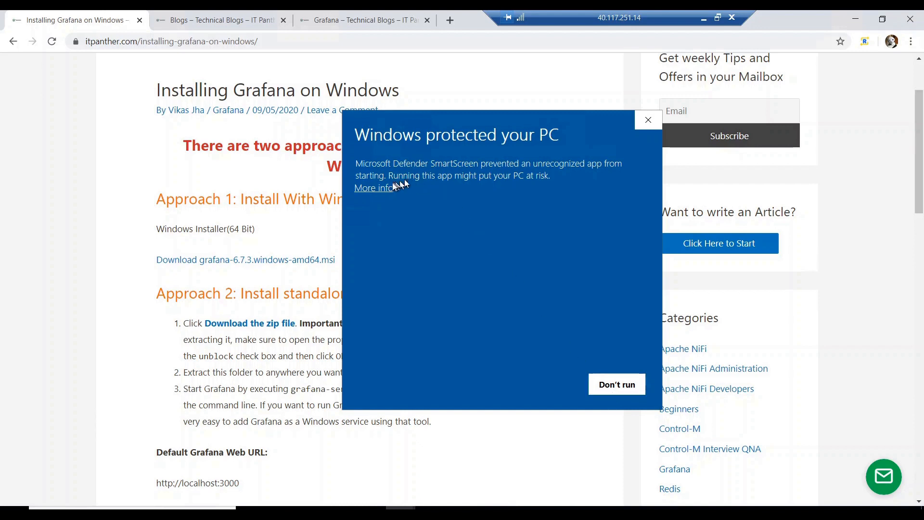
click(381, 195)
click(381, 195)
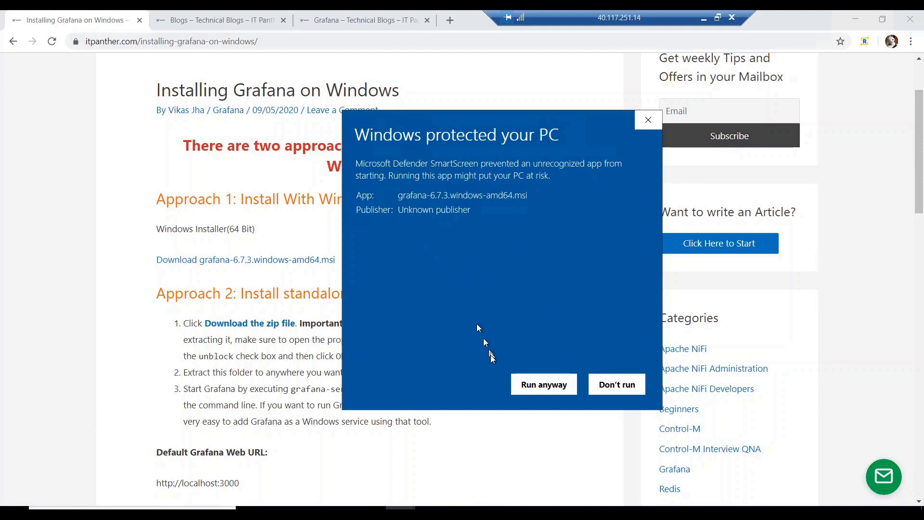
click(539, 388)
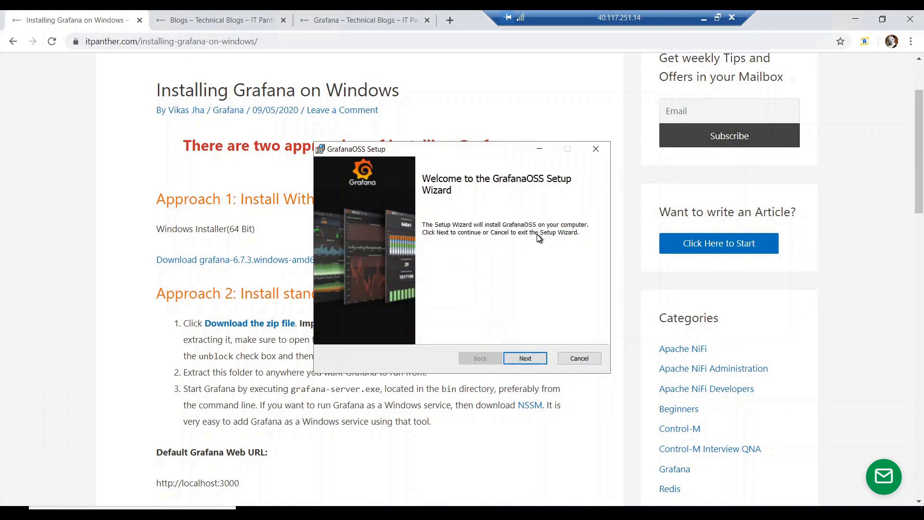
Get past the welcome page and accept the GrafanaOSS license terms.
click(521, 360)
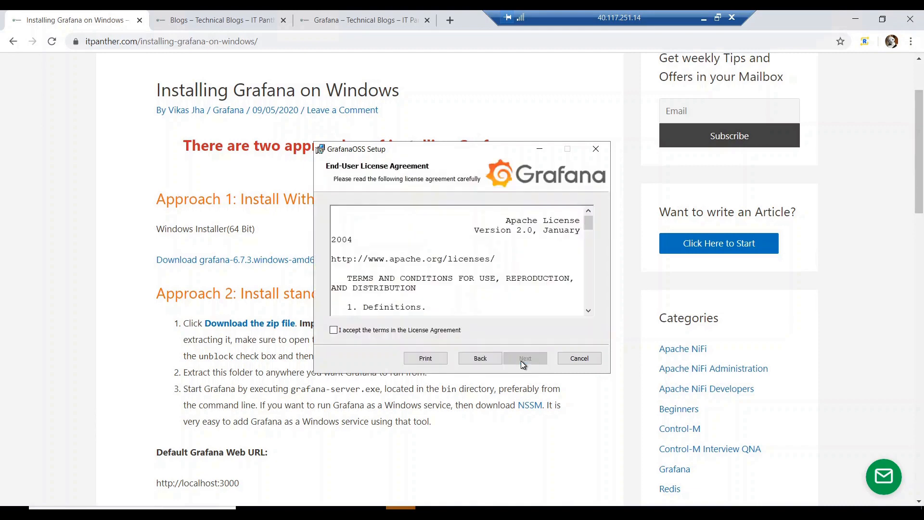
click(363, 330)
click(525, 359)
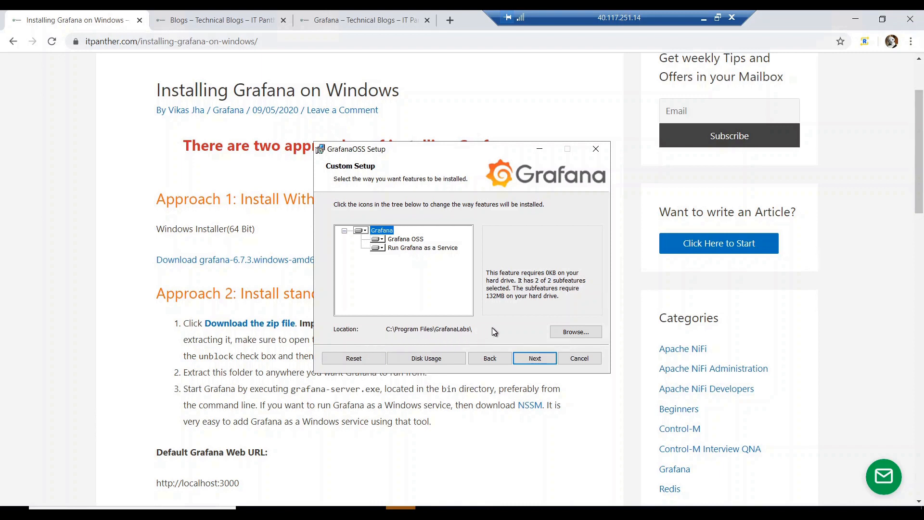
Keep C:\Program Files\GrafanaLabs\ as the install folder and start installing GrafanaOSS.
click(575, 337)
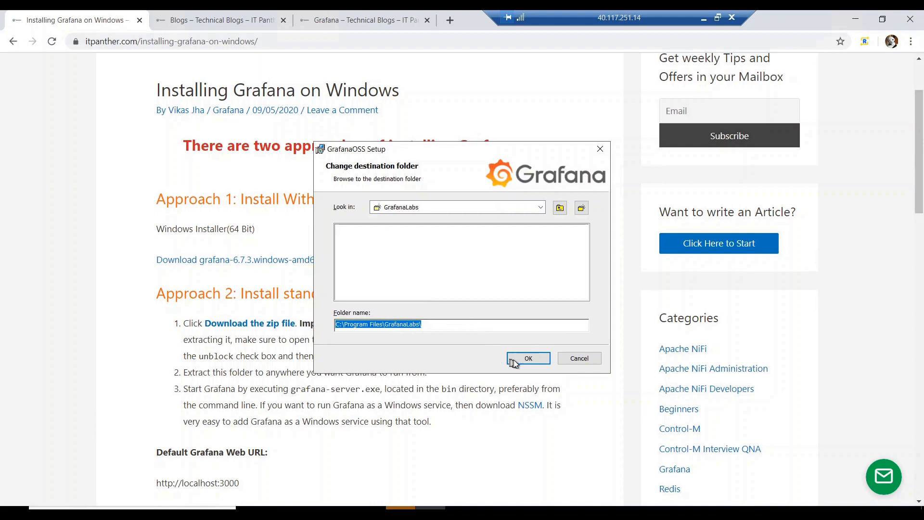
click(526, 360)
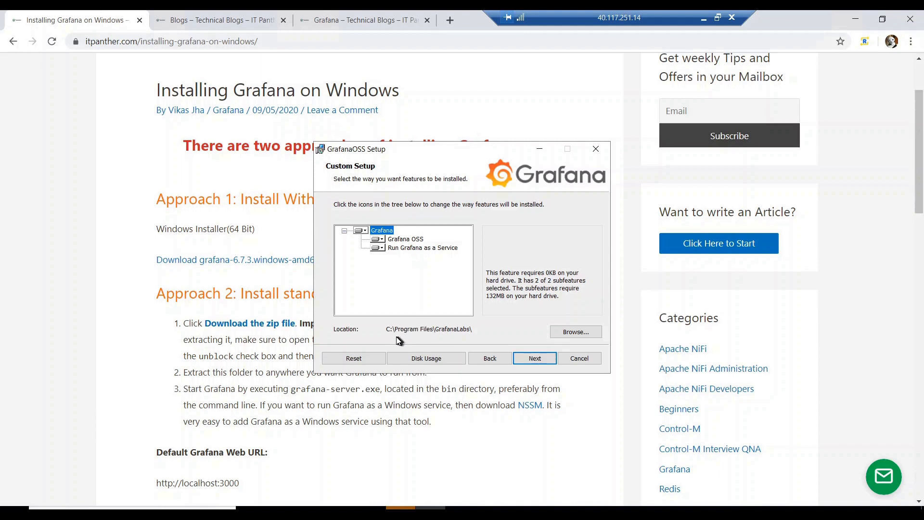
click(534, 360)
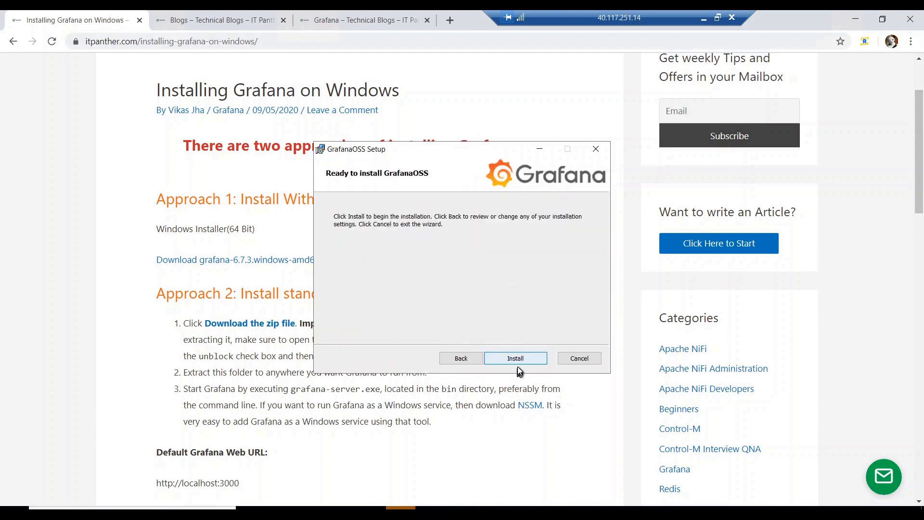
click(534, 359)
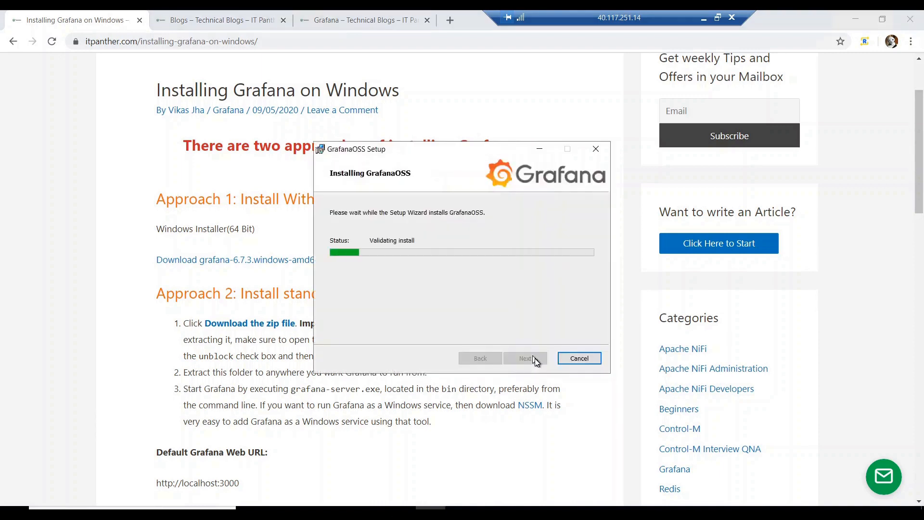
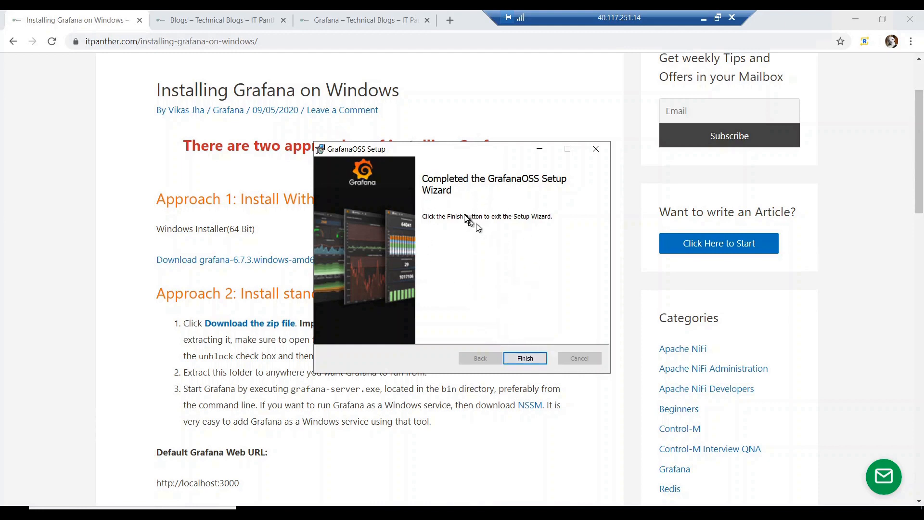
click(525, 359)
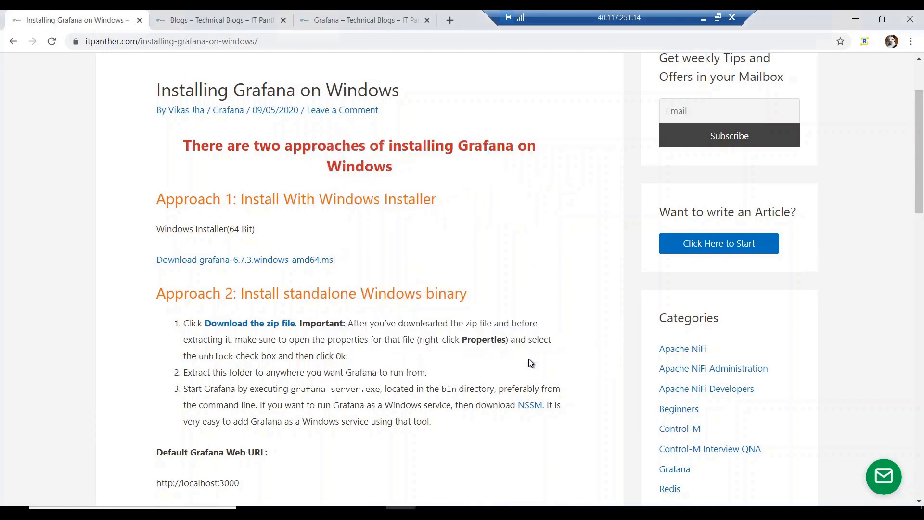
drag(585, 17, 811, 18)
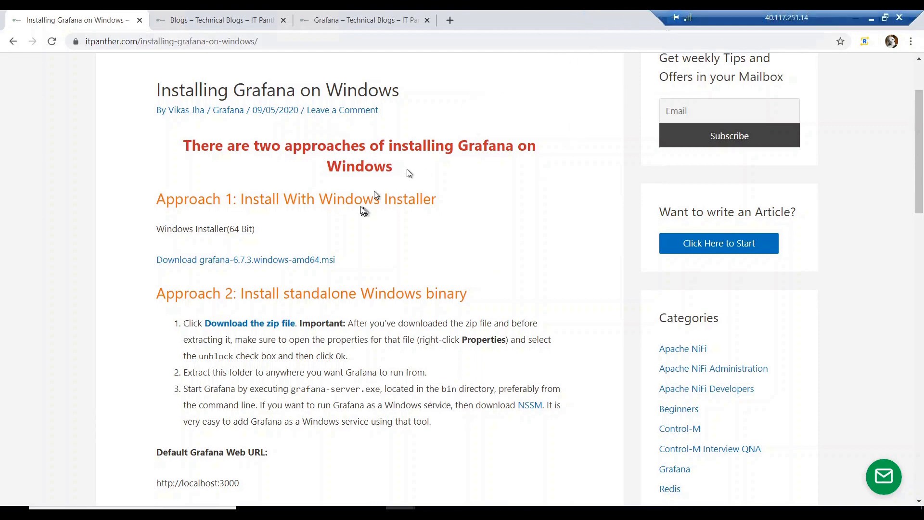
scroll(500, 197, down, 4)
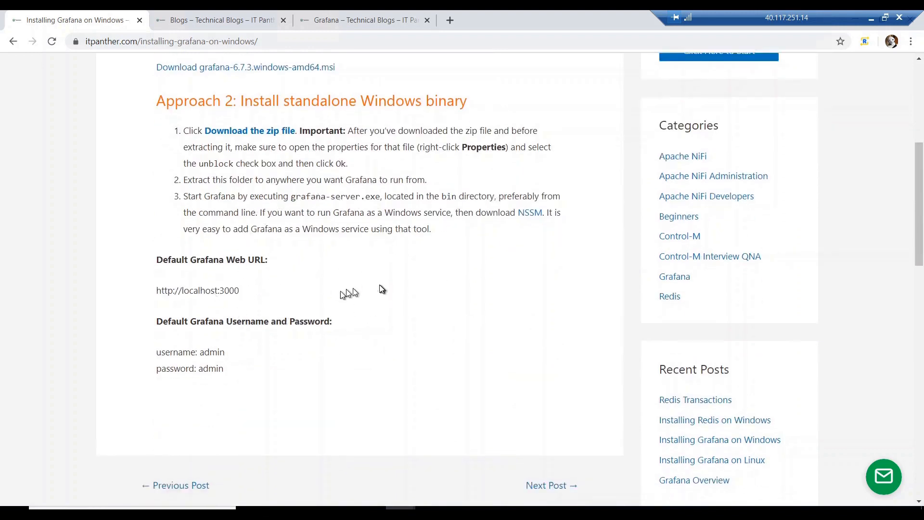
drag(245, 295, 157, 294)
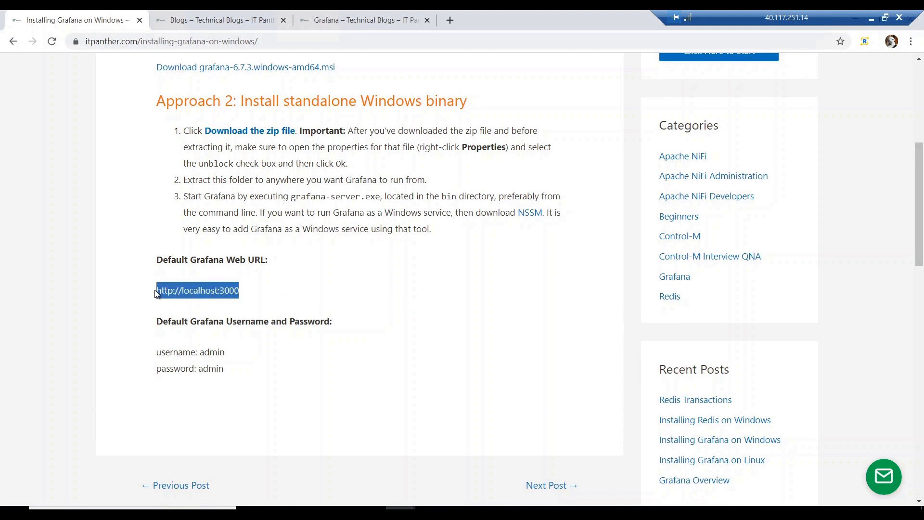
right_click(179, 292)
click(208, 298)
click(449, 19)
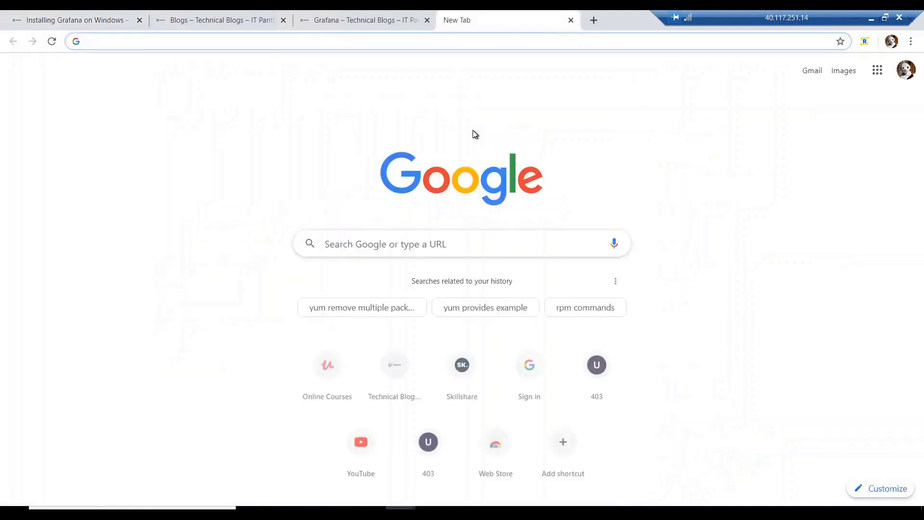
key(ctrl+v)
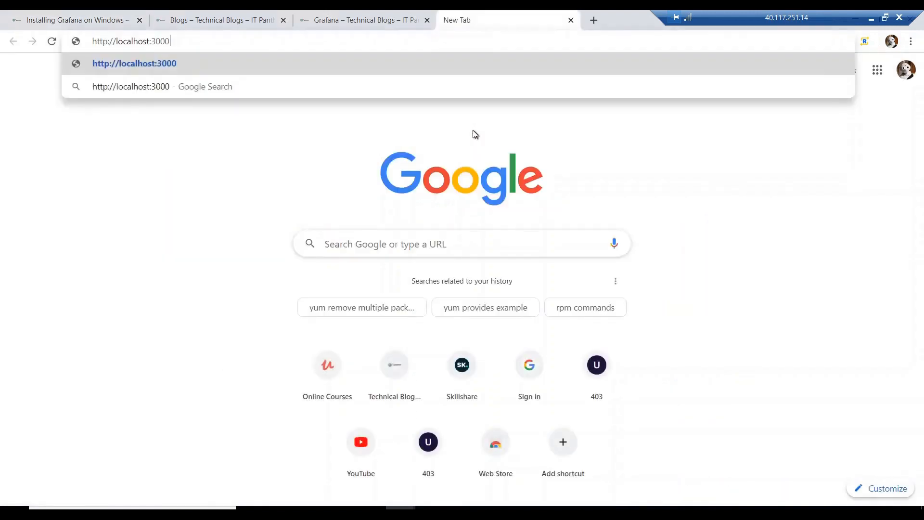
key(Return)
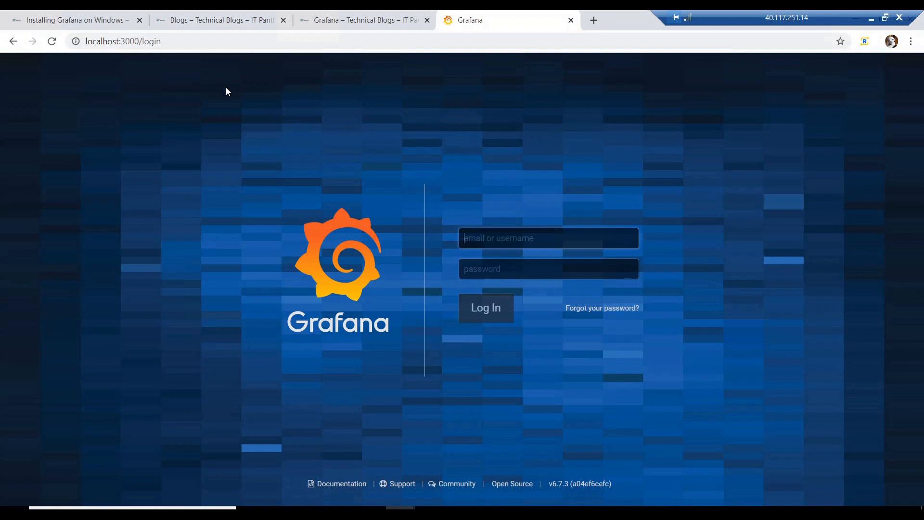
click(86, 15)
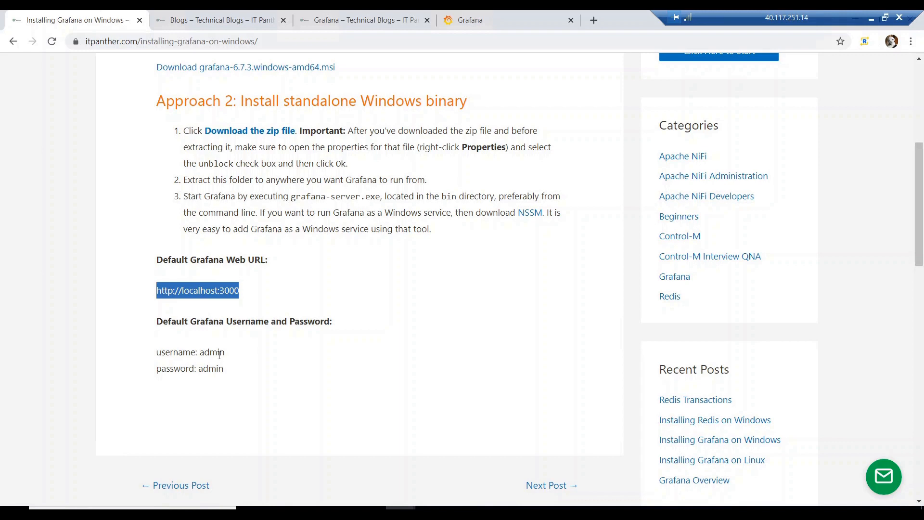
click(503, 12)
Sign in to Grafana as admin with the default password.
click(545, 236)
text(a)
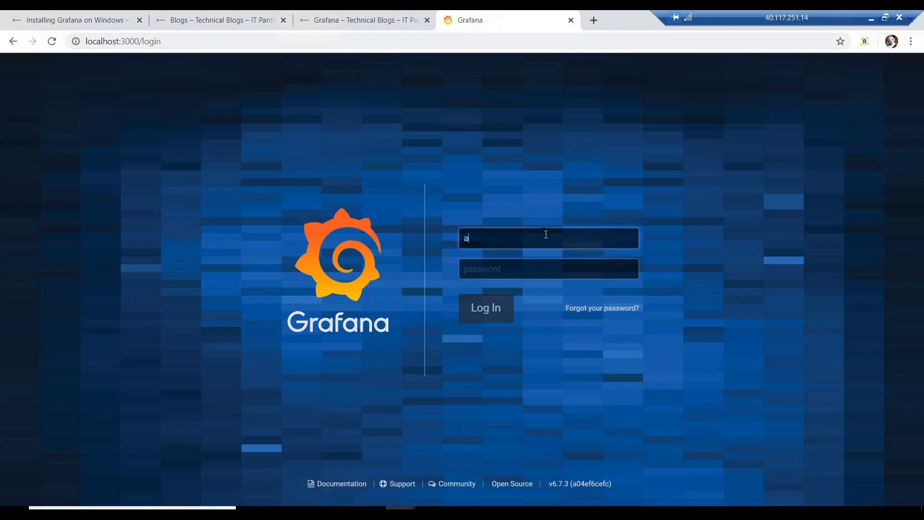
text(dmin)
key(Tab)
text(admin)
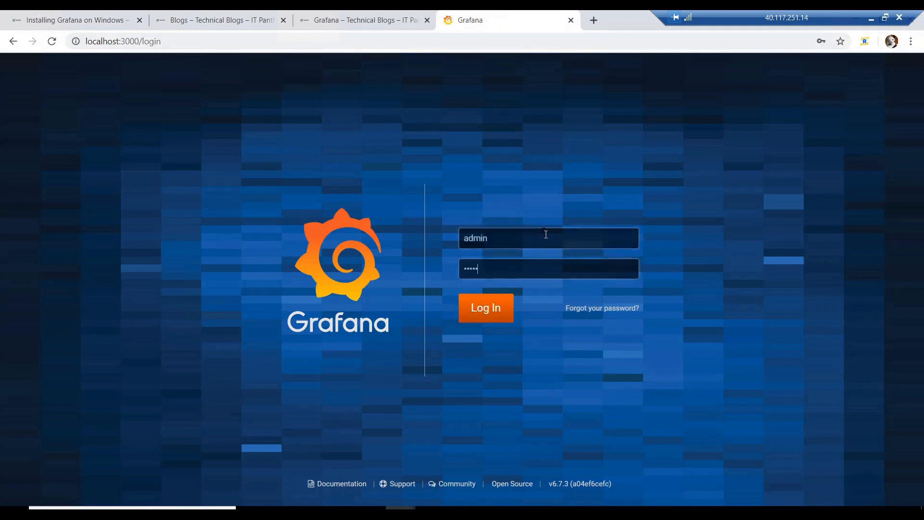
key(BackSpace)
key(BackSpace)
key(BackSpace)
key(BackSpace)
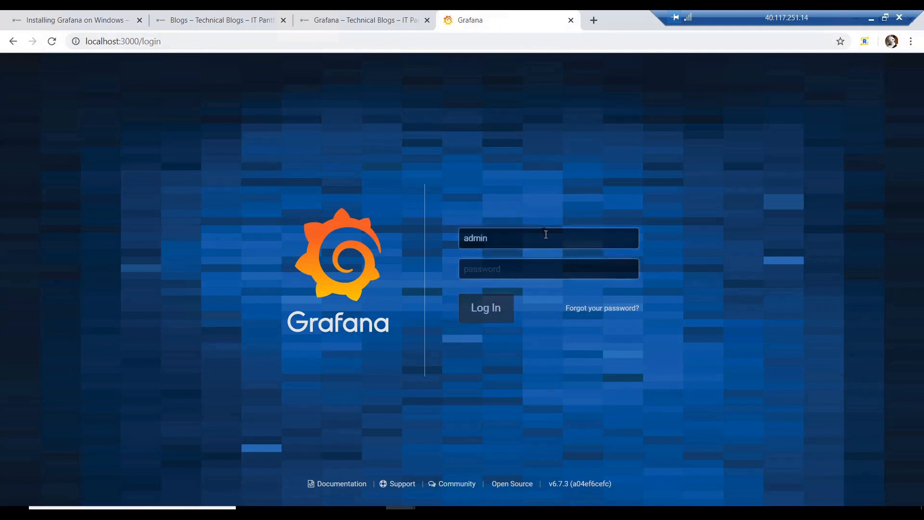
text(admin)
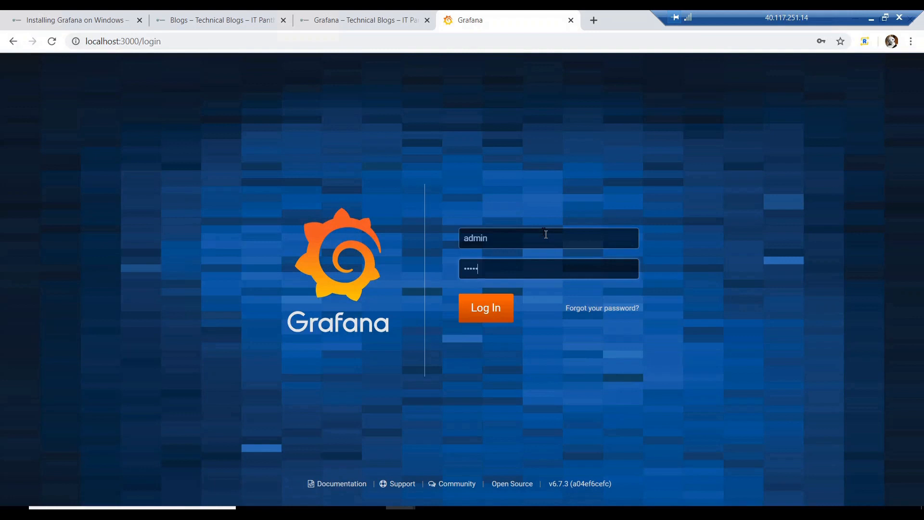
click(496, 315)
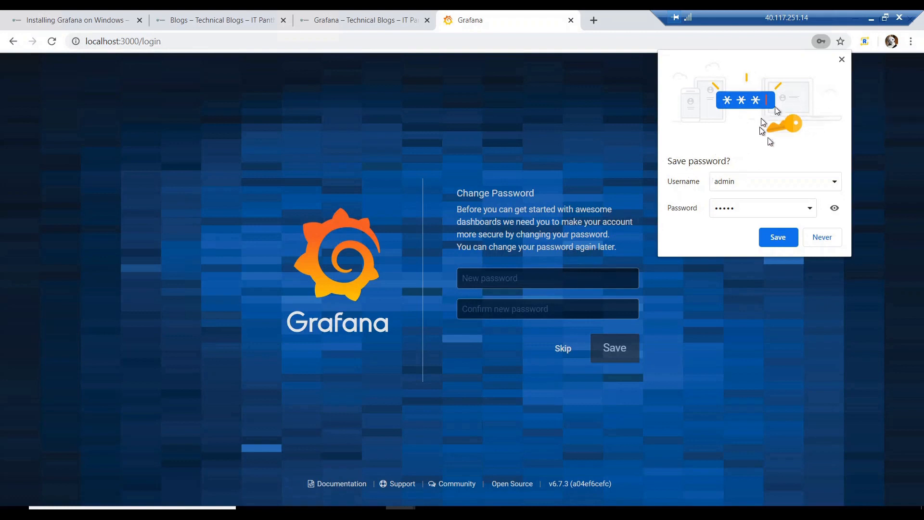
Set and confirm a new admin password, dismissing Chrome's save-password prompts.
click(842, 60)
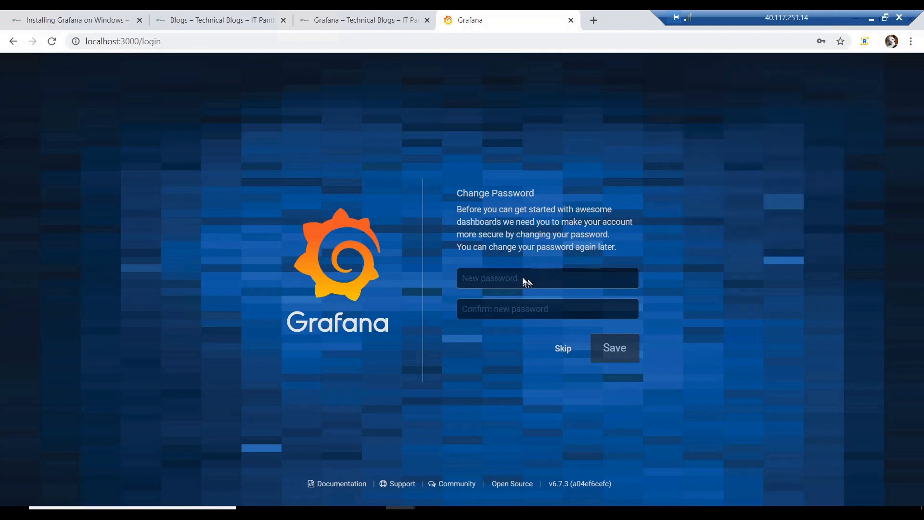
click(522, 280)
text(••••••••••••••)
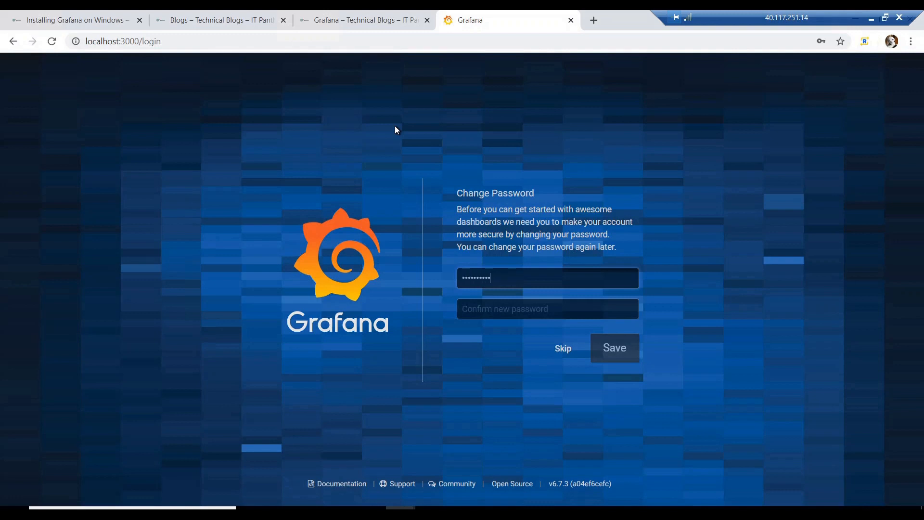
key(Tab)
text(••••••••••)
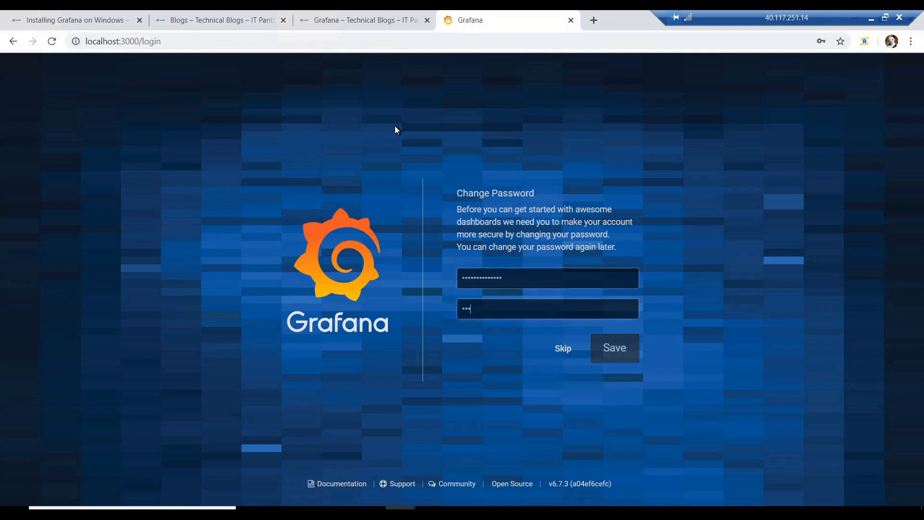
text(••••)
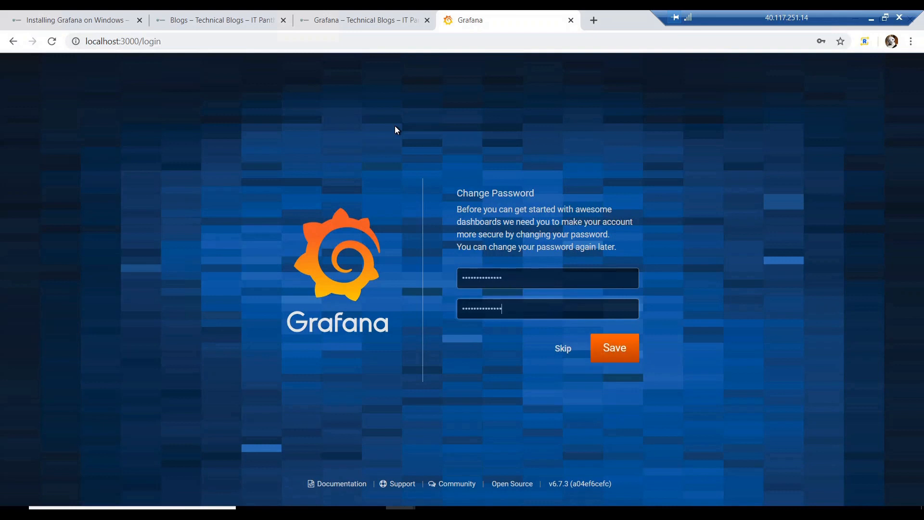
key(Return)
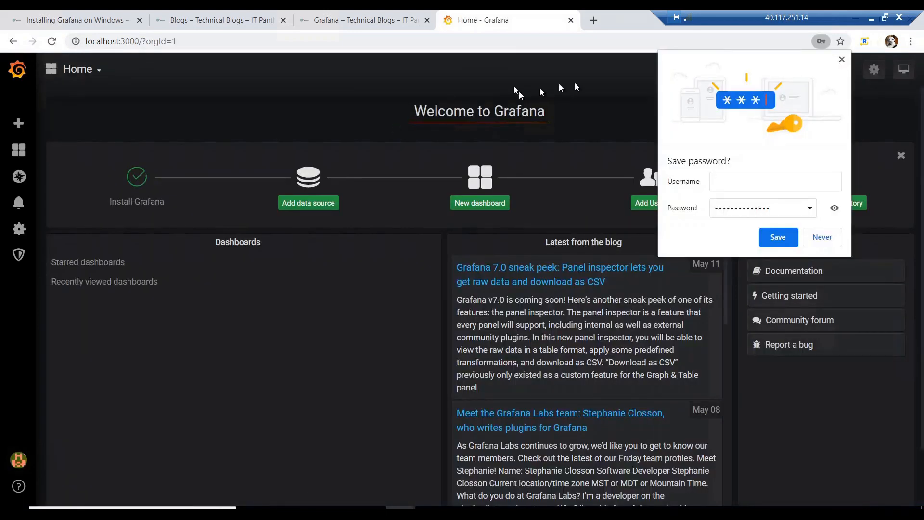
click(842, 63)
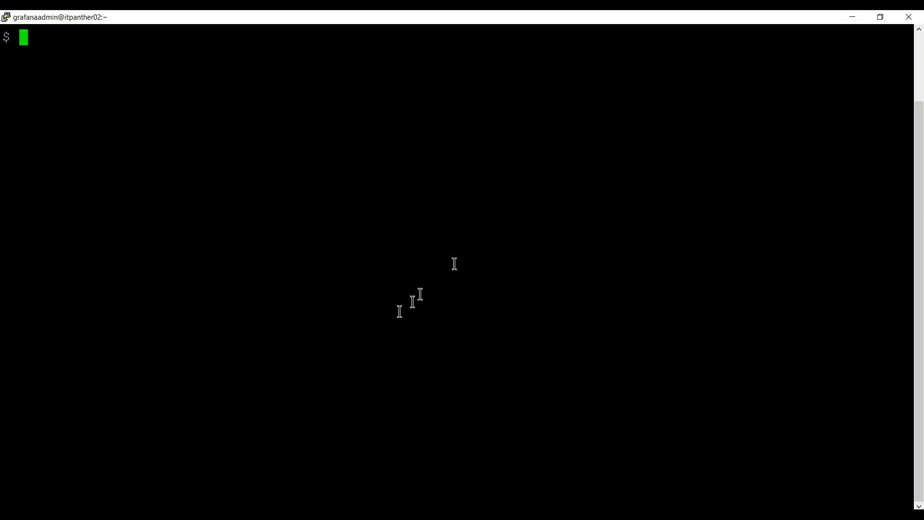
Copy the CentOS wget command from the article and run it in PuTTY to download the Grafana package.
click(241, 516)
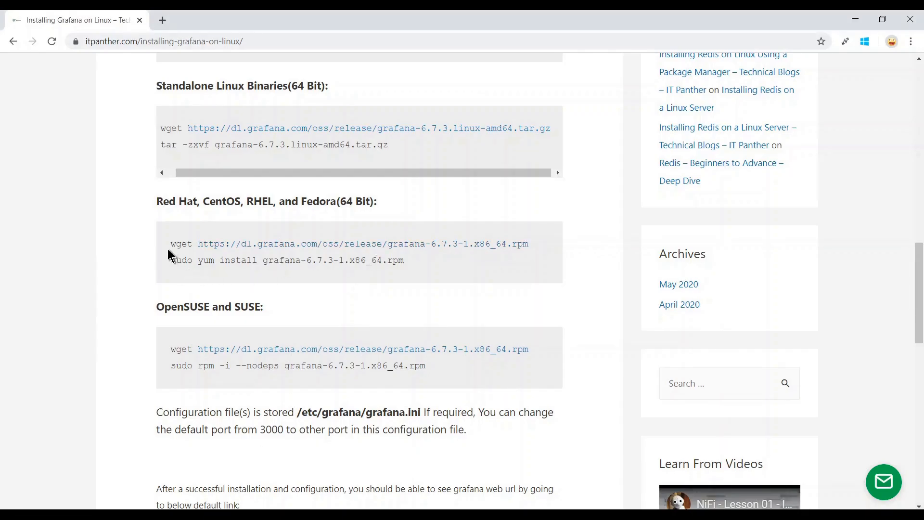
drag(171, 244, 536, 250)
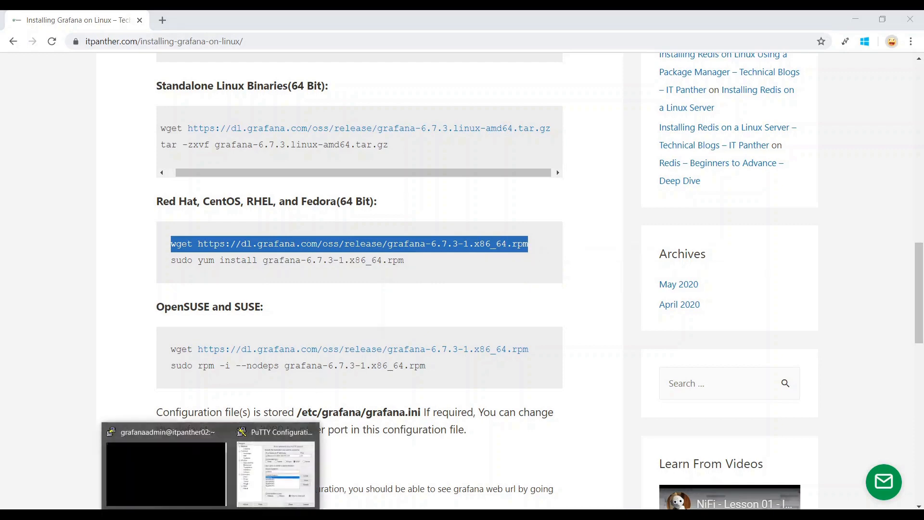
click(185, 469)
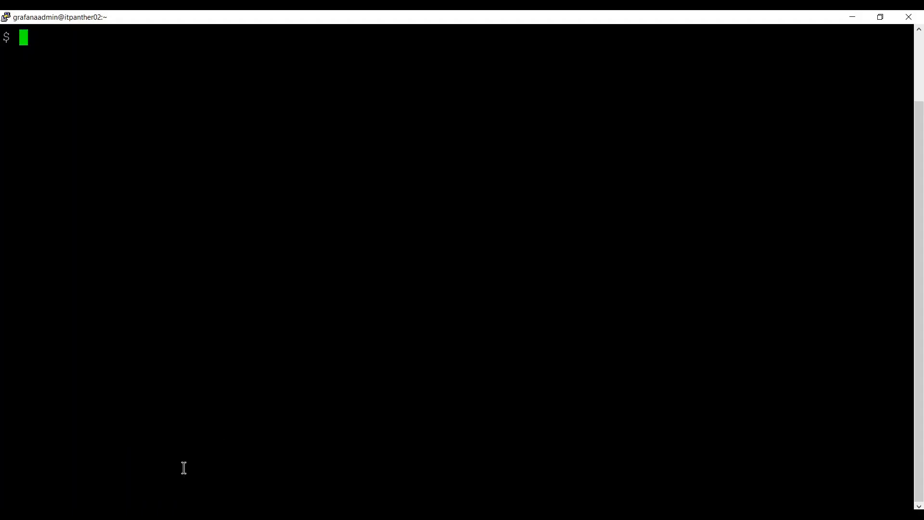
right_click(266, 367)
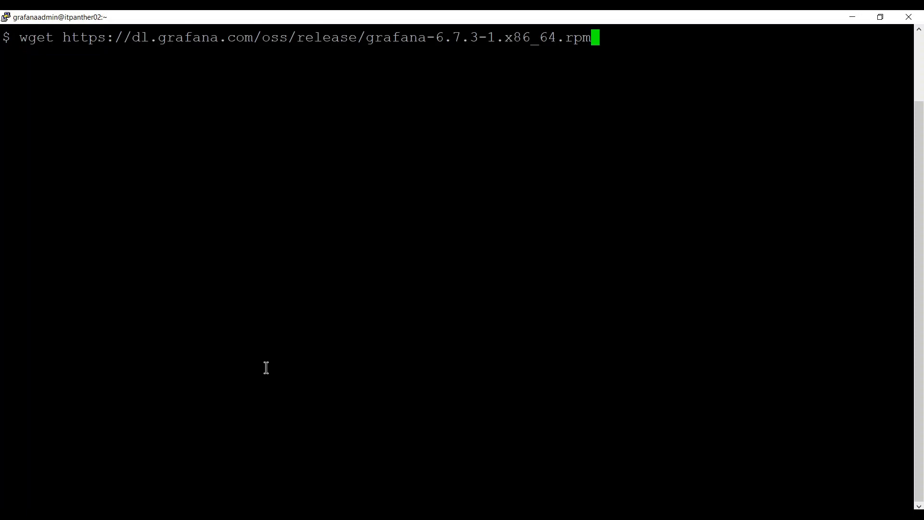
key(Return)
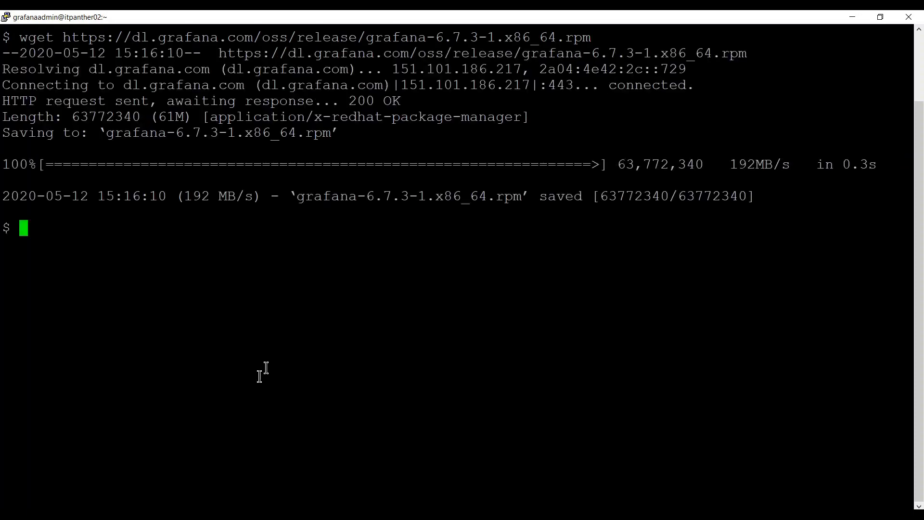
Install grafana-6.7.3-1.x86_64.rpm by running the copied sudo yum install command with -y.
click(230, 515)
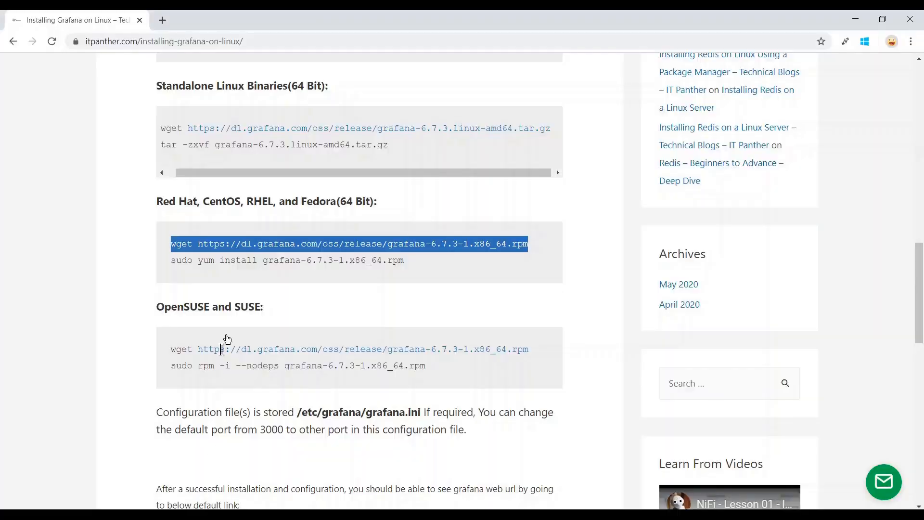
click(173, 263)
drag(172, 263, 400, 270)
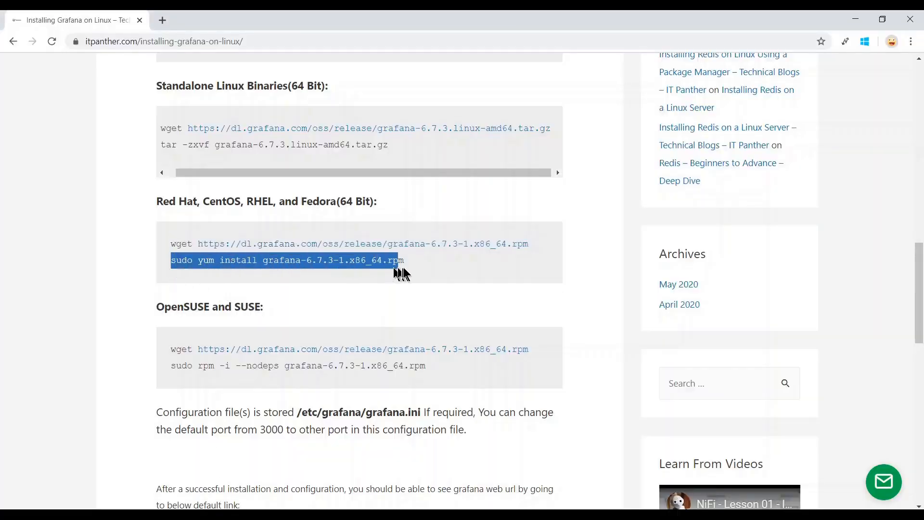
right_click(379, 267)
click(403, 274)
click(179, 479)
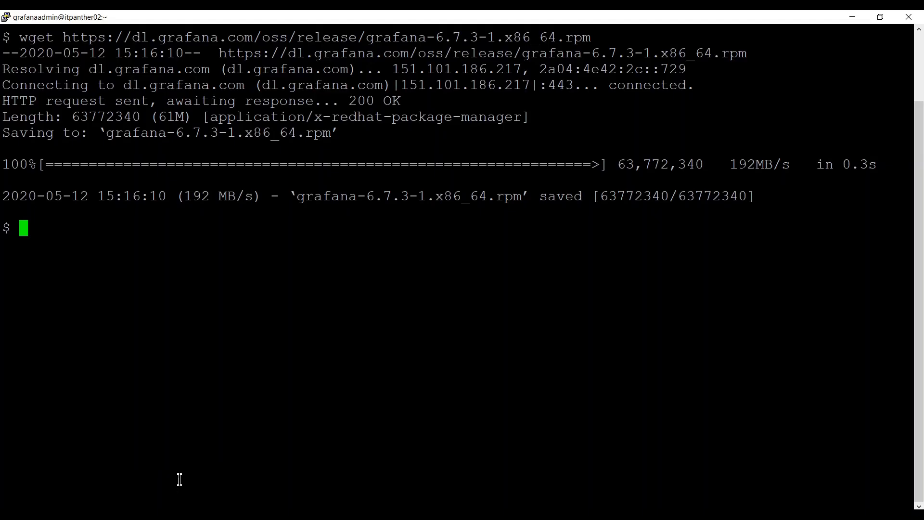
right_click(279, 314)
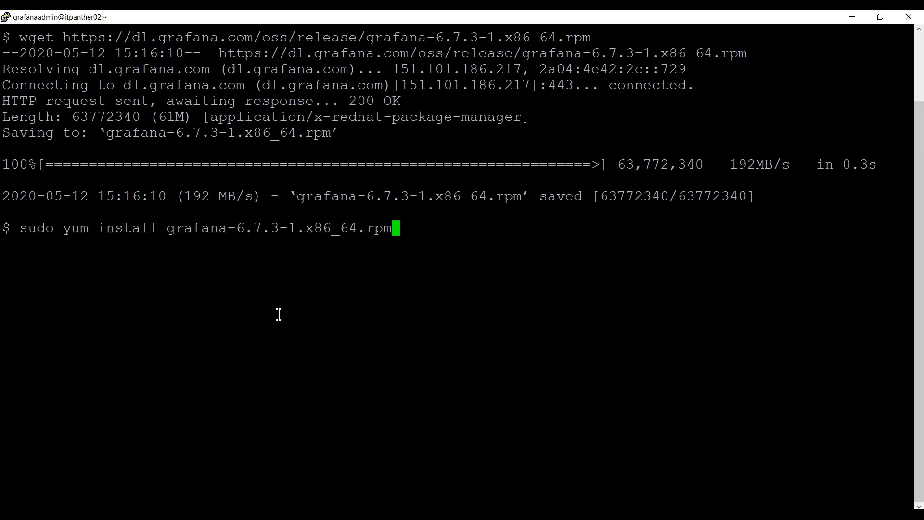
key(Left)
key(Left)
key(Left)
key(Left)
key(Left)
key(Left)
key(Left)
key(Left)
key(Left)
key(Left)
key(Left)
key(Left)
key(Left)
key(Left)
key(Left)
key(Left)
key(Left)
key(Left)
key(Left)
key(Left)
key(Left)
key(Left)
key(Left)
key(Left)
key(Left)
key(Left)
text(-y)
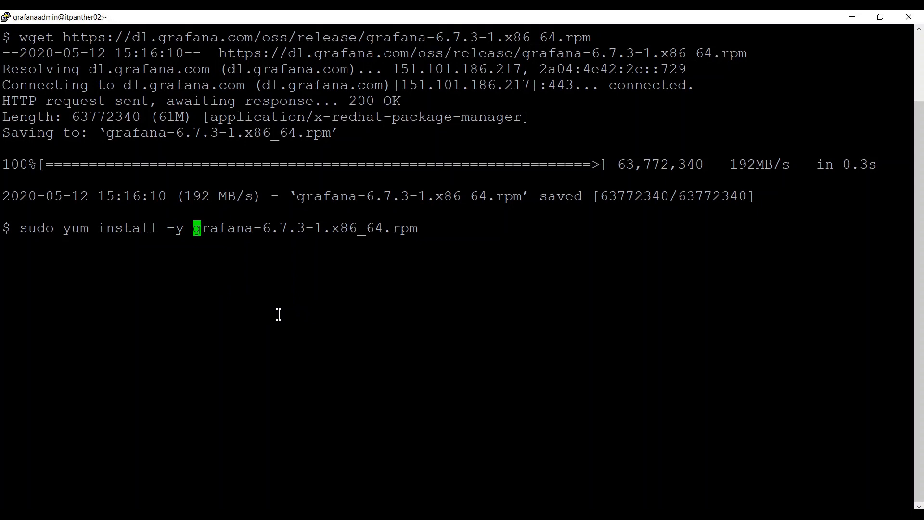
key(Right)
key(Right)
key(Right)
key(Right)
key(Right)
key(Right)
key(Right)
key(Right)
key(Right)
key(Right)
key(Right)
key(Right)
key(Right)
key(Right)
key(Right)
key(Right)
key(Right)
key(Right)
key(Right)
key(Right)
key(Return)
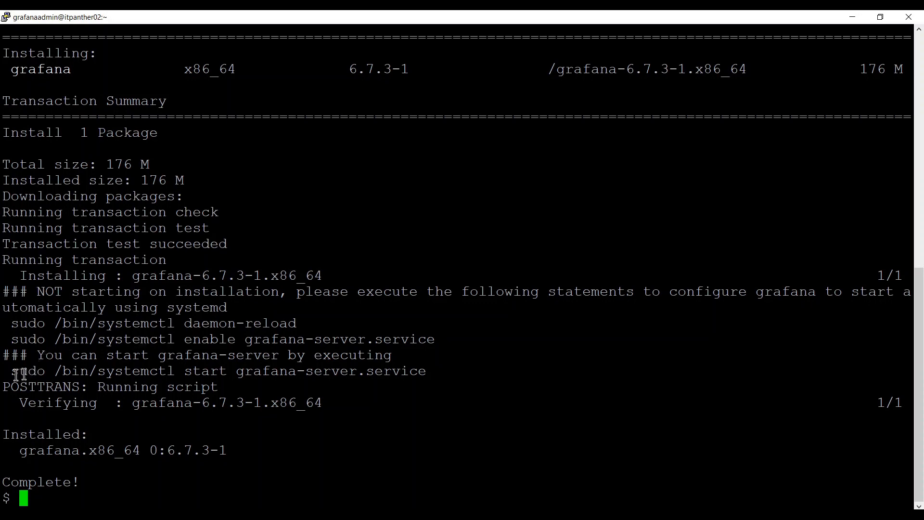
Run systemctl status grafana-server.service to check the service, which is inactive.
drag(21, 376, 370, 356)
drag(411, 368, 420, 370)
right_click(420, 371)
key(Left)
key(Left)
key(Left)
key(Left)
key(Left)
key(Left)
key(Left)
key(Left)
key(Left)
key(Left)
key(Left)
key(Left)
key(Left)
key(Left)
key(Left)
key(Left)
key(Left)
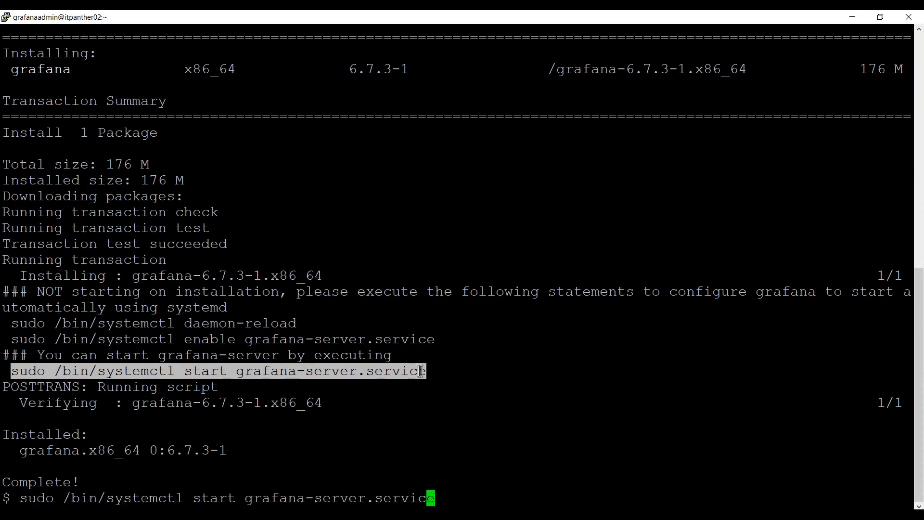
key(Left)
key(Left)
key(Left)
key(Left)
key(Left)
key(Left)
key(Left)
key(Left)
key(Left)
key(Left)
key(Right)
key(Right)
key(Right)
key(Right)
key(BackSpace)
key(BackSpace)
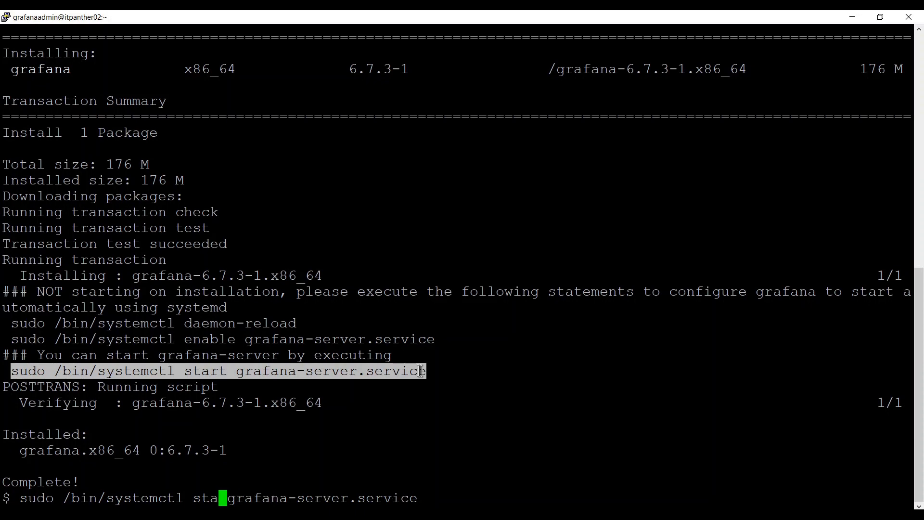
text(tus)
key(Right)
key(End)
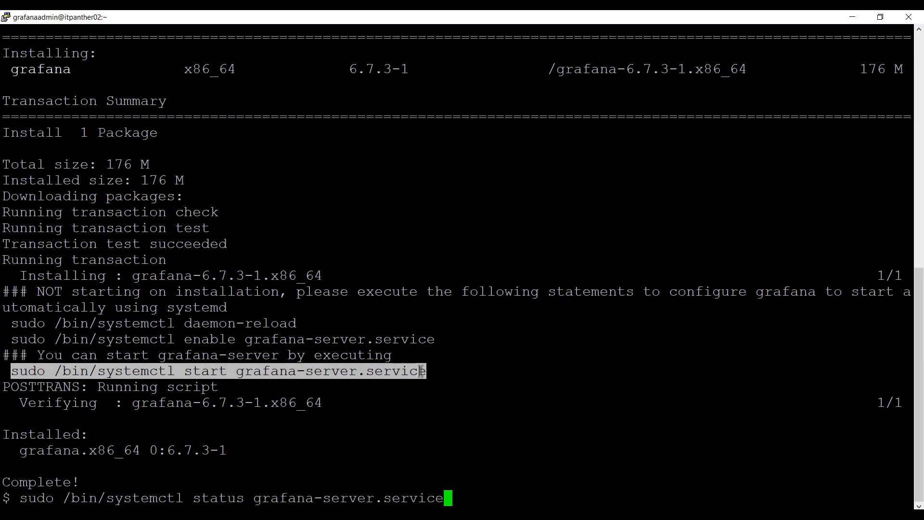
key(Return)
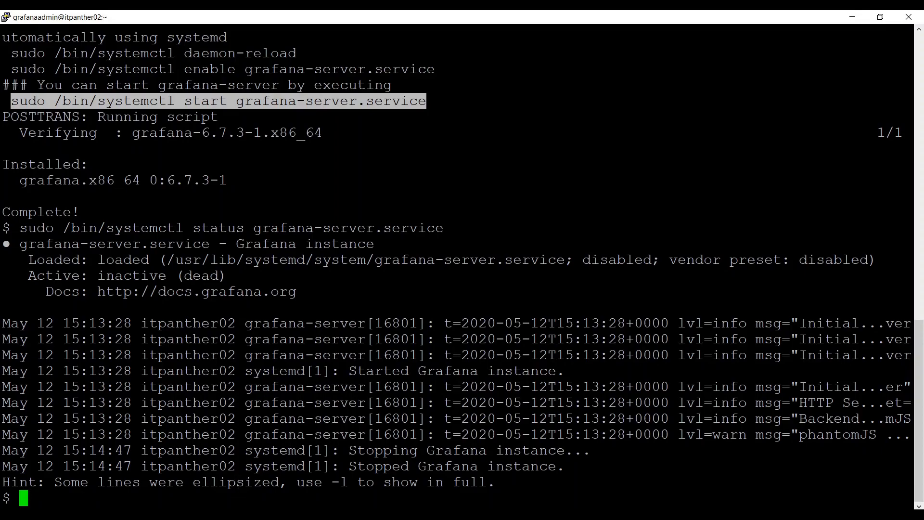
Copy /etc/grafana/grafana.ini from the guide and build the command sudo vi /etc/grafana/grafana.ini.
key(alt+Tab)
scroll(347, 313, down, 5)
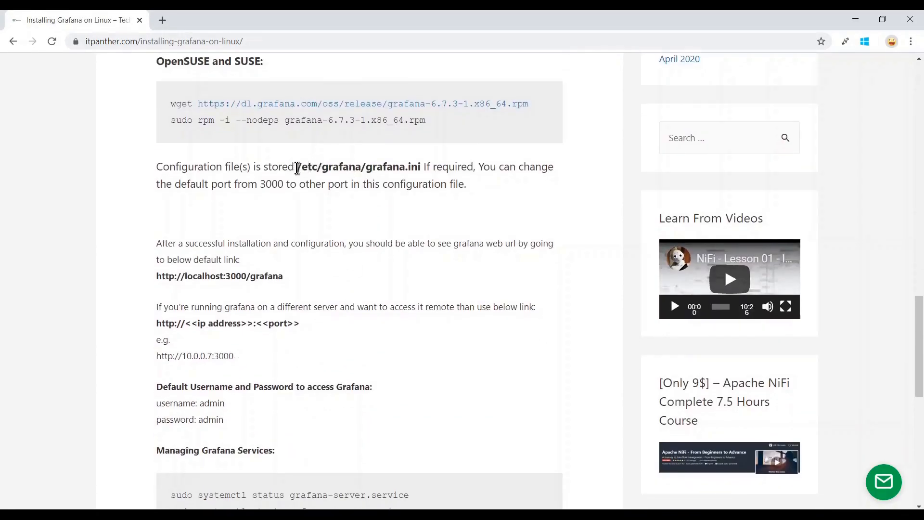
drag(297, 167, 420, 165)
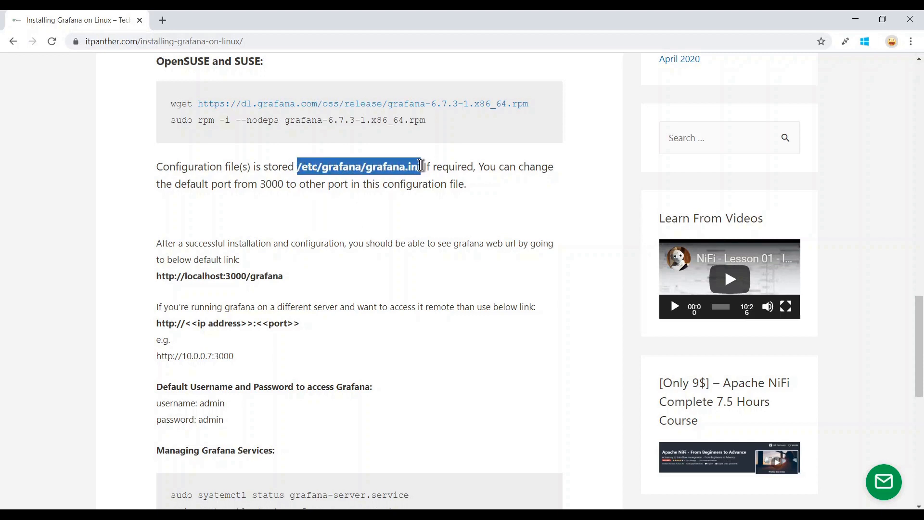
right_click(404, 167)
click(425, 172)
mouse_move(212, 514)
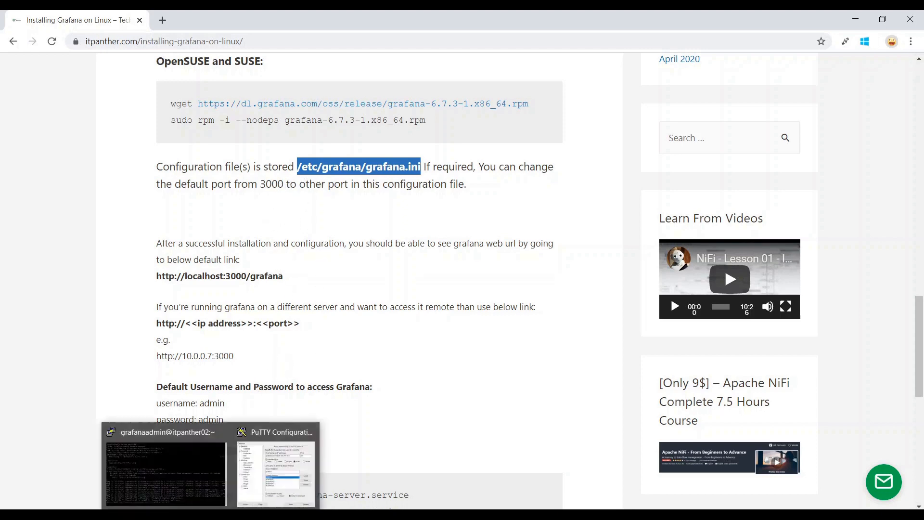
click(166, 465)
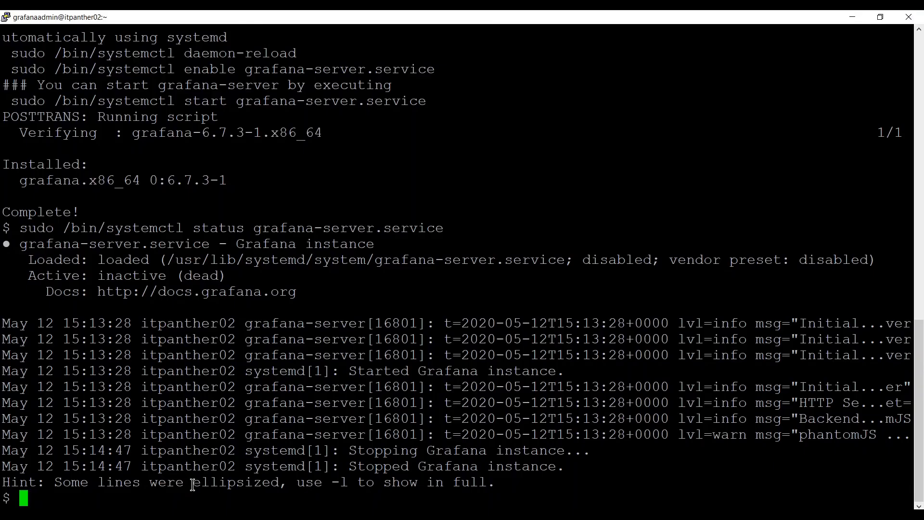
right_click(289, 387)
key(Home)
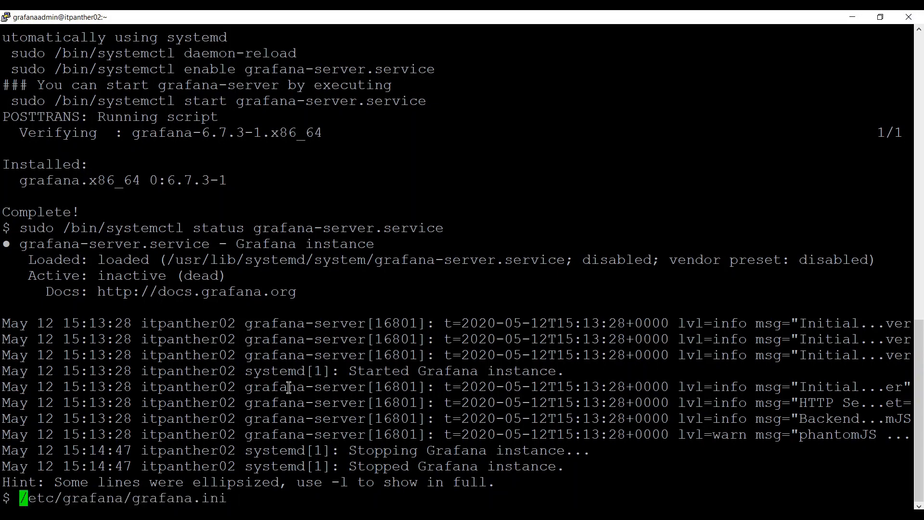
text(sudo vi)
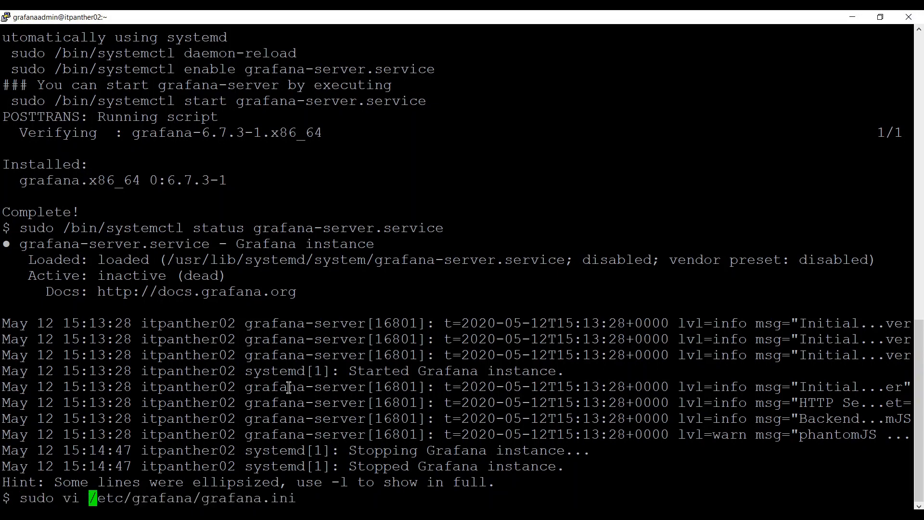
key(End)
Open grafana.ini in vi and search for the http_port setting.
key(Return)
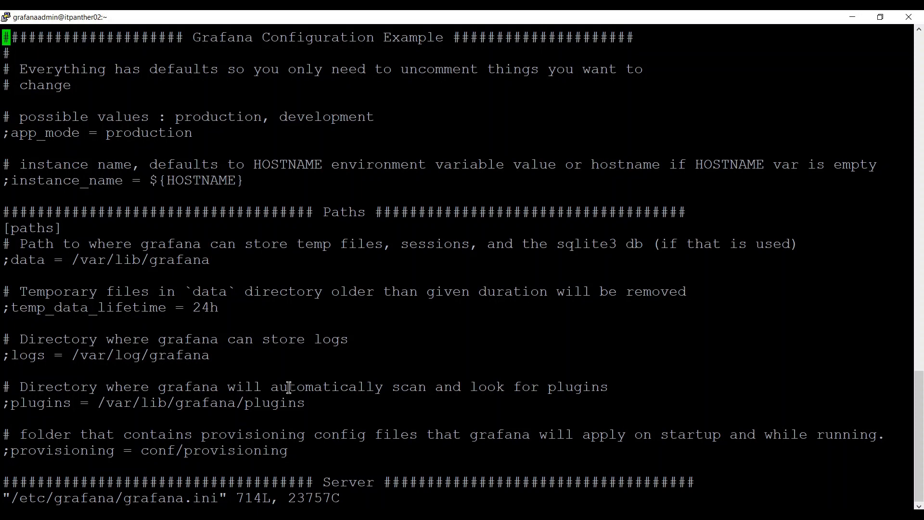
key(slash)
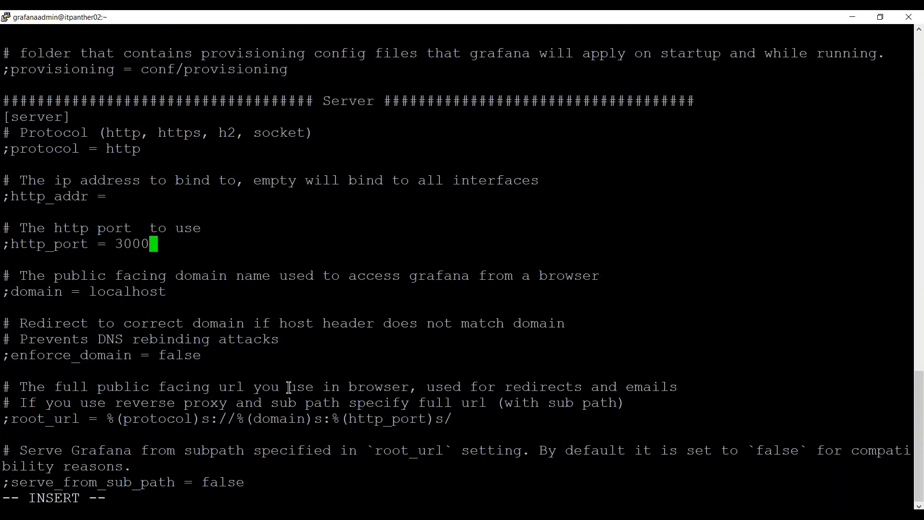
key(Down)
key(Up)
key(Home)
key(End)
Change http_port from 3000 to 3010, remove its leading ';', and save with :wq.
key(BackSpace)
key(BackSpace)
text(10)
key(Left)
key(Left)
key(Left)
key(Left)
key(Left)
key(Left)
key(Left)
key(Left)
key(Left)
key(Left)
key(Left)
key(Left)
key(Left)
key(Left)
key(Left)
key(Left)
key(Left)
key(Left)
key(Left)
key(Down)
key(Up)
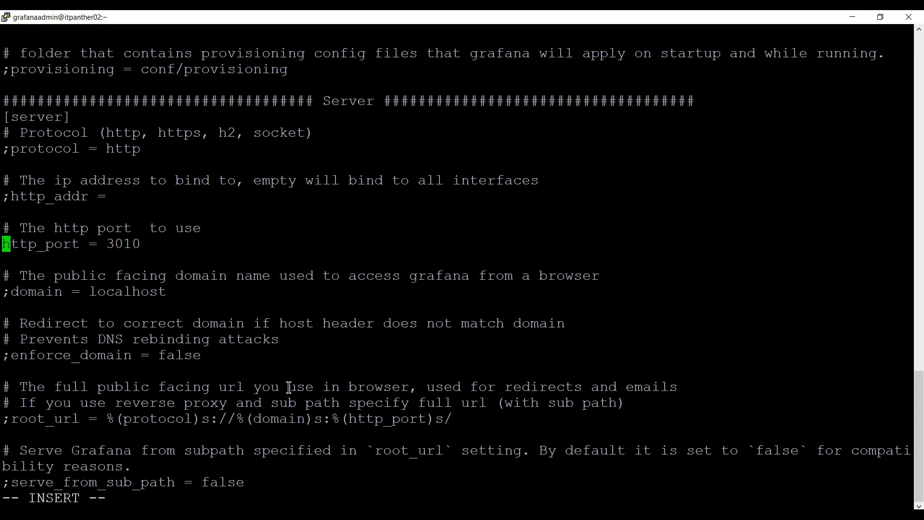
key(Delete)
key(Right)
key(Right)
key(Right)
key(Right)
key(Right)
key(Right)
key(Right)
key(Right)
key(Right)
key(Right)
key(Right)
key(Right)
key(Right)
key(Right)
key(Right)
key(Right)
key(Escape)
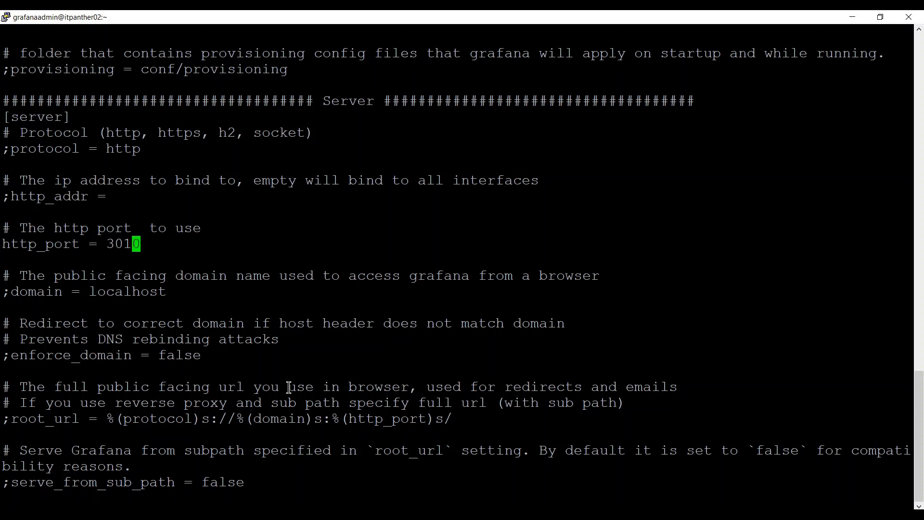
text(:wq)
key(Return)
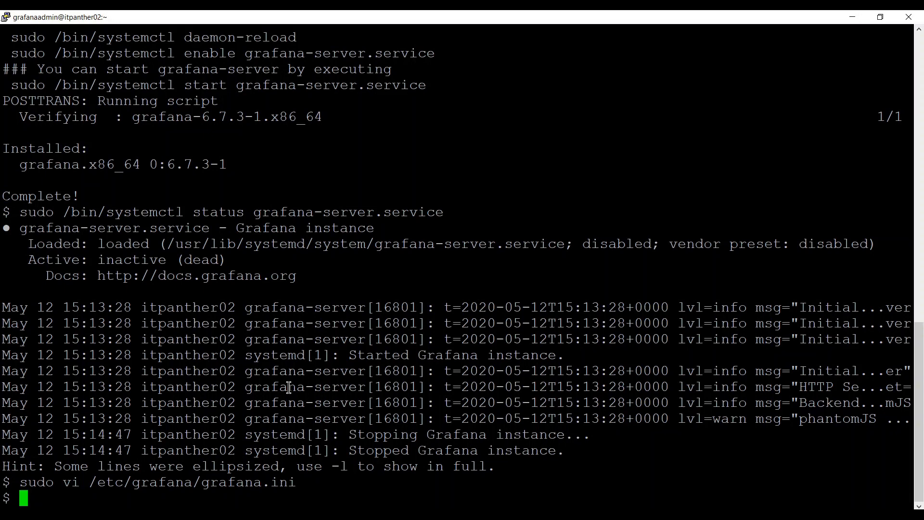
drag(13, 85, 422, 83)
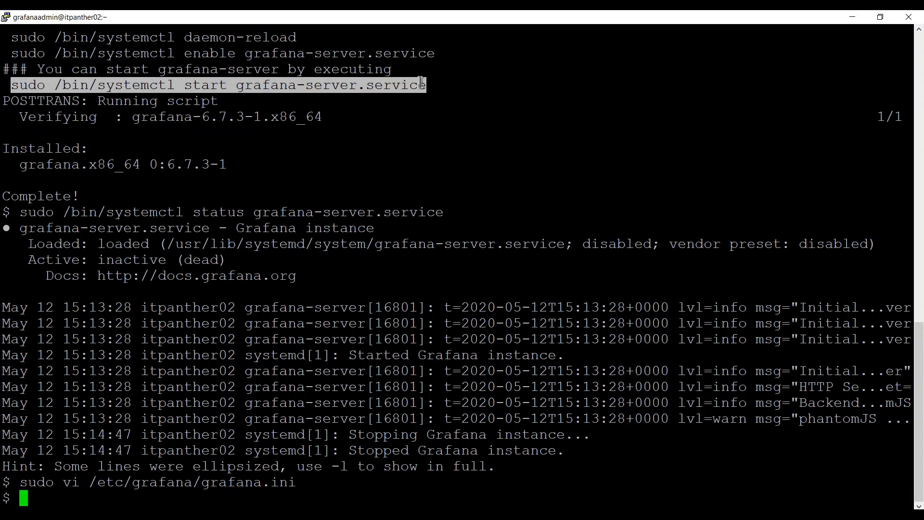
right_click(421, 83)
Run sudo /bin/systemctl start grafana-server.service.
key(Left)
key(Left)
key(Left)
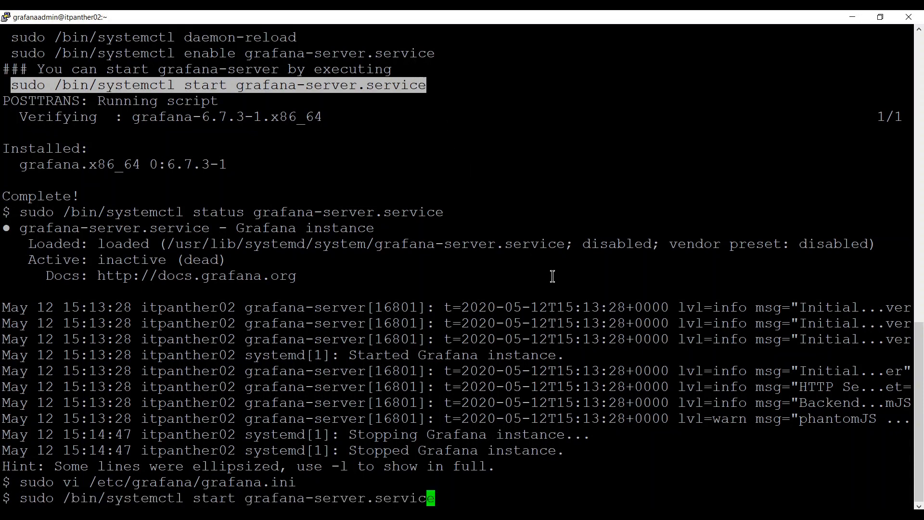
key(Left)
key(Left)
key(Left)
key(Left)
key(Left)
key(Left)
key(Left)
key(Left)
key(Left)
key(Left)
key(Left)
key(Left)
key(Left)
key(Left)
key(Left)
key(Left)
key(Left)
key(Left)
key(Left)
key(Right)
key(Right)
key(Right)
key(Right)
key(Right)
key(Right)
key(Right)
key(Right)
key(Right)
key(Right)
key(Right)
key(Right)
key(Right)
key(Right)
key(Right)
key(Right)
key(Right)
key(Right)
key(Right)
key(Right)
key(Return)
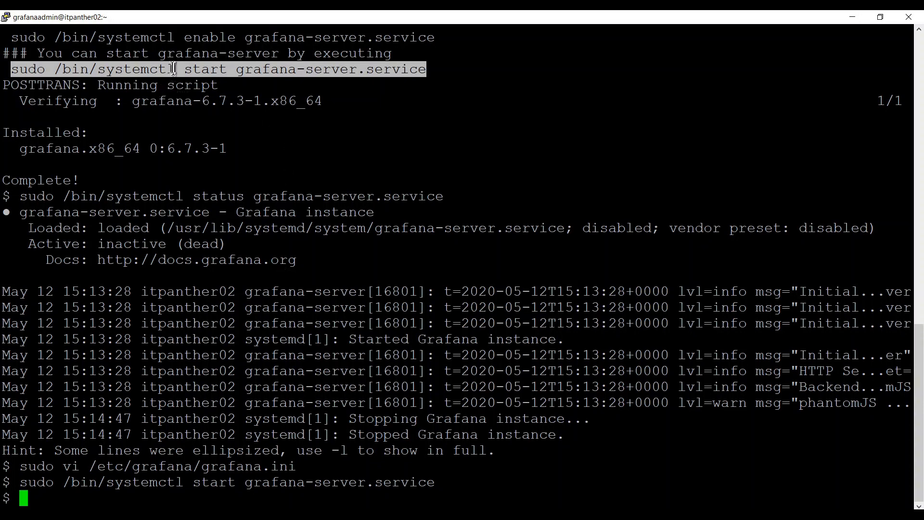
Recall the command, change start to status, and confirm grafana-server is active (running).
key(Up)
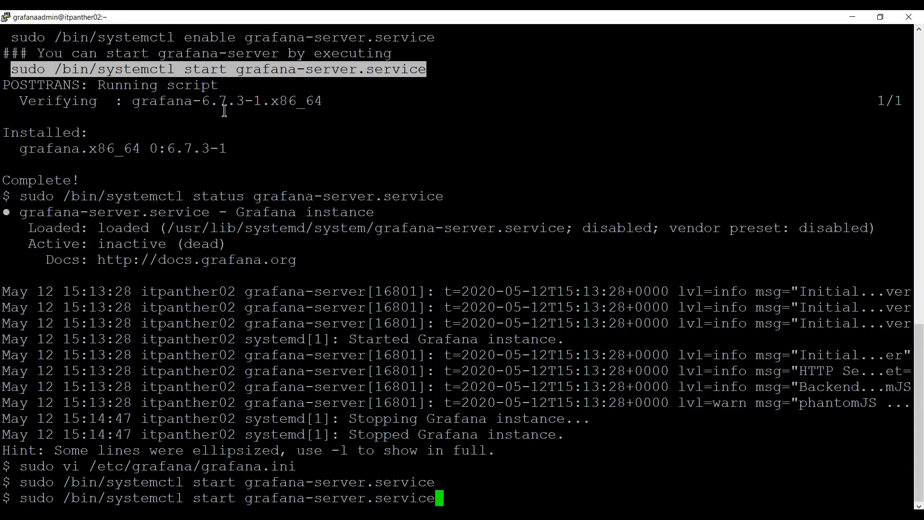
key(Left)
key(Left)
key(Left)
key(Left)
key(Left)
key(Left)
key(Left)
key(Left)
key(Left)
key(Left)
key(Left)
key(Left)
key(Left)
key(Left)
key(Left)
key(Left)
key(Left)
key(Left)
key(Left)
key(Left)
key(Left)
key(Left)
key(Left)
key(BackSpace)
key(BackSpace)
text(tus)
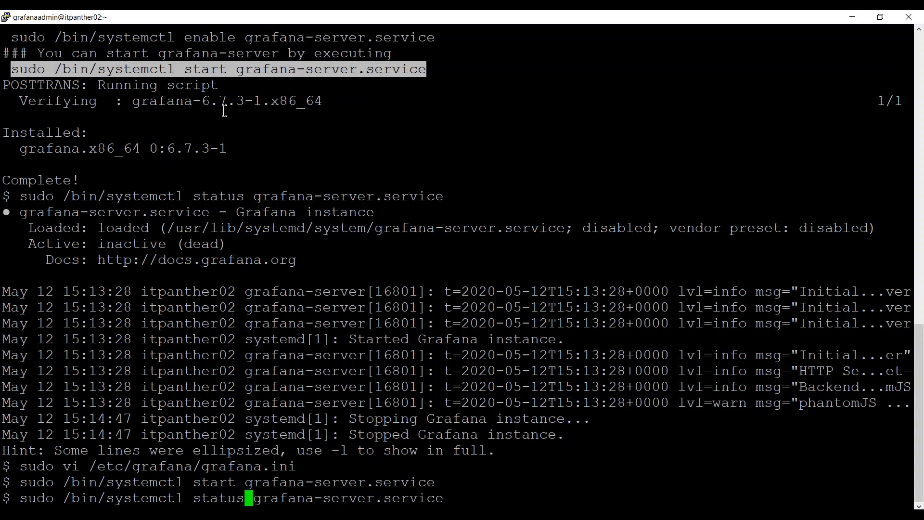
key(End)
key(Return)
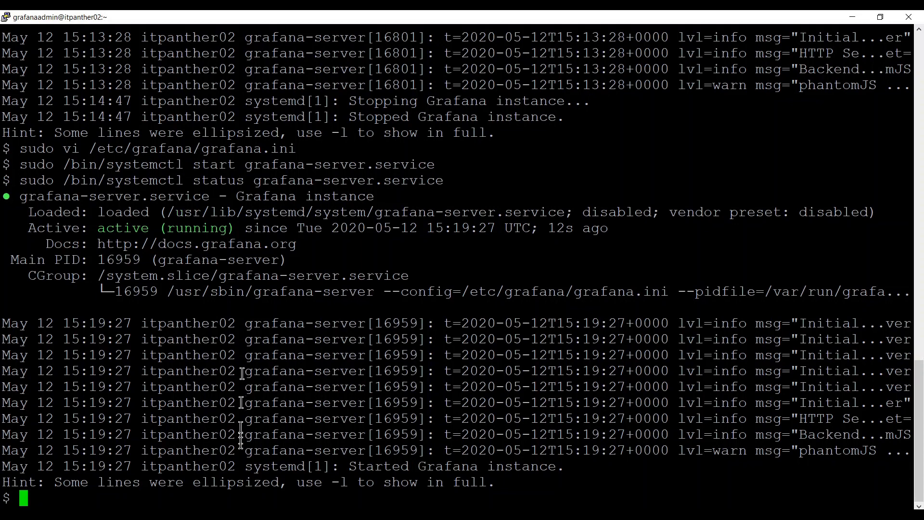
Open a new Chrome tab and copy the server's host IP from the PuTTY session settings.
click(224, 514)
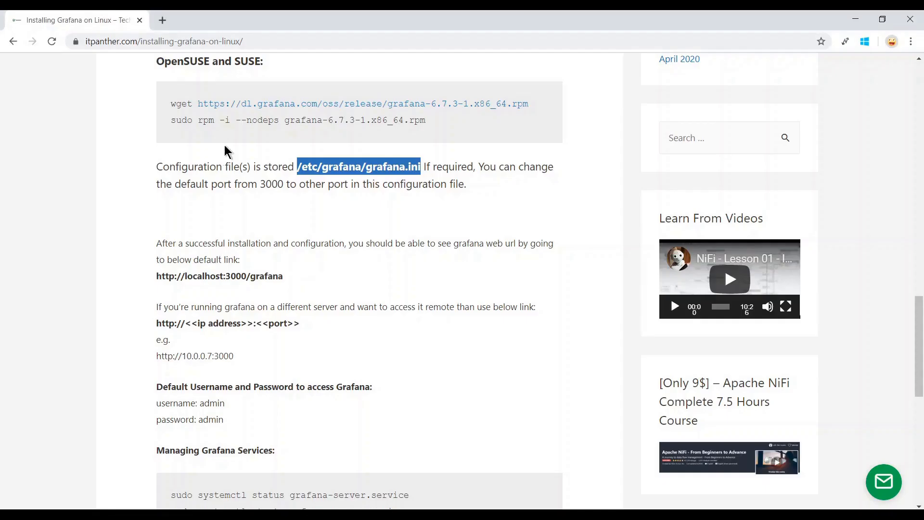
click(163, 22)
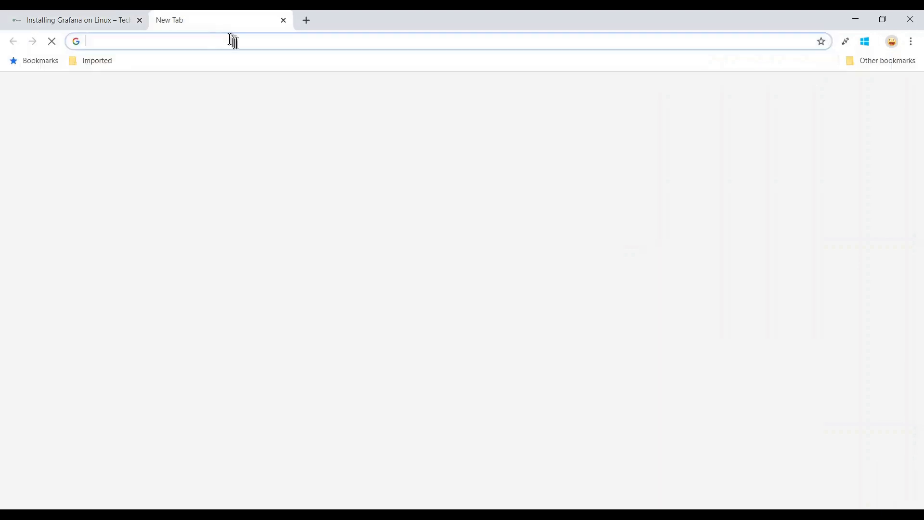
text(300)
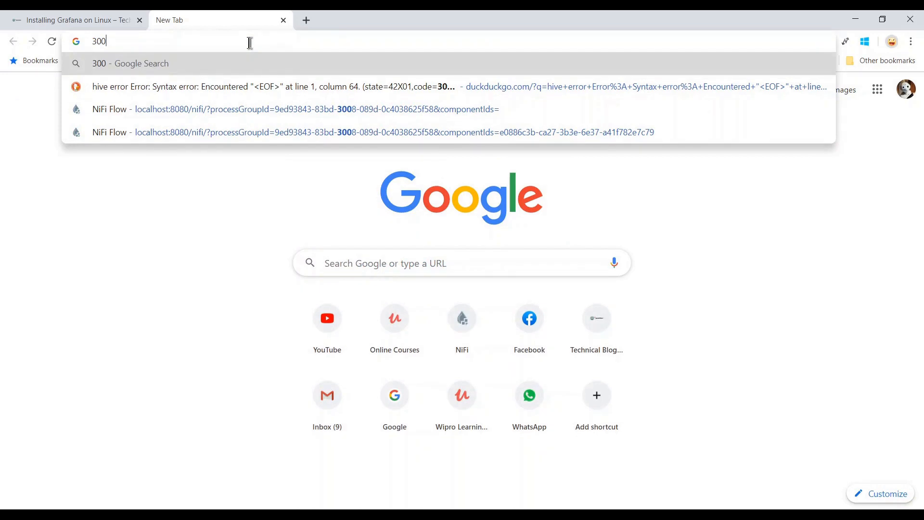
key(BackSpace)
key(BackSpace)
key(BackSpace)
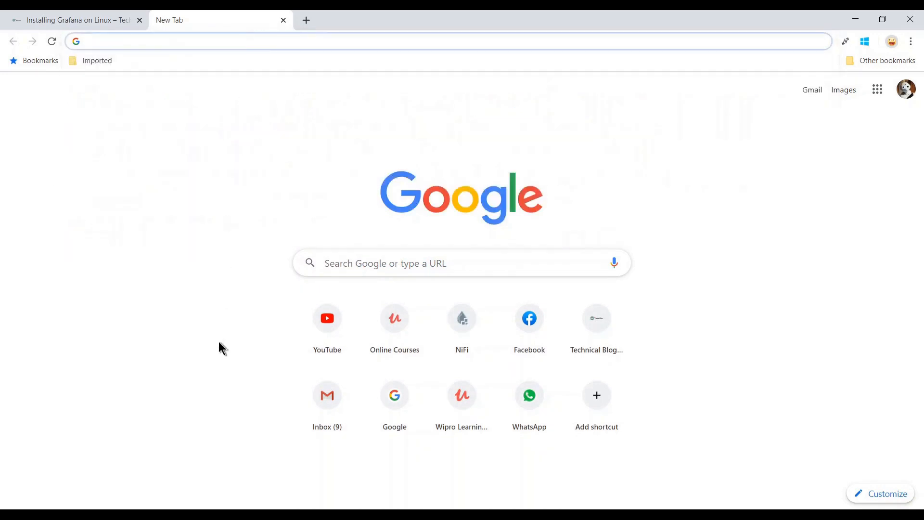
mouse_move(212, 516)
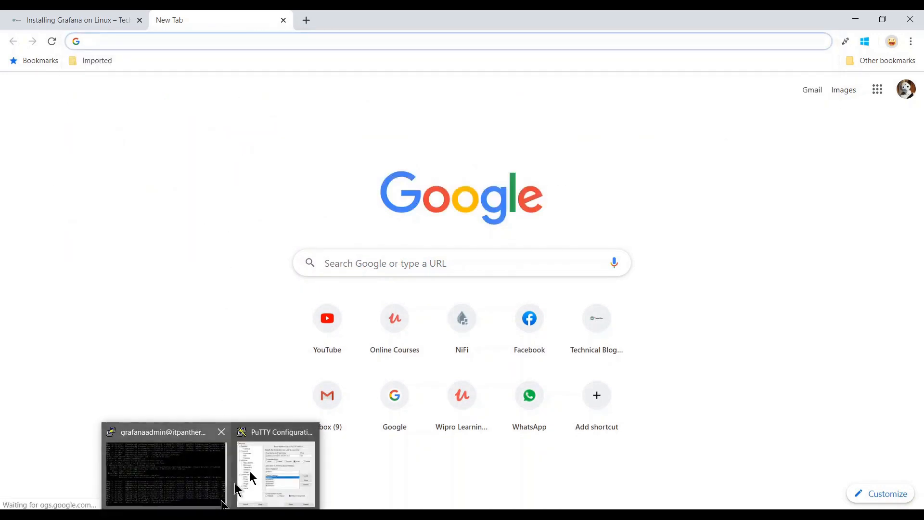
click(262, 463)
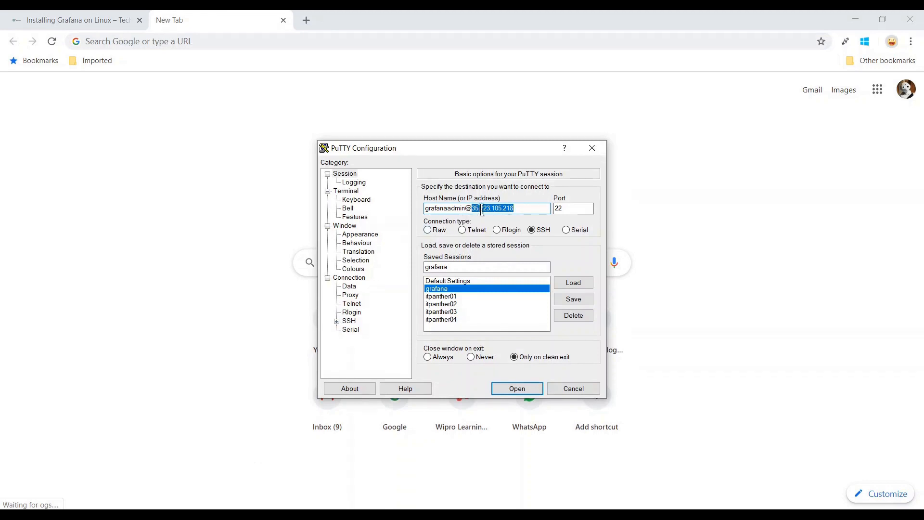
right_click(482, 210)
click(510, 243)
Enter the server IP with port 3000 in the new tab's address bar.
click(217, 120)
key(ctrl+l)
key(ctrl+v)
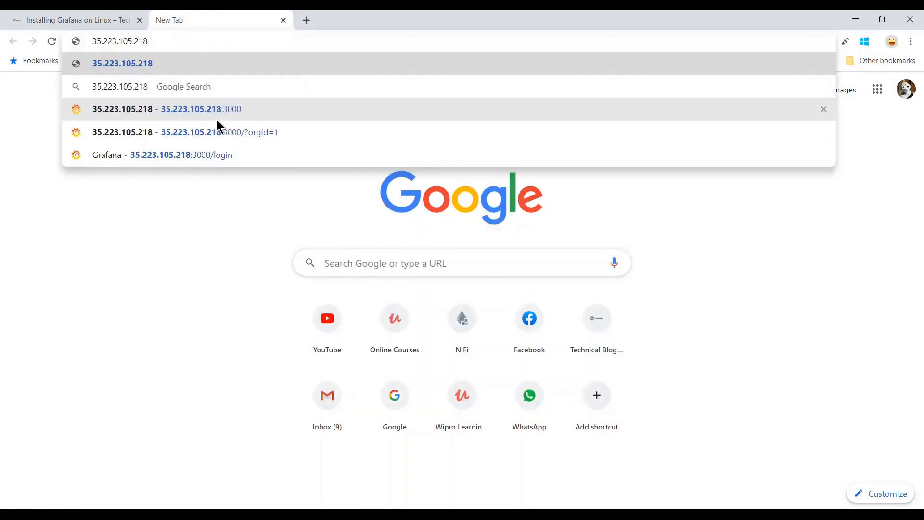
text(:)
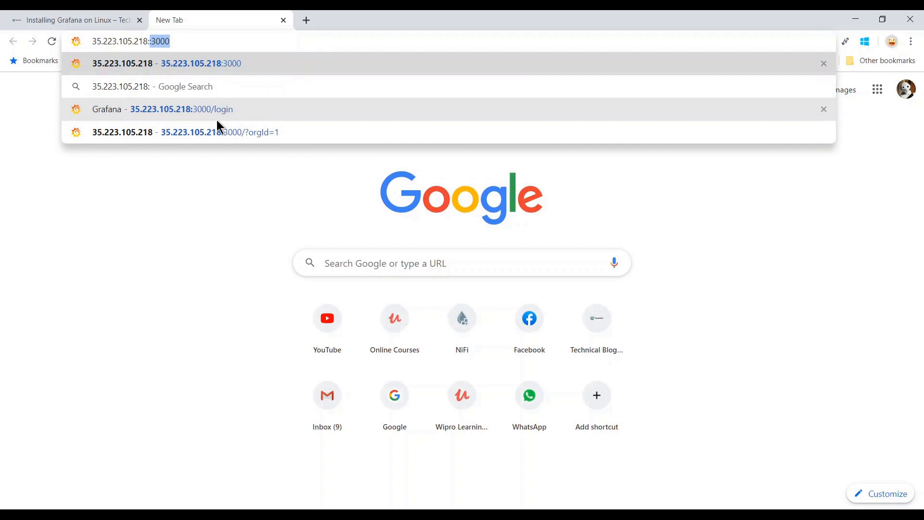
text(3000)
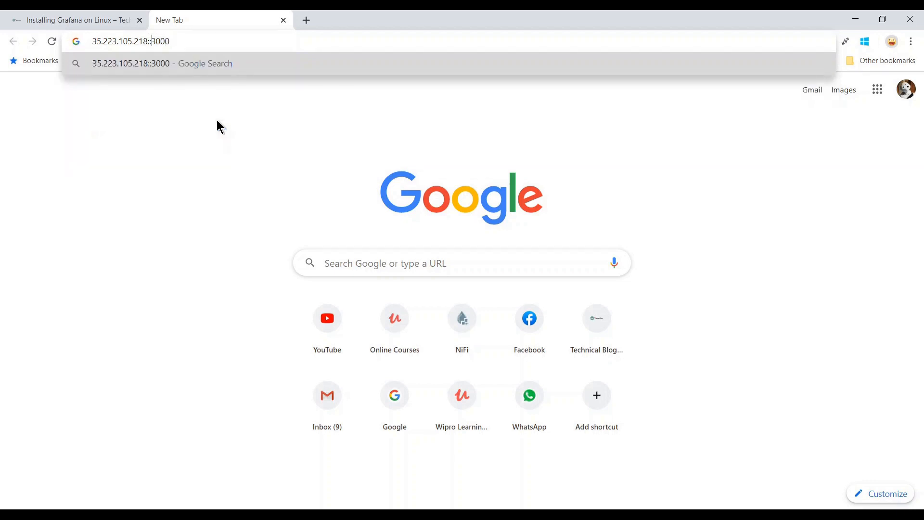
key(BackSpace)
key(Tab)
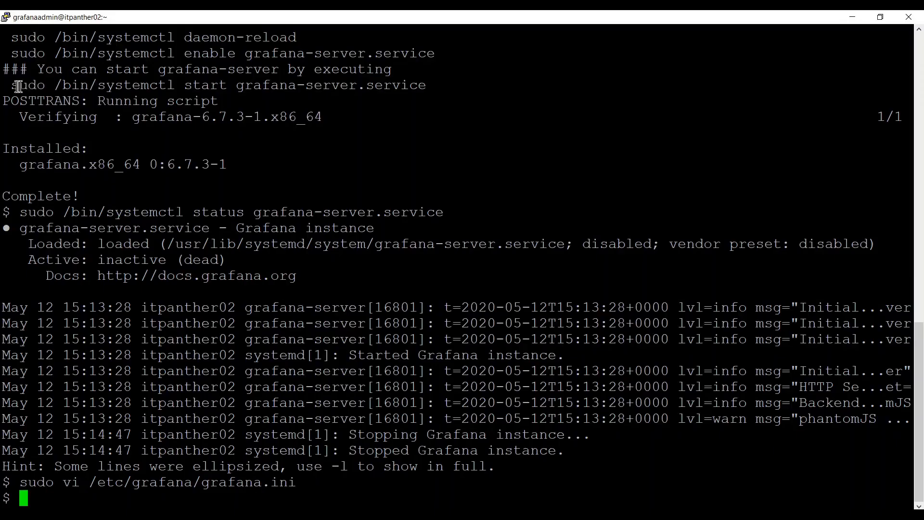
drag(15, 86, 421, 83)
key(Left)
key(Left)
key(Left)
key(Left)
key(Left)
key(Left)
key(Left)
key(Left)
key(Left)
key(Left)
key(Left)
key(Left)
key(Left)
key(Left)
key(Left)
key(Left)
key(Left)
key(Left)
key(Left)
key(Left)
key(Right)
key(Right)
key(Right)
key(Right)
key(Right)
key(Right)
key(Right)
key(Right)
key(Right)
key(Right)
key(Right)
key(Right)
key(Right)
key(Right)
key(Right)
key(Right)
key(Right)
key(Right)
key(Right)
key(Right)
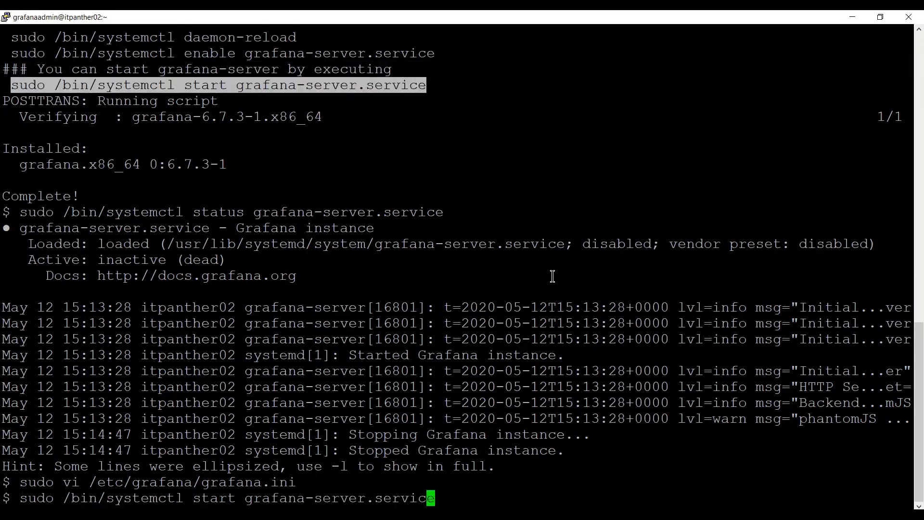
Run sudo /bin/systemctl start grafana-server.service at the PuTTY prompt.
key(Return)
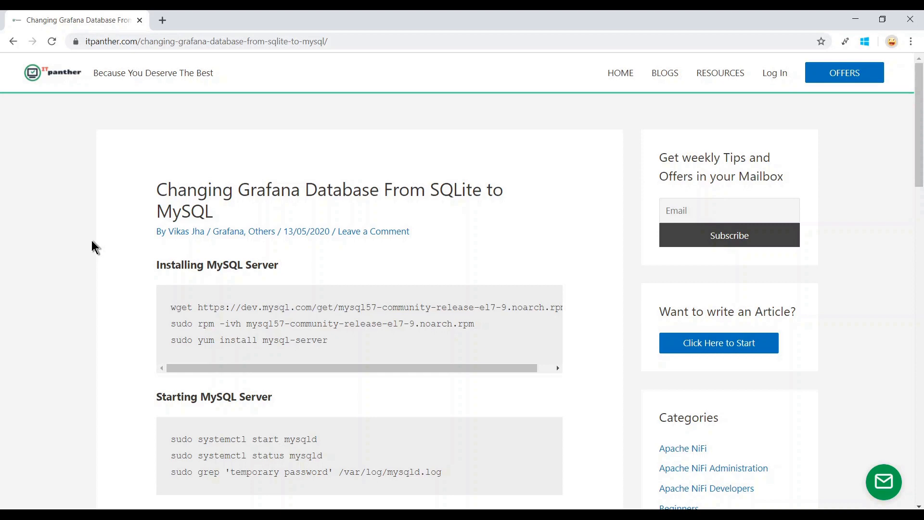
Copy the wget command for mysql57-community-release-el7-9.noarch.rpm from the MySQL install section.
scroll(92, 246, down, 1)
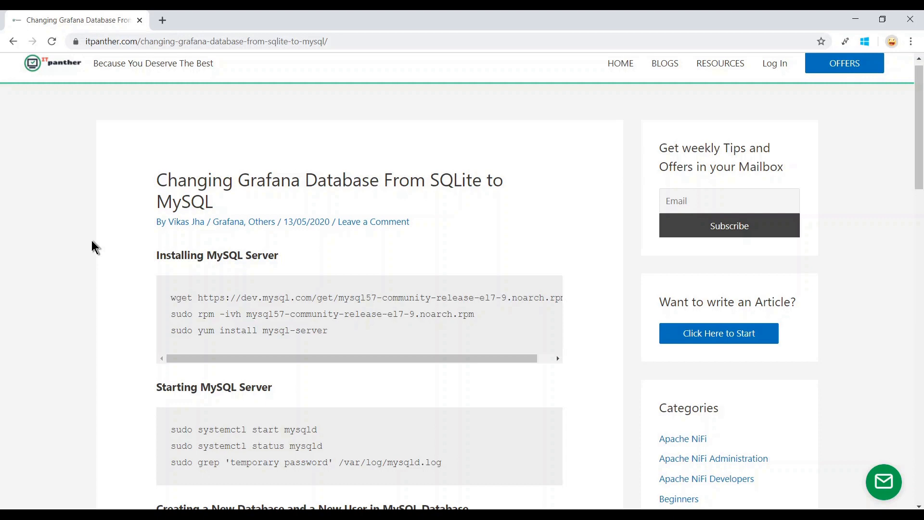
scroll(92, 246, down, 1)
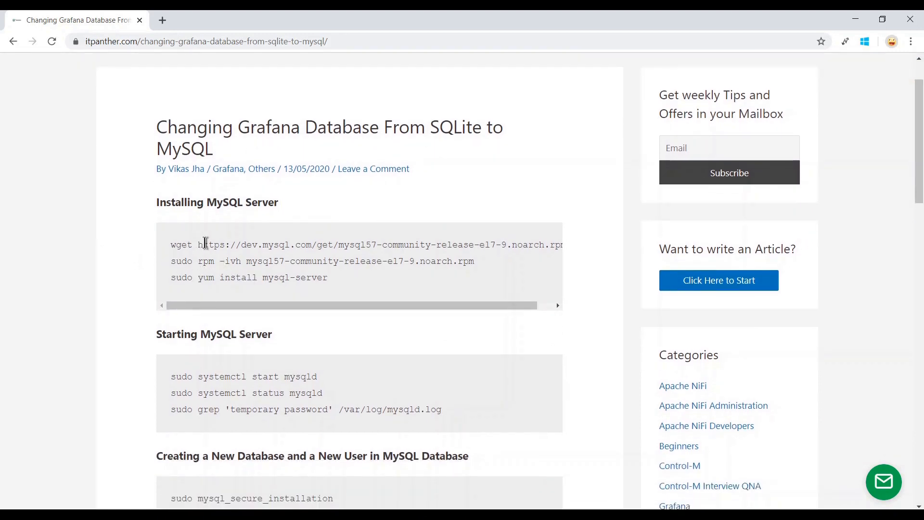
scroll(204, 243, up, 1)
scroll(206, 246, down, 2)
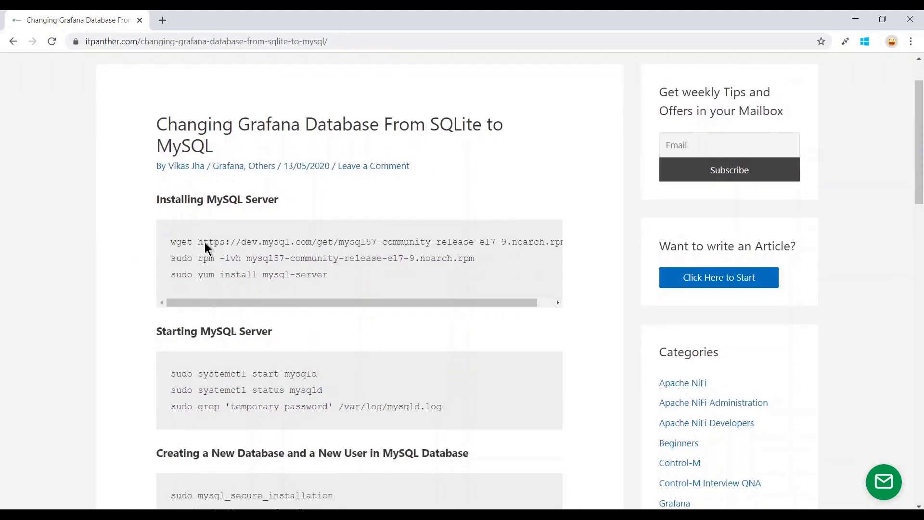
scroll(206, 243, down, 3)
scroll(206, 243, up, 3)
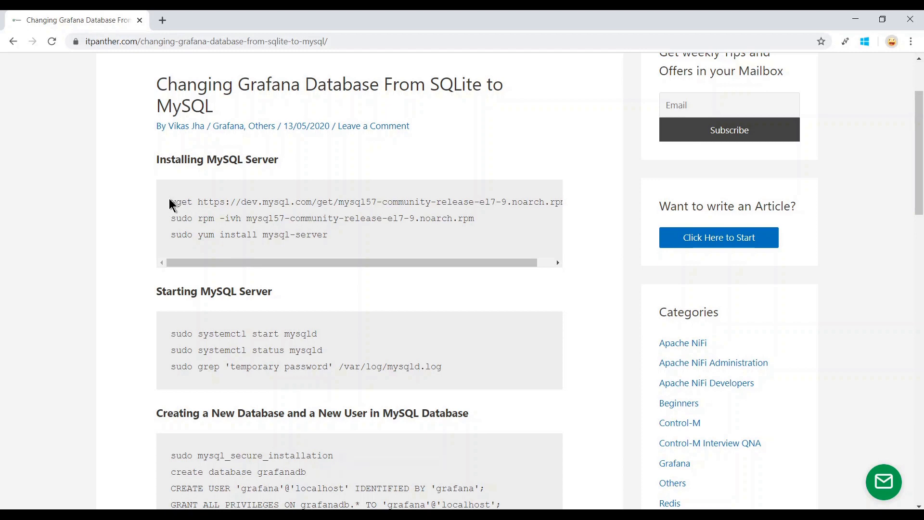
drag(170, 200, 584, 202)
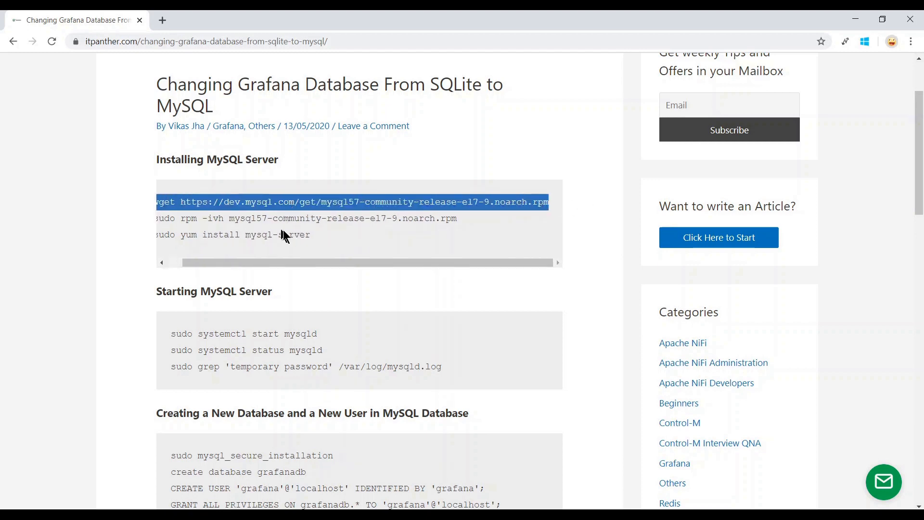
right_click(248, 207)
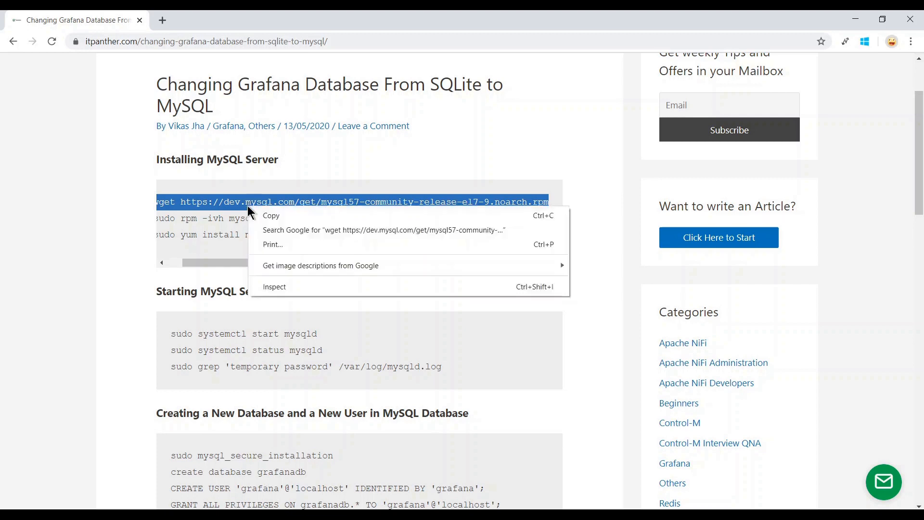
click(272, 217)
Switch to the grafanaadmin PuTTY terminal session.
drag(152, 161, 298, 171)
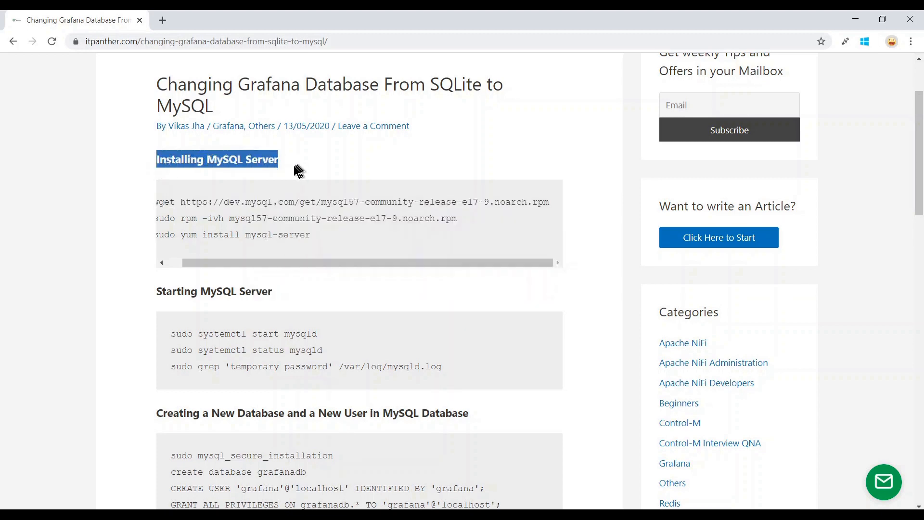
click(217, 203)
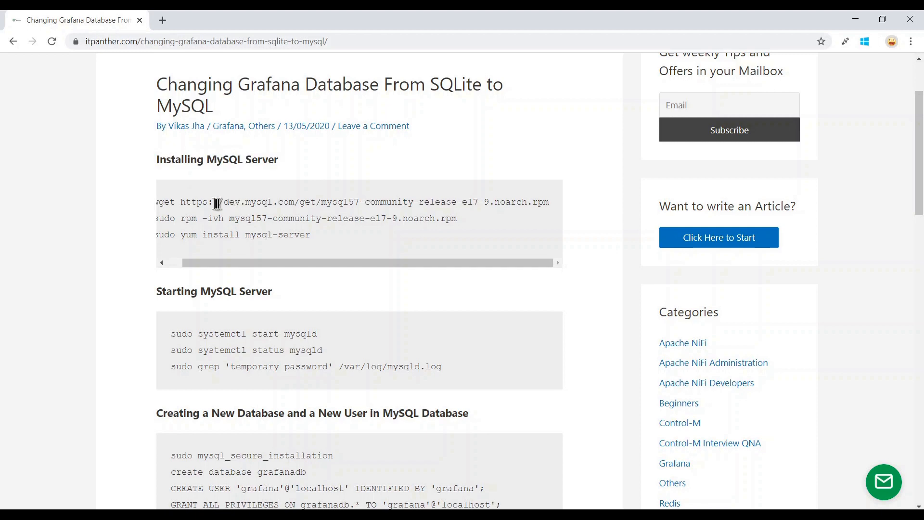
click(189, 514)
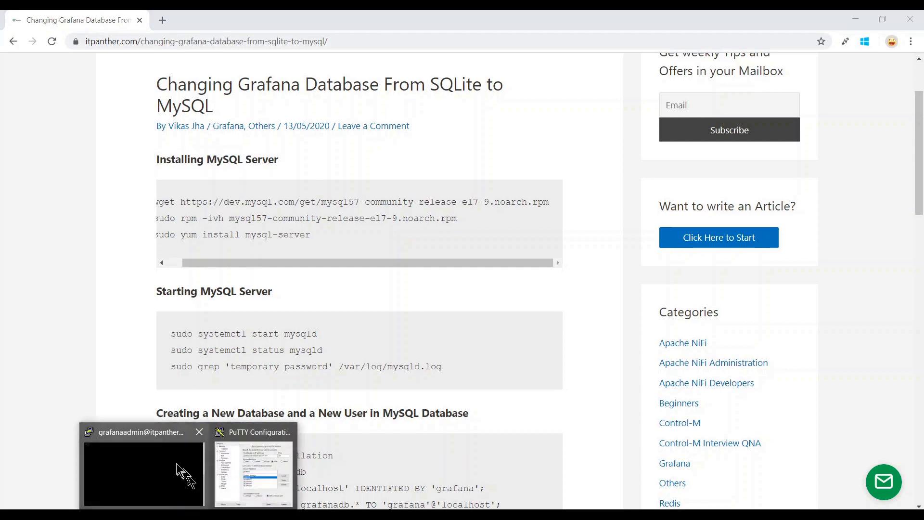
click(181, 472)
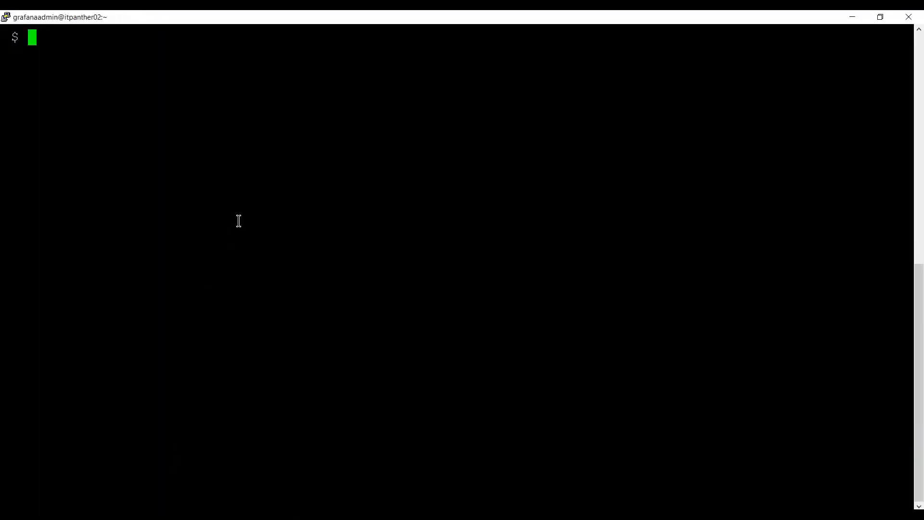
Confirm the hostname, user and working directory, then wget mysql57-community-release-el7-9.noarch.rpm (9224 bytes).
text(hostname)
key(Return)
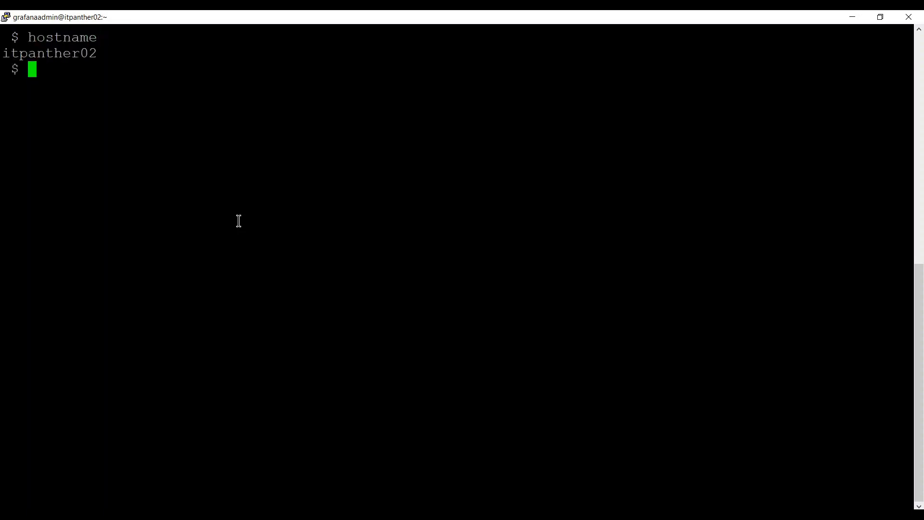
text(whoami)
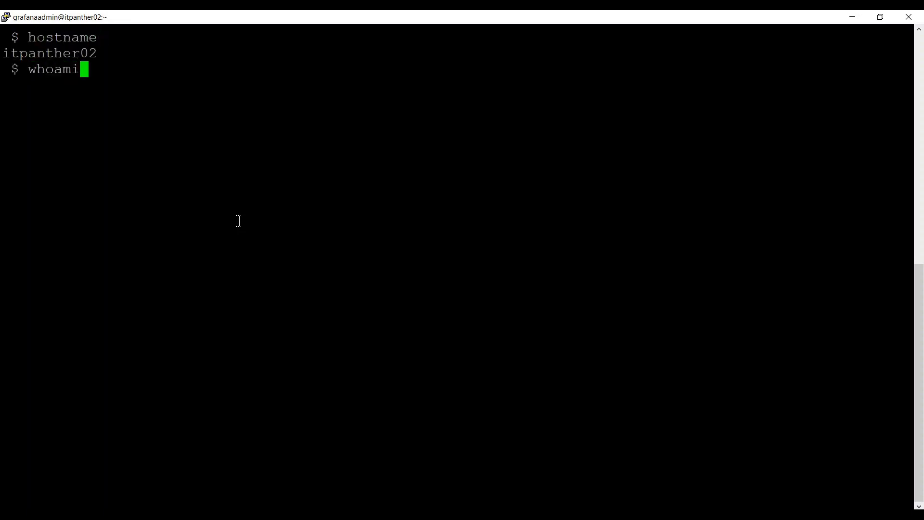
key(Return)
text(pwd)
key(Return)
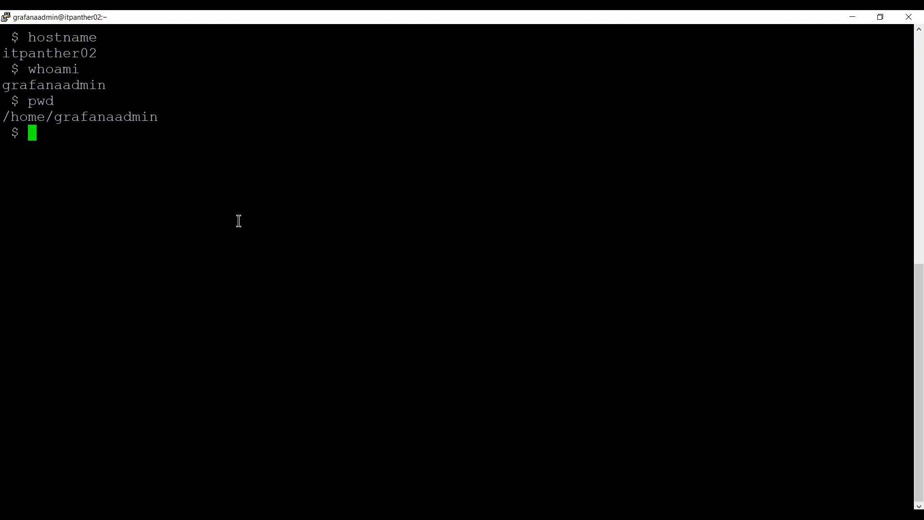
right_click(239, 221)
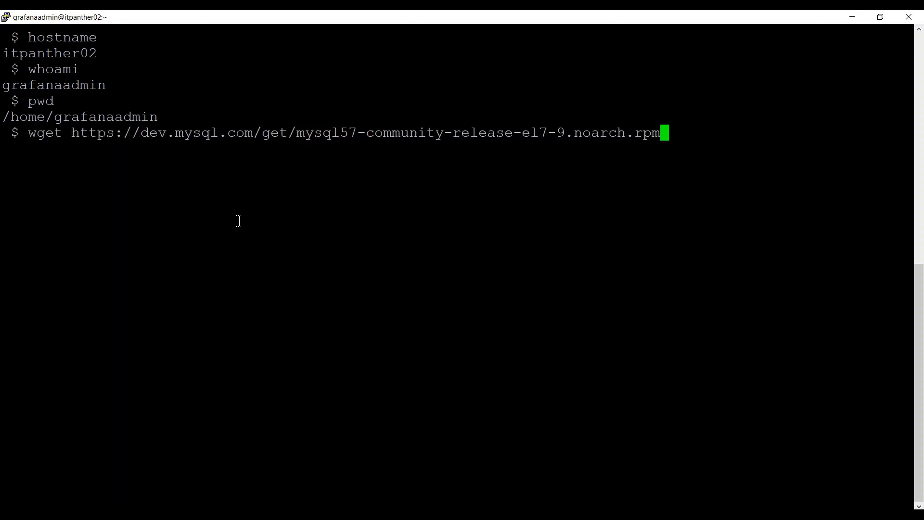
key(Return)
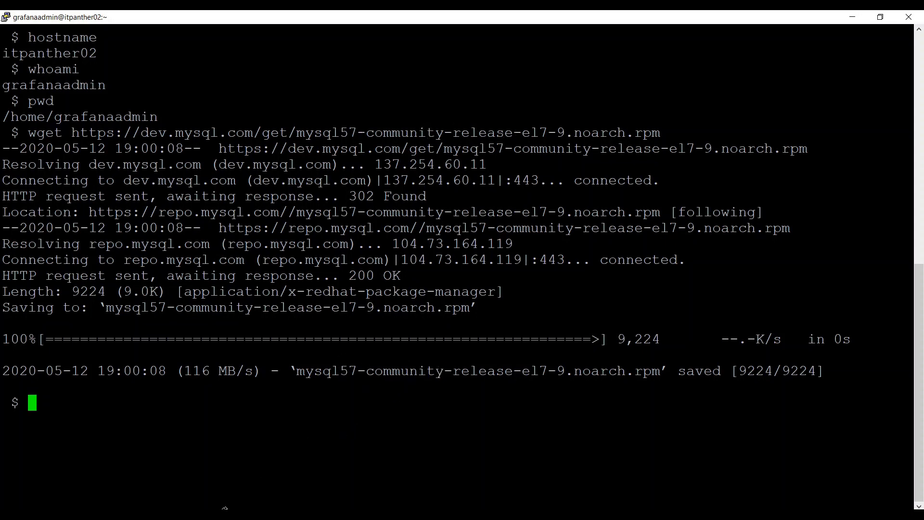
Copy the article's sudo rpm -ivh command and run it to install the MySQL repository rpm.
mouse_move(210, 515)
click(211, 476)
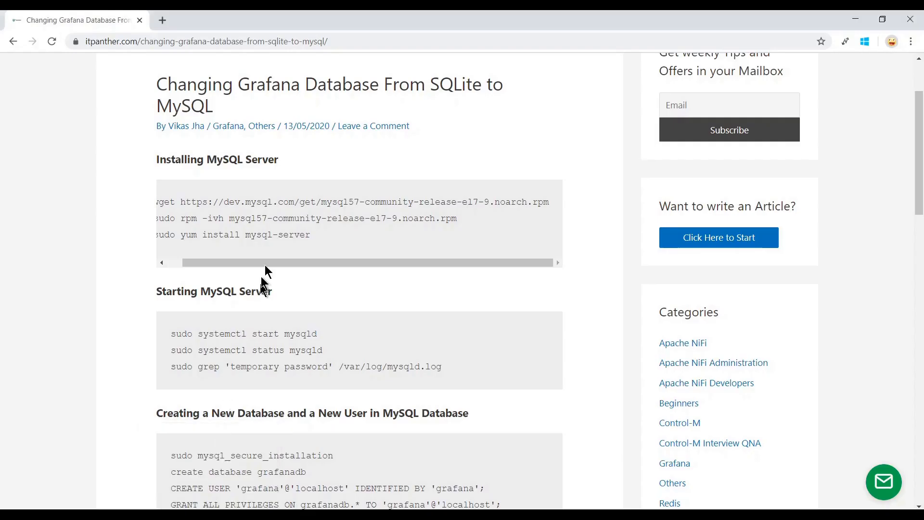
drag(253, 262, 207, 264)
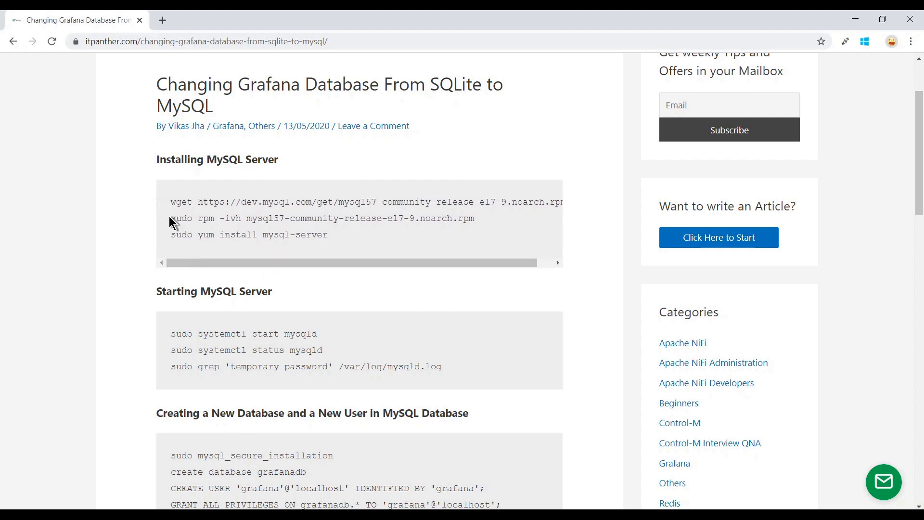
drag(173, 219, 474, 218)
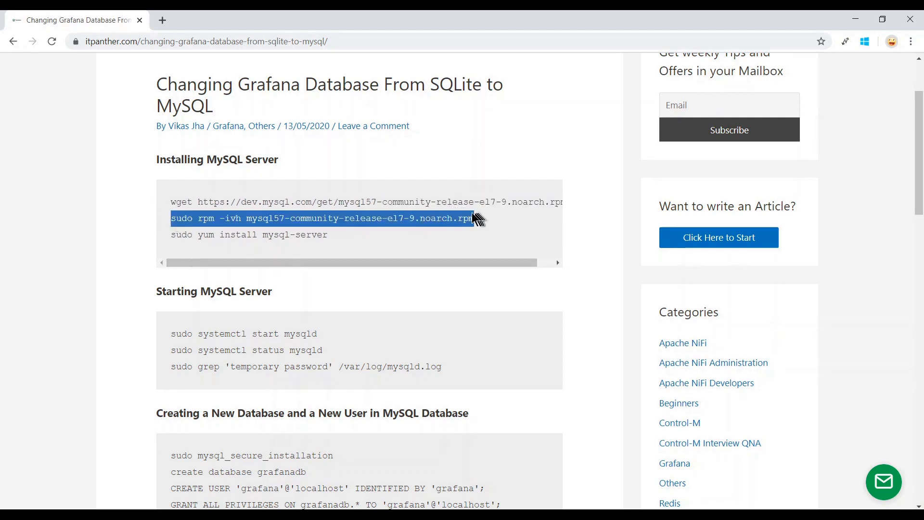
right_click(456, 217)
click(464, 226)
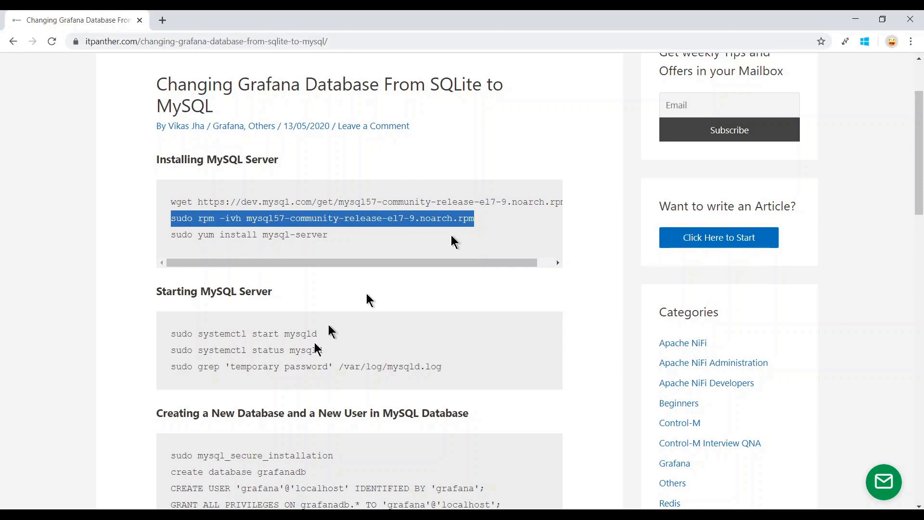
mouse_move(188, 507)
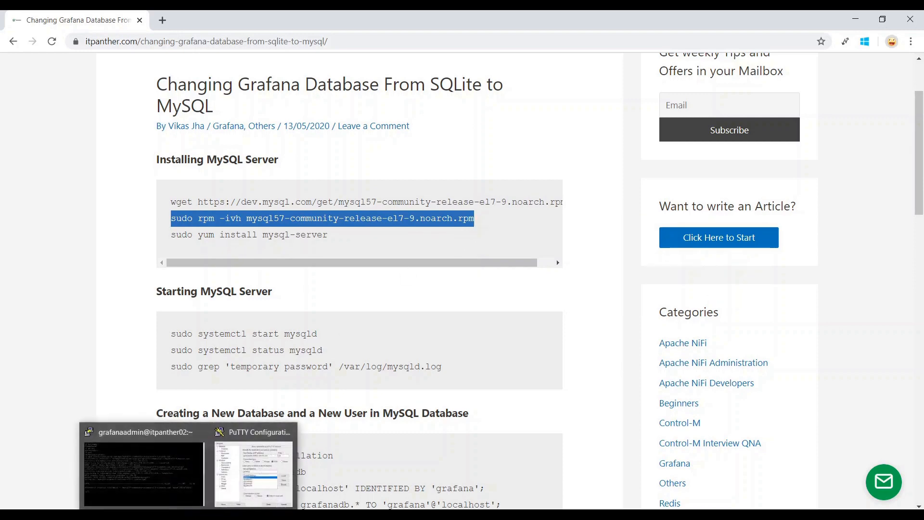
click(173, 483)
right_click(244, 278)
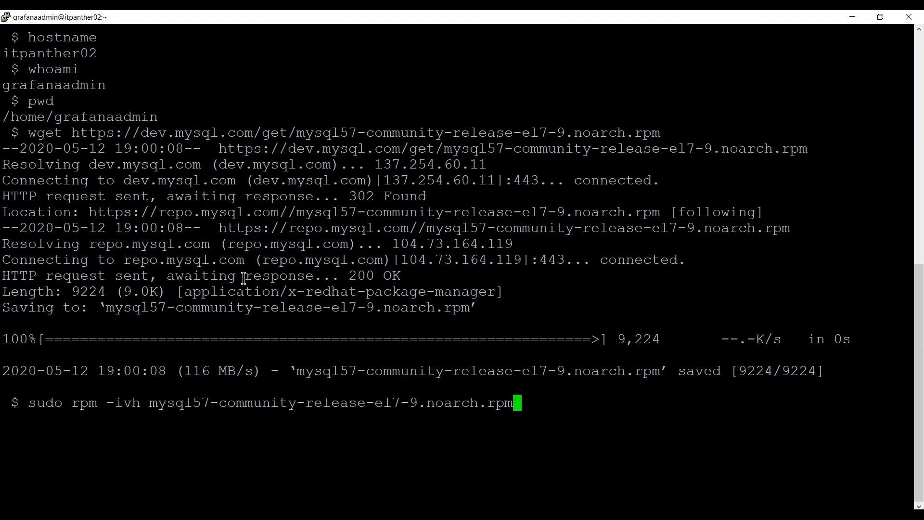
key(Return)
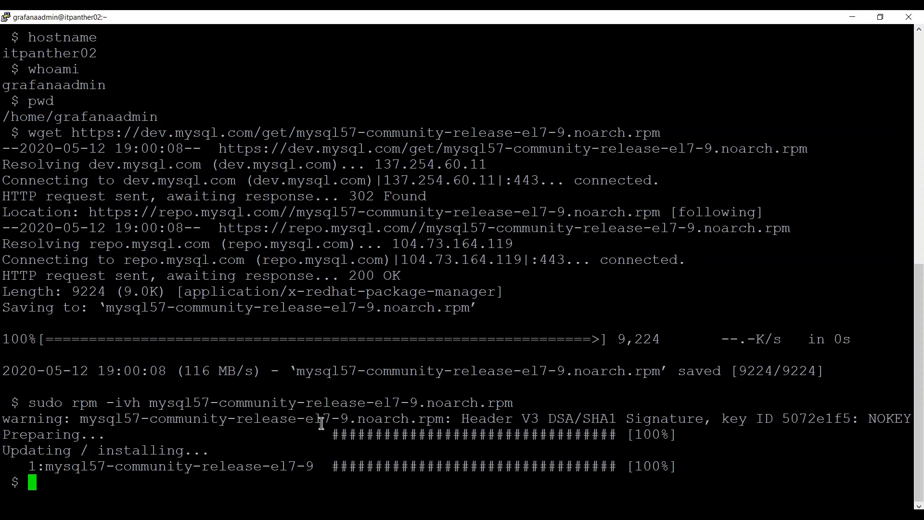
Copy sudo yum install mysql-server from the article and paste it at the terminal prompt.
mouse_move(215, 506)
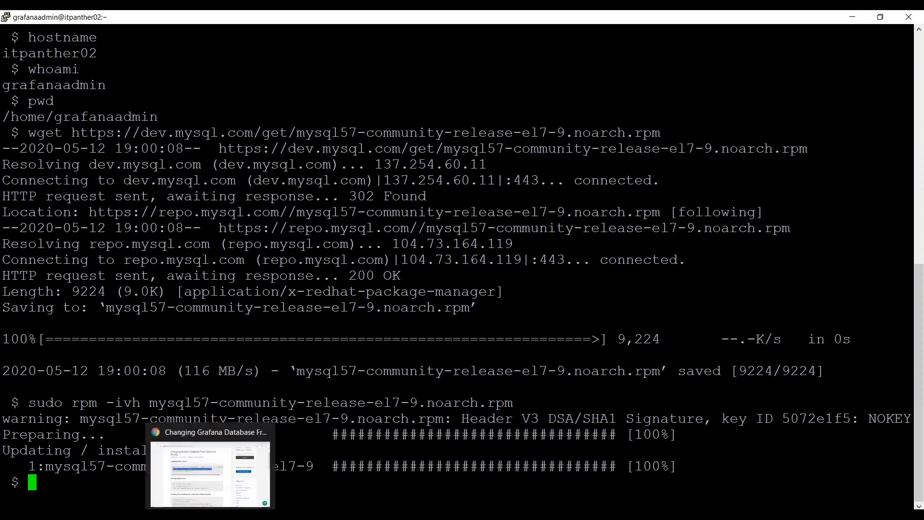
click(215, 474)
drag(171, 236, 318, 237)
right_click(303, 238)
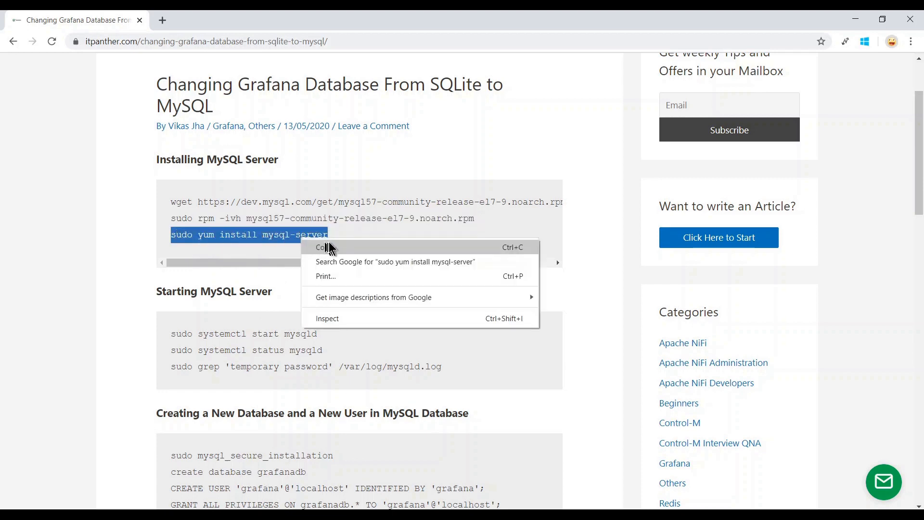
click(332, 248)
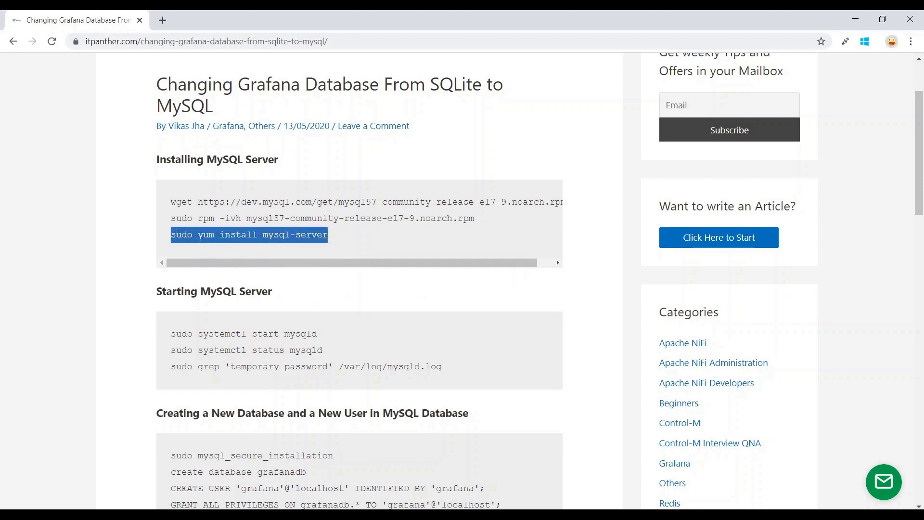
click(140, 464)
right_click(255, 326)
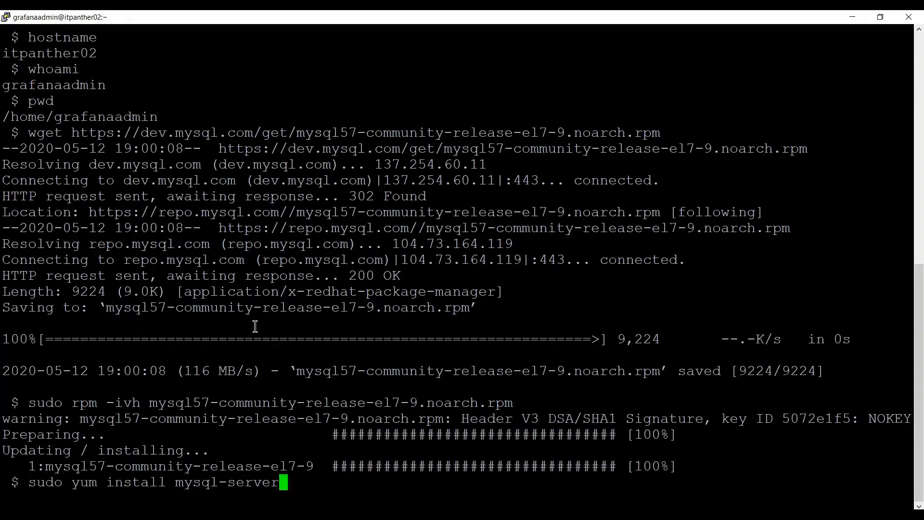
Run yum install mysql-server, accepting the 202 M package download and the MySQL GPG key import.
key(Return)
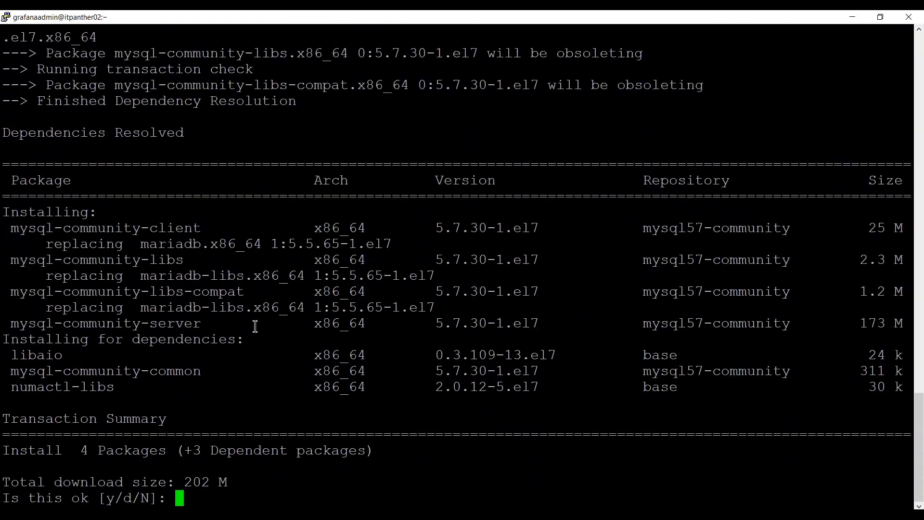
text(y)
key(Return)
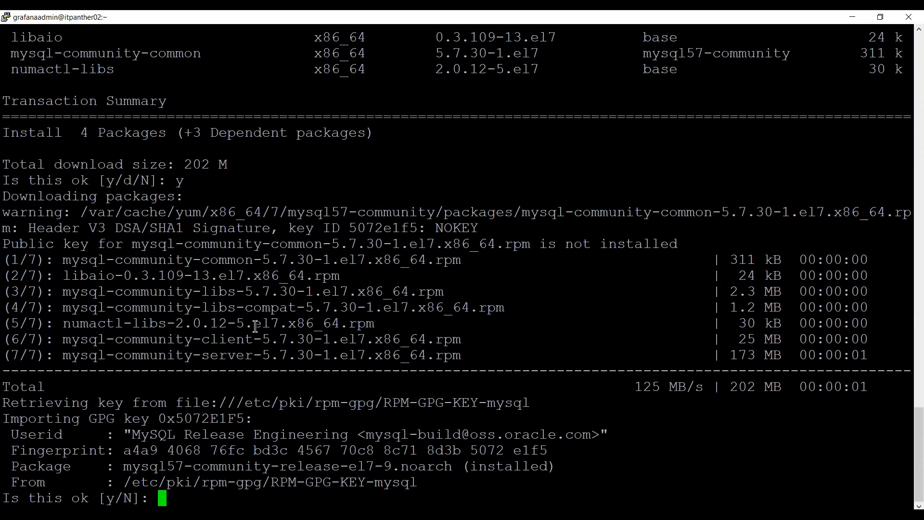
text(y)
key(Return)
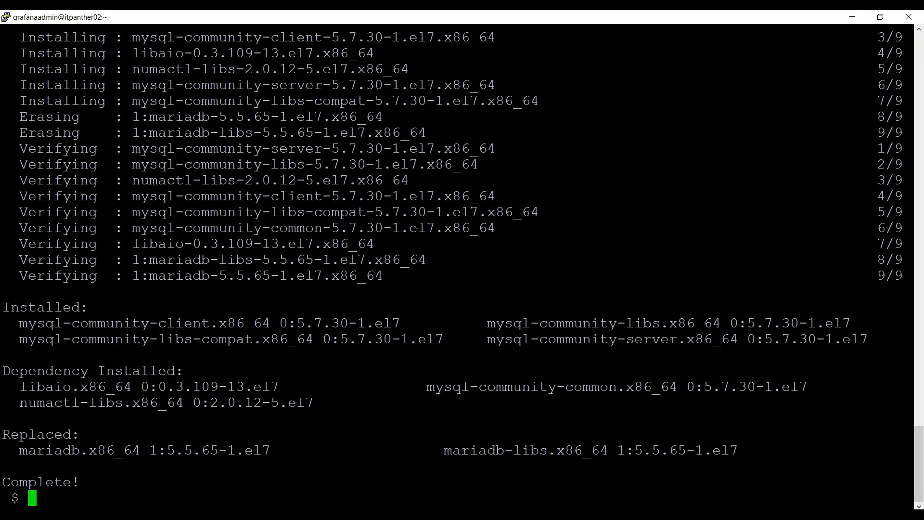
Copy sudo systemctl status mysqld from the article and run it on the server.
click(190, 470)
scroll(288, 277, down, 3)
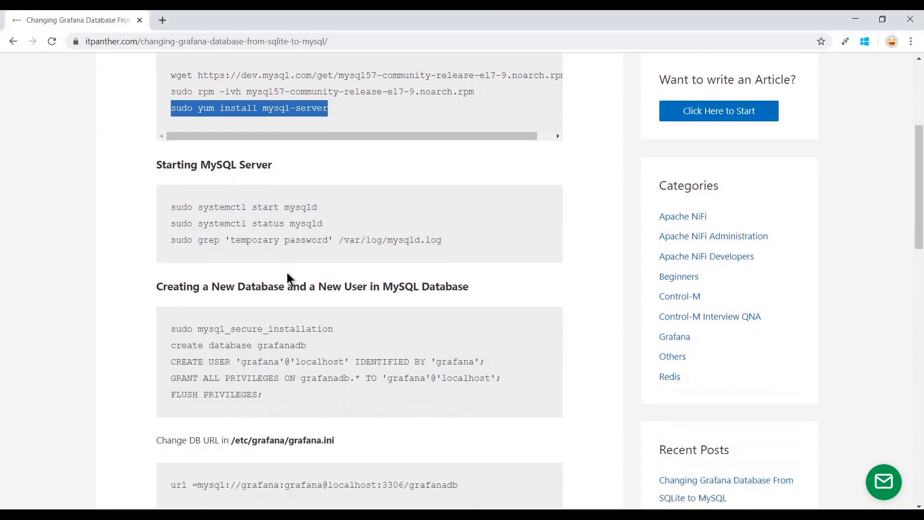
drag(316, 213, 339, 216)
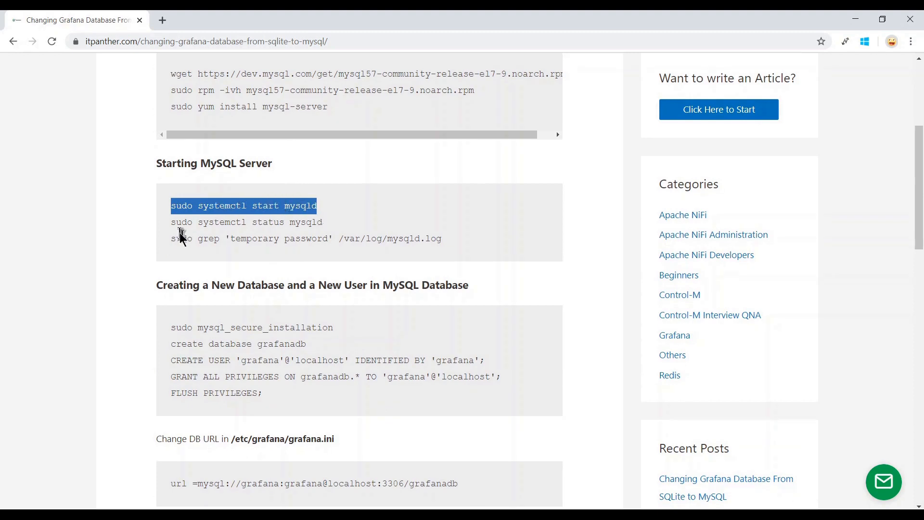
drag(173, 226, 330, 230)
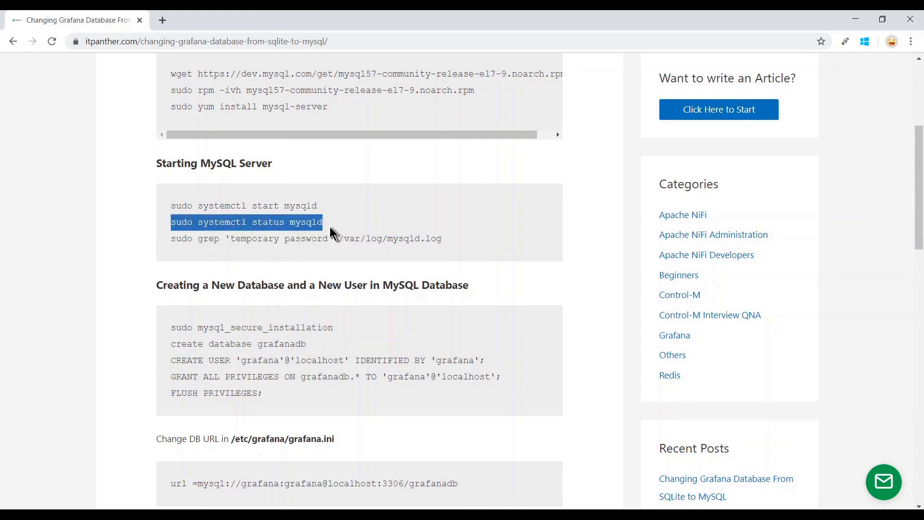
right_click(301, 220)
click(329, 234)
click(188, 515)
click(171, 466)
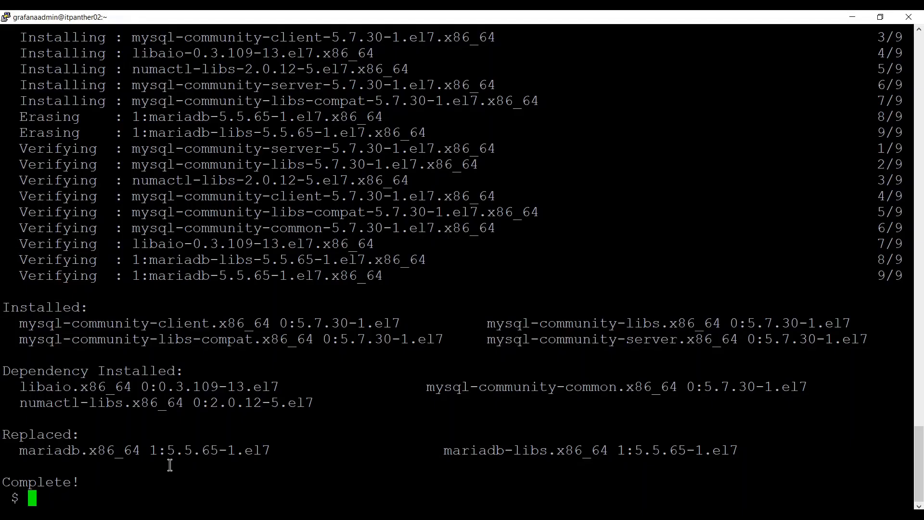
right_click(241, 372)
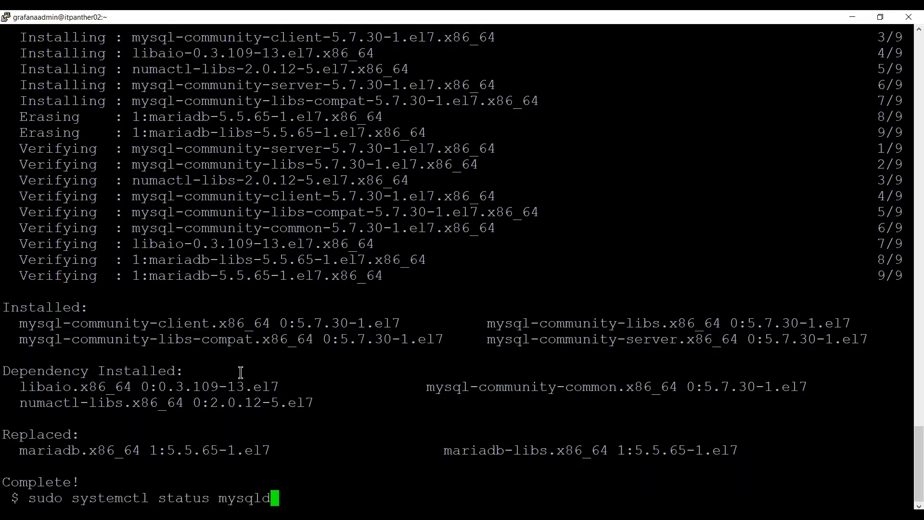
key(Return)
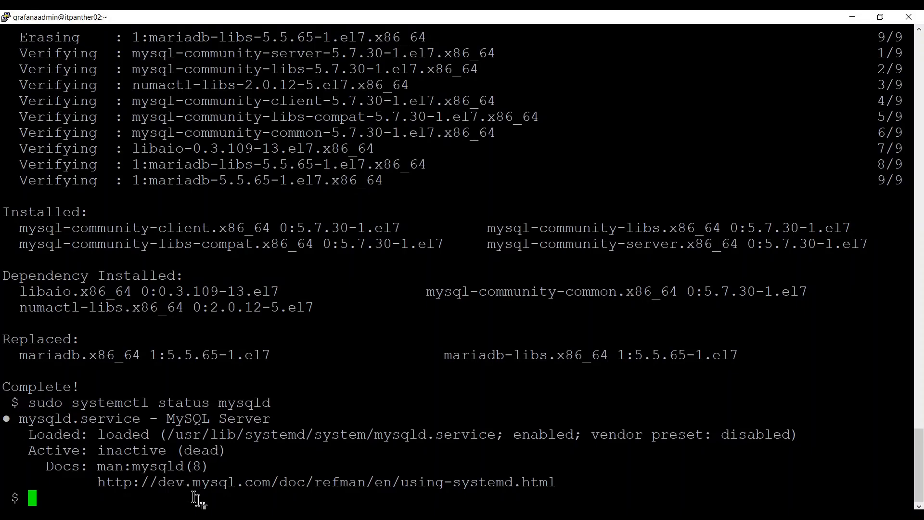
Copy sudo systemctl start mysqld from the article and run it to start MySQL.
click(202, 514)
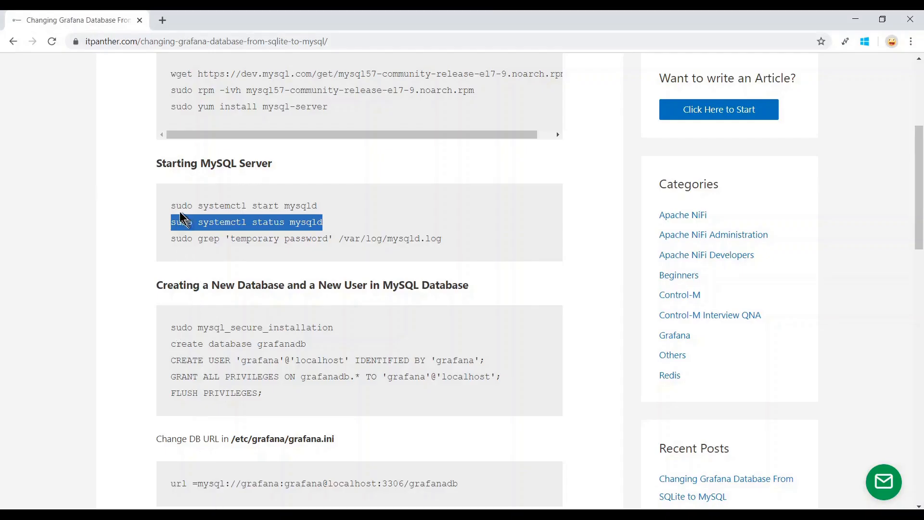
drag(172, 209, 318, 208)
right_click(313, 207)
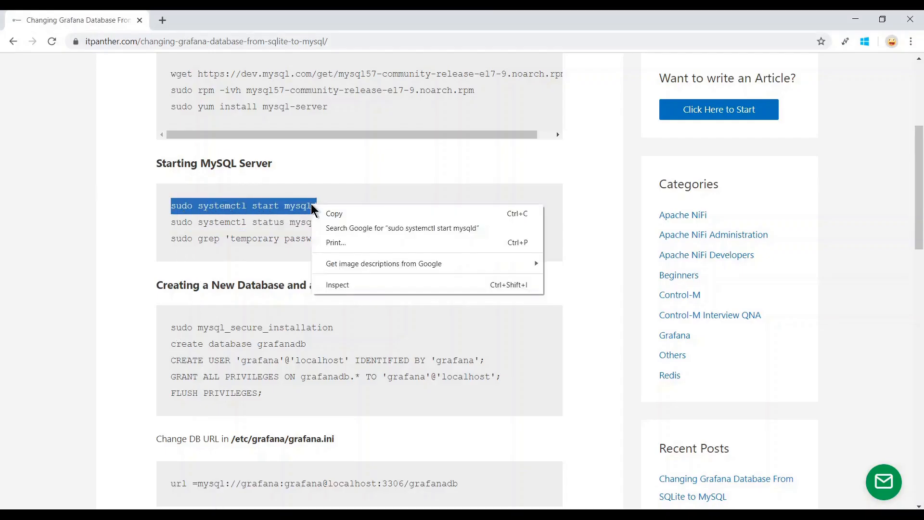
click(333, 214)
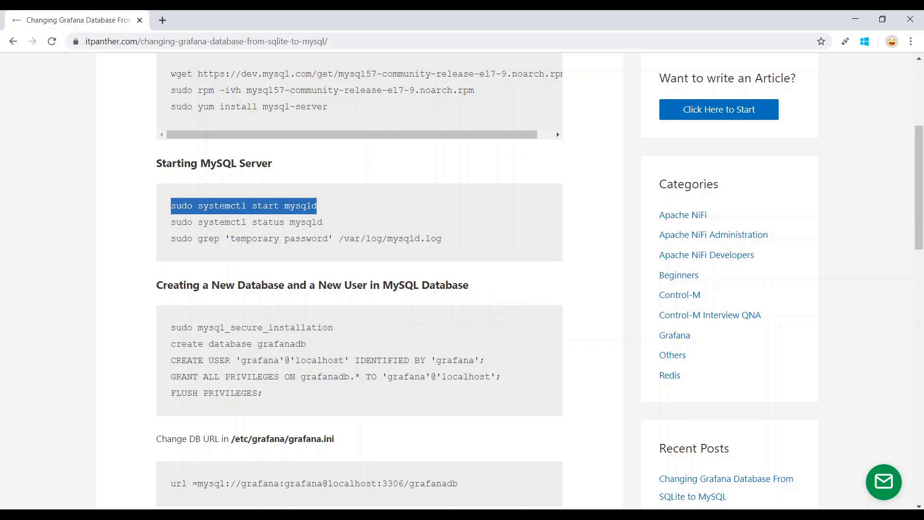
click(144, 463)
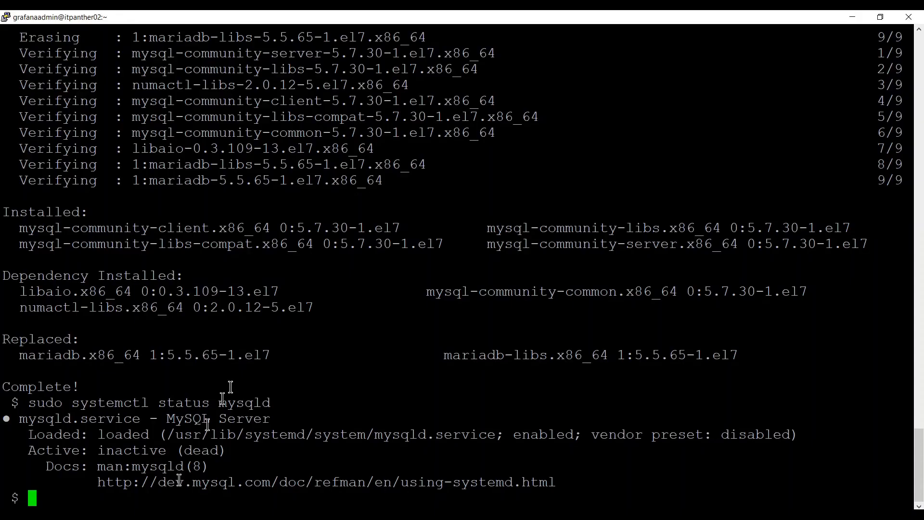
right_click(250, 366)
key(Return)
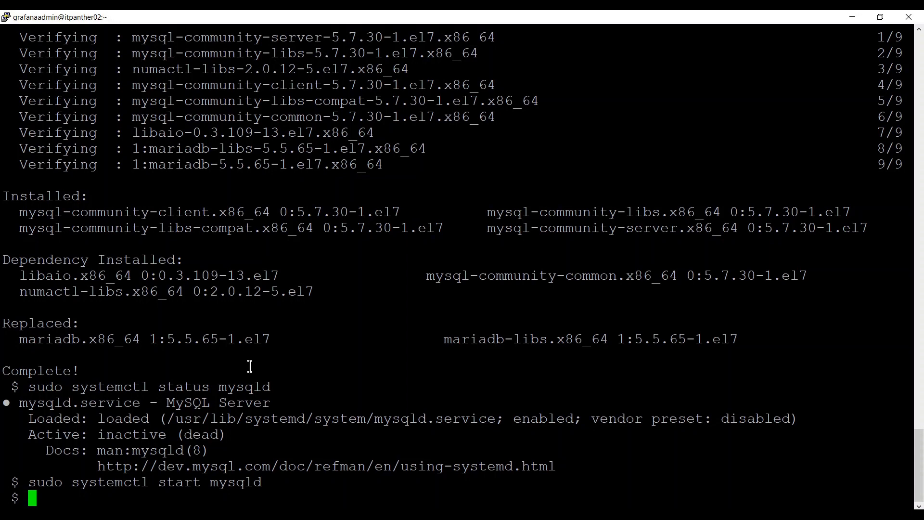
Rerun sudo systemctl status mysqld to confirm active (running), then select the article's temporary-password grep command.
key(Up)
key(Left)
key(Left)
key(Left)
key(Left)
key(Left)
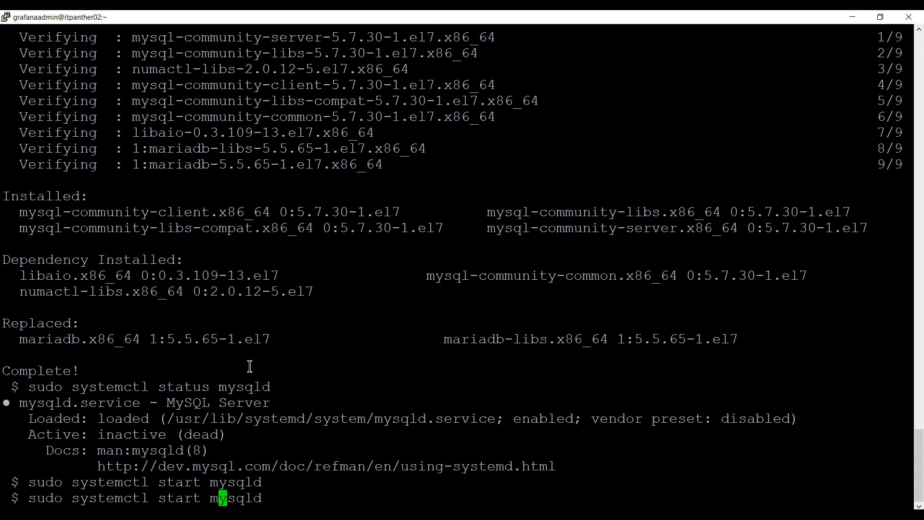
key(Left)
key(Left)
key(BackSpace)
key(BackSpace)
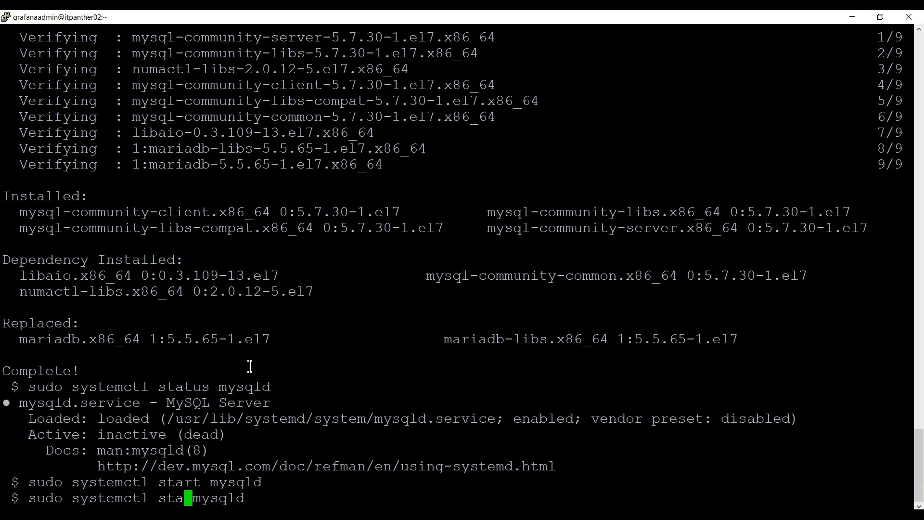
text(tatus)
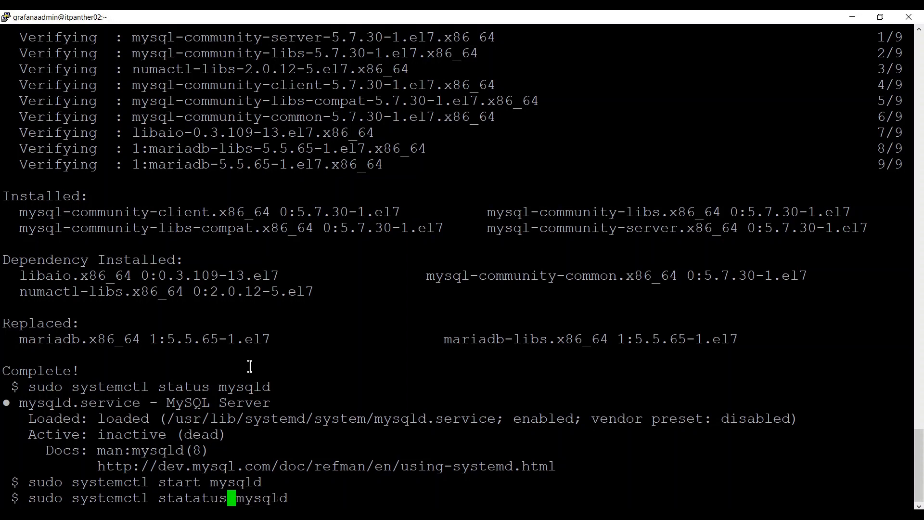
key(BackSpace)
key(BackSpace)
key(BackSpace)
key(BackSpace)
key(BackSpace)
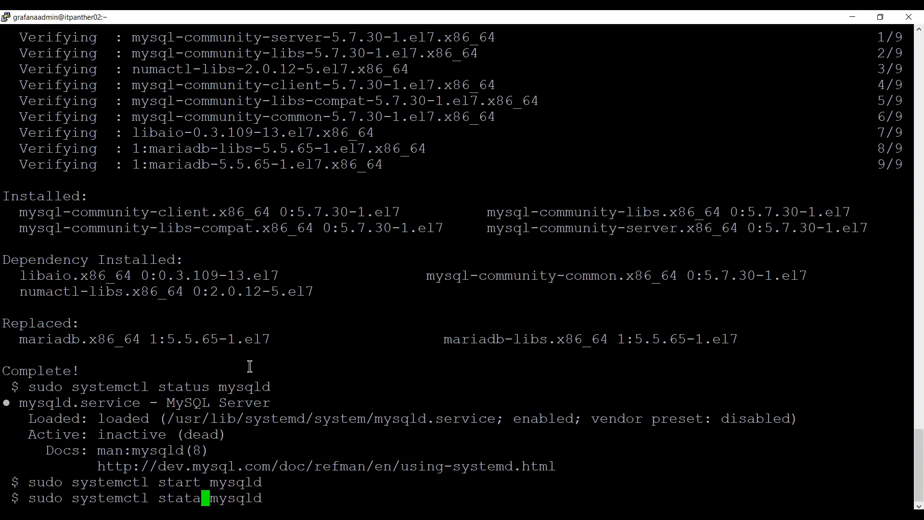
text(tus)
key(Return)
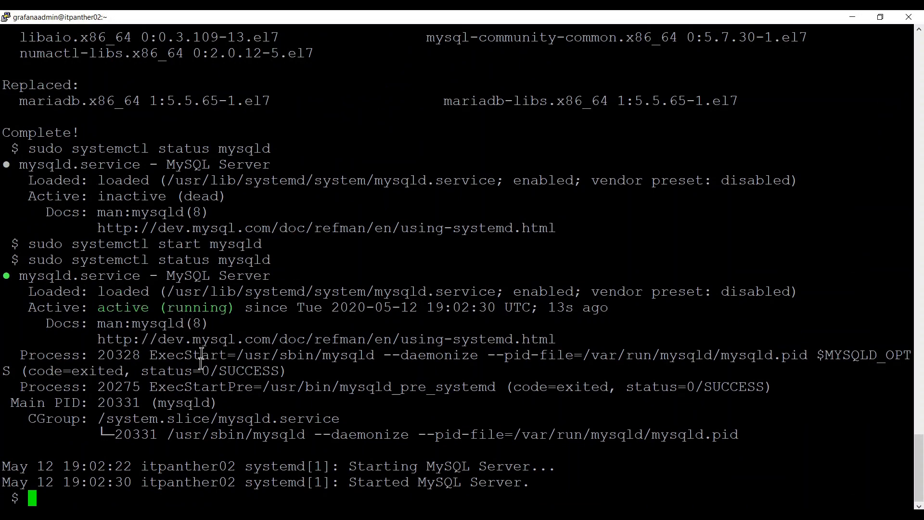
click(212, 515)
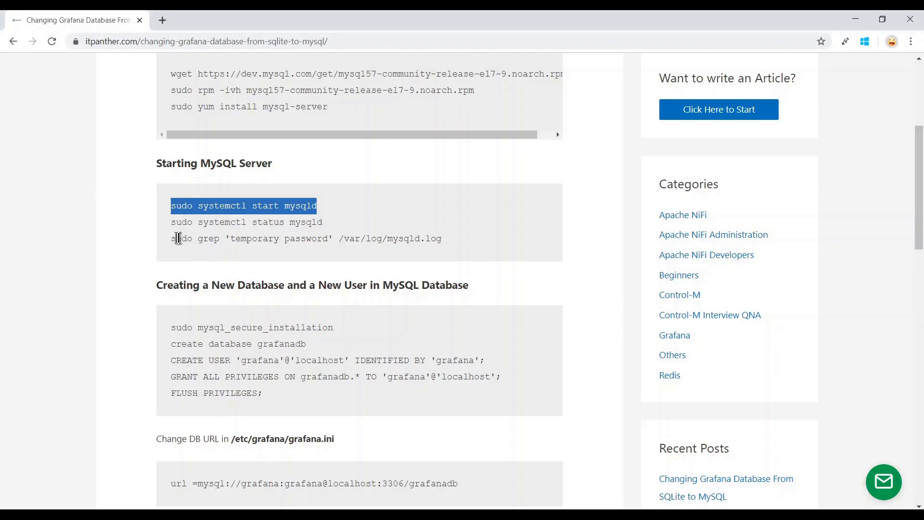
drag(174, 239, 443, 239)
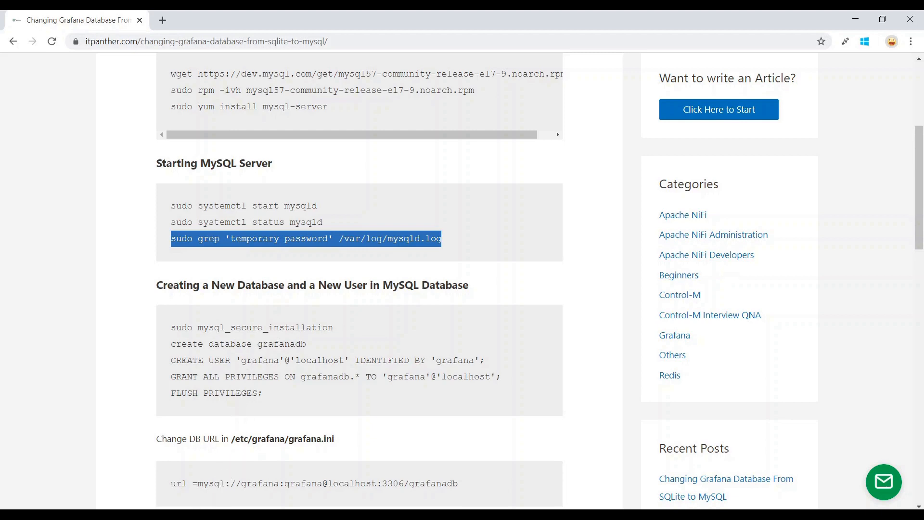
Run the grep 'temporary password' command on /var/log/mysqld.log and copy the temporary root password.
click(183, 467)
right_click(261, 329)
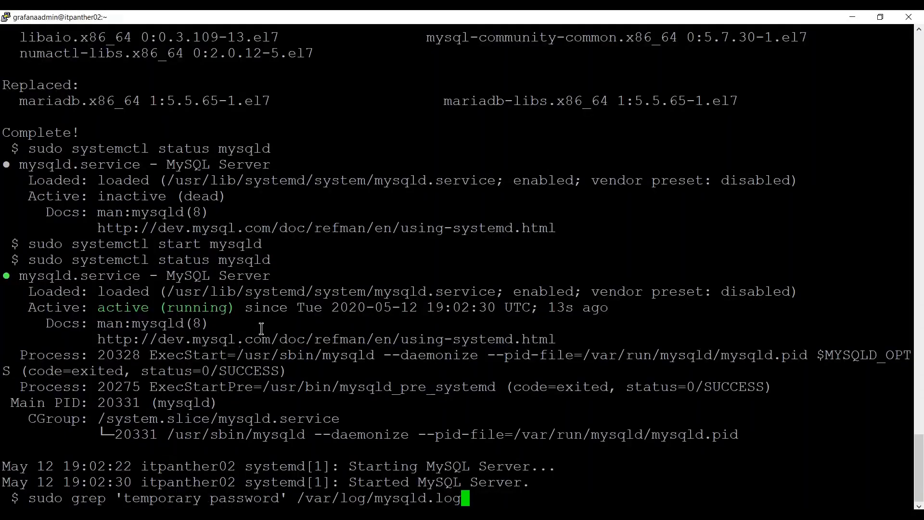
key(Return)
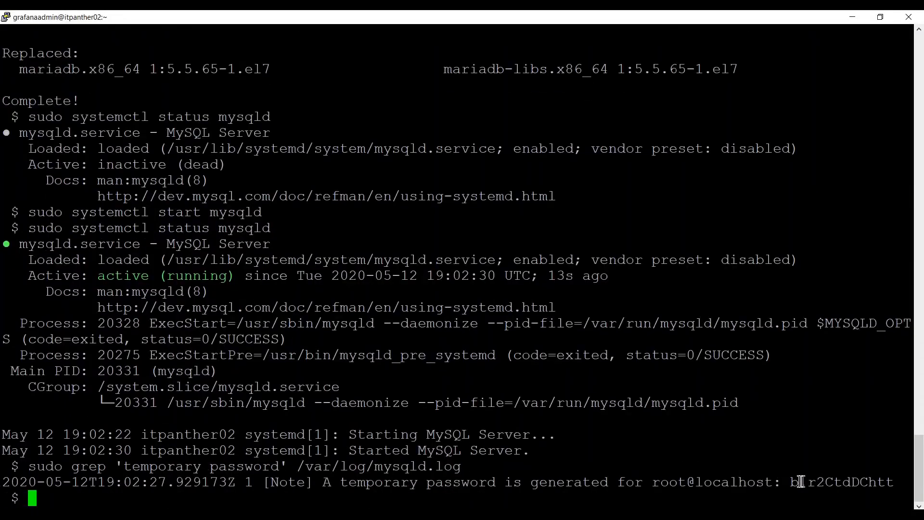
drag(793, 481, 894, 482)
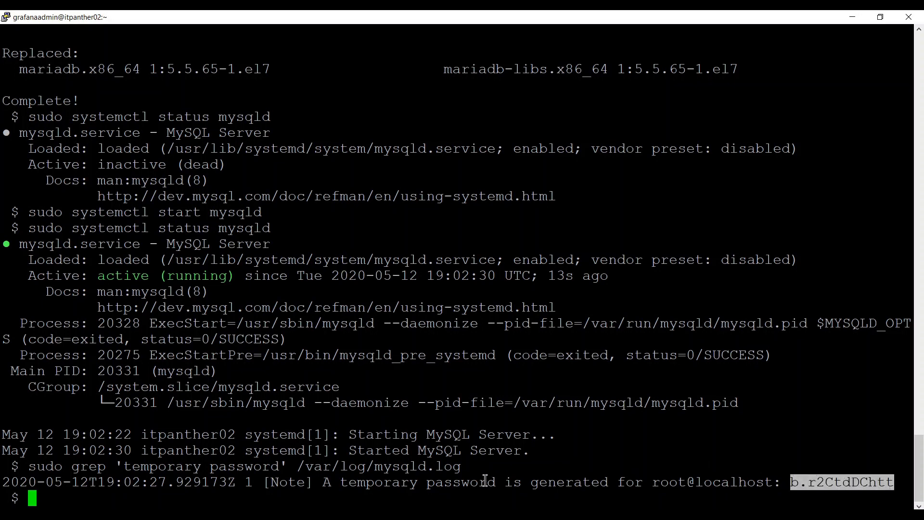
Copy sudo mysql_secure_installation from the article and bring the server terminal forward.
click(215, 516)
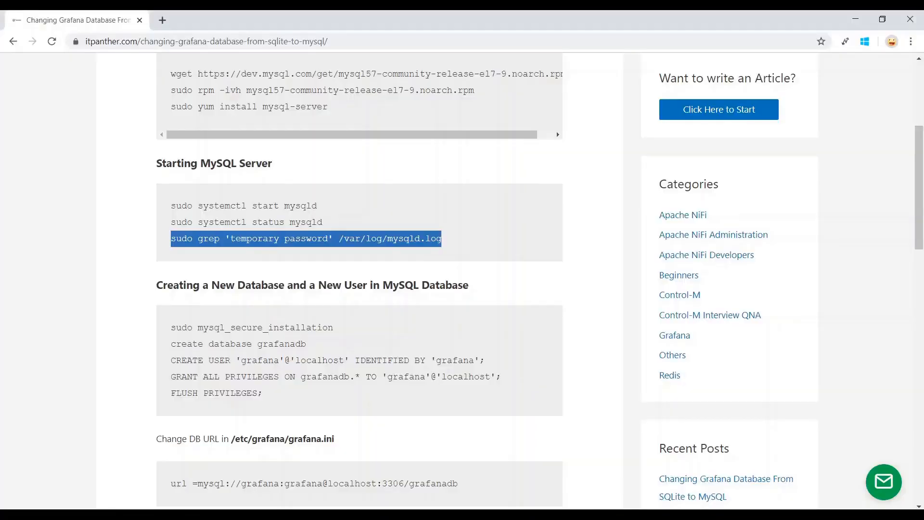
scroll(258, 329, down, 1)
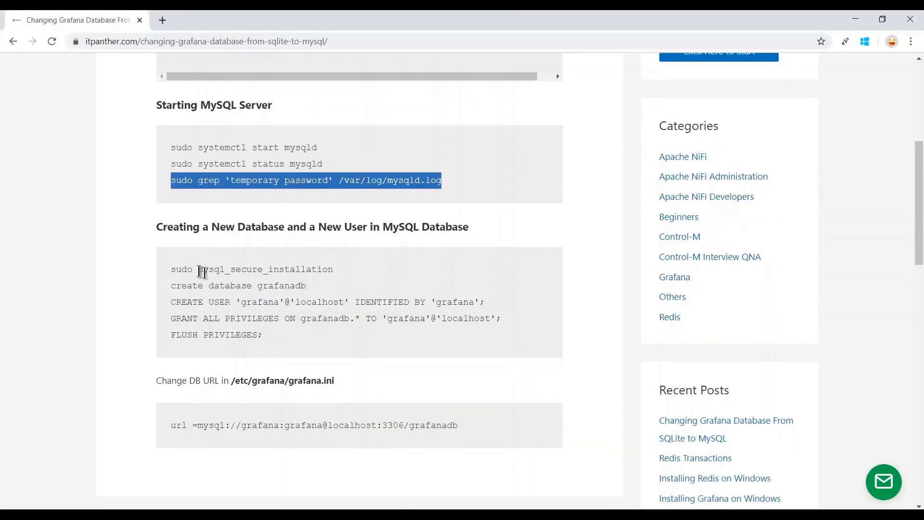
drag(172, 268, 317, 268)
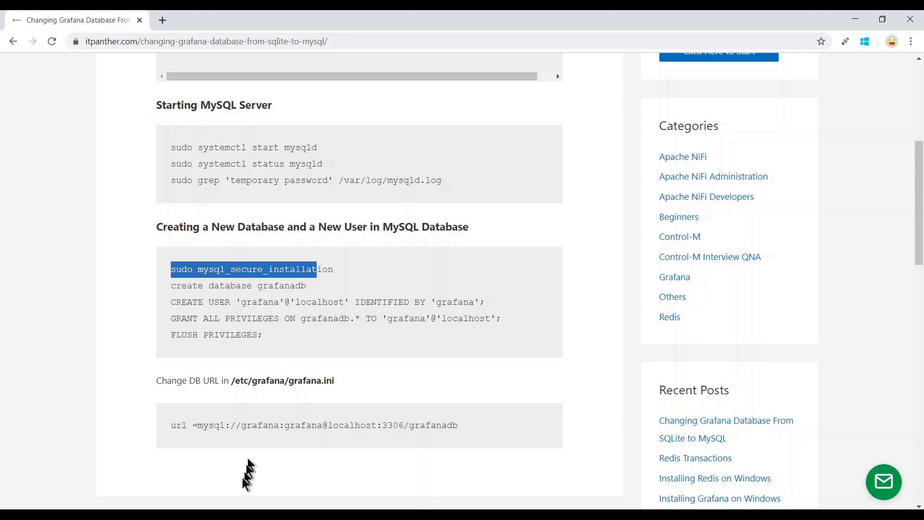
drag(334, 270, 174, 276)
right_click(198, 270)
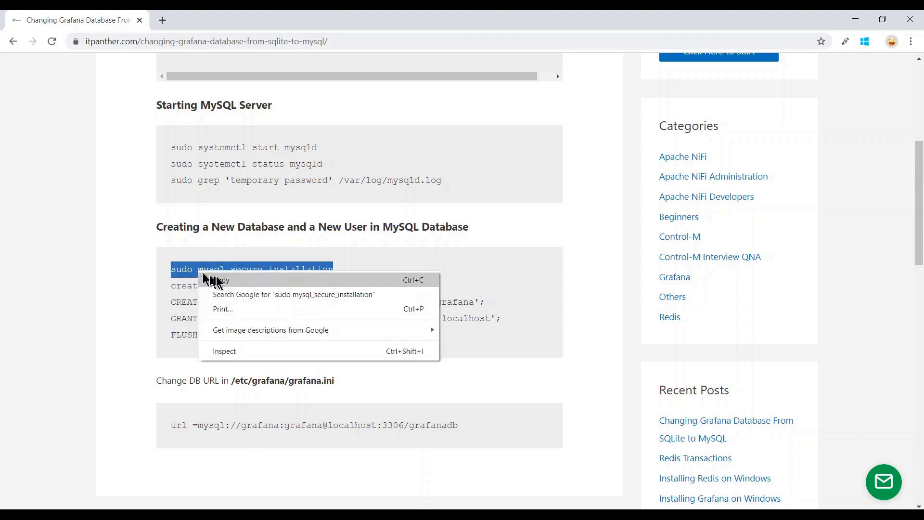
click(212, 279)
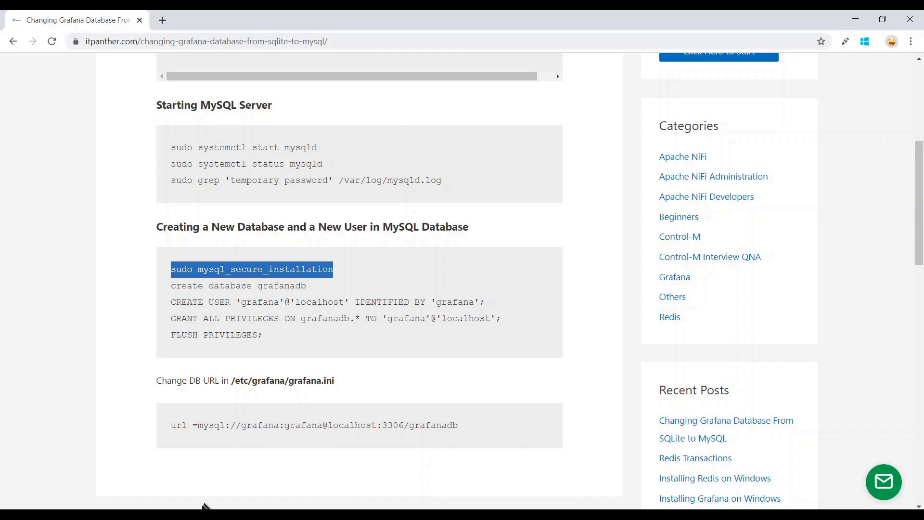
click(206, 508)
click(187, 495)
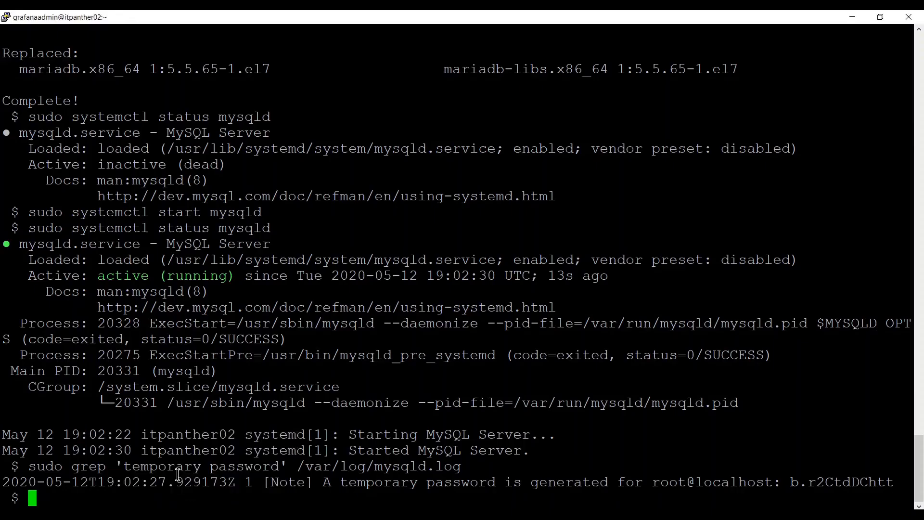
Paste and run sudo mysql_secure_installation, with the temporary root password copied.
right_click(277, 398)
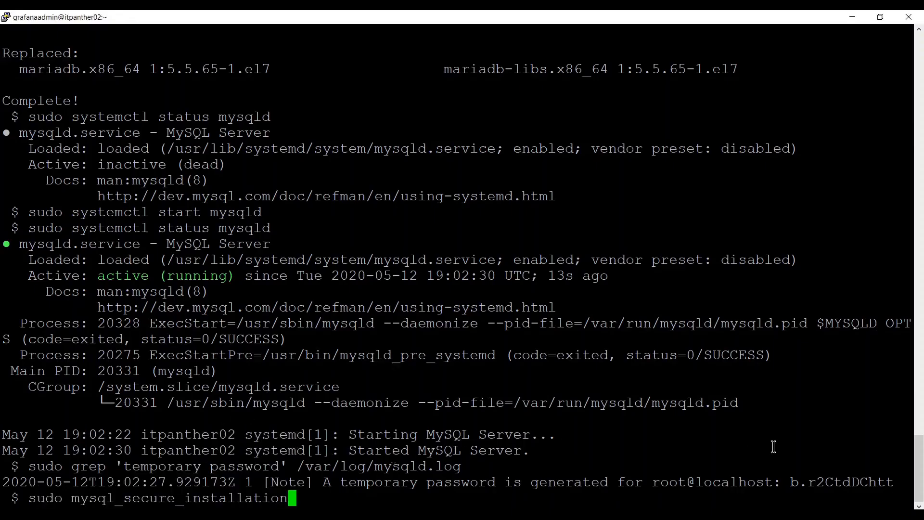
double_click(825, 484)
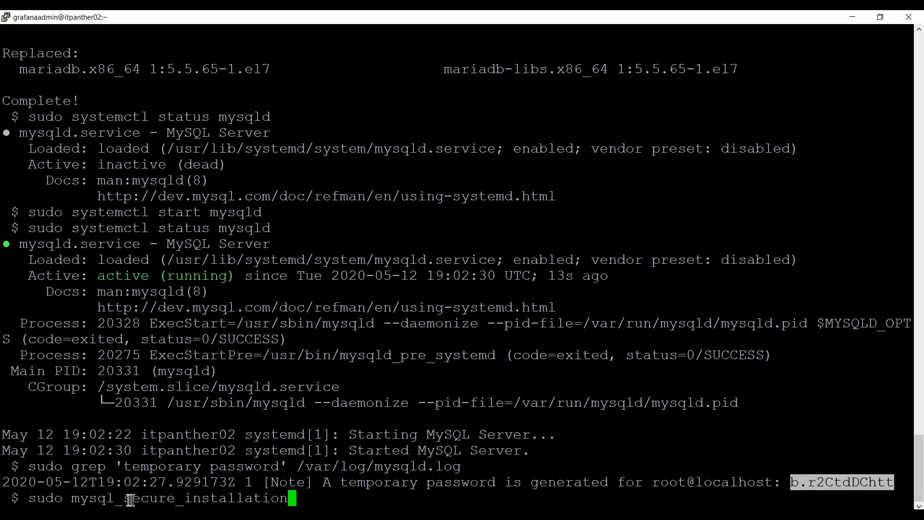
double_click(813, 484)
click(347, 499)
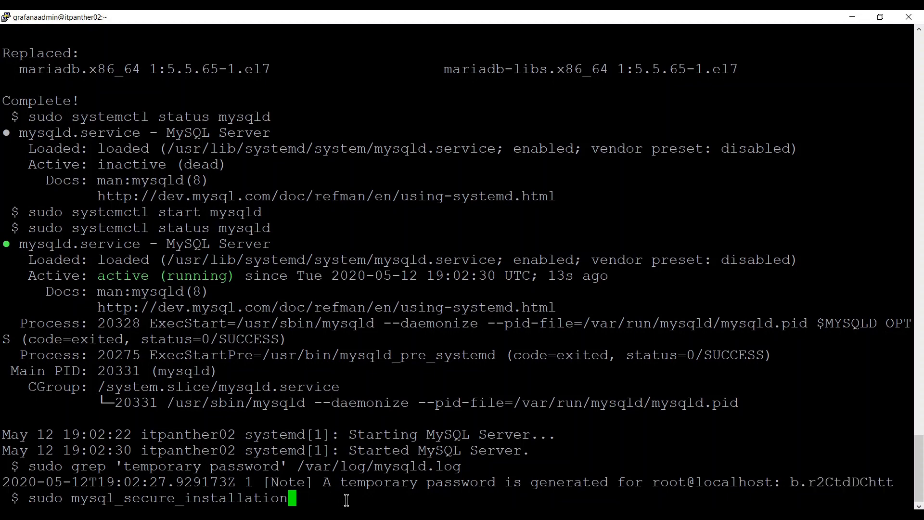
key(Return)
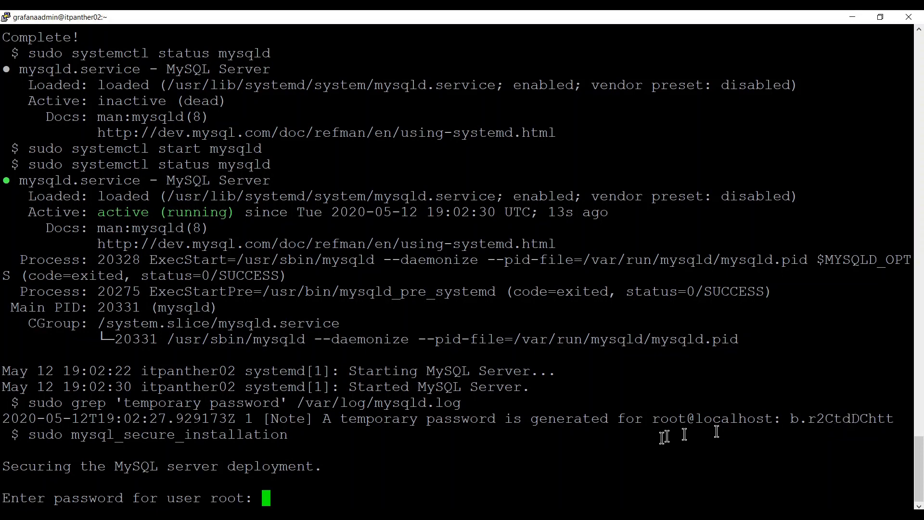
Enter the temporary password and set a new root password, retrying with a stronger one rated 100.
key(Return)
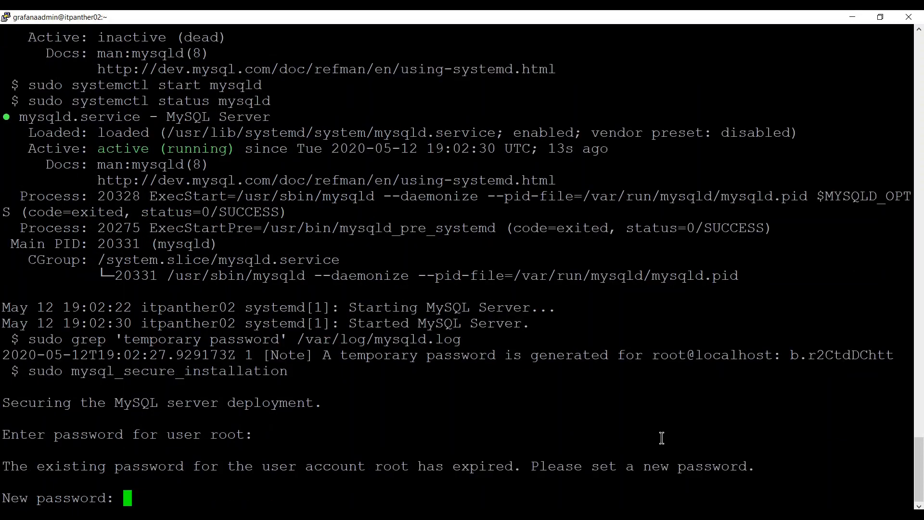
key(Return)
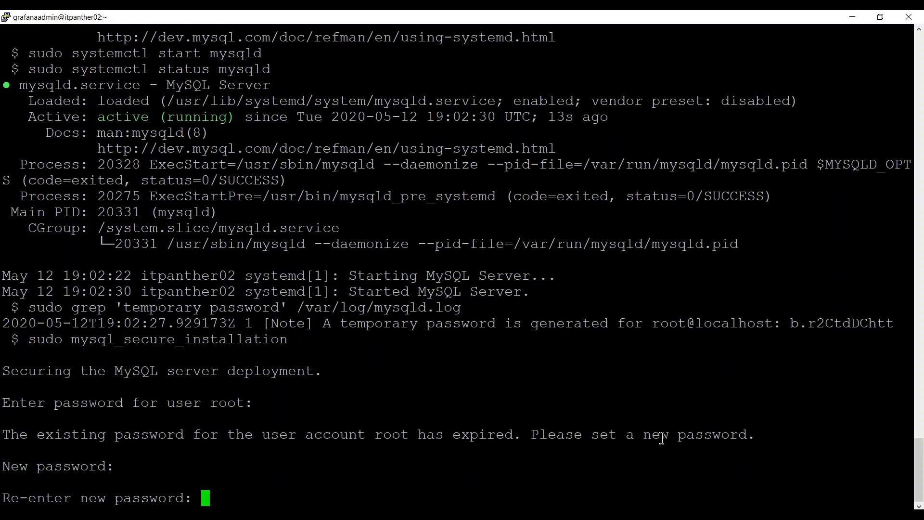
key(Return)
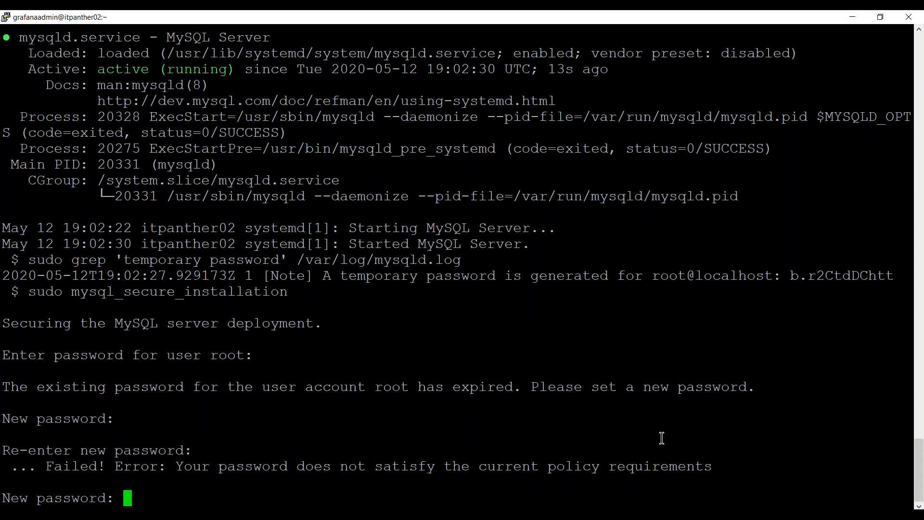
key(Return)
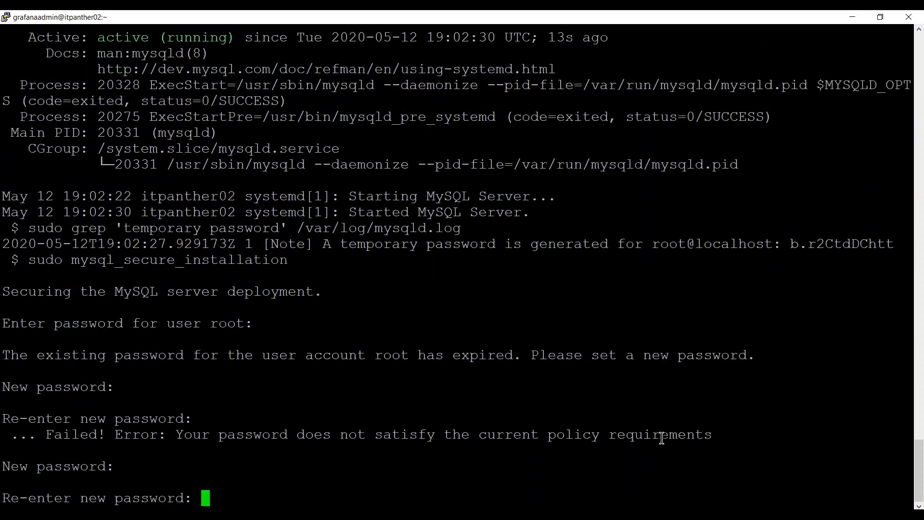
key(Return)
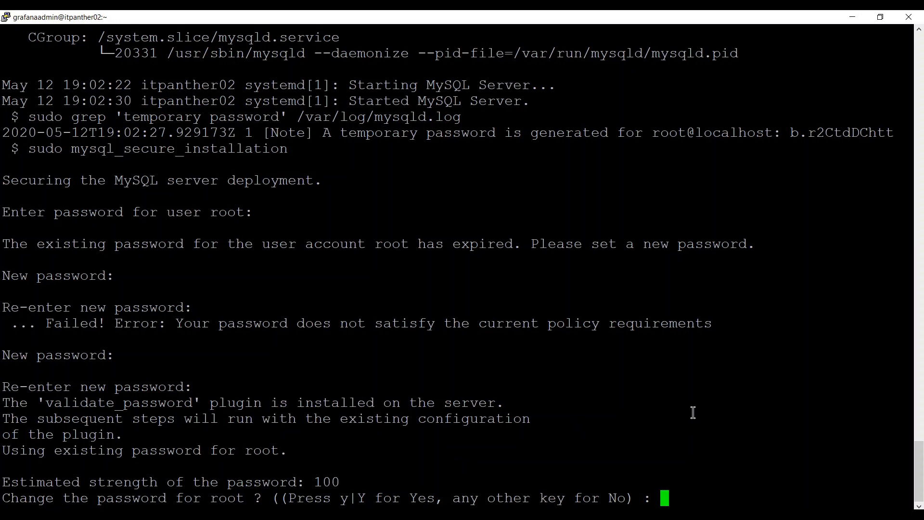
Answer No, Y, No, No, Y so only anonymous users are removed and privileges reloaded.
text(No)
key(Return)
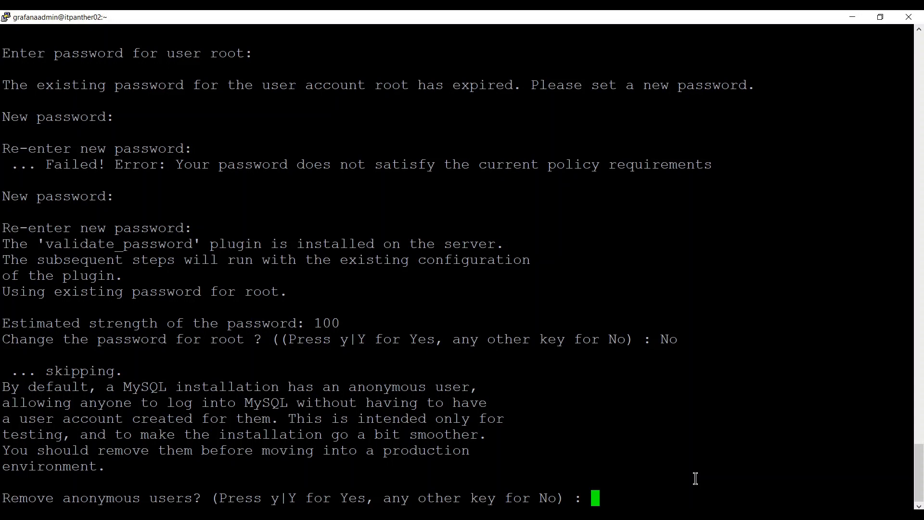
text(Y)
key(Return)
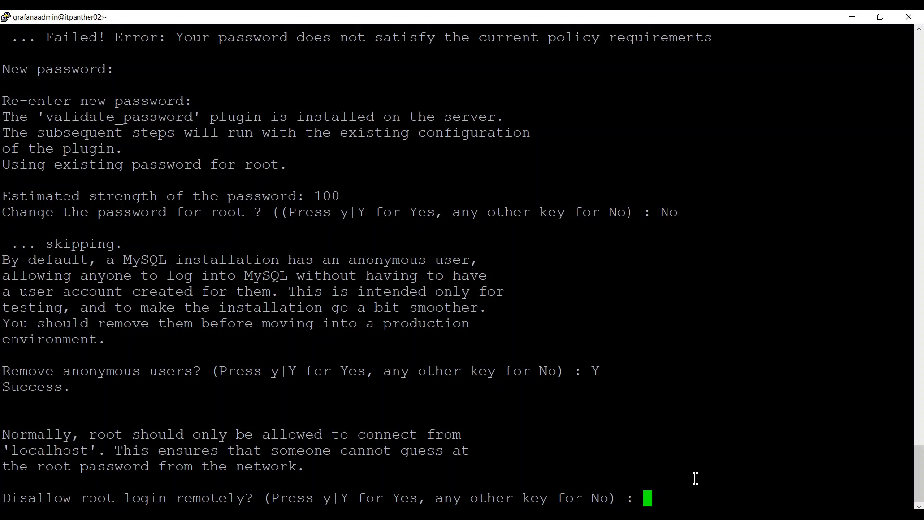
text(No)
key(Return)
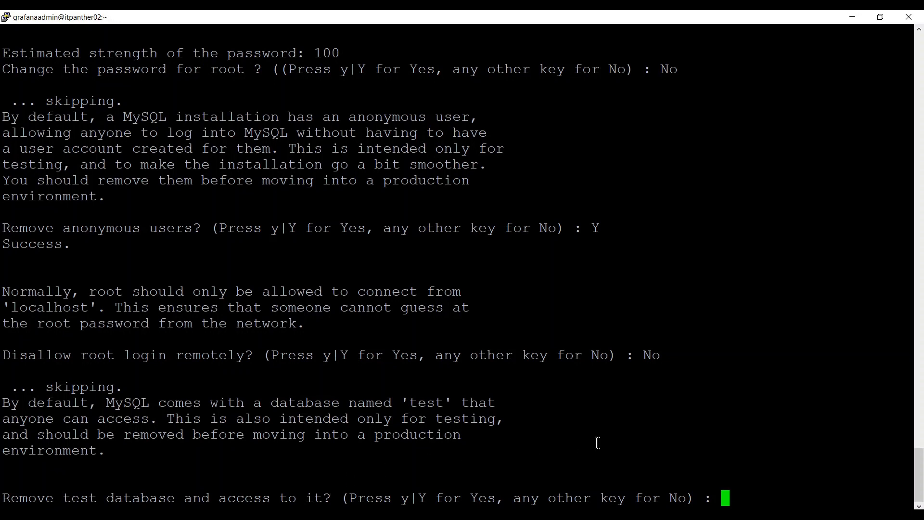
text(No)
key(Return)
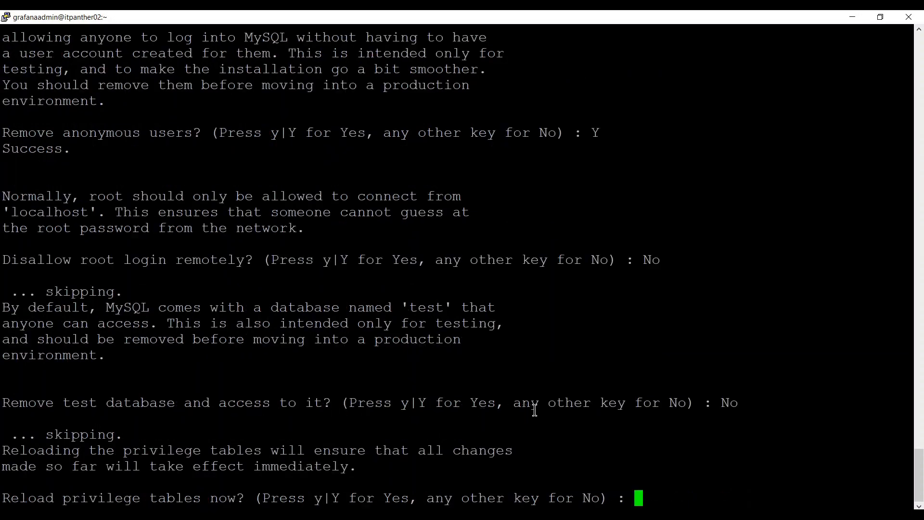
text(Y)
key(Return)
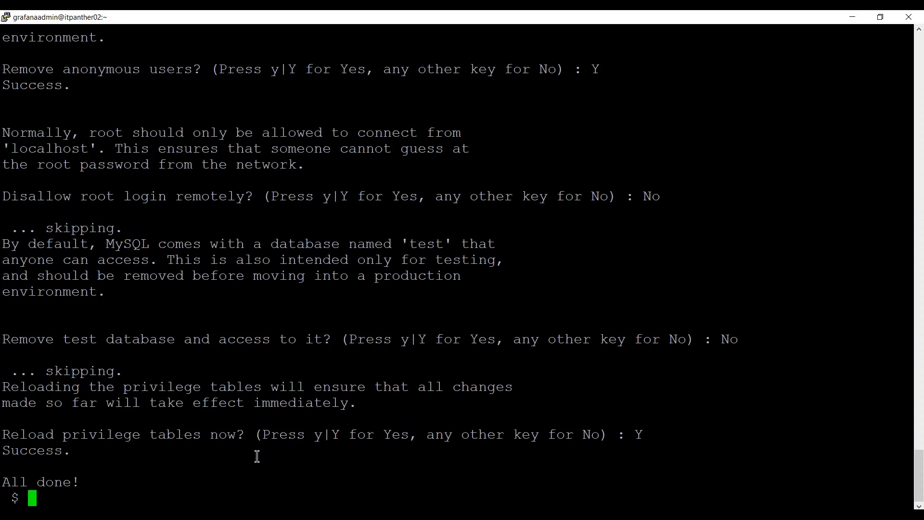
text(mysql -u )
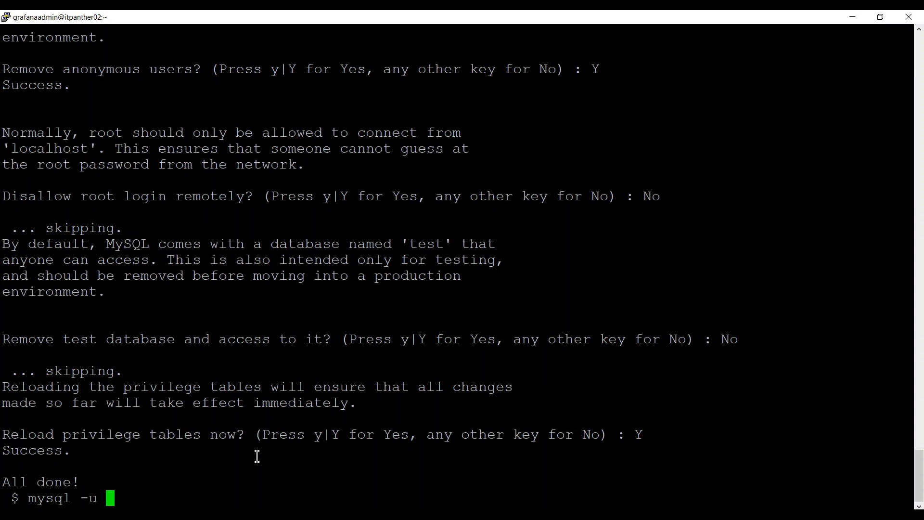
text(root -p)
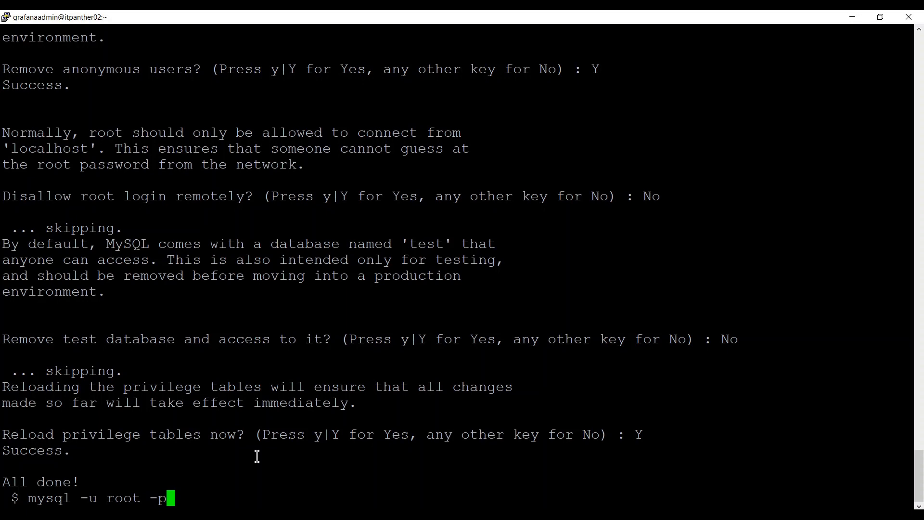
Log into MySQL as root with the new password and run show databases; to see the four defaults.
key(Return)
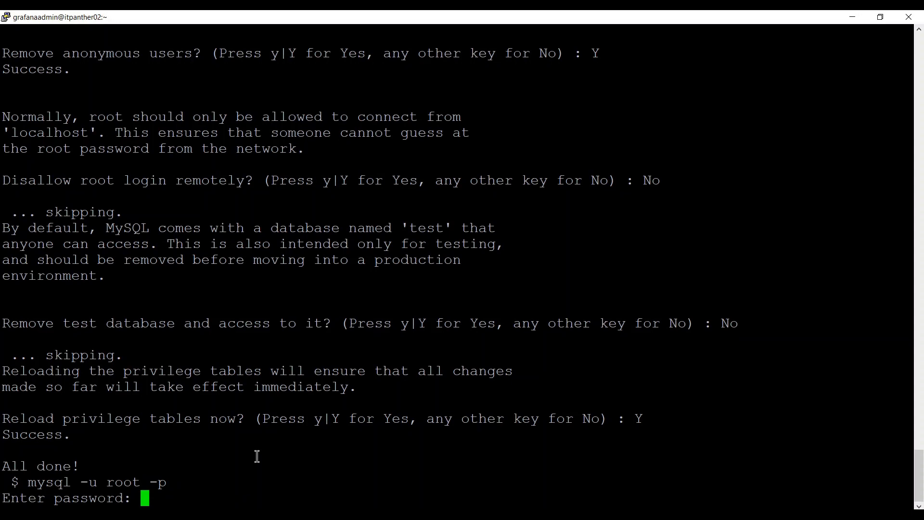
key(Return)
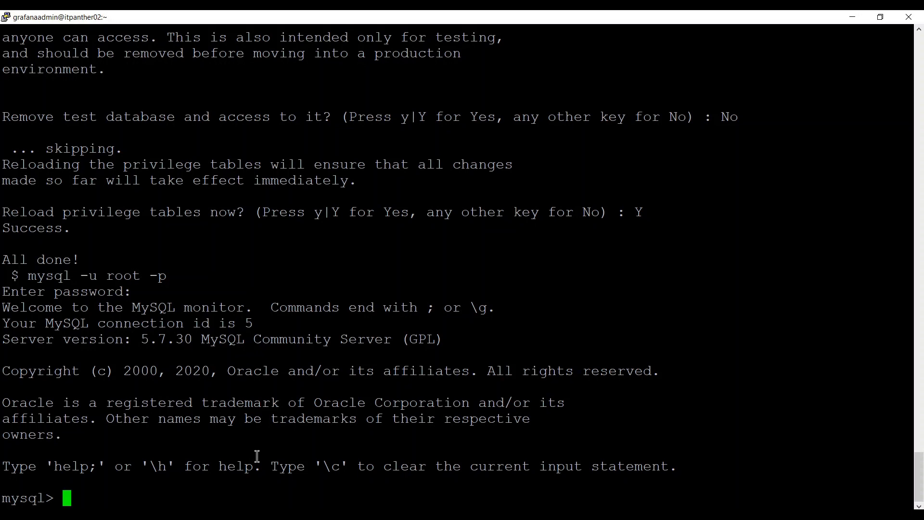
text(show )
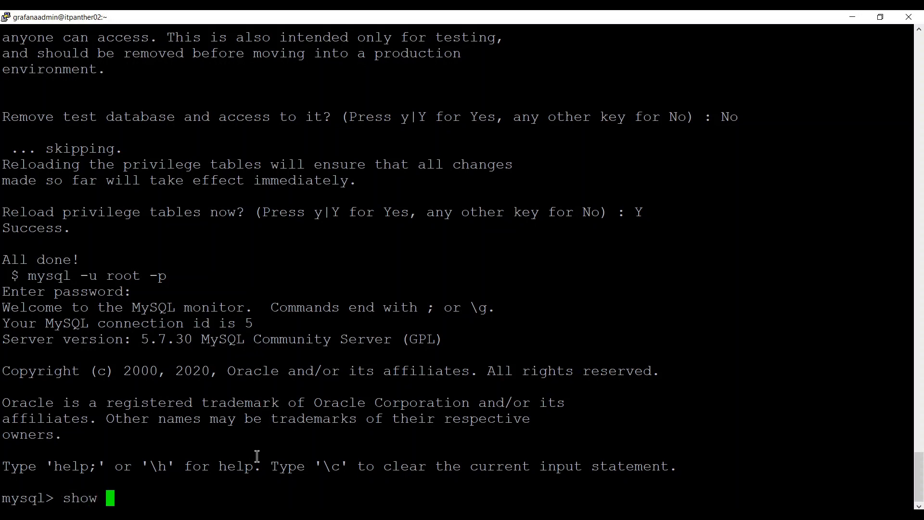
text(databases;)
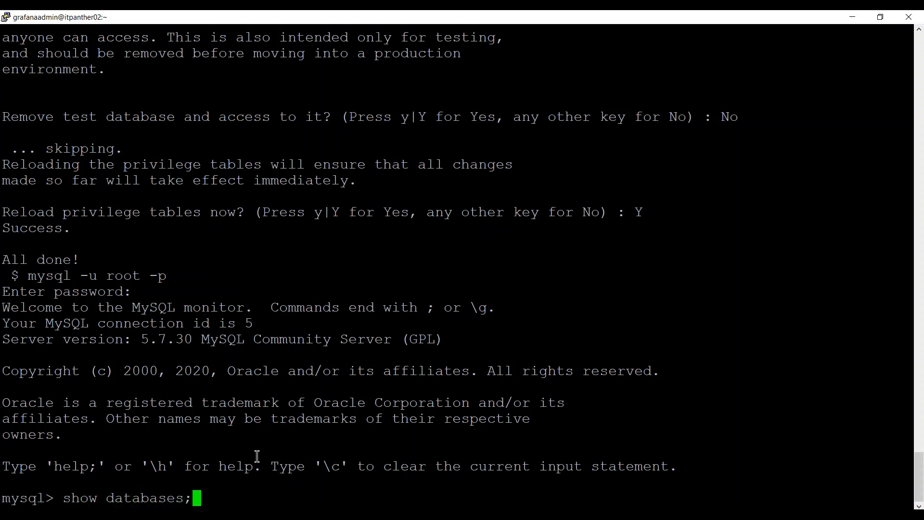
key(Return)
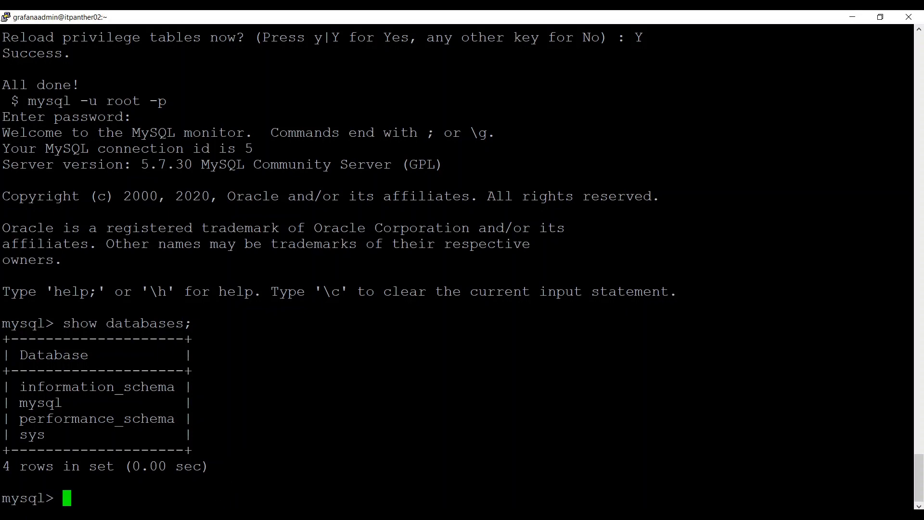
Zoom the guide and review its create database, CREATE USER and GRANT statements for grafana@localhost.
click(216, 514)
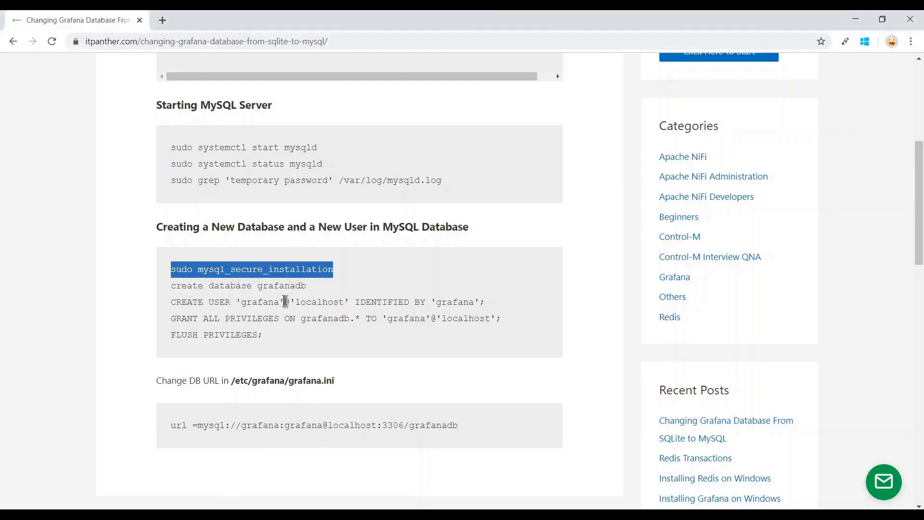
key(ctrl+plus)
key(ctrl+plus)
key(ctrl+plus)
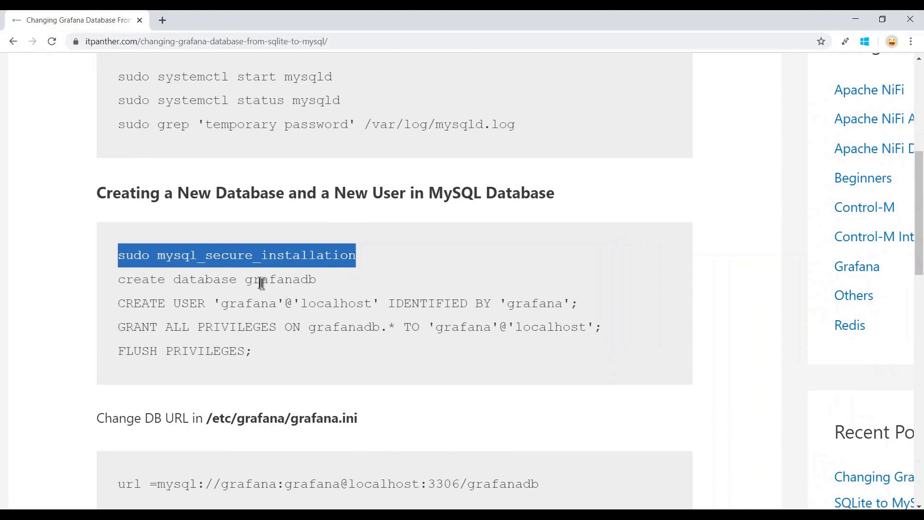
drag(246, 278, 319, 282)
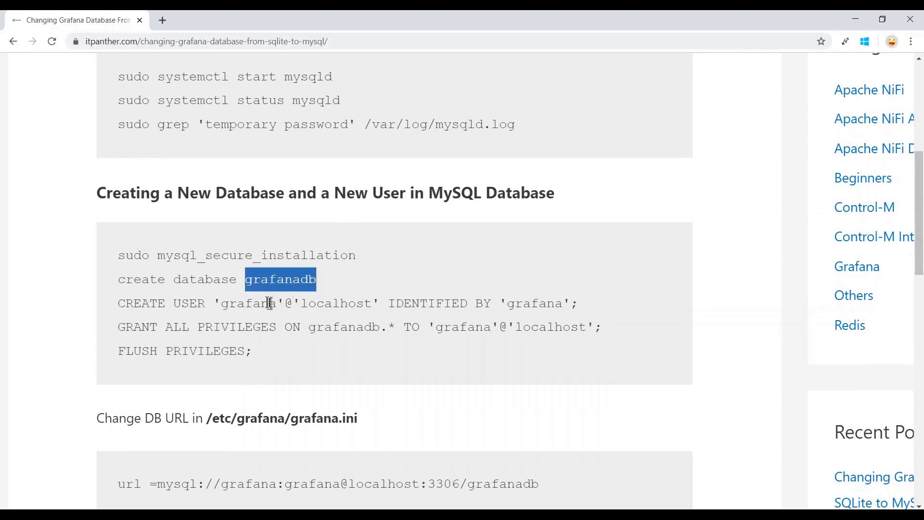
click(226, 306)
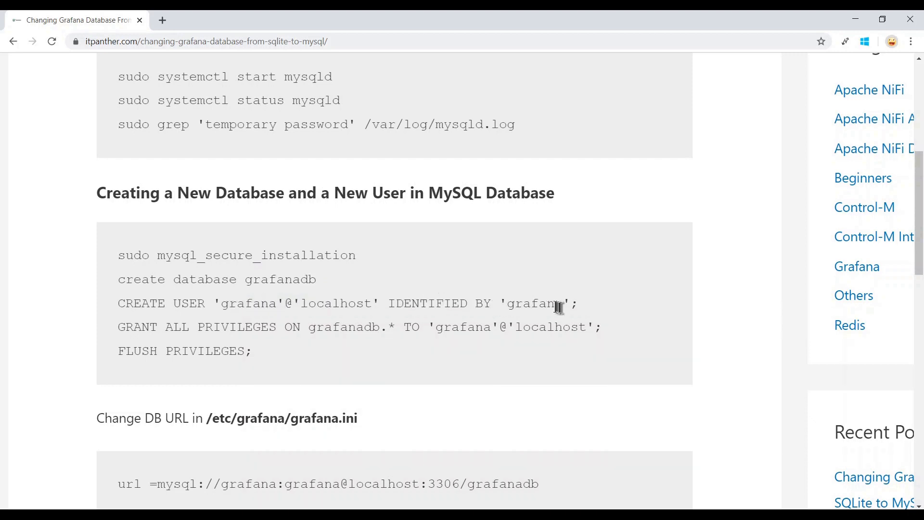
drag(547, 303, 501, 304)
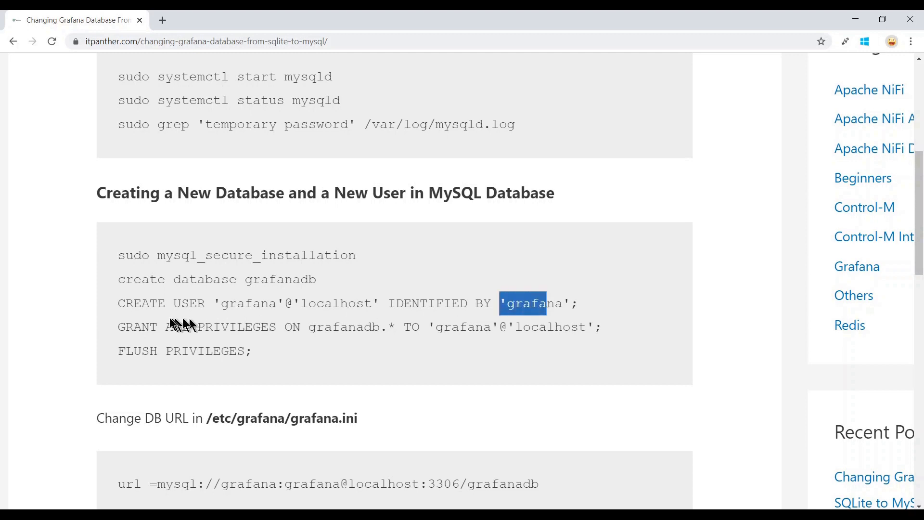
drag(118, 304, 590, 313)
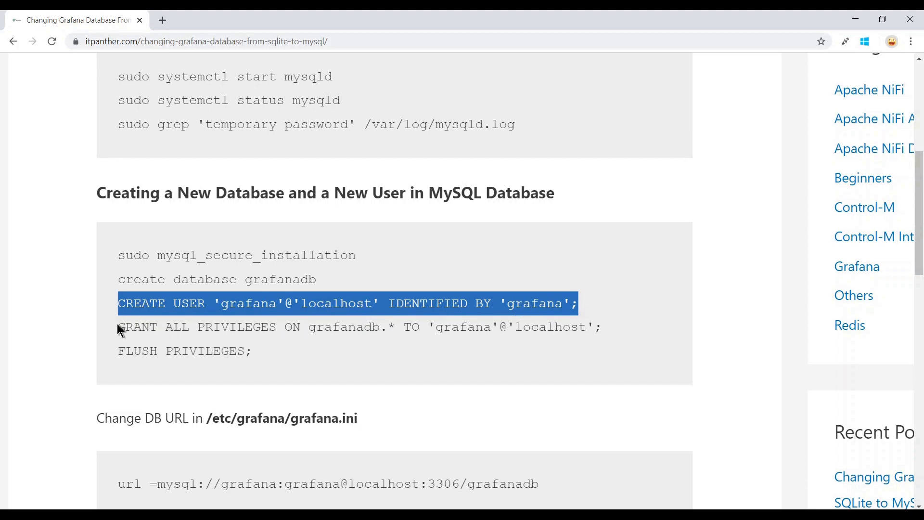
drag(118, 327, 315, 330)
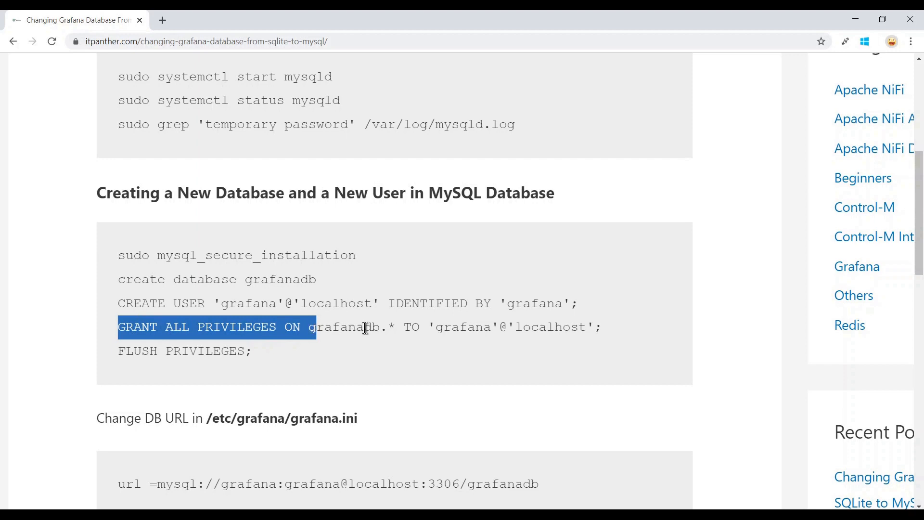
drag(261, 280, 321, 284)
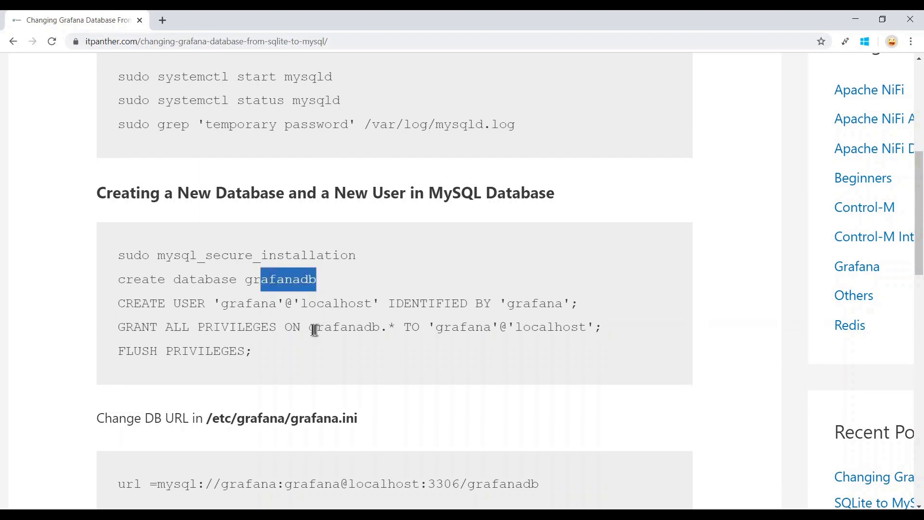
drag(141, 329, 385, 329)
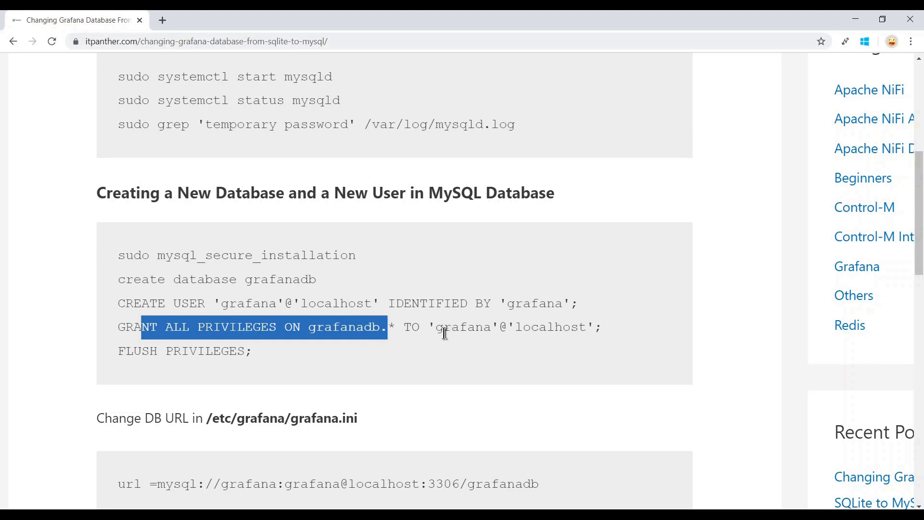
drag(441, 330, 587, 326)
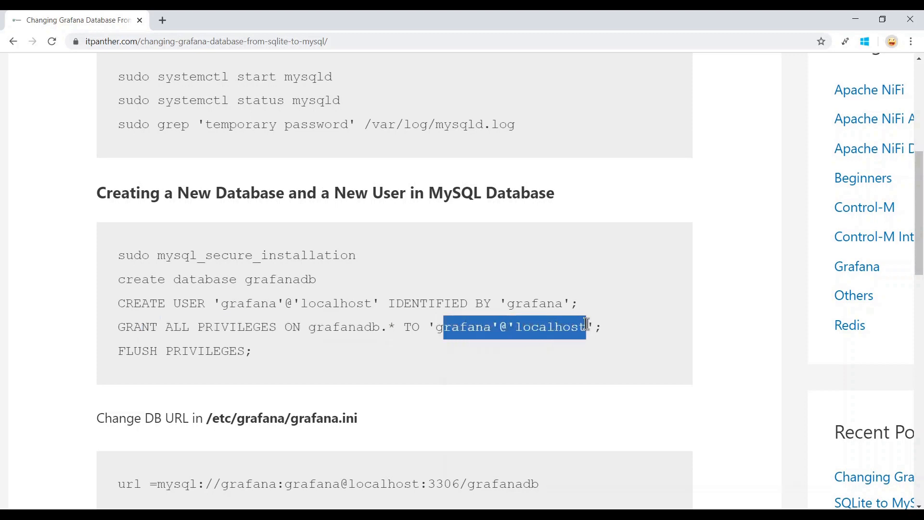
click(461, 323)
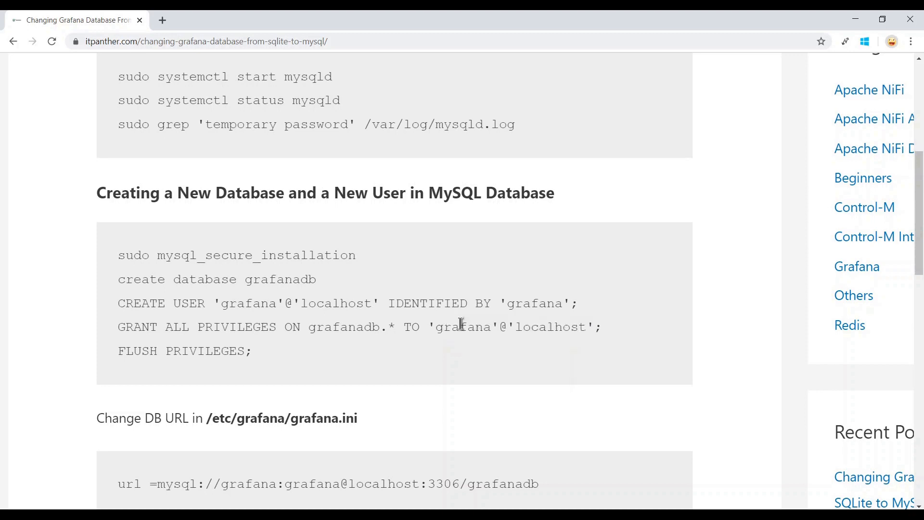
double_click(541, 329)
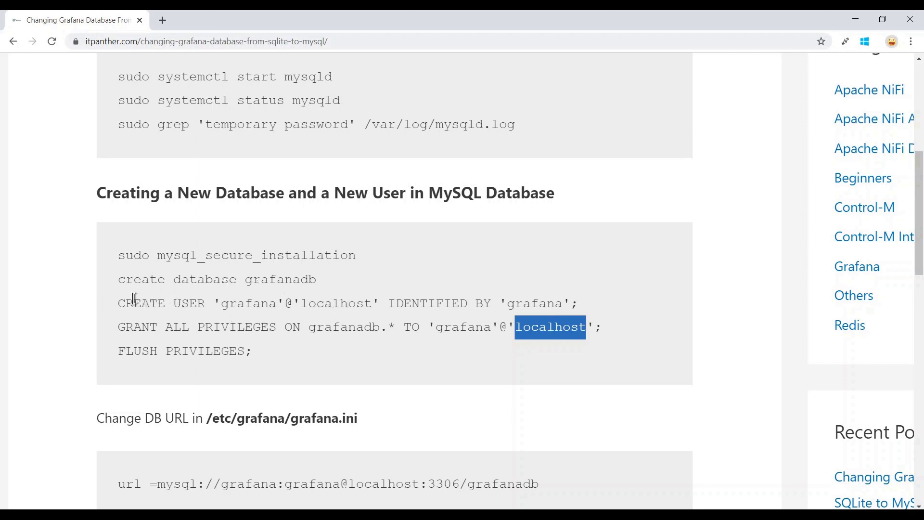
click(119, 303)
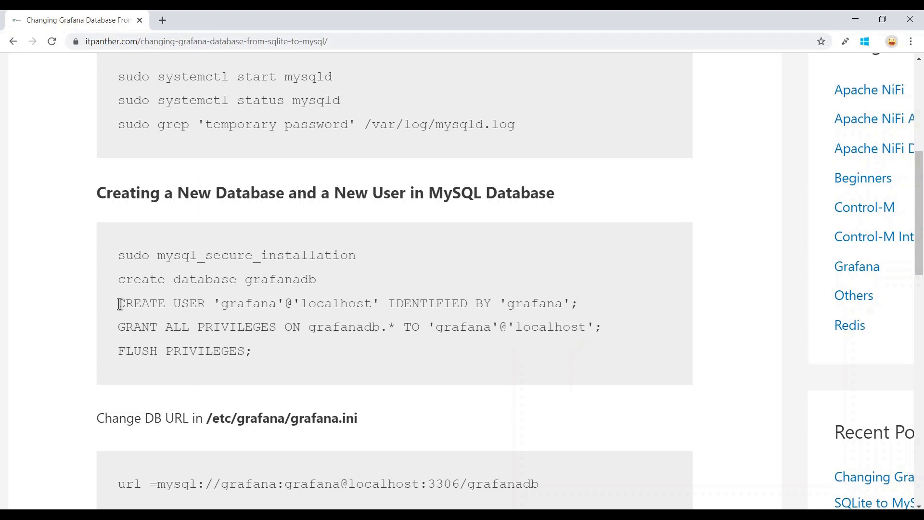
Copy the create database grafanadb line from the guide.
drag(118, 278, 332, 282)
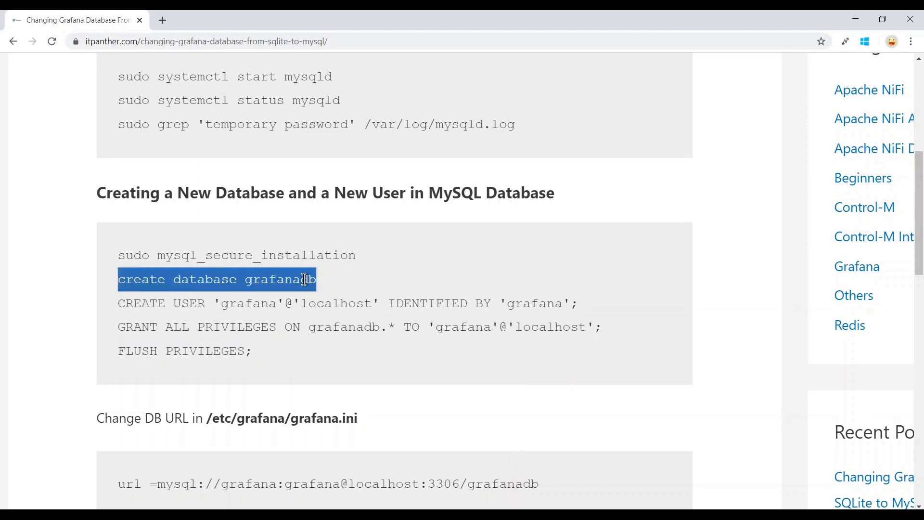
right_click(309, 280)
click(333, 291)
Run create database grafanadb; at the mysql prompt and confirm it with show databases;.
mouse_move(190, 514)
click(145, 463)
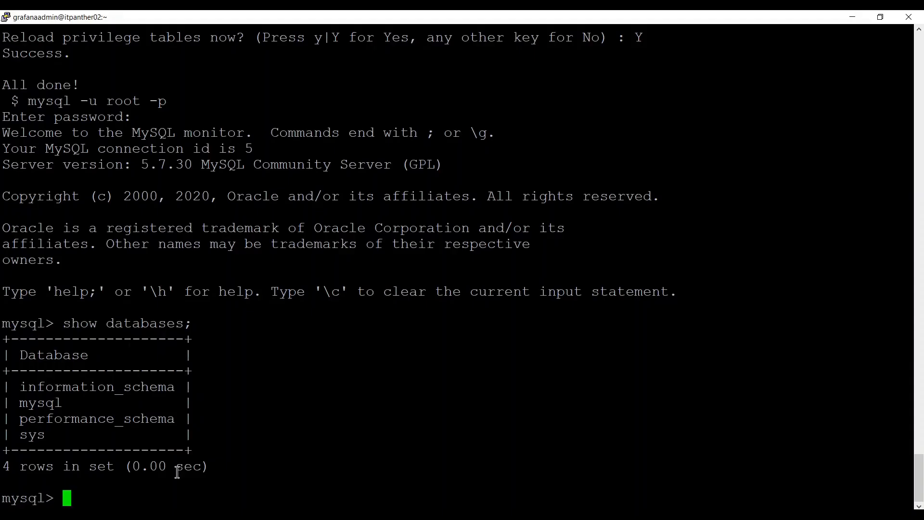
right_click(270, 355)
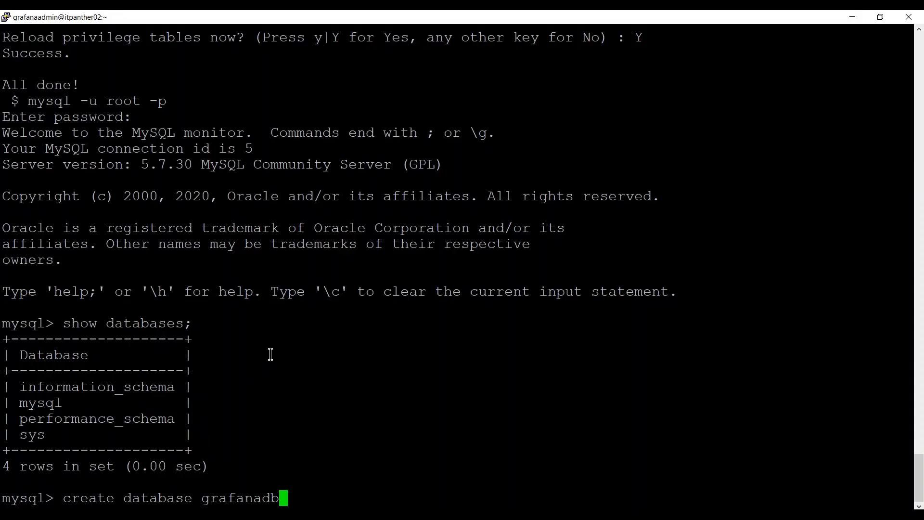
text(;)
key(Return)
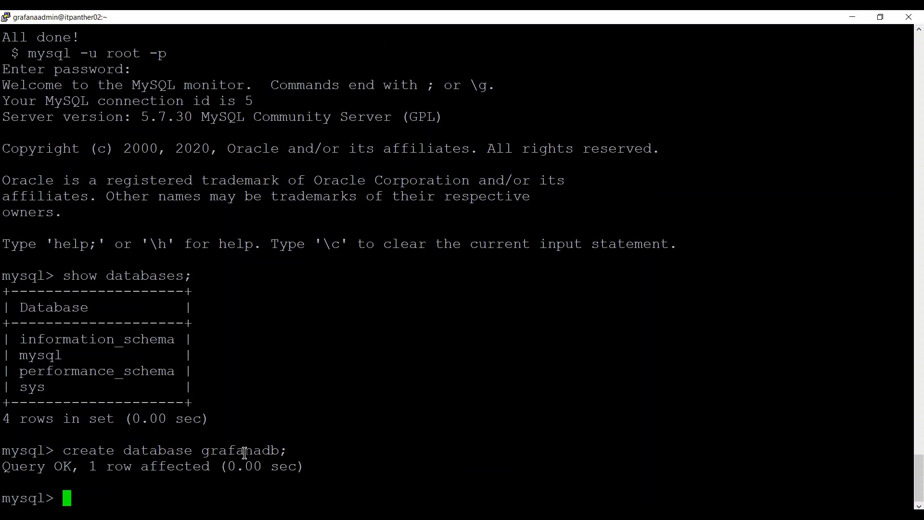
text(show d)
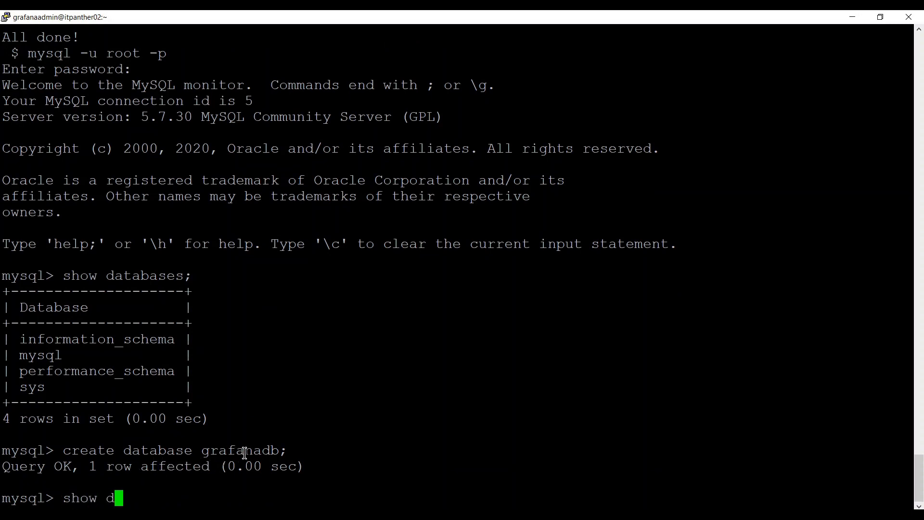
text(atabases;)
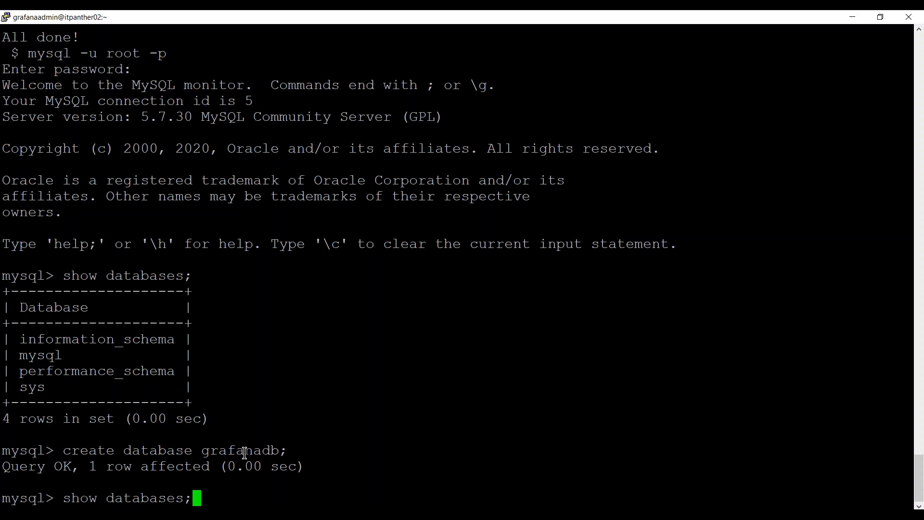
key(Return)
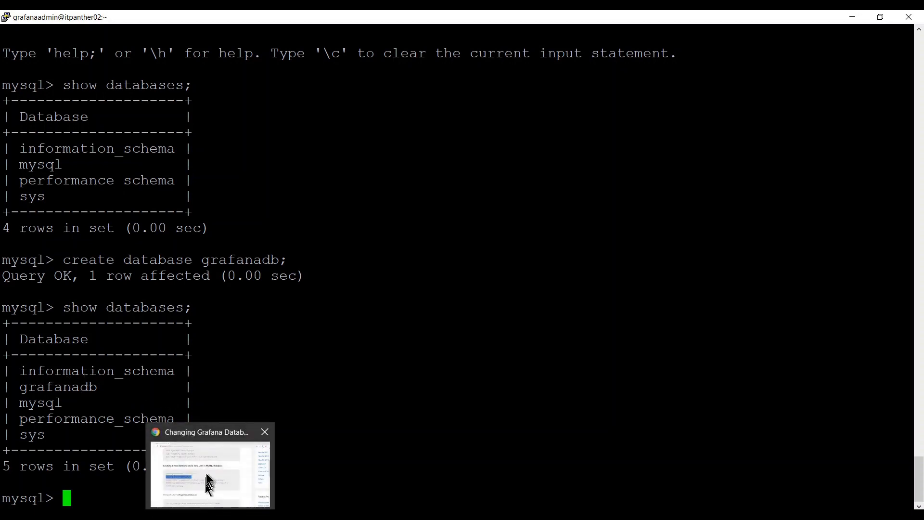
Copy the tutorial's CREATE USER statement for grafana@localhost and run it in MySQL.
click(241, 469)
scroll(324, 386, down, 1)
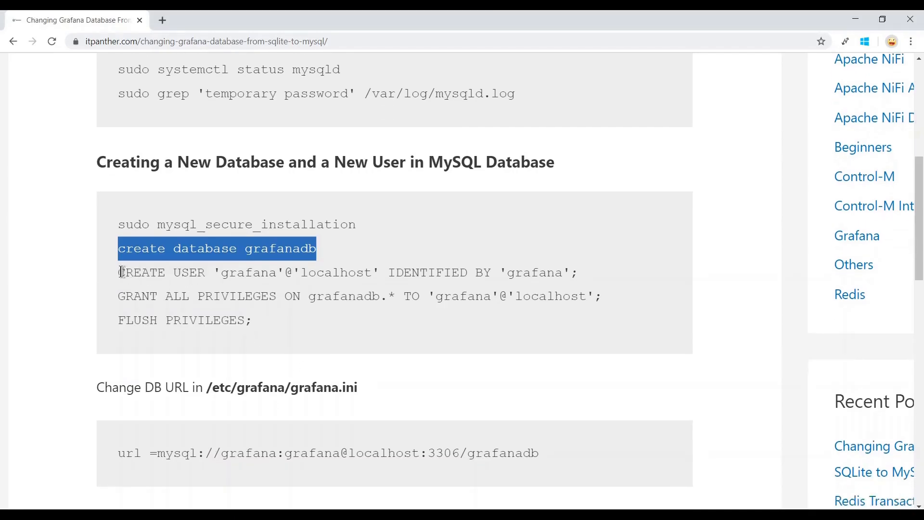
drag(120, 273, 587, 272)
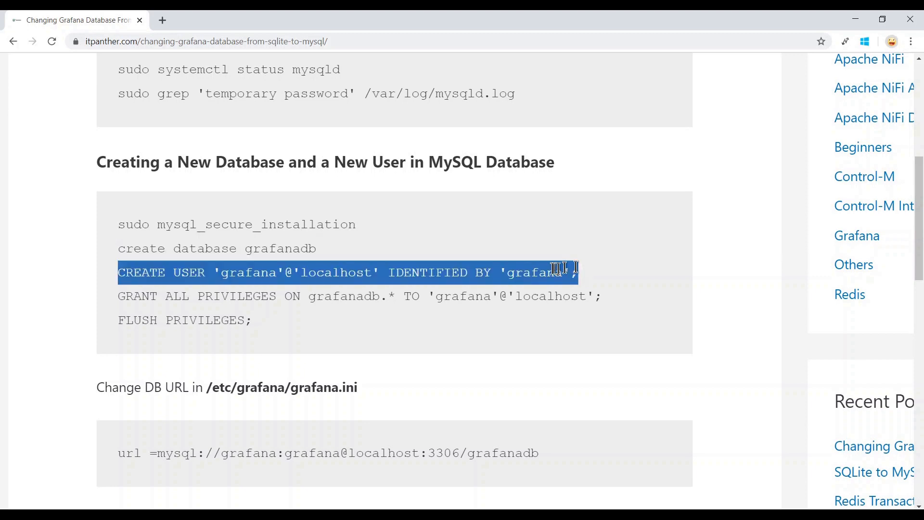
right_click(553, 269)
click(577, 275)
mouse_move(188, 506)
click(172, 469)
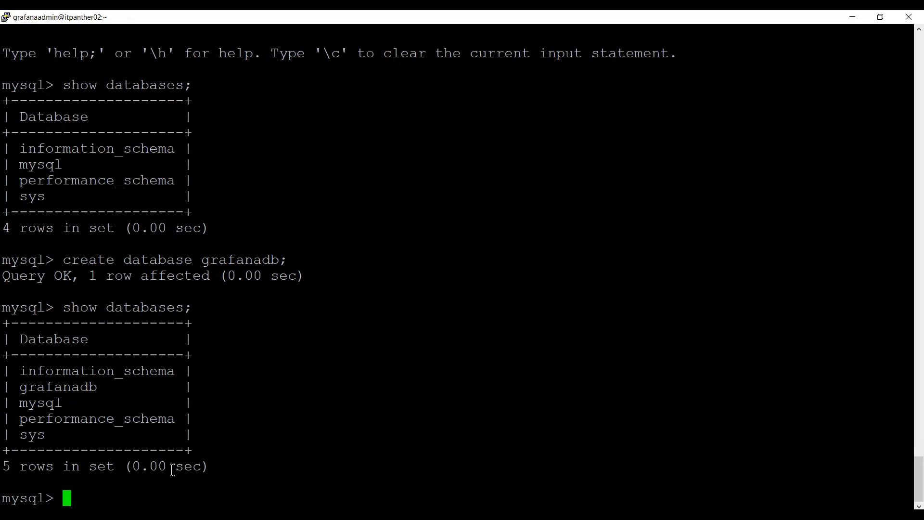
right_click(249, 375)
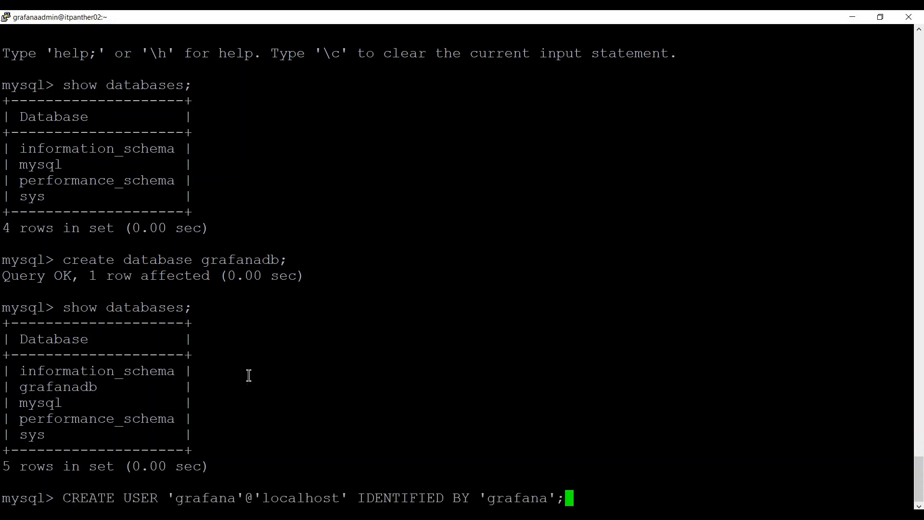
key(Return)
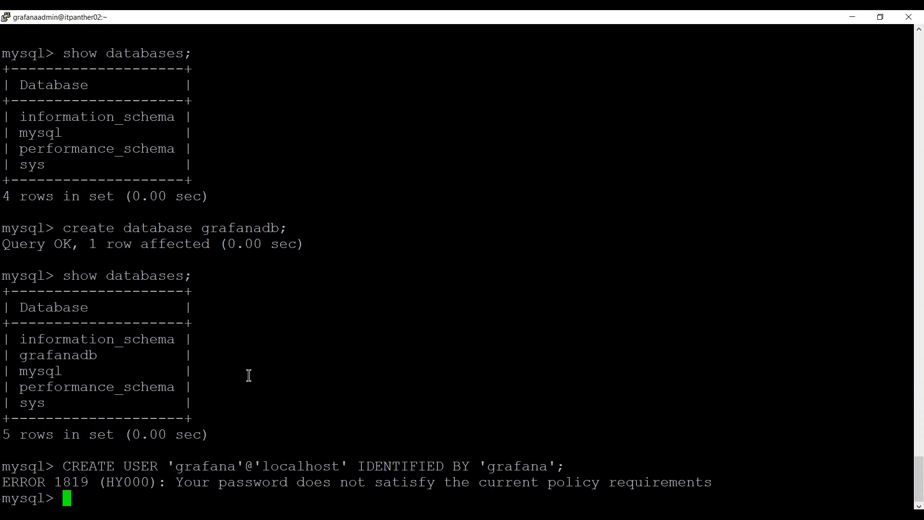
Rerun CREATE USER with a strengthened password after ERROR 1819 to satisfy the password policy.
key(Up)
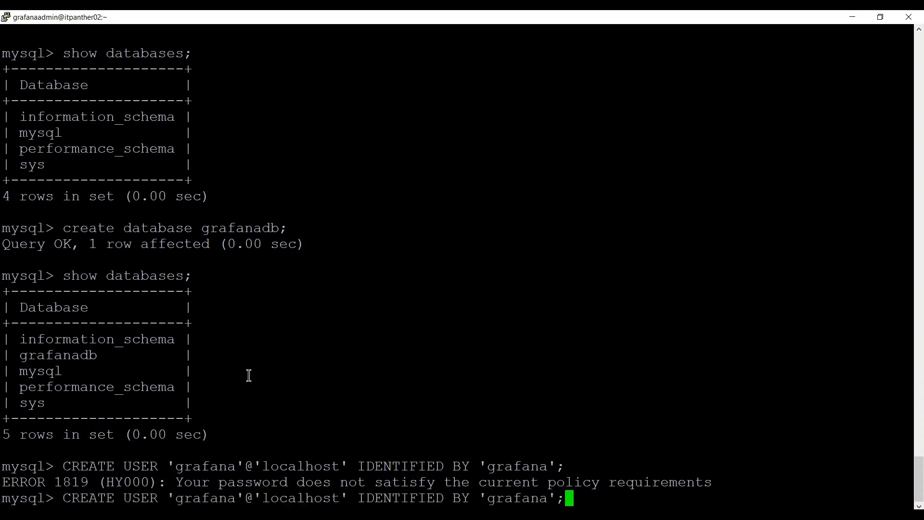
key(Left)
key(Left)
key(Left)
key(Left)
key(Left)
key(Left)
key(Left)
key(Left)
key(BackSpace)
key(Right)
key(Right)
key(Right)
key(Right)
key(Right)
key(Right)
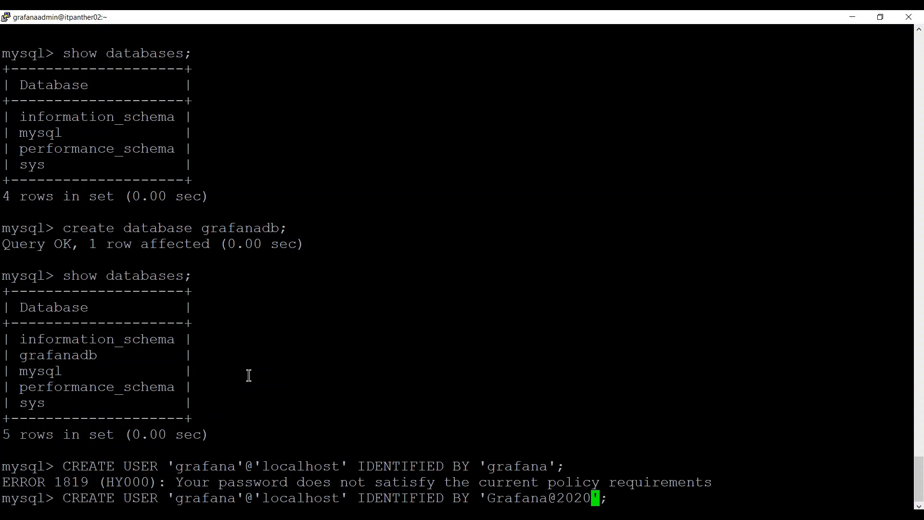
key(Return)
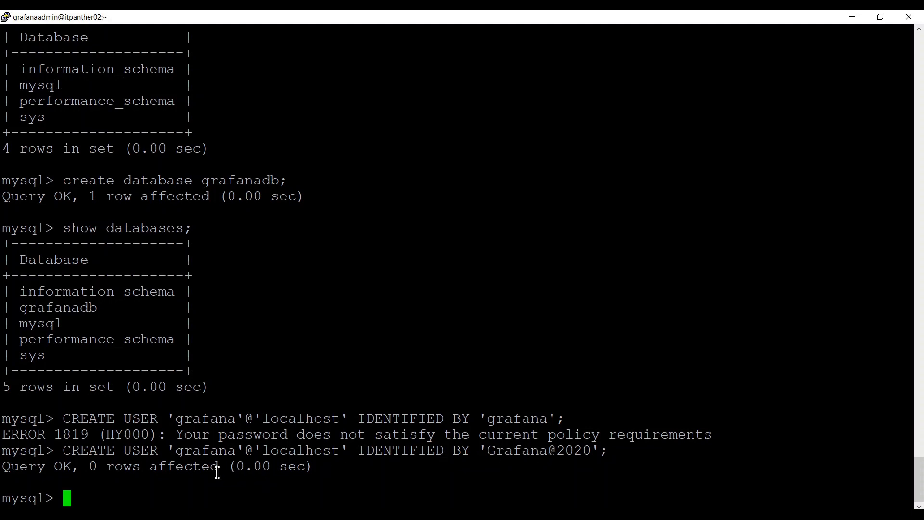
Copy the tutorial's GRANT ALL PRIVILEGES ON grafanadb.* TO 'grafana'@'localhost'; statement into MySQL and run it.
key(alt+Tab)
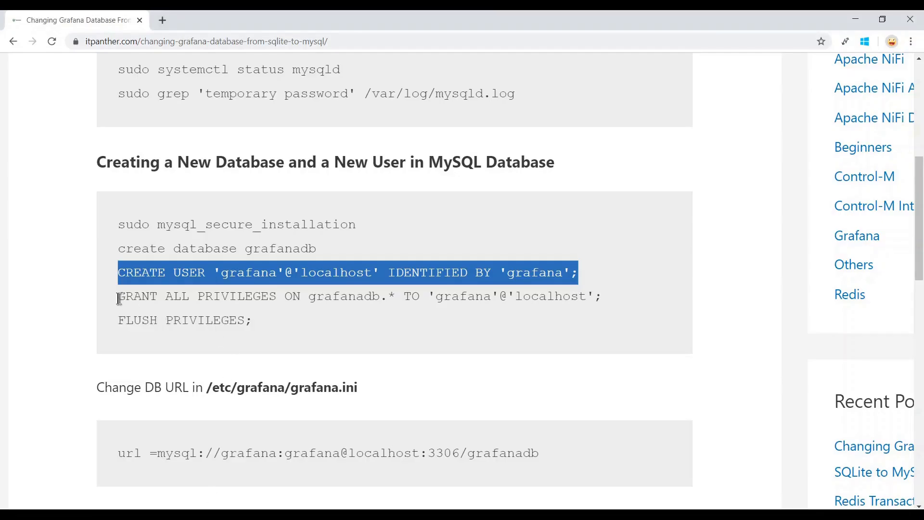
drag(119, 299, 621, 303)
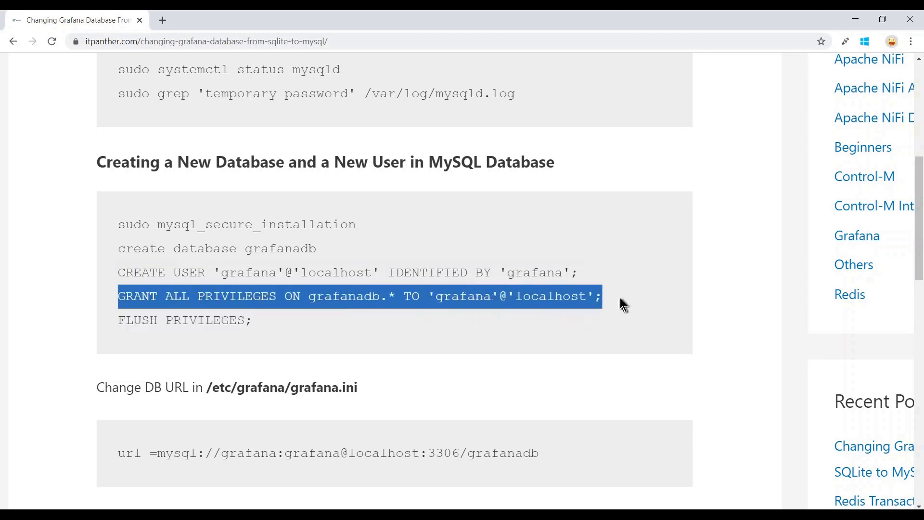
right_click(540, 297)
click(561, 304)
mouse_move(188, 506)
click(179, 482)
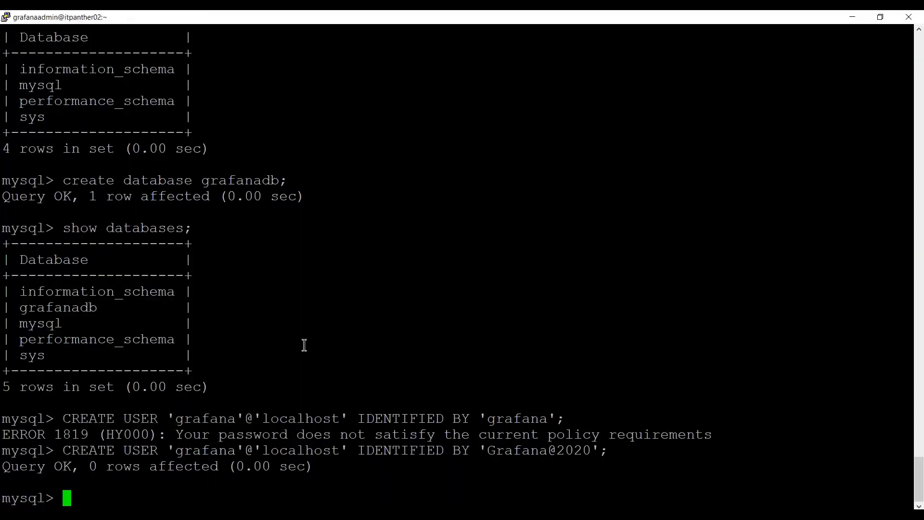
right_click(304, 345)
key(Return)
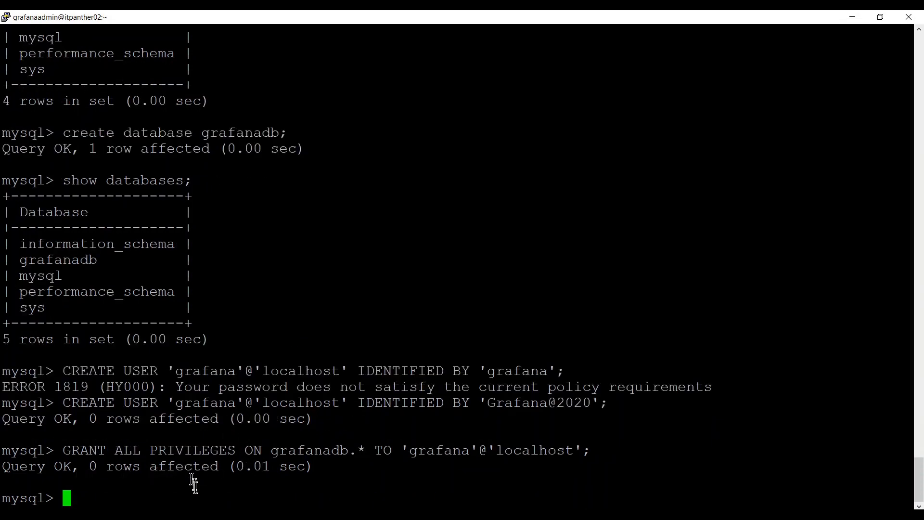
Copy FLUSH PRIVILEGES; from the tutorial, run it, then exit the MySQL monitor.
click(206, 513)
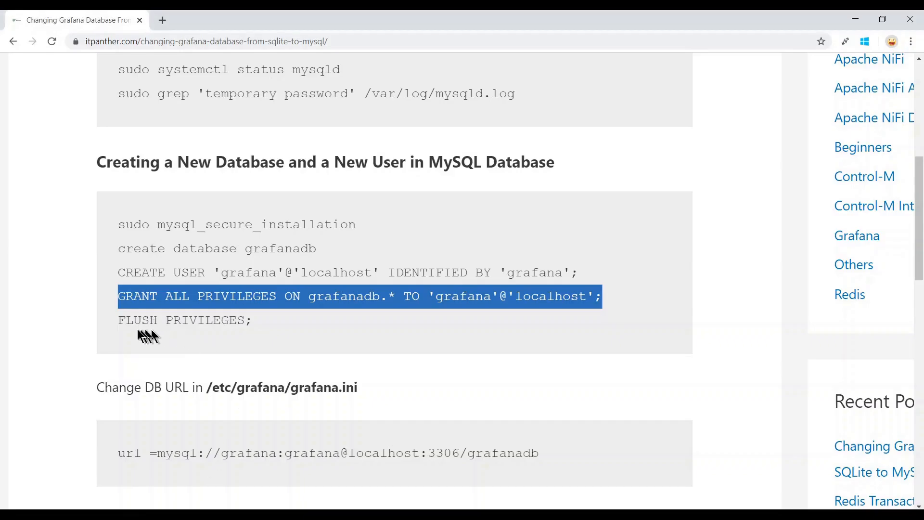
drag(120, 320, 273, 328)
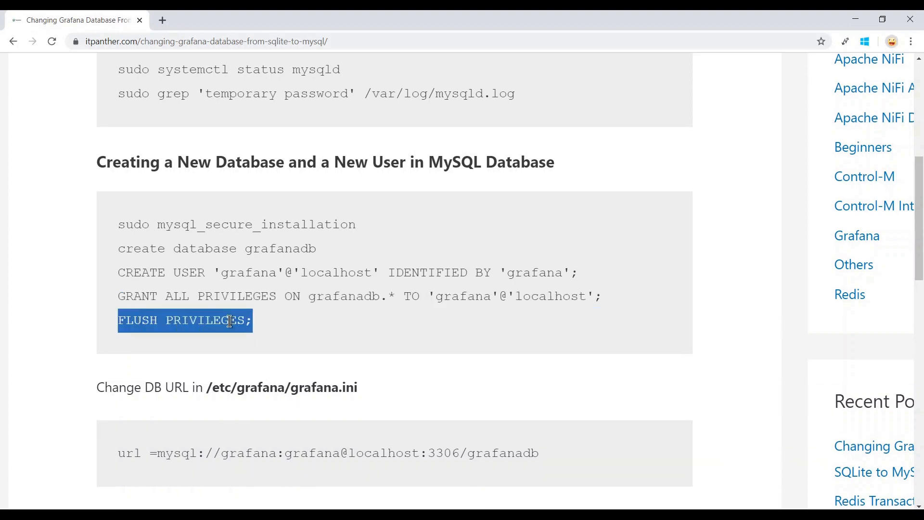
right_click(229, 319)
click(248, 331)
mouse_move(211, 513)
click(173, 477)
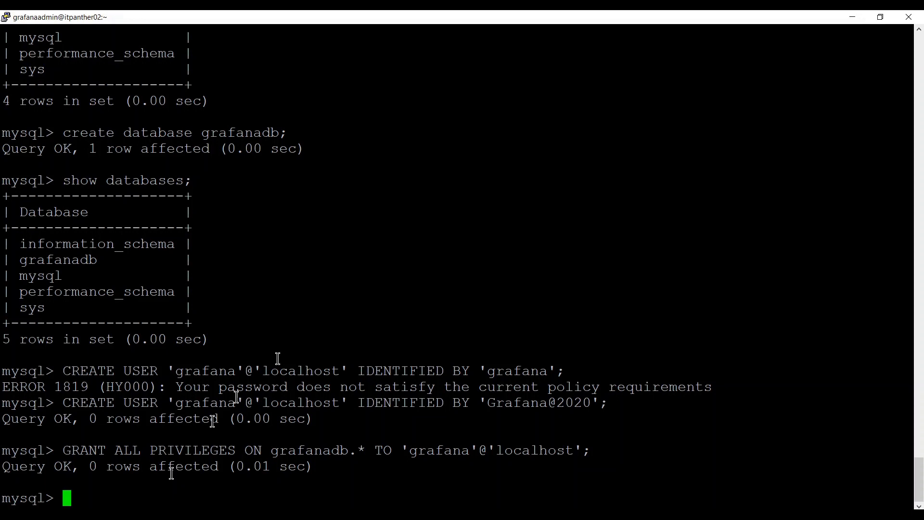
right_click(314, 336)
key(Return)
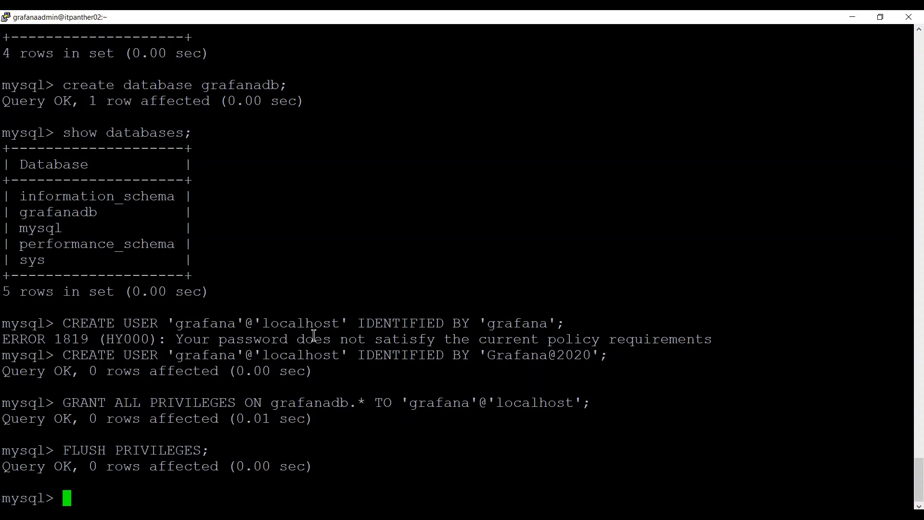
text(exit)
key(Return)
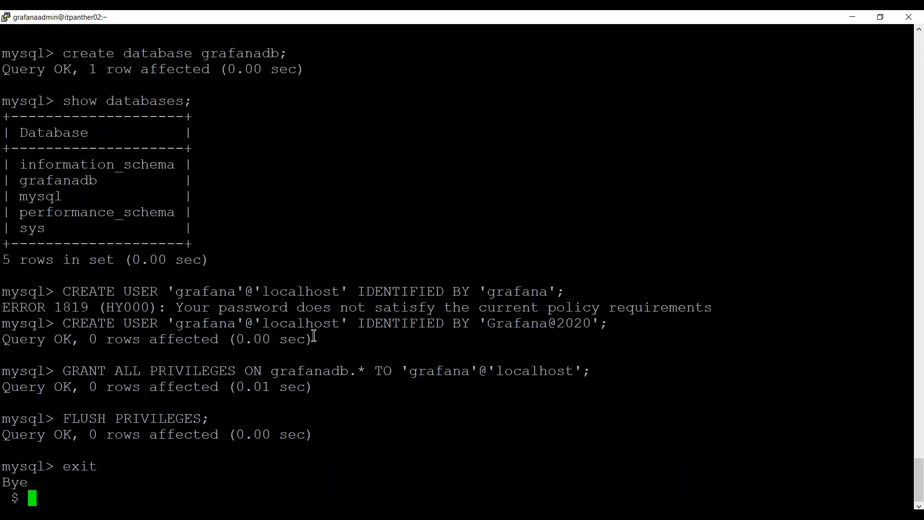
Log in to MySQL with mysql -u grafana -p, supply the password, and run show tables;.
text(mysql -u )
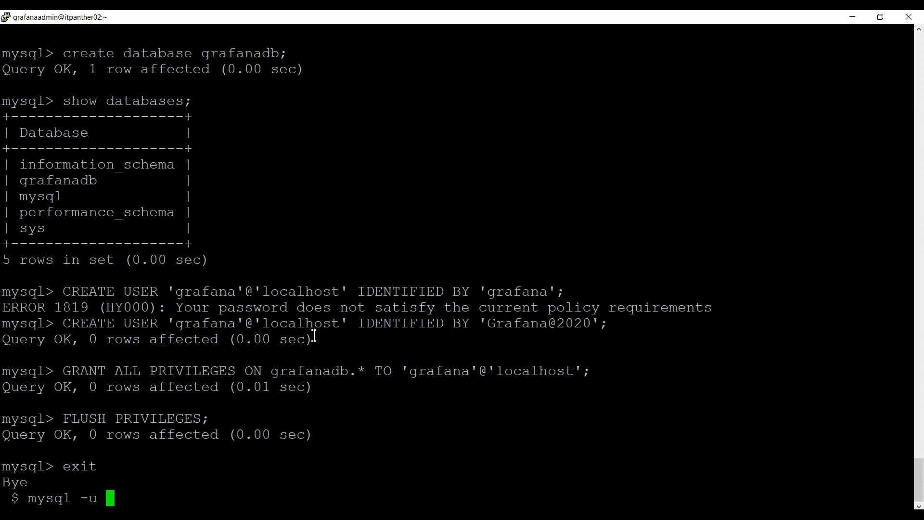
text(grafan)
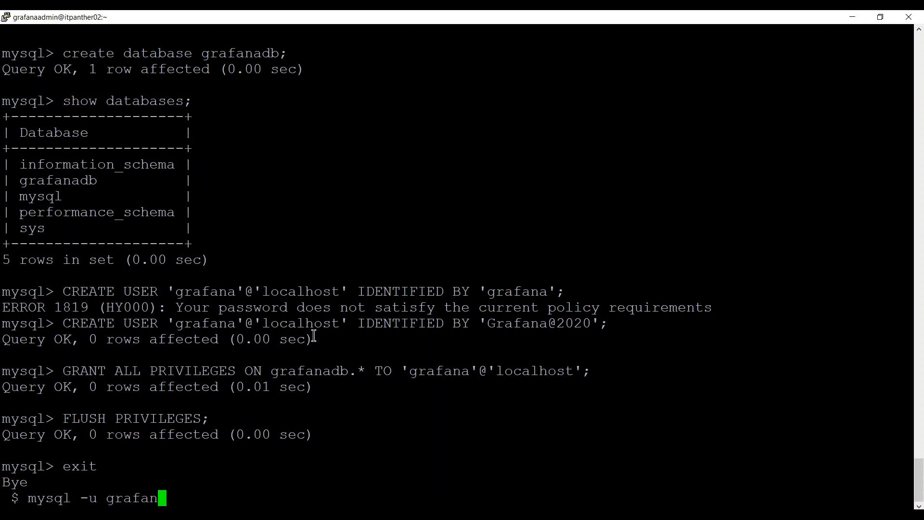
text(a -p)
key(Return)
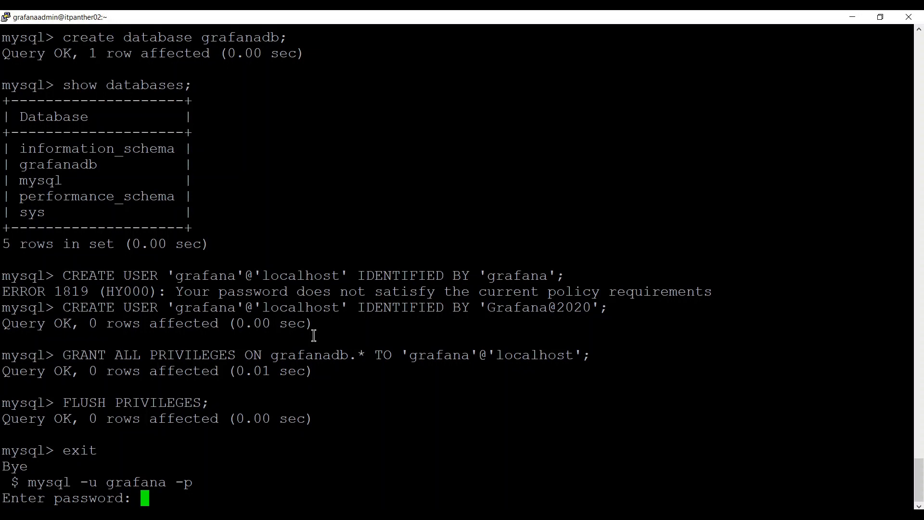
key(Return)
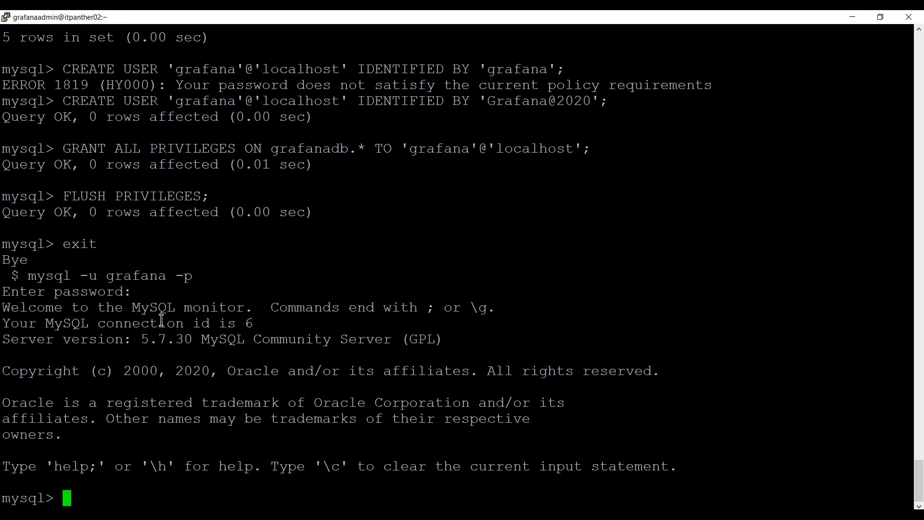
text(show tabab)
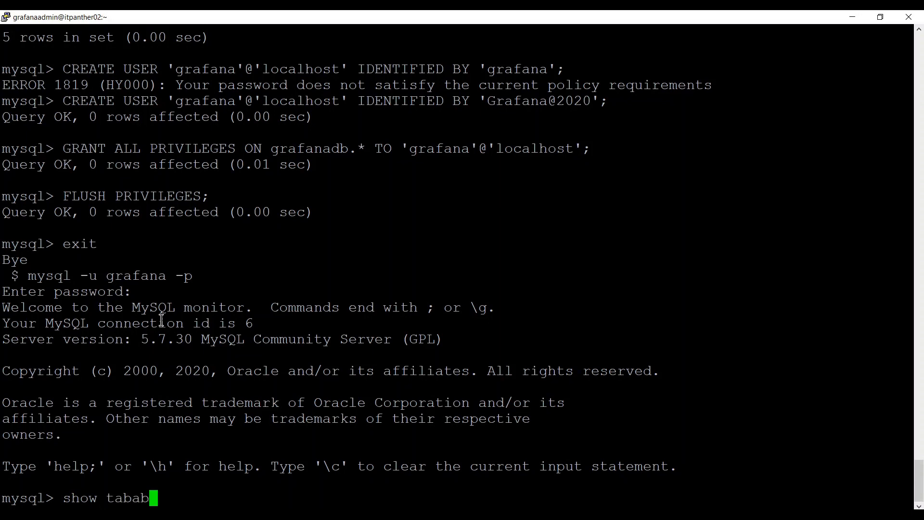
key(BackSpace)
key(BackSpace)
text(les;)
key(Return)
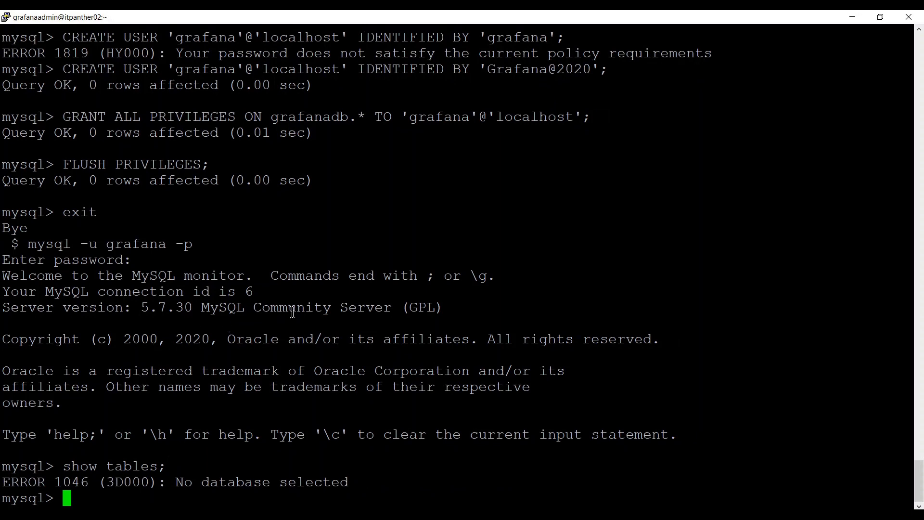
List databases, switch to grafanadb, and confirm show tables; returns an empty set.
text(used)
key(BackSpace)
key(BackSpace)
key(BackSpace)
key(BackSpace)
text(show databases;)
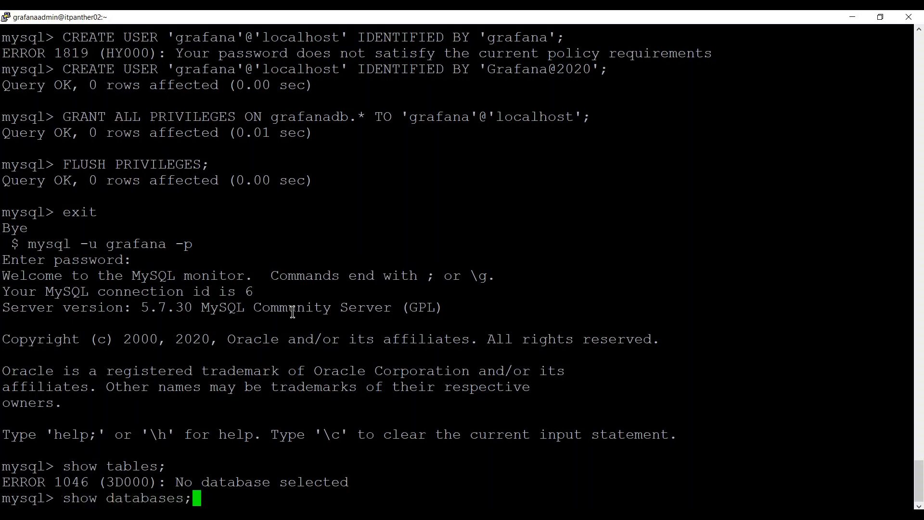
key(Return)
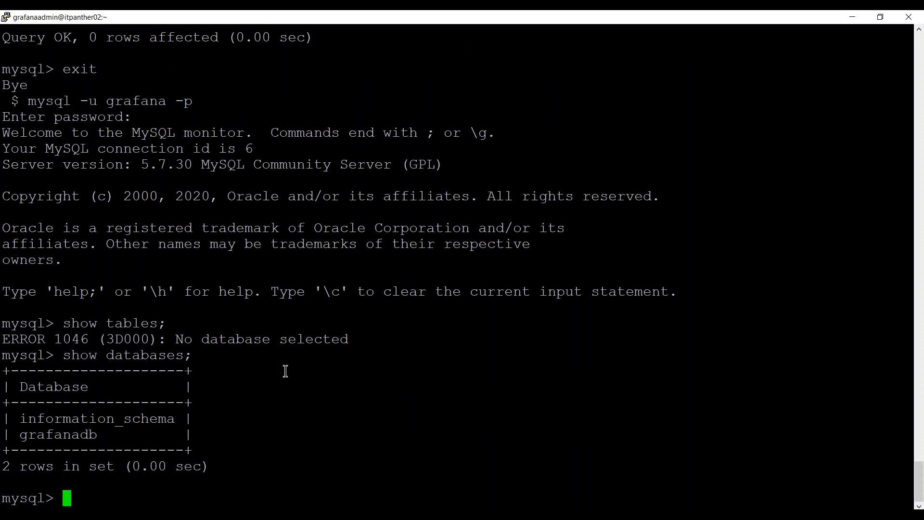
text(use grafanadb;)
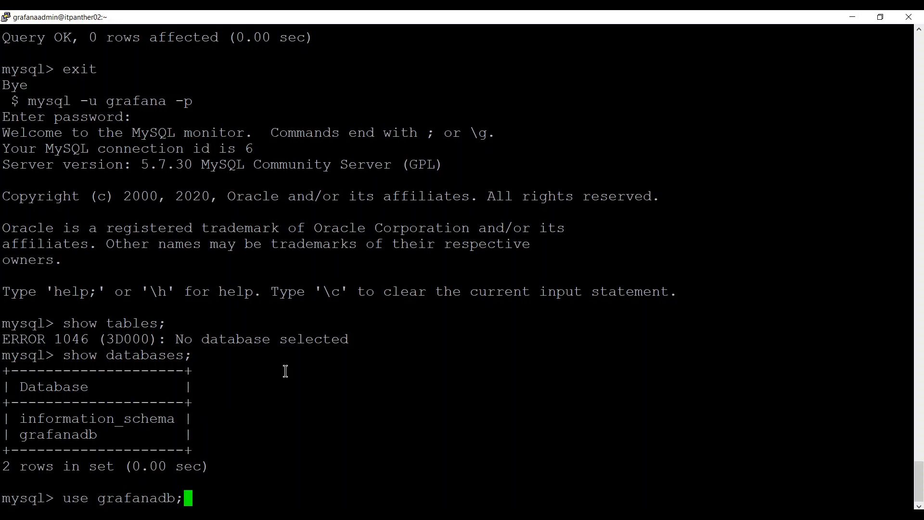
key(Return)
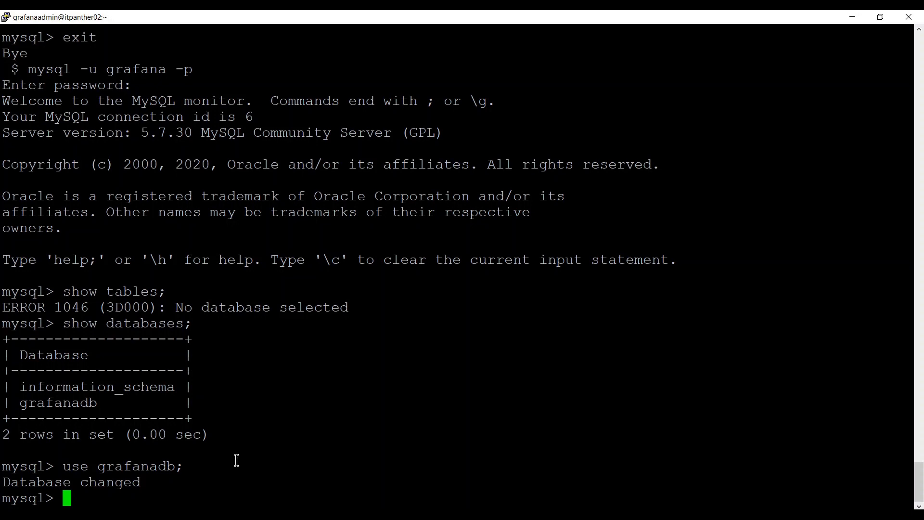
text(show tables;)
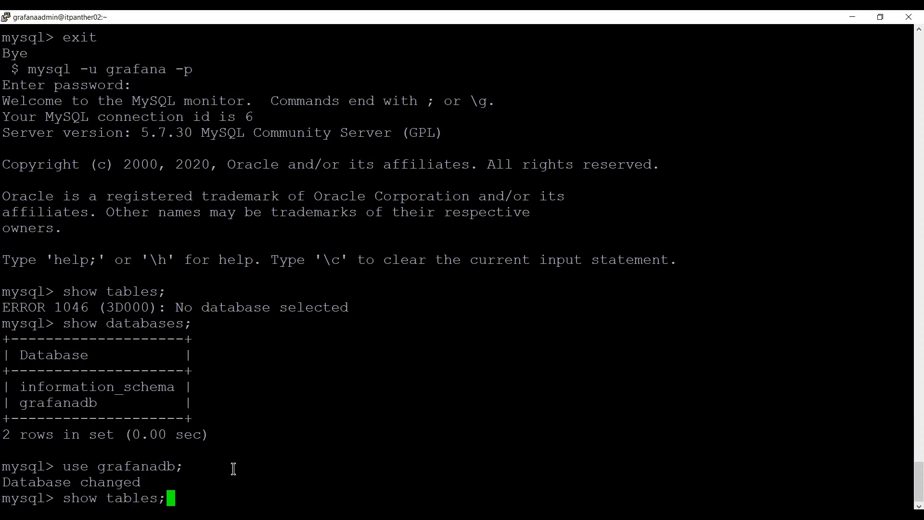
key(Return)
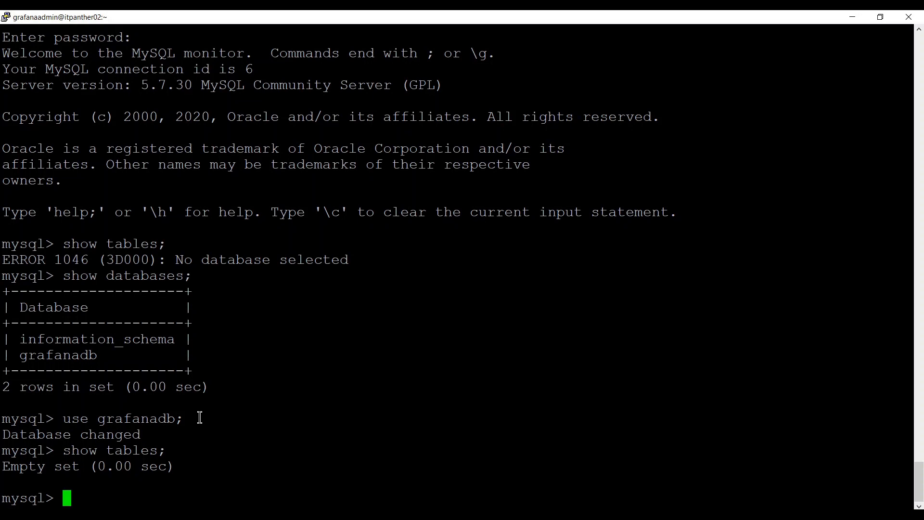
Run exit at the mysql> prompt to quit the MySQL monitor.
text(exit)
key(Return)
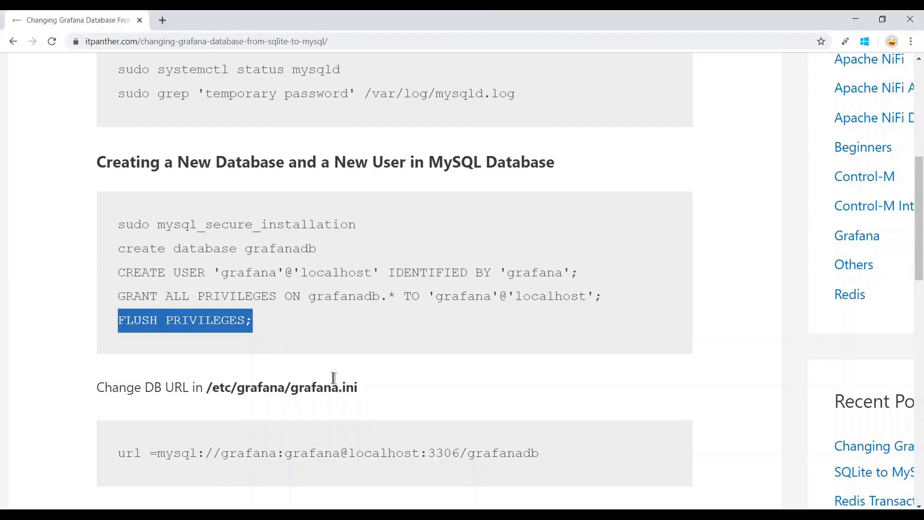
Copy the config path /etc/grafana/grafana.ini from the guide.
scroll(332, 383, down, 2)
drag(208, 299, 367, 314)
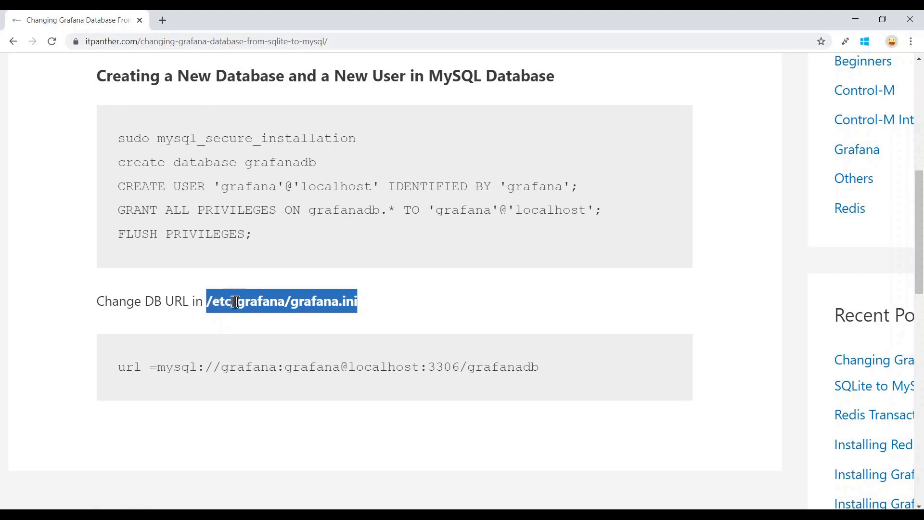
right_click(330, 302)
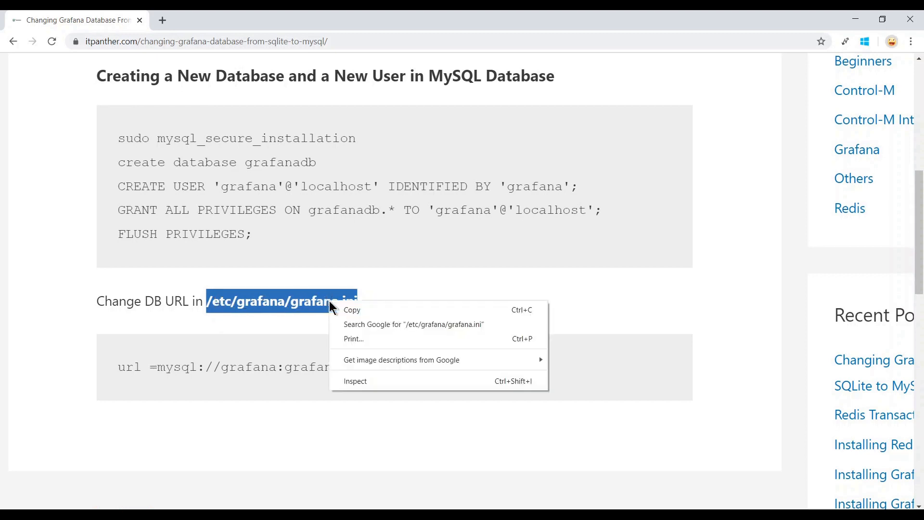
click(354, 308)
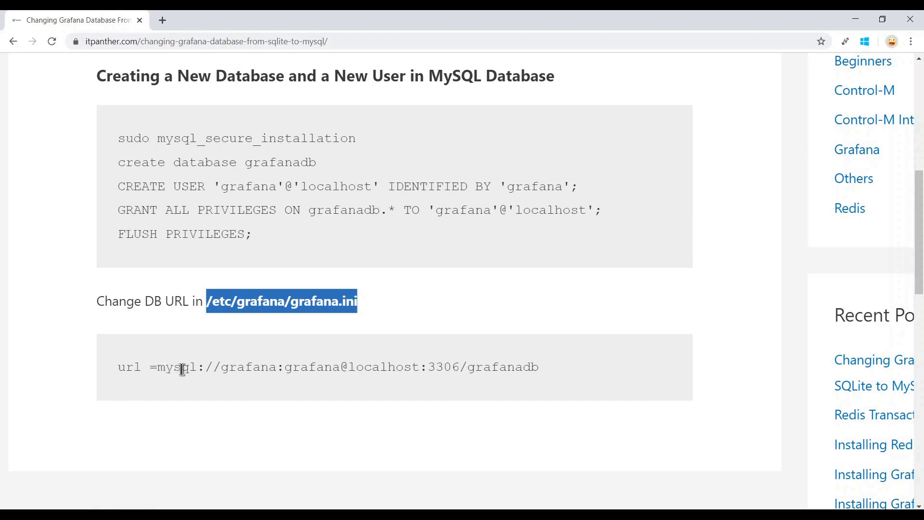
Highlight the mysql URL's user, password, host, port and grafanadb parts, then return to PuTTY.
drag(159, 367, 218, 367)
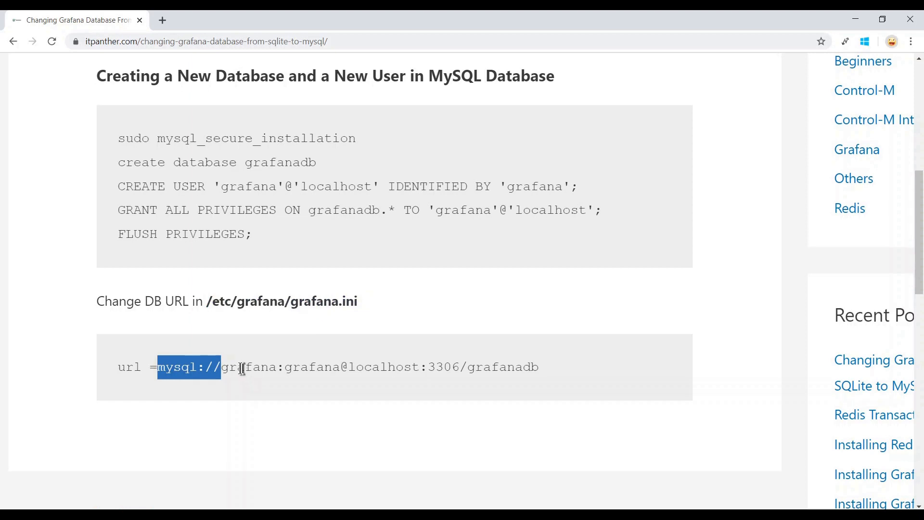
double_click(241, 368)
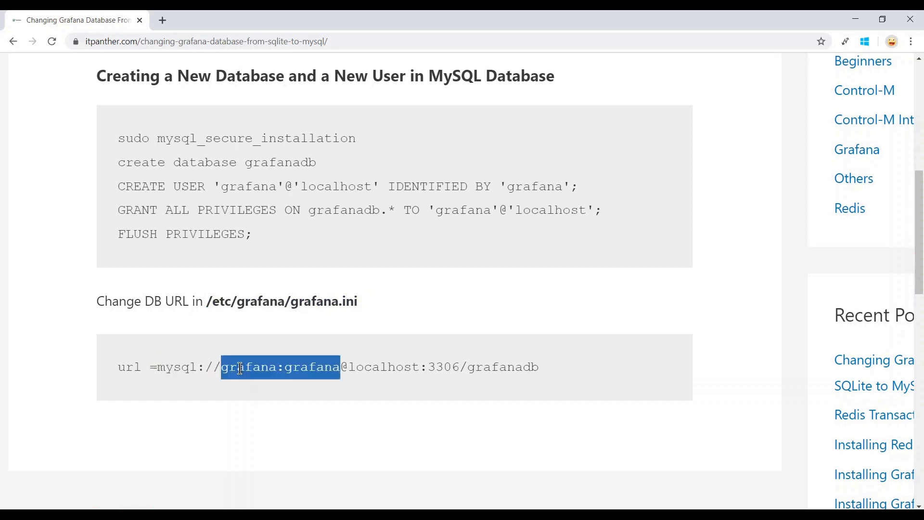
click(242, 369)
drag(222, 369, 337, 369)
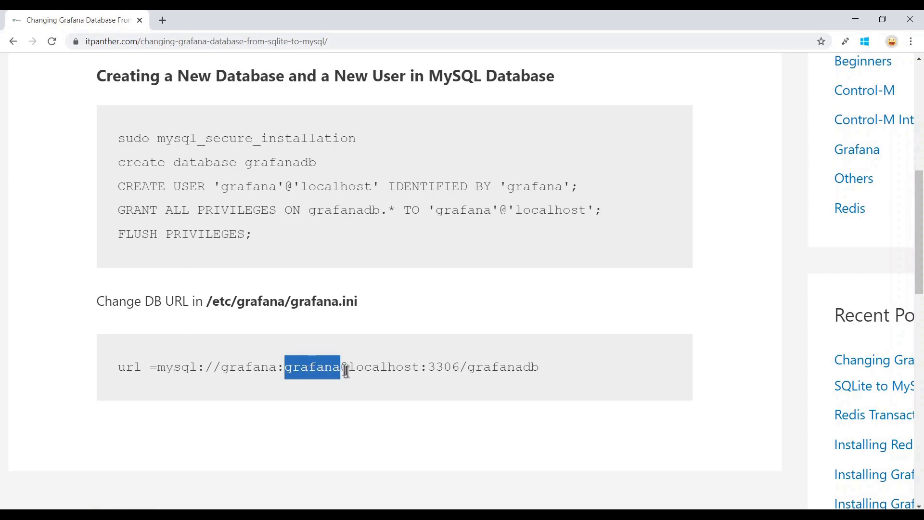
drag(364, 368, 471, 368)
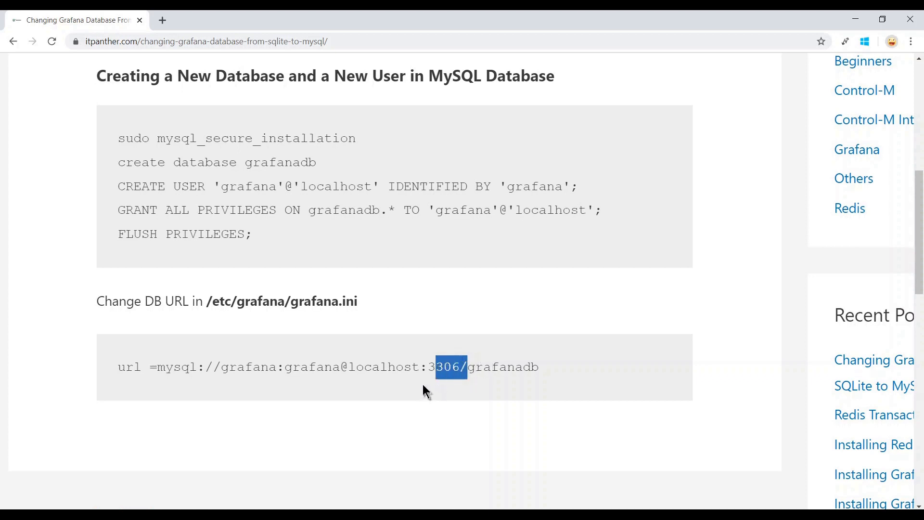
click(477, 371)
drag(467, 371, 543, 375)
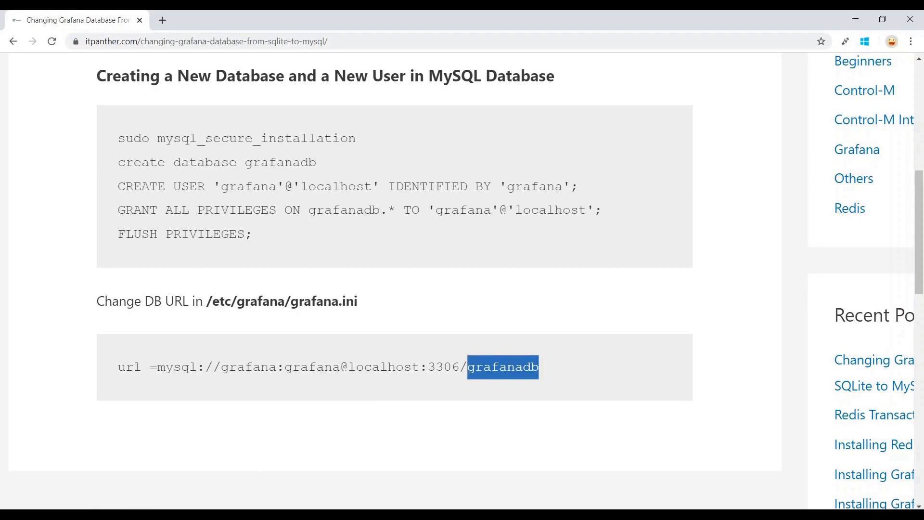
click(192, 448)
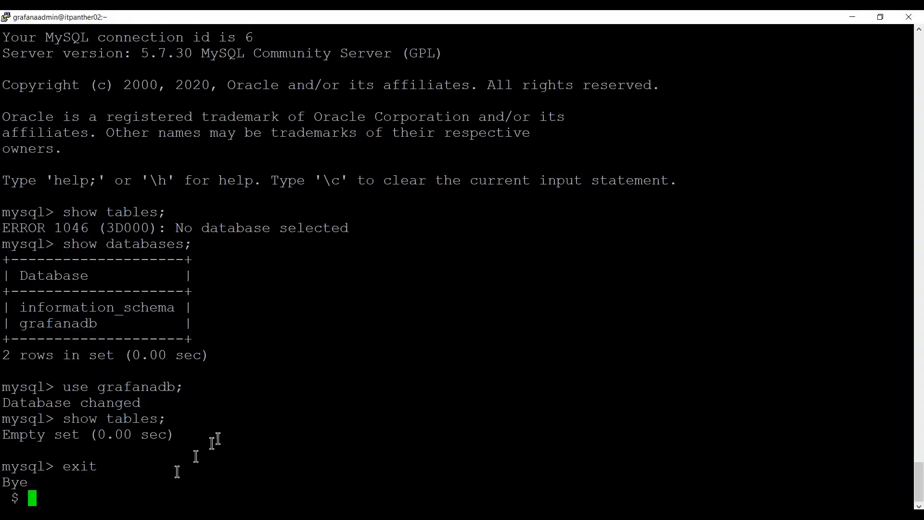
Run sudo vi /etc/grafana/grafana.ini using the pasted path.
right_click(267, 411)
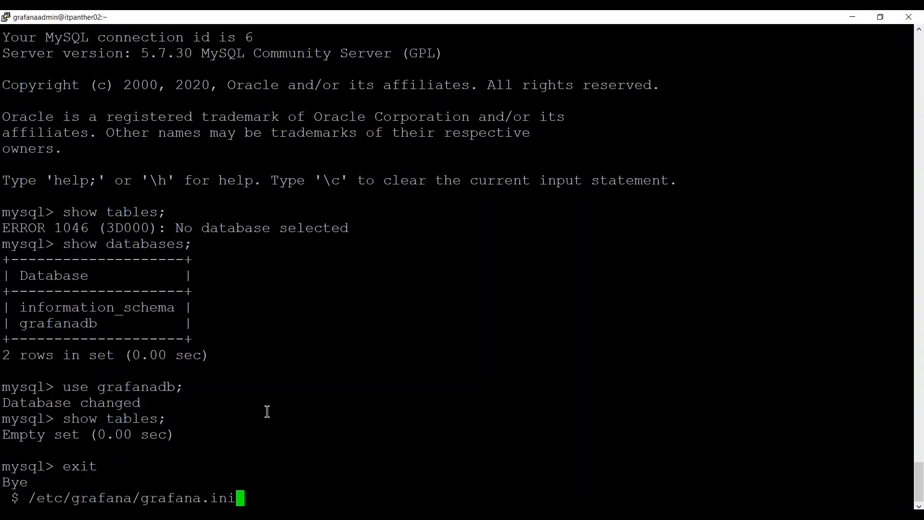
key(Home)
text(sudo vi)
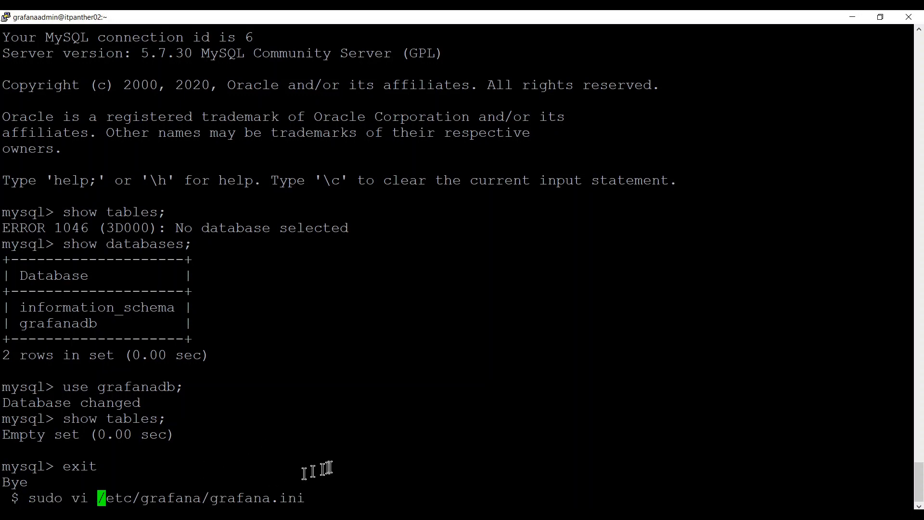
key(Return)
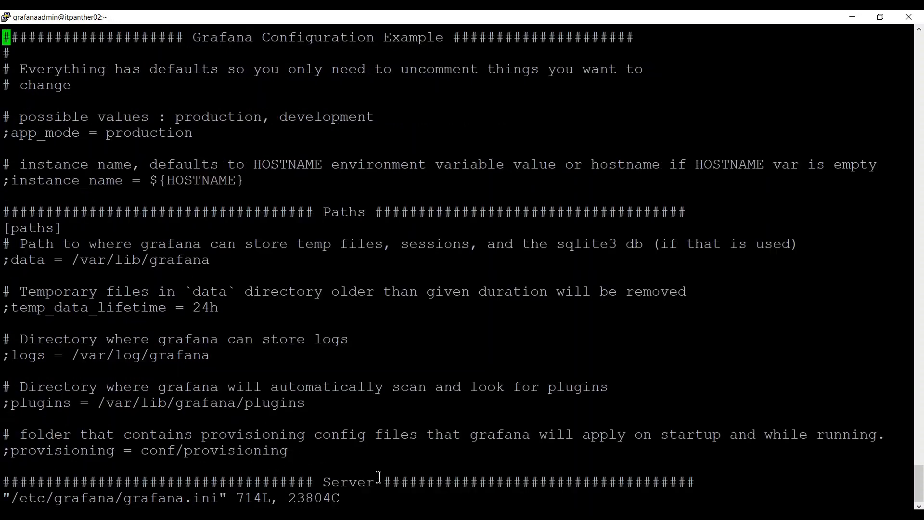
Search for mysql and review the database type, host, name, user and url settings.
text(/mysql)
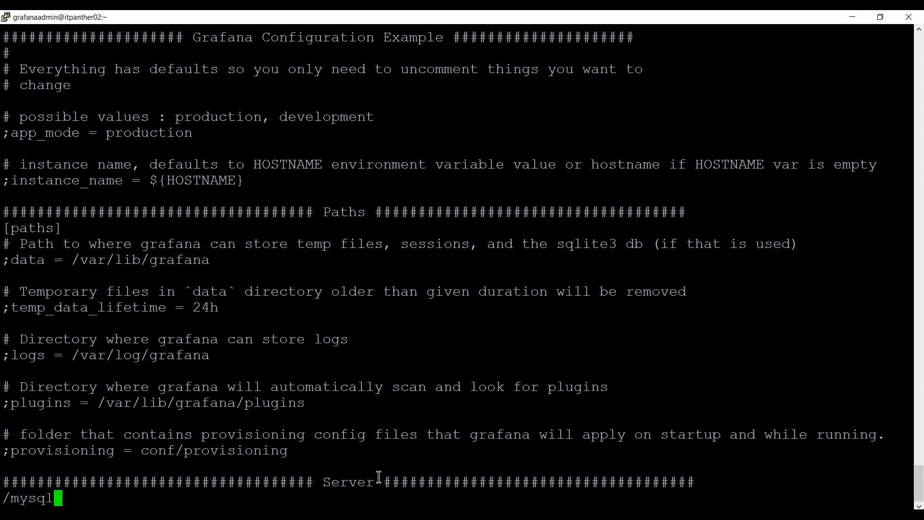
key(Return)
key(i)
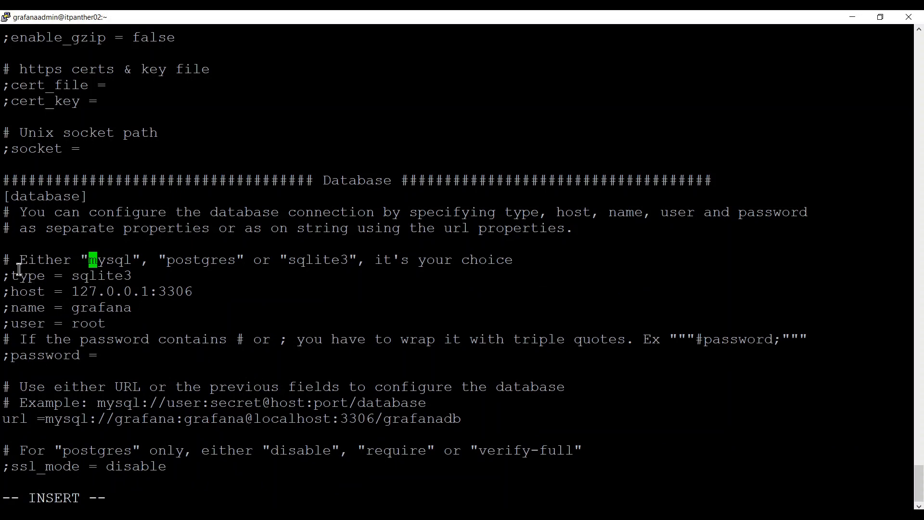
drag(6, 278, 104, 319)
click(104, 321)
drag(116, 326, 2, 279)
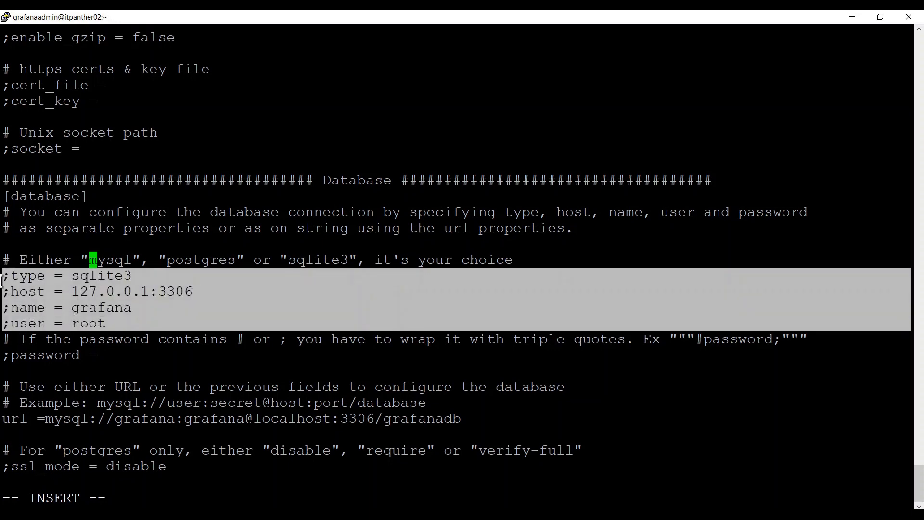
click(5, 423)
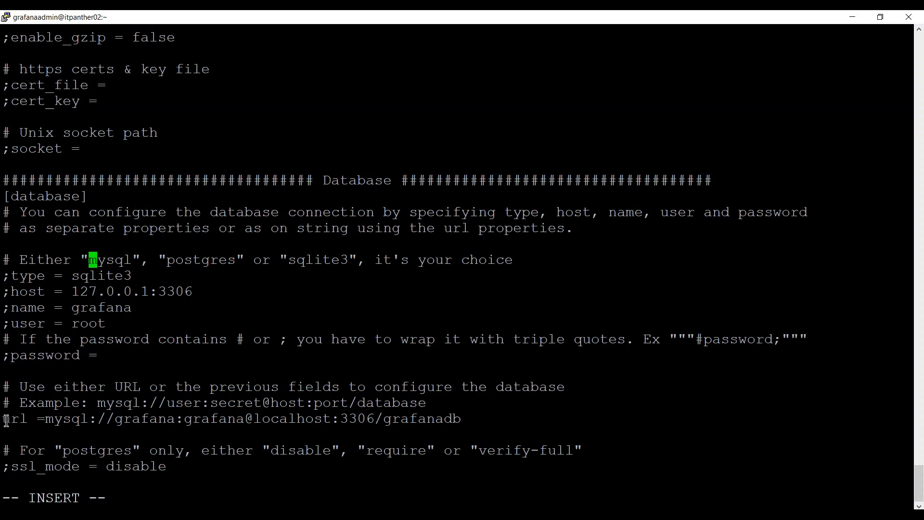
drag(3, 421, 253, 419)
click(336, 418)
key(Page_Down)
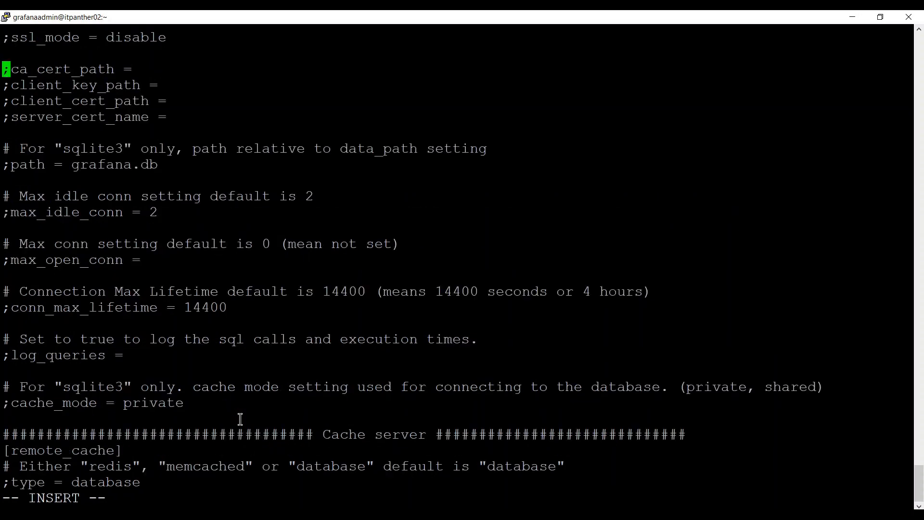
Search again for url and mysql to place the cursor on the database url line.
key(Escape)
key(slash)
text(url)
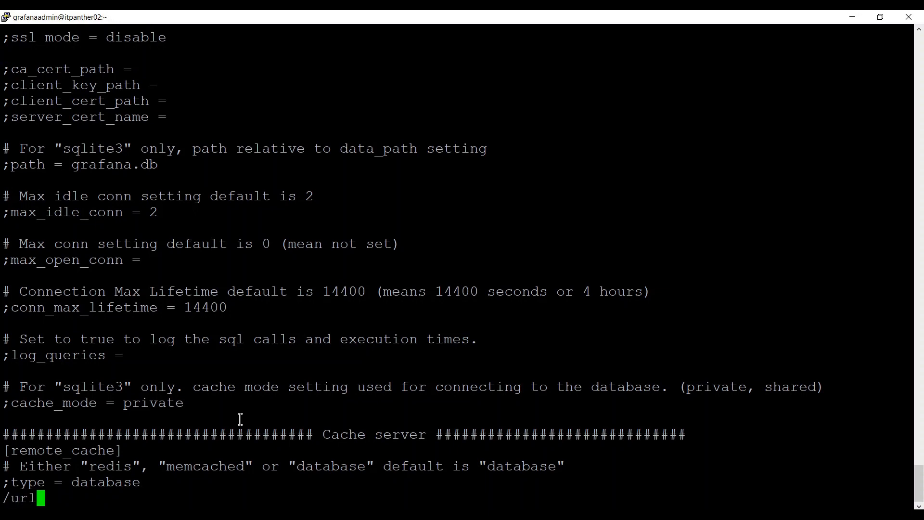
key(Return)
key(i)
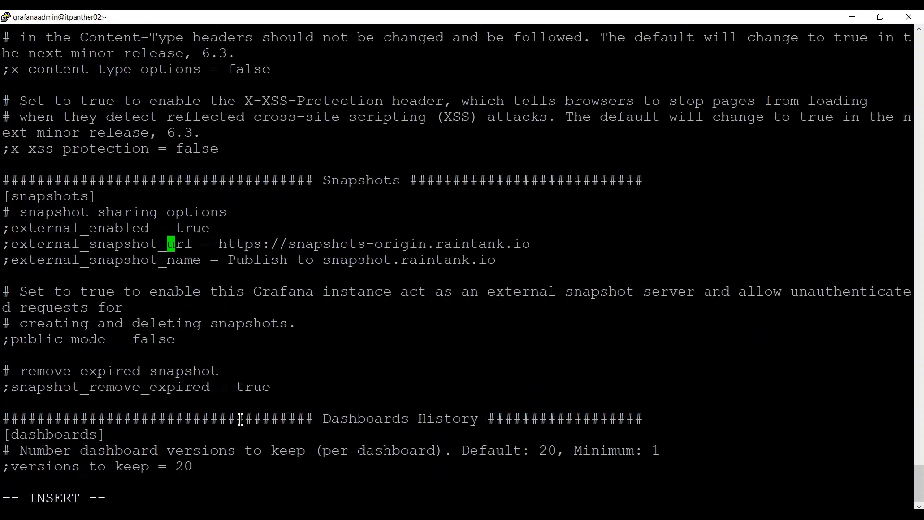
key(Up)
key(Up)
key(Up)
key(Up)
key(Up)
key(Up)
key(Up)
key(Up)
key(Up)
key(Up)
key(Up)
key(Escape)
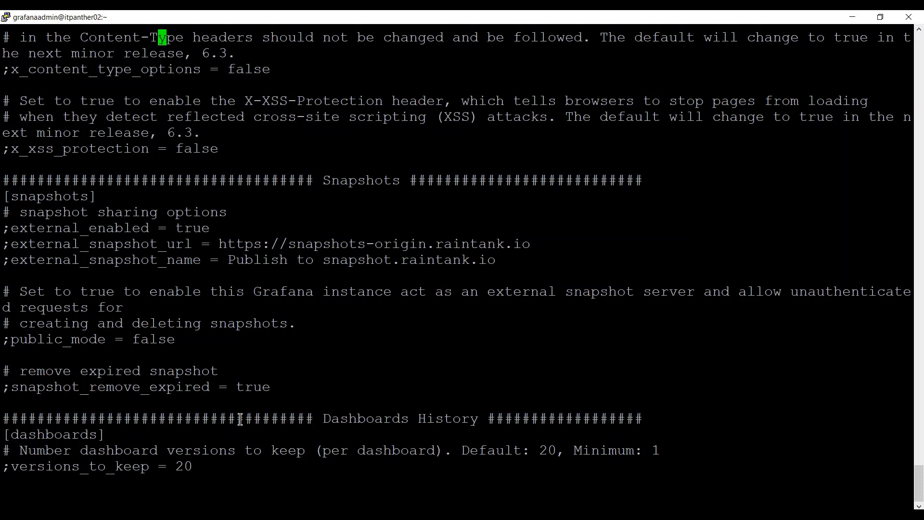
key(g)
key(g)
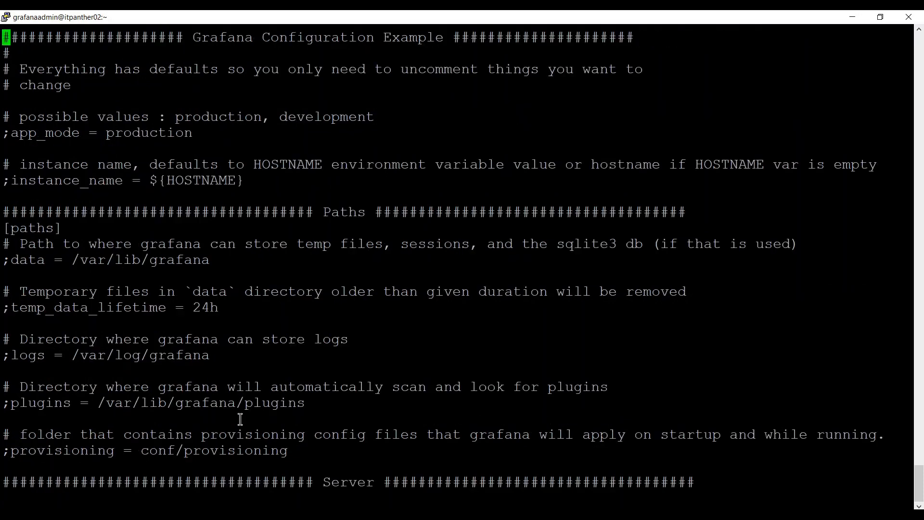
key(slash)
text(mysql)
key(Return)
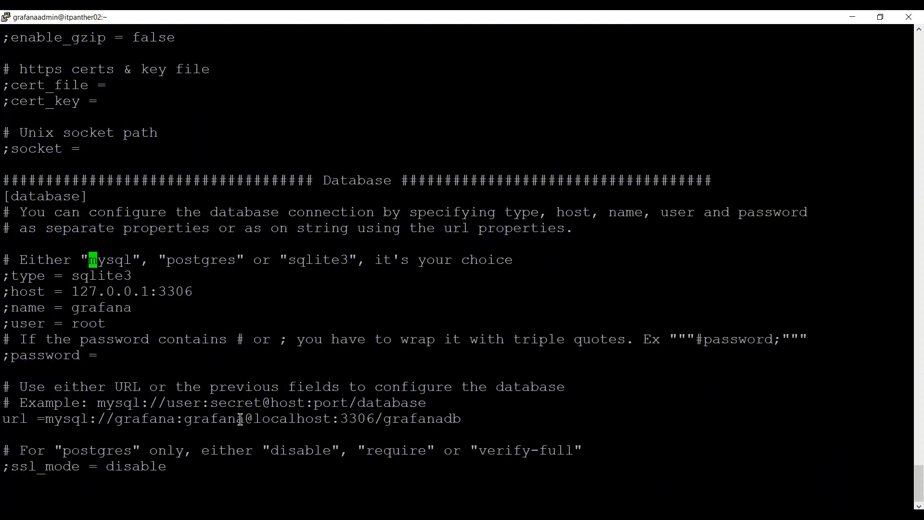
key(i)
key(Down)
key(Down)
key(Down)
key(Down)
key(Down)
key(Down)
key(Down)
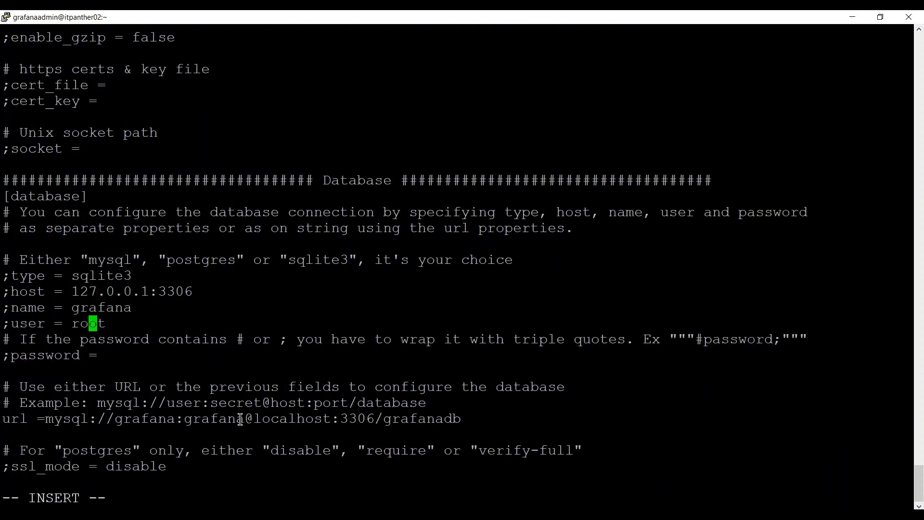
key(Down)
key(Down)
key(Left)
key(Left)
key(Left)
key(Left)
key(Left)
key(Left)
Add a semicolon to the url line, then remove it so the setting stays active.
key(Left)
key(Left)
key(Left)
key(Left)
text(;)
key(Left)
key(Right)
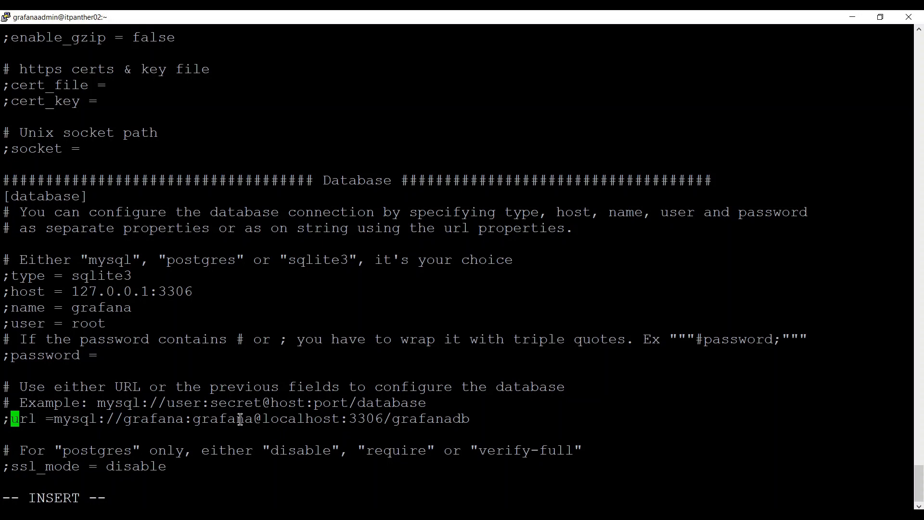
key(BackSpace)
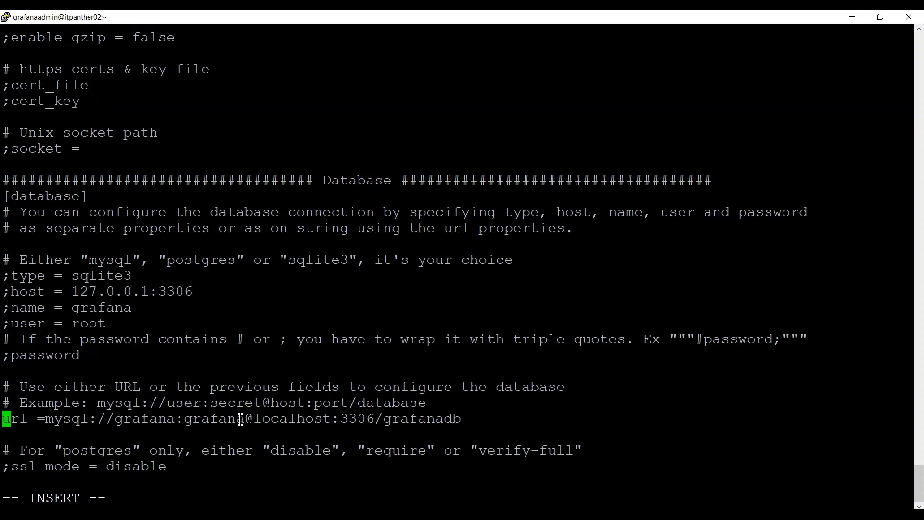
key(Right)
key(Right)
key(Right)
key(Right)
key(Right)
key(Right)
key(Right)
key(Right)
key(Right)
key(Right)
key(Right)
key(Right)
key(Right)
key(Right)
key(Right)
key(Right)
key(Right)
key(Right)
key(Right)
key(Right)
key(Right)
Correct the database password in the url line and wrap it in double quotes.
key(Delete)
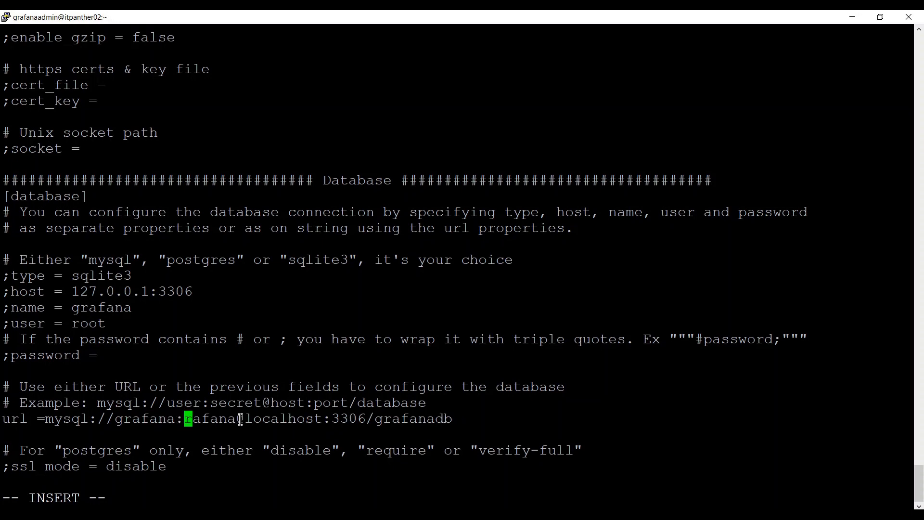
key(Right)
key(Right)
key(Right)
key(Right)
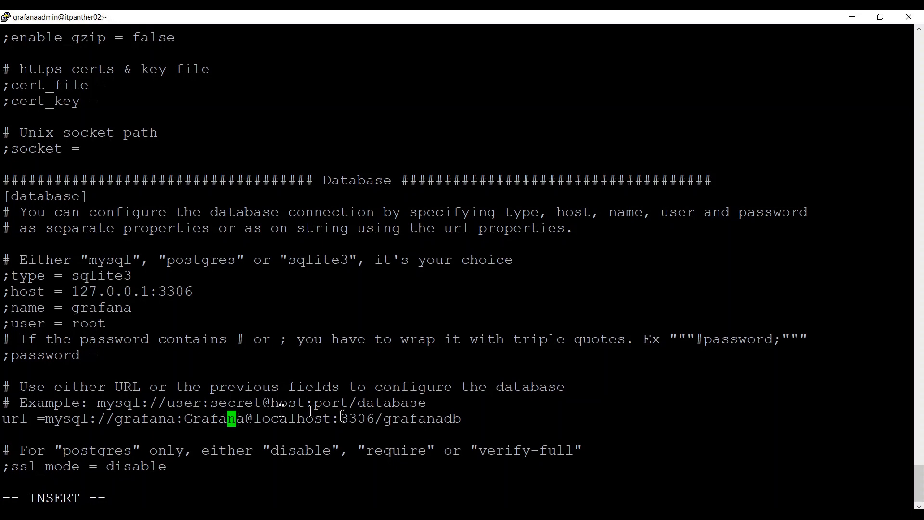
key(Right)
key(Right)
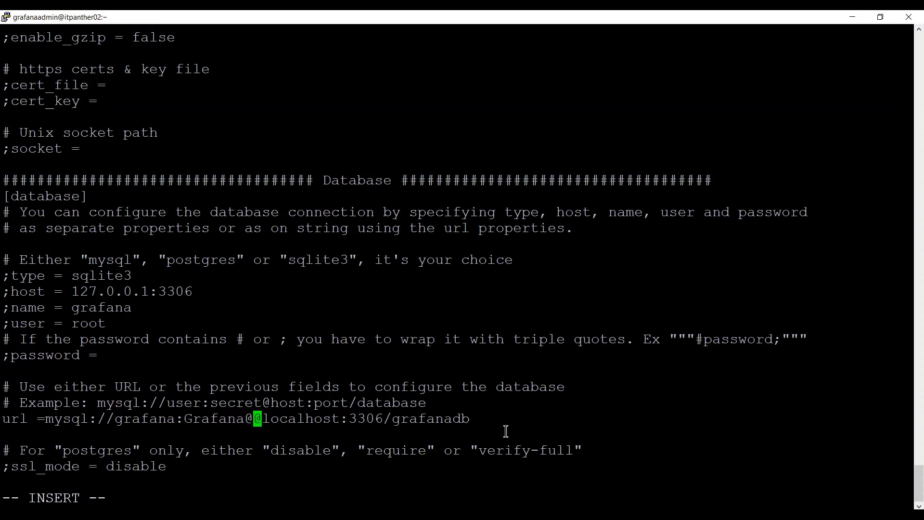
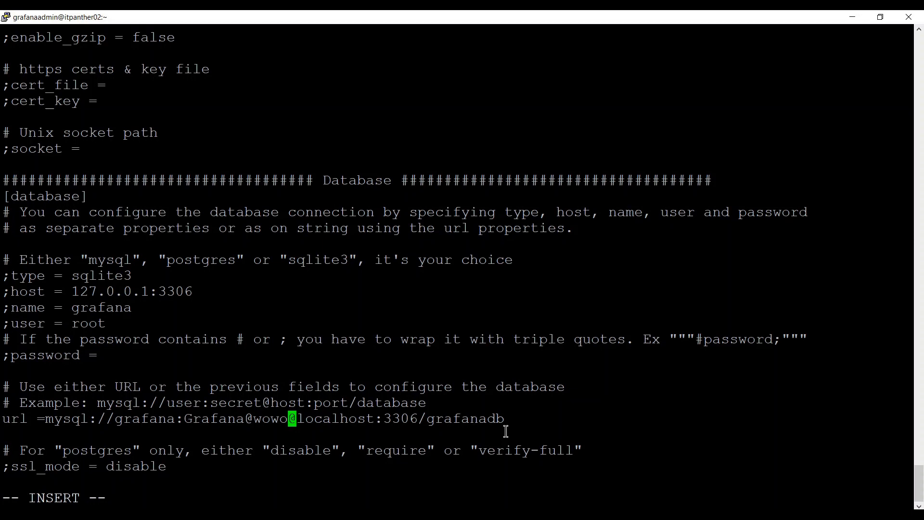
key(BackSpace)
key(BackSpace)
key(BackSpace)
key(BackSpace)
key(Left)
key(Left)
key(Left)
key(Left)
key(Left)
key(Left)
key(Left)
key(Left)
key(Left)
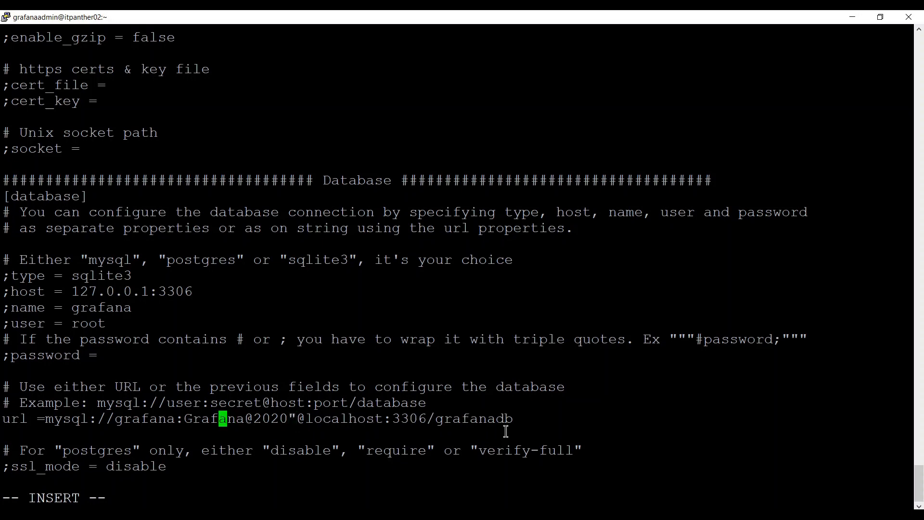
key(Left)
key(Left)
key(Left)
key(Left)
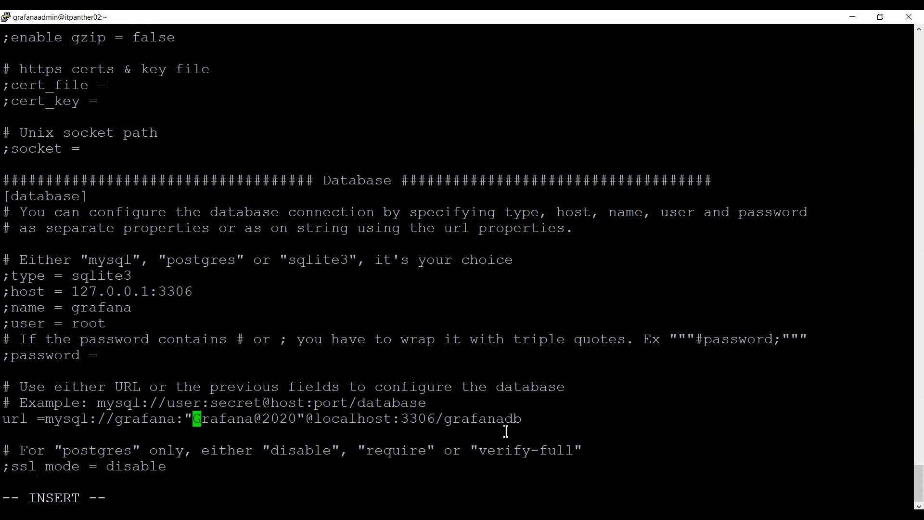
key(Right)
key(Right)
key(Right)
key(Right)
key(Right)
key(Right)
key(Right)
key(Right)
key(Right)
key(Right)
key(Right)
key(Right)
key(Right)
key(Left)
key(Left)
key(Left)
key(Left)
key(Left)
key(Left)
key(Left)
key(Left)
key(Right)
key(Right)
key(Right)
key(Right)
key(Right)
key(Right)
key(Right)
key(Right)
key(Right)
key(Right)
key(Right)
key(Right)
key(Right)
key(Right)
key(Right)
key(Right)
key(Right)
key(Right)
key(Right)
key(Right)
key(Right)
key(Right)
key(Right)
key(Right)
key(Right)
key(Right)
key(Right)
key(Right)
key(Right)
key(Right)
key(Right)
key(Right)
key(Right)
Save grafana.ini with :wq and exit vi.
key(Escape)
text(:wq)
key(Return)
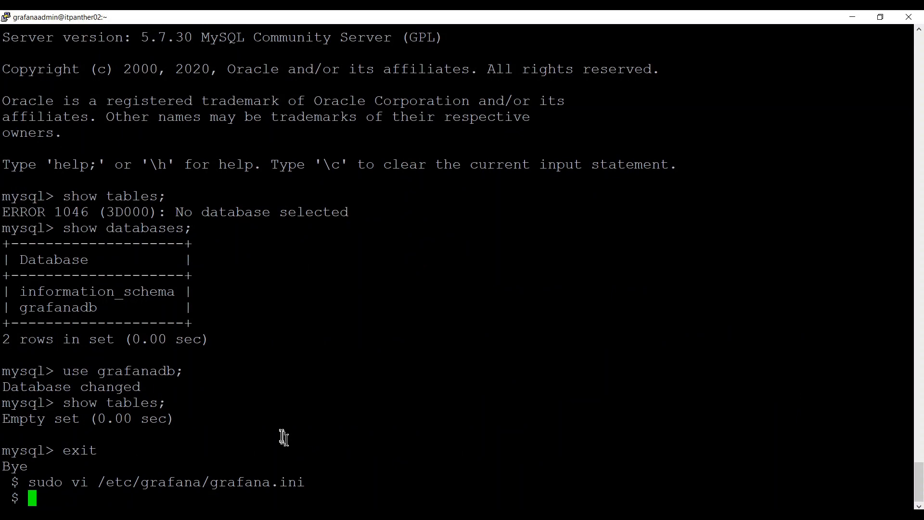
Copy sudo /bin/systemctl status grafana-server.service from history onto a cleared terminal prompt.
text(history)
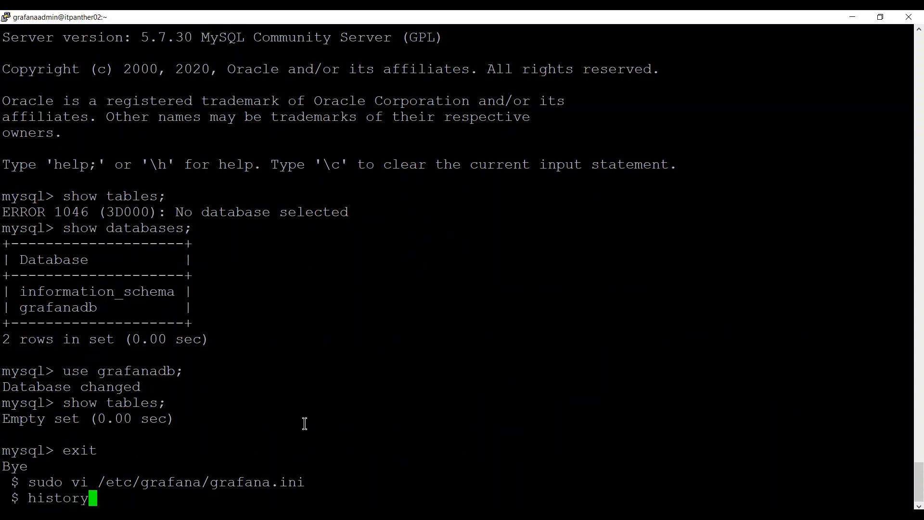
key(Return)
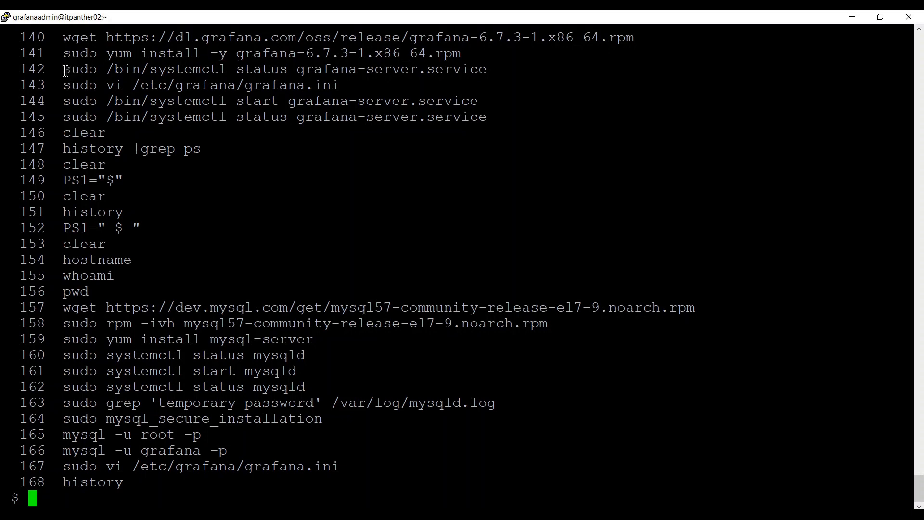
drag(66, 70, 480, 63)
key(super+c)
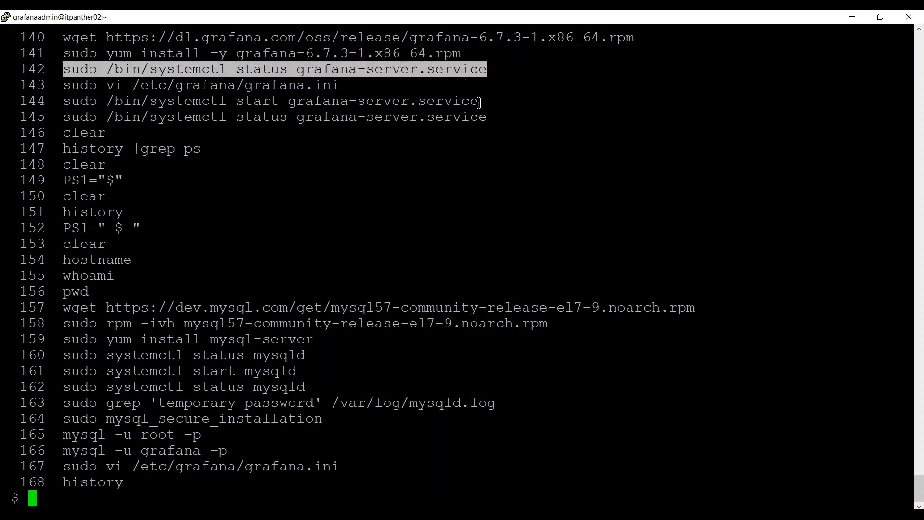
text(clear)
key(Return)
right_click(480, 103)
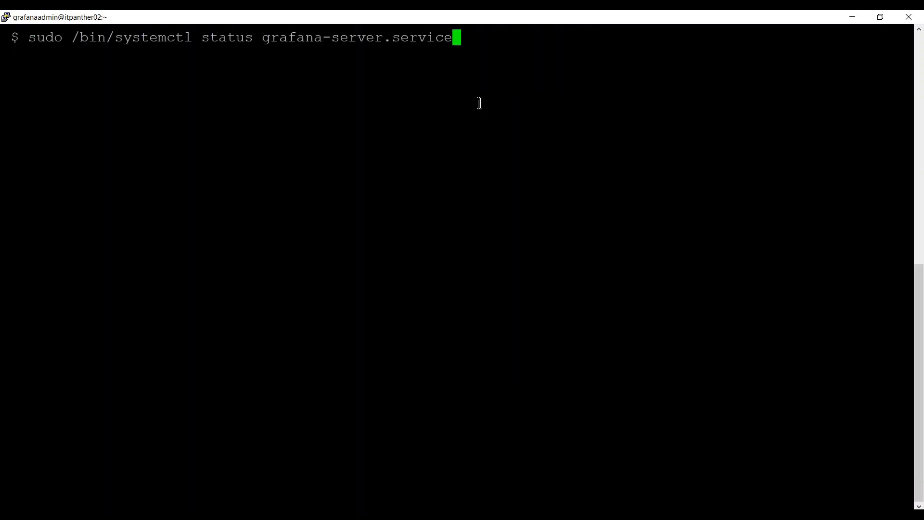
Run the grafana-server status check, showing active (running), then recall the command for editing.
key(Left)
key(Left)
key(Left)
key(Left)
key(Left)
key(Left)
key(Left)
key(Left)
key(Left)
key(Left)
key(Left)
key(Left)
key(Left)
key(Left)
key(Left)
key(Left)
key(Left)
key(Left)
key(Left)
key(Left)
key(Right)
key(Return)
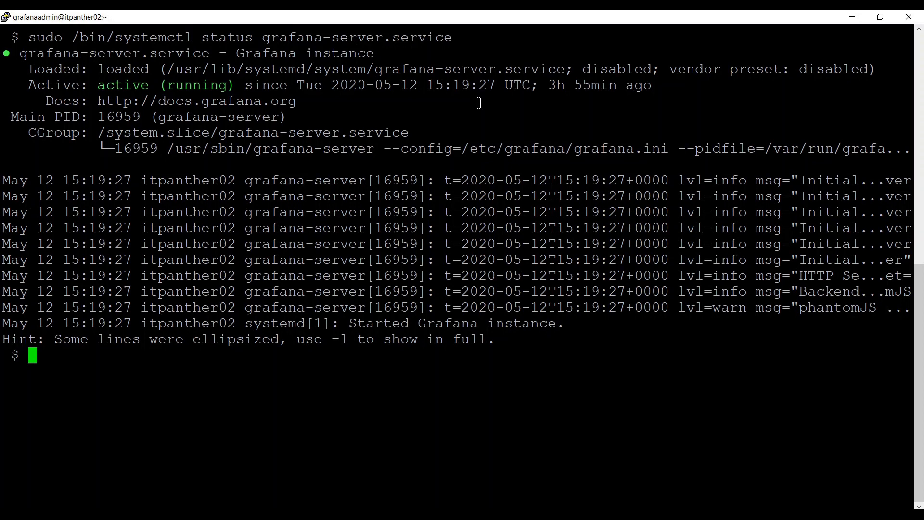
key(Up)
key(Left)
key(Left)
key(Left)
key(Left)
key(Left)
key(Left)
key(Left)
key(Left)
key(Left)
key(Left)
key(Left)
key(Left)
key(Left)
key(Left)
key(Left)
key(Left)
key(Left)
key(Left)
key(Left)
key(Left)
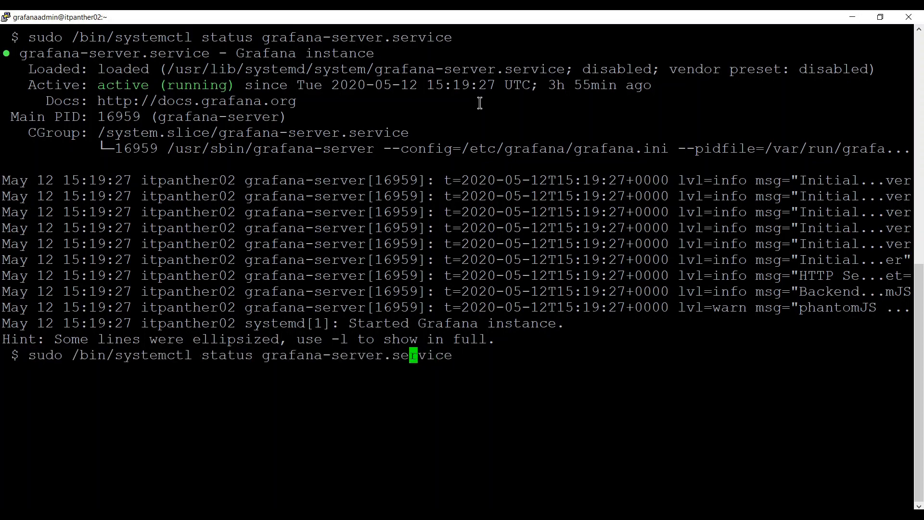
key(Left)
key(Left)
key(Left)
Stop grafana-server with systemctl stop and confirm its status is inactive (dead).
key(BackSpace)
key(BackSpace)
key(BackSpace)
key(BackSpace)
text(op)
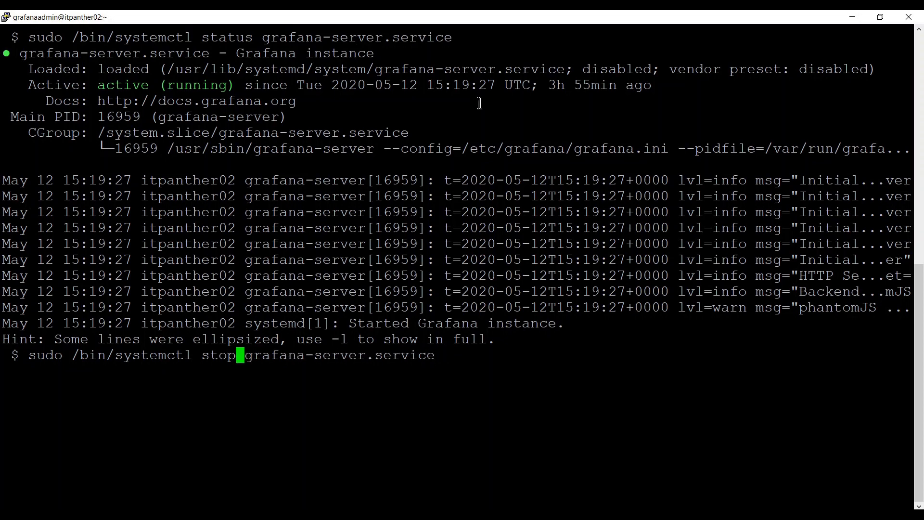
key(Return)
key(Up)
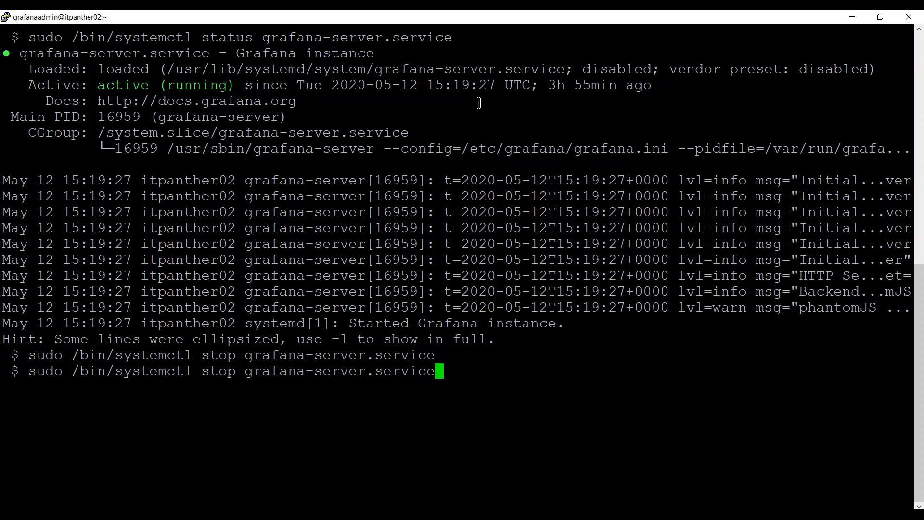
key(Left)
key(Left)
key(Left)
key(Left)
key(Left)
key(Left)
key(Left)
key(Left)
key(Left)
key(Left)
key(Left)
key(Left)
key(Left)
key(Left)
key(Left)
key(Left)
key(Left)
key(Left)
key(Left)
key(Left)
key(Left)
key(Left)
key(Left)
key(BackSpace)
key(BackSpace)
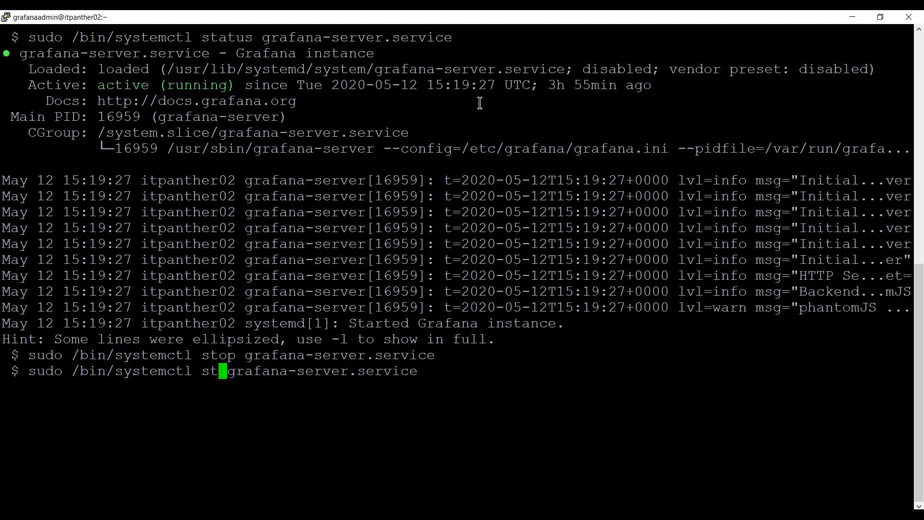
text(atus)
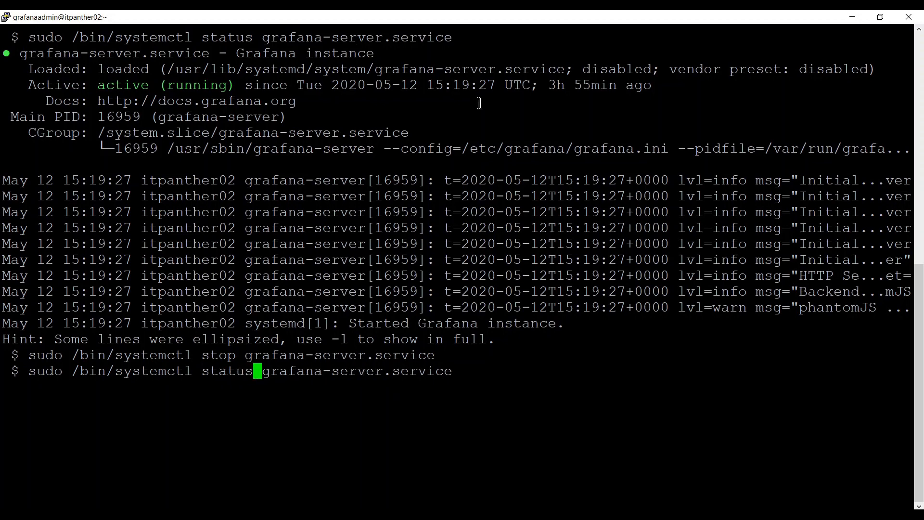
key(Return)
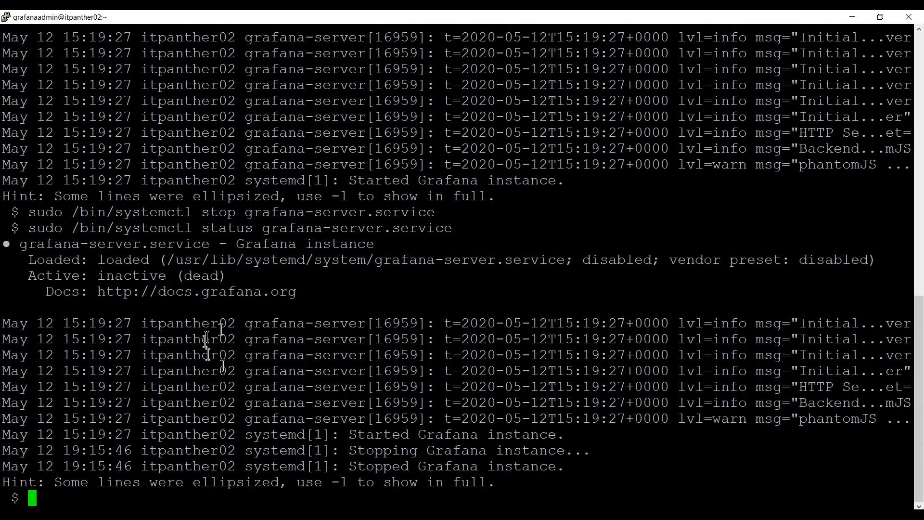
Change the command to systemctl start and run it to restart grafana-server.
key(Up)
key(Left)
key(Left)
key(Left)
key(Left)
key(Left)
key(Left)
key(Left)
key(Left)
key(Left)
key(Left)
key(Left)
key(Left)
key(Left)
key(Left)
key(Left)
key(Left)
key(Left)
key(Left)
key(Left)
key(Left)
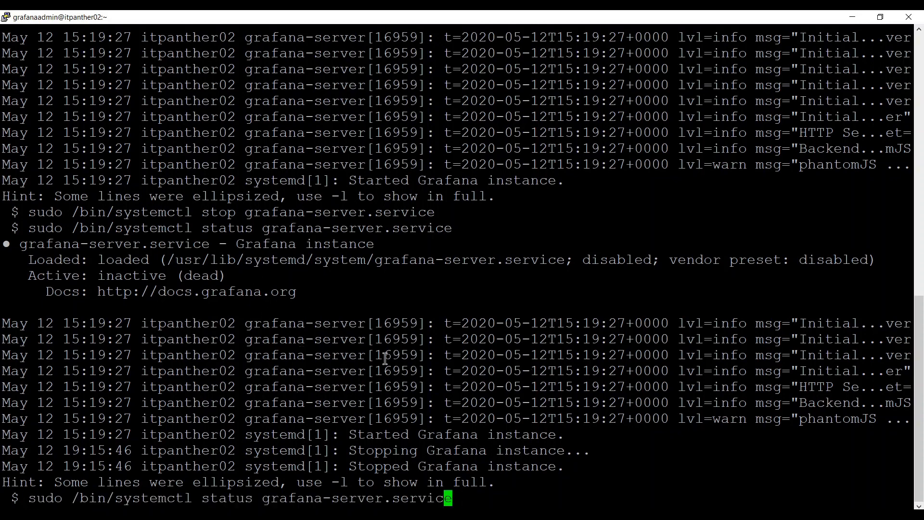
key(Left)
key(Left)
key(BackSpace)
key(BackSpace)
key(BackSpace)
text(rt)
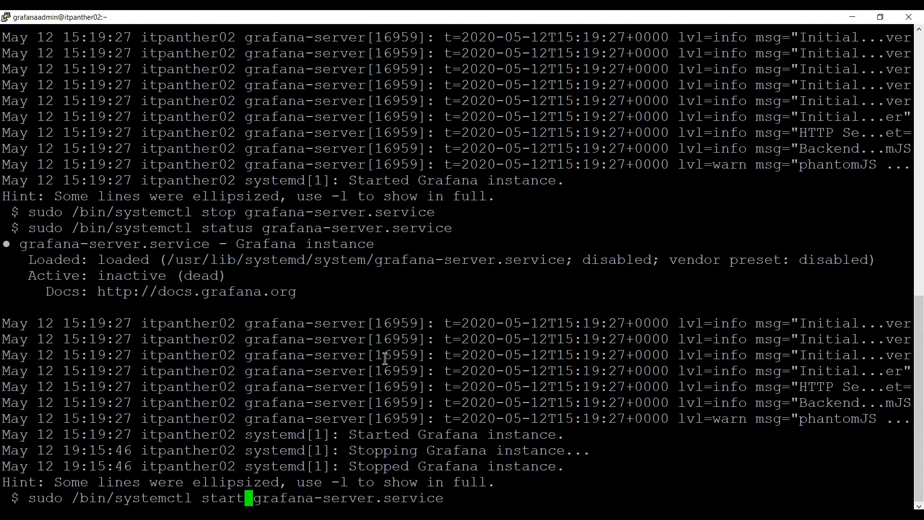
key(Return)
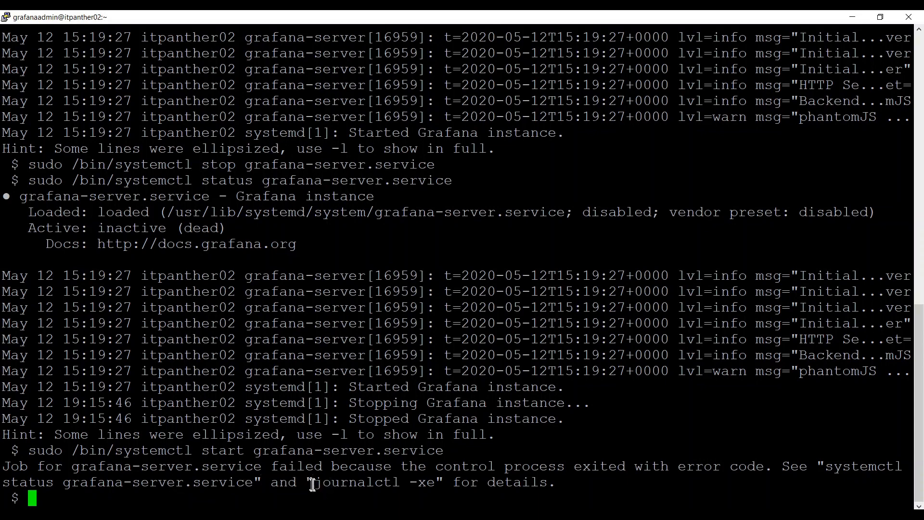
Run journalctl -xe, then sudo journalctl -xe, to read the grafana-server start failure.
drag(309, 482, 442, 483)
key(super+c)
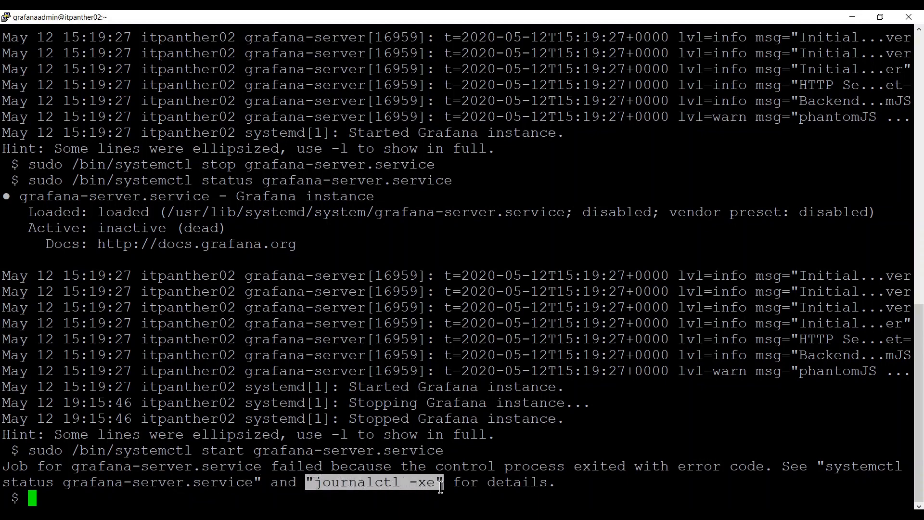
click(395, 486)
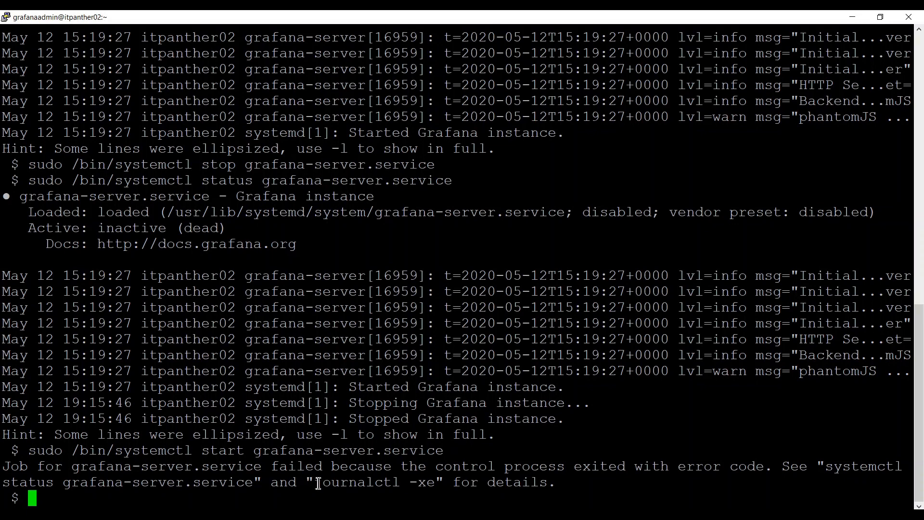
drag(313, 482, 435, 483)
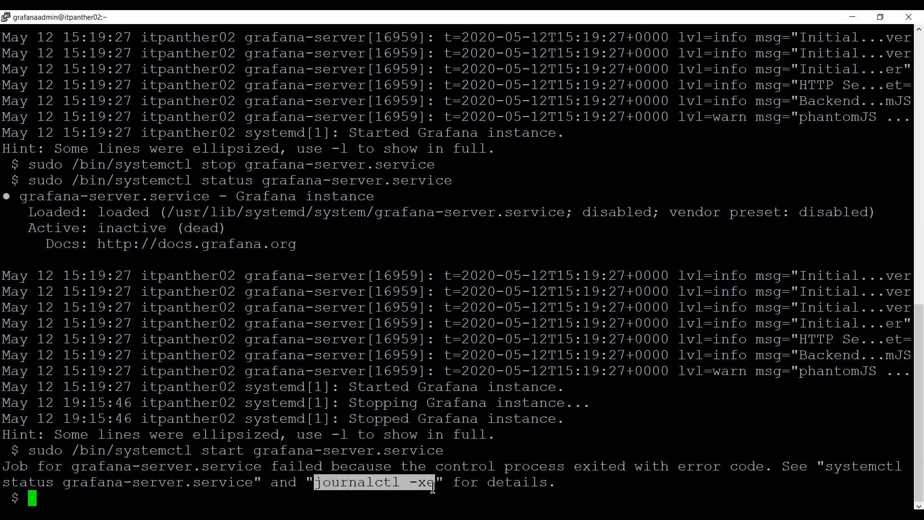
right_click(478, 453)
key(Return)
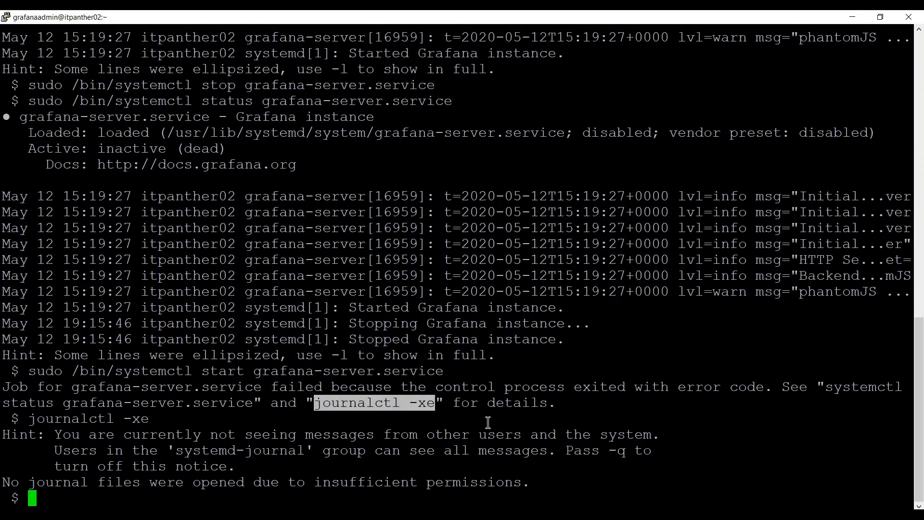
text(sudo)
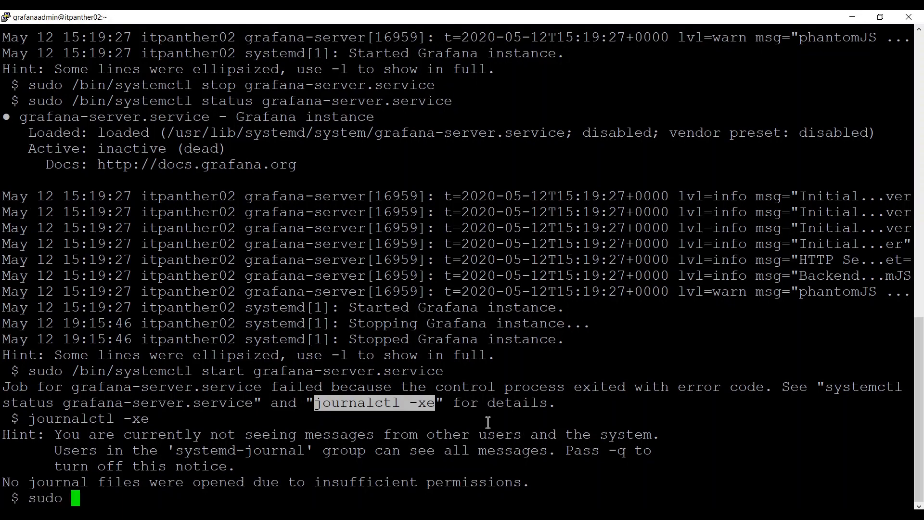
right_click(488, 422)
key(Return)
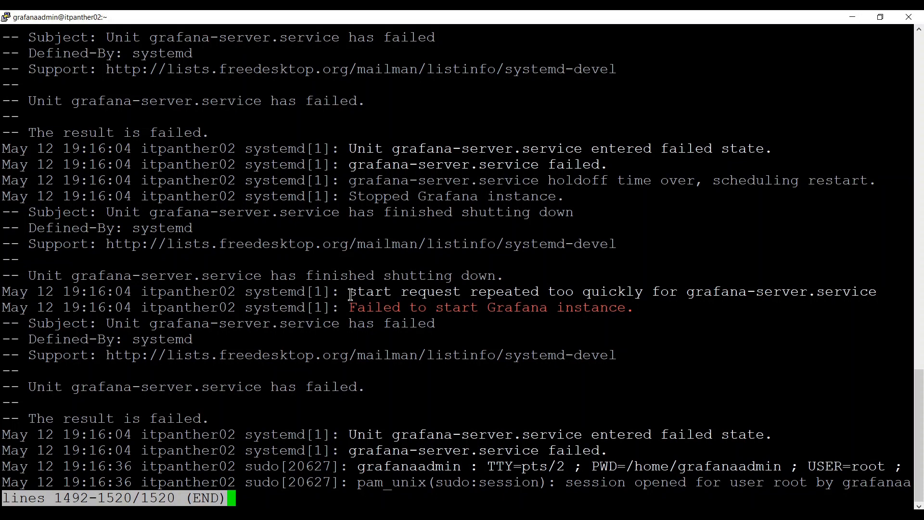
Close the journal, copy the 'start request repeated too quickly' message, and retry starting grafana-server.
key(q)
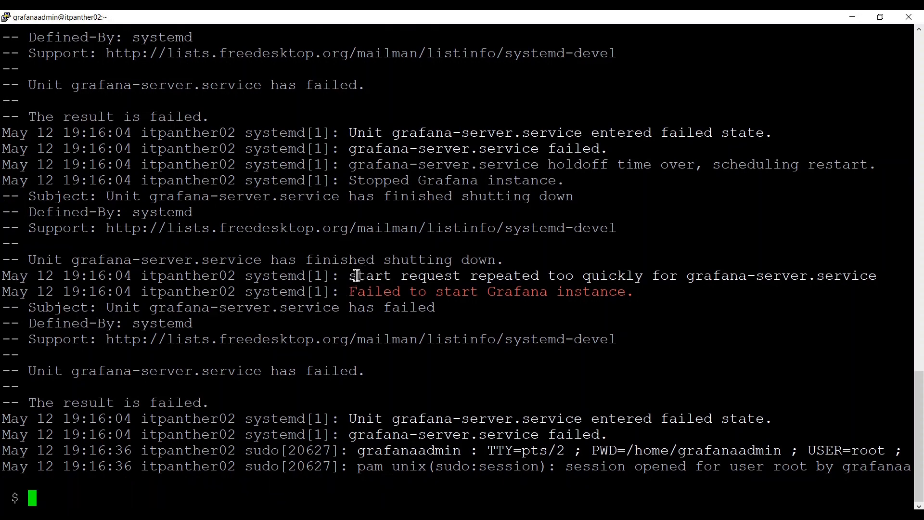
drag(351, 276, 636, 275)
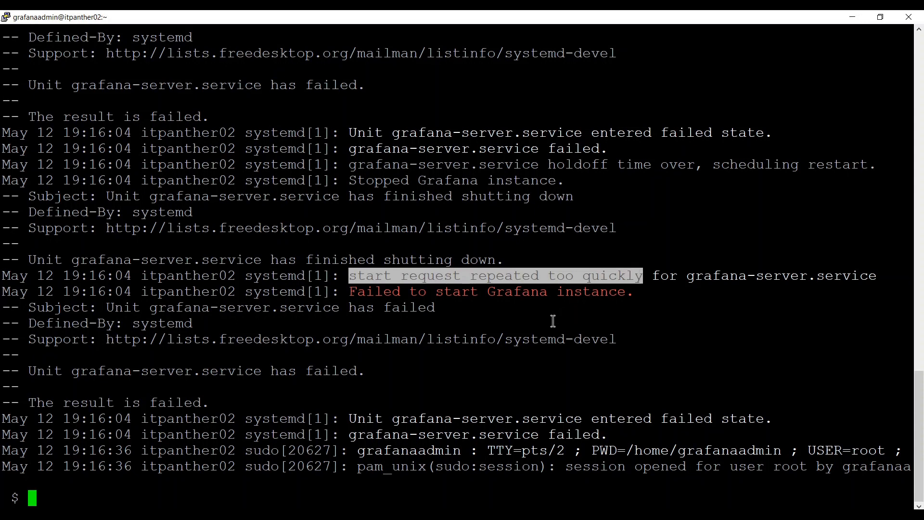
key(Up)
key(Up)
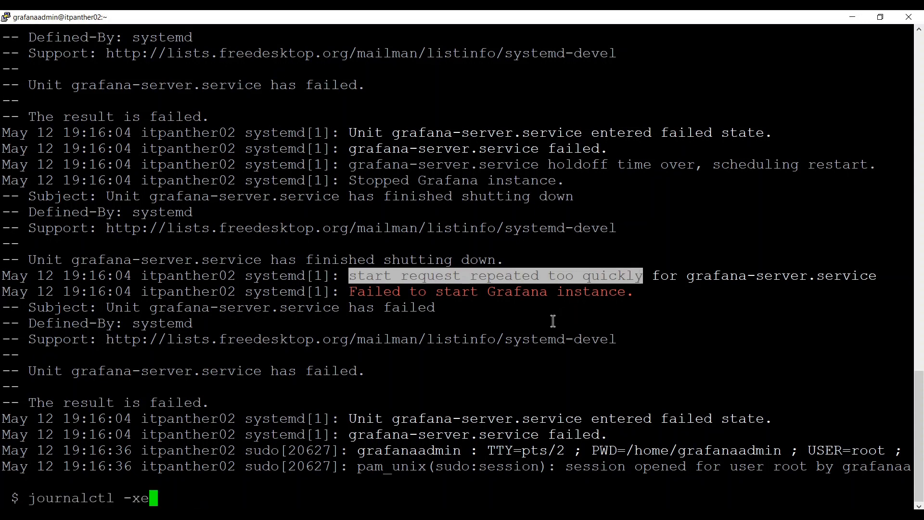
key(Up)
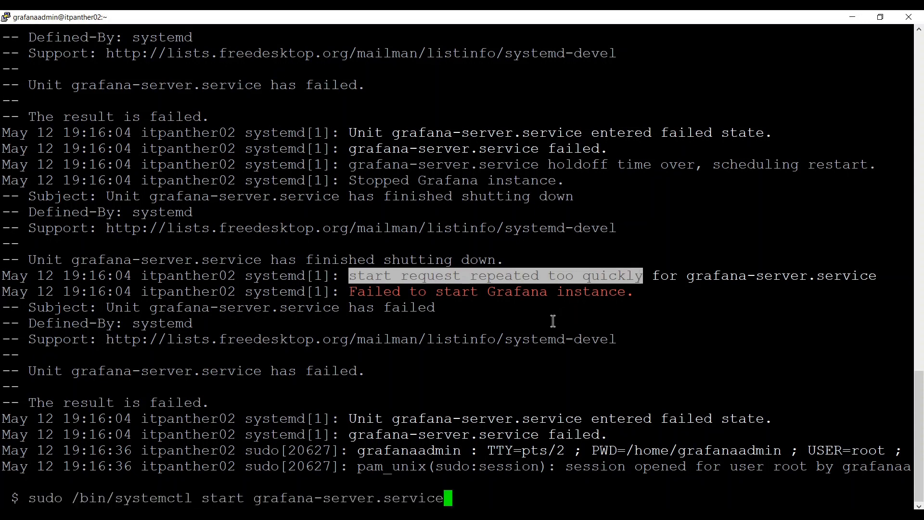
key(Return)
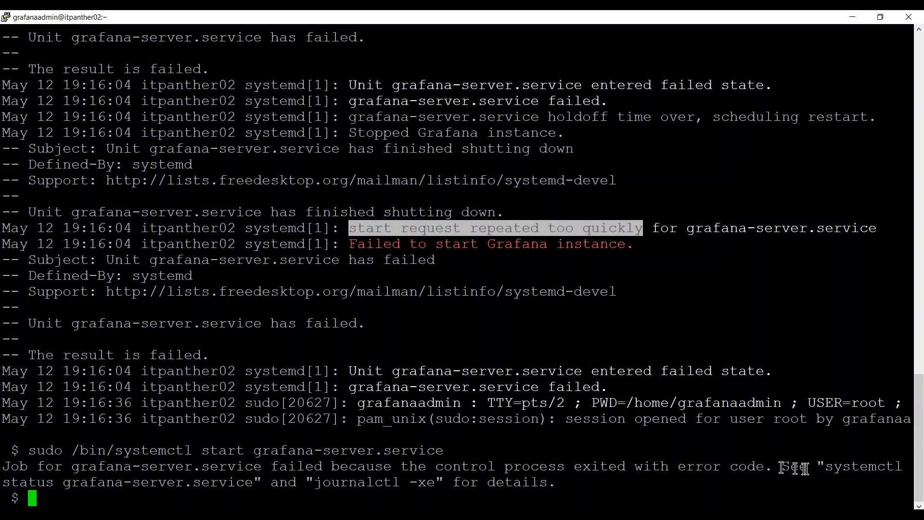
Run sudo systemctl status grafana-server.service, showing failed (start-limit), then search history for the grafana.ini edit command.
drag(825, 467, 252, 482)
right_click(251, 481)
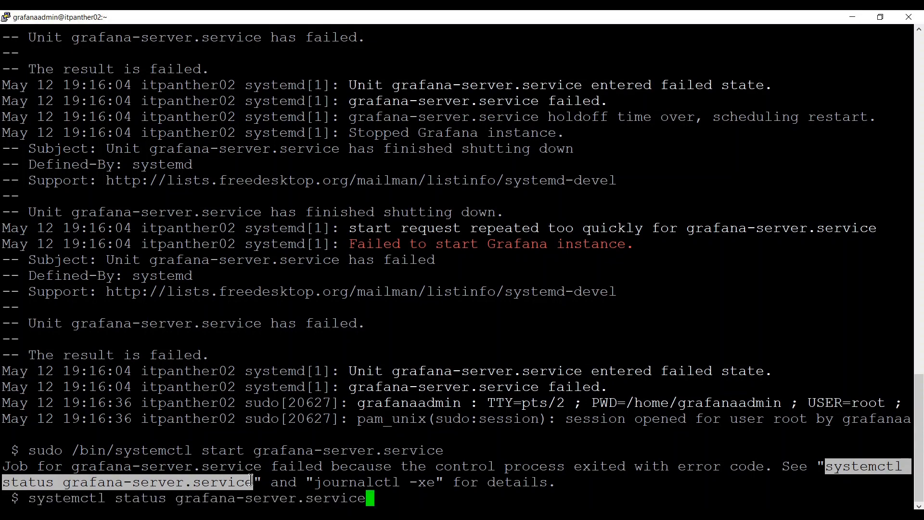
key(Home)
text(sudo)
key(Return)
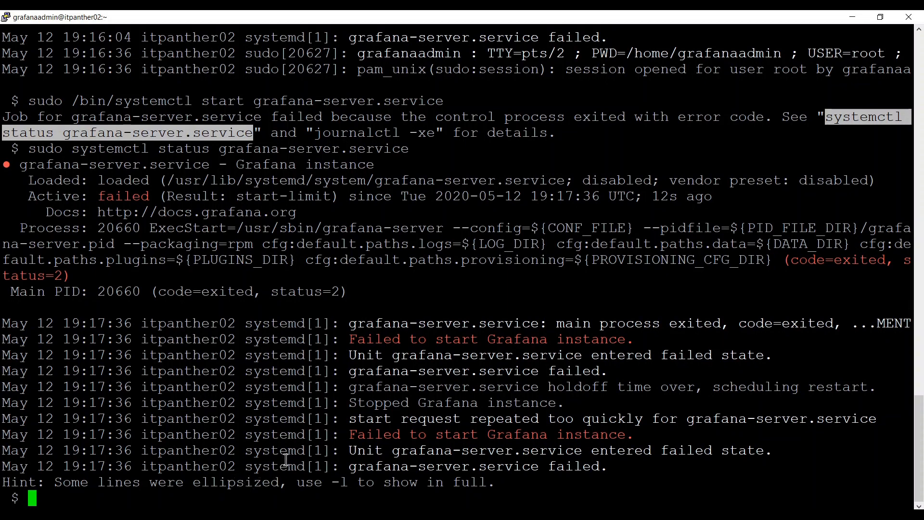
key(Up)
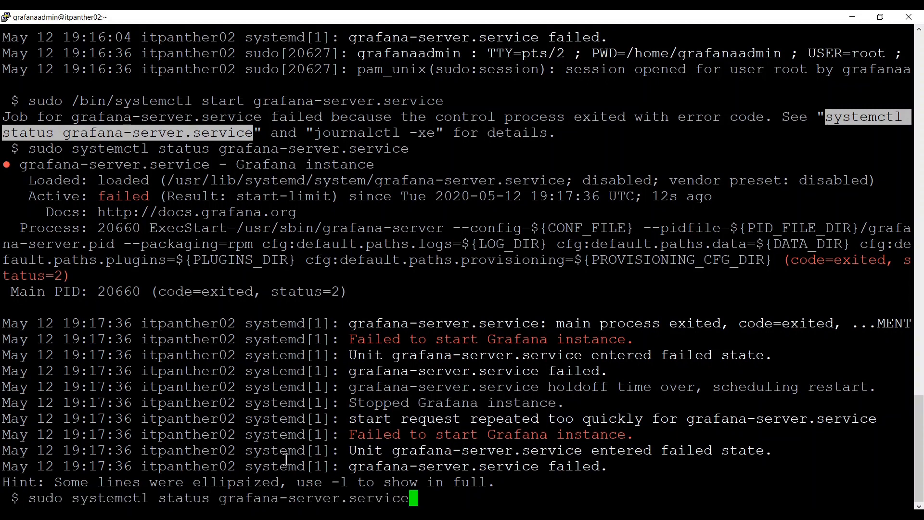
key(Up)
key(Up)
key(Up)
key(Up)
key(Up)
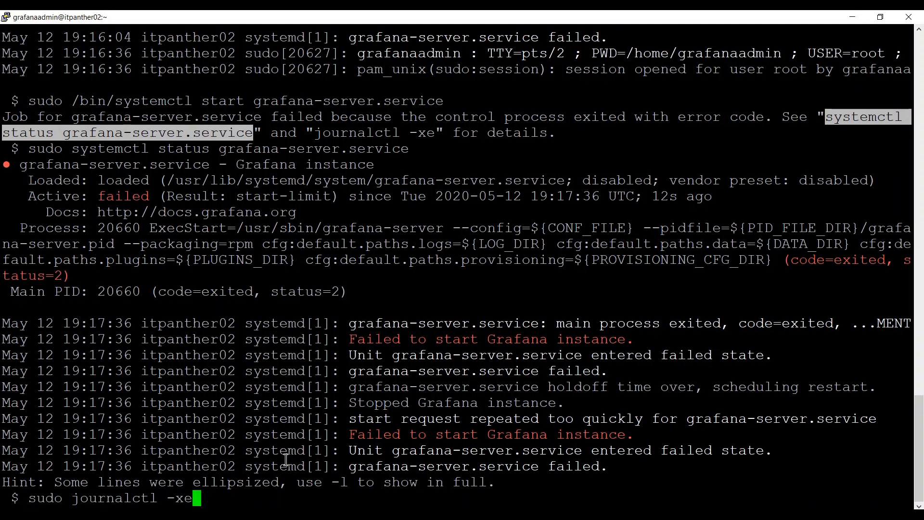
key(Up)
key(Up)
key(Up)
key(Up)
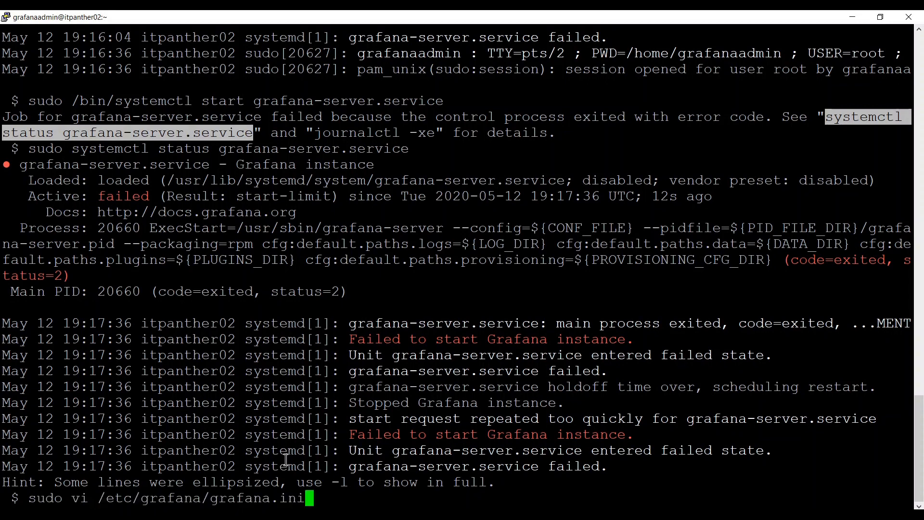
Open grafana.ini in vi, jump to the mysql section and comment out the url line.
key(Return)
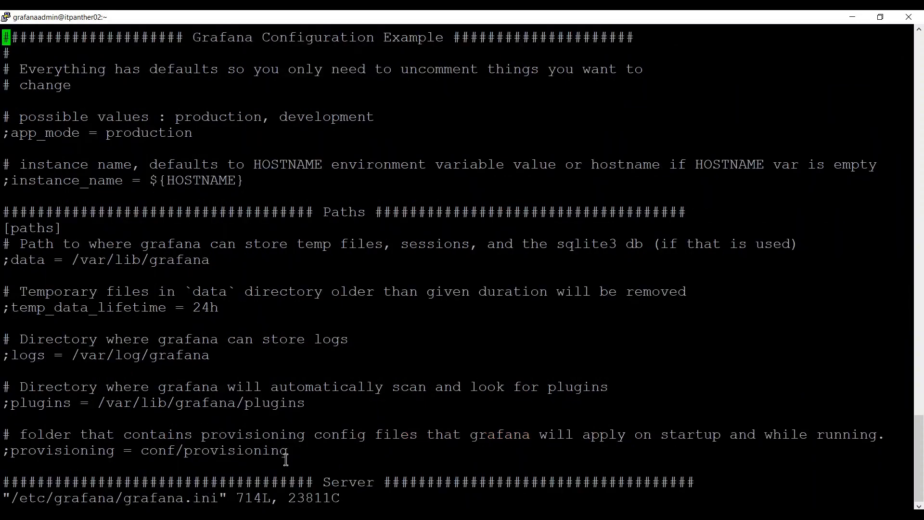
text(/mysql)
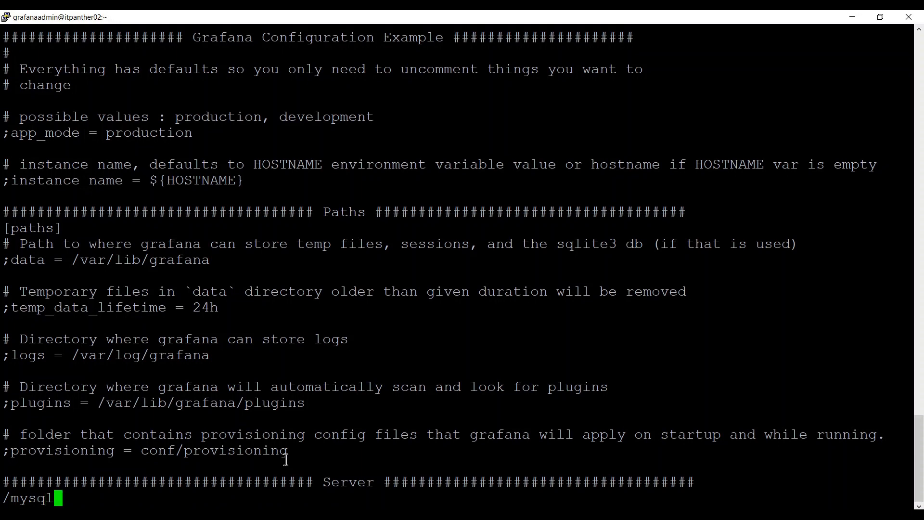
key(Return)
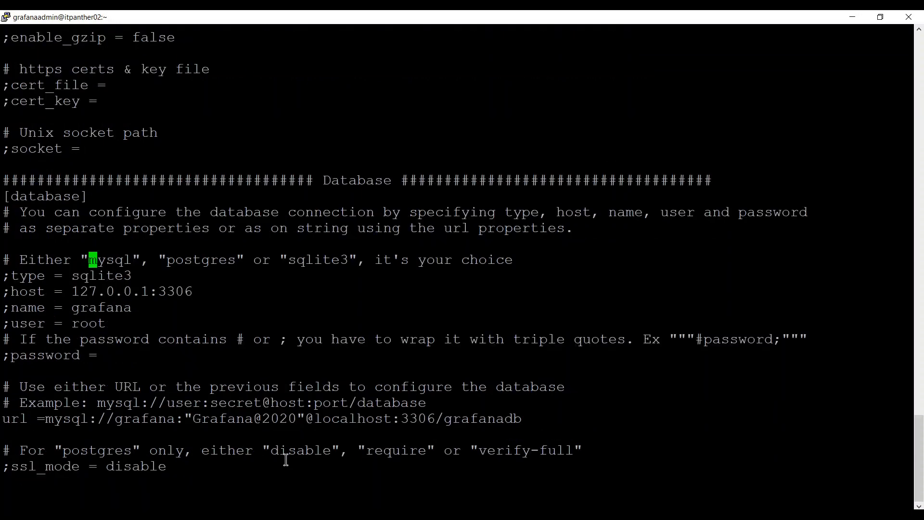
key(Down)
key(Down)
key(Down)
key(Down)
key(Down)
key(i)
key(Down)
key(Down)
key(Down)
key(Down)
key(Down)
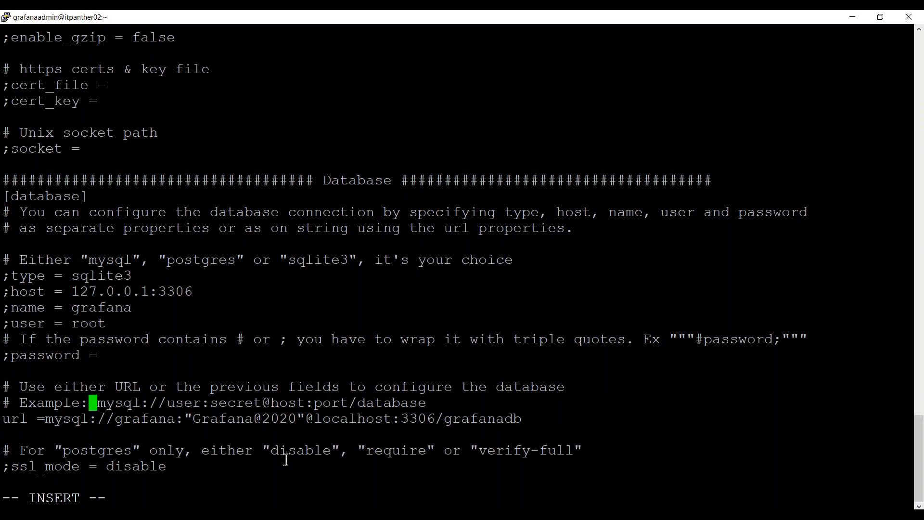
key(Left)
key(Left)
key(Left)
key(Left)
key(Left)
key(Left)
key(Left)
key(Left)
key(Left)
key(Left)
text(;)
Uncomment the database type line and change it from sqlite3 to mysql.
key(Up)
key(Up)
key(Up)
key(Up)
key(Up)
key(Up)
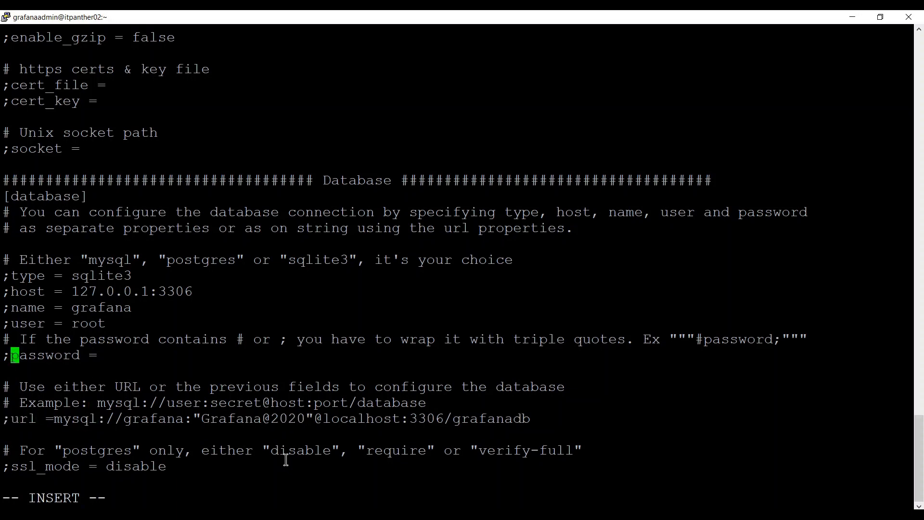
key(Up)
key(Up)
key(Up)
key(BackSpace)
key(Right)
key(Right)
key(Right)
key(Right)
key(Right)
key(Right)
key(Right)
key(Right)
key(Right)
key(Right)
key(Right)
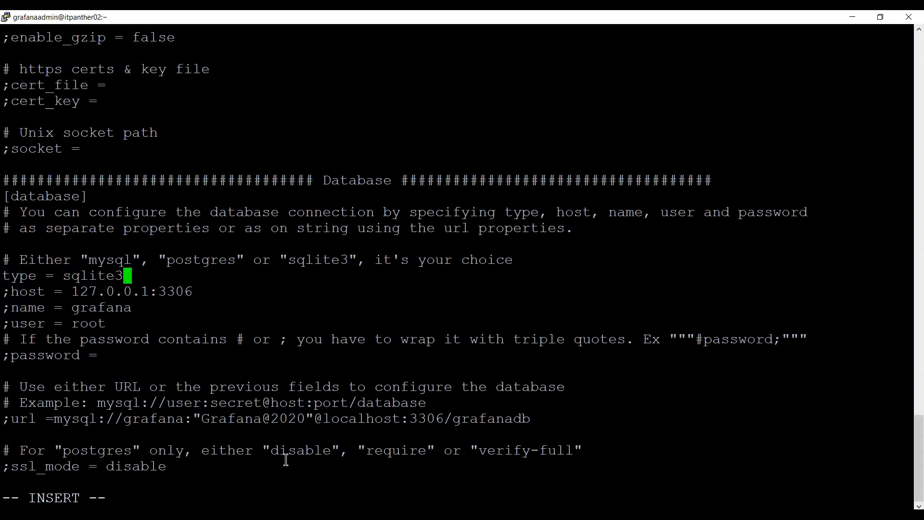
key(BackSpace)
key(BackSpace)
key(BackSpace)
key(BackSpace)
key(BackSpace)
key(BackSpace)
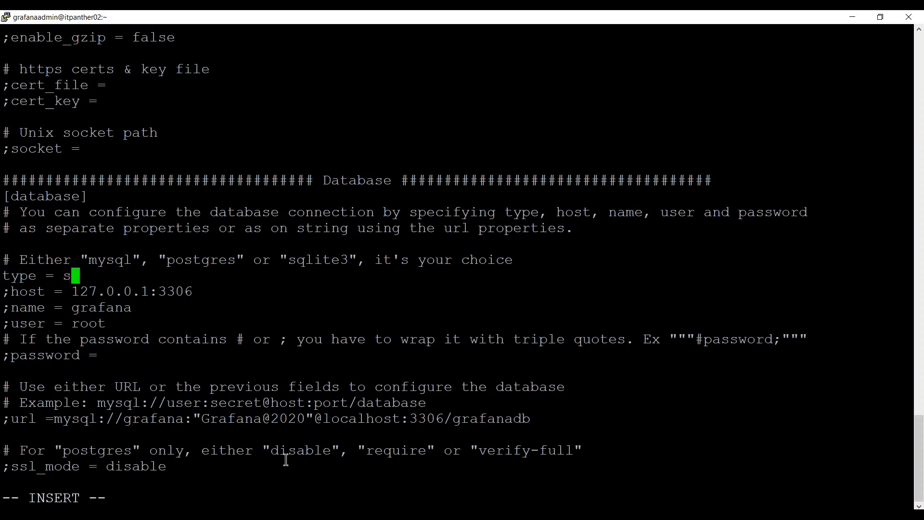
key(BackSpace)
text(mysql)
Uncomment the host line and change 127.0.0.1:3306 to localhost:3306.
key(Down)
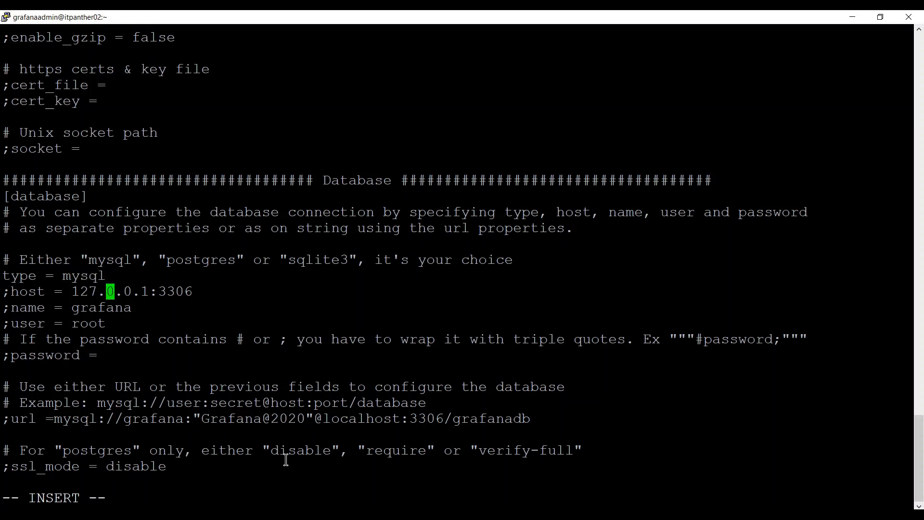
key(Down)
key(Up)
key(Home)
key(Delete)
key(Right)
key(Right)
key(Right)
key(Right)
key(Right)
key(Right)
key(Right)
key(Right)
key(Right)
key(Right)
key(Right)
key(Right)
key(Right)
key(Right)
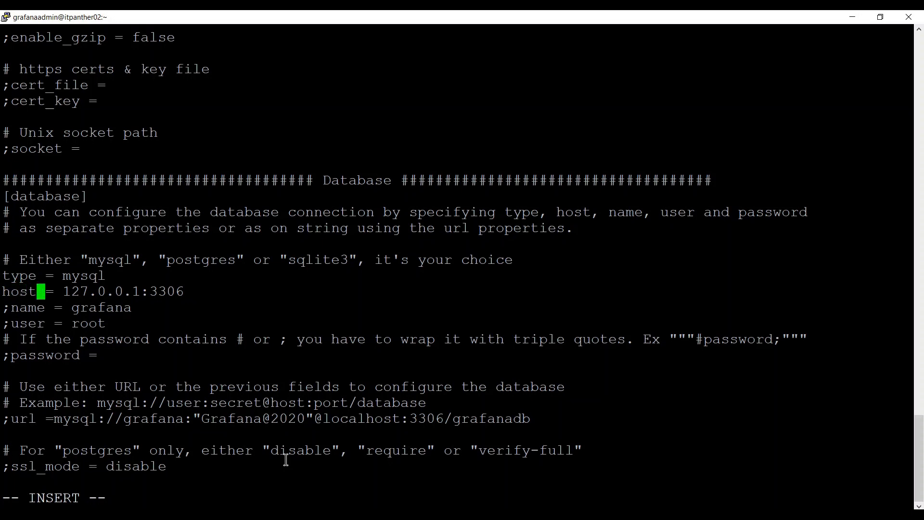
key(Right)
key(Right)
key(BackSpace)
key(BackSpace)
key(BackSpace)
key(BackSpace)
key(BackSpace)
key(BackSpace)
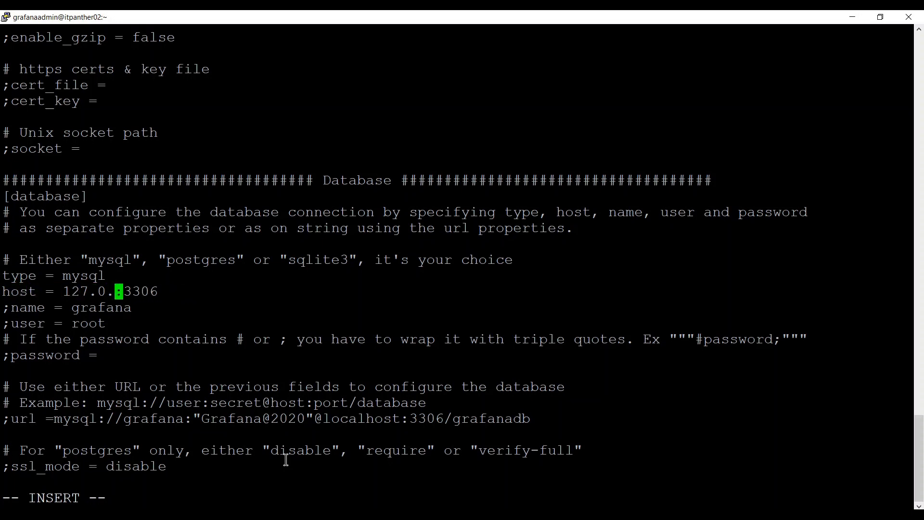
key(BackSpace)
key(BackSpace)
key(BackSpace)
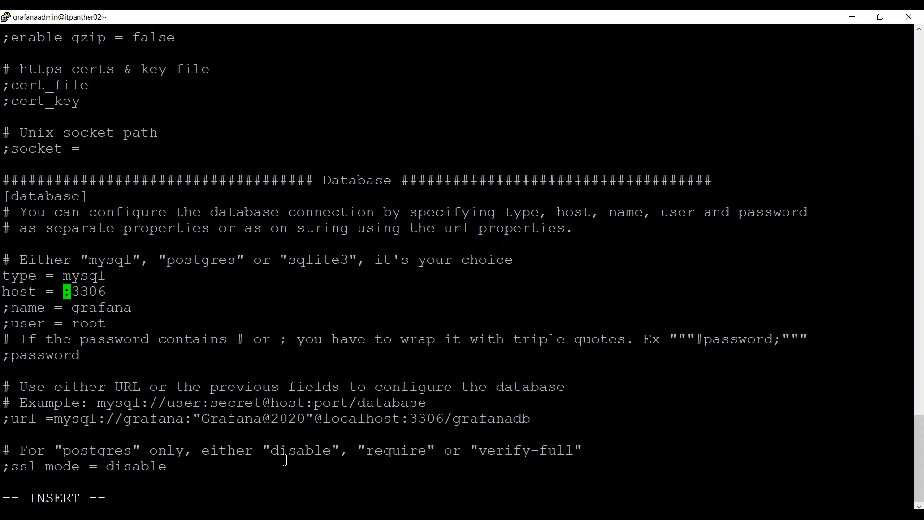
text(localst)
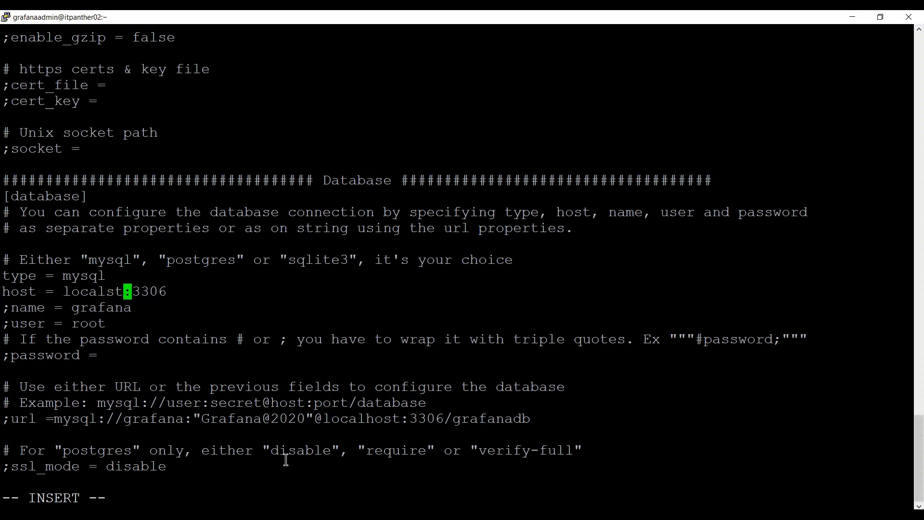
key(BackSpace)
key(BackSpace)
text(host)
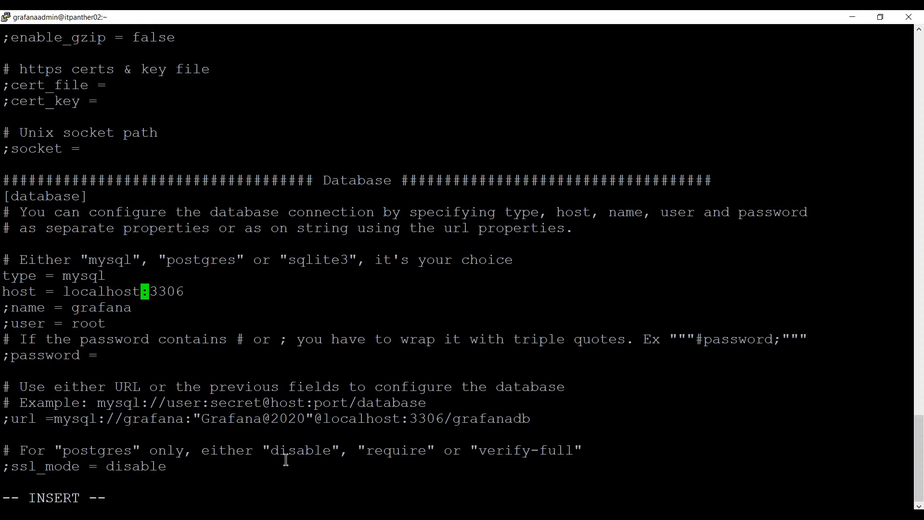
Uncomment the name line and set the database name to grafanadb.
key(Down)
key(Home)
key(Delete)
key(End)
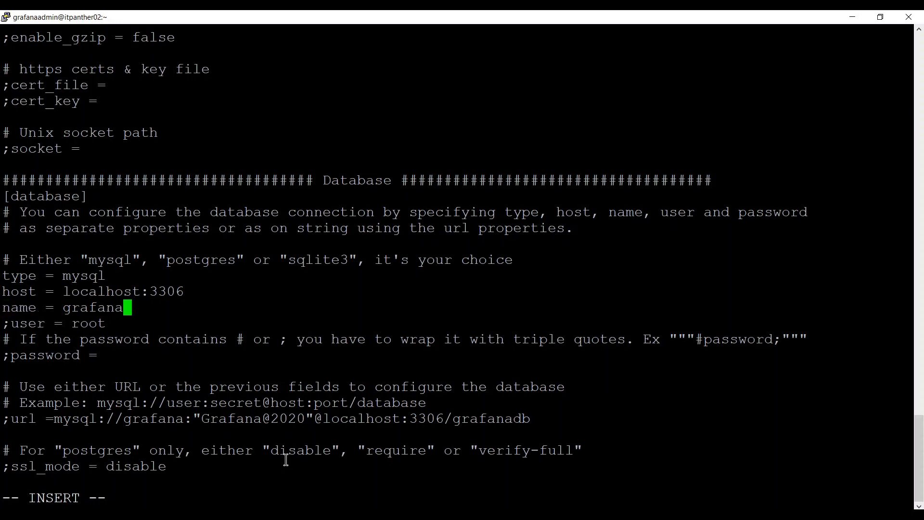
key(Down)
key(Home)
key(Up)
key(End)
text(db)
Uncomment the user line and replace root with grafana.
key(Down)
key(Home)
key(Delete)
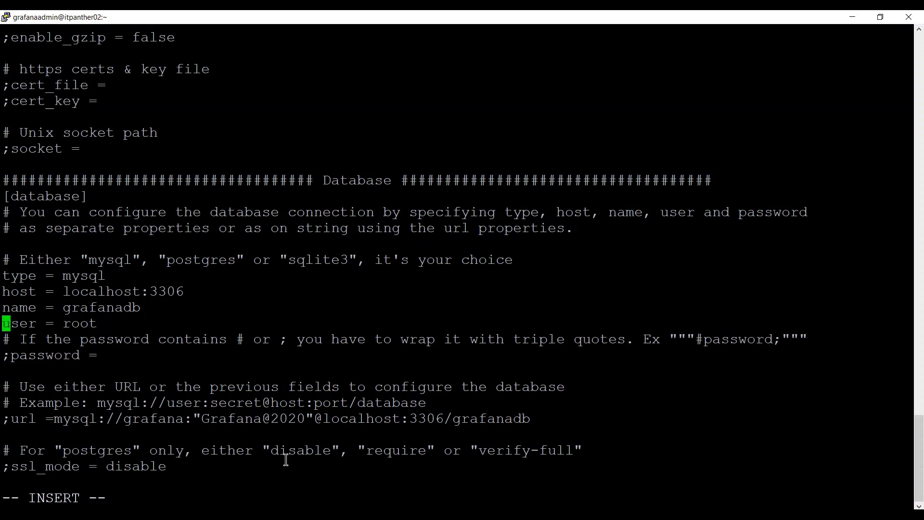
key(End)
key(BackSpace)
key(BackSpace)
key(BackSpace)
key(BackSpace)
text(grafana)
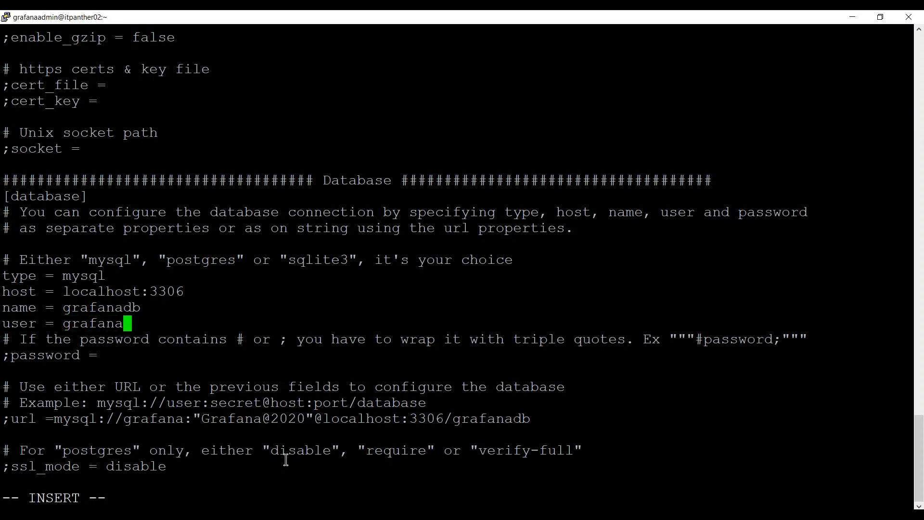
Uncomment the password line and enter the MySQL user's password.
key(Down)
key(Down)
key(Home)
key(Delete)
key(End)
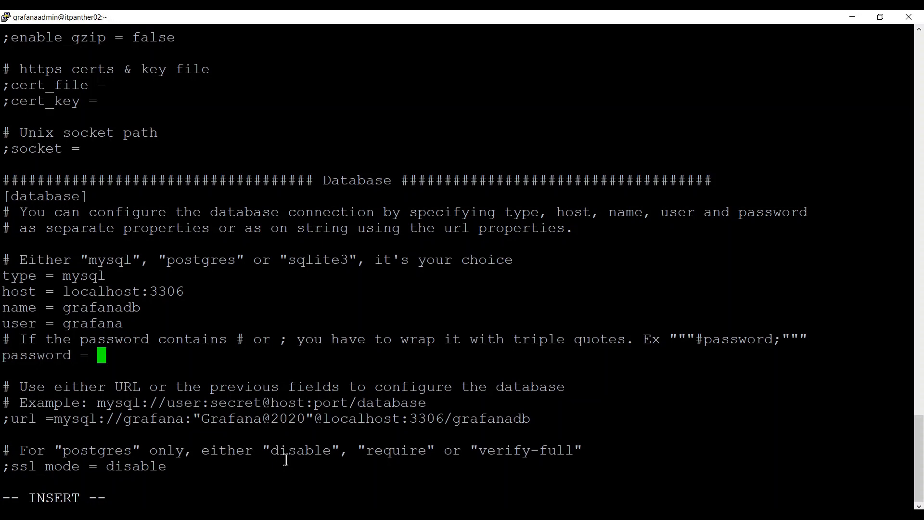
key(BackSpace)
key(BackSpace)
key(BackSpace)
key(BackSpace)
key(BackSpace)
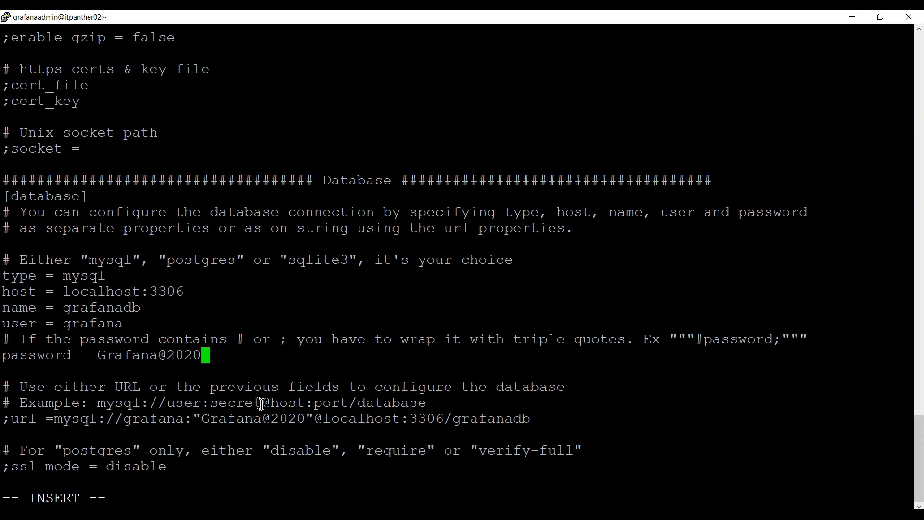
Leave insert mode and save grafana.ini with :wq.
drag(308, 419, 351, 419)
key(Escape)
text(:wq)
key(Return)
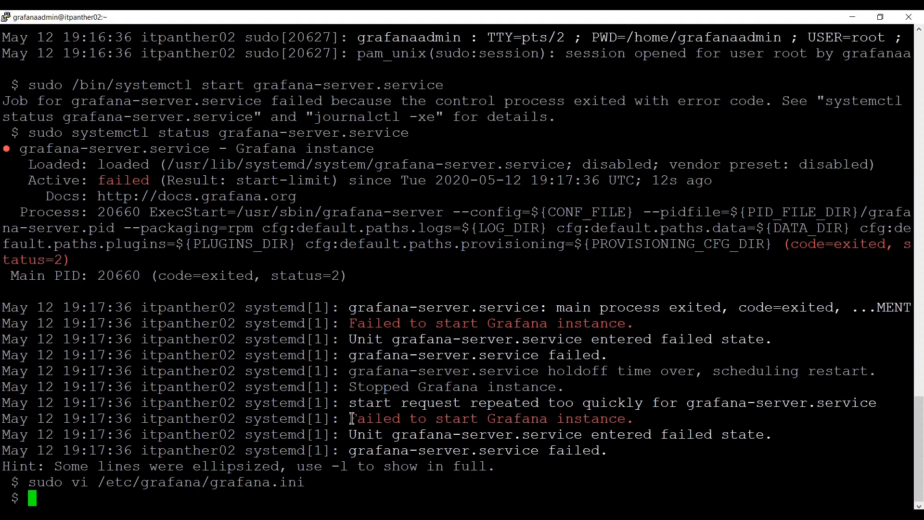
Rerun 'sudo /bin/systemctl start grafana-server.service' from history.
key(Up)
key(Up)
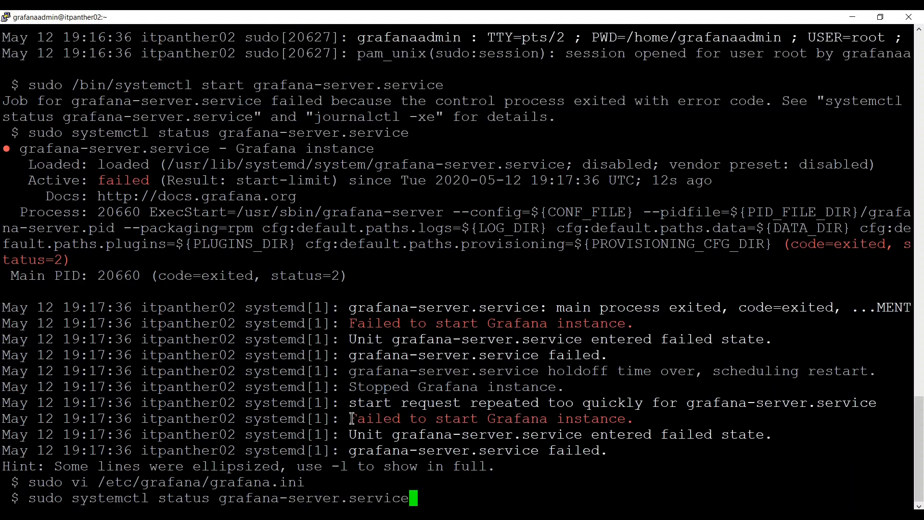
key(Up)
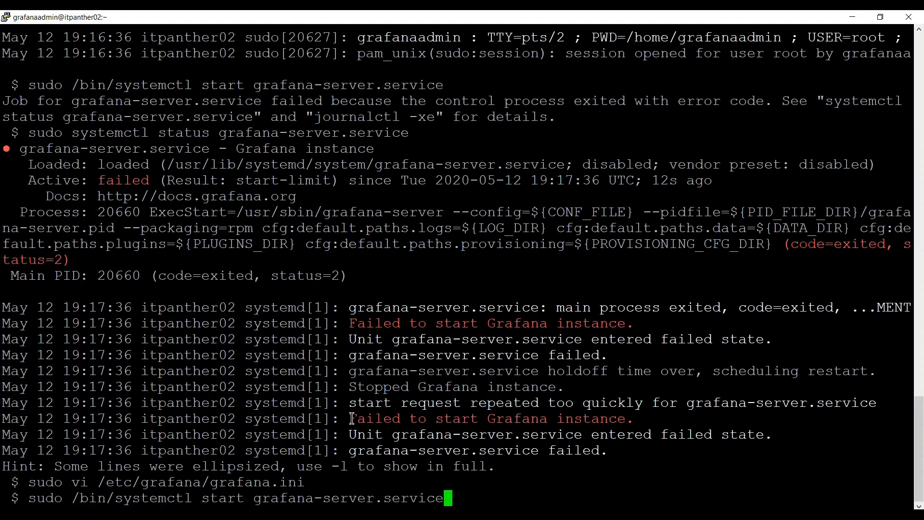
key(Return)
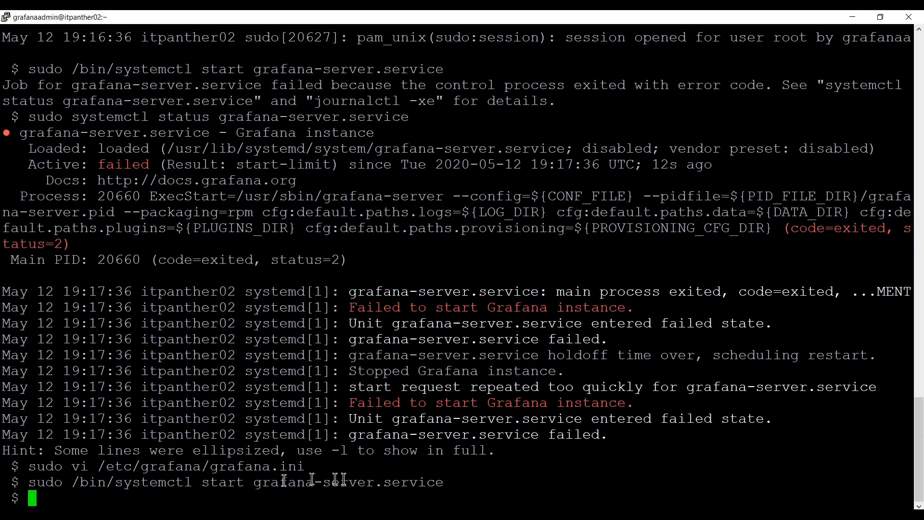
Check the grafana-server status and confirm it is active (running).
key(Up)
key(Left)
key(Left)
key(Left)
key(Left)
key(Left)
key(Left)
key(Left)
key(Left)
key(Left)
key(Left)
key(Left)
key(Left)
key(Left)
key(Left)
key(Left)
key(Left)
key(Left)
key(Left)
key(Left)
key(Left)
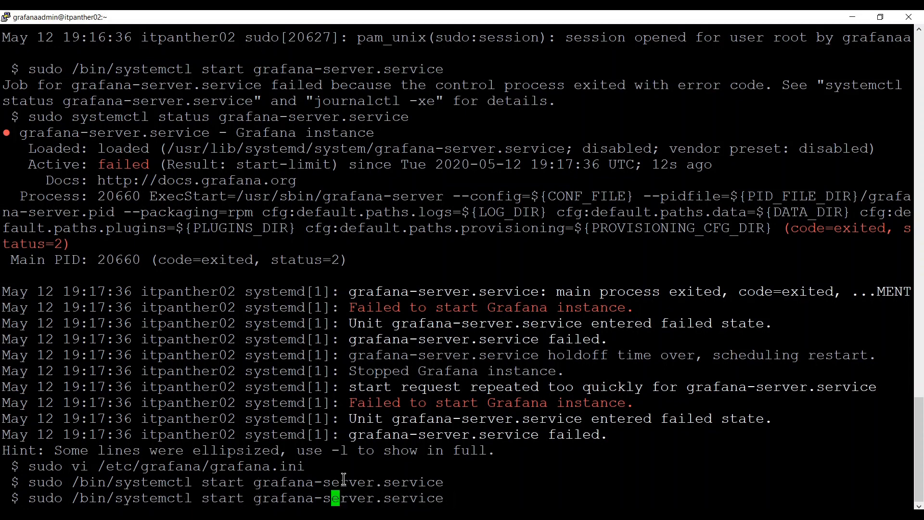
key(BackSpace)
key(BackSpace)
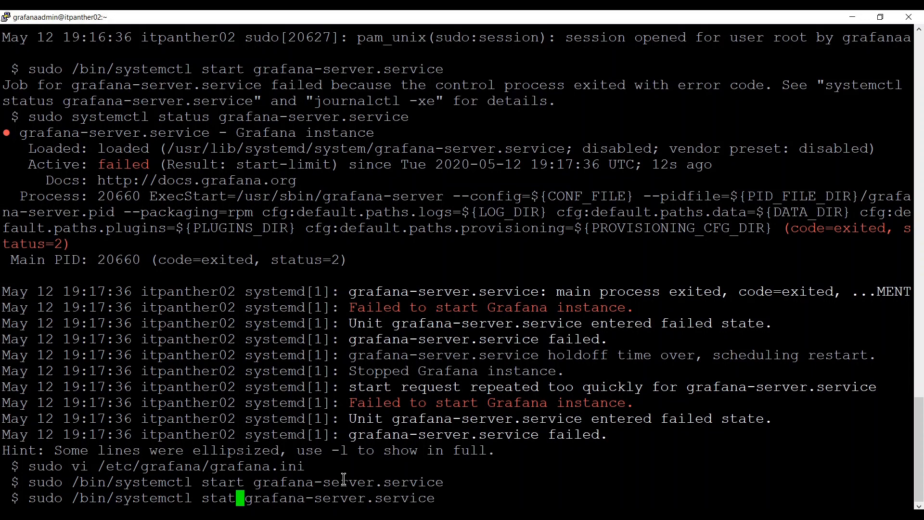
text(tus)
key(Return)
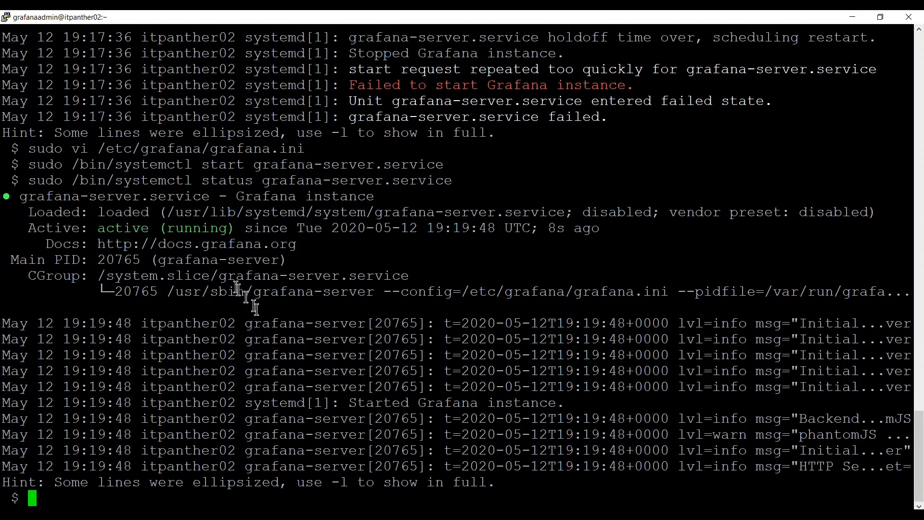
Log into MySQL as user grafana and switch to the grafanadb database.
text(mysql -u)
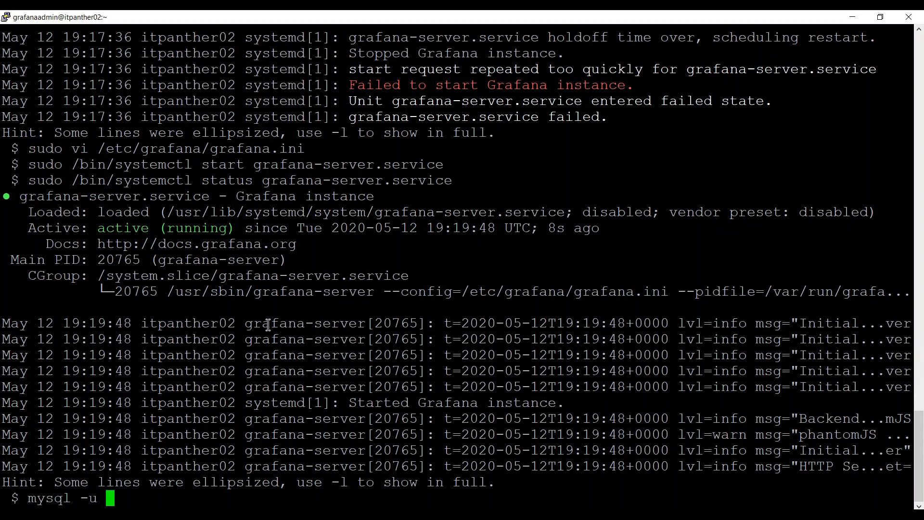
text( grafana -)
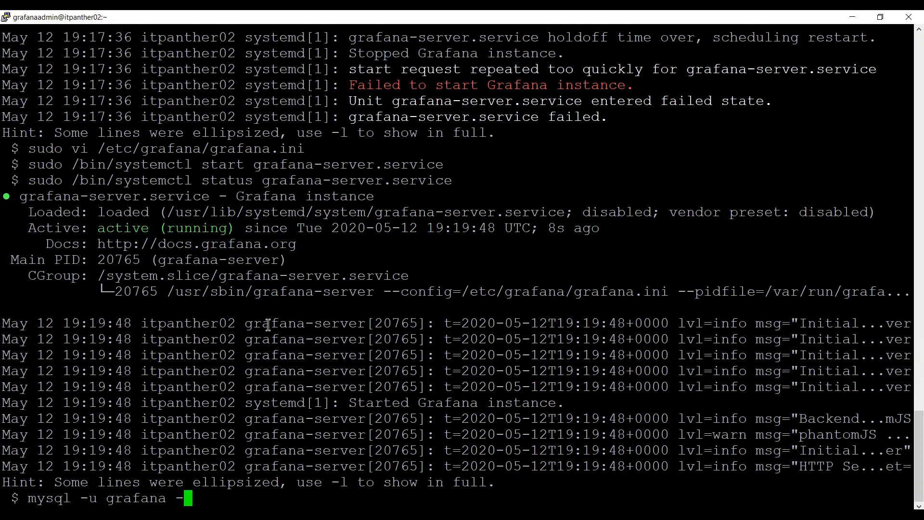
text(p)
key(Return)
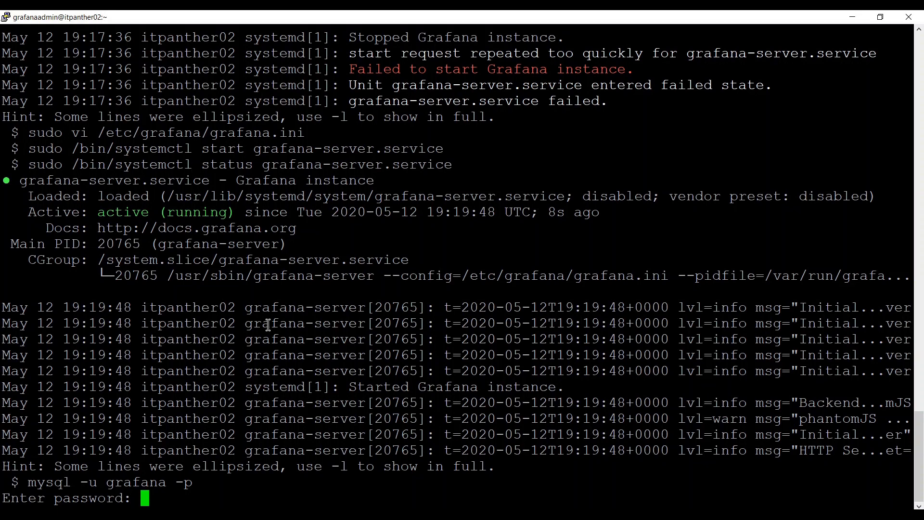
key(Return)
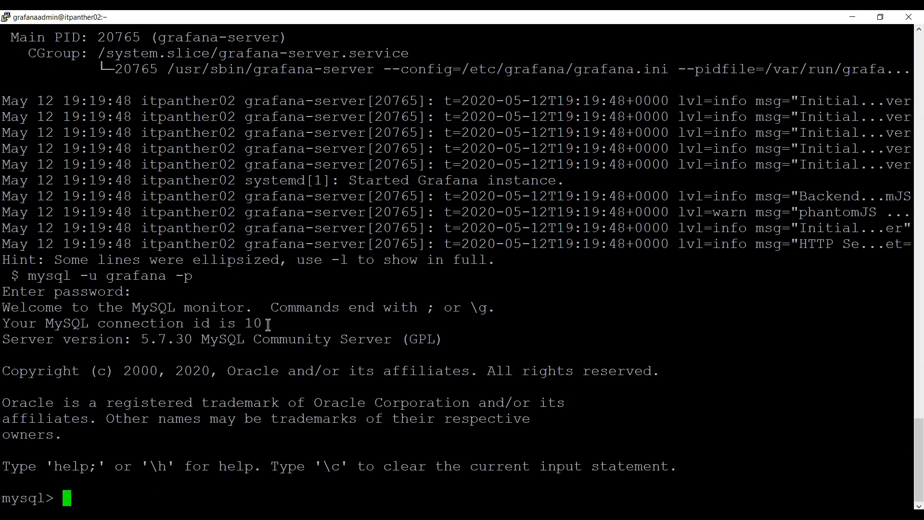
text(use grafanadb;)
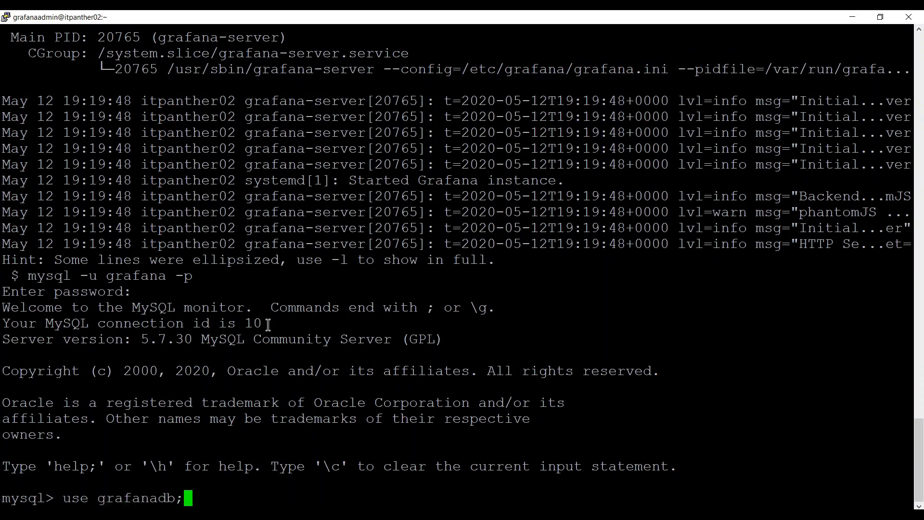
key(Return)
Run show tables; and scroll through the 35 Grafana tables listed.
text(show )
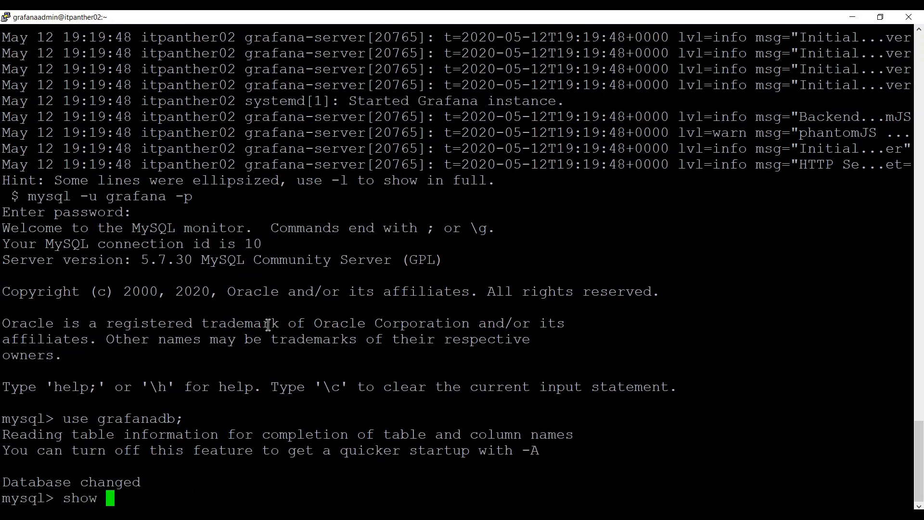
text(tables;)
key(Return)
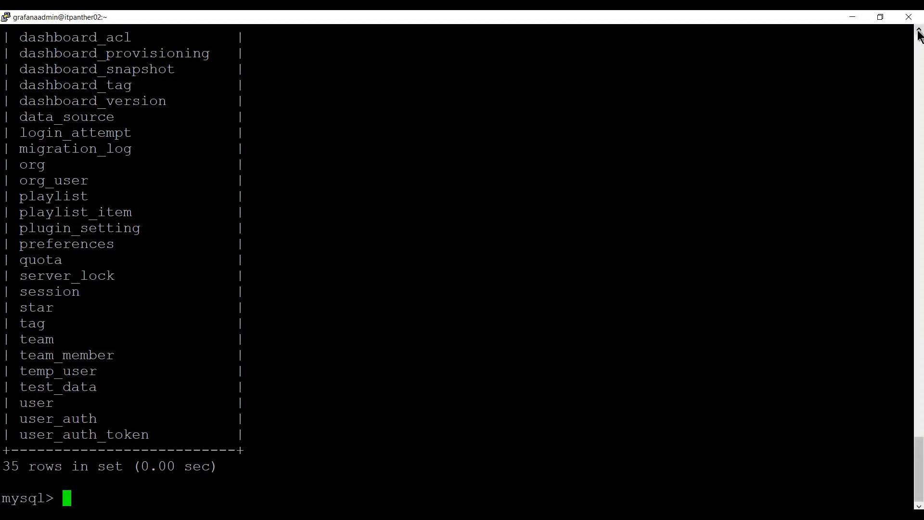
scroll(919, 32, up, 8)
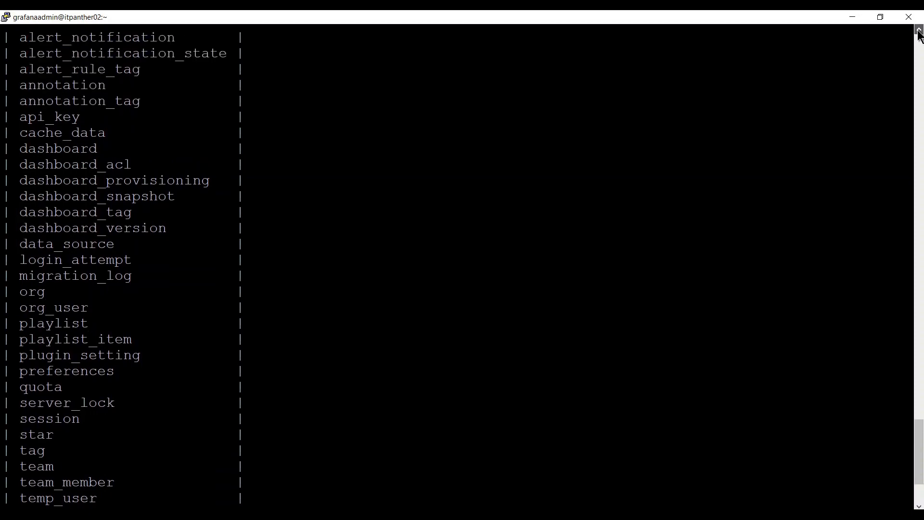
scroll(919, 32, up, 4)
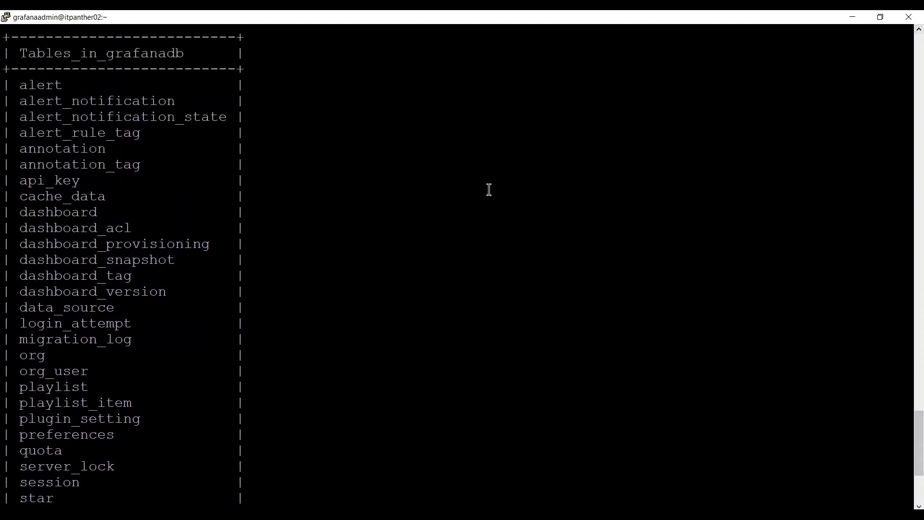
scroll(919, 31, up, 2)
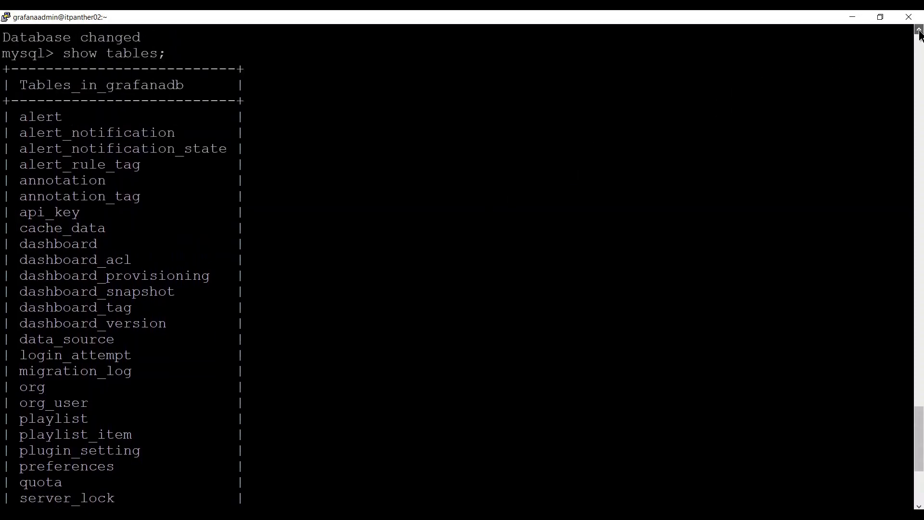
click(919, 31)
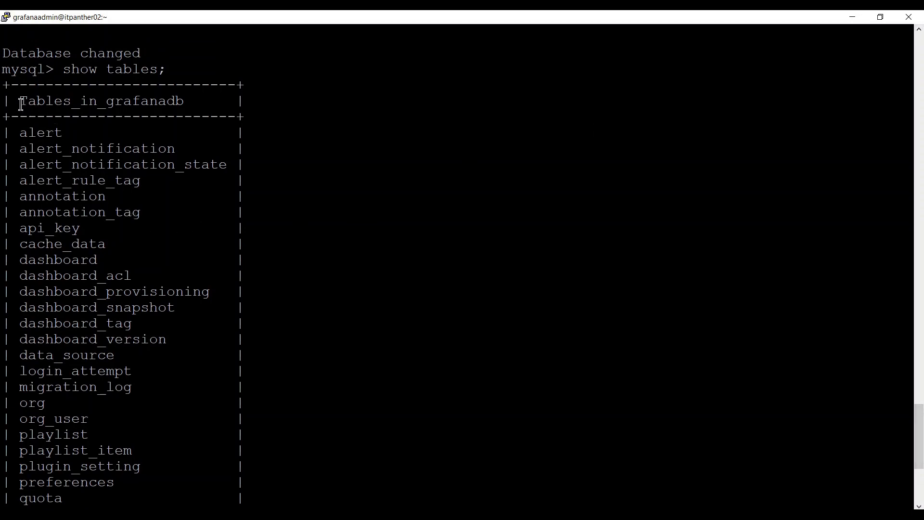
drag(21, 104, 140, 295)
click(141, 299)
scroll(142, 299, down, 5)
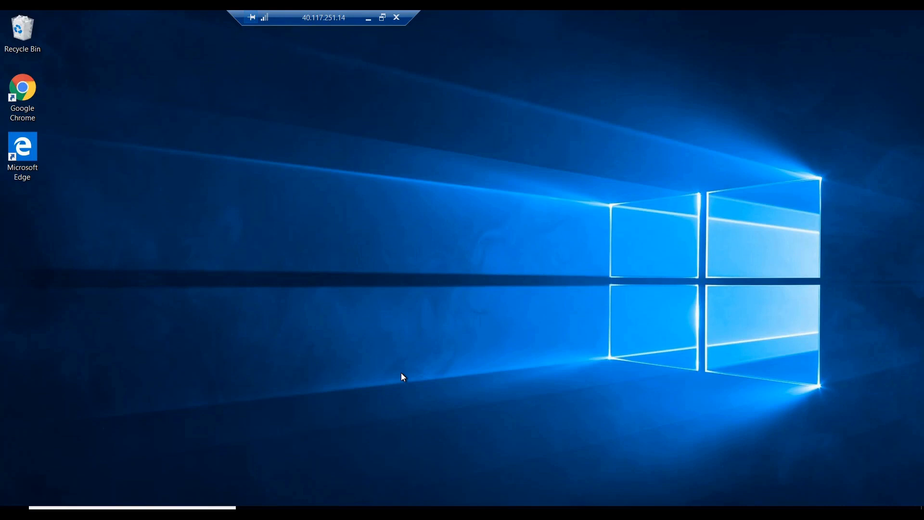
Browse to C:\Program Files\GrafanaLabs\grafana\conf and select the sample configuration file.
click(311, 508)
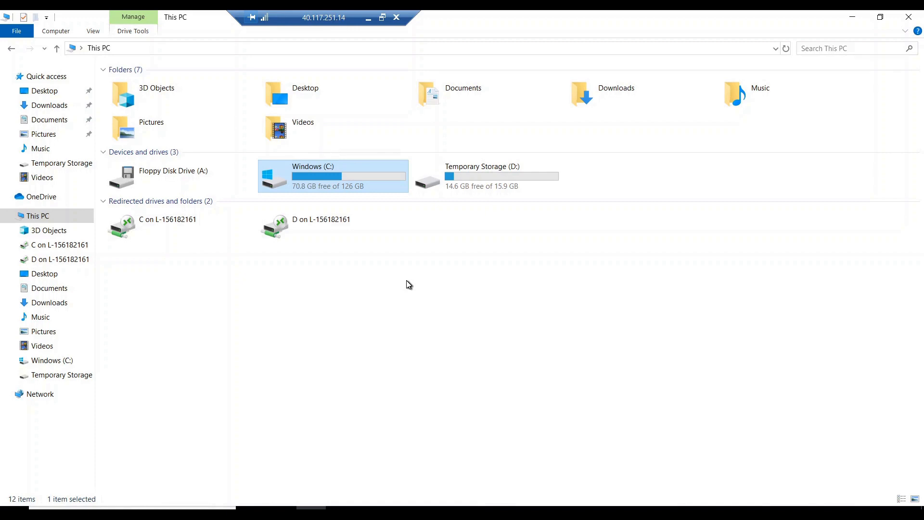
double_click(366, 180)
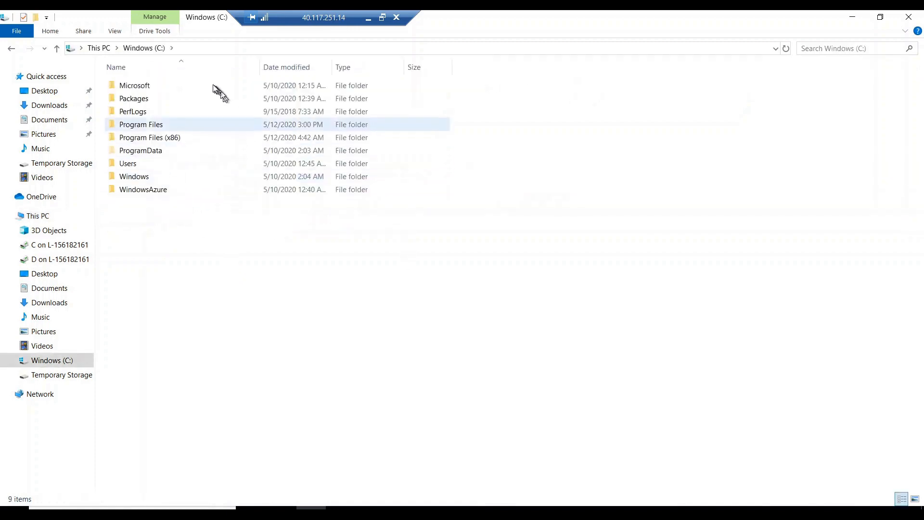
double_click(182, 125)
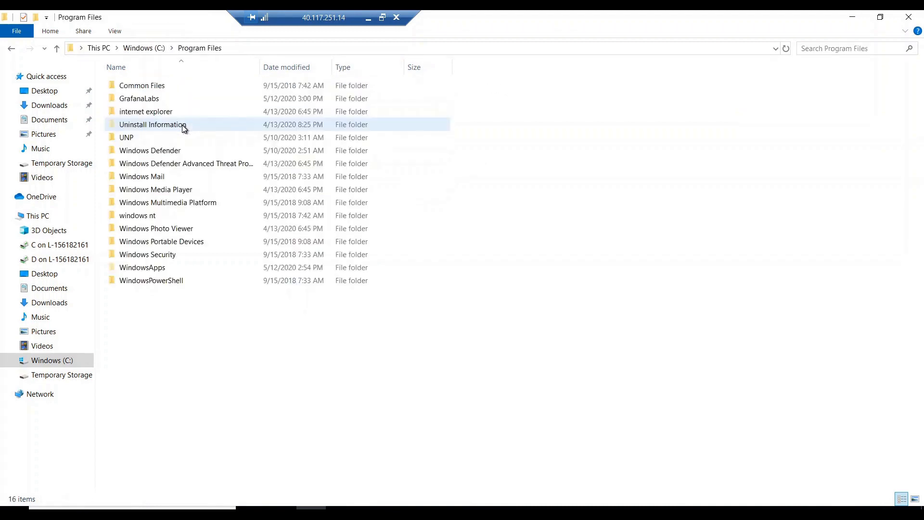
double_click(181, 99)
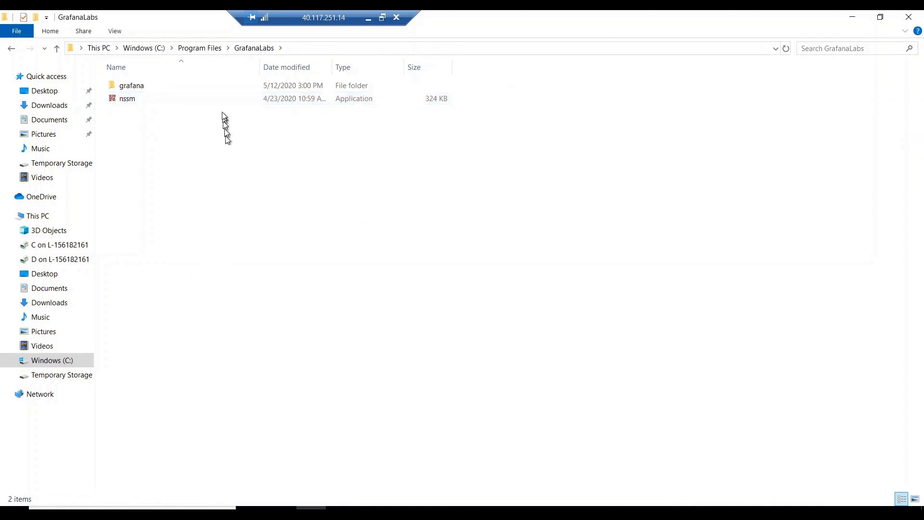
double_click(176, 87)
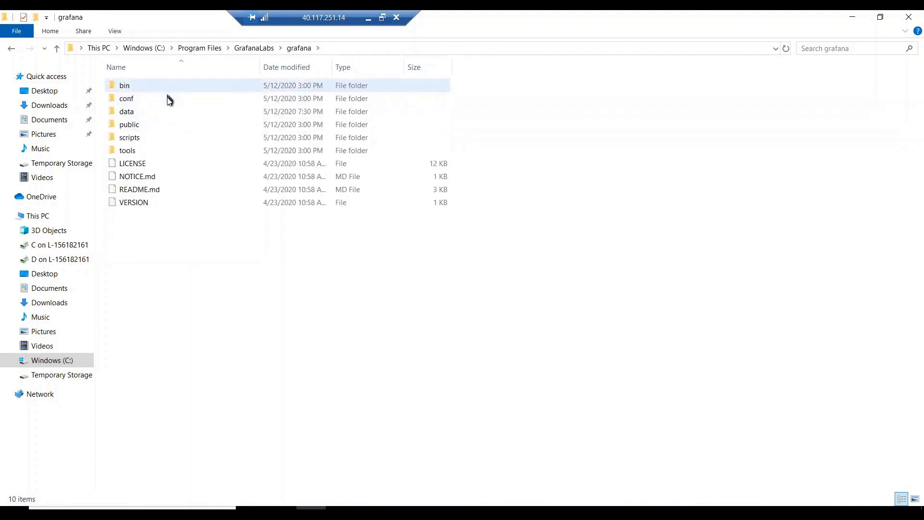
double_click(165, 105)
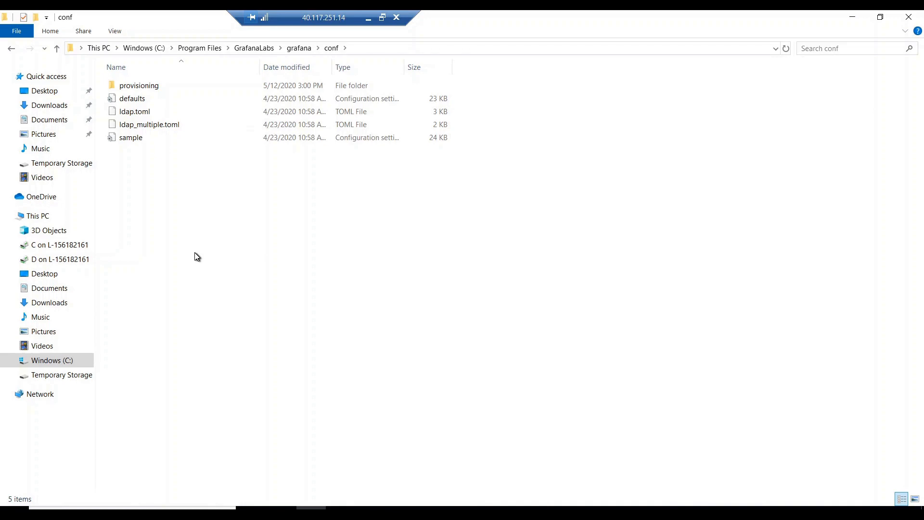
click(175, 102)
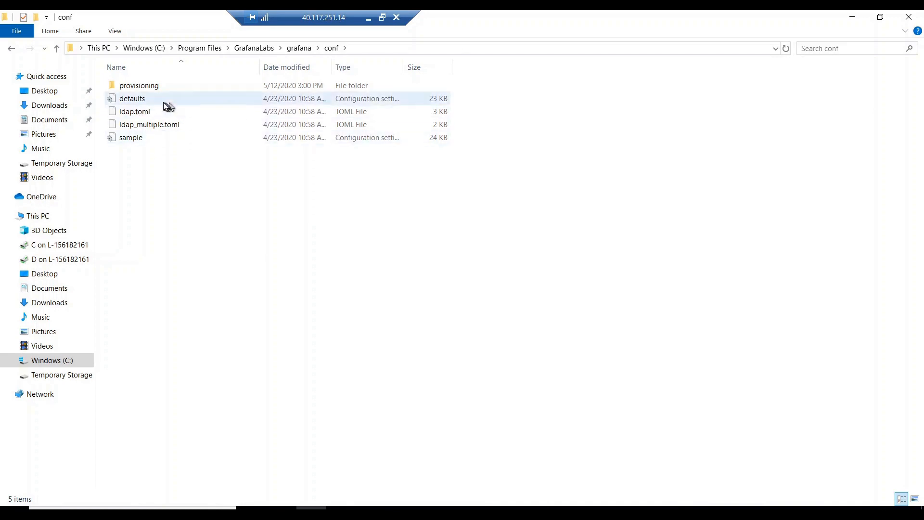
click(160, 106)
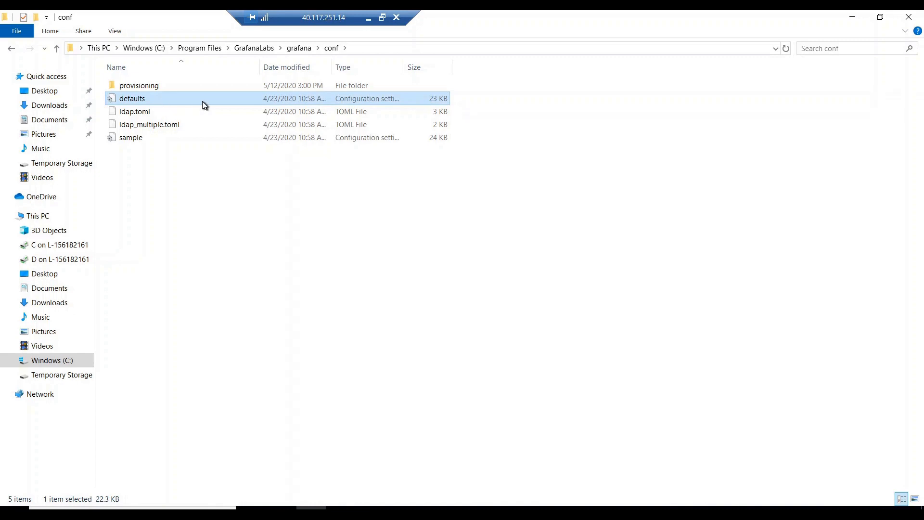
click(155, 141)
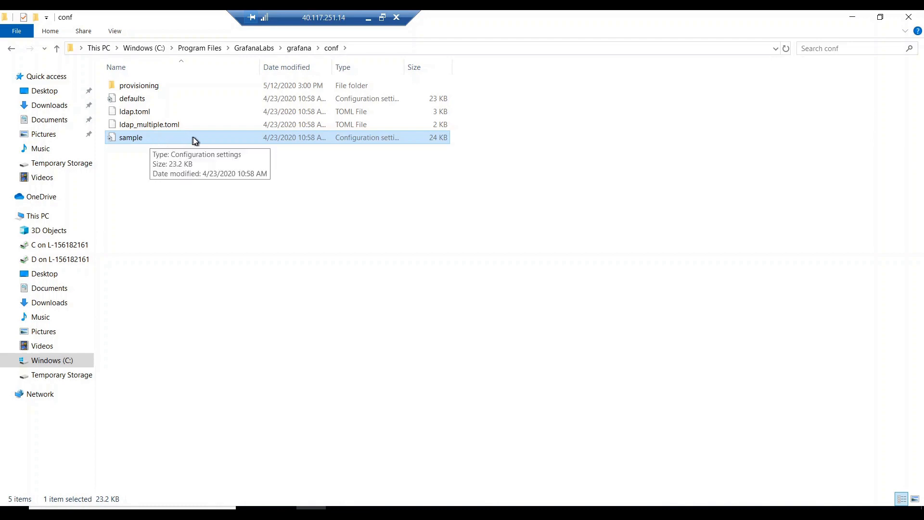
Duplicate the sample configuration file and rename the copy to custom.
key(ctrl+c)
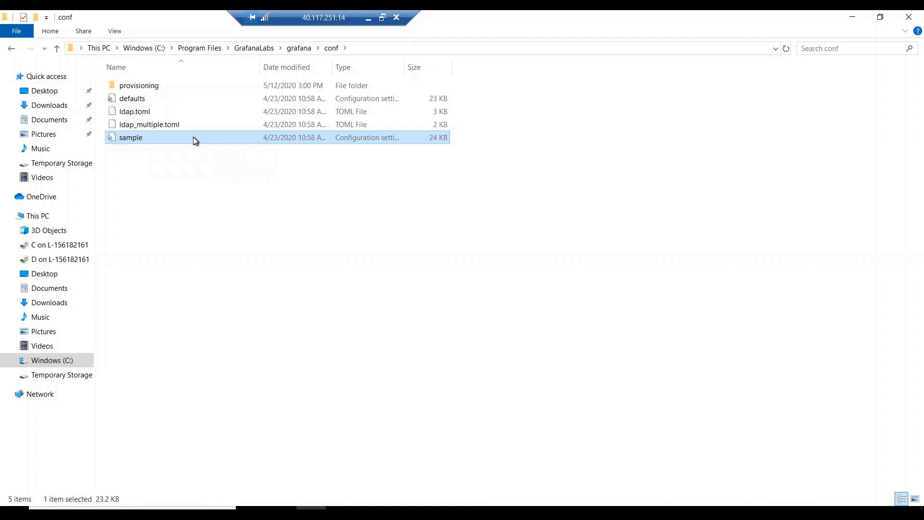
key(ctrl+v)
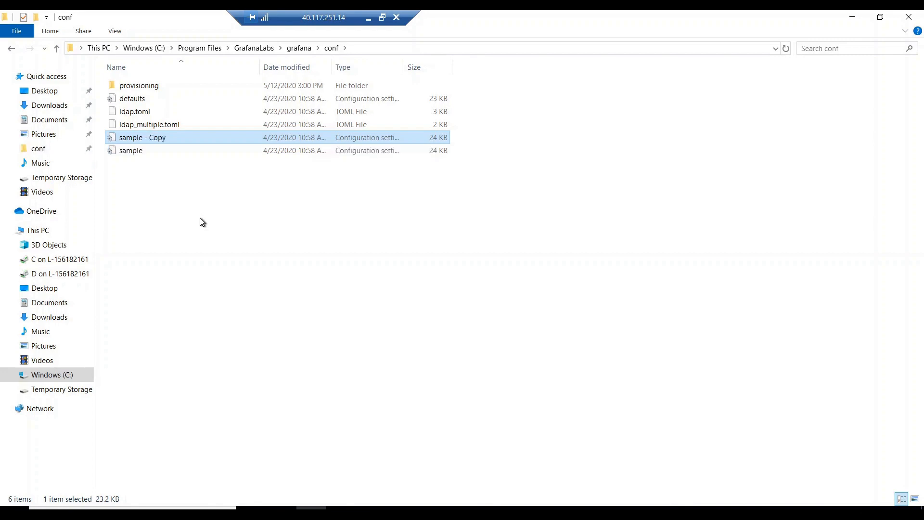
key(F2)
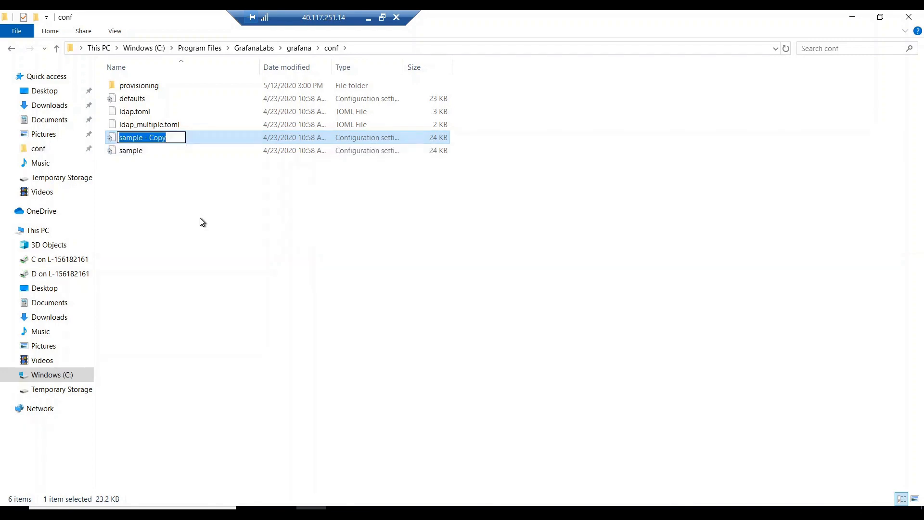
text(custom)
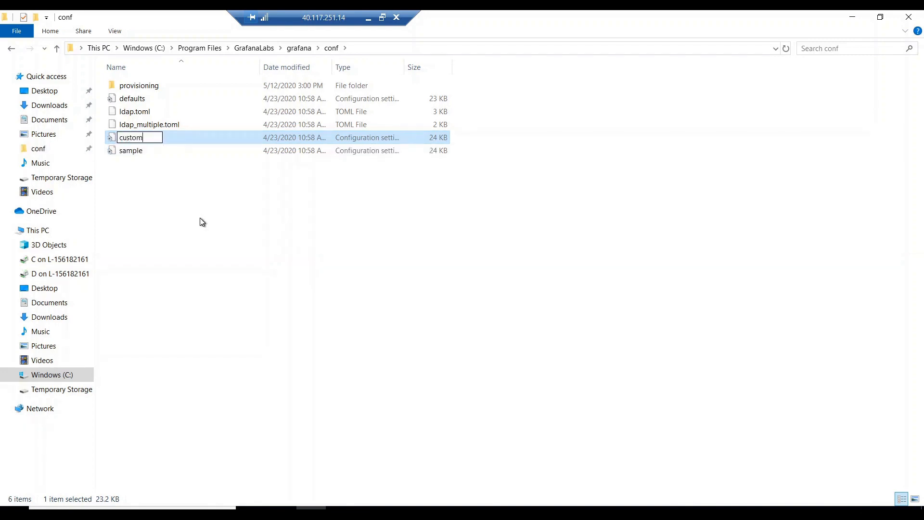
key(Return)
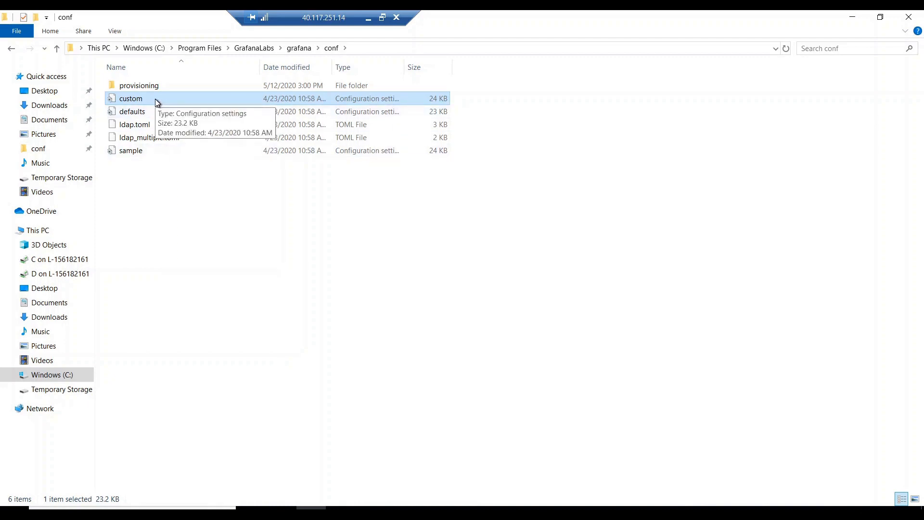
click(146, 117)
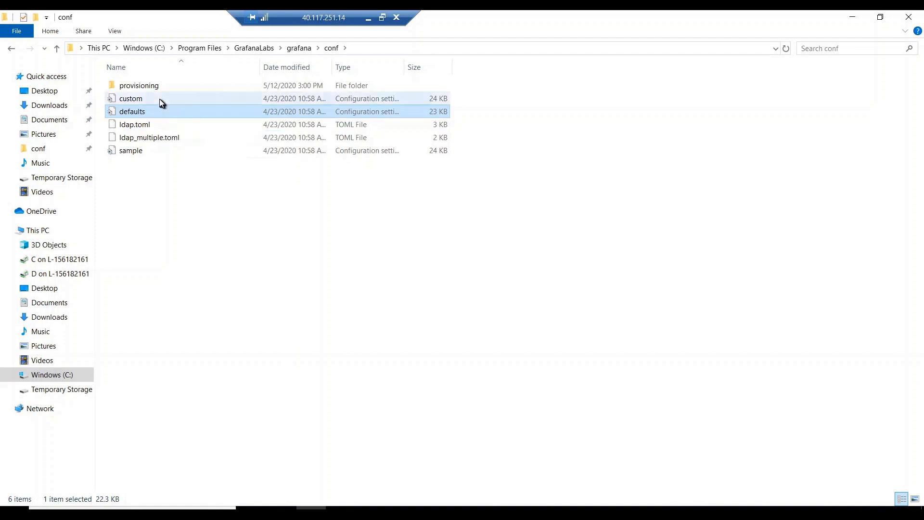
click(152, 151)
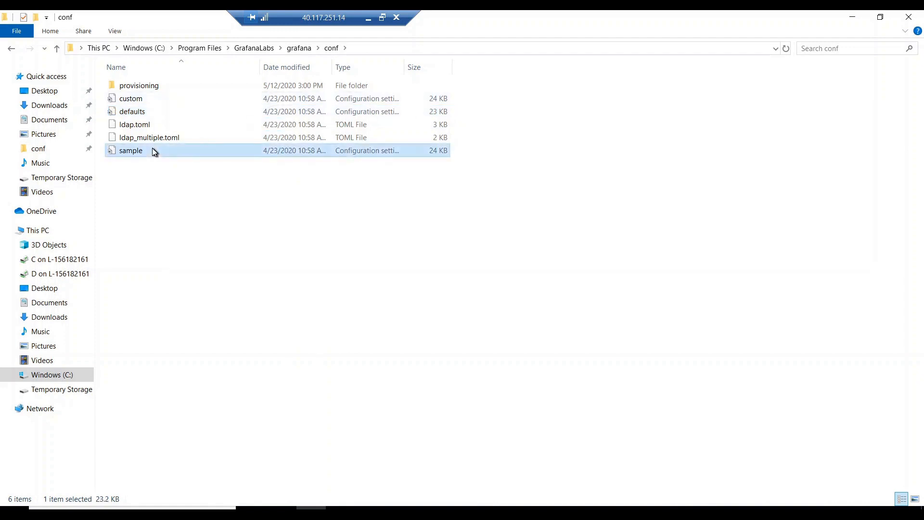
click(151, 104)
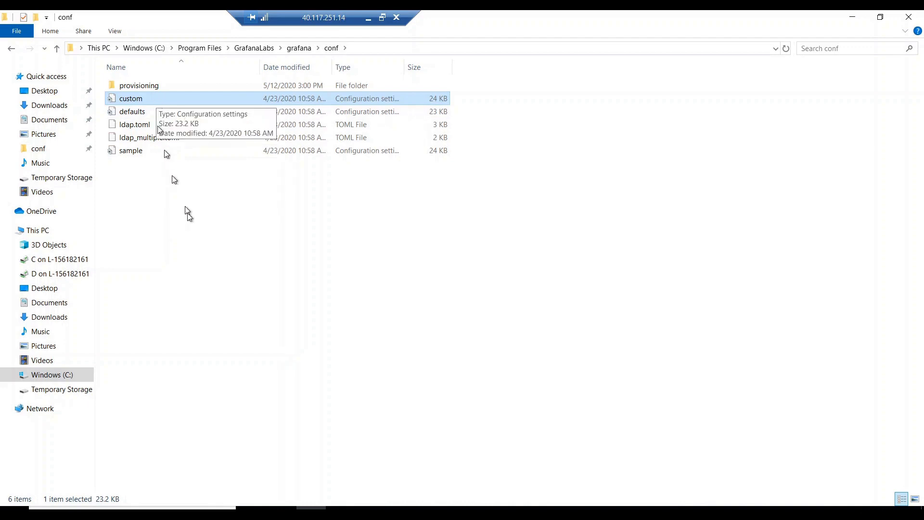
Launch the Services console by running services.msc.
key(super+r)
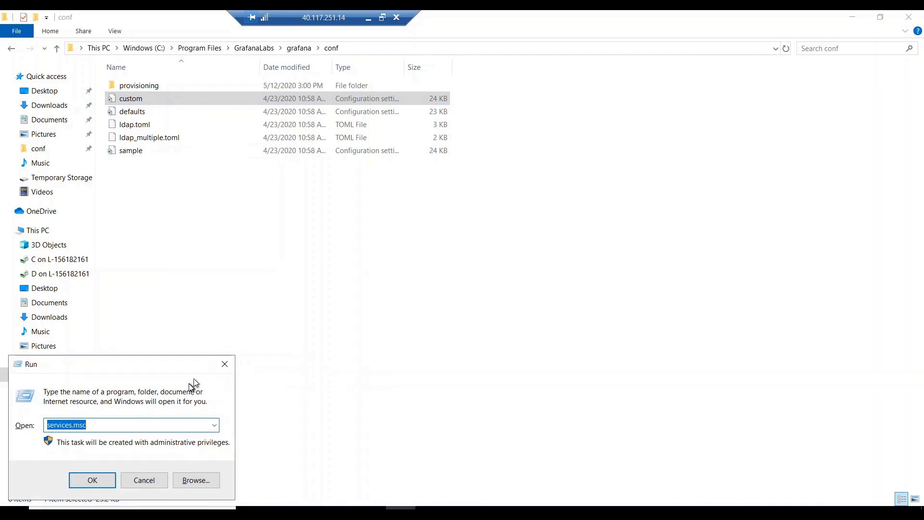
click(110, 427)
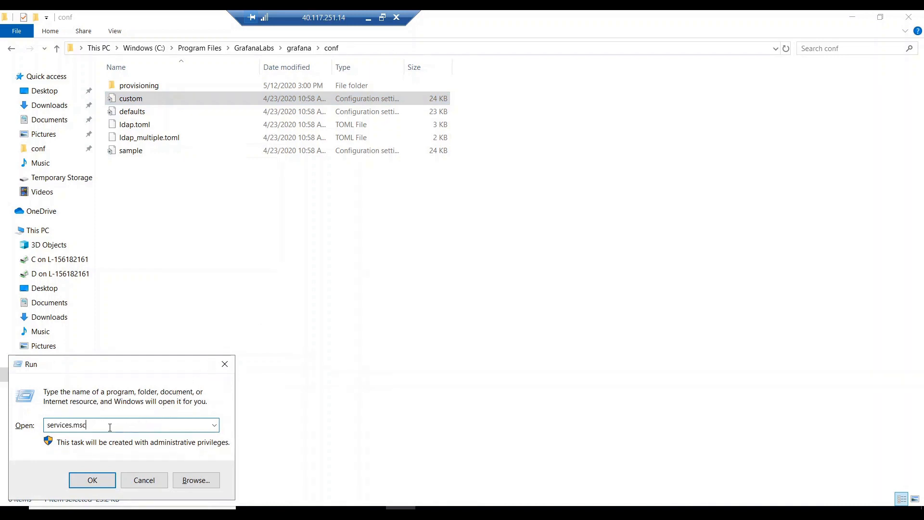
click(90, 481)
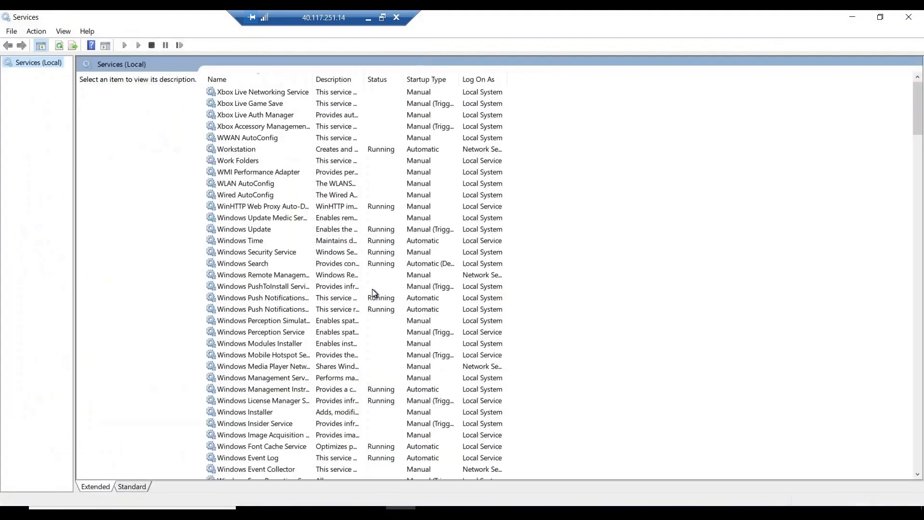
Jump to the Grafana service by typing 'graf', then launch Chrome via Run.
click(263, 194)
text(graf)
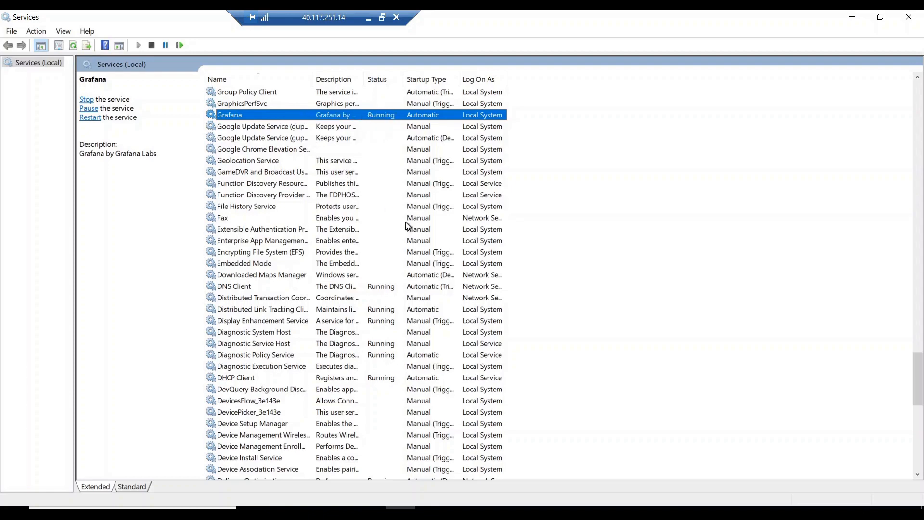
key(super+r)
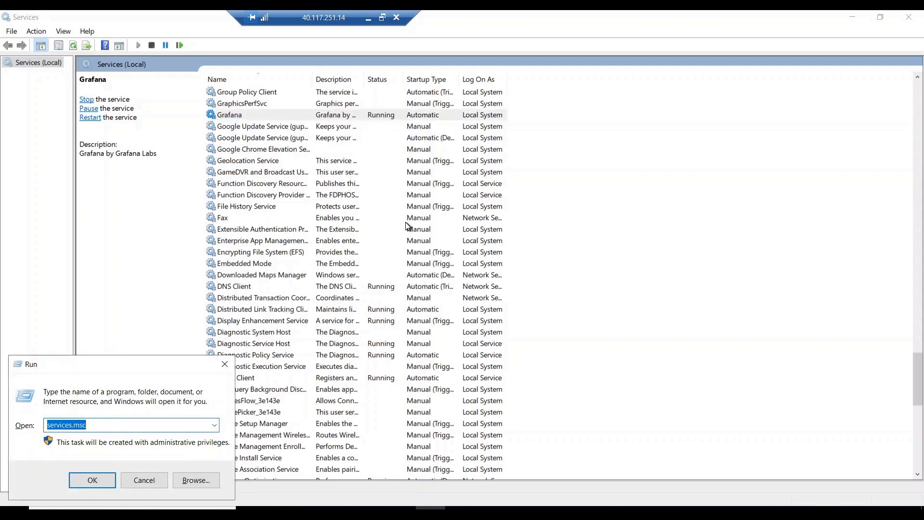
text(chrome)
key(Return)
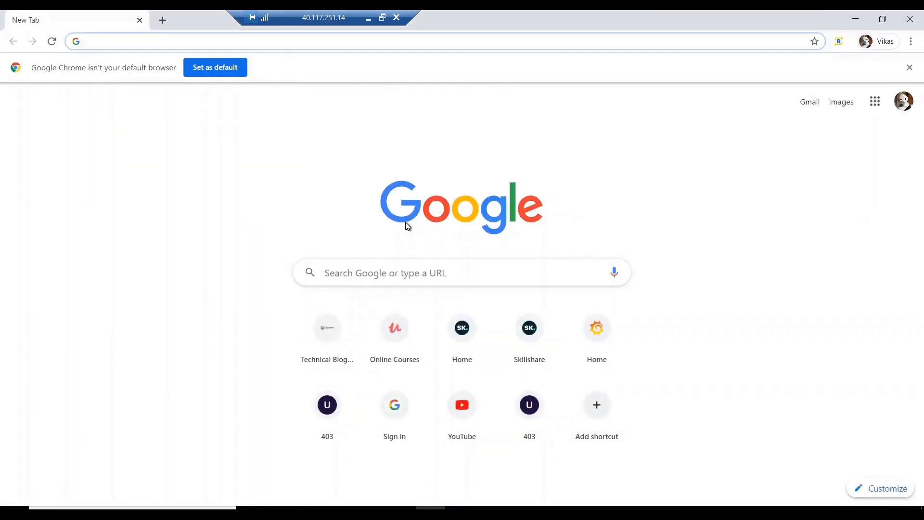
Load Grafana's Welcome page at localhost:3000 in Chrome, then return to Services.
text(localhost)
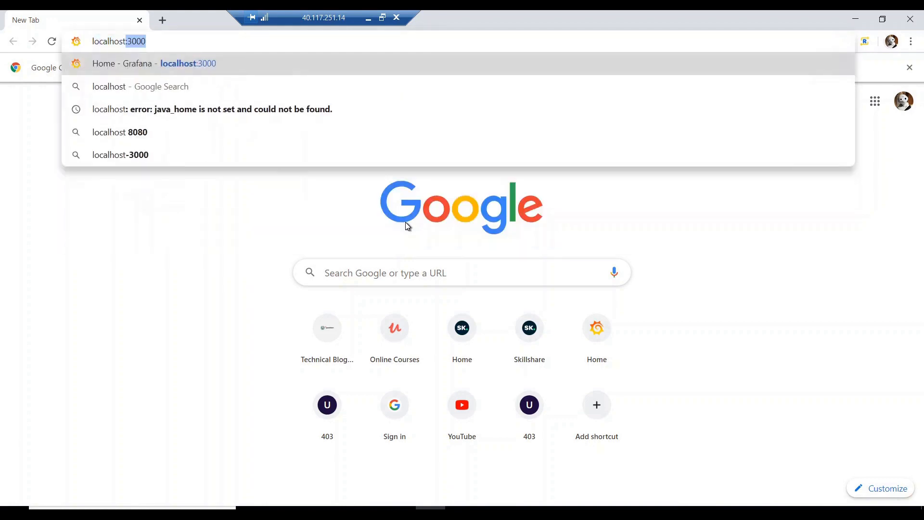
key(Return)
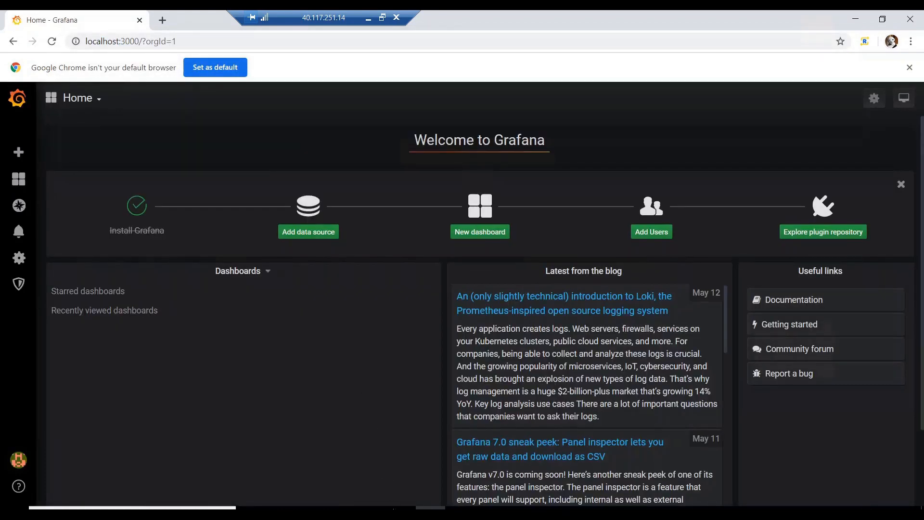
click(401, 511)
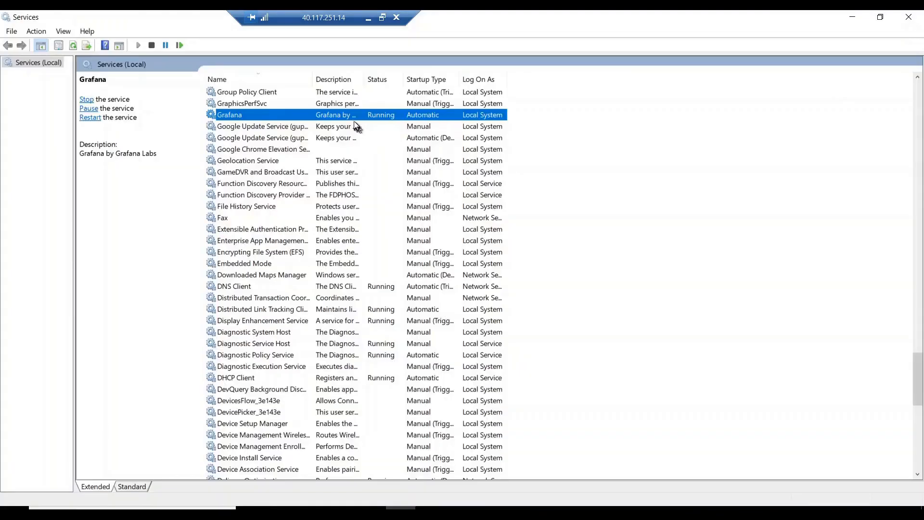
Stop the Grafana service from its context menu and switch back to Chrome.
right_click(356, 115)
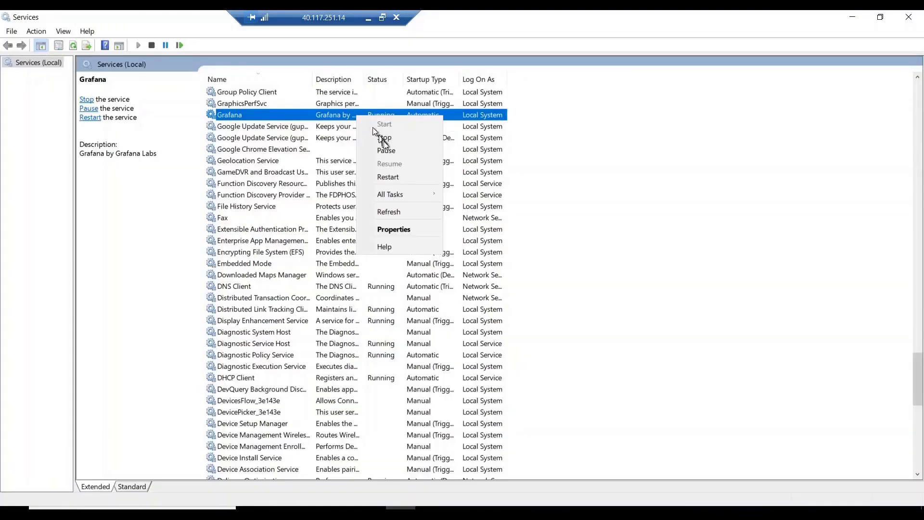
click(396, 139)
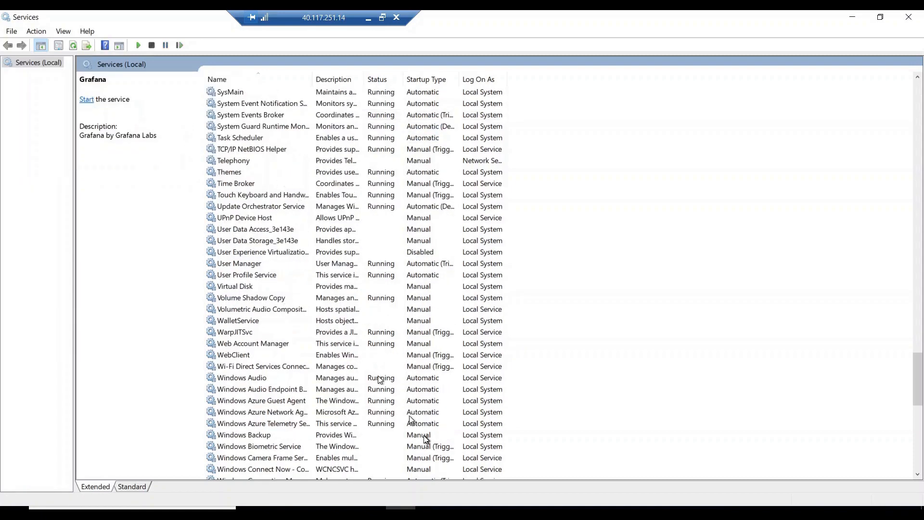
click(435, 507)
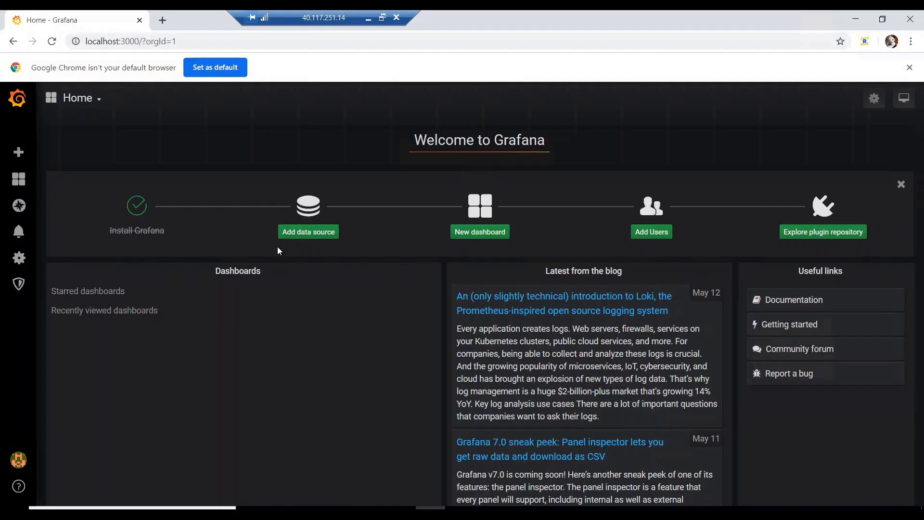
Reload localhost:3000 to see ERR_CONNECTION_REFUSED, then switch back to Services.
click(51, 41)
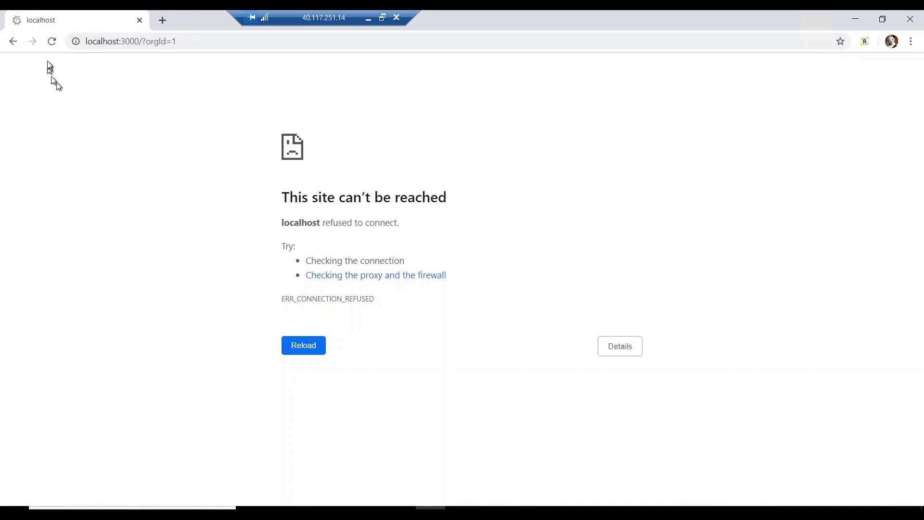
key(F5)
drag(287, 18, 460, 18)
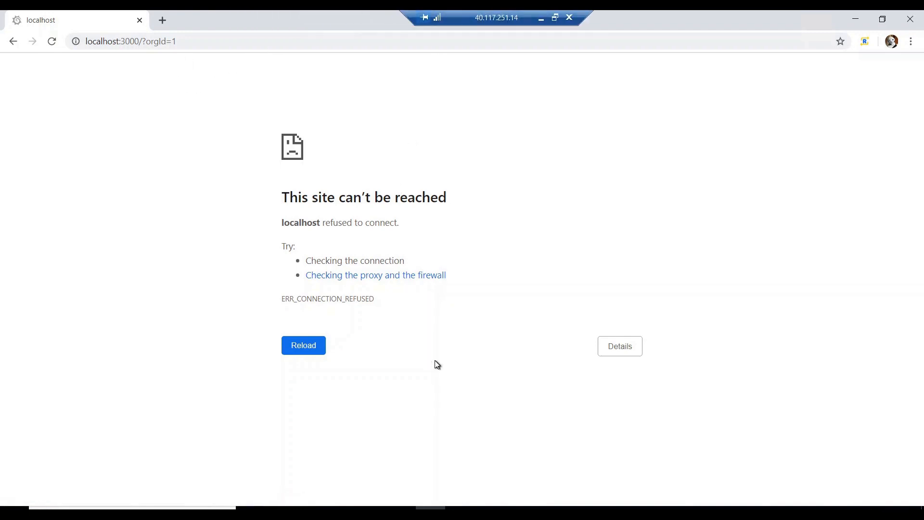
click(397, 508)
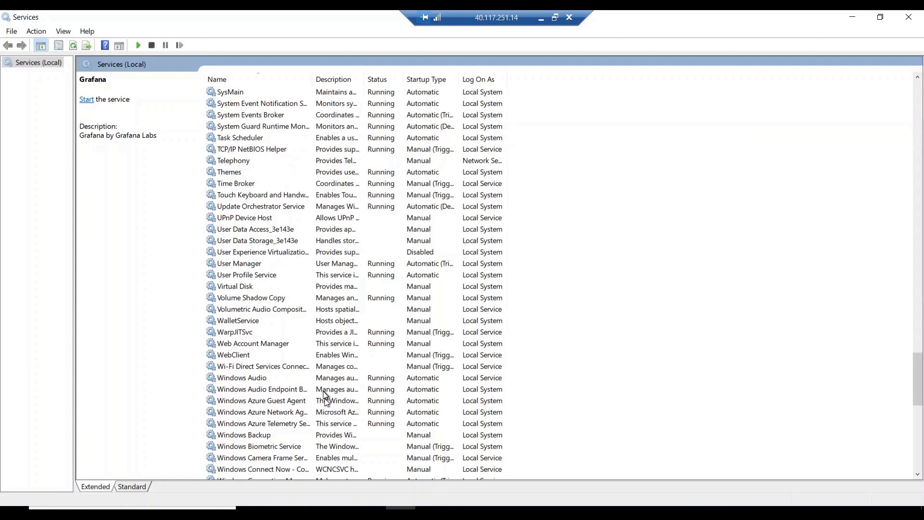
Open the custom config in a maximized Notepad and find the 3000 port value.
click(311, 508)
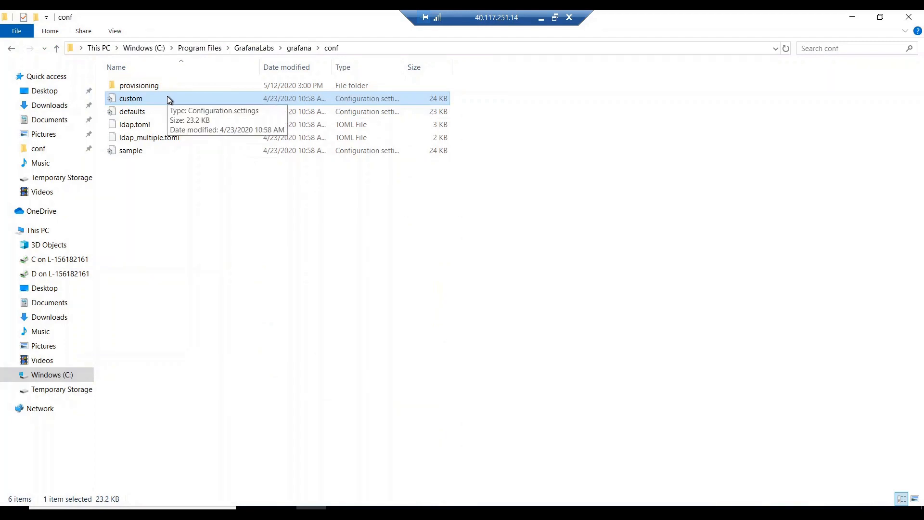
double_click(169, 100)
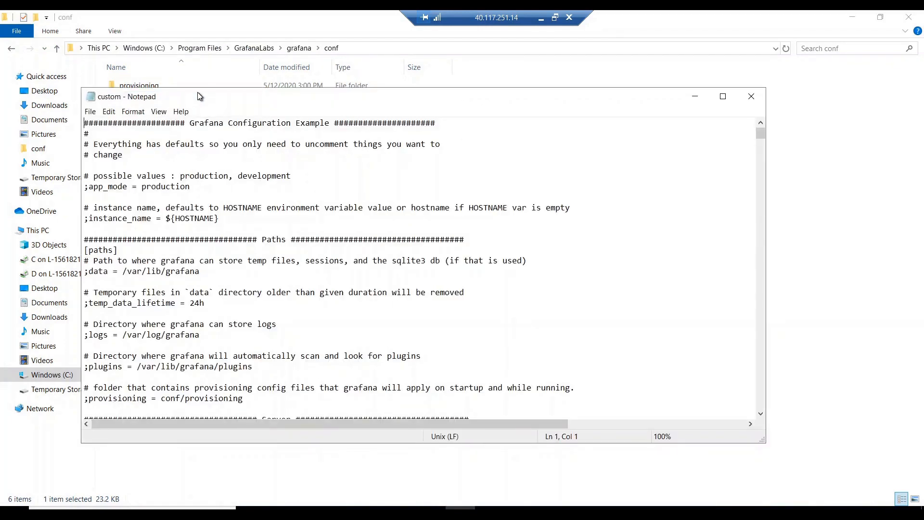
double_click(198, 92)
key(ctrl+f)
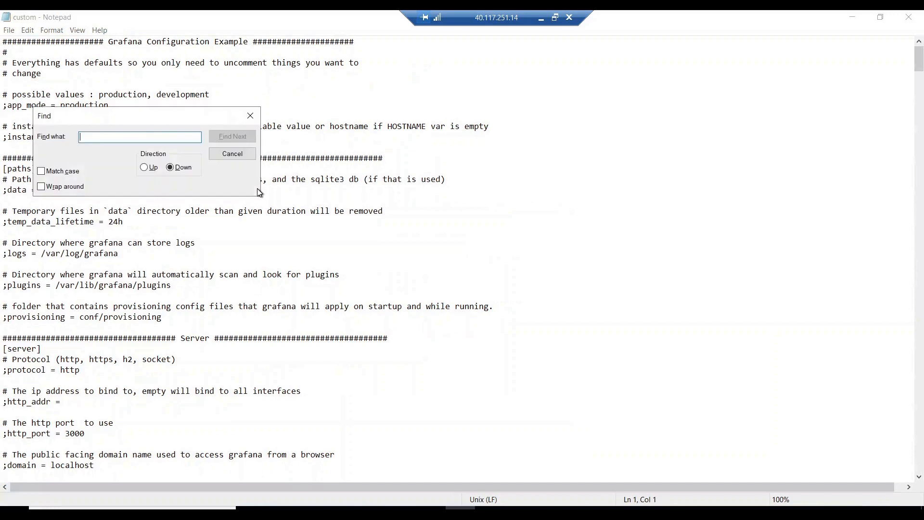
text(3000)
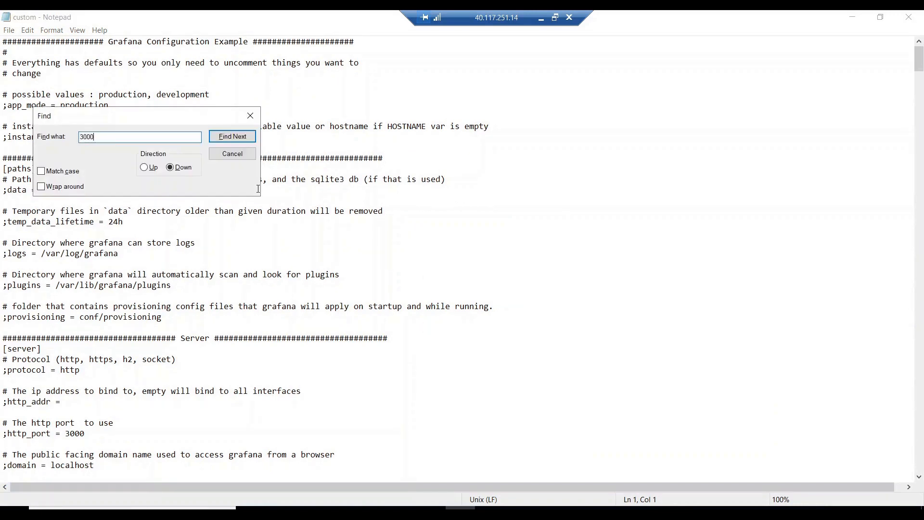
key(Return)
key(Escape)
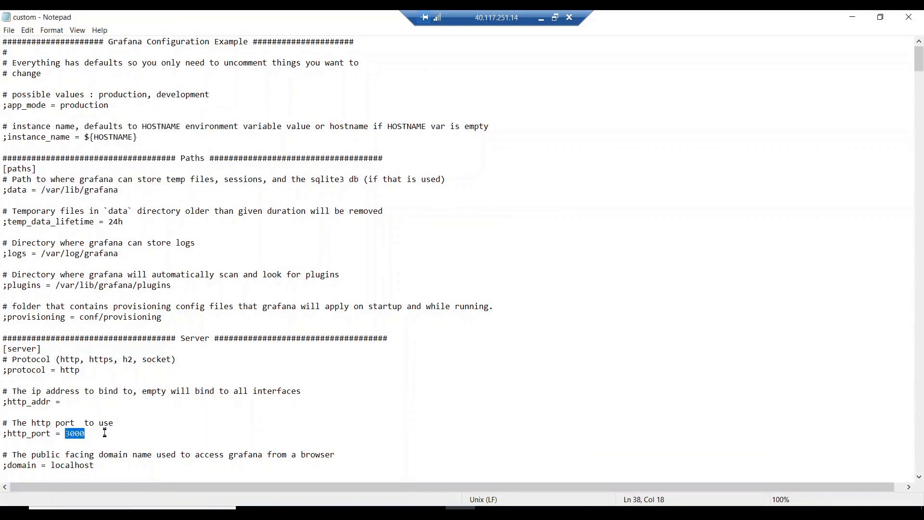
Uncomment http_port and change its value from 3000 to 3010.
click(105, 433)
key(Delete)
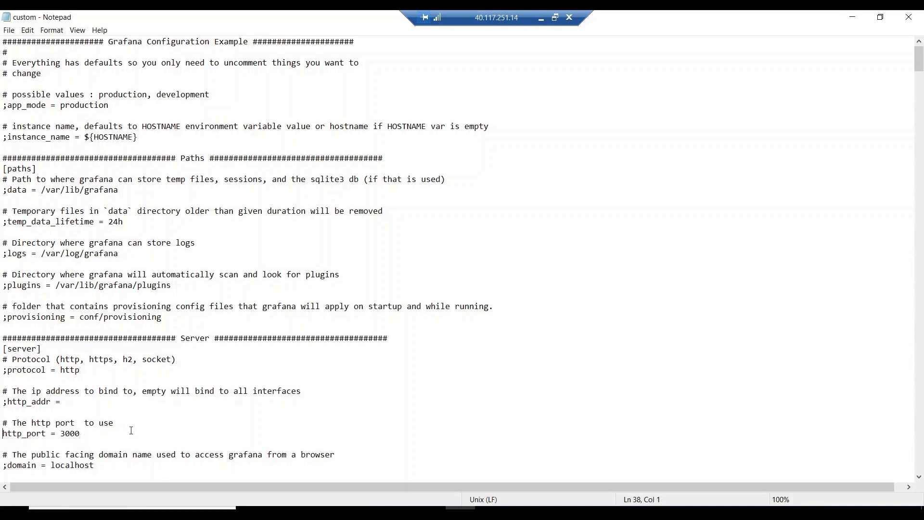
text(;)
key(BackSpace)
key(BackSpace)
text(10)
Close the Notepad config file, then start the Grafana service in Services and refresh its status.
click(909, 17)
click(401, 507)
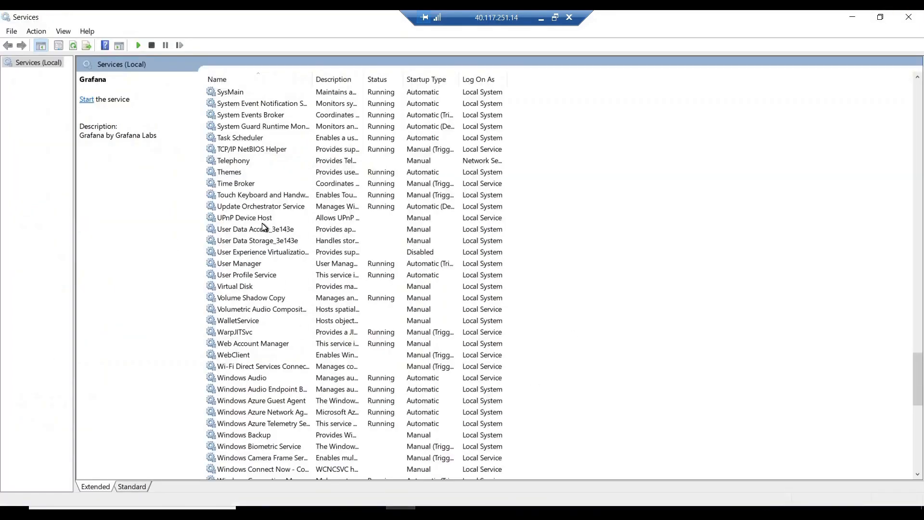
click(262, 227)
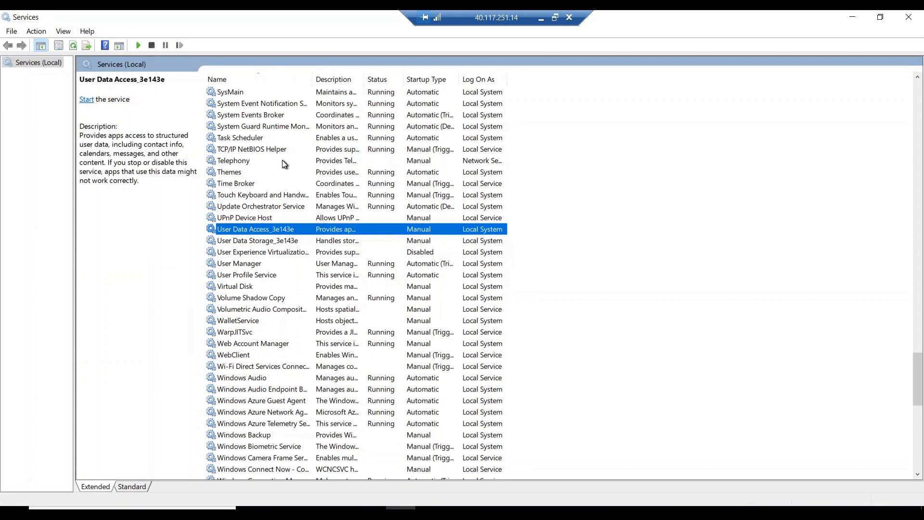
text(gr)
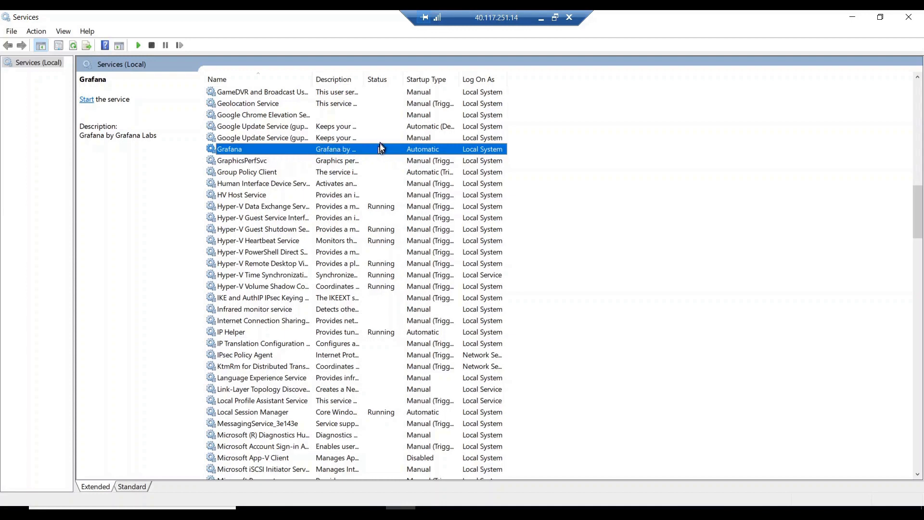
right_click(297, 153)
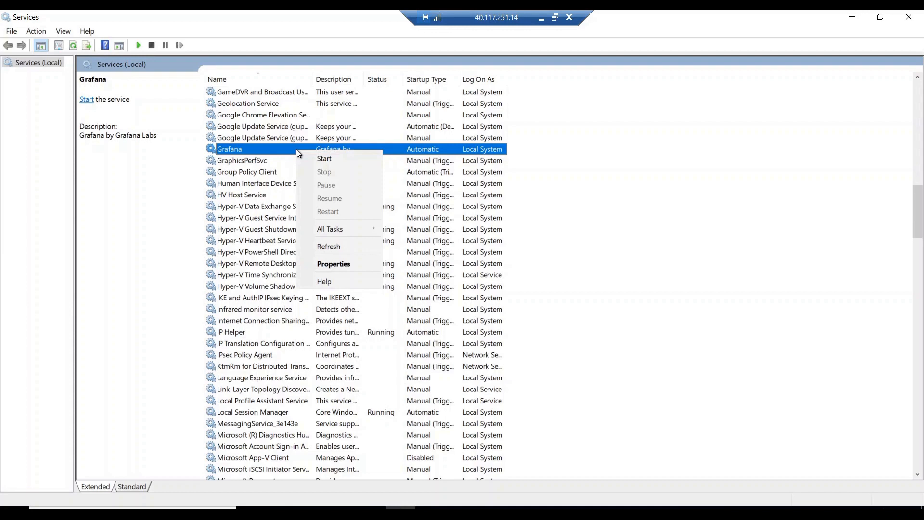
click(337, 160)
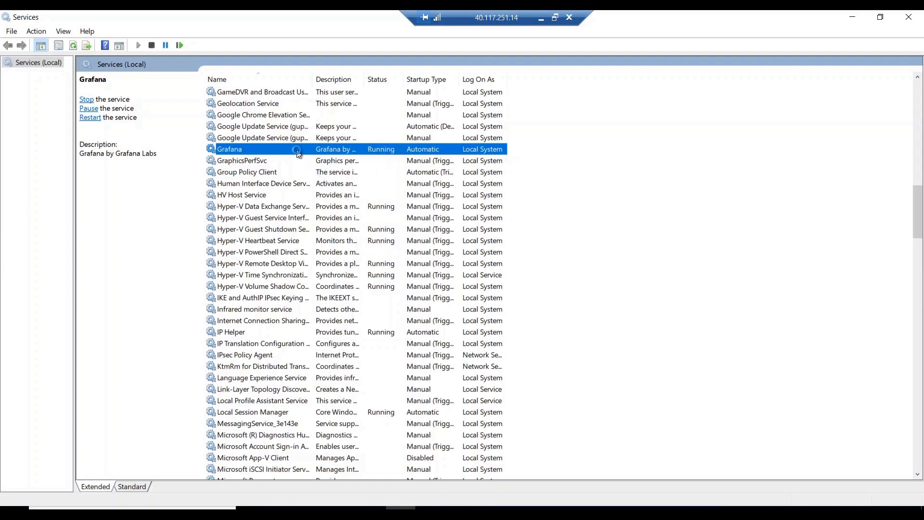
right_click(298, 150)
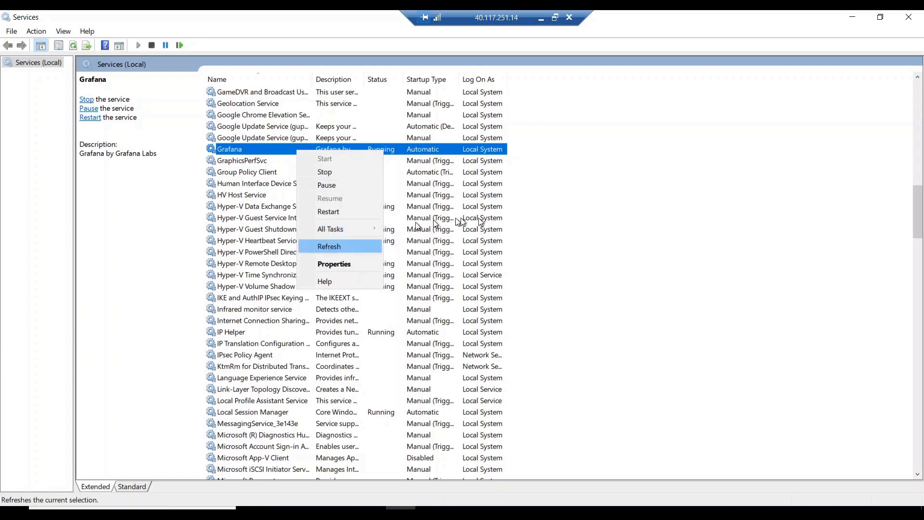
click(442, 153)
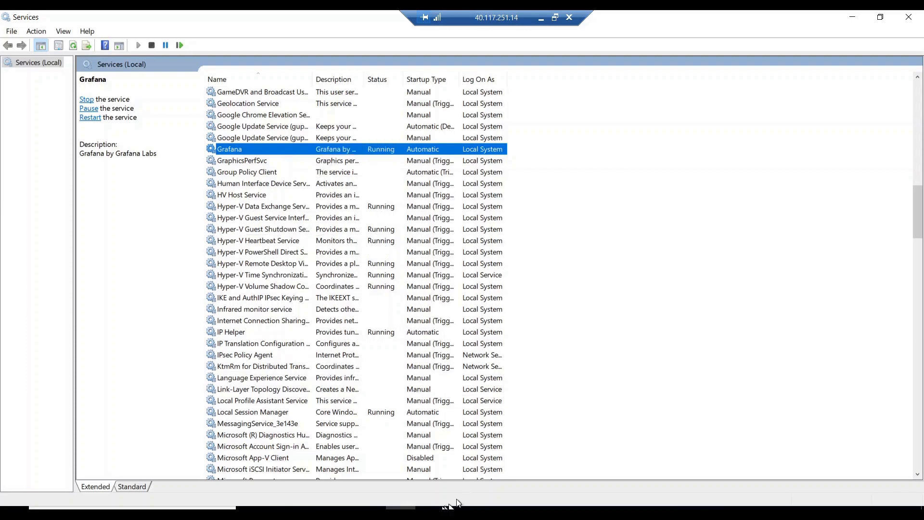
Strip ?orgId=1 from the error page's address and reload localhost:3000.
click(430, 513)
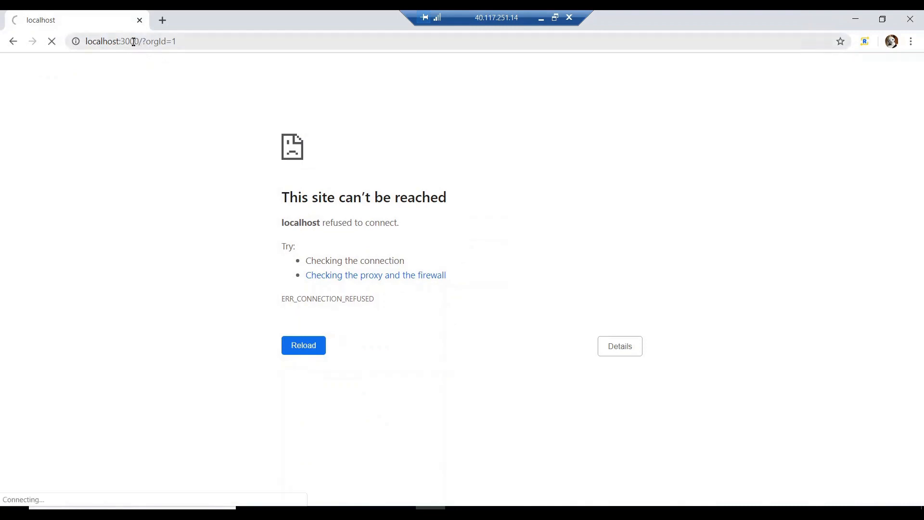
drag(136, 41, 259, 45)
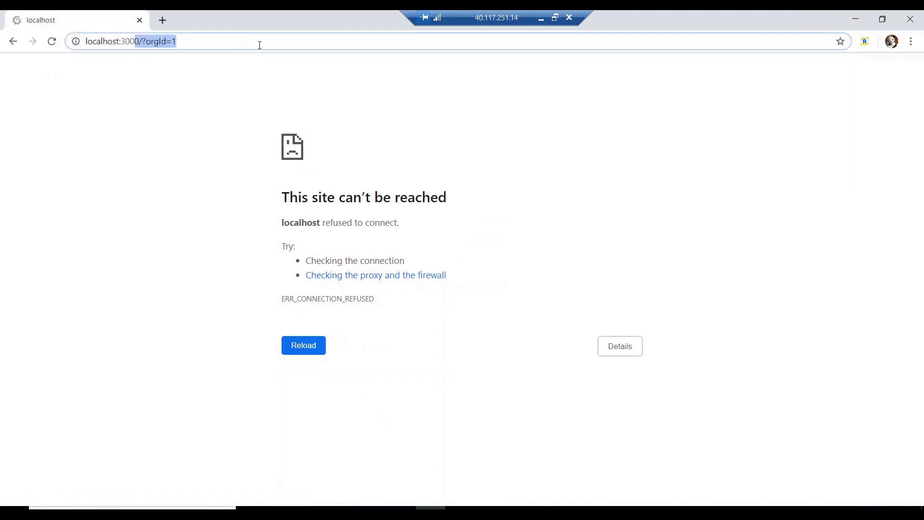
click(155, 153)
drag(143, 41, 297, 38)
key(BackSpace)
key(BackSpace)
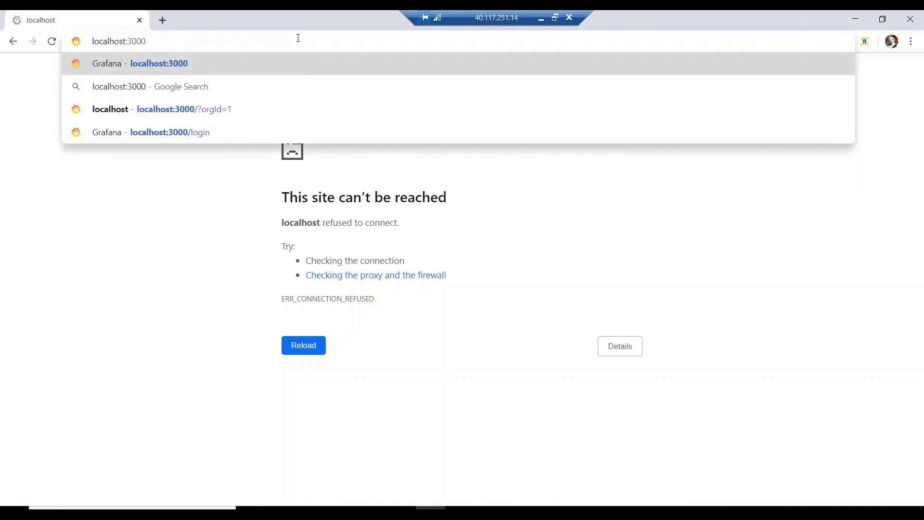
key(Return)
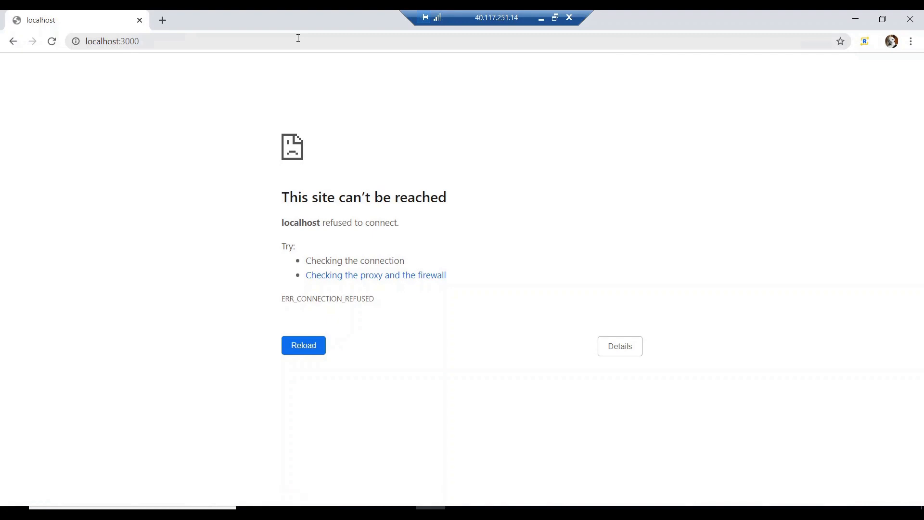
Change the address port to 3010 and load Grafana at localhost:3010.
click(298, 38)
click(299, 38)
key(BackSpace)
key(BackSpace)
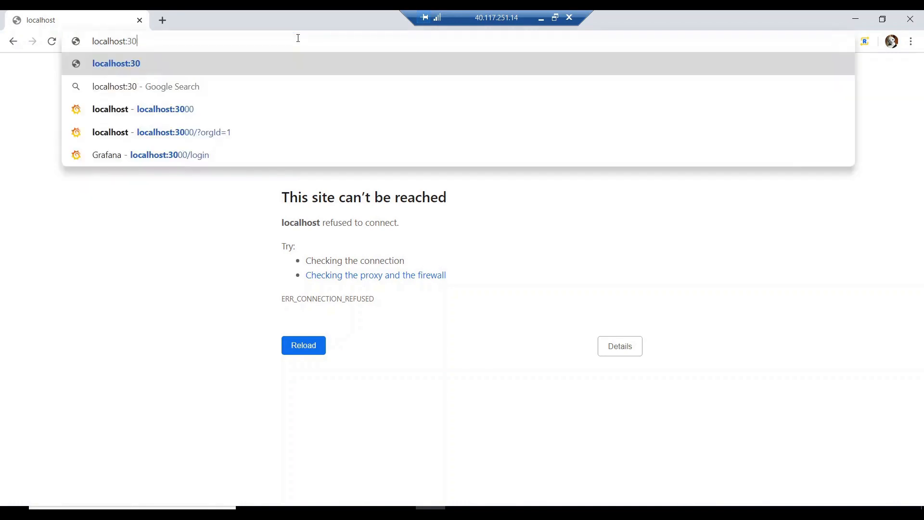
text(10)
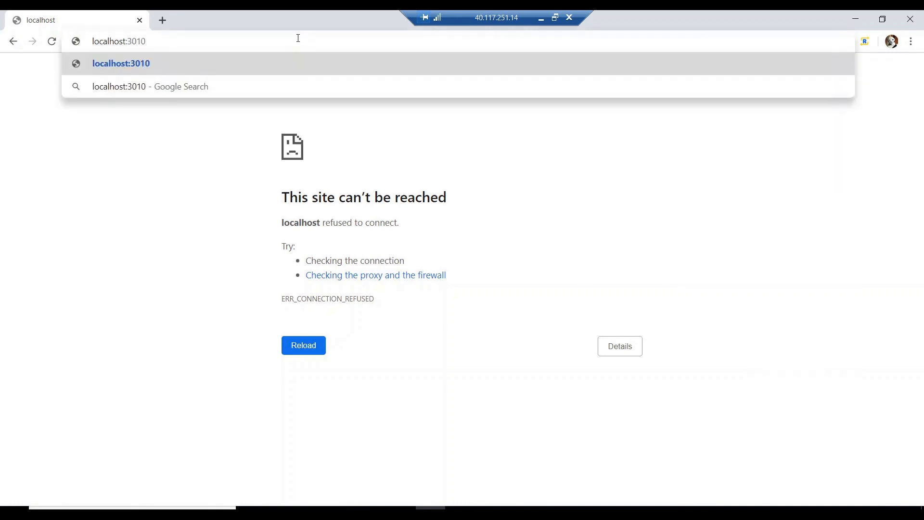
key(Return)
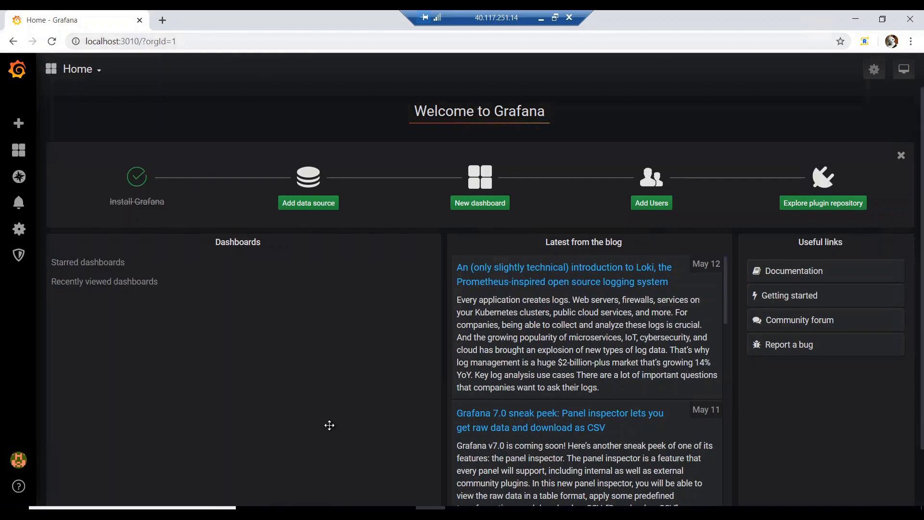
Open the custom configuration file from the Grafana conf folder in a maximized Notepad.
click(311, 512)
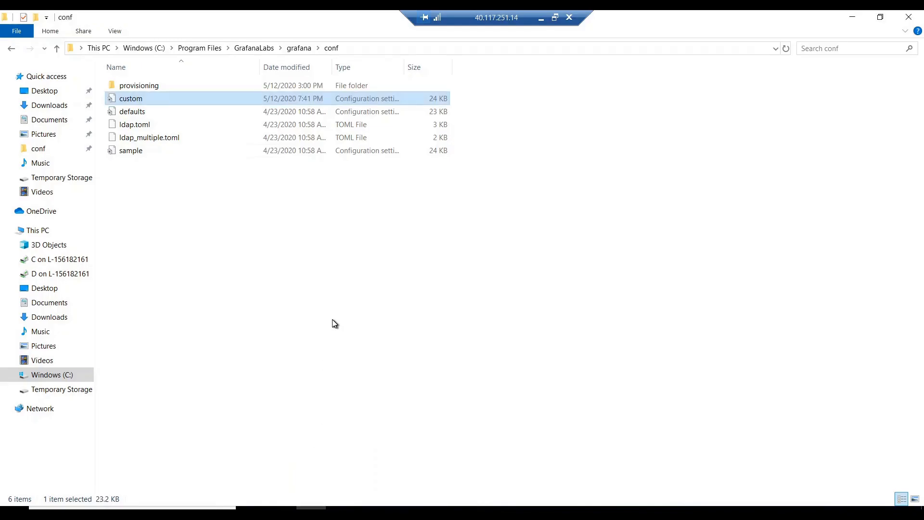
double_click(191, 99)
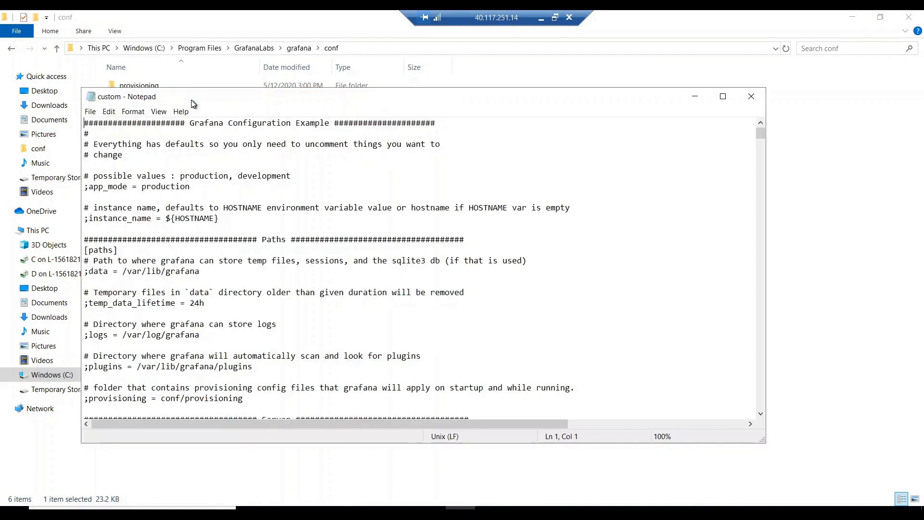
double_click(208, 99)
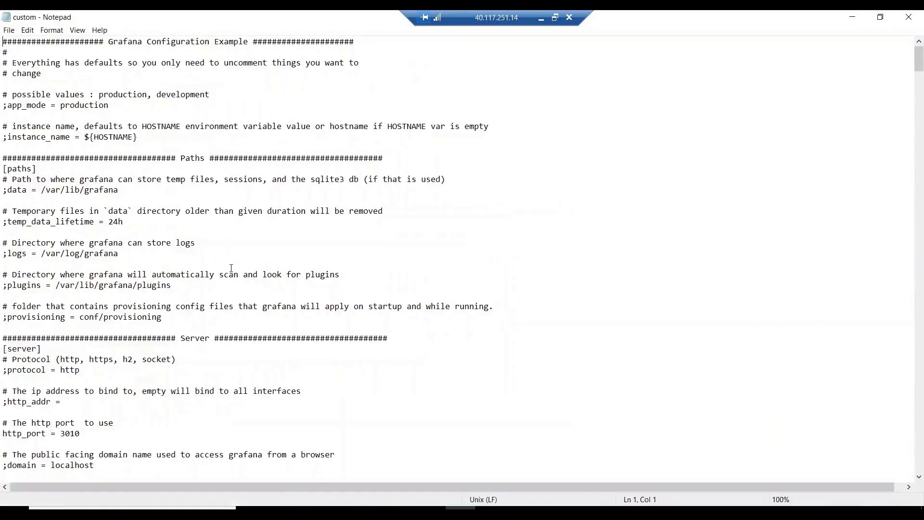
scroll(231, 268, down, 7)
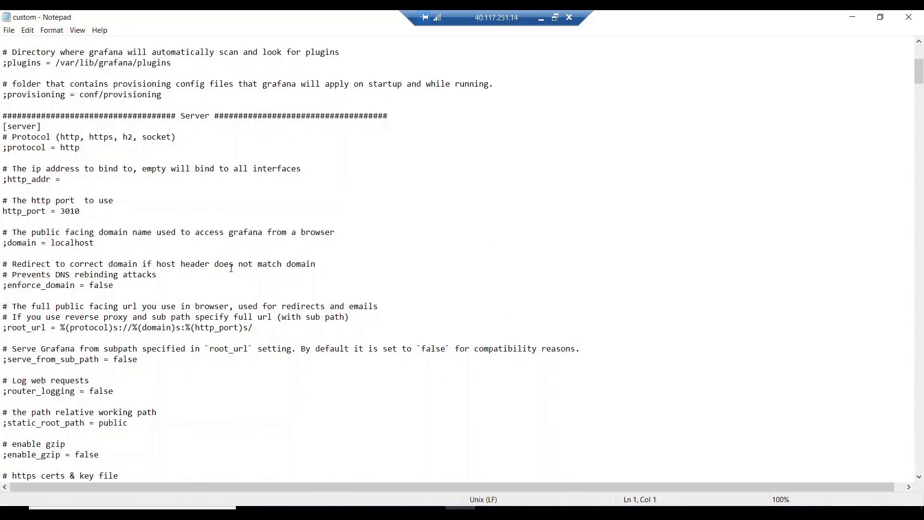
scroll(231, 268, down, 2)
Find mysql in the file and mark the database lines and the 127.0.0.1:3306 host.
key(ctrl+f)
text(mysql)
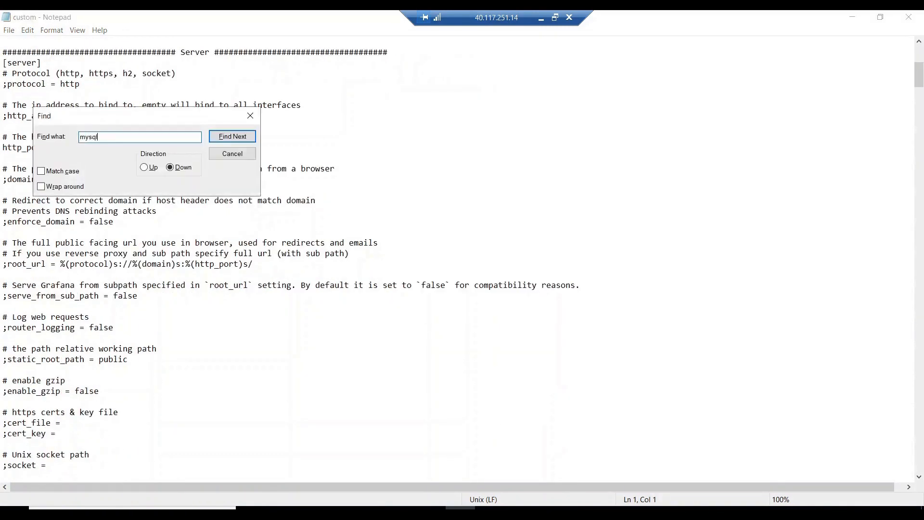
key(Return)
key(Escape)
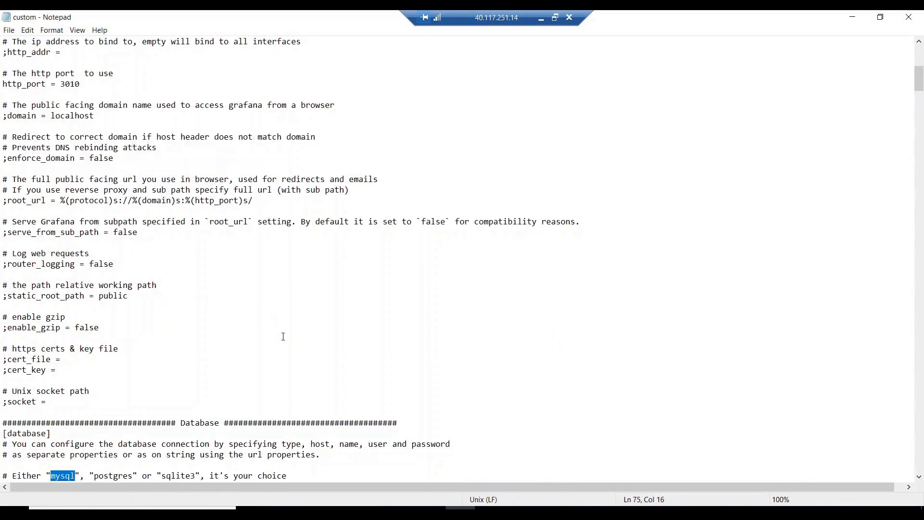
scroll(283, 336, down, 2)
scroll(283, 336, down, 3)
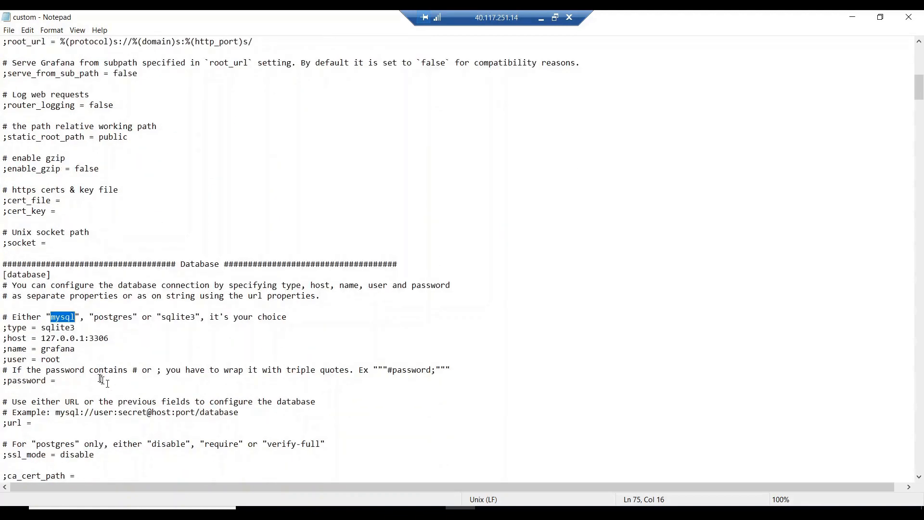
drag(61, 358, 3, 318)
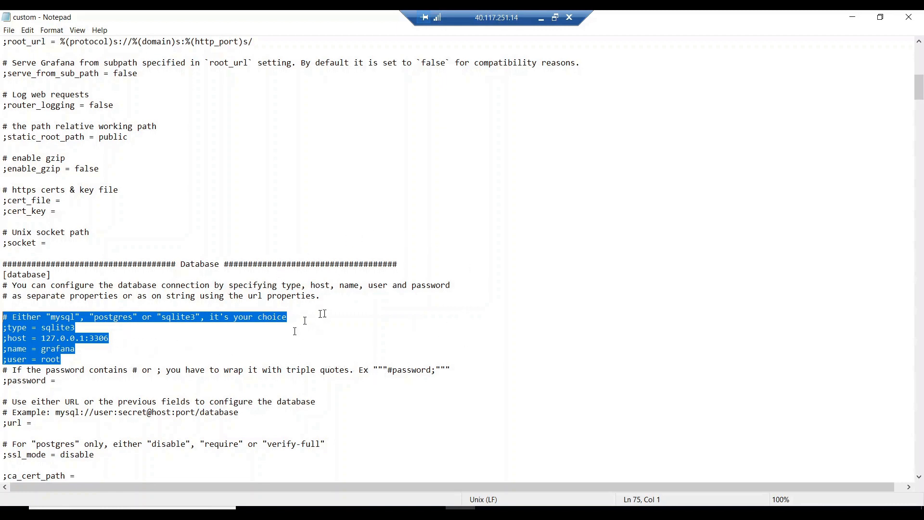
click(51, 349)
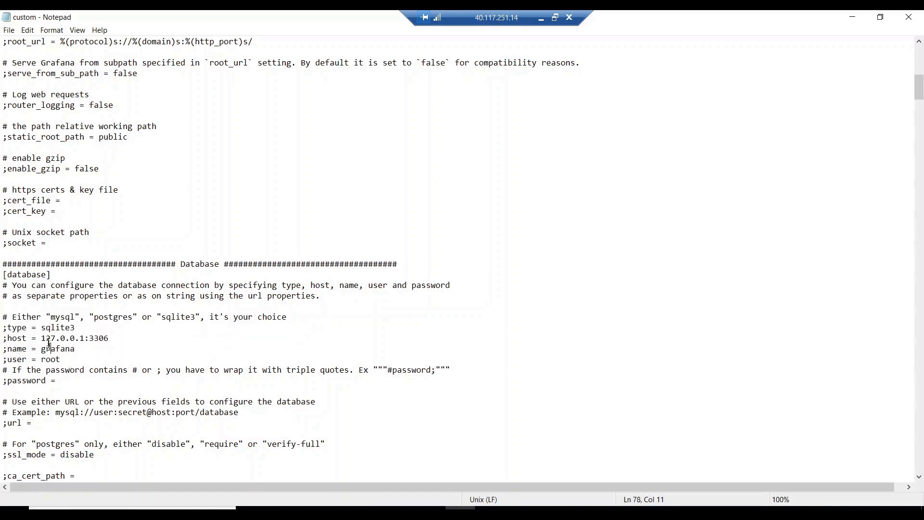
drag(42, 338, 114, 335)
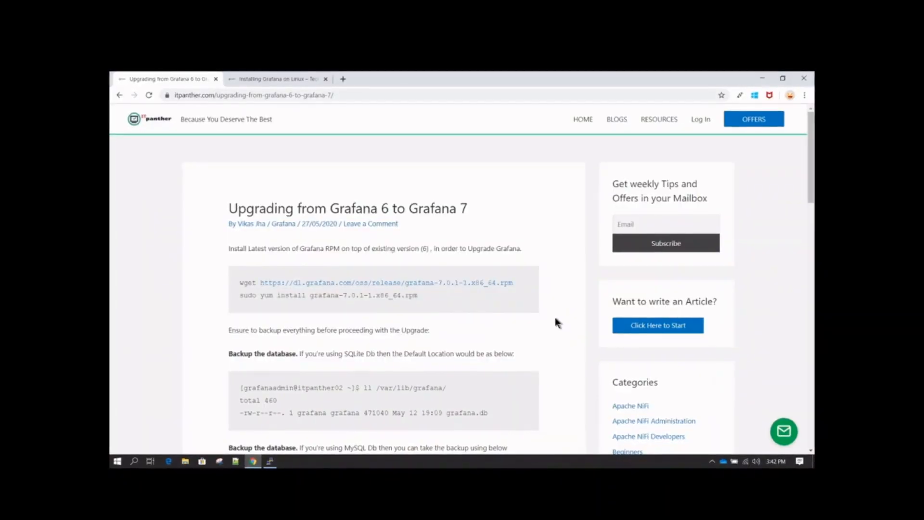
click(277, 82)
scroll(499, 260, up, 10)
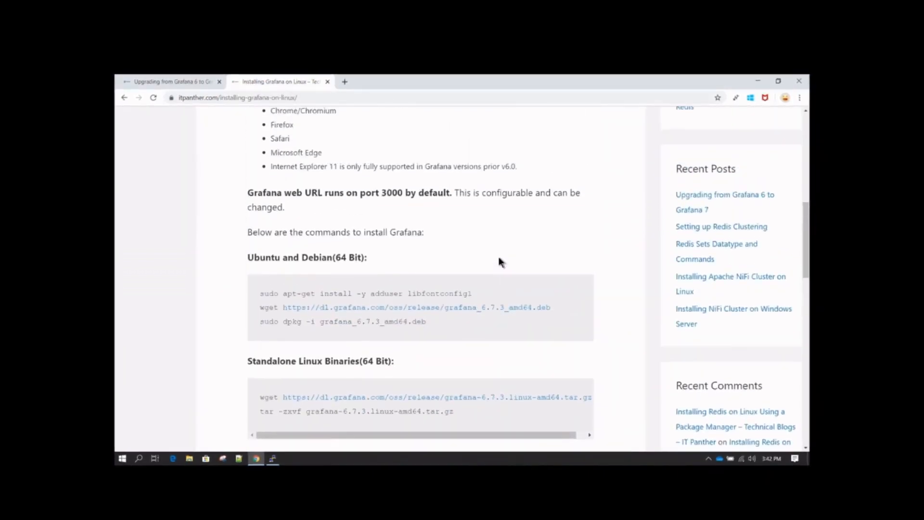
scroll(499, 260, up, 10)
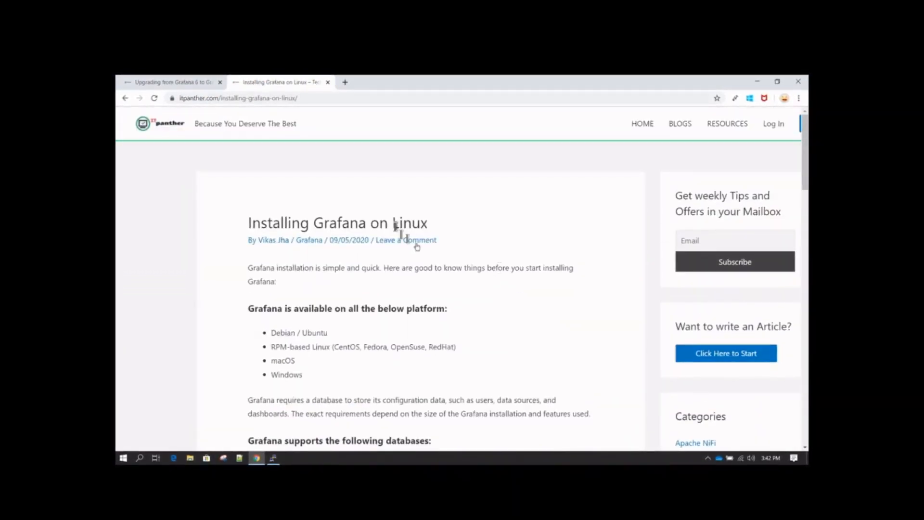
scroll(511, 268, down, 8)
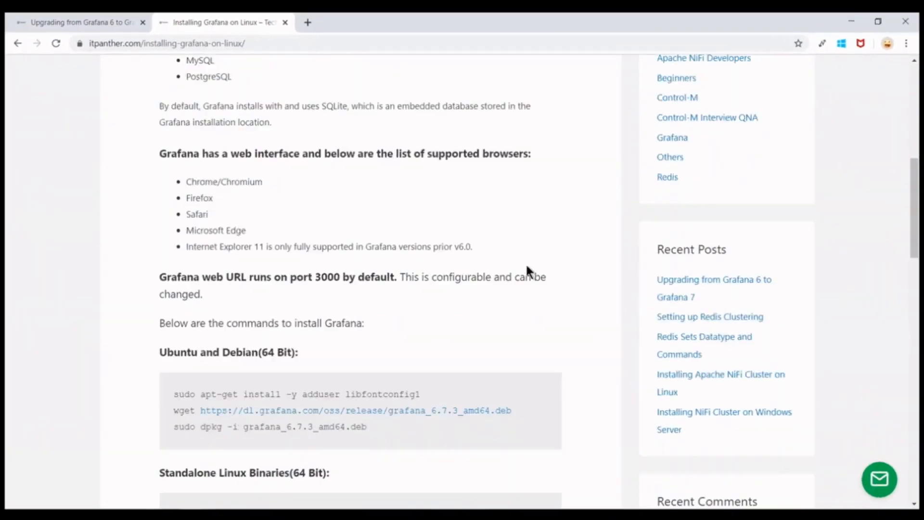
scroll(527, 268, down, 2)
scroll(427, 363, down, 5)
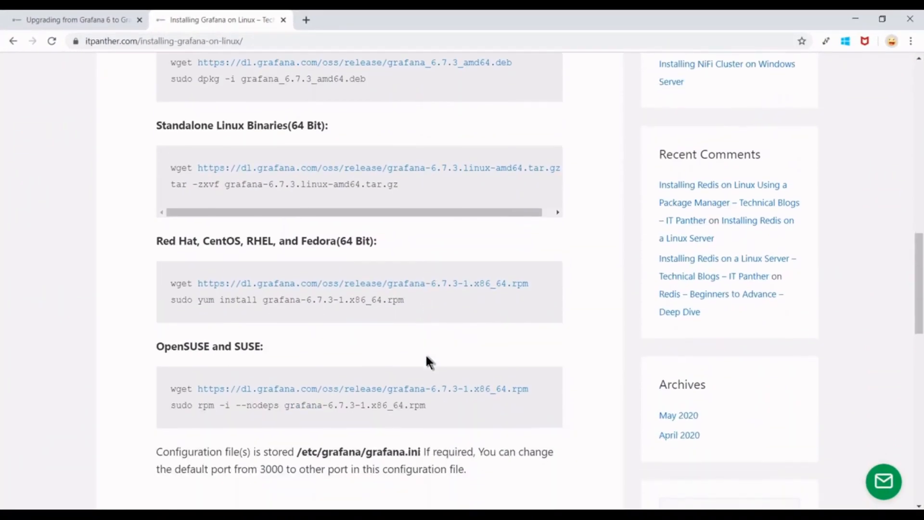
drag(430, 304, 164, 279)
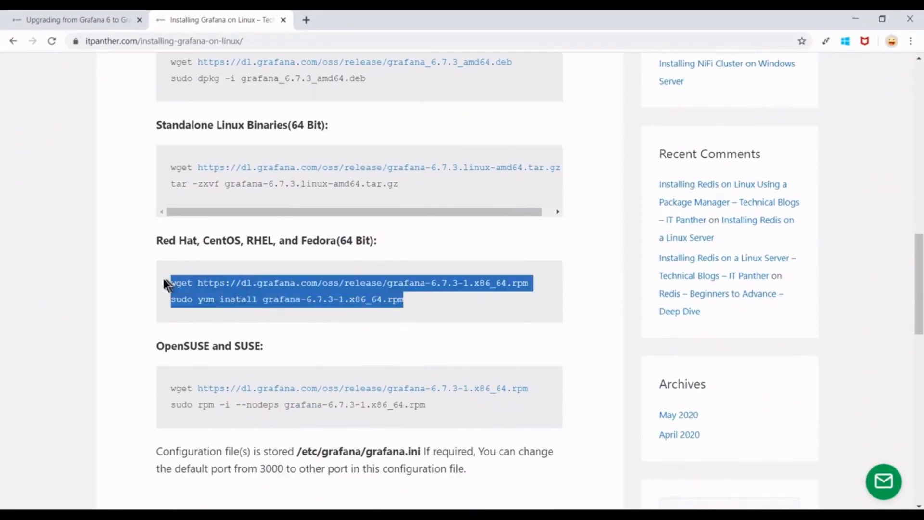
click(163, 277)
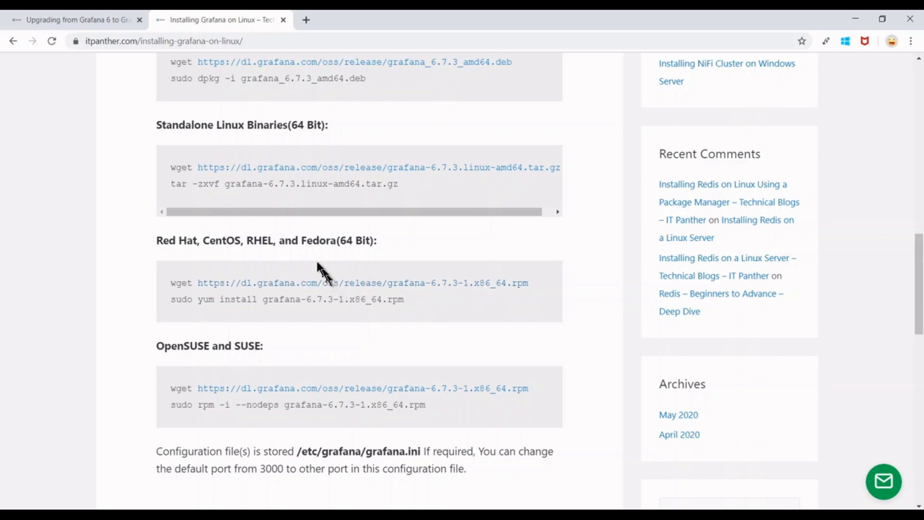
click(73, 19)
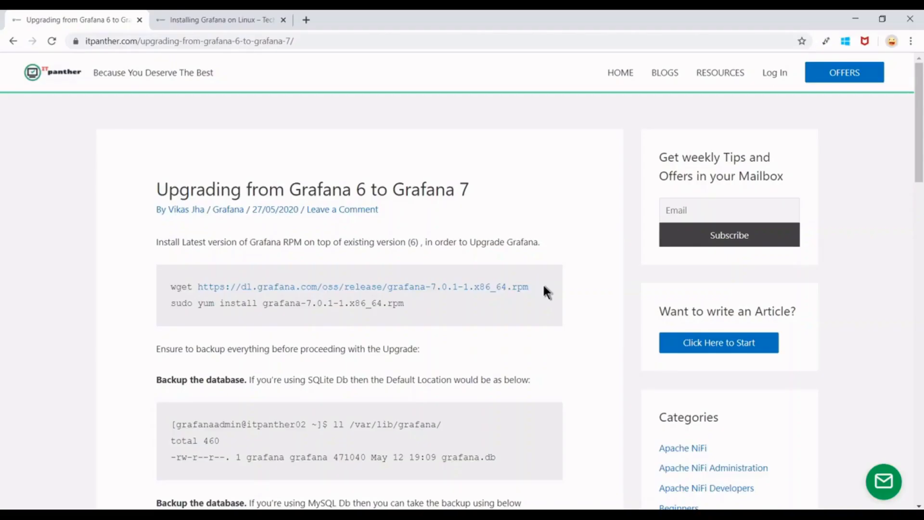
Scroll the upgrade article down to the Backup the database section.
scroll(542, 283, down, 2)
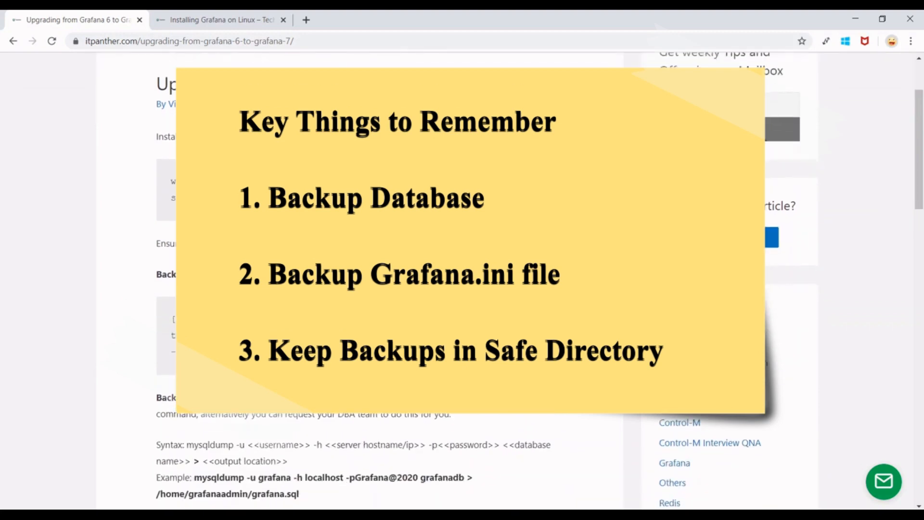
scroll(544, 289, down, 1)
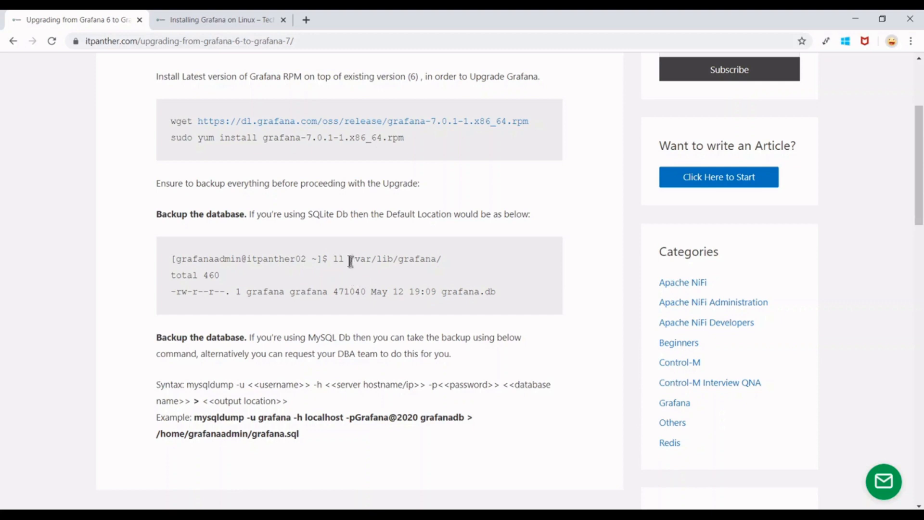
drag(350, 259, 443, 257)
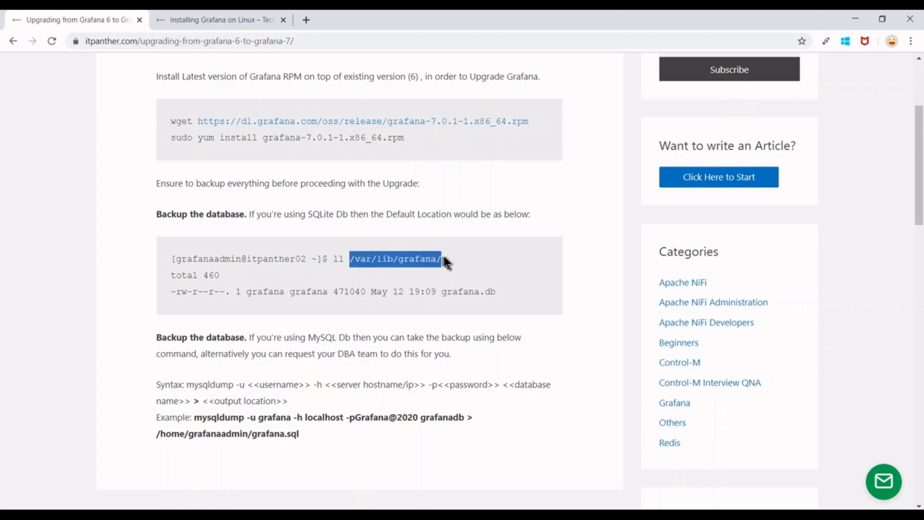
click(464, 257)
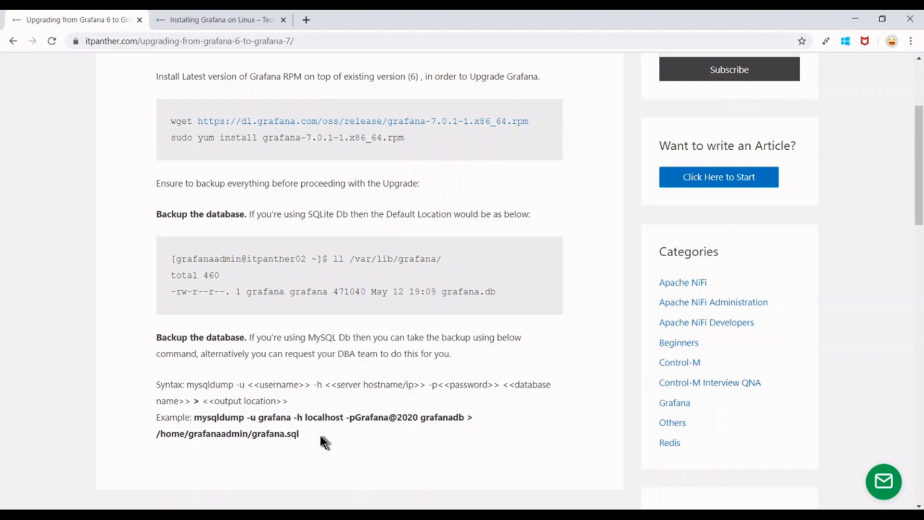
drag(320, 435, 192, 417)
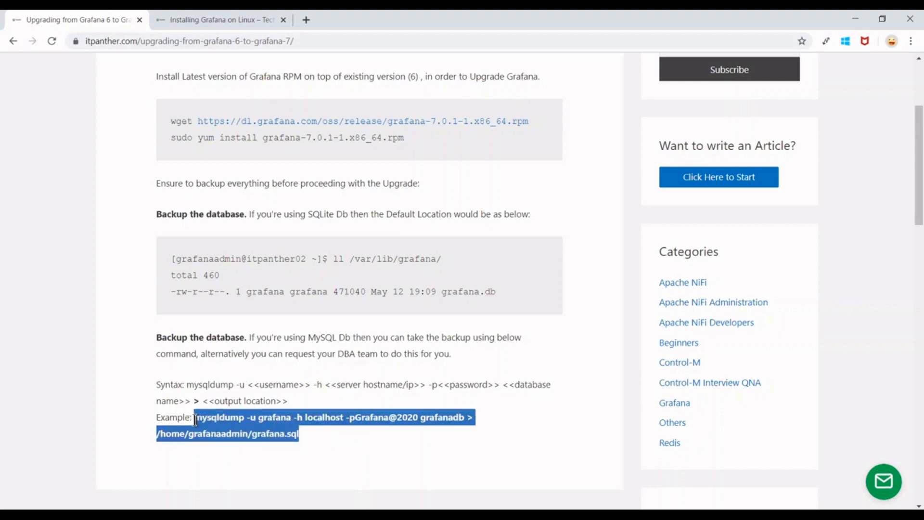
click(363, 435)
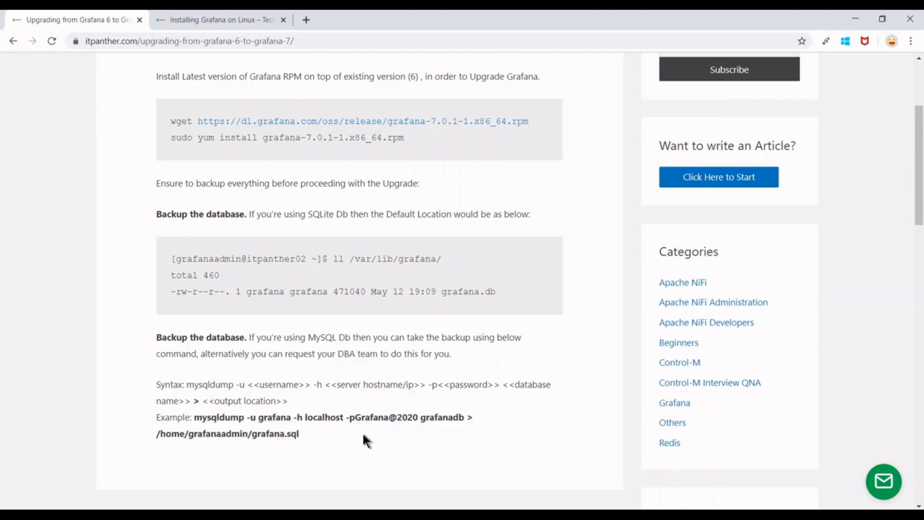
scroll(367, 440, down, 1)
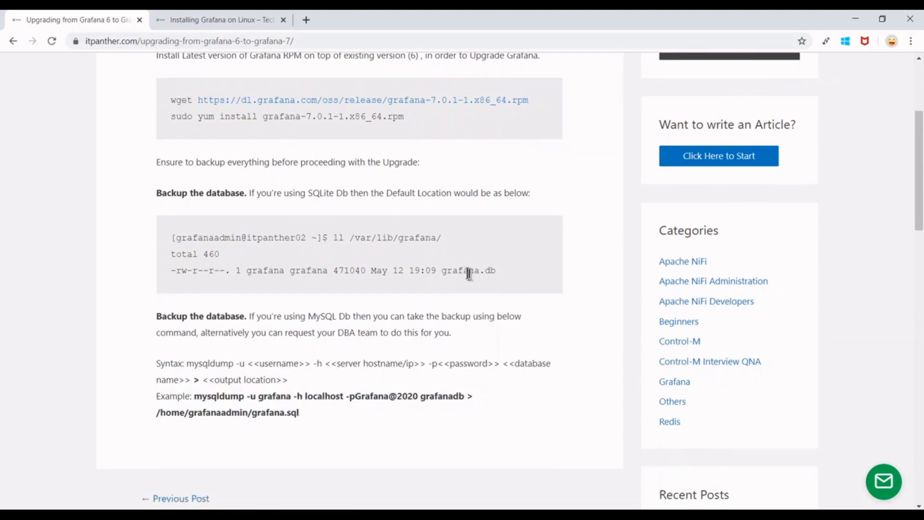
scroll(307, 412, down, 1)
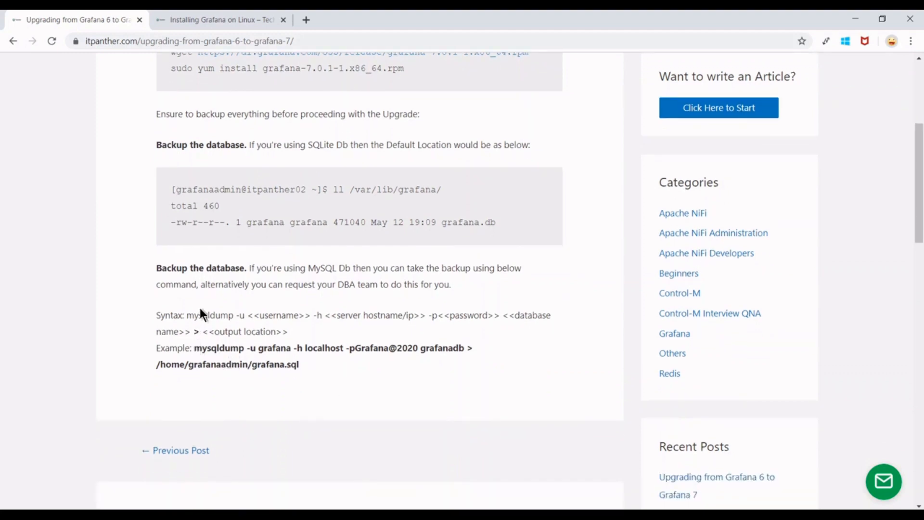
drag(189, 315, 235, 316)
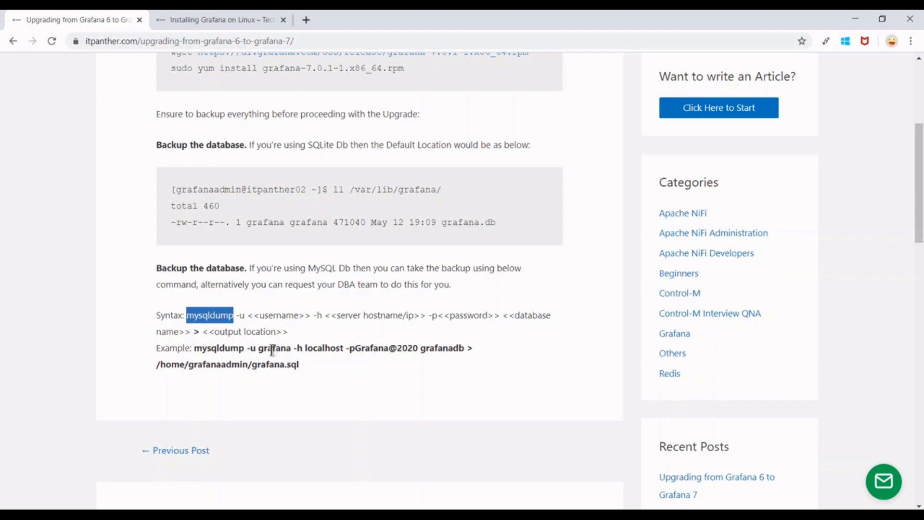
Copy the example mysqldump grafanadb command with its /home/grafanaadmin/grafana.sql output path.
drag(259, 350, 292, 351)
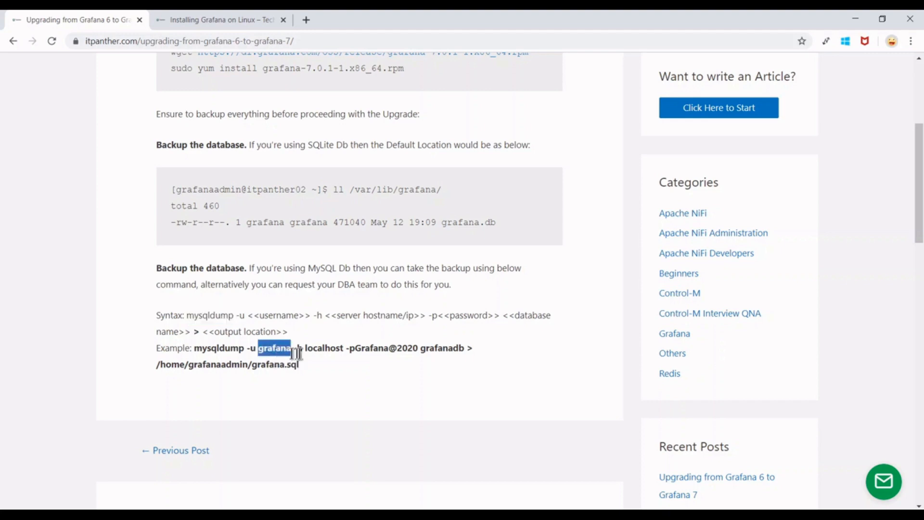
click(324, 350)
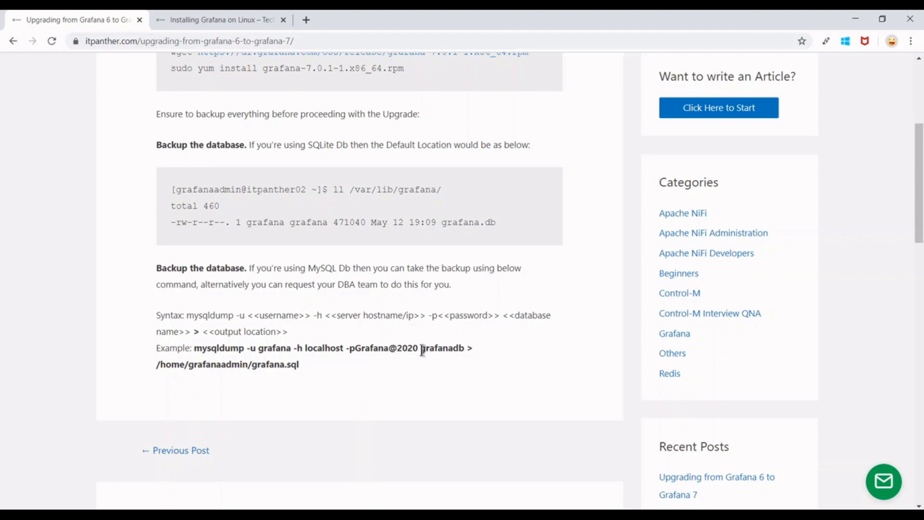
drag(422, 350, 470, 350)
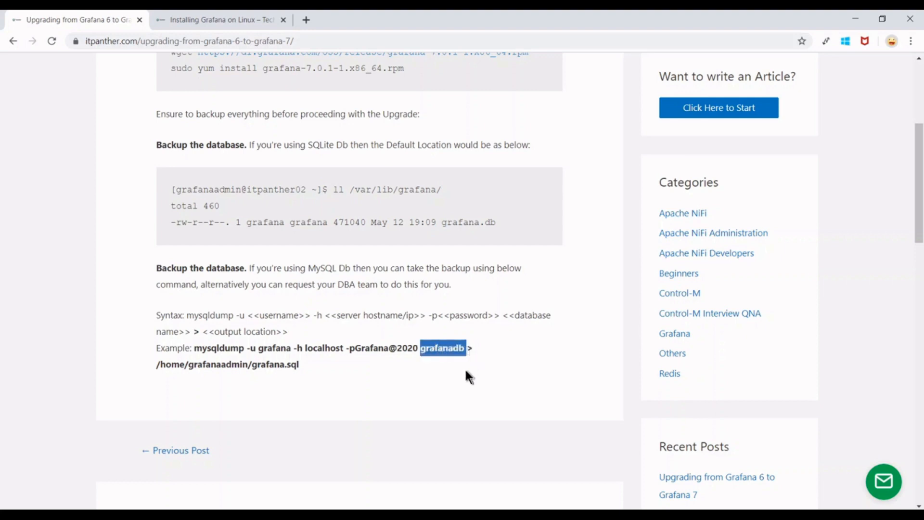
click(466, 355)
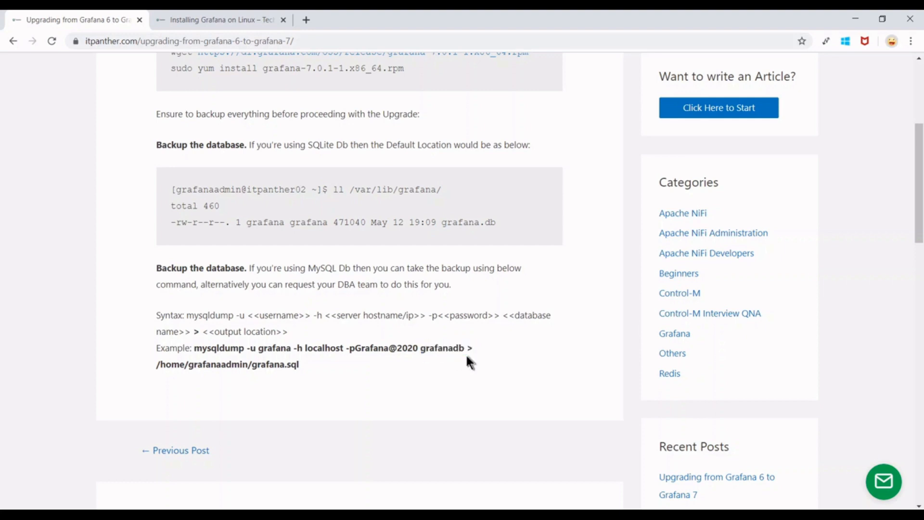
drag(195, 351, 463, 355)
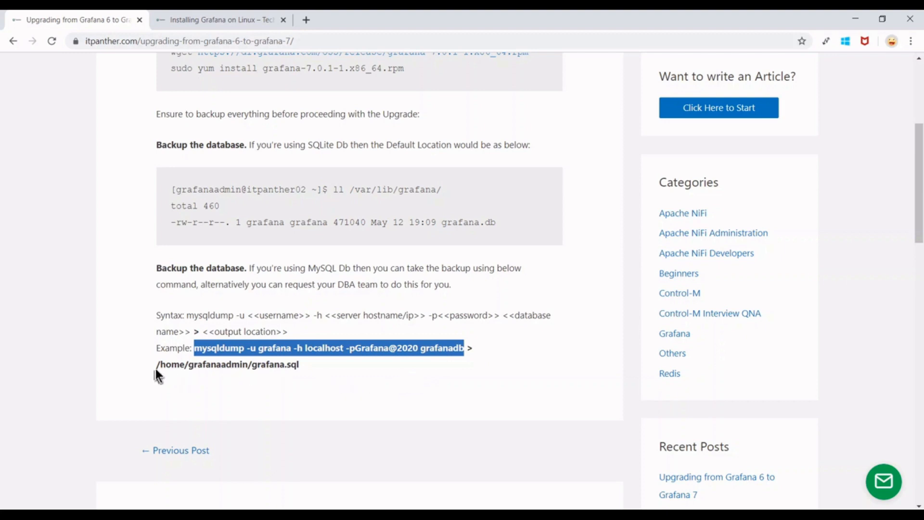
drag(155, 363, 314, 370)
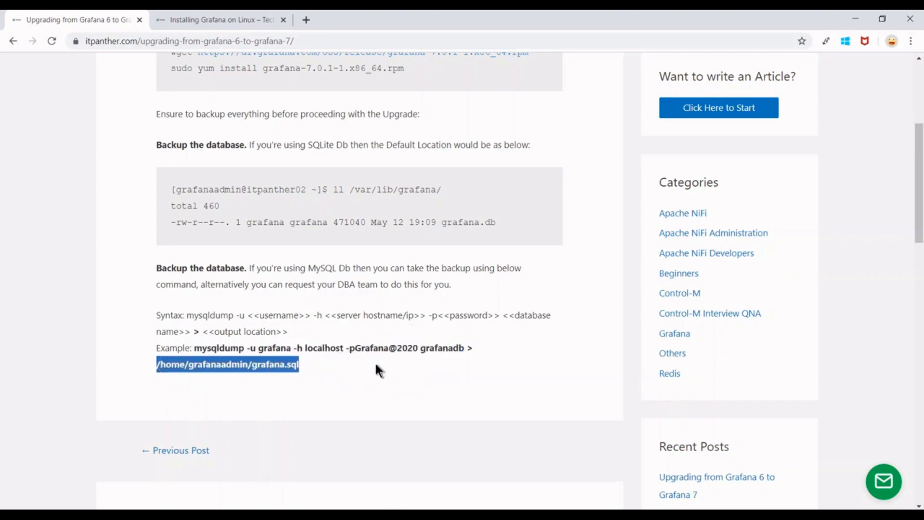
drag(467, 349, 481, 356)
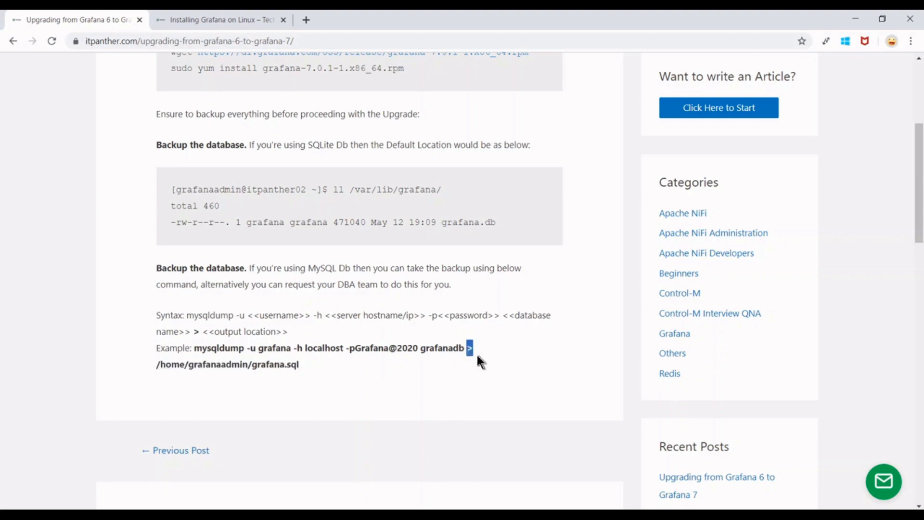
drag(324, 367, 194, 349)
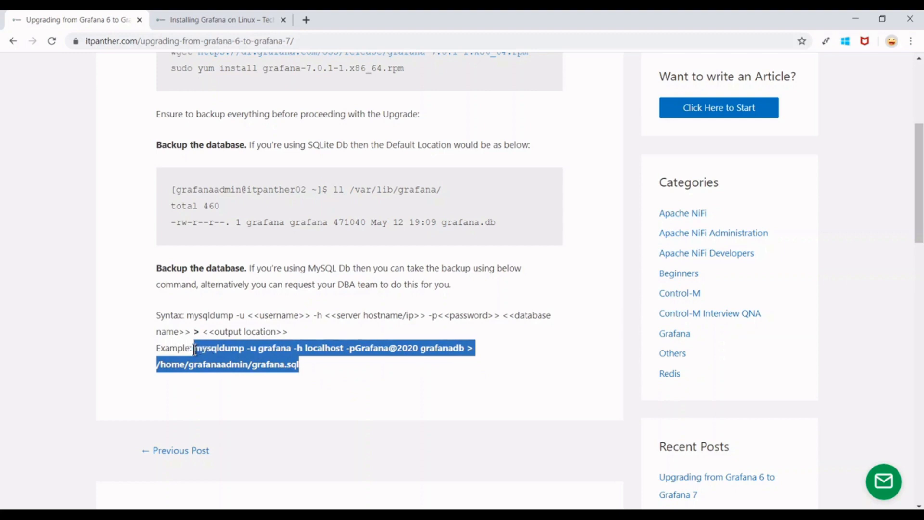
right_click(222, 352)
click(263, 362)
click(219, 517)
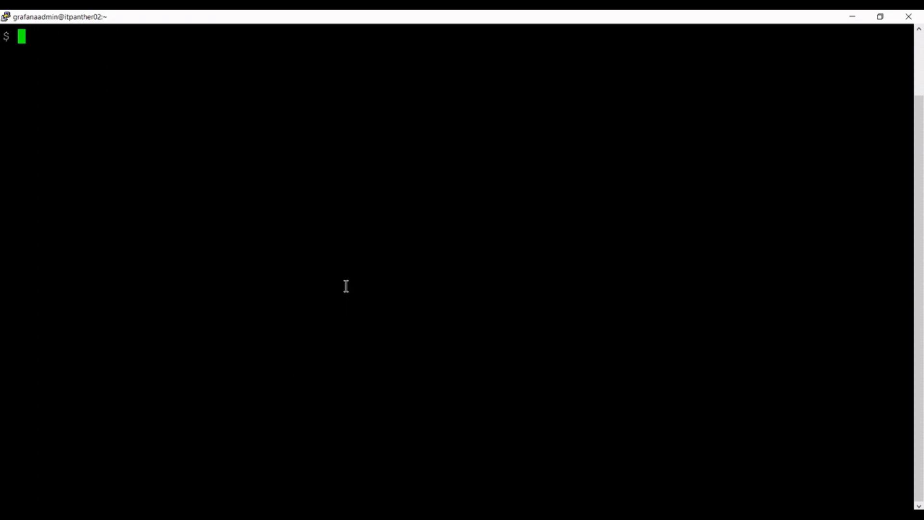
Check the home folder with pwd and ls, run the pasted mysqldump backup, and list grafana.sql.
text(pwd)
key(Return)
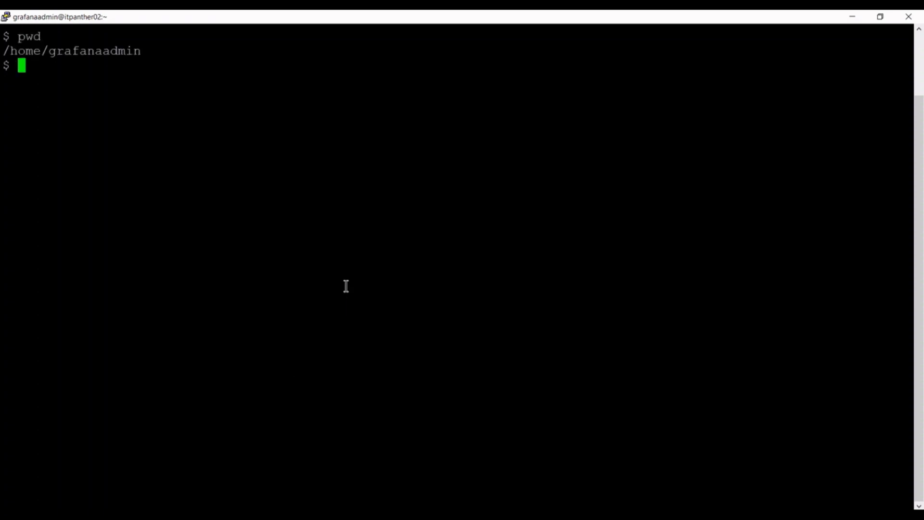
text(ls)
key(Return)
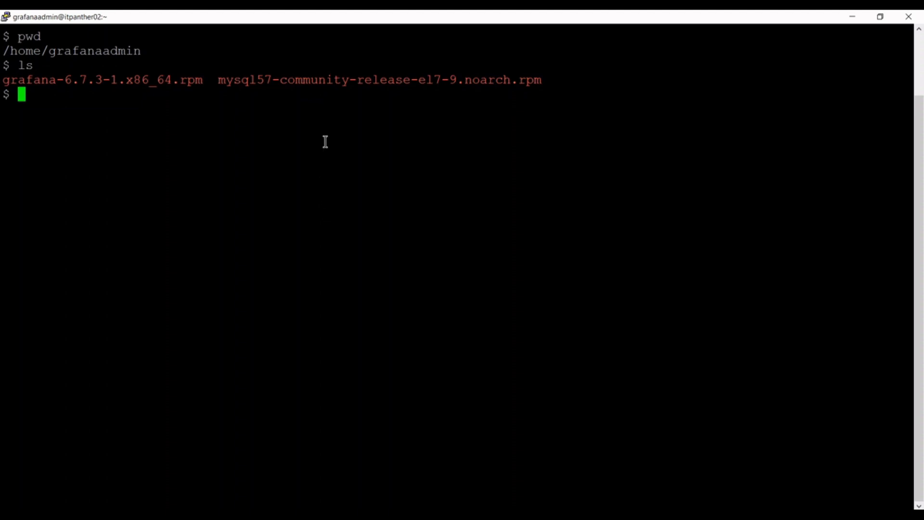
right_click(156, 128)
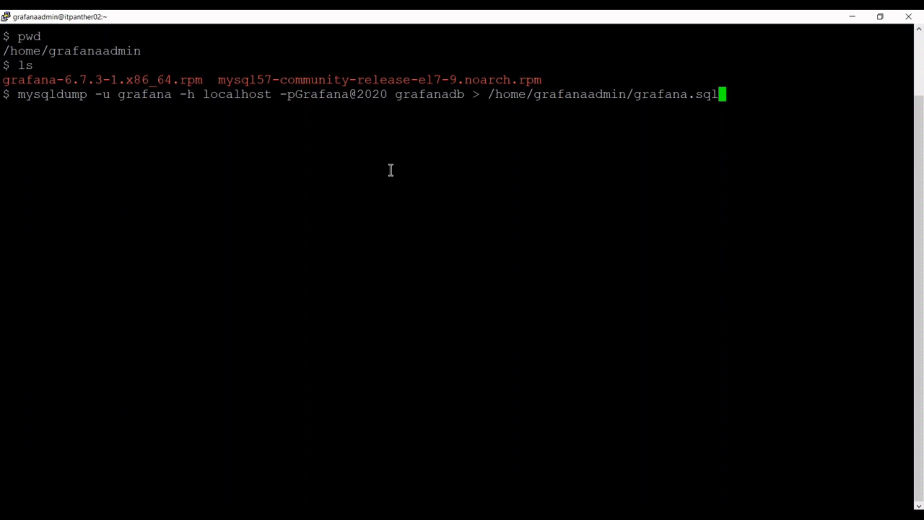
key(Return)
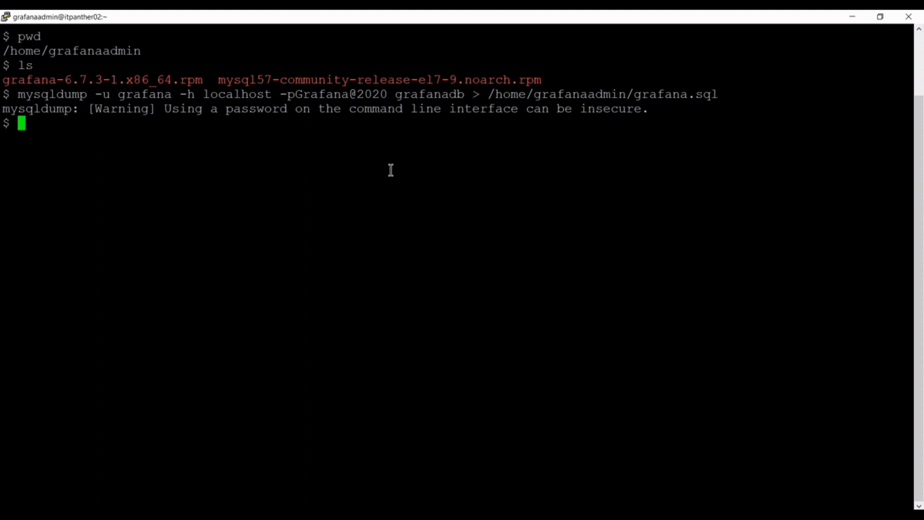
text(ls)
key(Return)
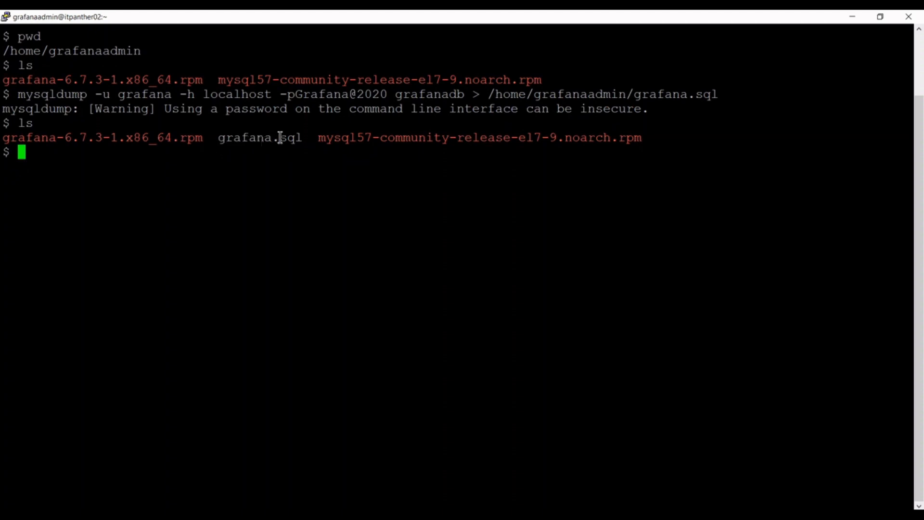
Run head -10 grafana.sql to view the MySQL dump header.
text(head -10 g)
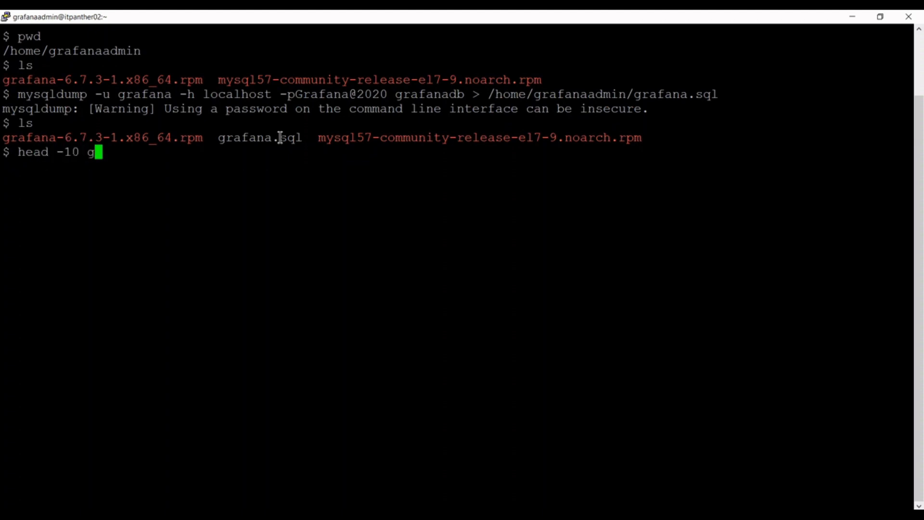
text(rafana.sql)
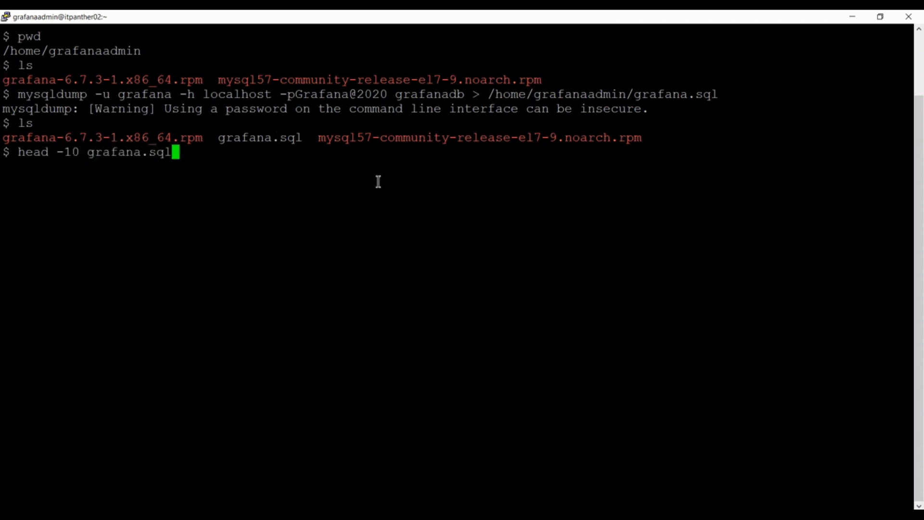
key(Return)
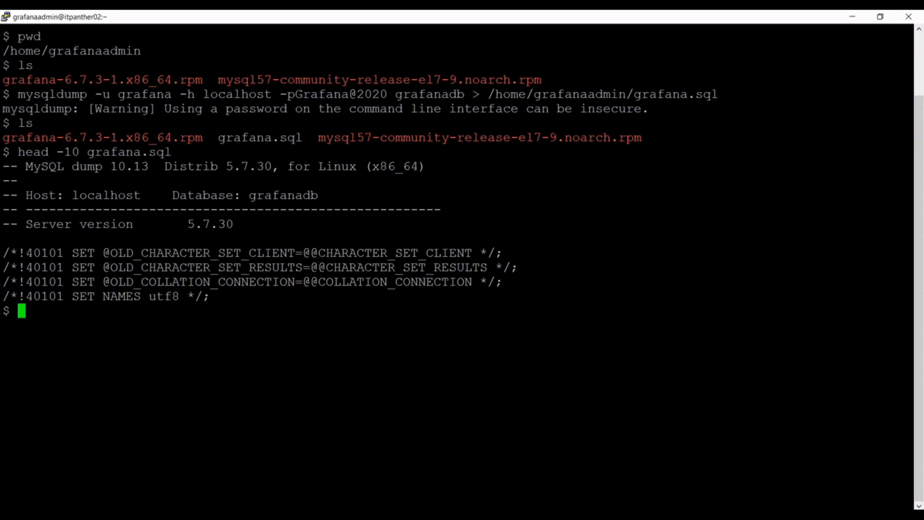
Copy the article's wget line, run it in PuTTY to fetch grafana-7.0.1-1.x86_64.rpm, and list with ll.
click(211, 515)
scroll(362, 273, up, 5)
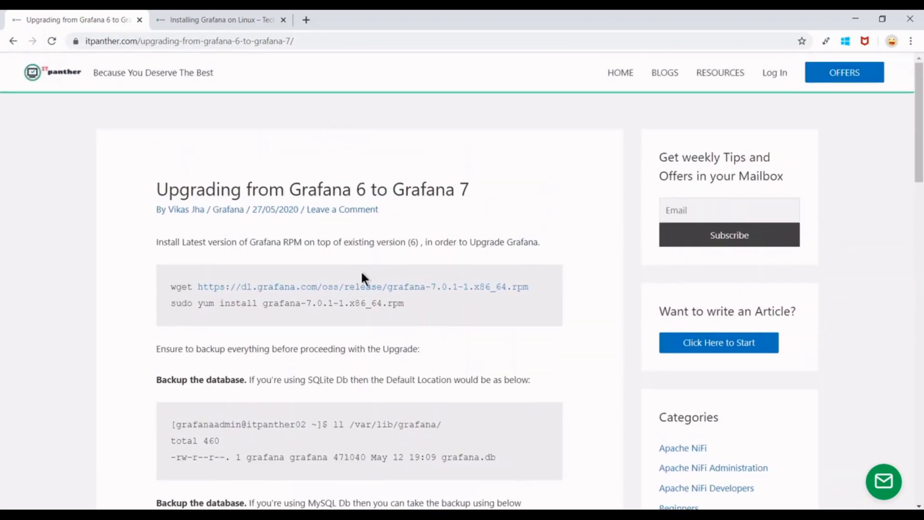
drag(540, 287, 175, 287)
right_click(177, 285)
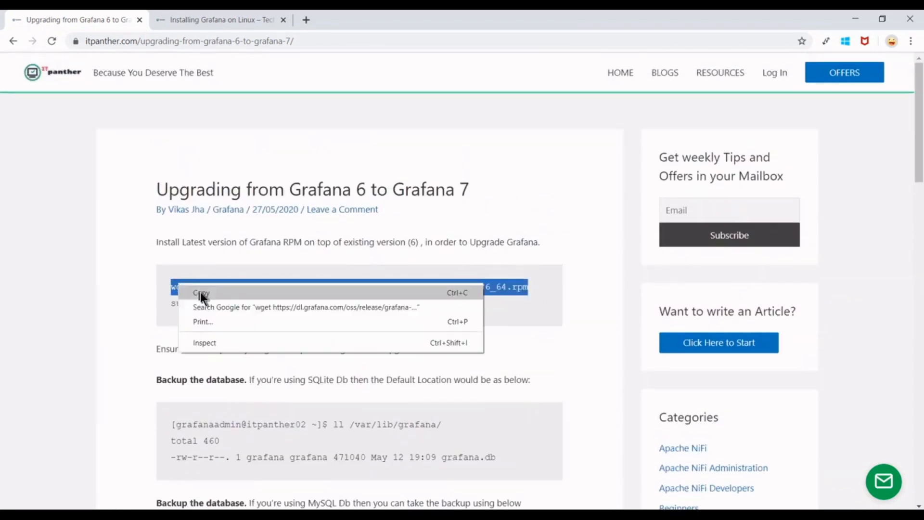
click(200, 293)
click(229, 516)
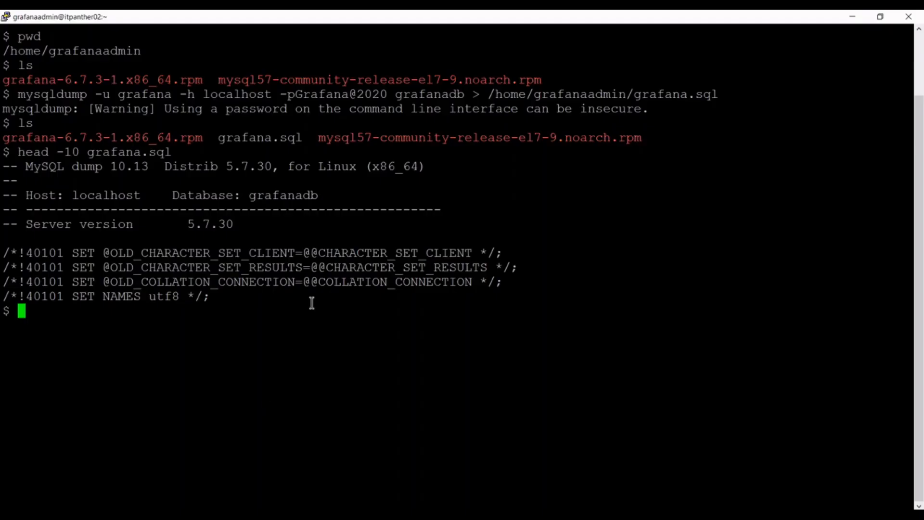
right_click(312, 303)
key(Return)
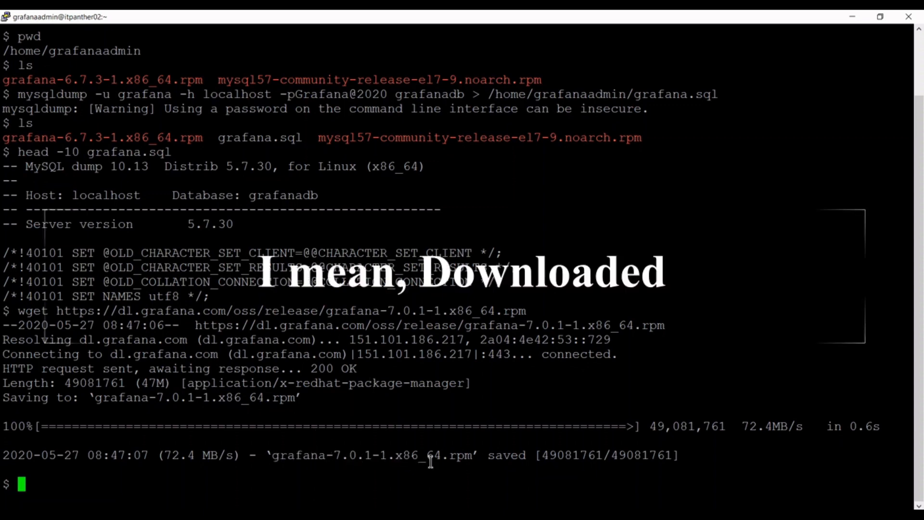
text(ll)
key(Return)
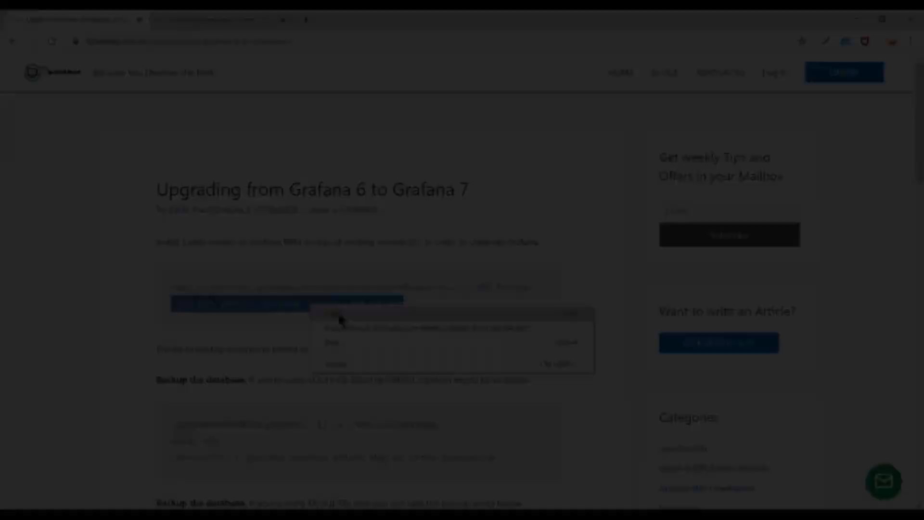
Run the copied yum install command for Grafana 7.0.1 and confirm the upgrade with y.
click(325, 325)
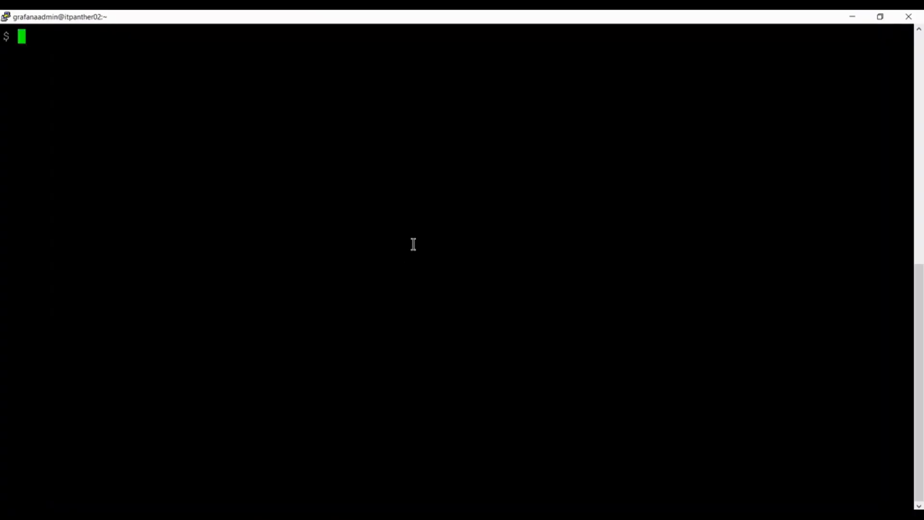
right_click(413, 245)
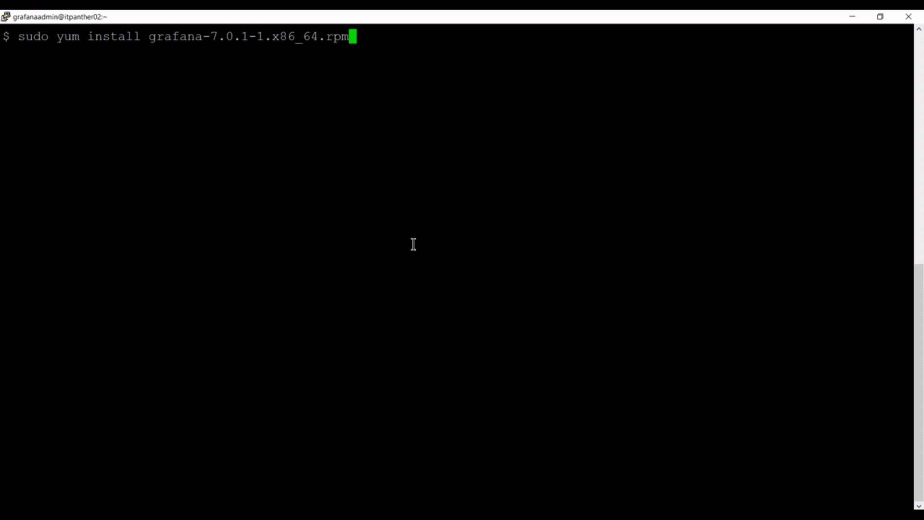
key(Return)
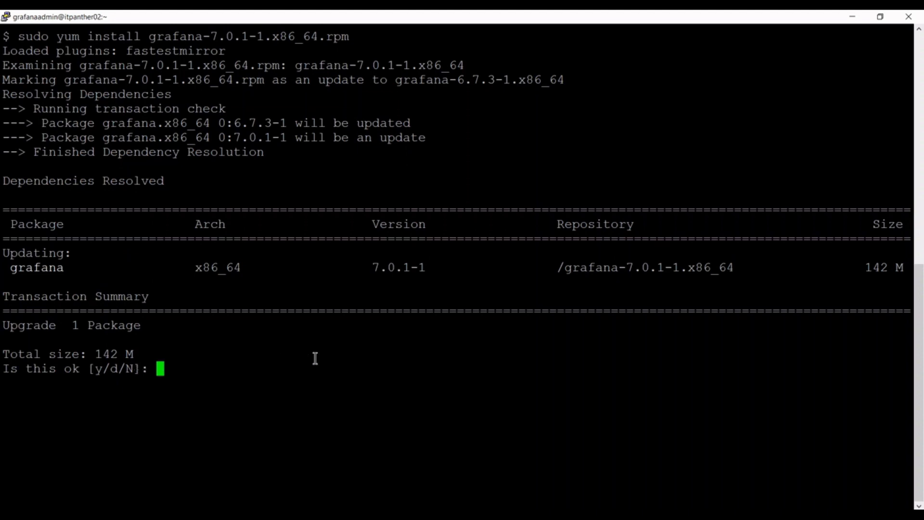
text(y)
key(Return)
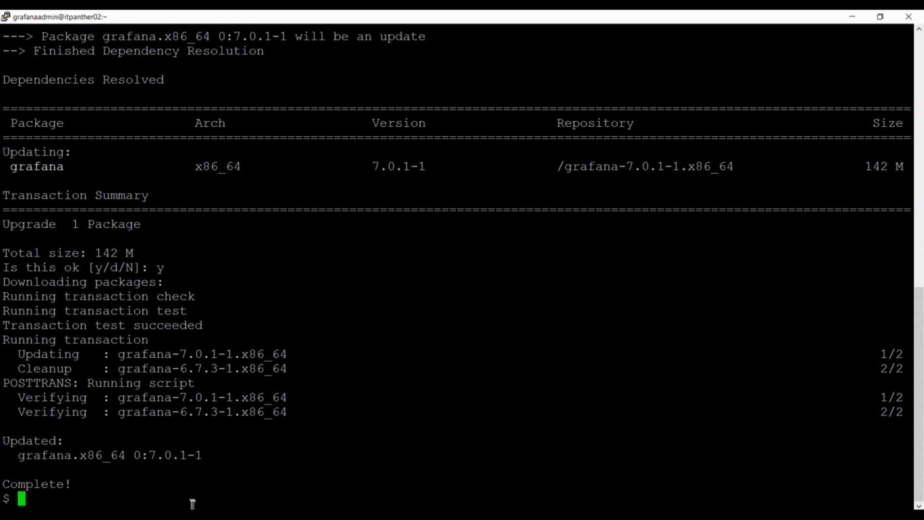
click(192, 511)
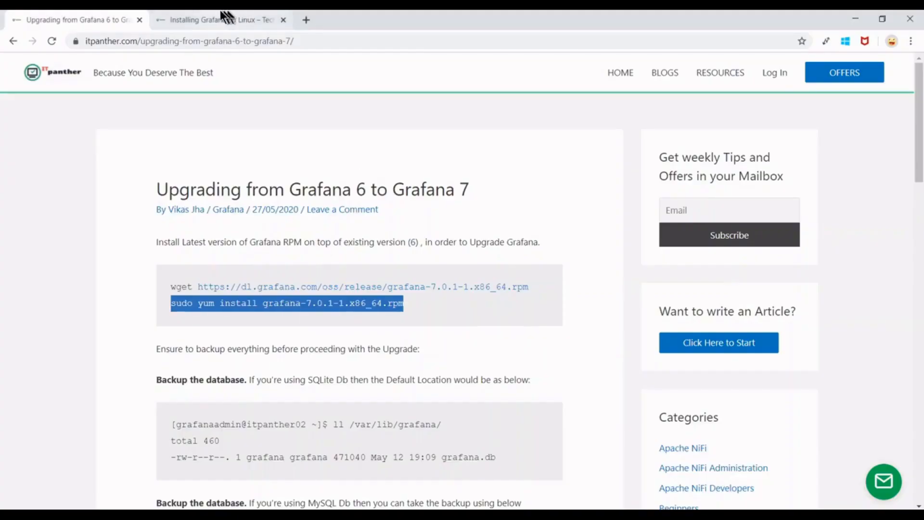
Copy the grafana-server status command from the Installing Grafana on Linux article and run it in PuTTY.
click(219, 18)
scroll(401, 255, down, 12)
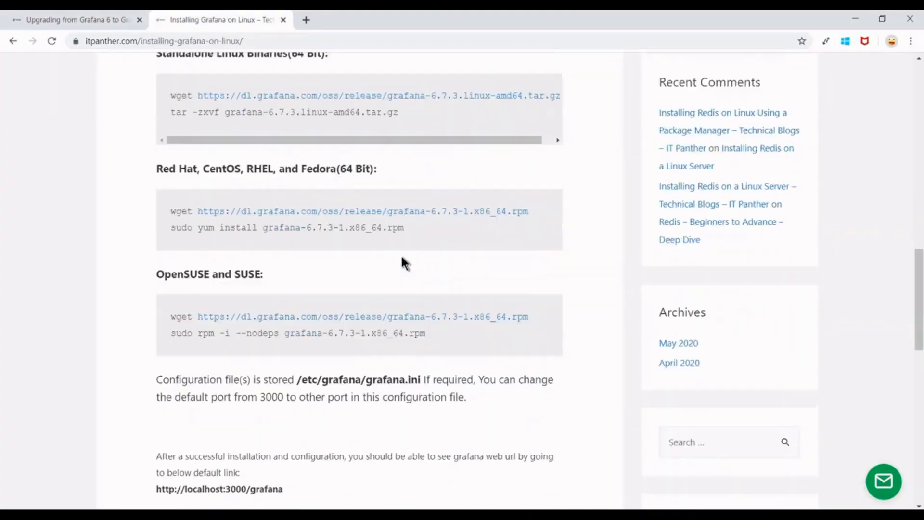
scroll(402, 257, up, 3)
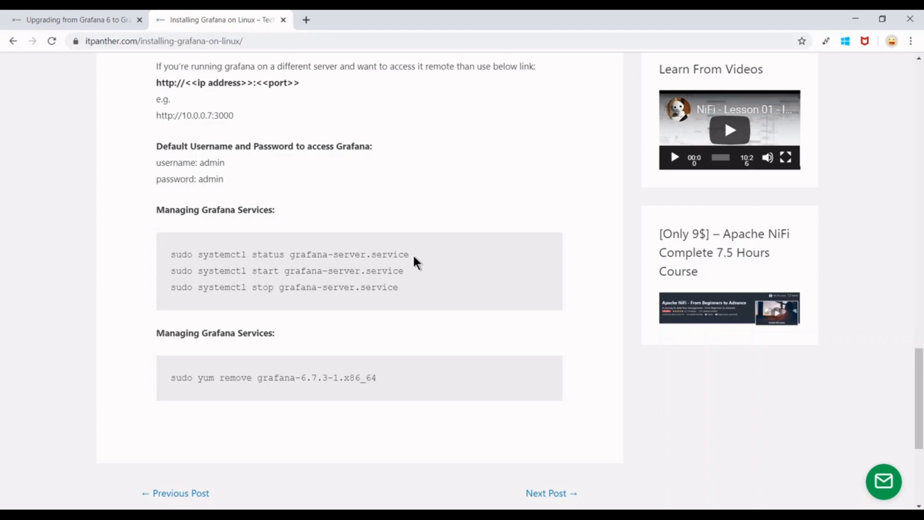
drag(415, 262, 163, 262)
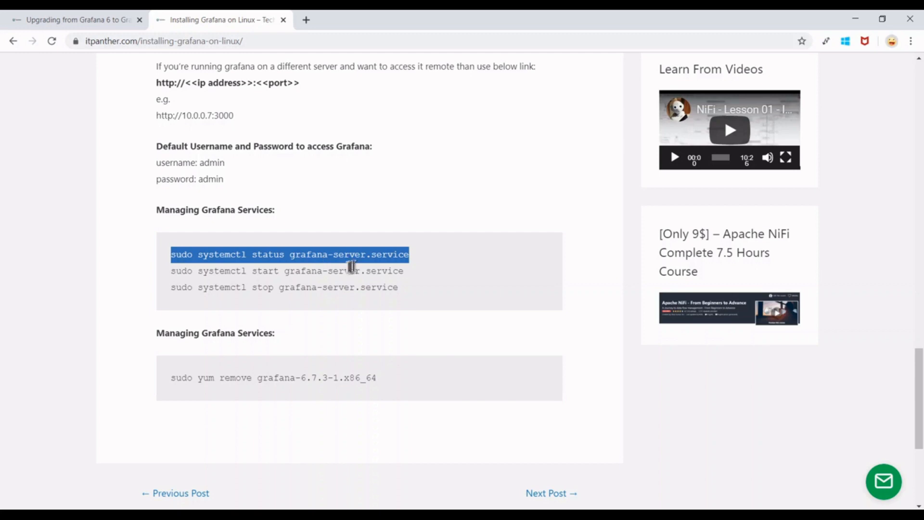
click(219, 514)
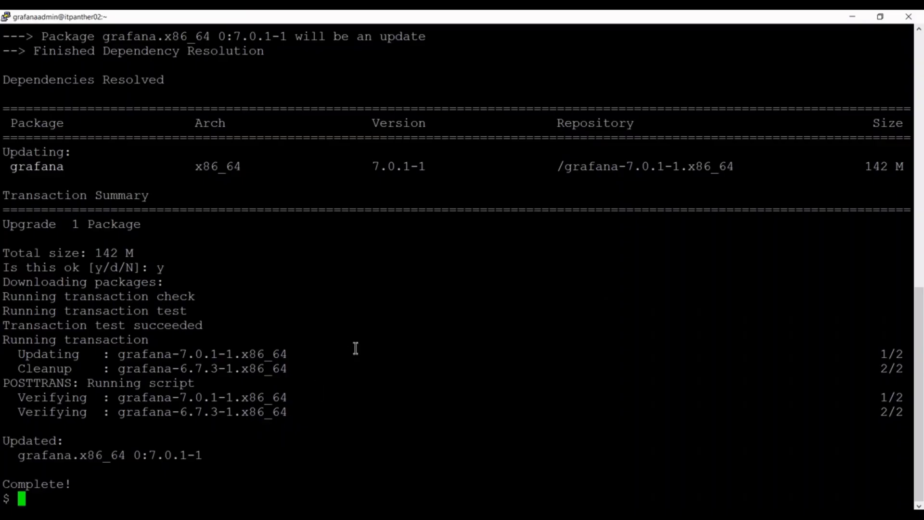
right_click(355, 348)
key(Return)
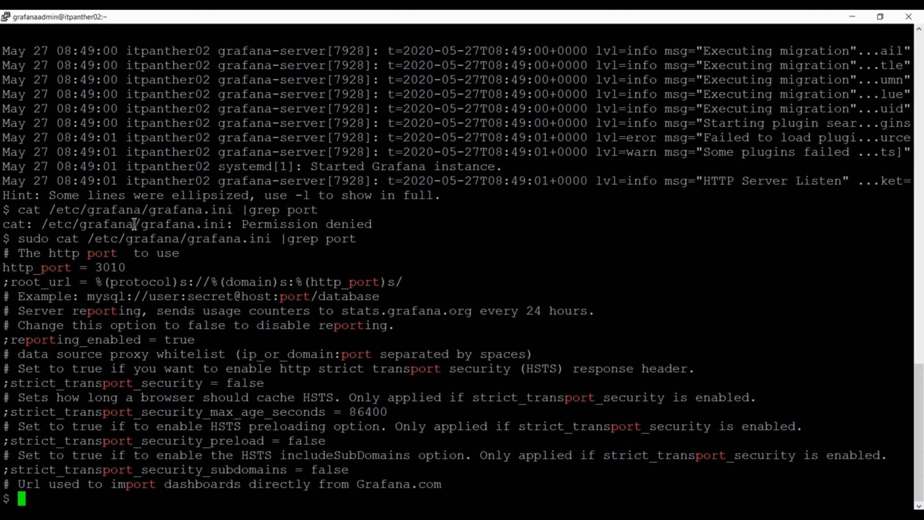
Check the http_port = 3010 line in the grep output, then open a new Chrome tab.
drag(19, 209, 319, 207)
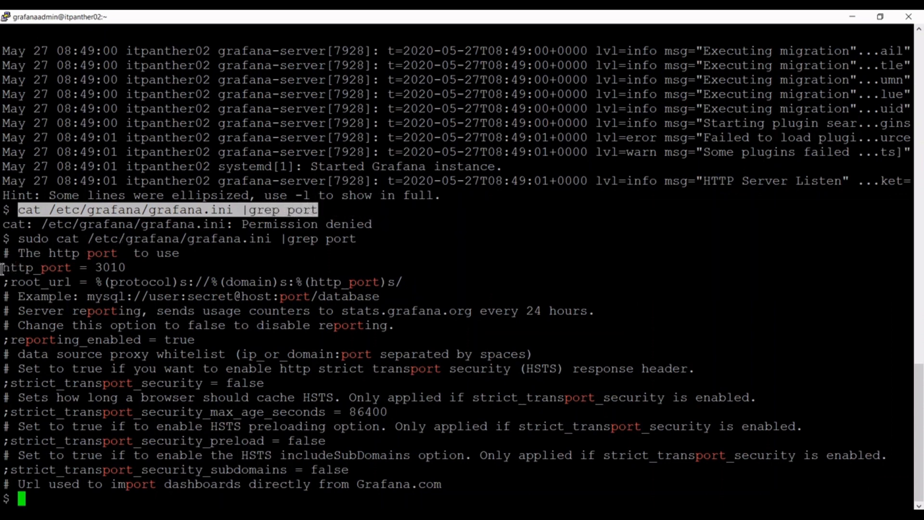
drag(3, 269, 102, 267)
click(105, 267)
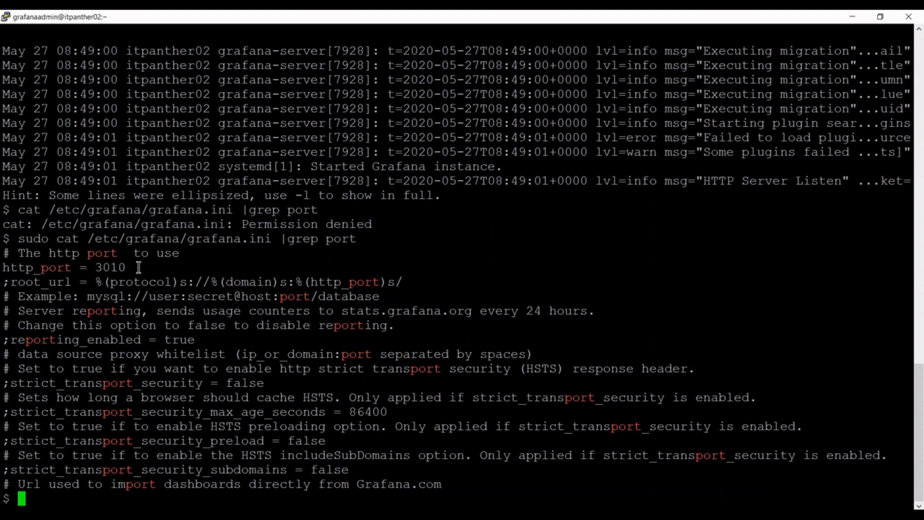
key(alt+Tab)
click(306, 21)
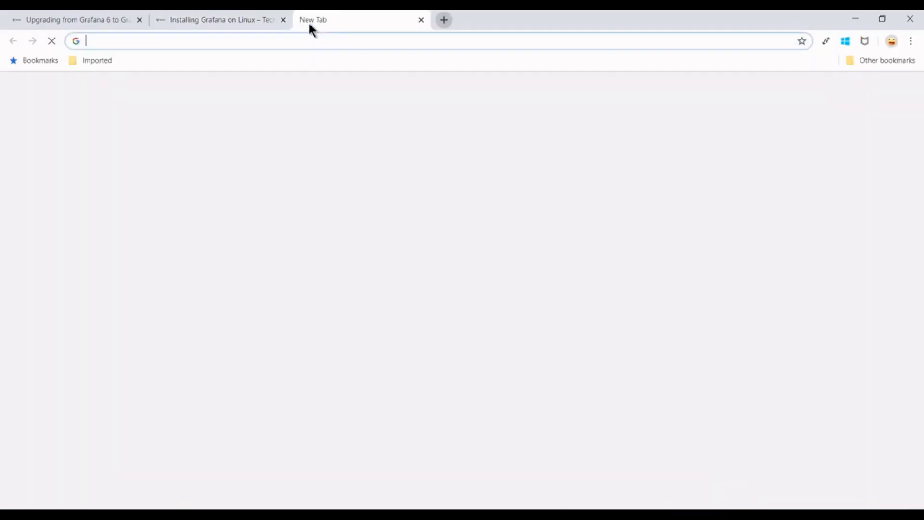
key(ctrl+v)
key(Return)
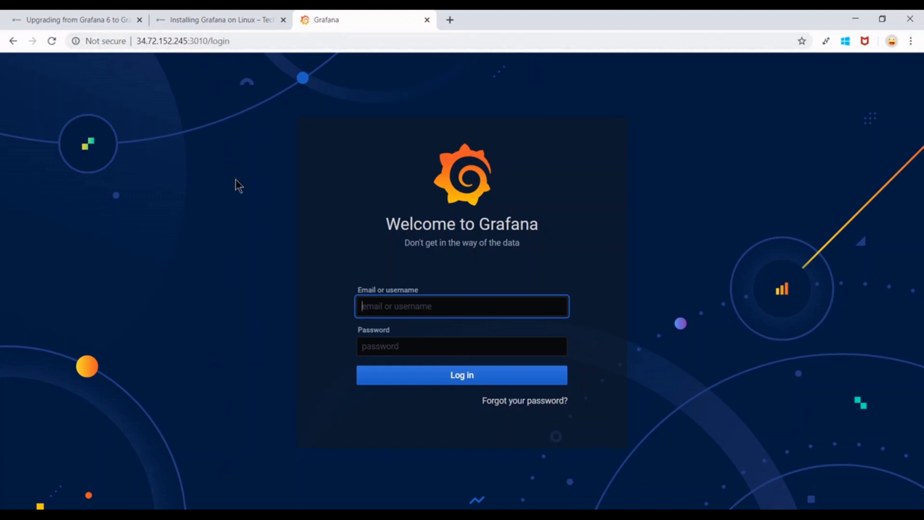
click(436, 307)
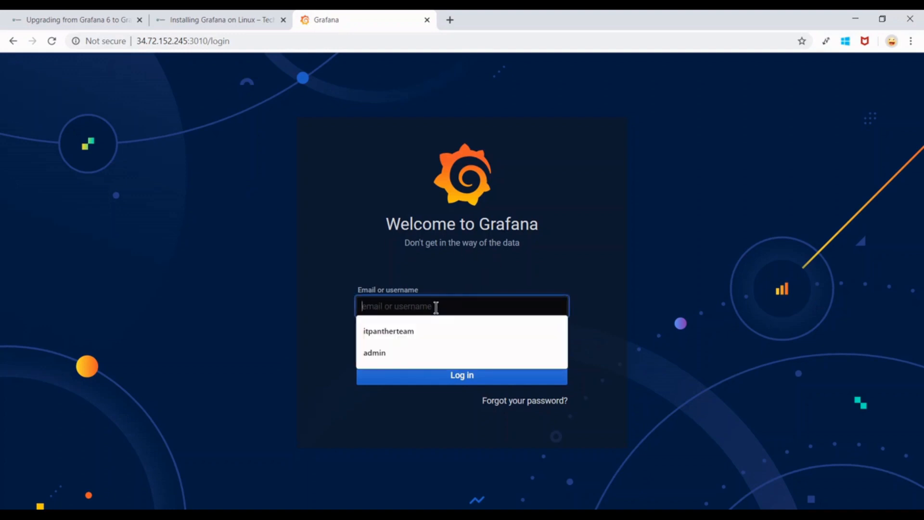
text(a)
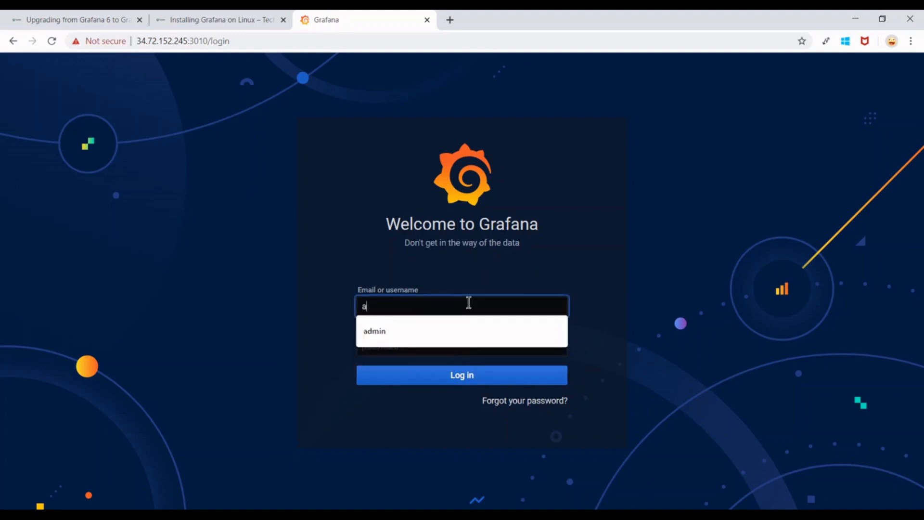
text(dmin)
key(Tab)
text(•••••••)
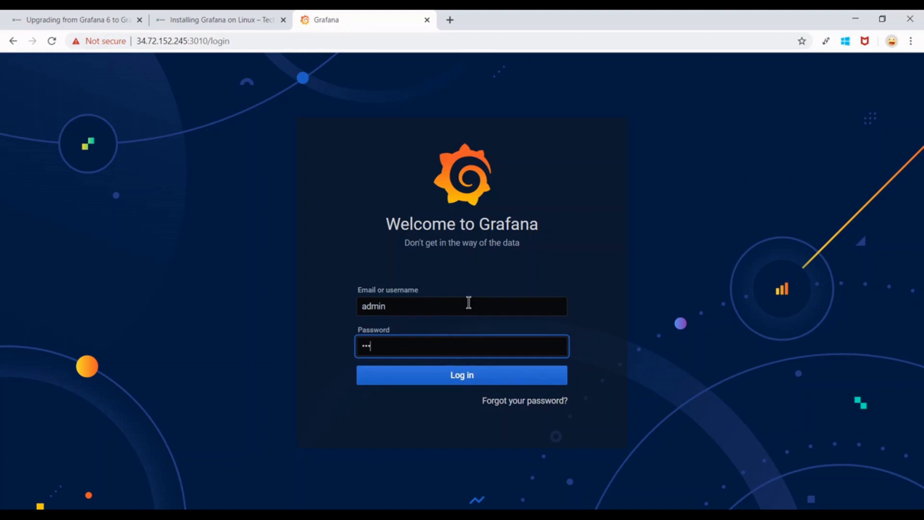
text(•••••••)
key(Return)
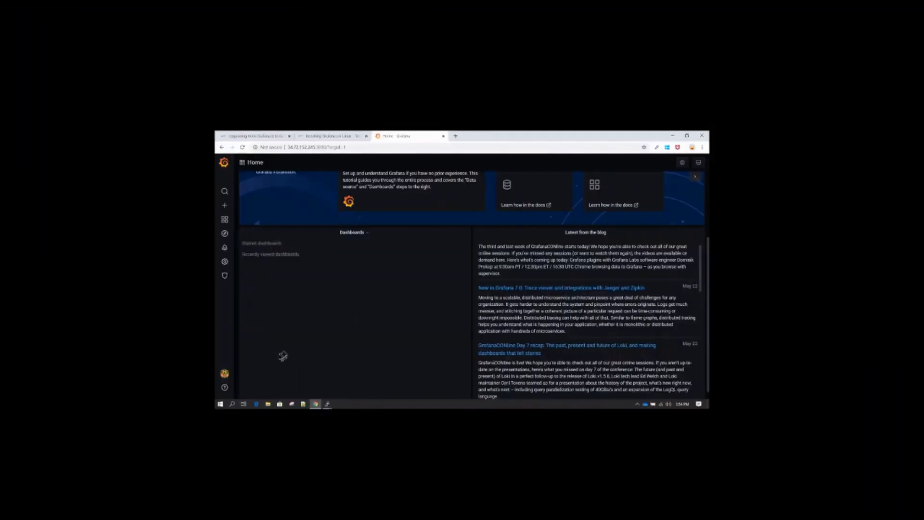
mouse_move(225, 387)
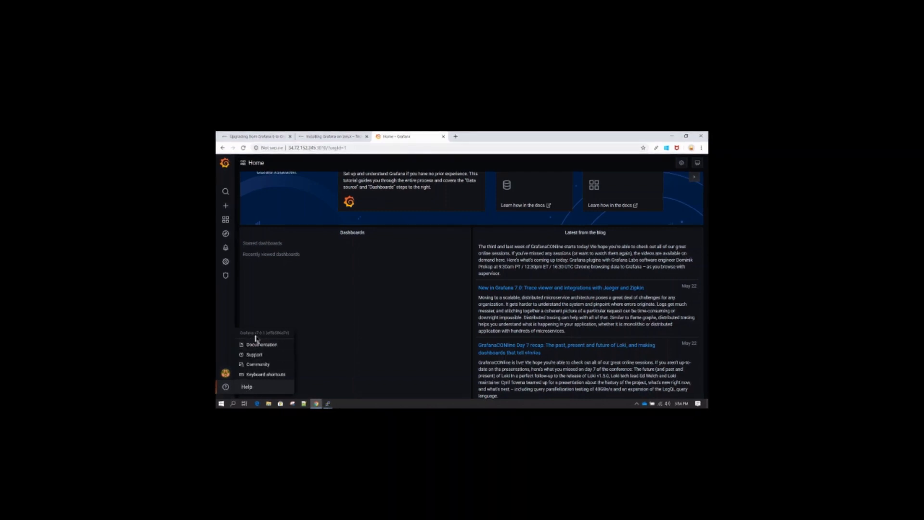
scroll(419, 319, up, 3)
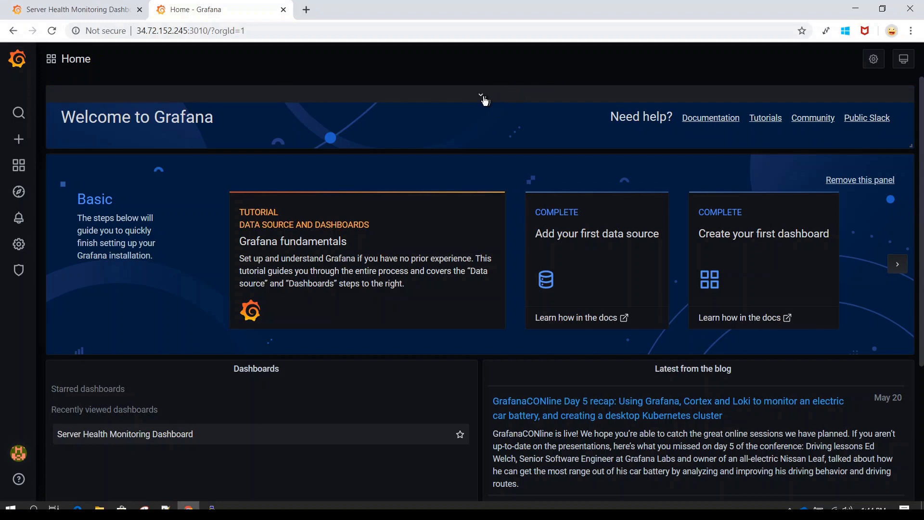
click(481, 96)
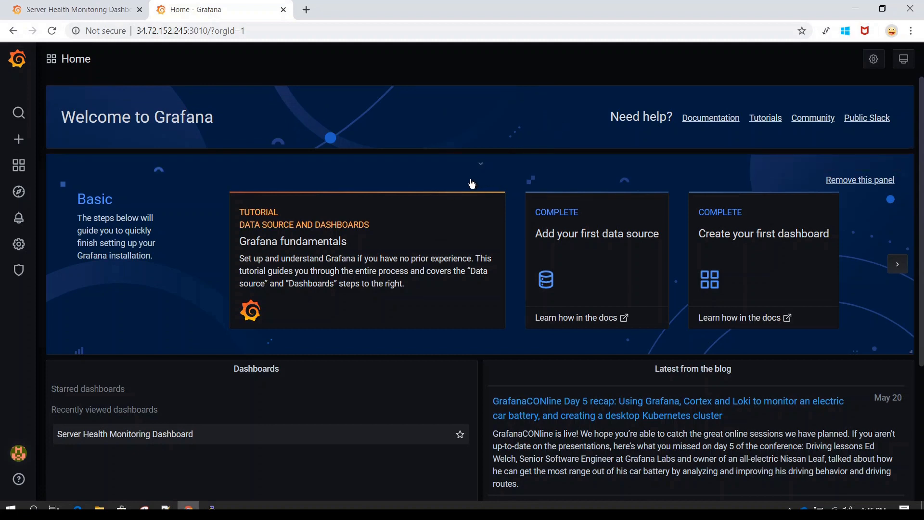
click(484, 172)
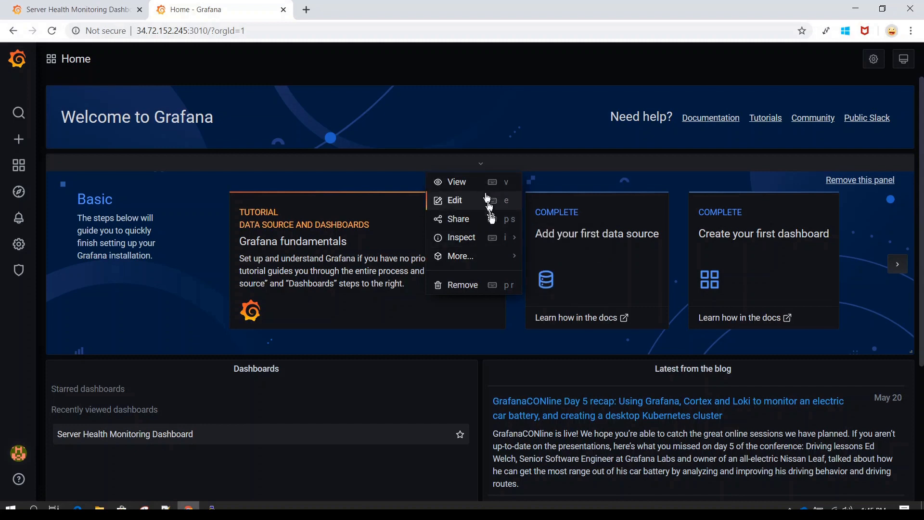
click(537, 141)
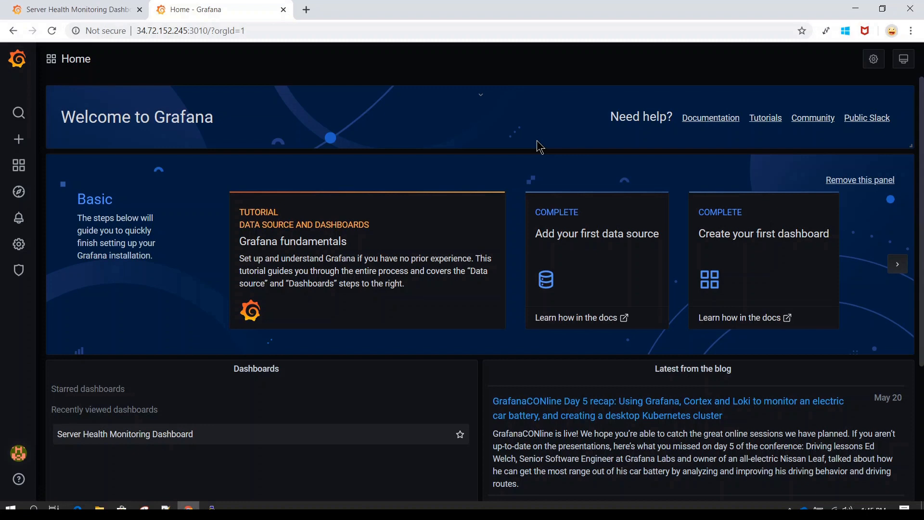
scroll(483, 341, down, 1)
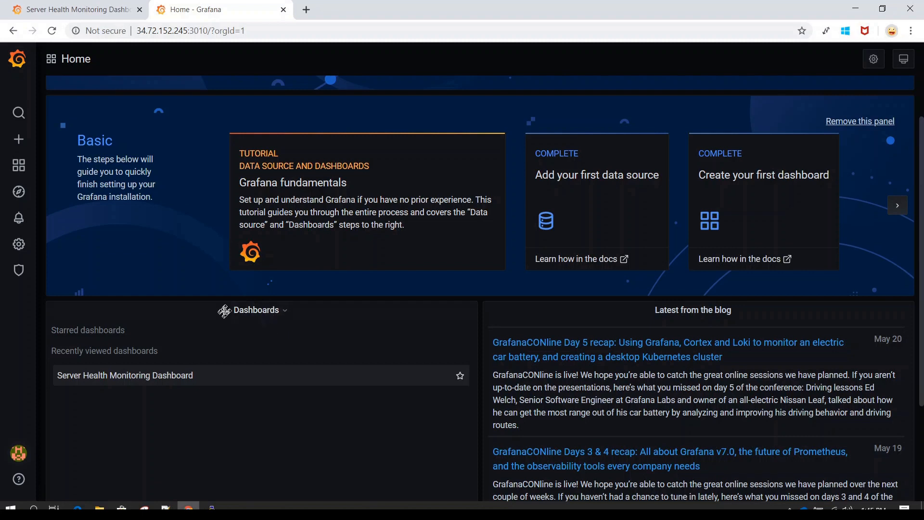
click(283, 318)
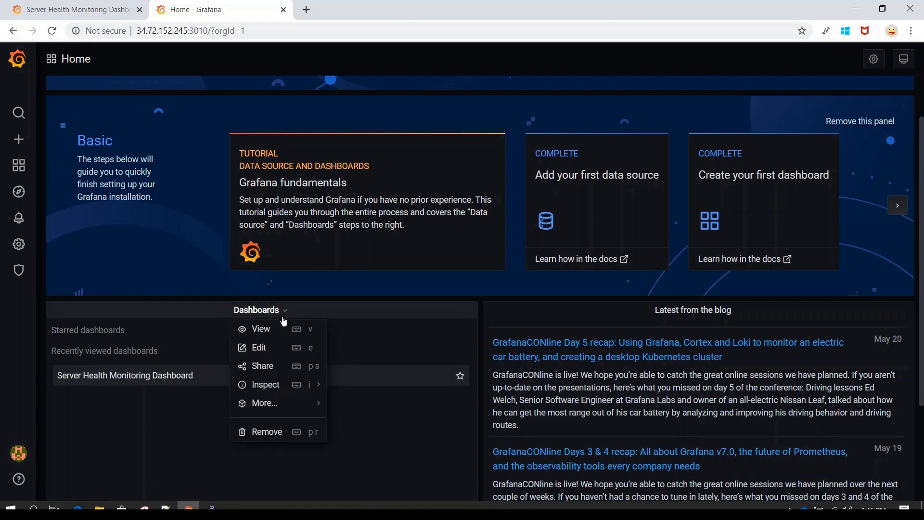
click(420, 441)
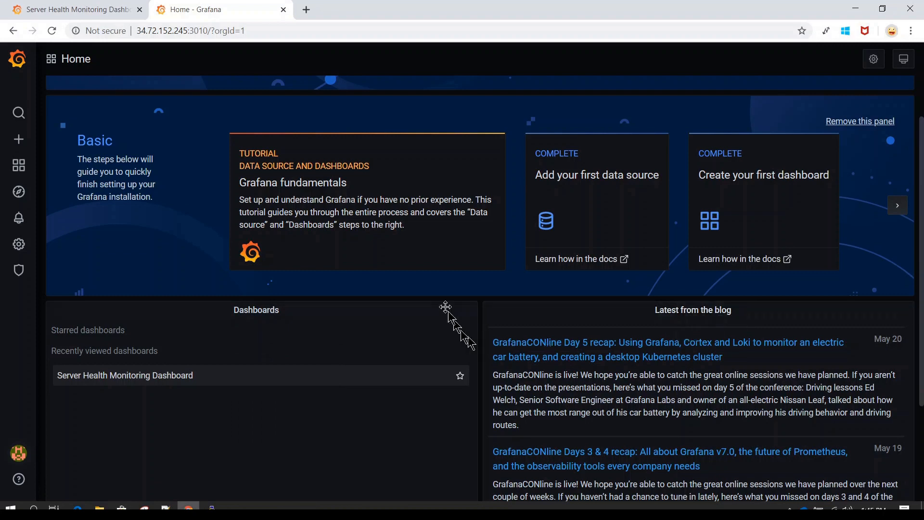
scroll(498, 205, up, 1)
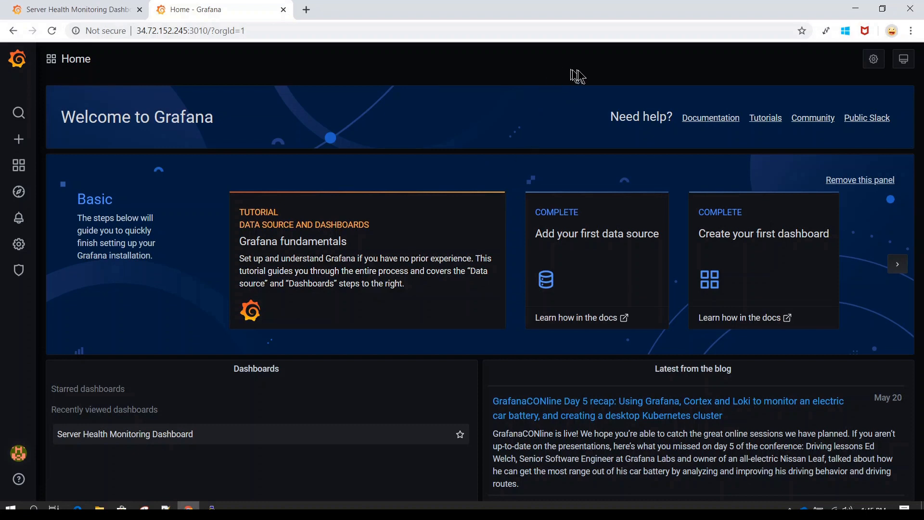
click(875, 60)
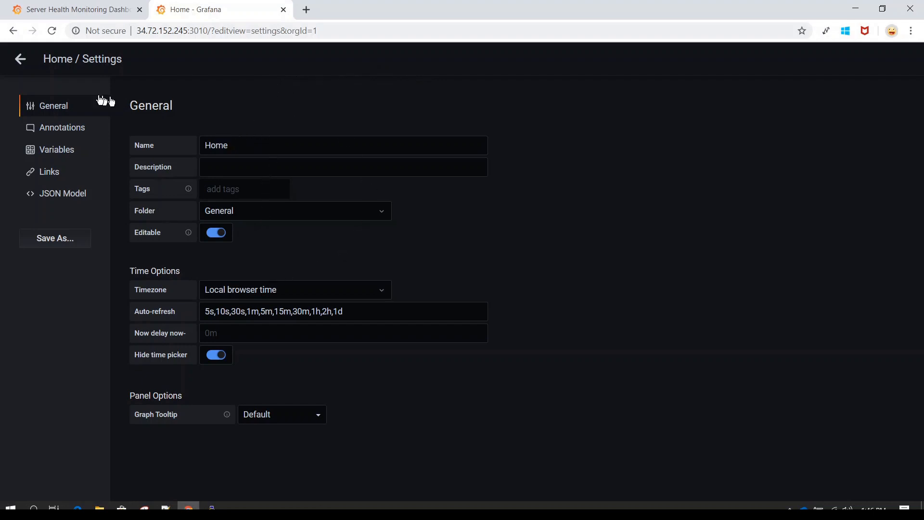
click(20, 59)
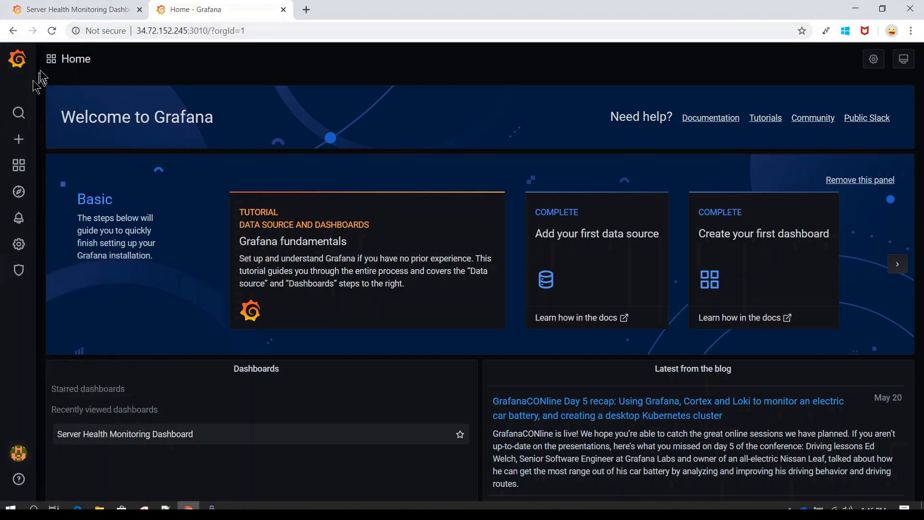
Cycle the Home page view mode from TV kiosk to full kiosk mode.
click(907, 65)
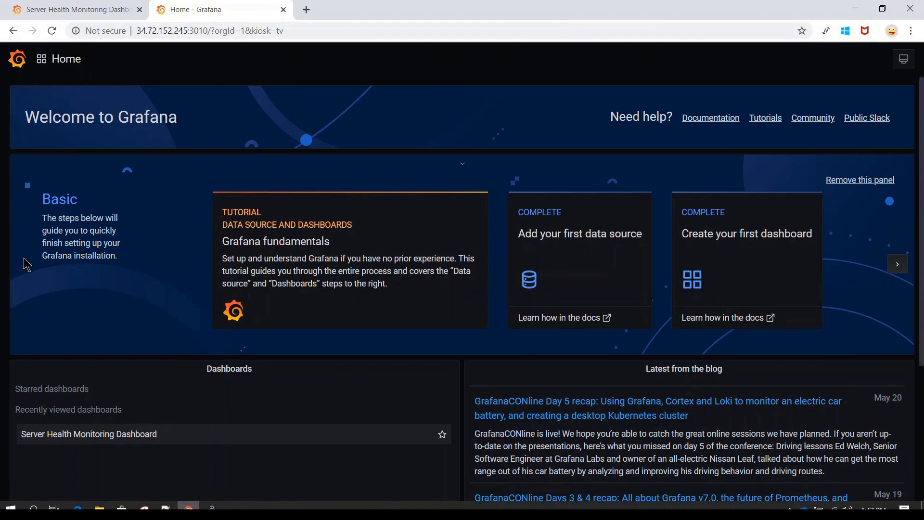
click(905, 63)
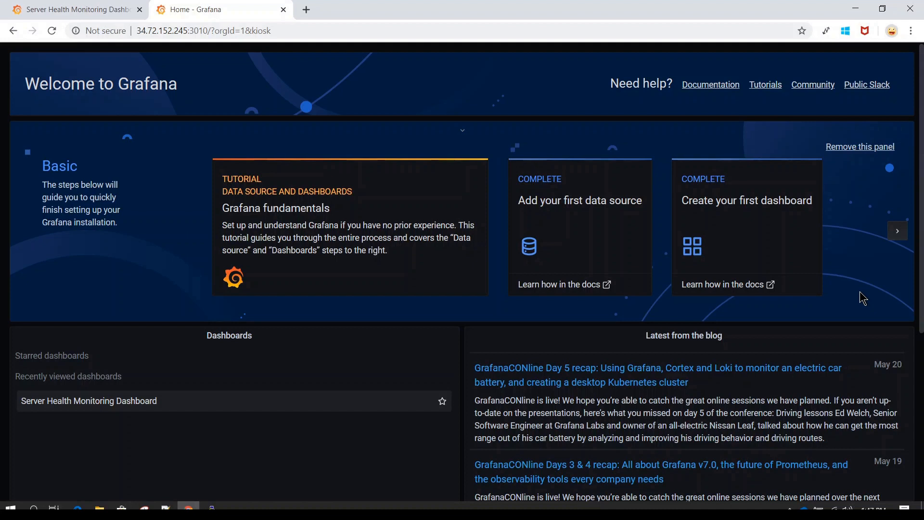
On the Server Health Monitoring Dashboard tab, cycle the view through TV kiosk into full kiosk mode.
click(94, 7)
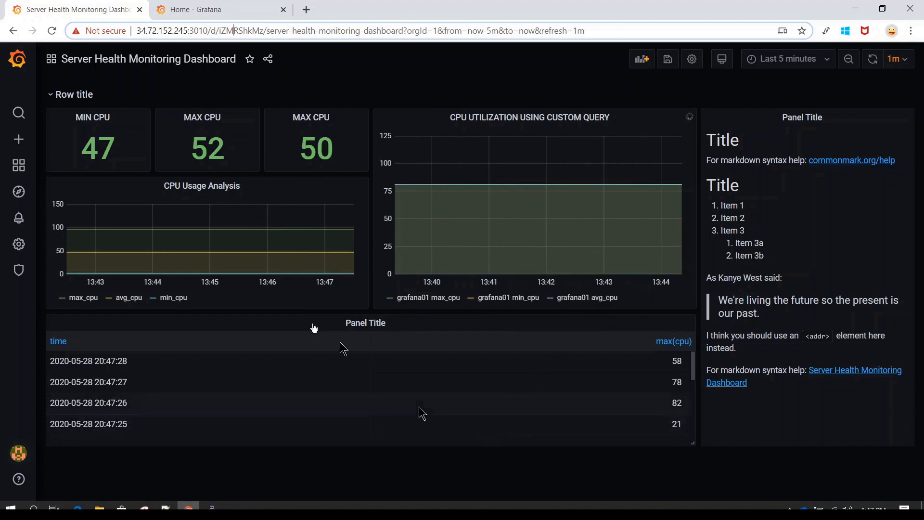
click(723, 62)
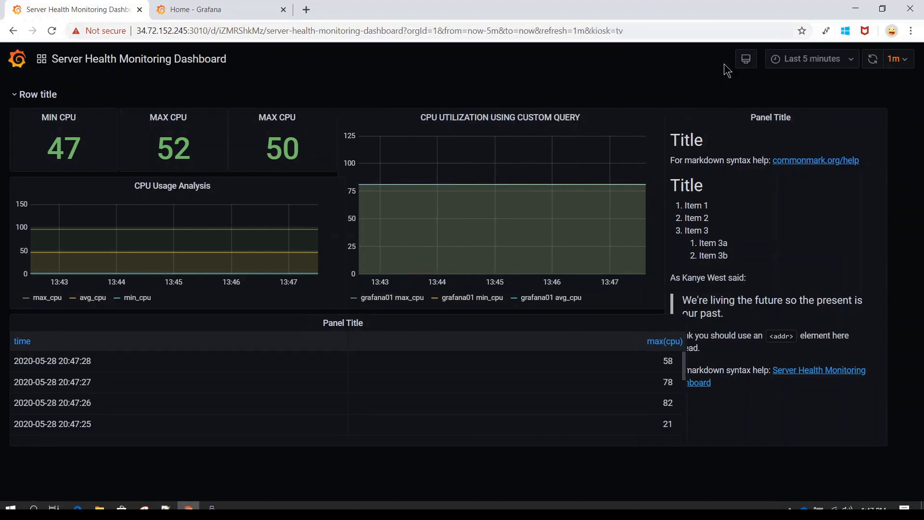
click(747, 62)
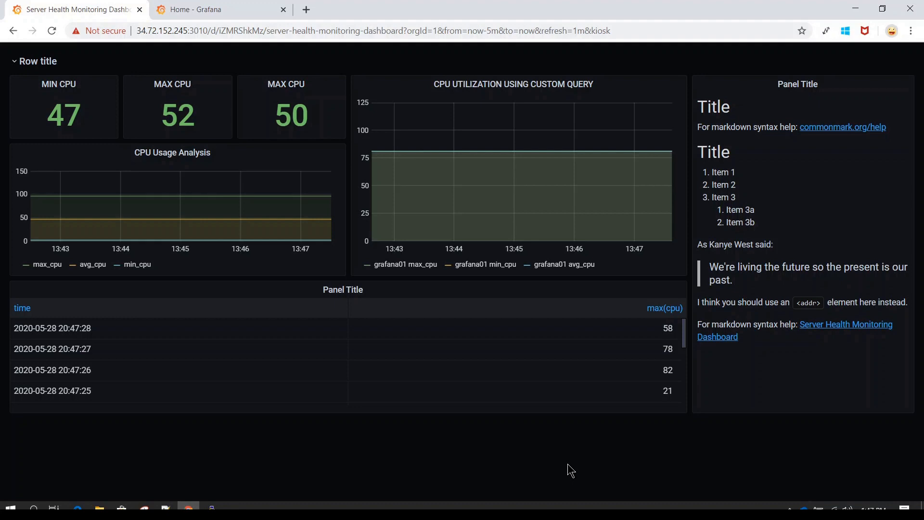
Switch to the Home - Grafana browser tab.
click(219, 12)
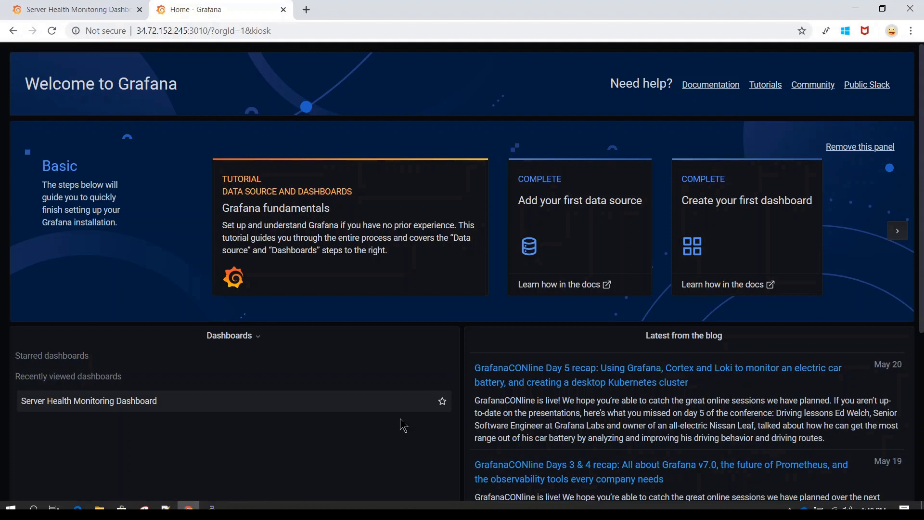
Exit kiosk mode on the Home page and leave browser full screen.
key(F11)
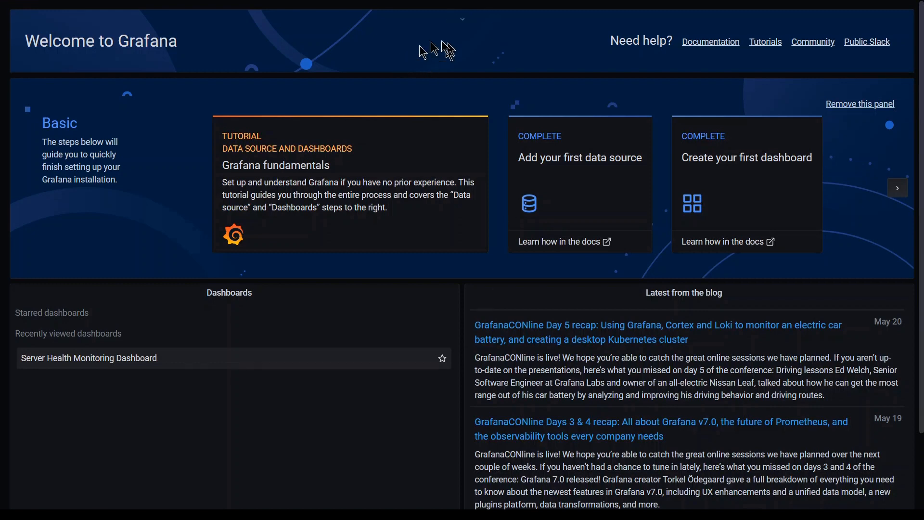
key(Escape)
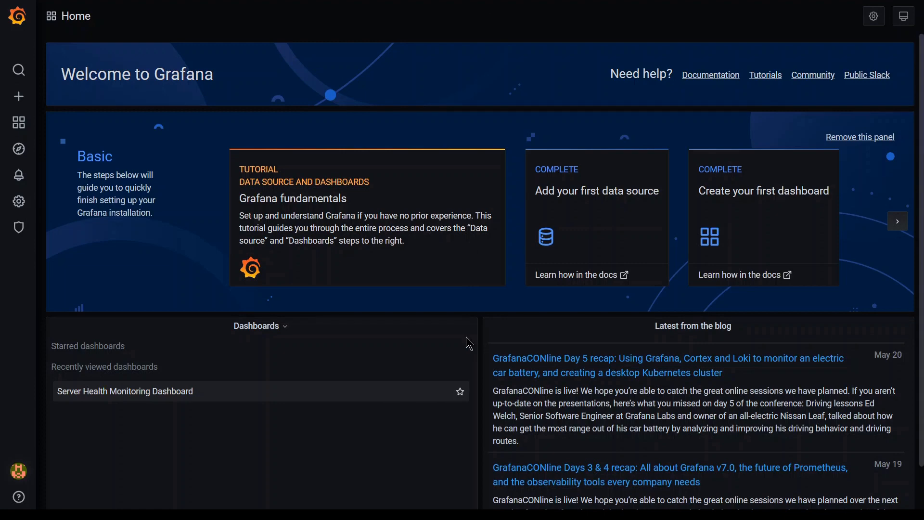
key(F11)
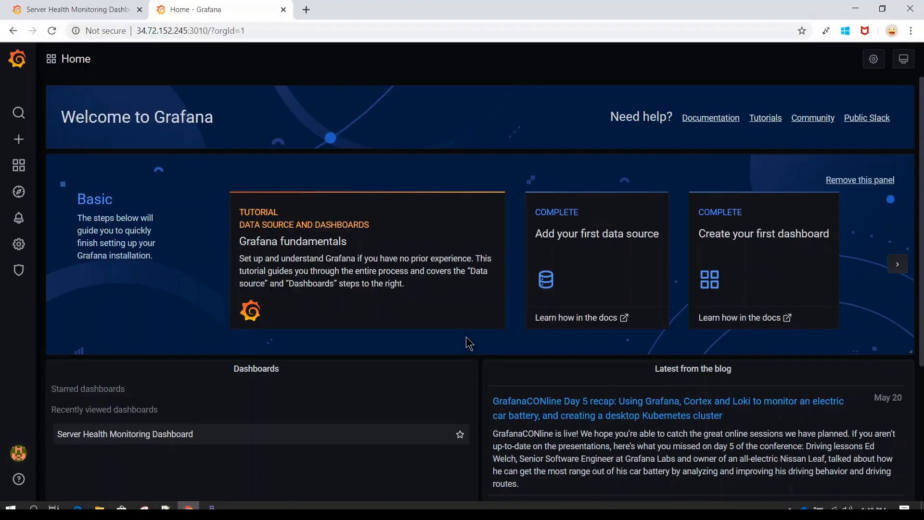
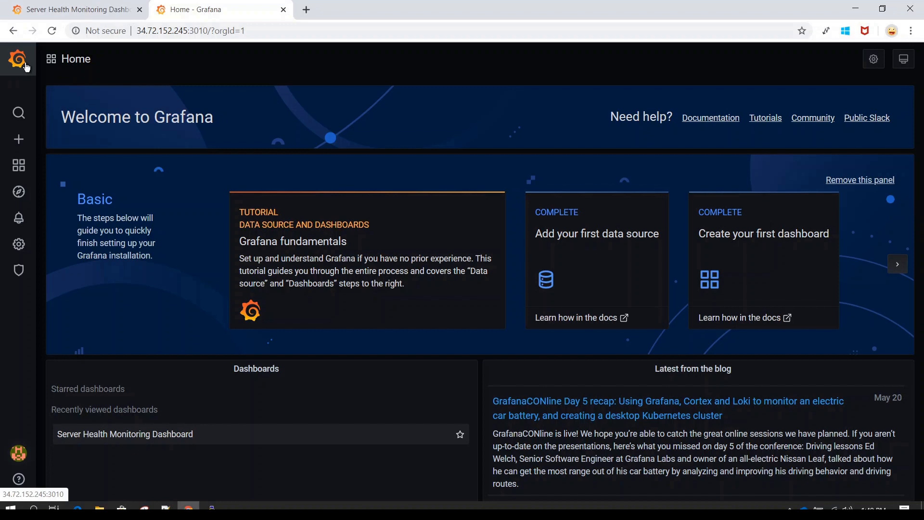
From the Home page, open dashboard search showing Server Health Monitoring Dashboard, and reveal the Create menu.
click(26, 64)
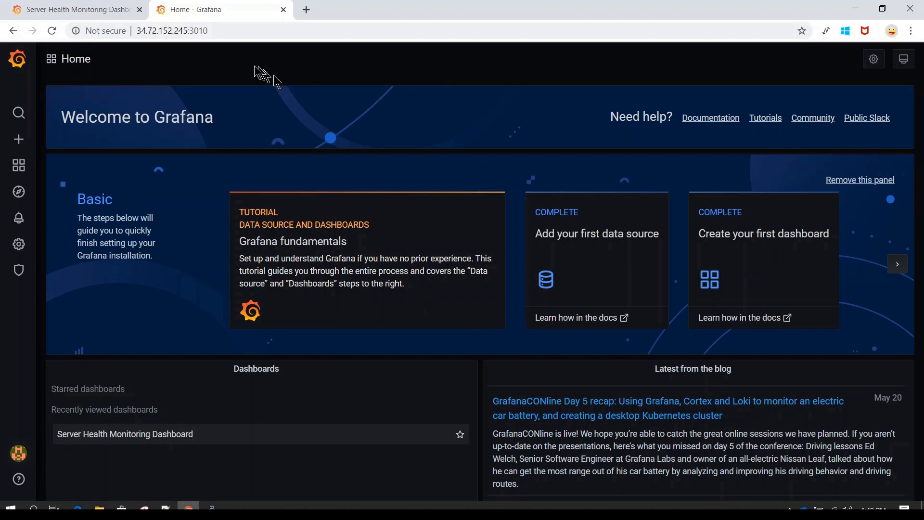
click(20, 118)
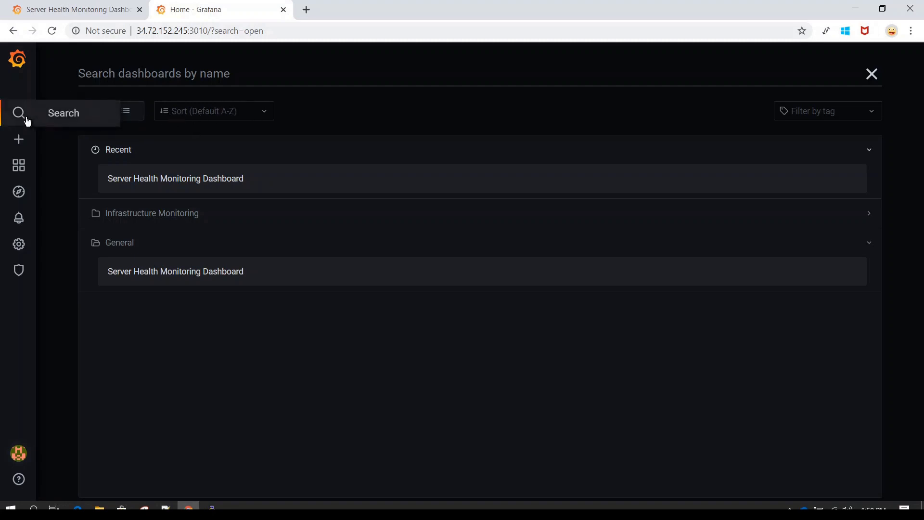
mouse_move(22, 145)
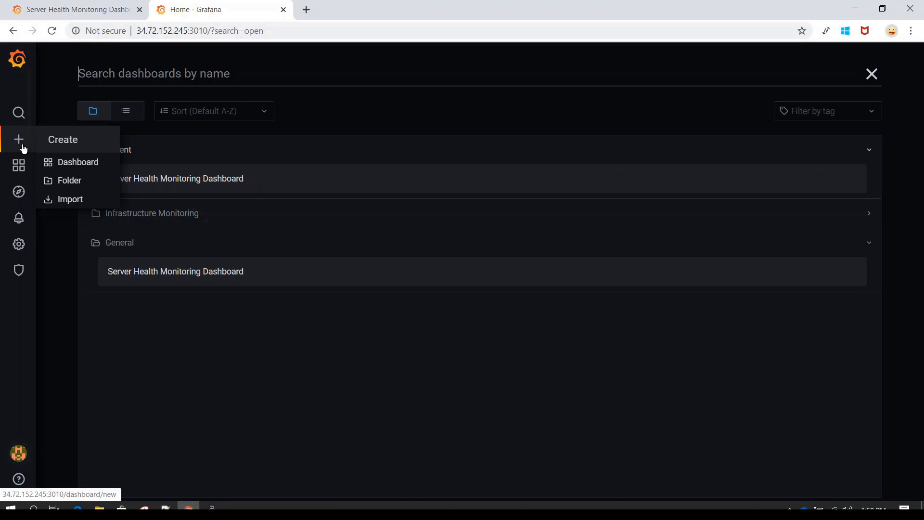
Create a new dashboard with an empty panel, browse the data source list, then return to the dashboard.
click(78, 162)
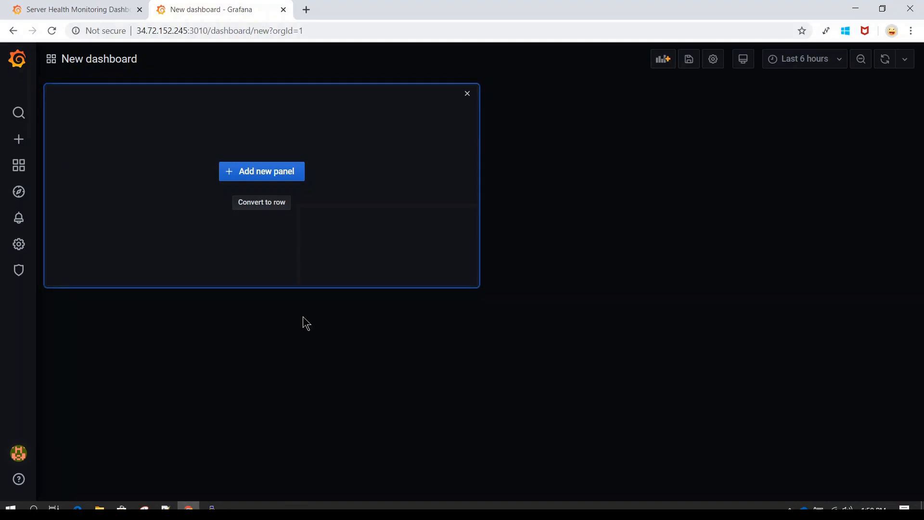
click(267, 179)
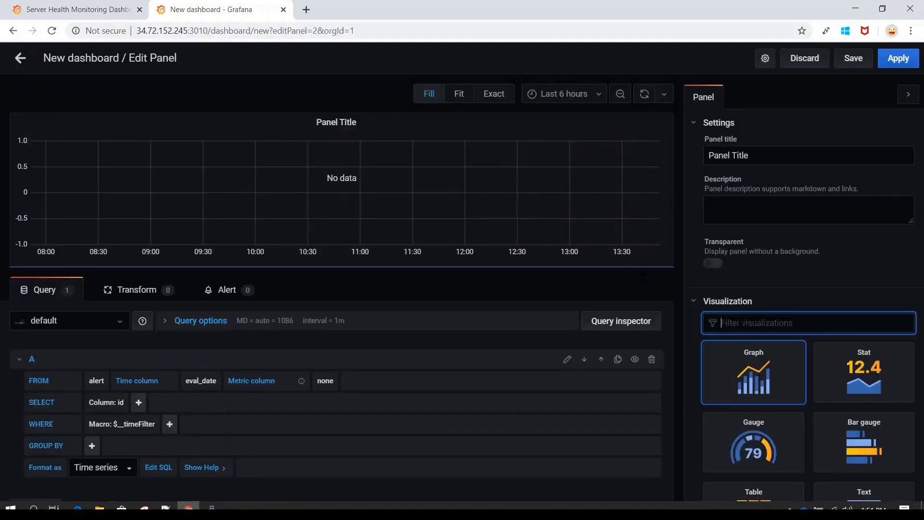
scroll(814, 253, down, 7)
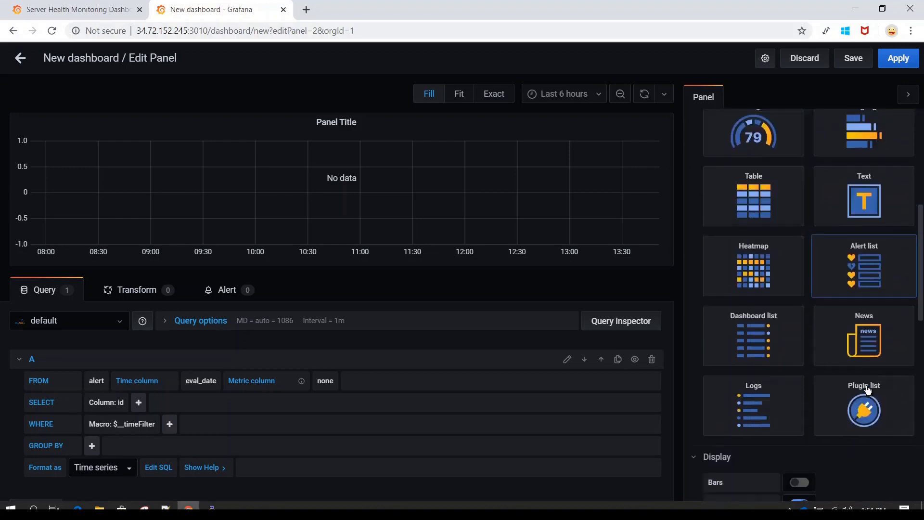
scroll(822, 324, up, 7)
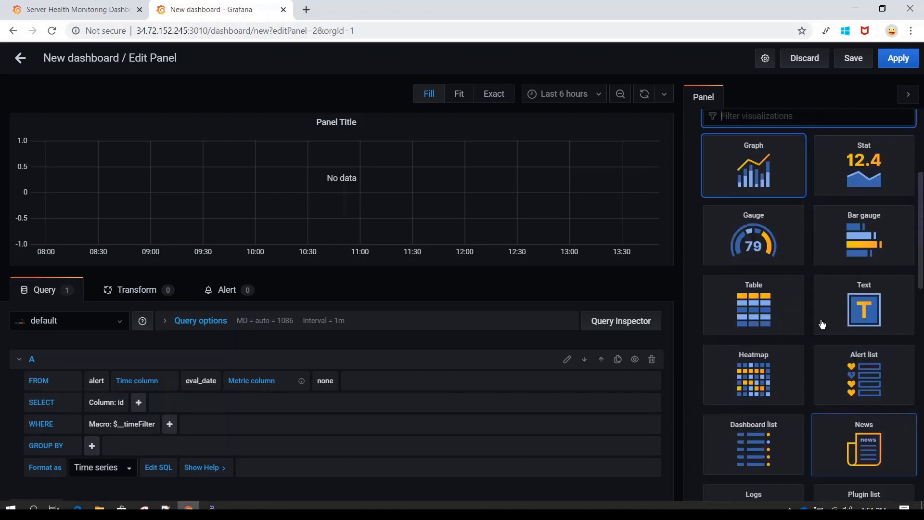
click(113, 326)
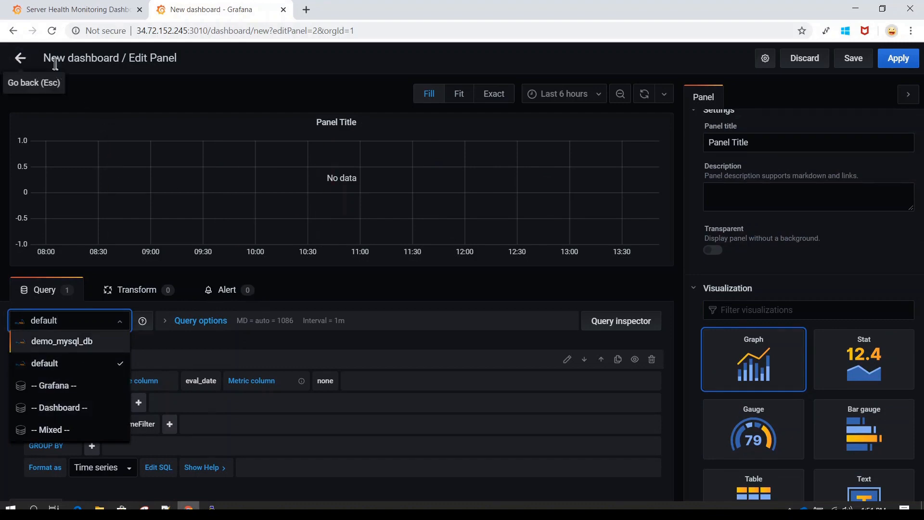
click(25, 62)
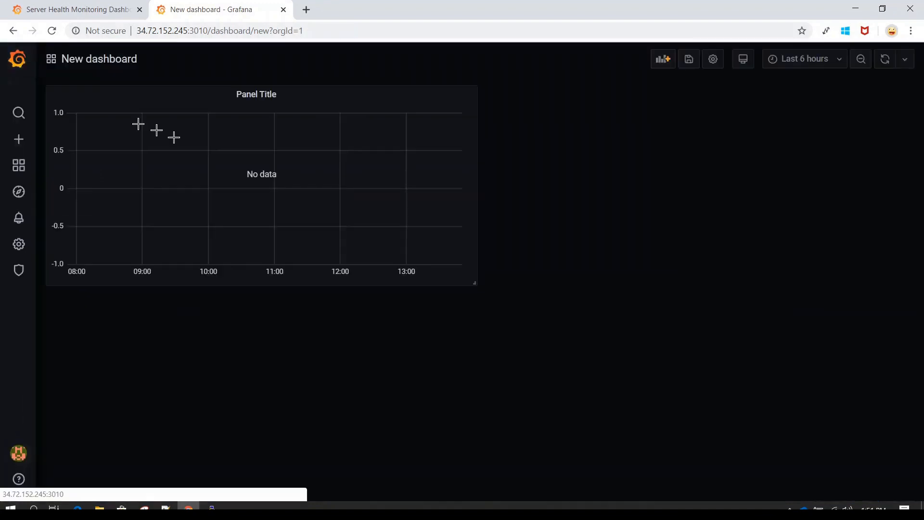
Rename the first panel to 'Panel 1' and add a second empty panel placeholder.
click(282, 96)
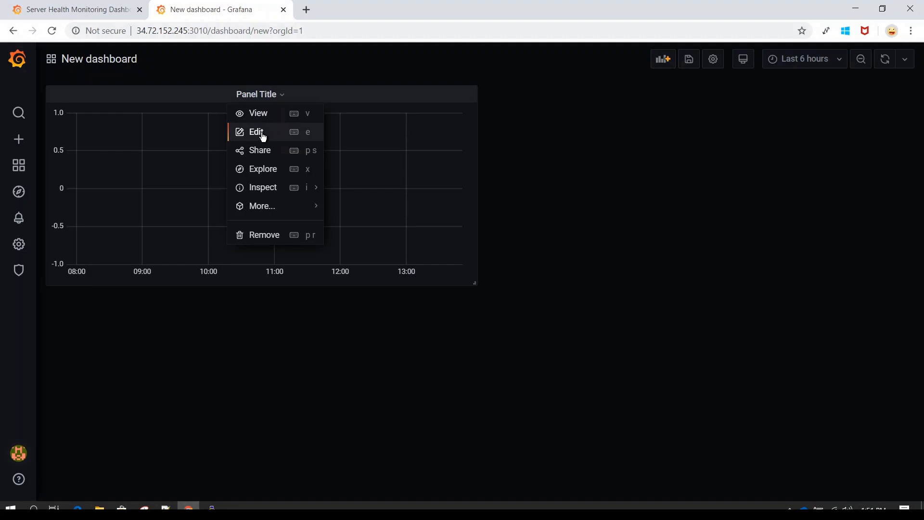
click(268, 133)
triple_click(776, 155)
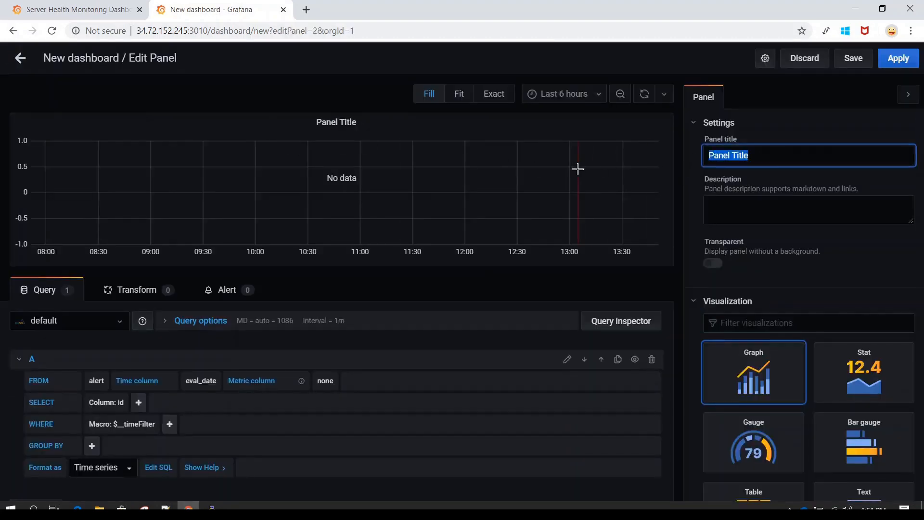
text(Panel 1)
click(898, 59)
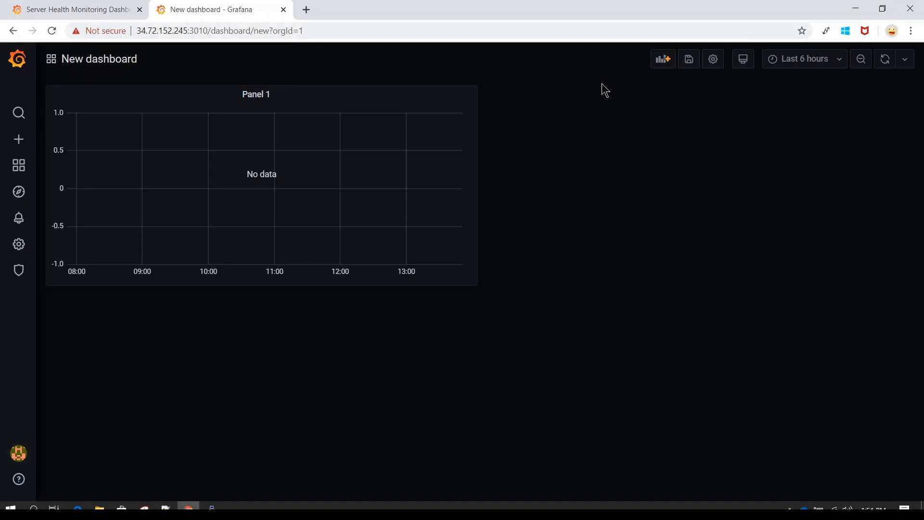
click(665, 64)
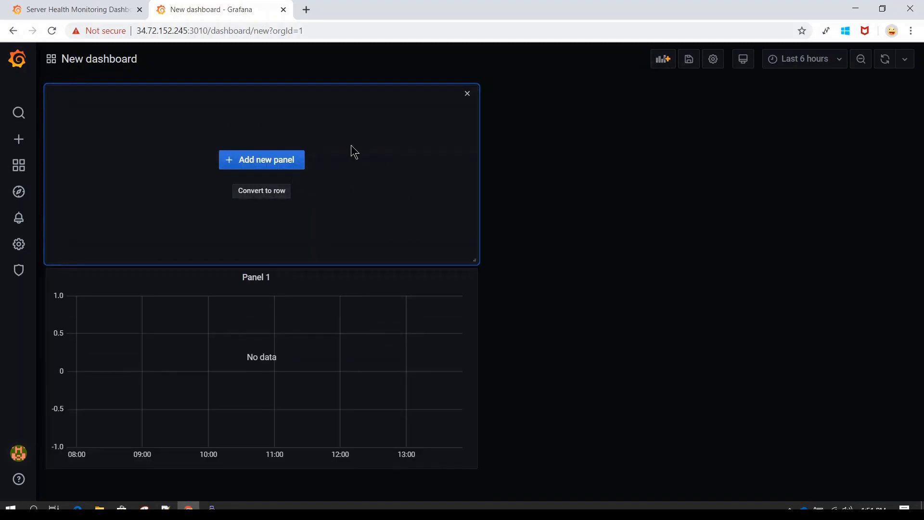
Turn the placeholder into a new graph panel titled 'PANEL 2'.
click(263, 161)
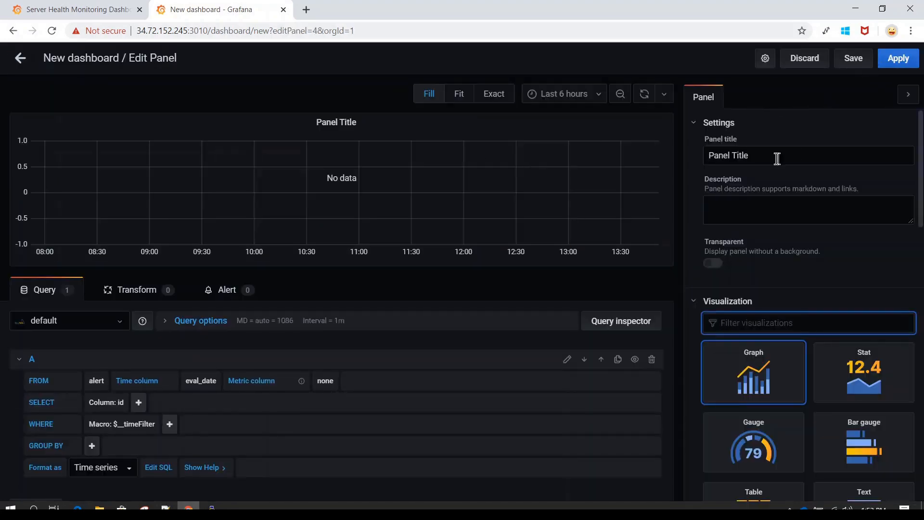
drag(776, 157, 639, 187)
text(PANEL 2)
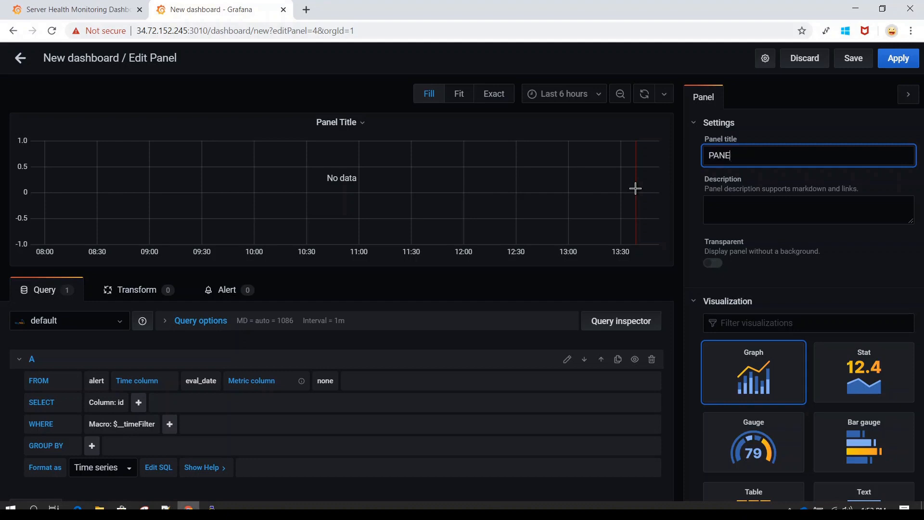
click(898, 58)
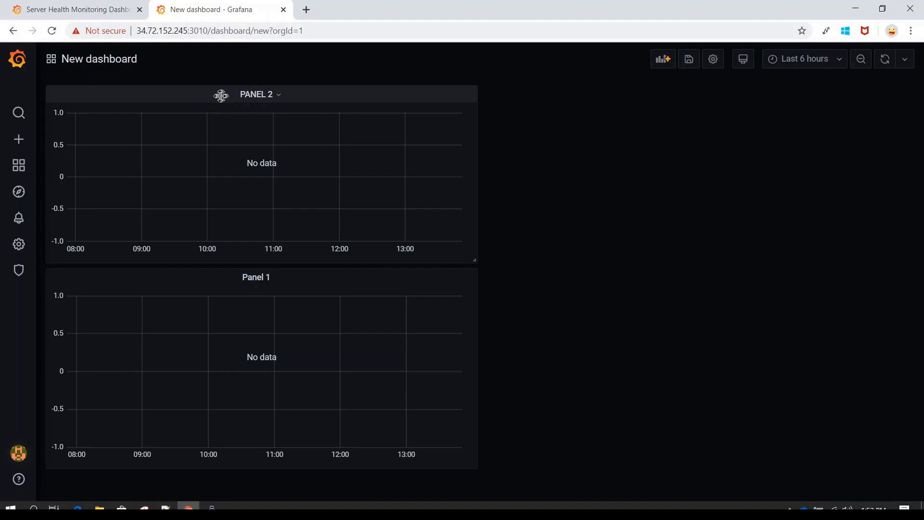
Arrange a full-width Panel 1 above a smaller PANEL 2, then bring up Save dashboard as.
drag(216, 95, 233, 313)
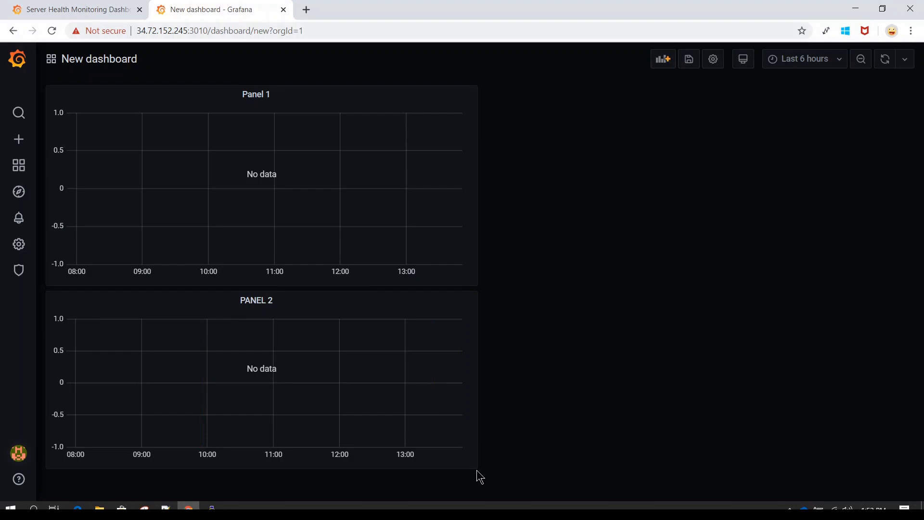
drag(476, 467, 177, 369)
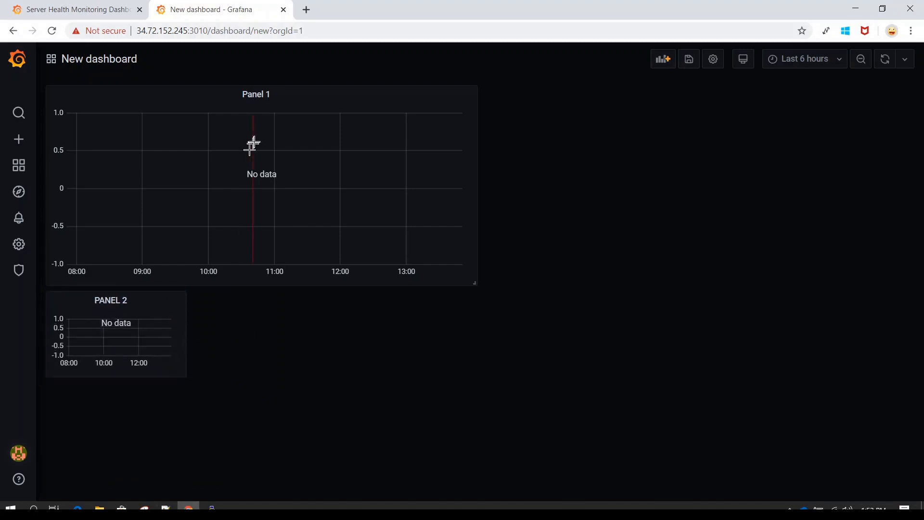
drag(473, 282, 900, 267)
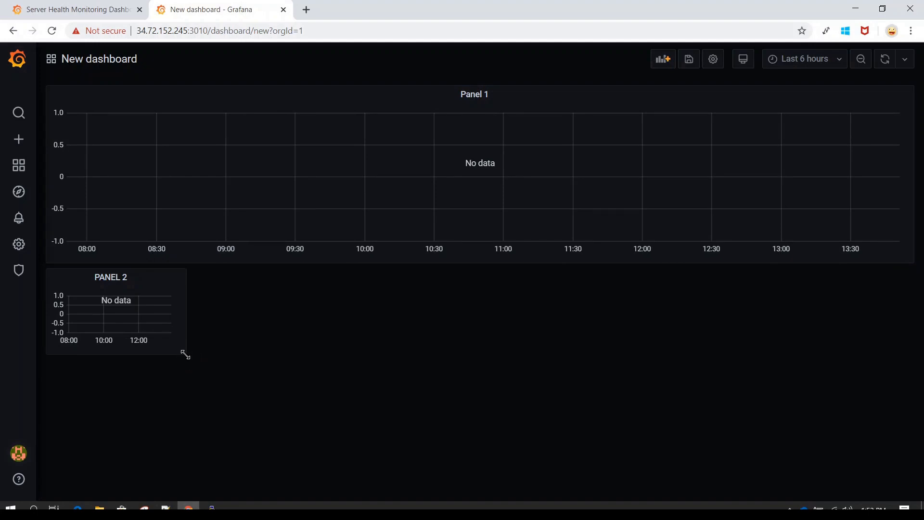
drag(185, 355, 248, 352)
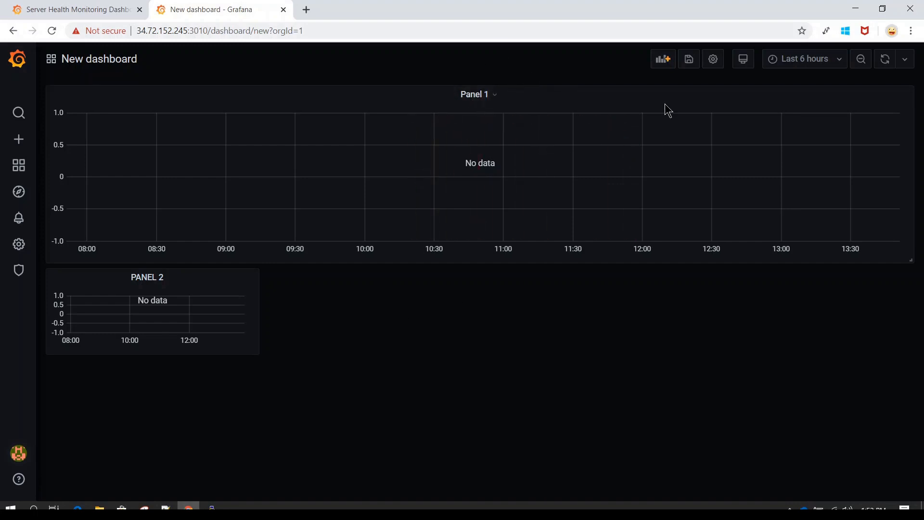
click(690, 63)
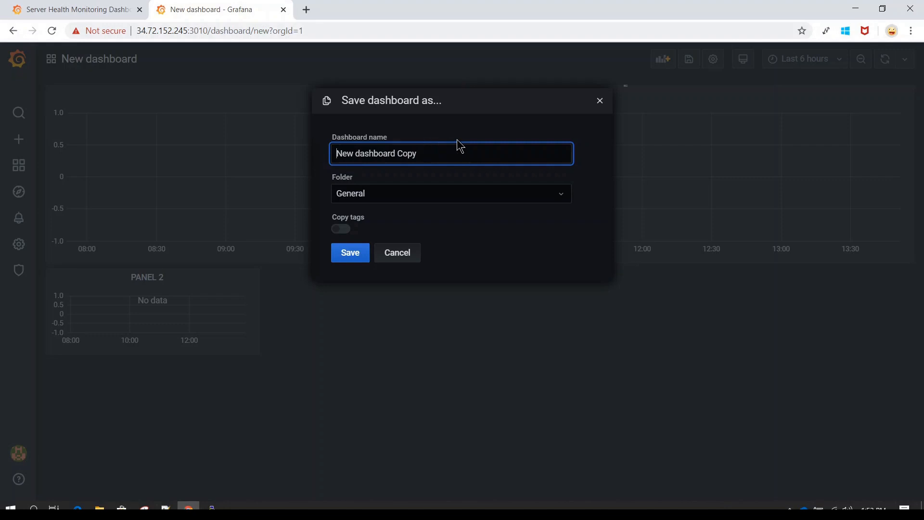
Name the dashboard 'Demo Dashboard', keep the General folder, and save it.
key(ctrl+a)
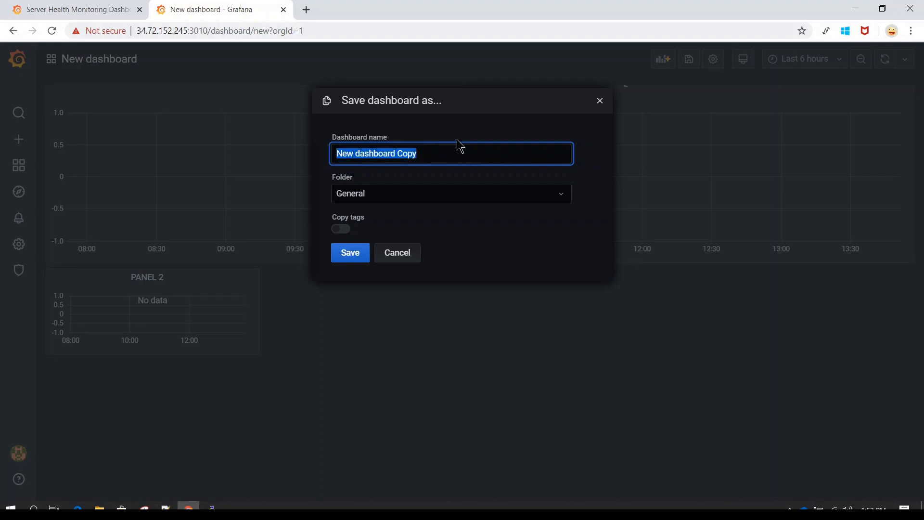
text(Demo)
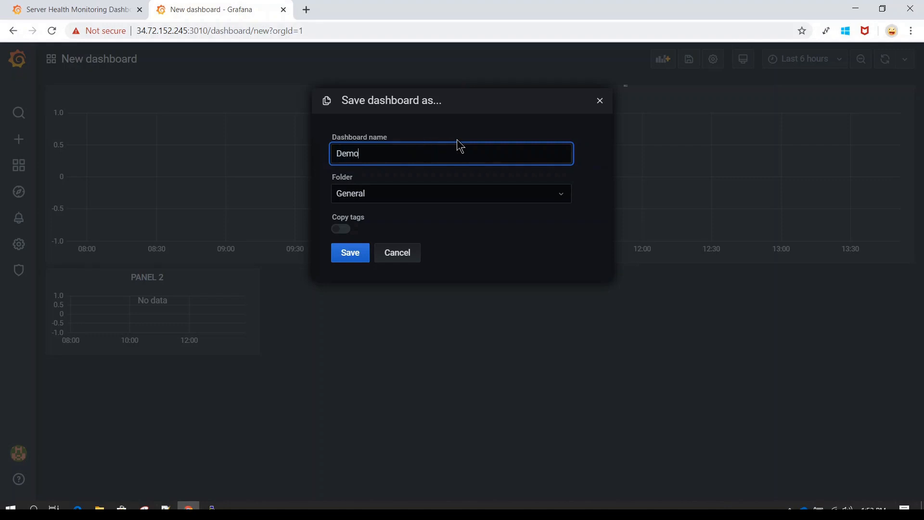
text( Dashboard)
click(422, 195)
click(422, 195)
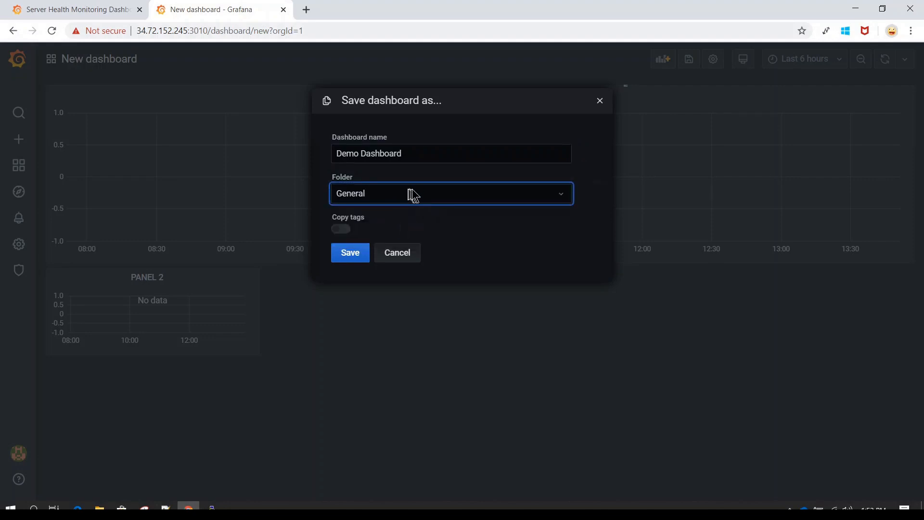
click(453, 199)
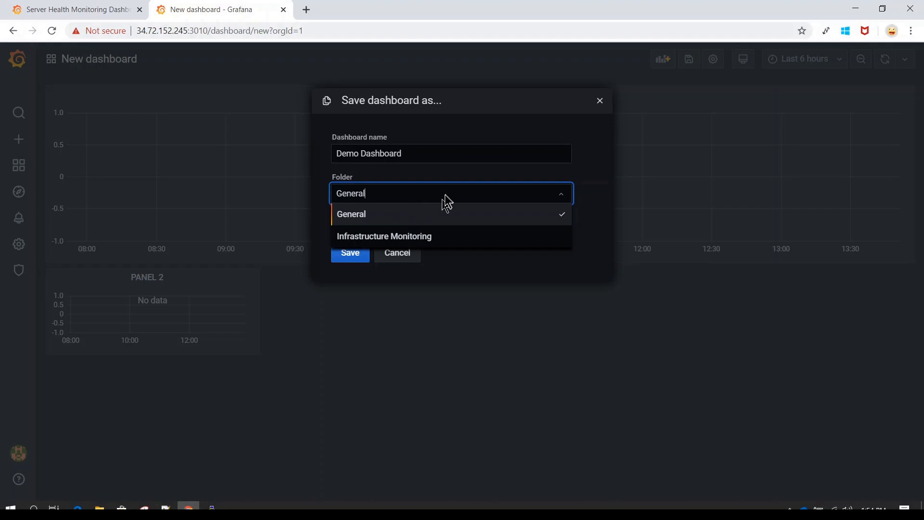
click(410, 215)
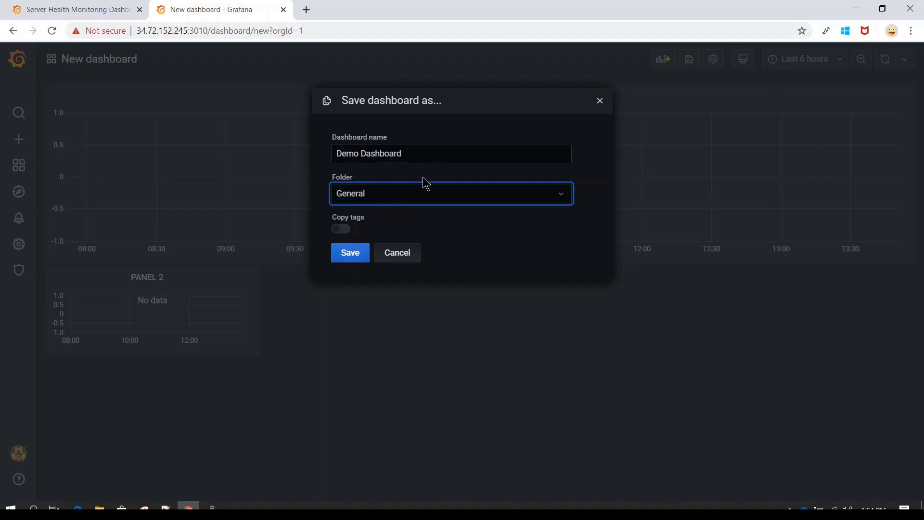
click(351, 254)
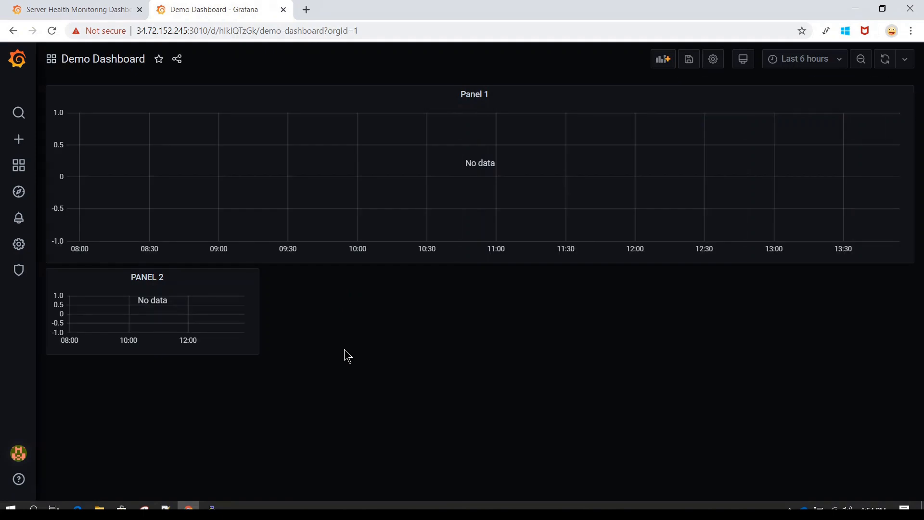
Open the New Dashboard Folder form, leaving the folder name field empty.
mouse_move(22, 141)
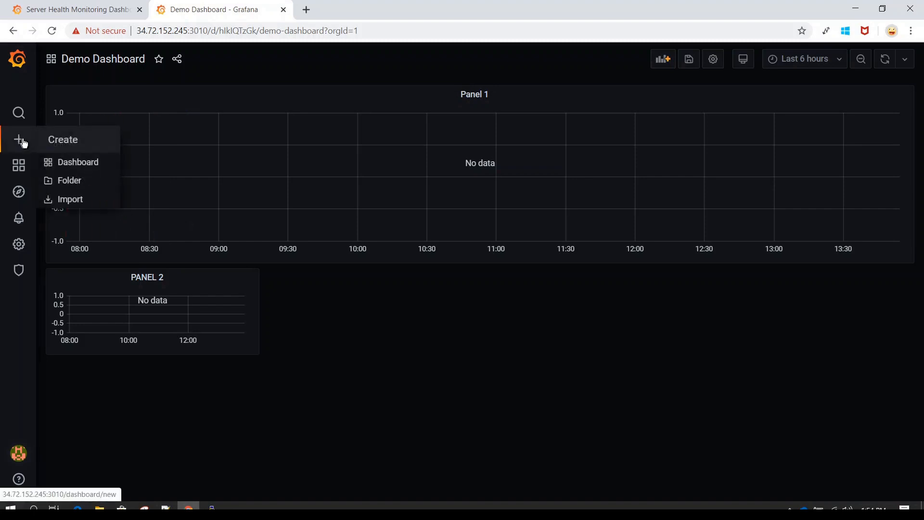
click(70, 187)
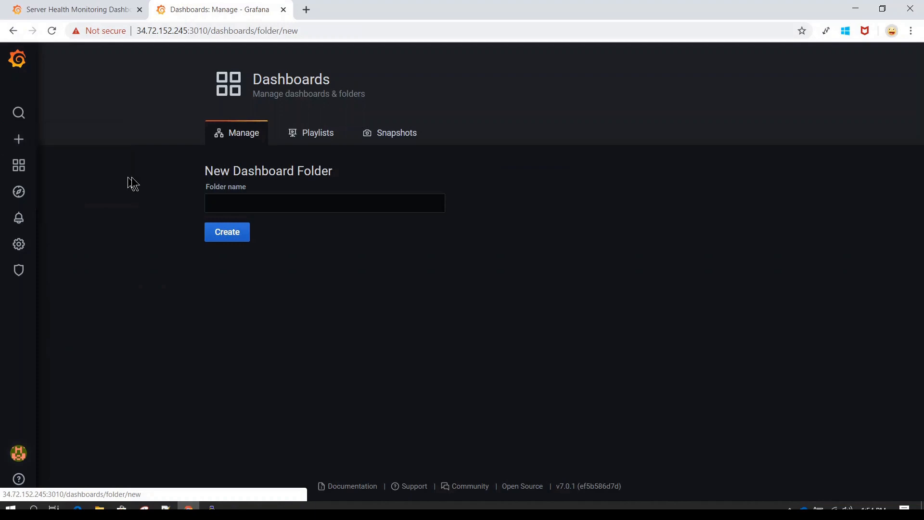
click(282, 206)
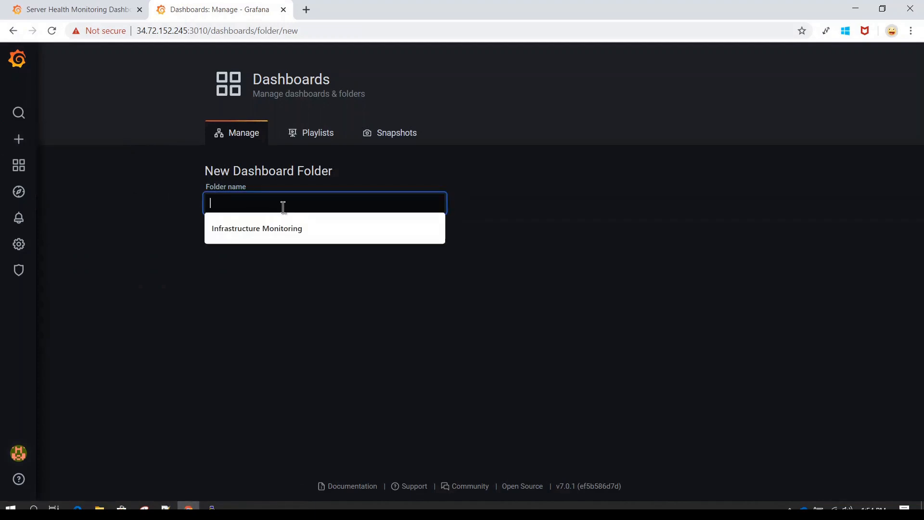
click(524, 207)
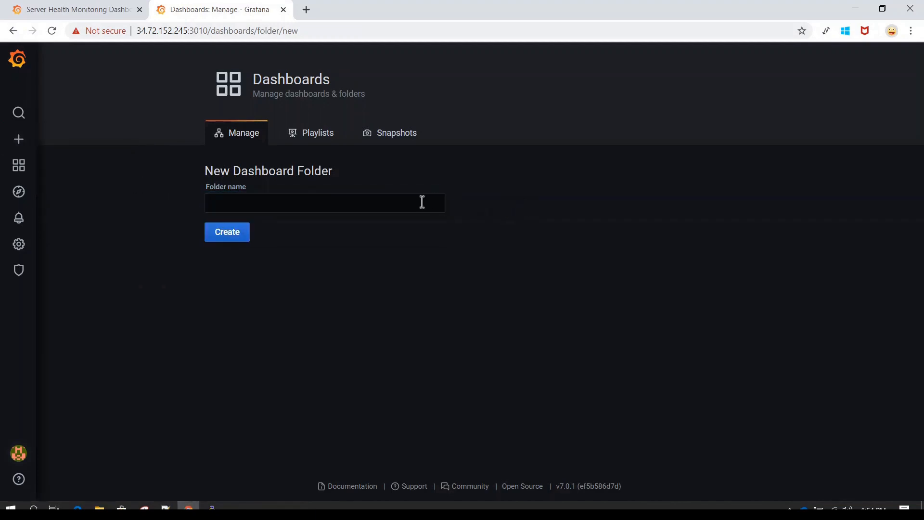
click(344, 203)
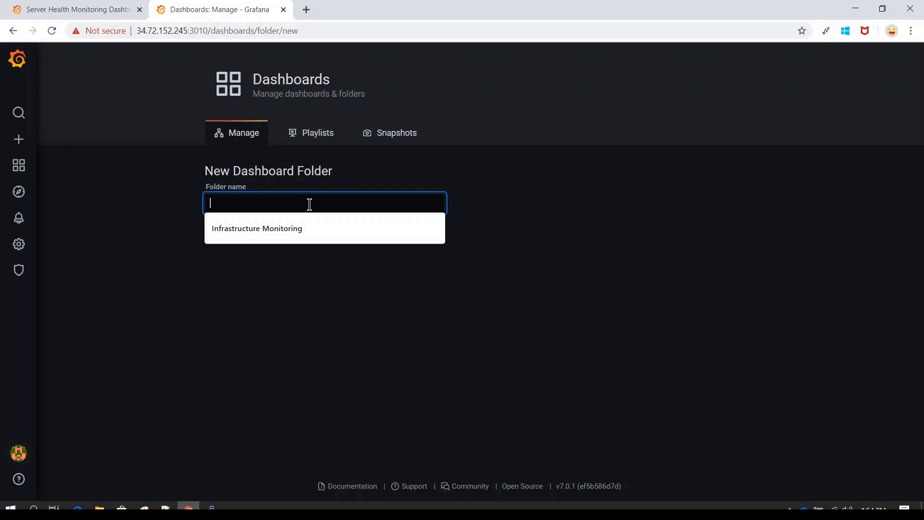
click(155, 208)
mouse_move(26, 145)
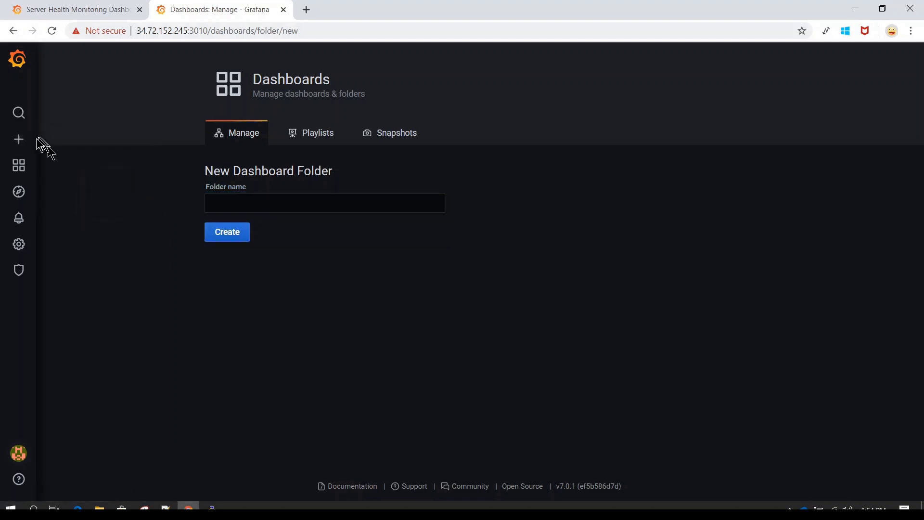
mouse_move(19, 171)
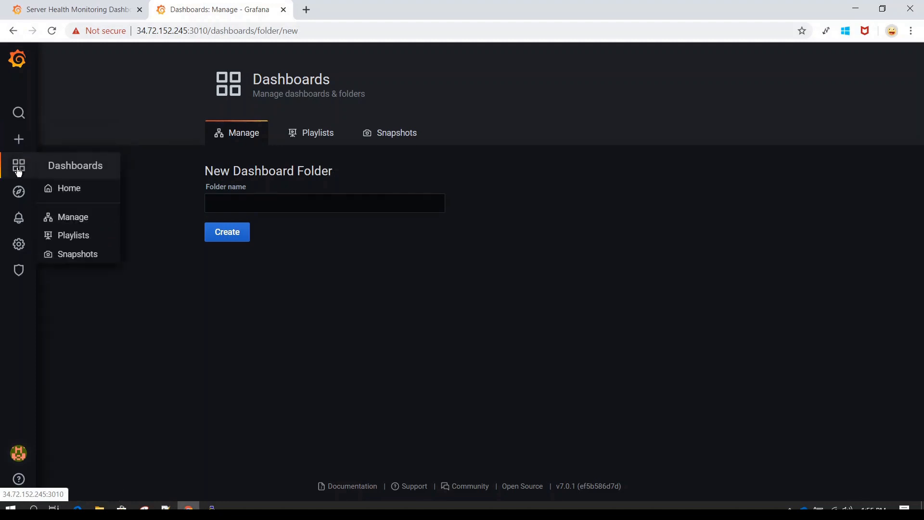
Return to the Home page listing Demo Dashboard and Server Health Monitoring Dashboard.
click(19, 171)
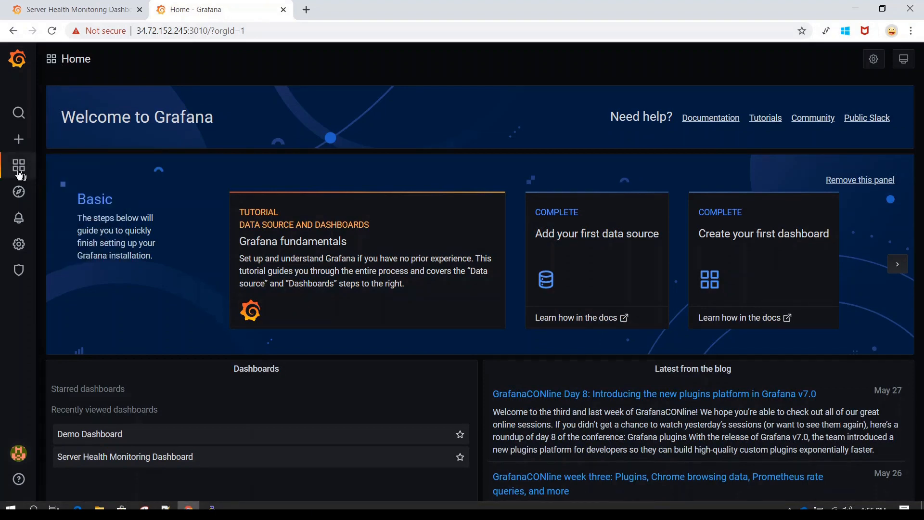
mouse_move(18, 168)
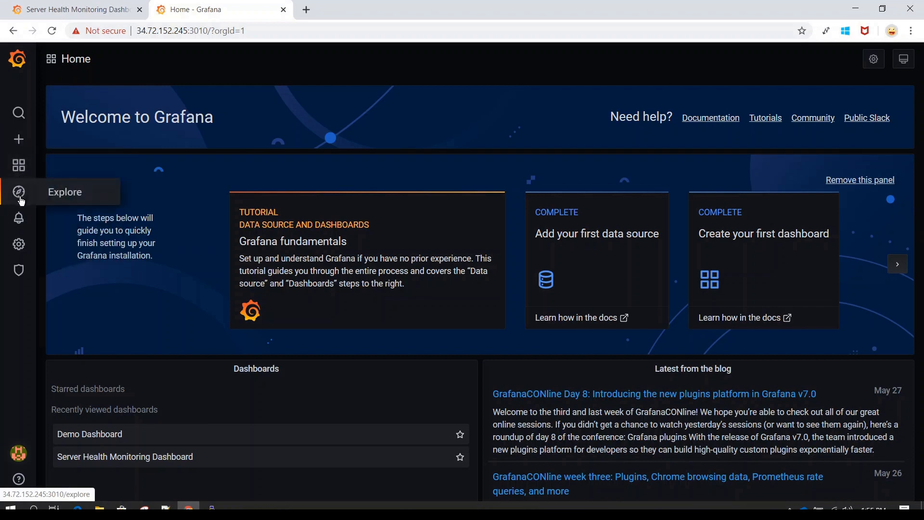
Open the Explore view for querying the demo_mysql_db data source.
click(61, 195)
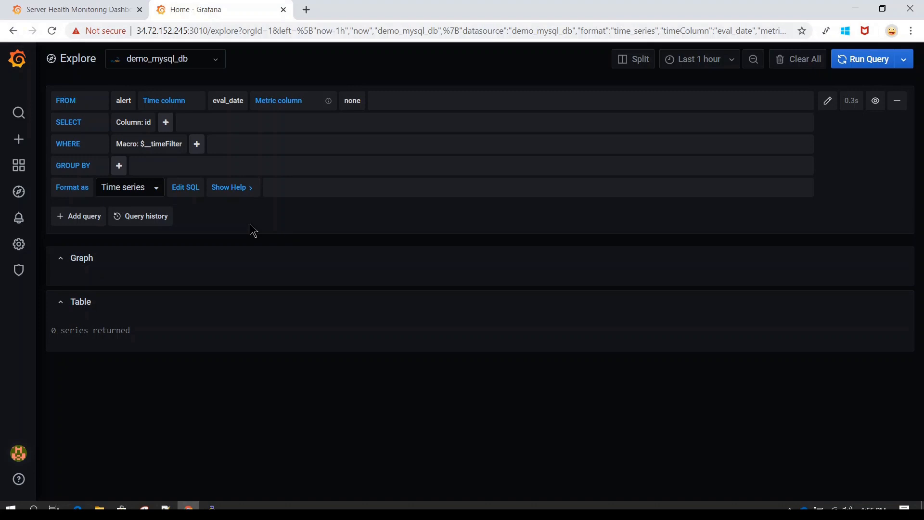
mouse_move(19, 224)
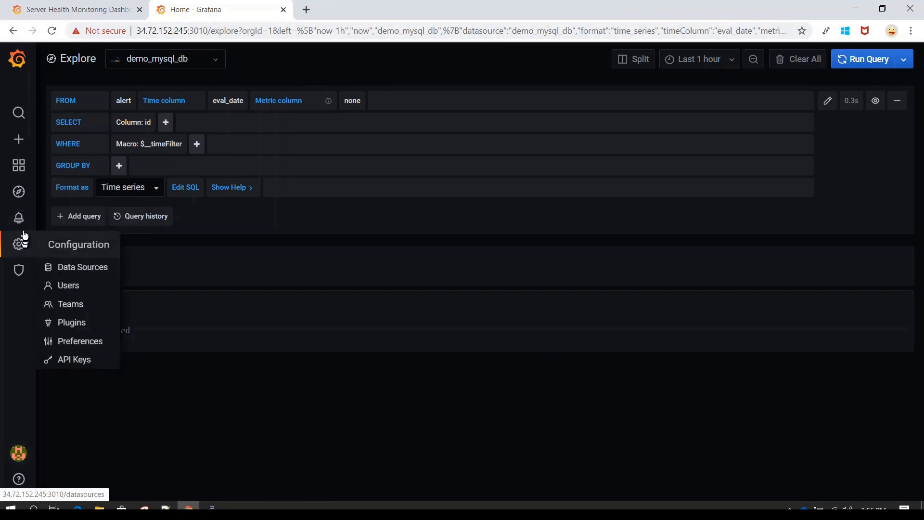
mouse_move(22, 251)
Open Configuration > Data Sources, showing only the demo_mysql_db MySQL connection.
click(90, 274)
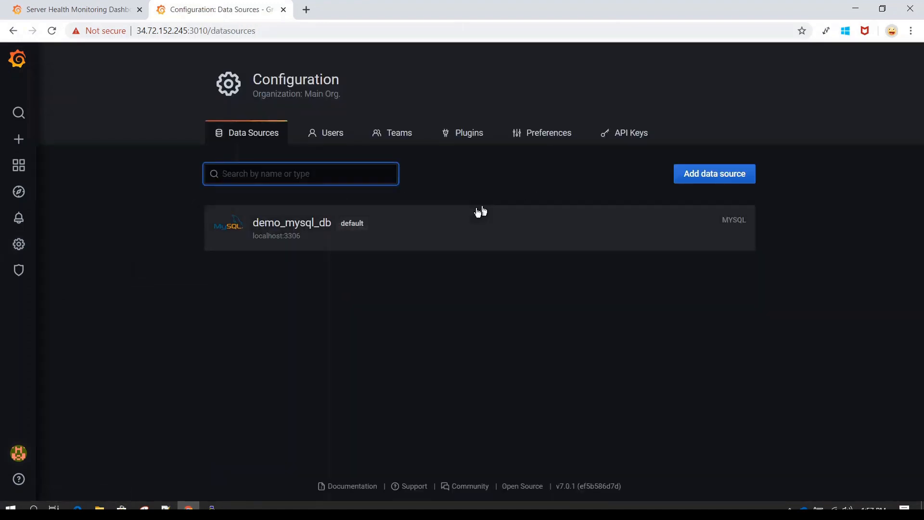
Browse the list of data source types, then go to the organization Preferences page.
click(725, 176)
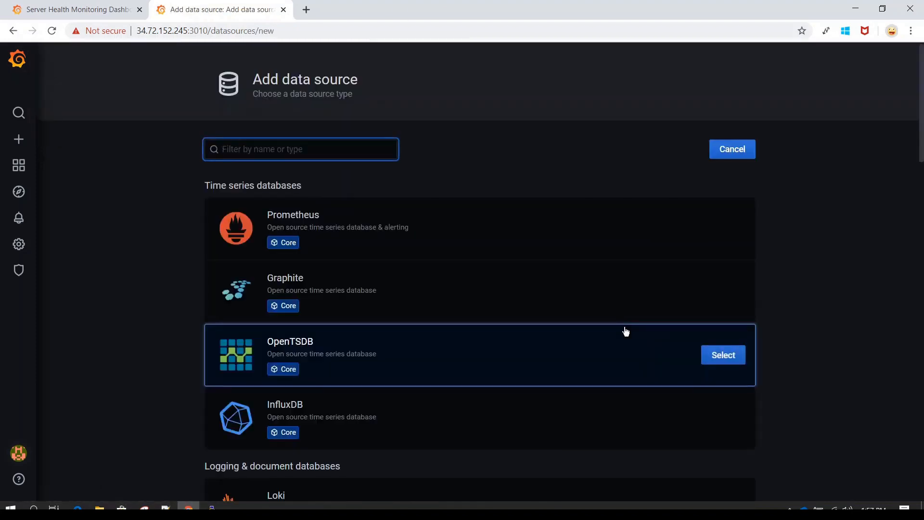
scroll(624, 331, down, 4)
scroll(626, 331, down, 12)
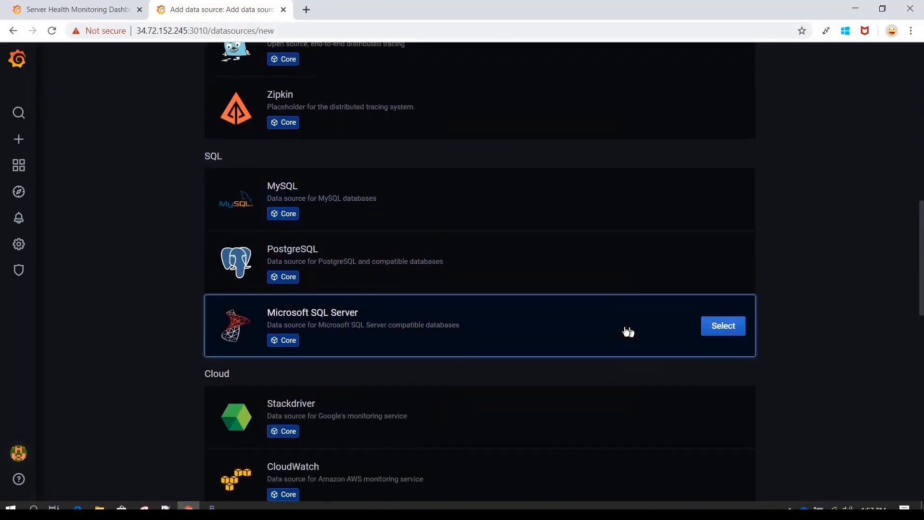
scroll(628, 332, down, 7)
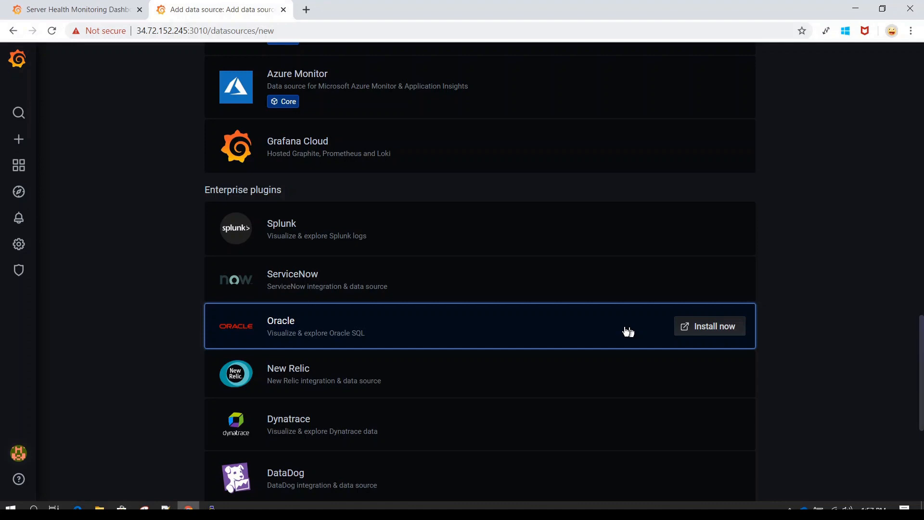
scroll(626, 330, down, 2)
scroll(625, 330, down, 3)
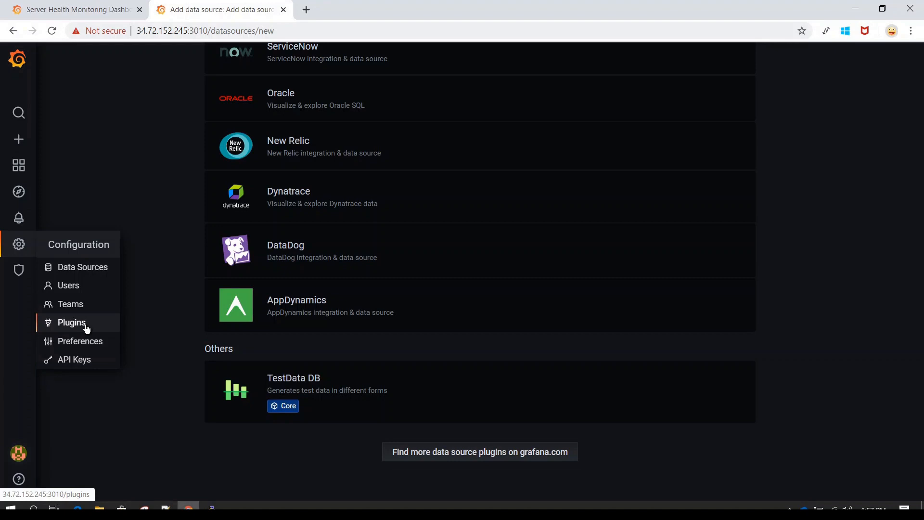
scroll(151, 200, up, 10)
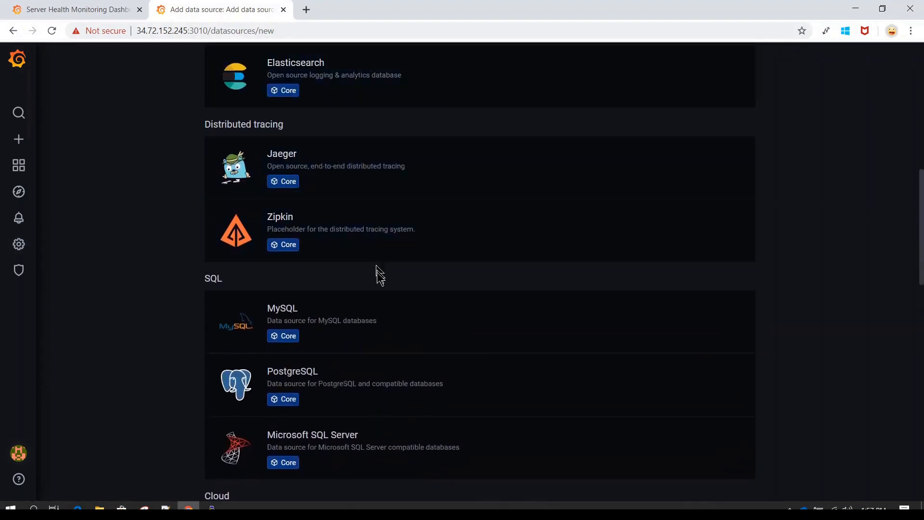
scroll(380, 415, down, 4)
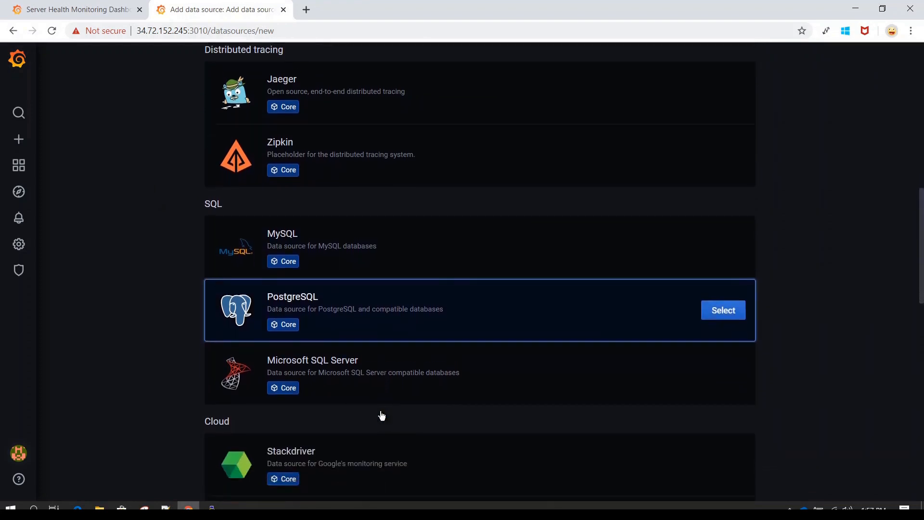
scroll(381, 412, down, 2)
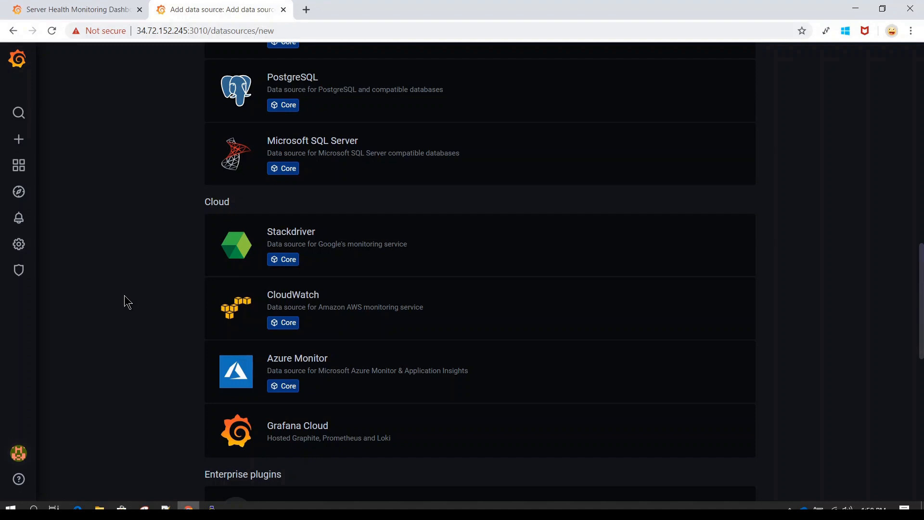
scroll(124, 302, down, 1)
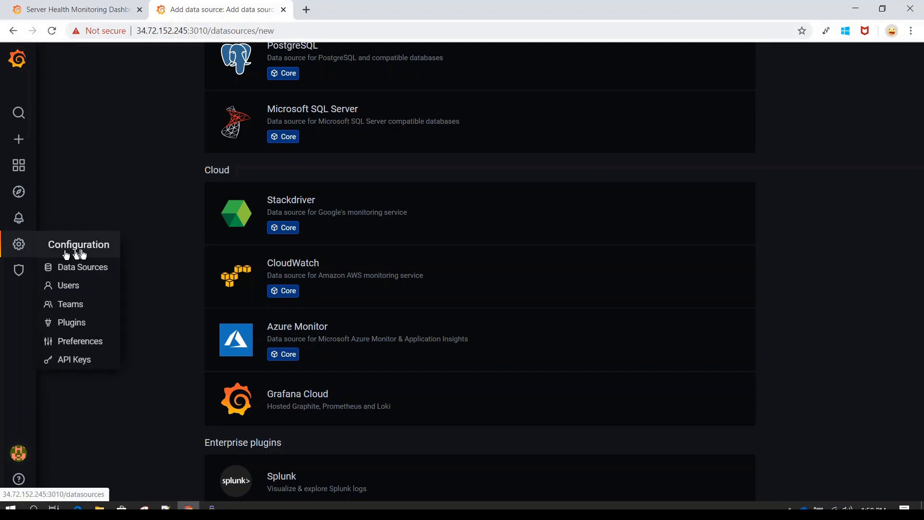
click(101, 343)
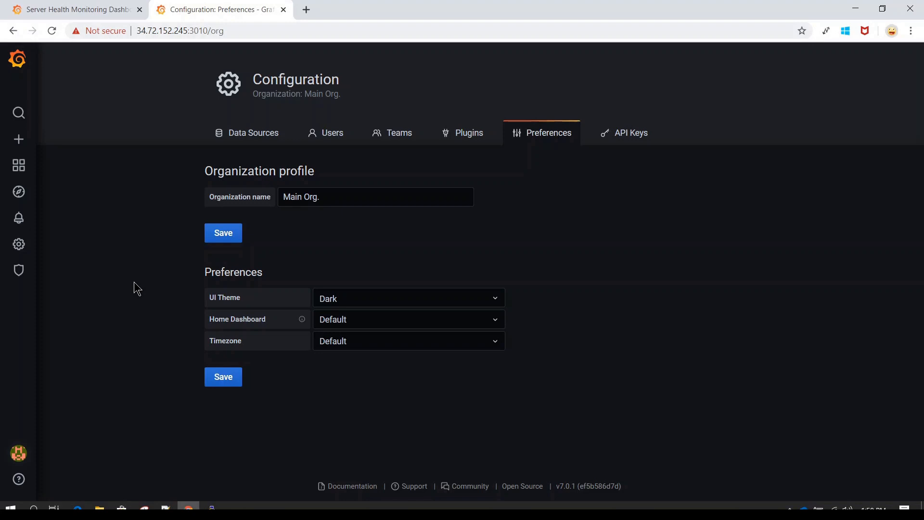
click(396, 327)
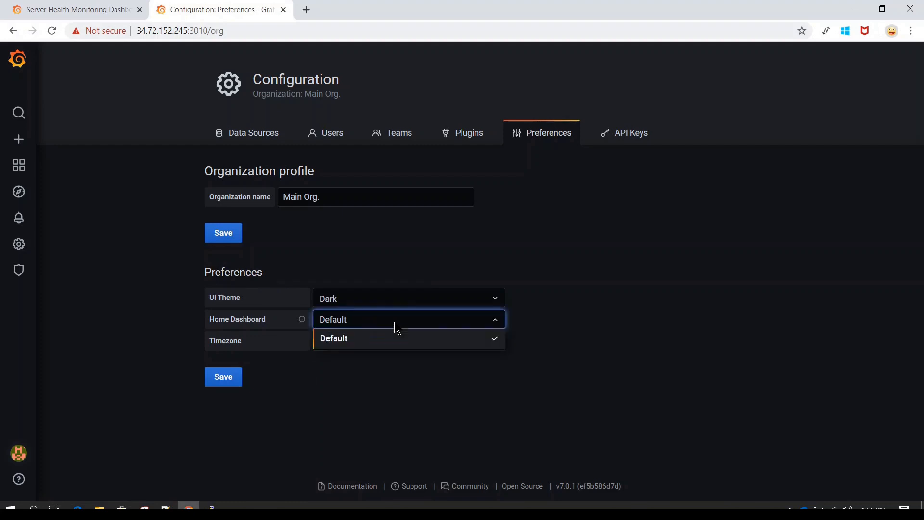
click(395, 323)
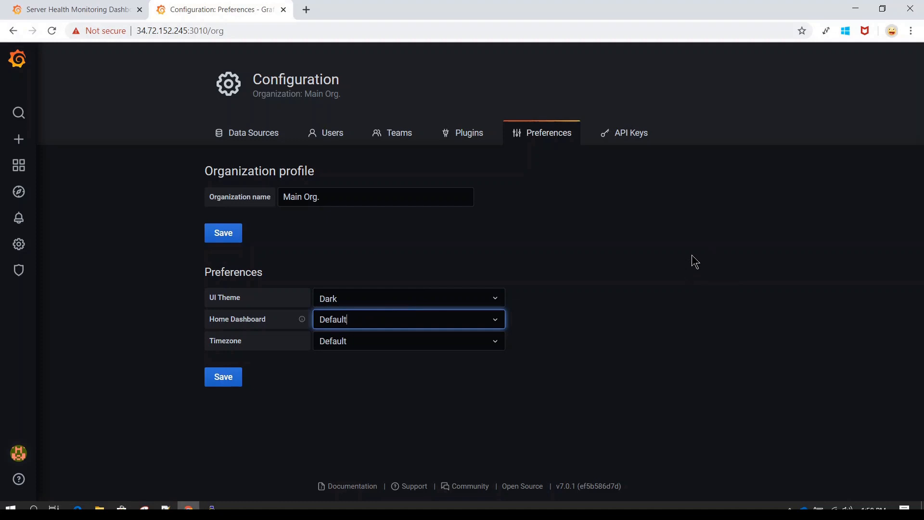
click(487, 299)
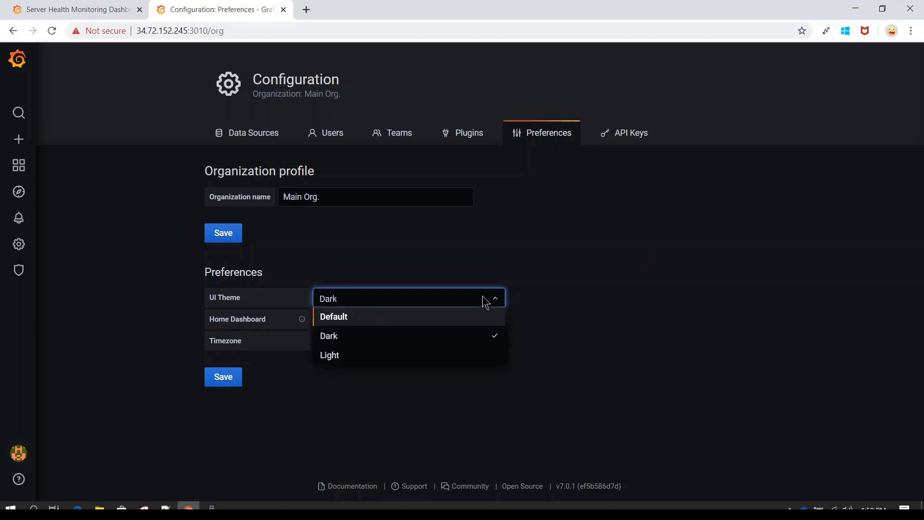
click(332, 355)
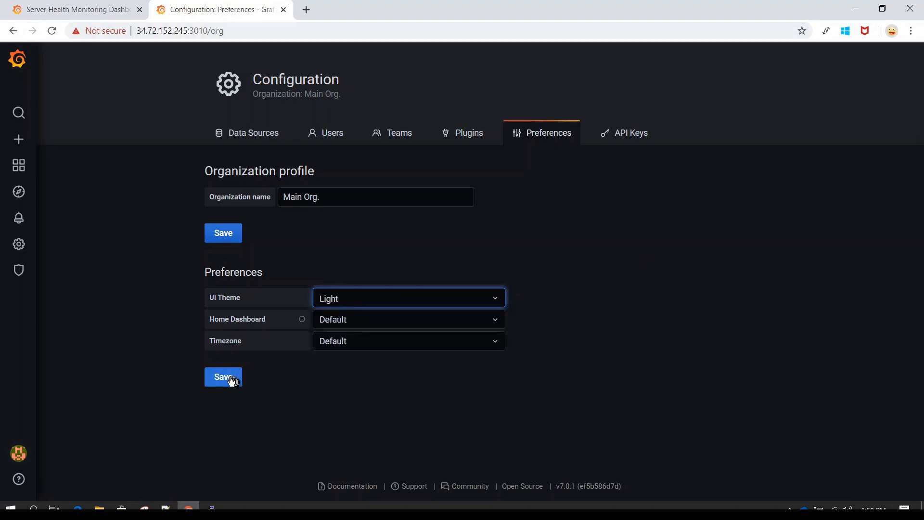
click(232, 381)
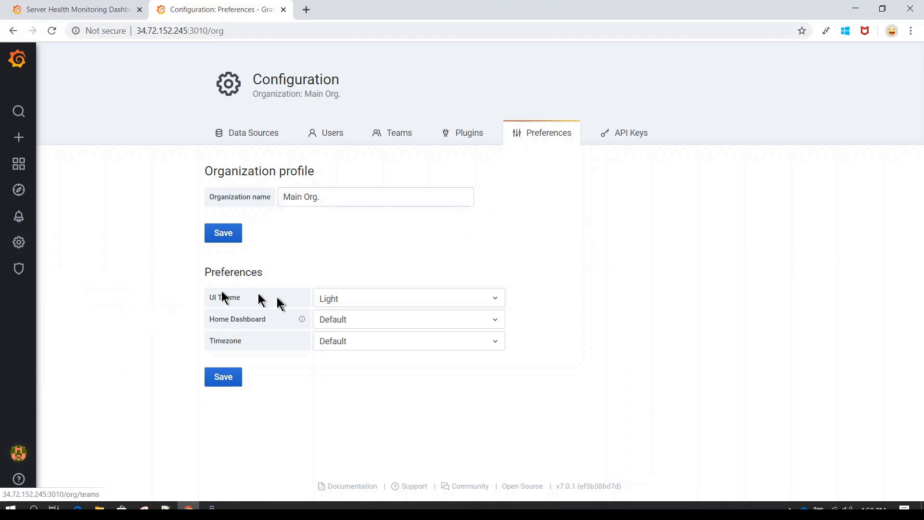
click(404, 296)
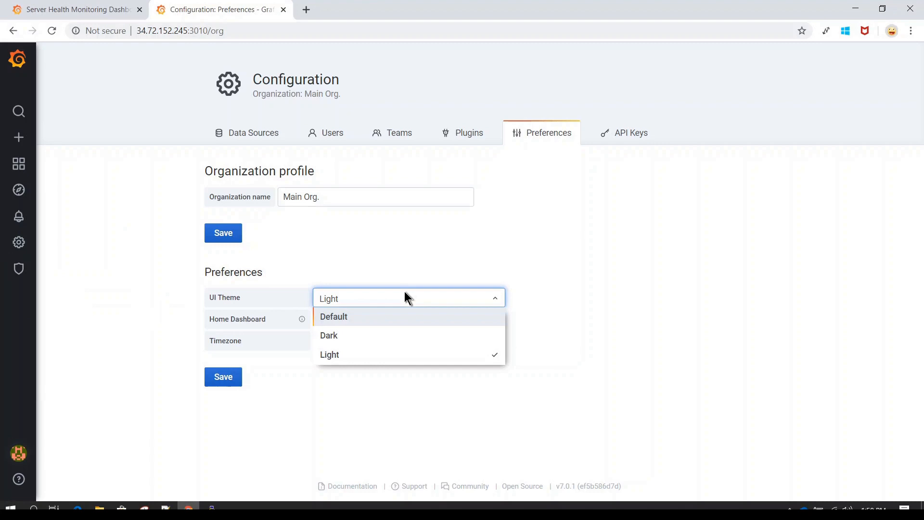
click(348, 334)
click(233, 378)
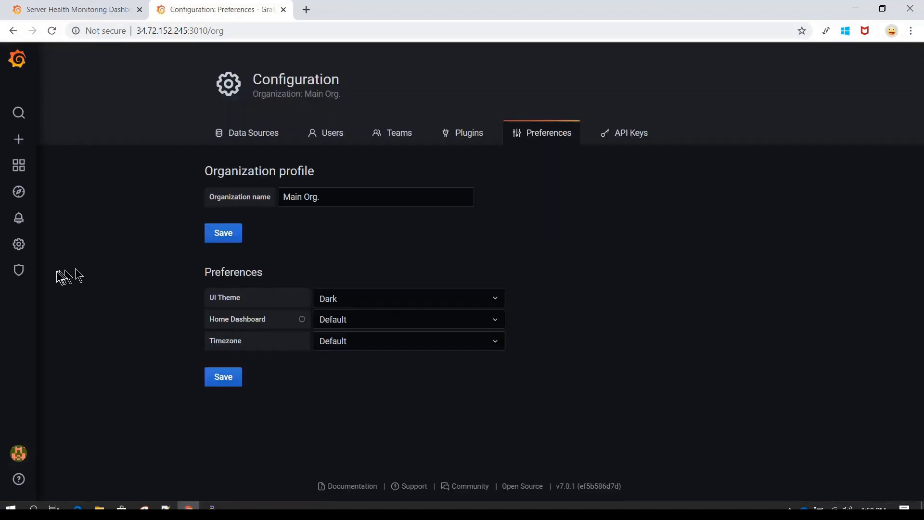
mouse_move(19, 246)
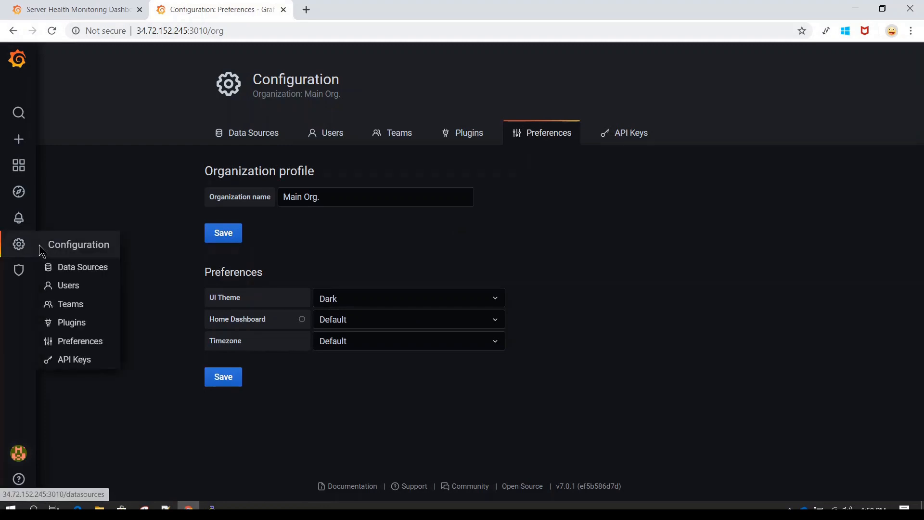
mouse_move(21, 268)
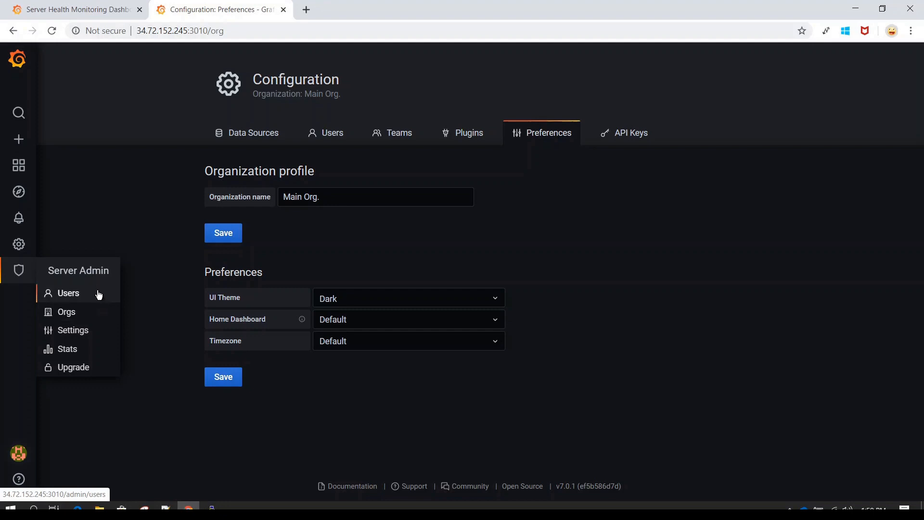
Open the Server Admin Settings page and find http_port set to 3010.
click(87, 333)
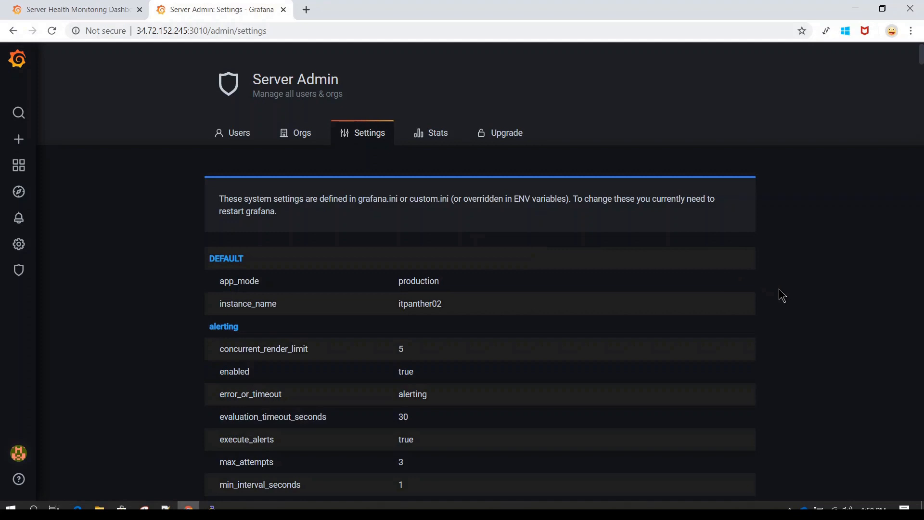
scroll(782, 295, down, 2)
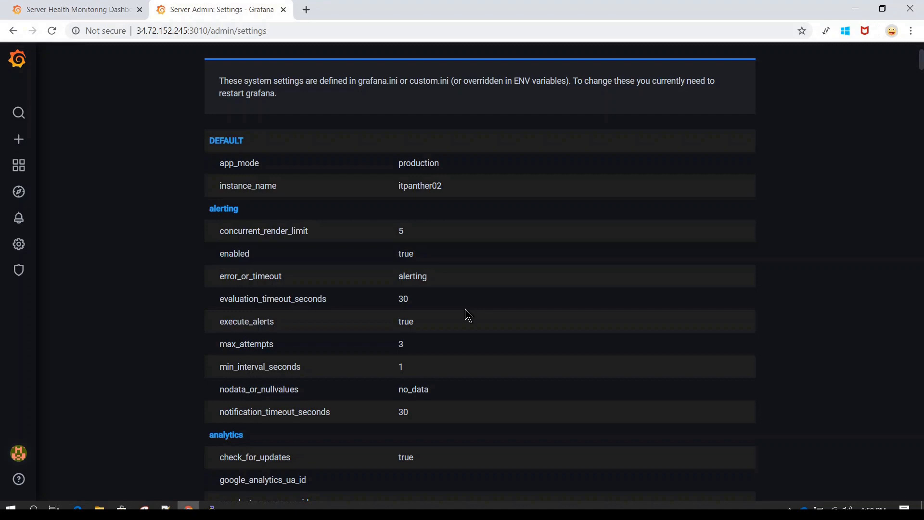
scroll(466, 311, down, 6)
scroll(465, 313, down, 1)
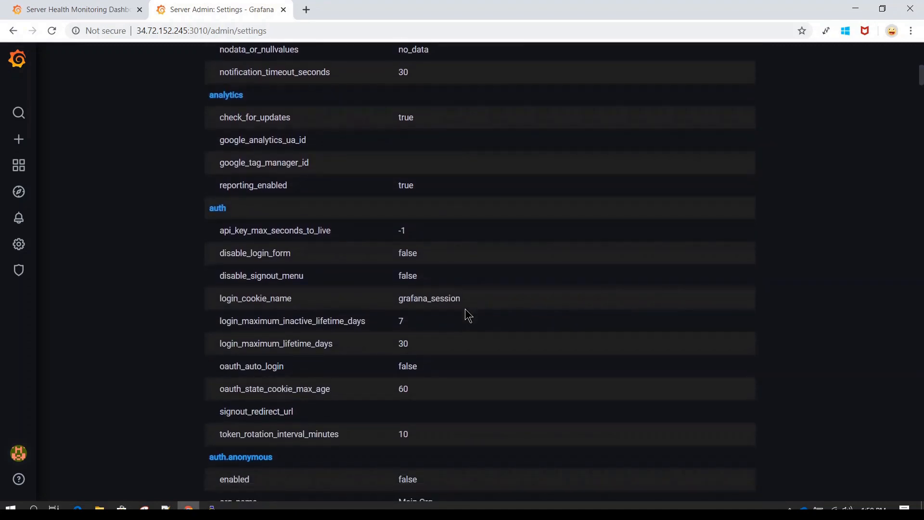
scroll(466, 310, down, 5)
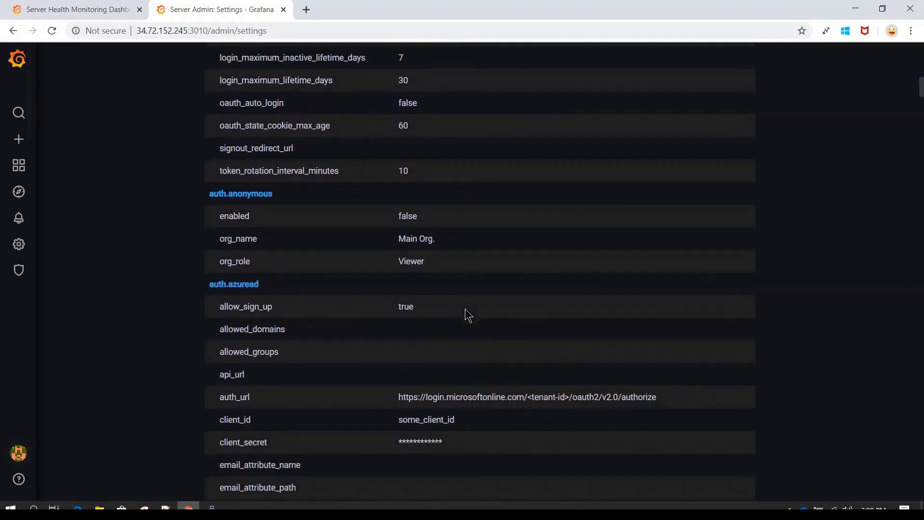
key(ctrl+f)
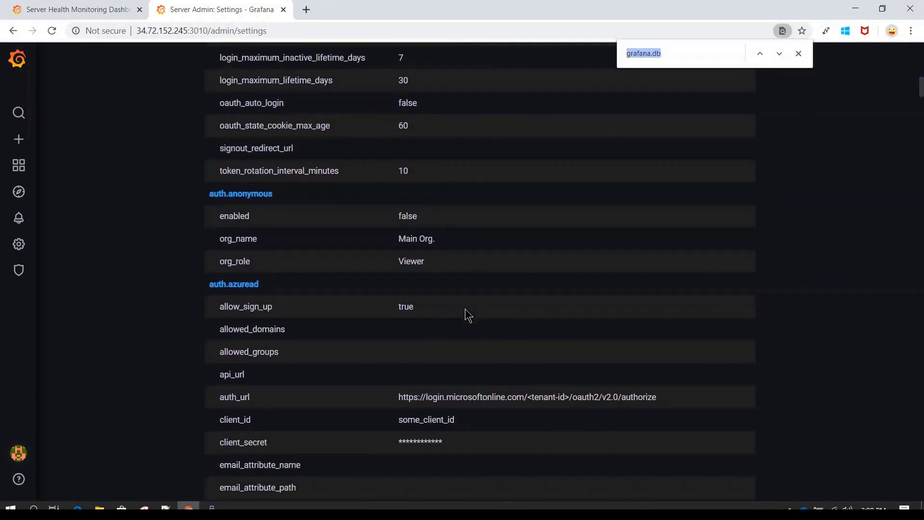
text(3010)
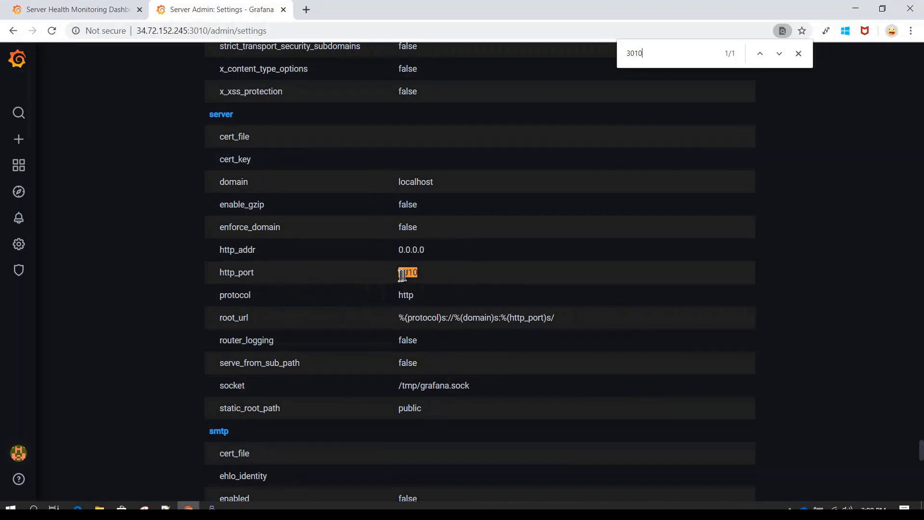
drag(427, 277, 396, 272)
Highlight the grafana.ini and custom.ini file names in the settings info note.
scroll(461, 270, up, 1)
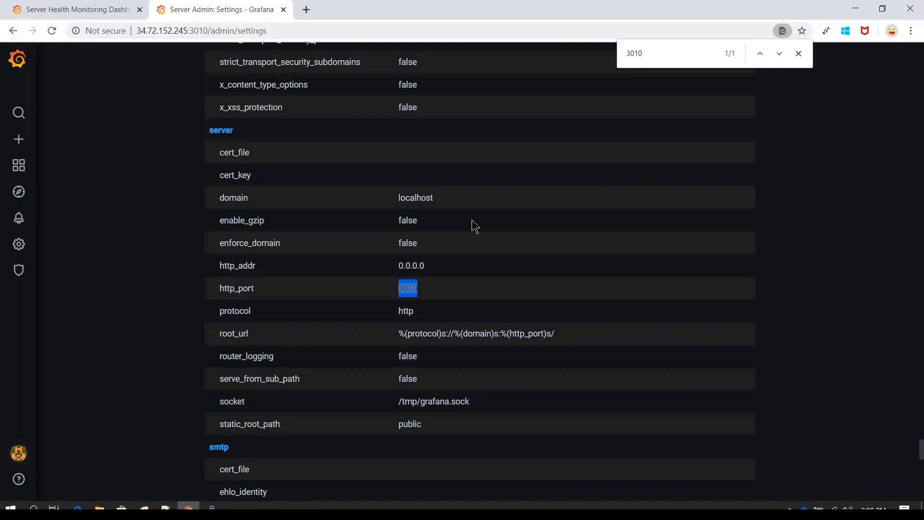
scroll(472, 220, up, 20)
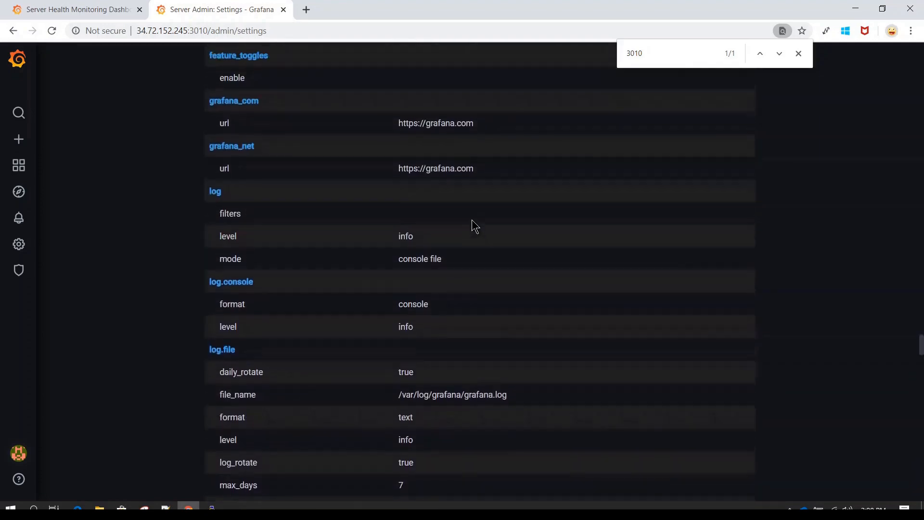
scroll(472, 222, up, 20)
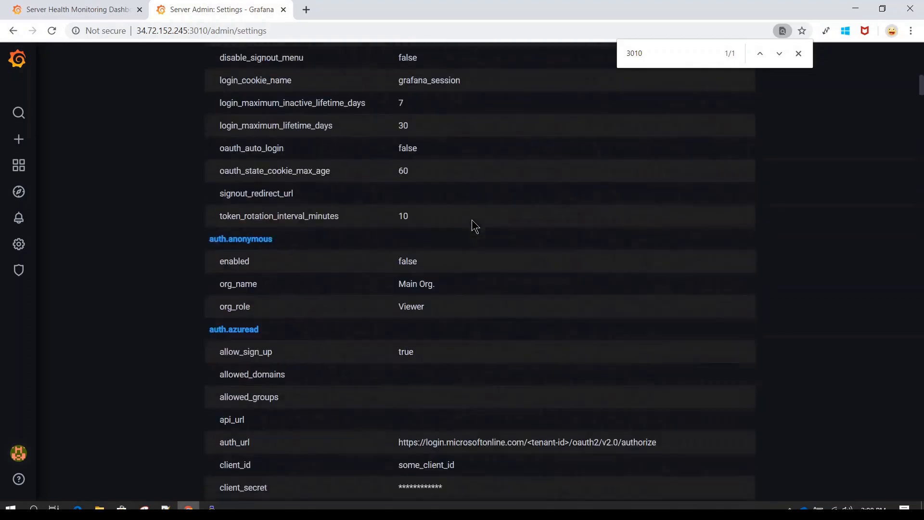
scroll(476, 227, up, 15)
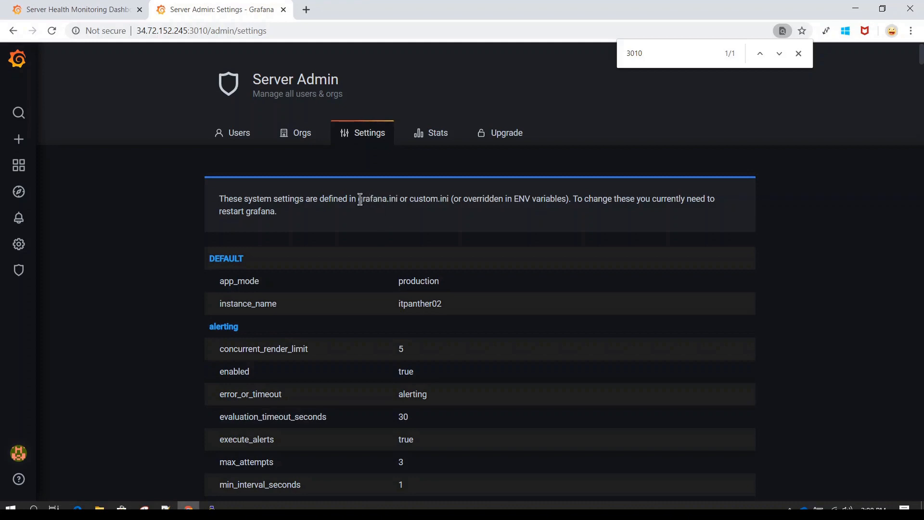
drag(360, 199, 398, 202)
drag(410, 201, 449, 200)
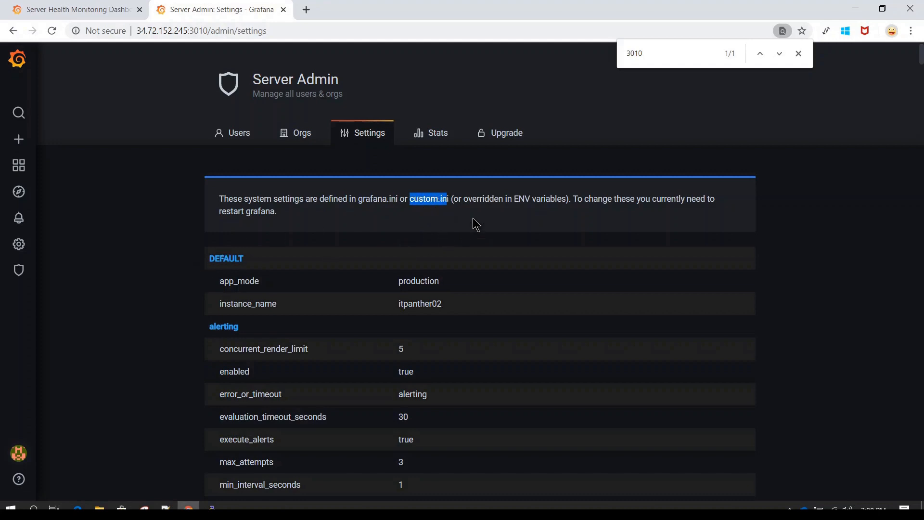
double_click(430, 203)
mouse_move(20, 270)
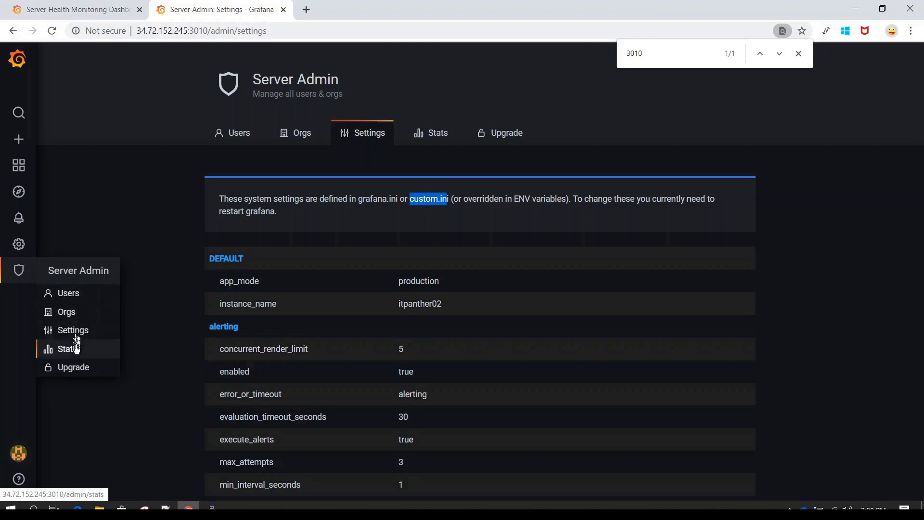
Show Server Admin Stats (1 user, 1 admin, 3 dashboards, 1 org) and close the find bar.
click(73, 354)
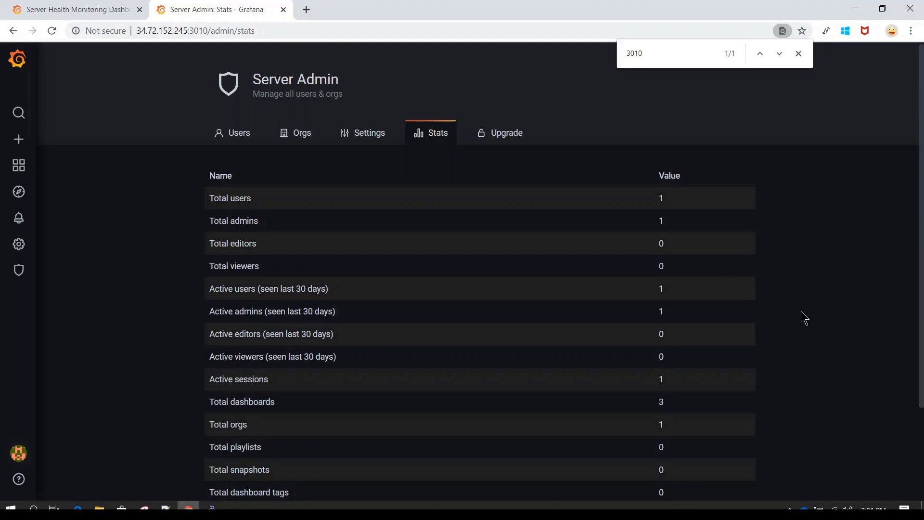
scroll(801, 312, down, 2)
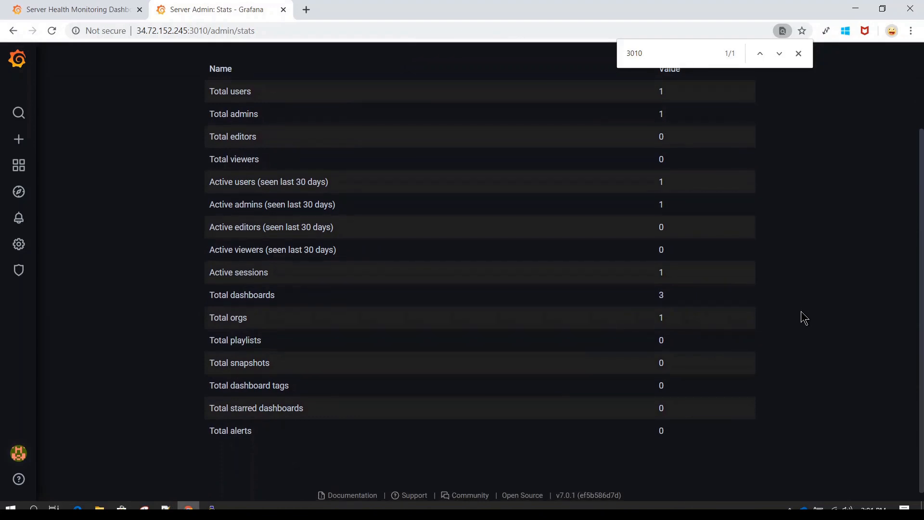
scroll(801, 312, up, 2)
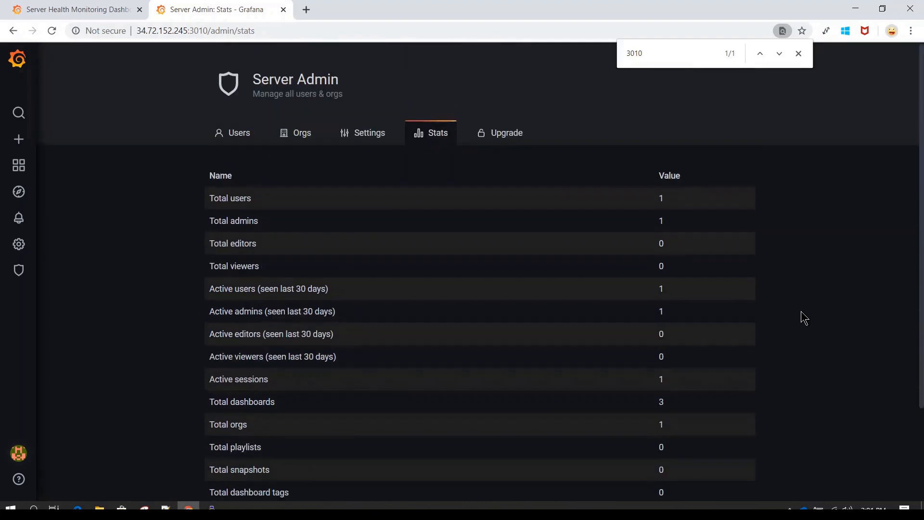
scroll(801, 311, down, 1)
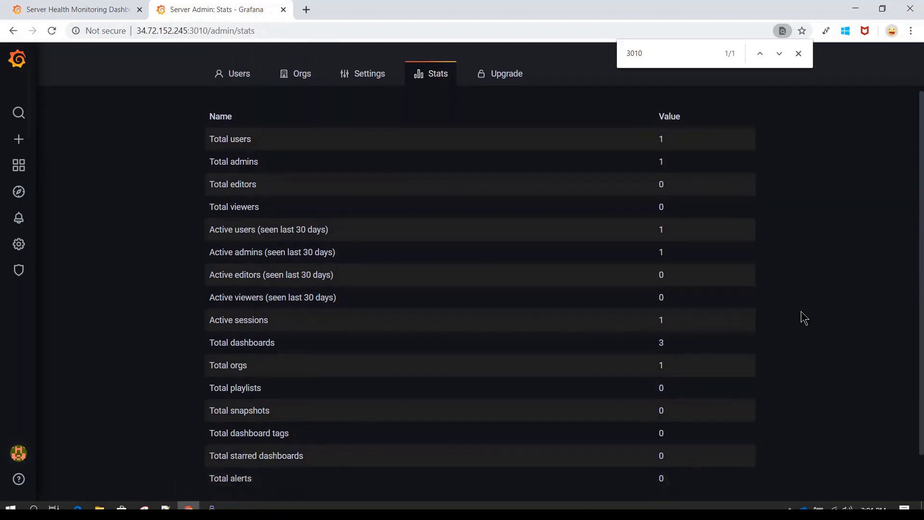
scroll(595, 201, up, 1)
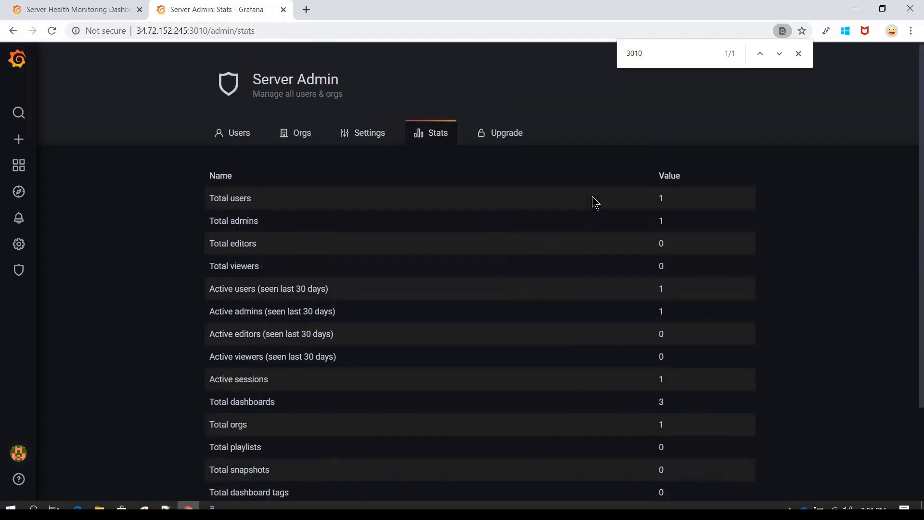
click(798, 54)
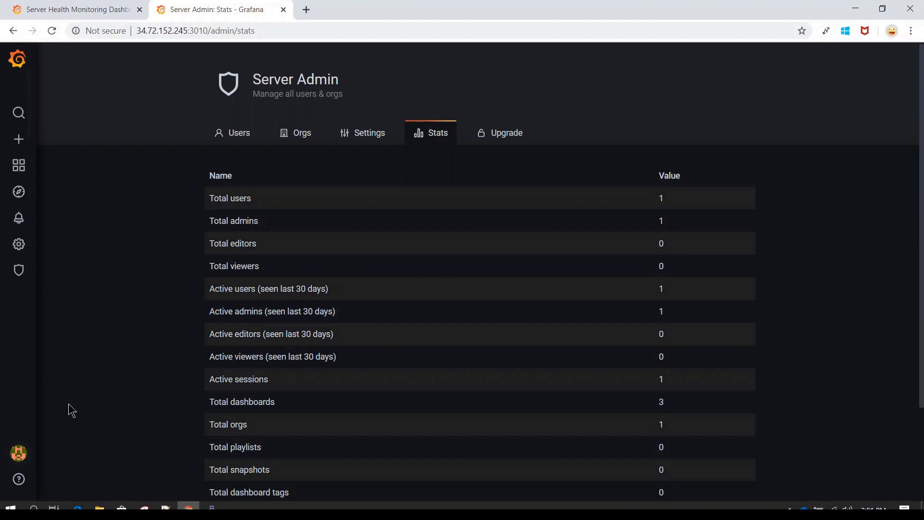
mouse_move(20, 447)
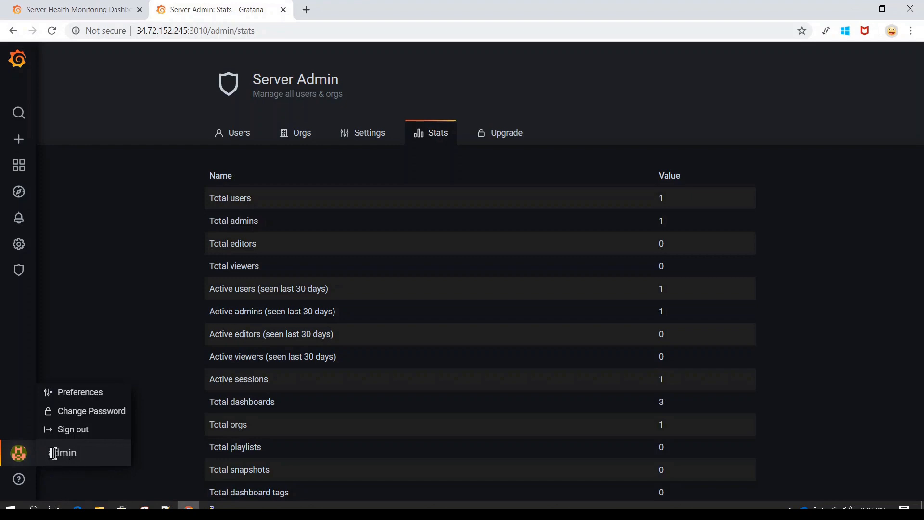
Review the admin profile preferences, checking UI Theme options but keeping it on Default.
click(107, 397)
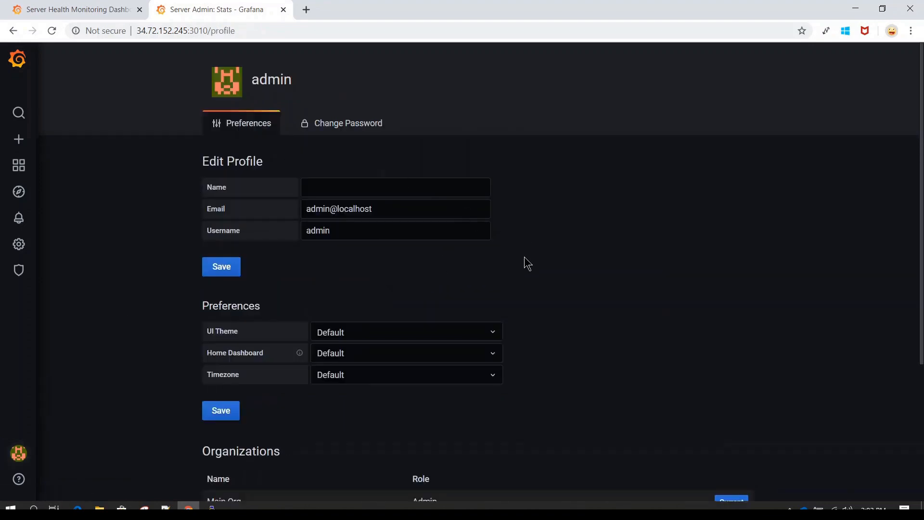
scroll(528, 264, down, 2)
scroll(528, 264, down, 2)
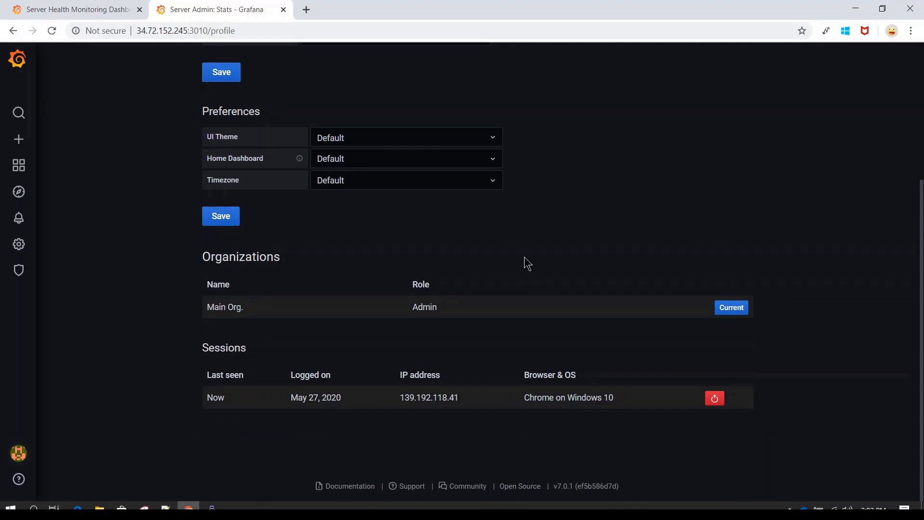
click(426, 137)
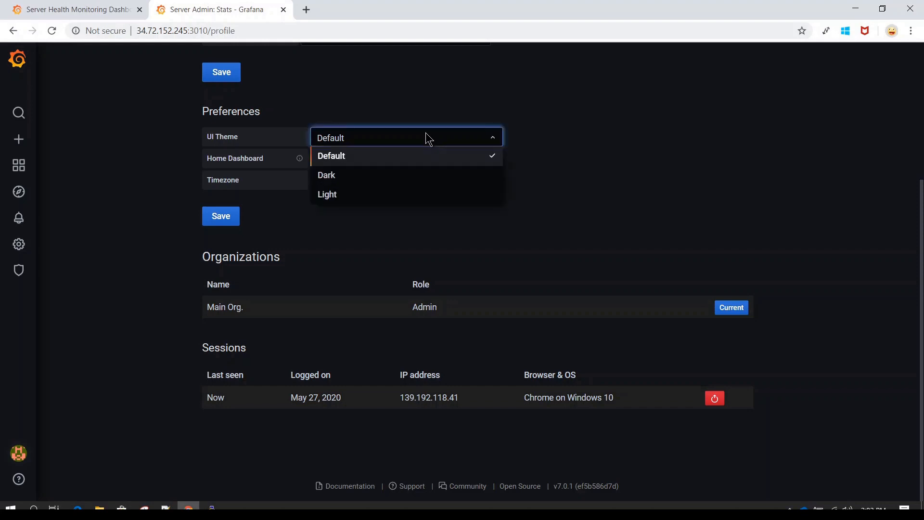
click(604, 134)
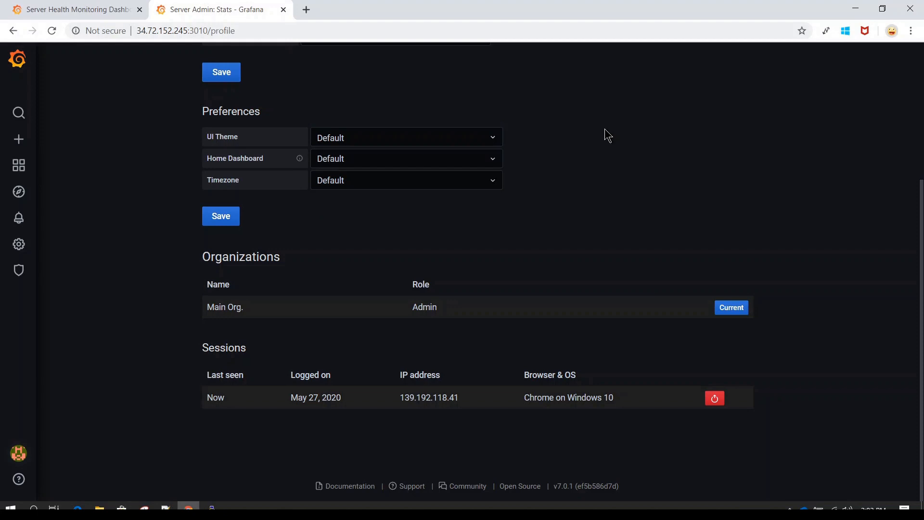
scroll(173, 315, up, 4)
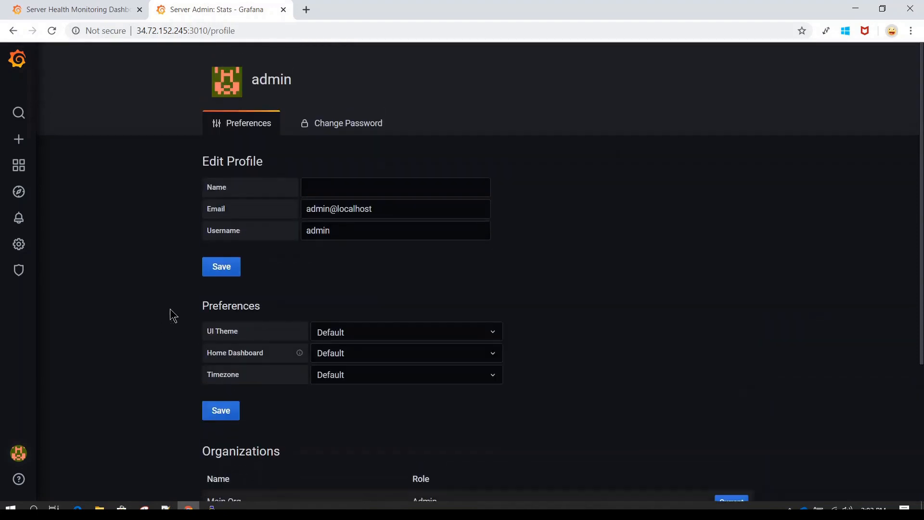
mouse_move(19, 480)
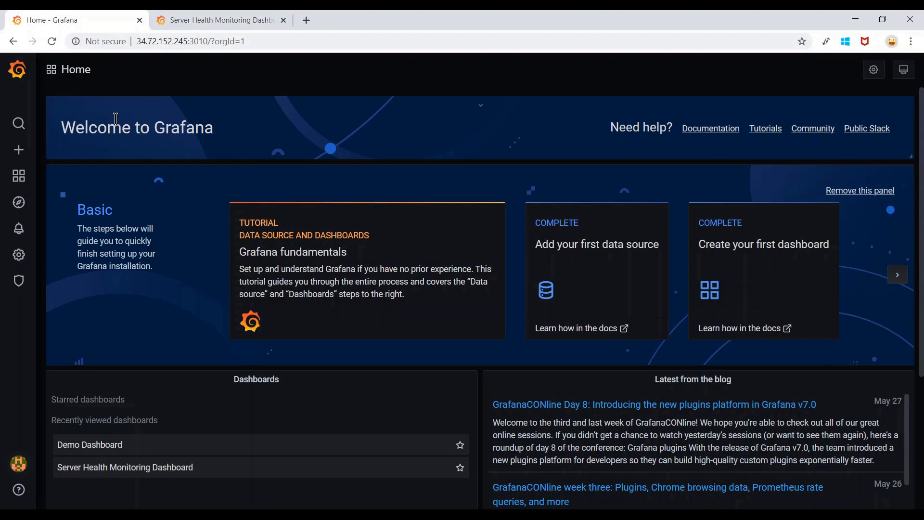
Start a new dashboard with a blank panel and view its data source choices.
mouse_move(24, 152)
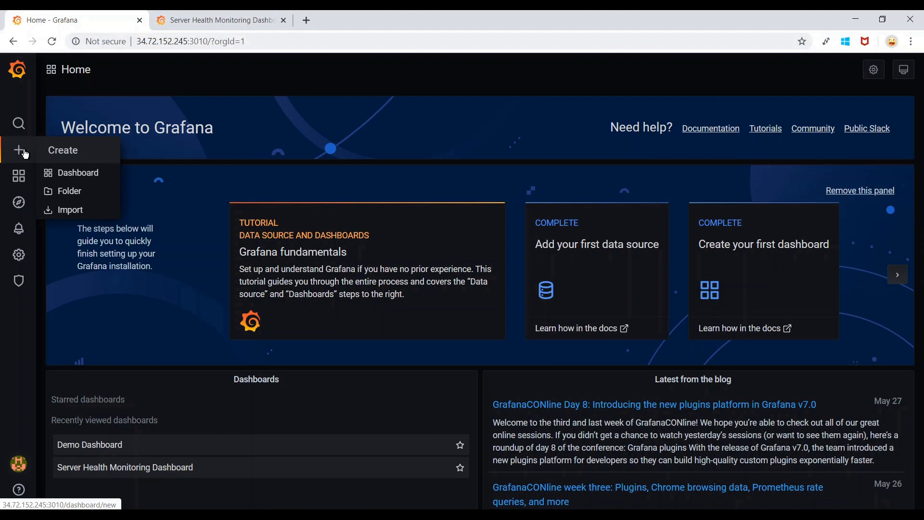
click(77, 176)
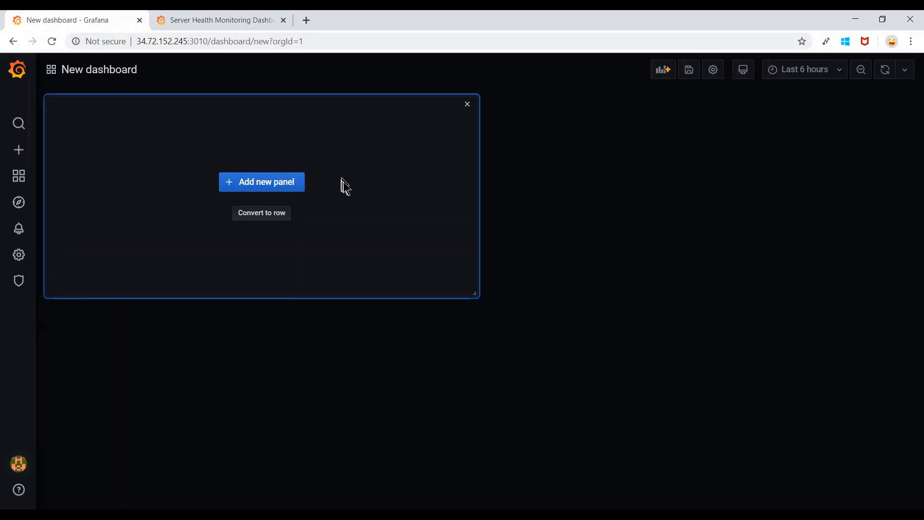
click(272, 182)
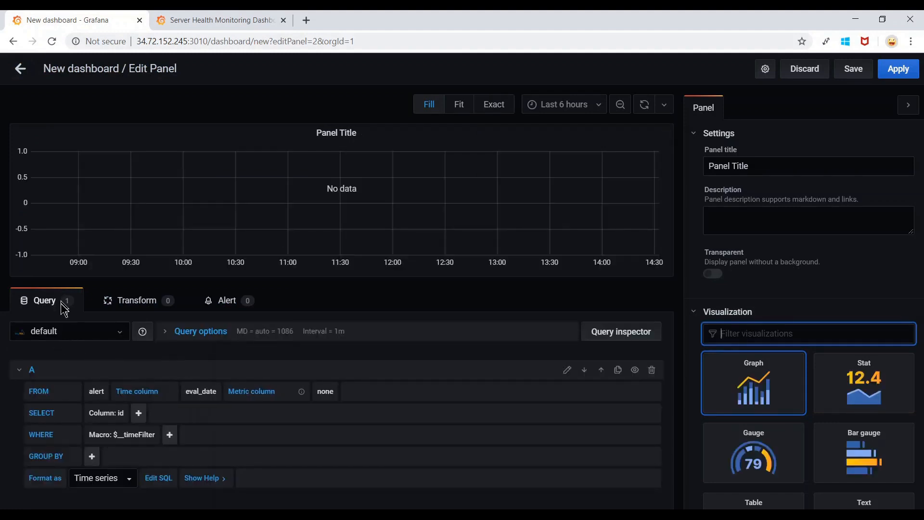
click(114, 333)
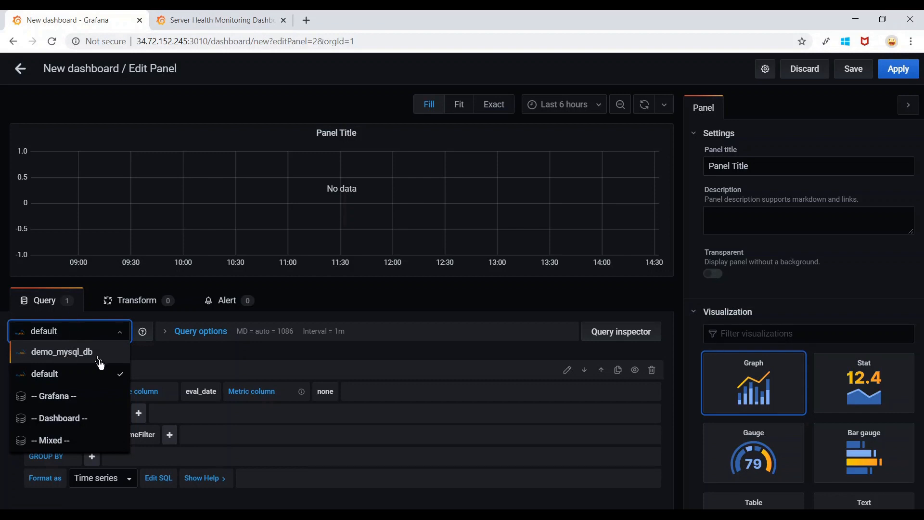
Leave the panel editor and discard the unsaved dashboard when returning Home.
click(20, 69)
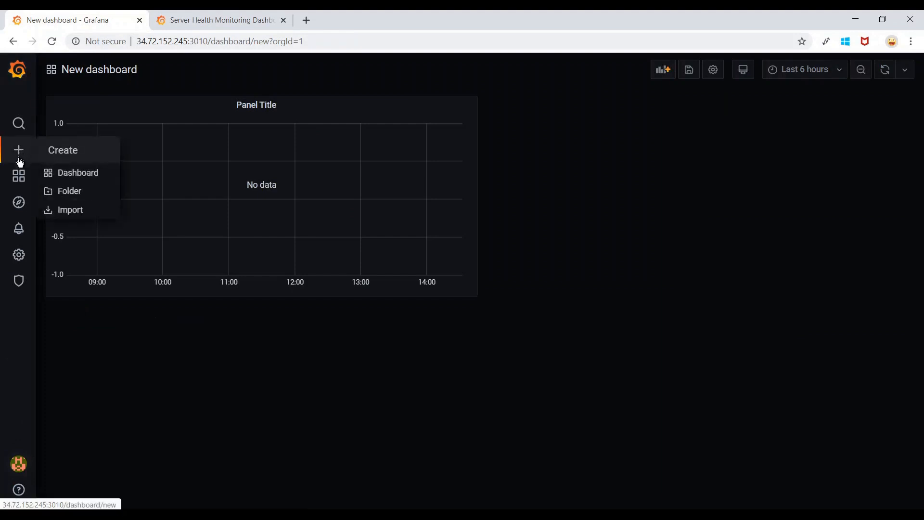
mouse_move(19, 256)
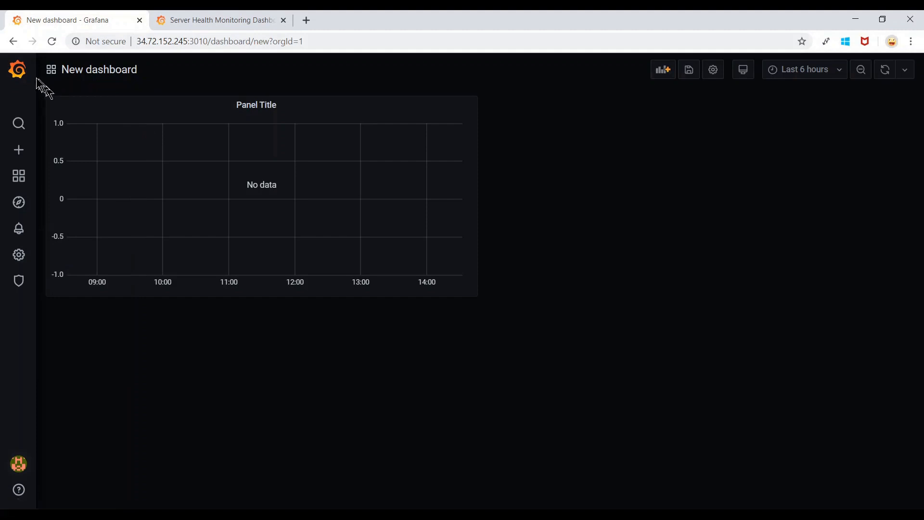
click(18, 70)
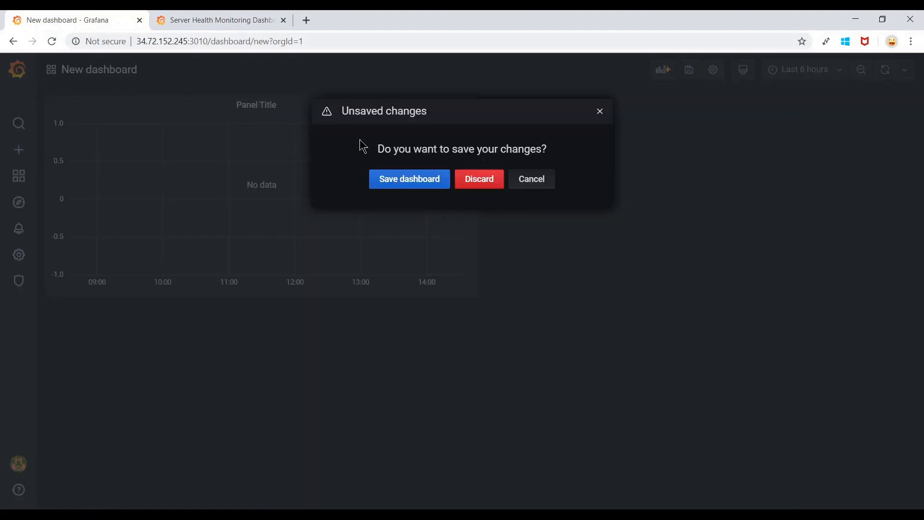
click(480, 183)
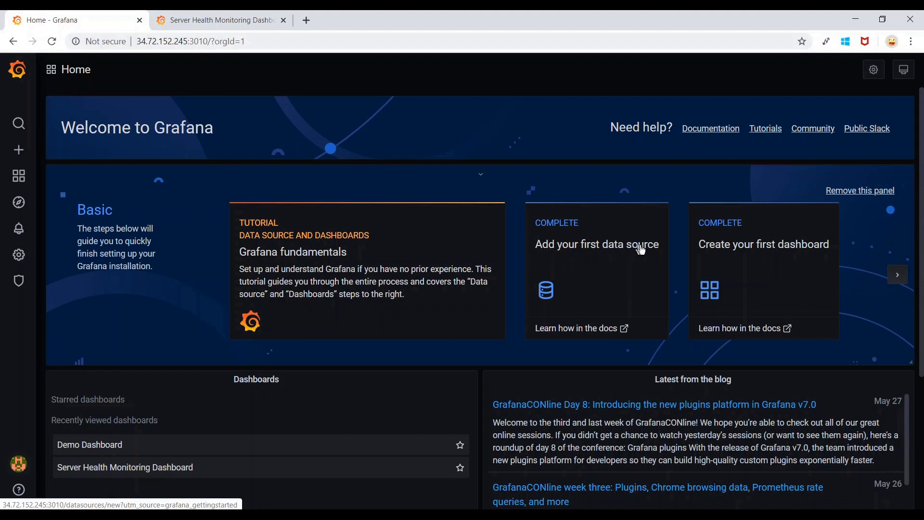
Start adding a data source from Configuration > Data Sources, showing the SQL types including MySQL.
click(550, 301)
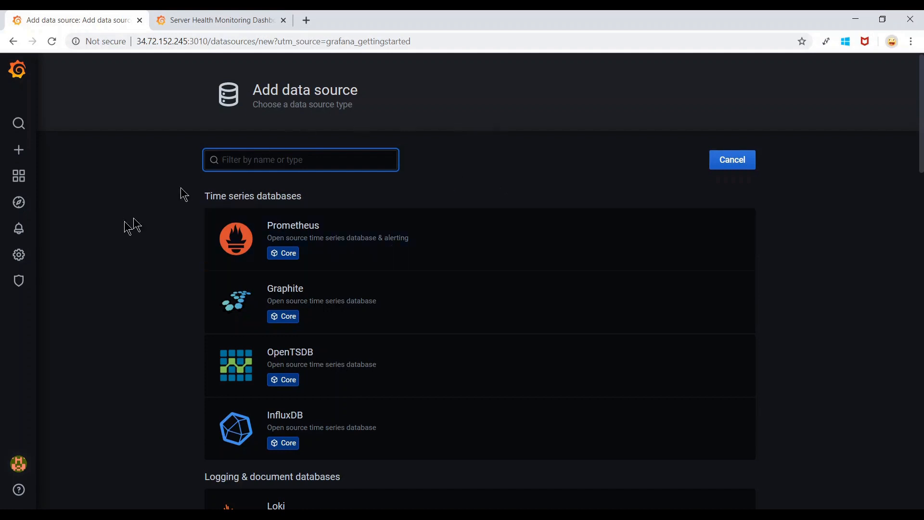
mouse_move(20, 257)
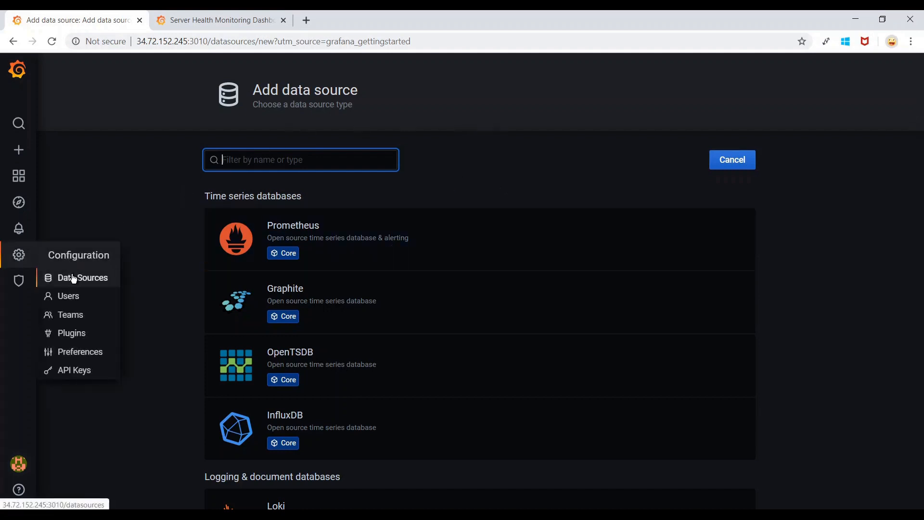
click(71, 278)
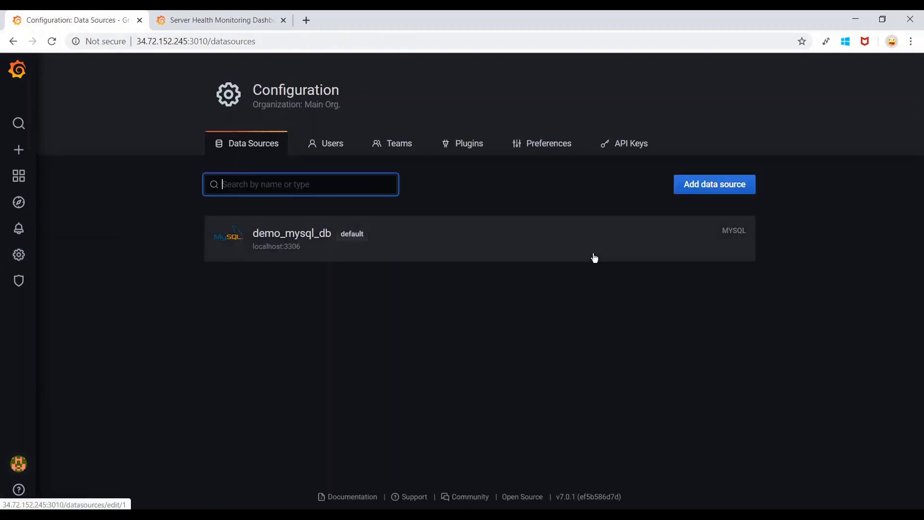
click(710, 190)
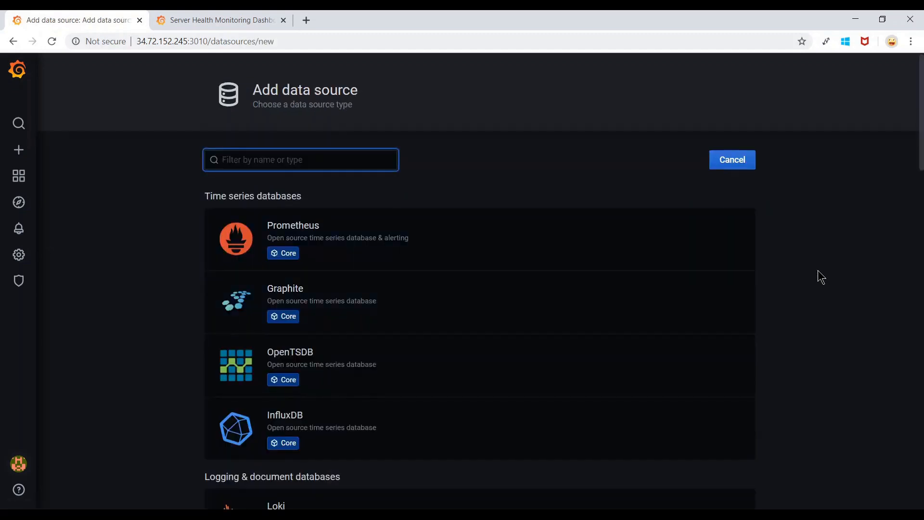
scroll(822, 278, down, 2)
scroll(822, 278, down, 9)
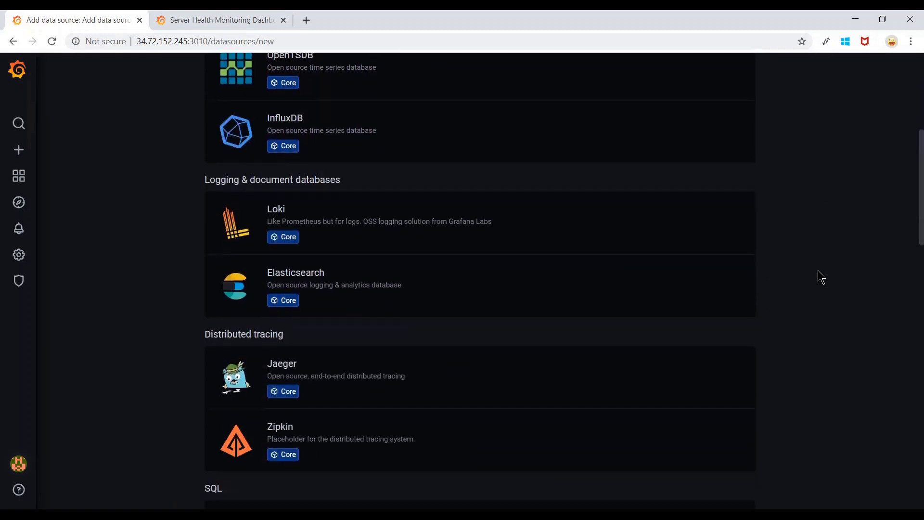
scroll(821, 278, down, 1)
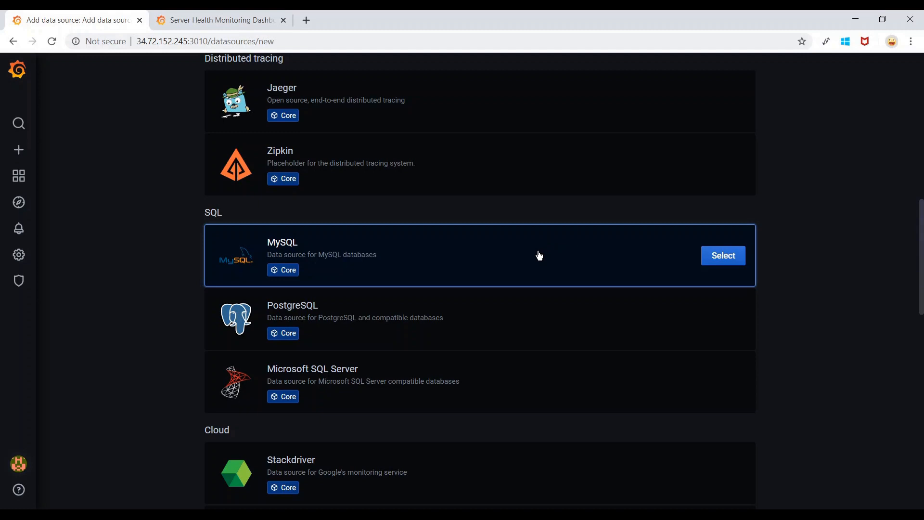
scroll(539, 256, up, 5)
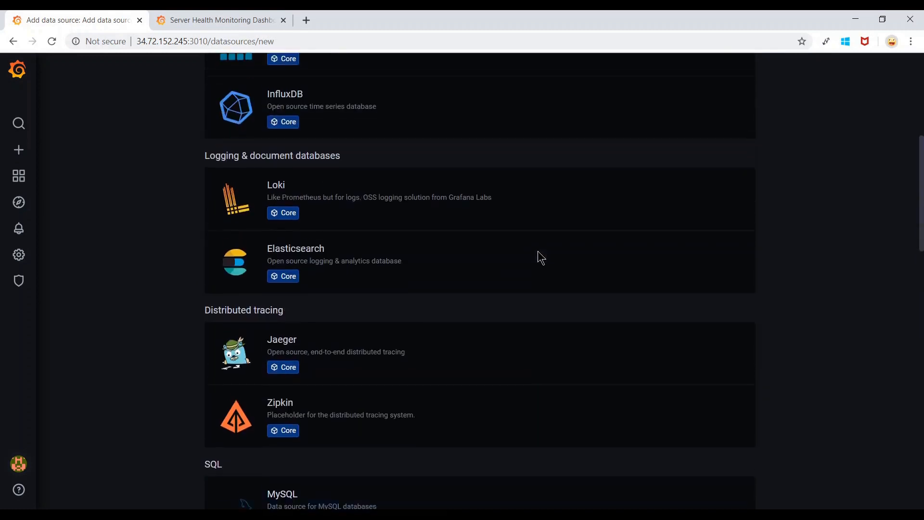
scroll(539, 255, down, 3)
scroll(541, 256, down, 3)
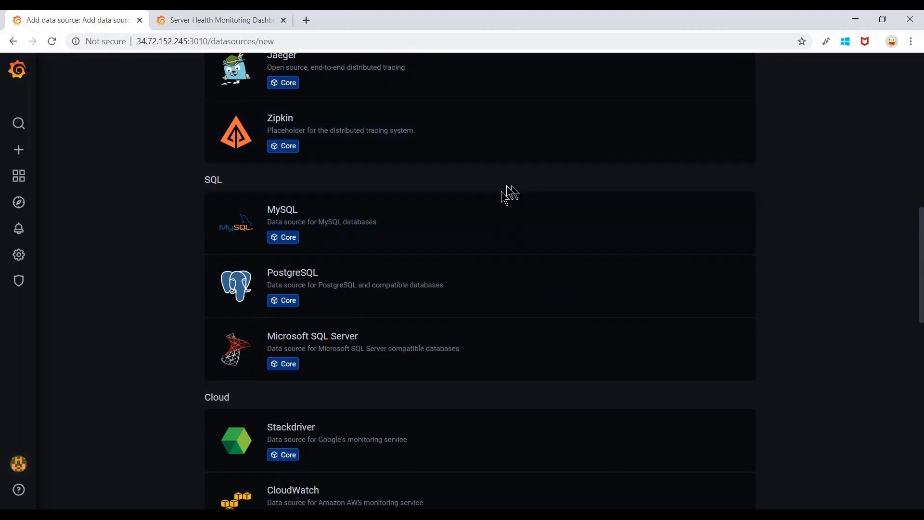
scroll(507, 384, down, 5)
scroll(507, 384, up, 5)
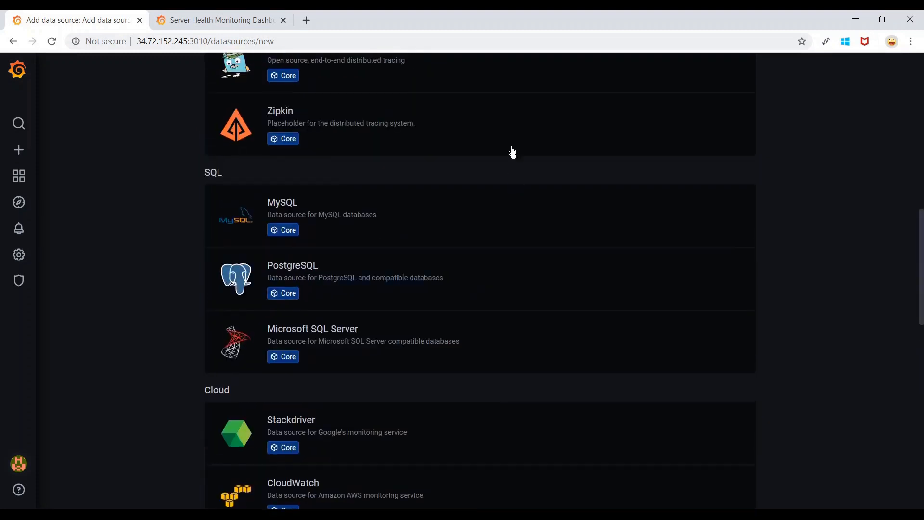
scroll(508, 141, up, 2)
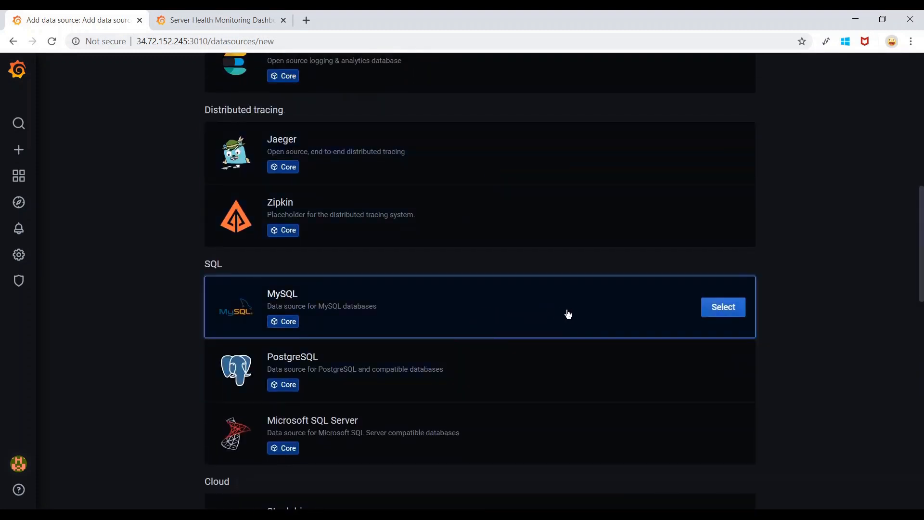
Create a MySQL data source with empty connection fields, then switch to the PuTTY terminal.
click(733, 315)
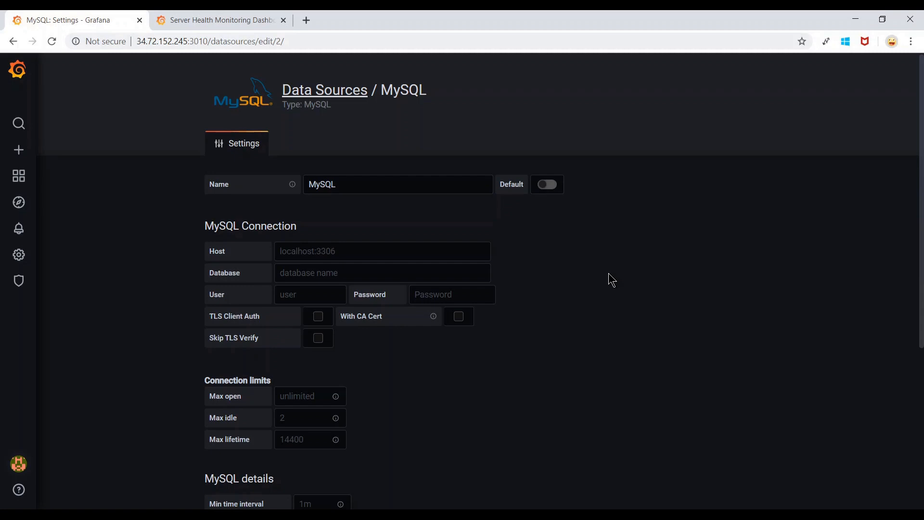
scroll(608, 273, down, 1)
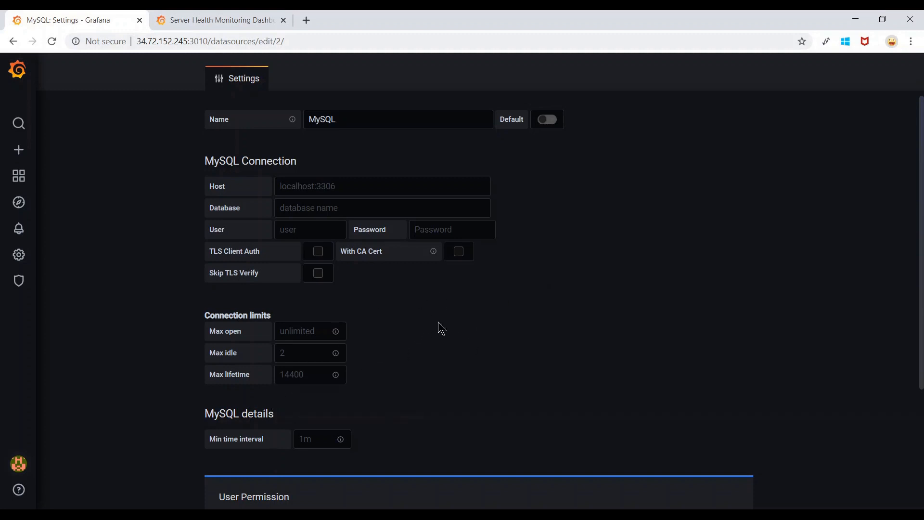
mouse_move(224, 516)
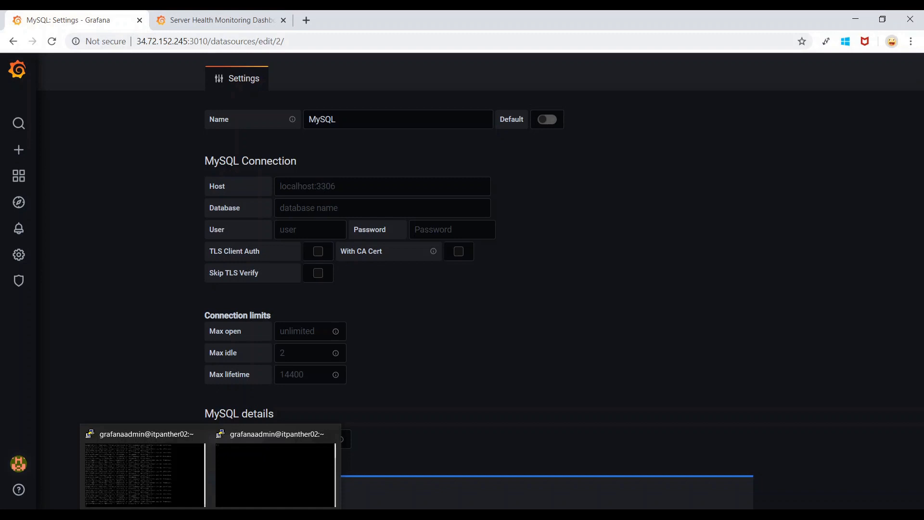
click(250, 462)
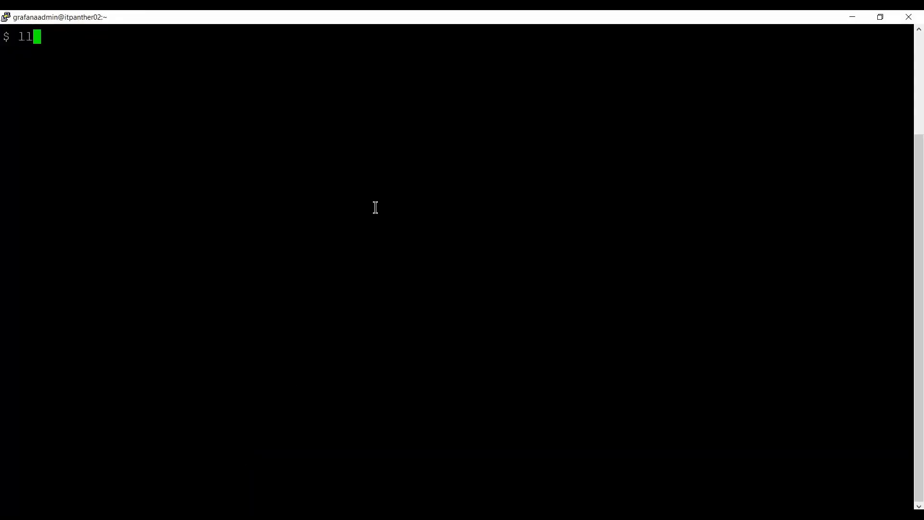
List files with ll, then log in via 'mysql -u grafana -p grafanadb' with the password.
key(Return)
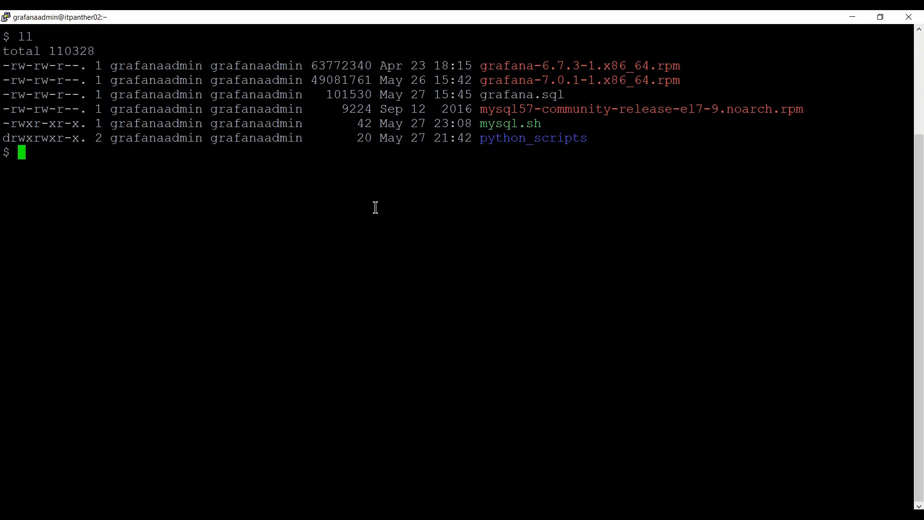
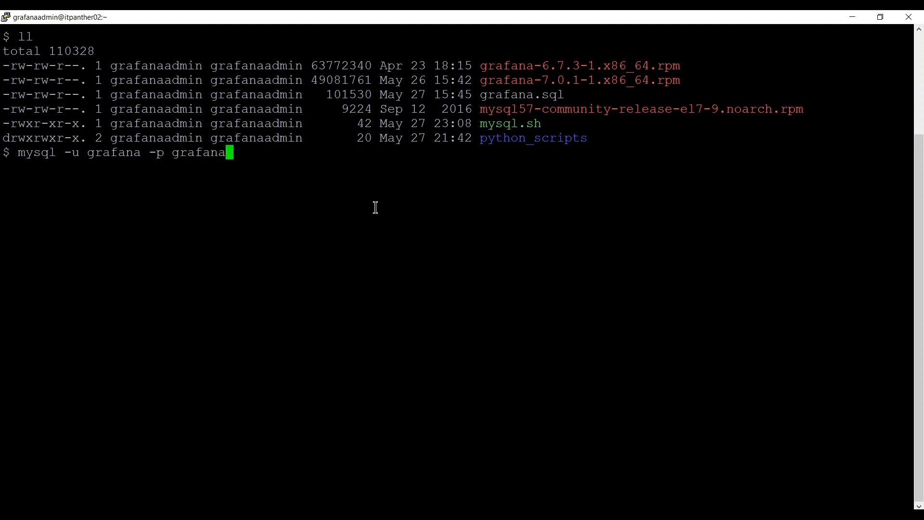
key(Return)
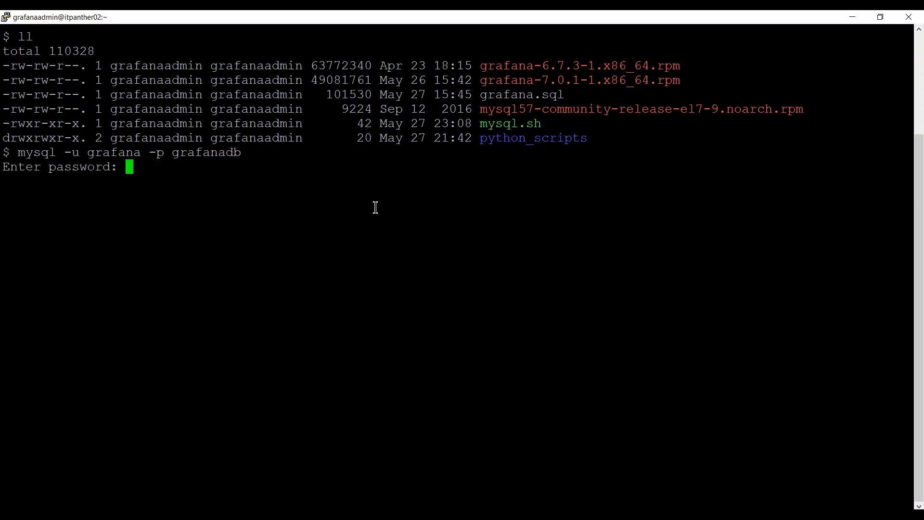
key(Return)
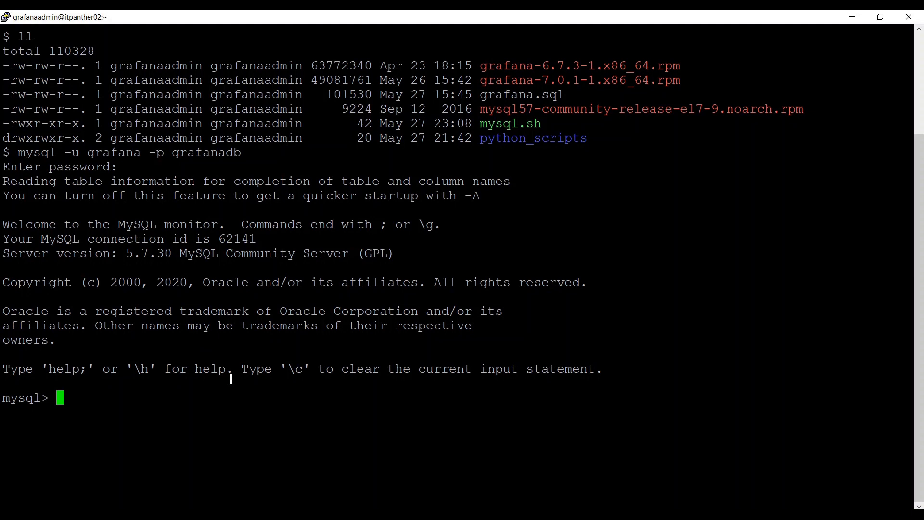
key(BackSpace)
key(BackSpace)
key(BackSpace)
key(BackSpace)
key(BackSpace)
key(BackSpace)
key(BackSpace)
key(BackSpace)
key(BackSpace)
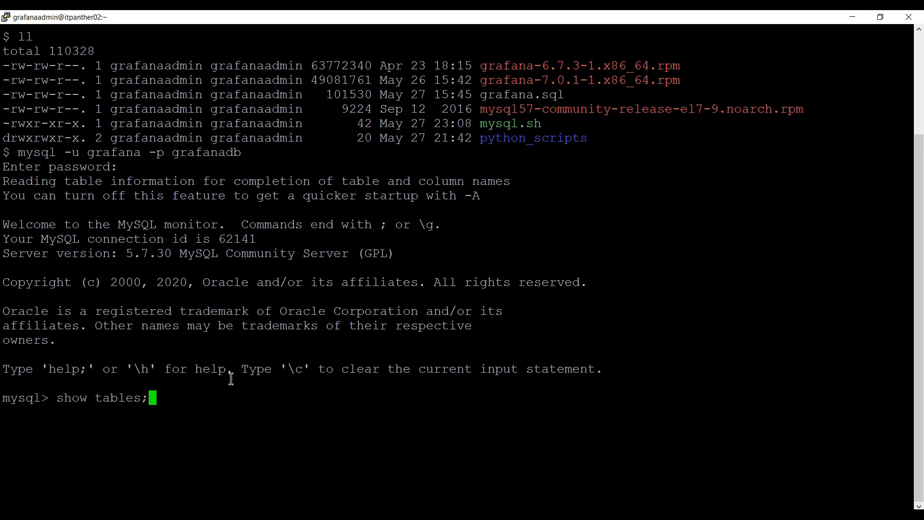
key(Return)
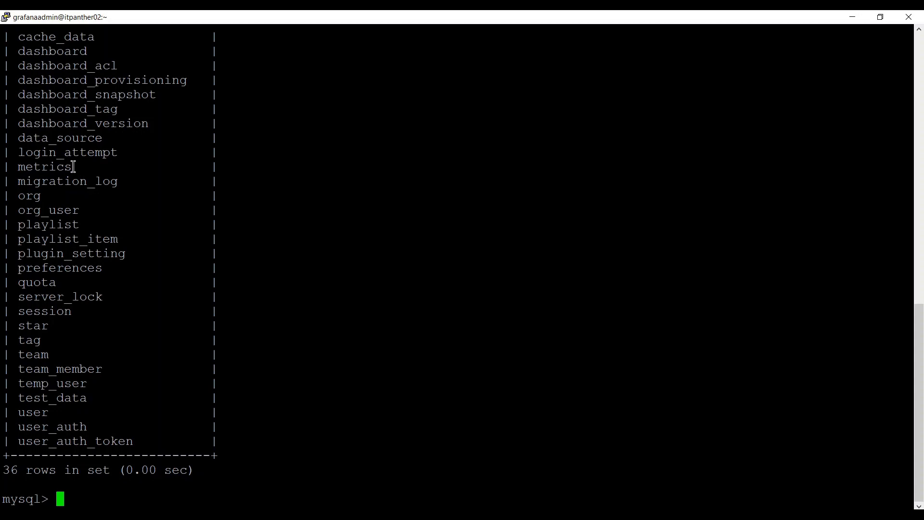
drag(73, 166, 14, 167)
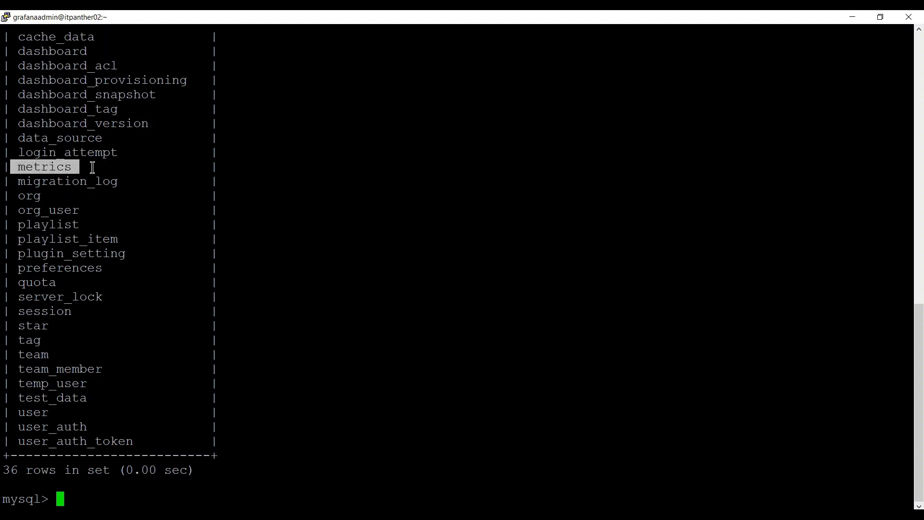
scroll(92, 167, up, 11)
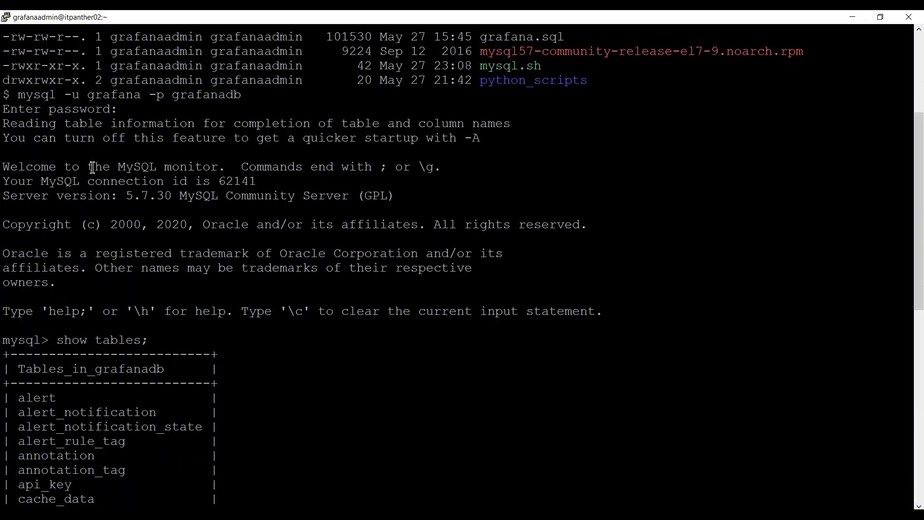
scroll(97, 215, down, 11)
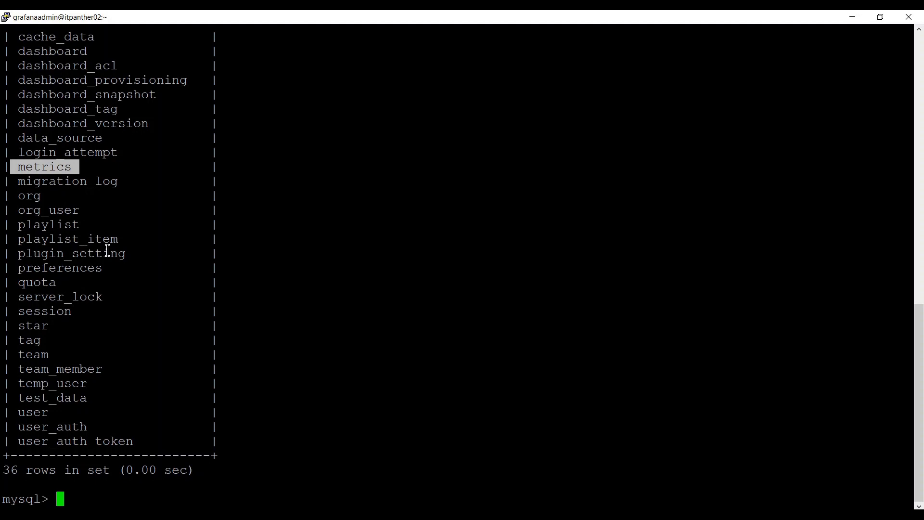
click(174, 380)
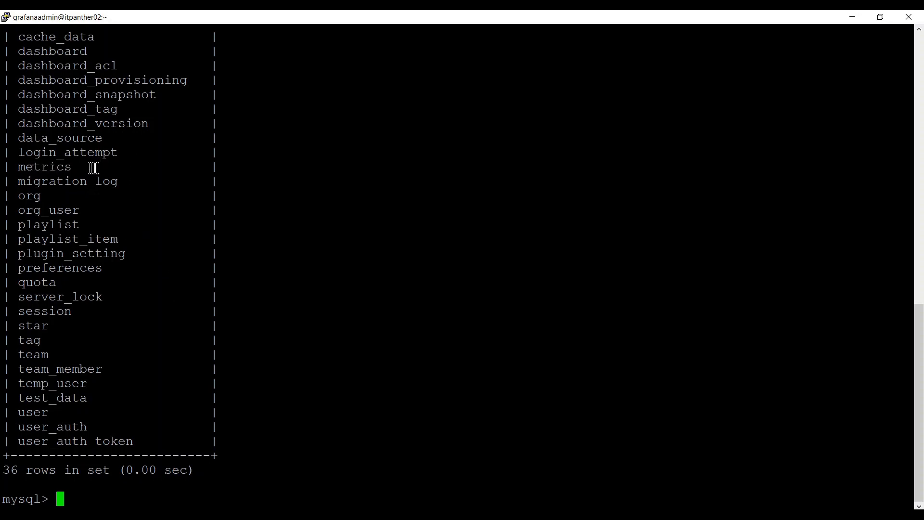
Run 'select * from metrics limit 10;' to show ten rows of dt, cpu, iowait, idle.
text(select *)
text(from metric)
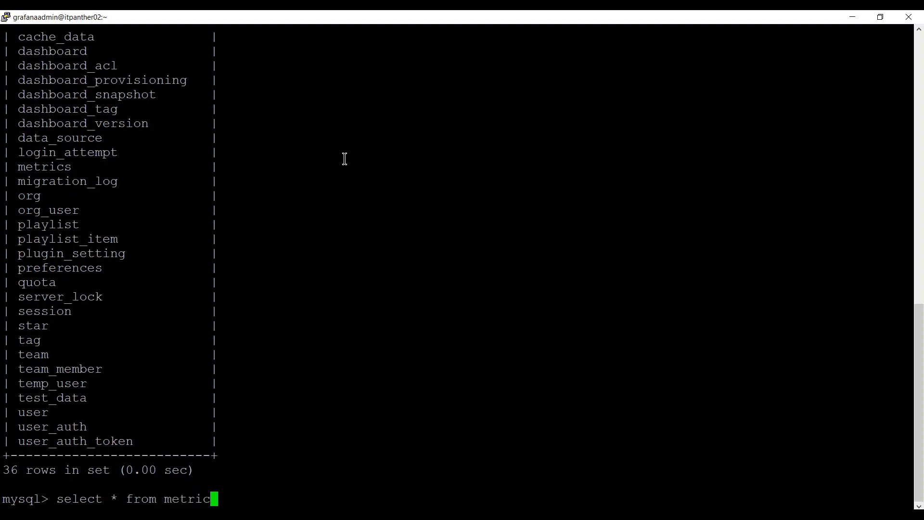
text(s limit 10)
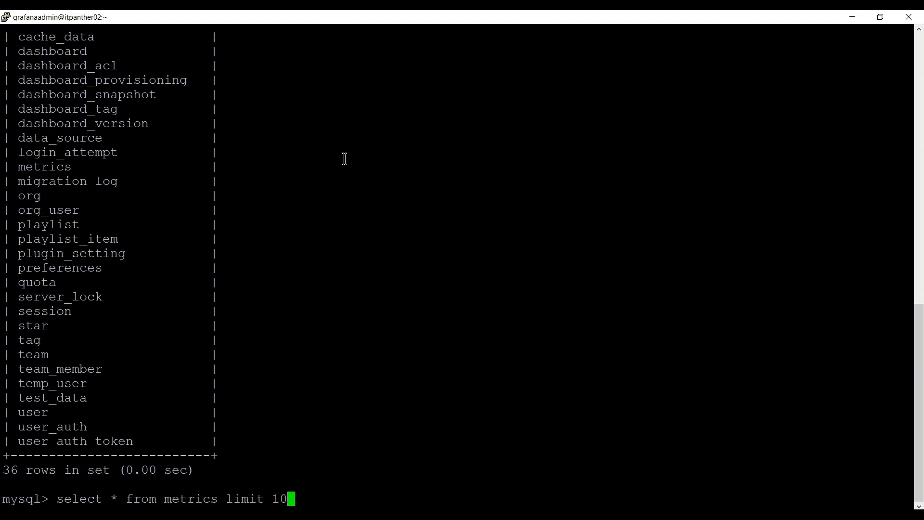
text(;)
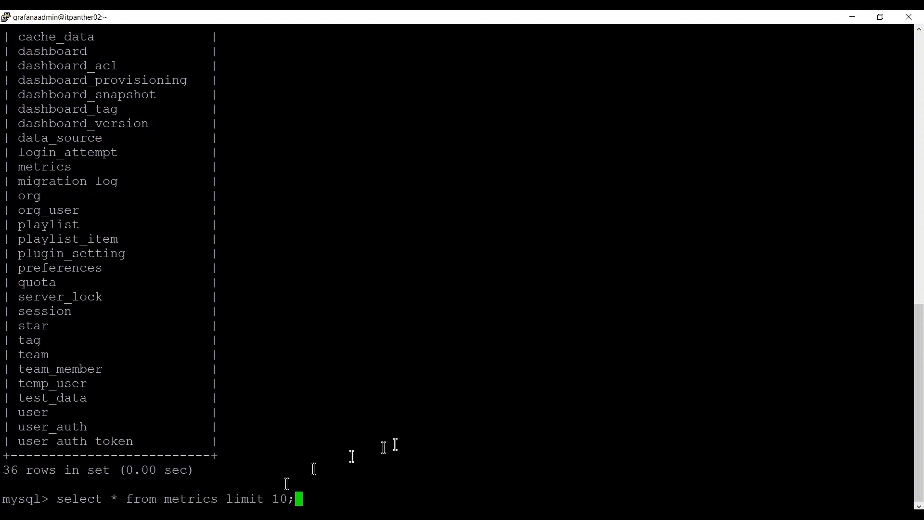
key(Return)
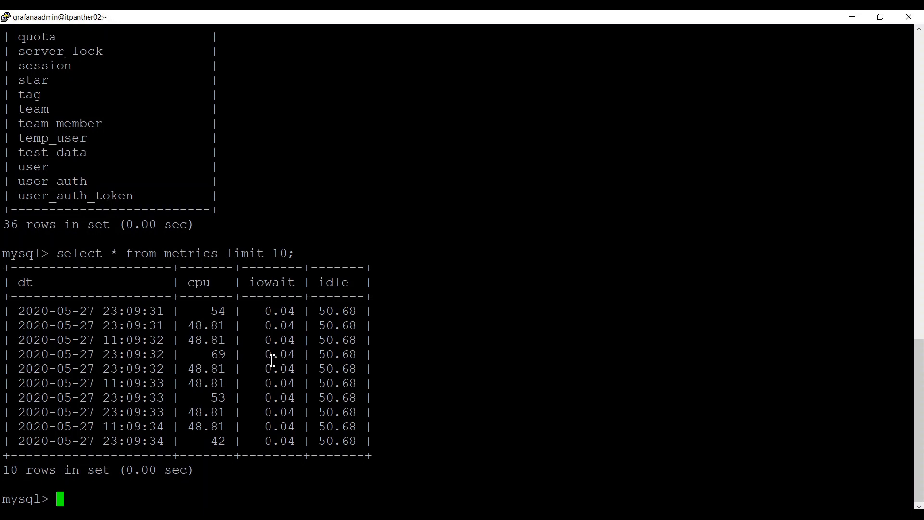
Check the mysqlimport session, return to the query results, then switch to Grafana's MySQL settings.
click(211, 515)
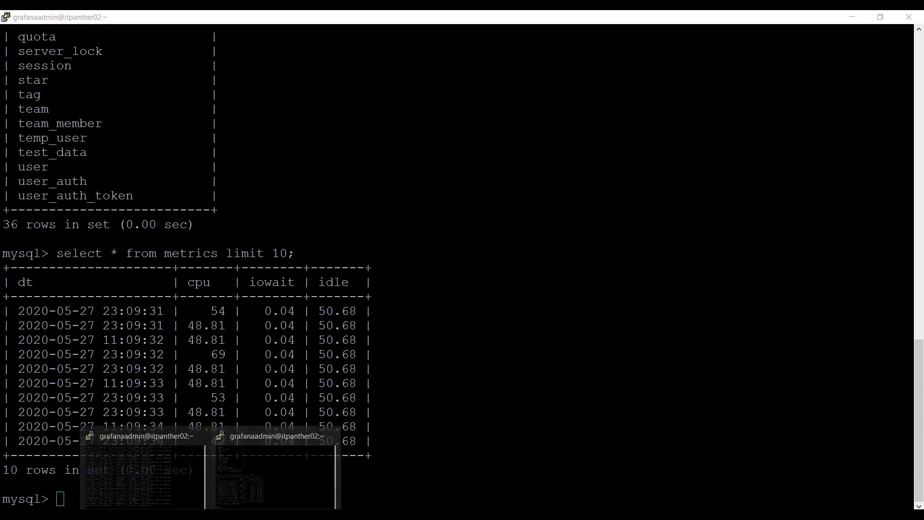
click(188, 482)
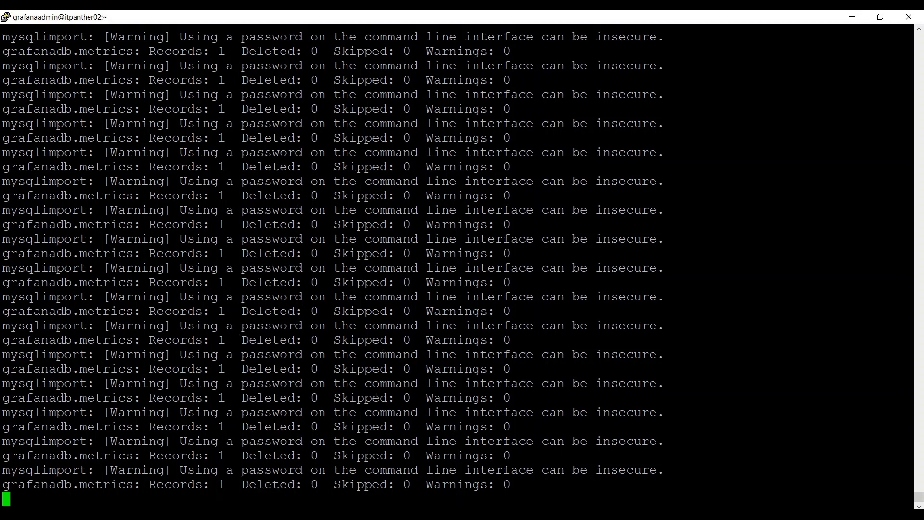
click(211, 515)
click(257, 469)
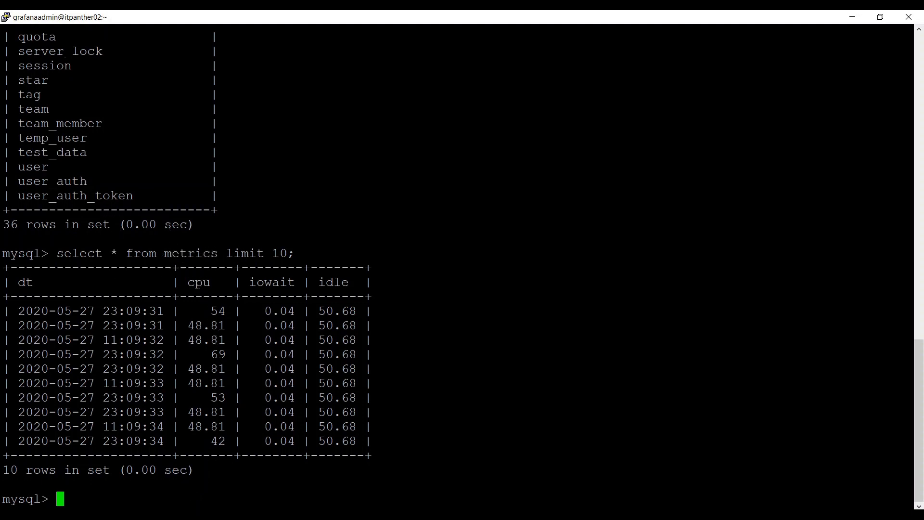
click(191, 514)
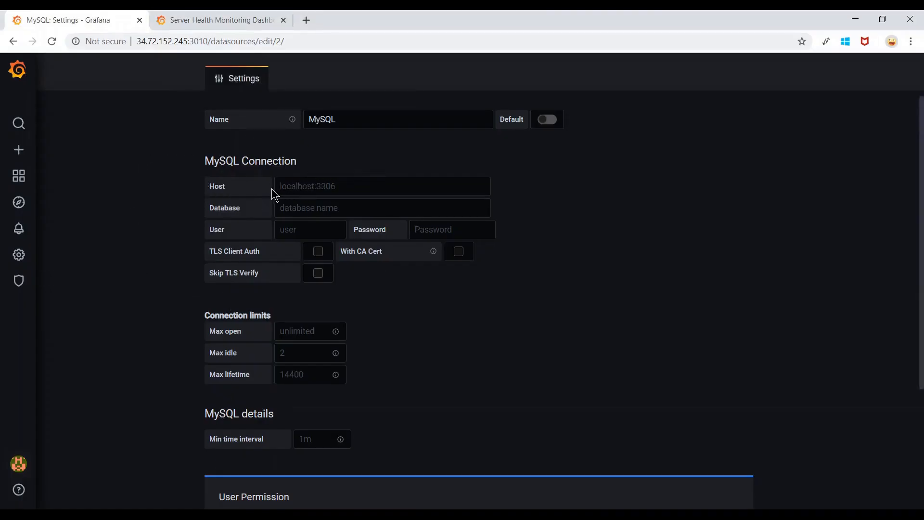
Set the data source Host to localhost:3306.
click(368, 187)
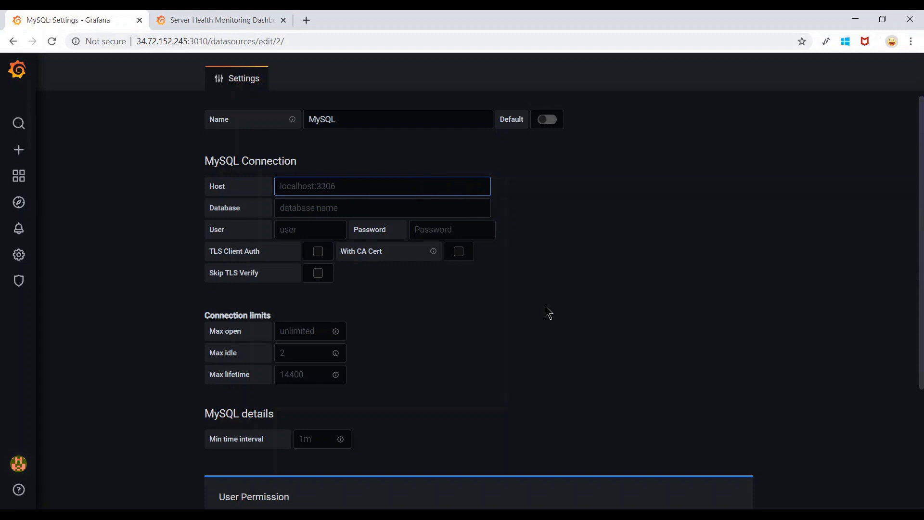
text(localhost:)
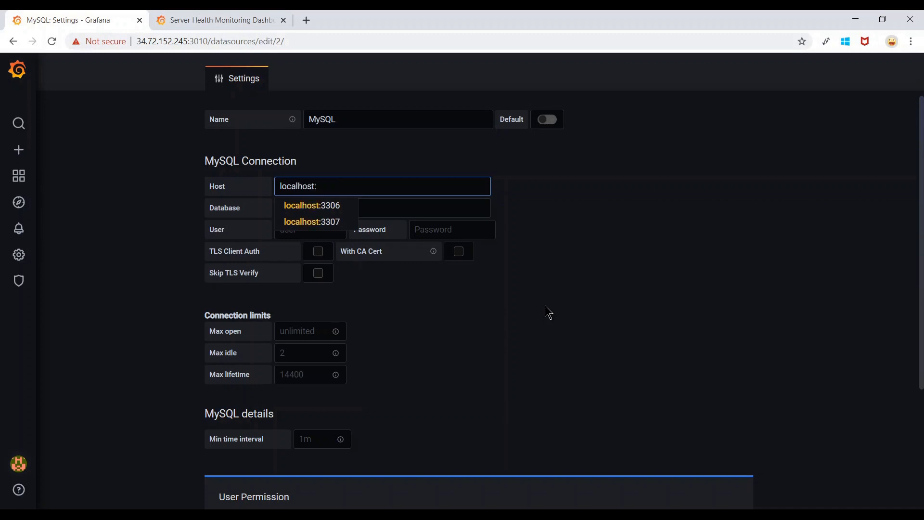
text(300)
key(BackSpace)
key(BackSpace)
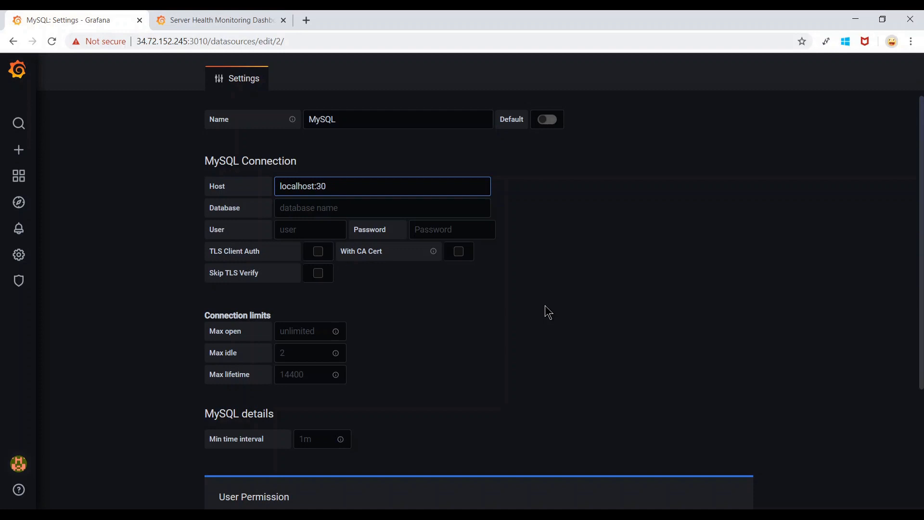
text(306)
click(577, 297)
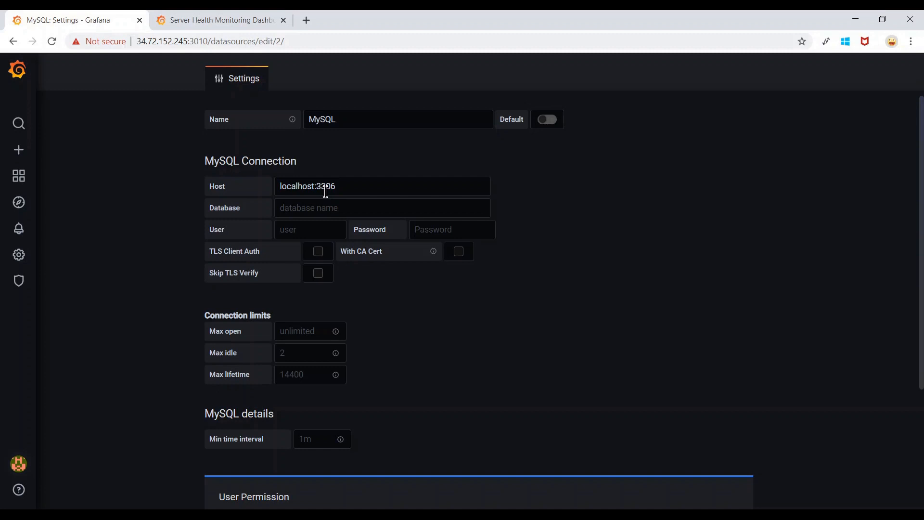
drag(317, 187, 279, 187)
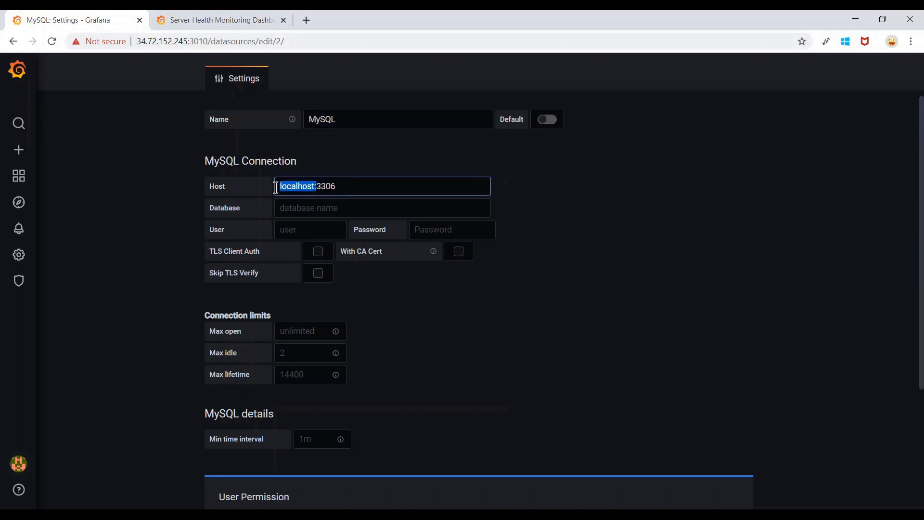
double_click(301, 187)
Fill in database grafanadb, user grafana, and the user's password.
click(330, 208)
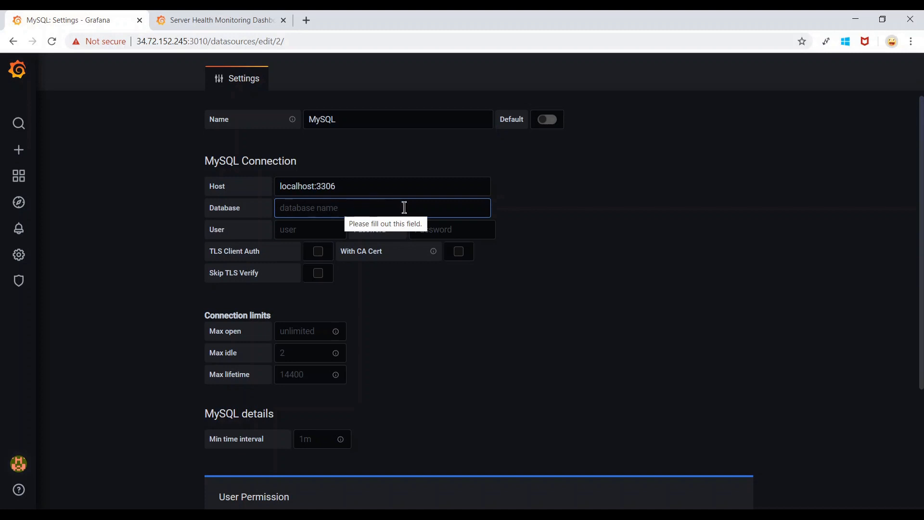
text(grafana)
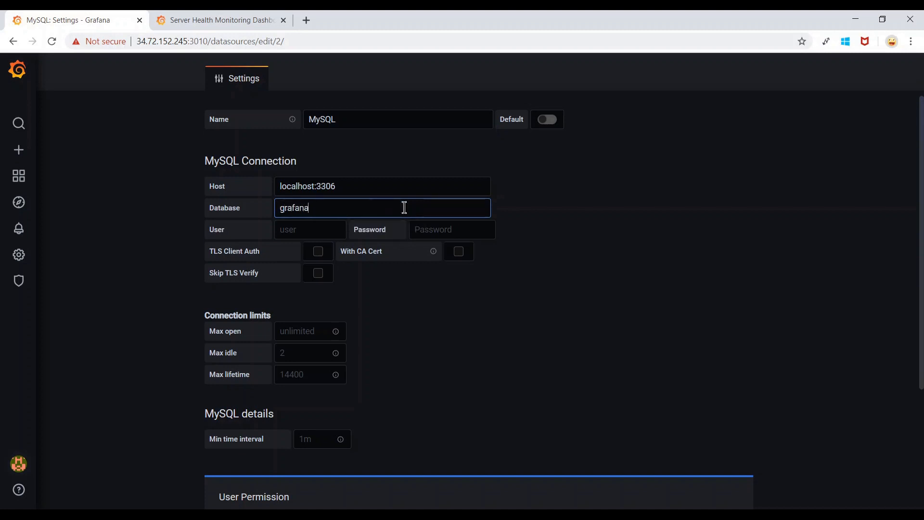
text(db)
click(320, 229)
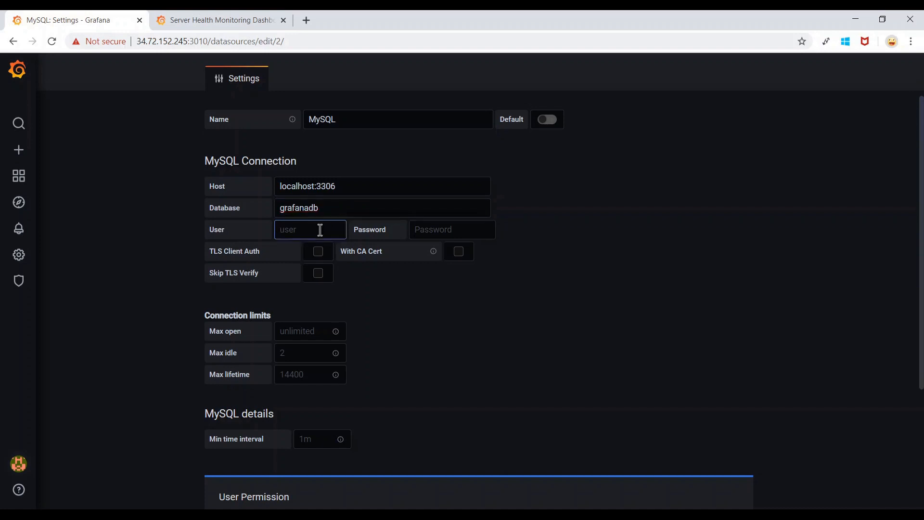
text(grafana)
key(Tab)
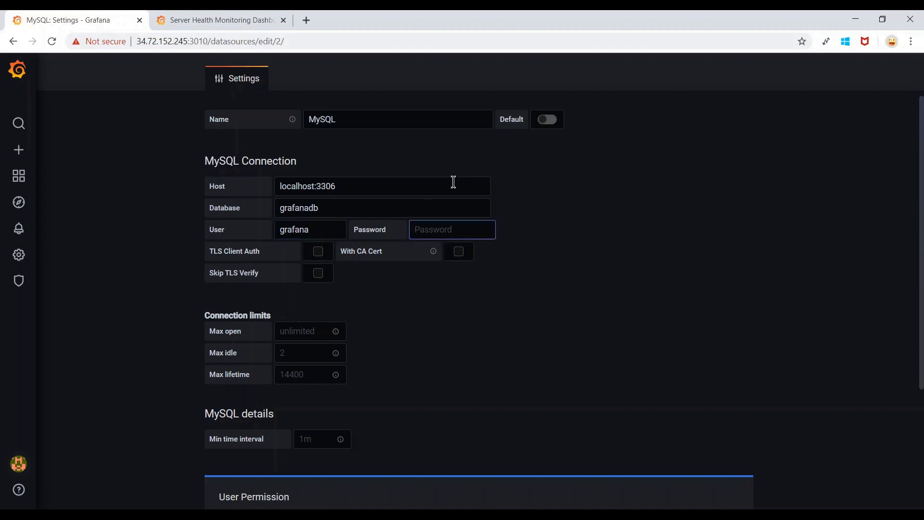
text(••••••••••••)
click(621, 235)
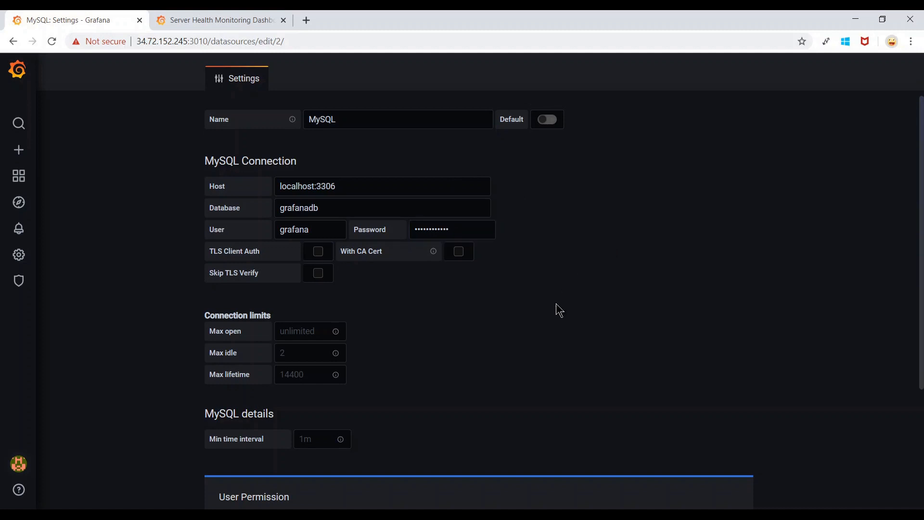
scroll(558, 310, down, 3)
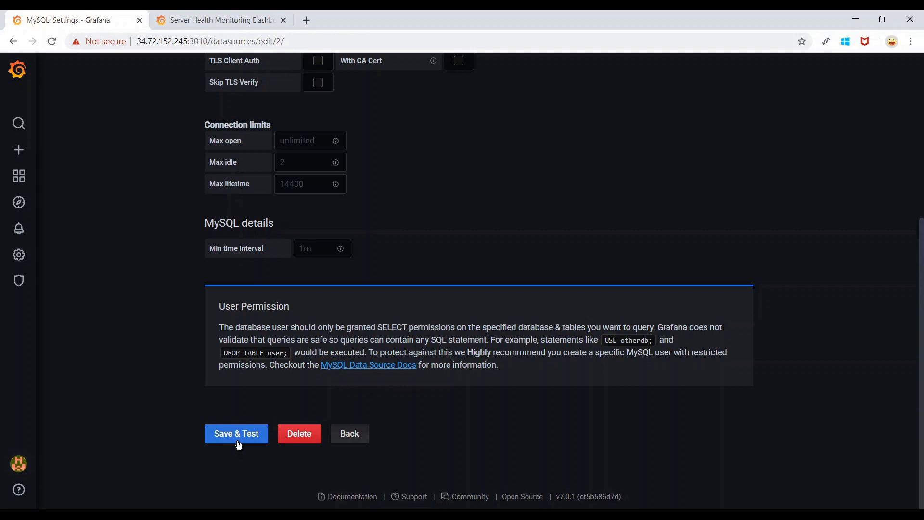
Run Save & Test on the MySQL data source and confirm 'Database Connection OK'.
click(238, 442)
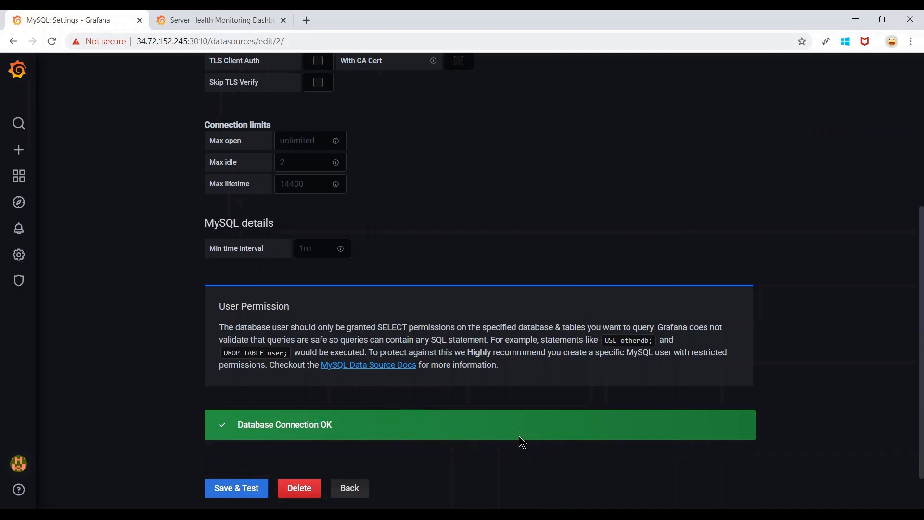
scroll(519, 436, up, 5)
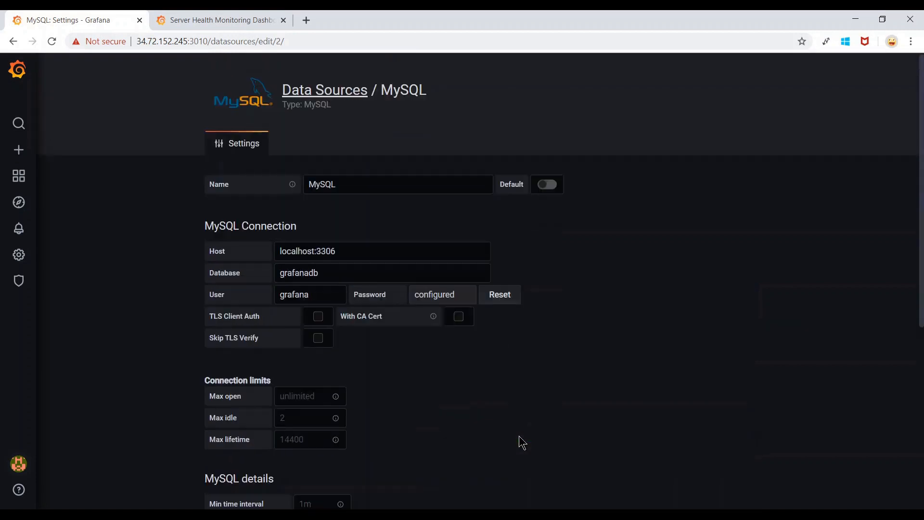
scroll(538, 406, down, 6)
scroll(440, 229, up, 5)
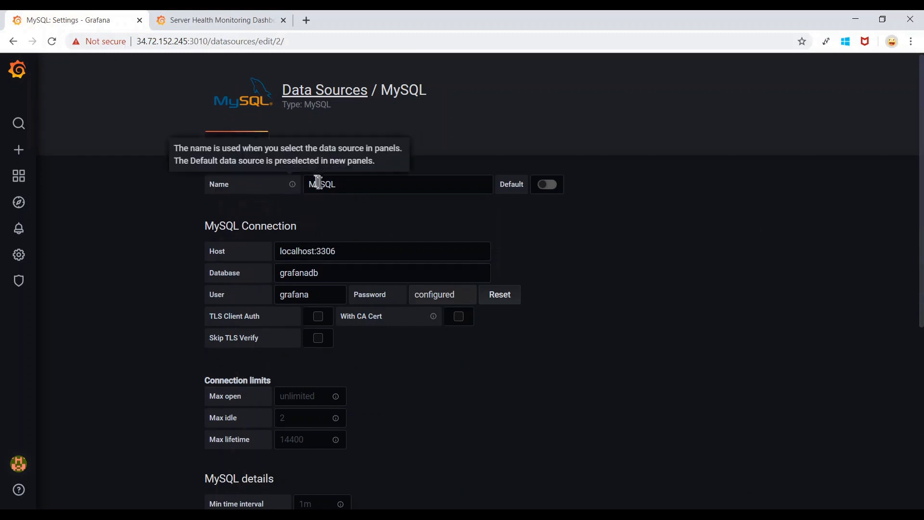
Rename the data source from MySQL to Metrics_DS.
double_click(356, 186)
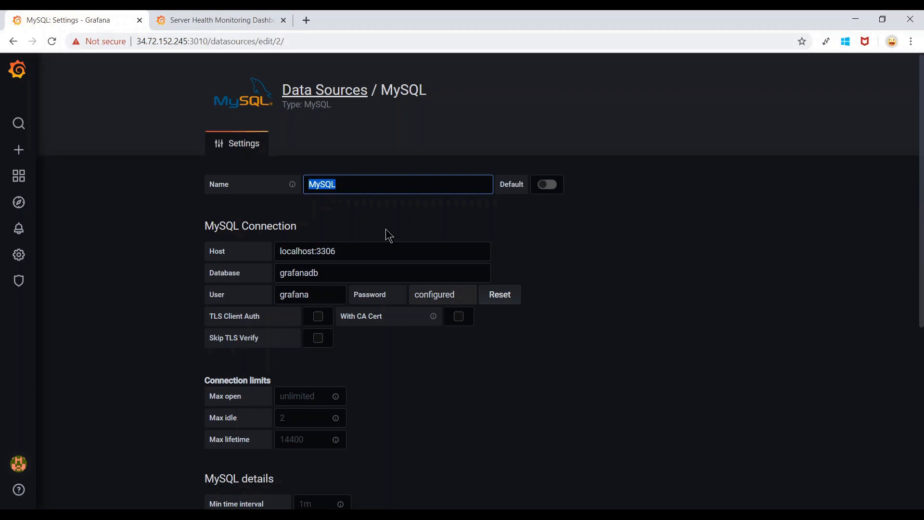
text(Metrics)
text(nnect)
key(ctrl+a)
key(BackSpace)
text(Metrics)
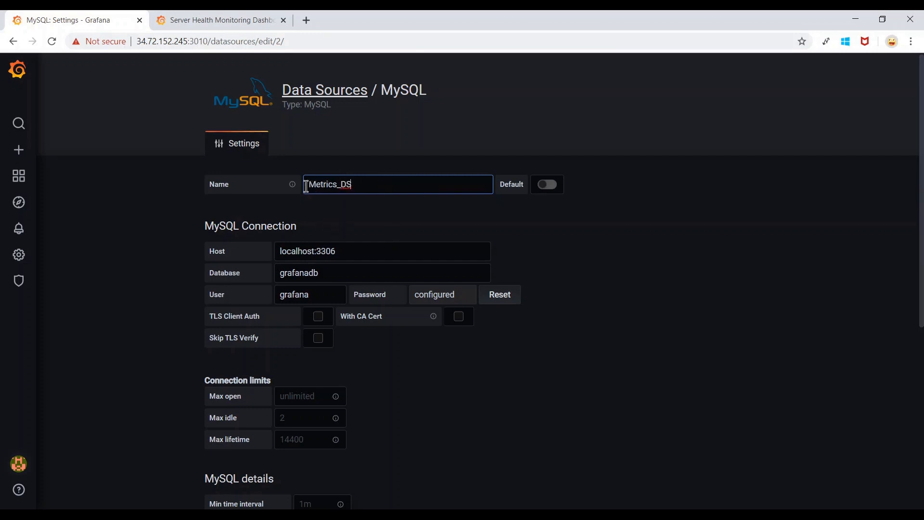
drag(306, 186, 336, 186)
click(350, 186)
scroll(536, 231, down, 6)
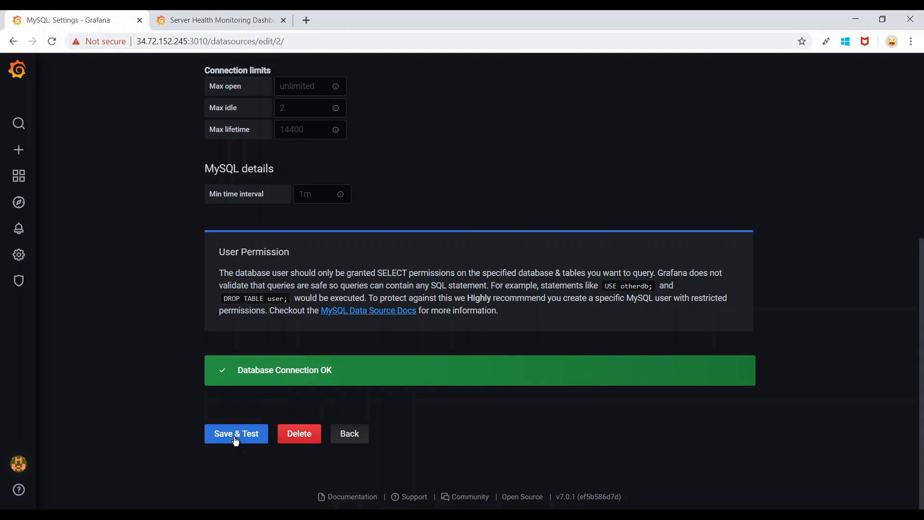
scroll(495, 182, up, 6)
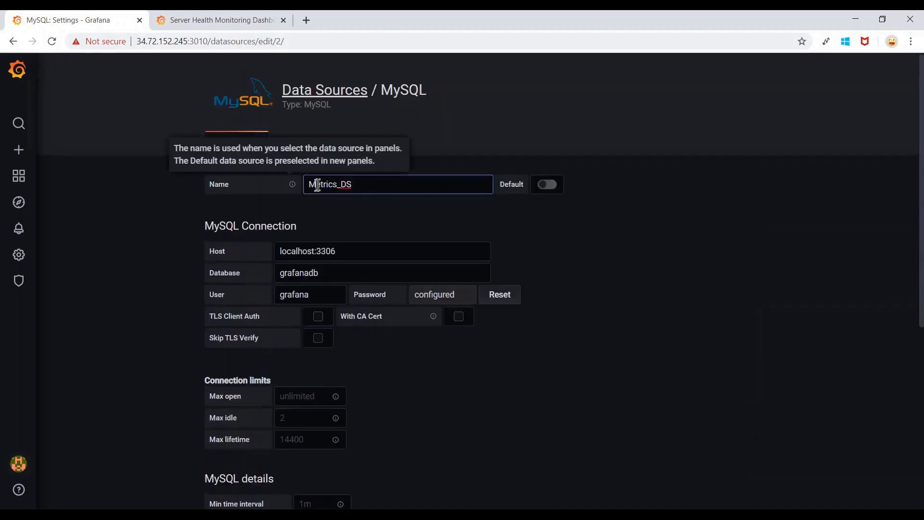
Save & Test the Metrics_DS data source.
click(353, 185)
scroll(482, 255, down, 6)
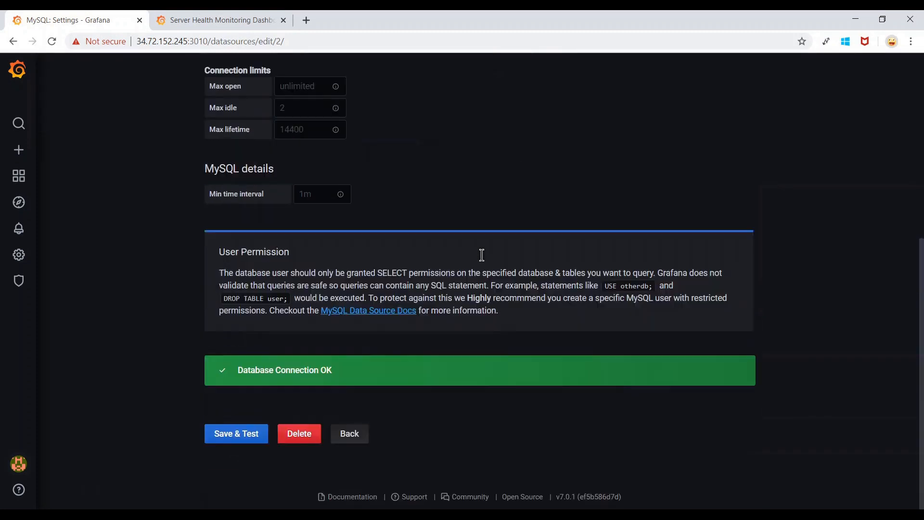
click(244, 439)
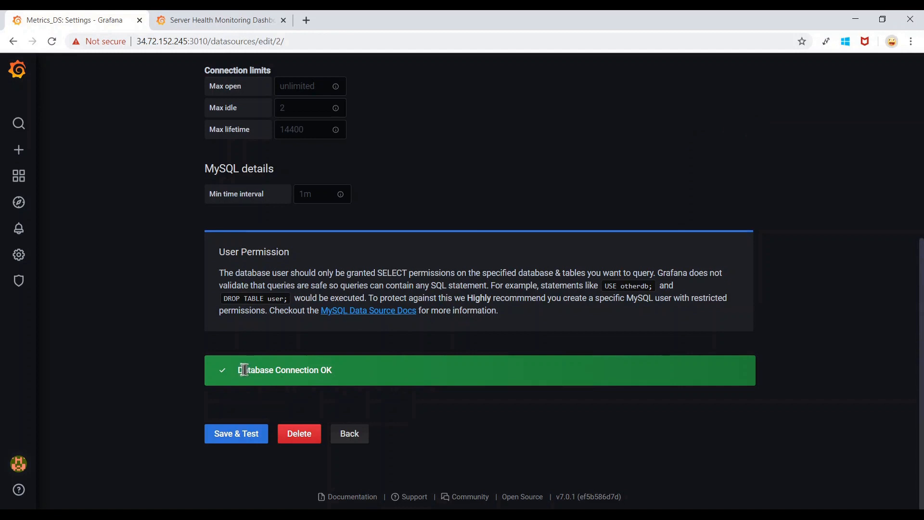
scroll(472, 376, up, 6)
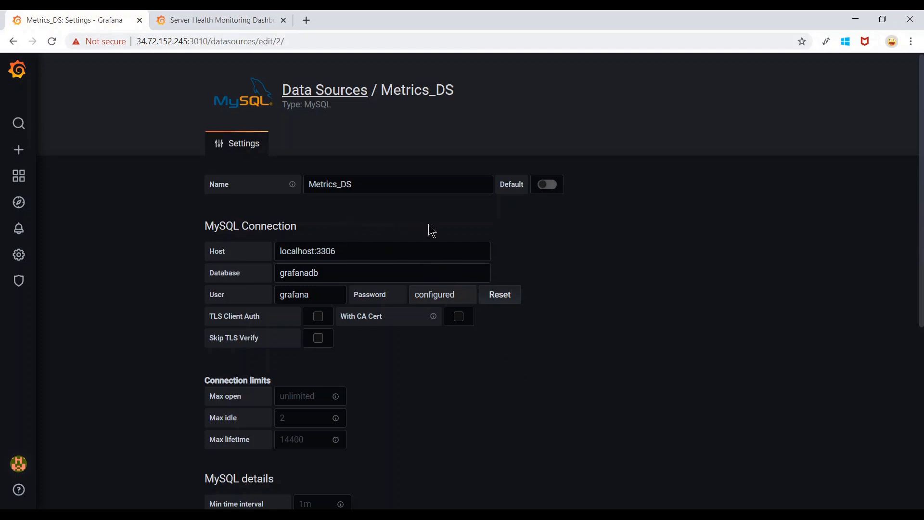
Toggle Default on and back off, then Save & Test Metrics_DS again.
click(555, 190)
click(547, 187)
scroll(564, 243, down, 6)
click(232, 436)
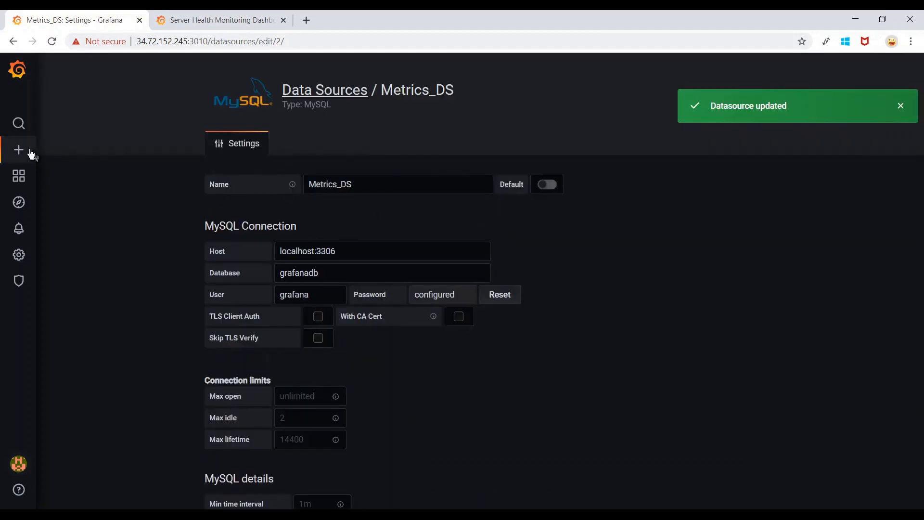
mouse_move(25, 152)
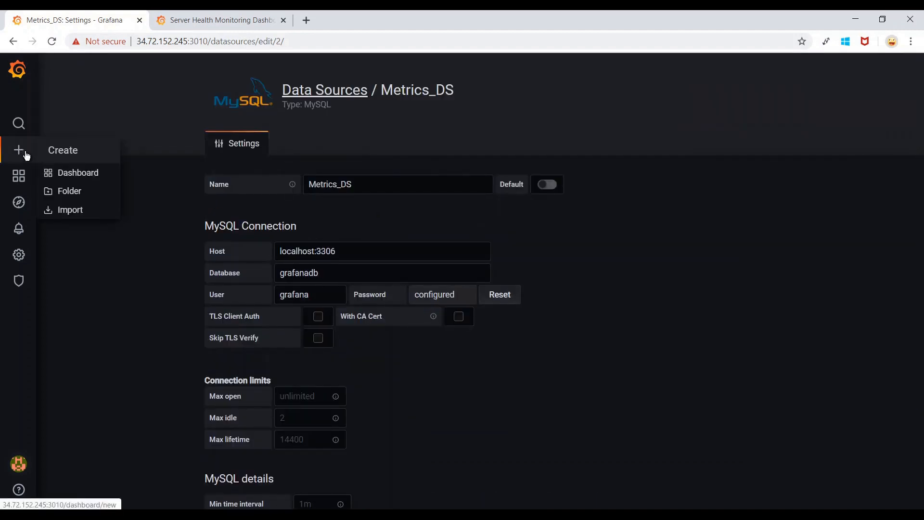
Open a new dashboard in its own tab, add a panel, and open its data source list.
middle_click(80, 180)
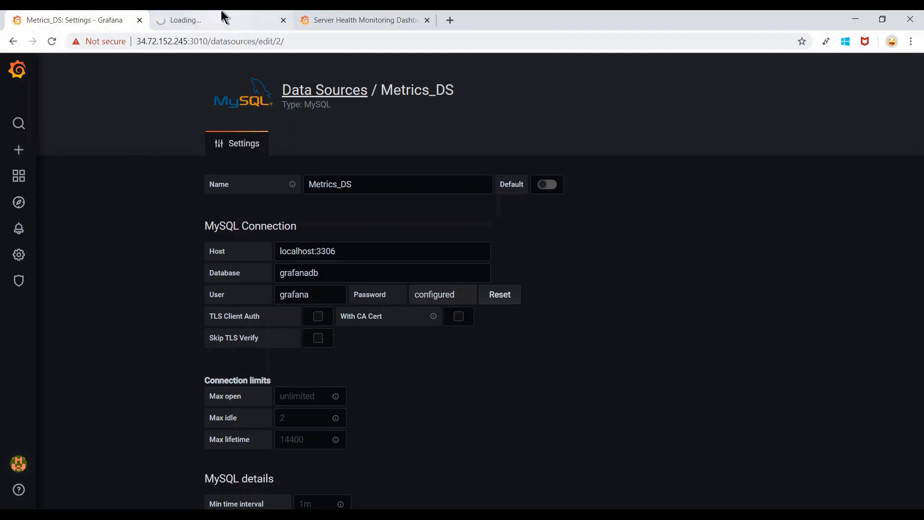
click(221, 10)
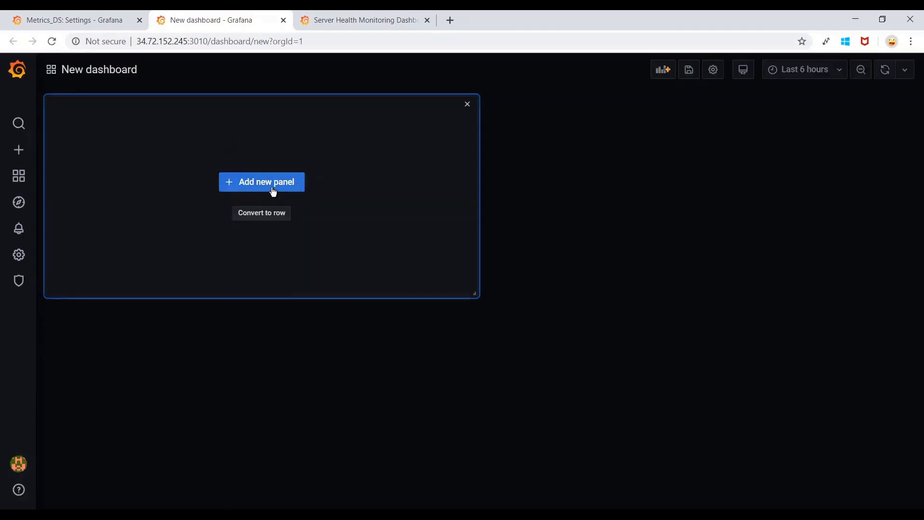
click(274, 191)
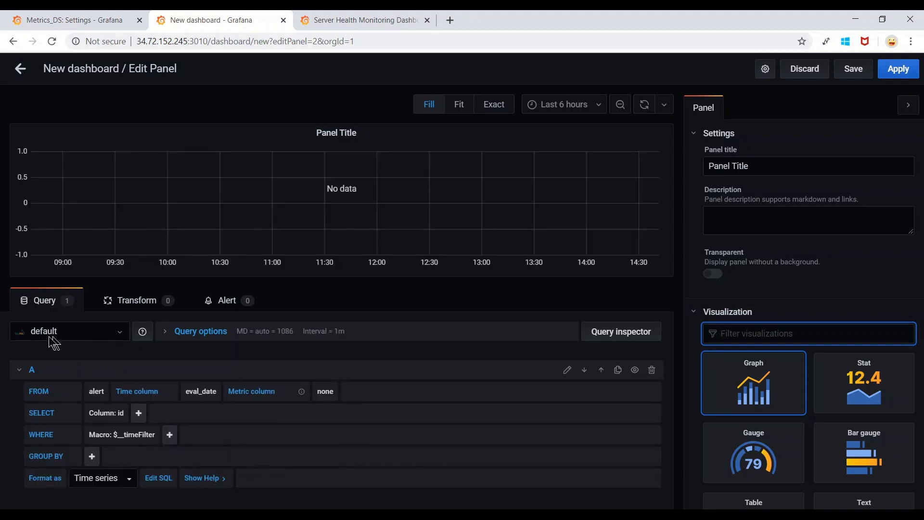
click(121, 340)
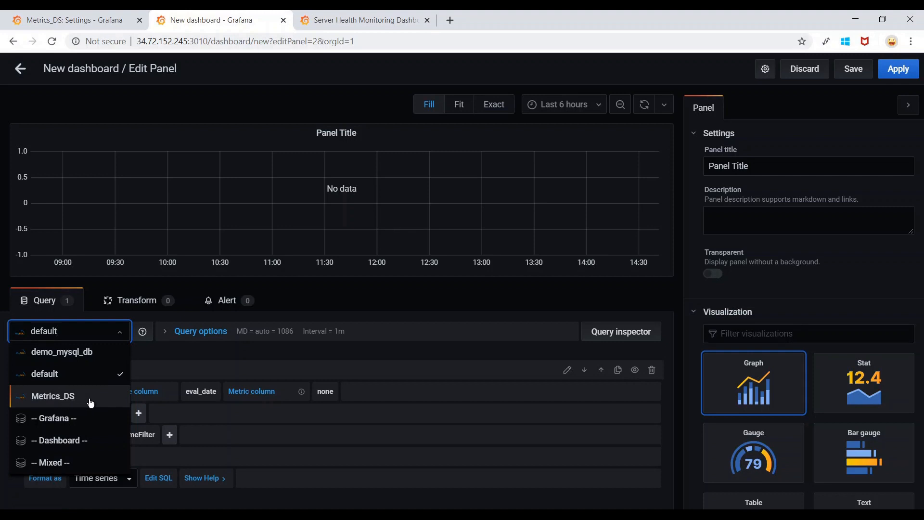
click(136, 108)
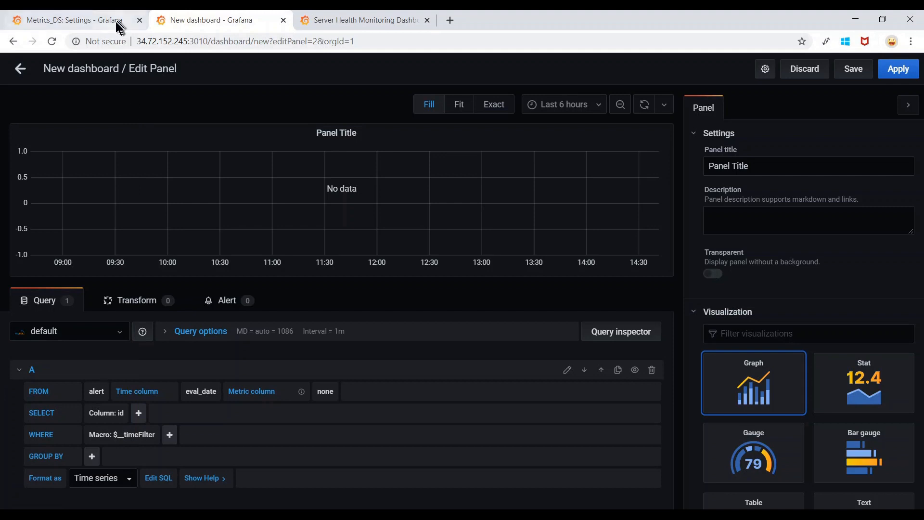
click(118, 331)
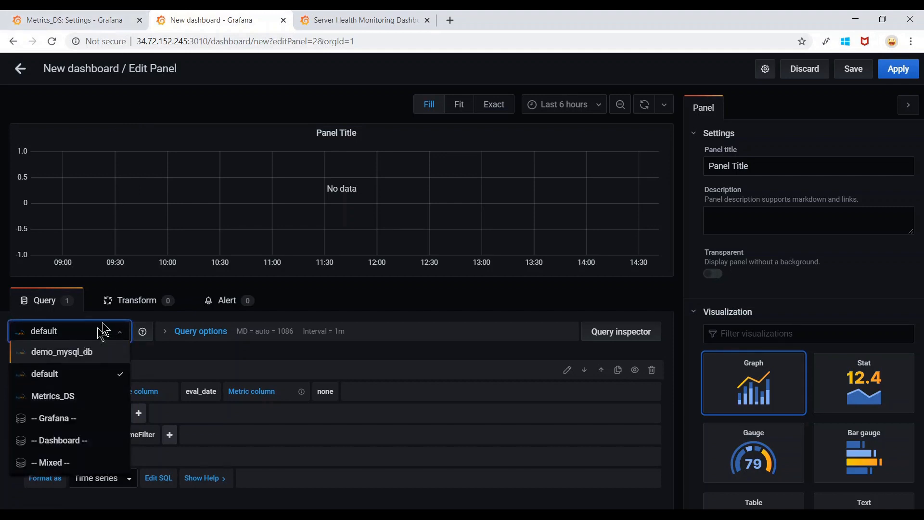
Turn on Default for Metrics_DS and Save & Test the change.
click(95, 18)
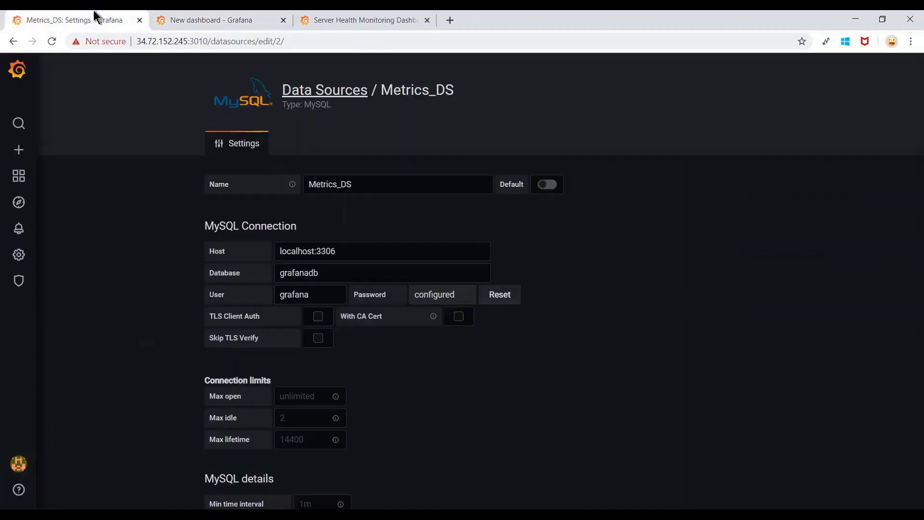
click(553, 188)
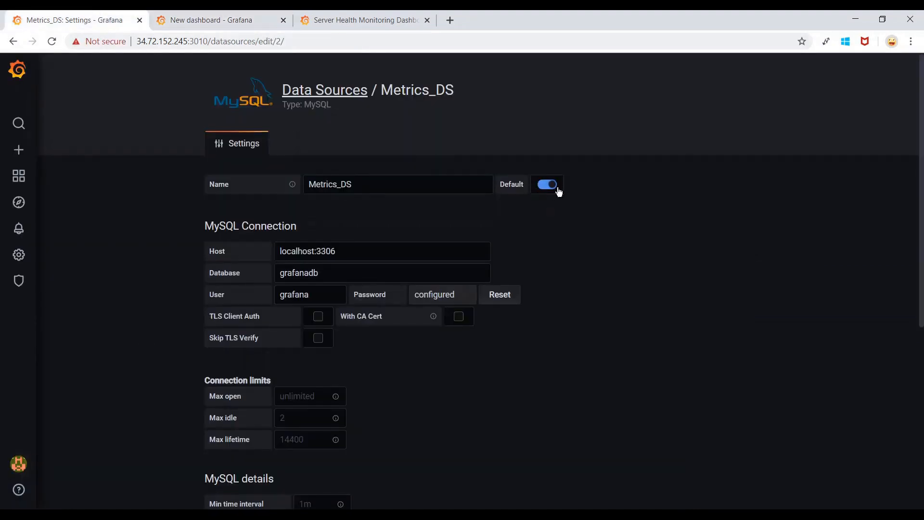
scroll(570, 247, down, 6)
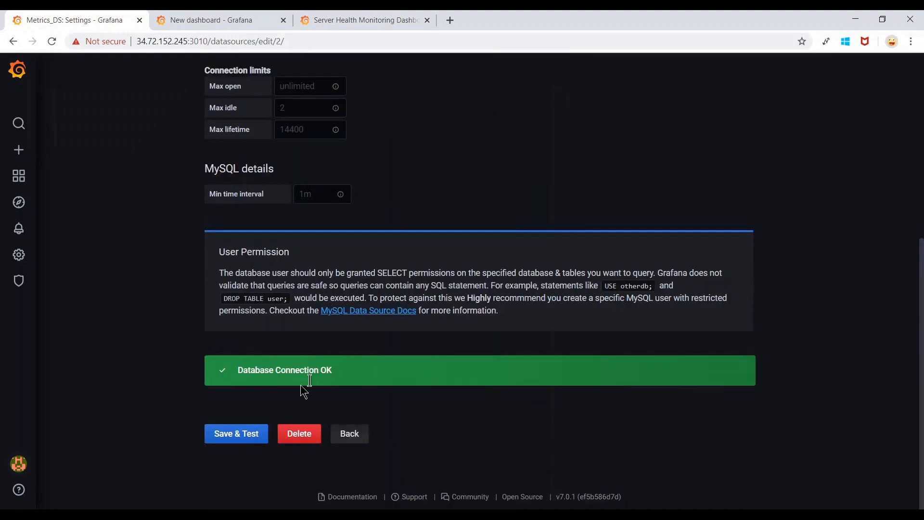
click(234, 442)
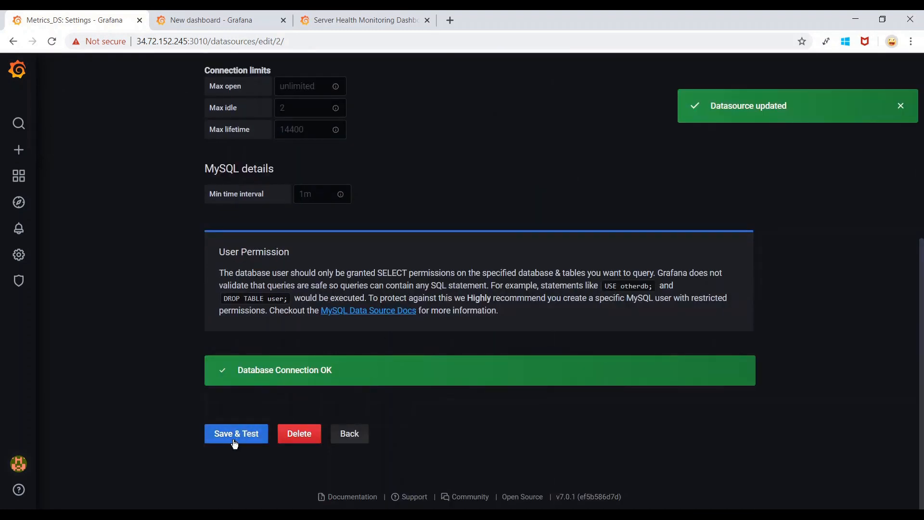
scroll(118, 202, up, 6)
Close the unsaved new dashboard tab, choosing Leave without saving.
click(192, 16)
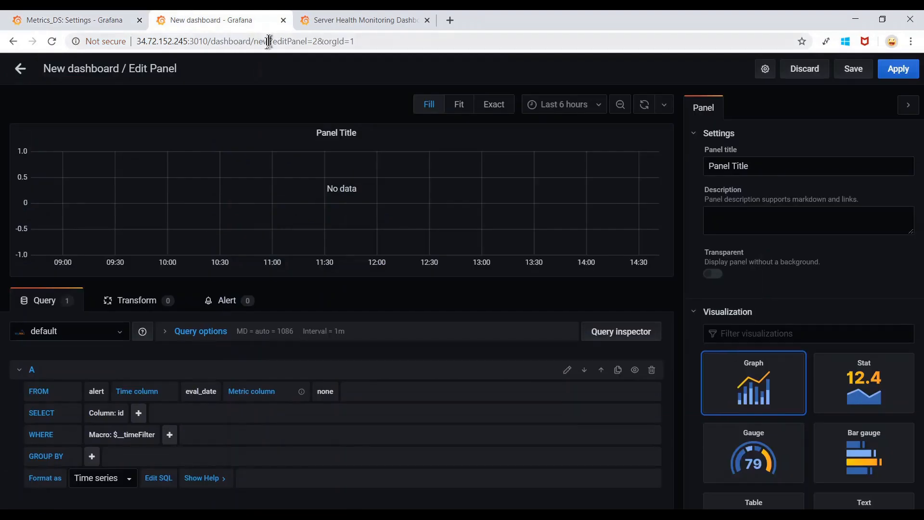
click(283, 20)
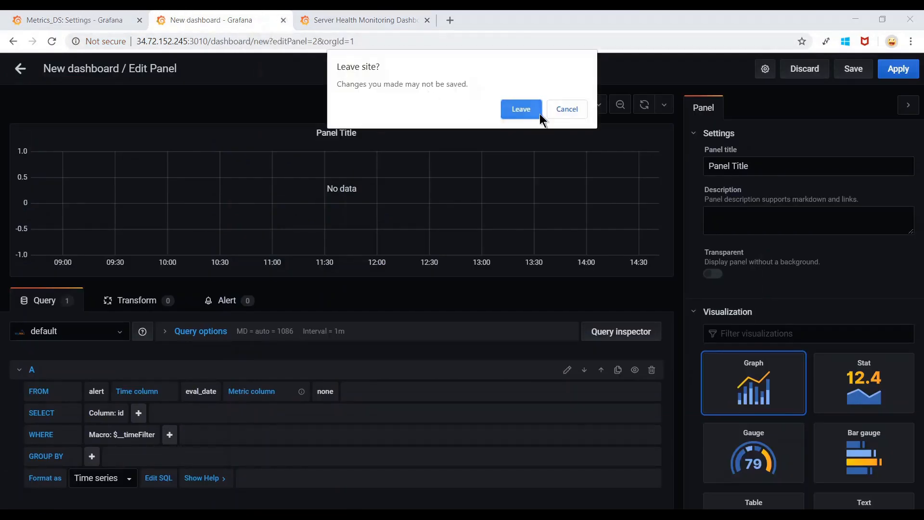
click(527, 111)
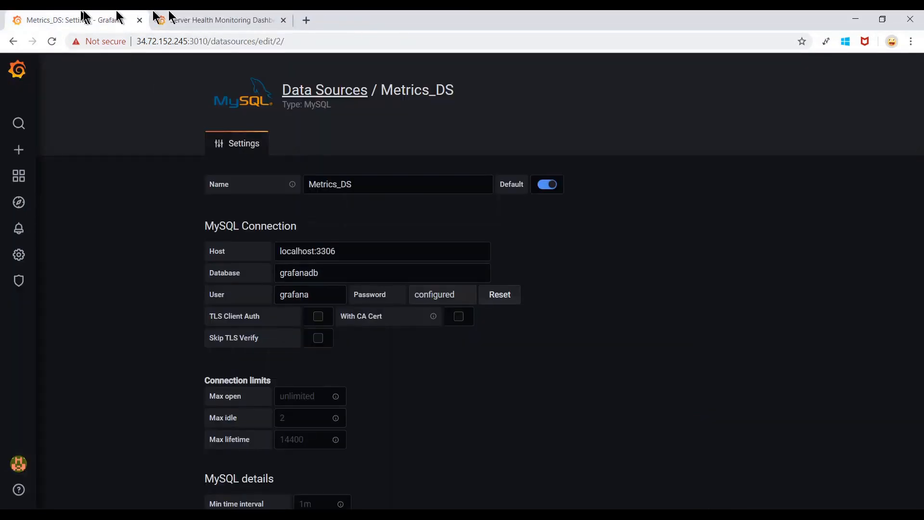
click(217, 15)
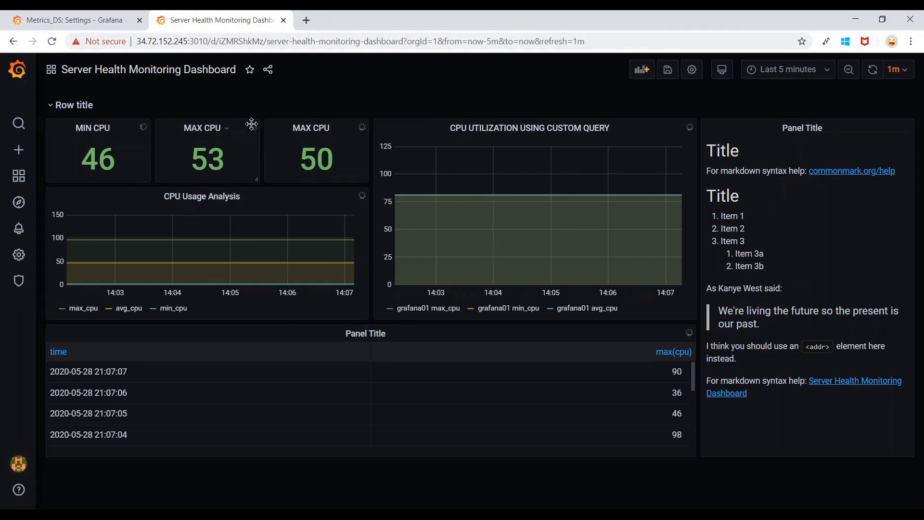
click(82, 20)
Open a fresh dashboard with a new panel, then go back to the Metrics_DS settings.
mouse_move(21, 158)
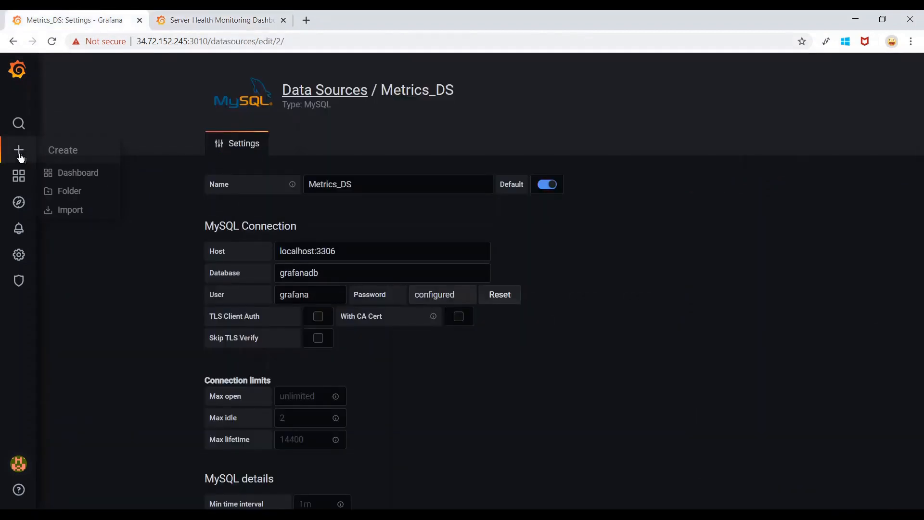
middle_click(81, 174)
click(200, 18)
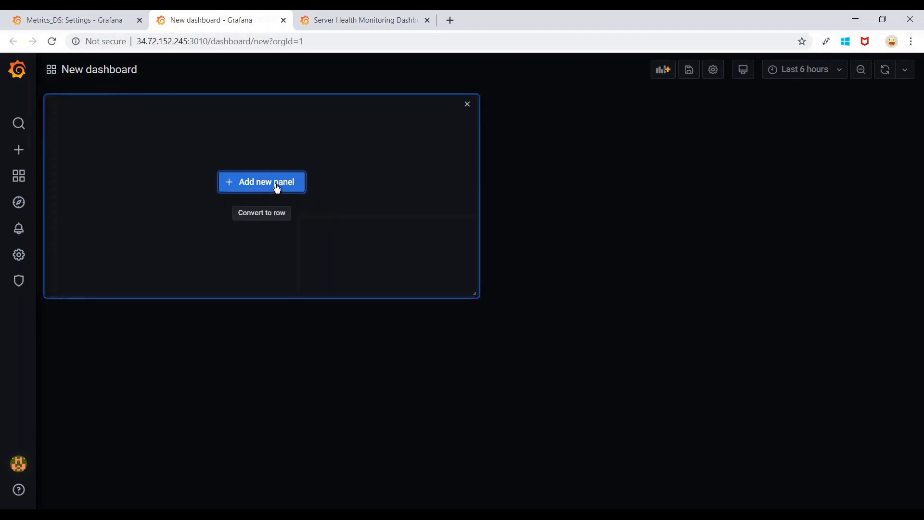
click(277, 187)
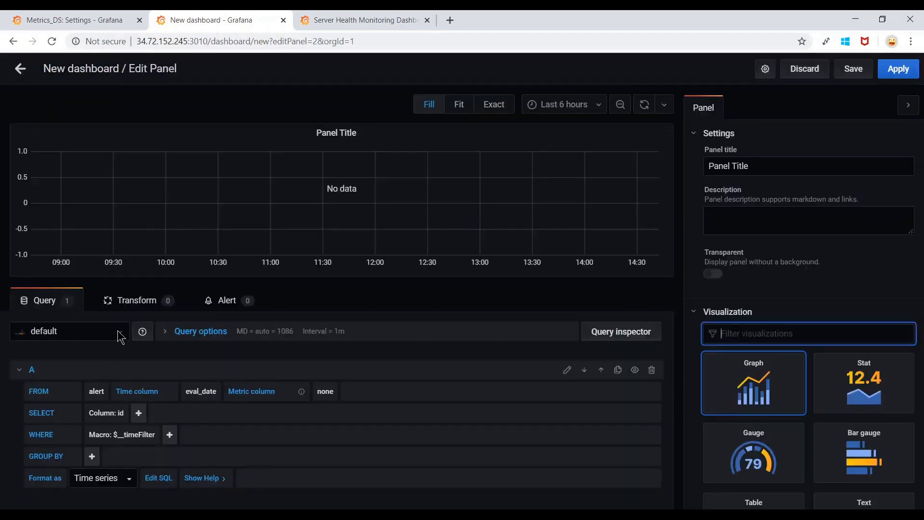
click(120, 340)
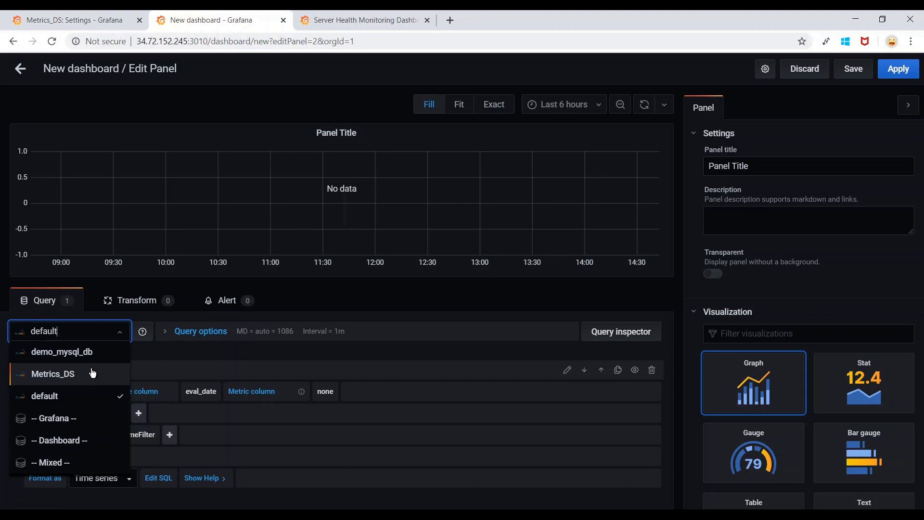
click(98, 20)
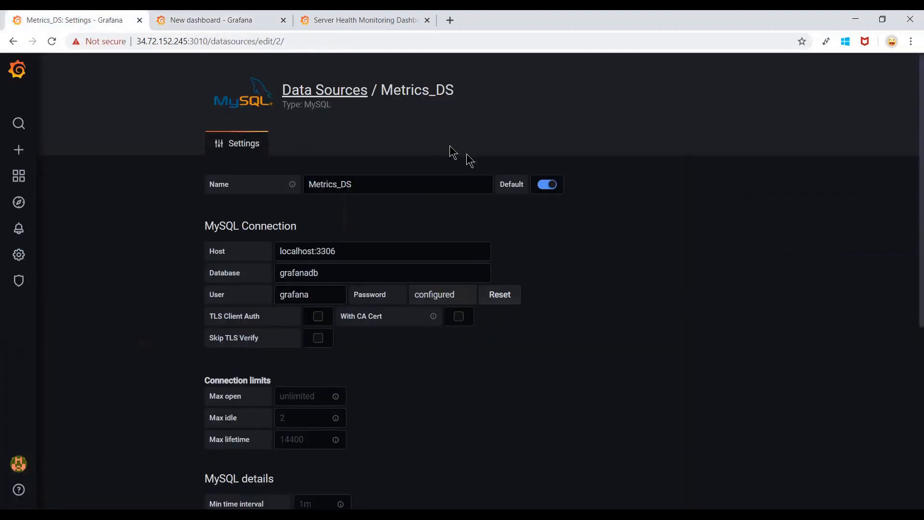
Save & Test Metrics_DS again and discard the unsaved new dashboard panel.
scroll(588, 239, down, 6)
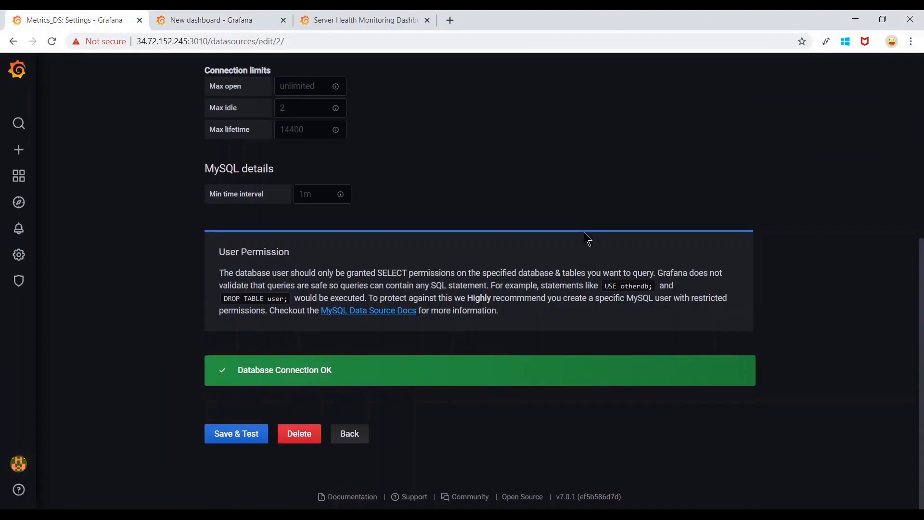
click(243, 441)
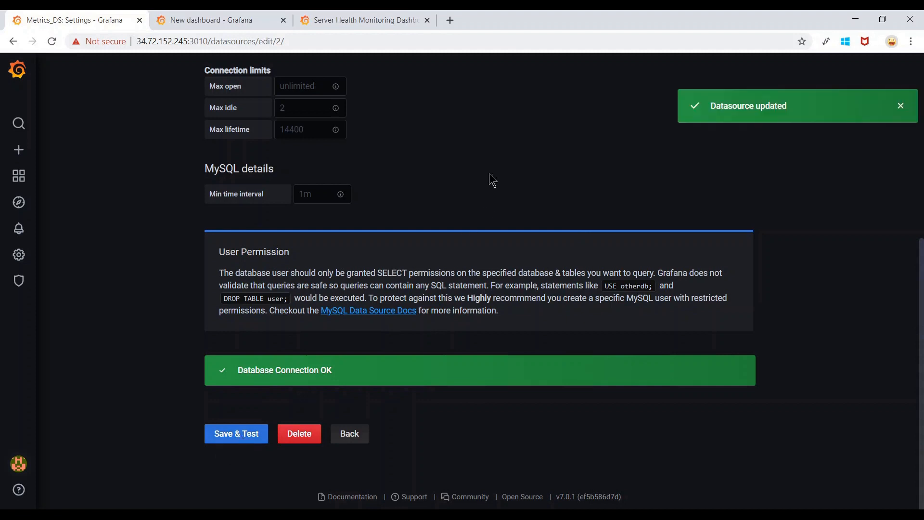
click(207, 19)
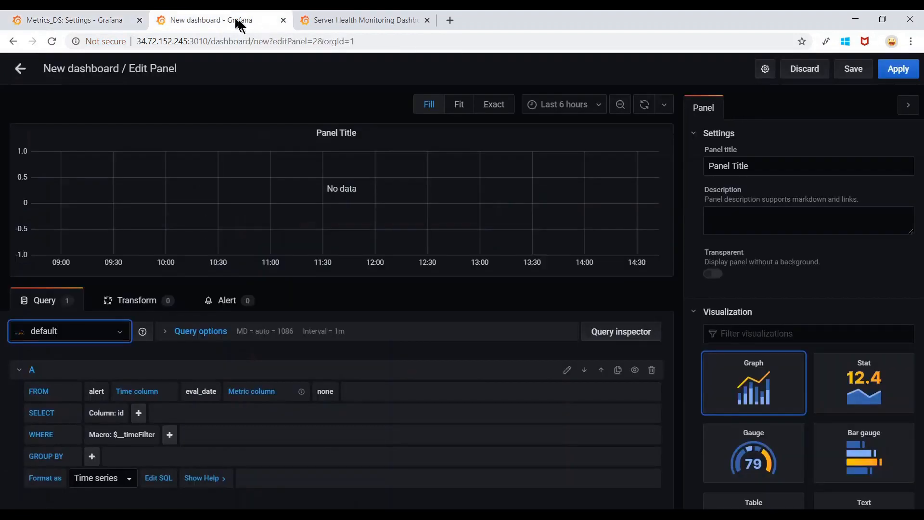
click(284, 21)
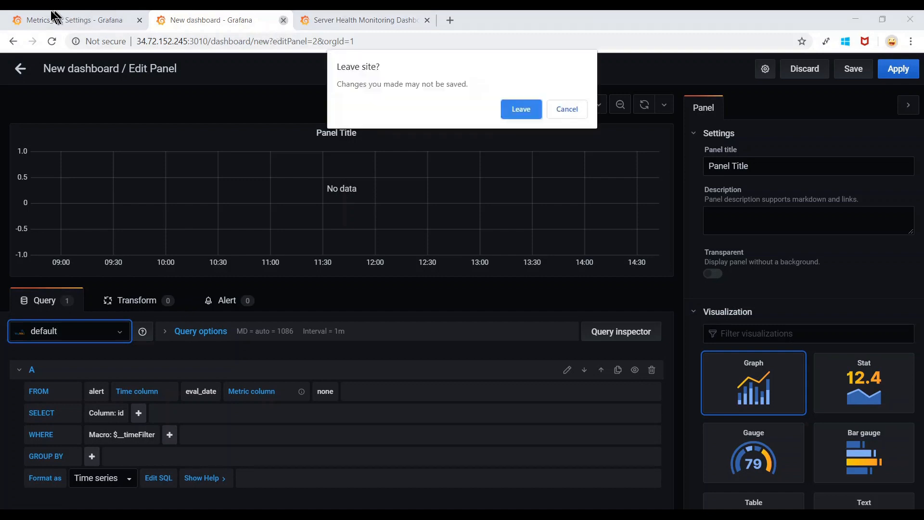
click(518, 114)
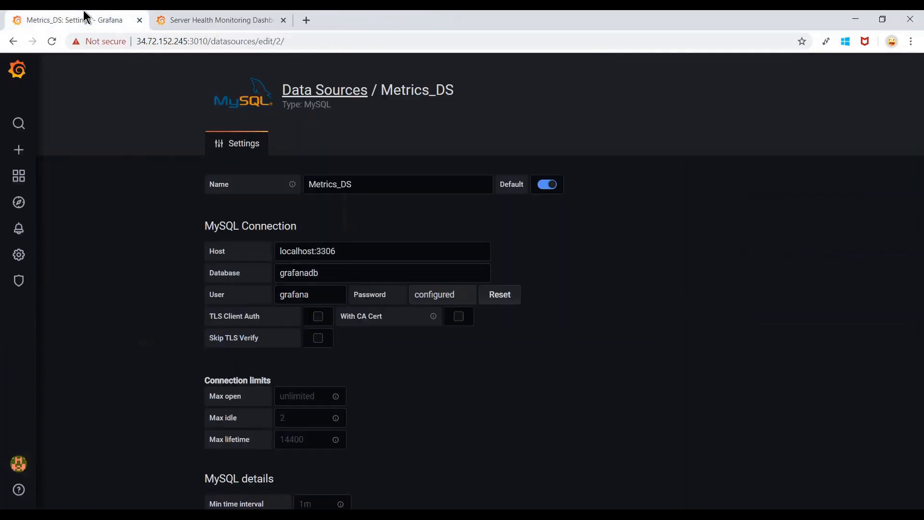
Open a fresh New dashboard in its own tab from the + > Dashboard link.
scroll(148, 229, down, 6)
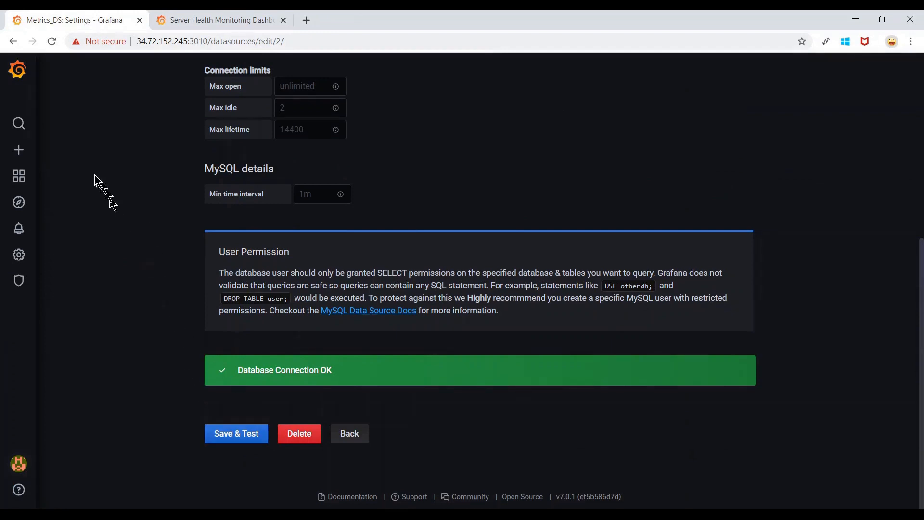
mouse_move(19, 152)
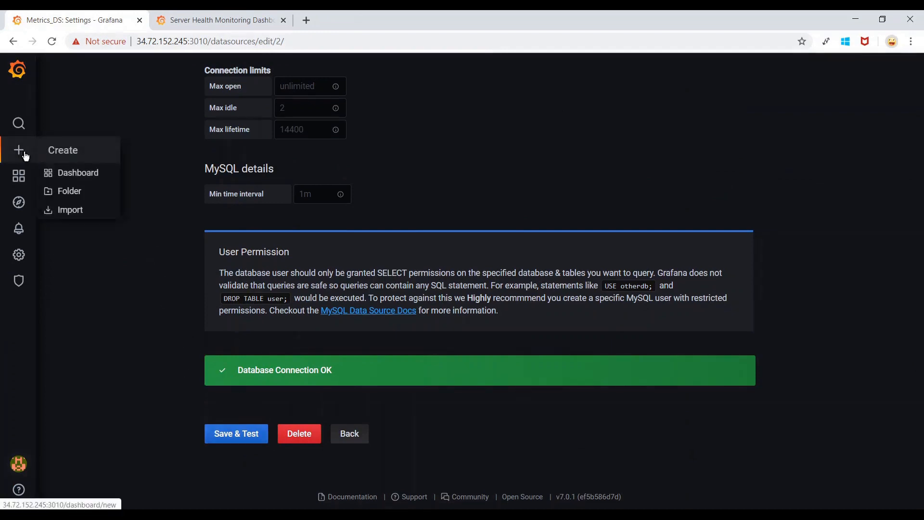
right_click(107, 179)
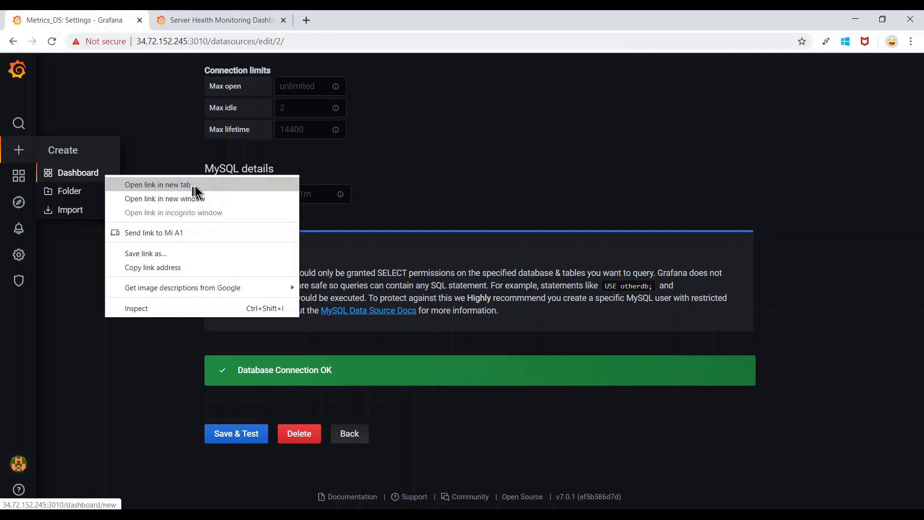
key(Escape)
click(196, 13)
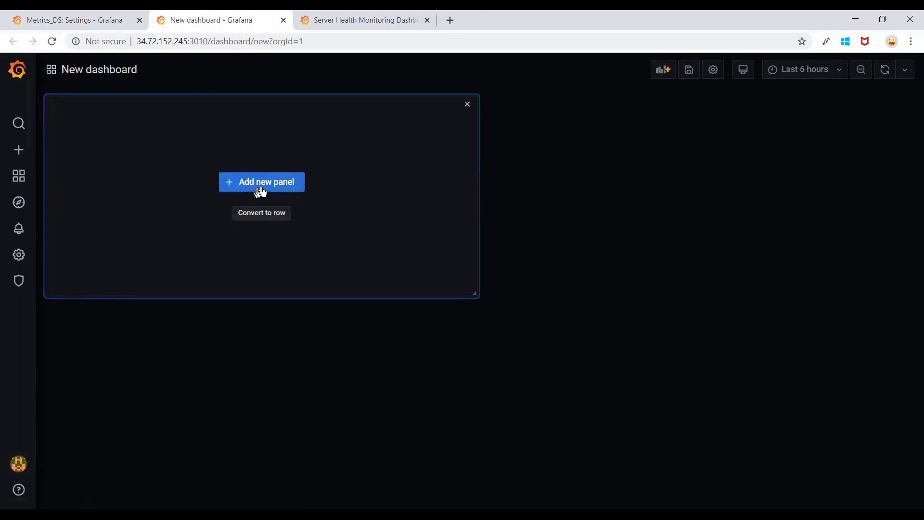
Add a new panel and choose Metrics_DS as its query data source.
click(293, 187)
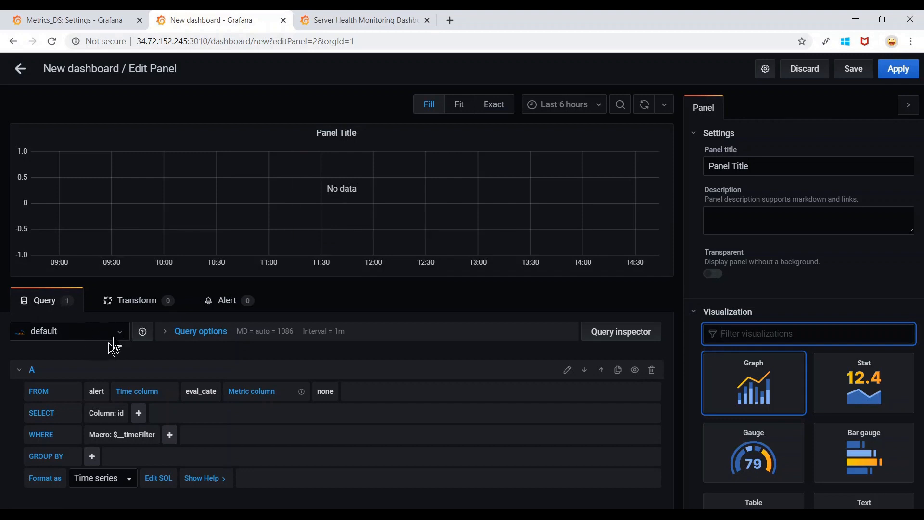
click(119, 339)
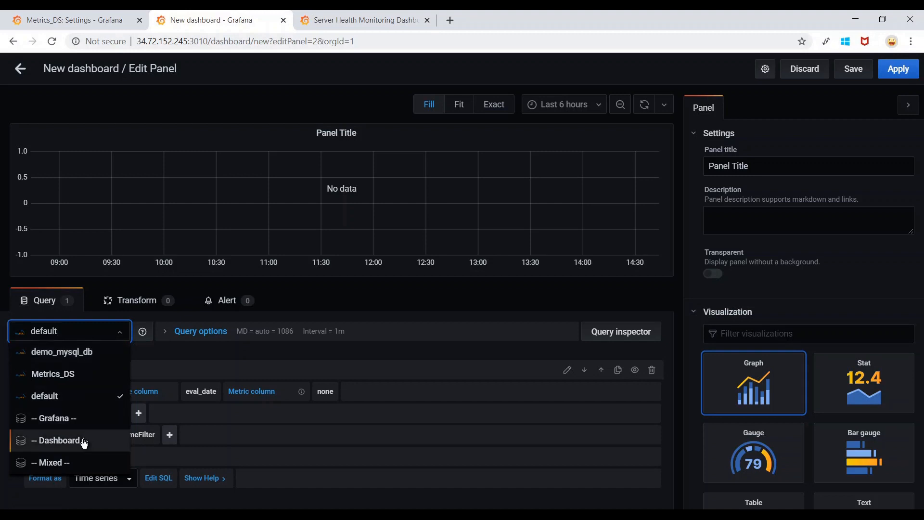
click(105, 375)
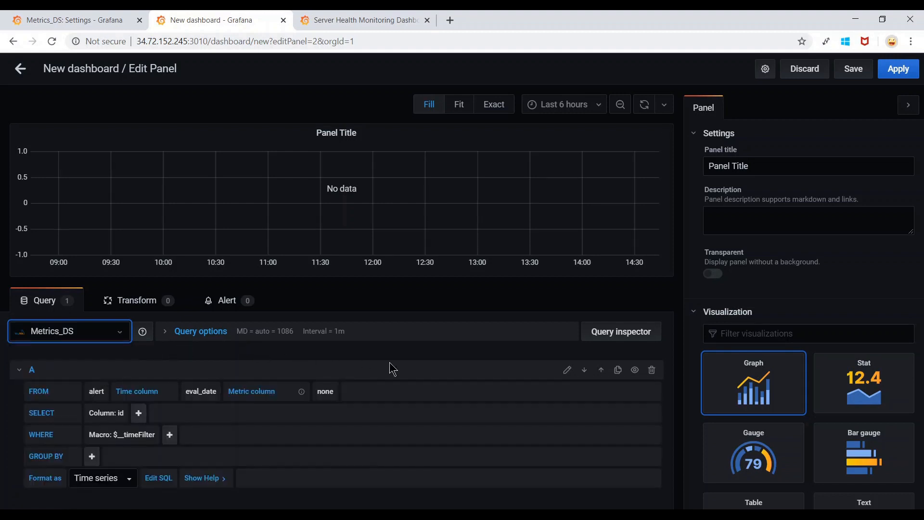
scroll(391, 369, down, 1)
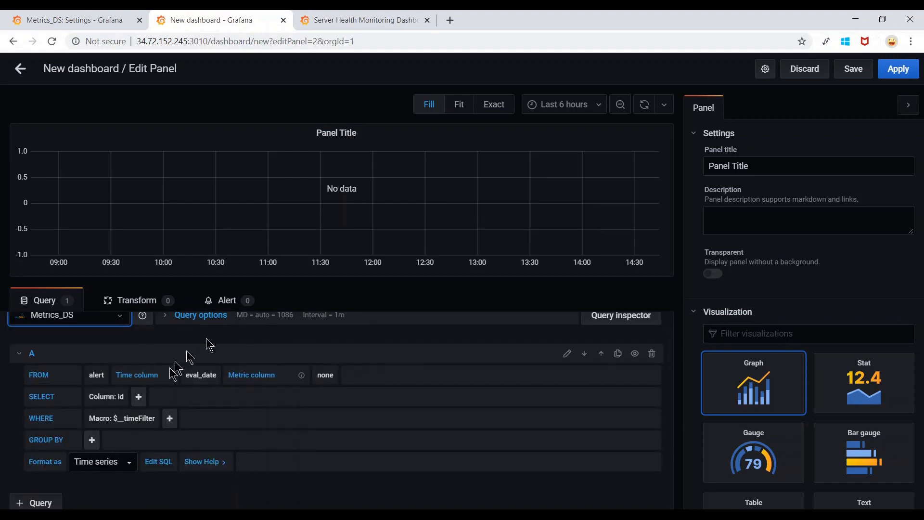
scroll(272, 418, up, 1)
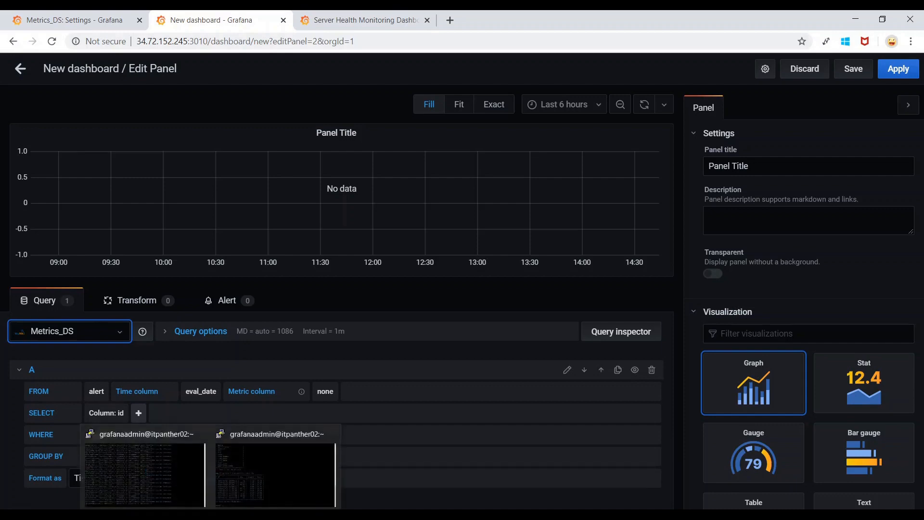
click(246, 481)
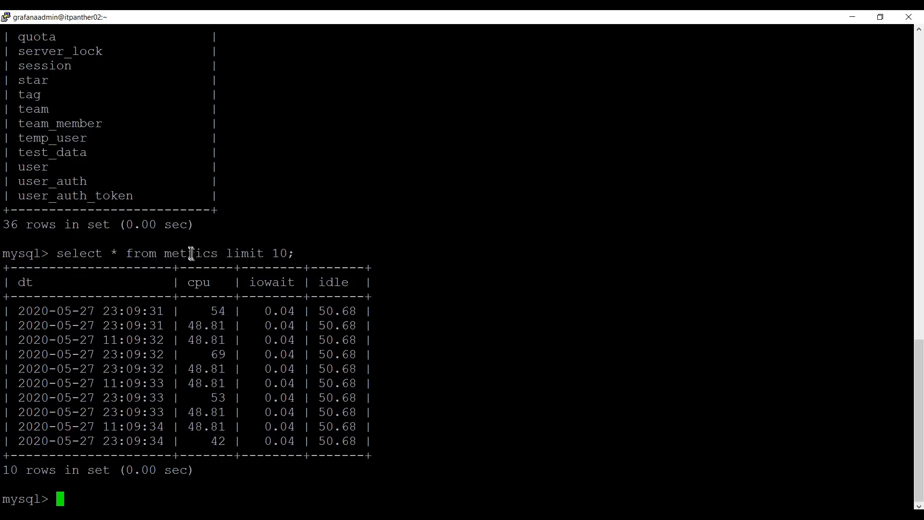
mouse_move(186, 515)
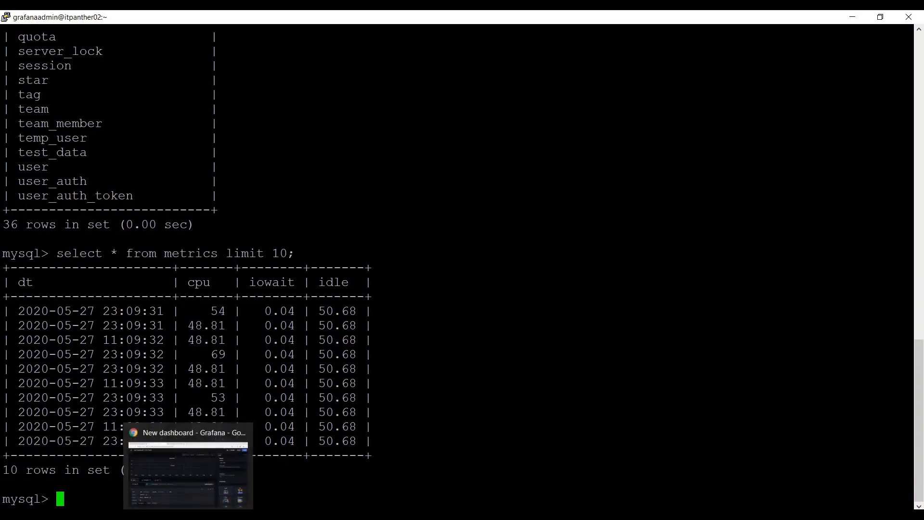
click(186, 414)
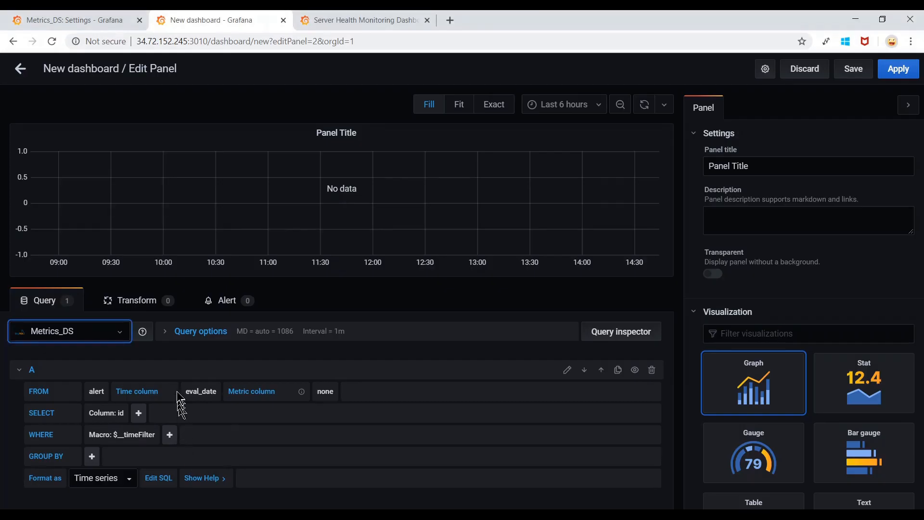
Set the query's FROM table to metrics, then bring the PuTTY MySQL terminal forward.
click(97, 396)
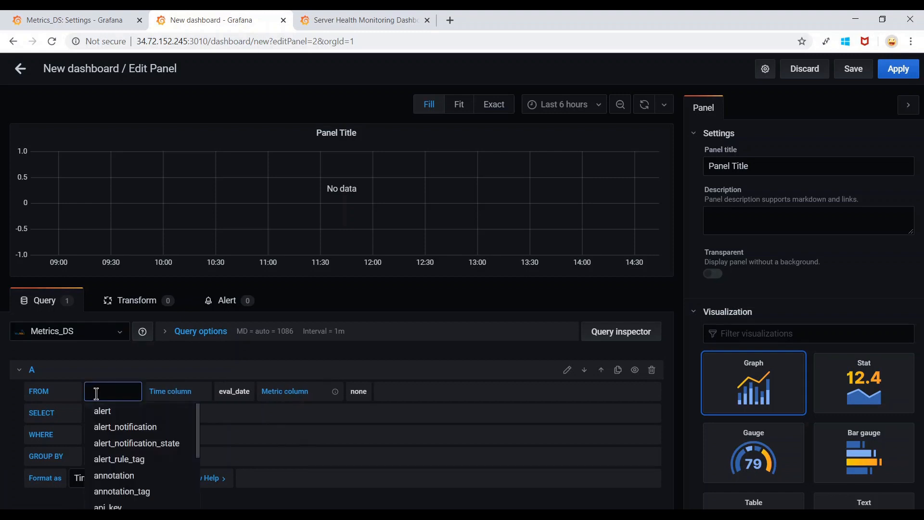
text(met)
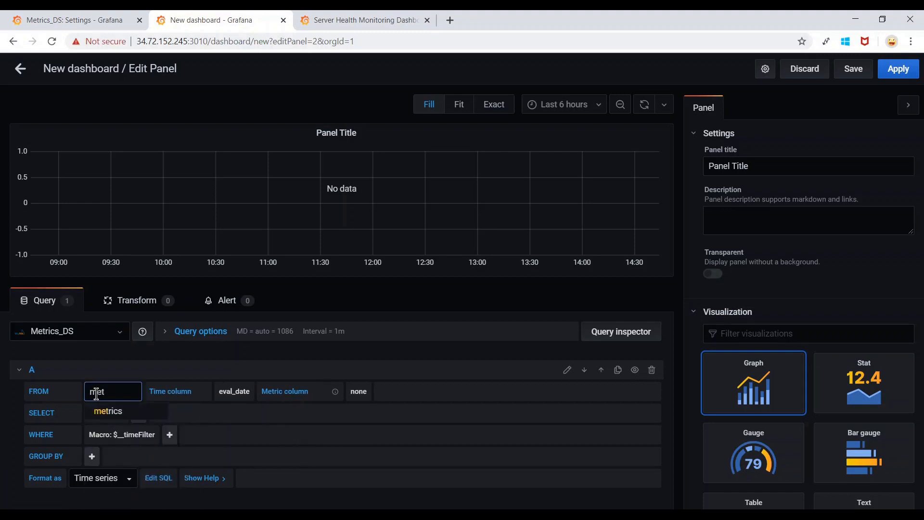
click(151, 415)
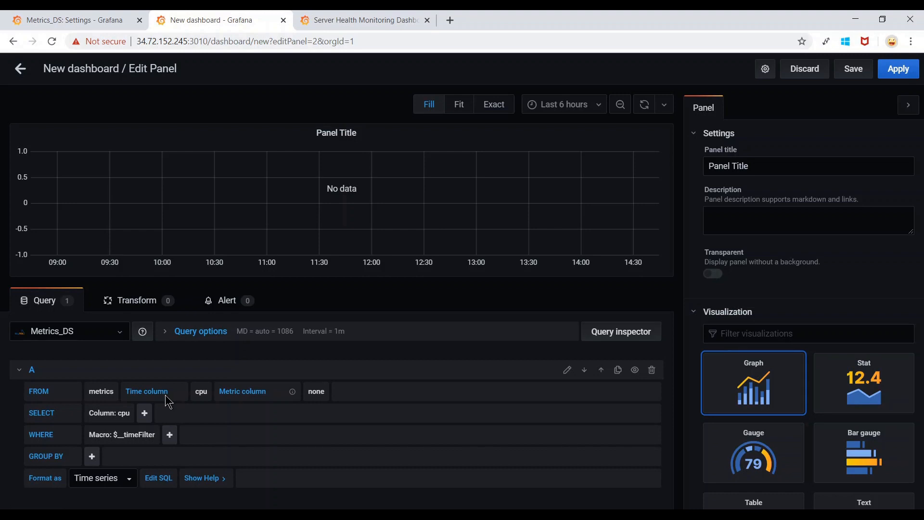
click(211, 517)
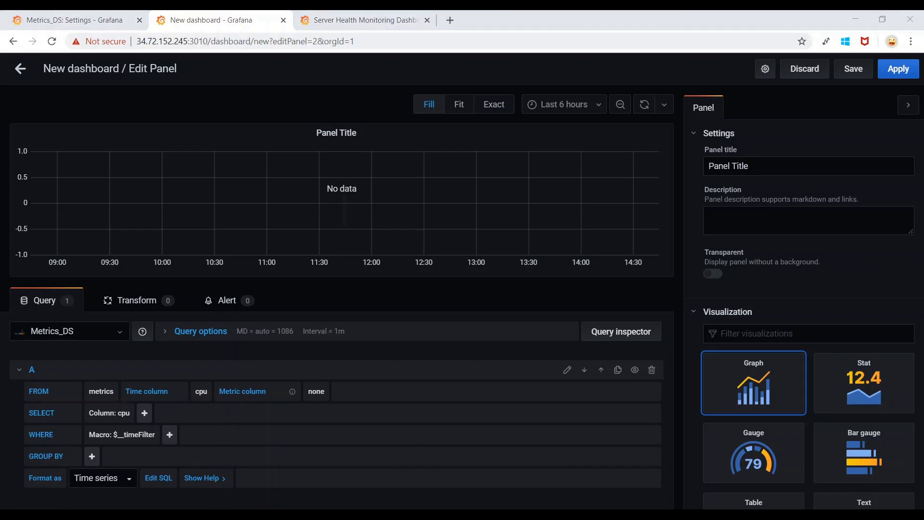
click(250, 482)
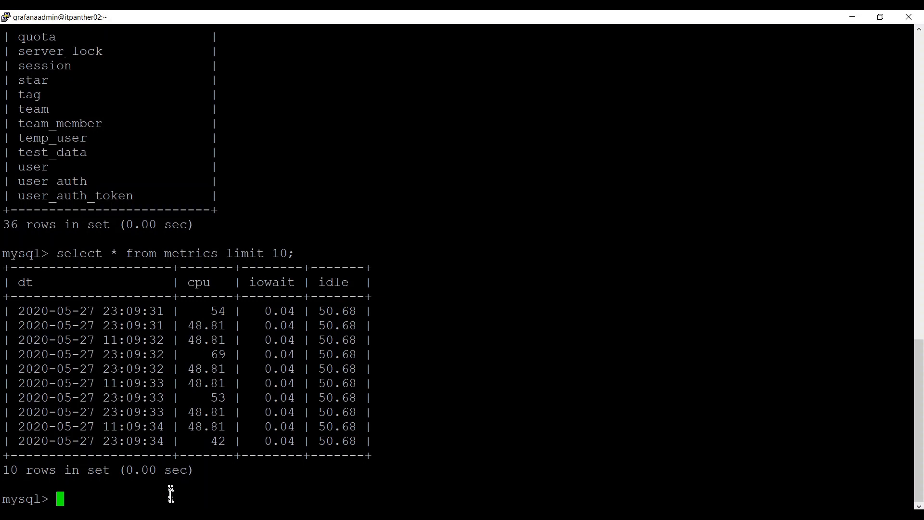
Inspect the cpu column in PuTTY's metrics rows, then return to the Grafana panel editor.
click(188, 516)
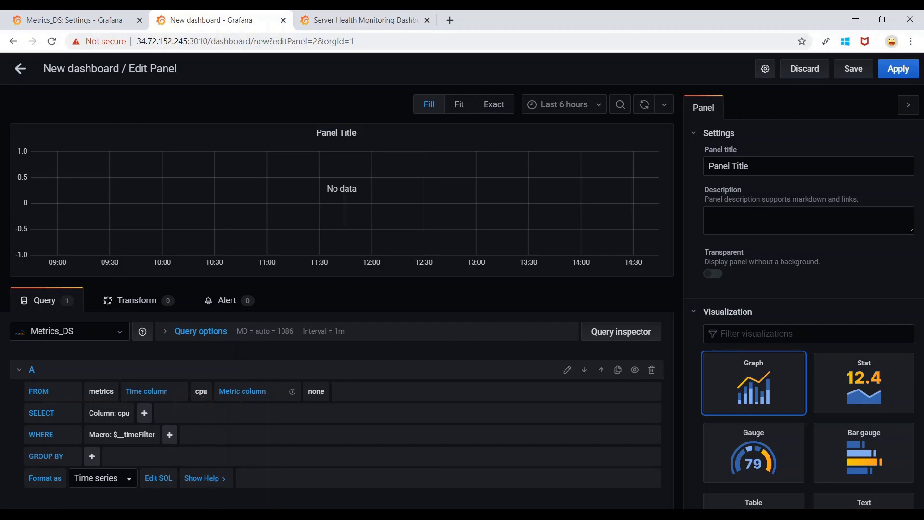
click(211, 514)
click(250, 460)
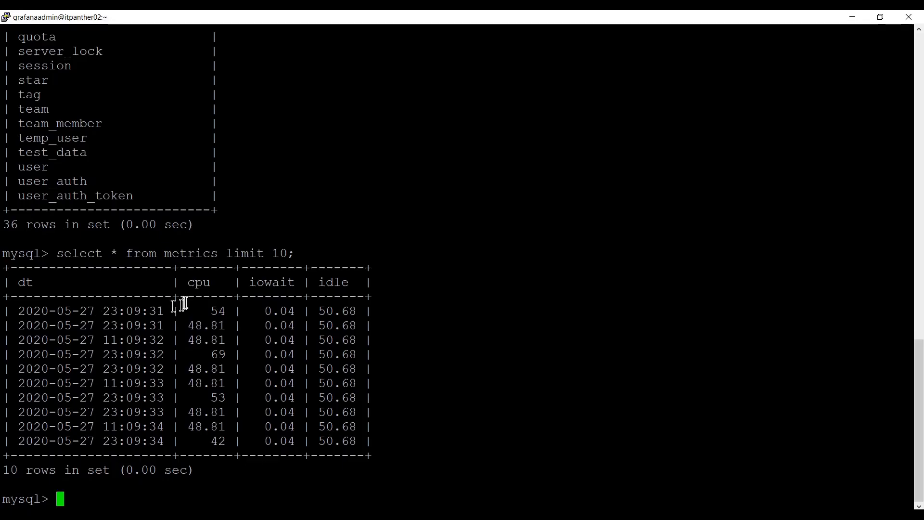
drag(189, 285, 214, 284)
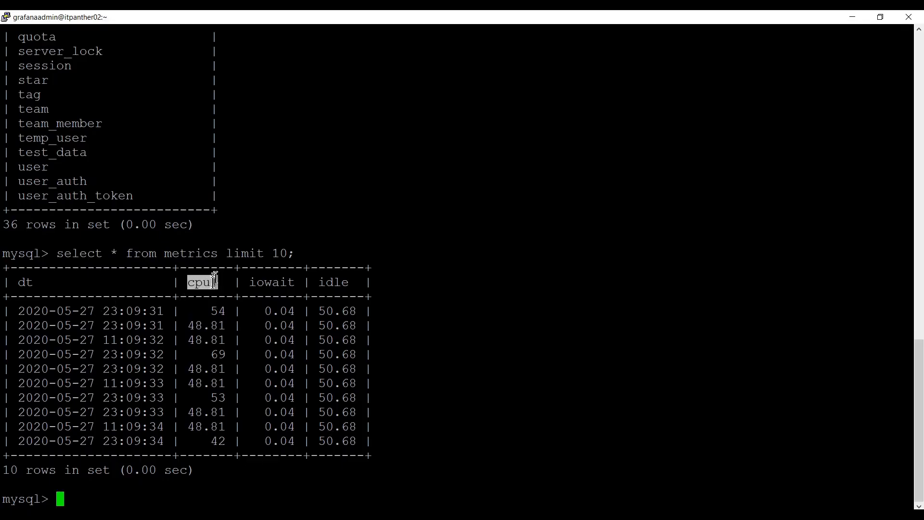
click(212, 283)
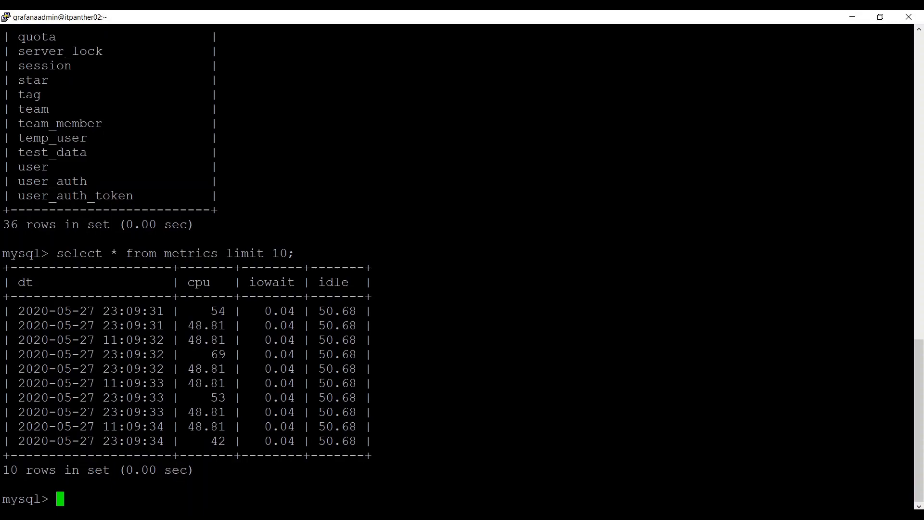
click(212, 515)
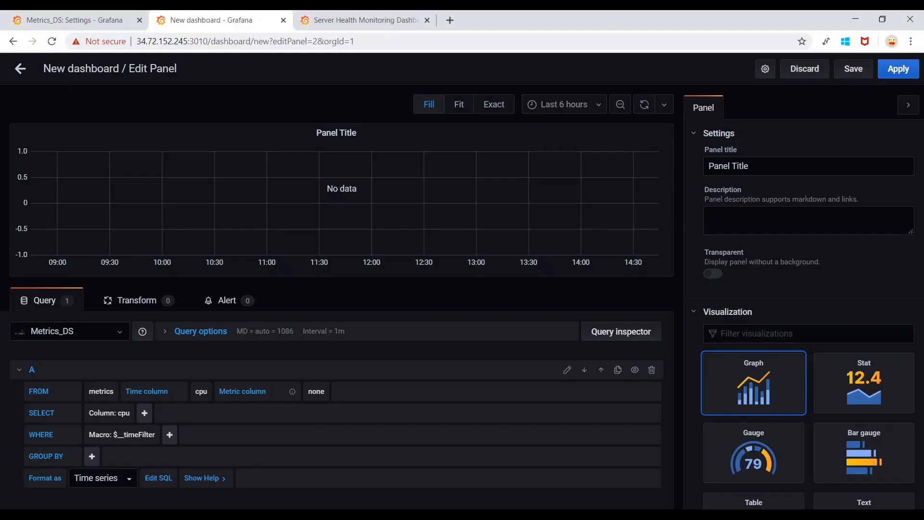
Switch the metrics query's Time column from cpu to dt.
click(202, 394)
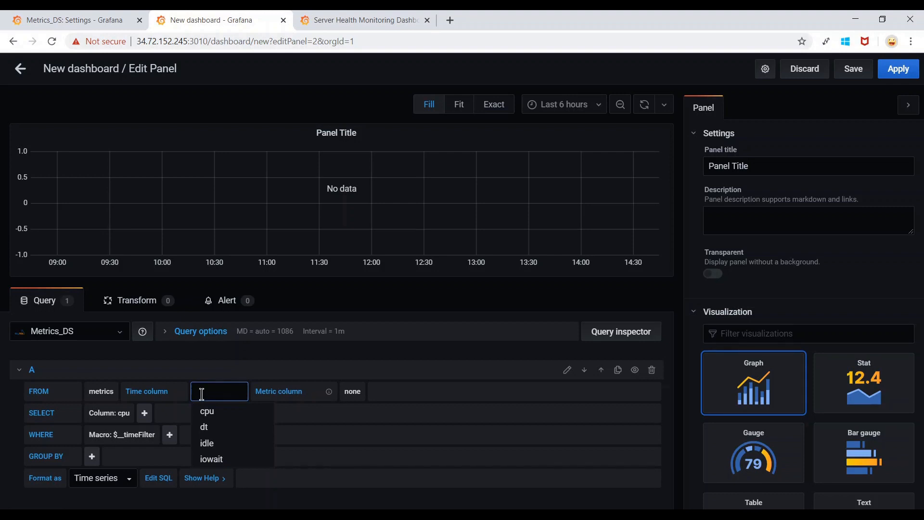
click(223, 433)
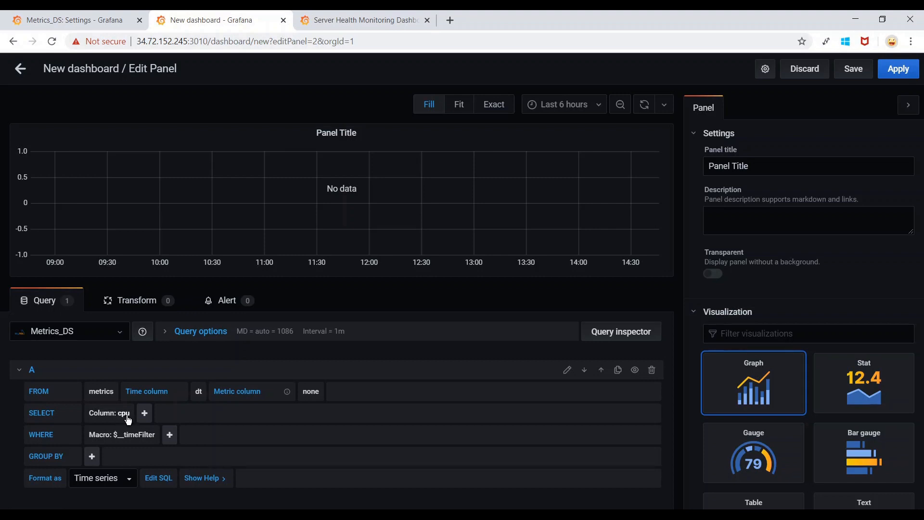
Check the metrics table columns in the MySQL terminal and keep cpu as the query column.
click(128, 418)
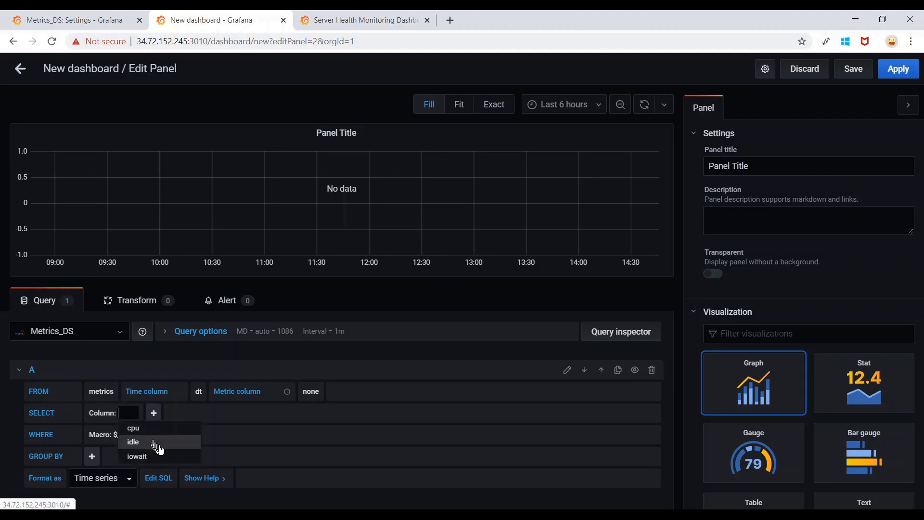
click(255, 481)
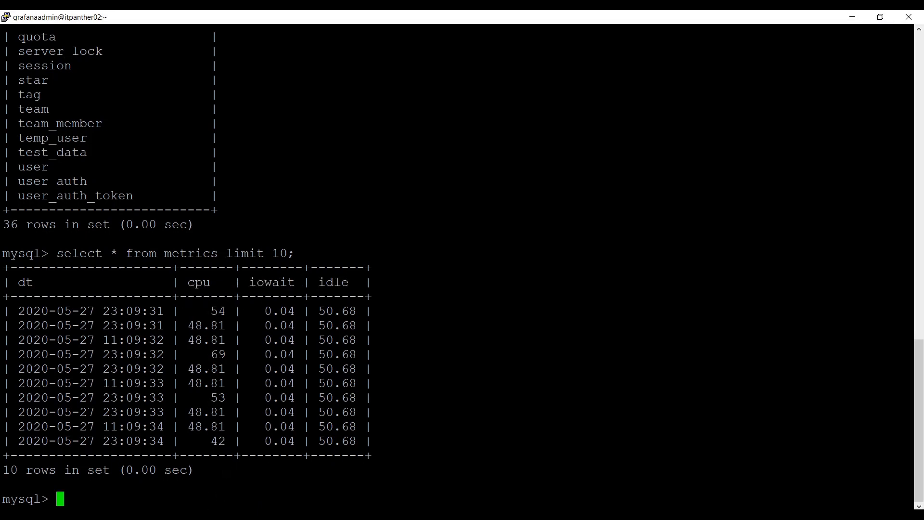
key(alt+Tab)
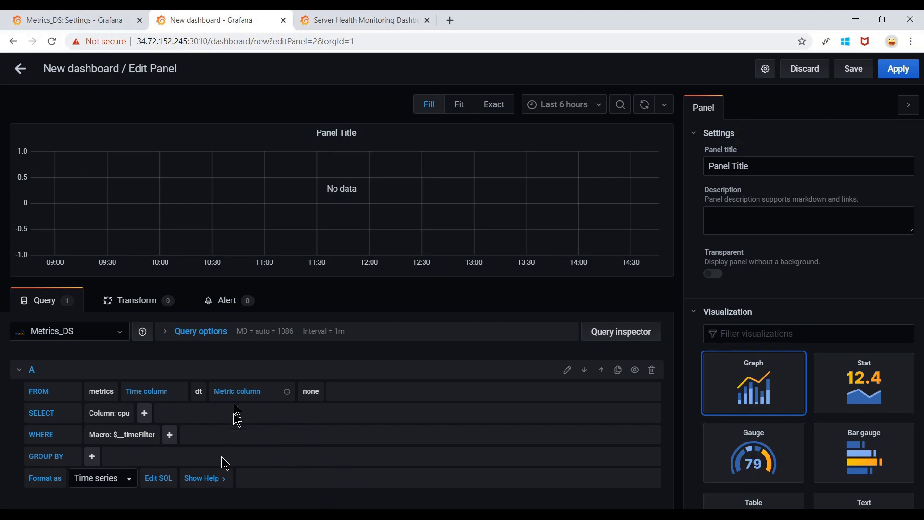
click(127, 417)
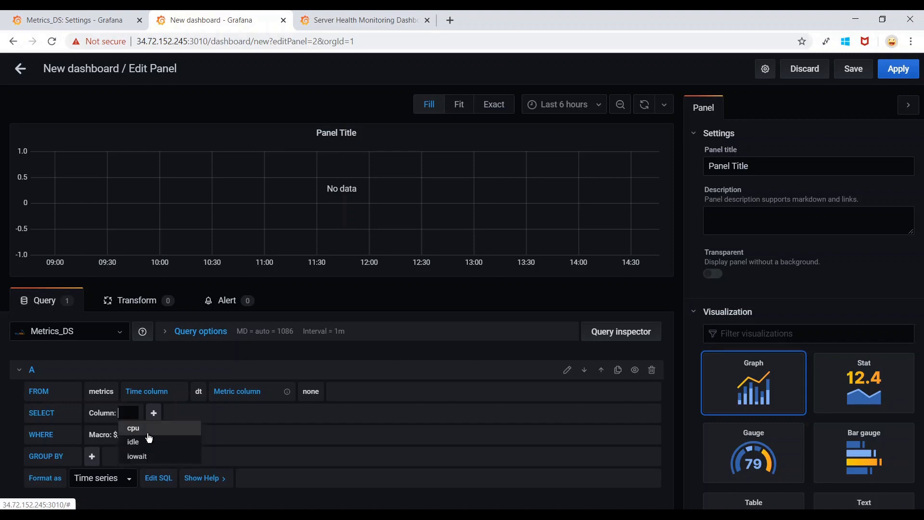
click(148, 432)
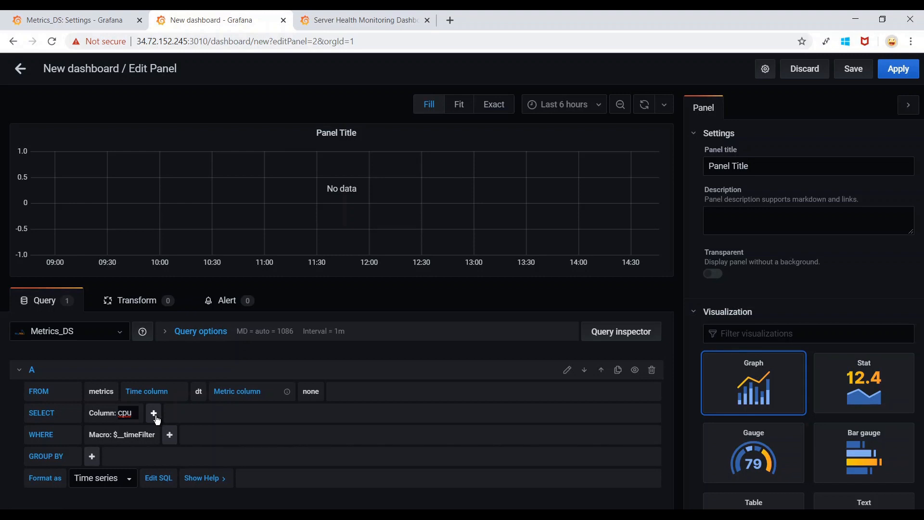
Apply the Maximum aggregate to cpu and set its alias to max_cpu.
click(155, 415)
mouse_move(203, 435)
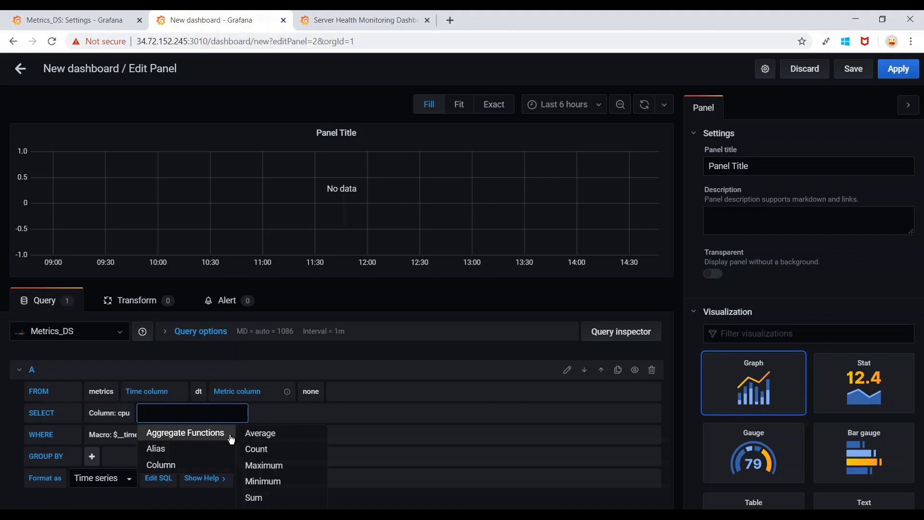
scroll(231, 439, down, 1)
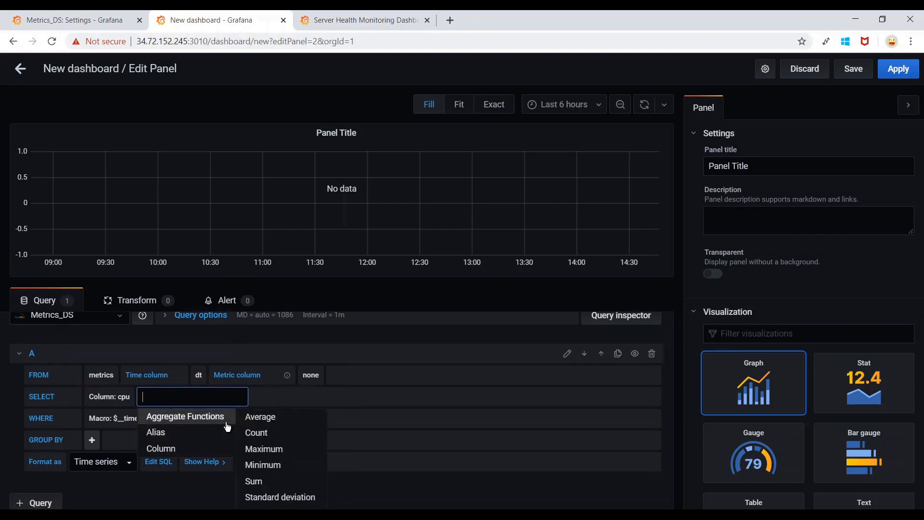
click(283, 449)
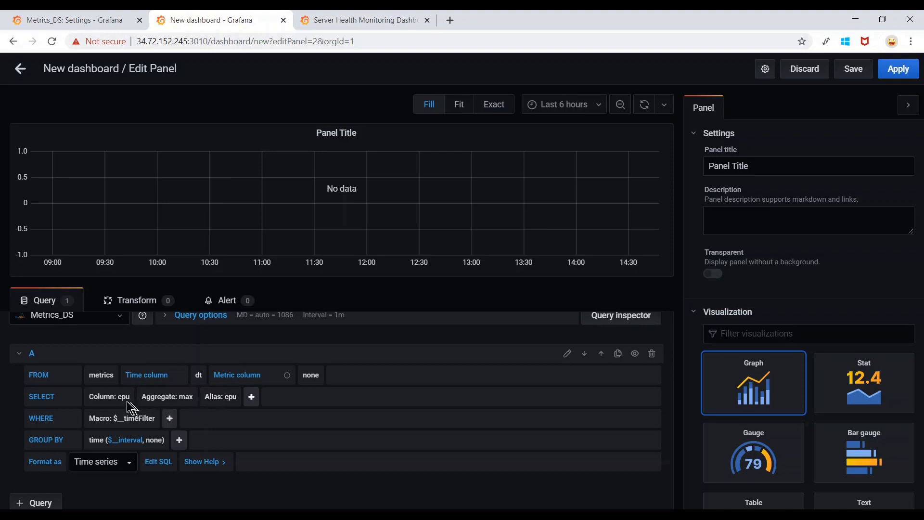
click(236, 403)
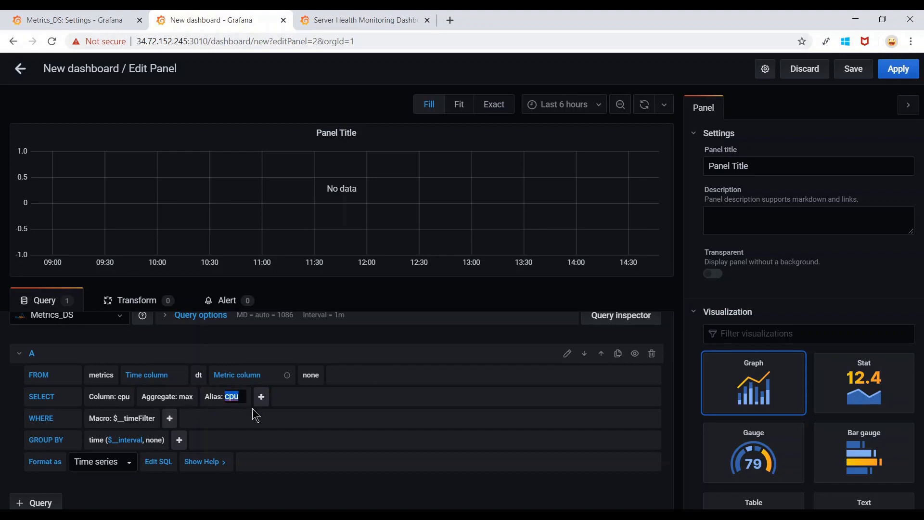
text(max_)
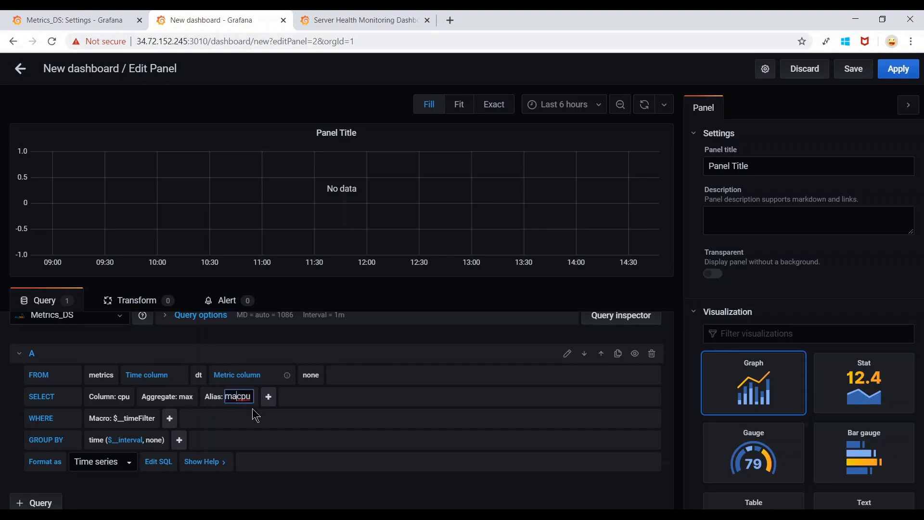
click(286, 408)
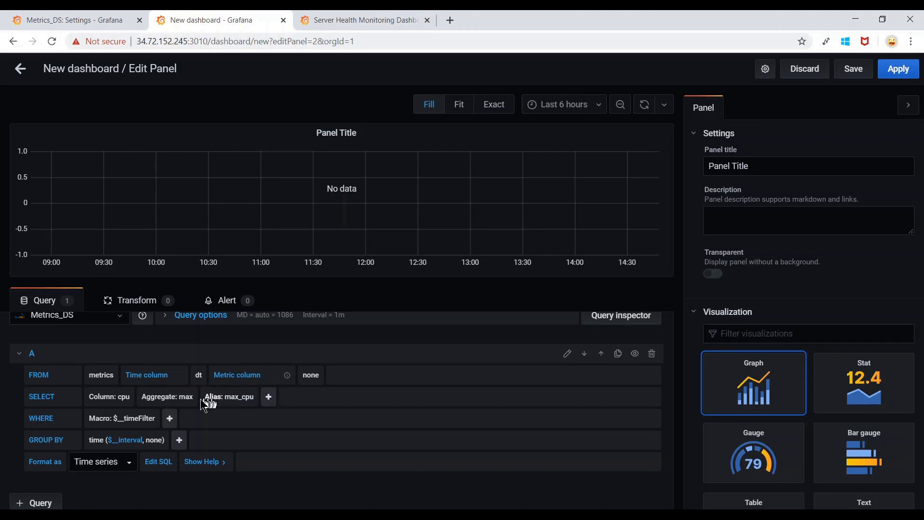
Add a second selection row reading idle with a min aggregate and alias min_idle.
click(269, 398)
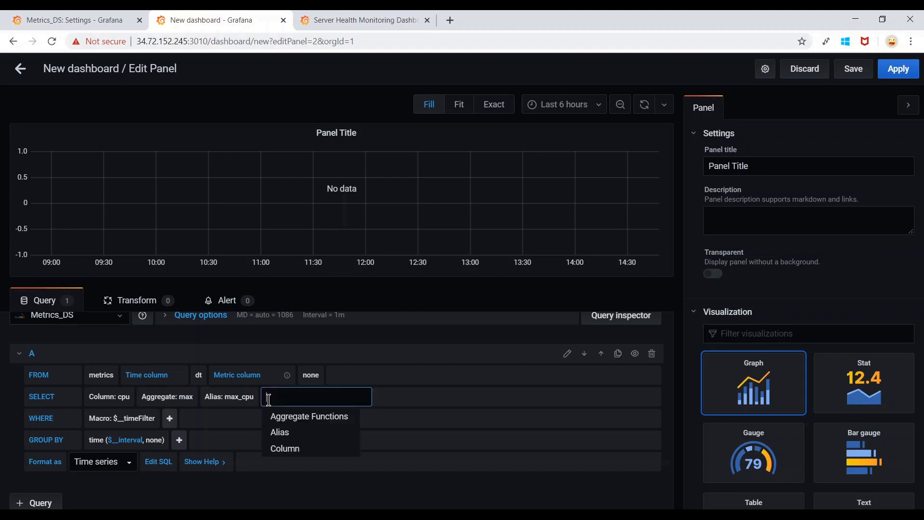
click(305, 450)
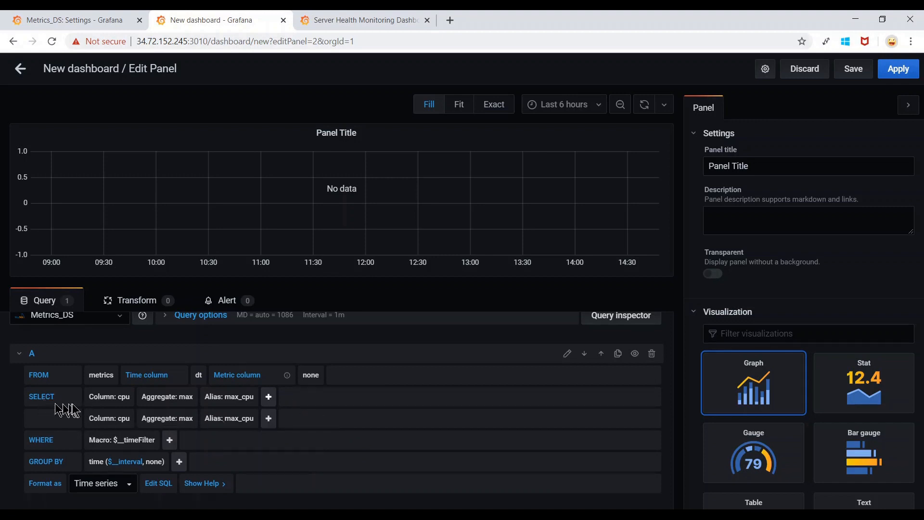
click(126, 419)
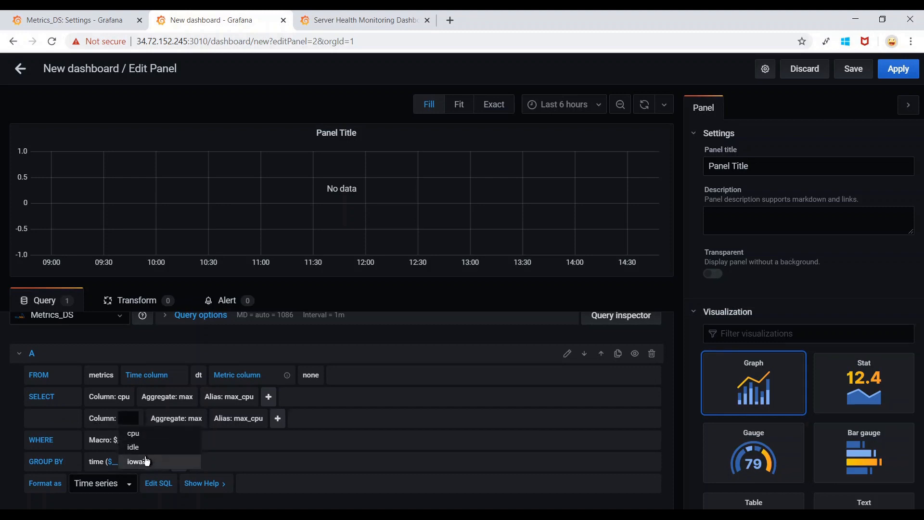
click(140, 447)
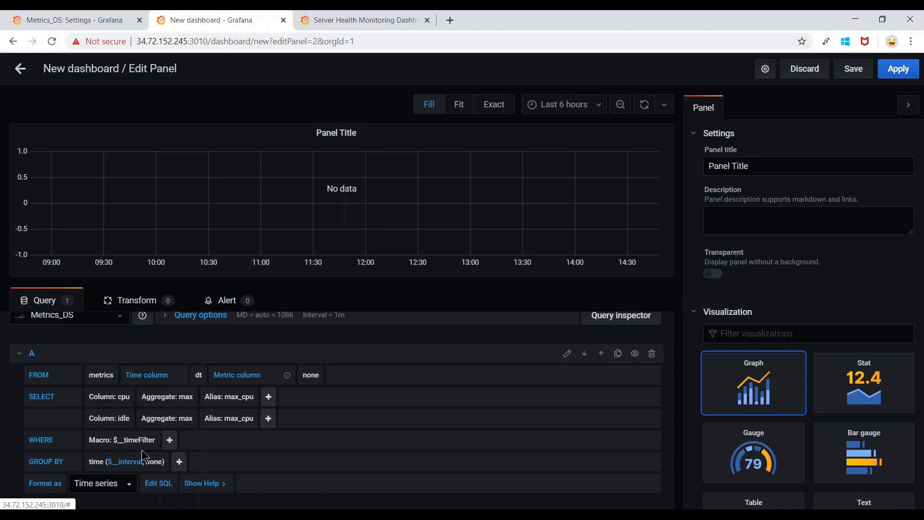
click(189, 419)
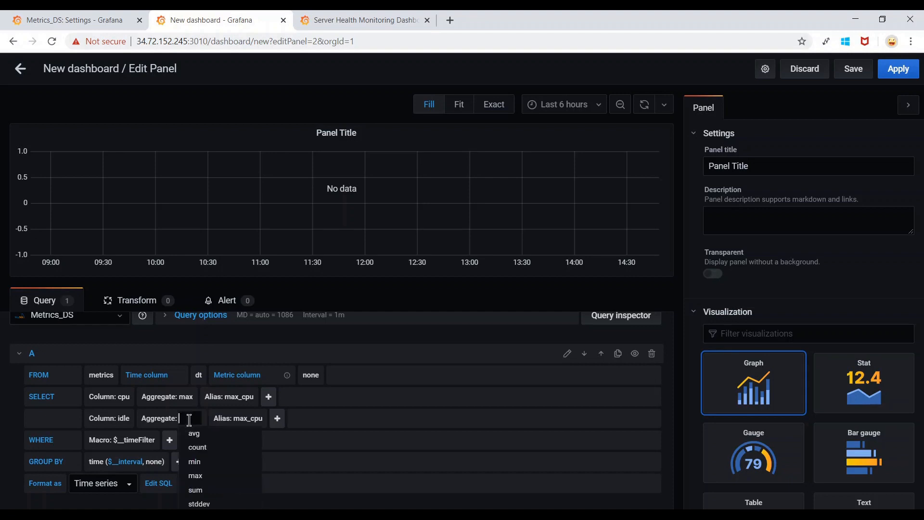
click(207, 462)
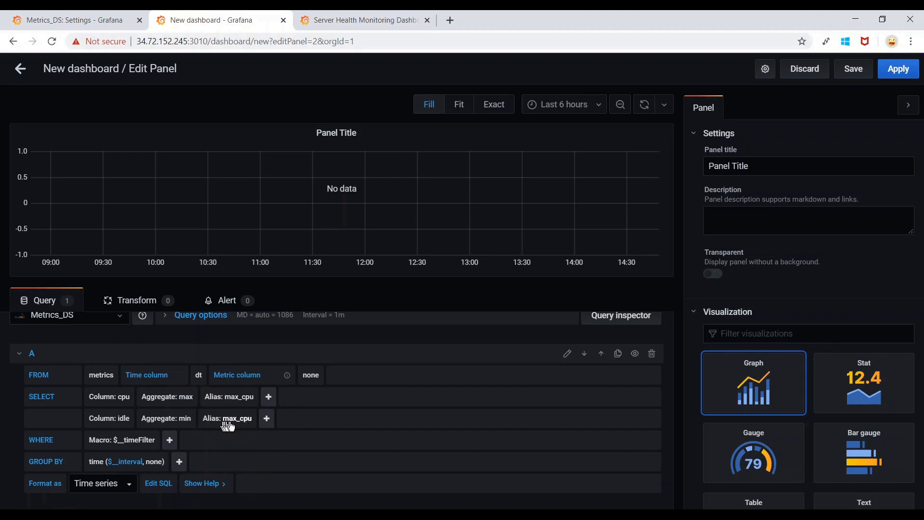
click(250, 420)
text(min_id)
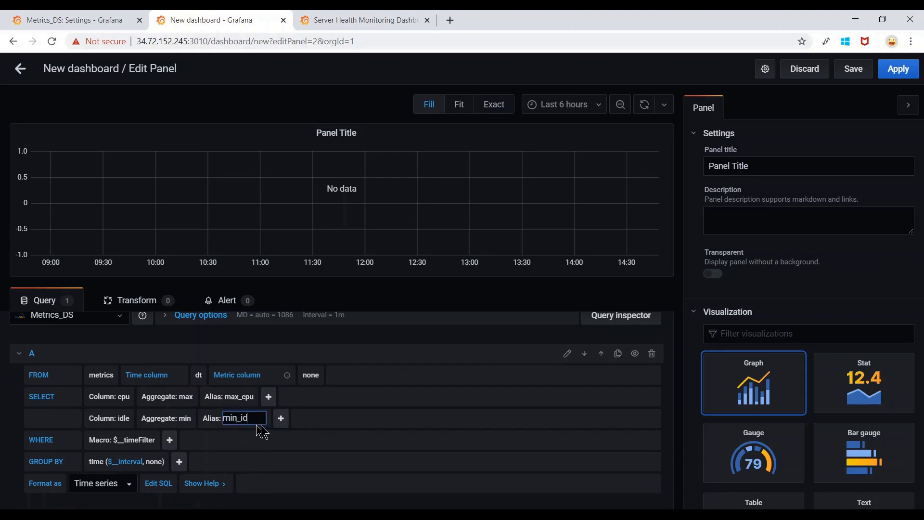
text(le)
key(Return)
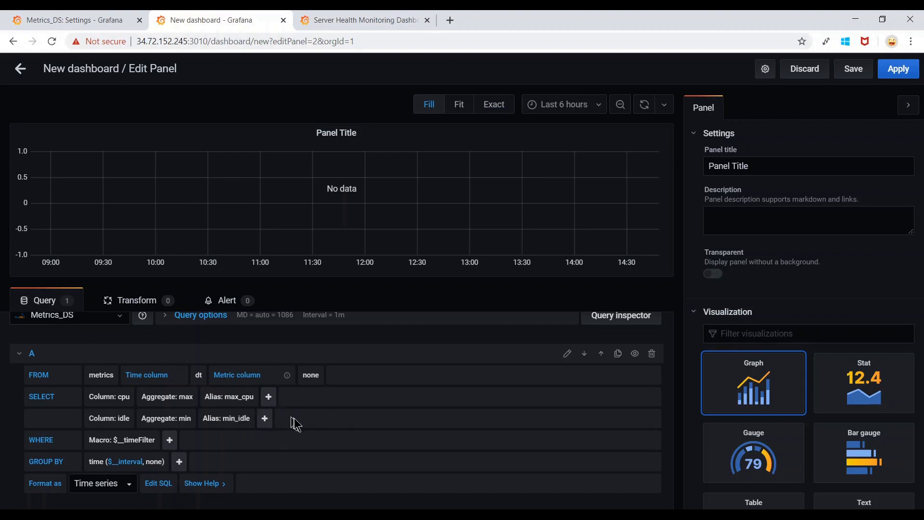
Remove the $__timeFilter macro from the WHERE row so max_cpu and min_idle plot.
scroll(293, 420, down, 1)
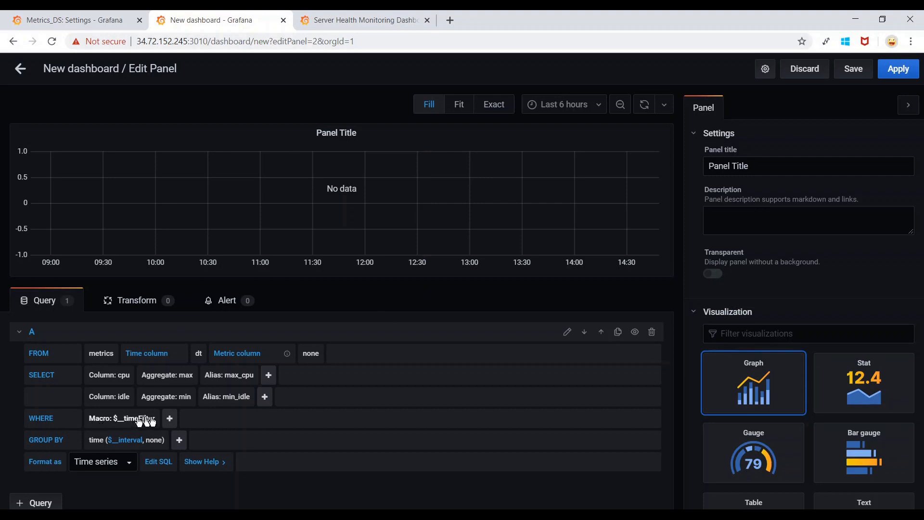
click(101, 419)
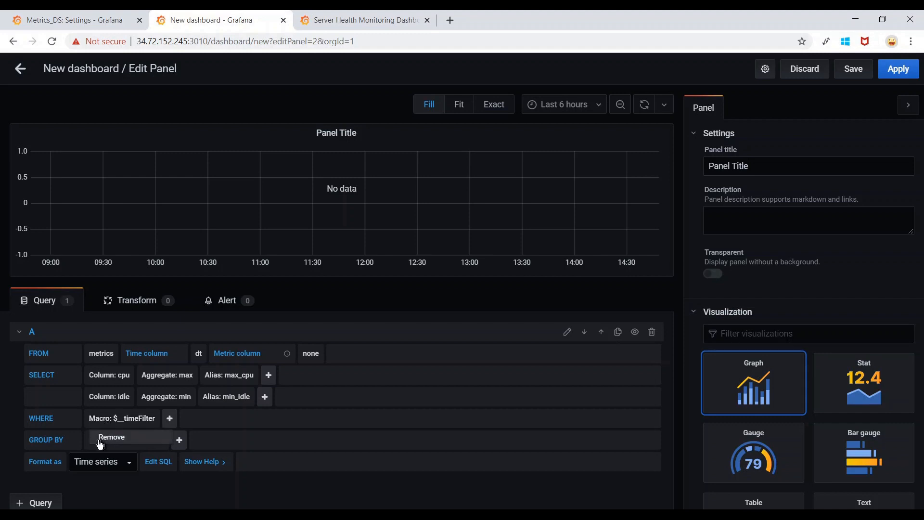
click(128, 440)
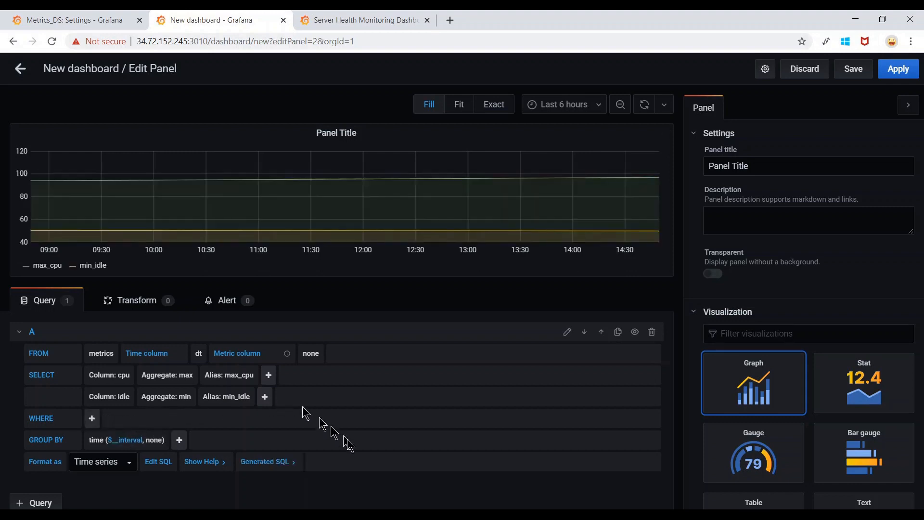
scroll(388, 460, up, 1)
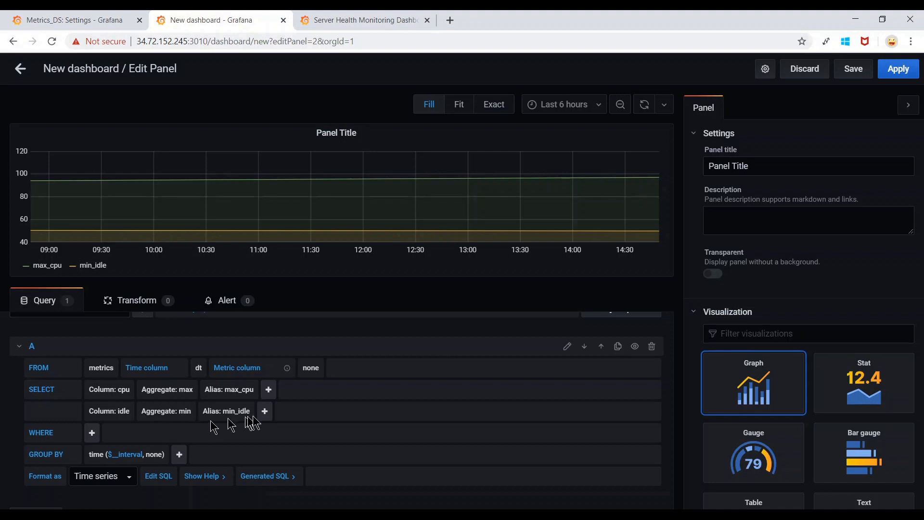
scroll(255, 422, down, 1)
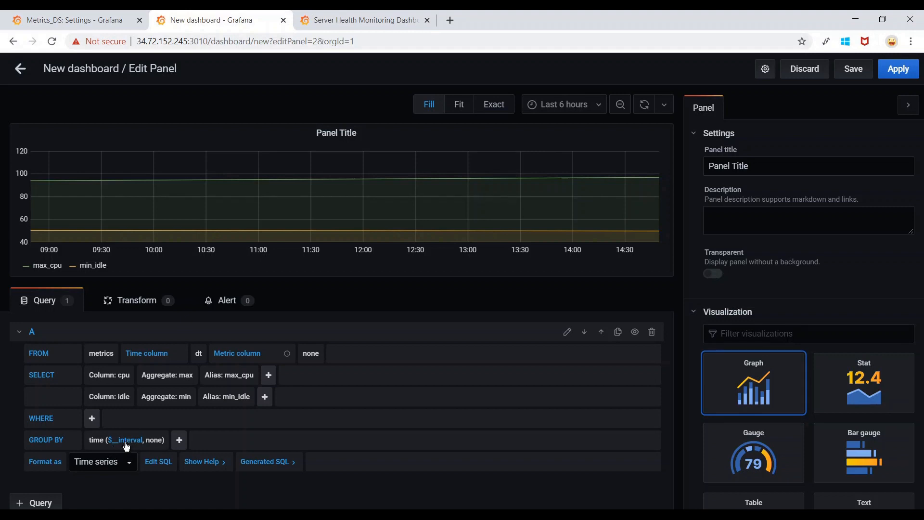
click(665, 106)
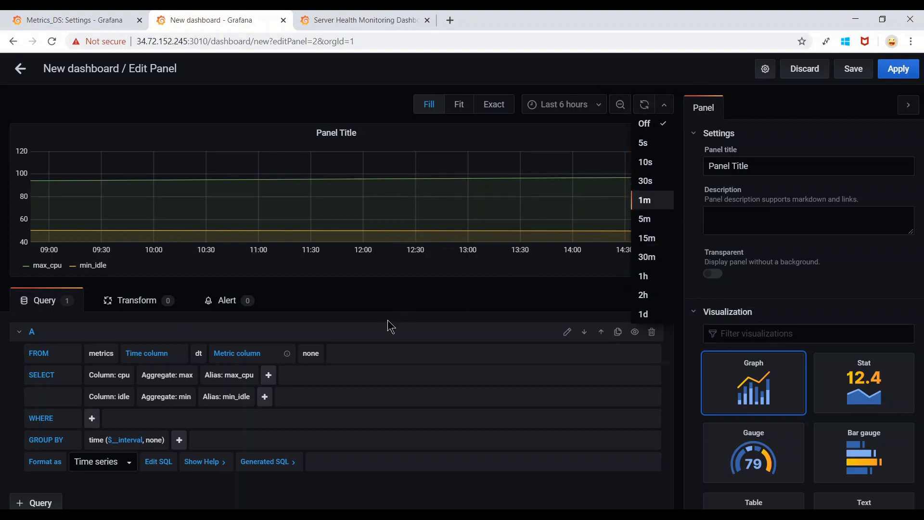
click(350, 301)
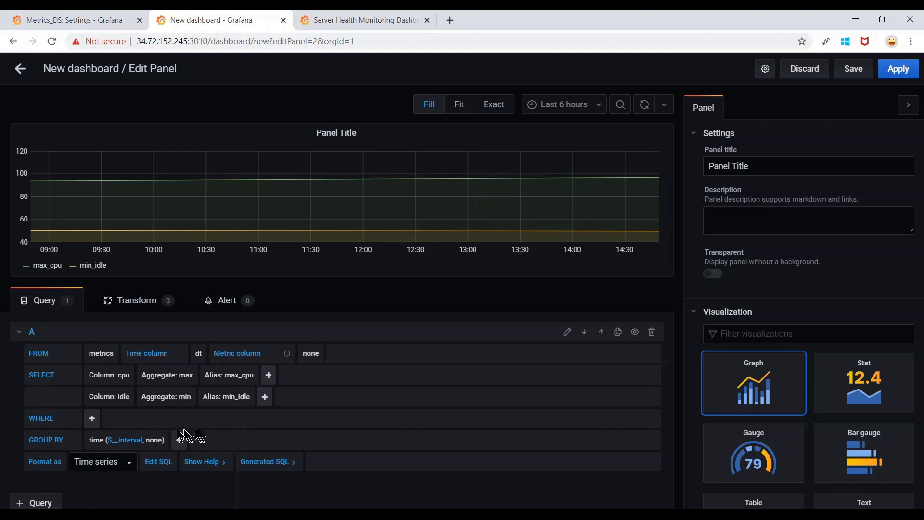
click(135, 442)
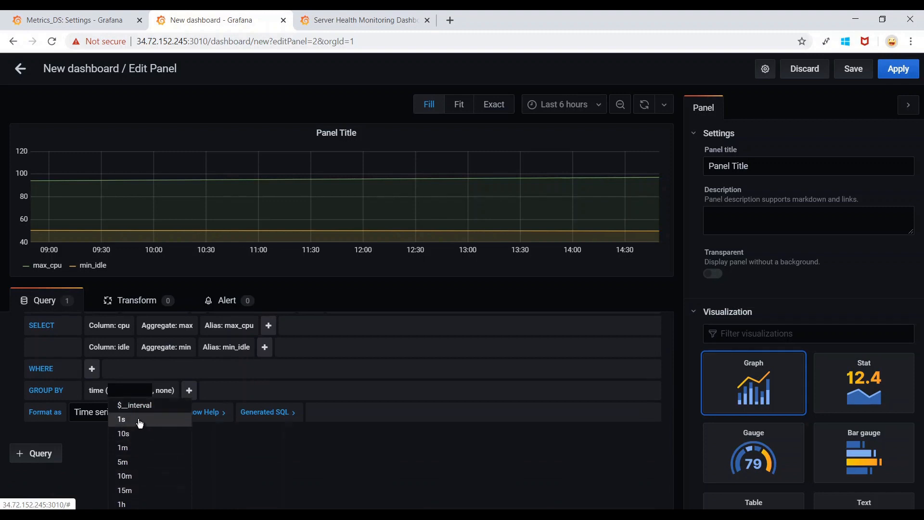
click(292, 487)
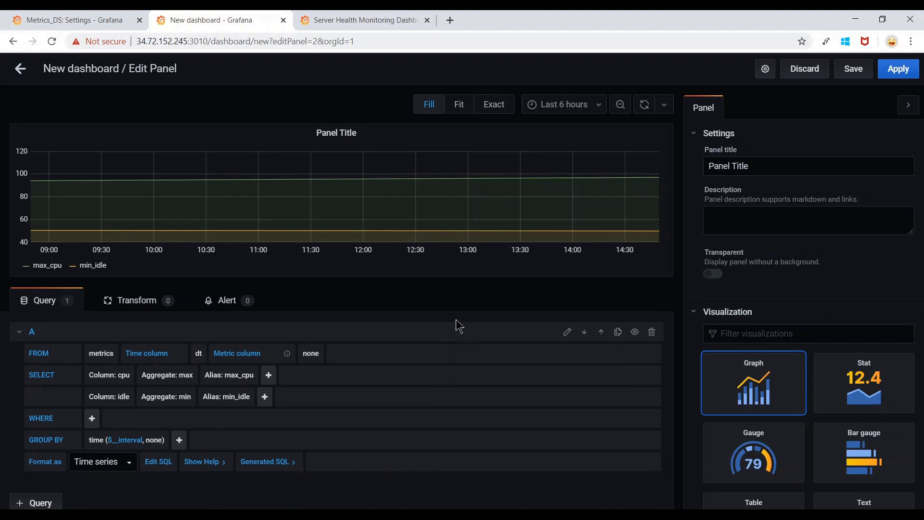
scroll(460, 326, up, 2)
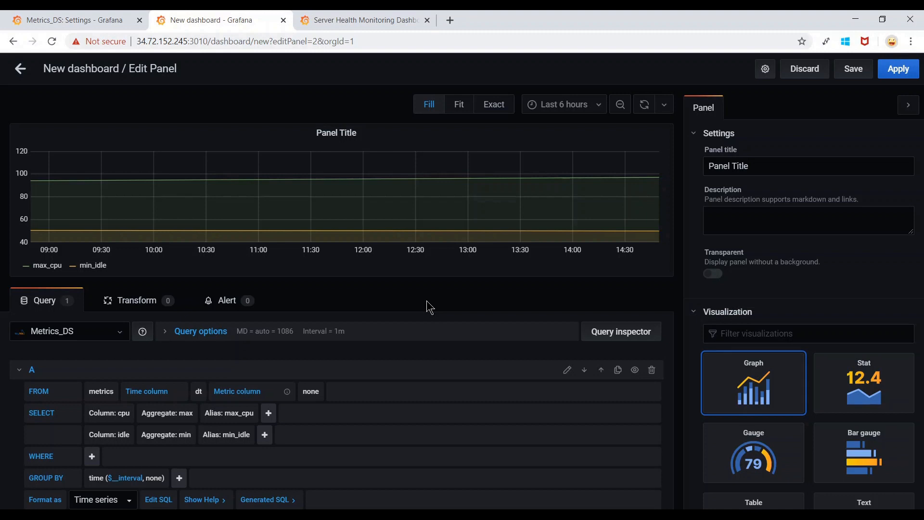
click(363, 135)
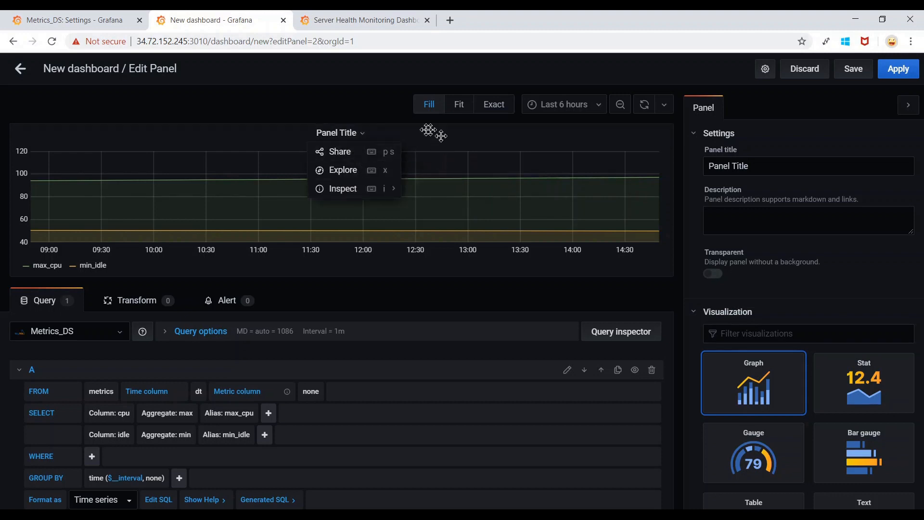
click(378, 112)
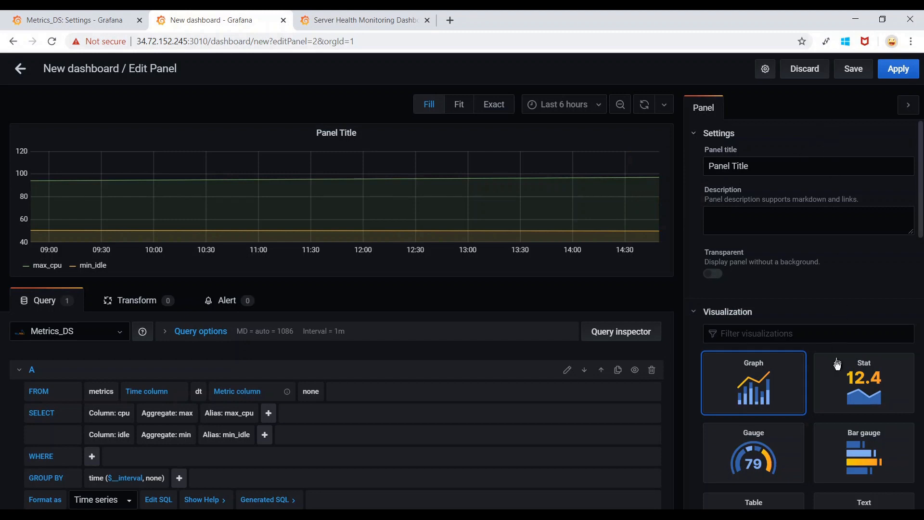
scroll(837, 367, down, 1)
scroll(837, 366, down, 15)
scroll(837, 367, up, 16)
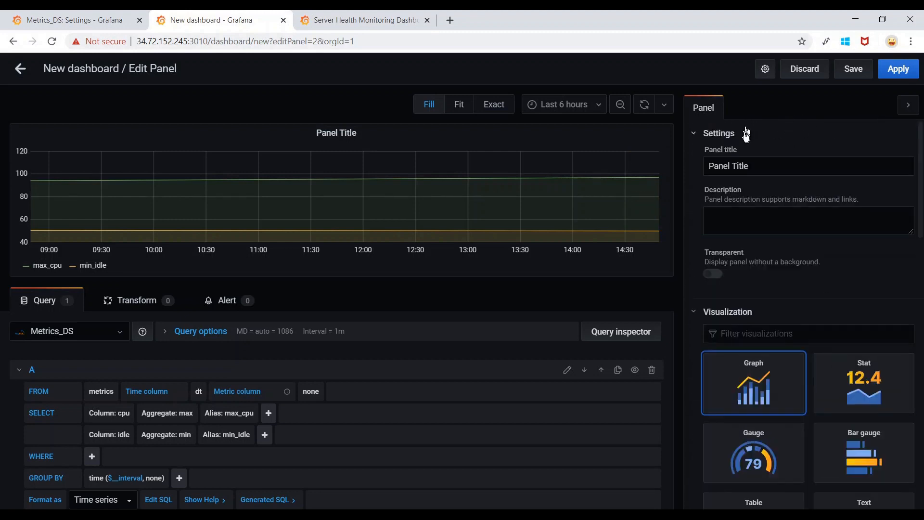
click(909, 108)
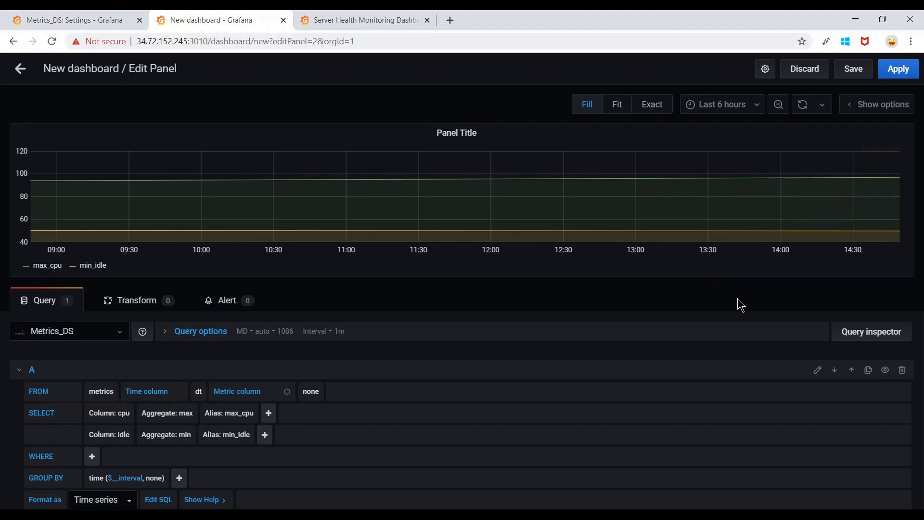
click(897, 110)
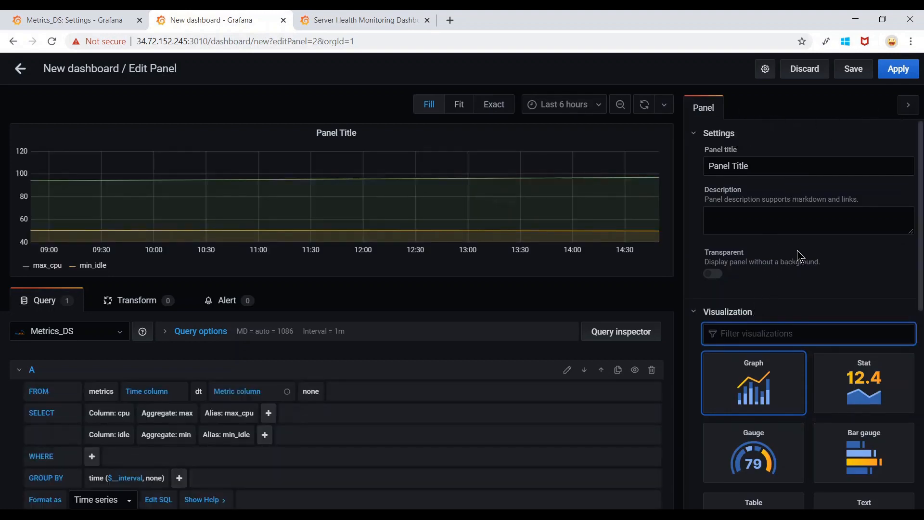
Retitle the panel 'CPU UTILIZATION PANEL WITH METRICS_DS'.
click(771, 167)
drag(774, 168, 699, 171)
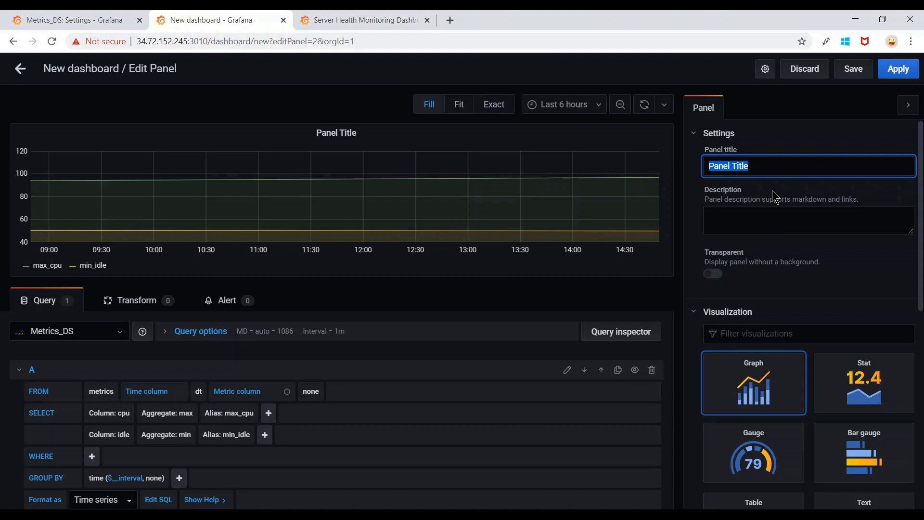
text(CPU UTILIZATION PA)
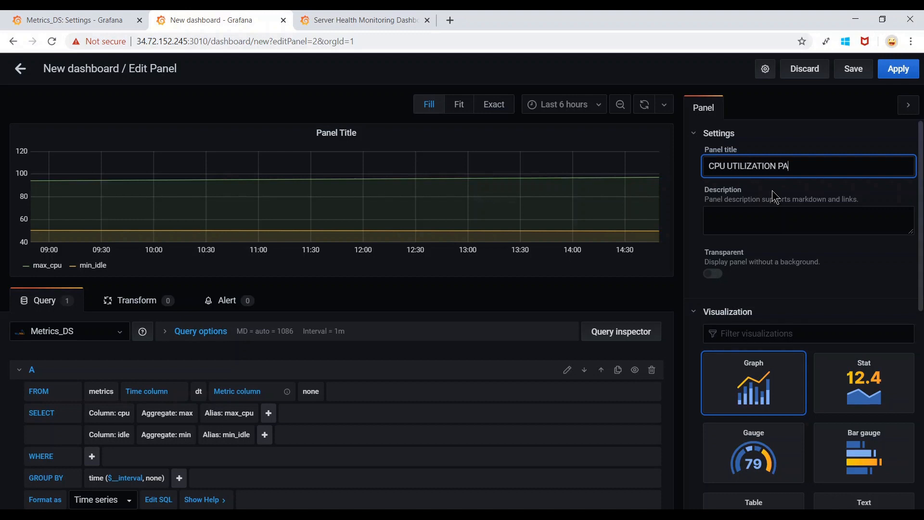
text(NEL WITH METRICS_DS)
click(767, 230)
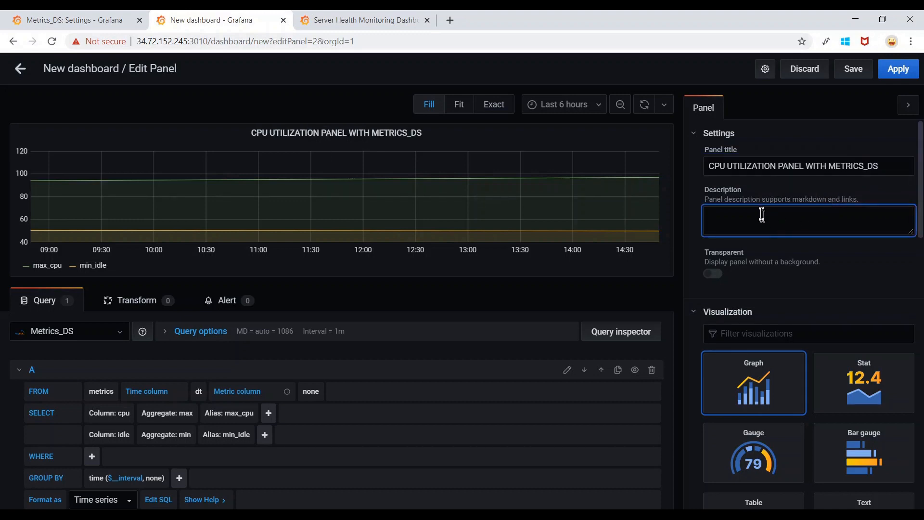
drag(886, 169, 694, 172)
key(ctrl+c)
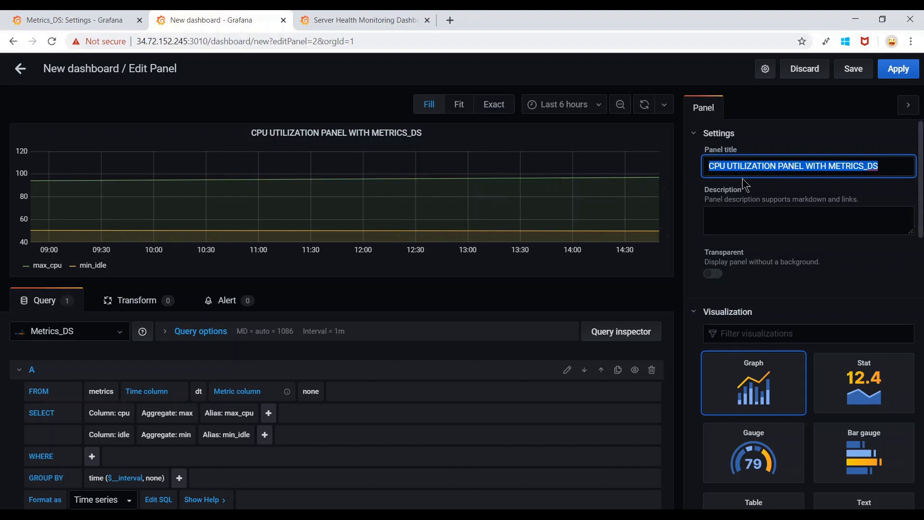
click(727, 220)
key(ctrl+v)
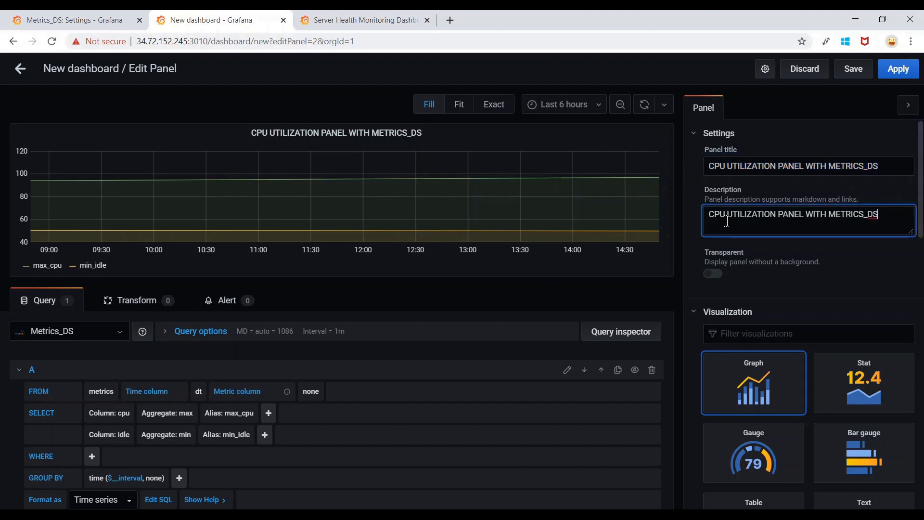
click(877, 166)
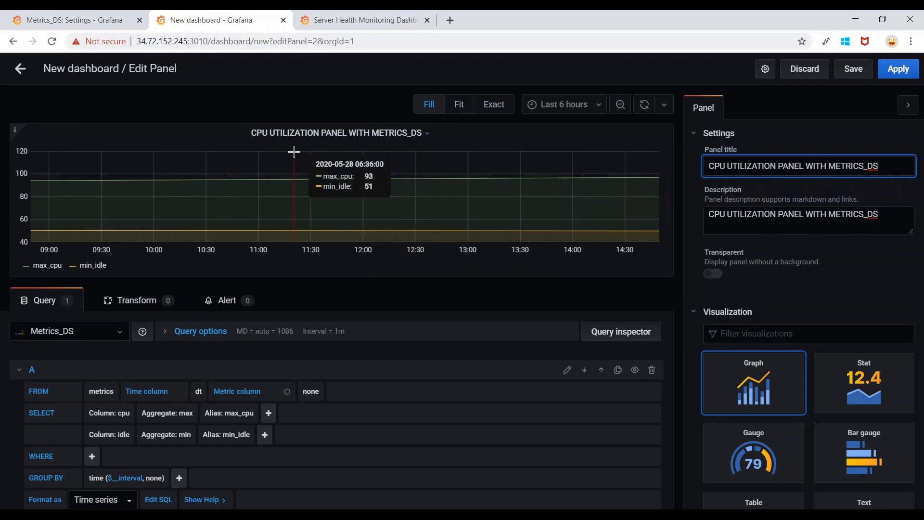
Replace the panel description with 'CPU utilization using custom script', then cancel the Save dialog.
mouse_move(14, 138)
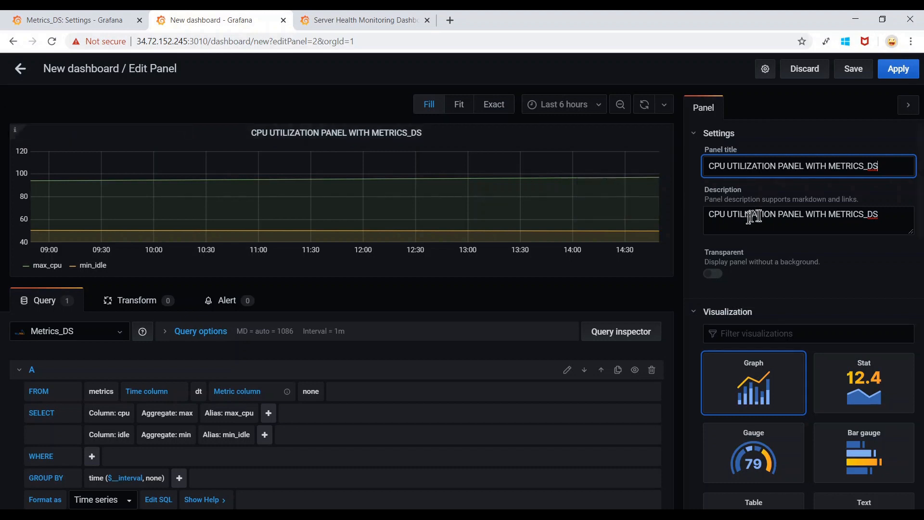
click(894, 221)
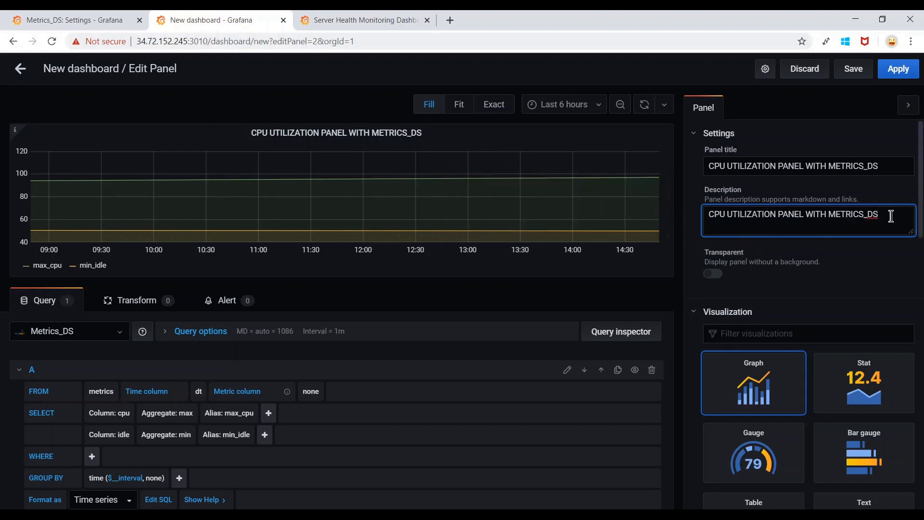
drag(891, 217, 635, 211)
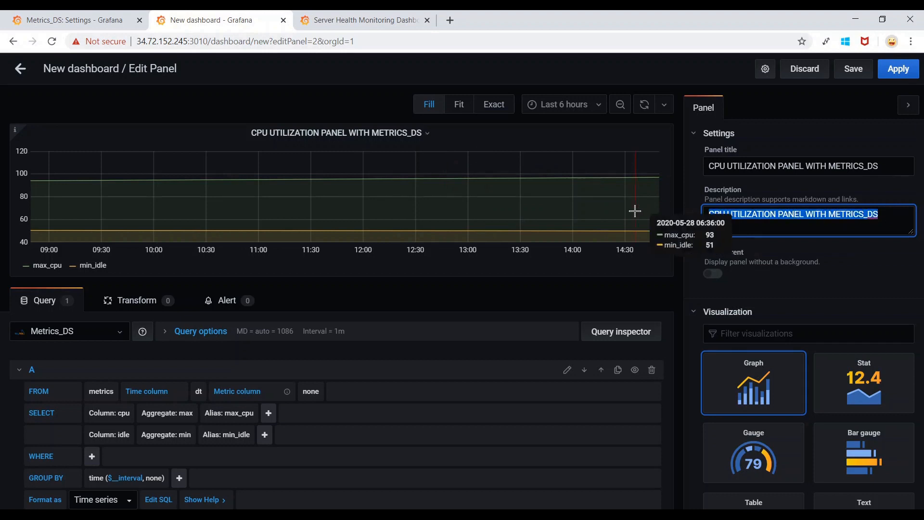
text(CPU)
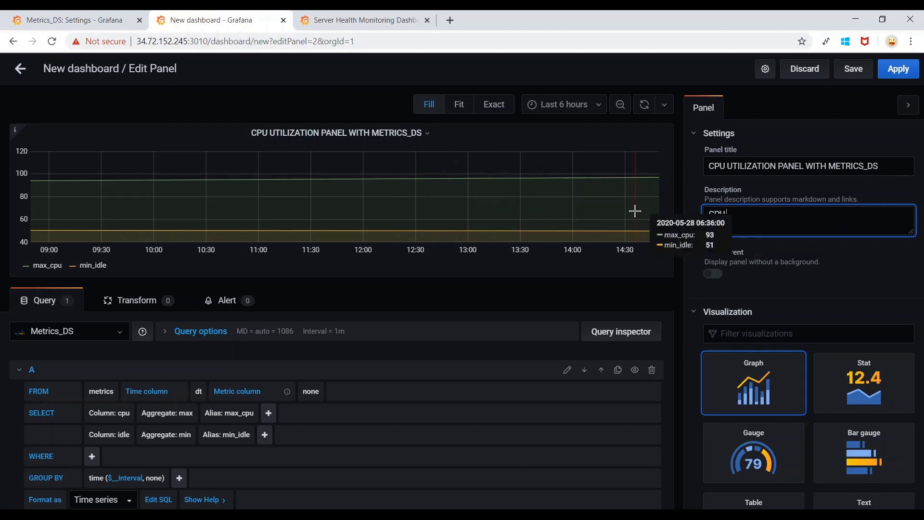
text( utilization using custom script.)
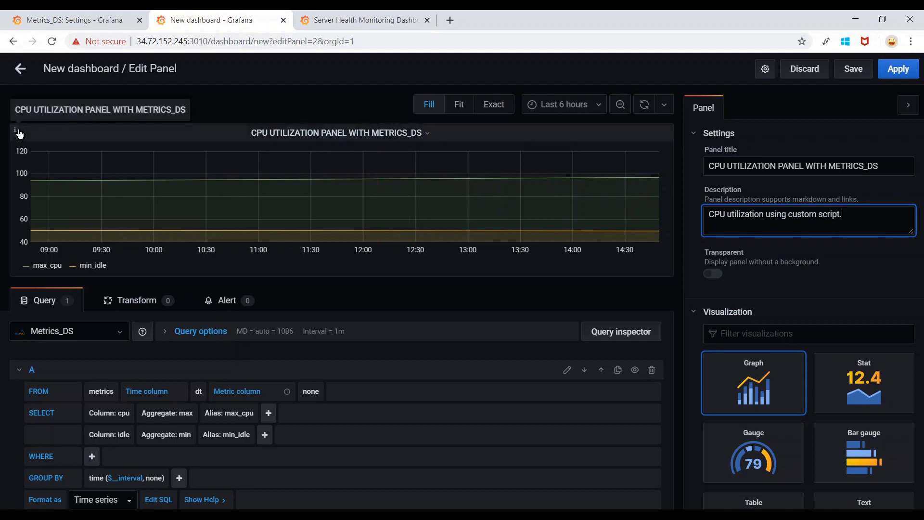
click(854, 70)
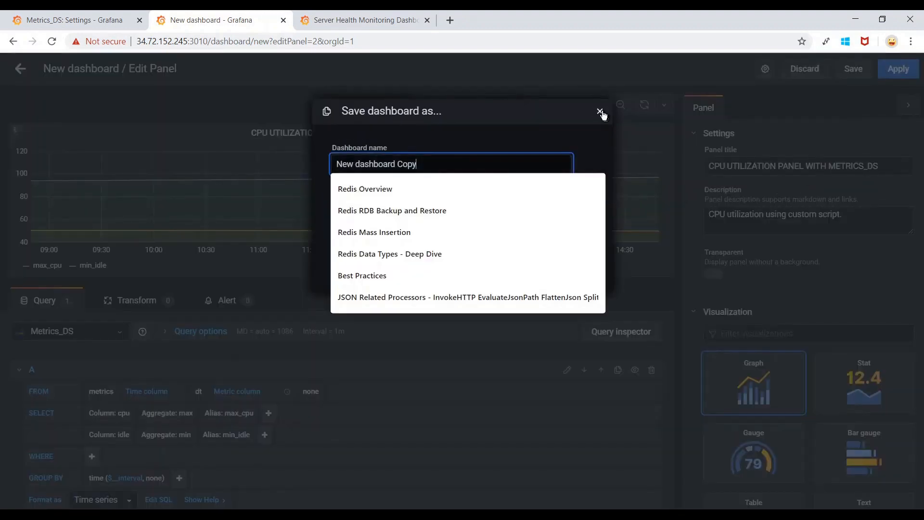
click(601, 112)
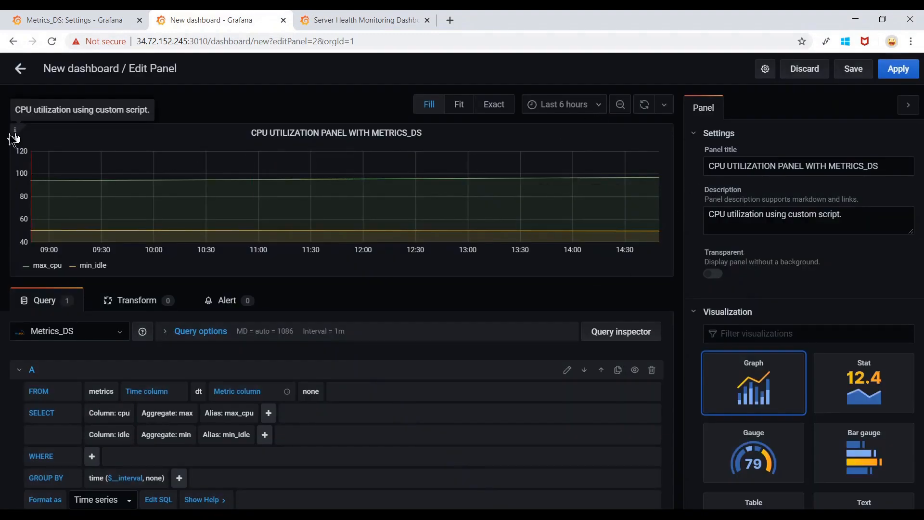
mouse_move(15, 135)
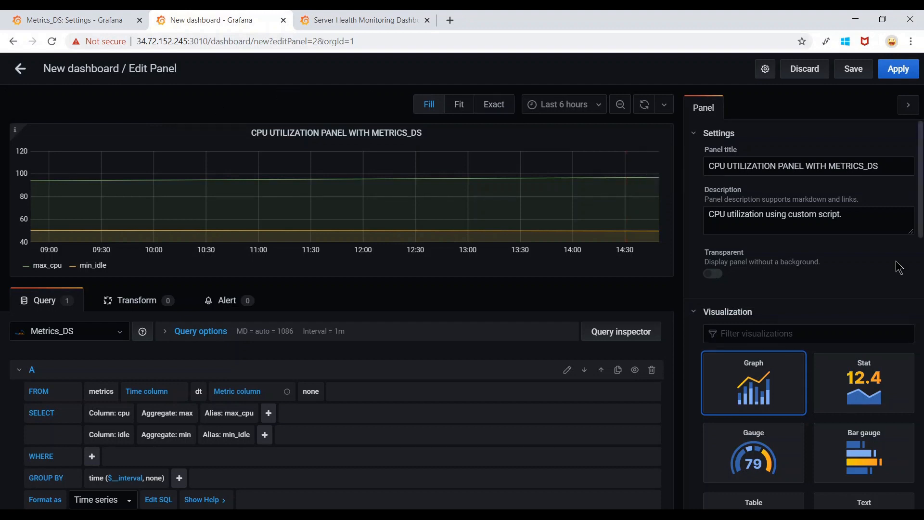
Scroll the Panel options pane down to the Display section's bars, lines, points and fill settings.
scroll(897, 266, down, 2)
scroll(896, 266, up, 2)
scroll(823, 241, down, 3)
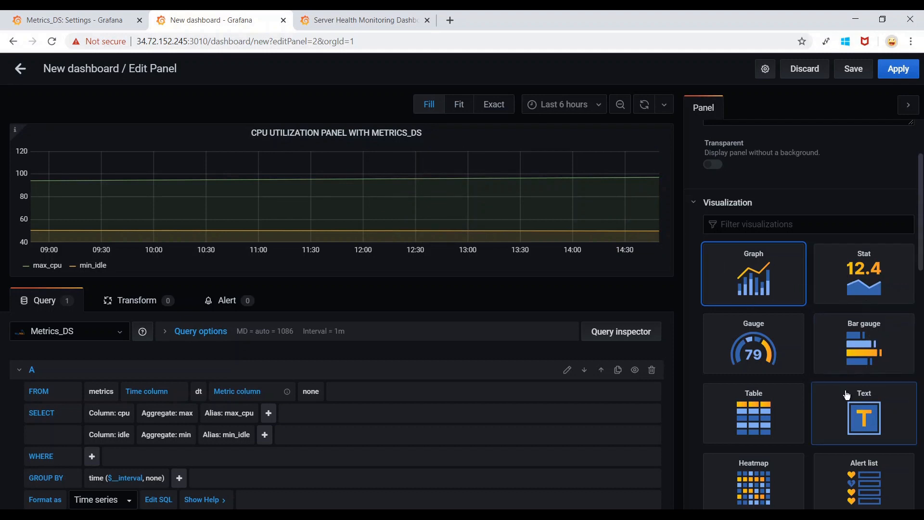
scroll(847, 395, down, 3)
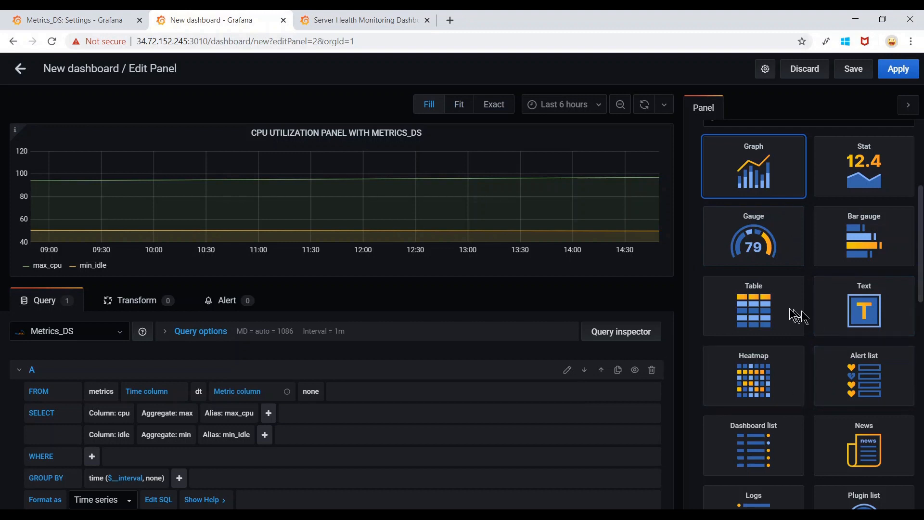
scroll(684, 294, up, 1)
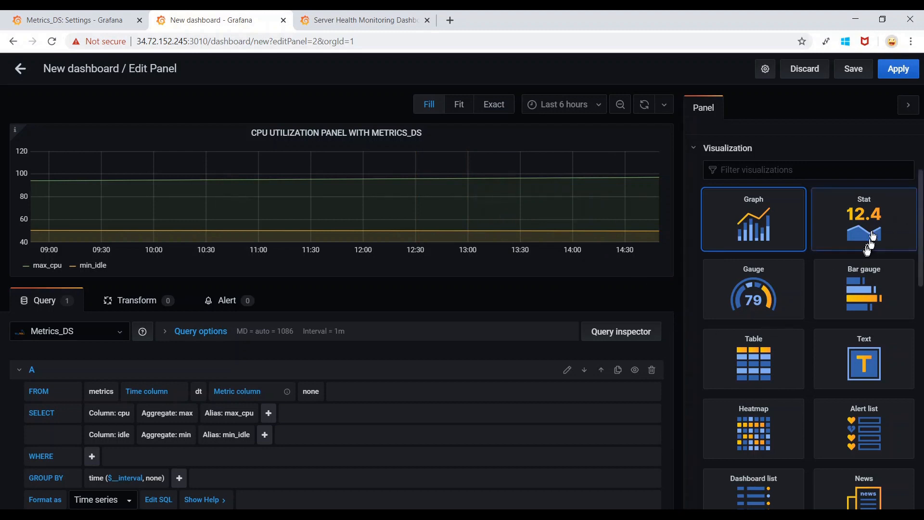
scroll(816, 348, down, 3)
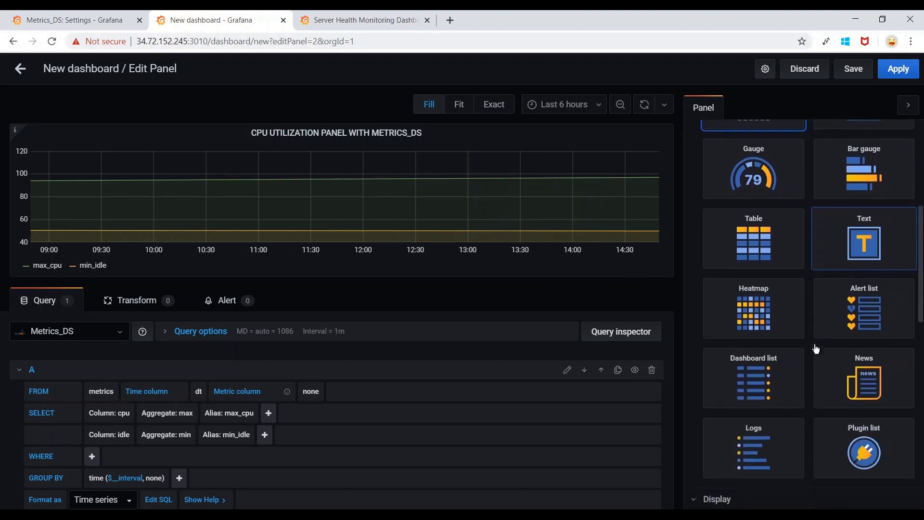
scroll(815, 348, down, 5)
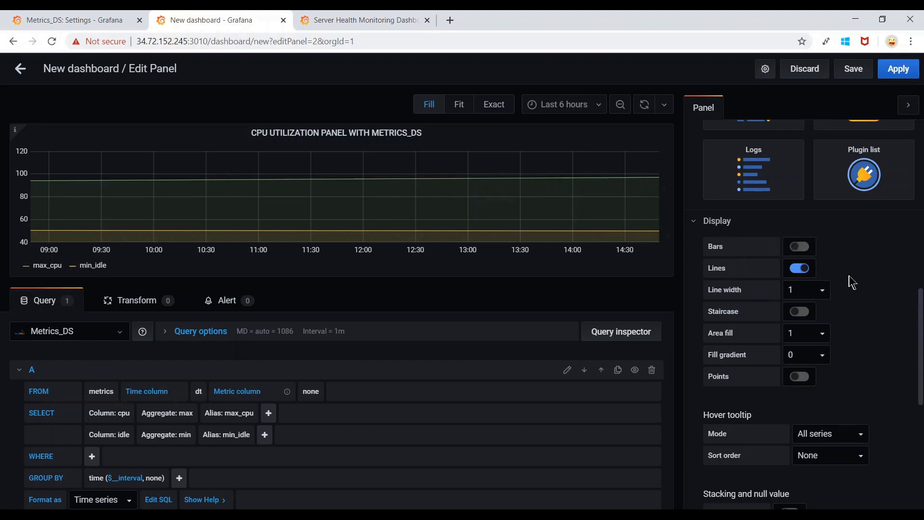
scroll(849, 277, down, 1)
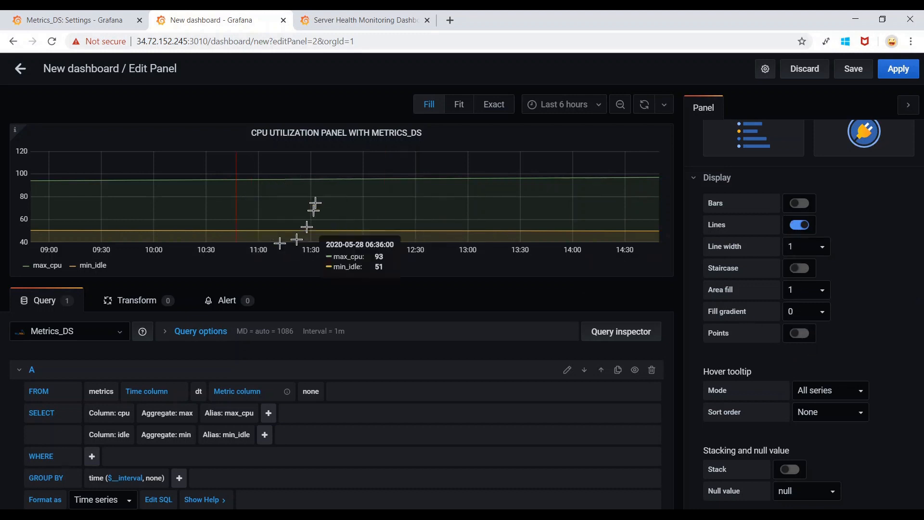
Turn bars on, keep lines on, and set line width 7 and area fill 4.
click(807, 208)
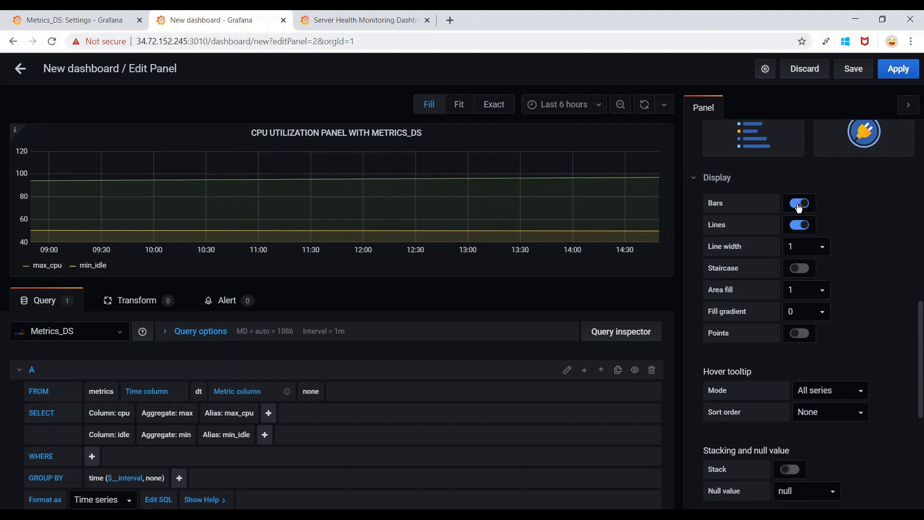
click(792, 225)
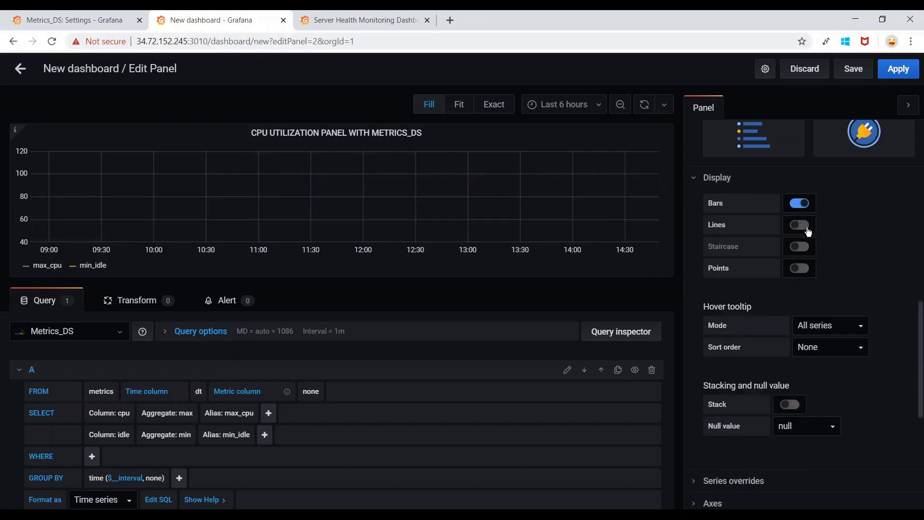
click(802, 225)
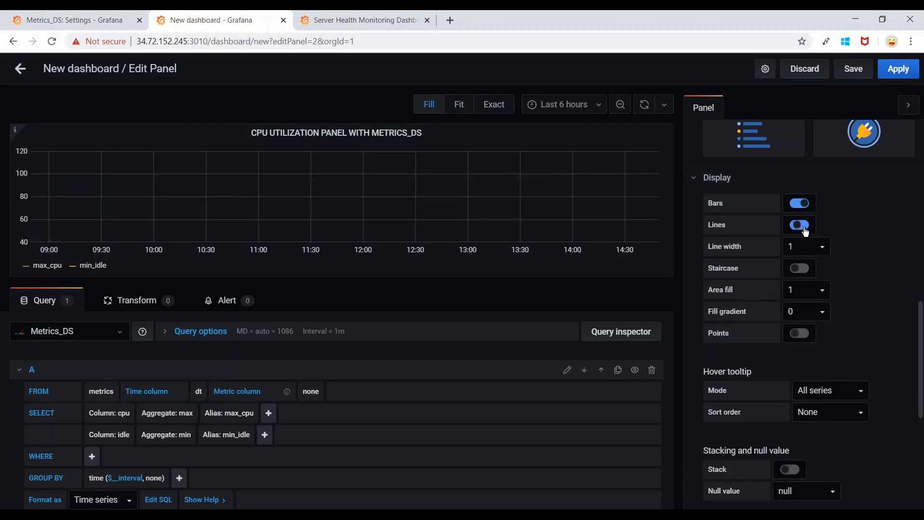
click(824, 248)
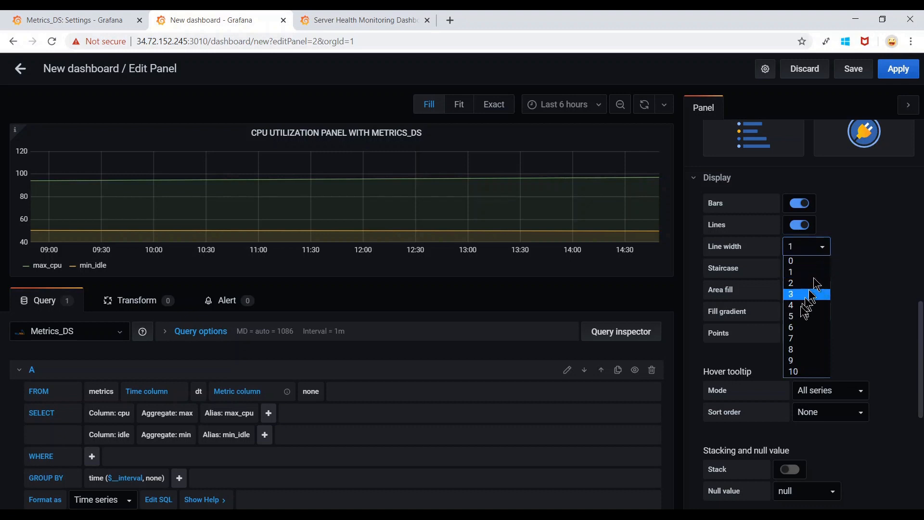
click(798, 339)
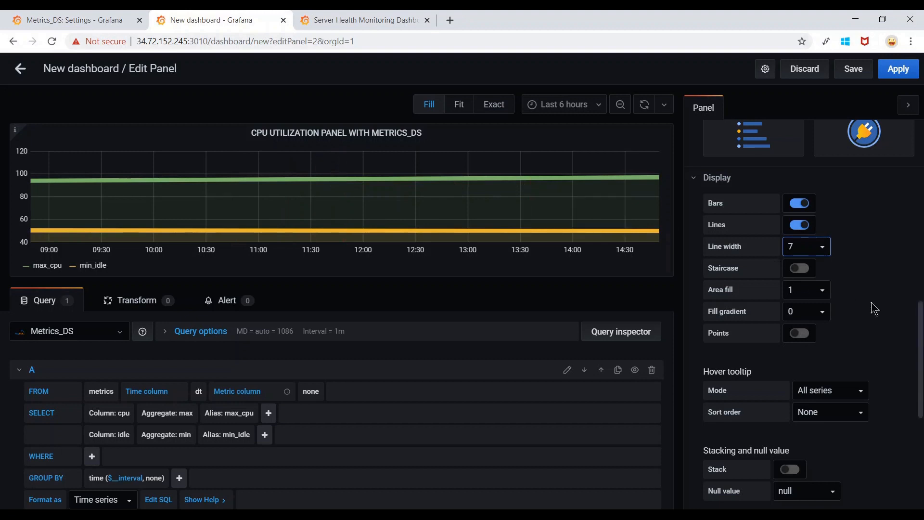
click(824, 290)
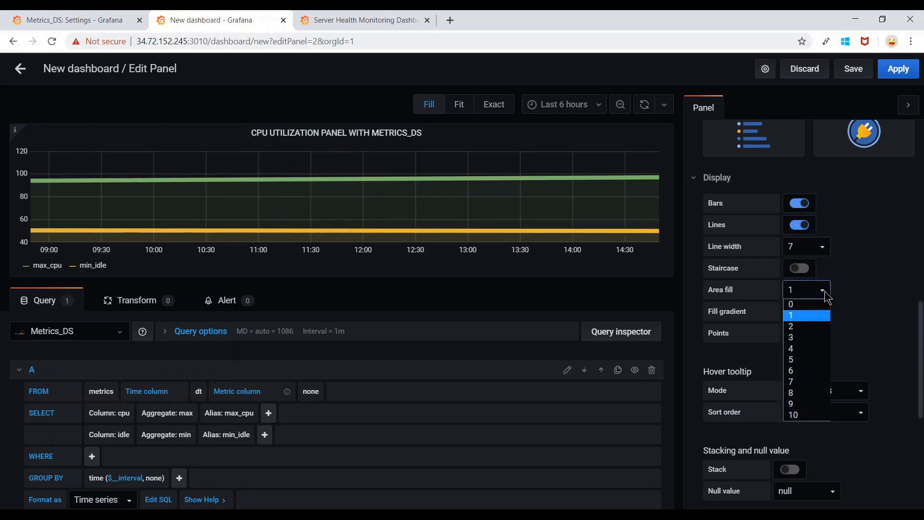
click(807, 350)
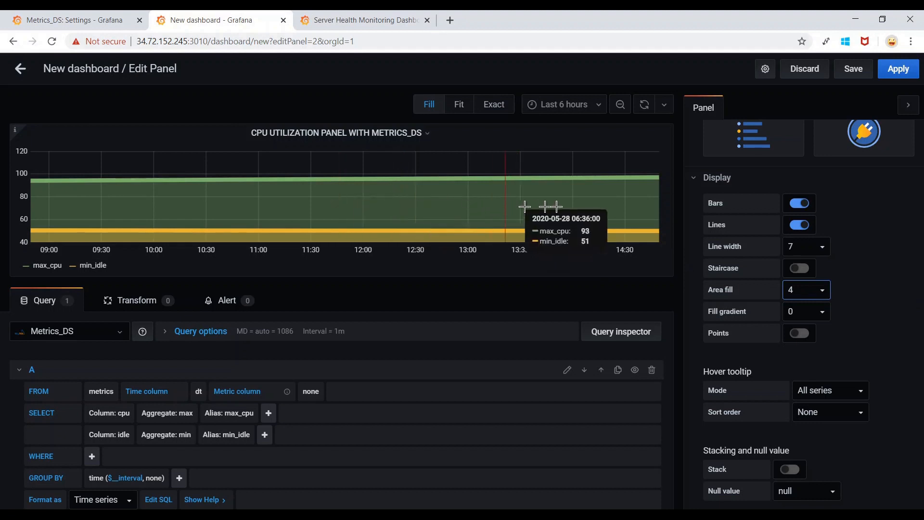
Set fill gradient to 2 and turn on points with radius 3.
click(823, 313)
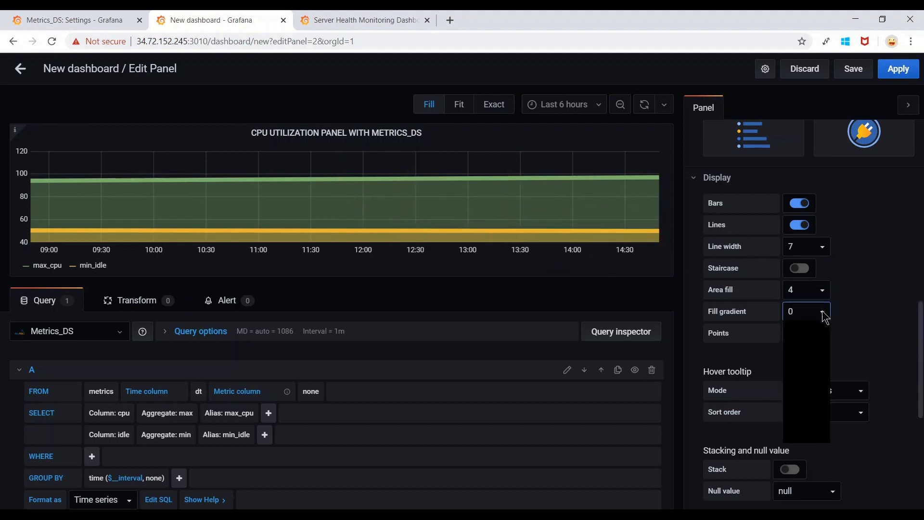
click(804, 348)
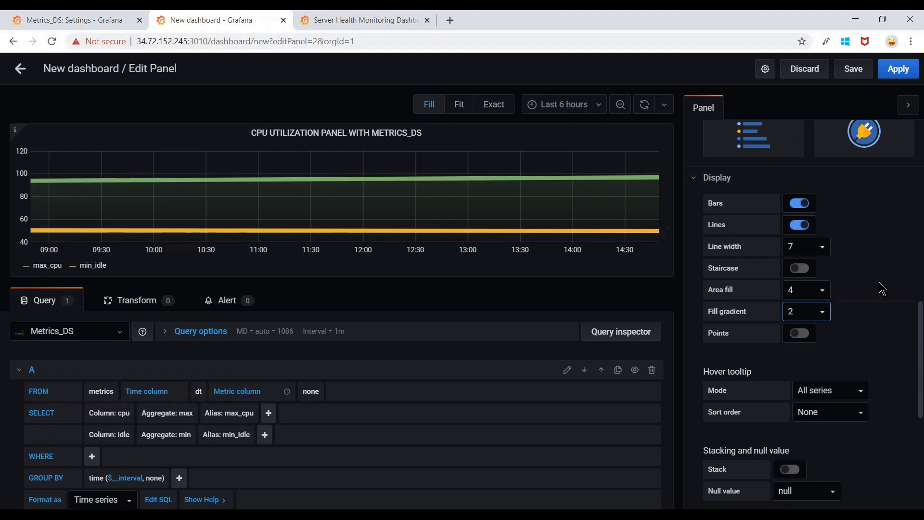
click(801, 333)
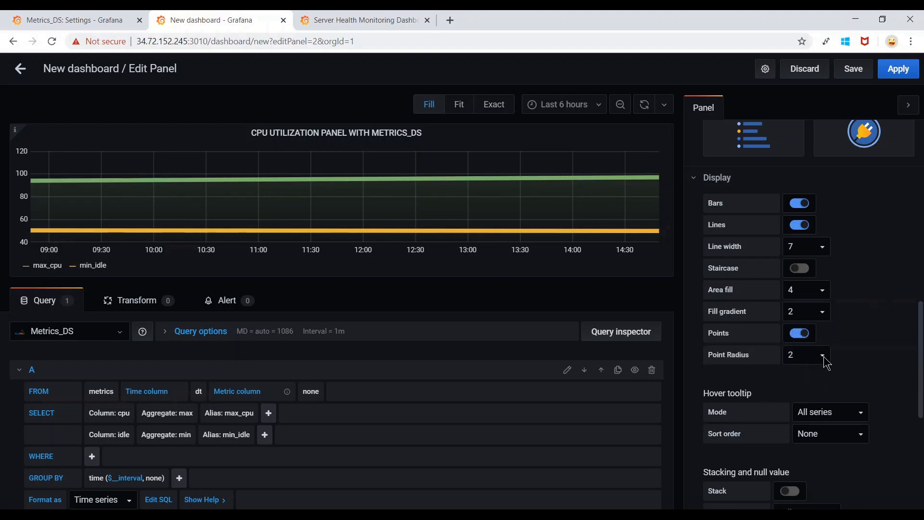
click(823, 355)
click(797, 403)
scroll(863, 310, down, 2)
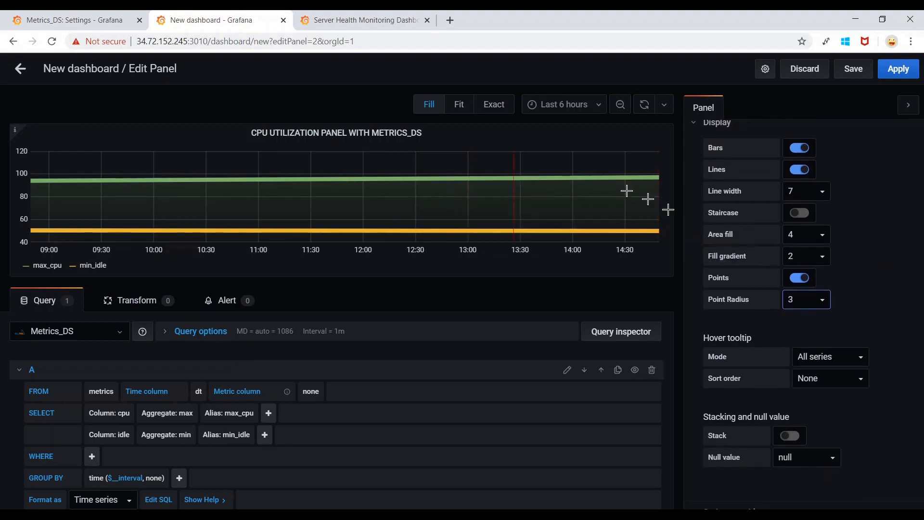
scroll(874, 344, down, 1)
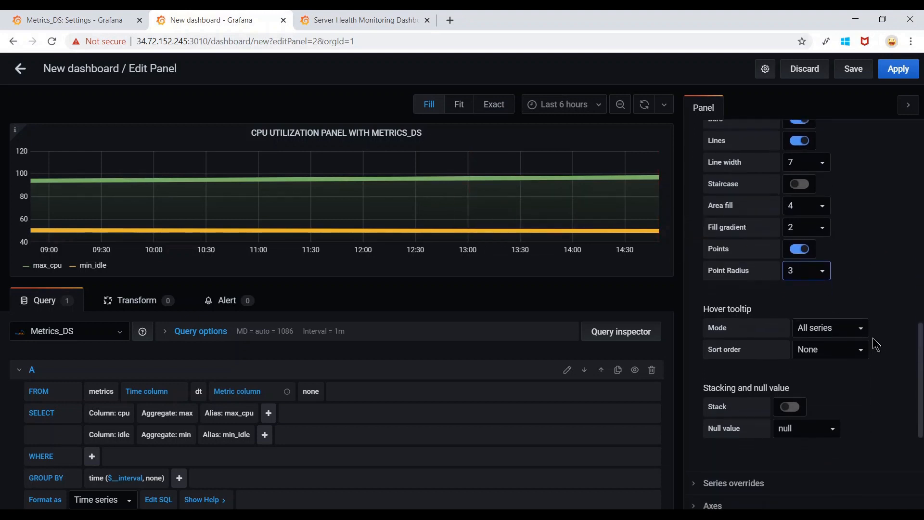
scroll(874, 344, down, 7)
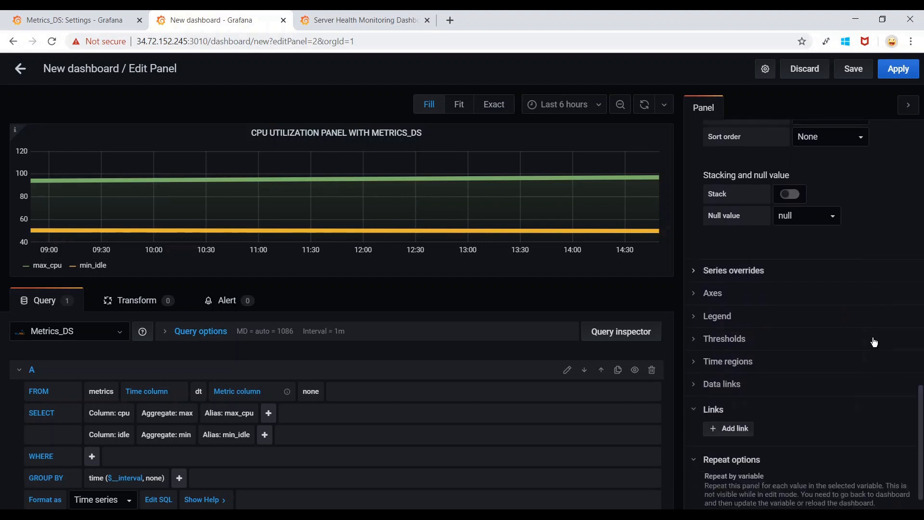
scroll(875, 342, down, 1)
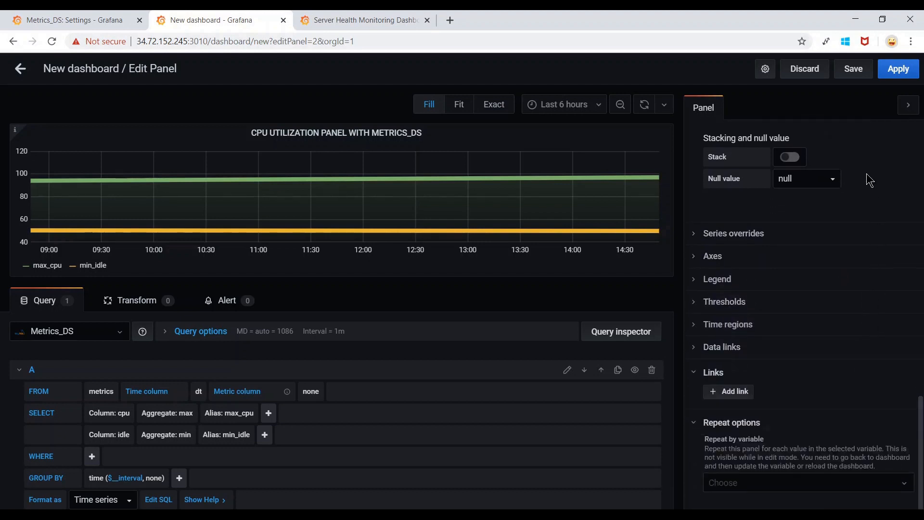
scroll(864, 207, up, 10)
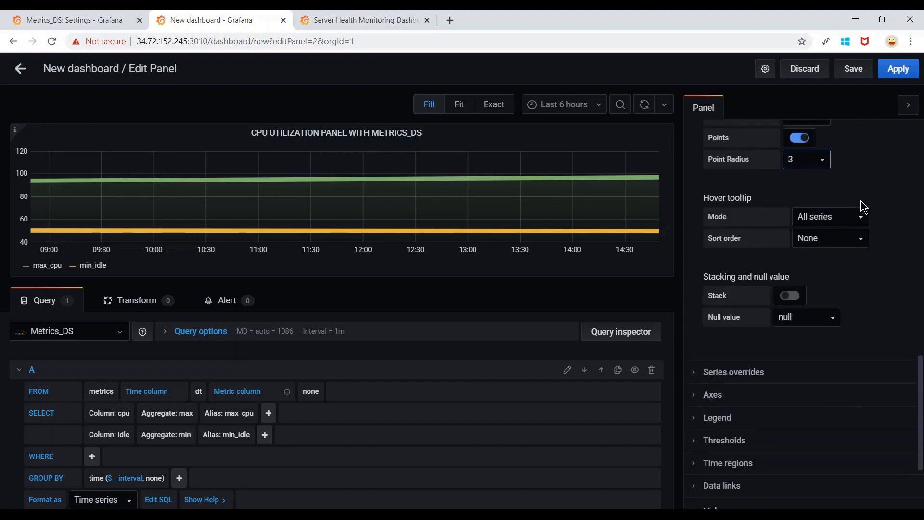
scroll(864, 206, up, 8)
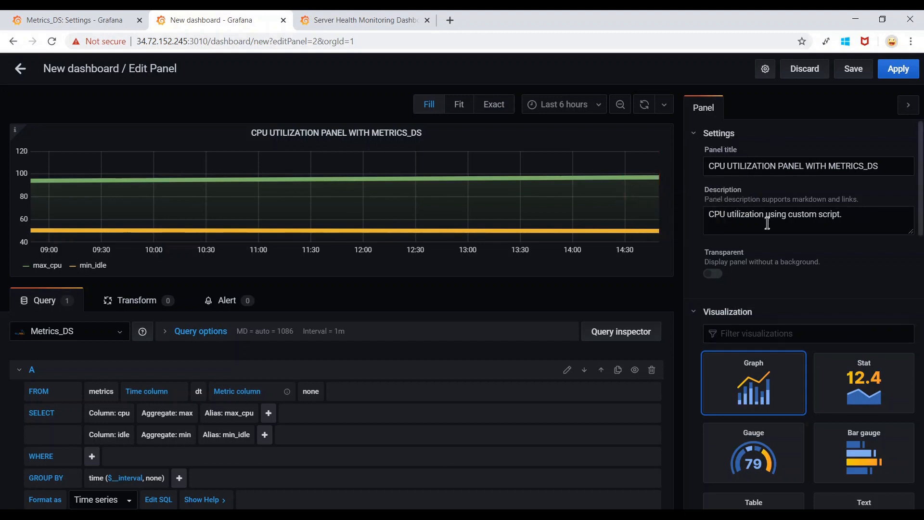
Save the dashboard named 'Example 01 - CPU UTILIZATION DASHBOARD' in the General folder.
click(854, 70)
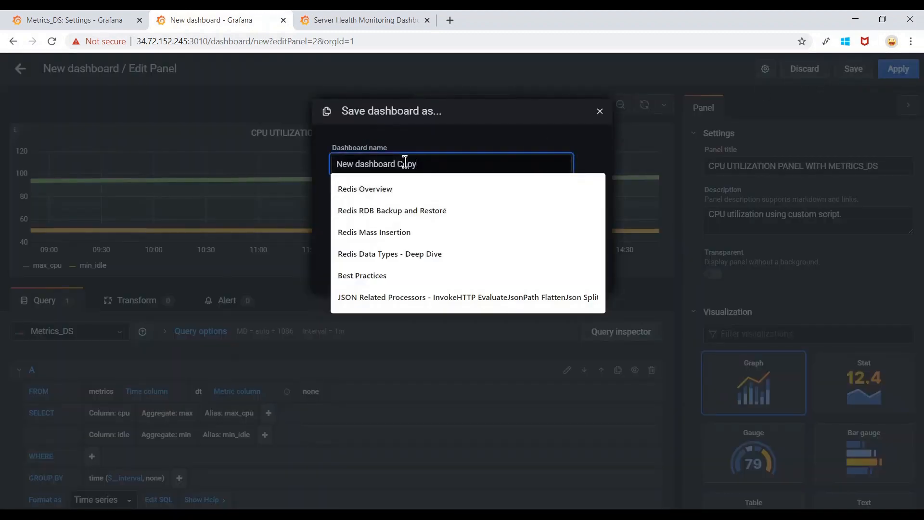
click(434, 162)
drag(454, 162, 251, 165)
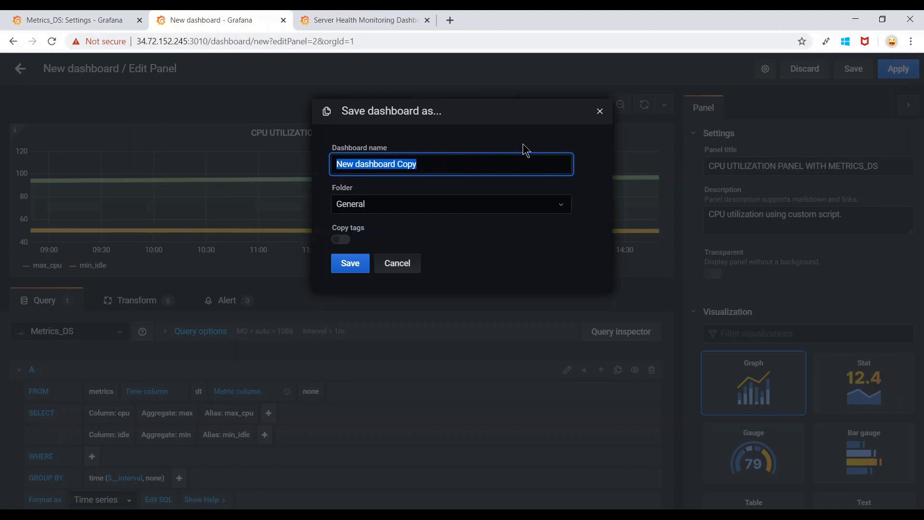
text(Example 01 )
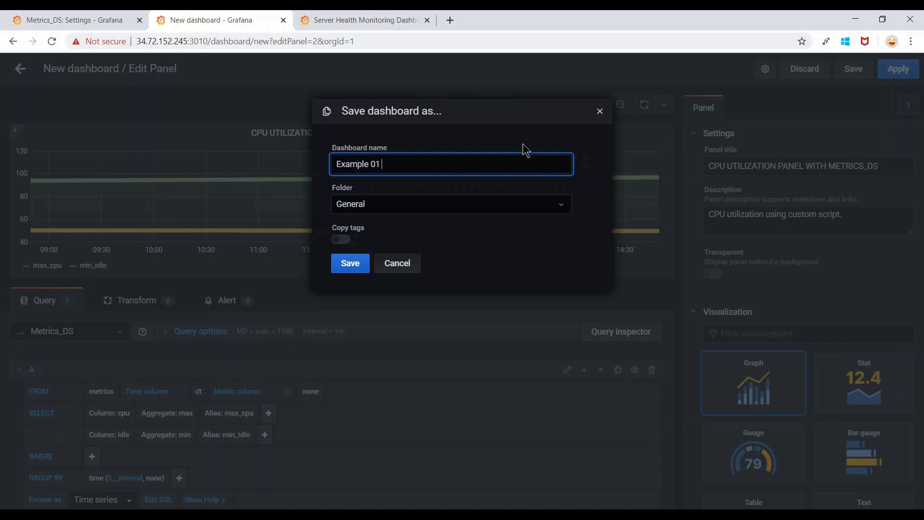
text(- CPU UTILIZATION DASHBOARD)
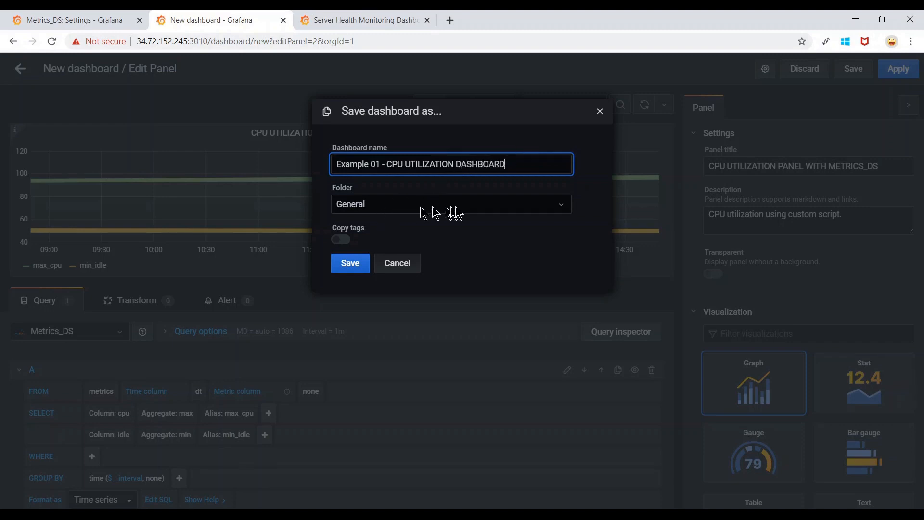
click(470, 205)
click(470, 202)
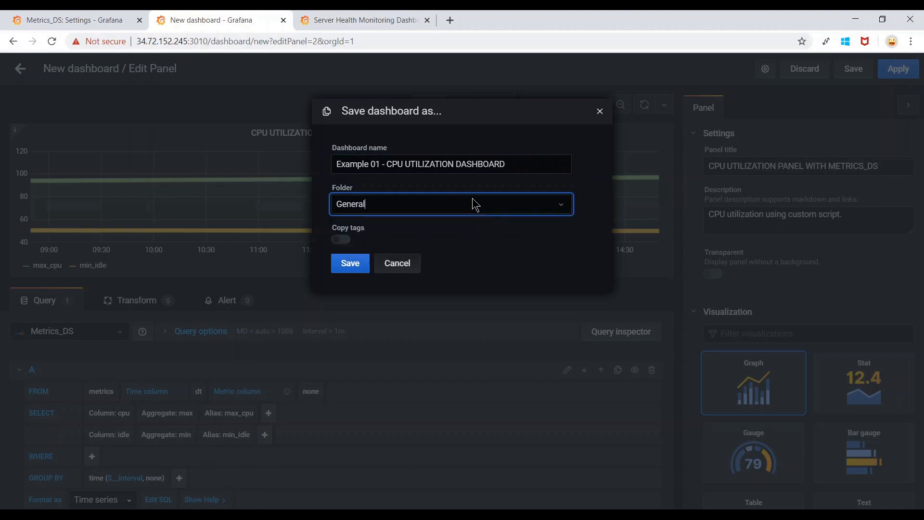
click(347, 266)
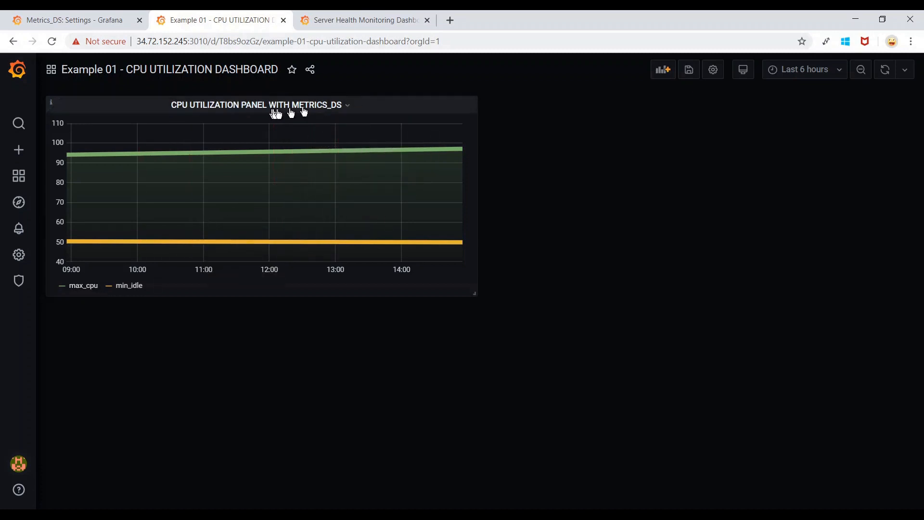
Duplicate the CPU UTILIZATION PANEL WITH METRICS_DS panel through More... > Duplicate.
click(348, 106)
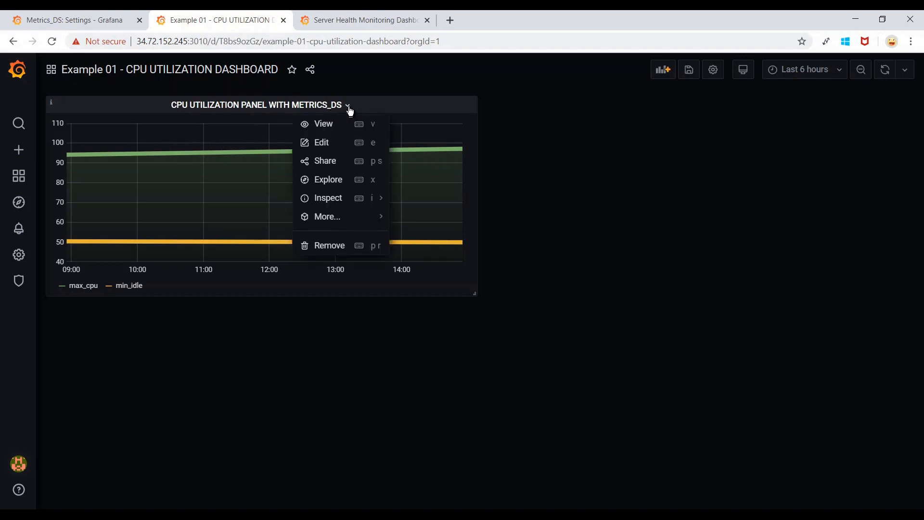
mouse_move(345, 215)
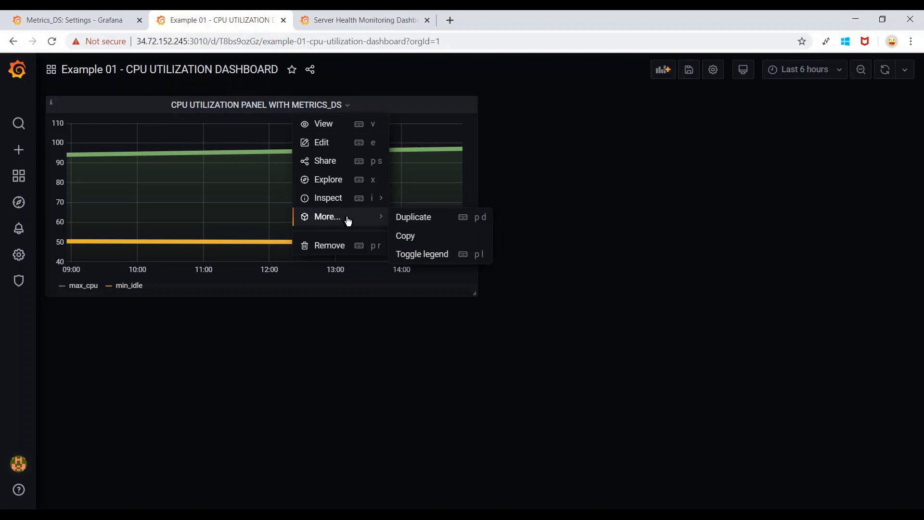
click(451, 223)
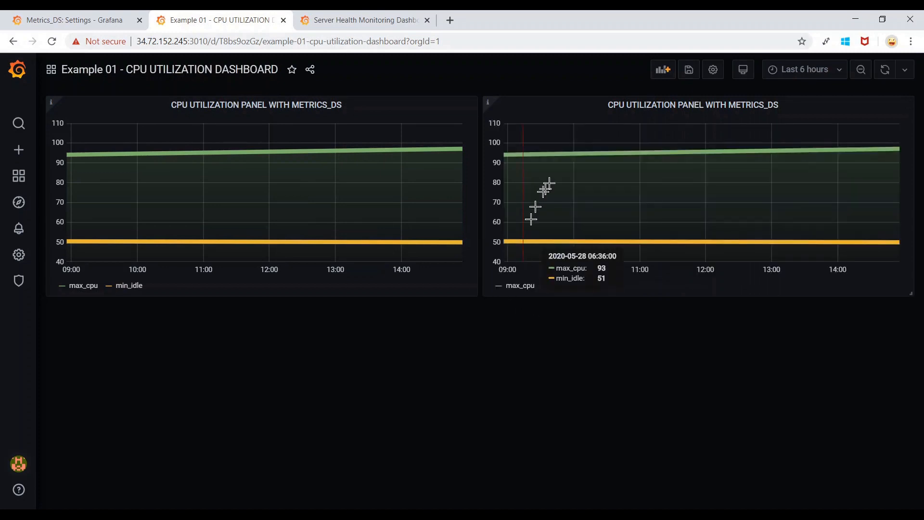
click(786, 110)
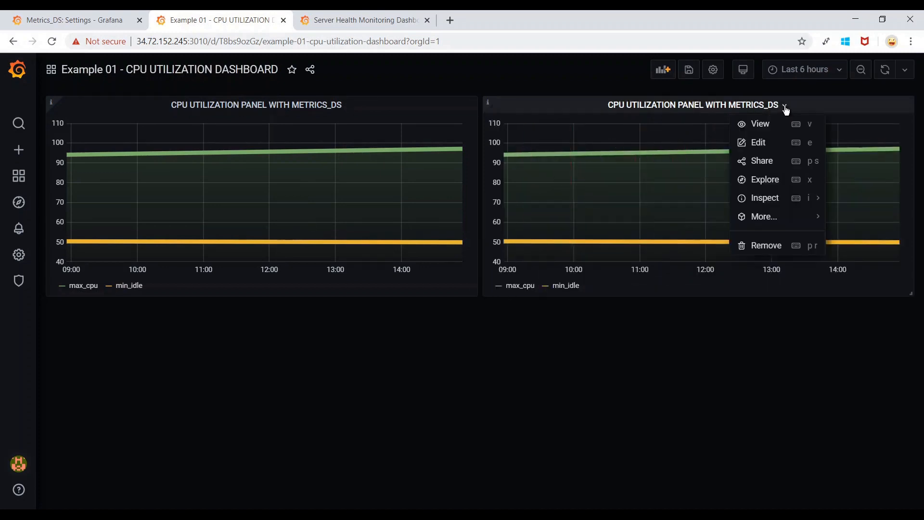
In the duplicated panel's query, switch the cpu aggregate from max to min and remove the idle row.
click(774, 149)
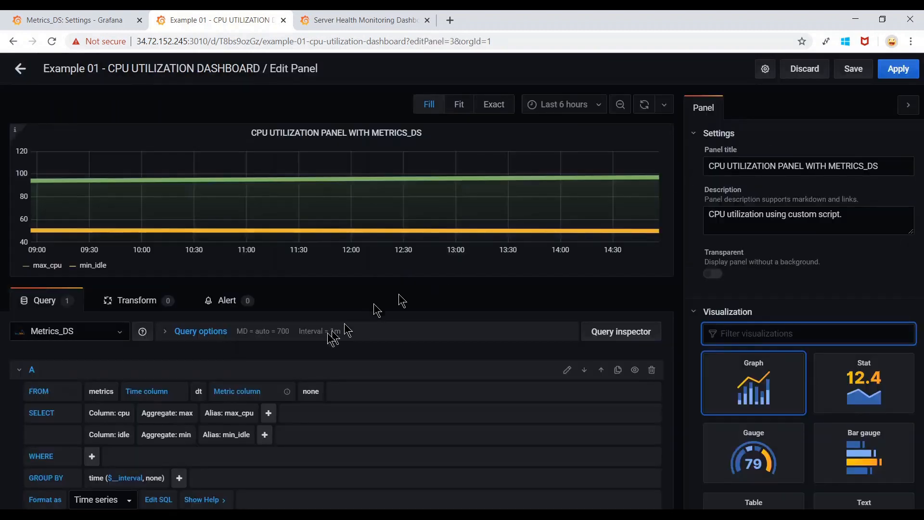
scroll(159, 385, down, 1)
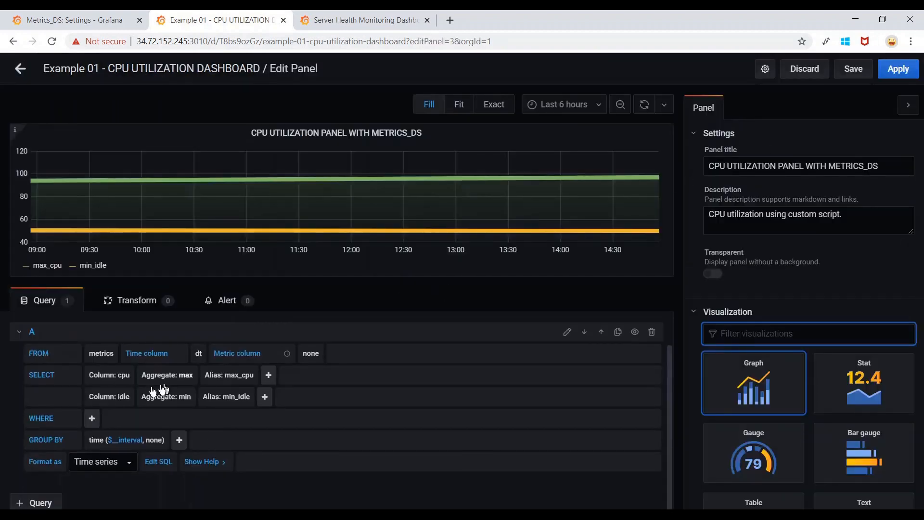
click(191, 381)
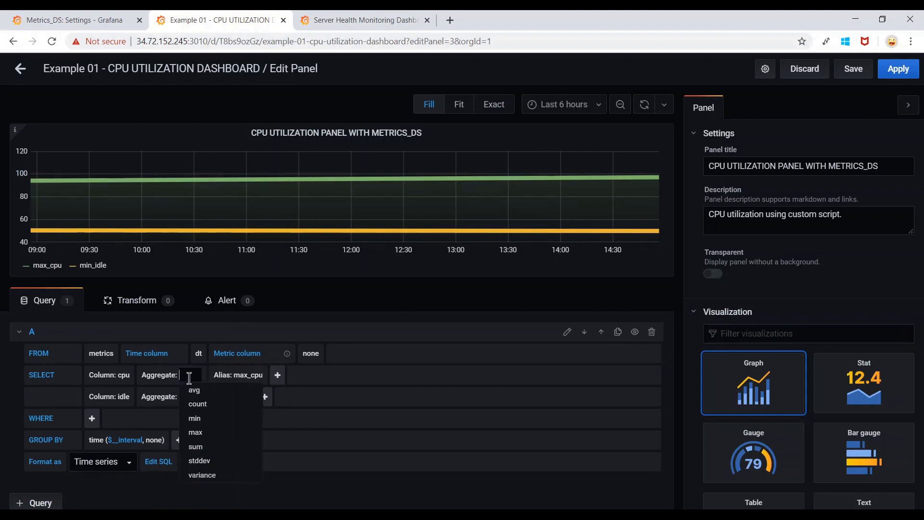
click(207, 426)
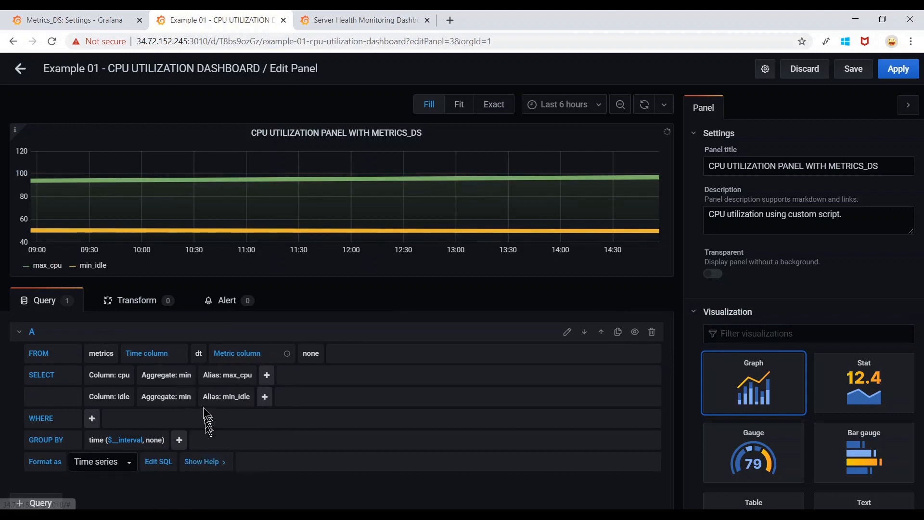
click(102, 402)
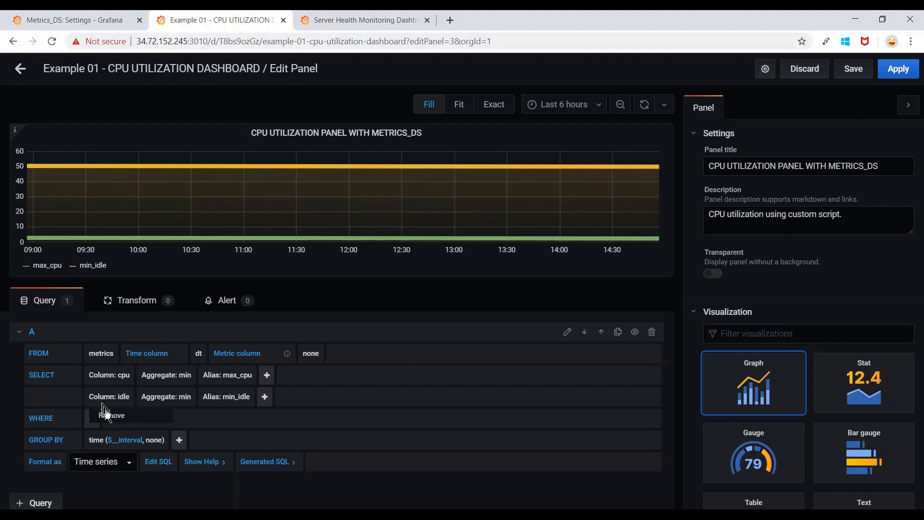
click(109, 414)
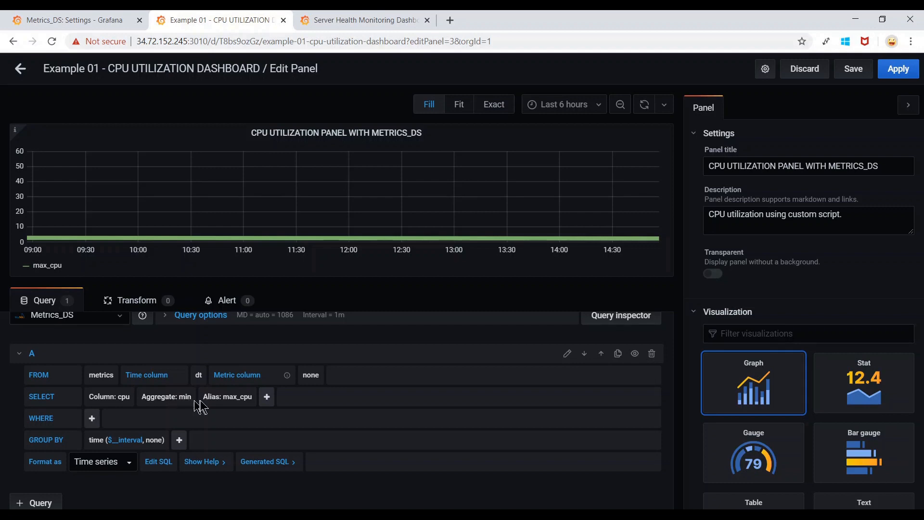
Rename the cpu alias from max_cpu to min_cpu and bring up the Save dashboard dialog.
click(240, 397)
click(239, 397)
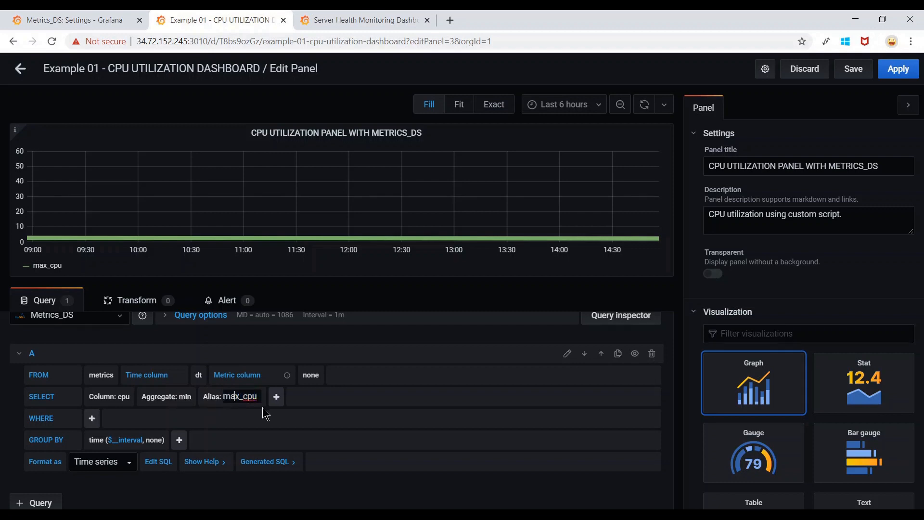
key(shift+Home)
key(BackSpace)
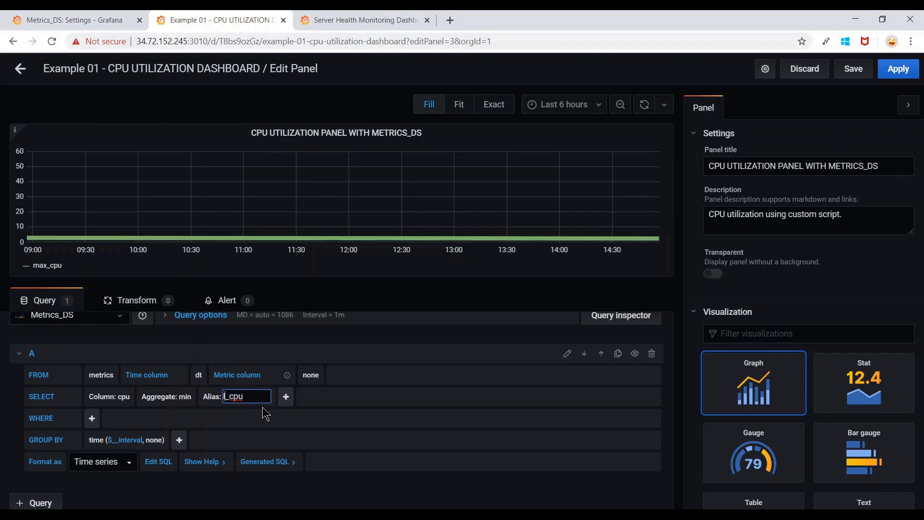
text(MIN)
key(BackSpace)
key(BackSpace)
text(min)
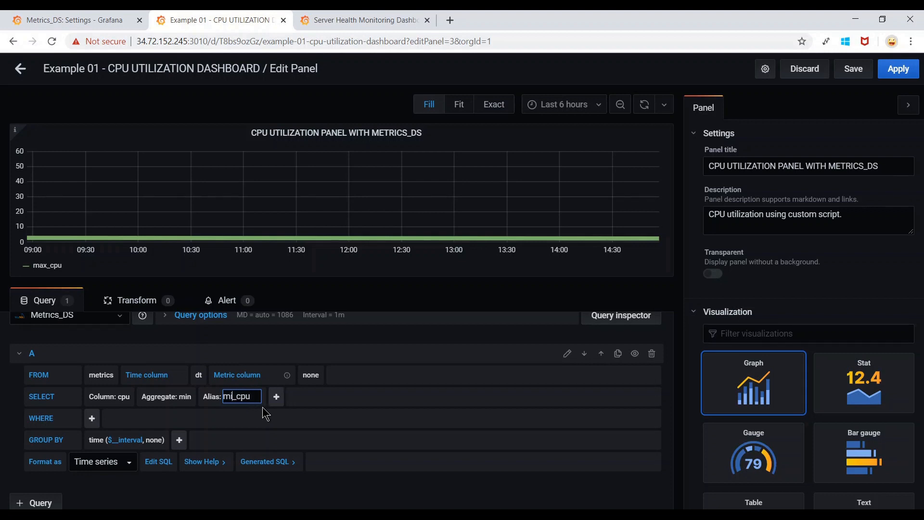
click(393, 417)
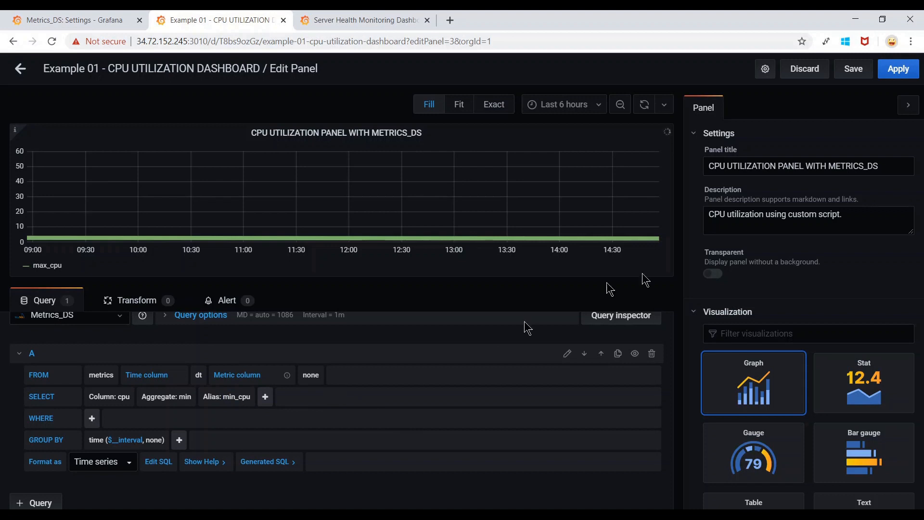
click(860, 73)
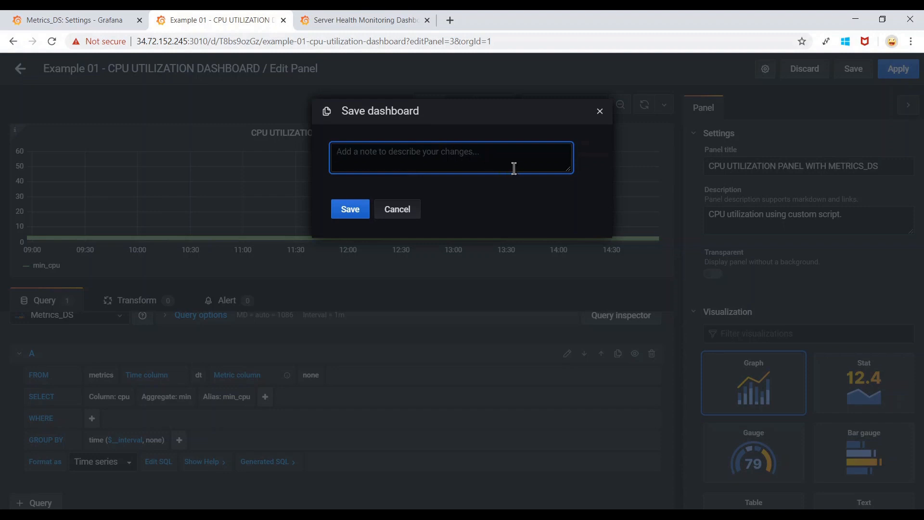
Save the dashboard with the note 'Adding minimum cpu utilization panel'.
text(Adding)
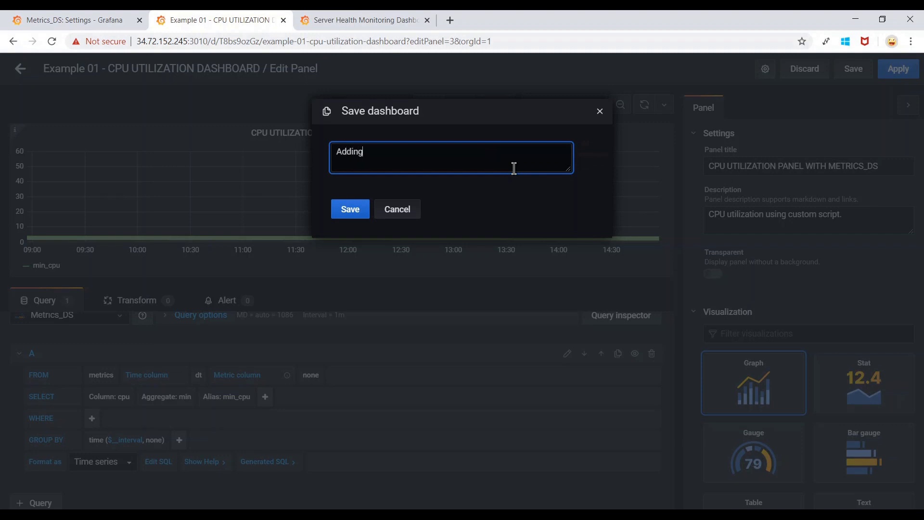
text( minimum cpu utilization panel)
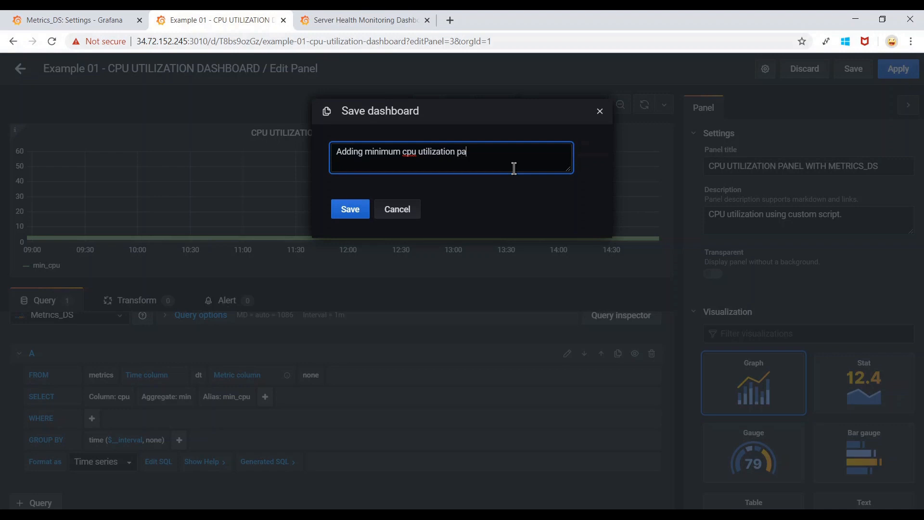
click(347, 213)
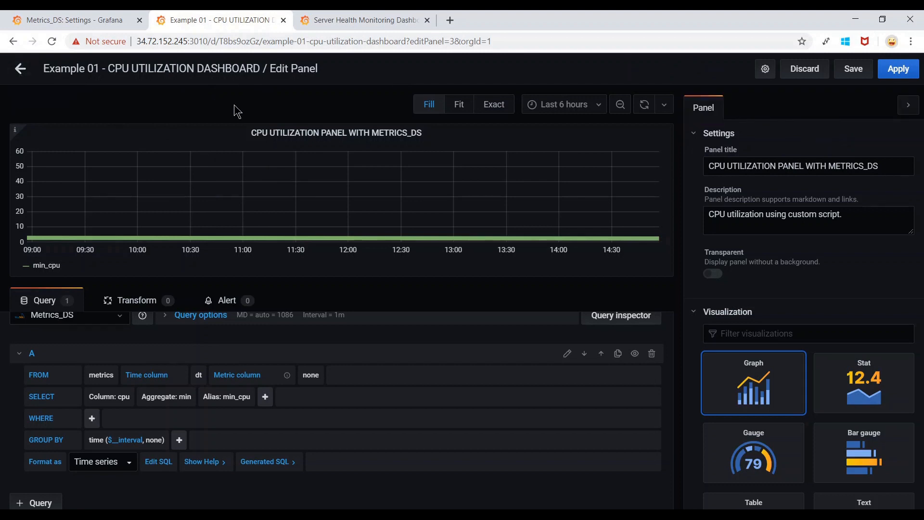
Back on the dashboard, move the min_cpu panel full-width below the max_cpu/min_idle panel.
click(21, 70)
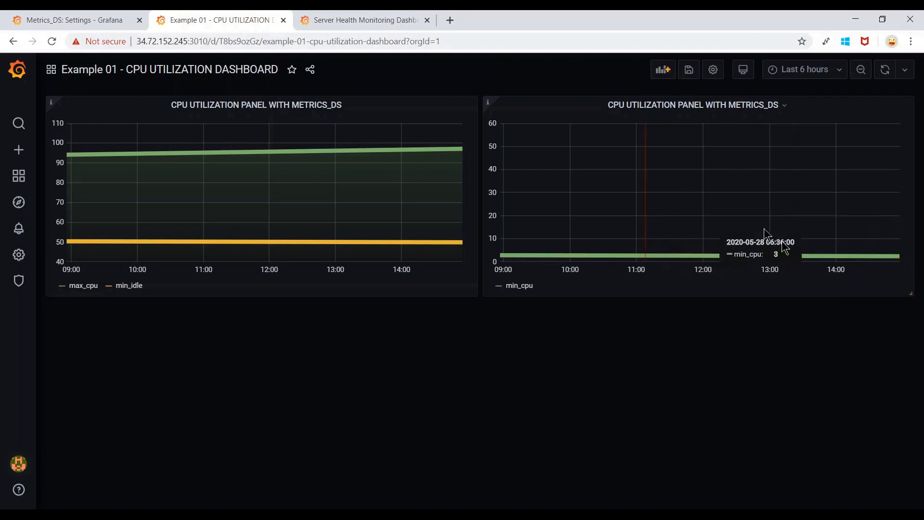
drag(914, 294, 671, 244)
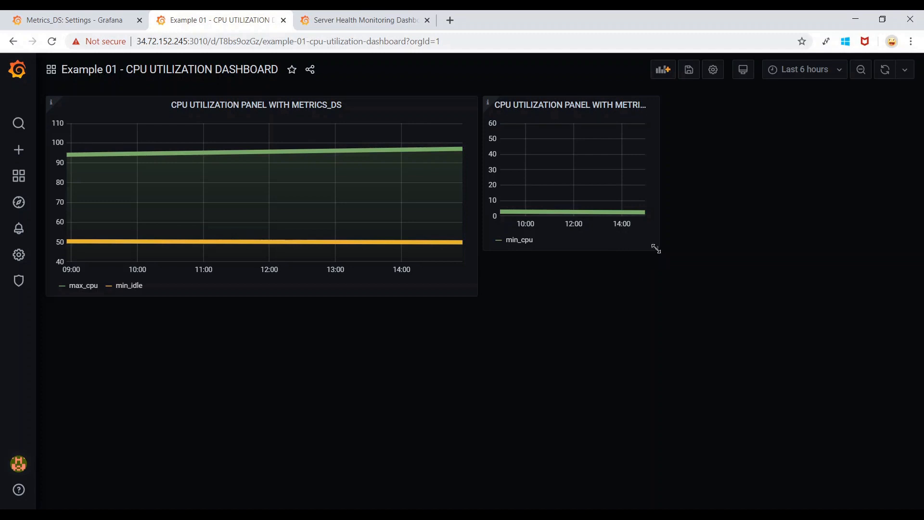
drag(657, 249, 911, 296)
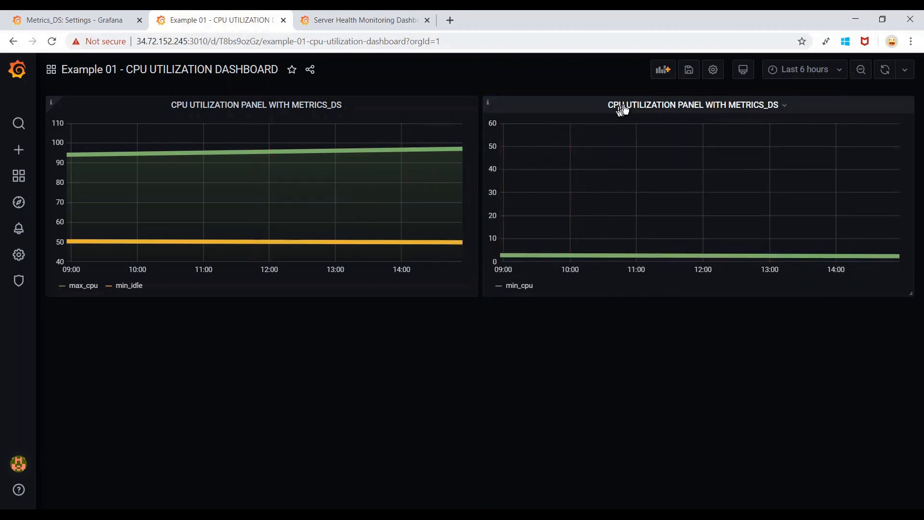
drag(629, 108, 192, 320)
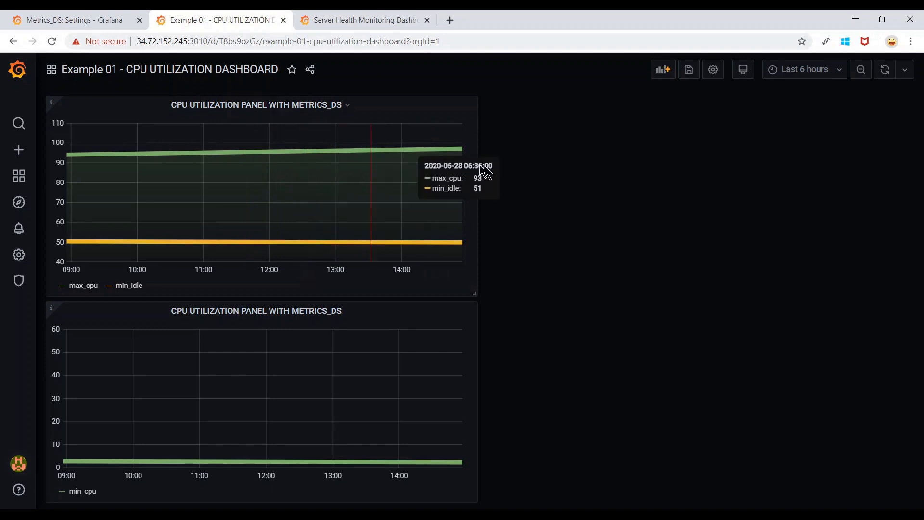
Set the dashboard to auto-refresh every 30s, then bring the PuTTY MySQL terminal forward.
click(907, 73)
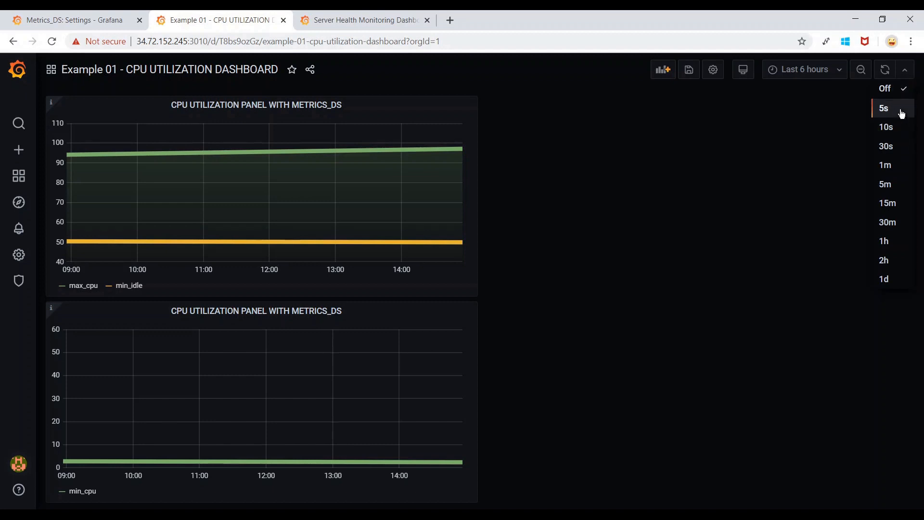
click(902, 150)
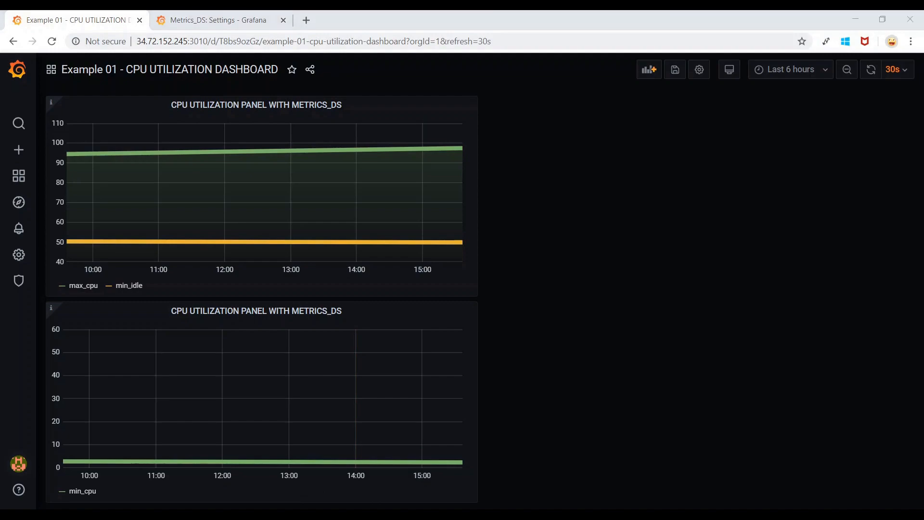
mouse_move(234, 515)
click(298, 478)
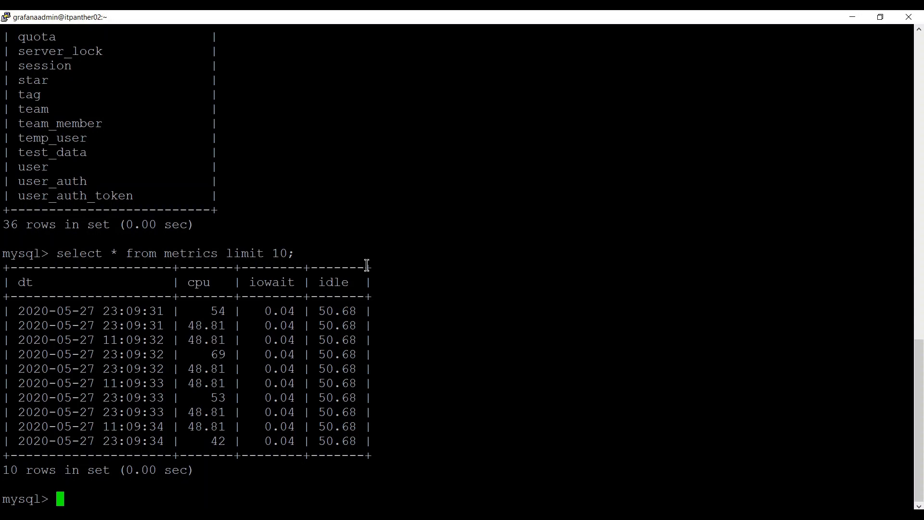
Run 'select dt, max(cpu) from metrics group by dt limit 10;', copy the query, and return to Grafana.
text(select dt)
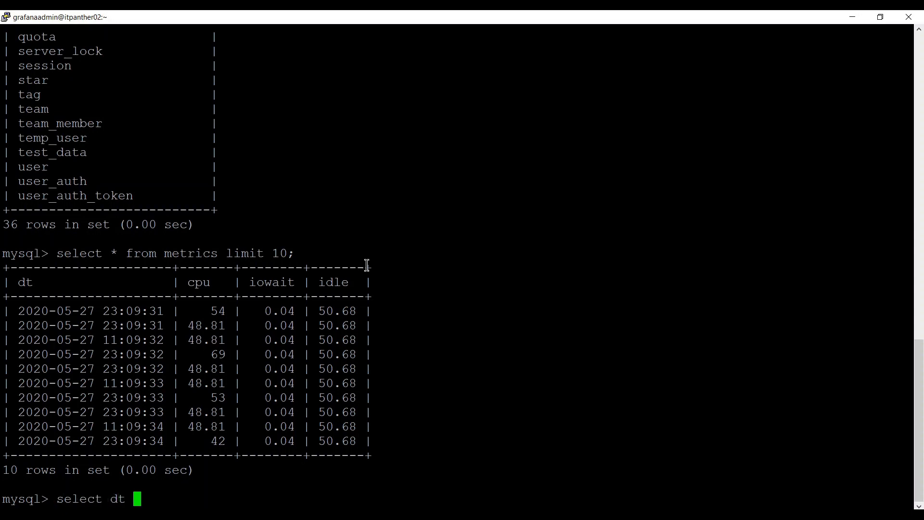
key(BackSpace)
text(, max(cpu) )
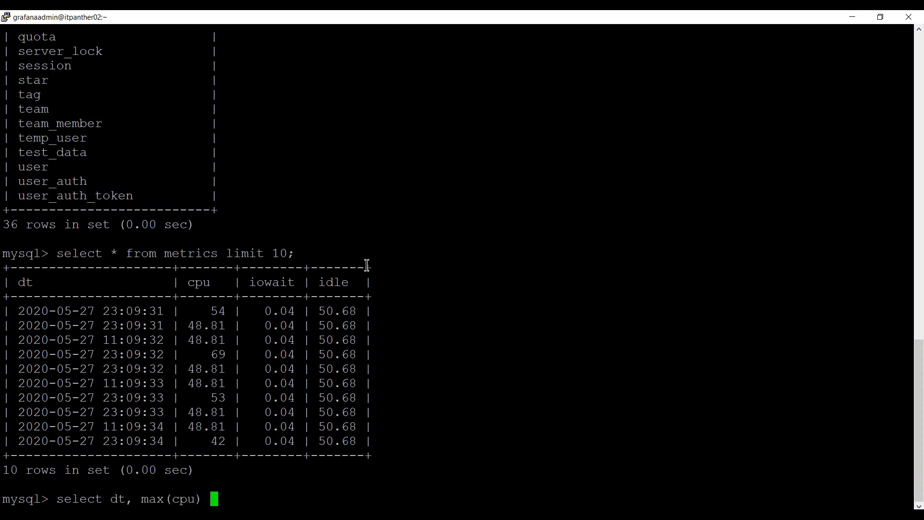
text(from metrics g)
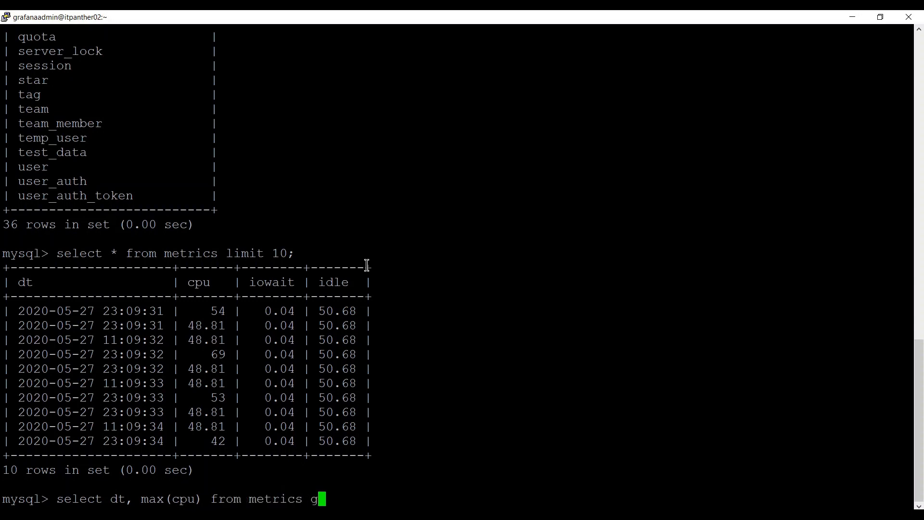
text(roup by dt)
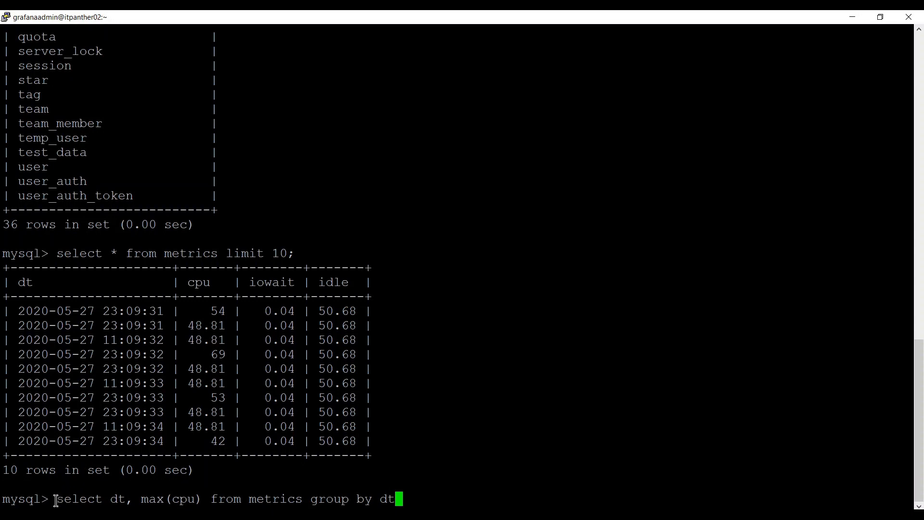
text(;)
key(BackSpace)
text(limit 10;)
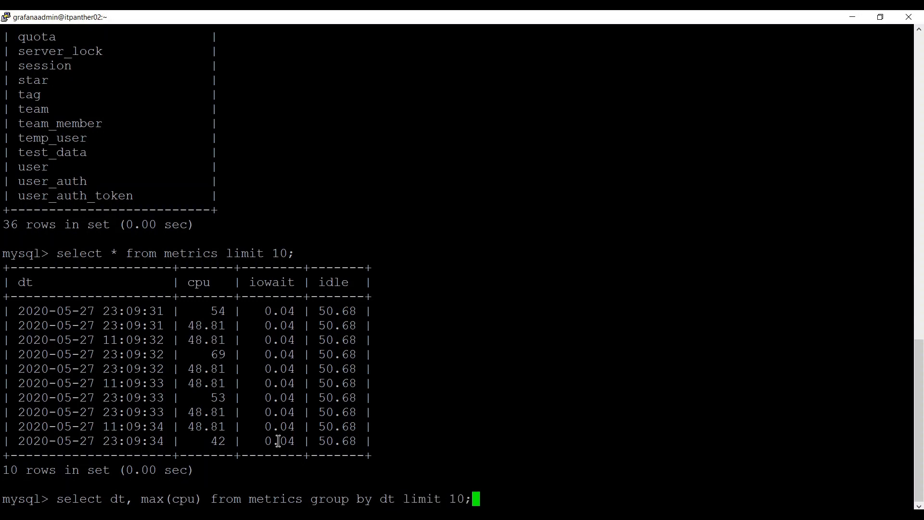
key(Return)
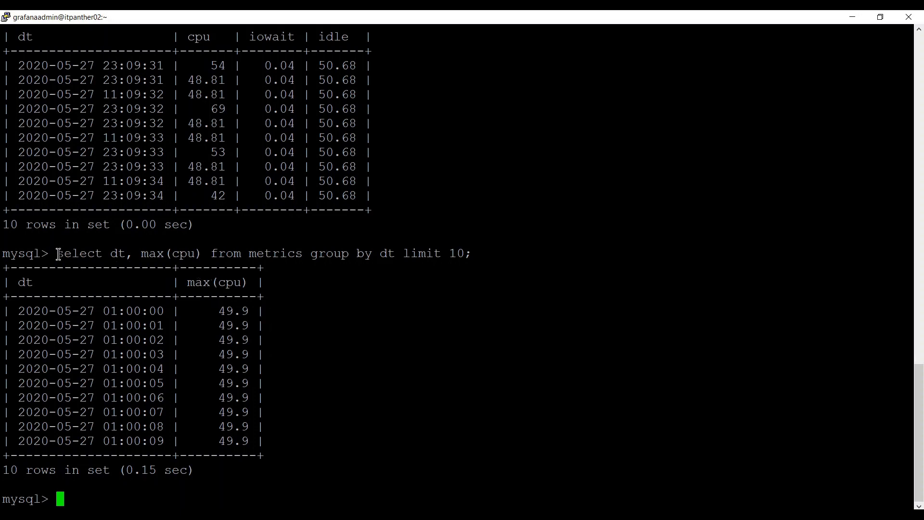
drag(57, 254, 391, 251)
key(ctrl+c)
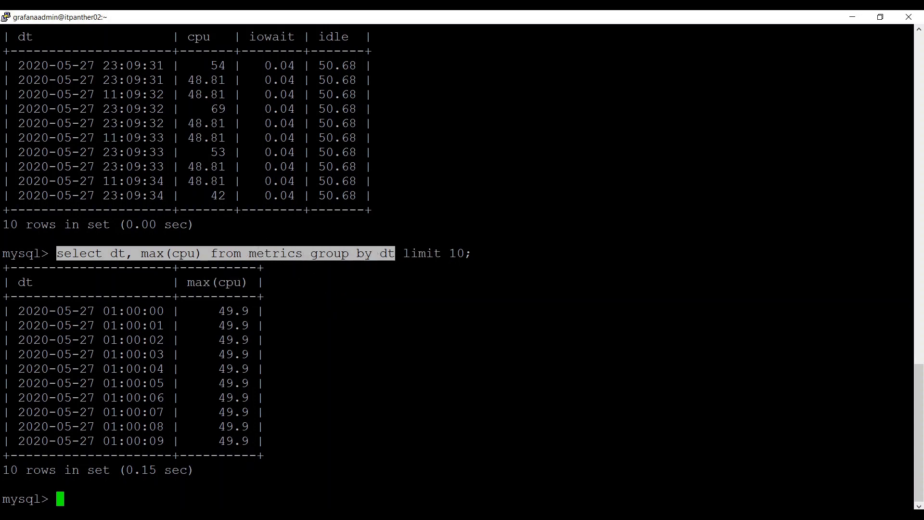
click(245, 516)
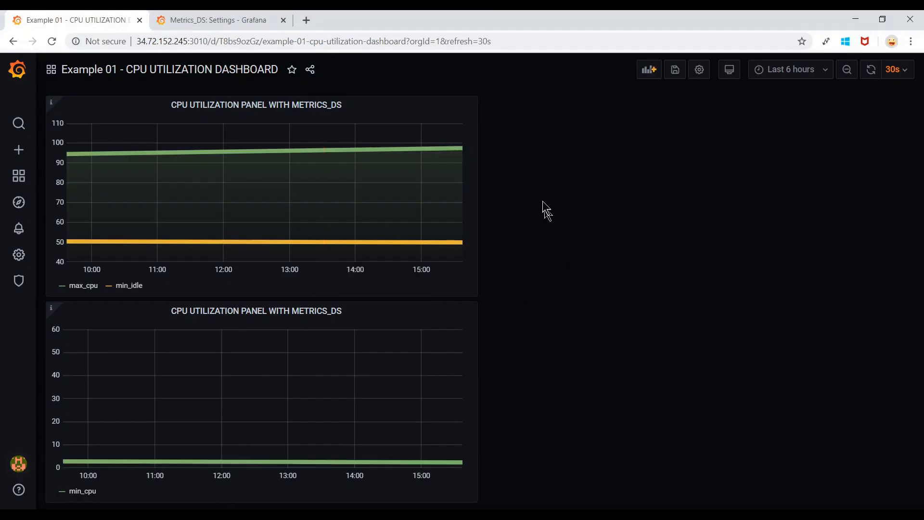
Duplicate the min_cpu panel from its title menu under More...
click(350, 315)
mouse_move(347, 422)
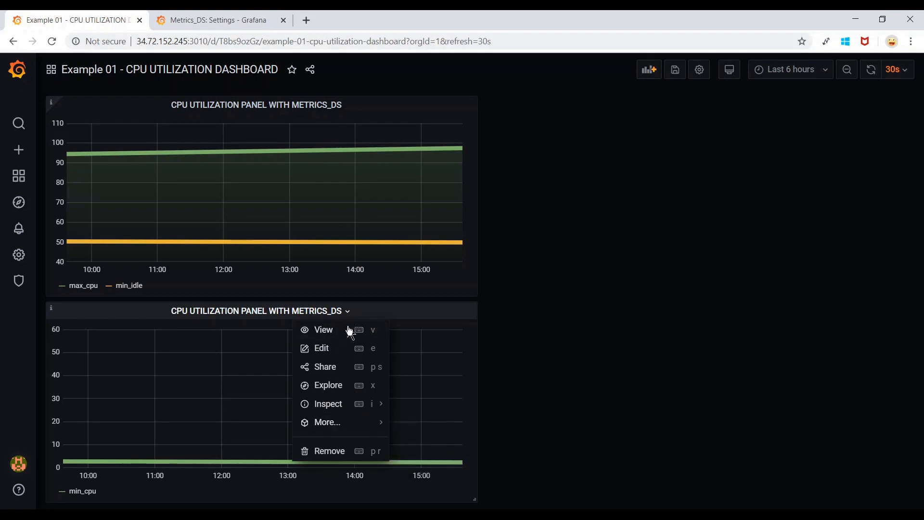
mouse_move(360, 423)
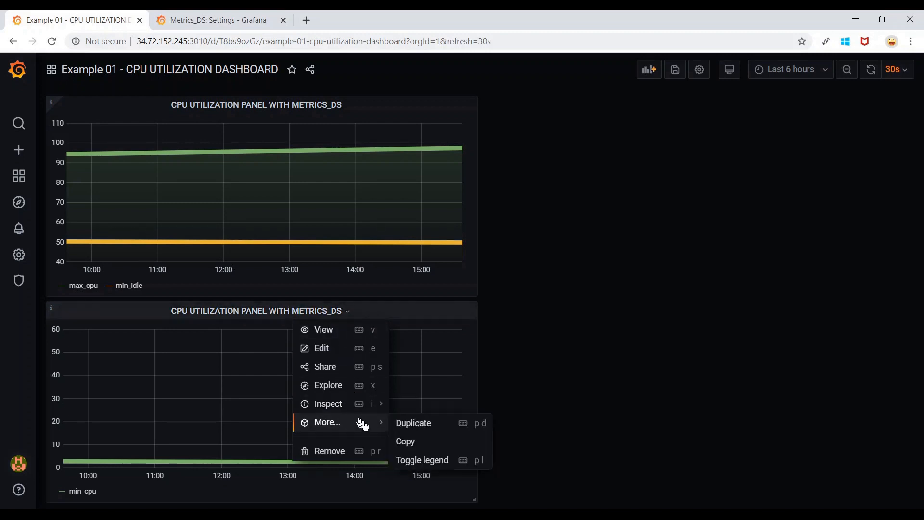
click(443, 424)
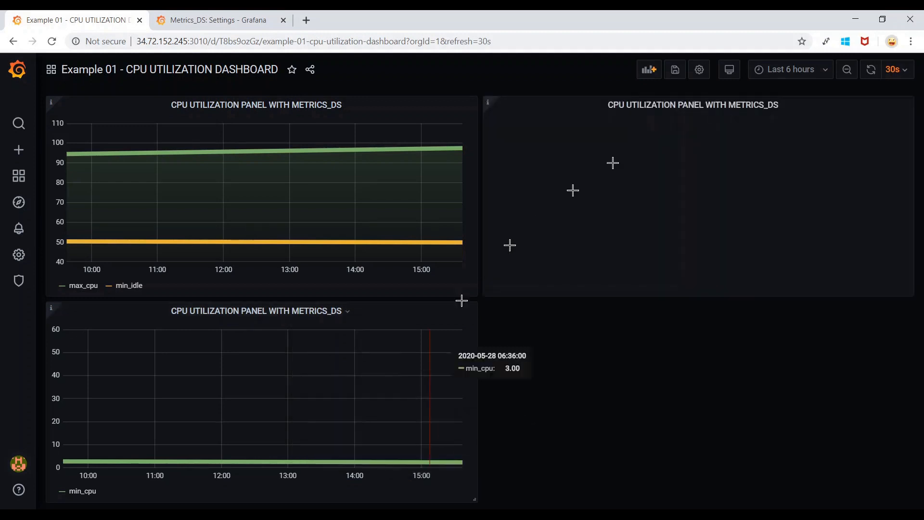
Edit the duplicated panel and delete its existing min_cpu query A.
click(785, 107)
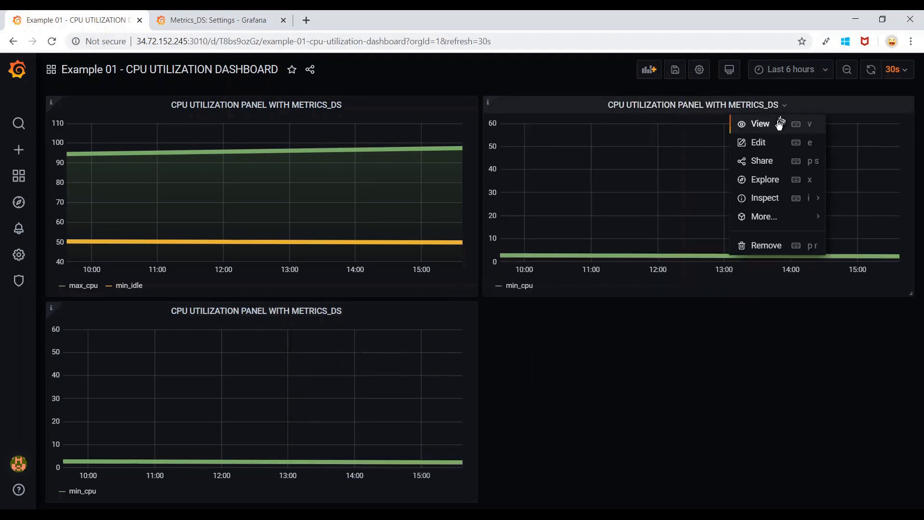
click(766, 146)
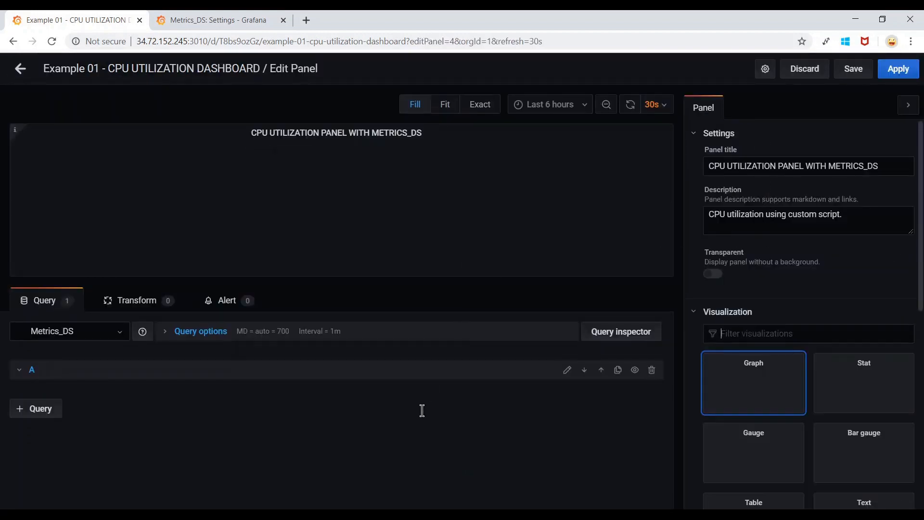
scroll(423, 412, down, 1)
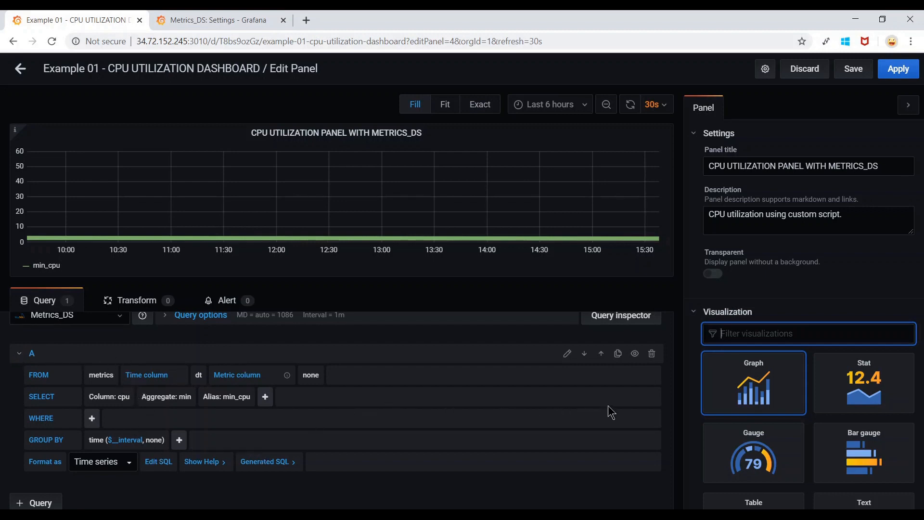
scroll(608, 412, up, 1)
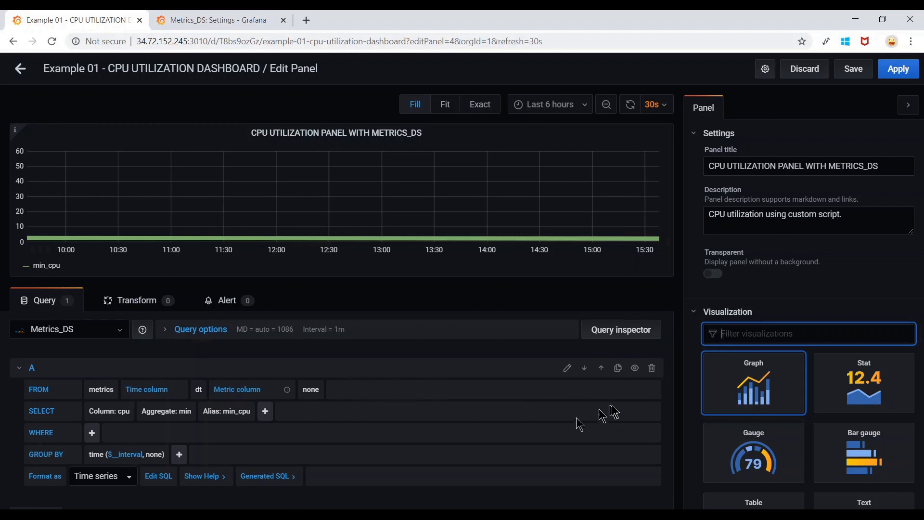
click(652, 371)
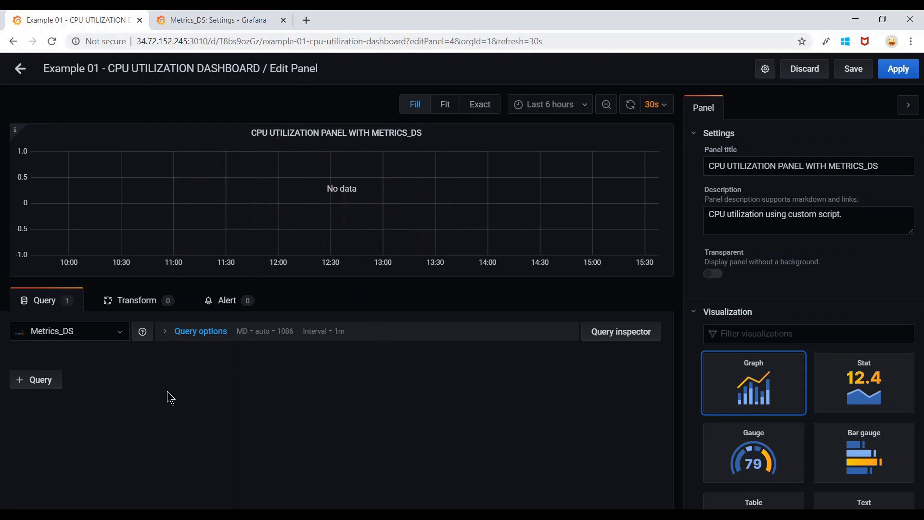
Add a new query, switch it to raw SQL mode, and clear its default alert-table SQL.
click(42, 381)
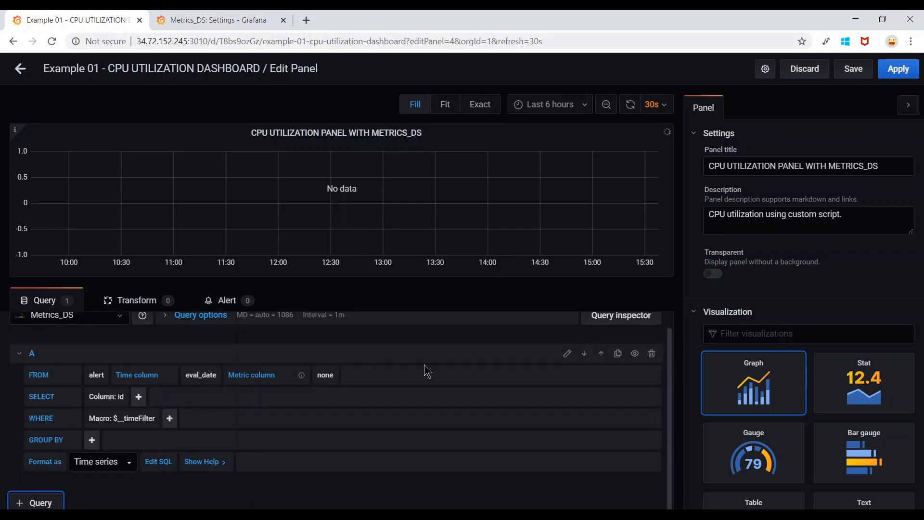
click(568, 354)
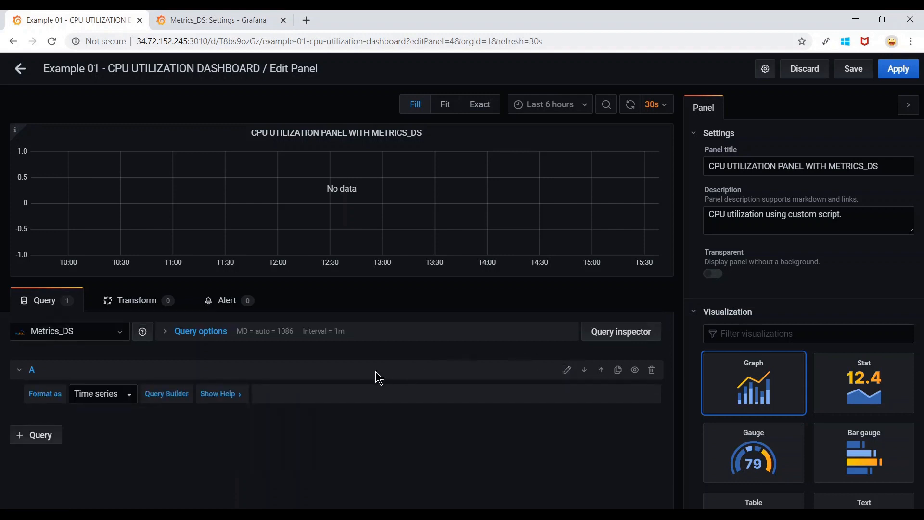
click(224, 424)
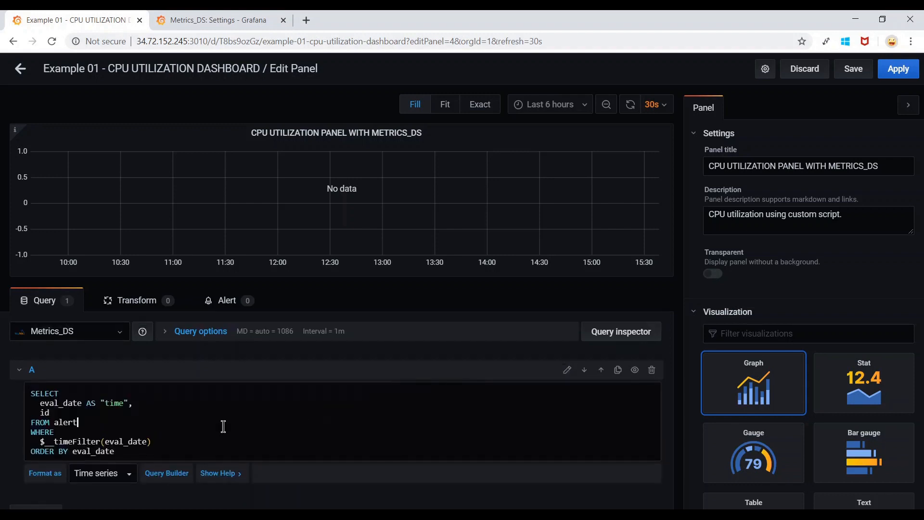
scroll(223, 426, down, 1)
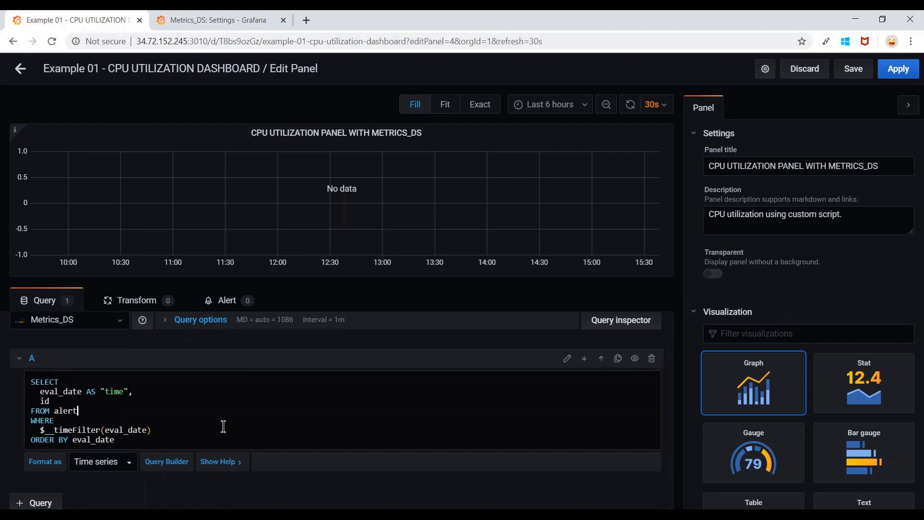
key(ctrl+a)
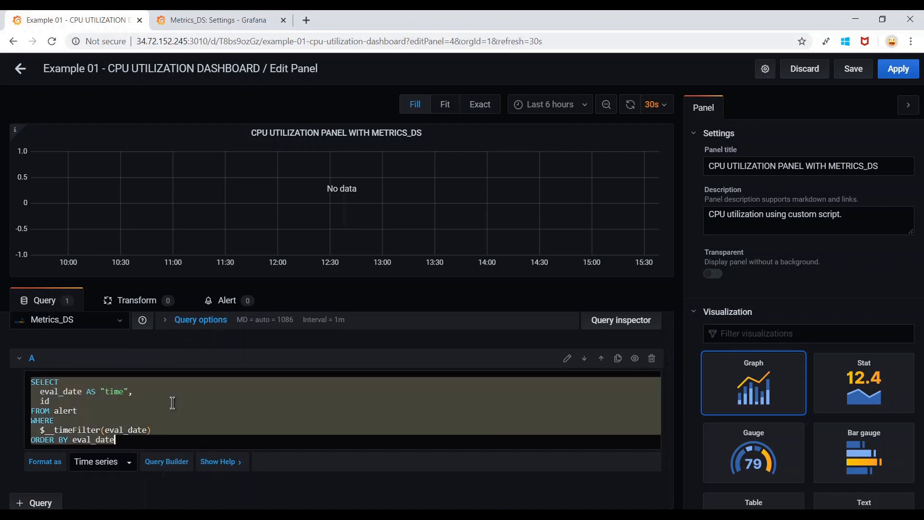
key(BackSpace)
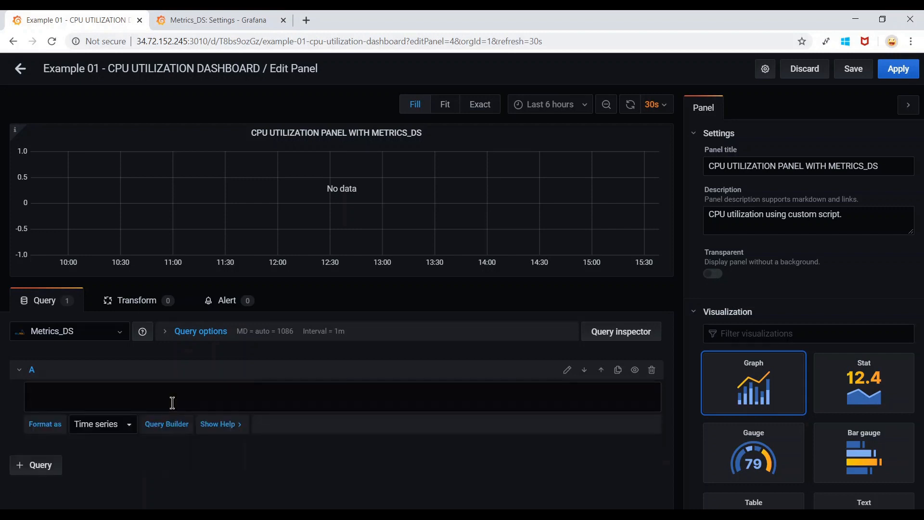
Paste the copied query and alias dt as "time": select dt as "time", max(cpu) from metrics group by dt.
key(ctrl+v)
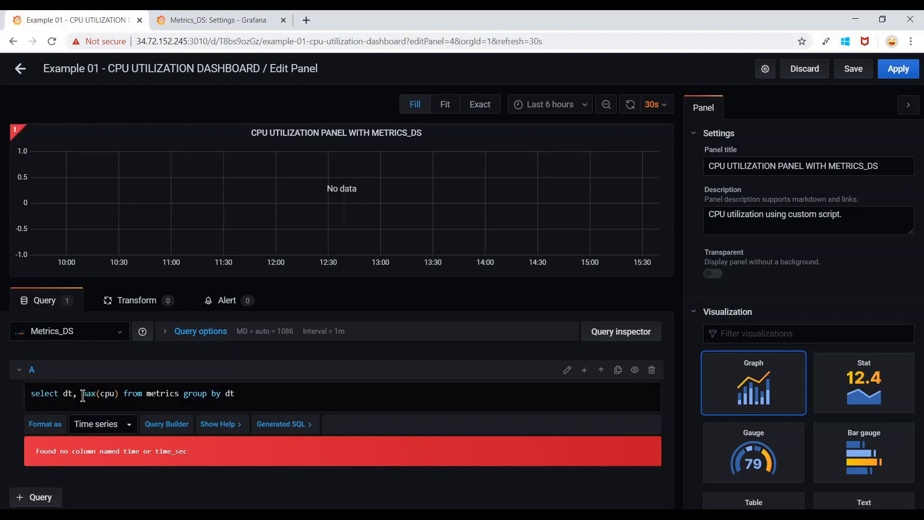
text(as )
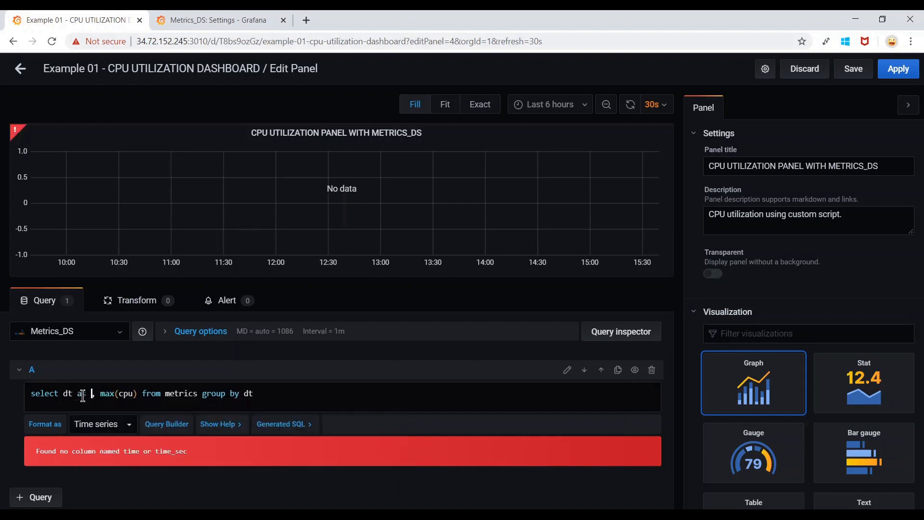
text("time")
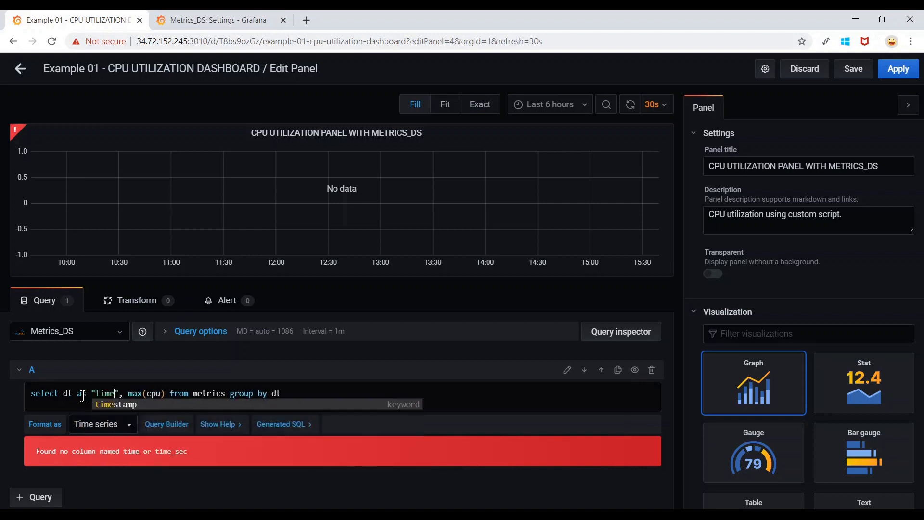
click(318, 395)
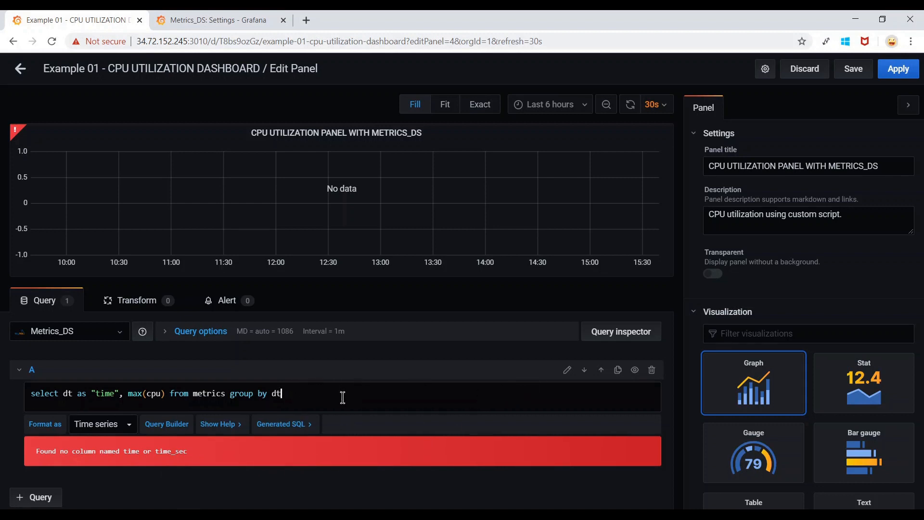
Save the dashboard with the change note 'added a panel with custom query.'.
click(855, 69)
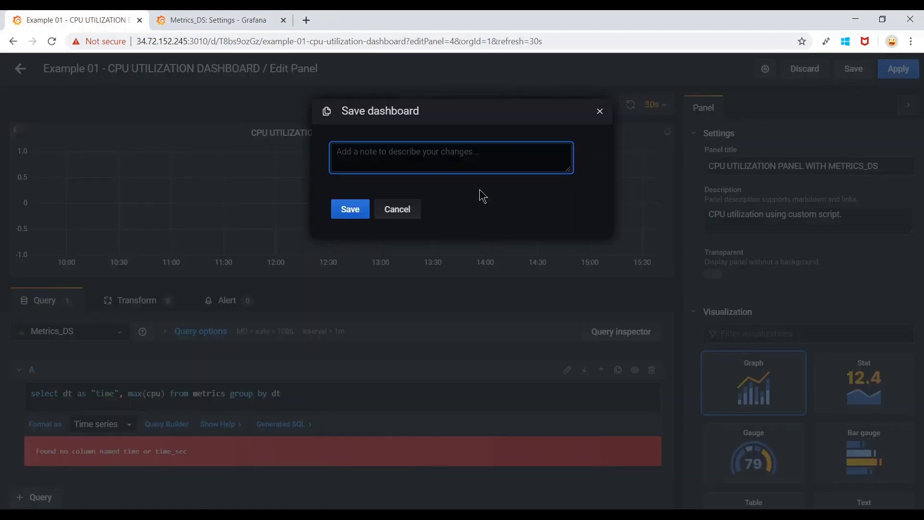
text(added a pa)
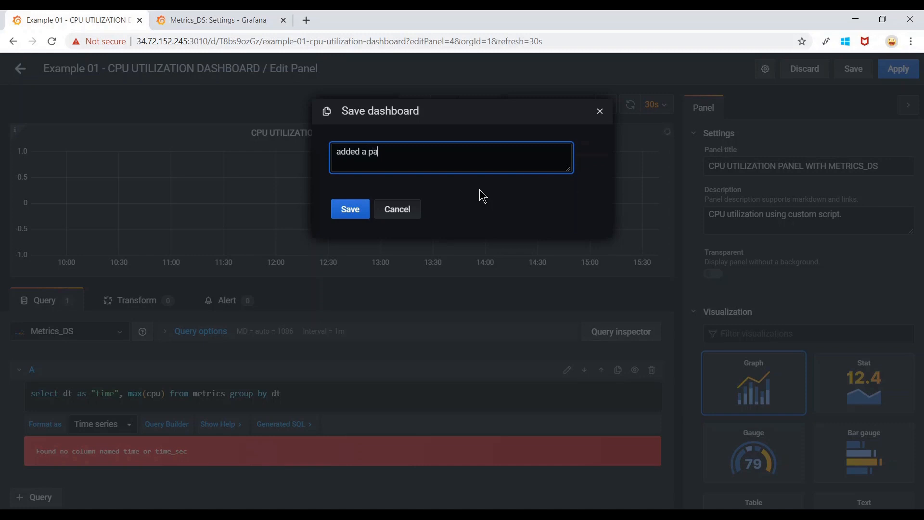
text(nel with custom query.)
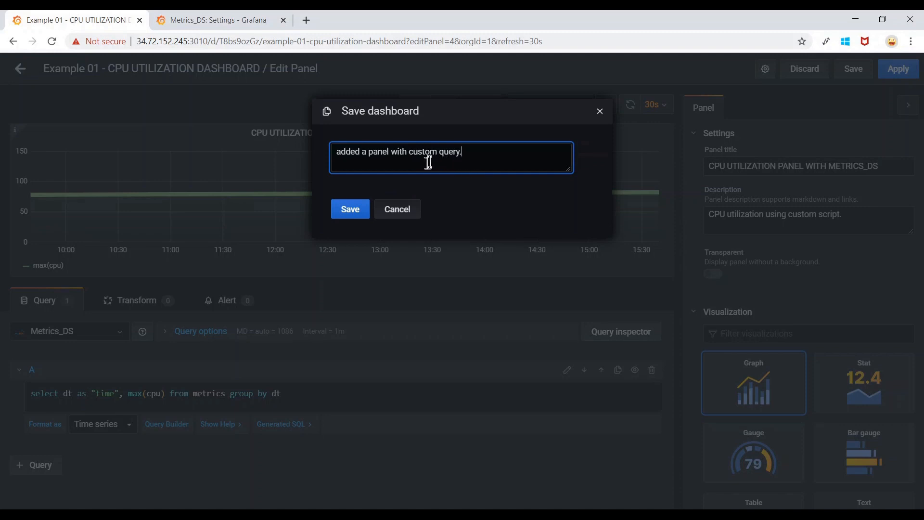
drag(466, 150, 280, 146)
click(483, 148)
click(347, 212)
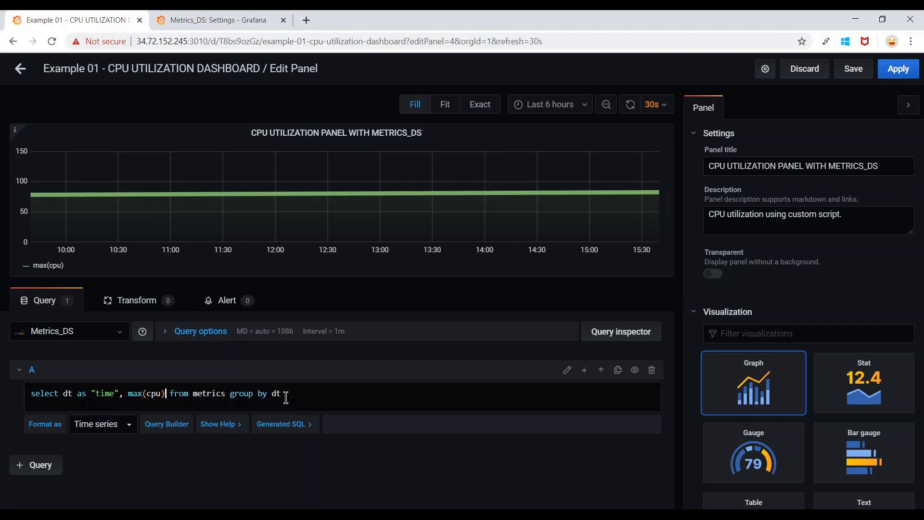
Append ', min(cpu)' to the SQL select so both max(cpu) and min(cpu) are graphed.
text(, )
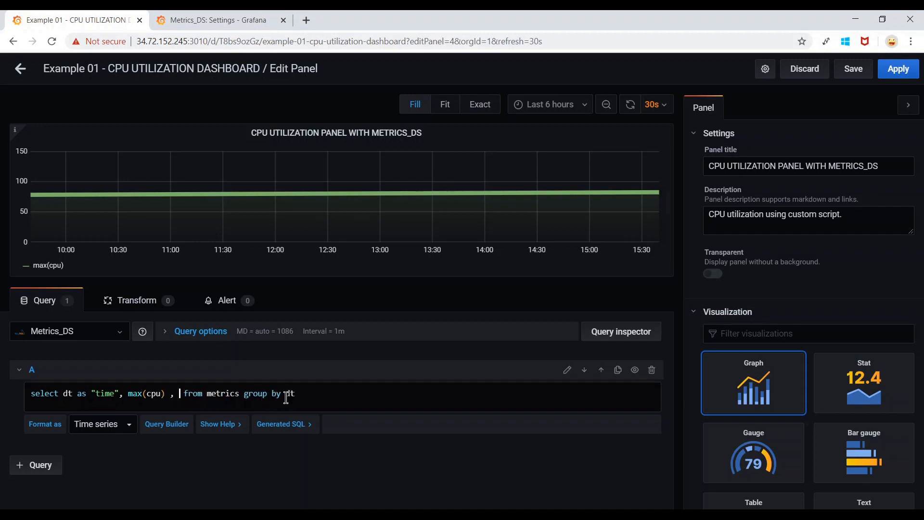
text(min(cpu))
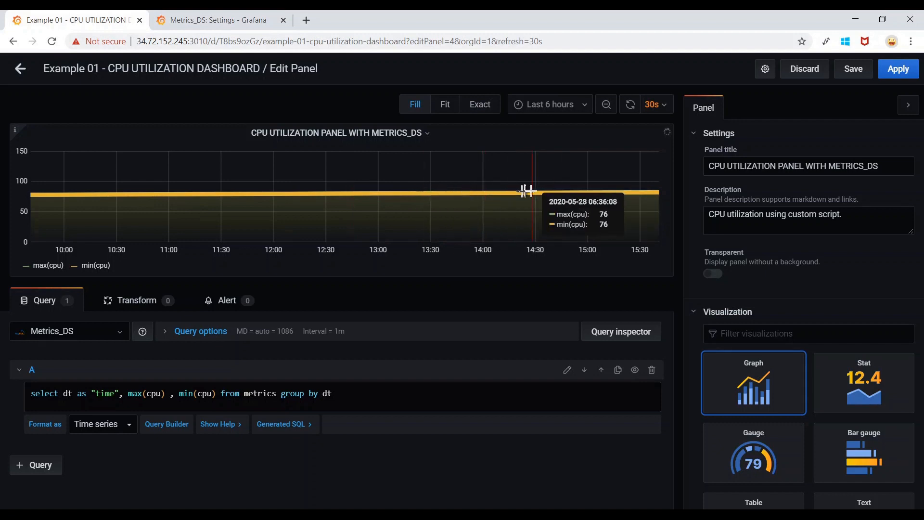
click(663, 107)
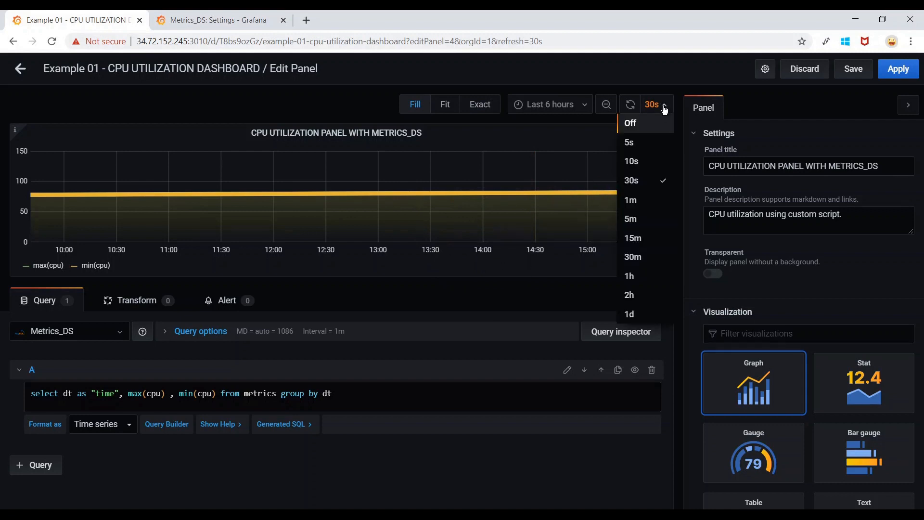
click(371, 399)
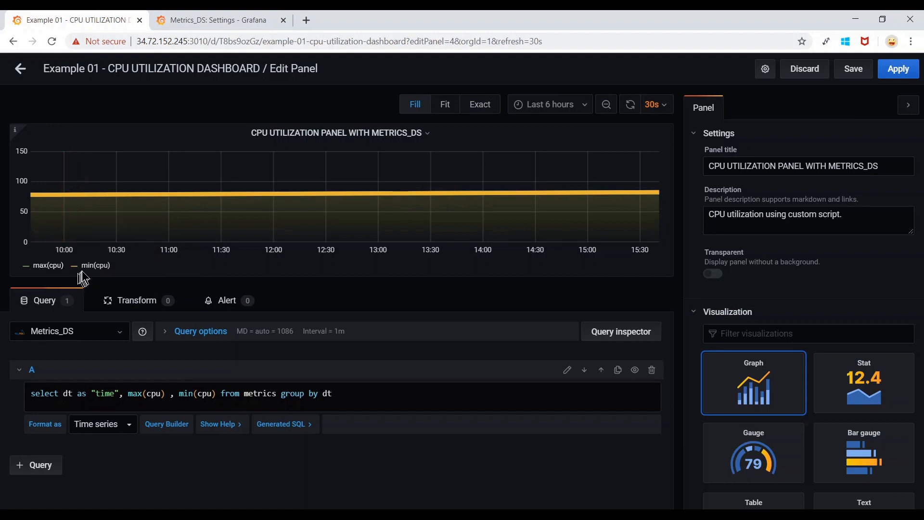
Alias the aggregates as "max_cpu" and "min_cpu" in the SQL and refresh the dashboard.
click(166, 393)
text(as )
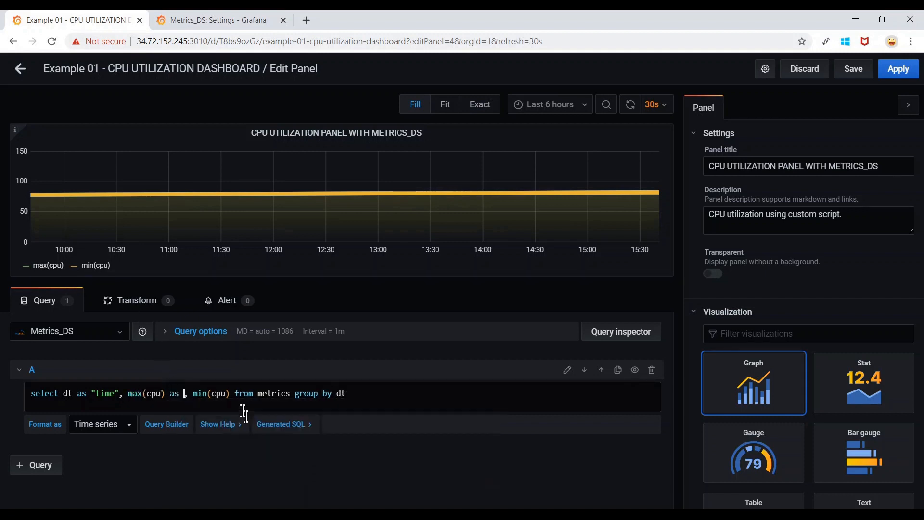
text(")
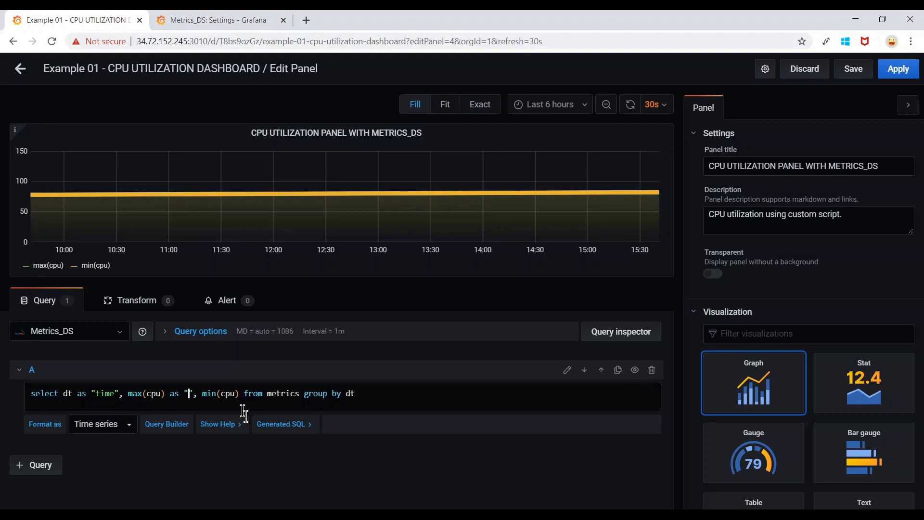
text(max_cpu))
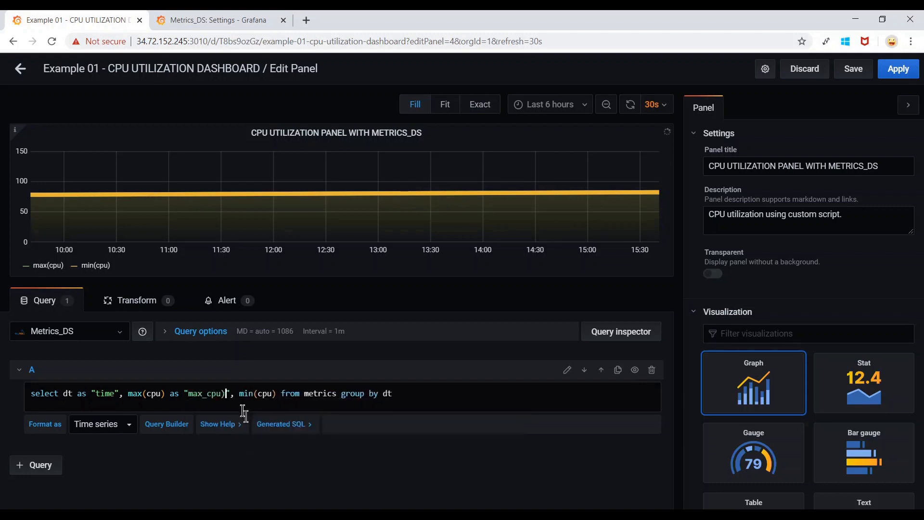
key(BackSpace)
key(Right)
key(Right)
key(Right)
key(Right)
key(Right)
key(Right)
key(Right)
key(Right)
key(Right)
key(Right)
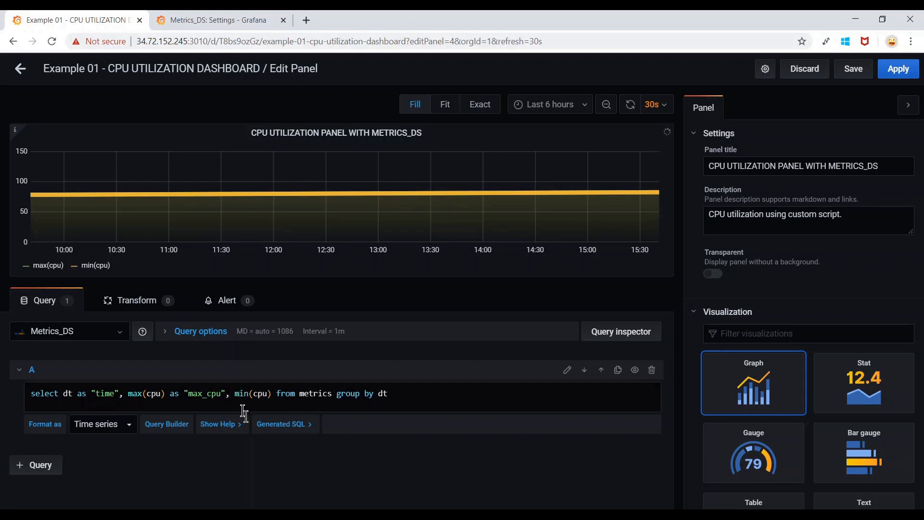
text(as "min)
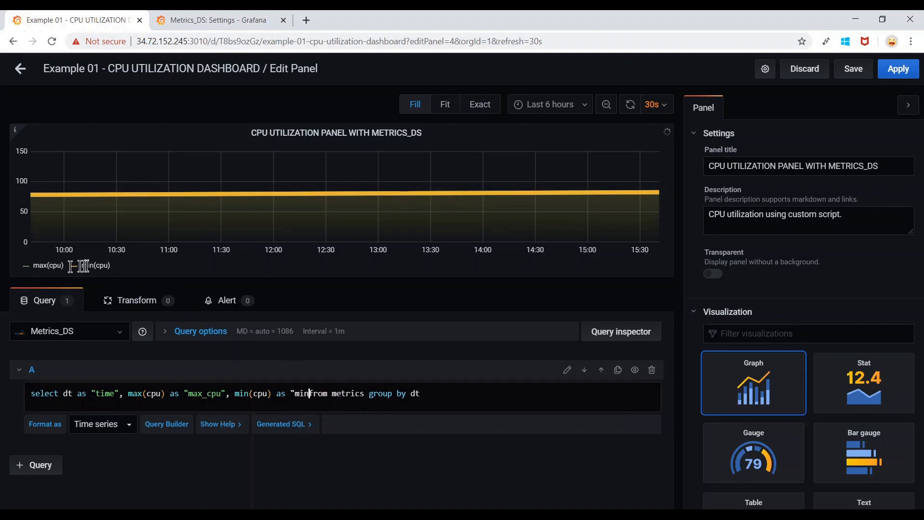
text(_cpu")
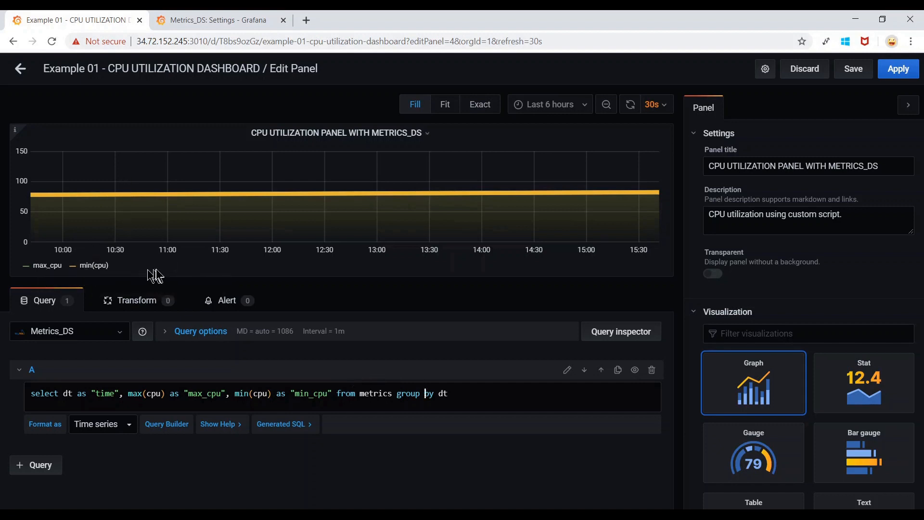
click(630, 105)
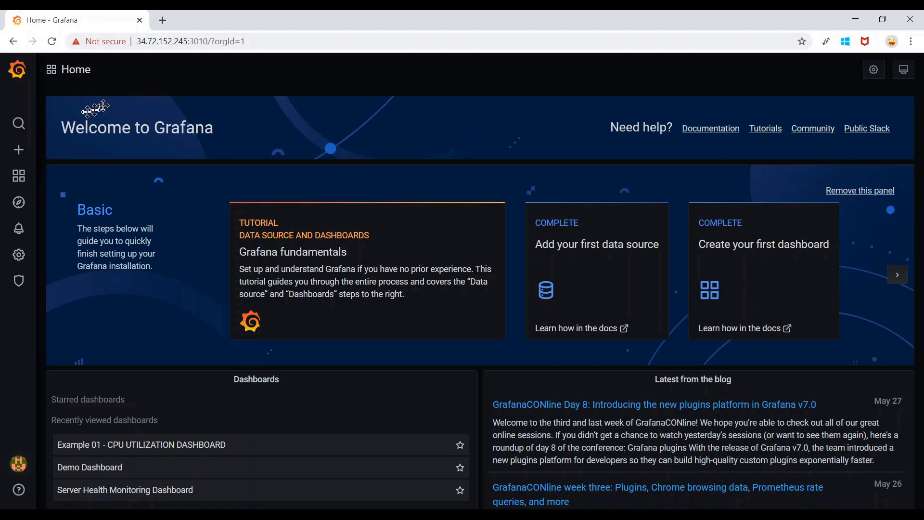
Start a new InfluxDB data source from Configuration > Data Sources.
mouse_move(26, 262)
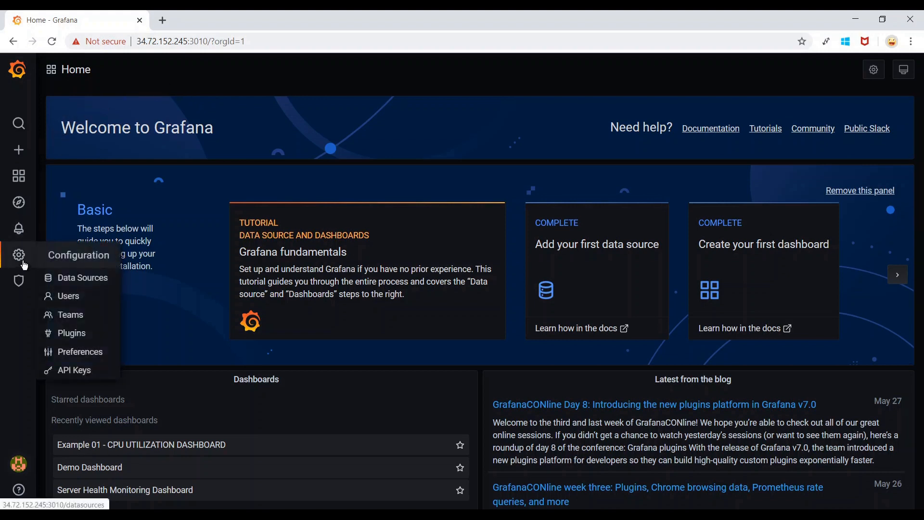
click(111, 286)
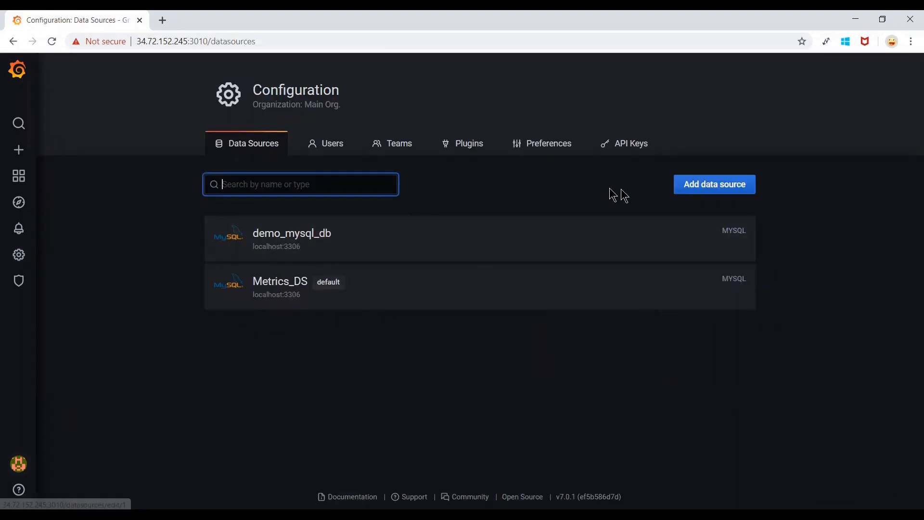
click(738, 191)
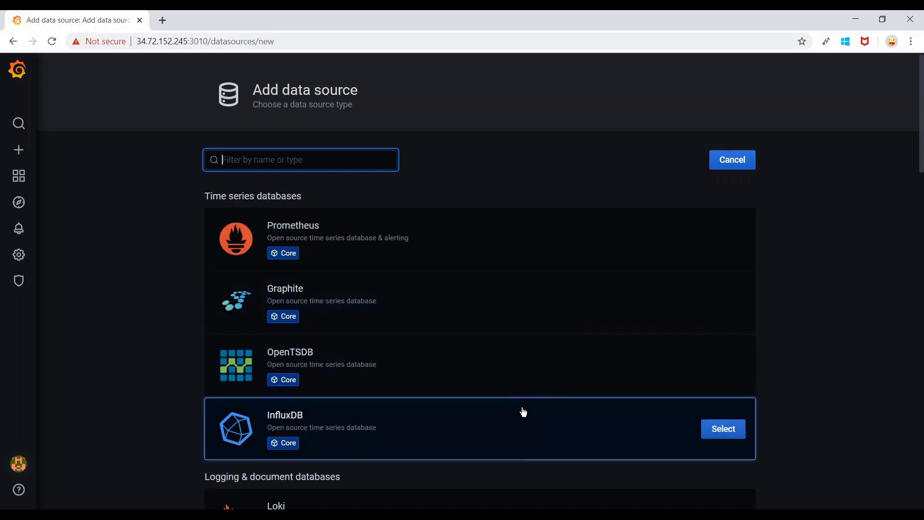
scroll(524, 412, down, 1)
click(726, 408)
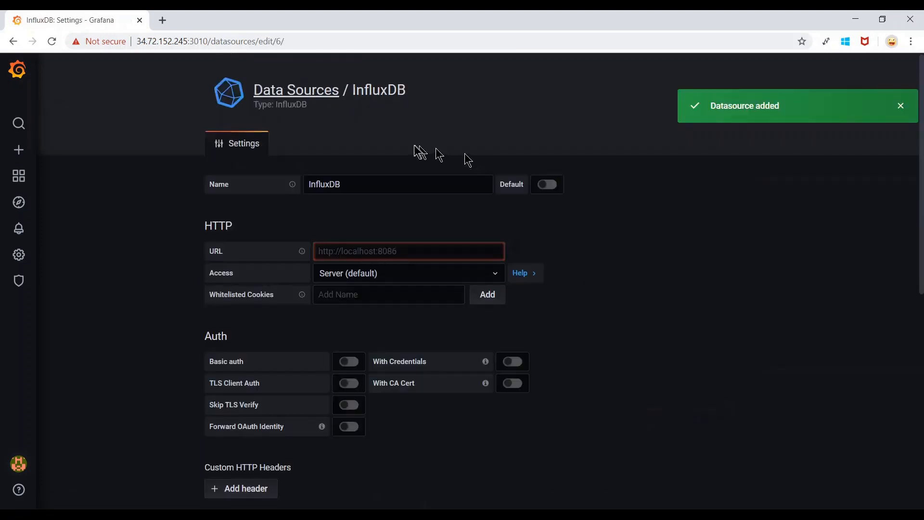
click(392, 187)
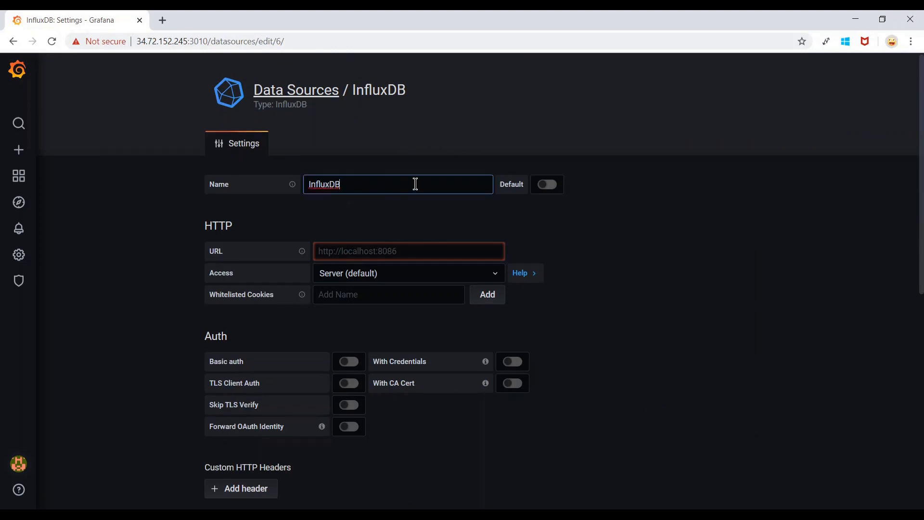
text(_demo)
click(419, 251)
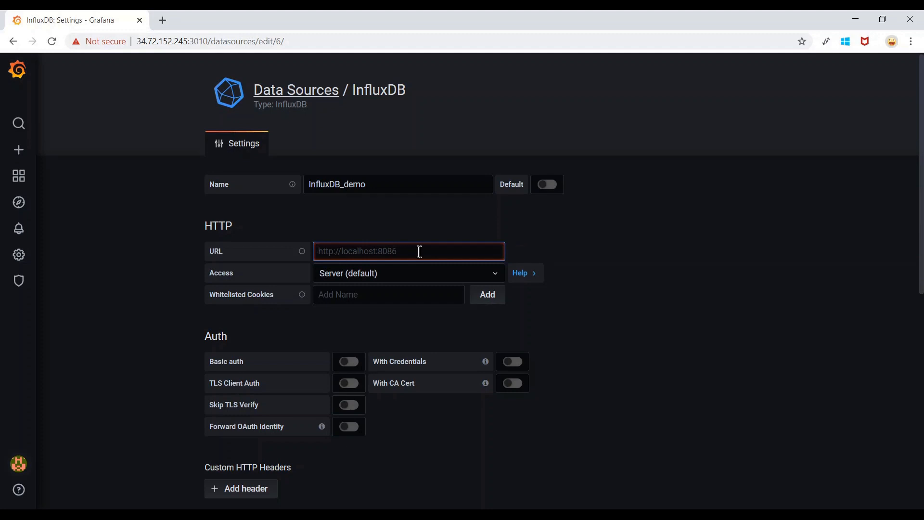
text(http://10)
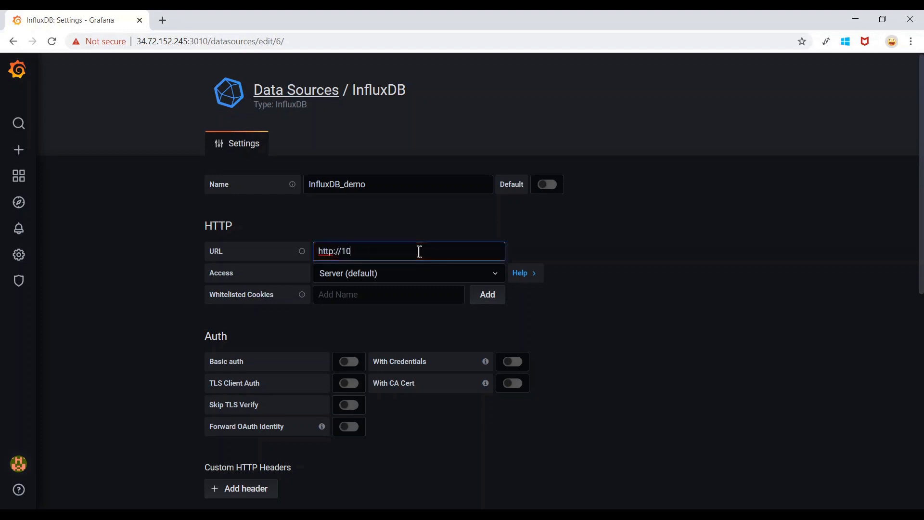
text(.128.0.4:8082)
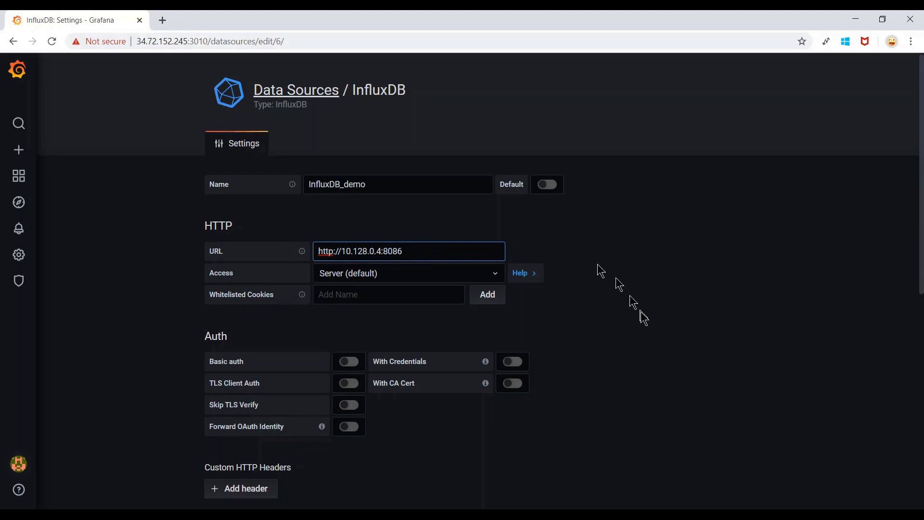
Set the InfluxDB_demo data source's database to telegraf.
click(644, 331)
scroll(645, 332, down, 4)
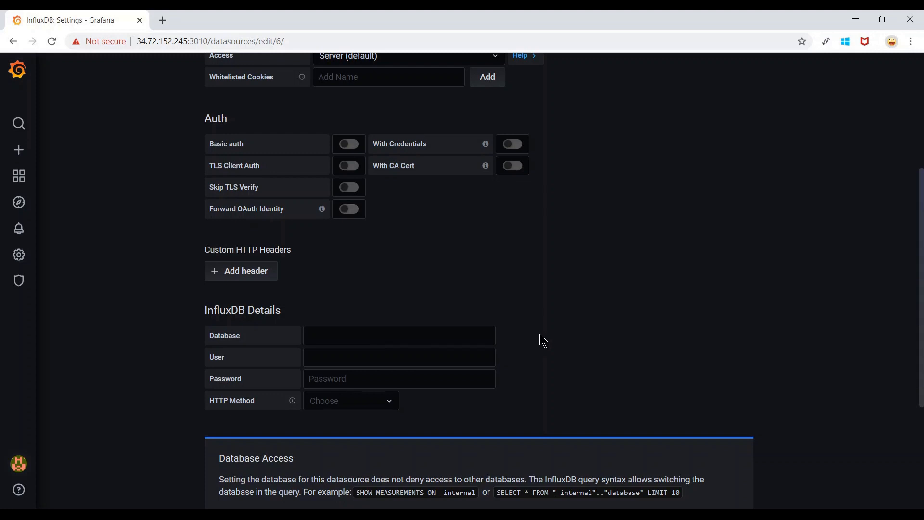
click(440, 334)
text(tele)
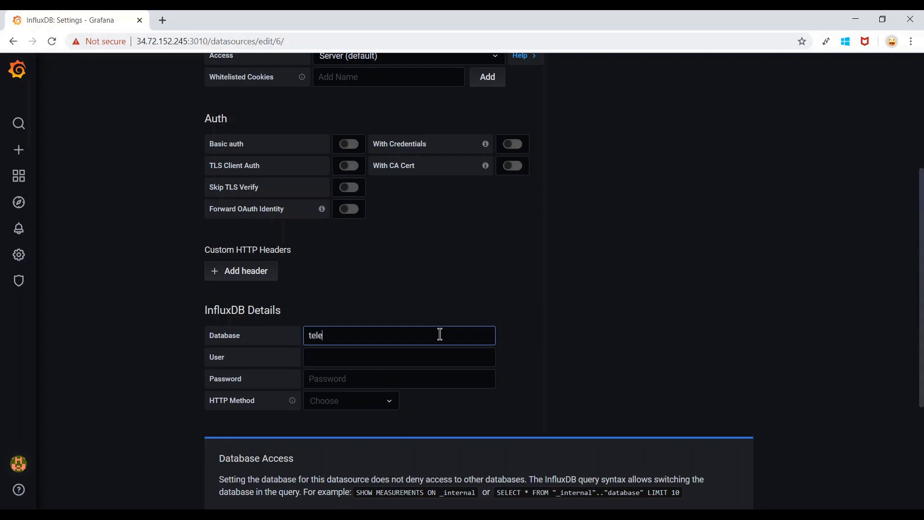
text(graf)
click(570, 360)
Save and test the data source to confirm it is working.
scroll(570, 360, down, 2)
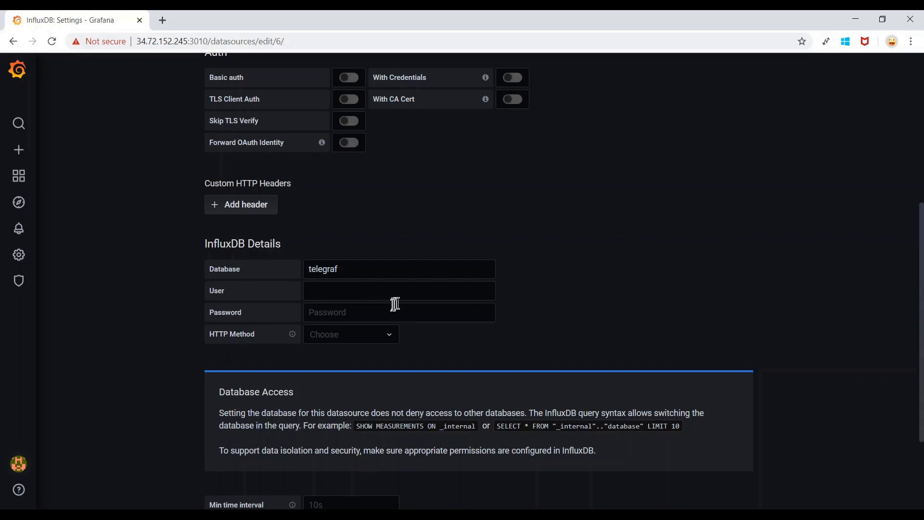
scroll(388, 301, down, 1)
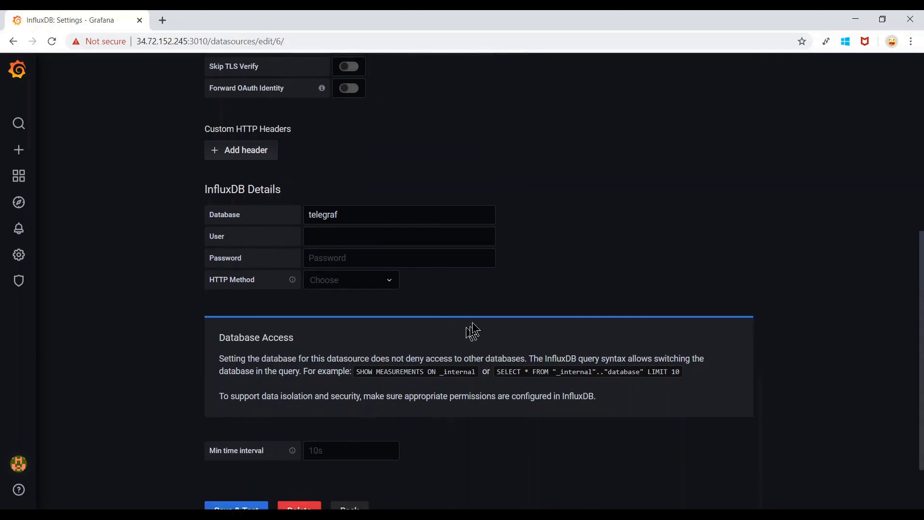
scroll(472, 330, down, 2)
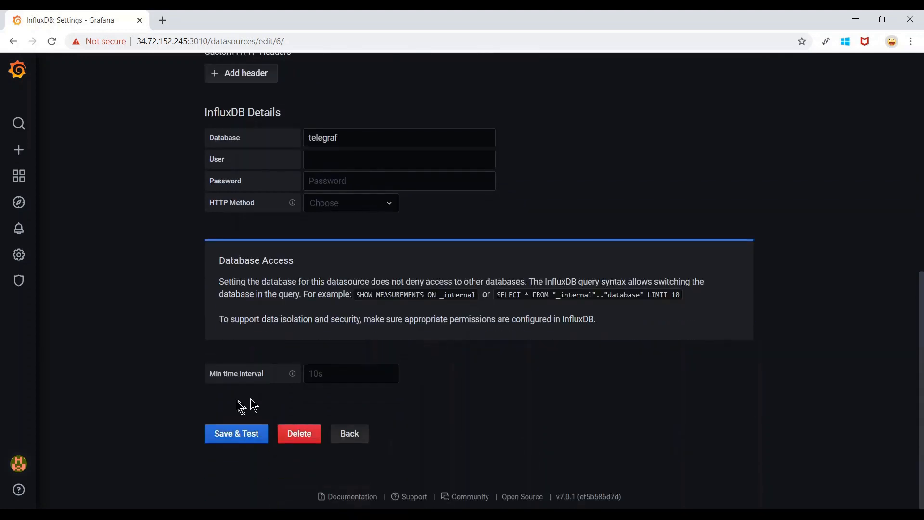
click(240, 440)
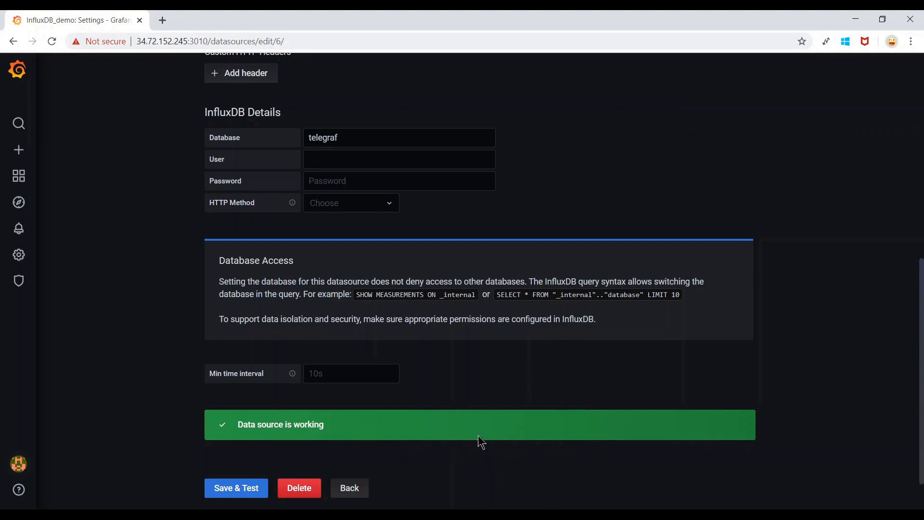
scroll(481, 442, up, 4)
scroll(571, 331, up, 4)
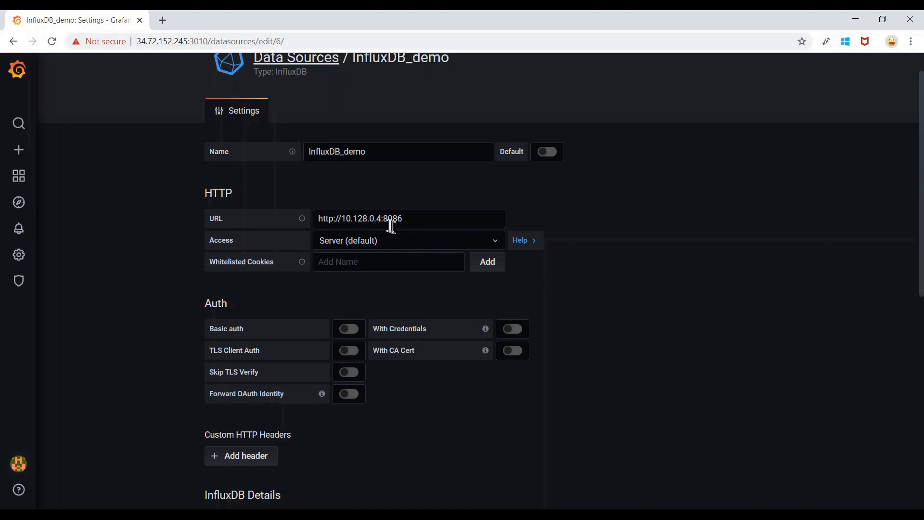
click(422, 219)
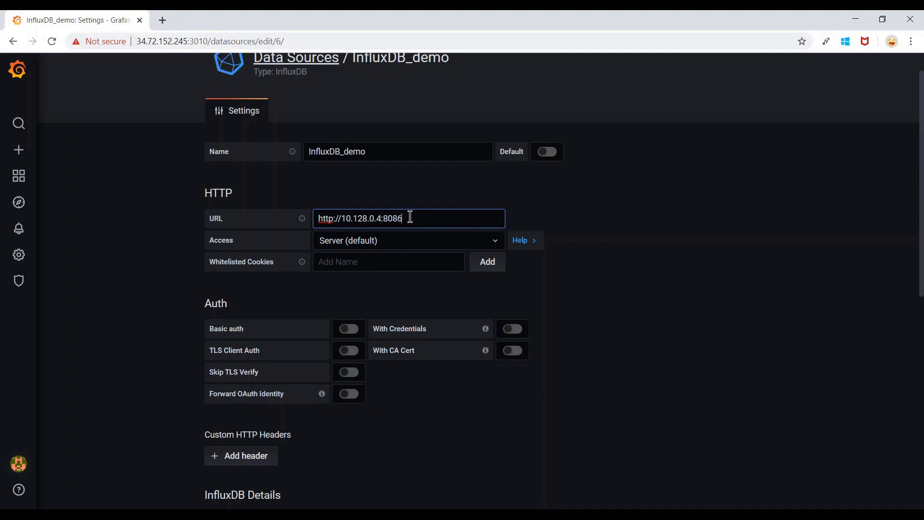
scroll(410, 216, down, 7)
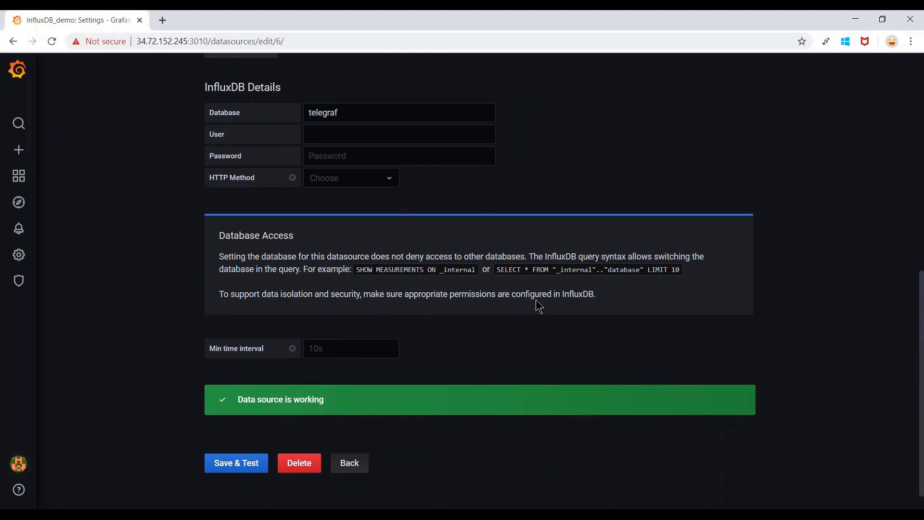
scroll(538, 306, up, 10)
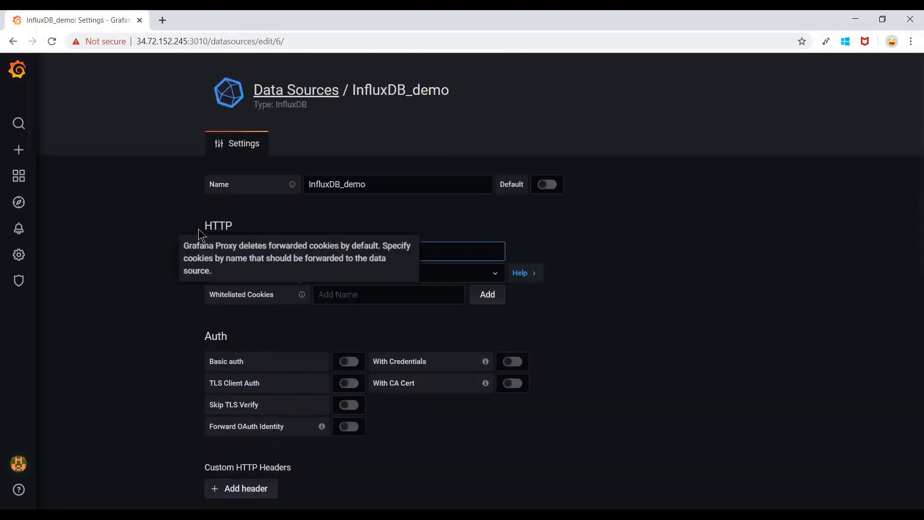
Create a new dashboard with a new panel using the InfluxDB_demo data source.
mouse_move(20, 157)
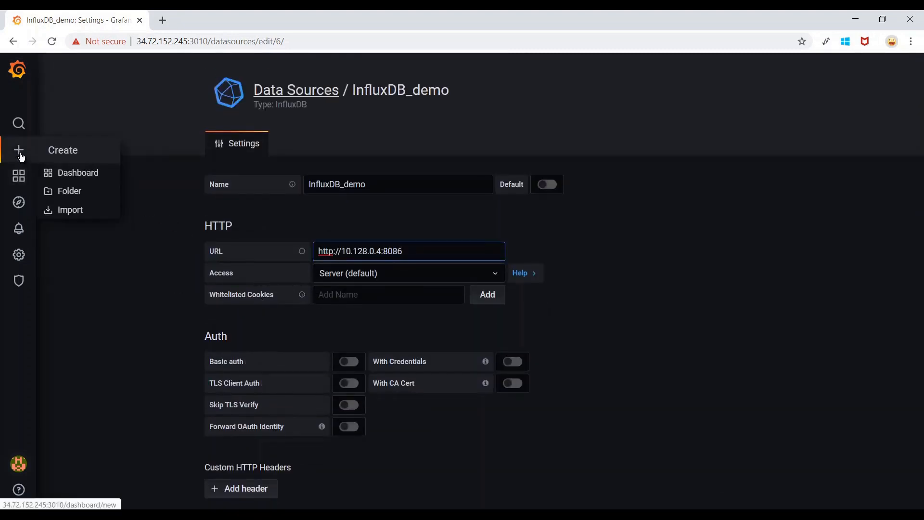
click(87, 174)
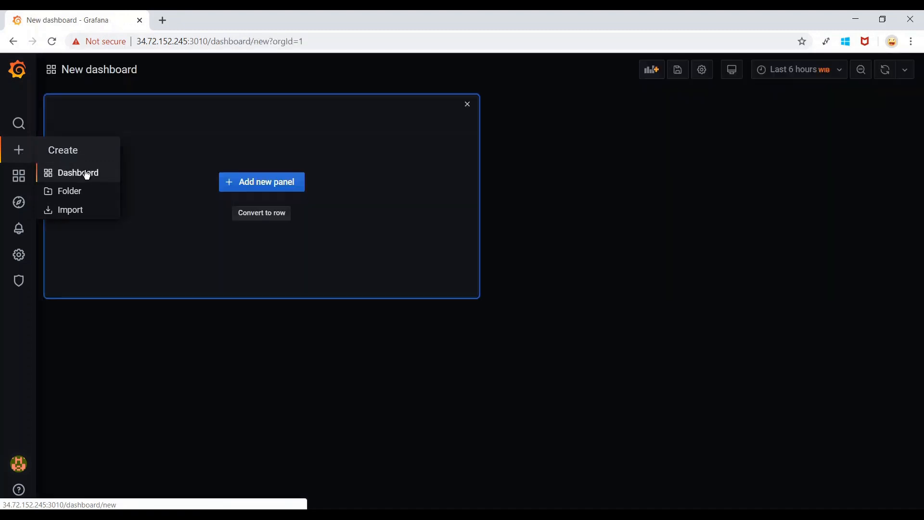
click(266, 184)
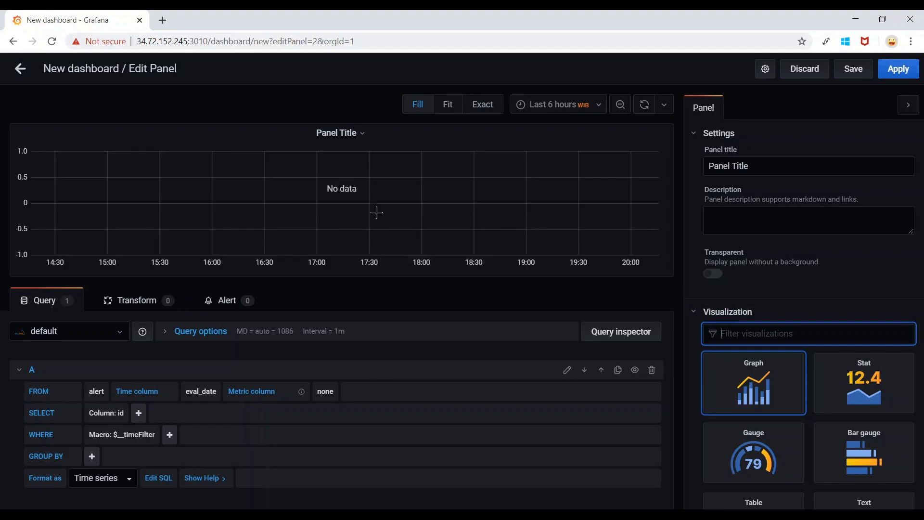
click(113, 333)
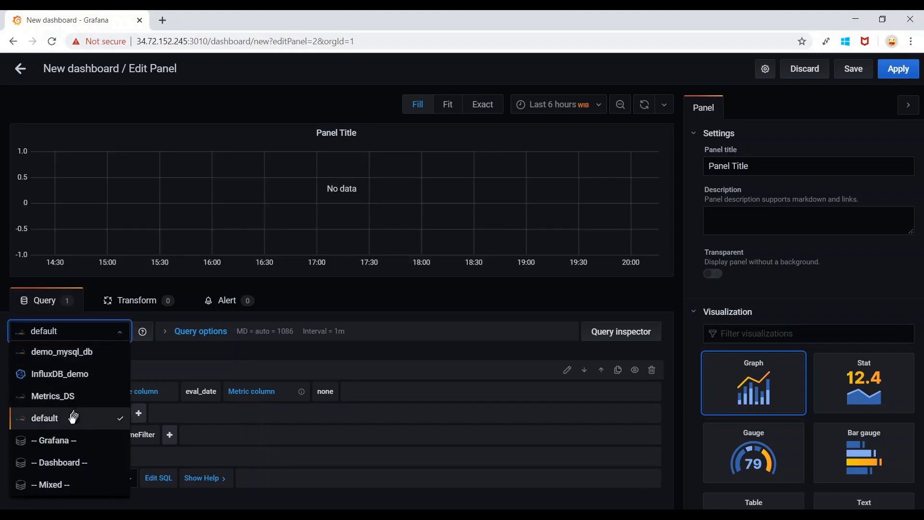
click(103, 381)
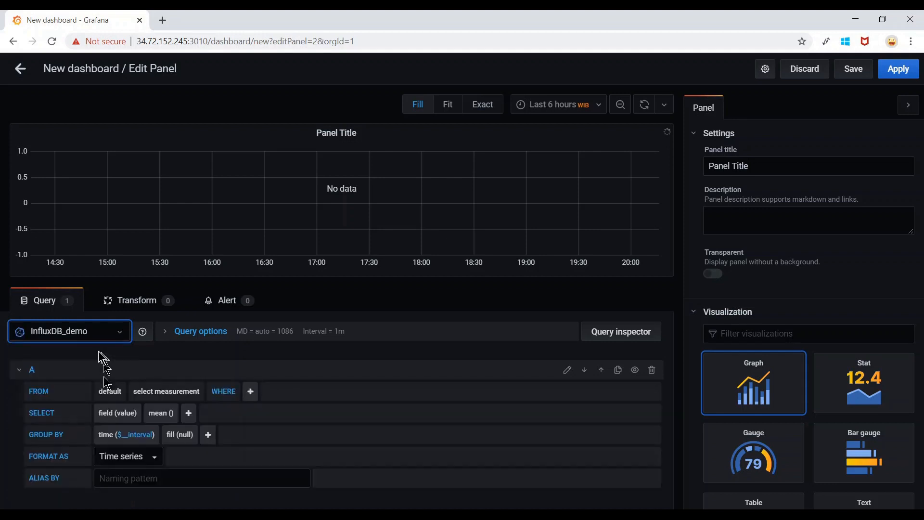
Build the query FROM autogen cpu, SELECT field(usage_user) mean().
scroll(355, 353, down, 1)
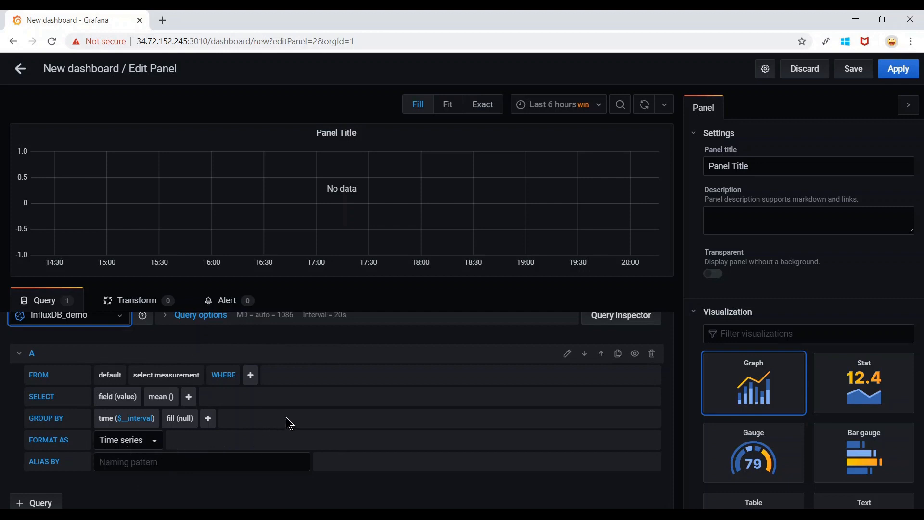
click(118, 377)
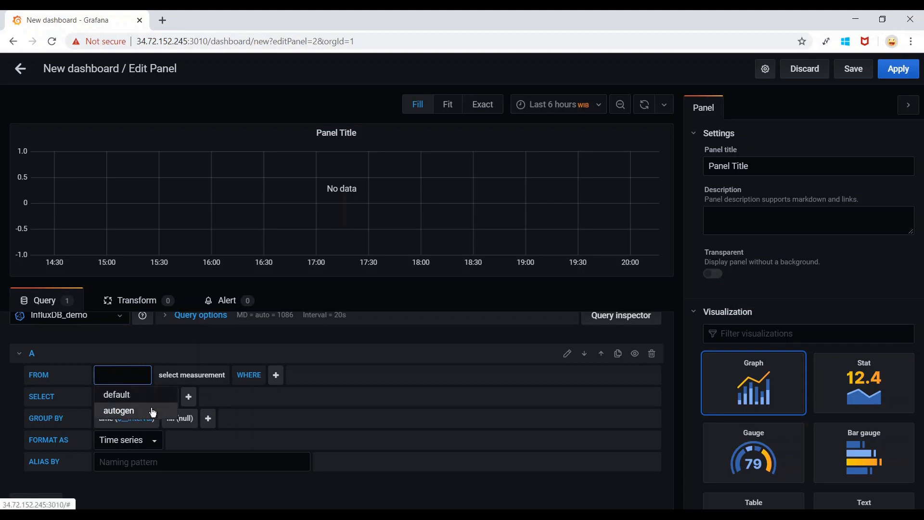
click(127, 412)
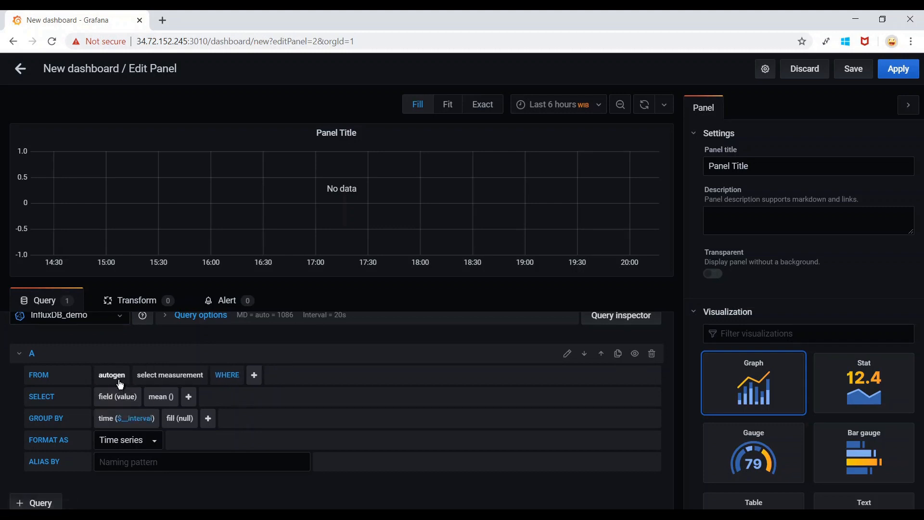
click(192, 381)
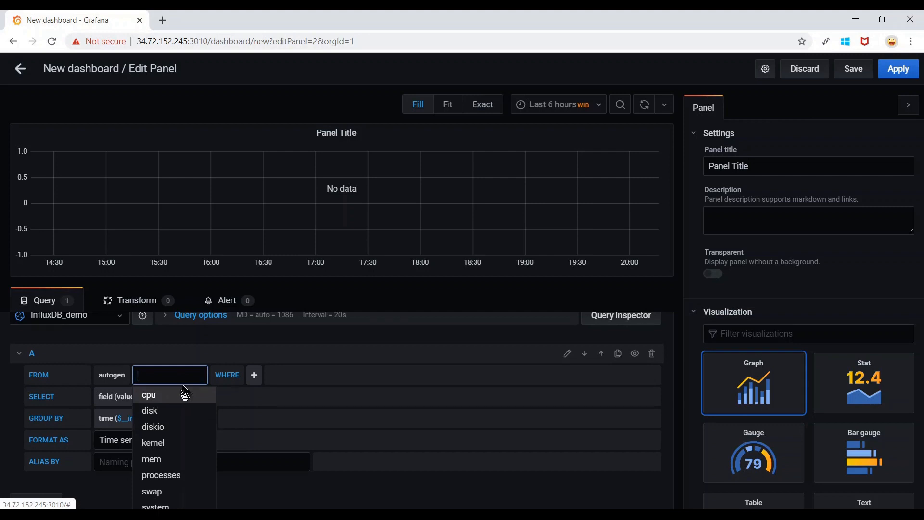
click(162, 399)
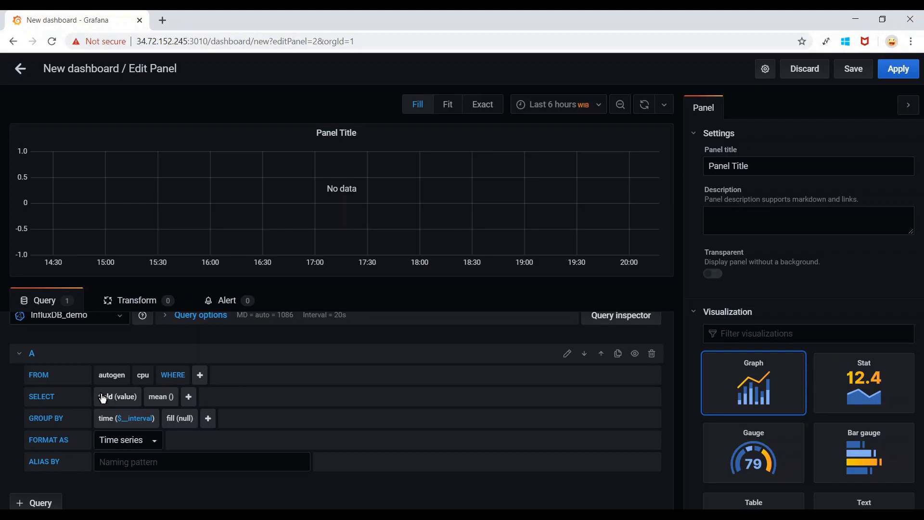
click(126, 397)
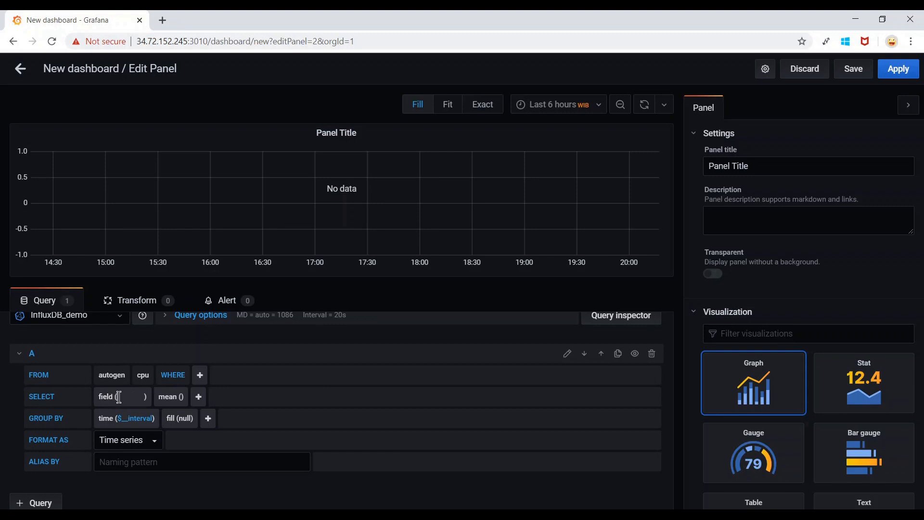
scroll(159, 418, down, 1)
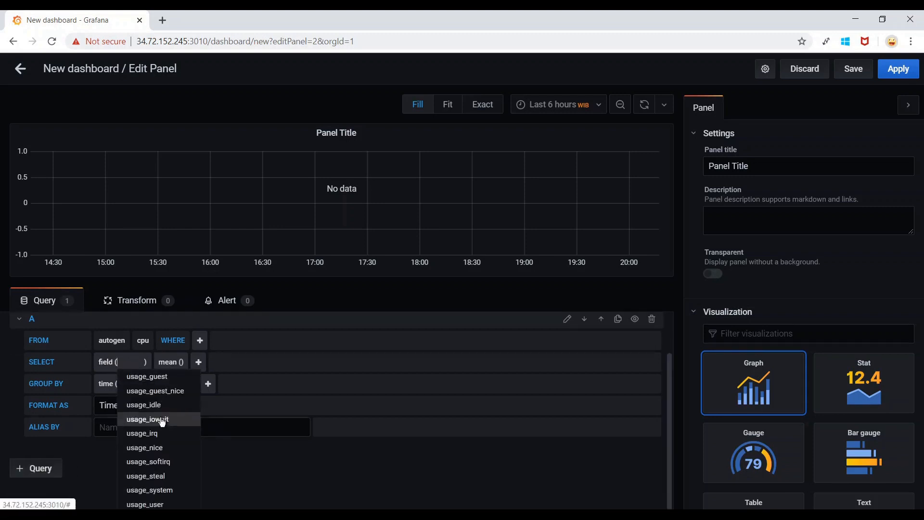
click(174, 504)
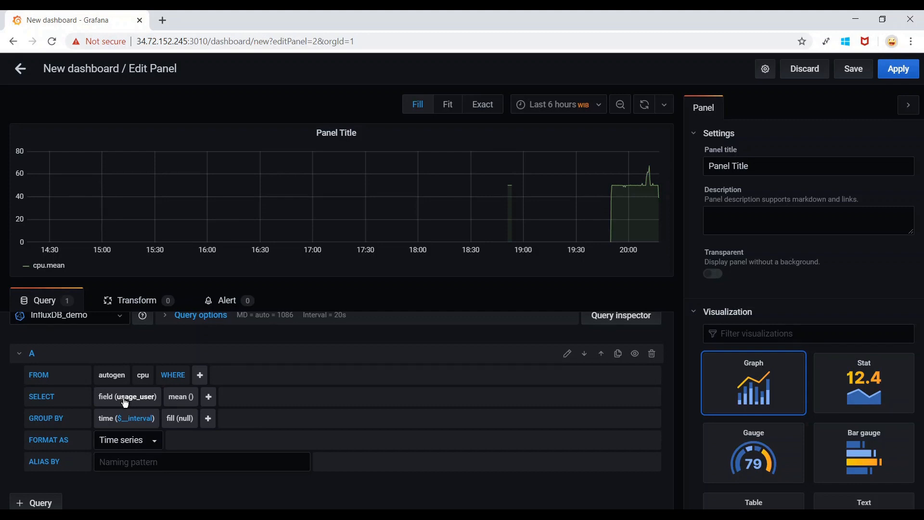
Add a second field series to the query, set to mean of usage_iowait.
click(209, 397)
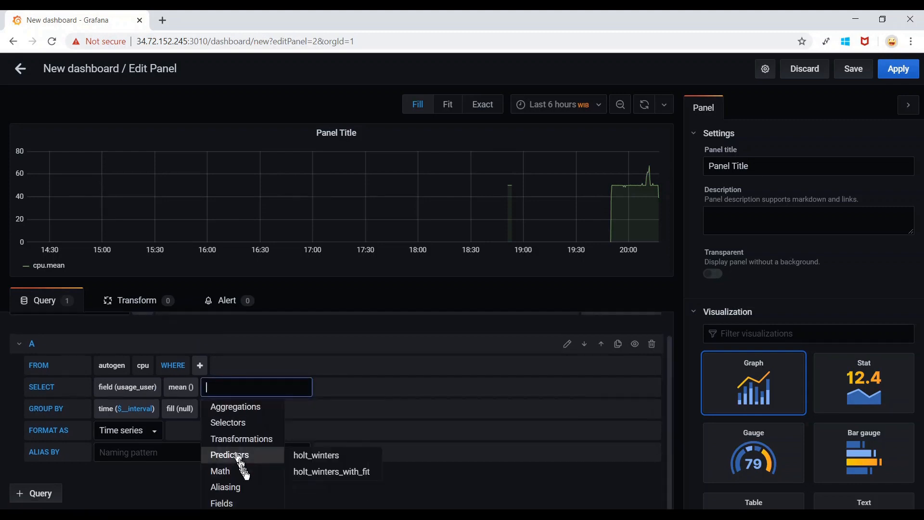
mouse_move(251, 503)
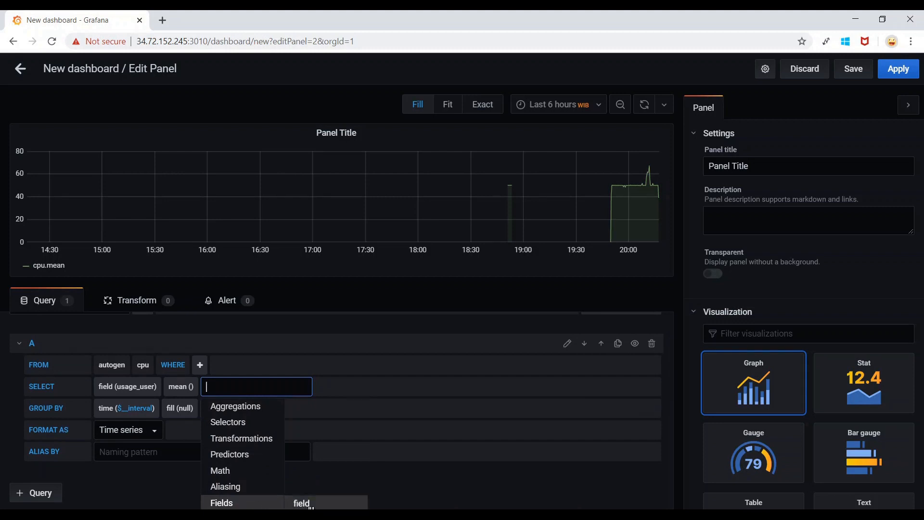
click(332, 505)
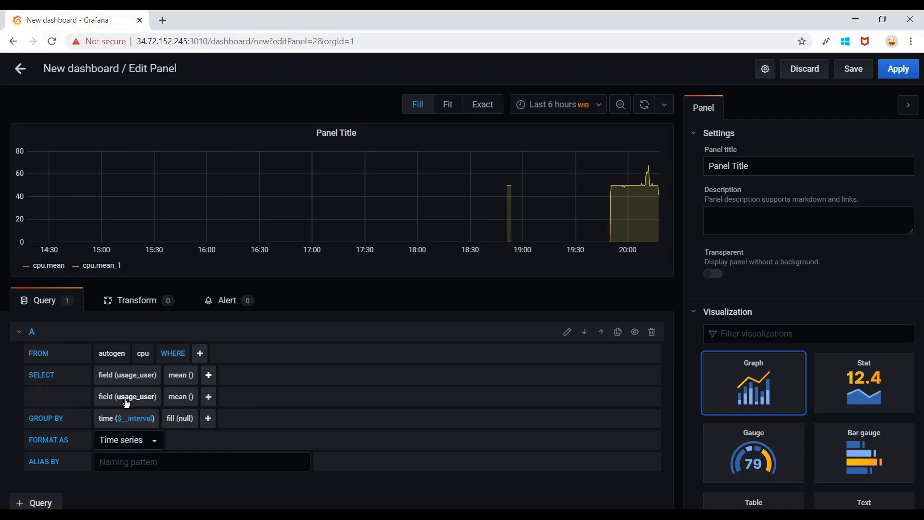
click(142, 402)
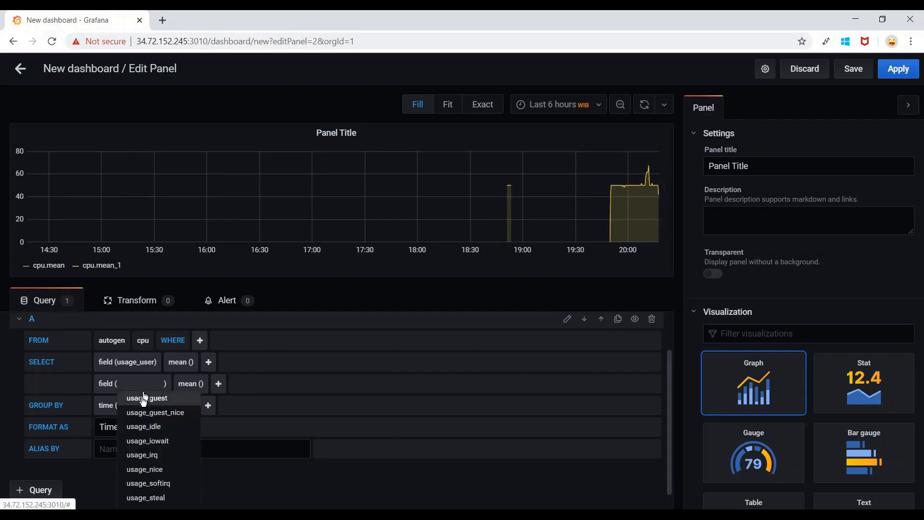
click(162, 444)
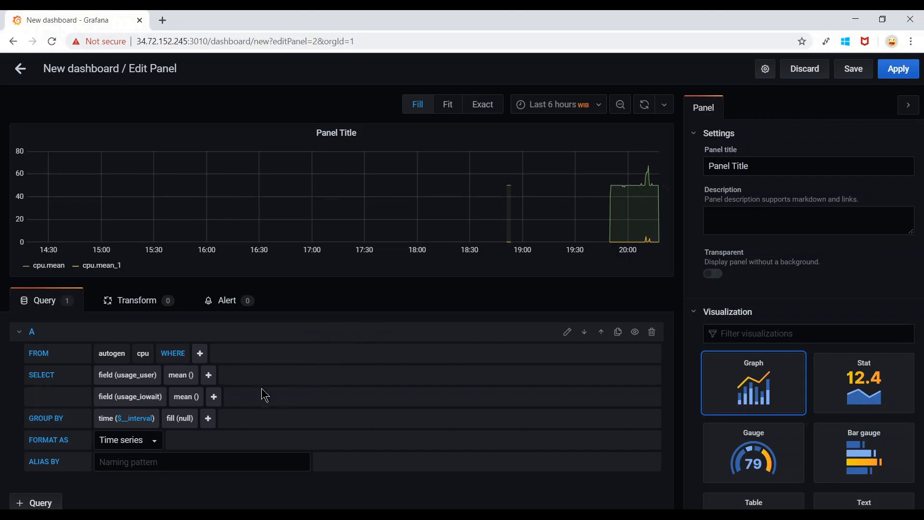
Group the query by tag(host) and remove the usage_iowait series.
click(210, 421)
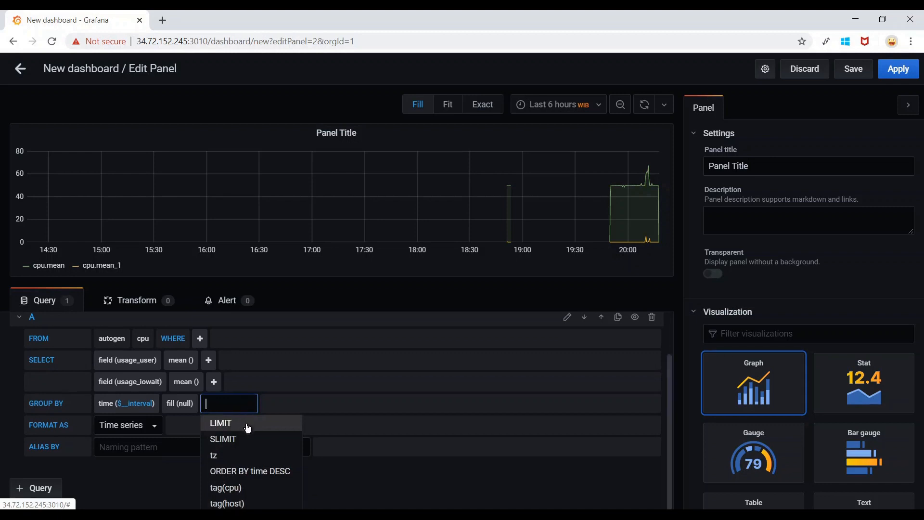
click(281, 504)
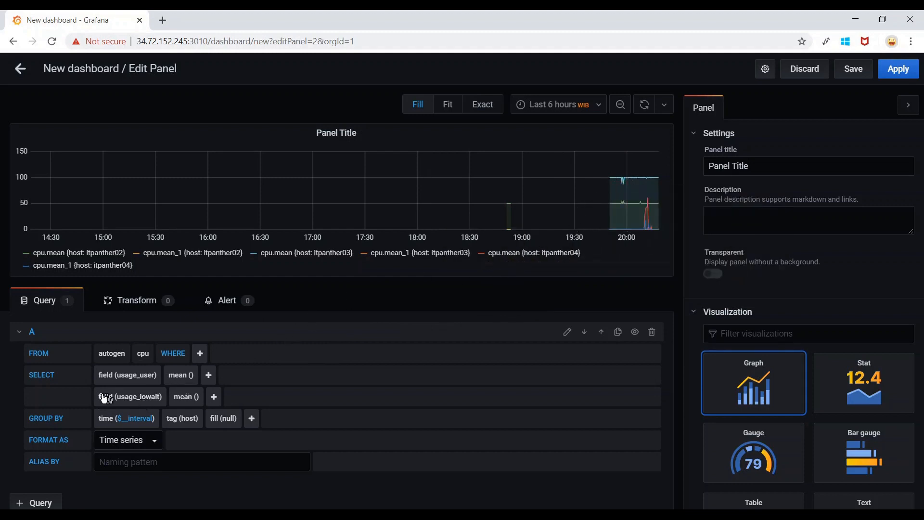
click(114, 418)
click(121, 417)
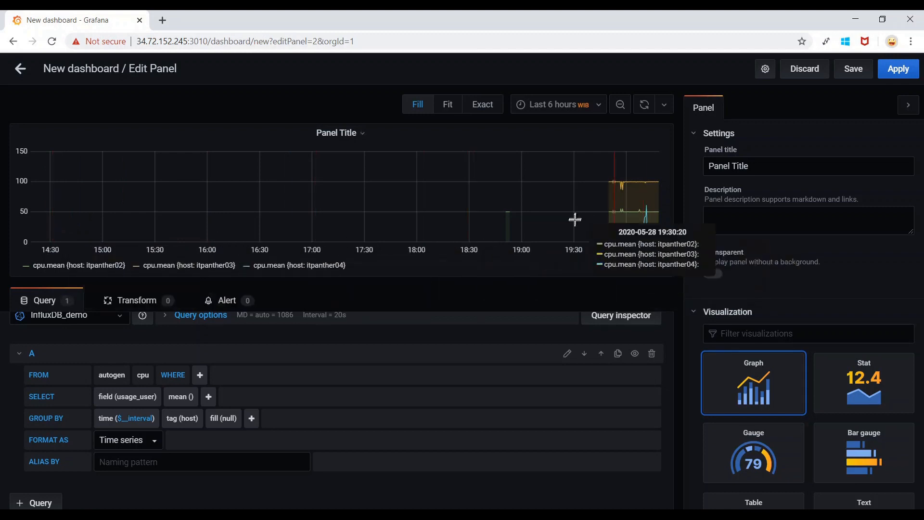
Set the panel time range to Last 15 minutes.
click(599, 105)
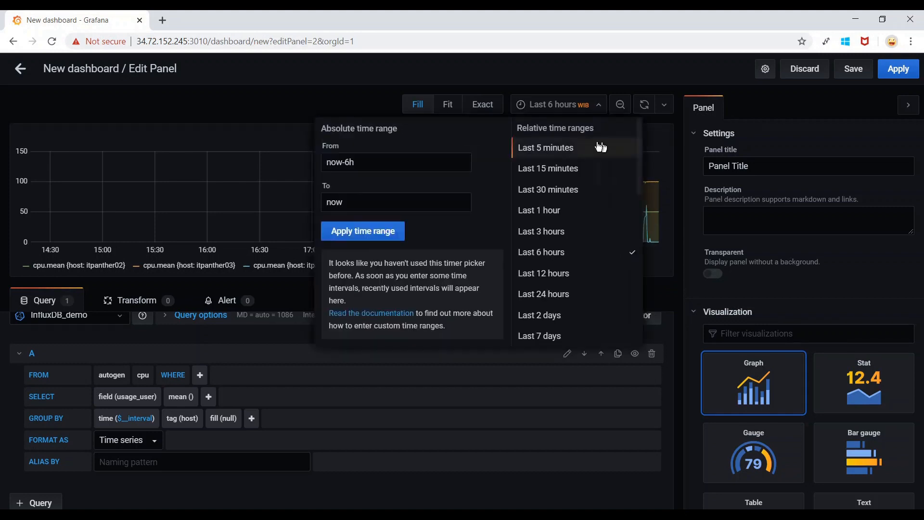
click(570, 174)
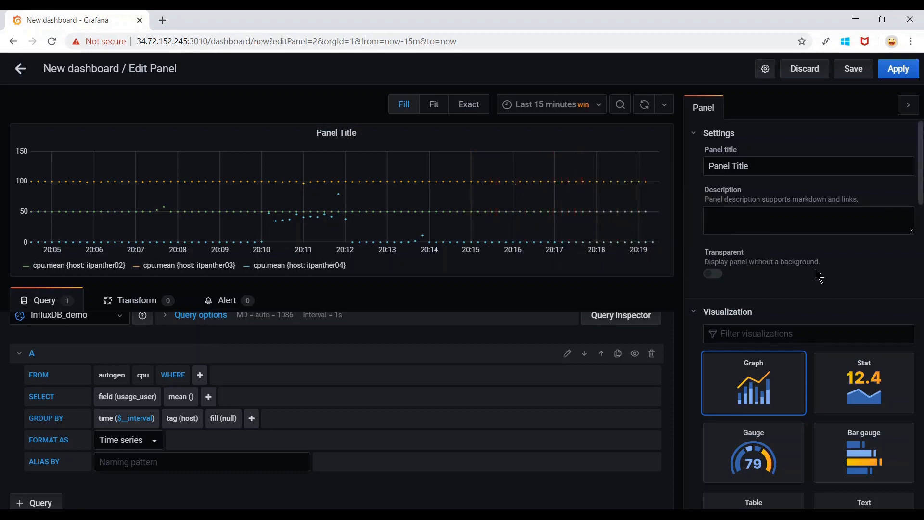
scroll(819, 274, down, 6)
scroll(818, 274, down, 8)
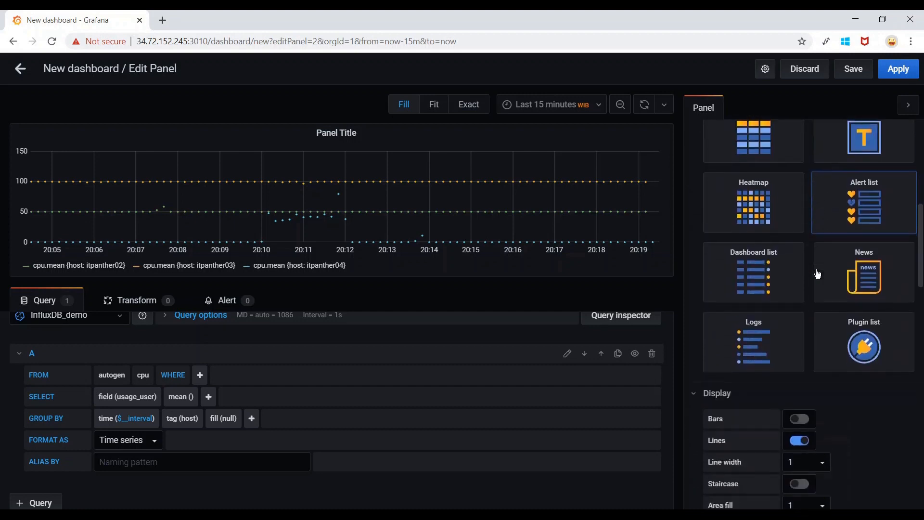
scroll(818, 274, down, 1)
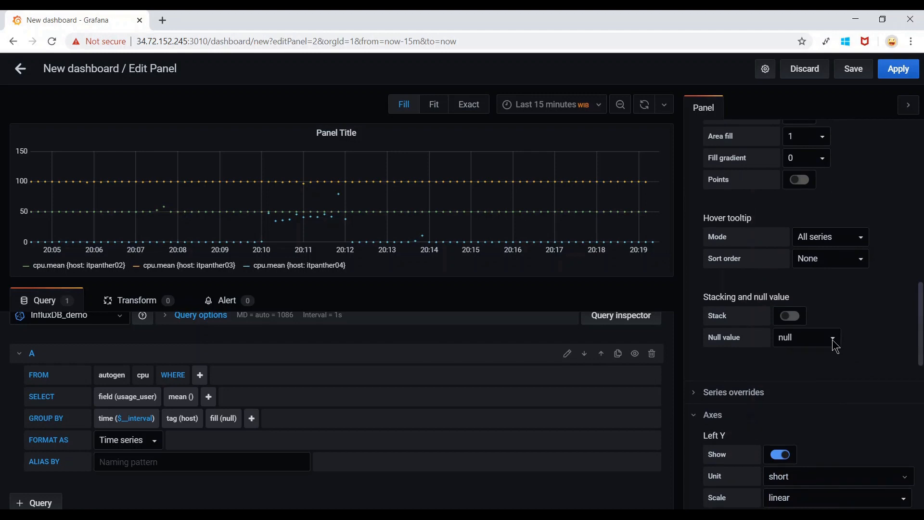
Set the Null value option to connected so lines join across gaps.
click(835, 341)
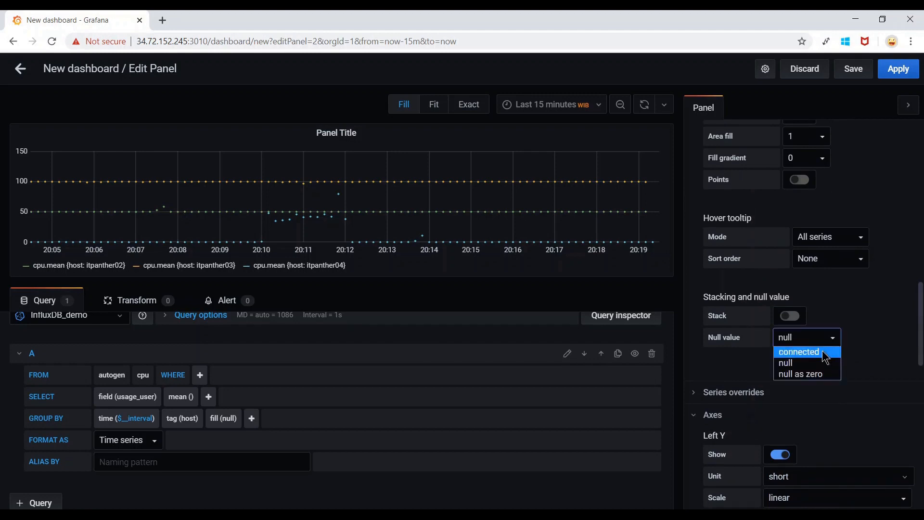
click(825, 357)
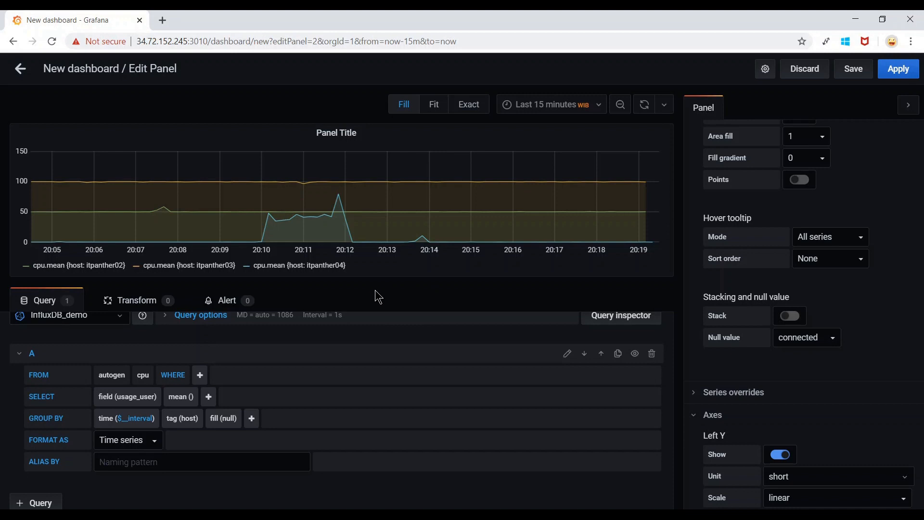
scroll(375, 290, up, 3)
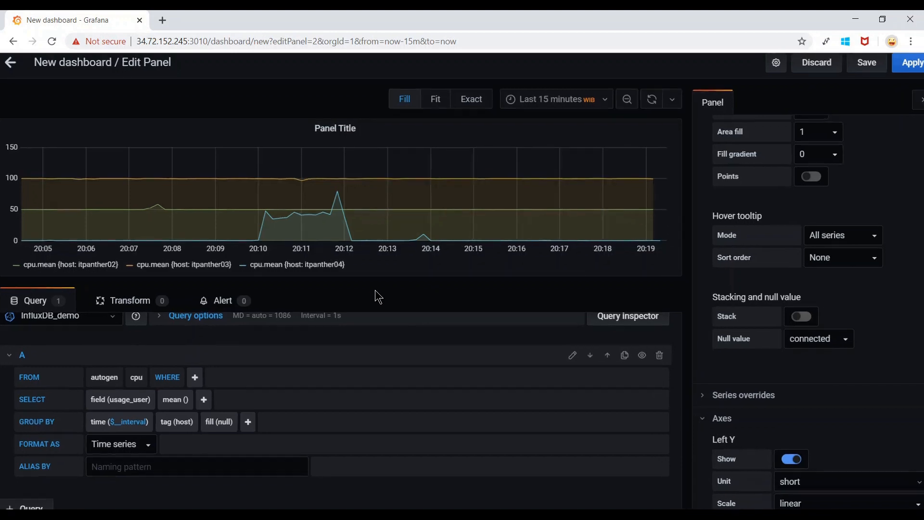
scroll(375, 289, left, 3)
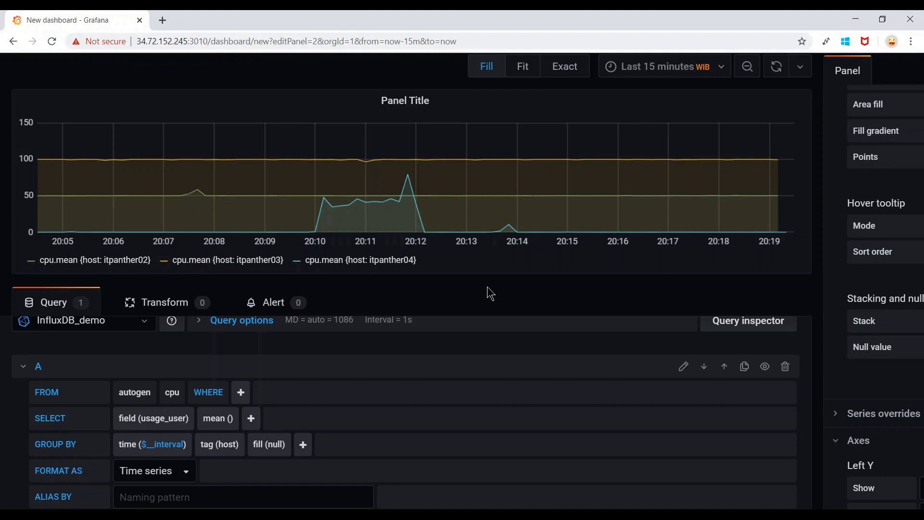
Set ALIAS BY to $tag_host so the legend shows each host name.
scroll(490, 293, down, 1)
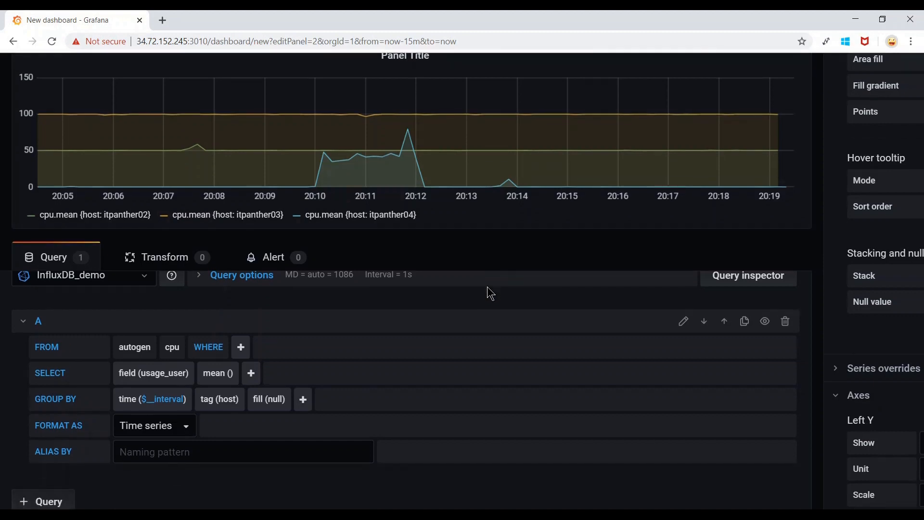
click(229, 453)
text($)
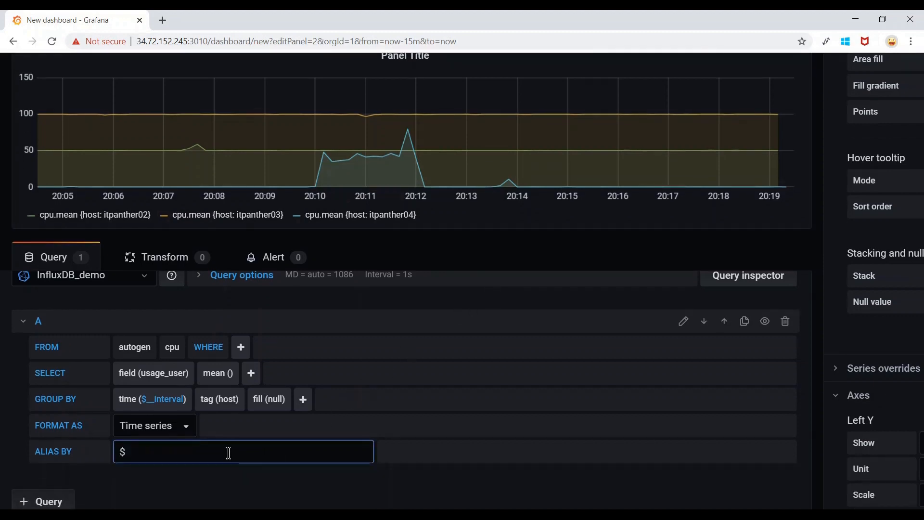
text(tag_host)
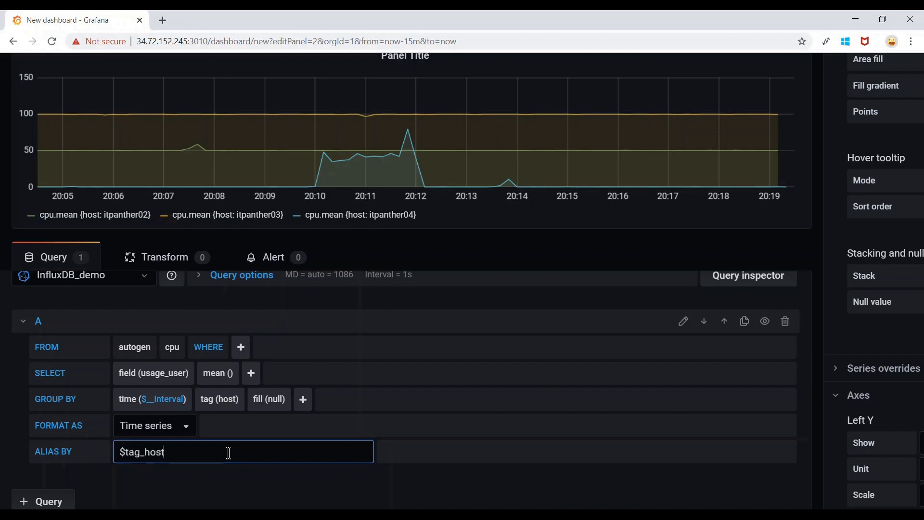
click(358, 482)
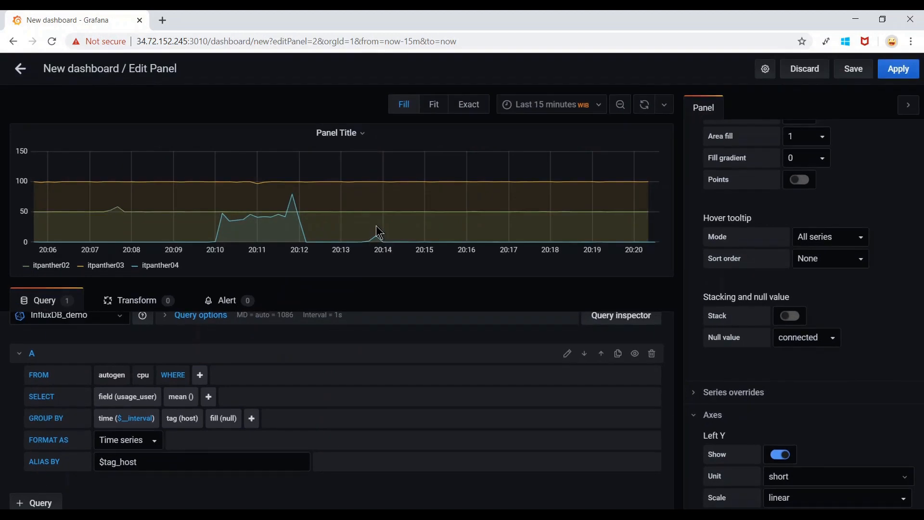
Set line width to 3, turn on Points, and set fill gradient to 2.
scroll(893, 280, up, 1)
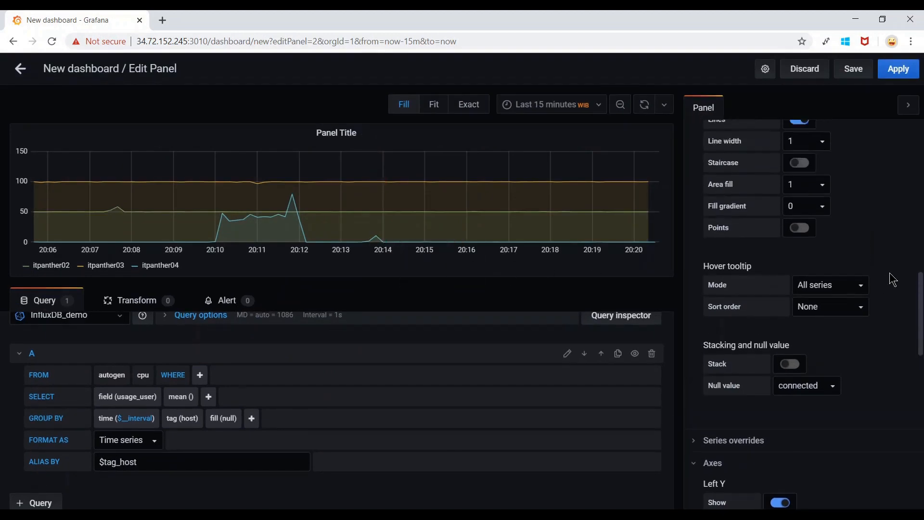
scroll(893, 280, up, 3)
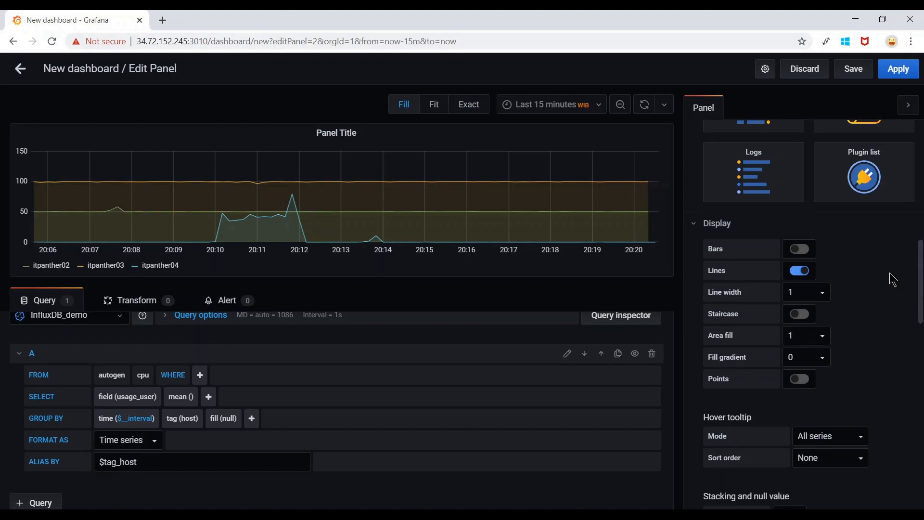
click(825, 293)
click(814, 340)
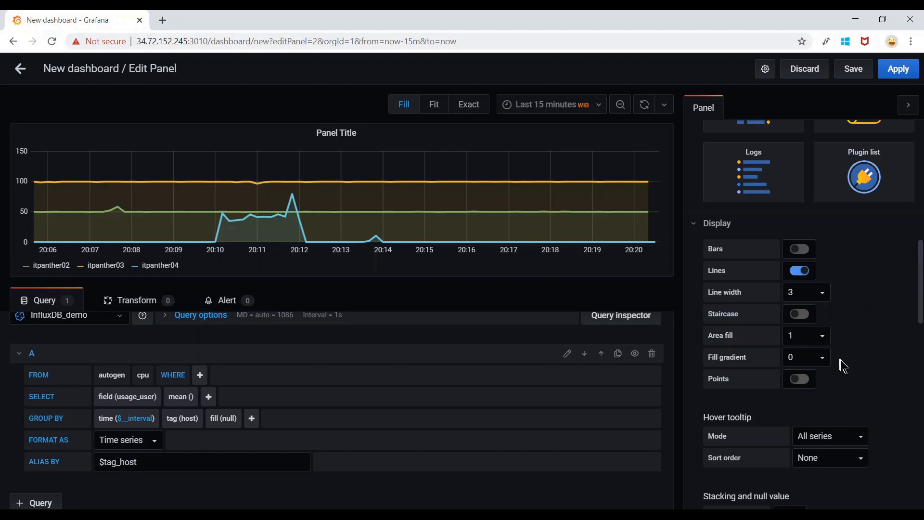
click(809, 384)
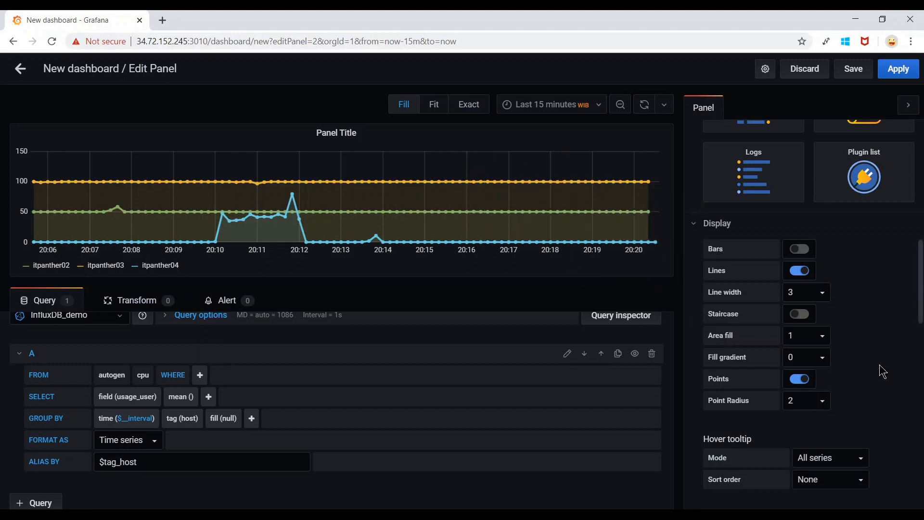
scroll(883, 371, down, 2)
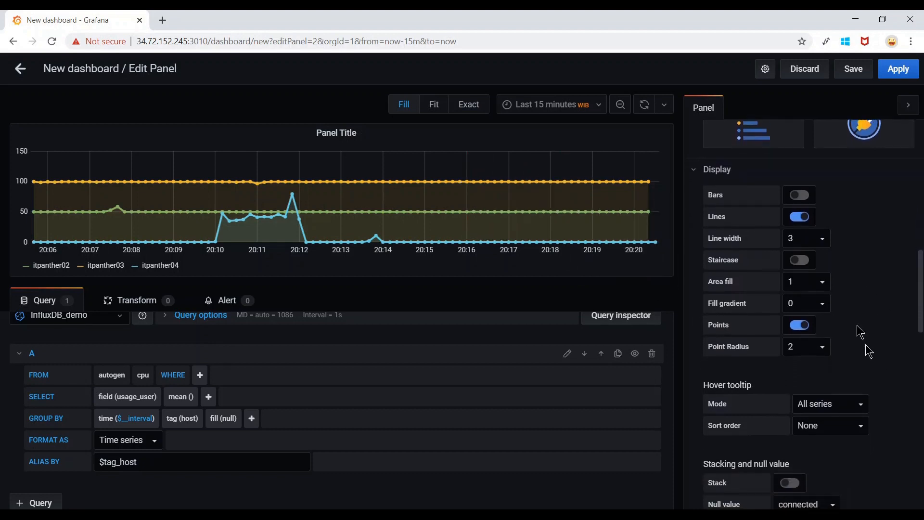
click(825, 305)
click(812, 341)
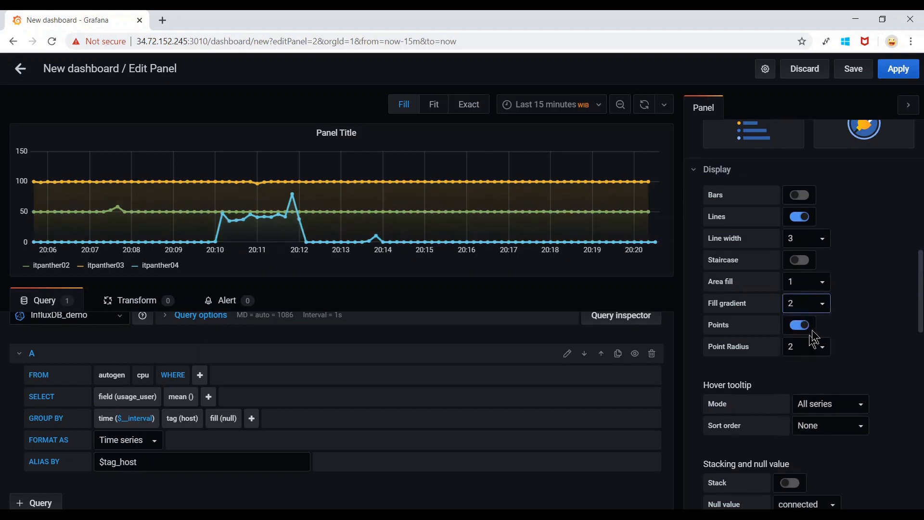
click(860, 304)
scroll(869, 242, up, 1)
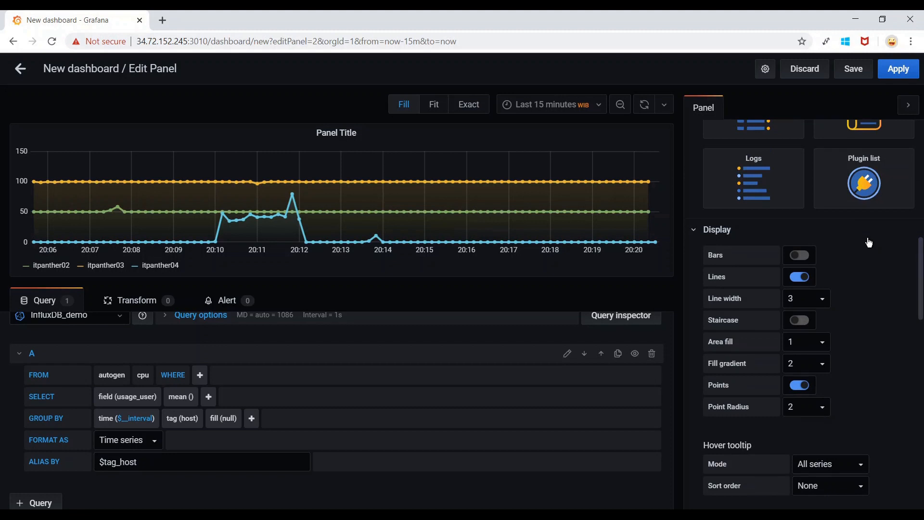
Save the dashboard as 'Demo InfluxDb CPU Utilization dashboard' in the General folder.
click(853, 69)
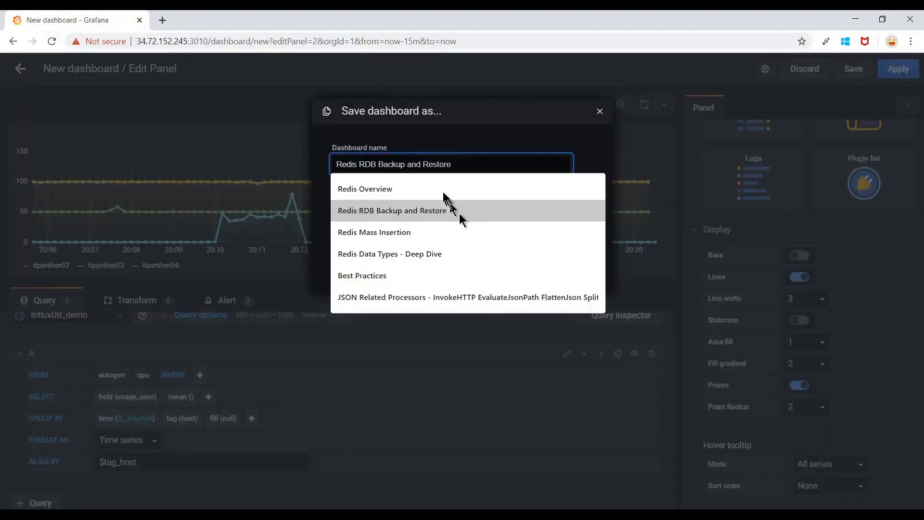
drag(425, 163, 296, 172)
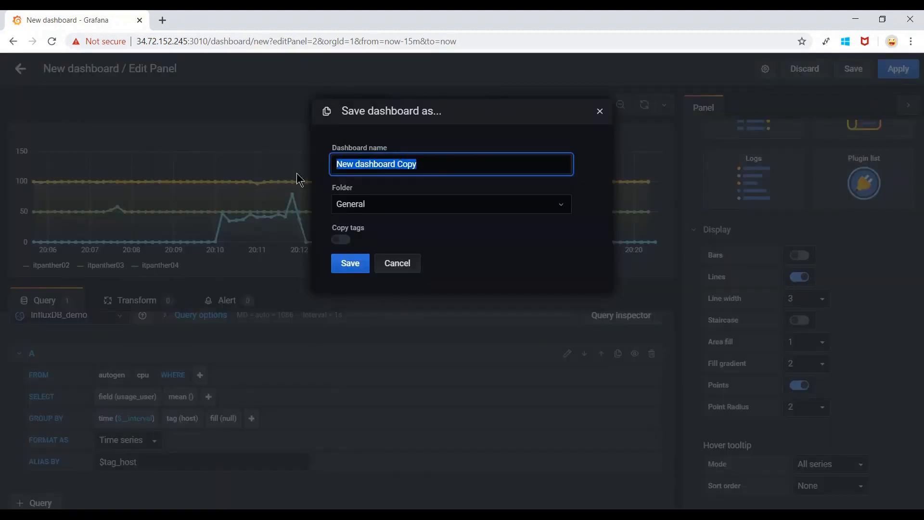
text(Demo Influ)
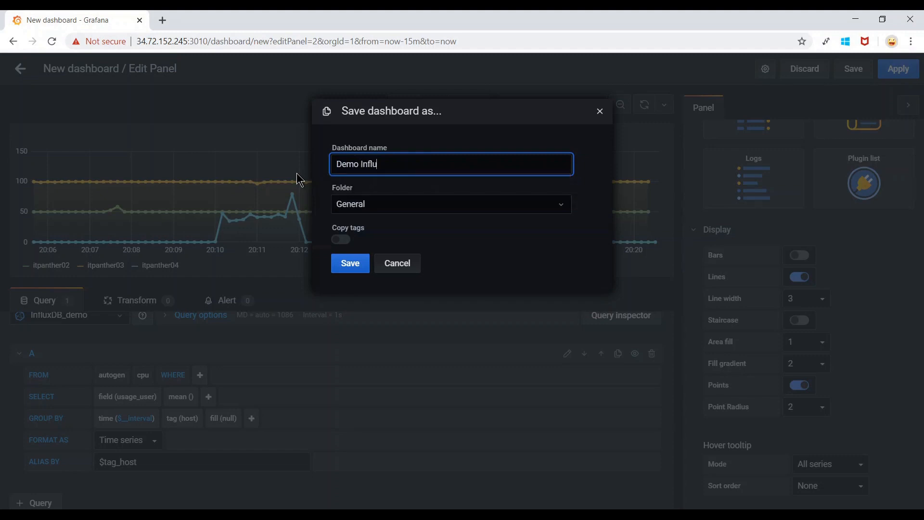
text(xDb CPU UTILIZATION)
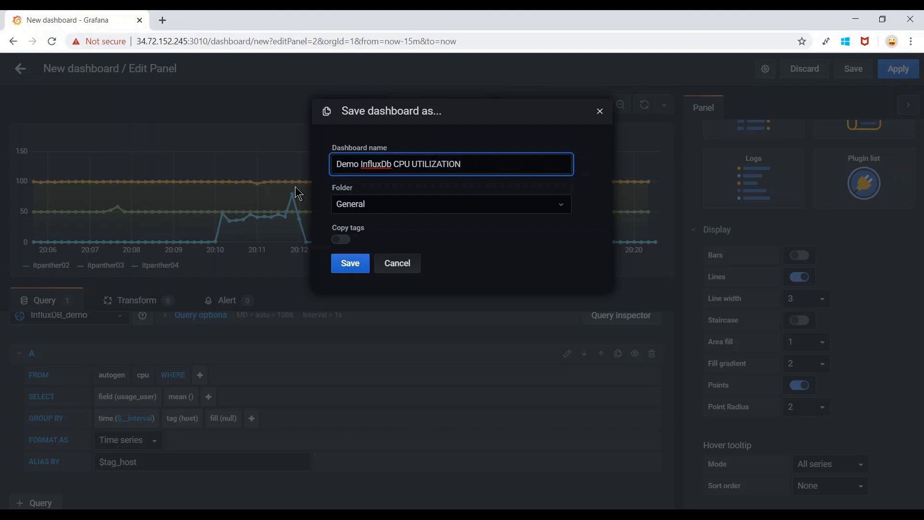
key(ctrl+BackSpace)
text(Utilization dashboard)
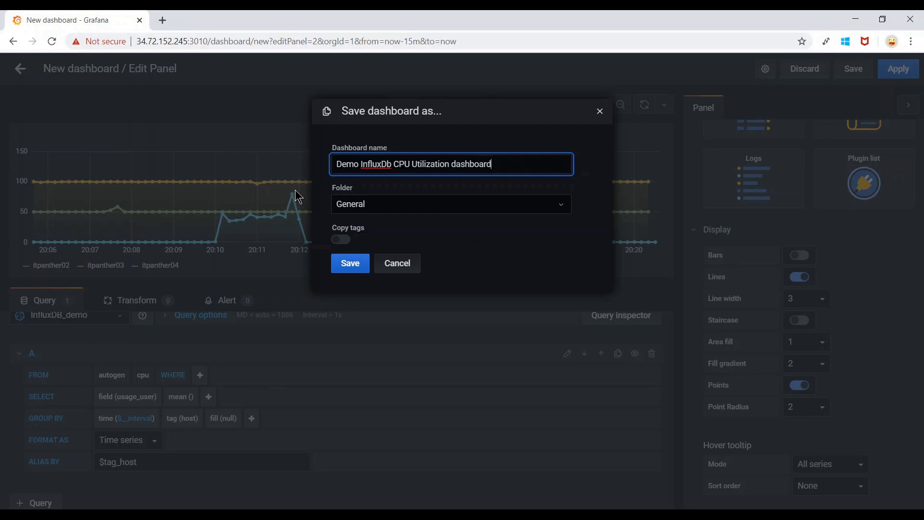
click(348, 264)
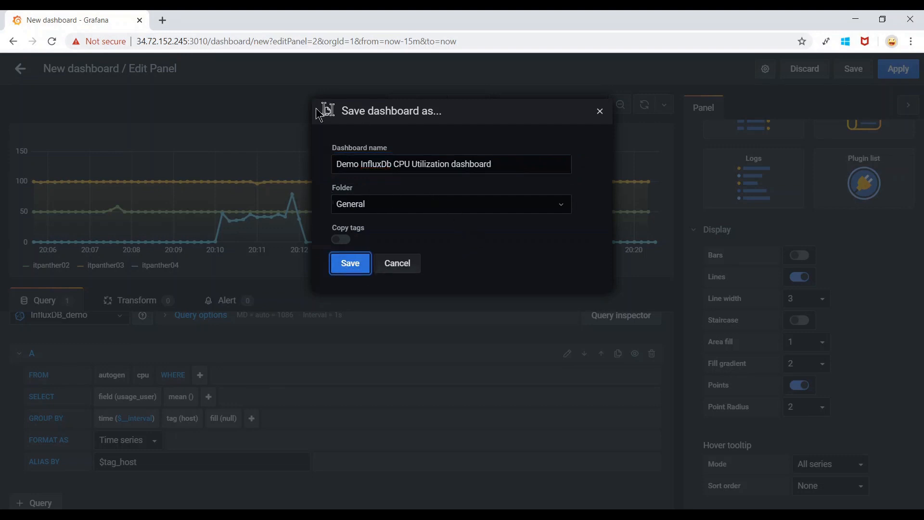
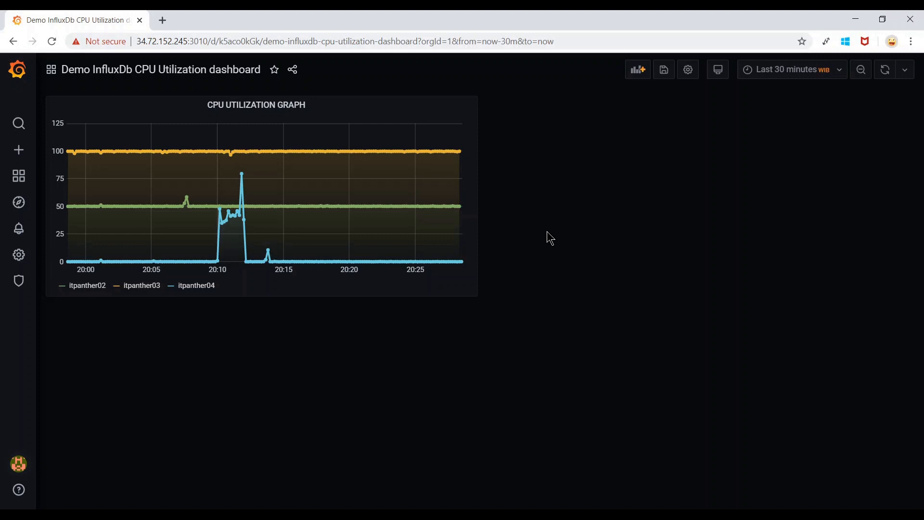
Duplicate the CPU UTILIZATION GRAPH panel so a copy sits beside the original.
click(314, 110)
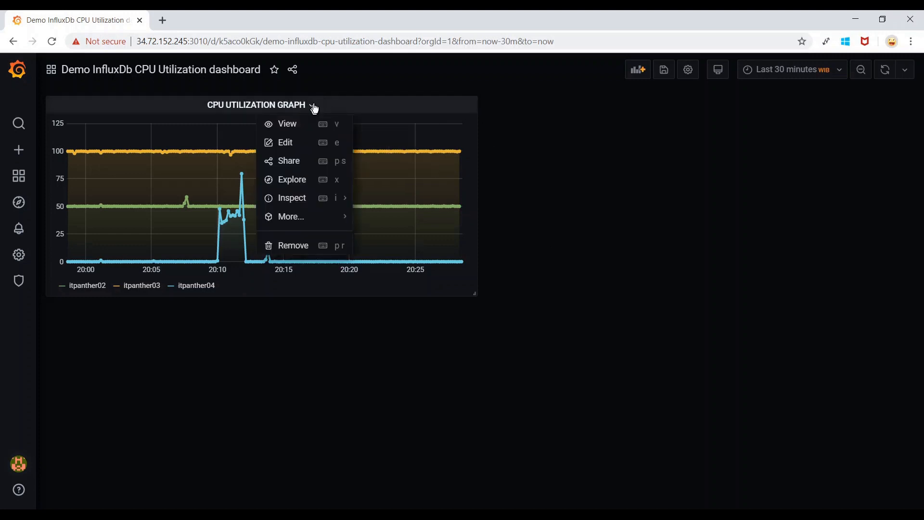
mouse_move(313, 222)
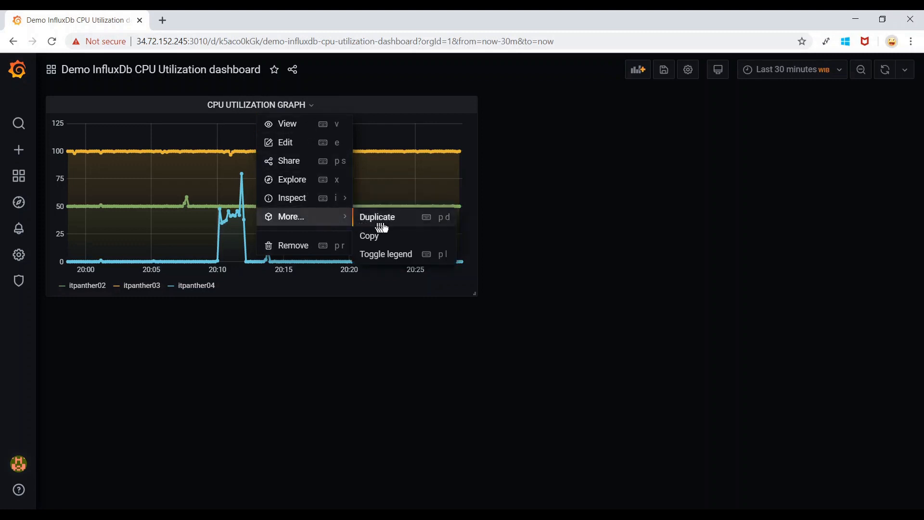
click(400, 226)
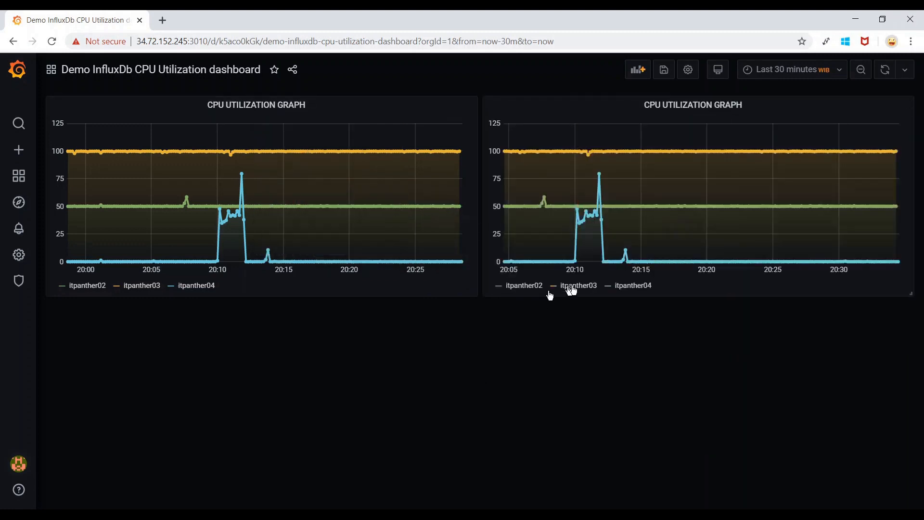
click(749, 111)
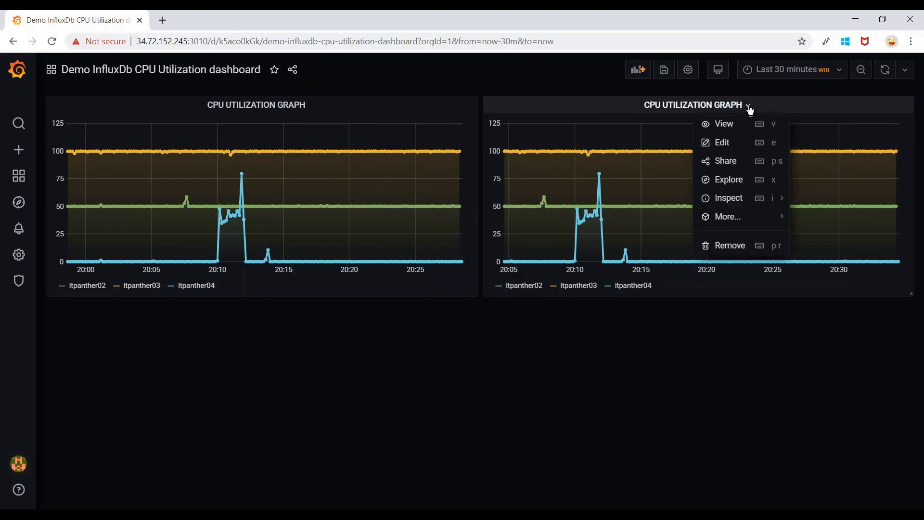
Edit the copied CPU graph and add a T1 critical threshold set to gt.
click(739, 147)
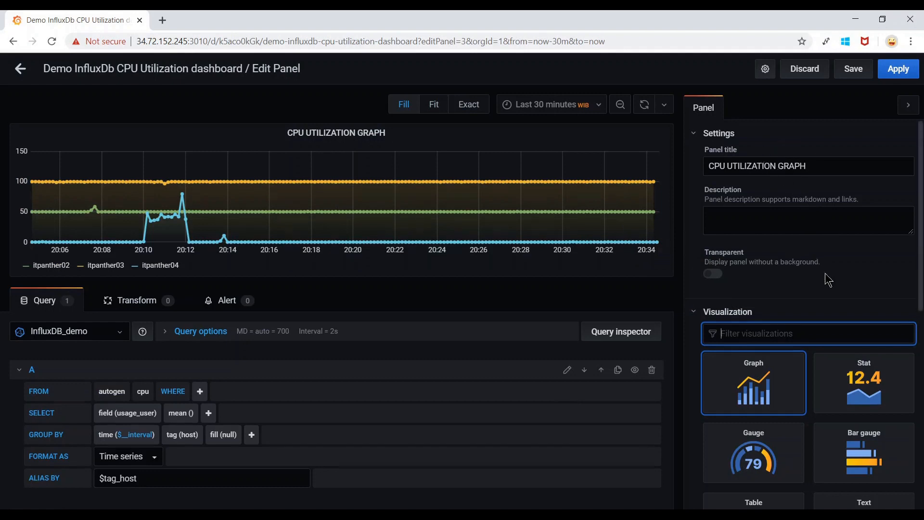
scroll(828, 281, down, 15)
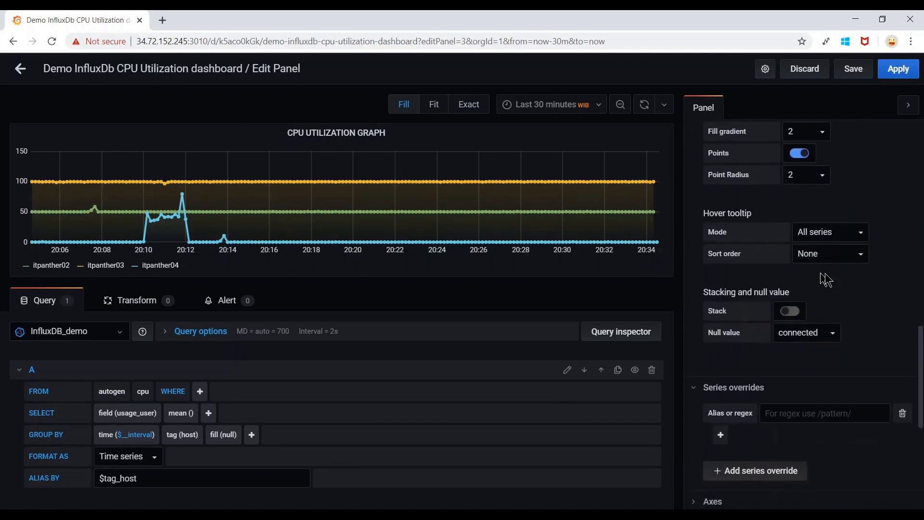
scroll(826, 279, down, 7)
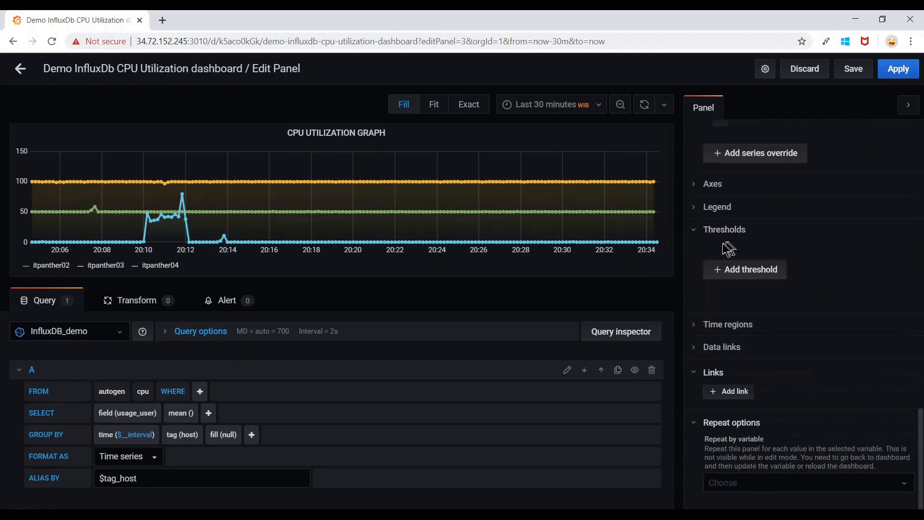
click(754, 270)
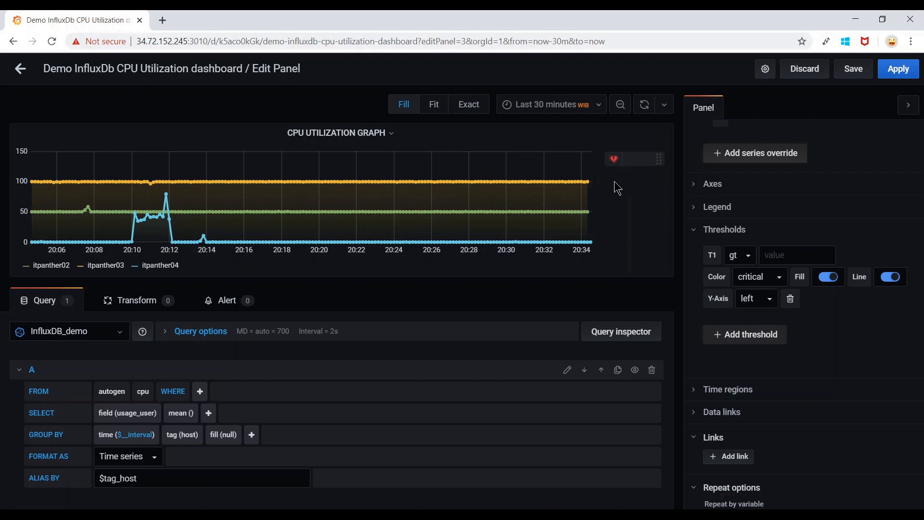
Set the copy's threshold value to 80 with red fill shading, and apply.
click(787, 253)
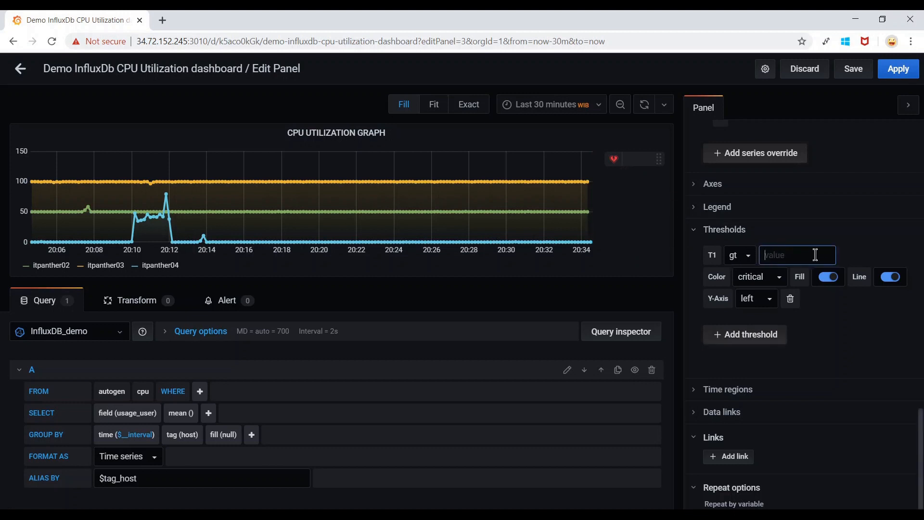
text(80)
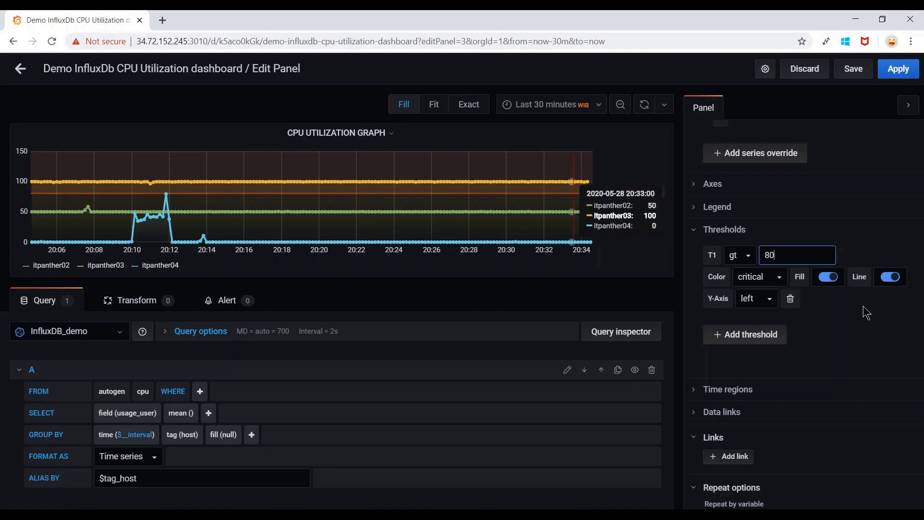
click(822, 281)
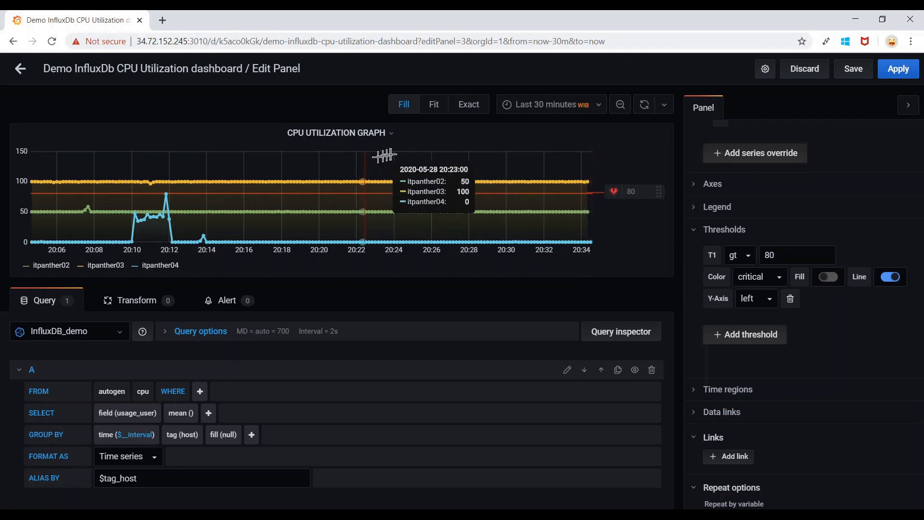
click(829, 277)
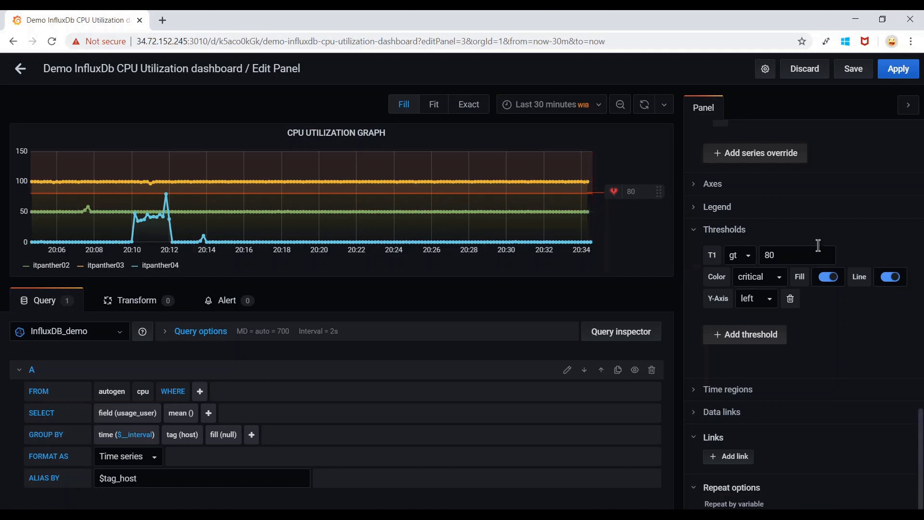
click(898, 68)
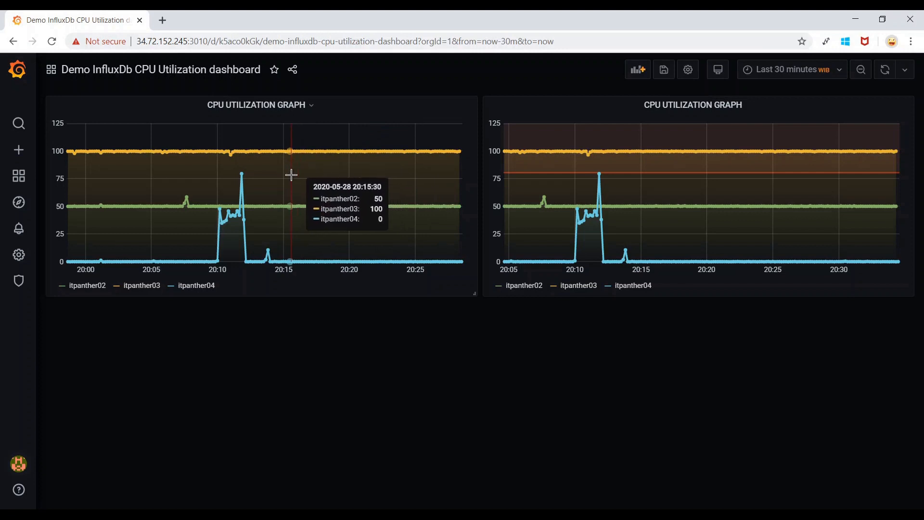
Retitle the copied panel 'CPU UTILIZATION GRAPH WITH THRESHOLD' and apply.
click(746, 110)
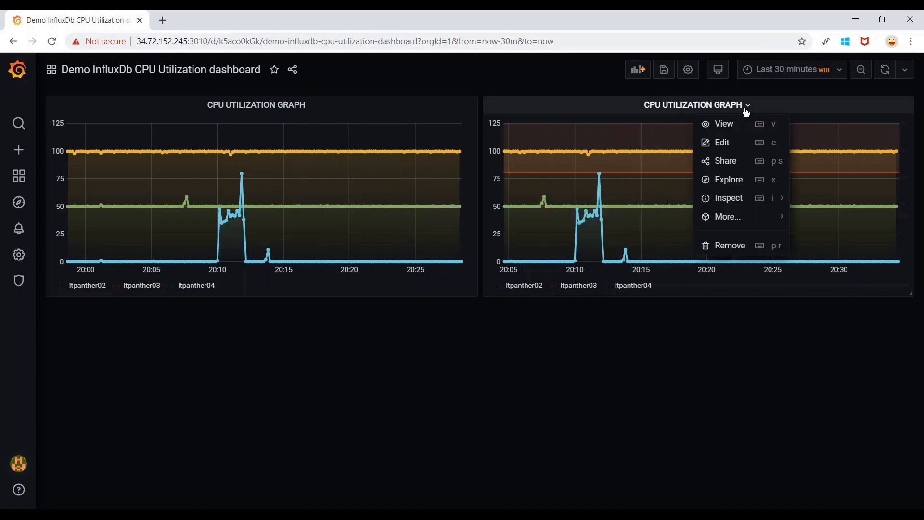
click(714, 145)
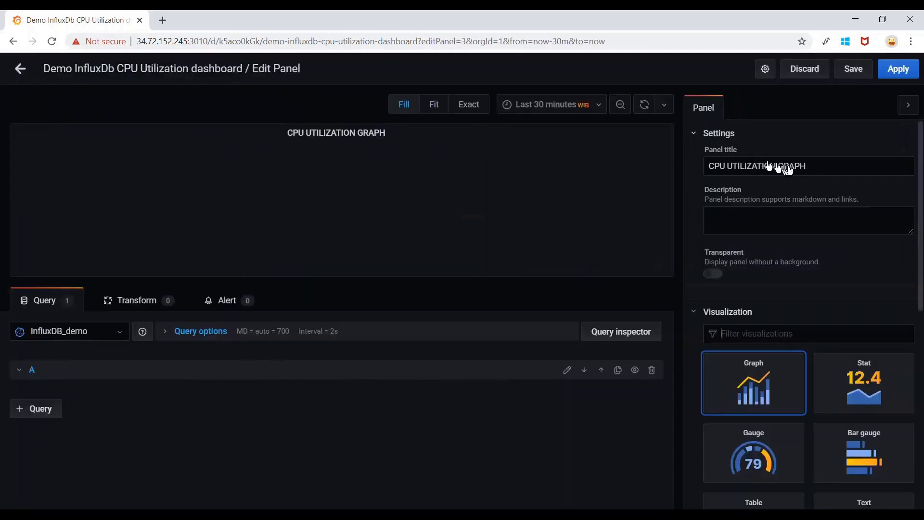
click(829, 164)
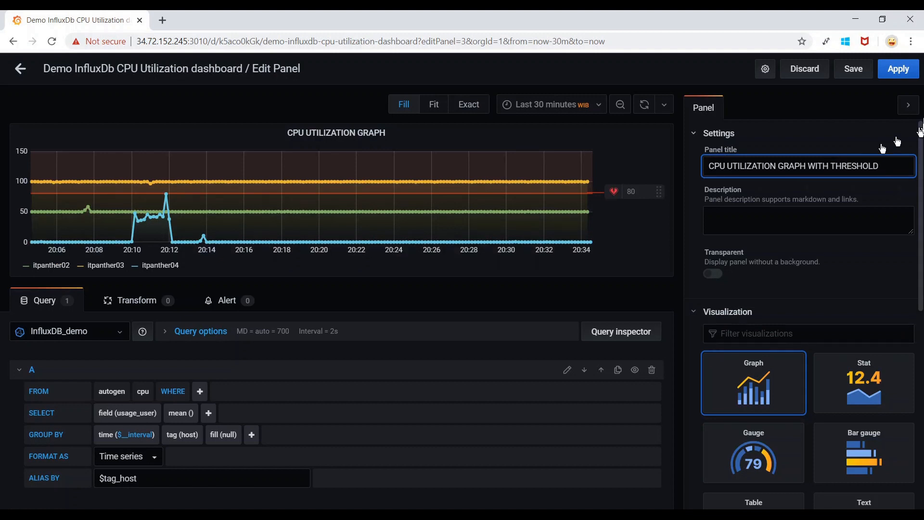
click(888, 72)
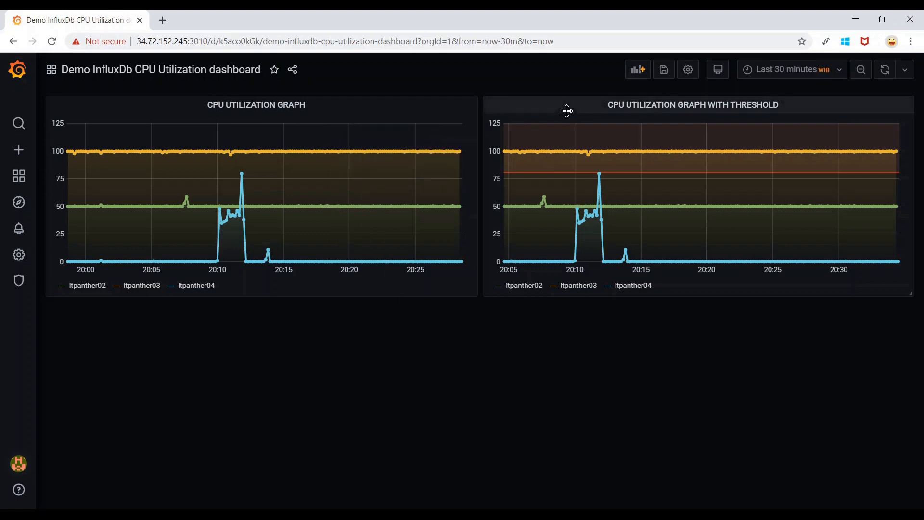
Duplicate the original CPU UTILIZATION GRAPH again and drag the new copy to the top-left.
click(307, 105)
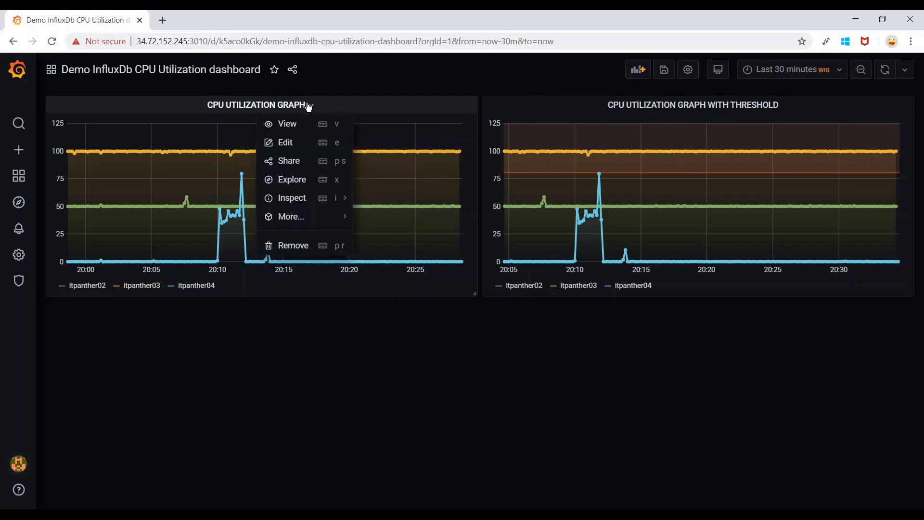
mouse_move(328, 225)
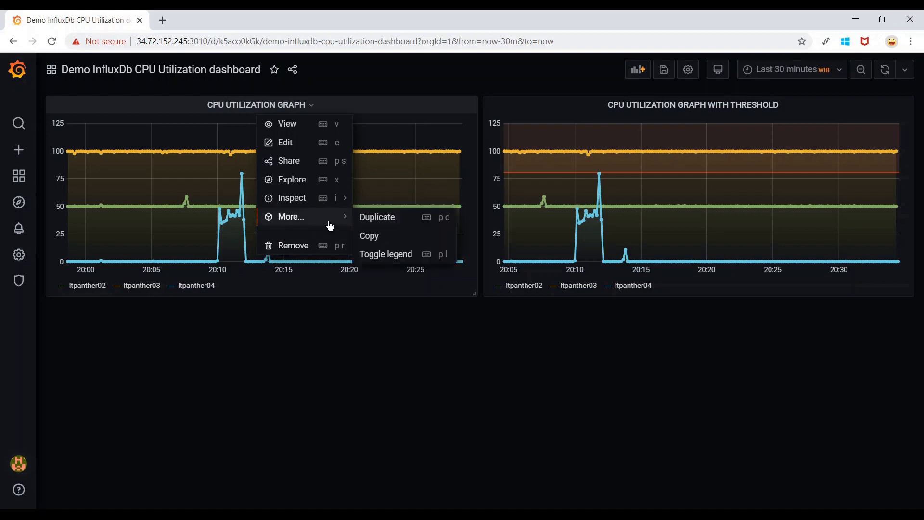
click(388, 215)
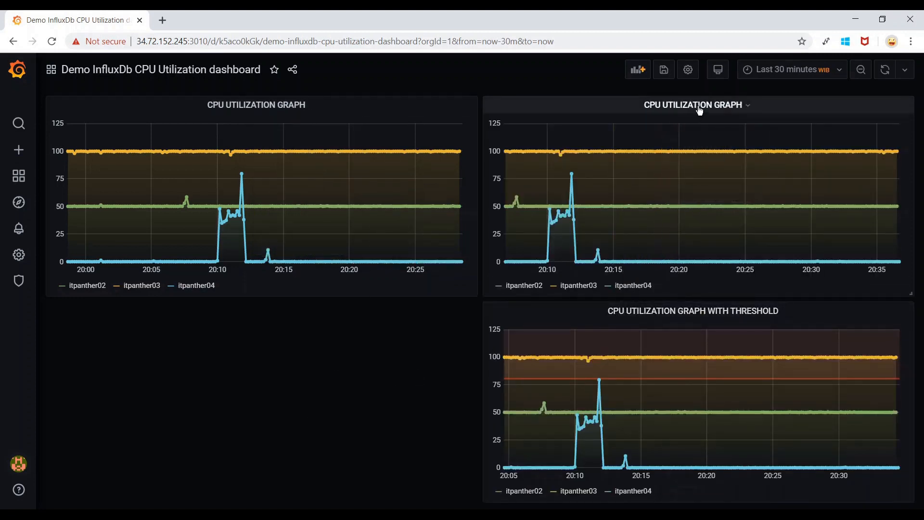
drag(738, 108, 293, 115)
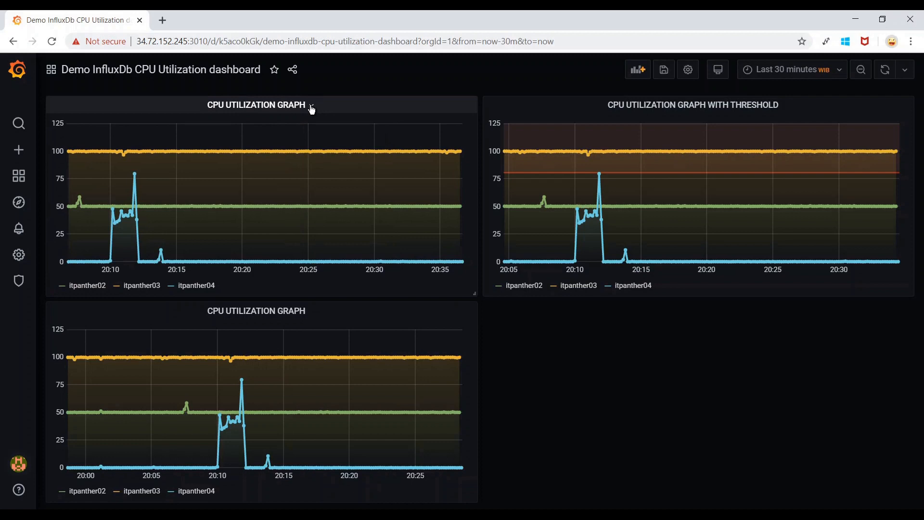
click(312, 107)
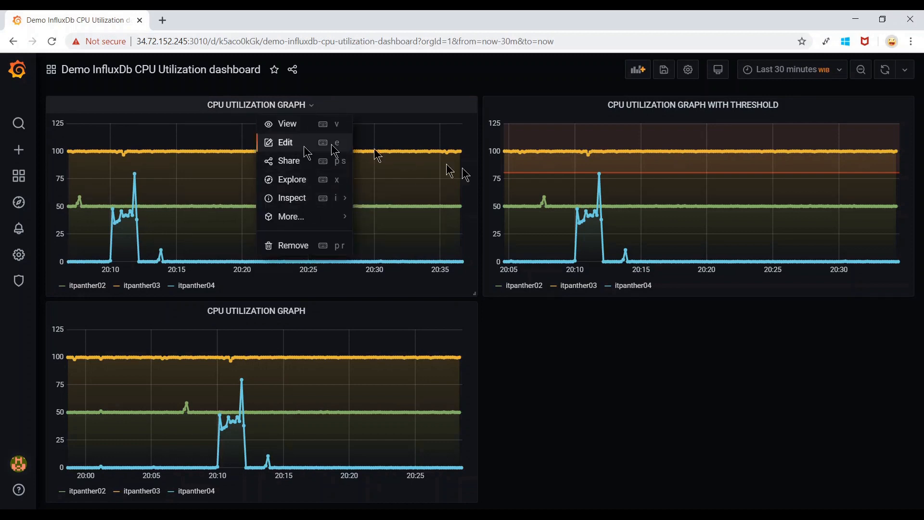
Switch the top-left copy's visualization to Gauge, showing 50, 100 and 3.1 per host.
click(301, 147)
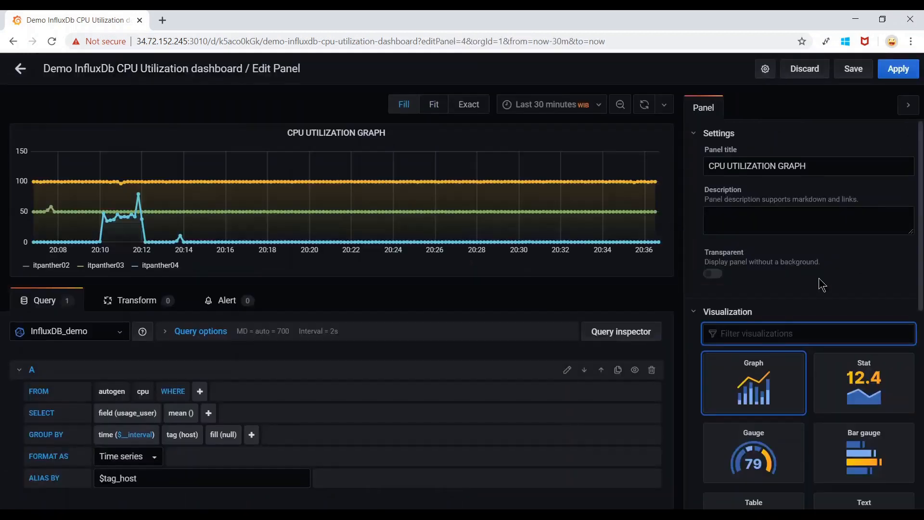
scroll(820, 280, down, 2)
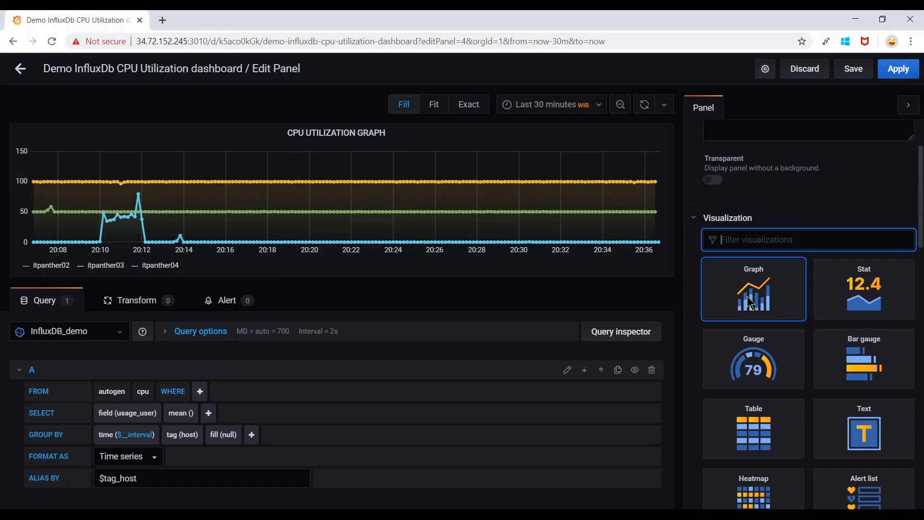
scroll(751, 302, down, 1)
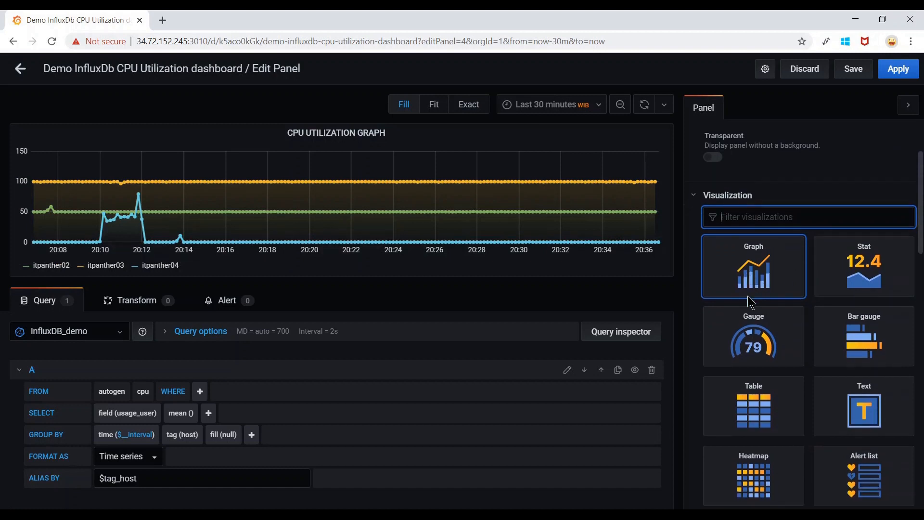
click(856, 266)
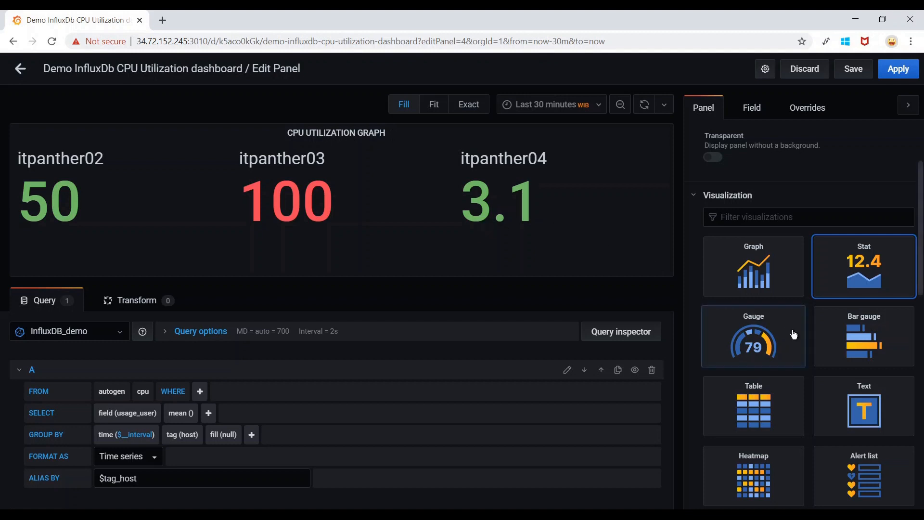
click(753, 347)
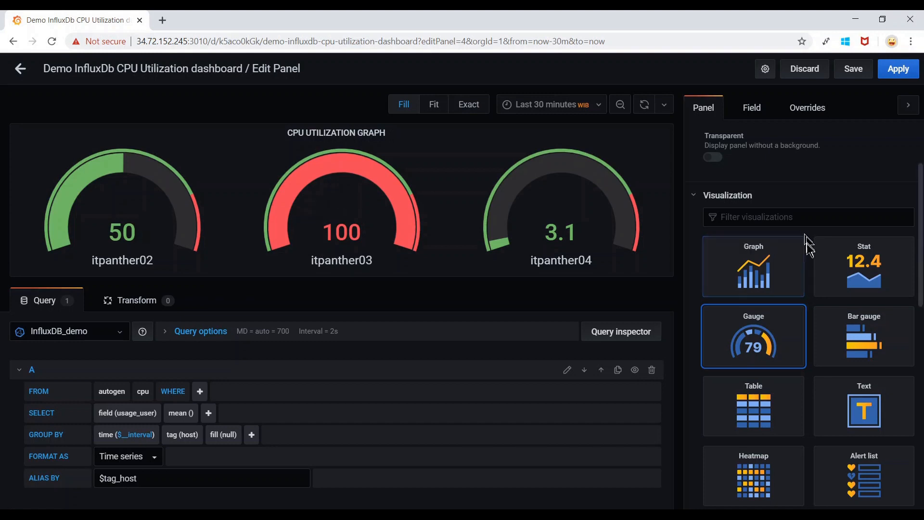
scroll(771, 327, down, 1)
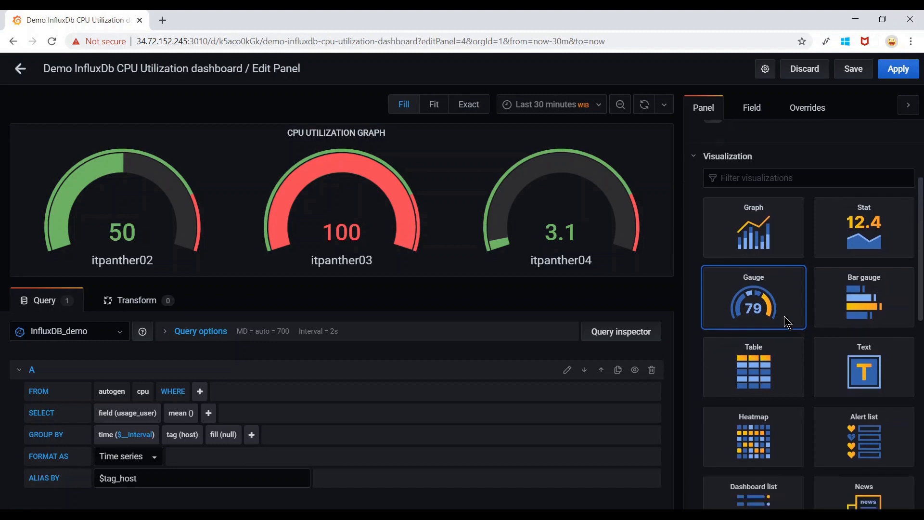
scroll(770, 313, up, 3)
Make the gauge's 50 threshold step yellow in the field thresholds.
click(761, 114)
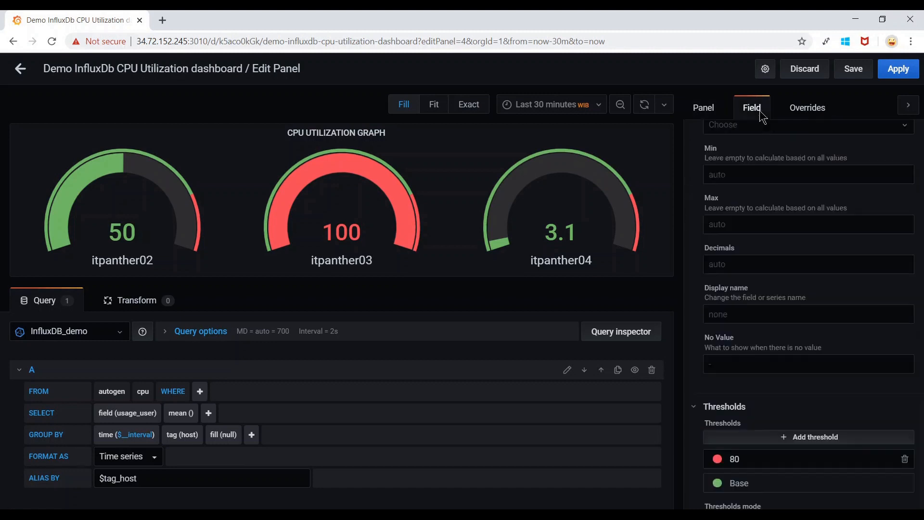
scroll(813, 313, down, 2)
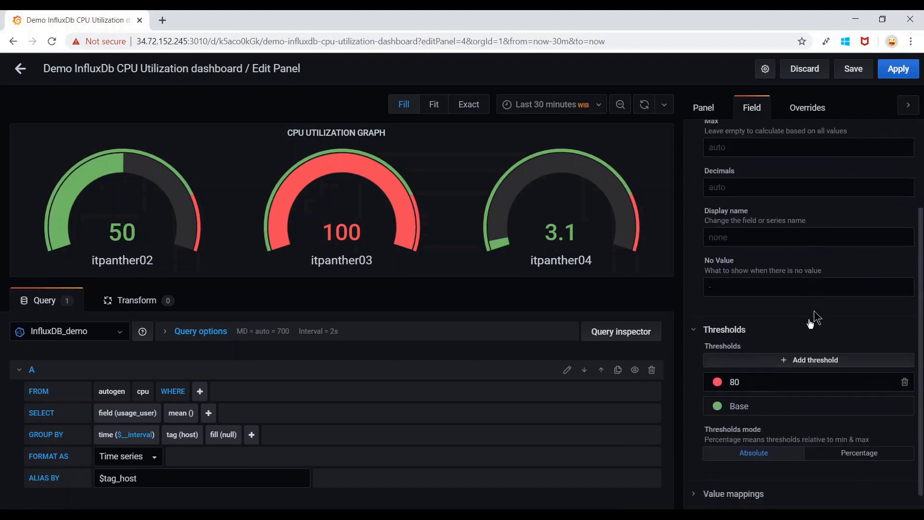
click(739, 383)
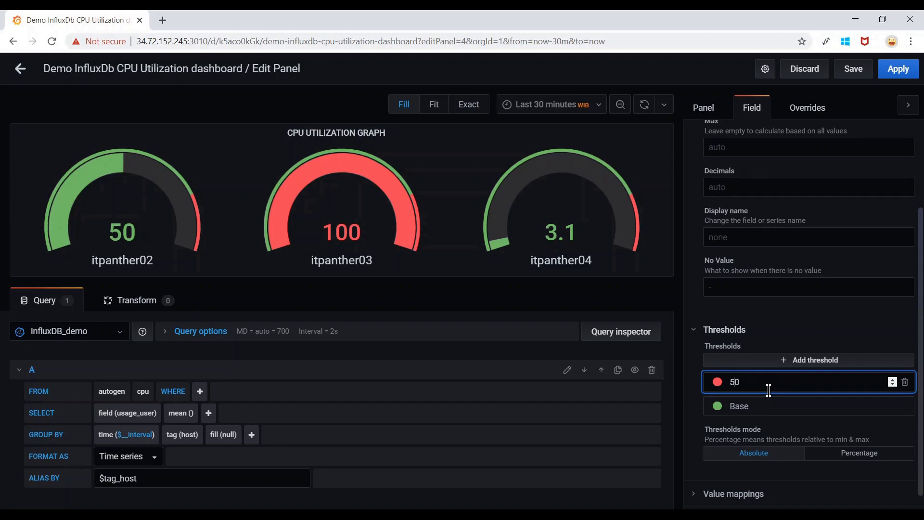
click(753, 379)
click(718, 383)
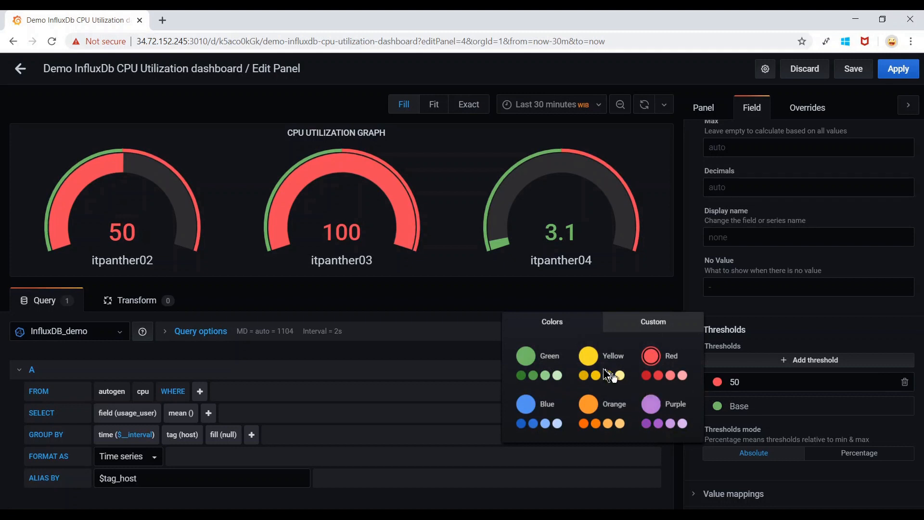
click(590, 361)
click(584, 376)
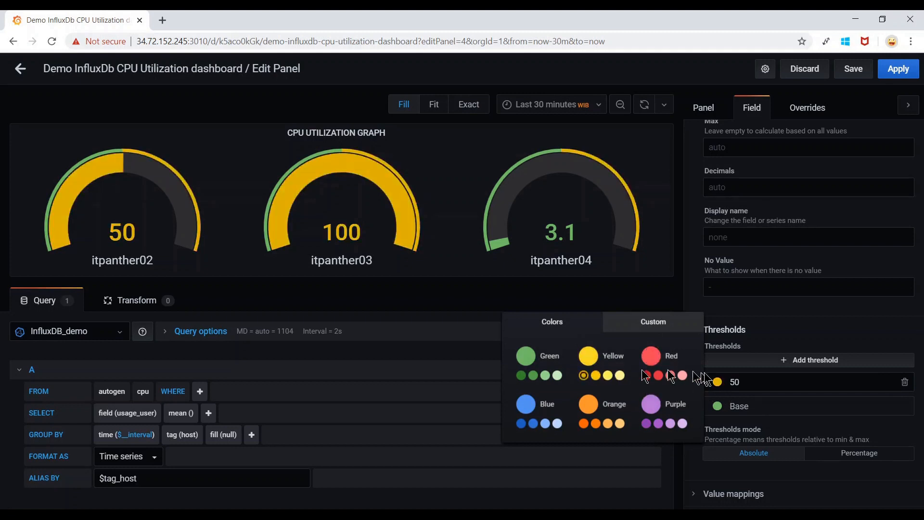
Add an 80 threshold step in dark red and apply the gauge panel.
click(810, 361)
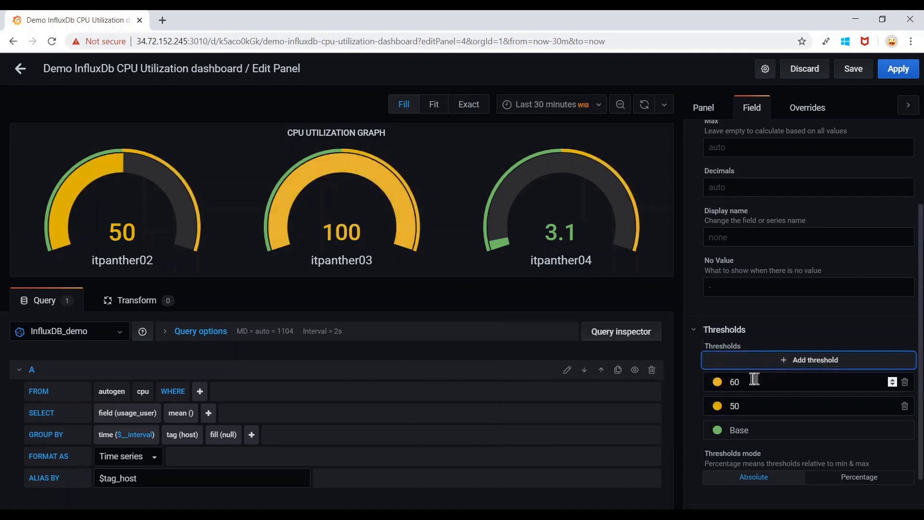
click(725, 384)
click(718, 386)
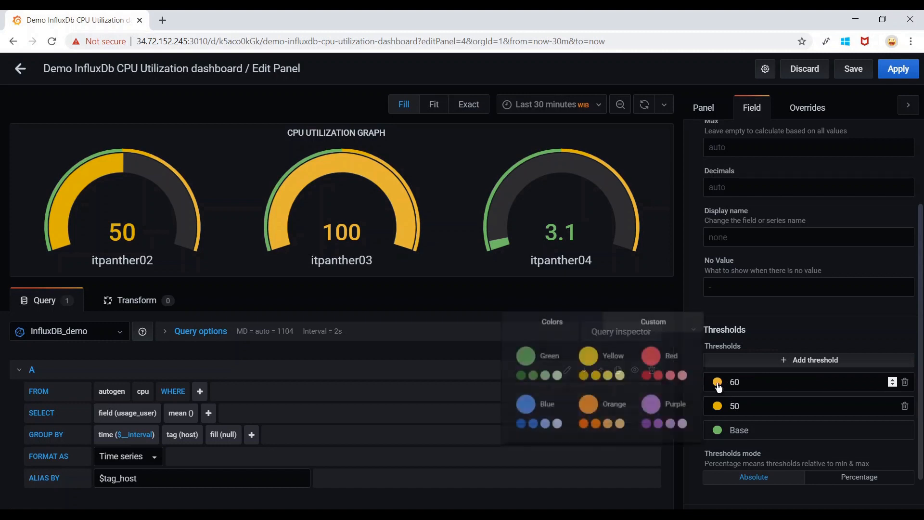
click(735, 383)
key(BackSpace)
text(8)
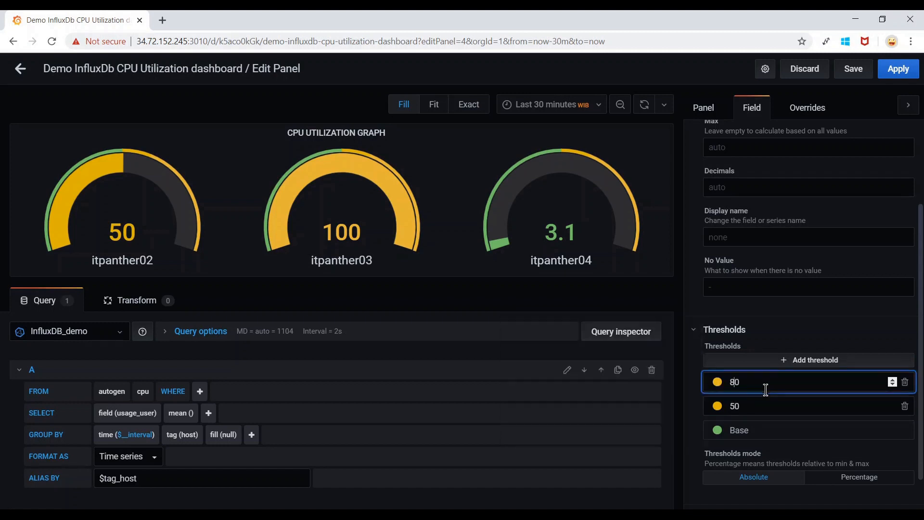
click(718, 383)
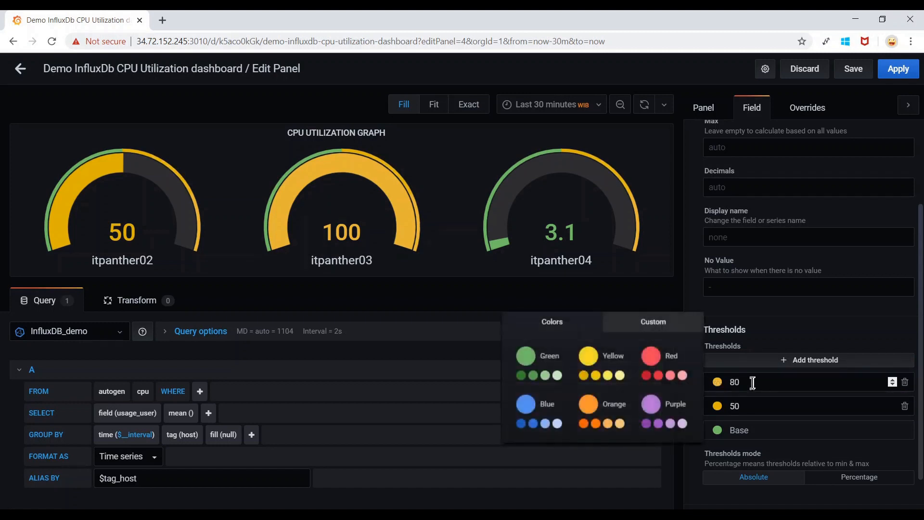
click(646, 377)
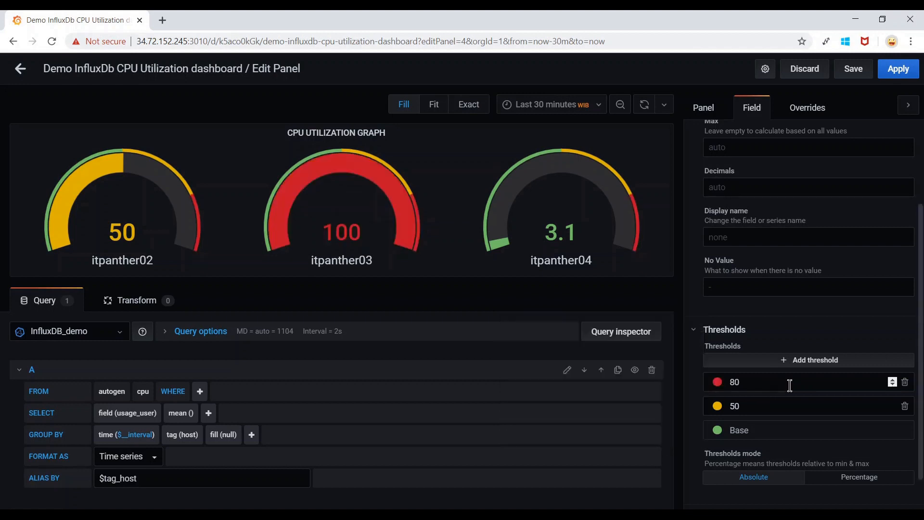
click(899, 69)
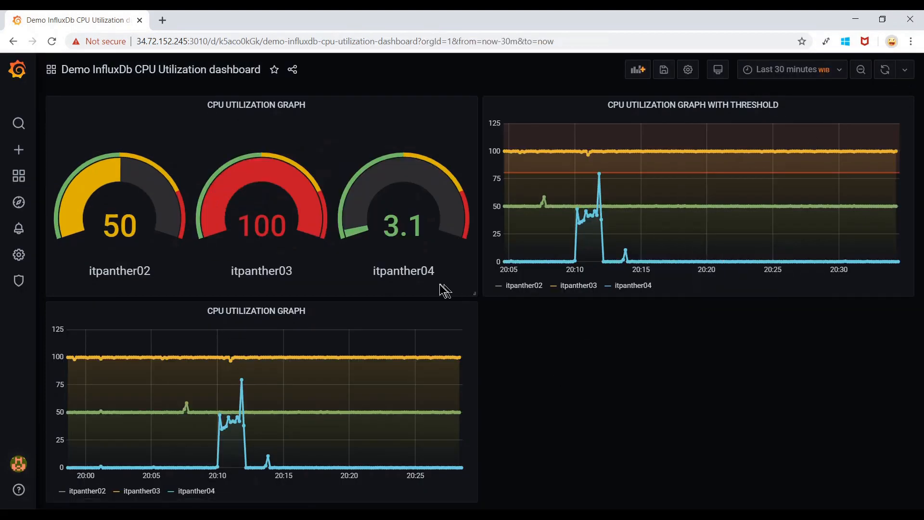
Shrink the gauge panel, delete its title, then stretch it across the dashboard's left half.
drag(474, 293, 273, 178)
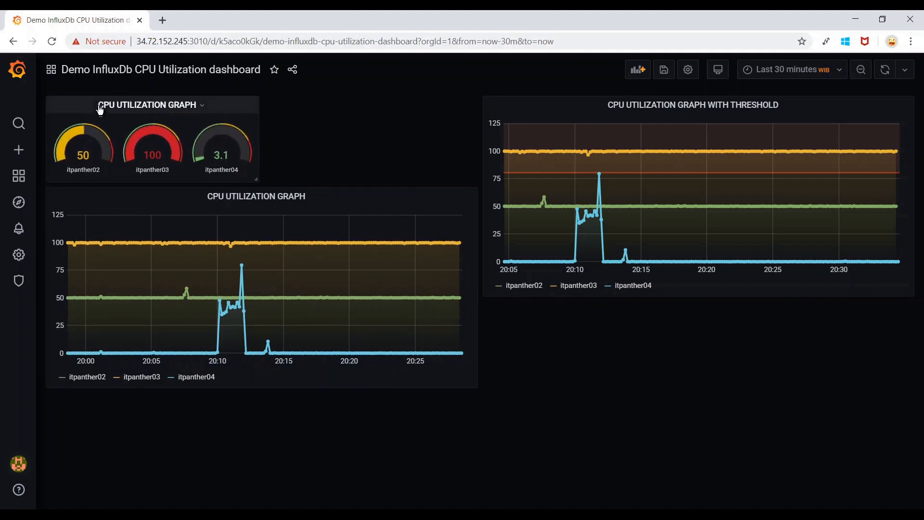
click(203, 110)
click(184, 140)
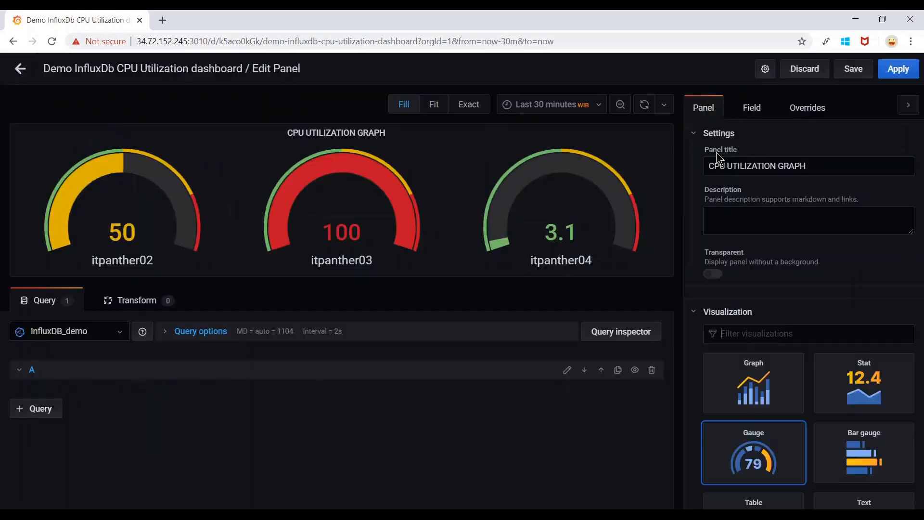
drag(825, 167, 708, 166)
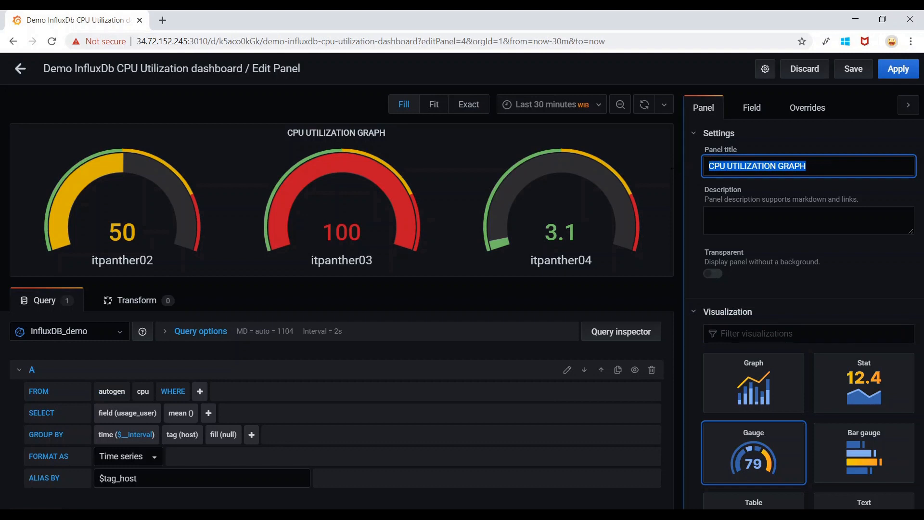
key(BackSpace)
click(898, 69)
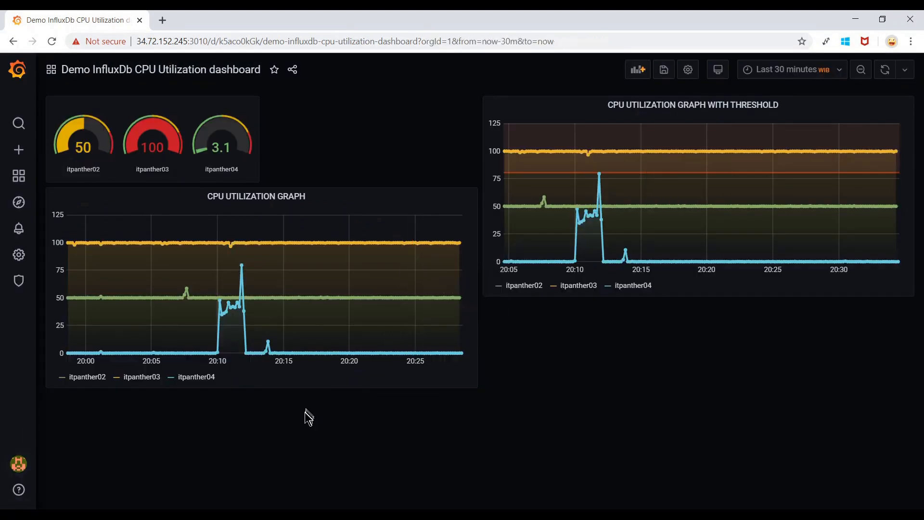
drag(256, 179, 471, 175)
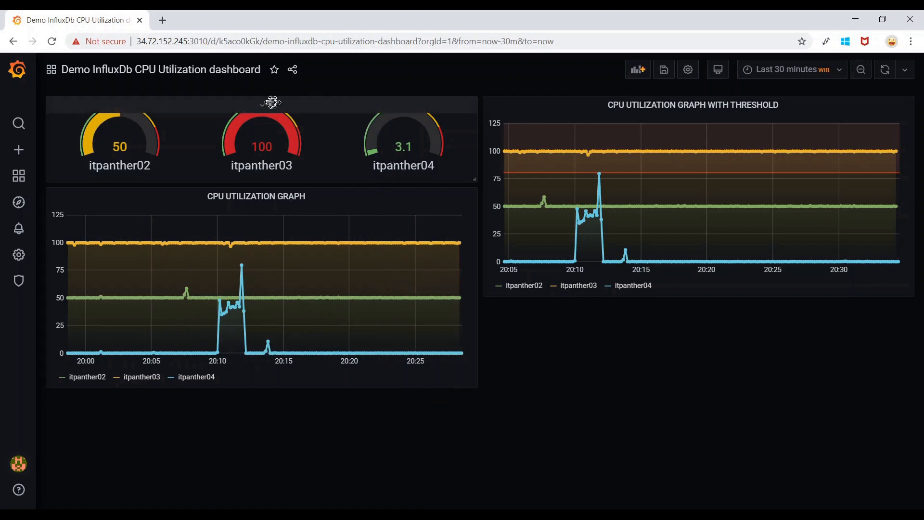
click(265, 106)
Duplicate the gauge panel, switch the copy to Stat visualization, and resize it on the right.
mouse_move(287, 221)
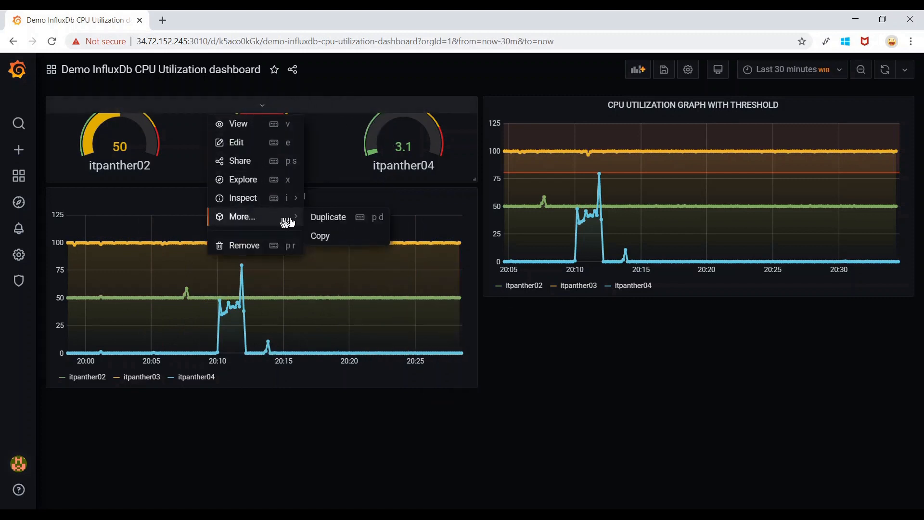
click(325, 217)
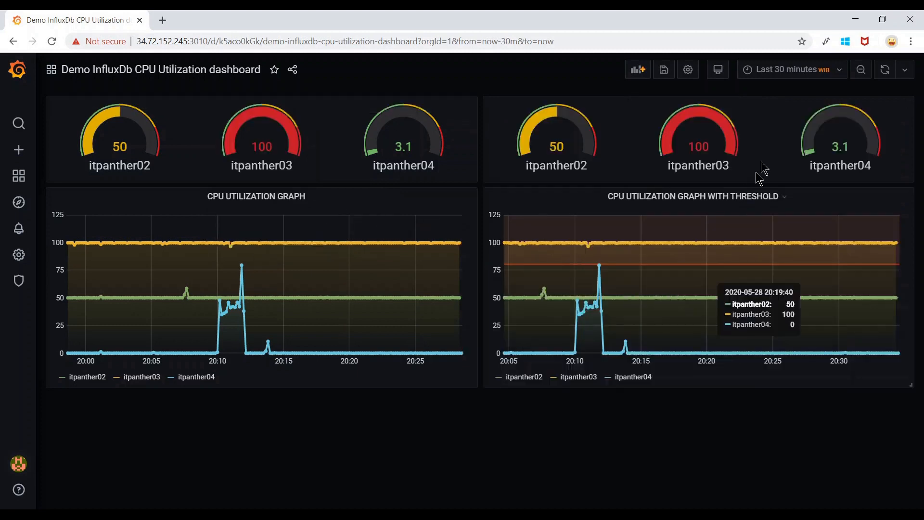
click(697, 107)
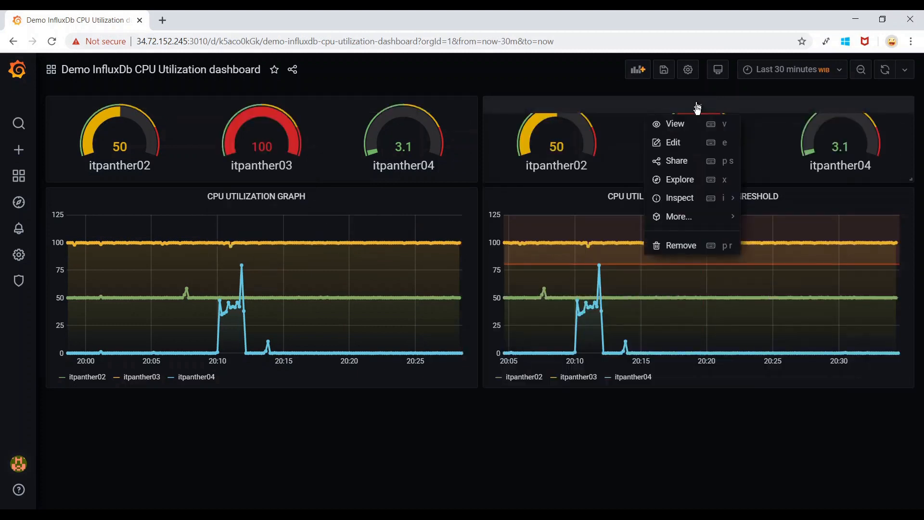
click(676, 146)
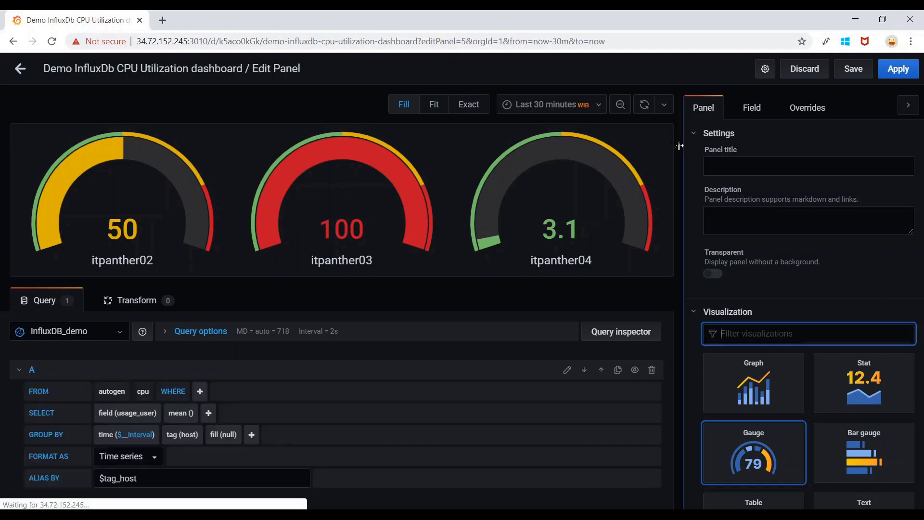
scroll(869, 348, down, 1)
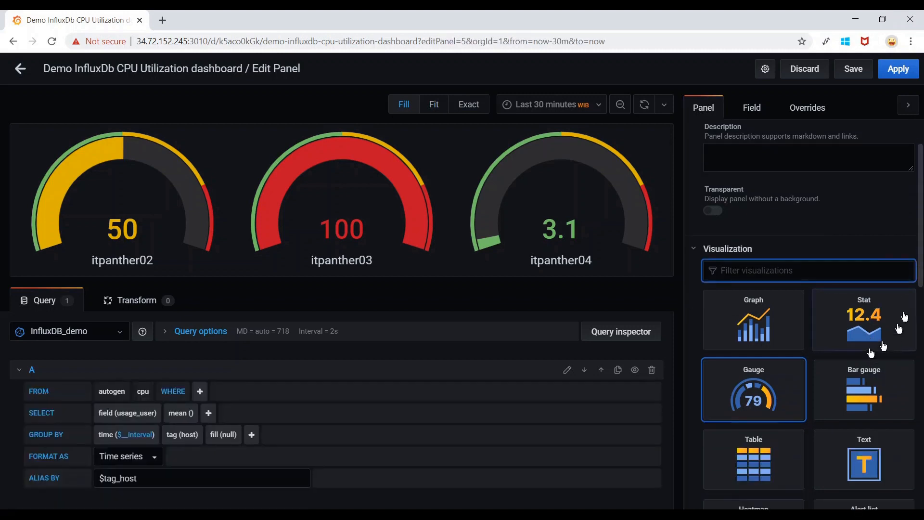
click(875, 326)
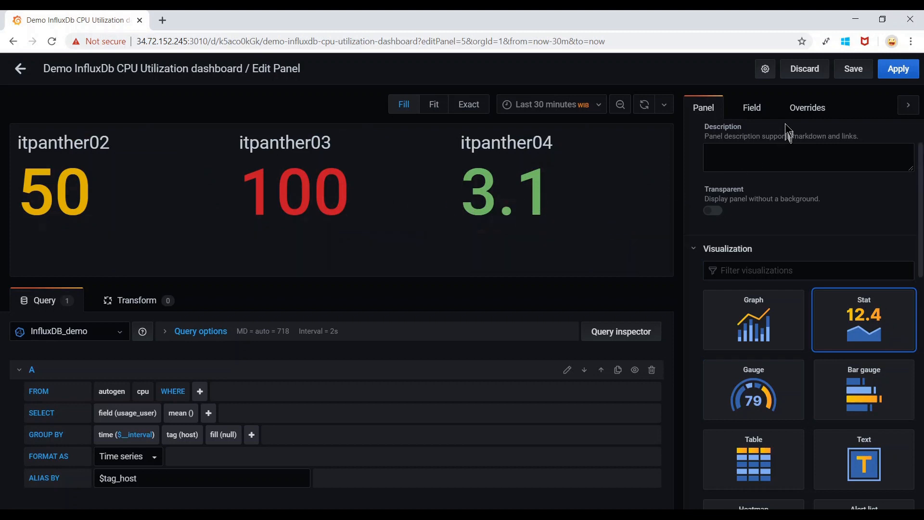
click(756, 112)
scroll(840, 339, down, 2)
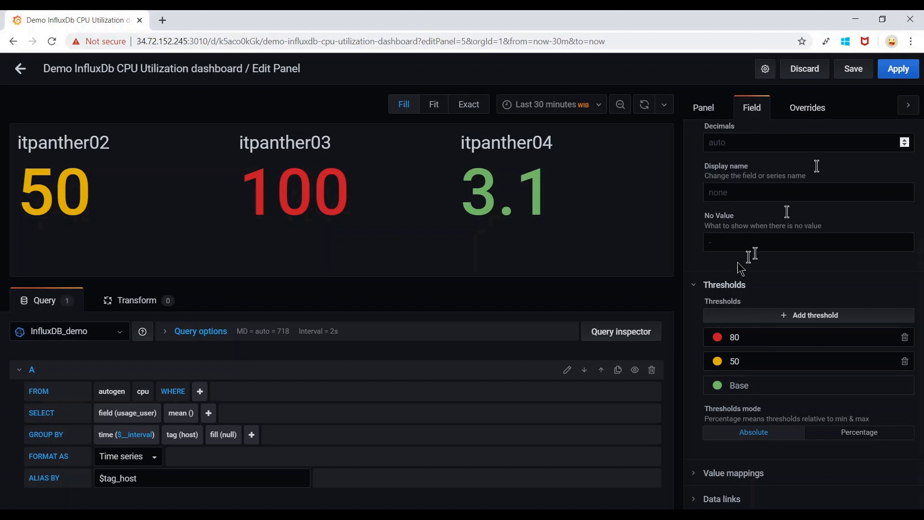
scroll(756, 235, up, 3)
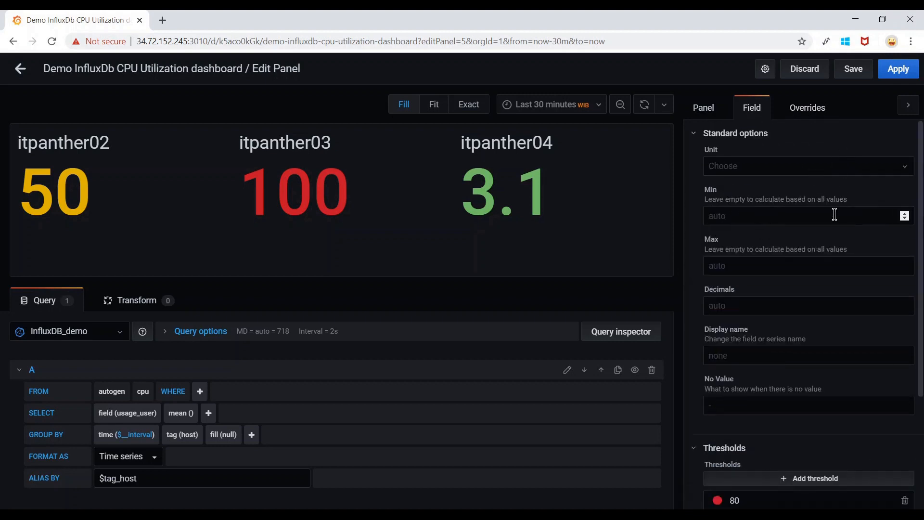
click(901, 70)
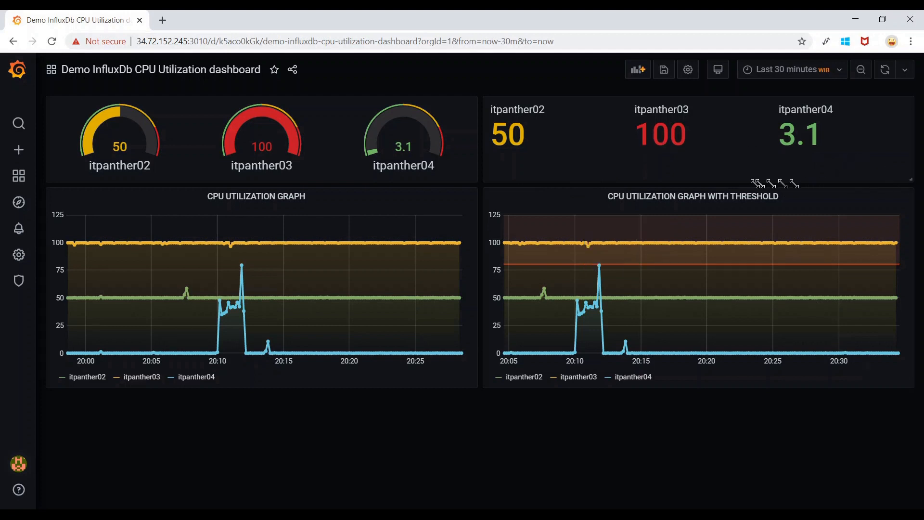
drag(718, 175, 653, 147)
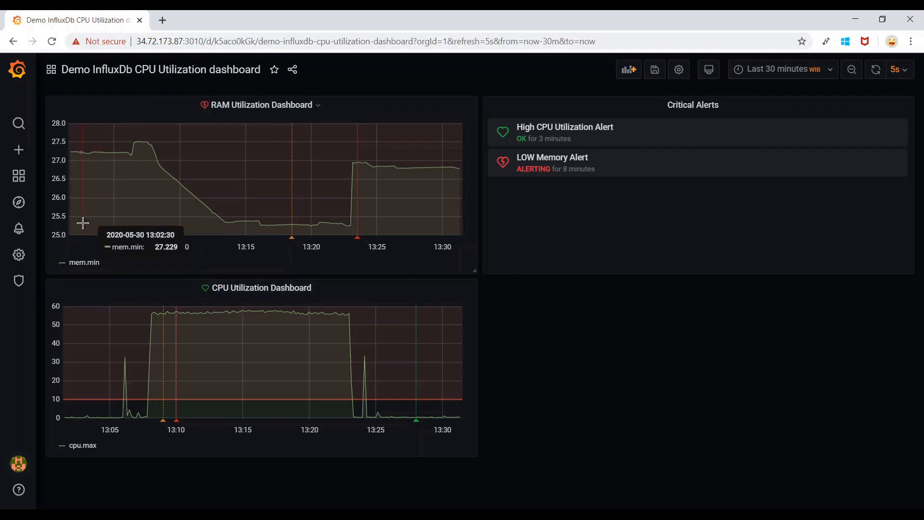
Save the Demo InfluxDb CPU Utilization dashboard with its current panels.
mouse_move(25, 232)
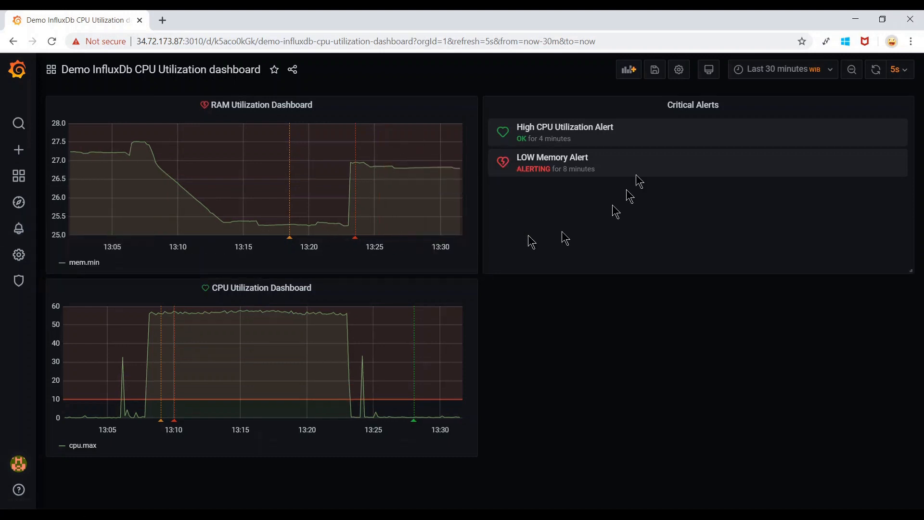
click(660, 80)
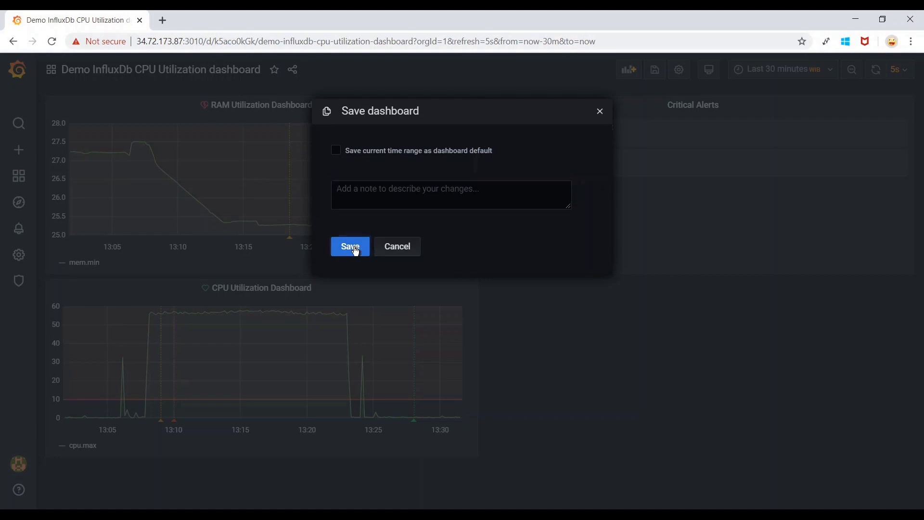
click(339, 254)
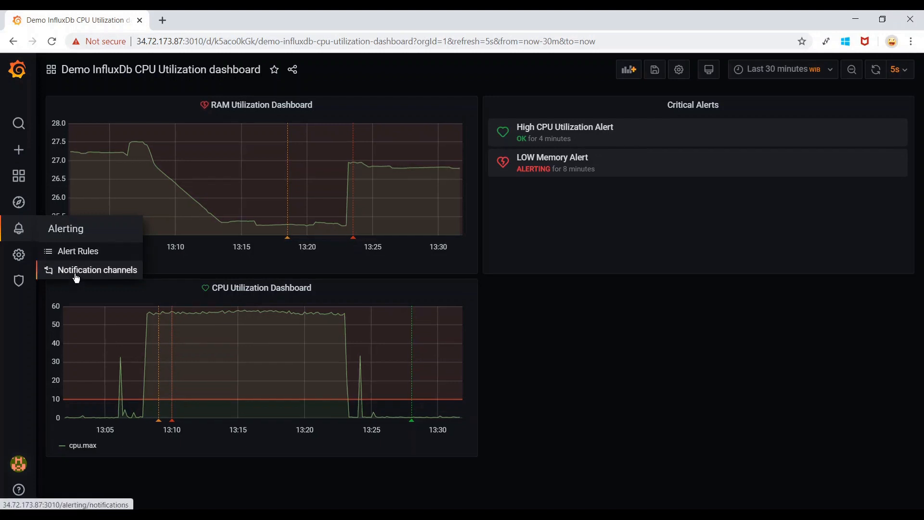
Go to the notification channels list and start a new notification channel.
click(76, 274)
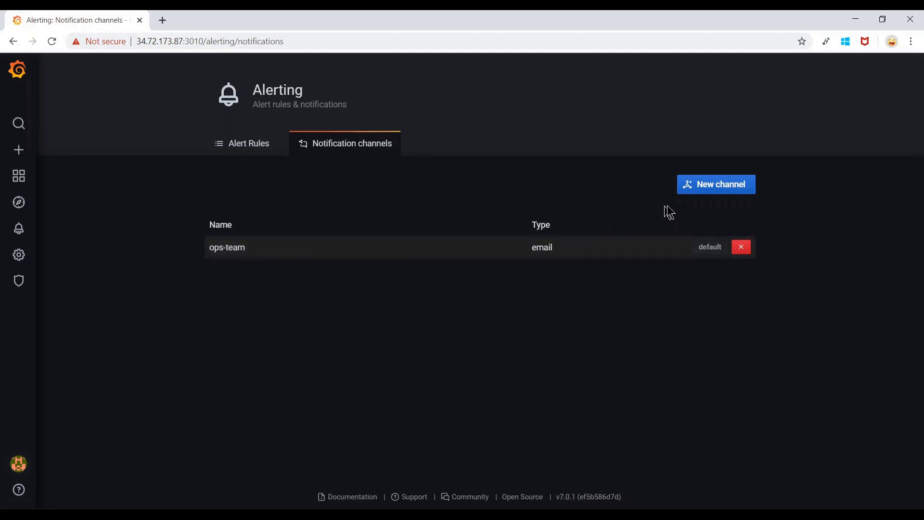
click(721, 191)
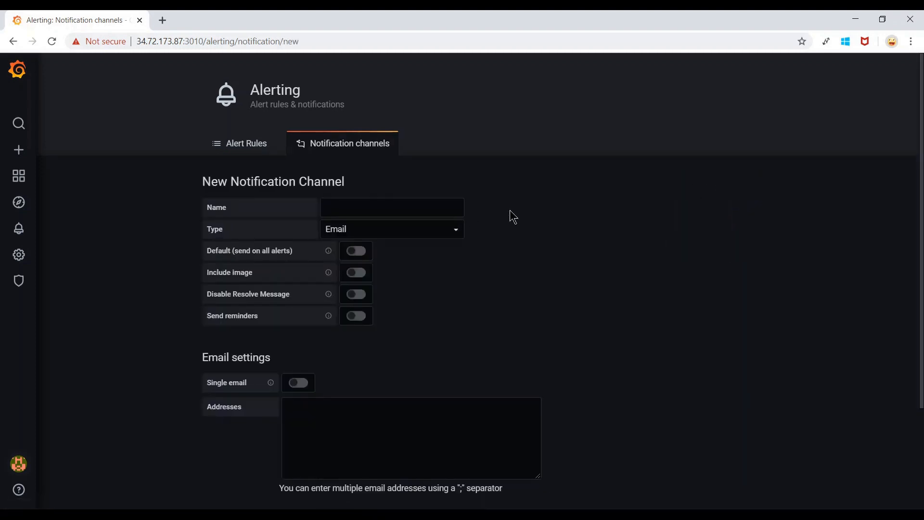
Name the new channel with an administrator e-mail address and keep Email as its type.
scroll(513, 218, down, 2)
scroll(513, 217, up, 1)
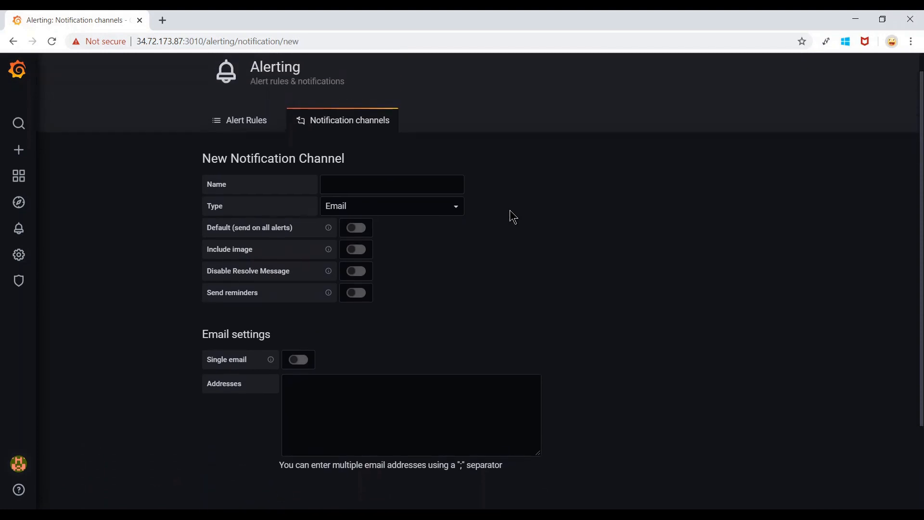
click(388, 182)
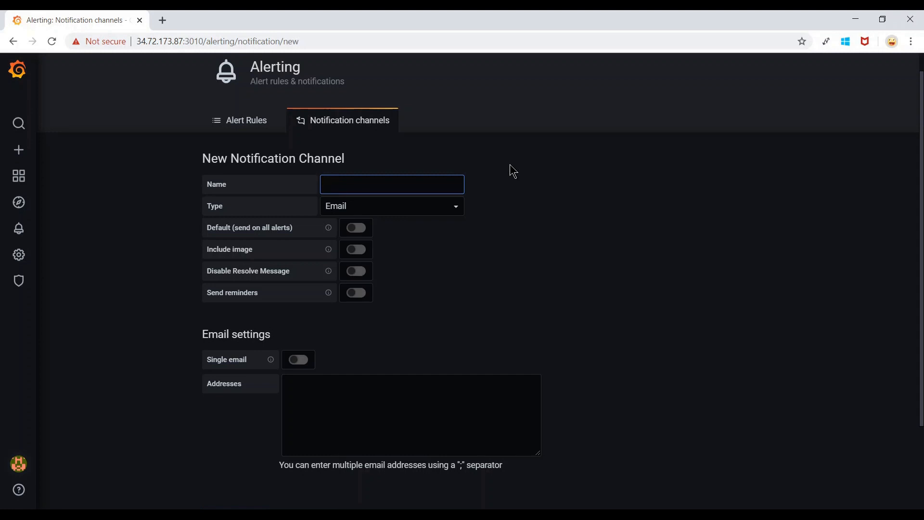
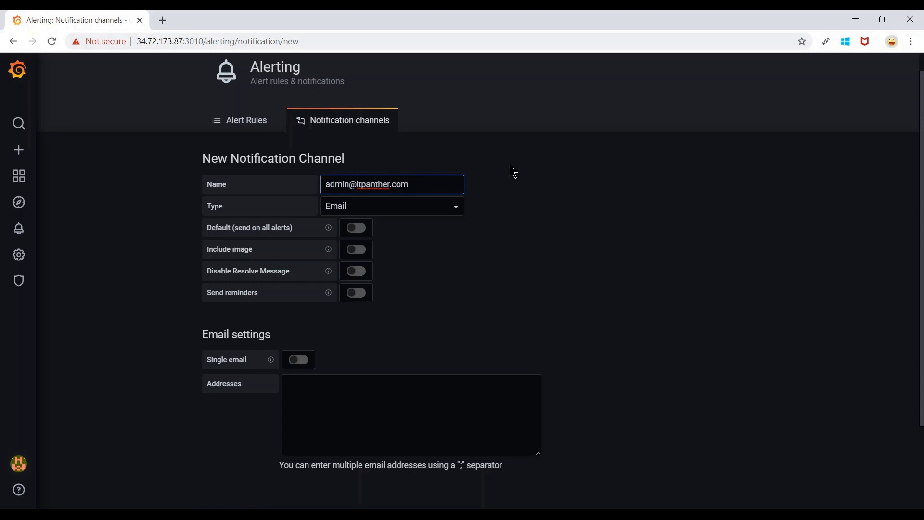
click(454, 214)
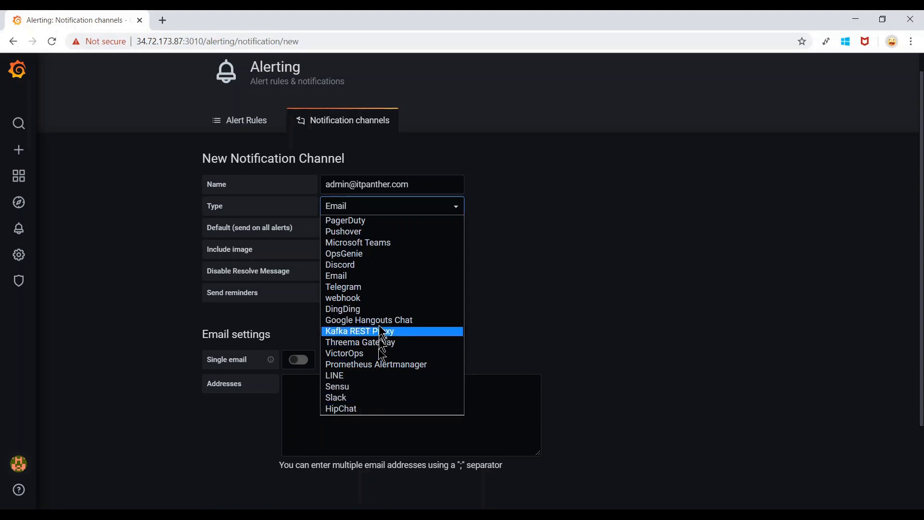
click(368, 278)
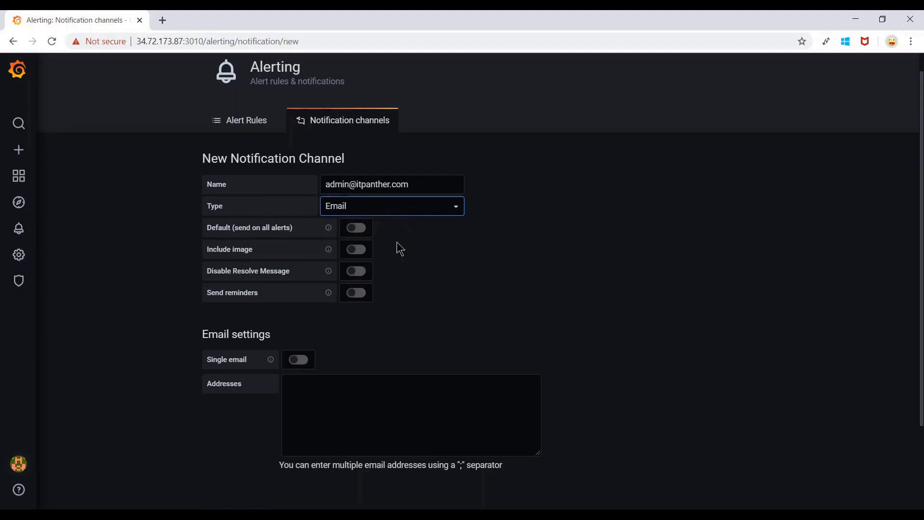
Turn on 'Default (send on all alerts)' for the channel.
scroll(400, 249, down, 1)
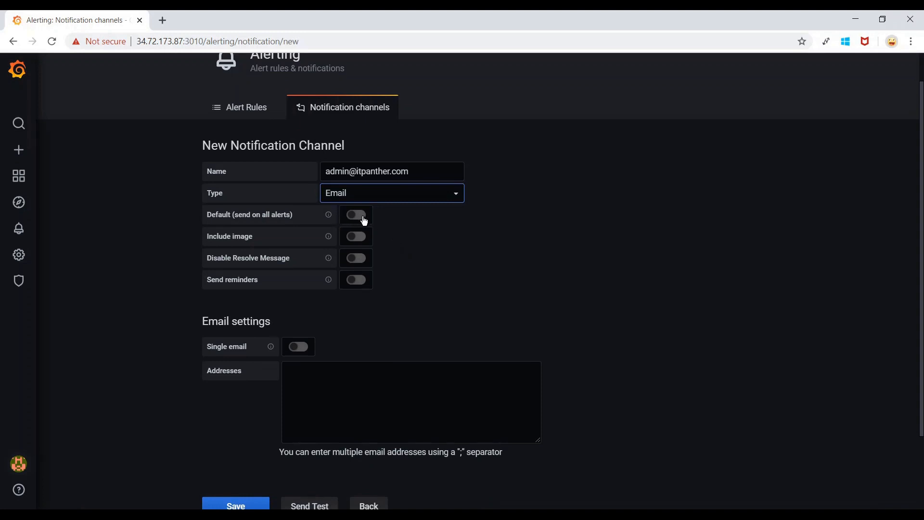
click(365, 221)
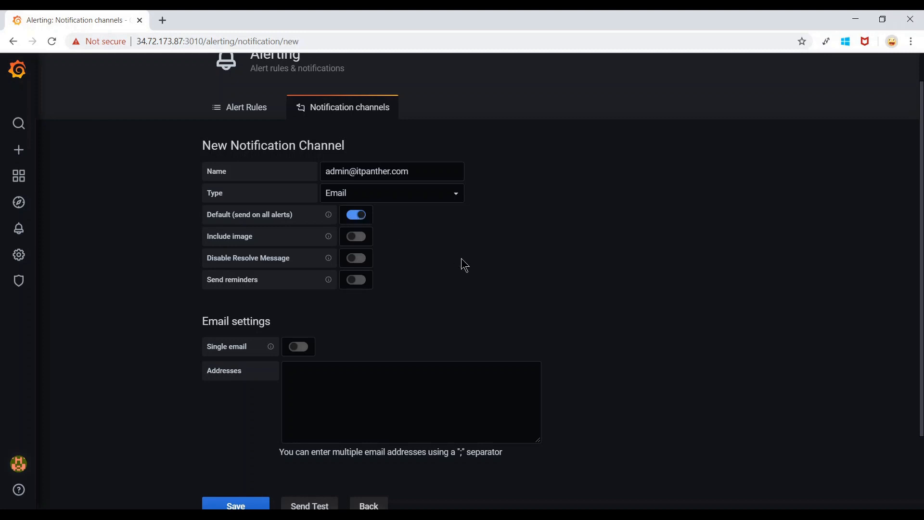
scroll(463, 263, down, 2)
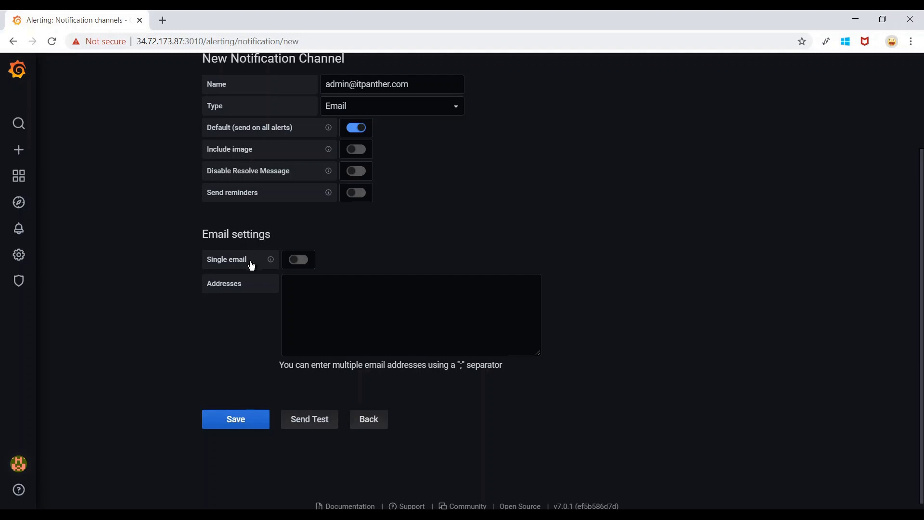
Enter three recipient e-mail addresses, separated by semicolons, in the Addresses field.
click(299, 287)
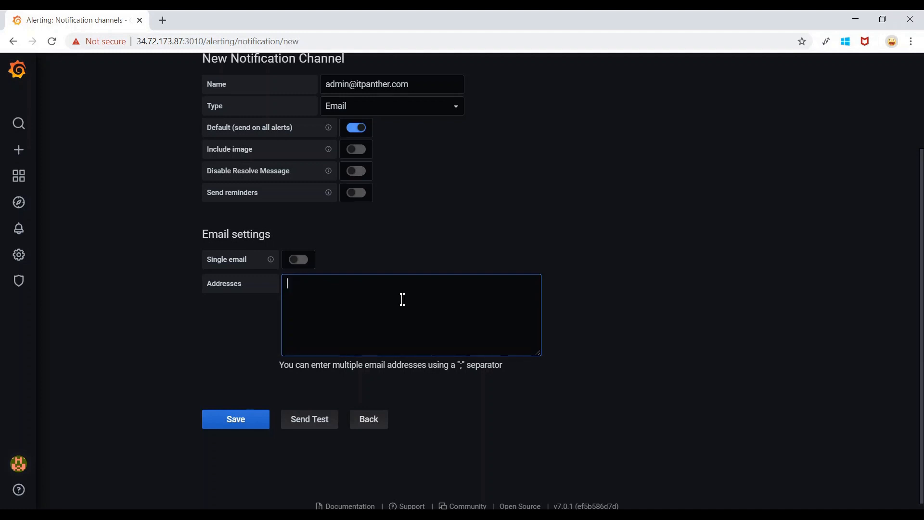
text(serve)
key(BackSpace)
key(BackSpace)
key(BackSpace)
key(BackSpace)
key(BackSpace)
text(linux@)
key(Left)
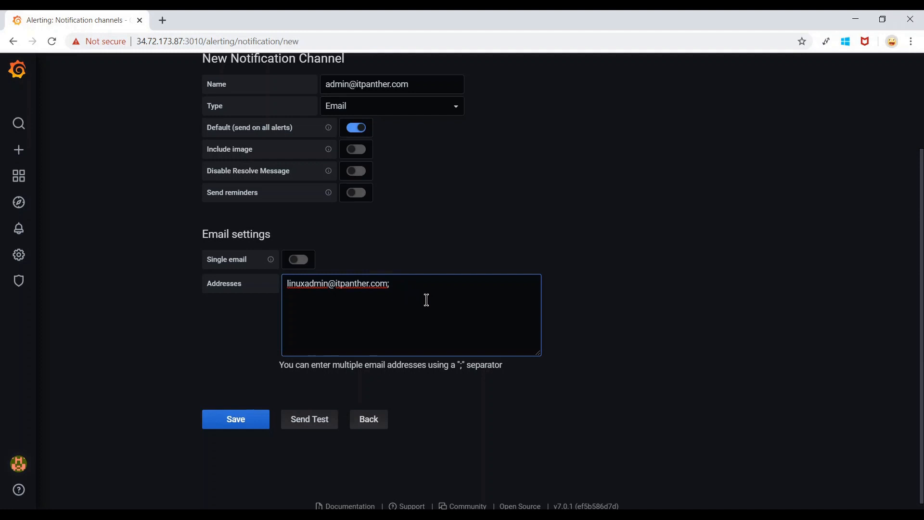
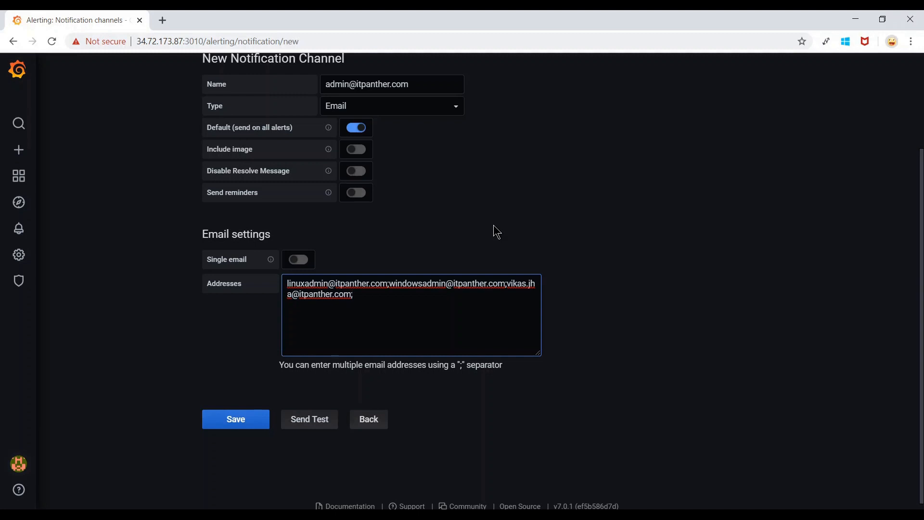
scroll(494, 226, up, 1)
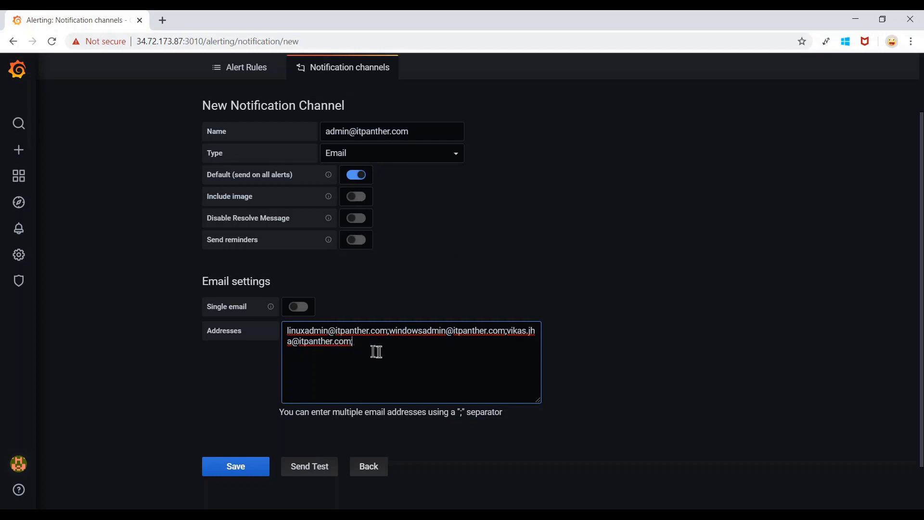
Save the new email notification channel.
click(244, 470)
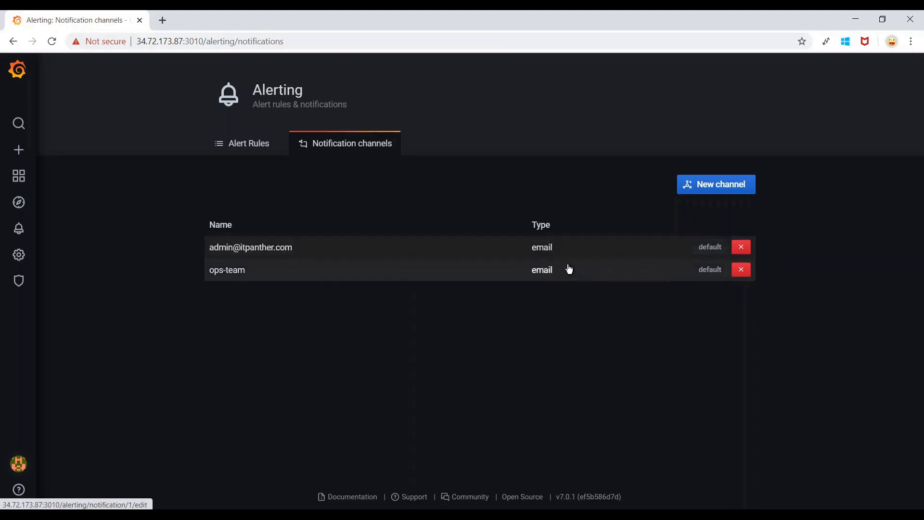
Reopen the first channel, trim its name to 'admin', and save it.
click(255, 254)
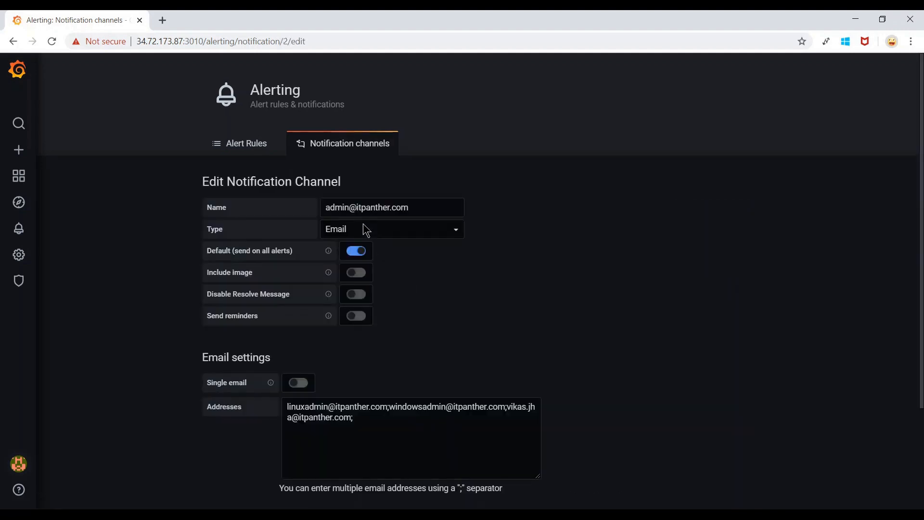
drag(426, 210, 350, 214)
key(BackSpace)
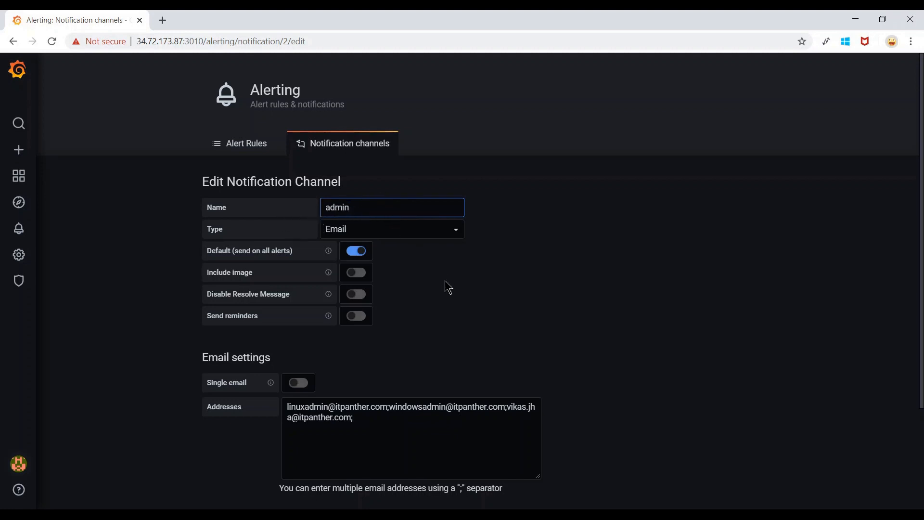
scroll(445, 280, down, 3)
click(237, 410)
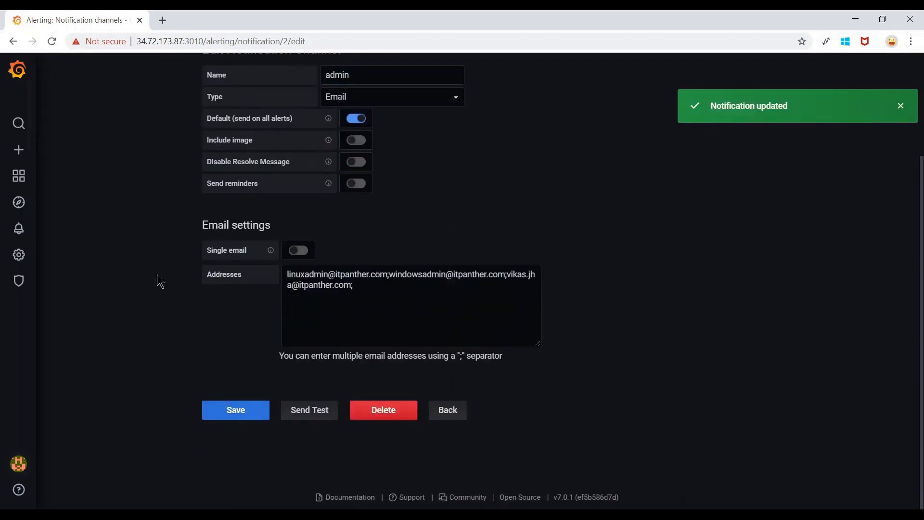
scroll(157, 275, up, 3)
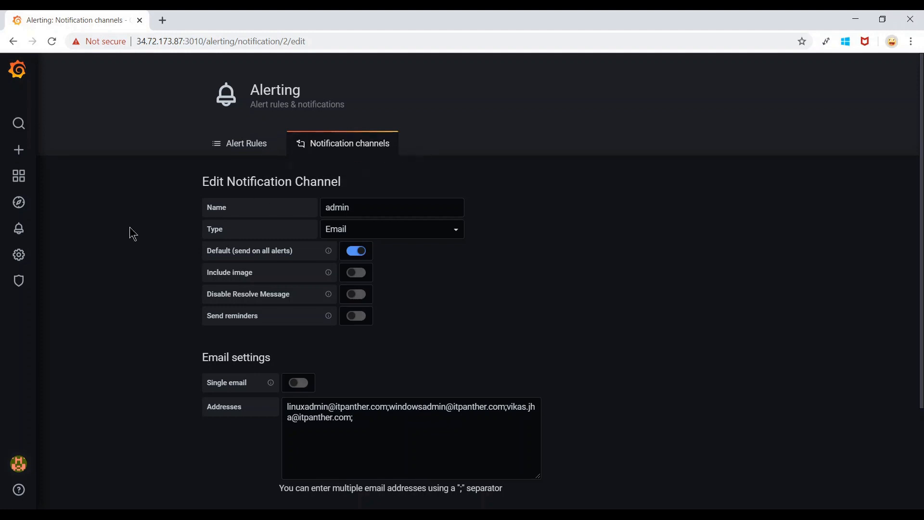
mouse_move(21, 151)
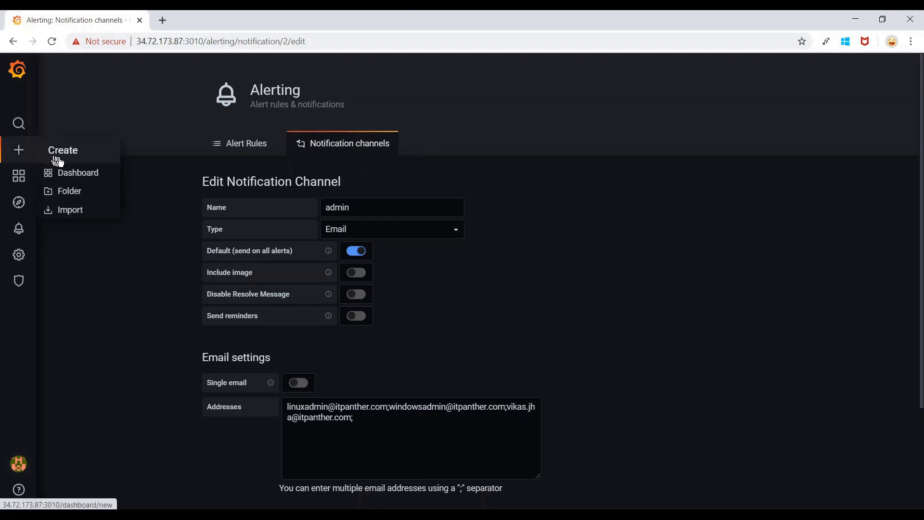
Create a new dashboard and add its first panel.
click(81, 183)
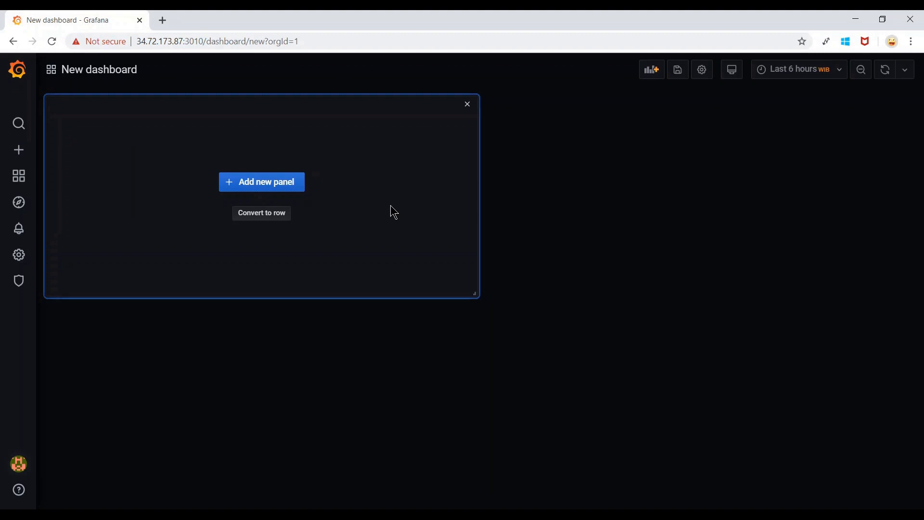
click(296, 191)
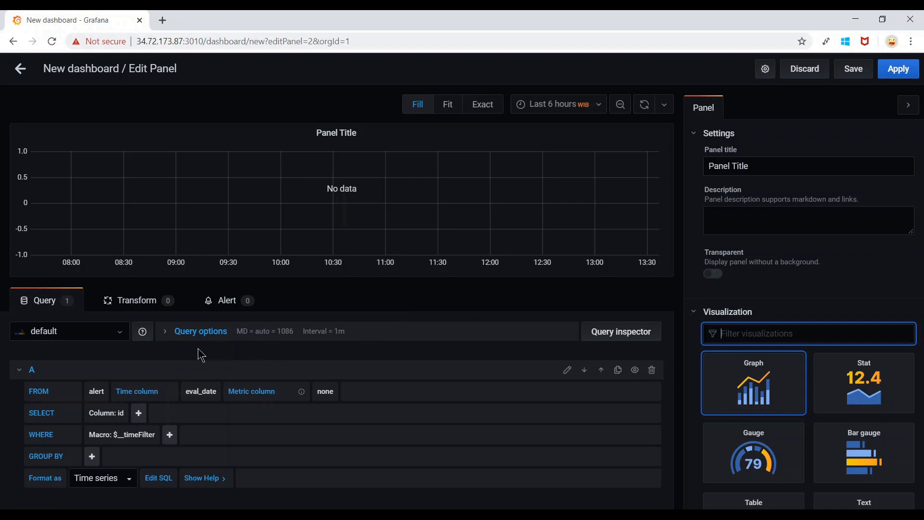
Query the InfluxDB_demo data source FROM autogen, measurement cpu.
click(120, 334)
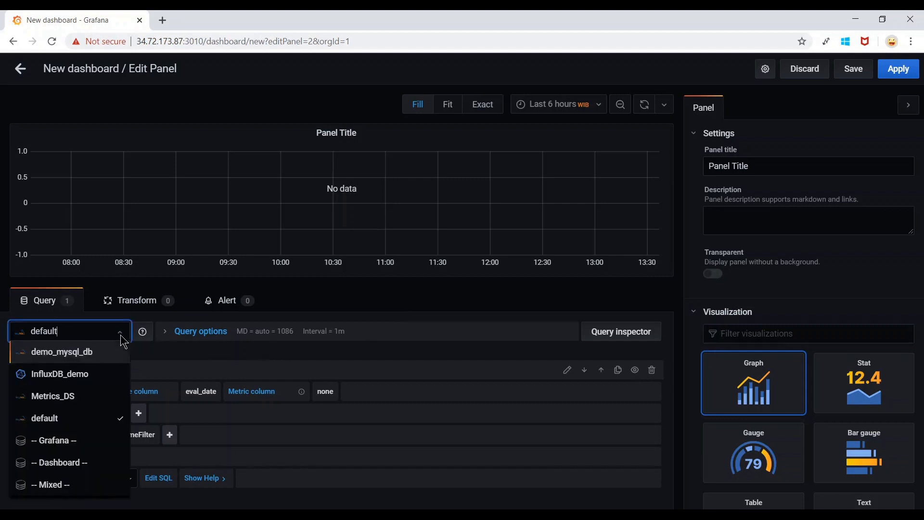
click(82, 382)
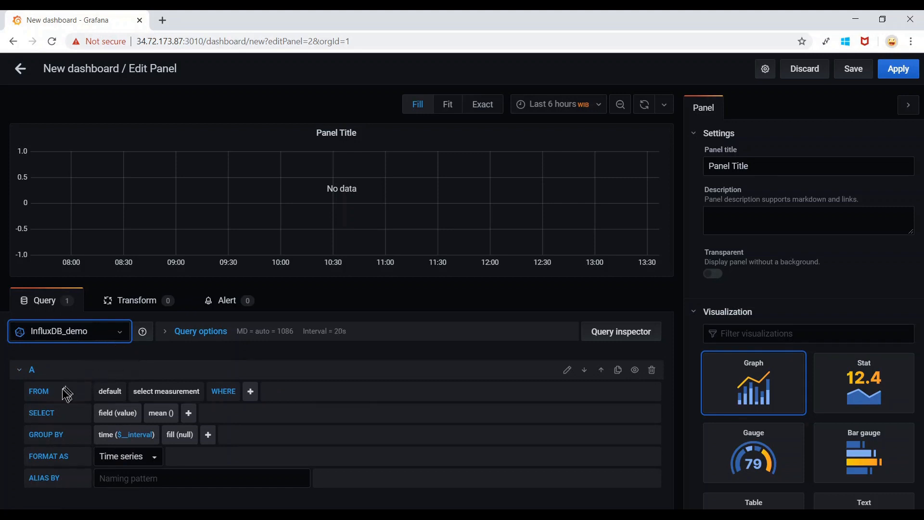
click(110, 391)
click(113, 427)
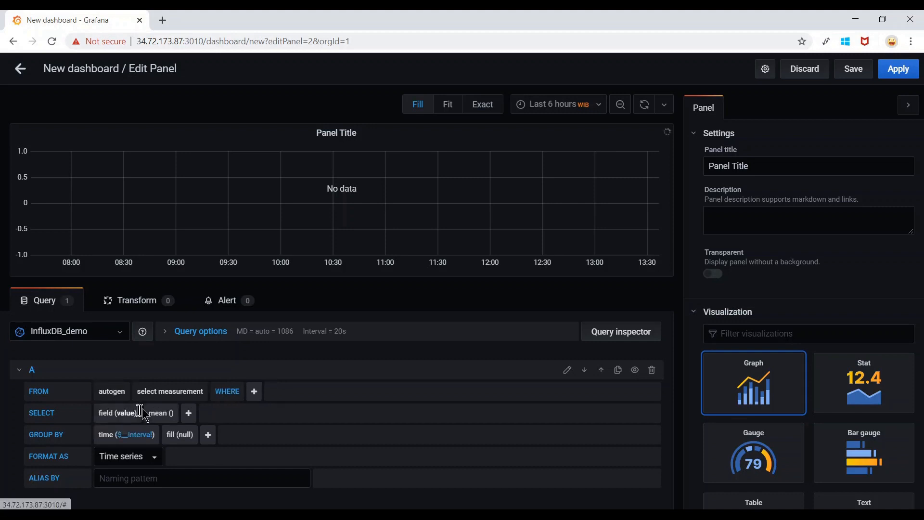
click(188, 398)
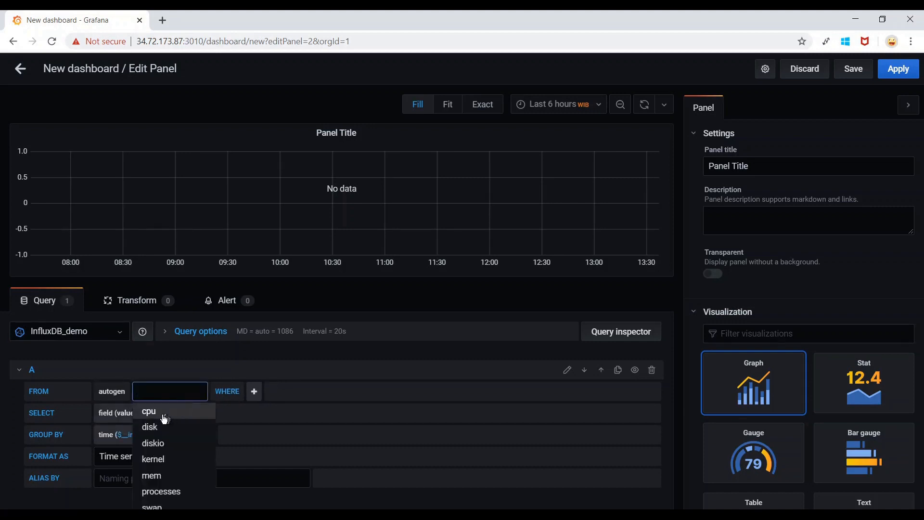
click(149, 412)
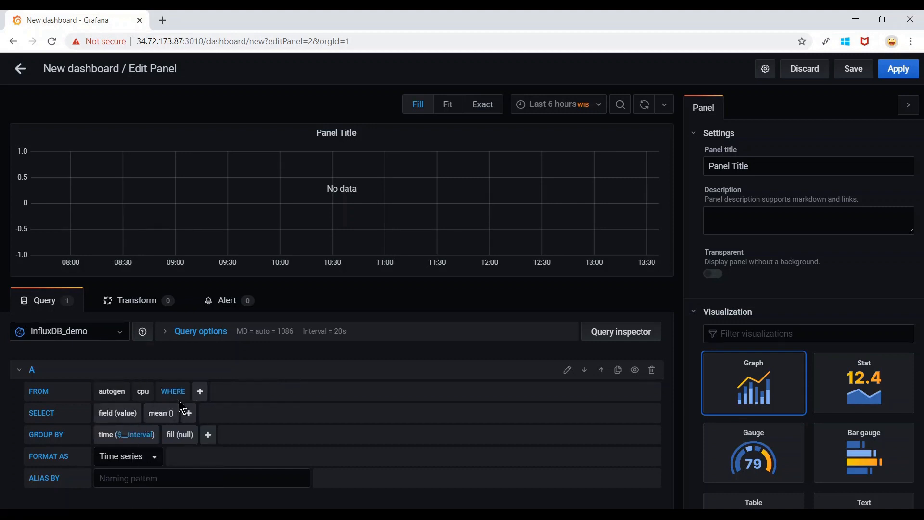
Add a WHERE filter host = itpanther02.
click(200, 392)
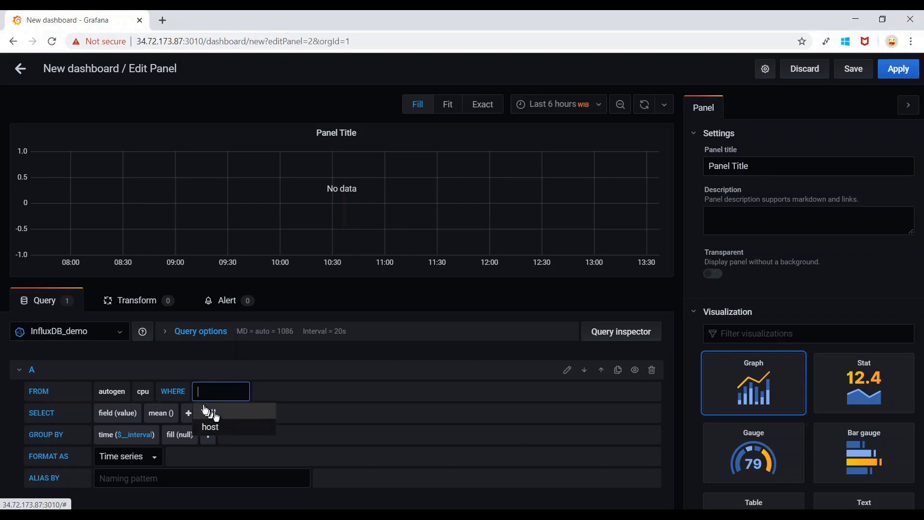
click(215, 426)
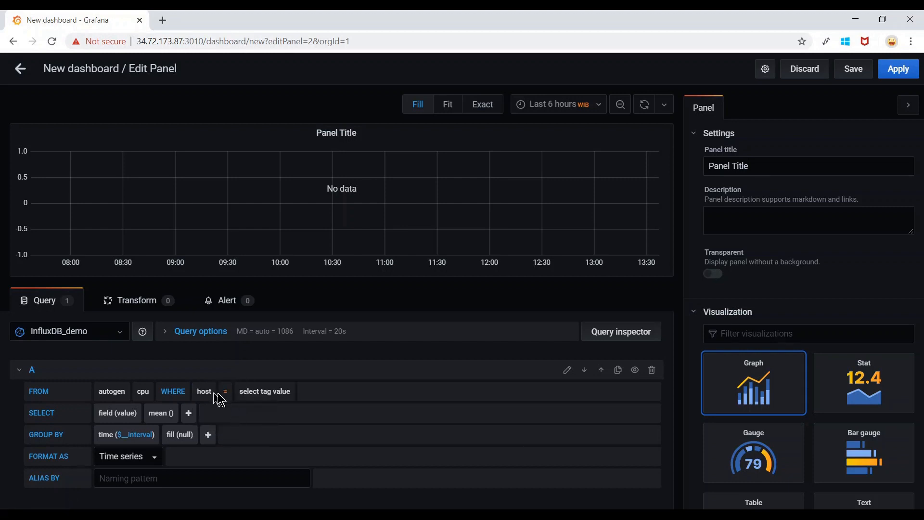
click(268, 397)
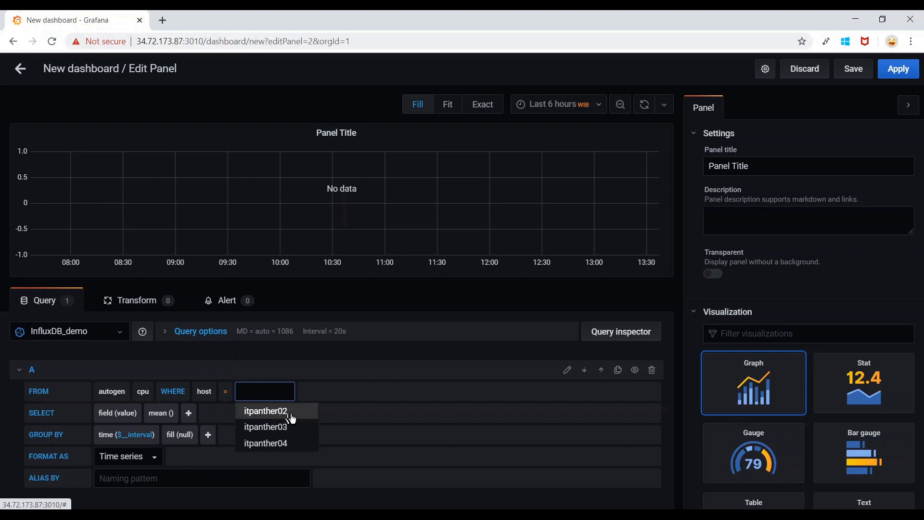
click(294, 415)
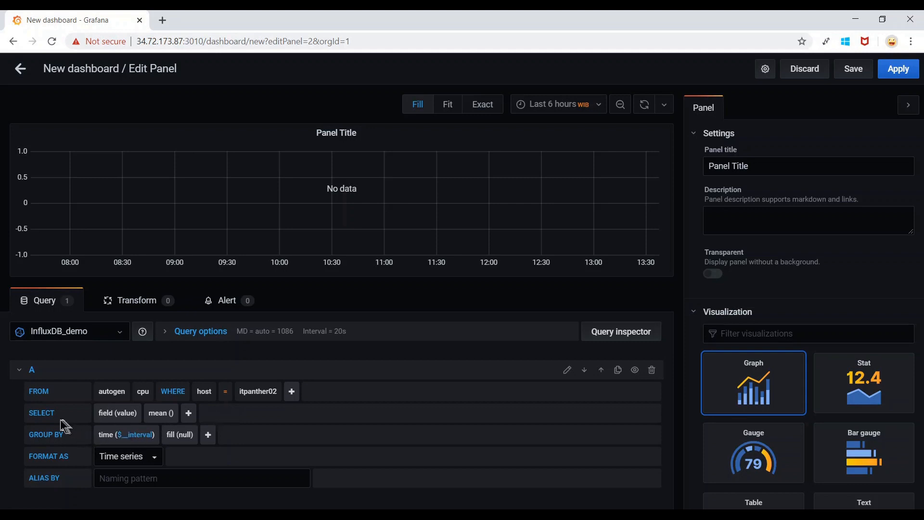
Select the usage_system field and replace mean with max().
click(129, 414)
scroll(130, 414, down, 1)
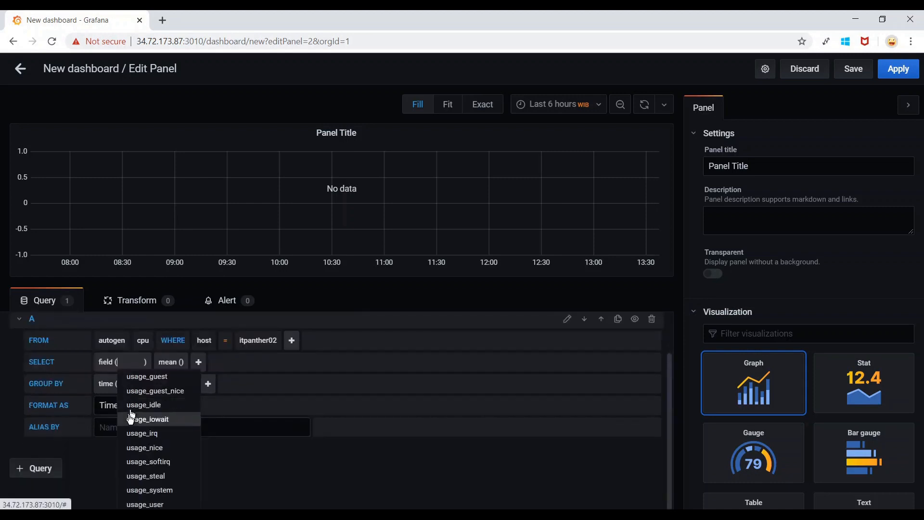
click(178, 491)
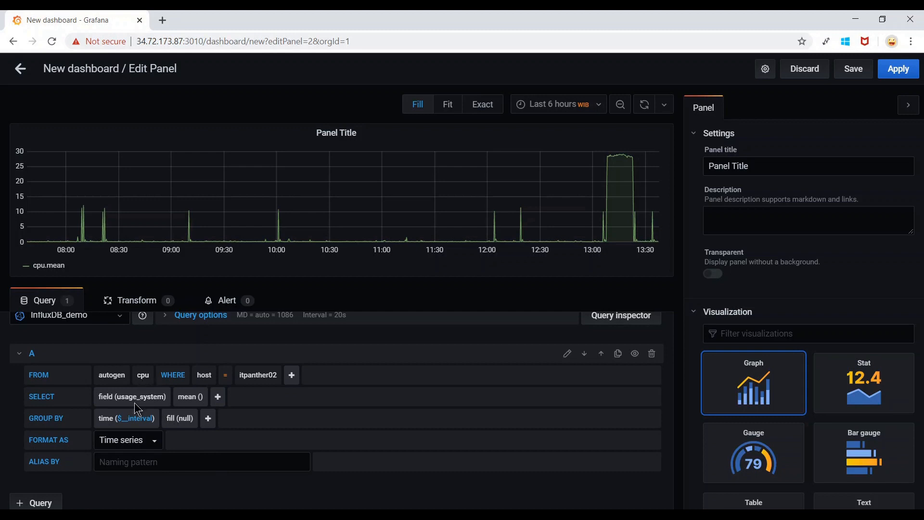
click(191, 401)
click(191, 414)
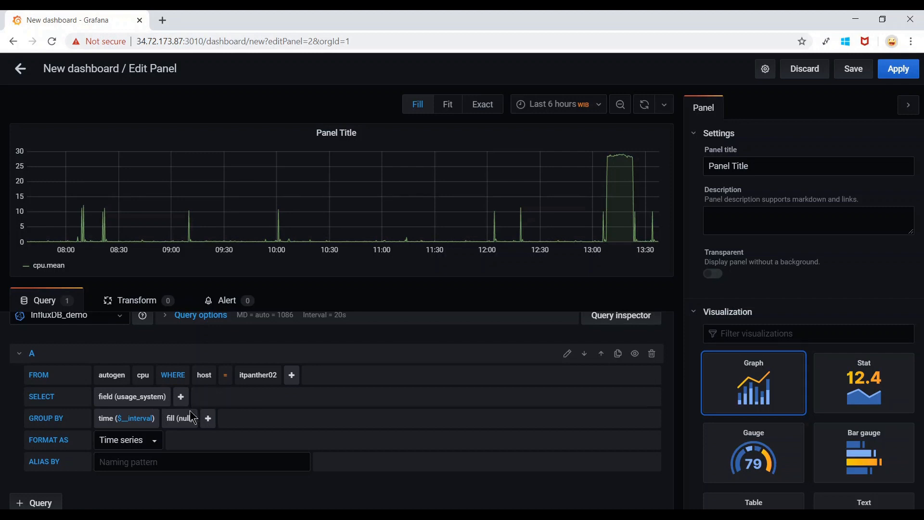
click(181, 396)
mouse_move(183, 408)
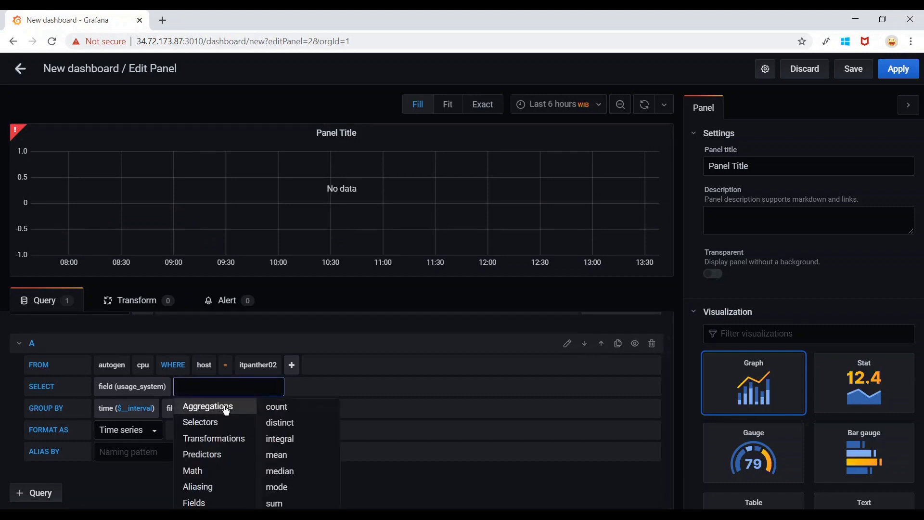
scroll(227, 414, down, 1)
mouse_move(225, 425)
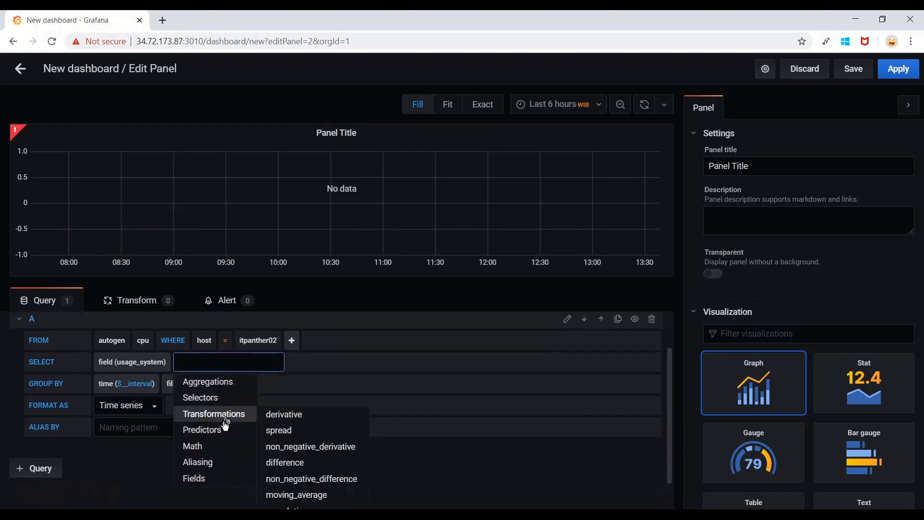
mouse_move(212, 409)
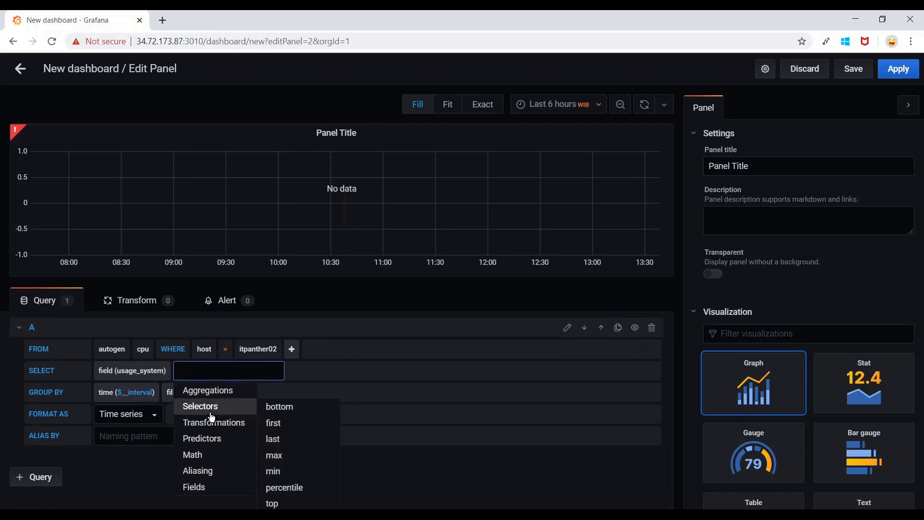
click(274, 455)
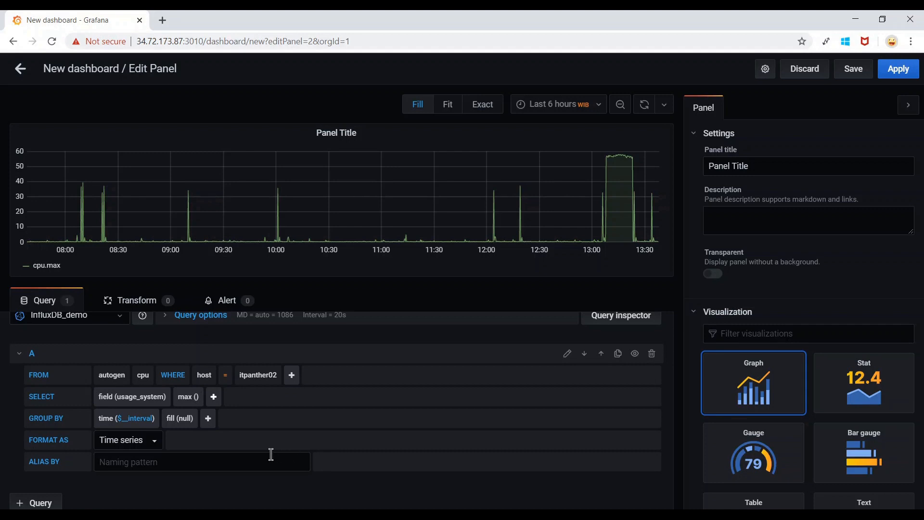
scroll(271, 455, up, 1)
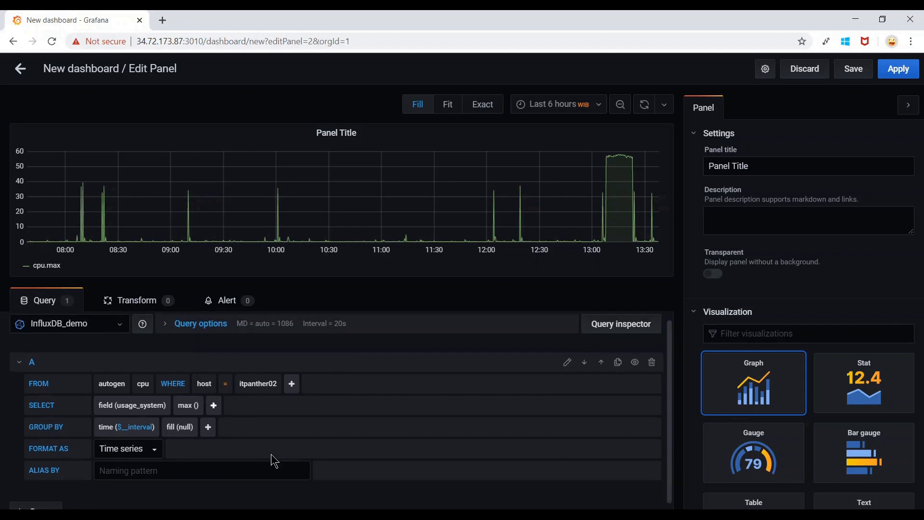
Group the query by 1m time intervals.
click(138, 432)
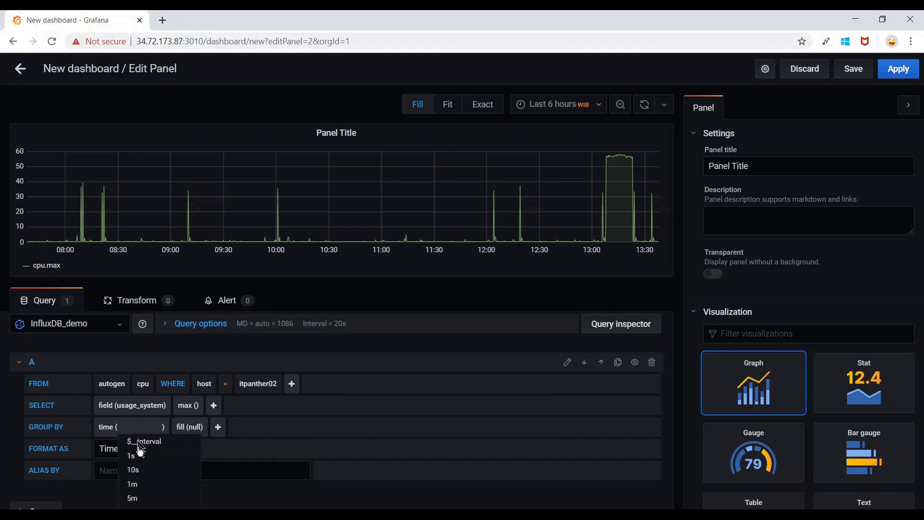
click(144, 486)
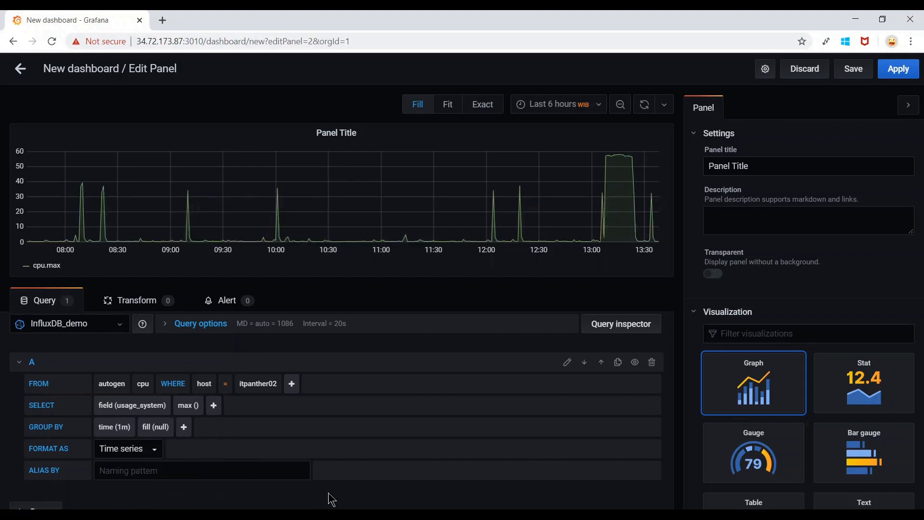
scroll(329, 495, down, 1)
scroll(328, 492, up, 2)
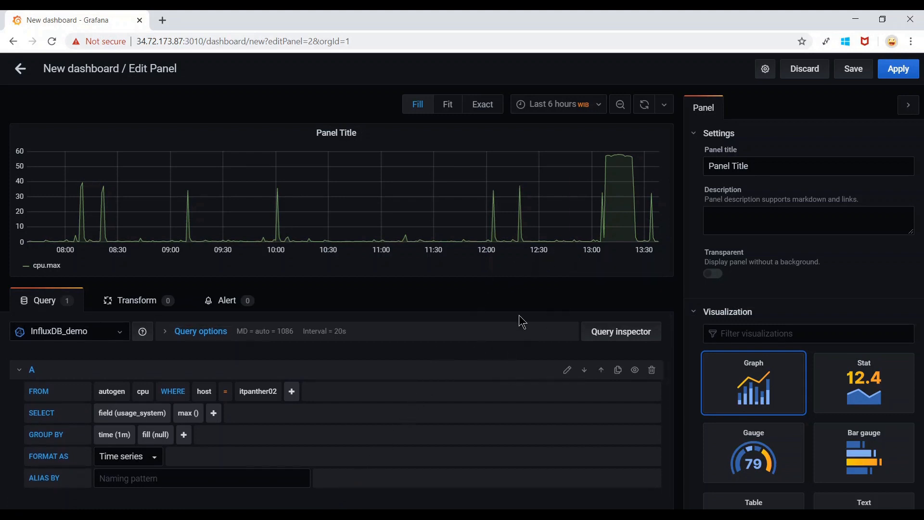
Retitle the panel to 'CPU Utilization Panel'.
drag(780, 170, 658, 172)
text(CPU Utilization Panel)
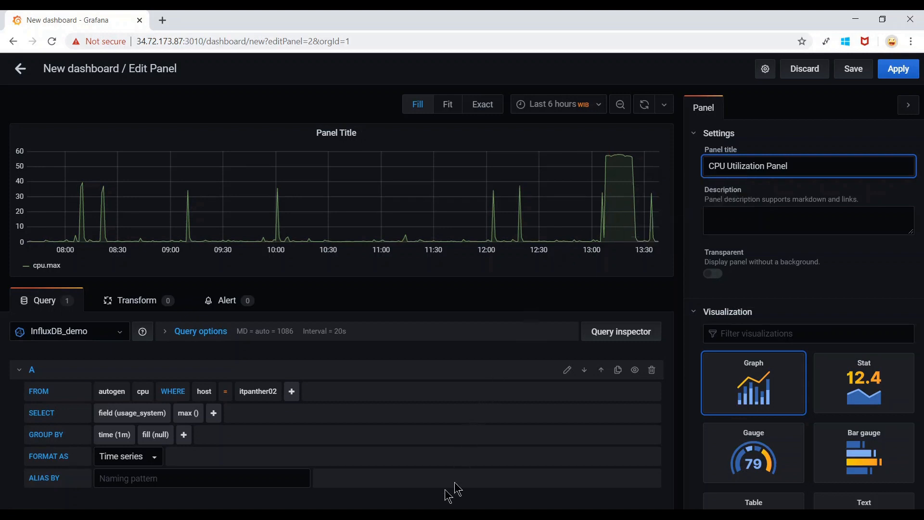
click(425, 504)
Collapse query A to its one-line summary.
scroll(424, 502, down, 1)
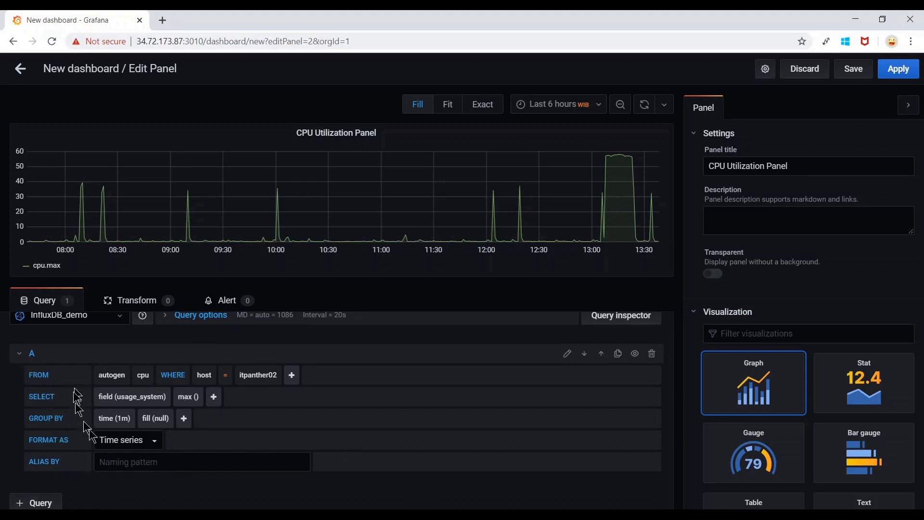
click(20, 354)
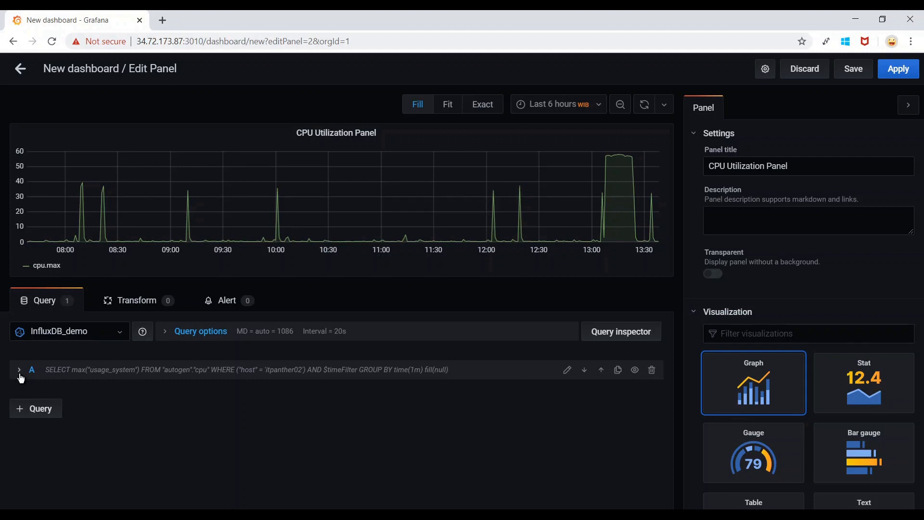
click(21, 378)
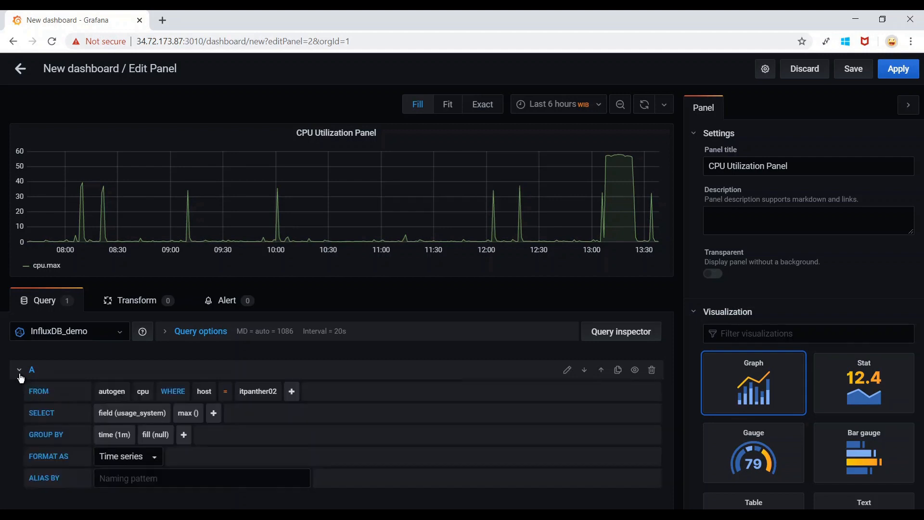
click(21, 378)
click(21, 378)
click(20, 377)
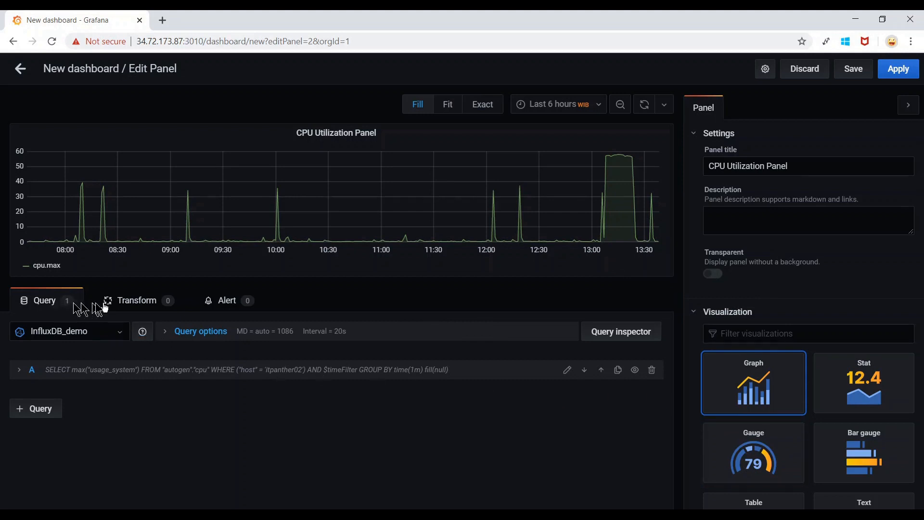
Create an alert rule on the panel named 'CPU Utilization Panel alert'.
click(229, 305)
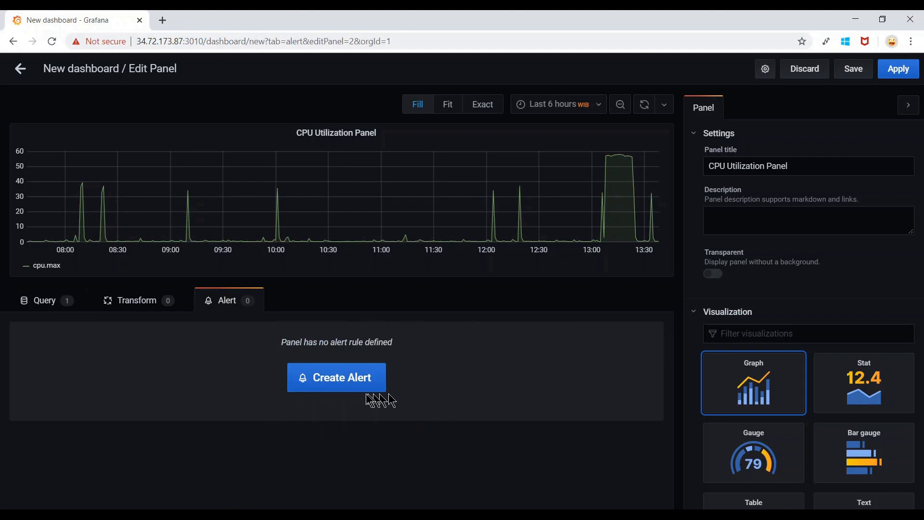
click(346, 385)
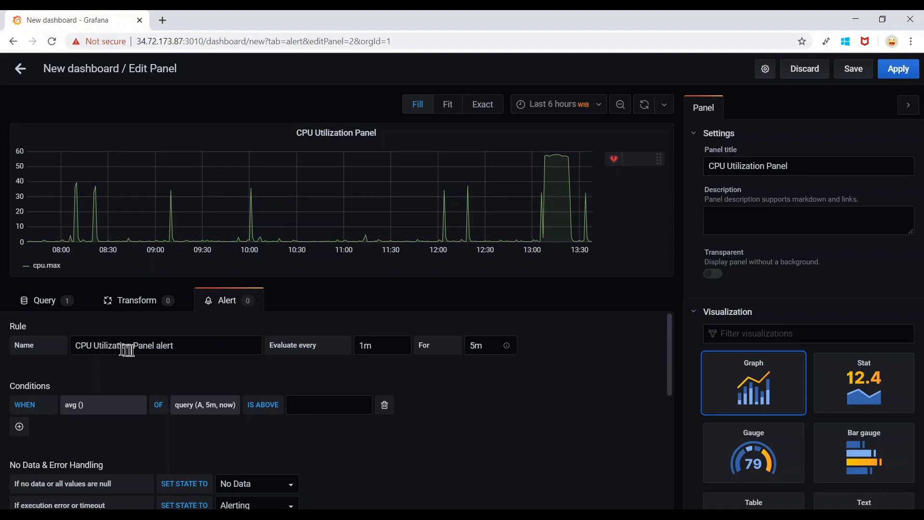
drag(158, 346, 62, 344)
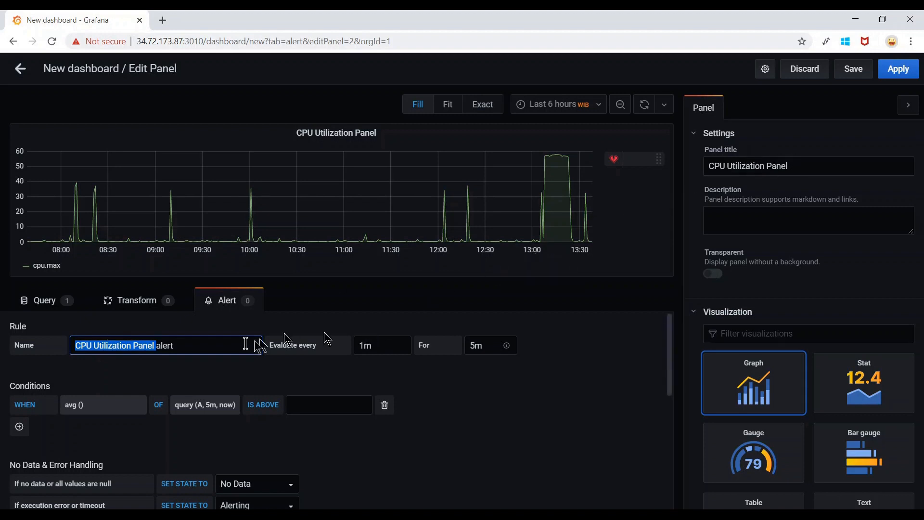
click(210, 345)
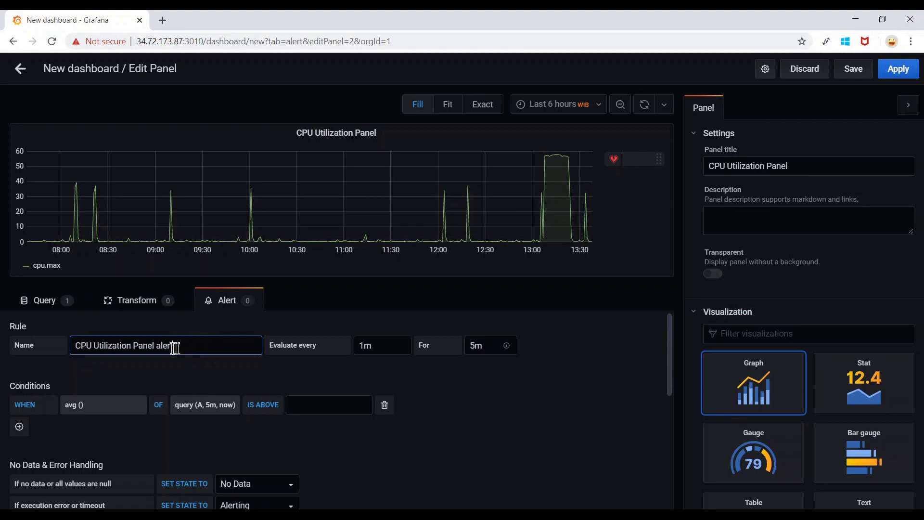
drag(162, 345, 63, 348)
click(194, 344)
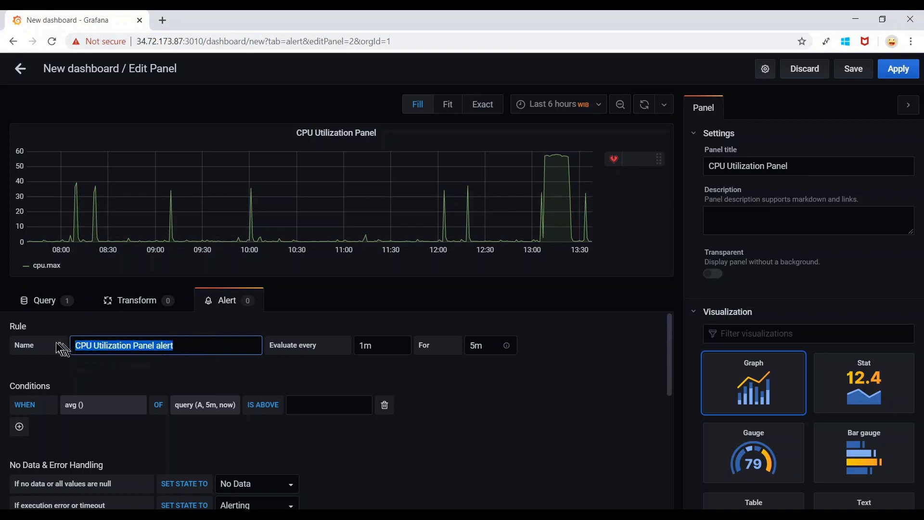
click(214, 347)
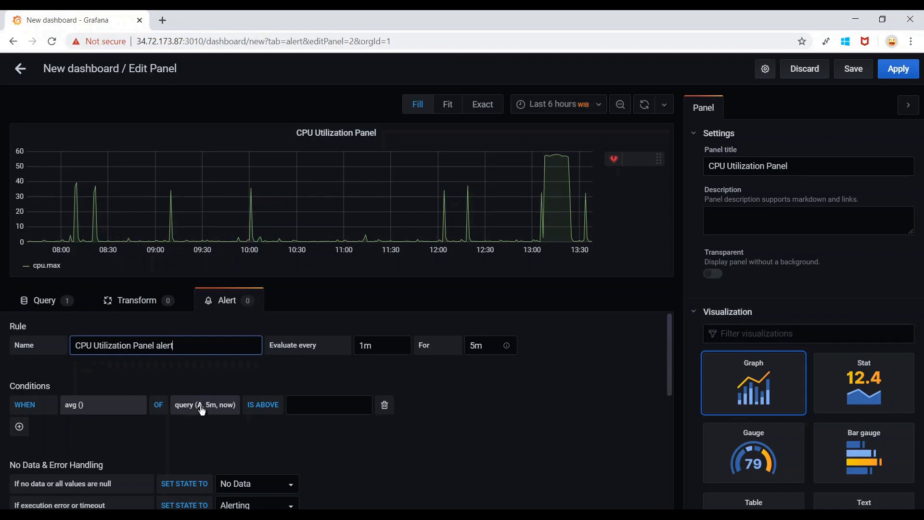
Change the alert condition to max() of query A over the last 2m.
click(43, 303)
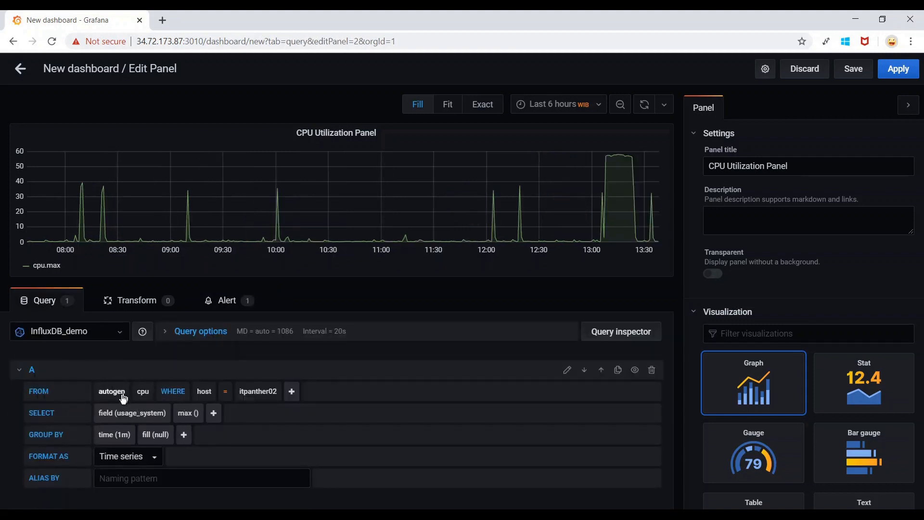
click(231, 302)
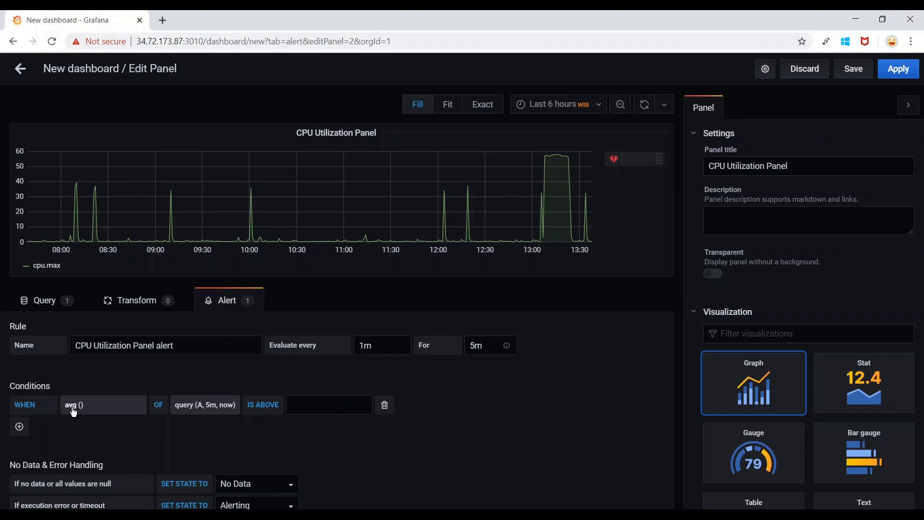
click(74, 407)
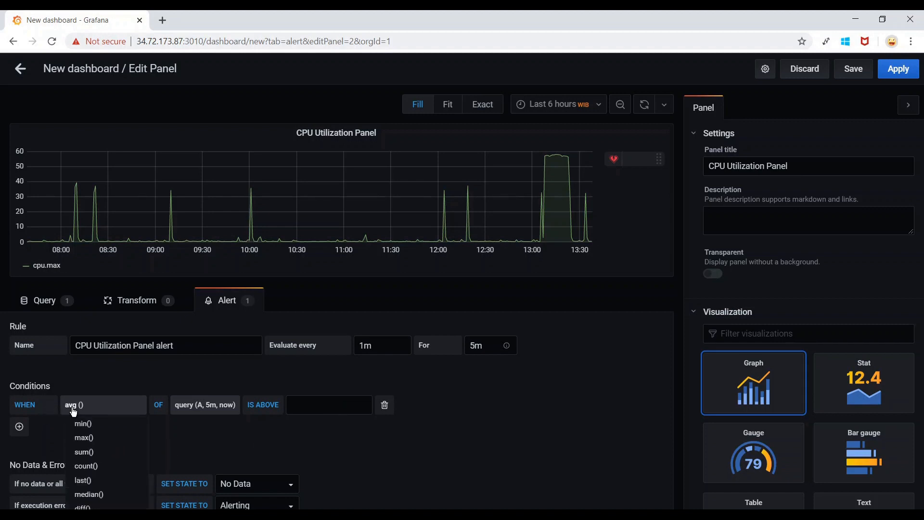
click(91, 439)
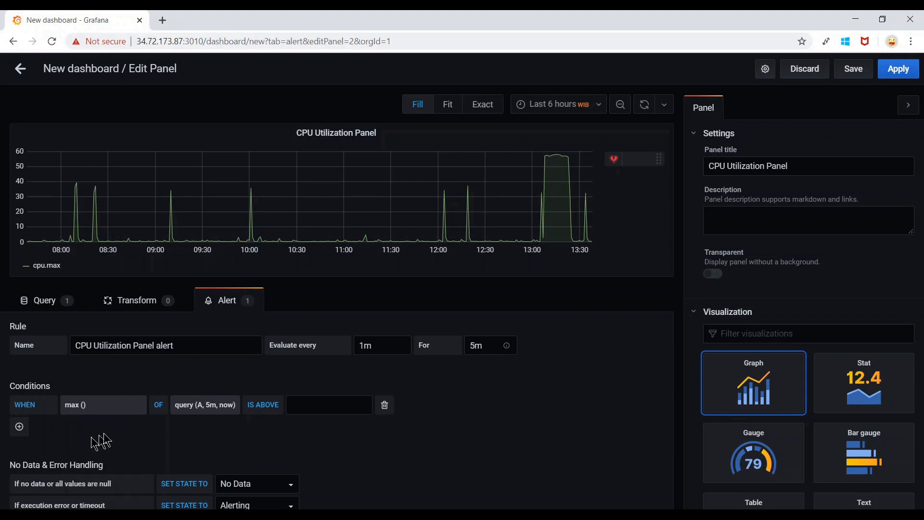
click(213, 409)
scroll(229, 441, down, 1)
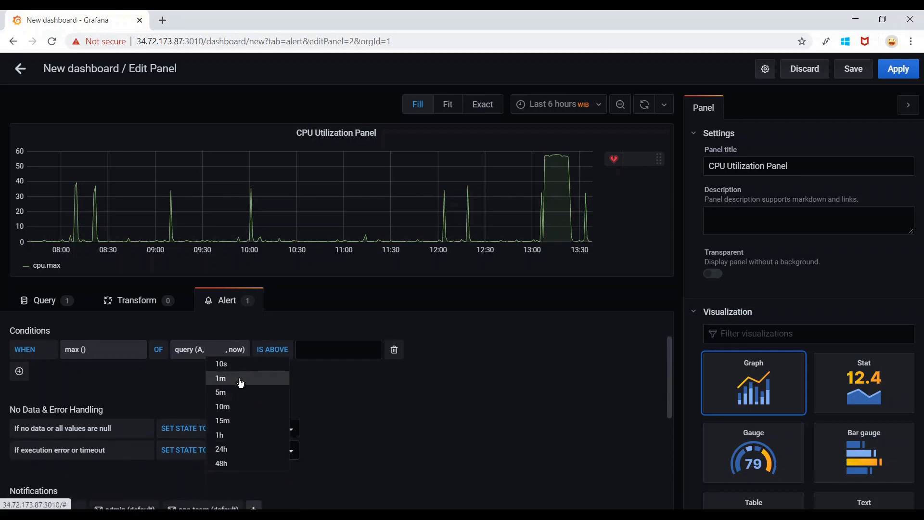
text(2)
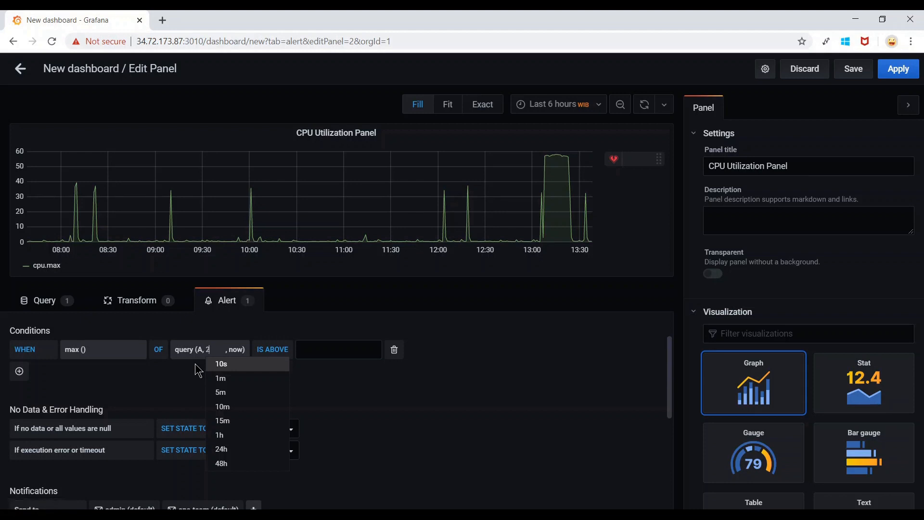
text(m)
click(198, 370)
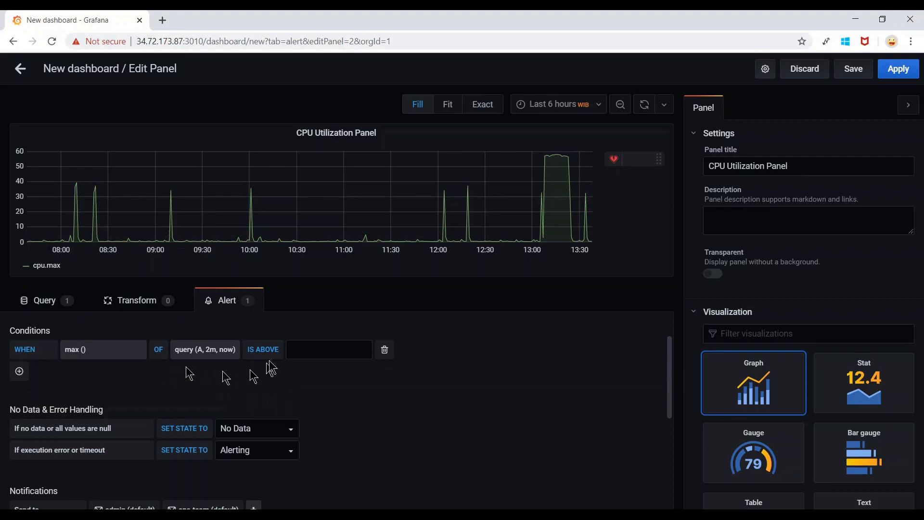
Set the condition's IS ABOVE threshold to 40.
click(315, 352)
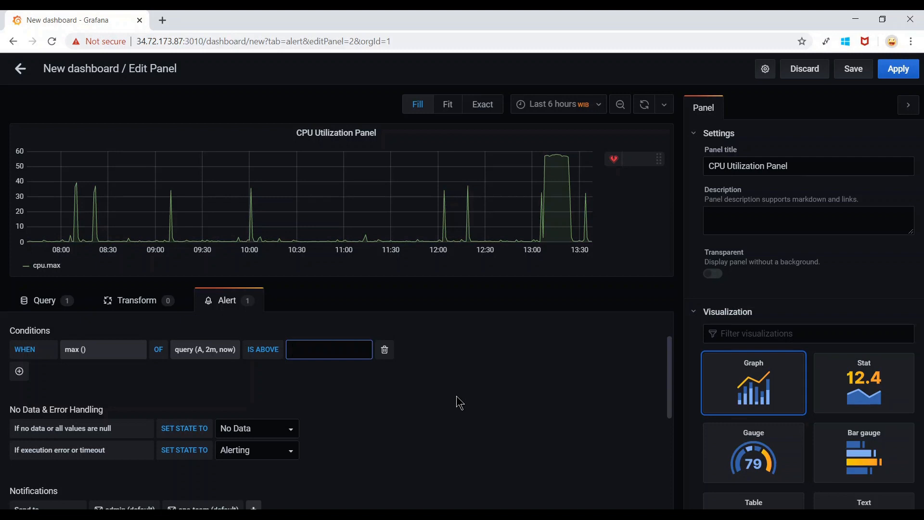
text(40)
click(494, 383)
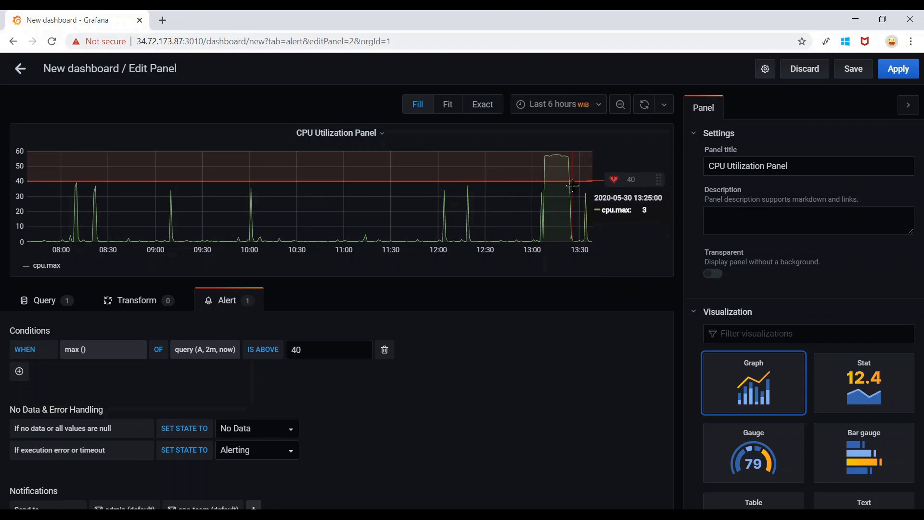
Set the alert rule's For pending duration to 2m.
scroll(525, 336, up, 2)
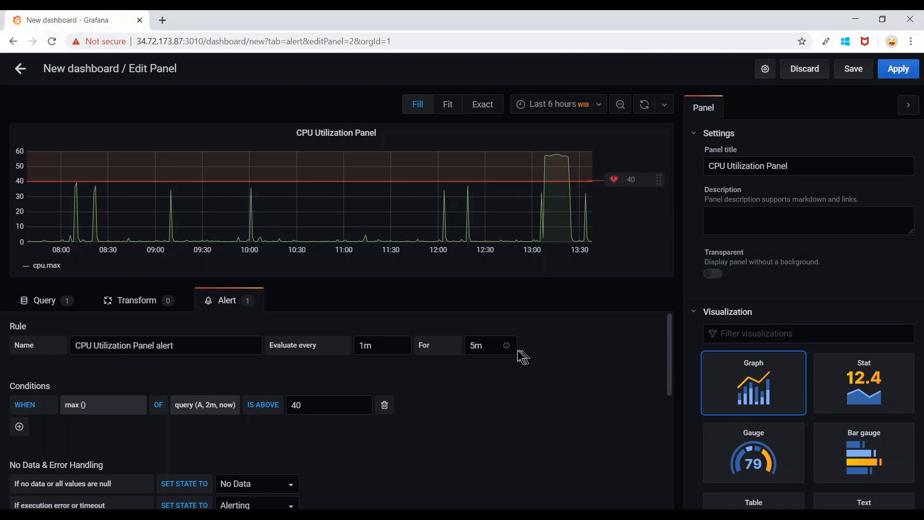
mouse_move(509, 352)
click(473, 348)
key(BackSpace)
key(BackSpace)
text(2m)
click(505, 385)
Check that Notifications send to both the admin and ops-team channels.
scroll(559, 358, down, 3)
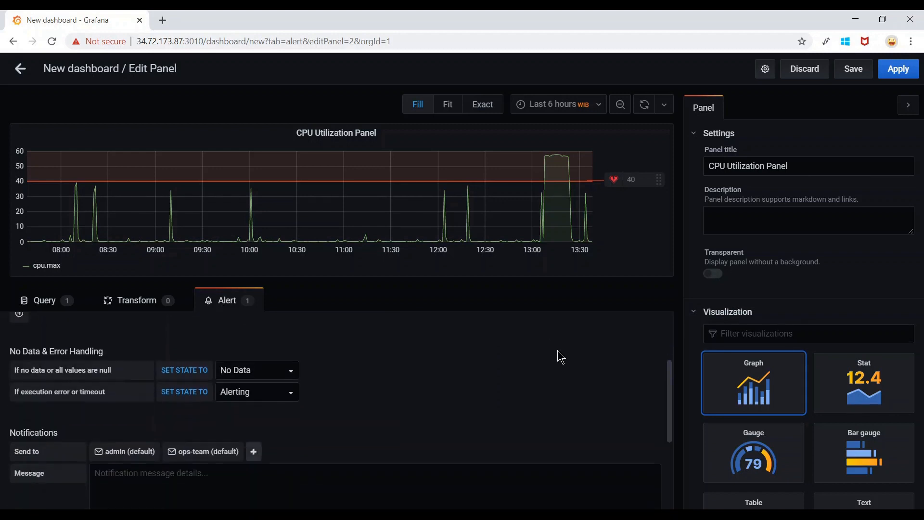
scroll(558, 358, down, 2)
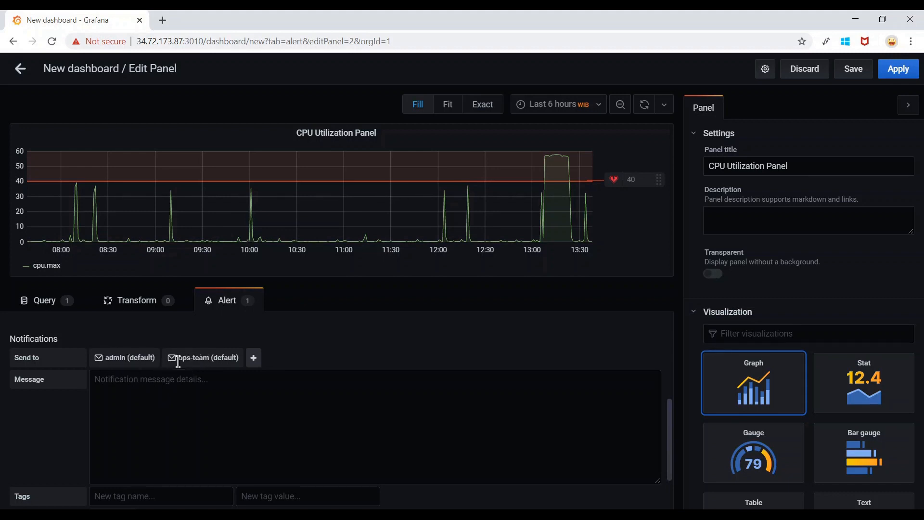
drag(178, 357, 220, 359)
click(108, 358)
drag(107, 359, 135, 359)
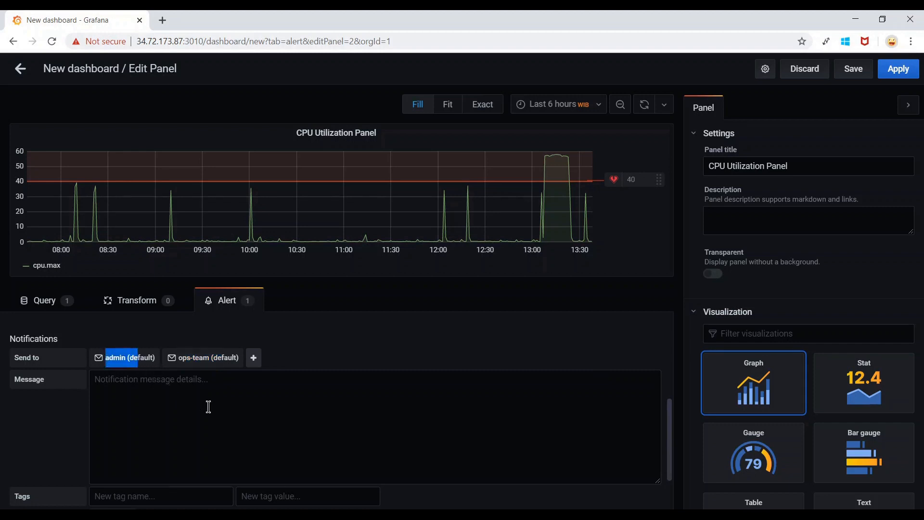
scroll(208, 407, down, 2)
scroll(175, 361, up, 3)
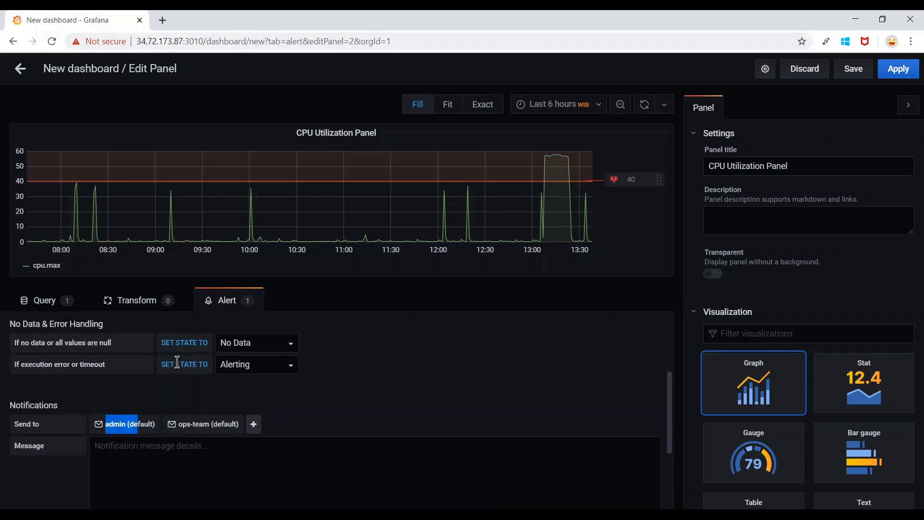
click(221, 425)
scroll(221, 425, down, 3)
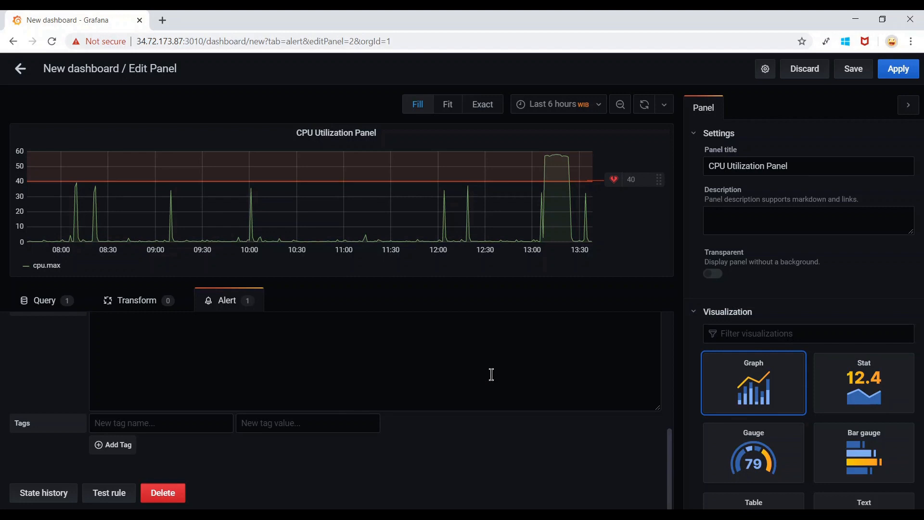
Replace 'New dashboard Copy' with 'Demo Alerts', keep the General folder, and save.
click(854, 73)
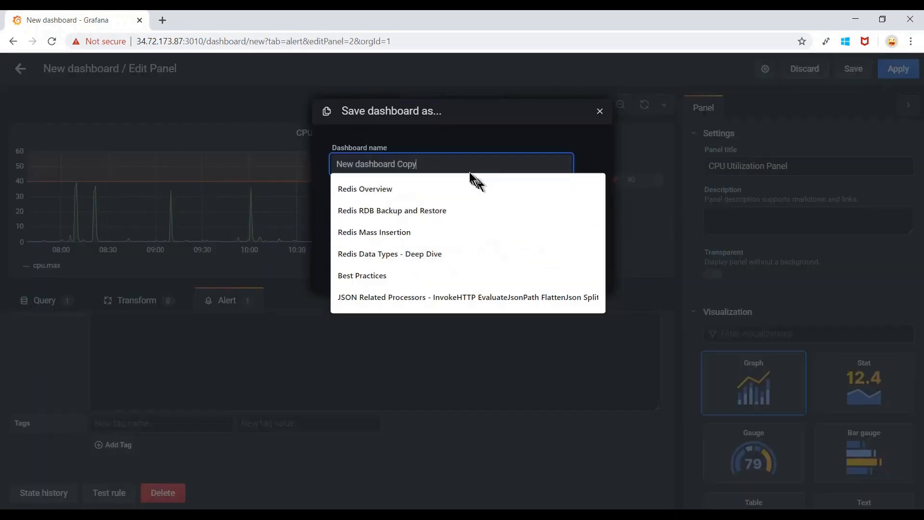
drag(450, 163, 320, 176)
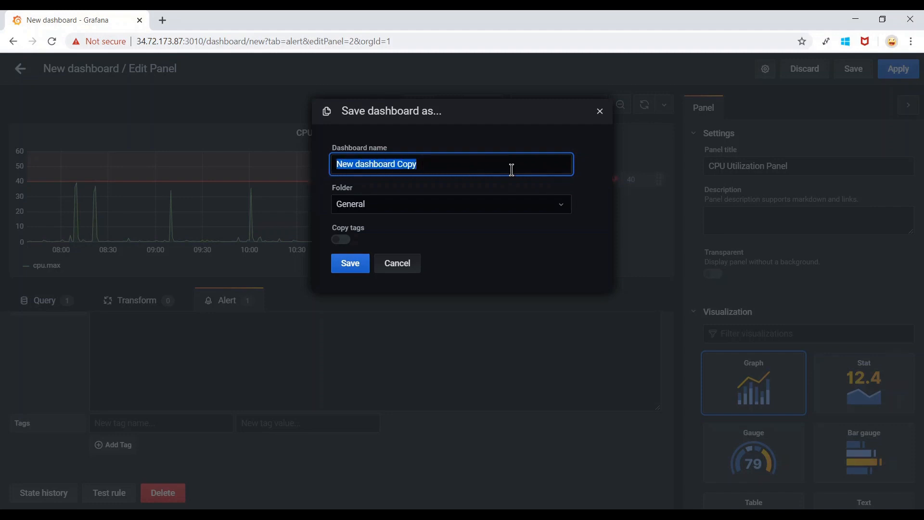
text(Demo Alerts)
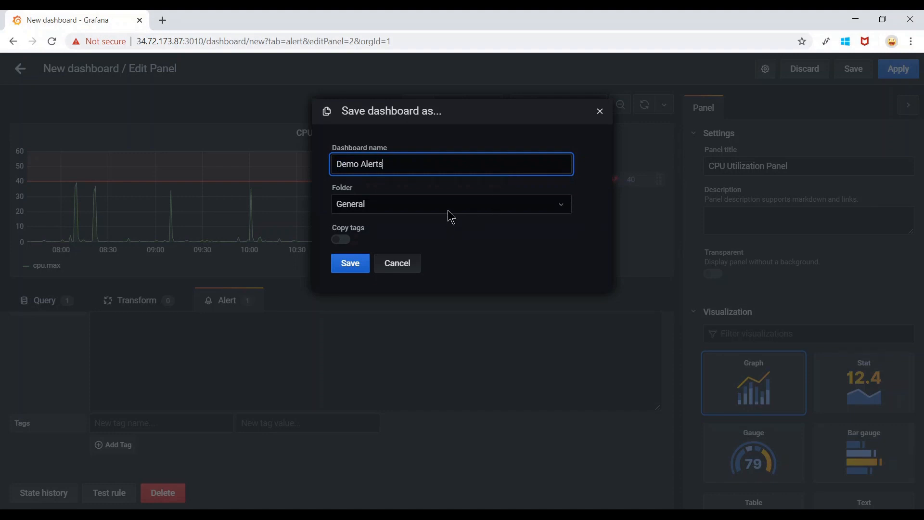
click(423, 212)
click(422, 212)
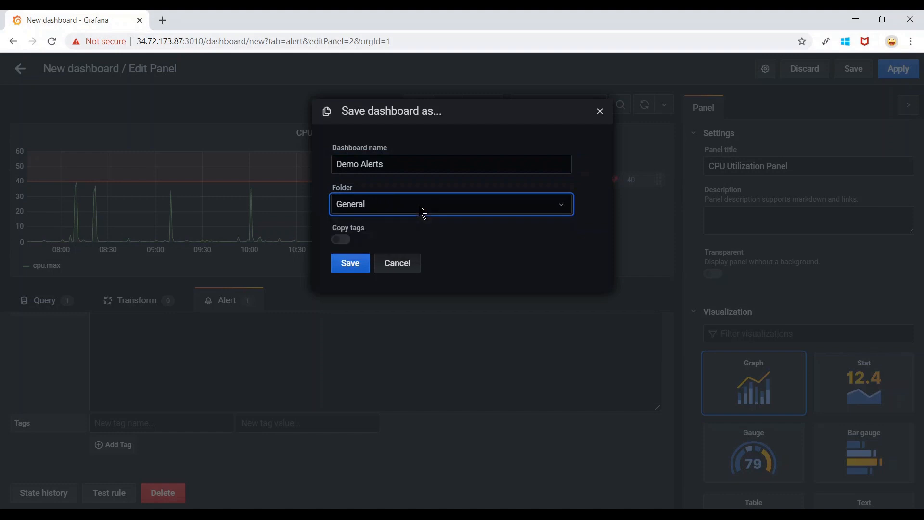
click(418, 206)
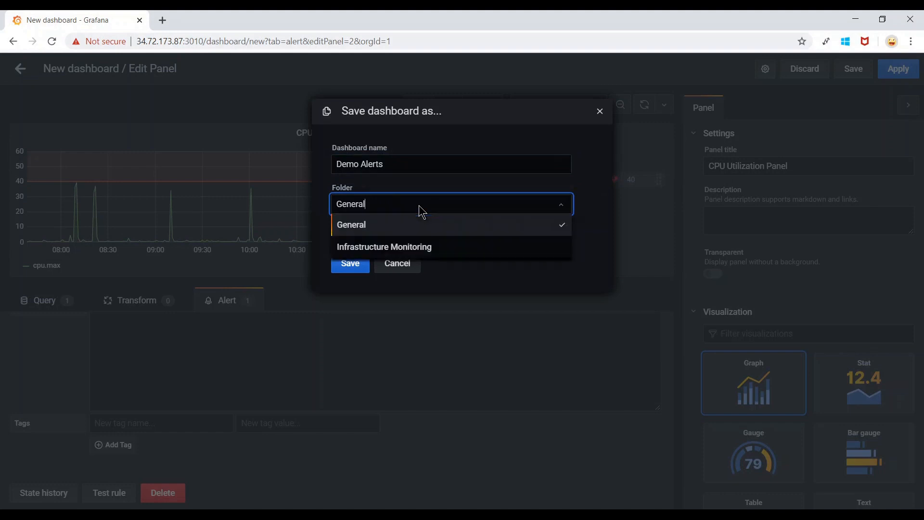
click(453, 206)
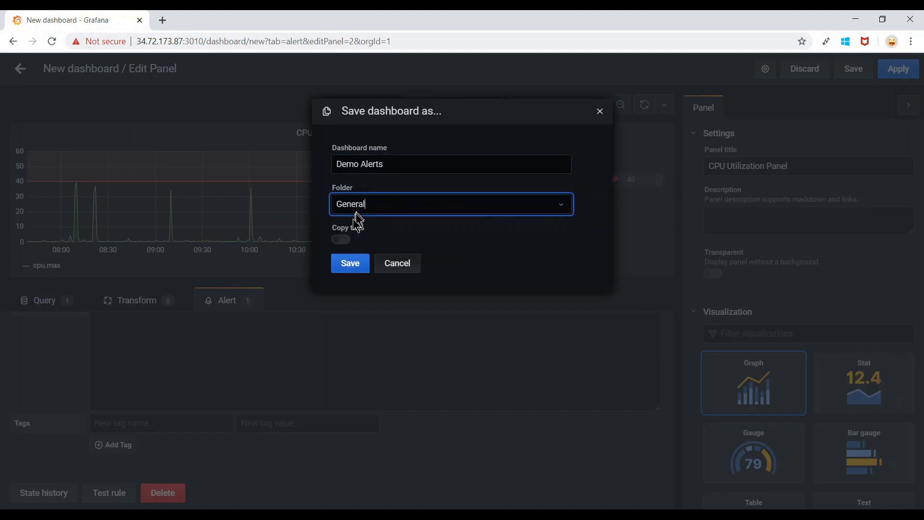
click(355, 265)
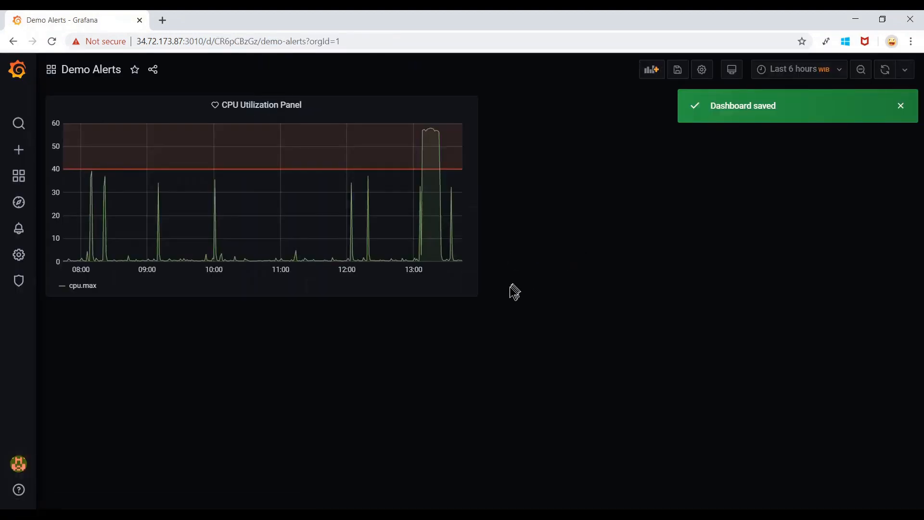
Widen the CPU Utilization Panel and add an empty panel above it.
drag(475, 296, 520, 289)
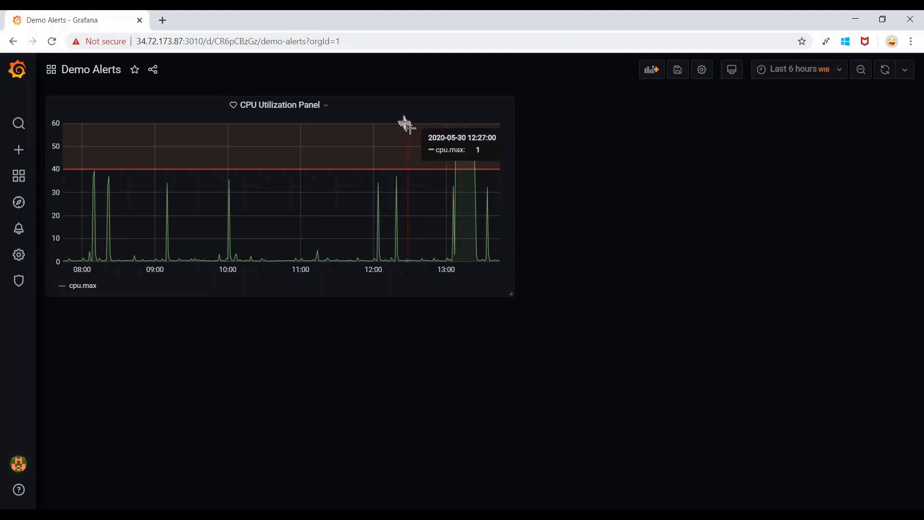
click(650, 73)
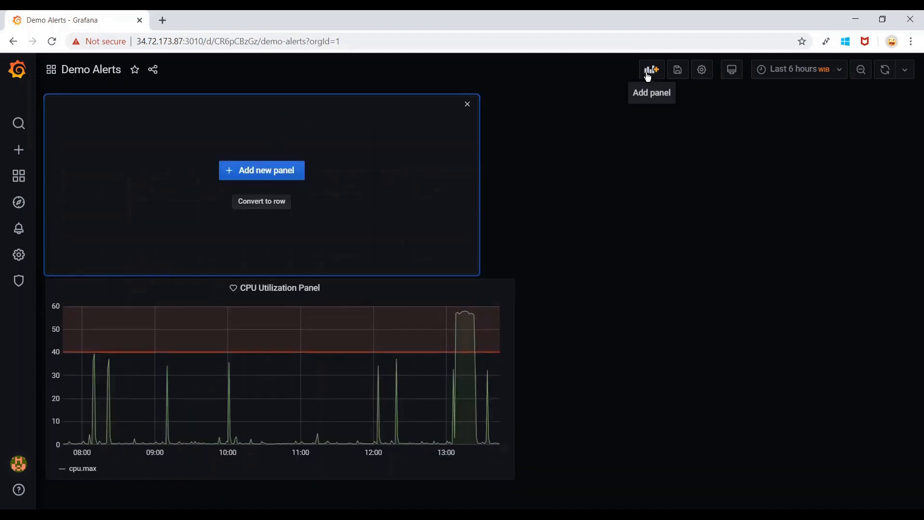
Make the new panel an Alert list at top right, narrowing the CPU panel beside it.
click(276, 172)
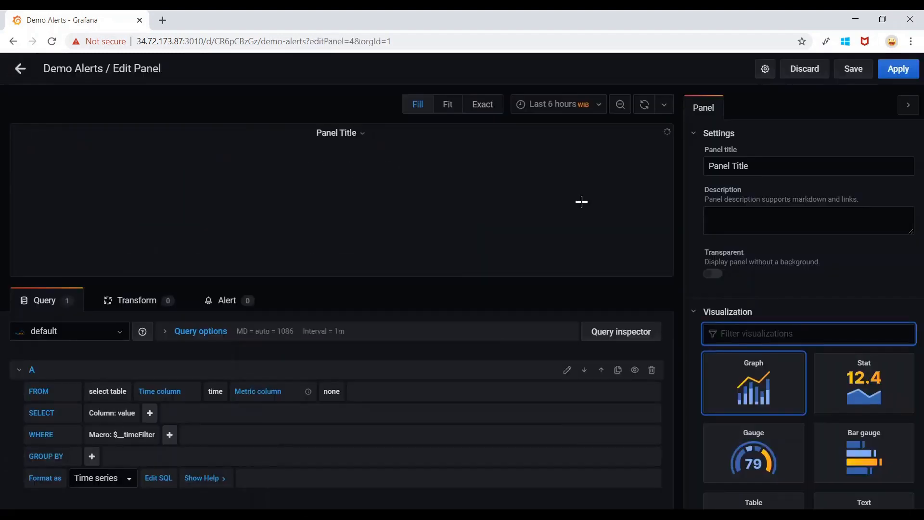
scroll(786, 330, down, 6)
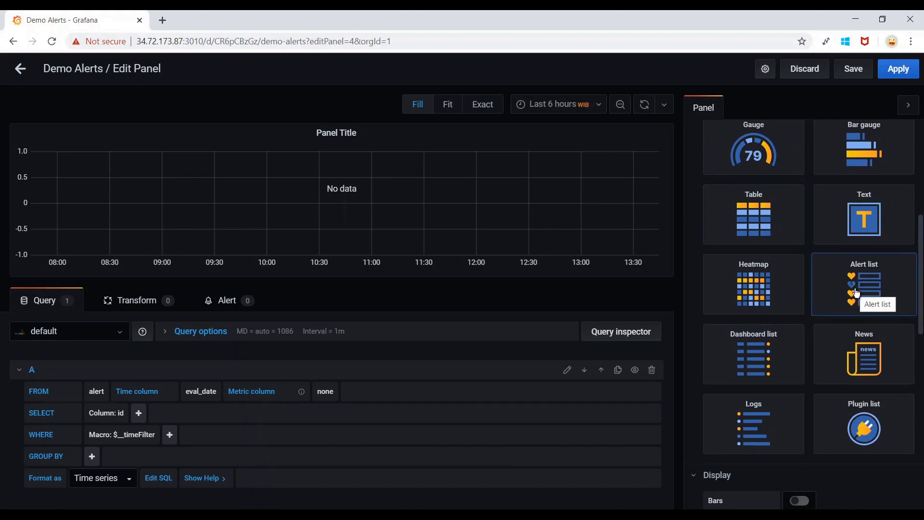
scroll(856, 293, up, 1)
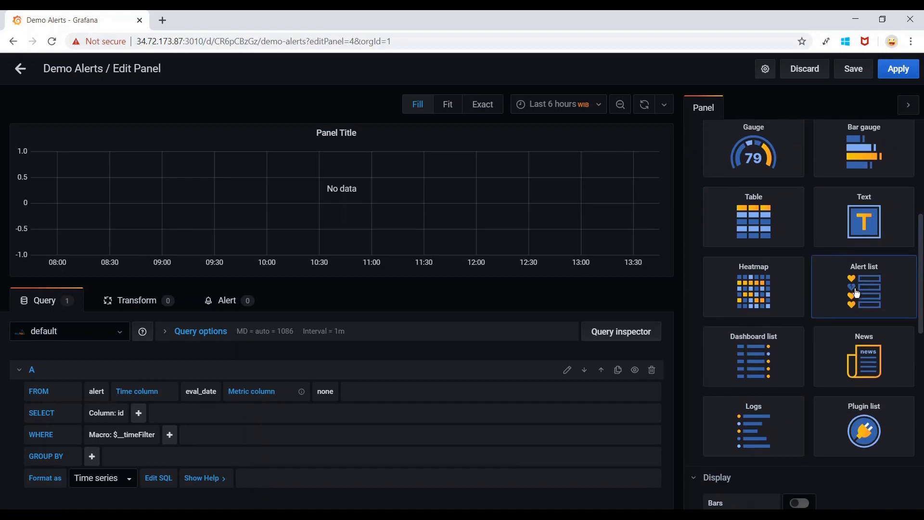
click(857, 293)
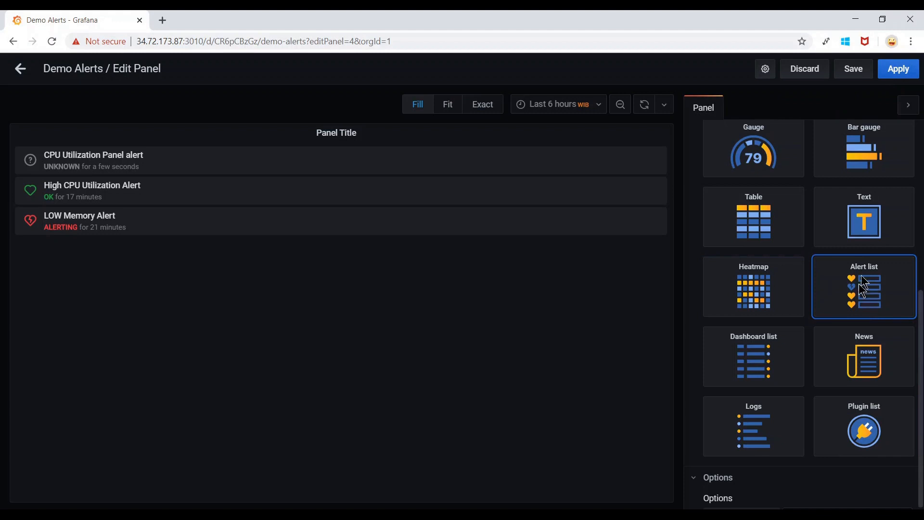
click(899, 68)
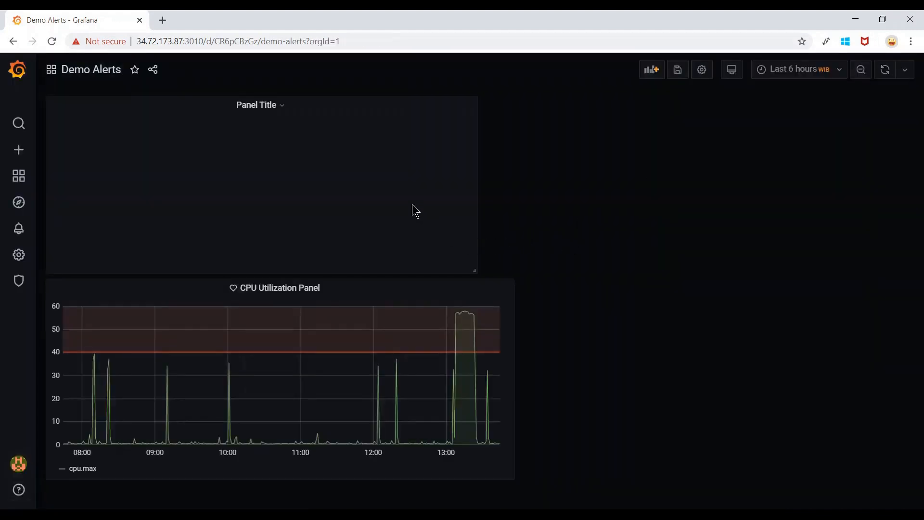
drag(323, 103, 824, 159)
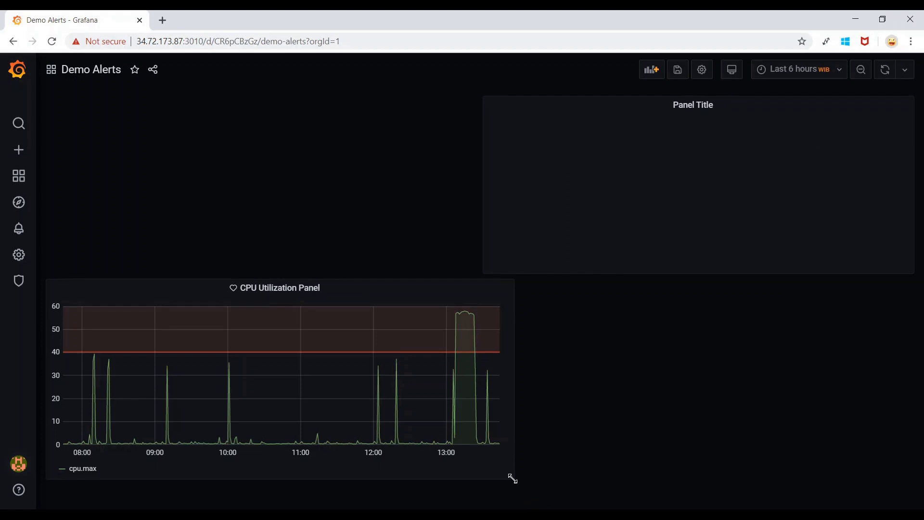
drag(512, 479, 462, 273)
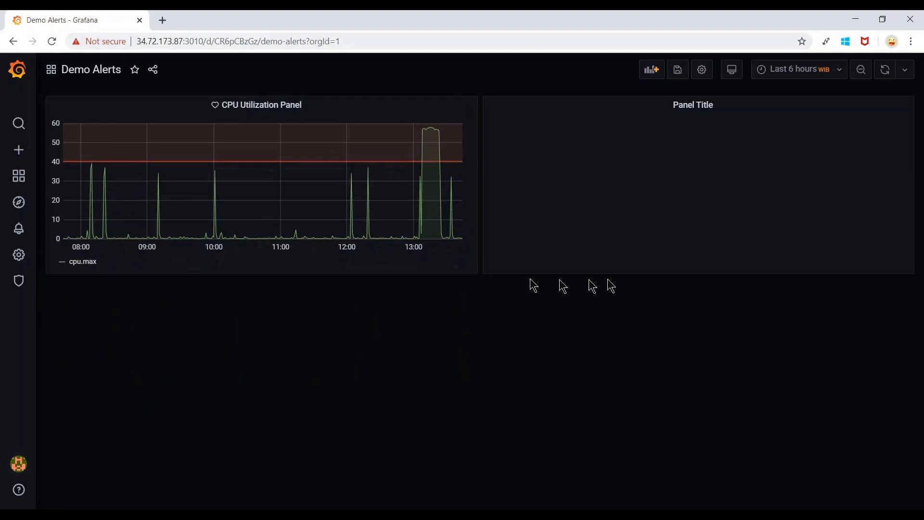
Retitle the alert list panel 'All Alert', then switch to the PuTTY SSH terminal.
click(725, 110)
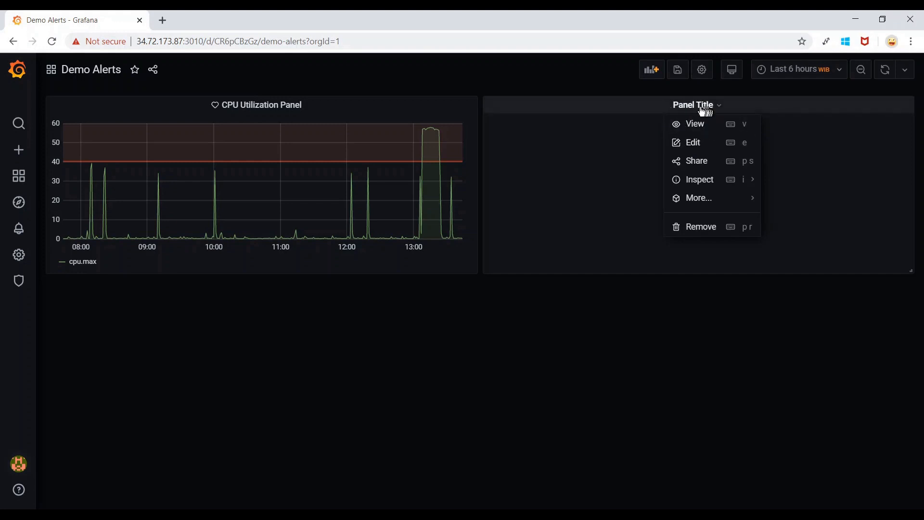
click(693, 145)
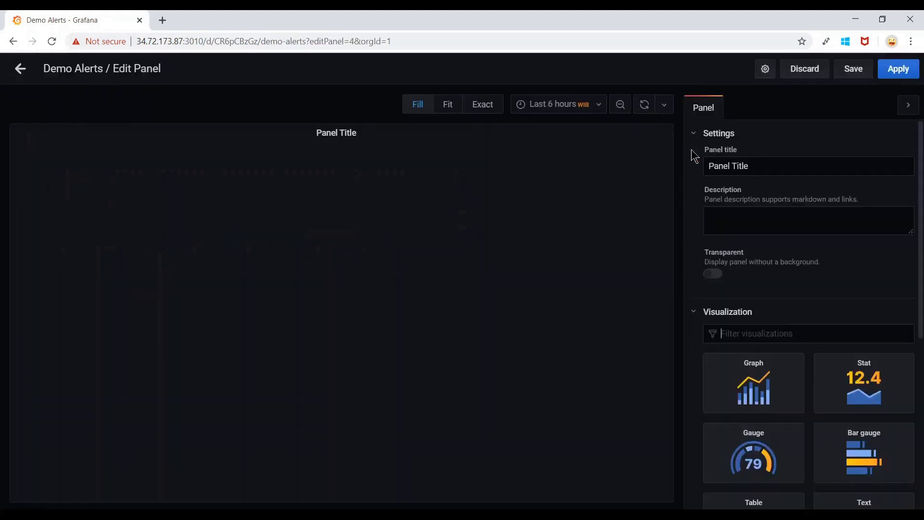
drag(765, 171, 662, 173)
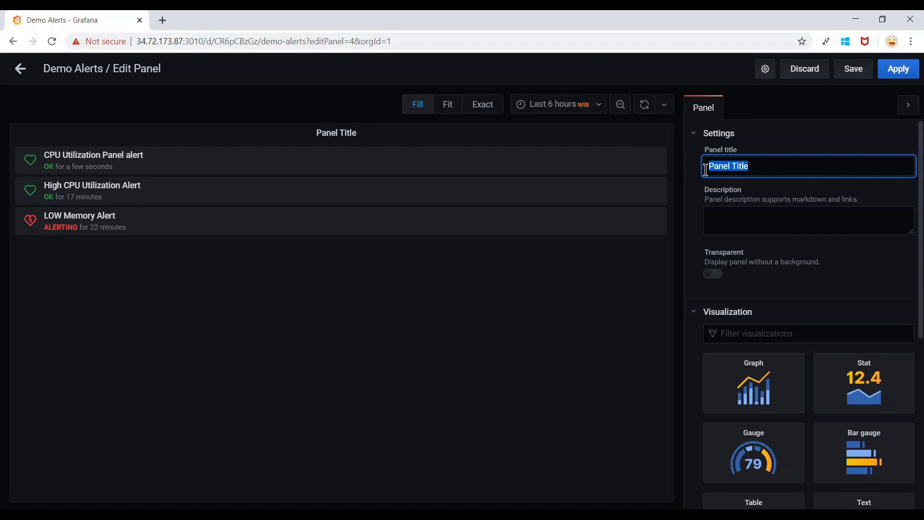
text(All Alert)
click(899, 69)
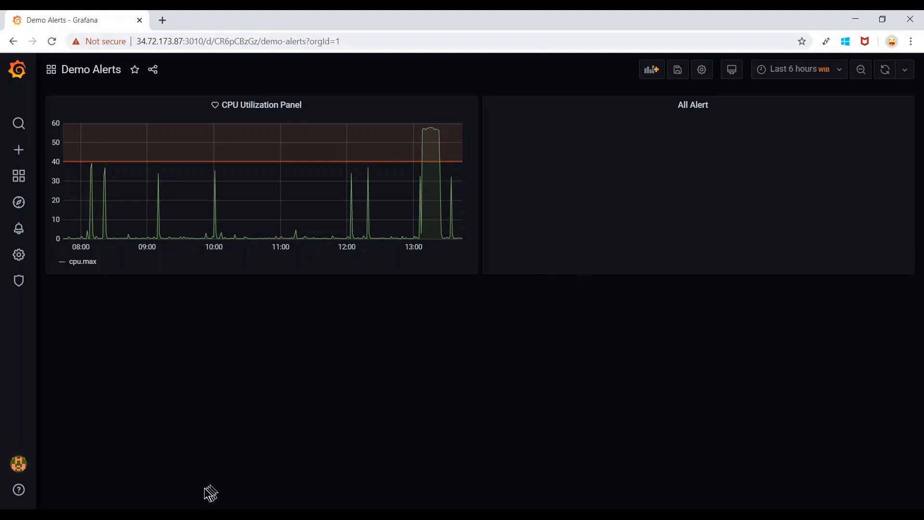
click(184, 513)
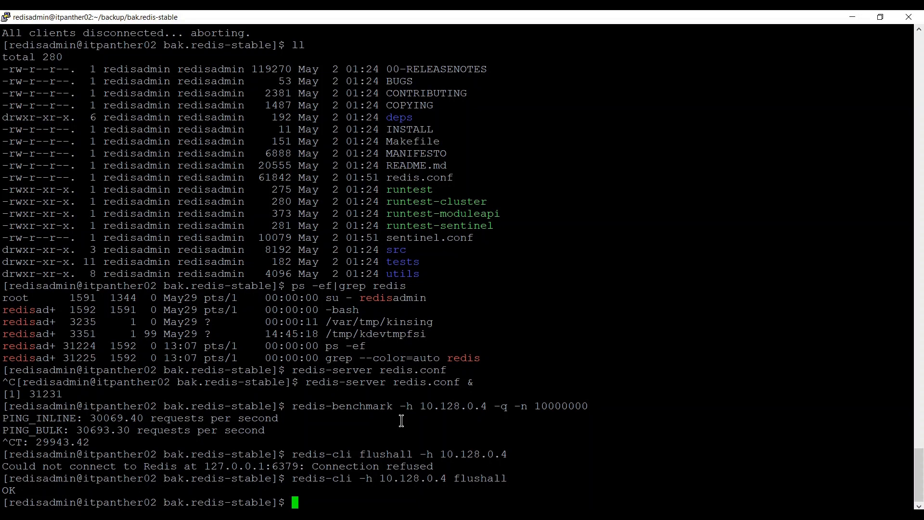
Rerun 'redis-benchmark -h 10.128.0.4 -q -n 10000000' from the shell history.
key(Up)
key(Up)
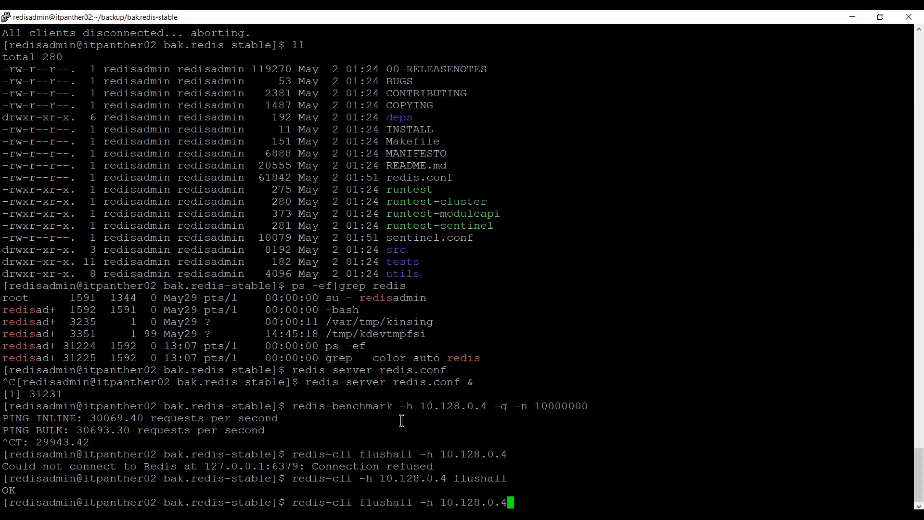
key(Up)
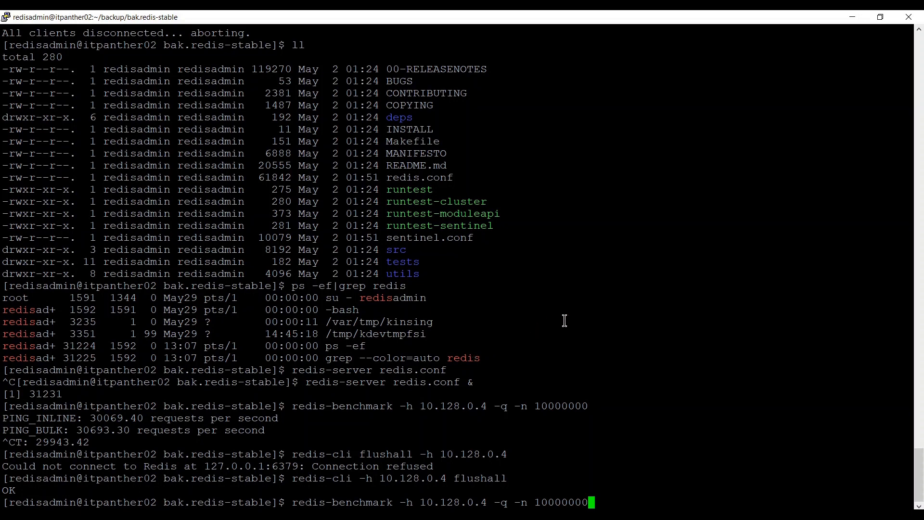
key(Return)
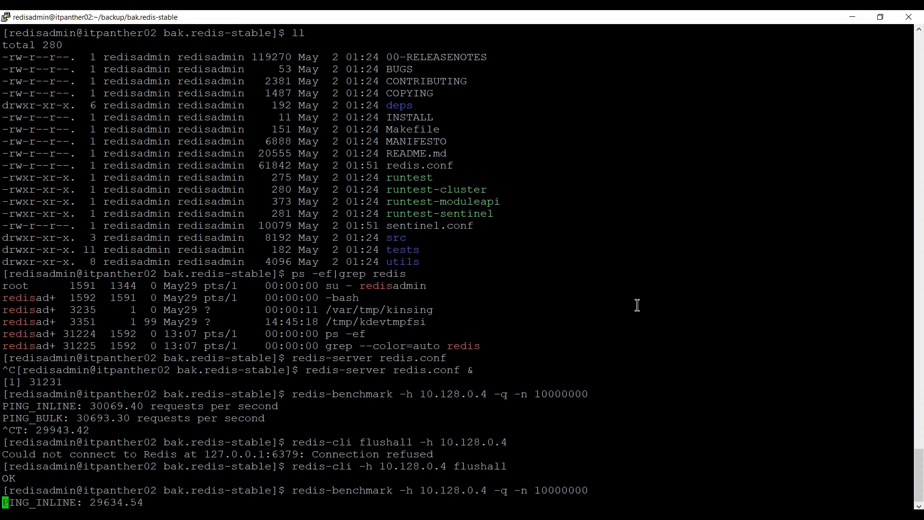
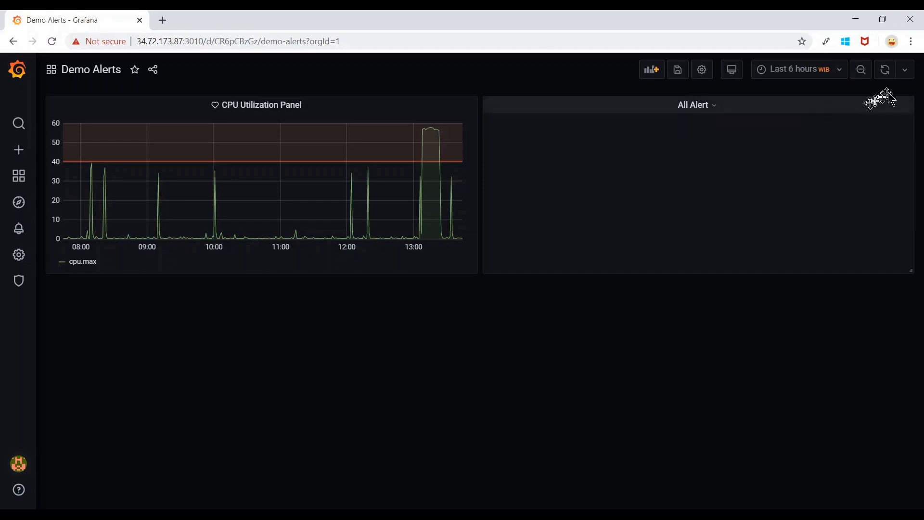
Set the Demo Alerts dashboard to refresh every 5s and show the Last 15 minutes.
click(908, 76)
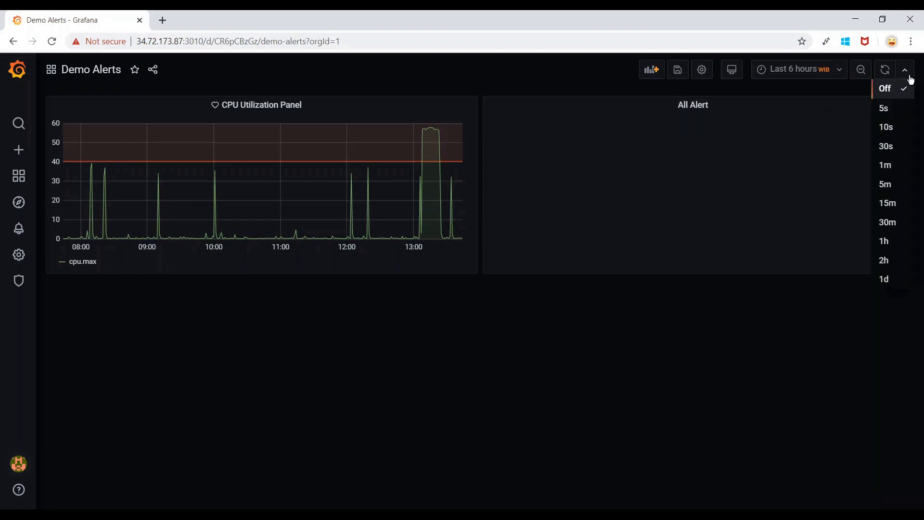
click(901, 109)
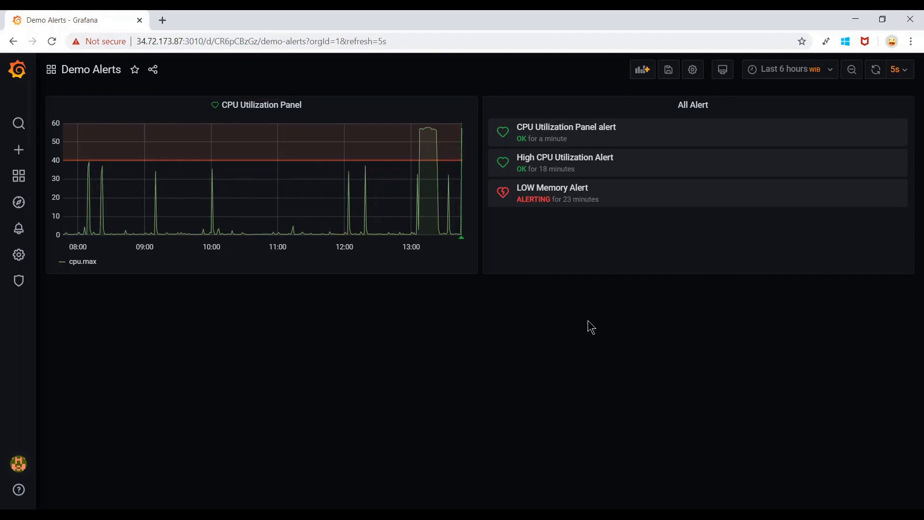
click(835, 73)
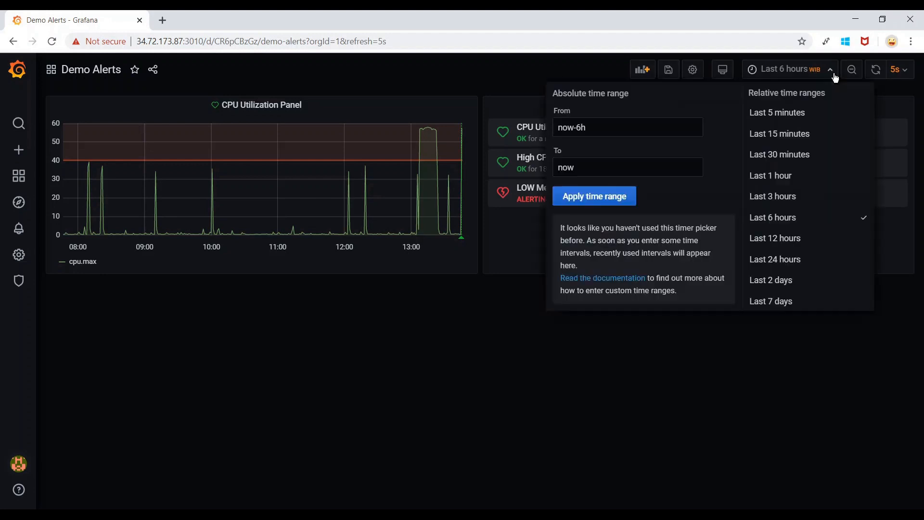
click(790, 134)
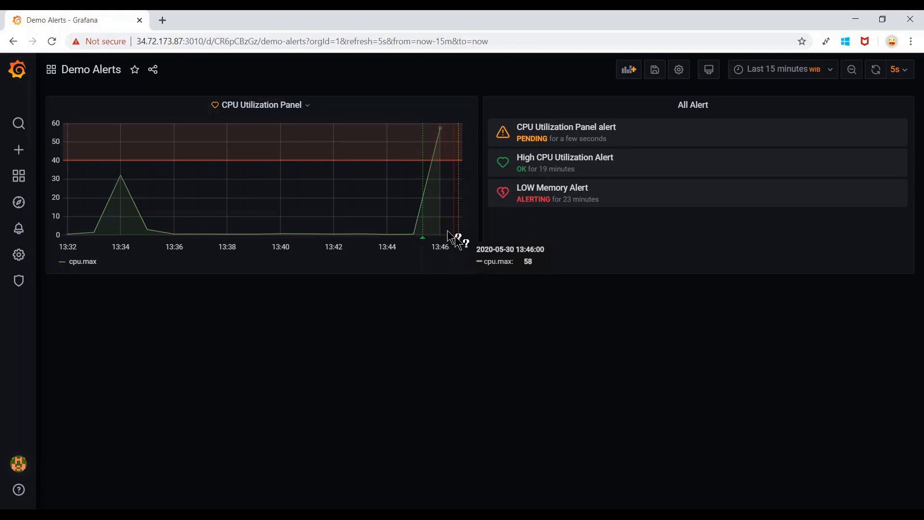
mouse_move(458, 241)
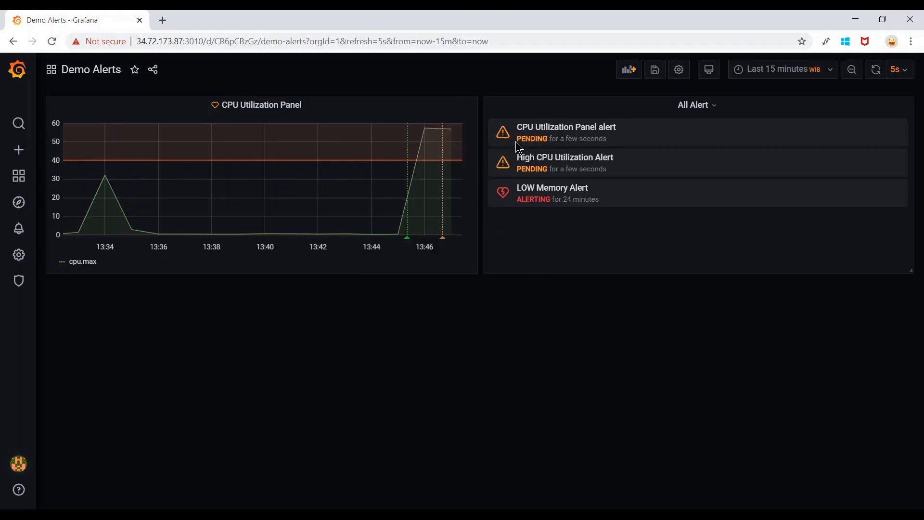
drag(517, 140, 541, 144)
mouse_move(445, 208)
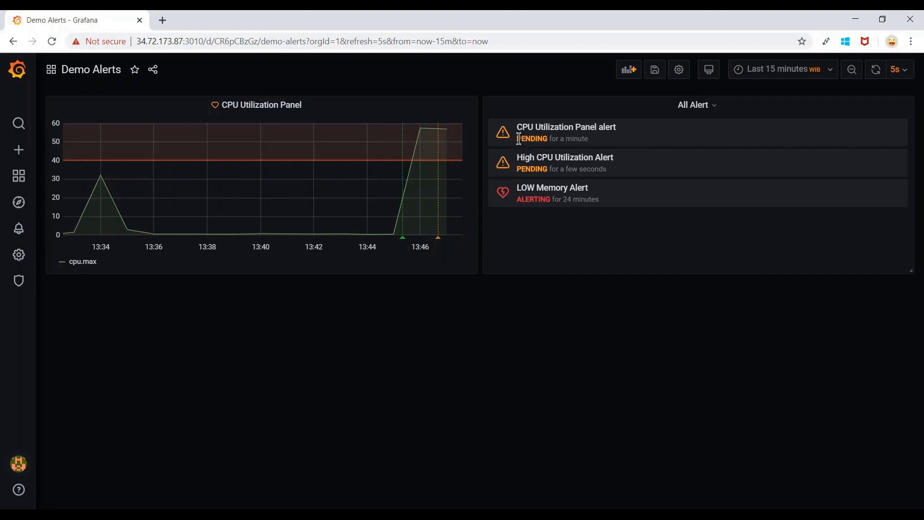
drag(517, 140, 547, 139)
click(547, 140)
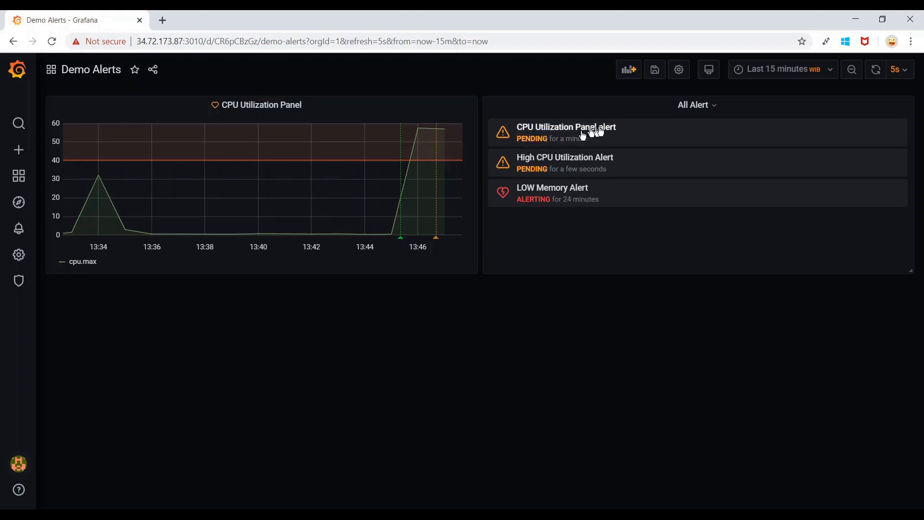
drag(628, 130, 524, 129)
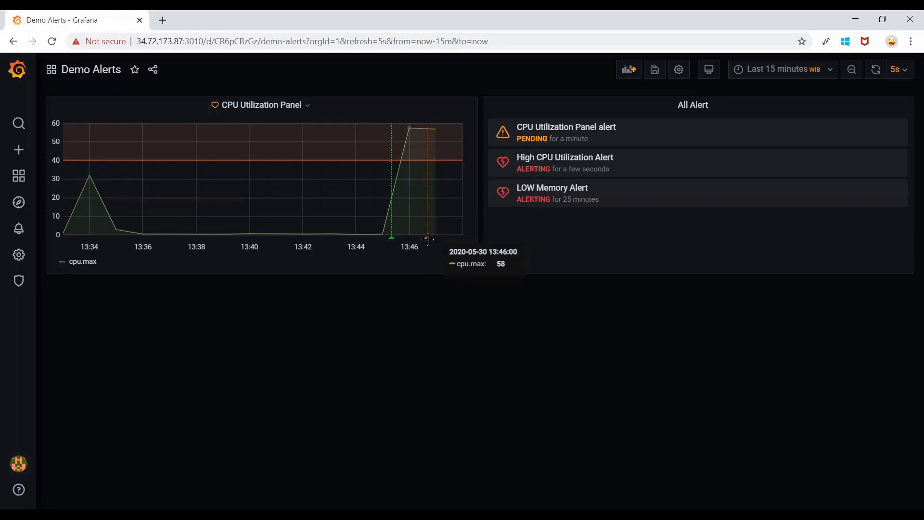
mouse_move(427, 240)
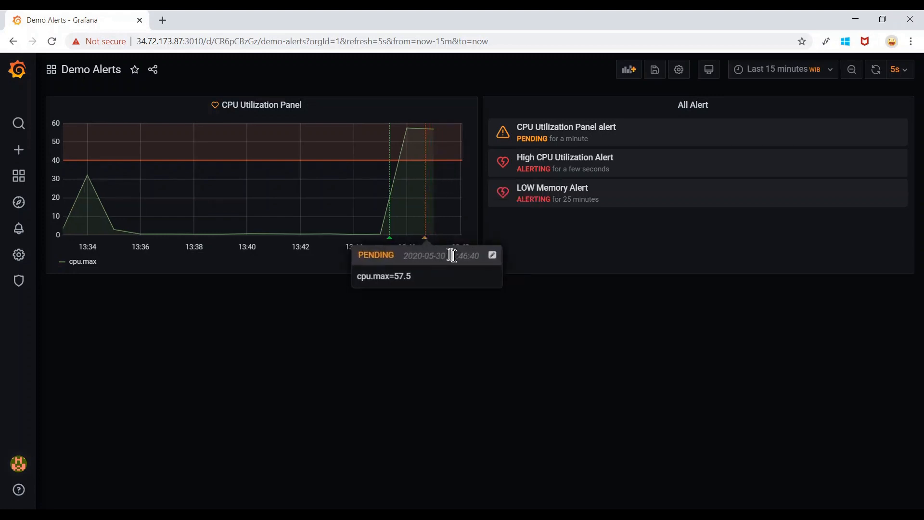
Annotate the pending CPU point: 'Testing of Redis Load is going on which resulted in high CPU utilization.'.
click(492, 256)
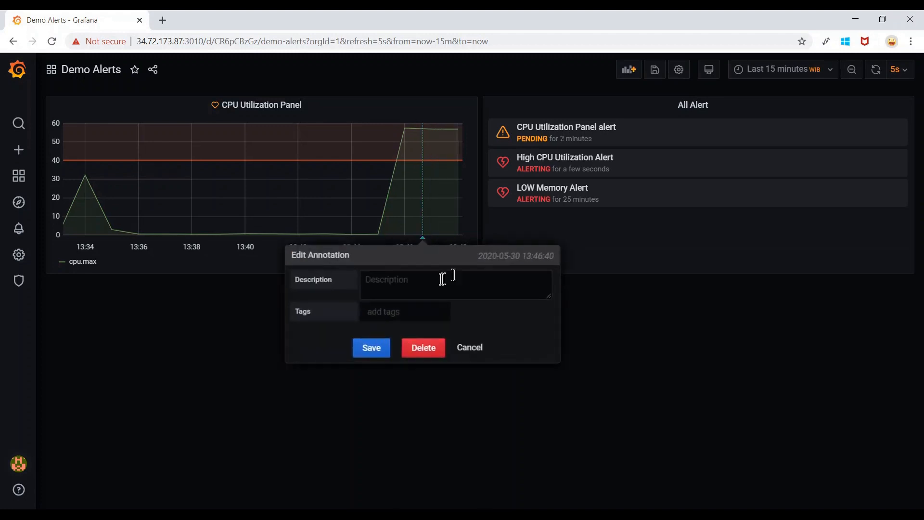
click(426, 284)
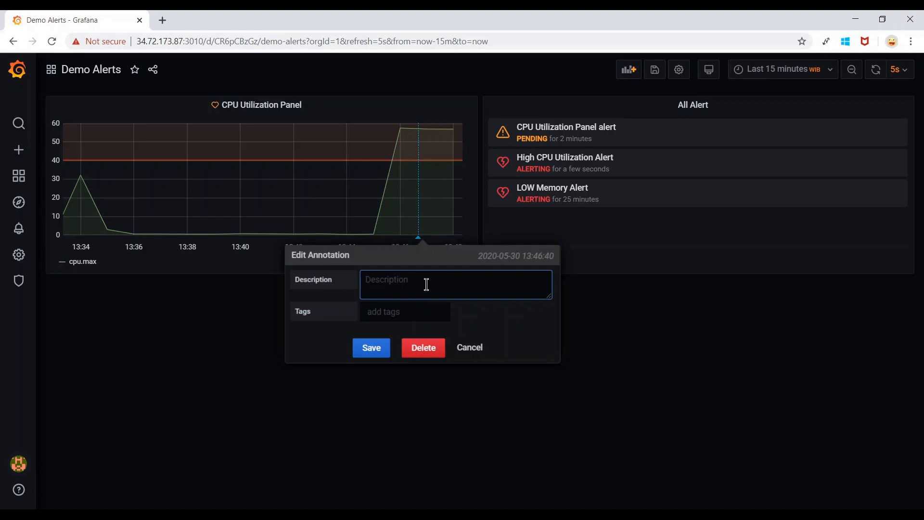
text(Te)
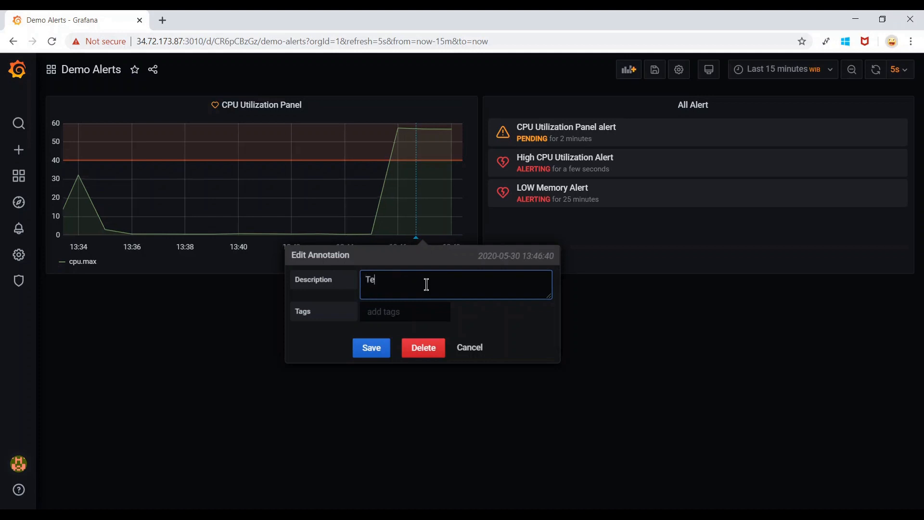
text(sting of Redis Load is goign on)
key(BackSpace)
key(BackSpace)
key(BackSpace)
key(BackSpace)
key(BackSpace)
key(BackSpace)
key(BackSpace)
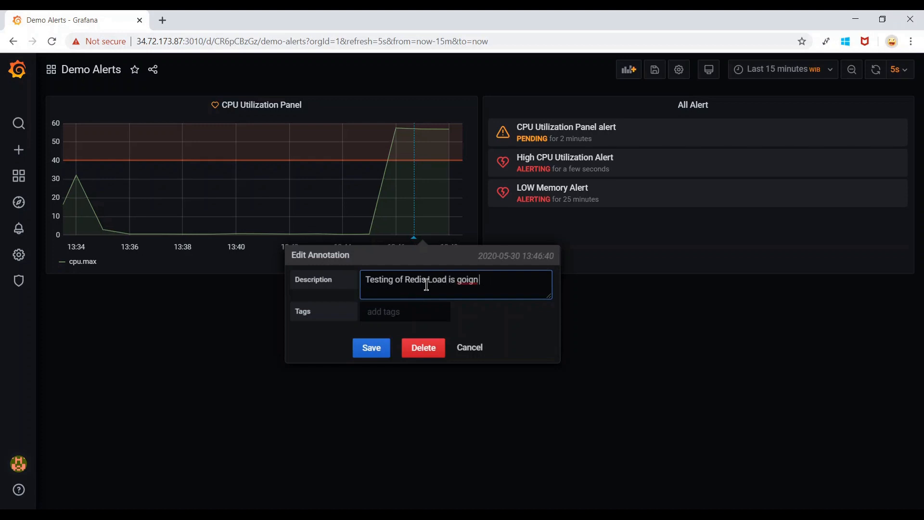
text(going on which resulted in high)
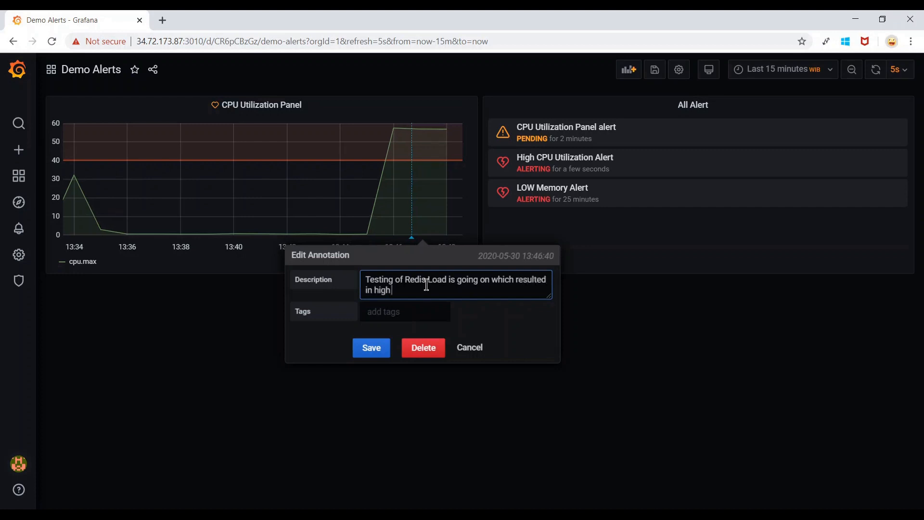
text( CPU utilization.)
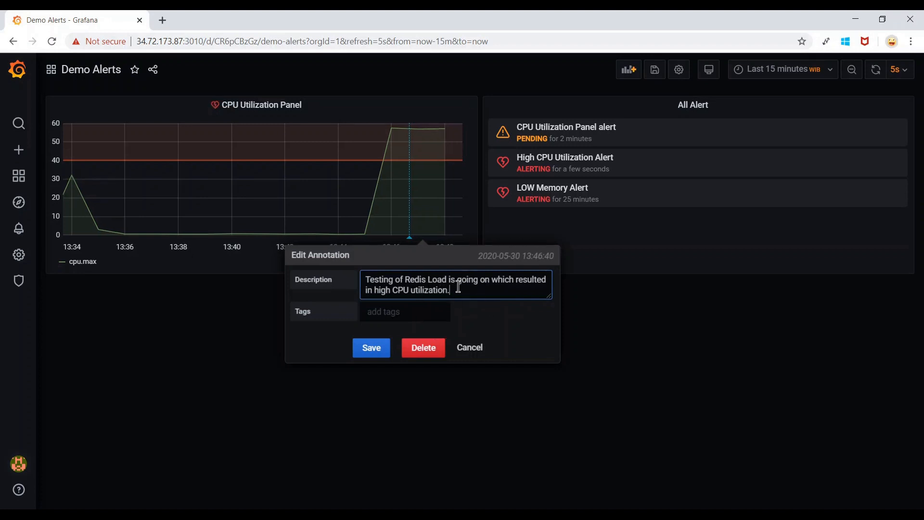
click(374, 352)
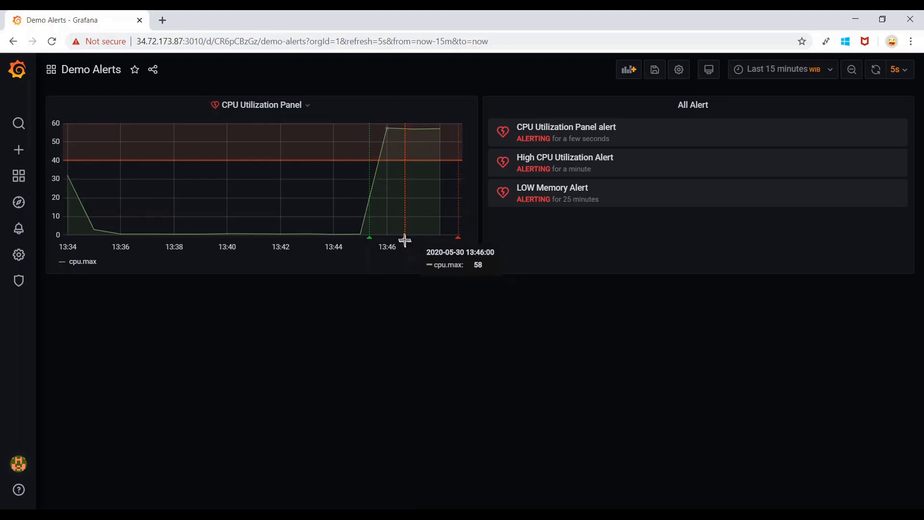
Highlight the first alert's ALERTING status, then bring the PuTTY SSH terminal forward.
mouse_move(406, 240)
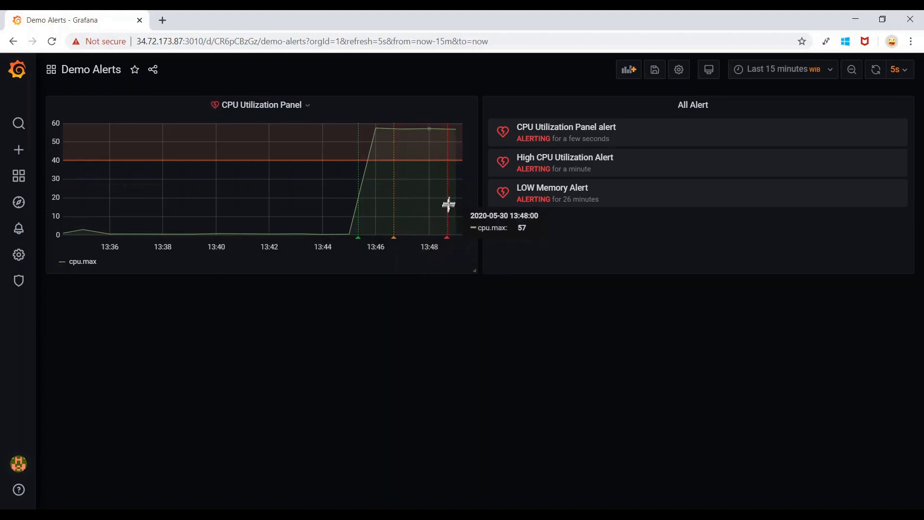
mouse_move(448, 249)
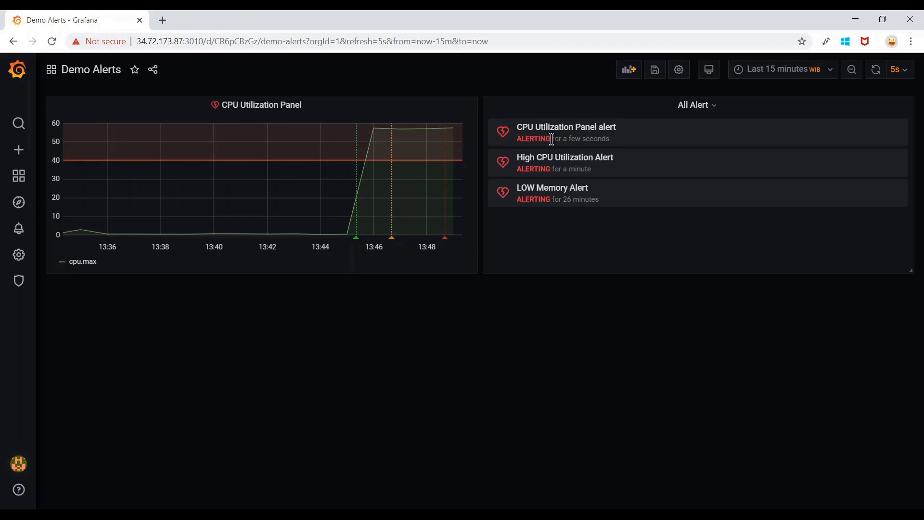
drag(553, 140, 518, 140)
click(505, 317)
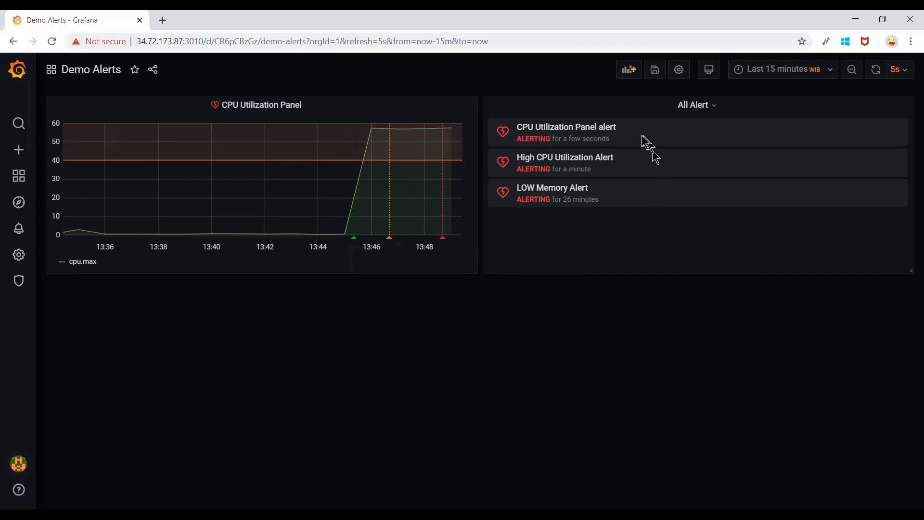
drag(554, 139, 521, 137)
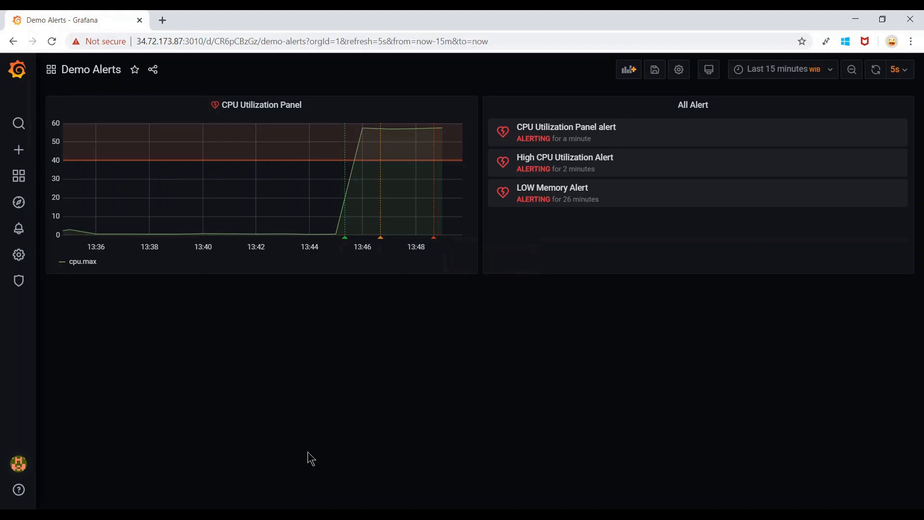
click(202, 516)
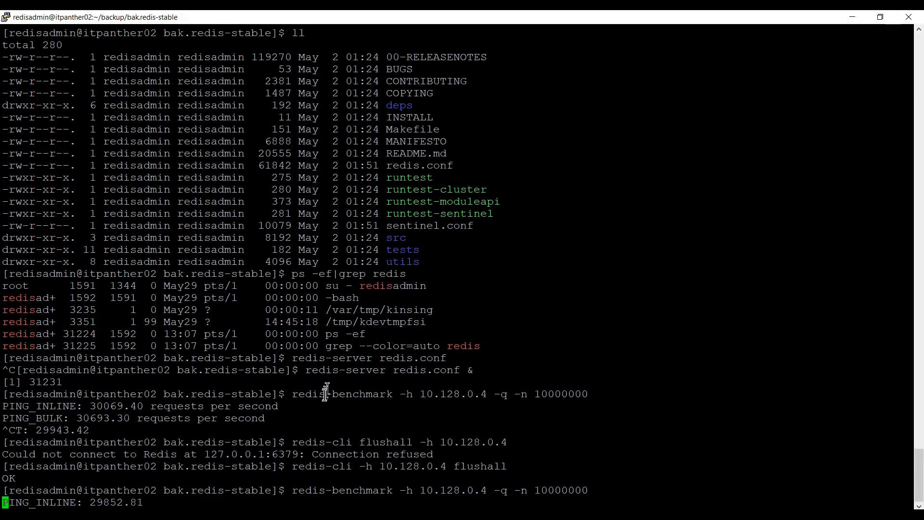
Stop the redis-benchmark run with Ctrl+C and minimize PuTTY to return to Grafana.
key(ctrl+c)
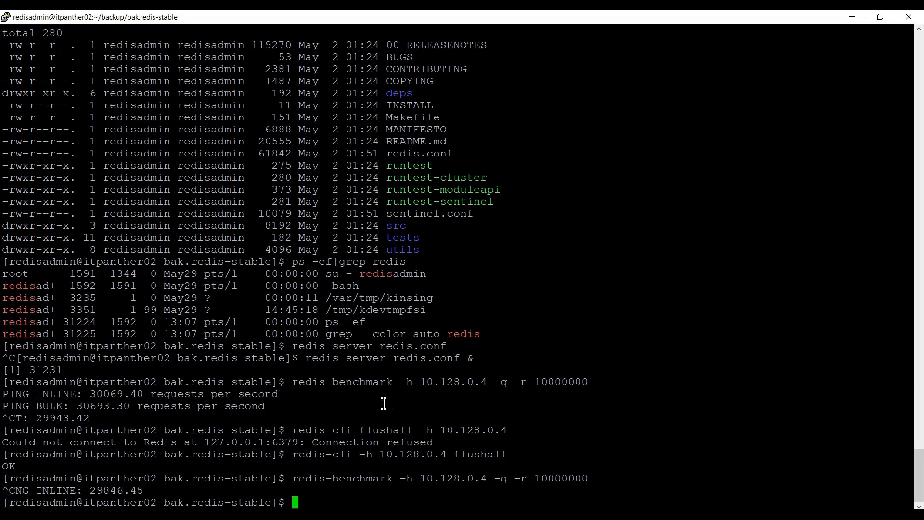
click(852, 17)
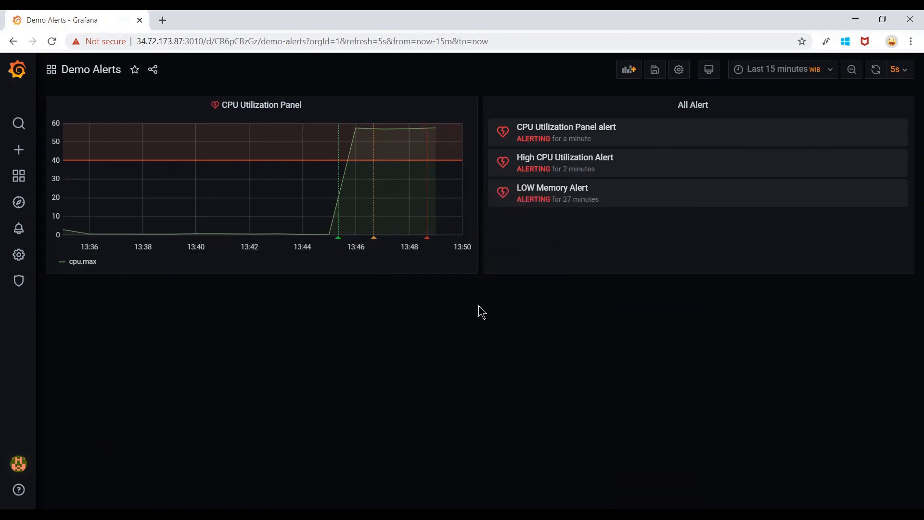
Annotate the 13:48:40 alerting point: 'Redis Load test is still going on. It is going to frnish in a couple of minutes'.
mouse_move(428, 238)
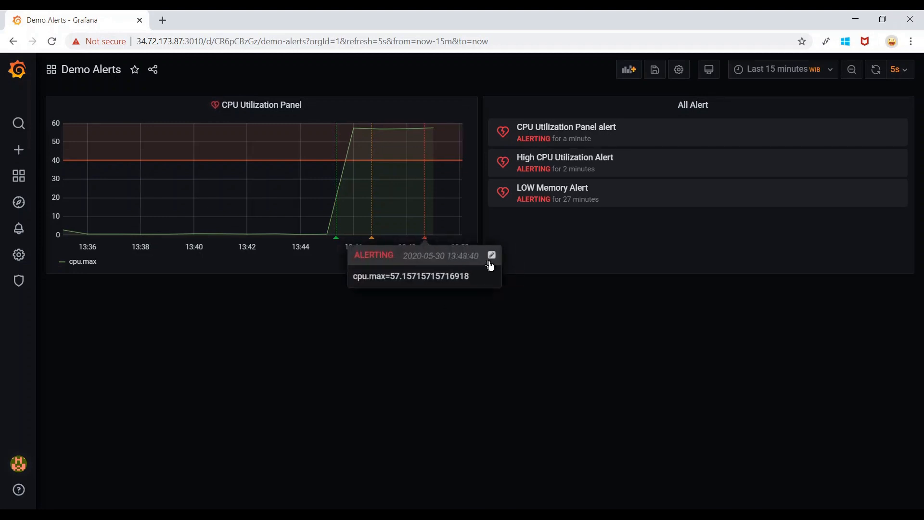
click(491, 255)
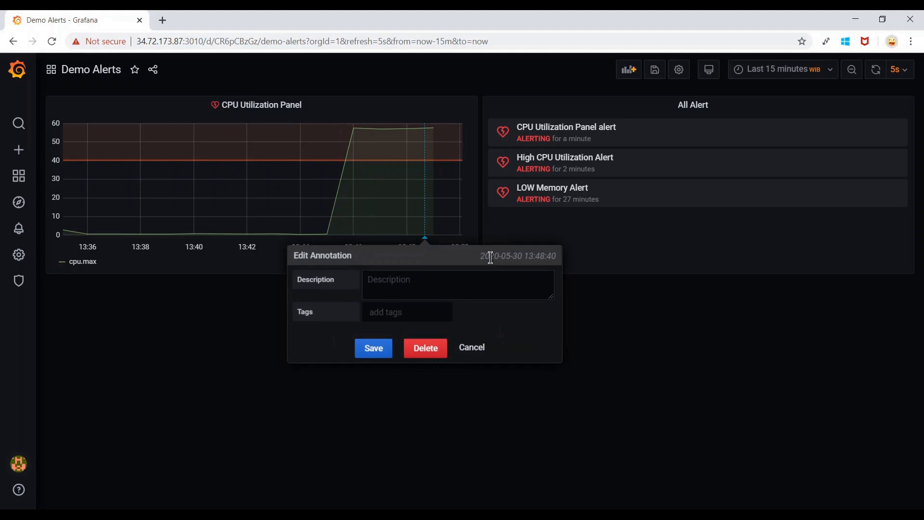
click(453, 280)
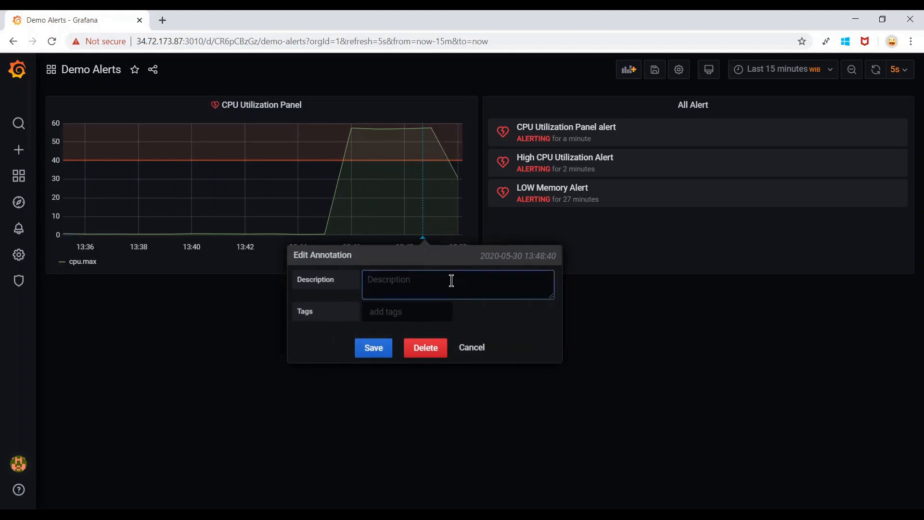
text(Redis Load)
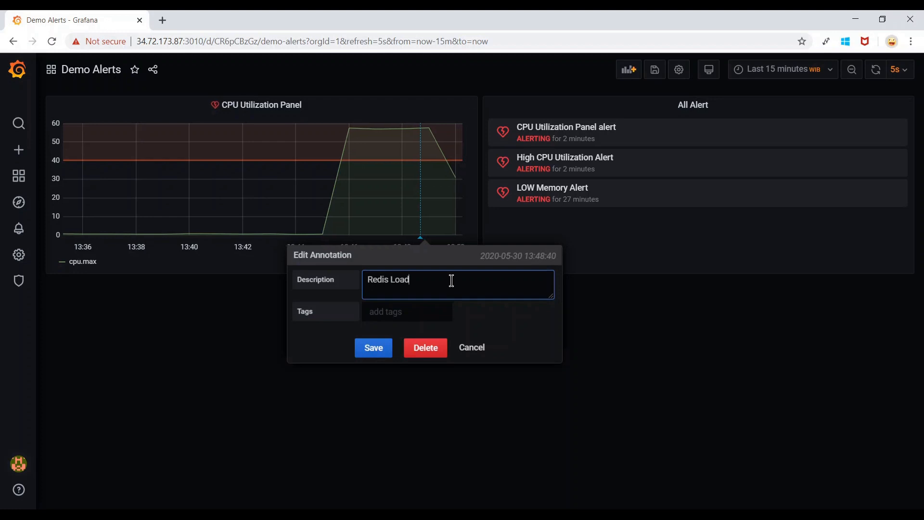
text( test is still going on. It is going t)
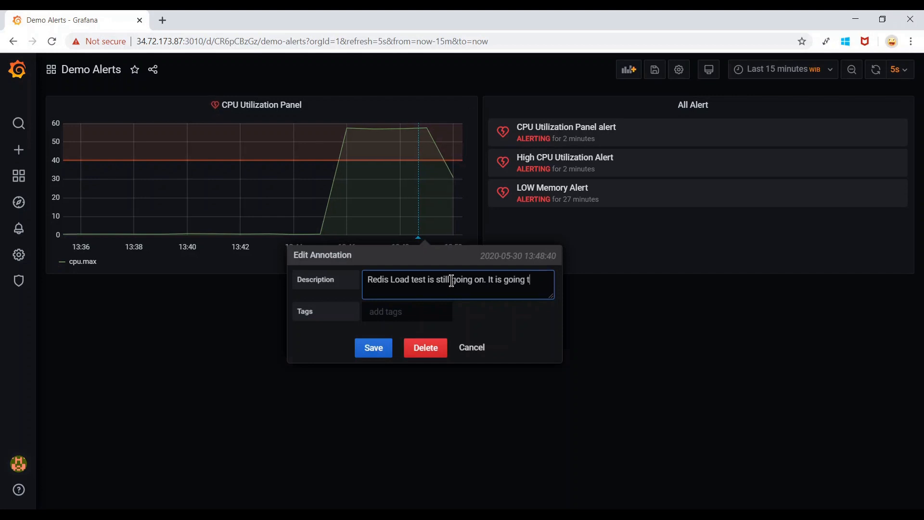
text(o fr)
text(nish in a coup)
text(le of minutes)
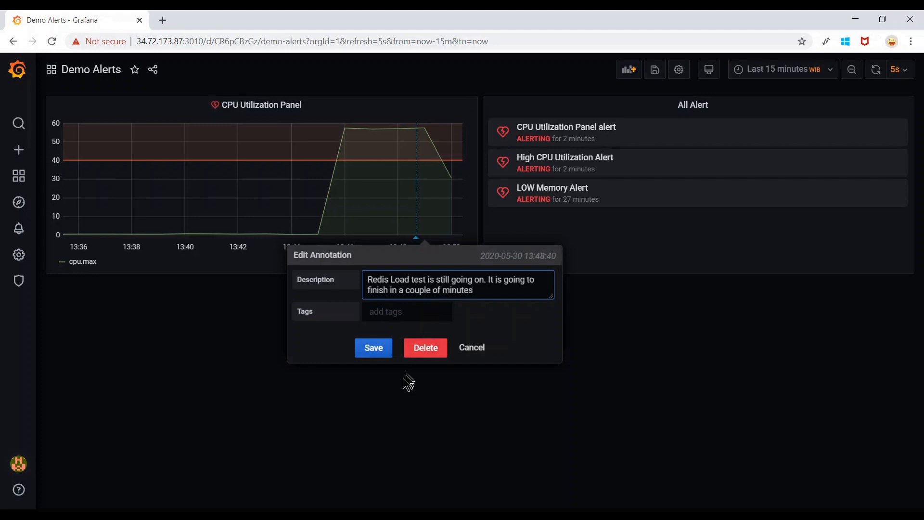
click(378, 351)
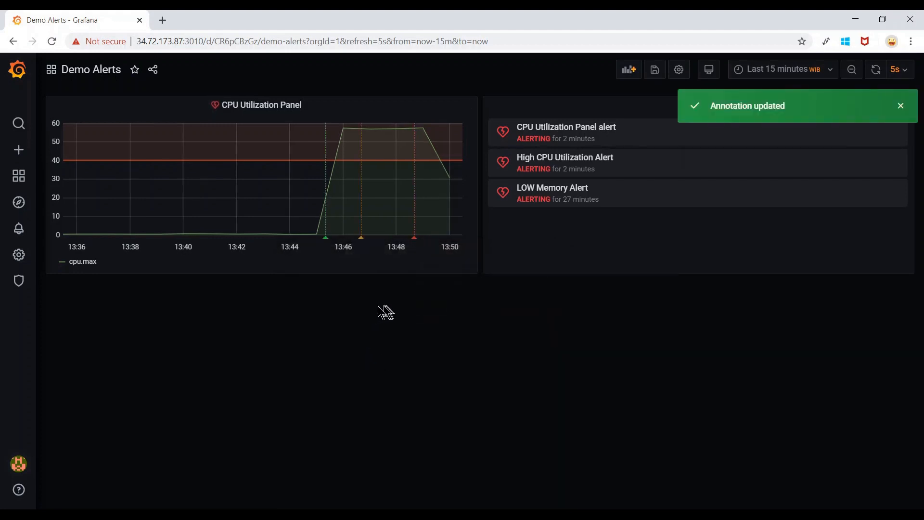
mouse_move(361, 238)
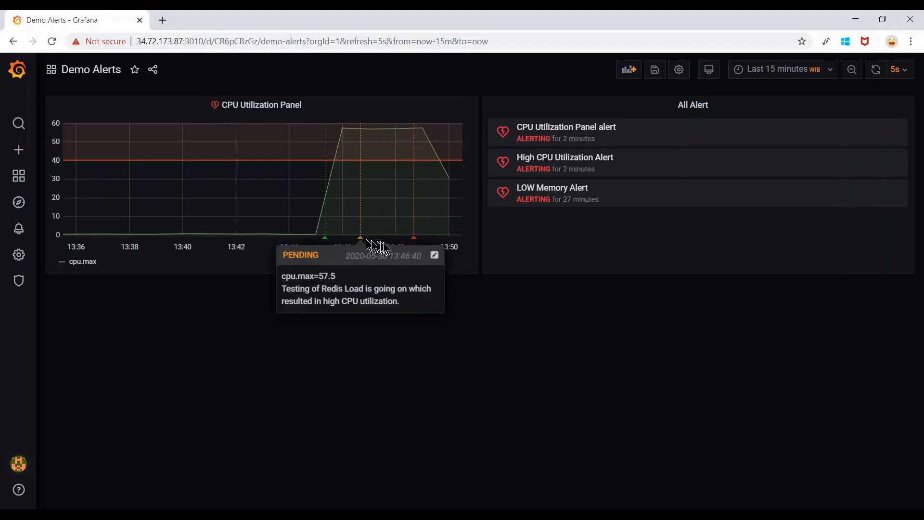
mouse_move(414, 238)
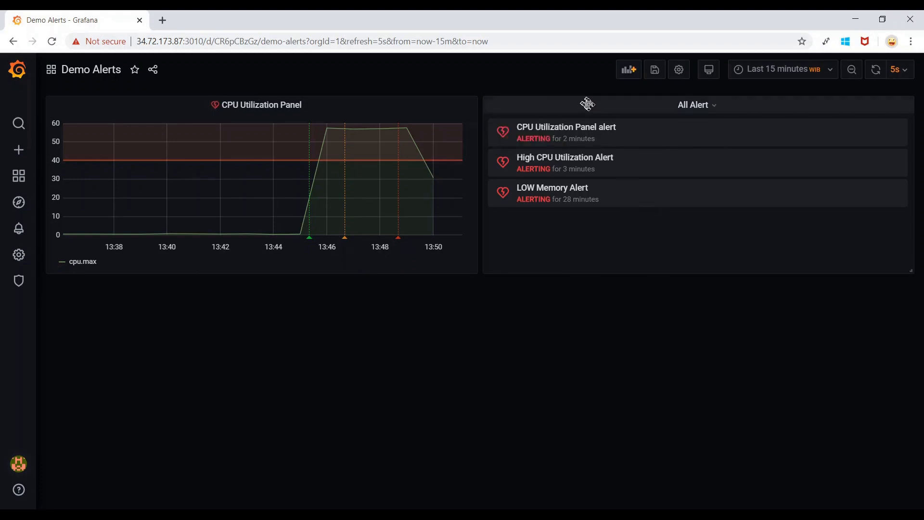
Drag the All Alert panel to the dashboard's top-left, above the CPU Utilization Panel.
drag(592, 104, 145, 89)
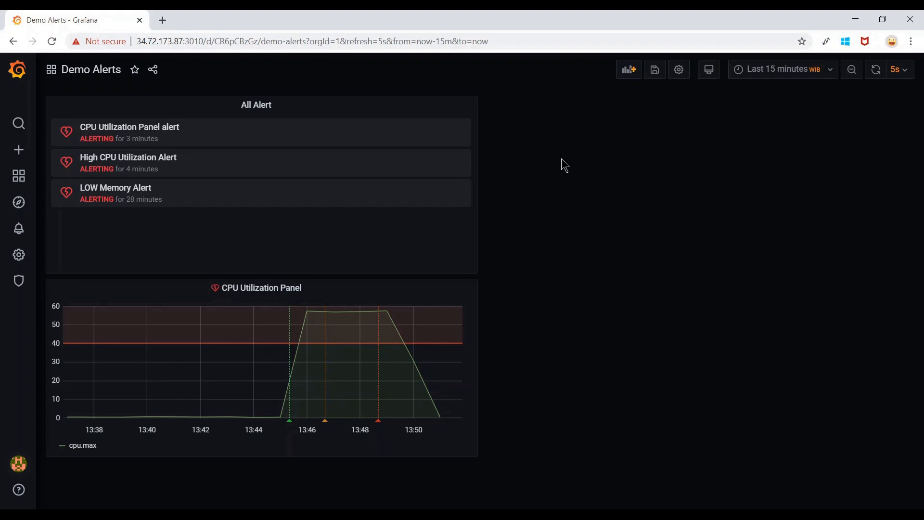
Insert an empty panel above All Alert with the toolbar's Add panel icon.
click(630, 72)
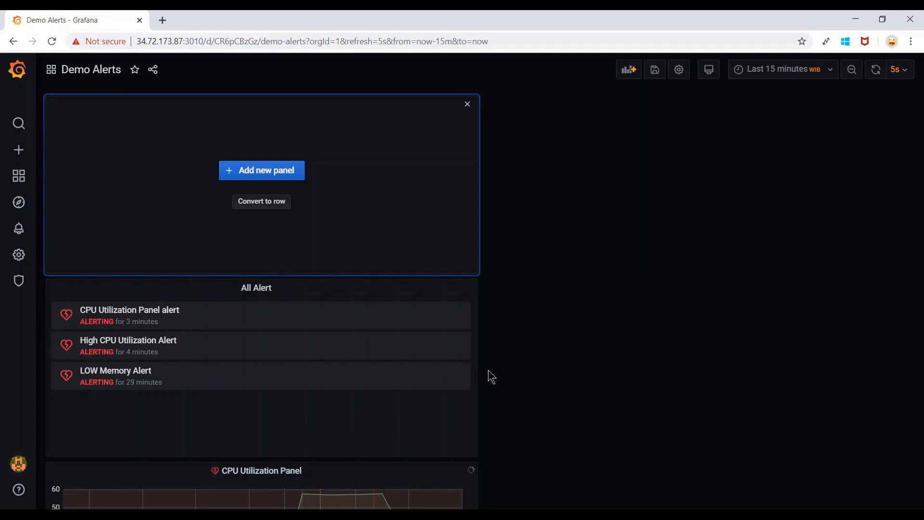
scroll(489, 375, down, 3)
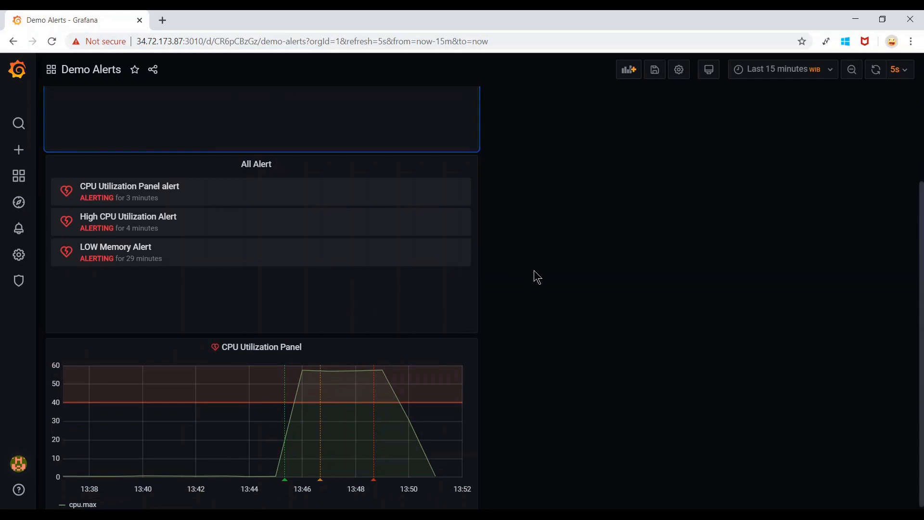
scroll(535, 274, up, 3)
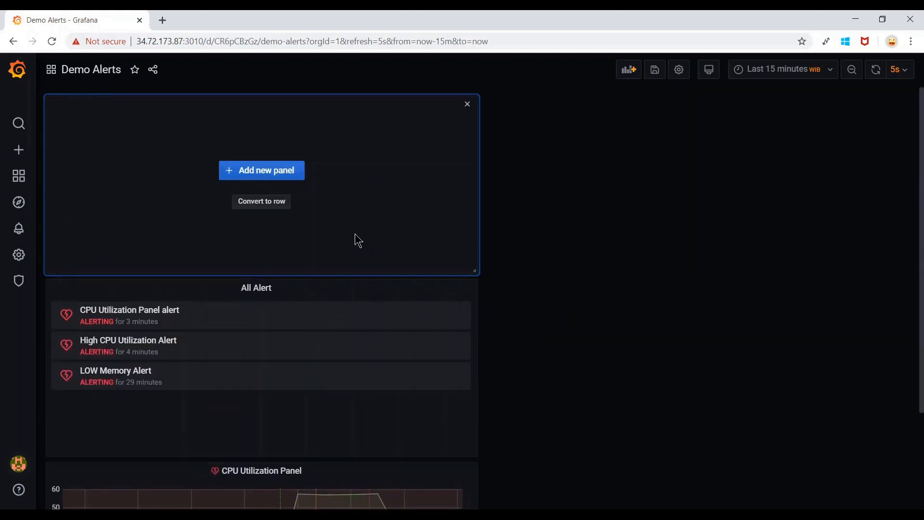
Convert the empty panel into a row titled 'Row title' and open its Row Options.
click(265, 210)
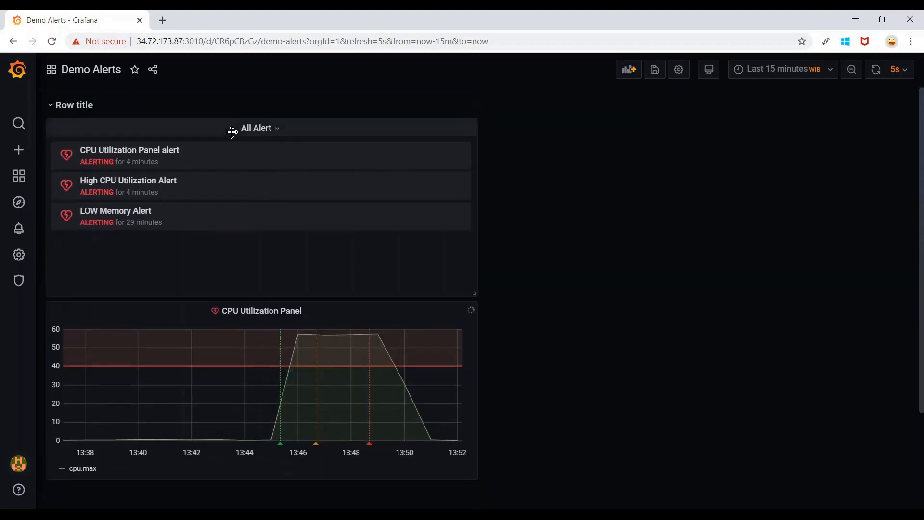
mouse_move(76, 113)
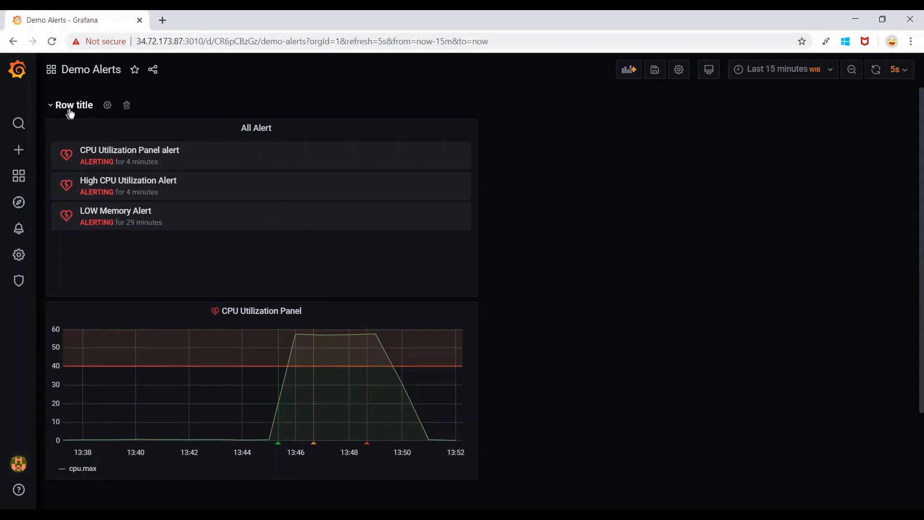
click(106, 105)
Replace the row title with 'Dashboard01' in Row Options and apply it.
drag(472, 154, 372, 161)
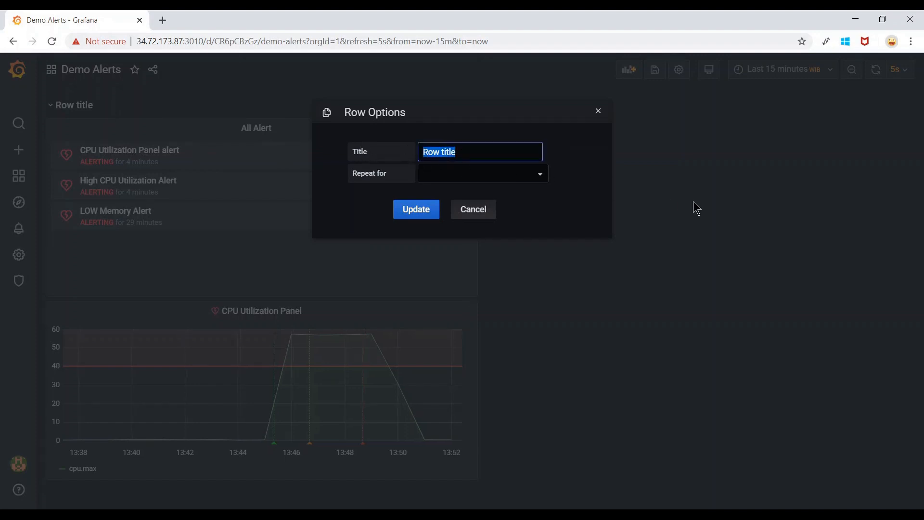
text(Da)
key(BackSpace)
key(BackSpace)
text(High Level)
key(BackSpace)
key(BackSpace)
key(BackSpace)
key(BackSpace)
key(BackSpace)
key(BackSpace)
key(BackSpace)
key(BackSpace)
key(BackSpace)
key(BackSpace)
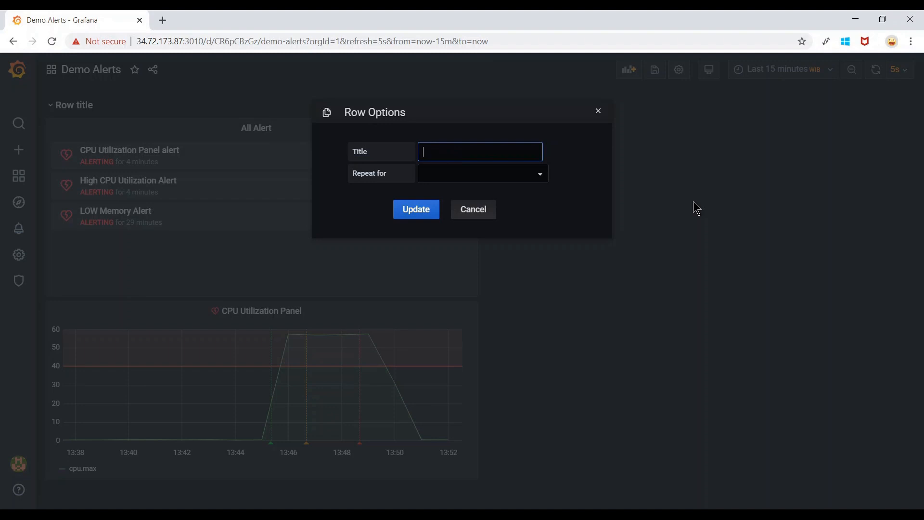
text(Dashboard01)
click(427, 213)
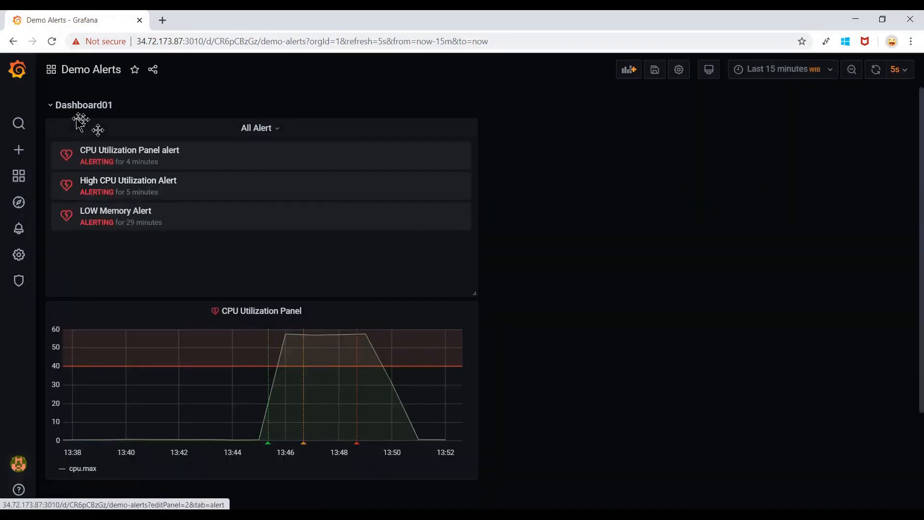
Collapse and expand the Dashboard01 row twice, then select an alert's OK status in the rules list.
click(50, 106)
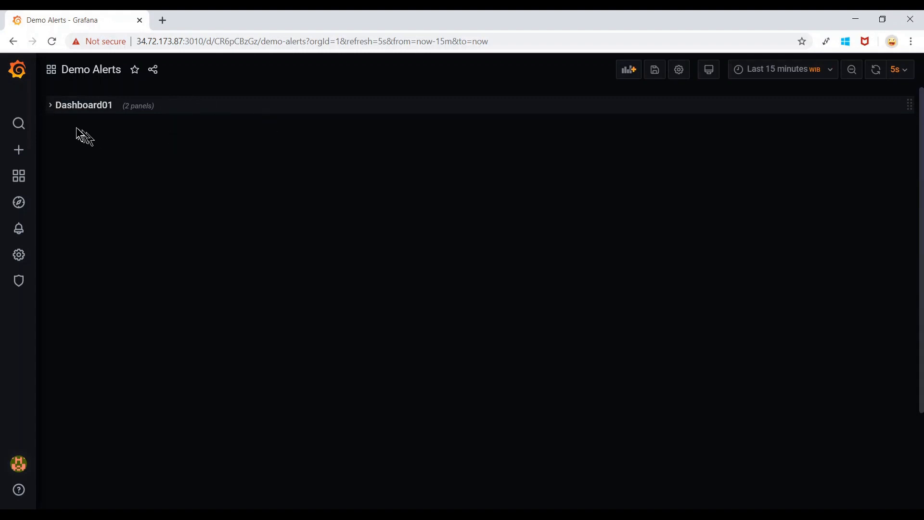
click(50, 106)
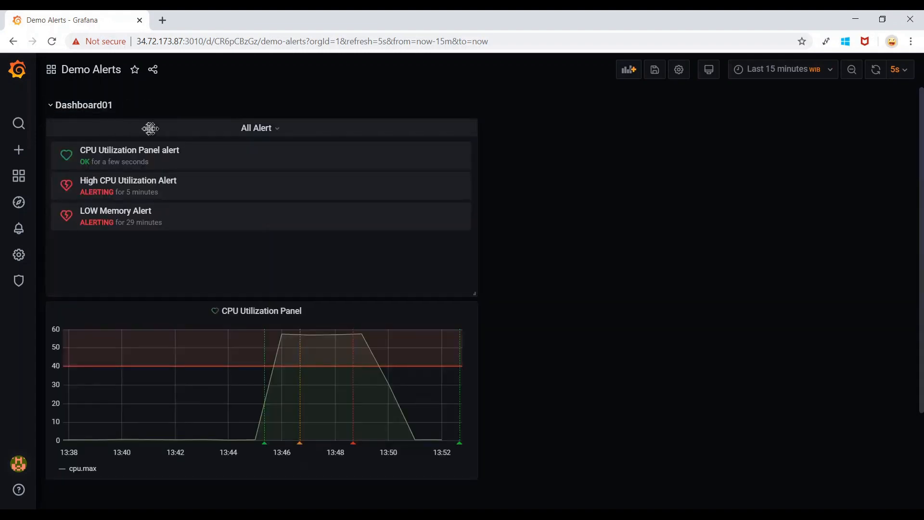
click(51, 107)
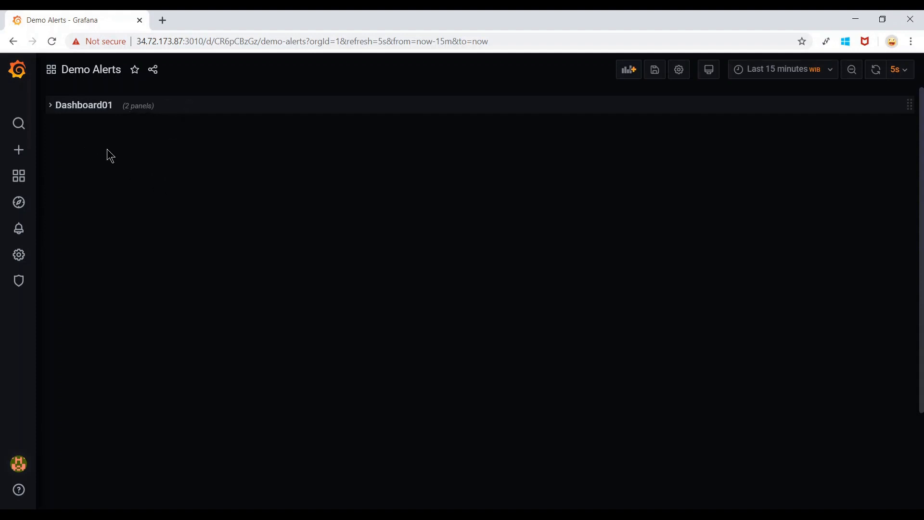
click(49, 108)
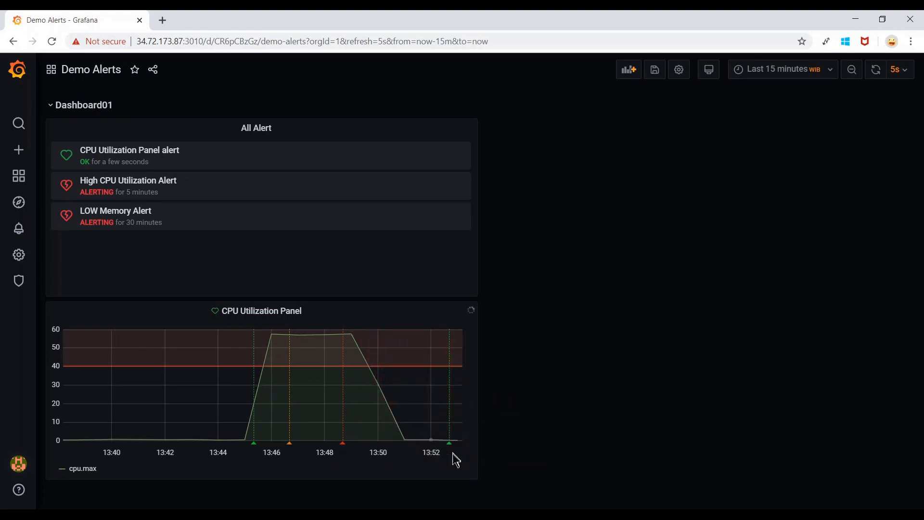
mouse_move(450, 451)
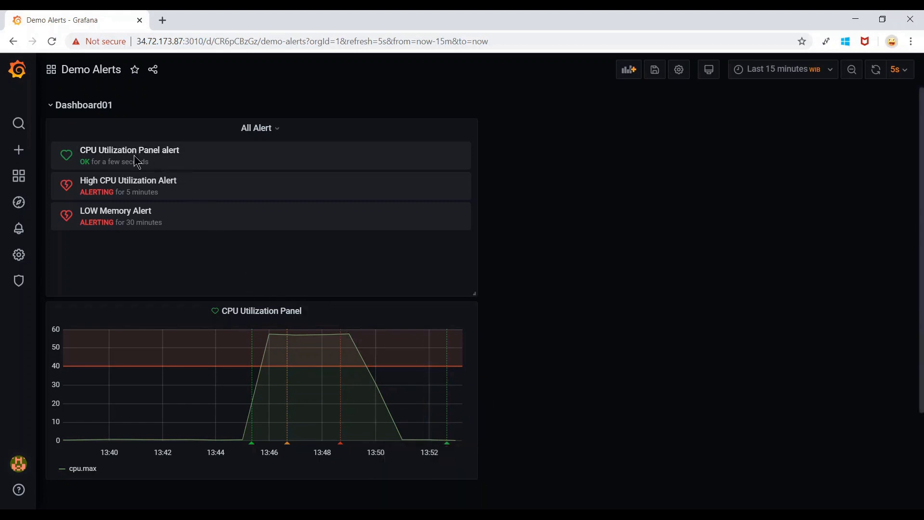
double_click(83, 163)
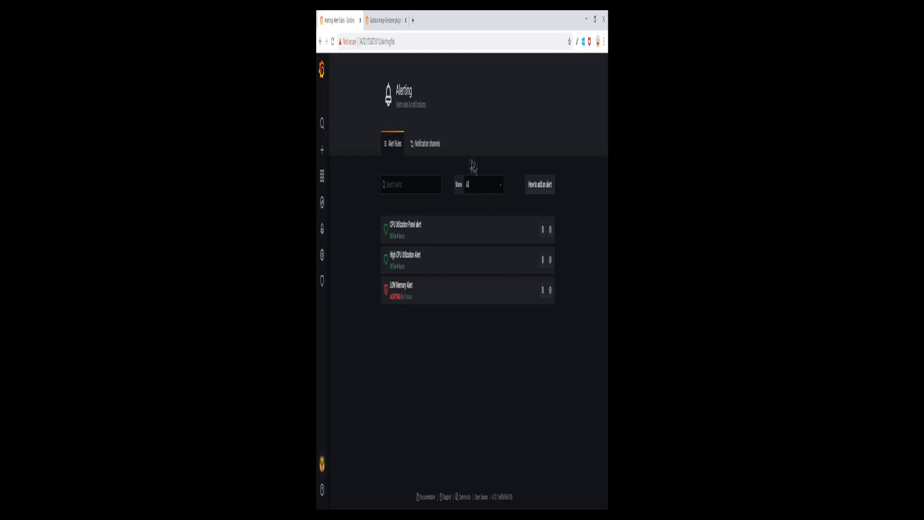
Create a Telegram notification channel named grafana_telegram_test with Include image switched on.
click(428, 149)
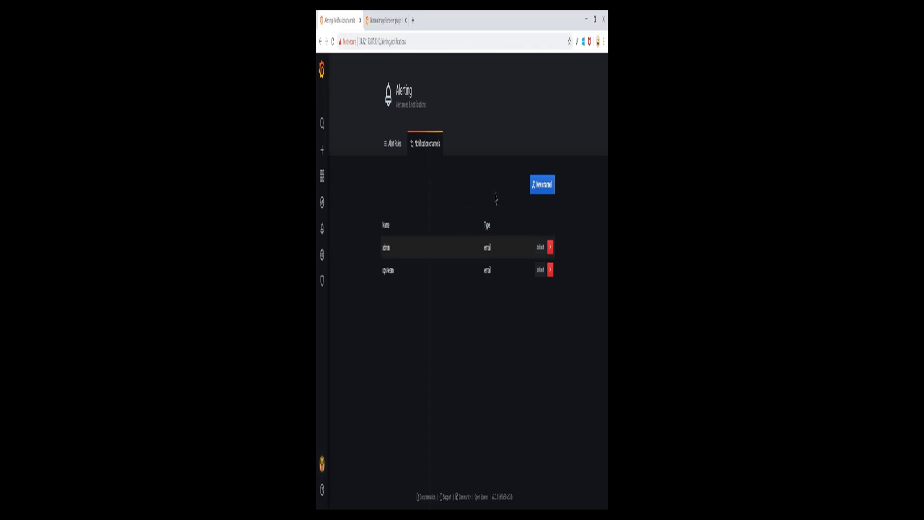
click(548, 192)
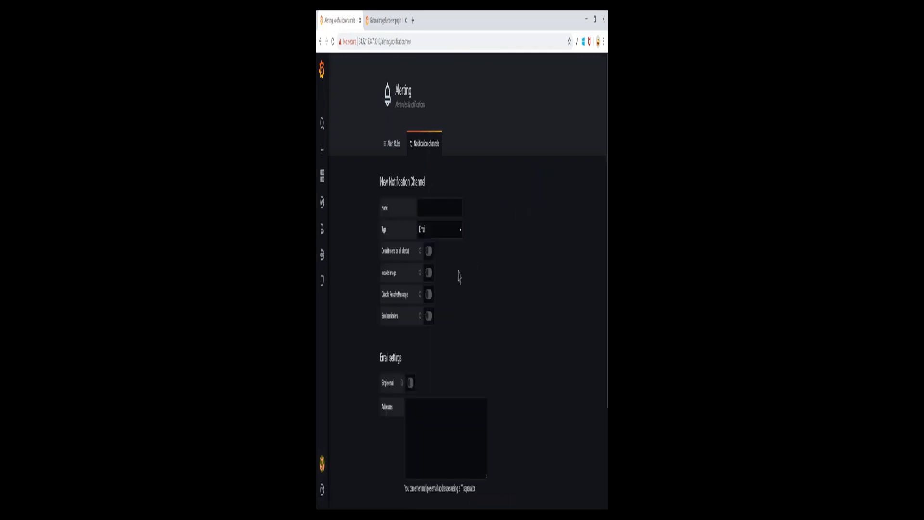
click(441, 209)
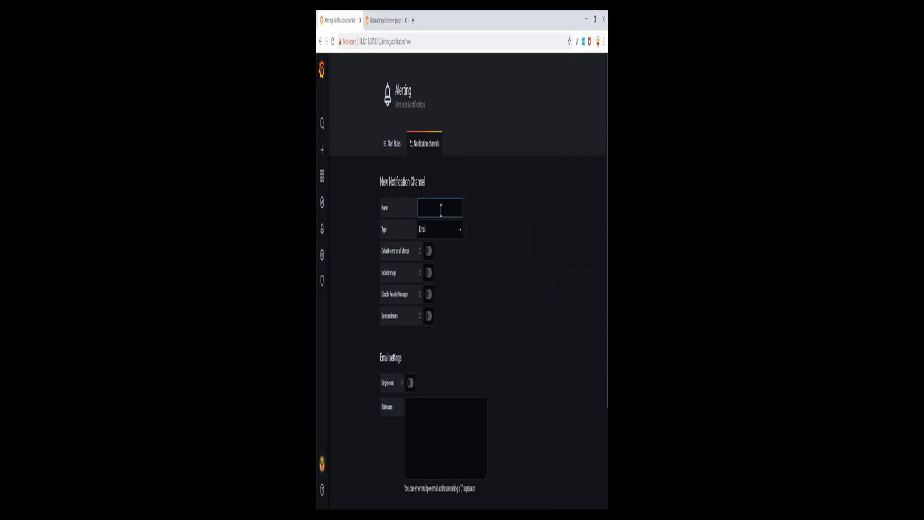
text(grafana_telegram_test)
click(453, 231)
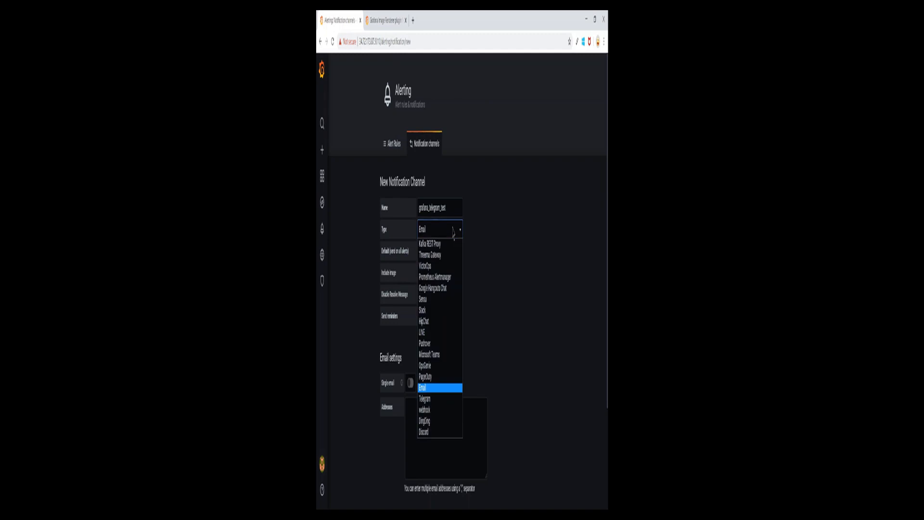
key(Down)
key(Return)
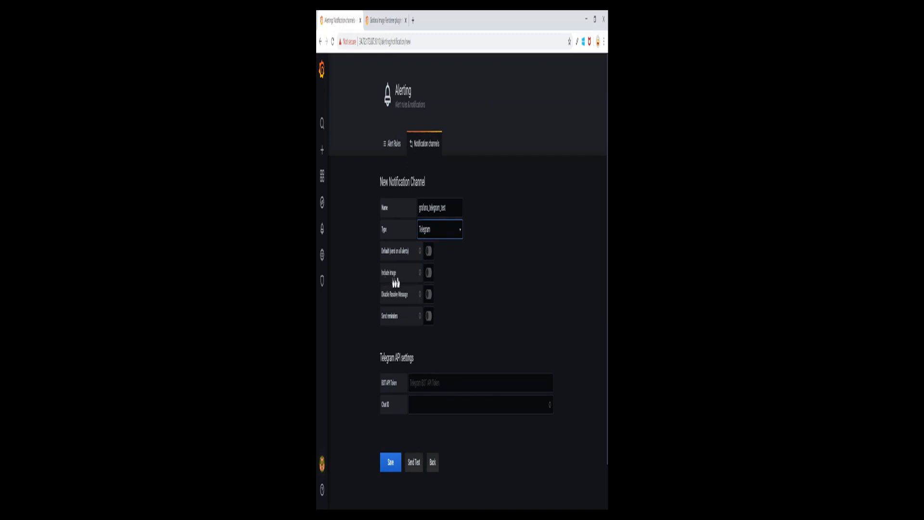
click(429, 273)
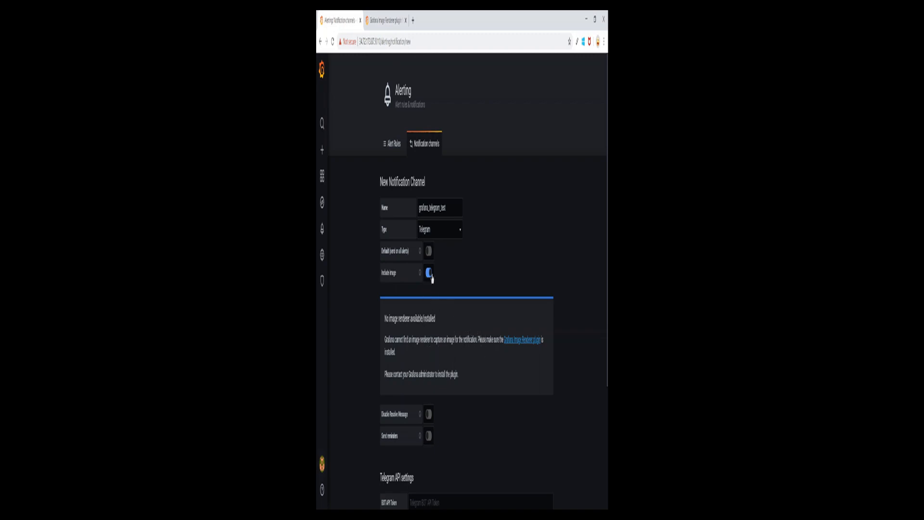
Open the Grafana Image Renderer plugin page and scroll to its Installation section.
click(518, 346)
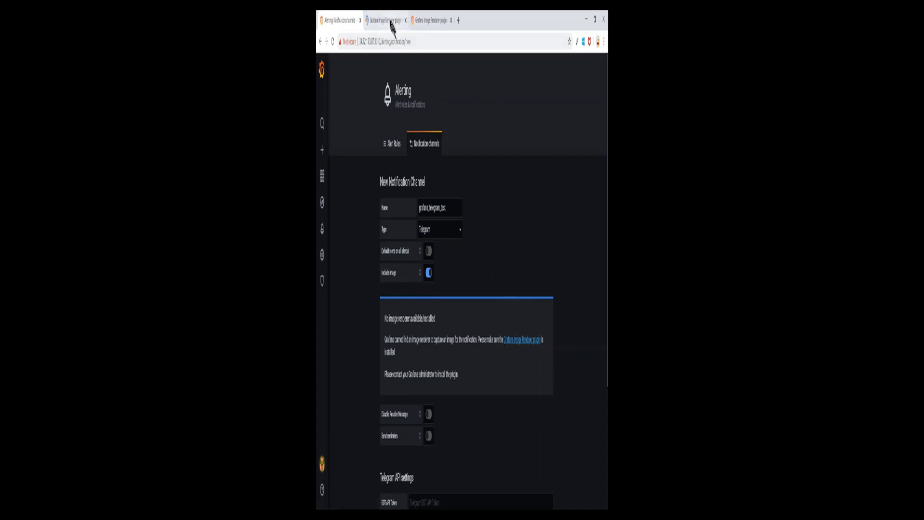
click(392, 21)
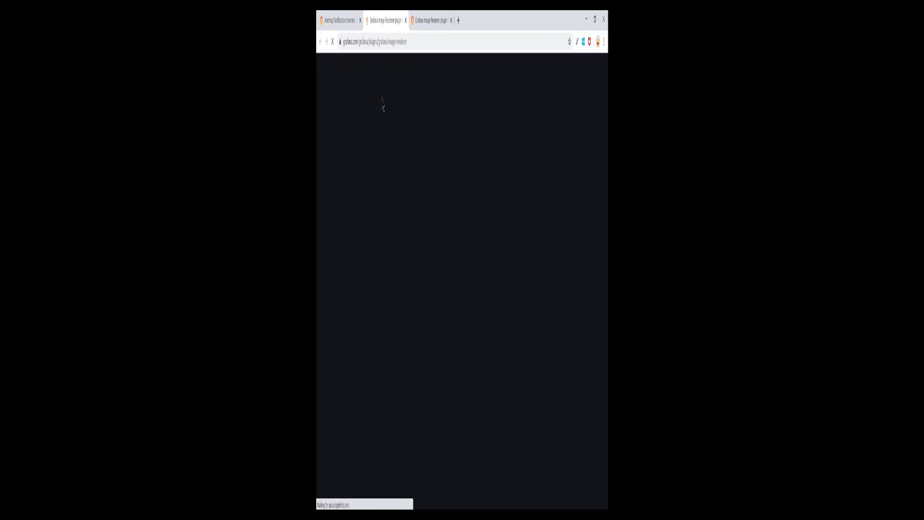
scroll(450, 287, down, 7)
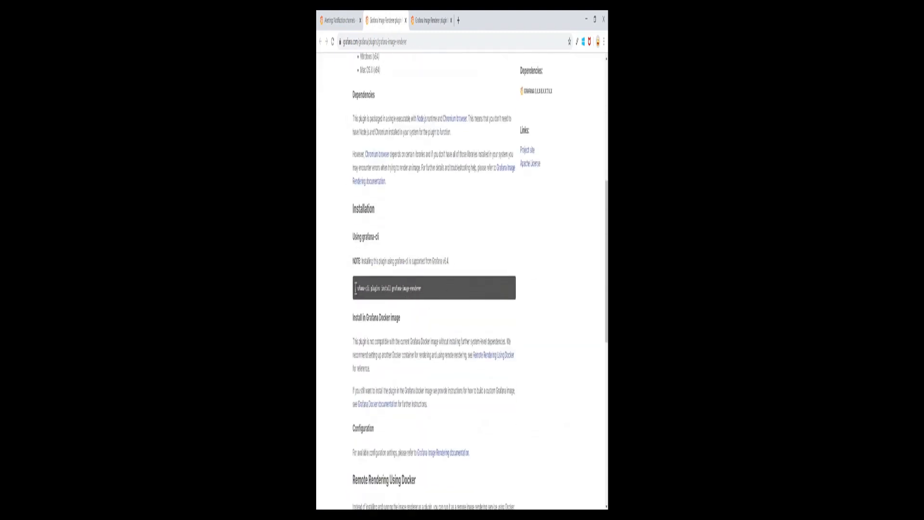
Copy the grafana-cli install command and bring the server terminal window forward.
drag(355, 288, 427, 288)
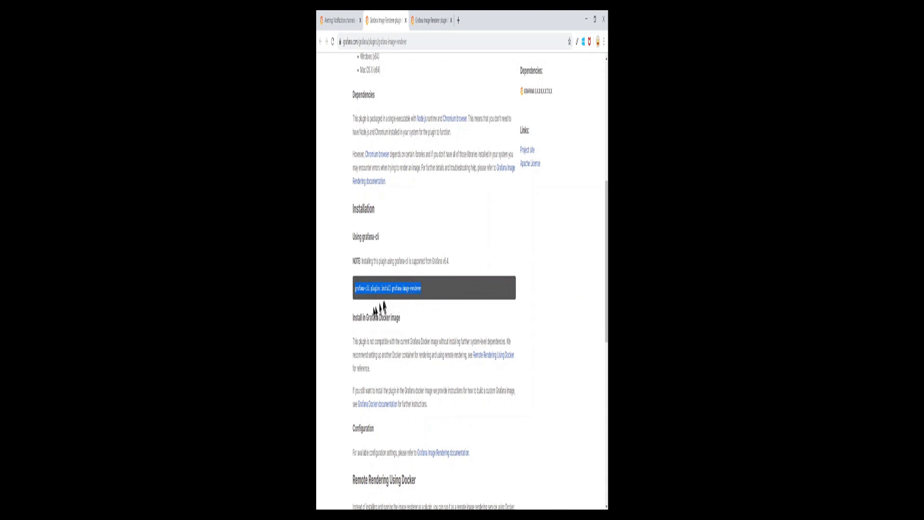
right_click(404, 285)
click(412, 301)
click(379, 503)
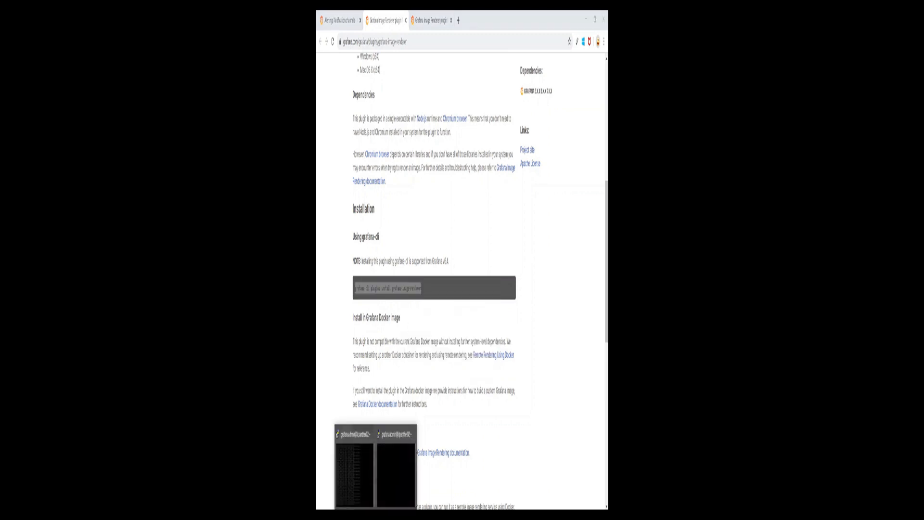
click(388, 474)
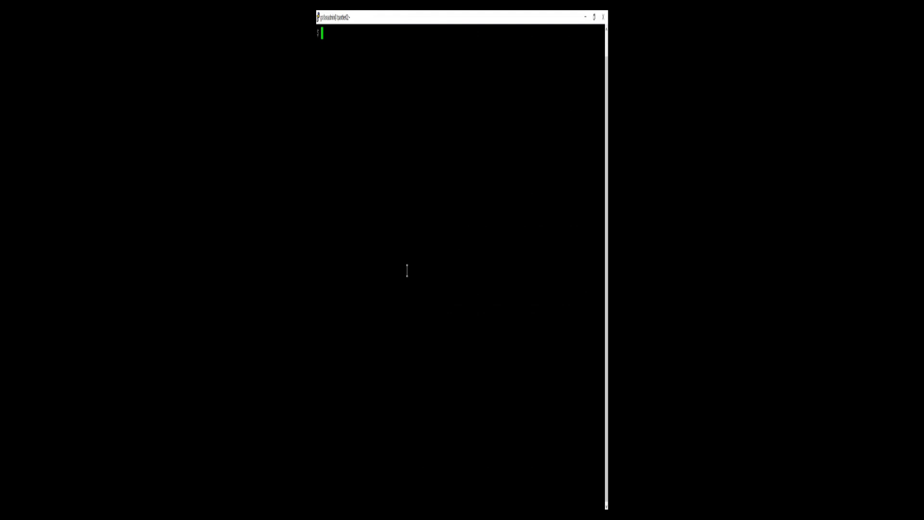
Install grafana-image-renderer with grafana-cli, rerunning it with sudo after the permission-denied error.
right_click(407, 271)
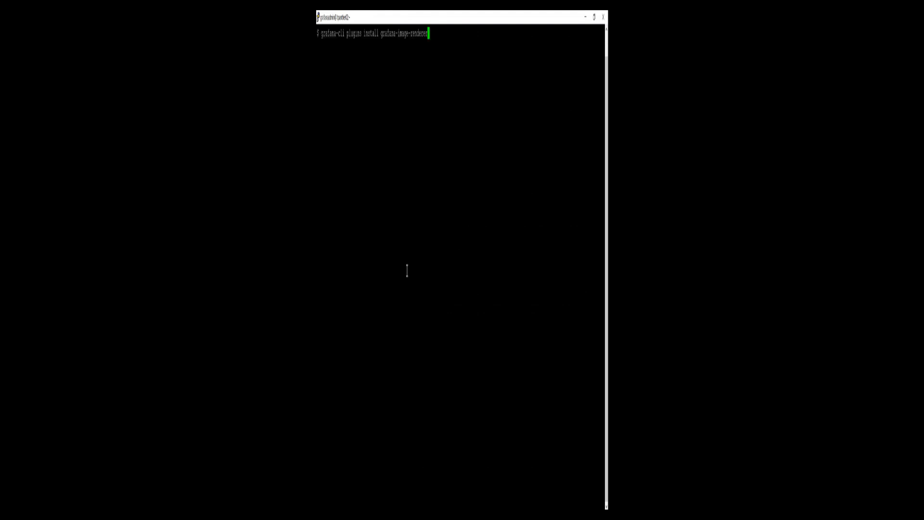
key(Return)
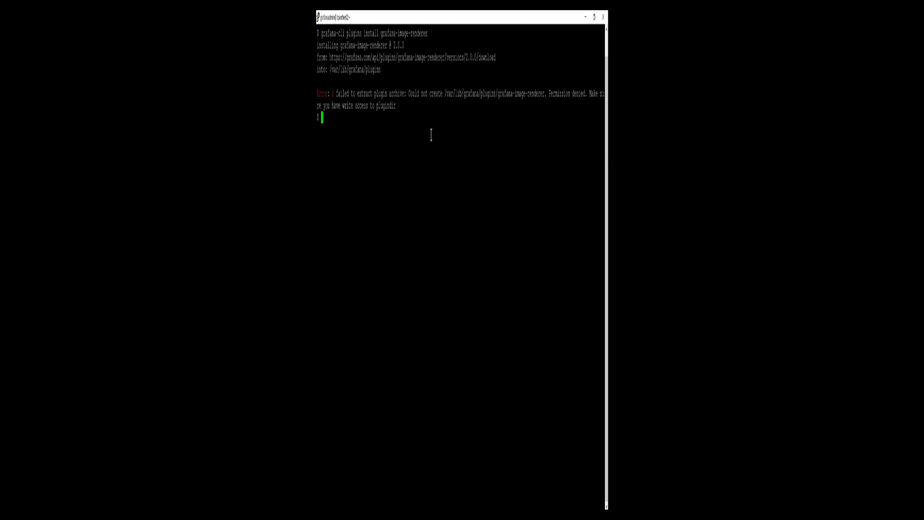
text(sudo su -)
click(432, 135)
key(BackSpace)
key(BackSpace)
key(BackSpace)
key(BackSpace)
key(BackSpace)
key(BackSpace)
key(BackSpace)
key(BackSpace)
key(BackSpace)
text(sudo)
drag(321, 30, 427, 58)
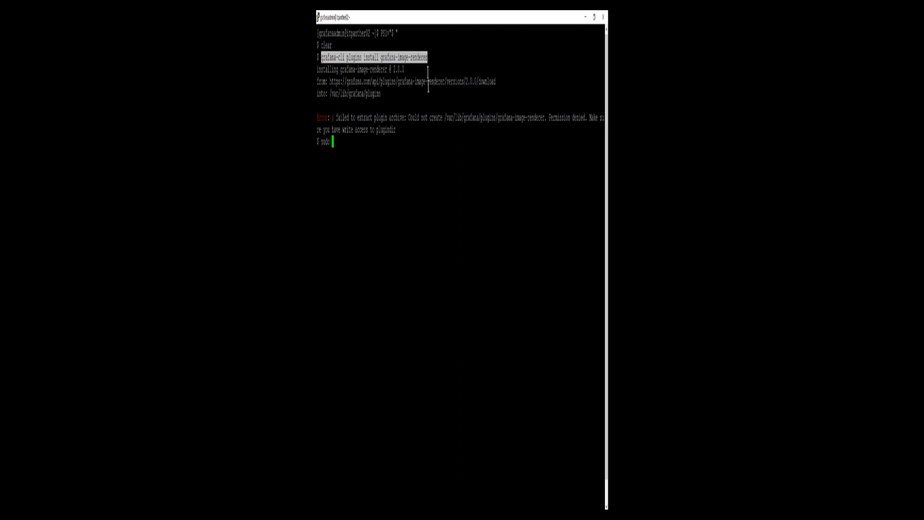
right_click(416, 139)
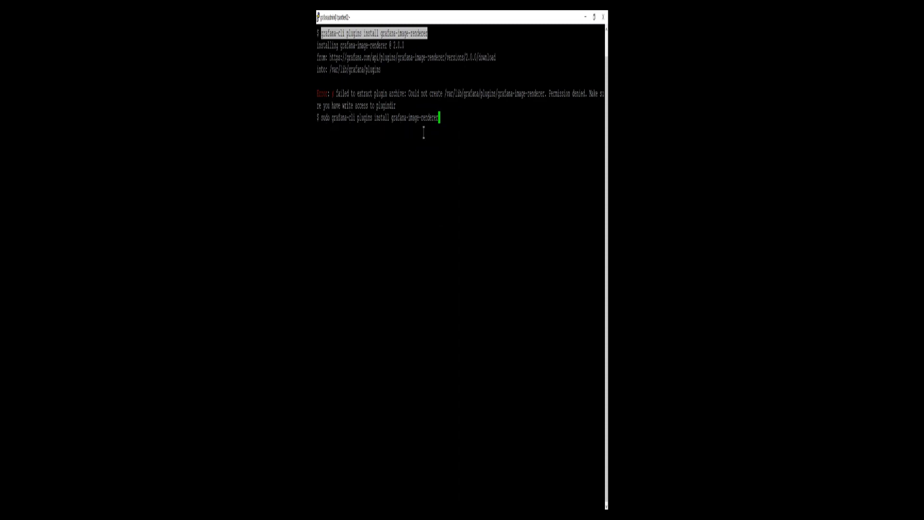
key(Return)
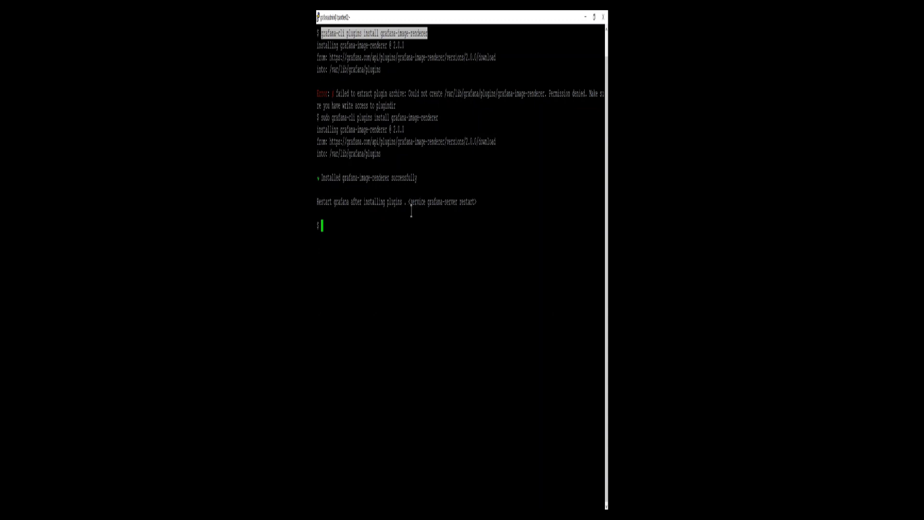
Restart Grafana with sudo systemctl restart grafana-server.
text(sudo systemctl s)
text(estart grafana-server)
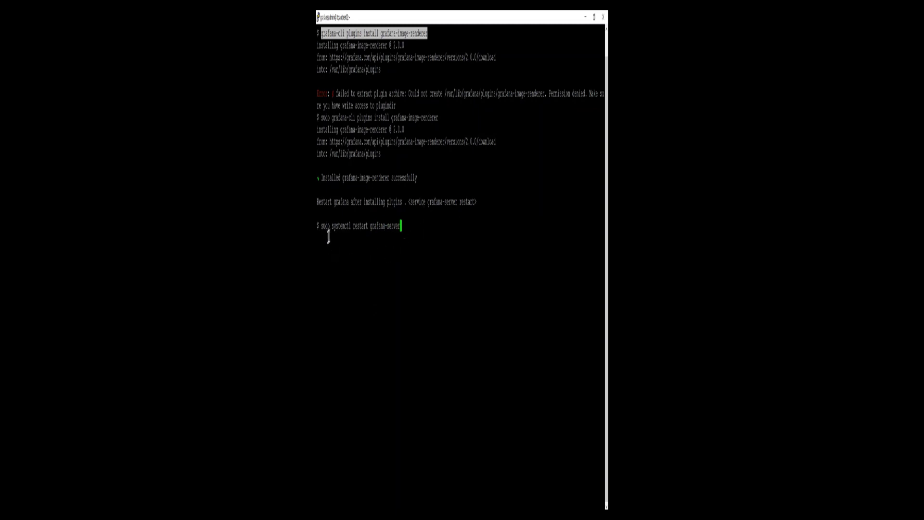
click(415, 198)
drag(411, 201, 474, 201)
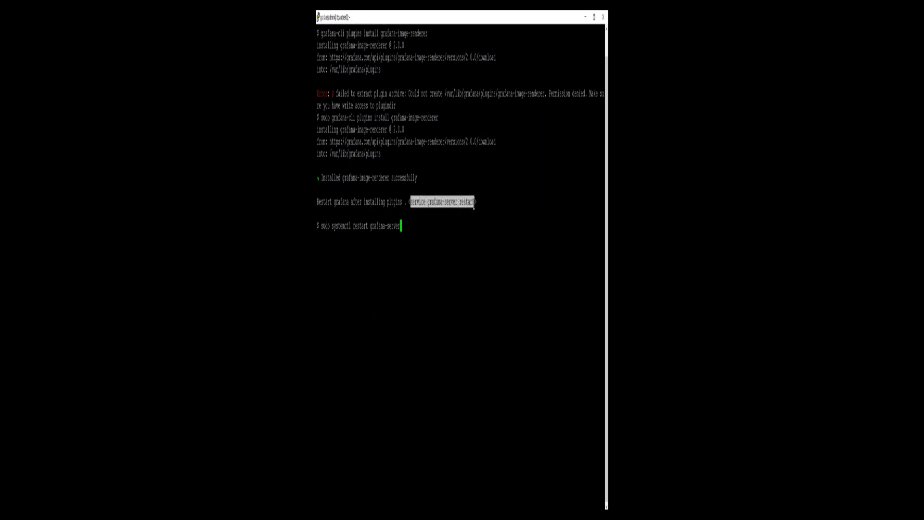
click(423, 241)
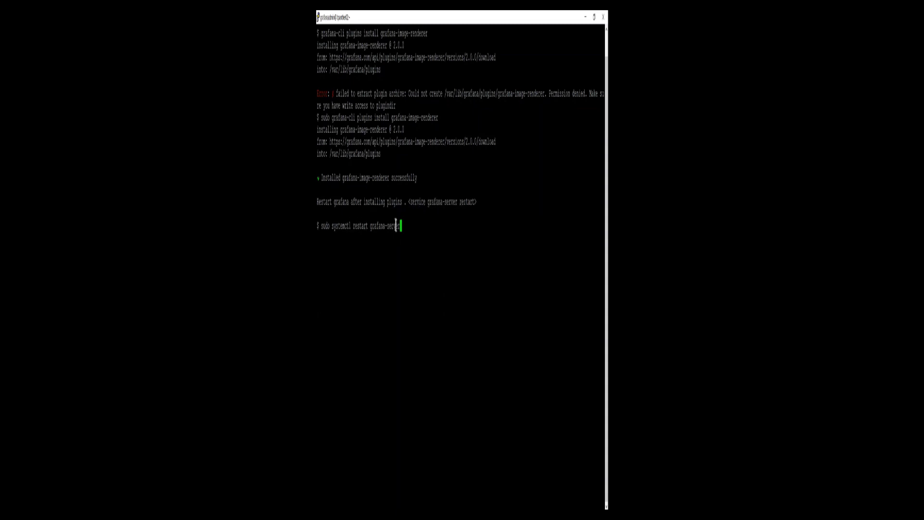
key(Return)
Run sudo systemctl status grafana-server to confirm the service is active and running.
key(Up)
key(Left)
key(Left)
key(Left)
key(Left)
key(Left)
key(Left)
key(Left)
key(Left)
key(Left)
key(Left)
key(Left)
key(Left)
key(Left)
key(Left)
key(Left)
key(BackSpace)
key(BackSpace)
key(BackSpace)
key(BackSpace)
key(BackSpace)
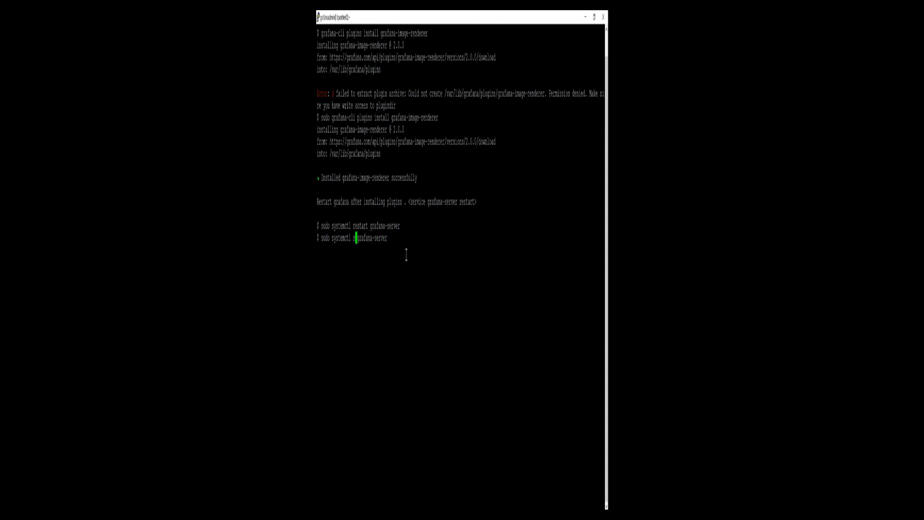
key(BackSpace)
text(status)
key(Return)
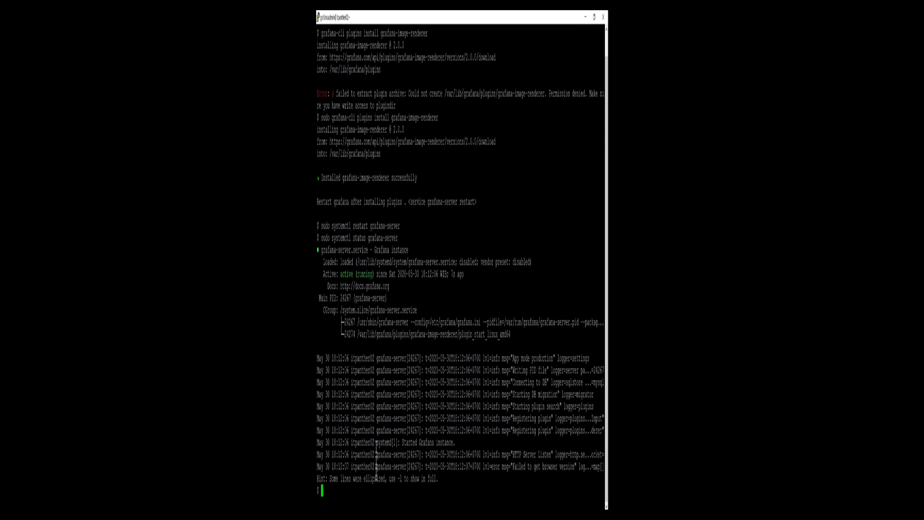
key(alt+Tab)
Reload the new notification channel form and enter the name grafana_telegram_test.
click(343, 19)
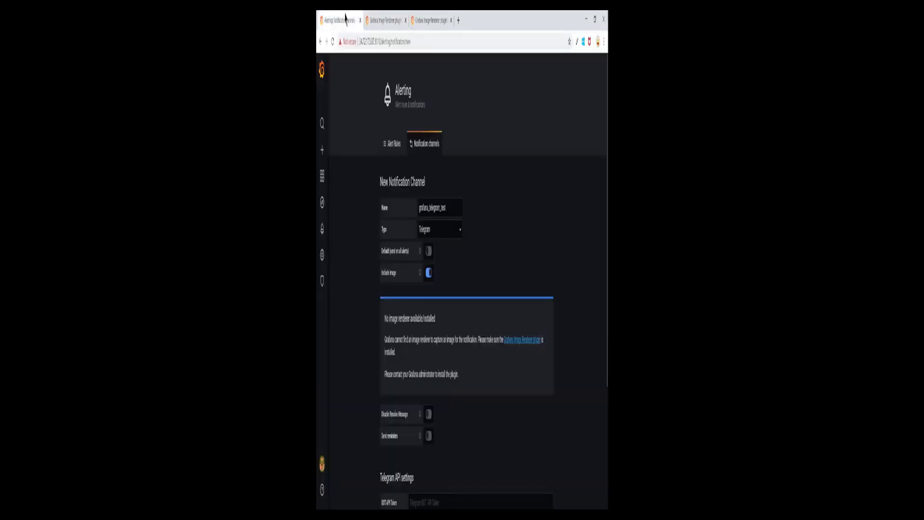
click(332, 41)
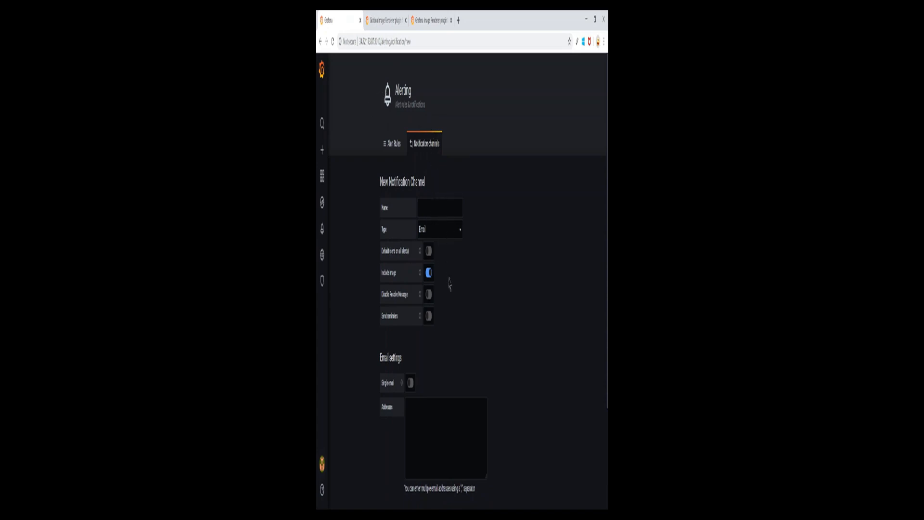
scroll(449, 284, down, 2)
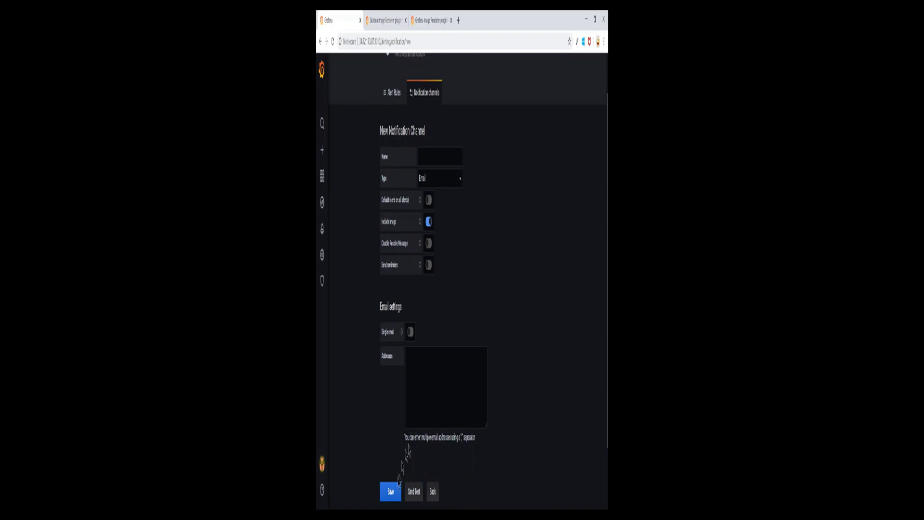
scroll(453, 279, up, 2)
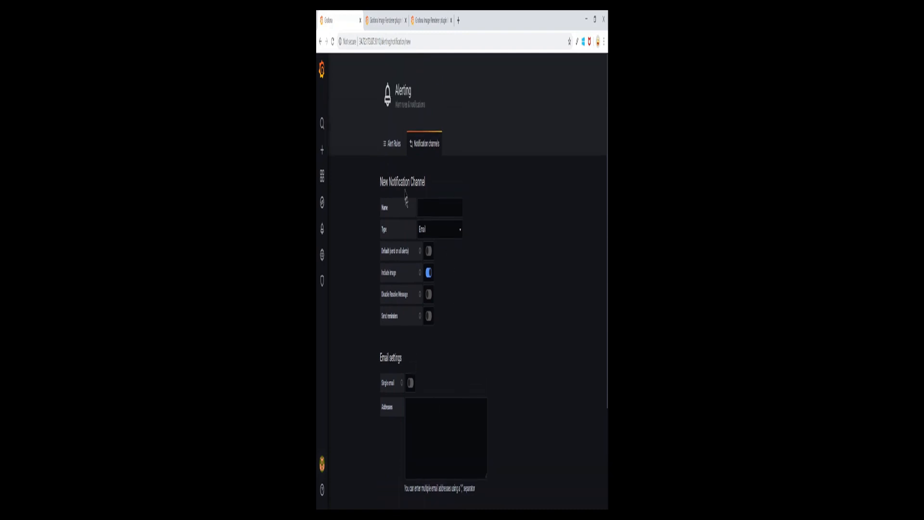
click(434, 207)
text(grafana_telegram_test)
Set the channel type to Telegram and leave Include image turned on.
click(458, 233)
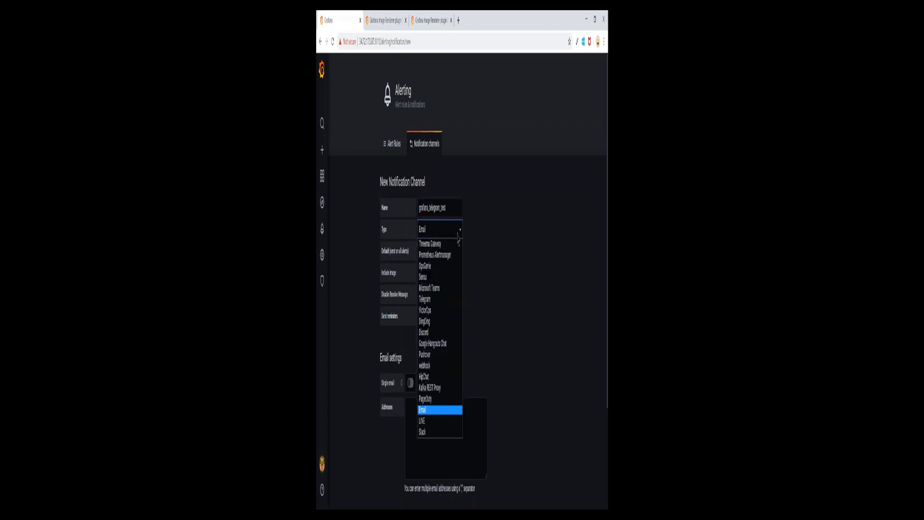
text(tel)
key(Return)
click(429, 274)
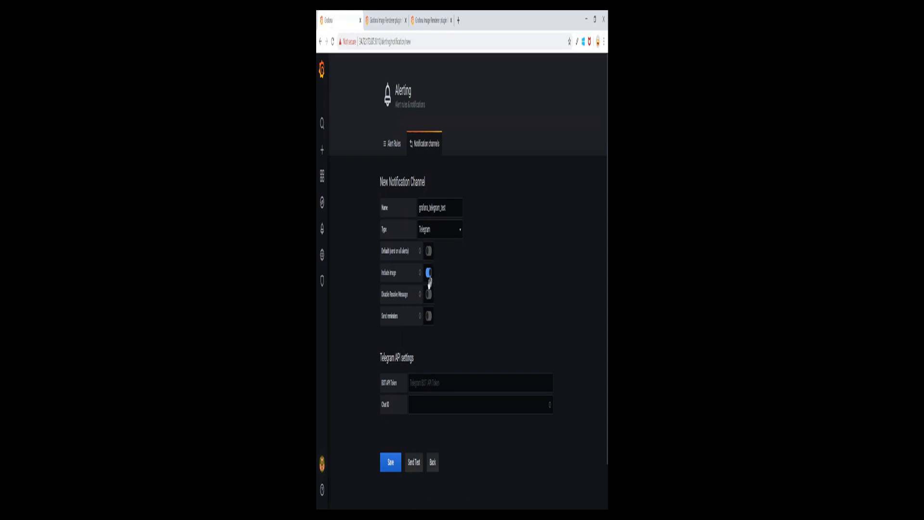
click(429, 276)
click(429, 274)
Locate the Telegram API settings and start filling in the Chat ID field.
drag(380, 357, 423, 361)
click(424, 361)
click(438, 406)
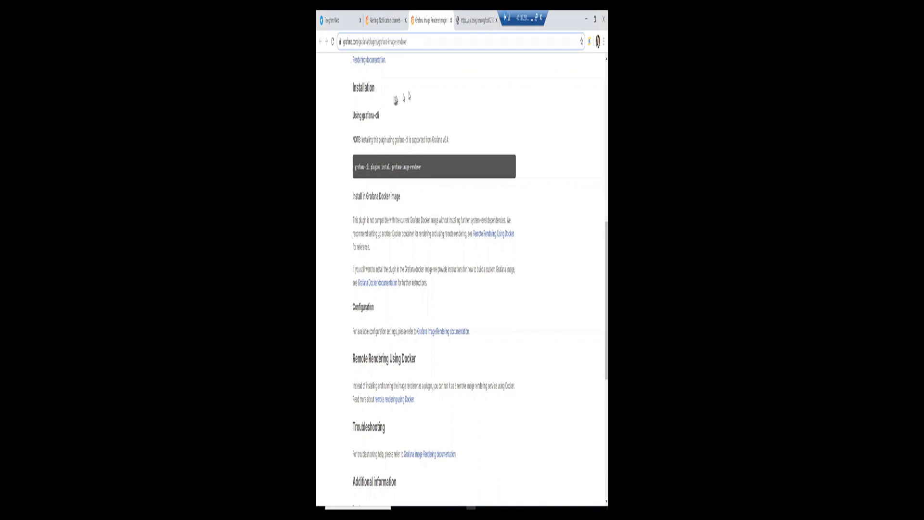
In Telegram Web, search 'botf' and open the BotFather chat.
click(343, 19)
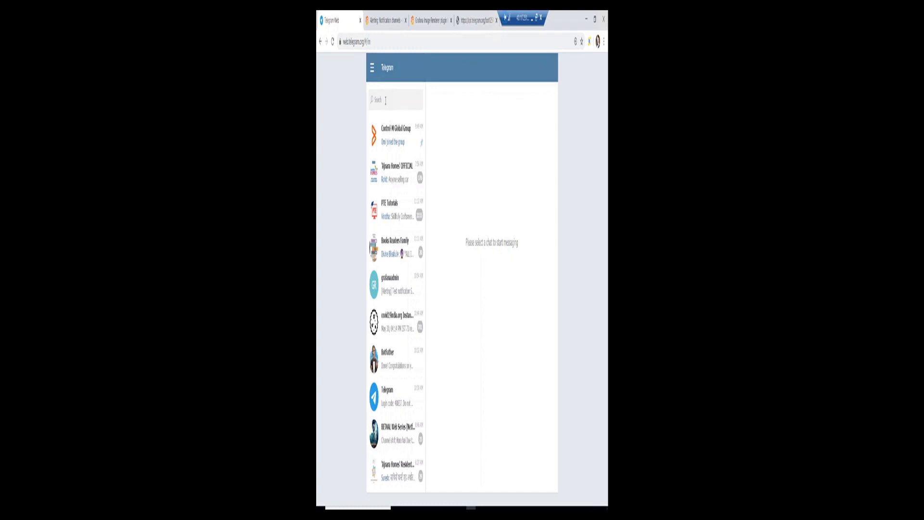
click(386, 100)
text(botfather)
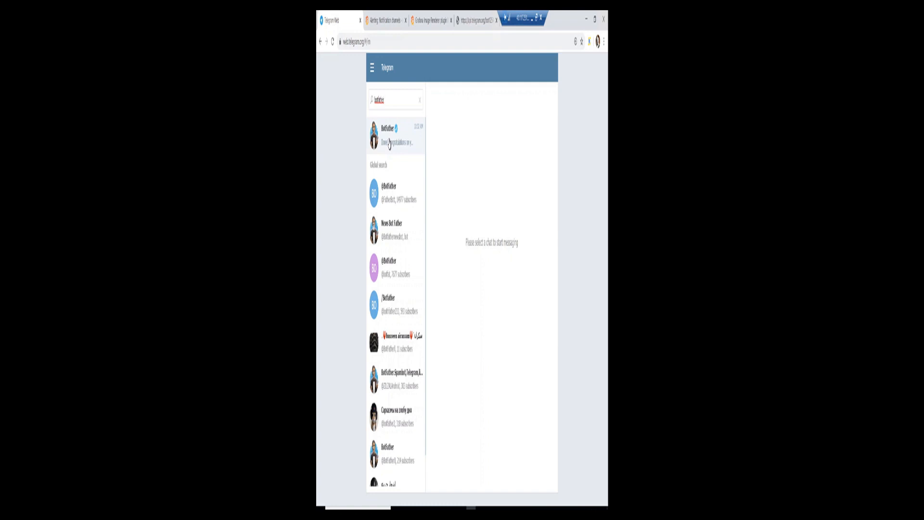
click(389, 144)
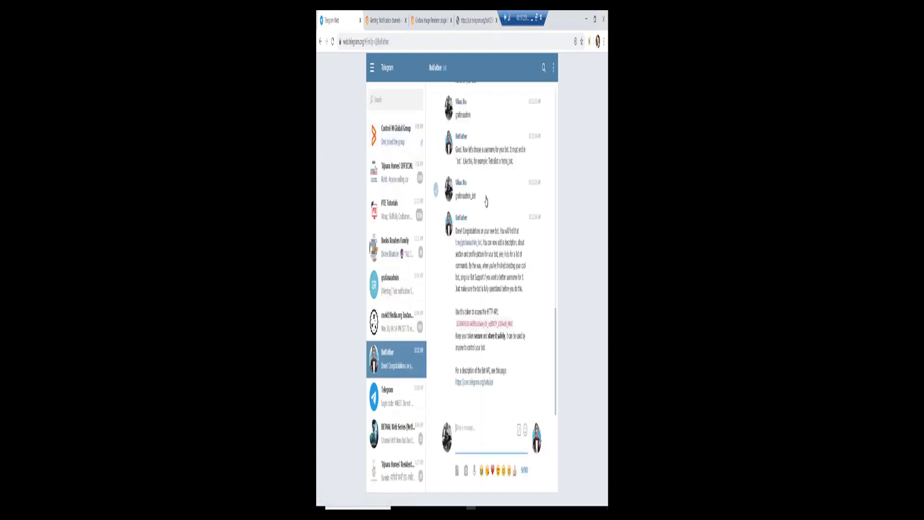
Scroll through the BotFather conversation to the message holding the new bot's API token.
scroll(486, 200, up, 3)
scroll(485, 200, up, 10)
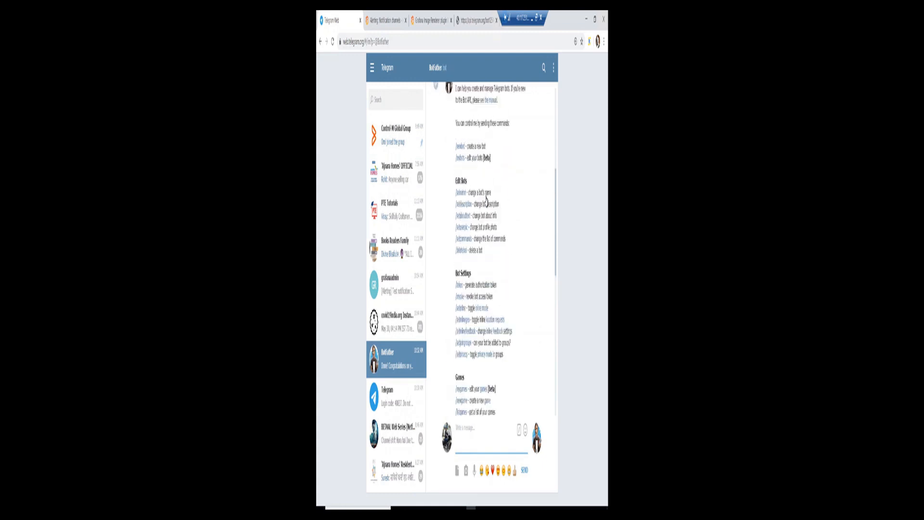
scroll(518, 224, up, 1)
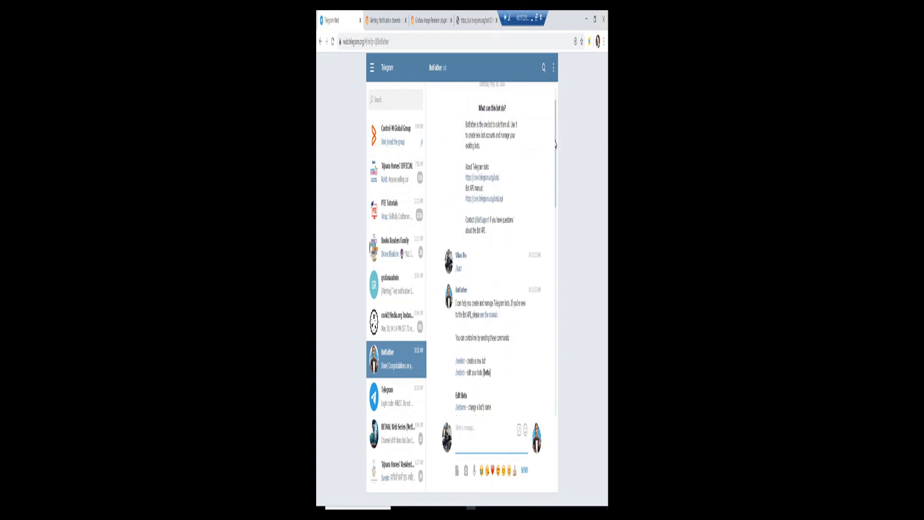
scroll(556, 130, up, 2)
drag(556, 127, 556, 180)
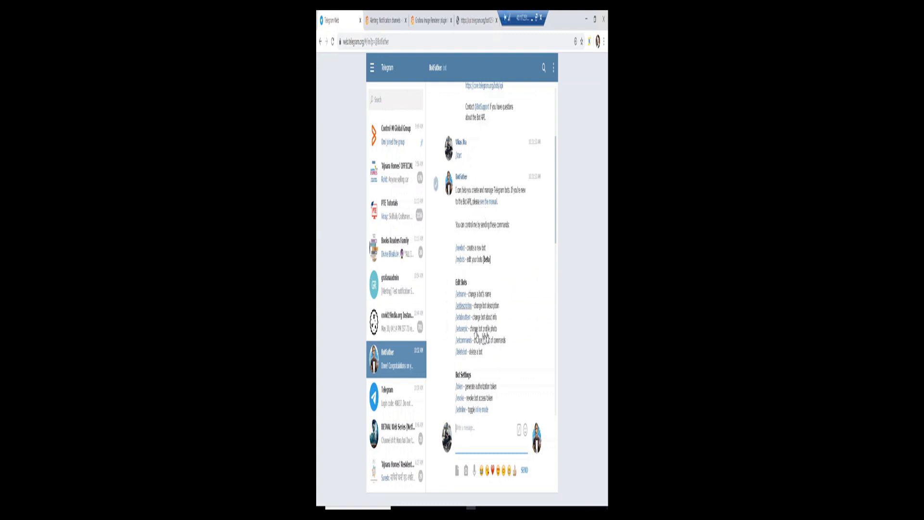
scroll(524, 268, down, 3)
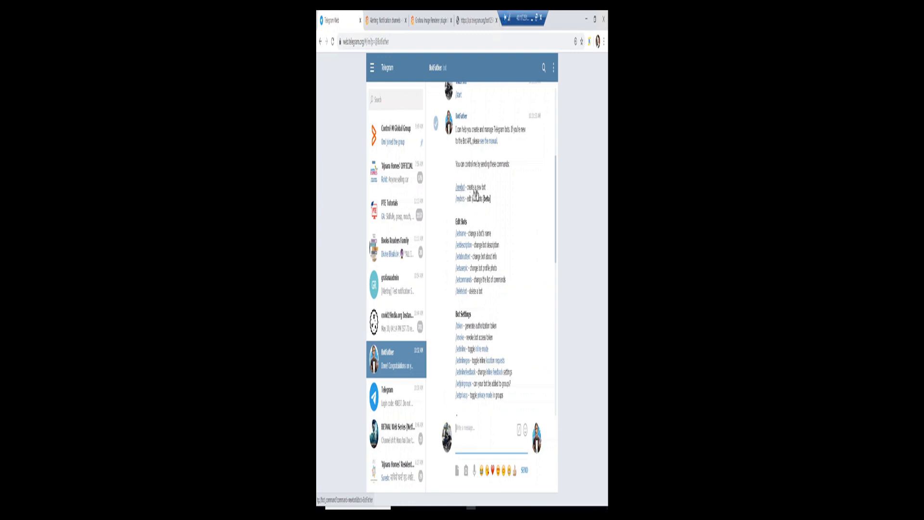
scroll(479, 198, down, 4)
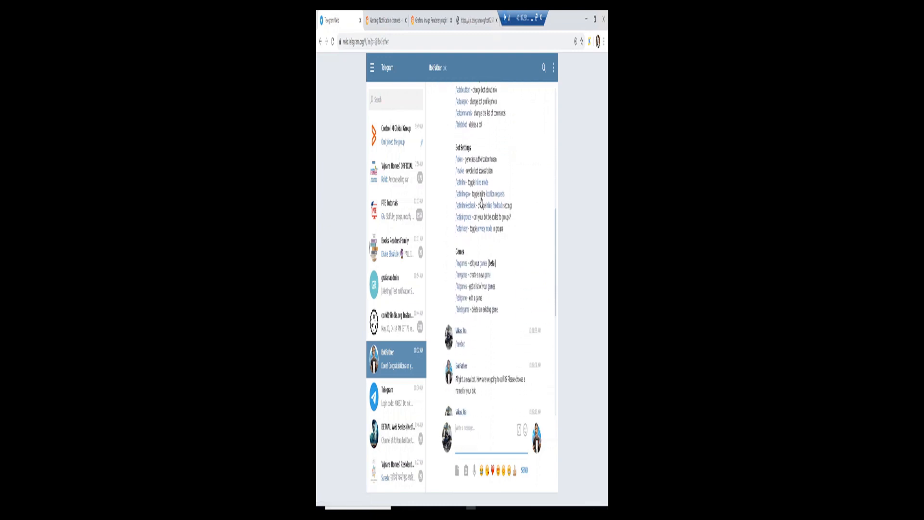
scroll(481, 202, down, 3)
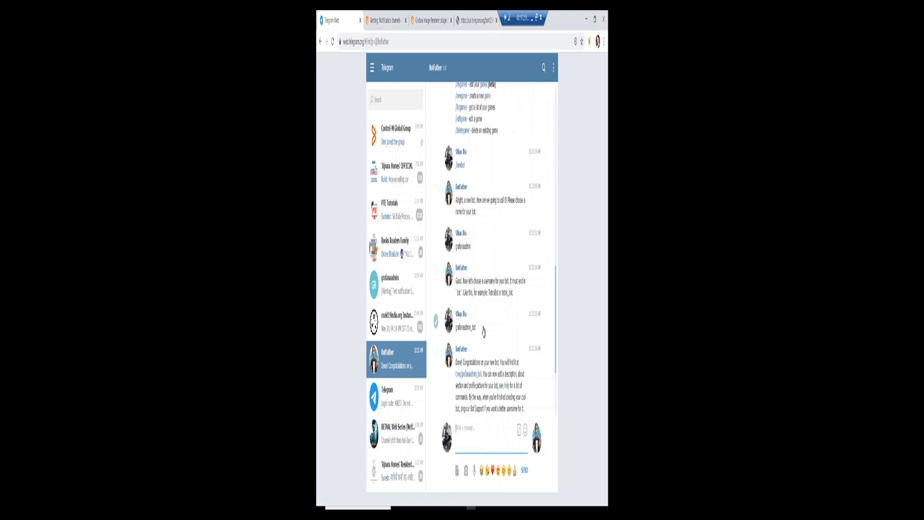
scroll(483, 332, down, 3)
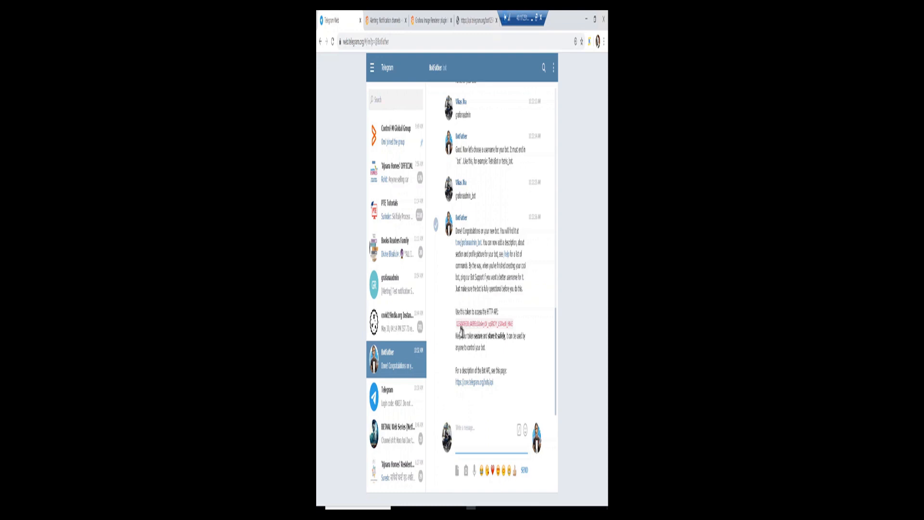
Select and copy the grafanaadmin_bot HTTP API token from BotFather's message.
drag(457, 324, 513, 327)
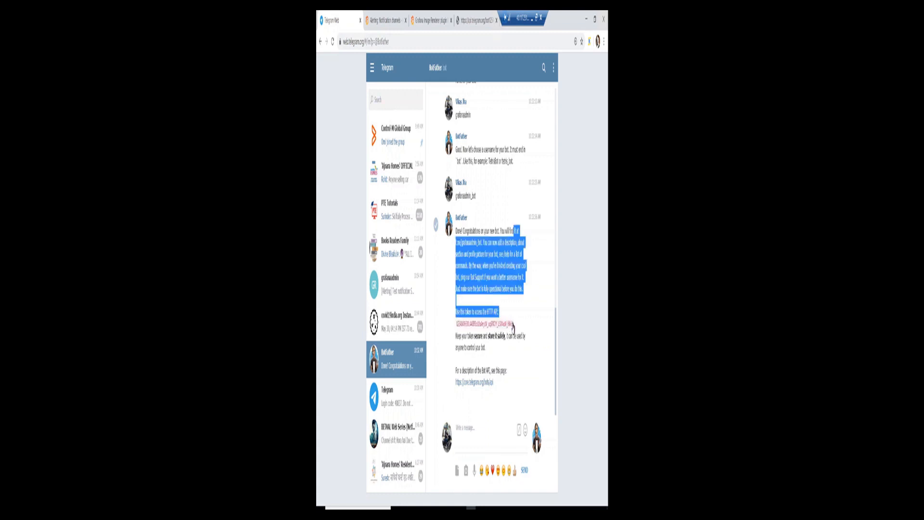
drag(458, 326, 518, 327)
click(476, 336)
click(457, 329)
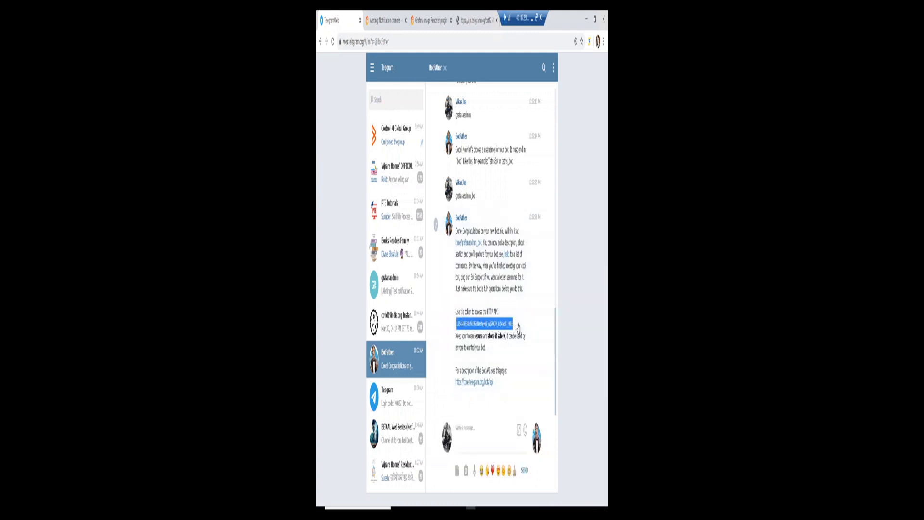
Paste the copied bot token into the Telegram channel's BOT API Token field in Grafana.
click(533, 28)
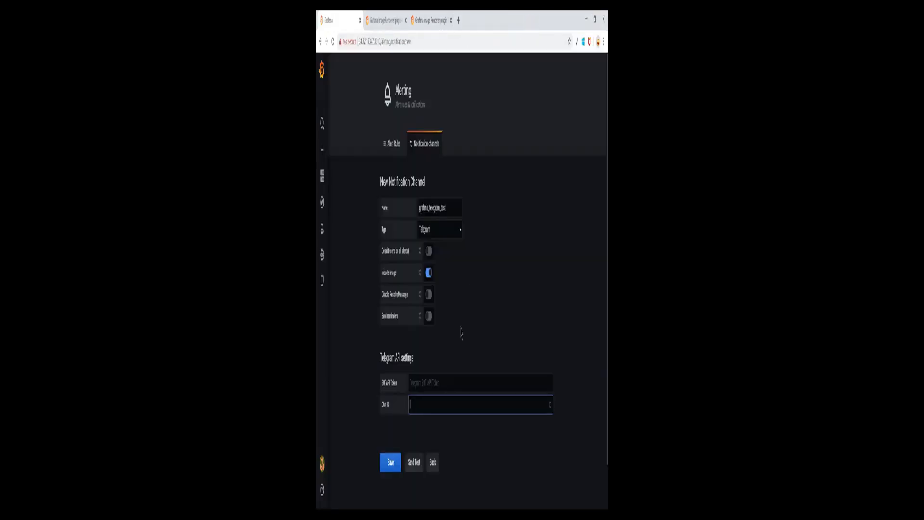
click(431, 382)
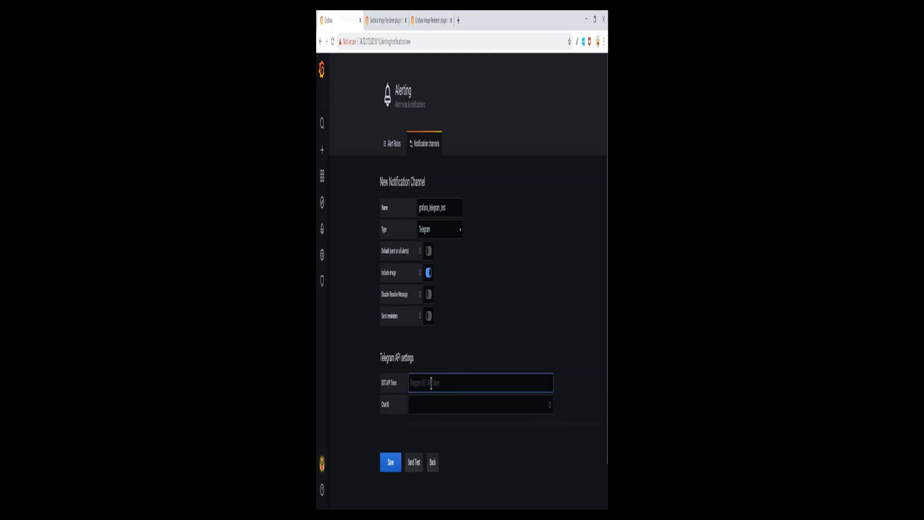
key(ctrl+v)
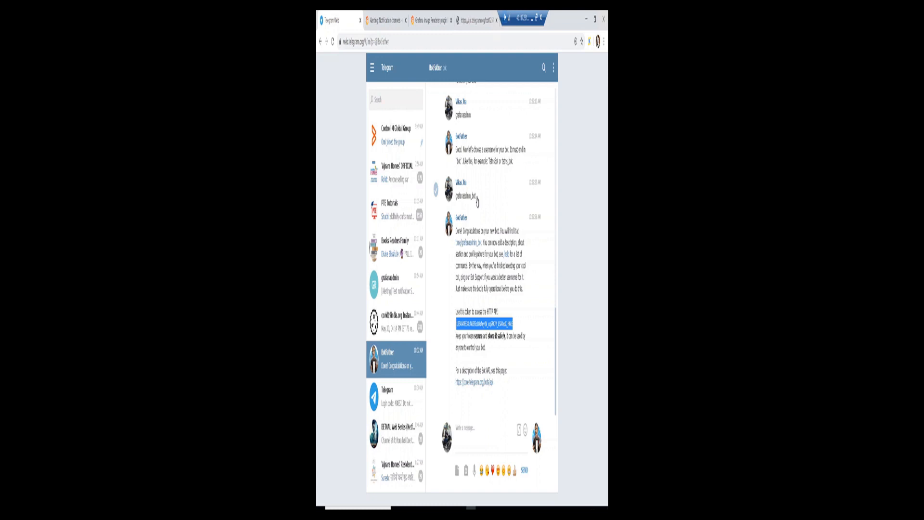
Create the Telegram group grafanaops_telegram_group with grafanaadmin_bot as a member.
click(371, 70)
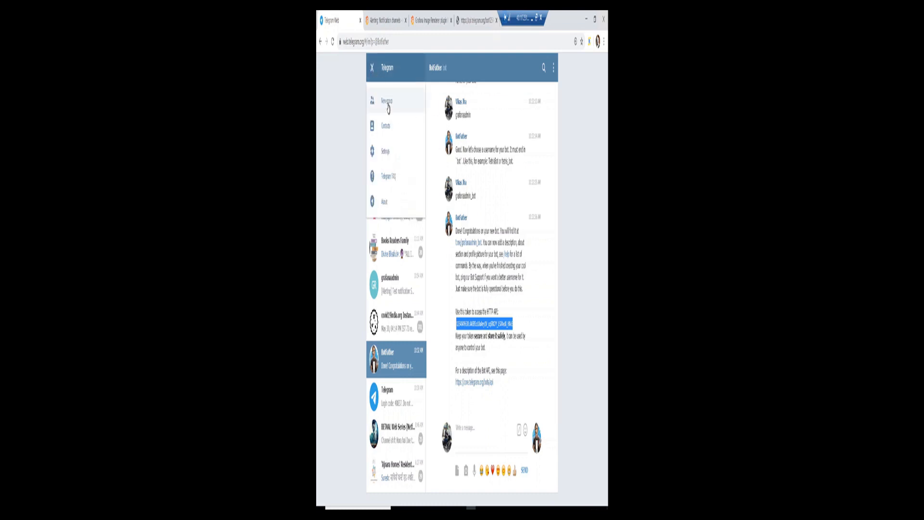
click(410, 101)
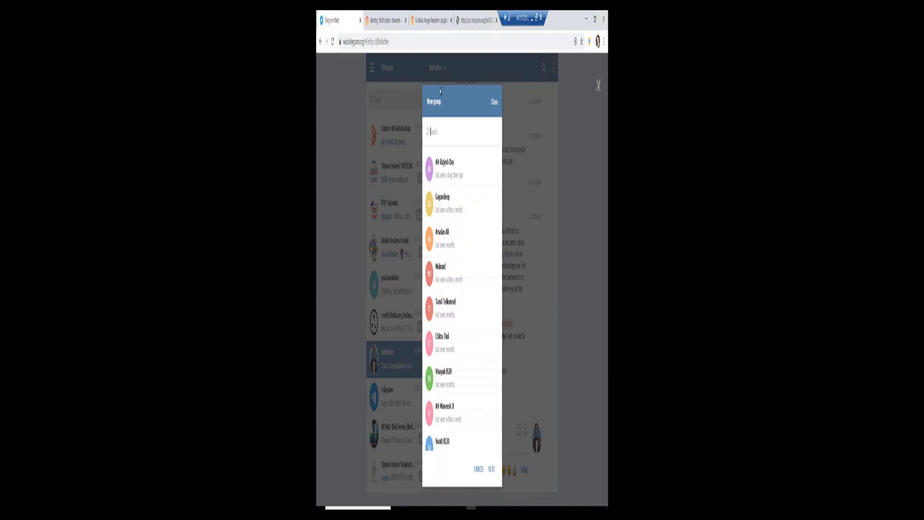
text(grafana)
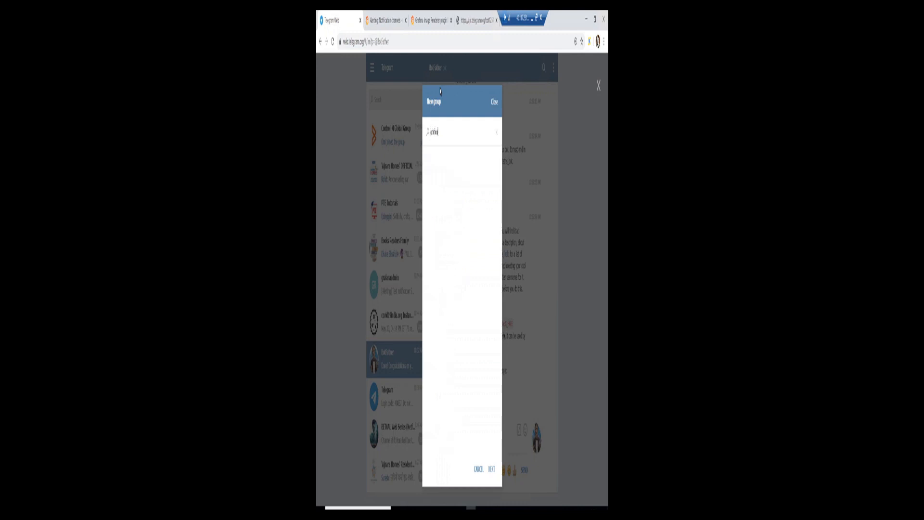
text(admin_bot)
click(446, 174)
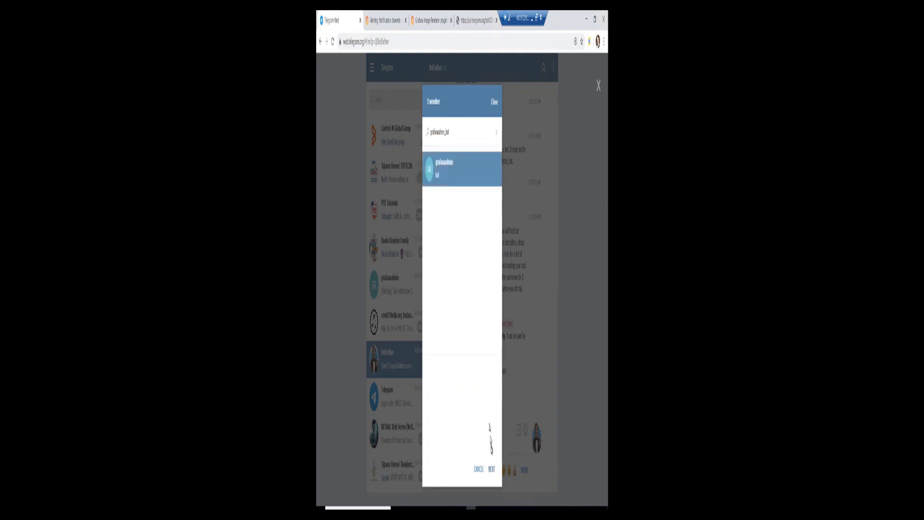
click(491, 470)
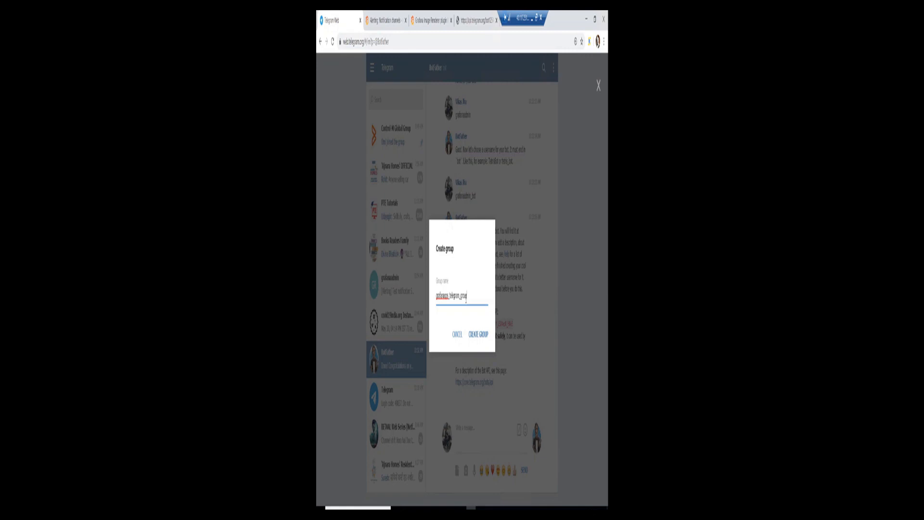
click(478, 335)
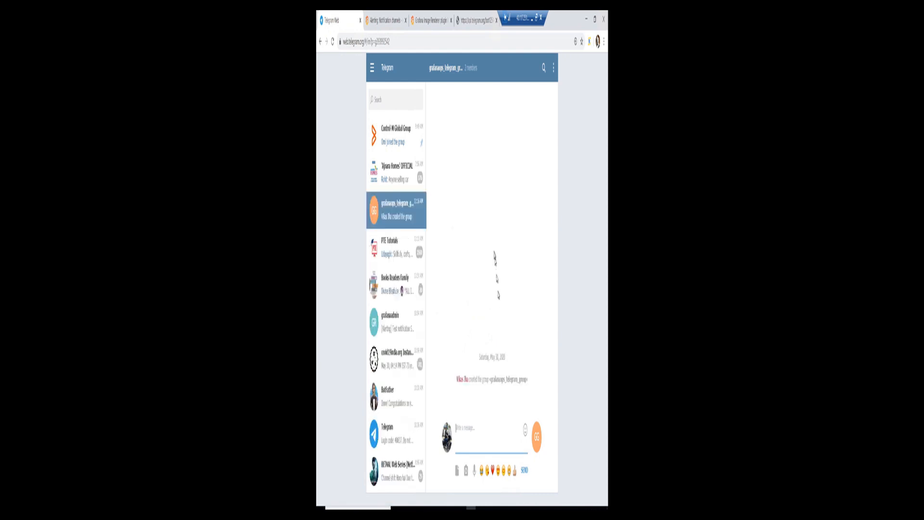
click(493, 76)
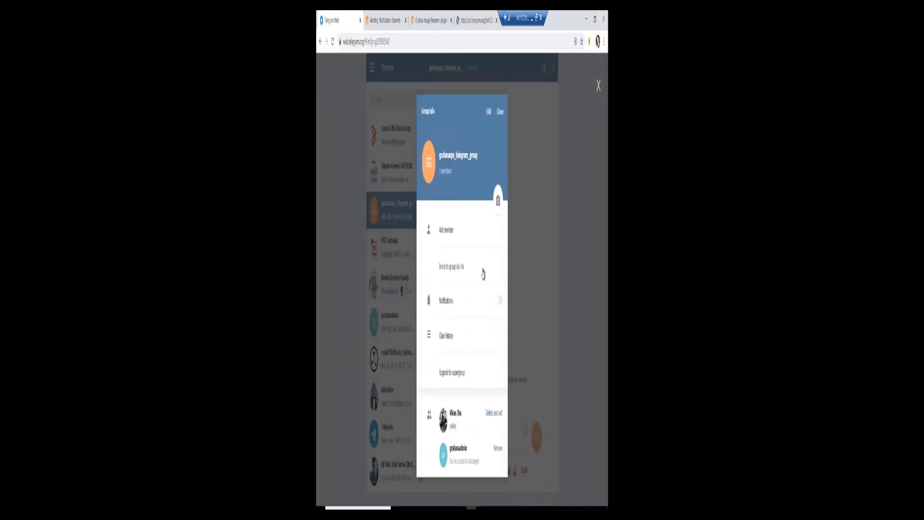
click(459, 449)
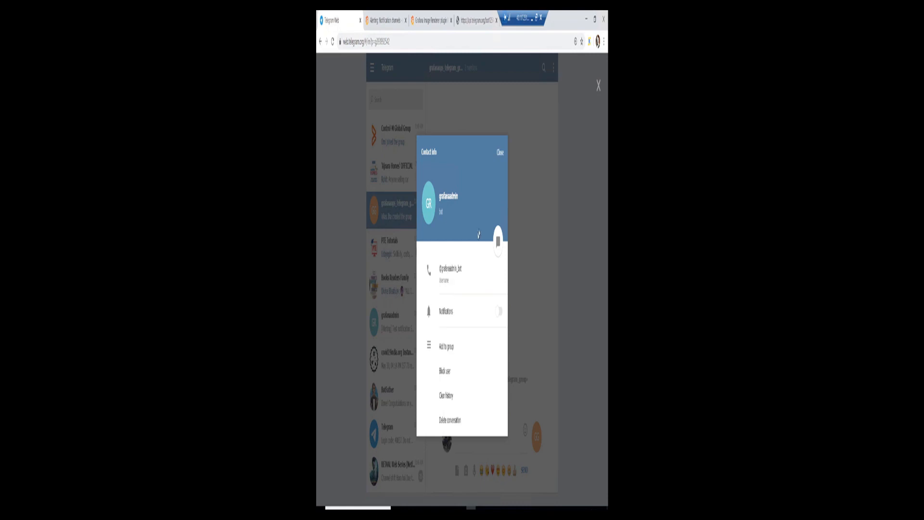
click(500, 153)
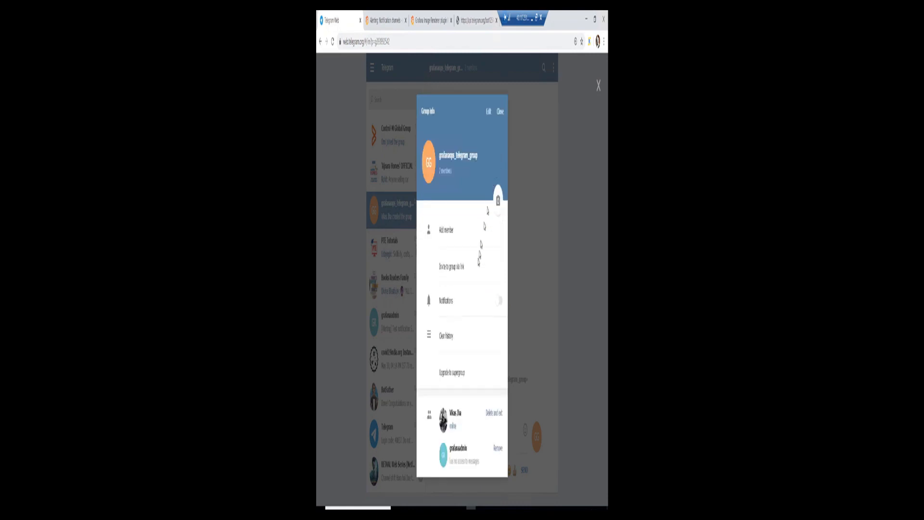
click(501, 113)
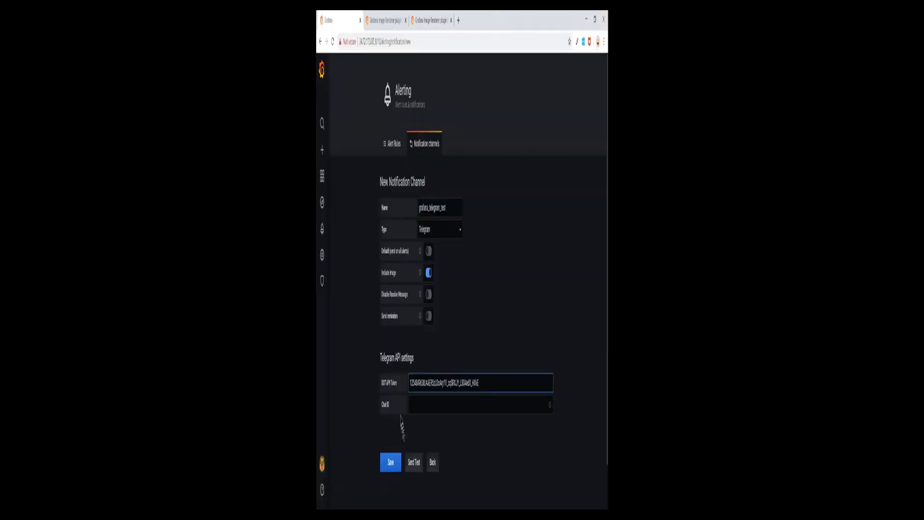
click(402, 508)
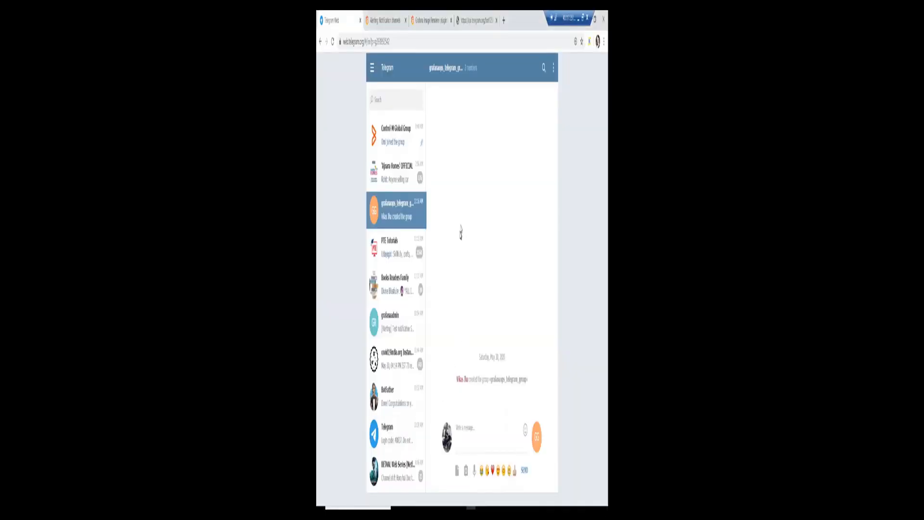
click(478, 22)
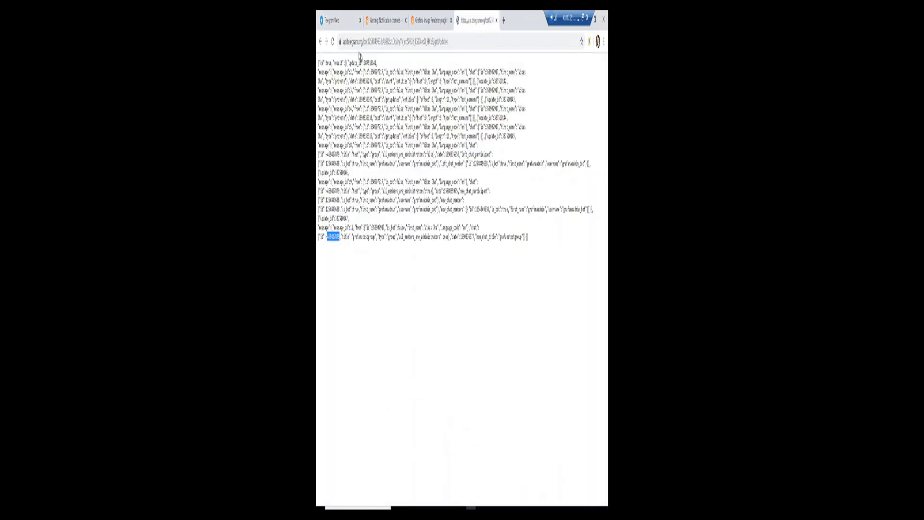
drag(345, 42, 451, 42)
click(451, 42)
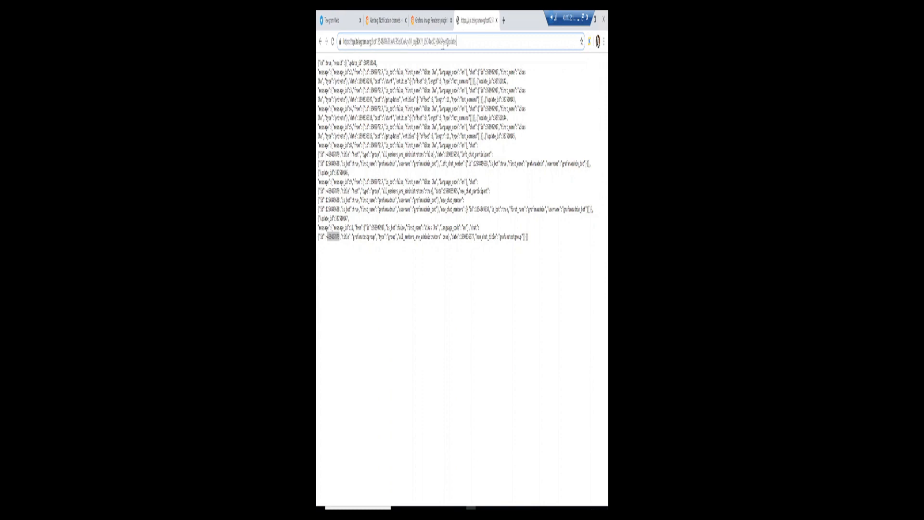
double_click(451, 43)
click(447, 76)
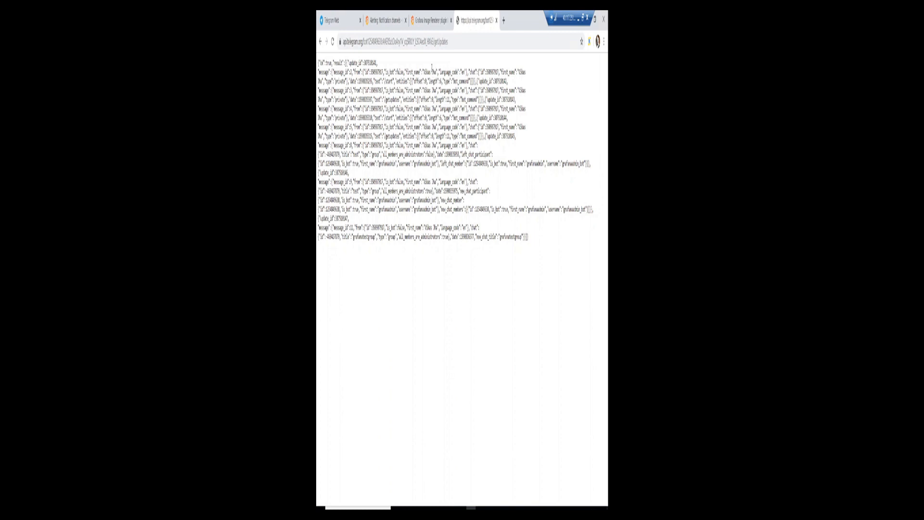
drag(368, 42, 443, 61)
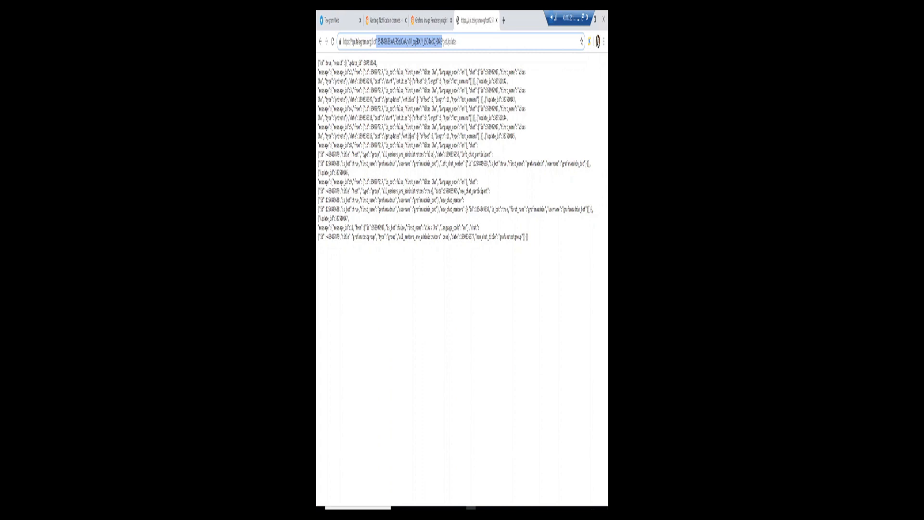
click(346, 20)
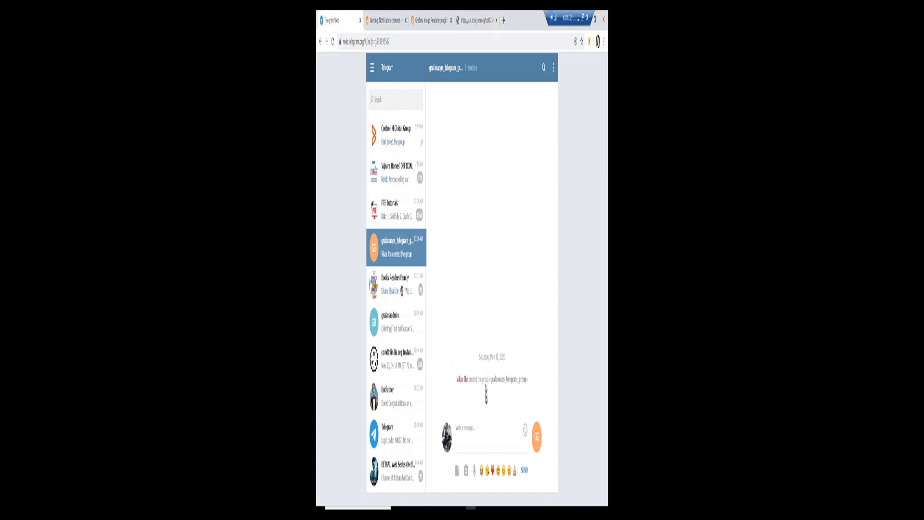
click(466, 429)
text(hi)
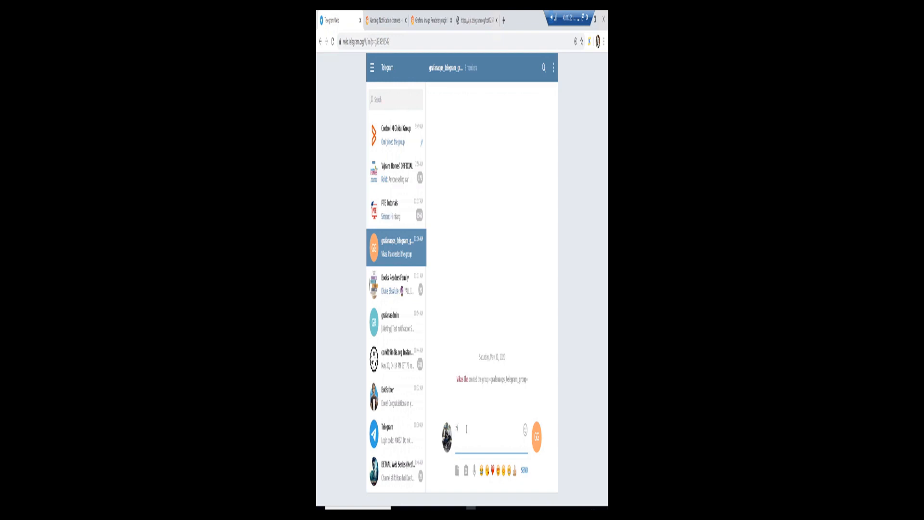
text(@g)
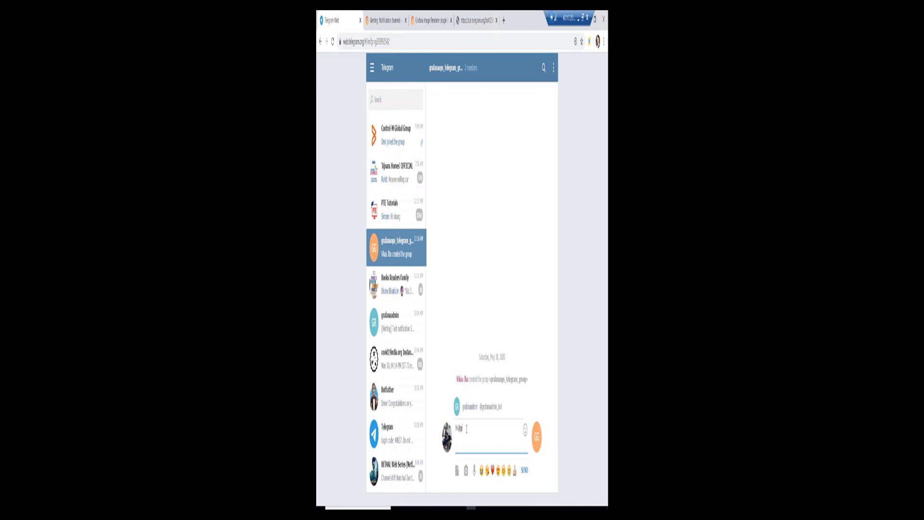
click(491, 407)
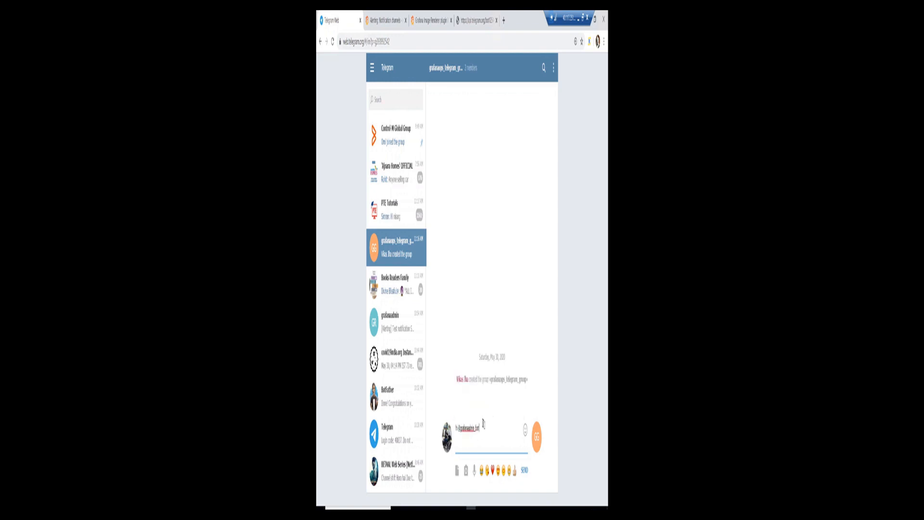
key(Return)
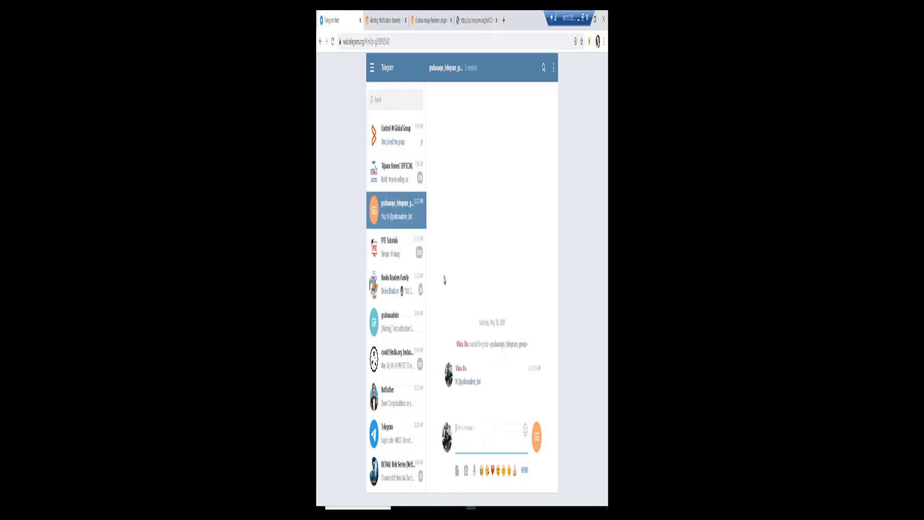
click(393, 404)
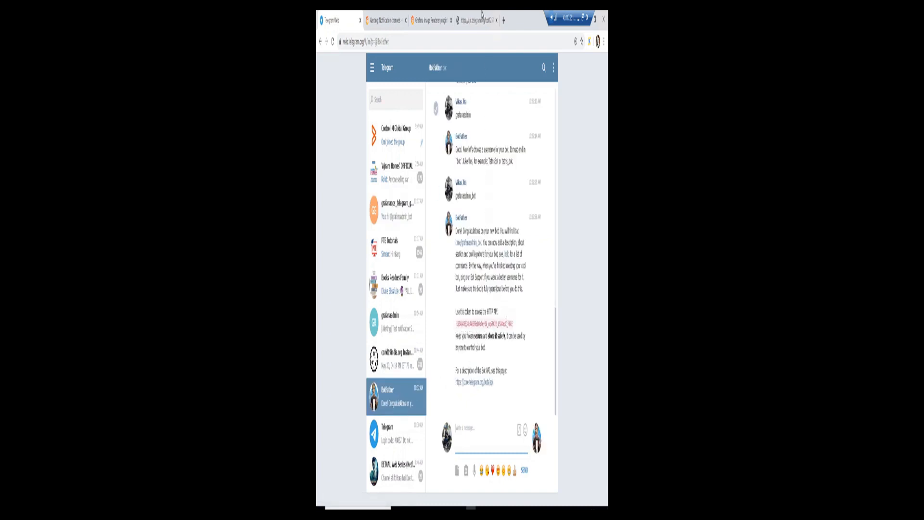
Reload the bot's getUpdates response to fetch the new group messages.
click(482, 14)
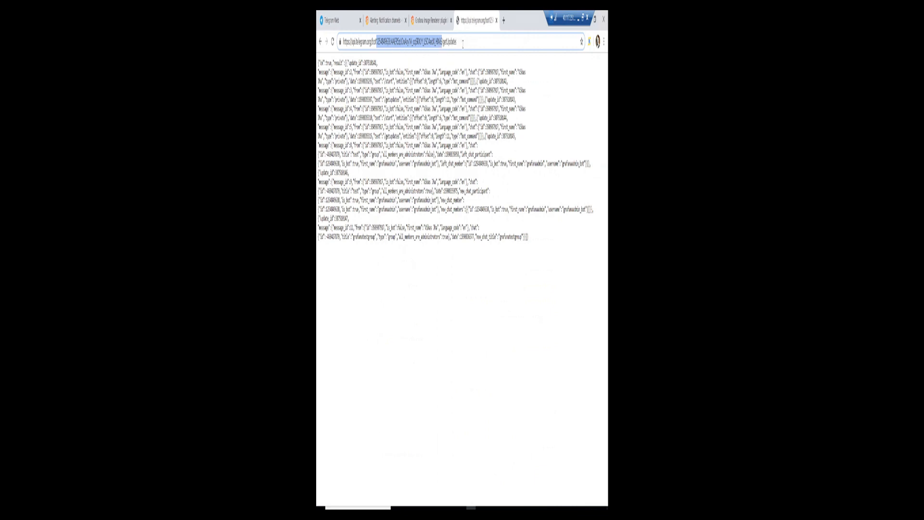
click(463, 43)
key(Return)
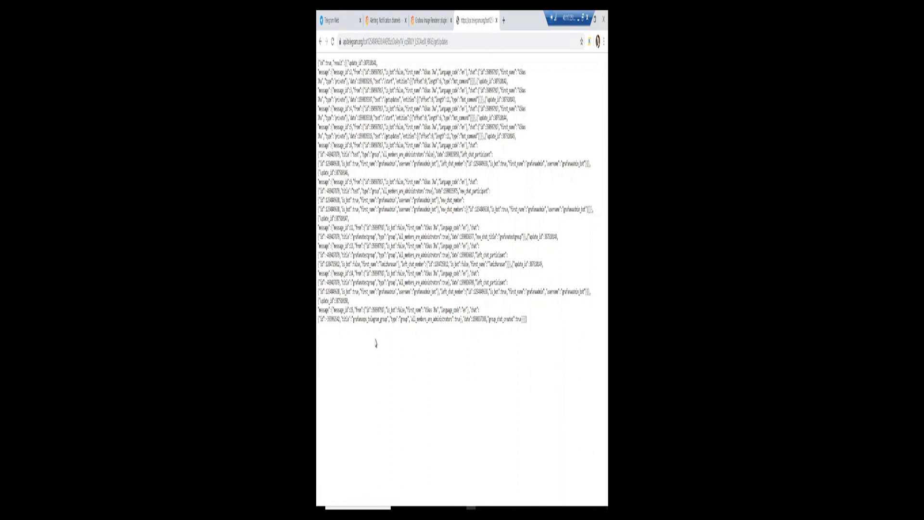
Copy the grafanaops_telegram_group chat id from the refreshed getUpdates response.
drag(353, 319, 375, 325)
click(322, 319)
double_click(333, 319)
key(ctrl+plus)
key(ctrl+plus)
key(ctrl+plus)
key(ctrl+plus)
key(ctrl+plus)
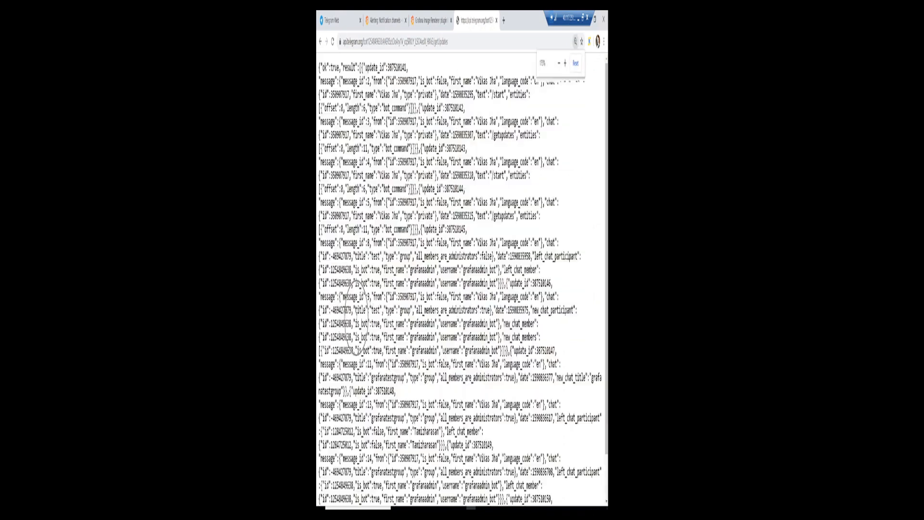
scroll(356, 316, down, 8)
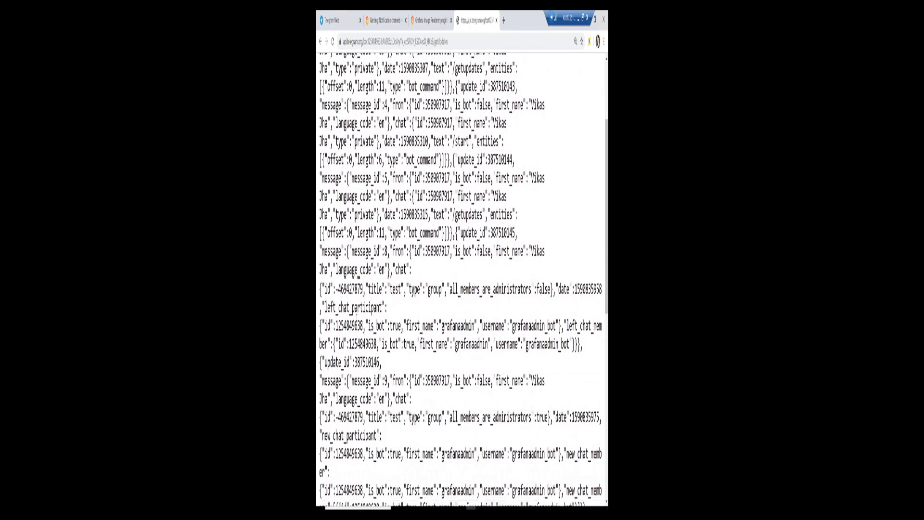
scroll(461, 277, down, 3)
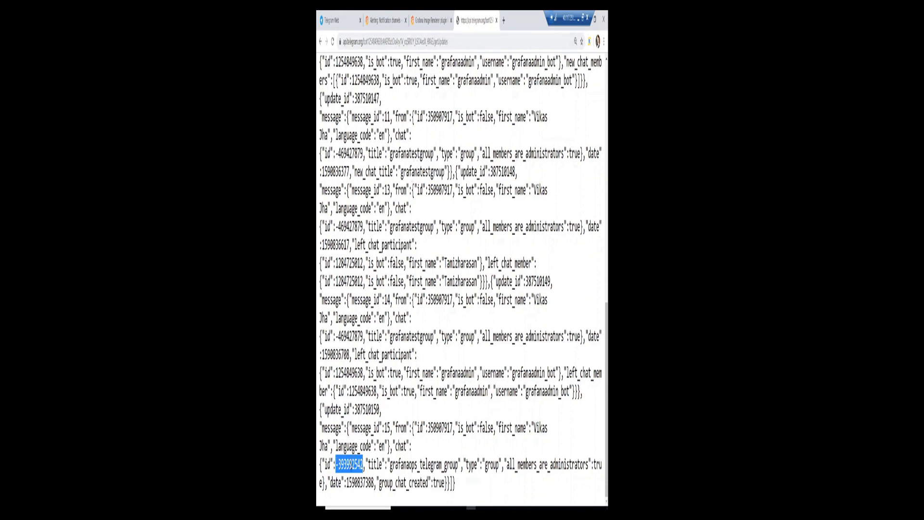
right_click(352, 465)
click(361, 404)
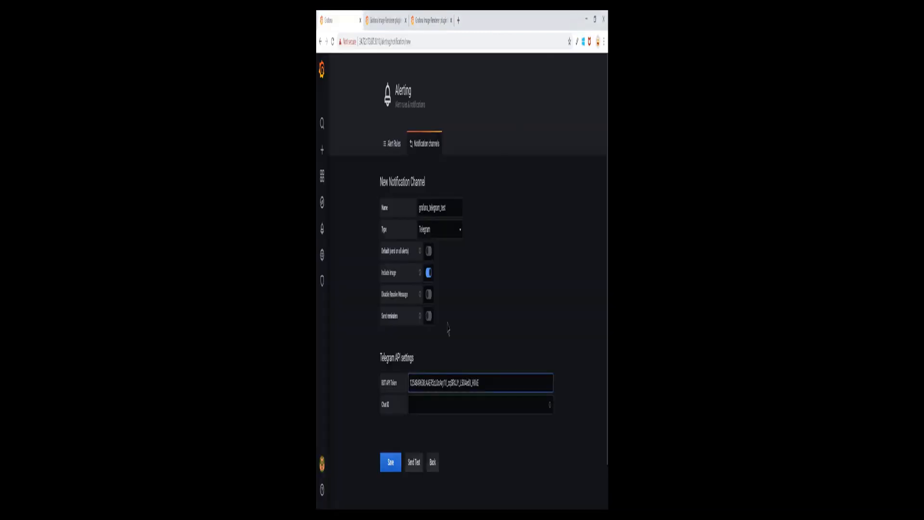
Paste the copied group chat id into the Telegram channel's Chat ID field.
click(423, 405)
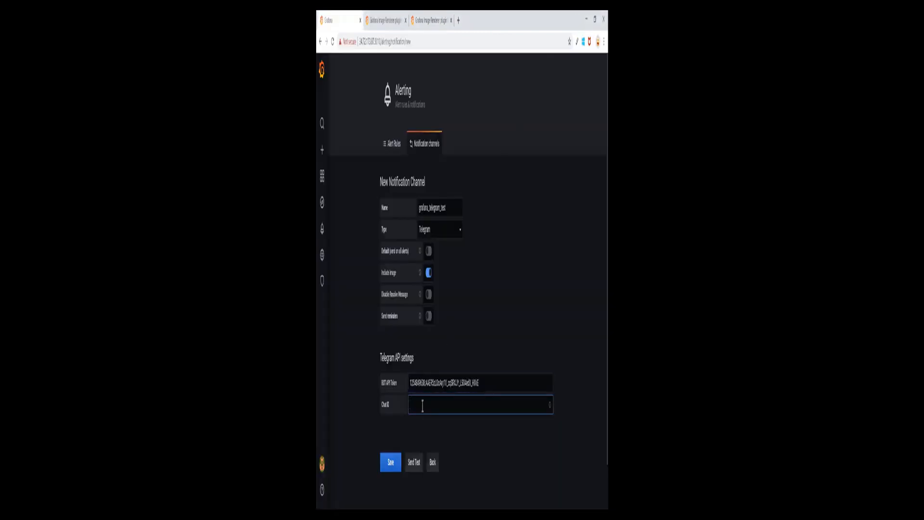
key(ctrl+v)
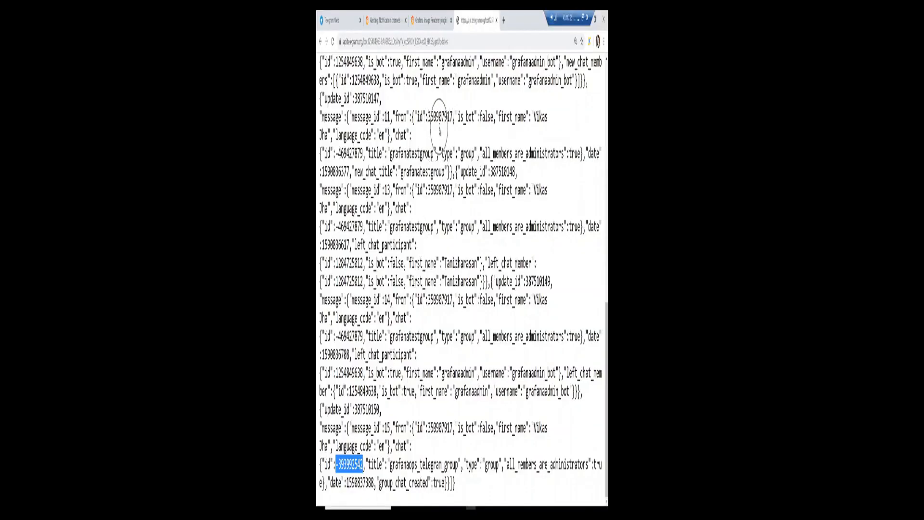
key(ctrl+minus)
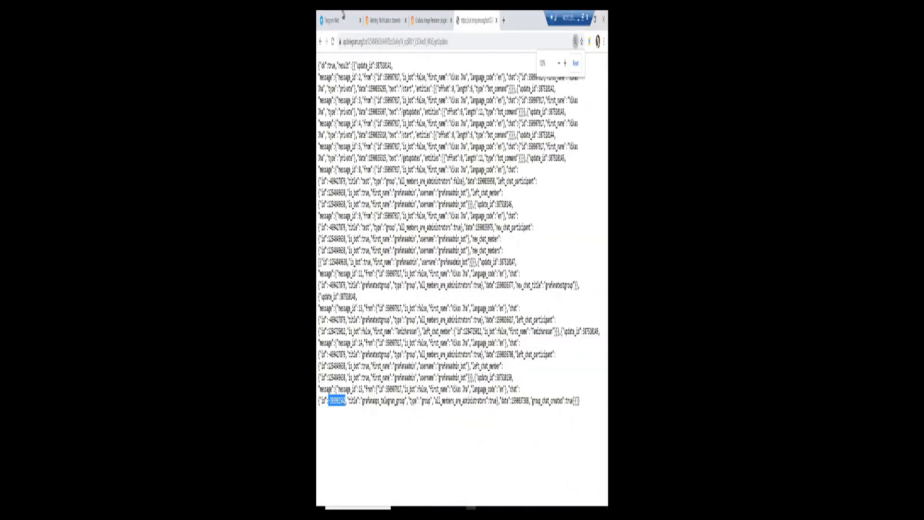
Open the grafanaops_telegram_group chat in Telegram Web and send a test alert to it.
click(337, 19)
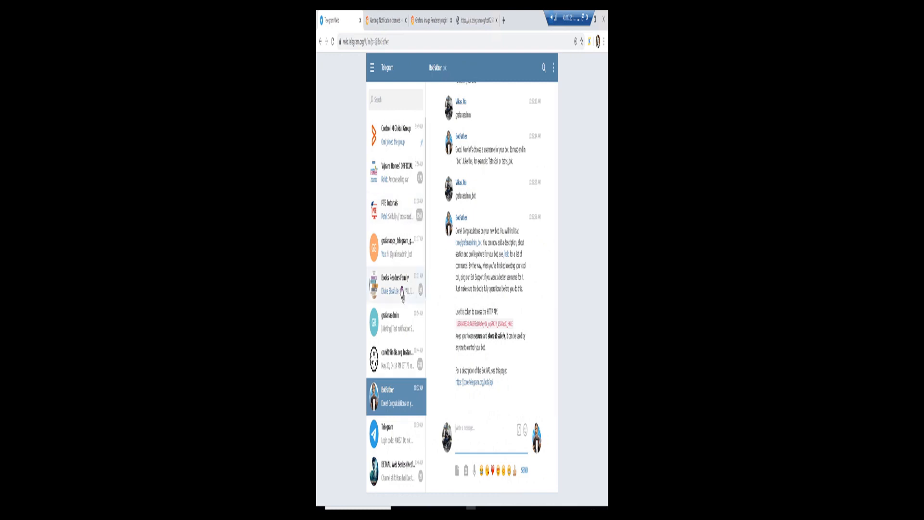
click(394, 247)
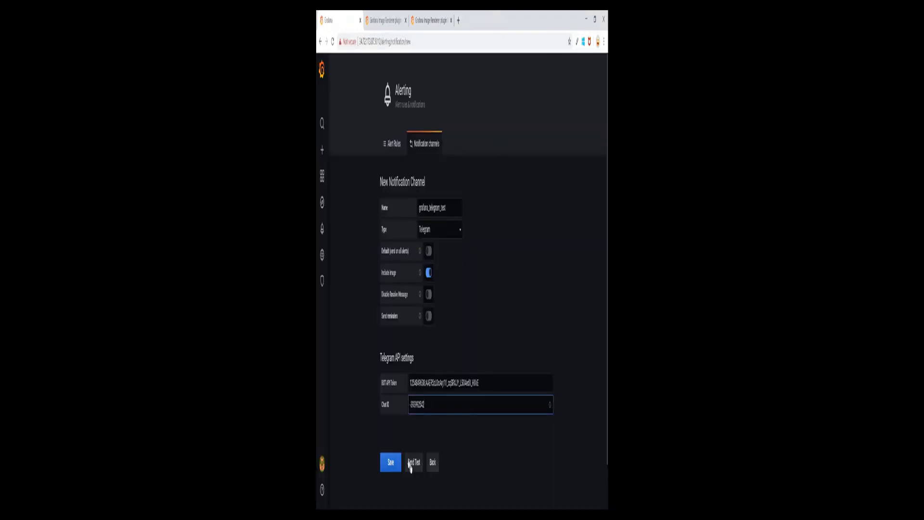
click(416, 469)
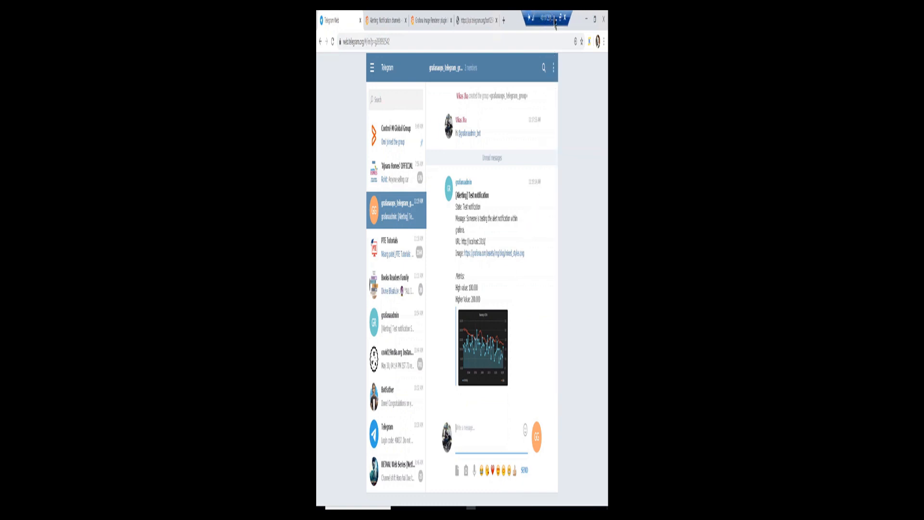
click(556, 21)
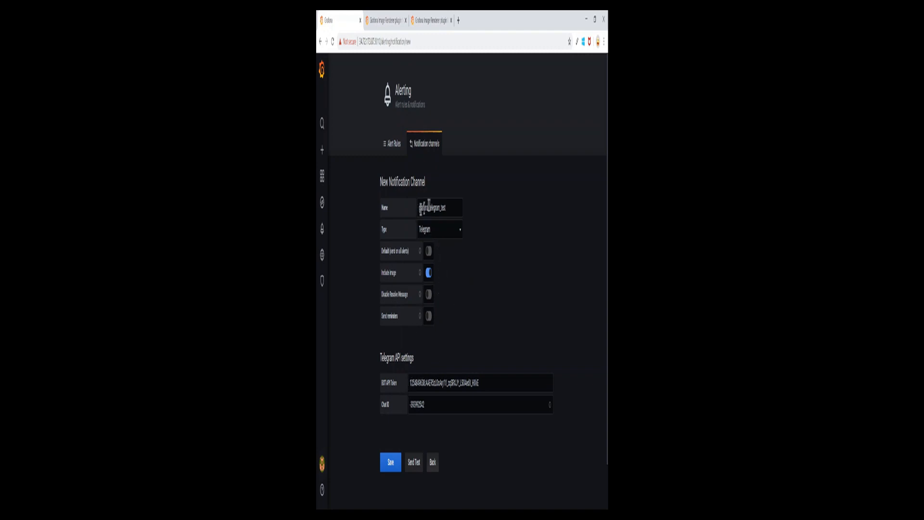
click(390, 463)
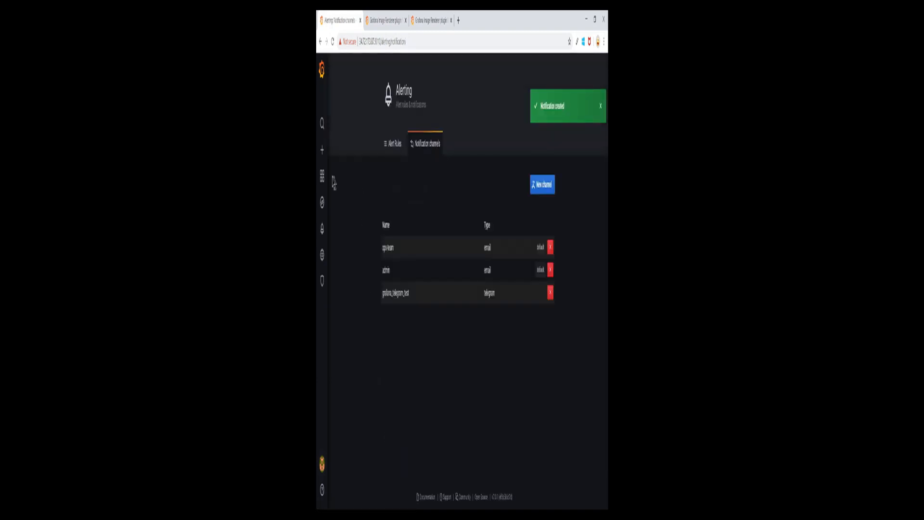
Go to the Dashboards Manage page and open the Demo Alerts dashboard.
mouse_move(324, 184)
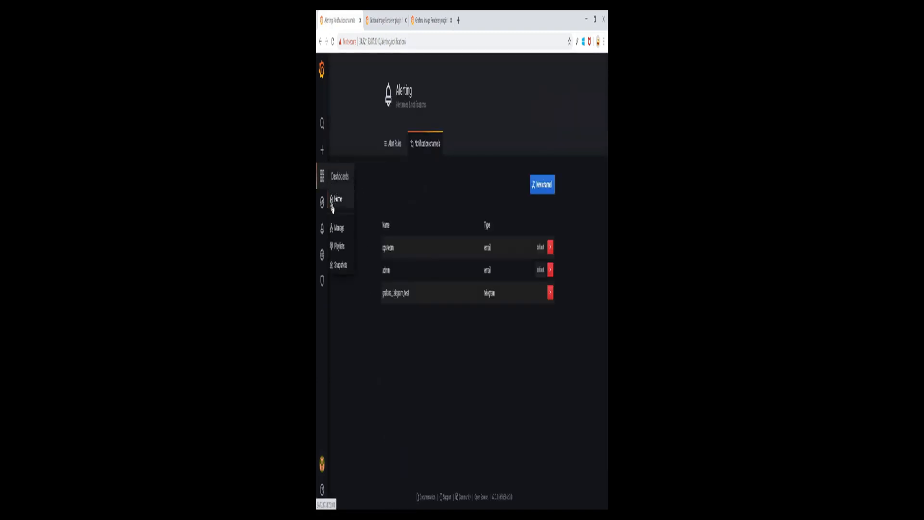
click(338, 228)
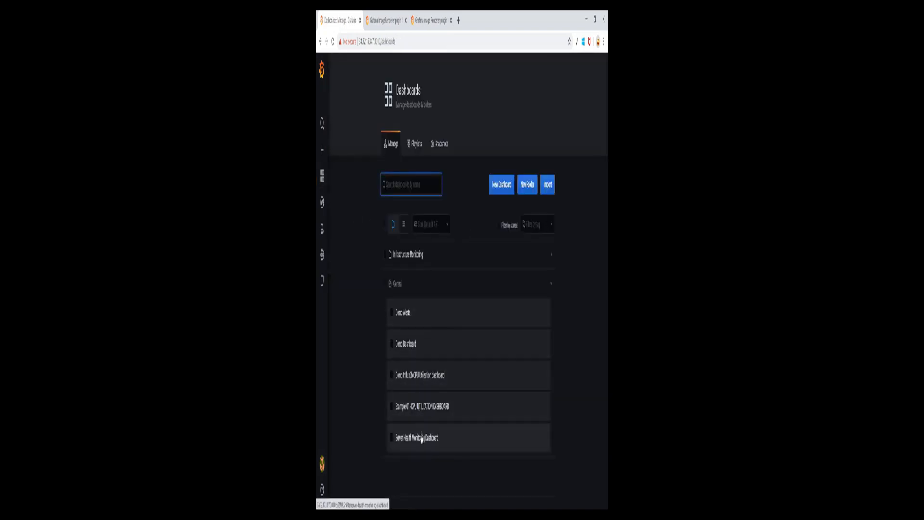
click(406, 316)
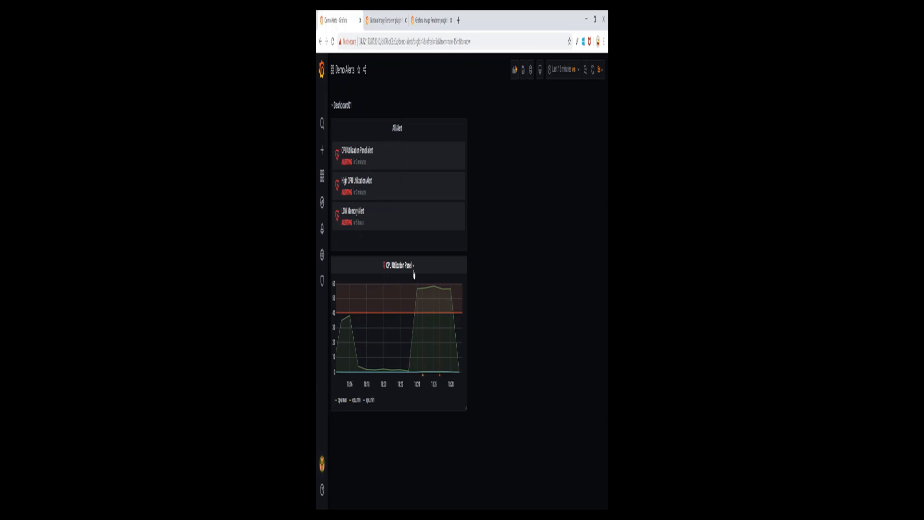
Add grafana_telegram_test to the CPU Utilization Panel alert's Send to list and apply it.
click(413, 272)
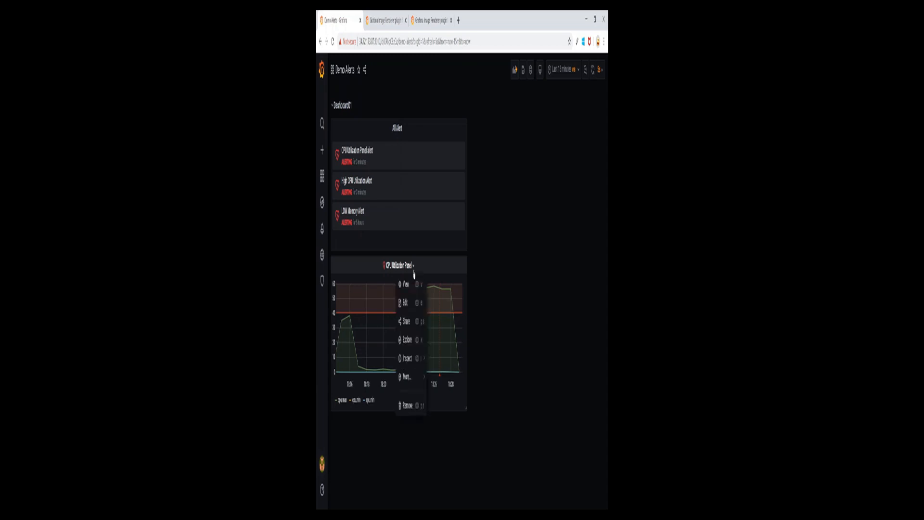
click(406, 304)
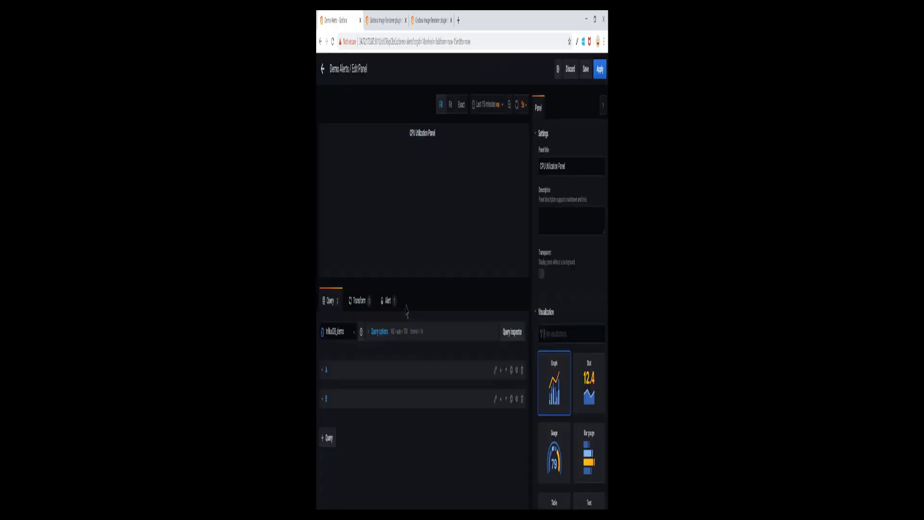
click(387, 304)
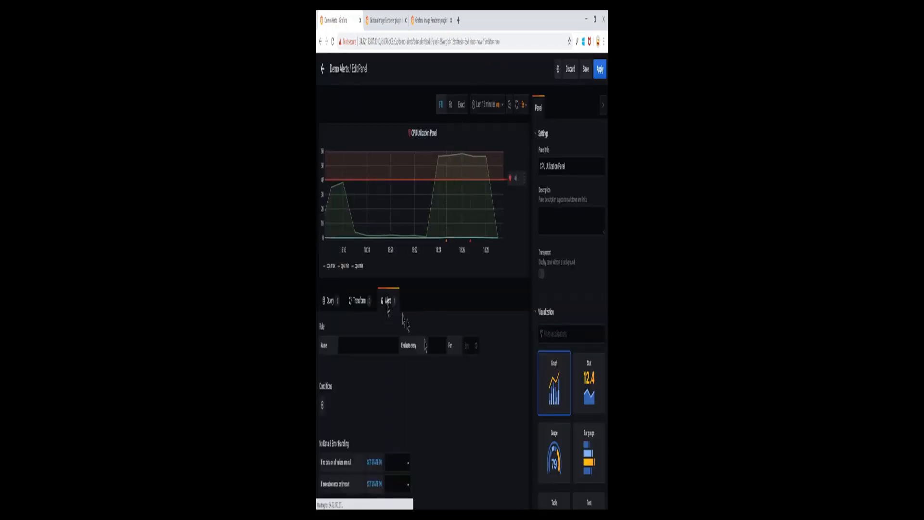
scroll(424, 356, down, 5)
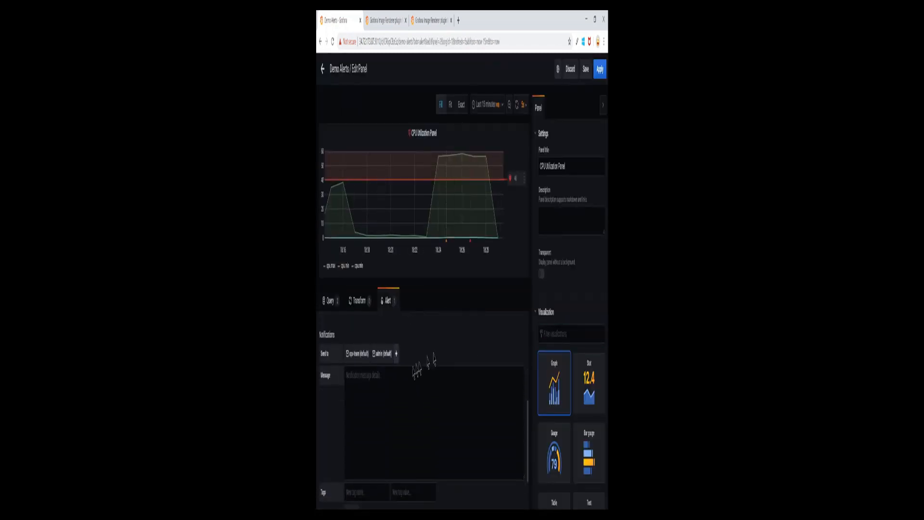
click(396, 354)
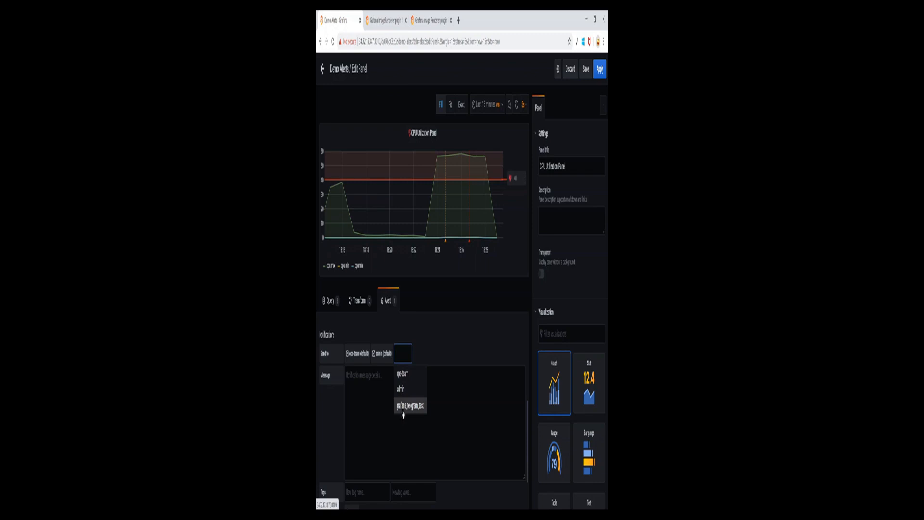
click(415, 411)
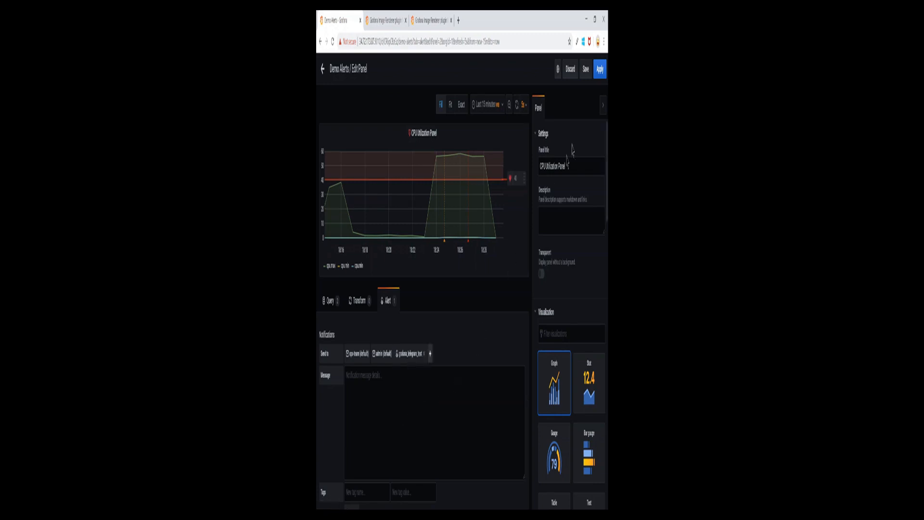
click(600, 69)
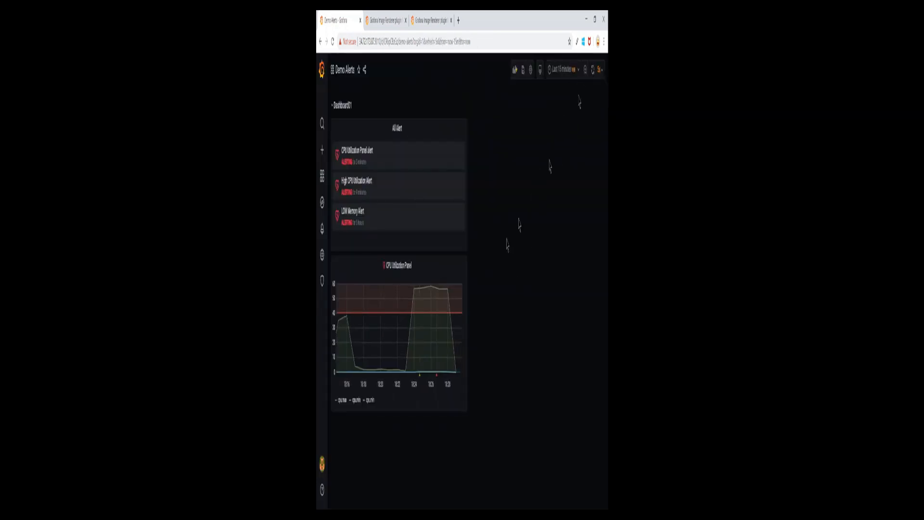
click(593, 71)
Switch from the Demo Alerts dashboard to the PuTTY terminal session.
mouse_move(453, 337)
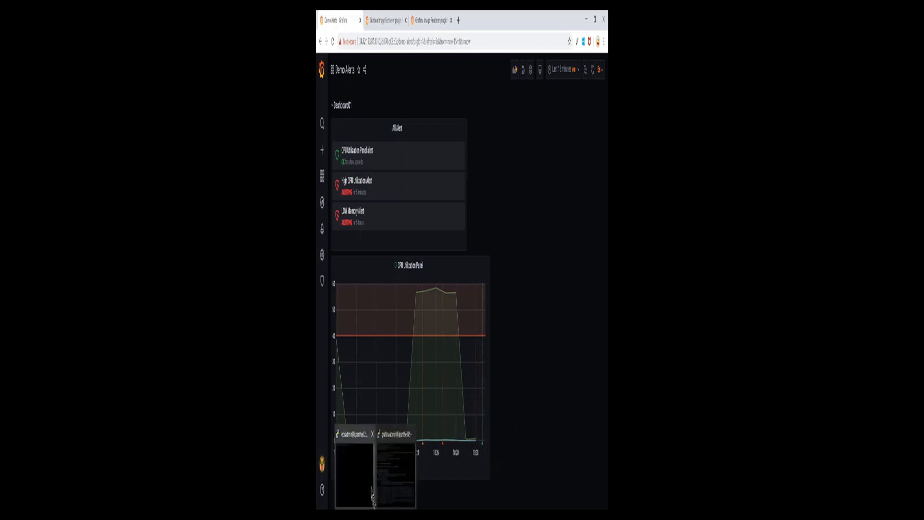
click(371, 486)
Run the redis-benchmark test of 1000000 requests against 10.128.0.4, then minimize PuTTY.
right_click(416, 285)
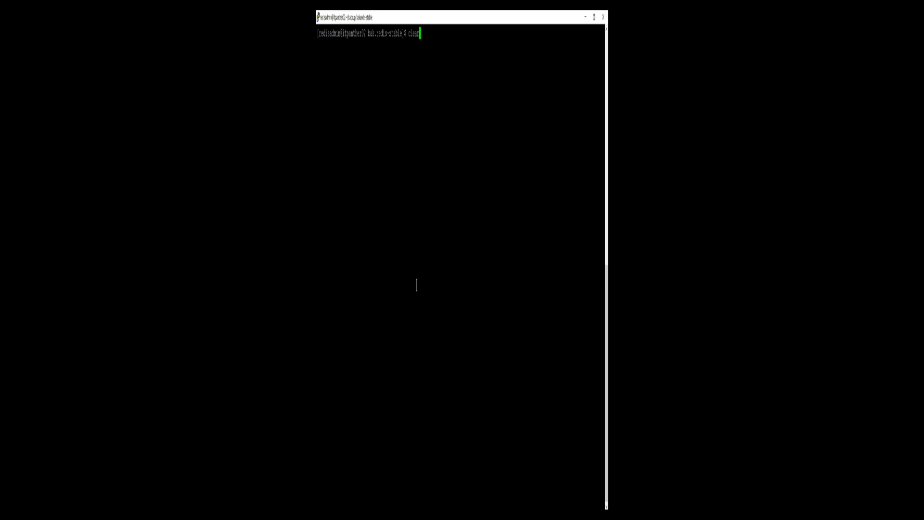
key(Return)
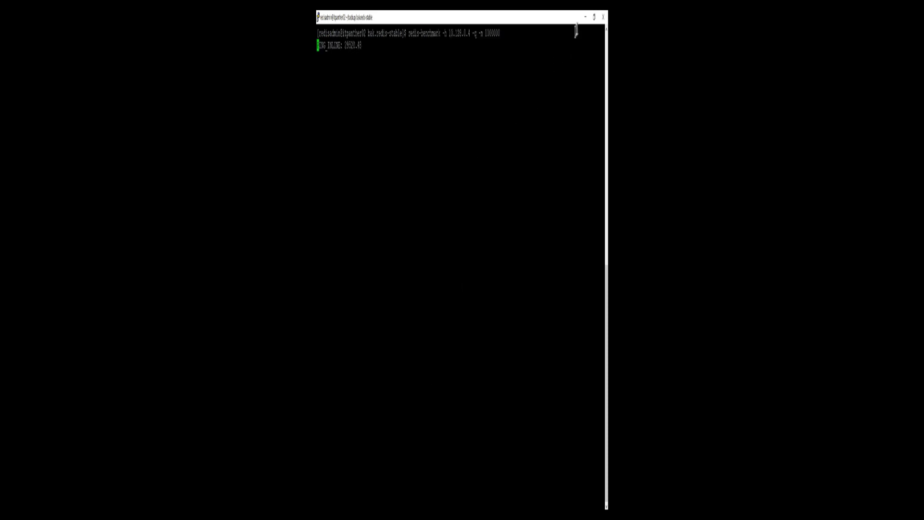
click(585, 17)
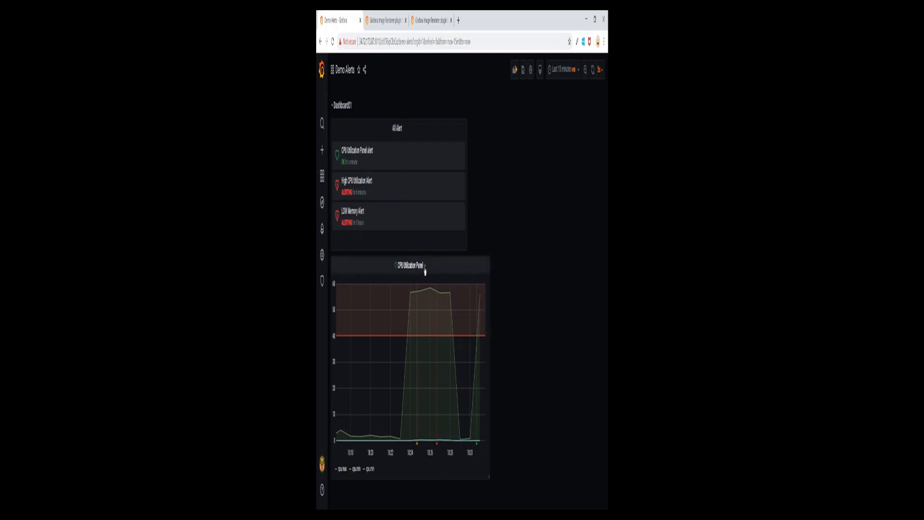
click(425, 268)
click(417, 302)
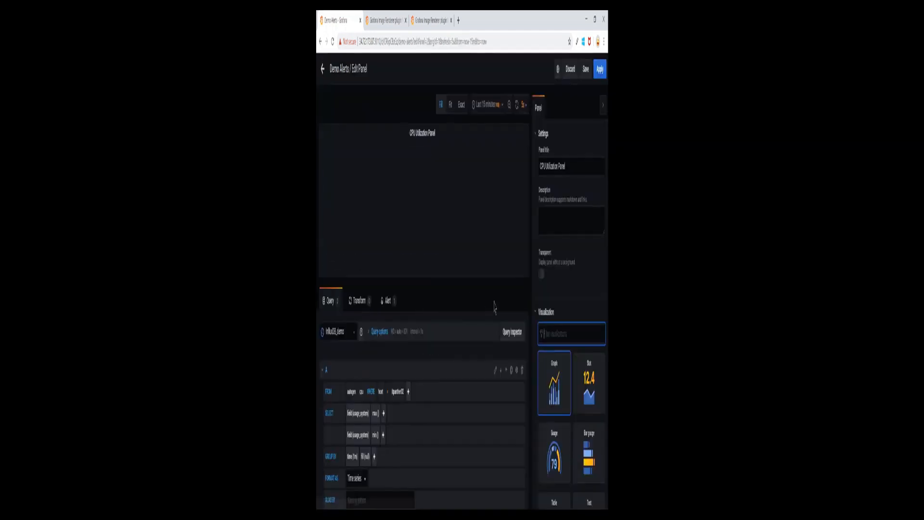
click(387, 301)
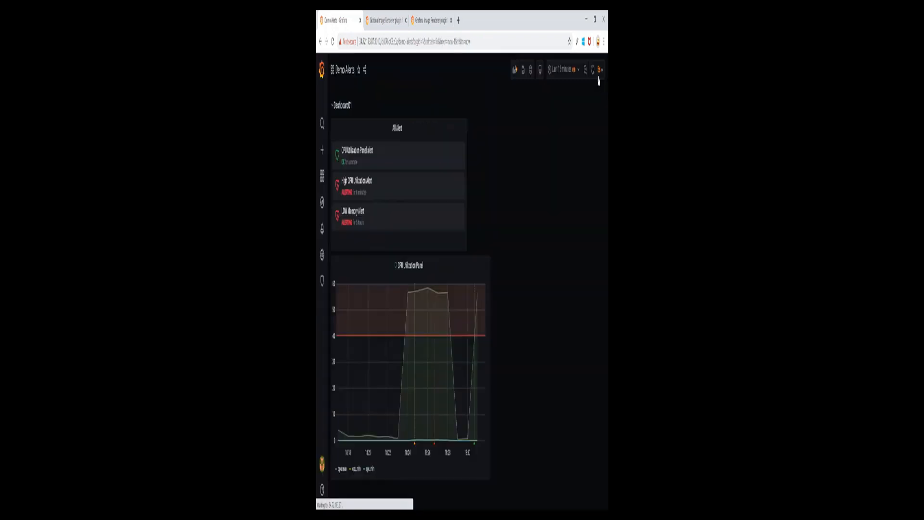
click(600, 68)
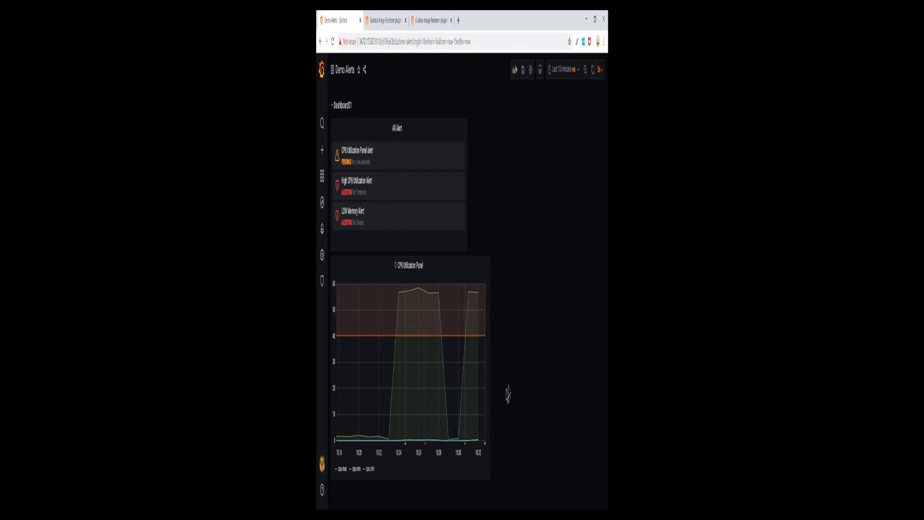
mouse_move(485, 443)
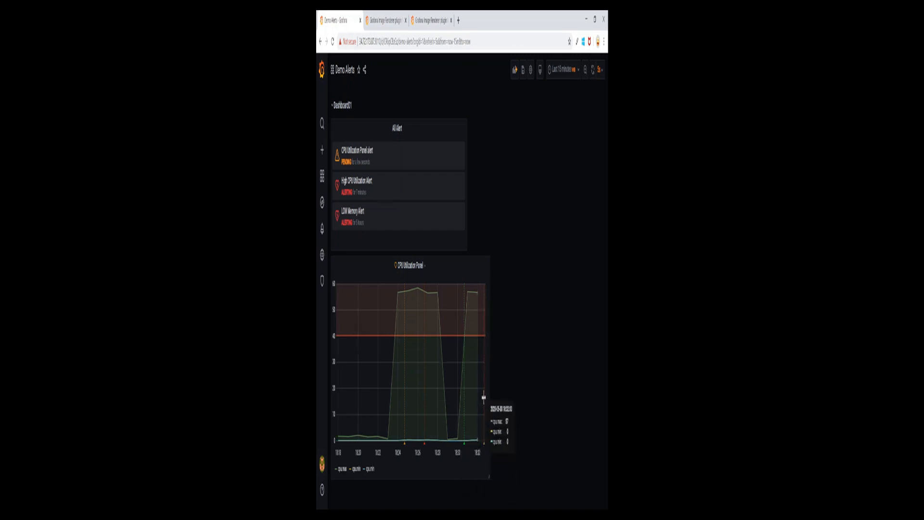
mouse_move(485, 424)
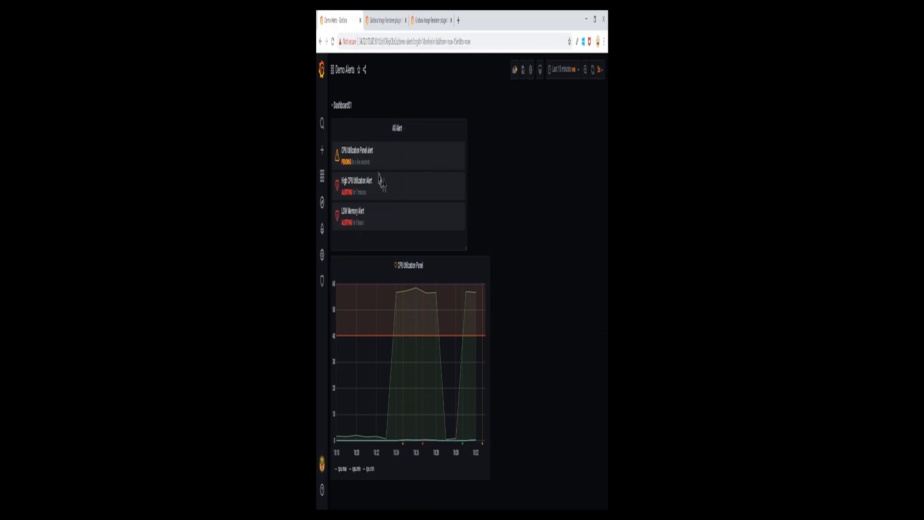
drag(349, 161, 341, 168)
click(346, 165)
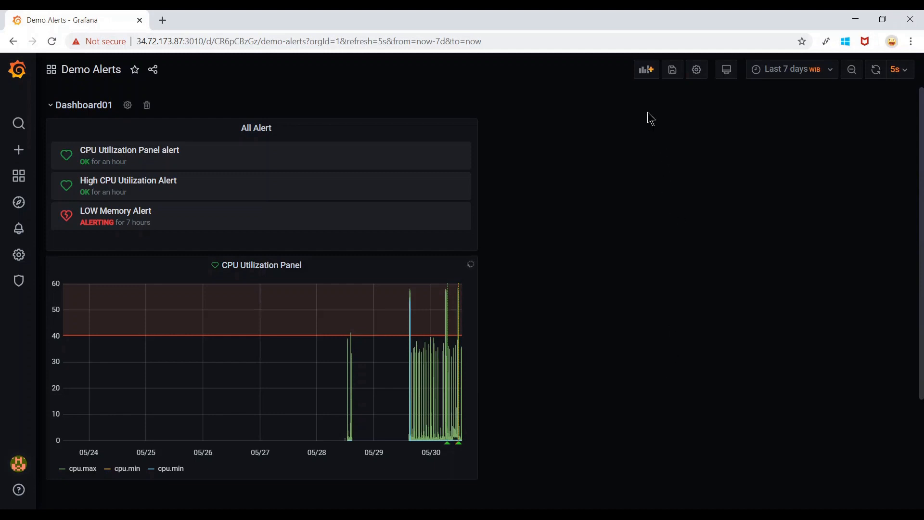
Add a new empty panel, browse its Visualization list, and return to the Demo Alerts dashboard.
click(653, 79)
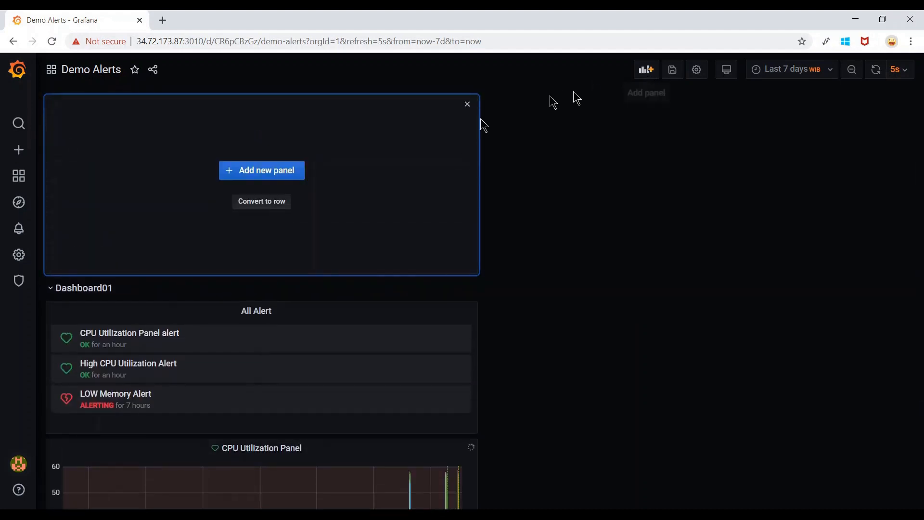
click(267, 176)
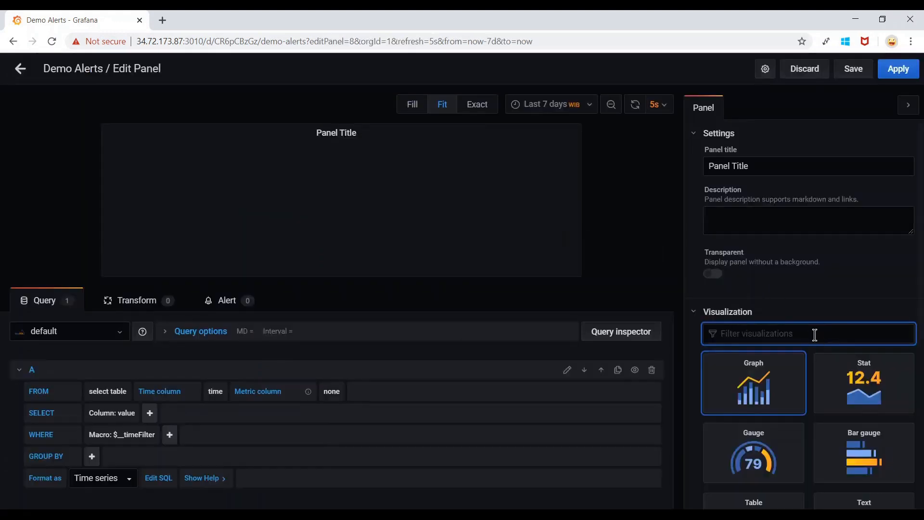
scroll(816, 312, down, 5)
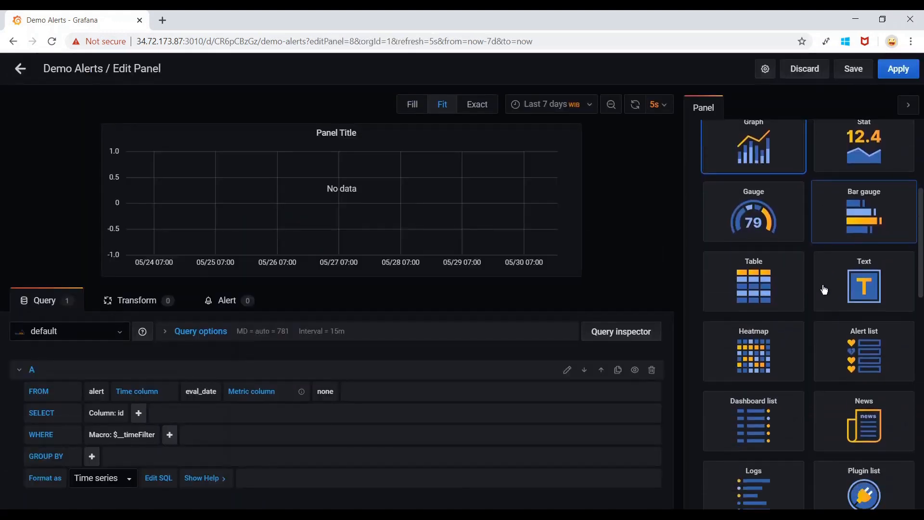
scroll(823, 289, down, 1)
scroll(821, 295, up, 3)
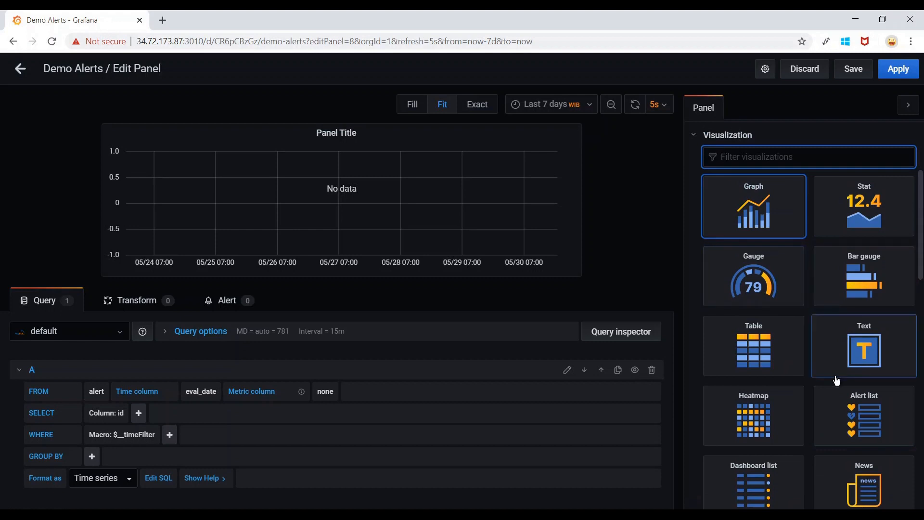
scroll(837, 381, down, 2)
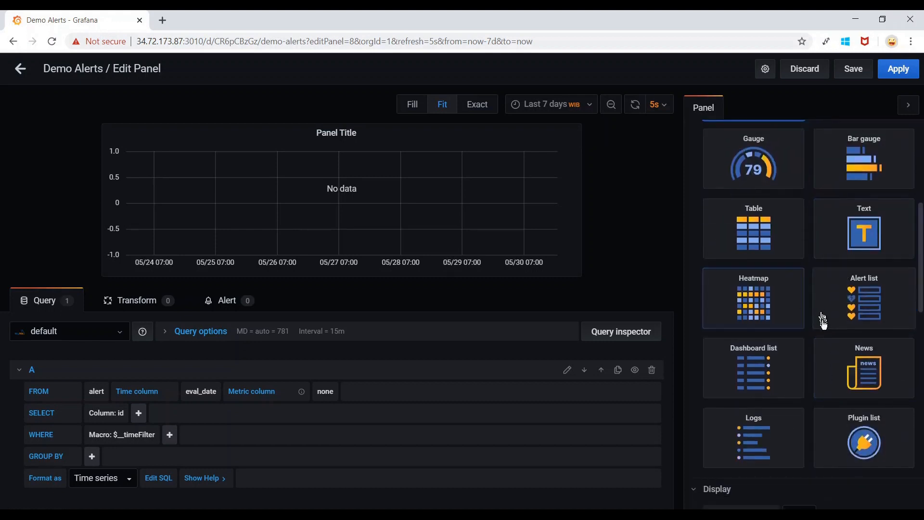
scroll(823, 320, up, 2)
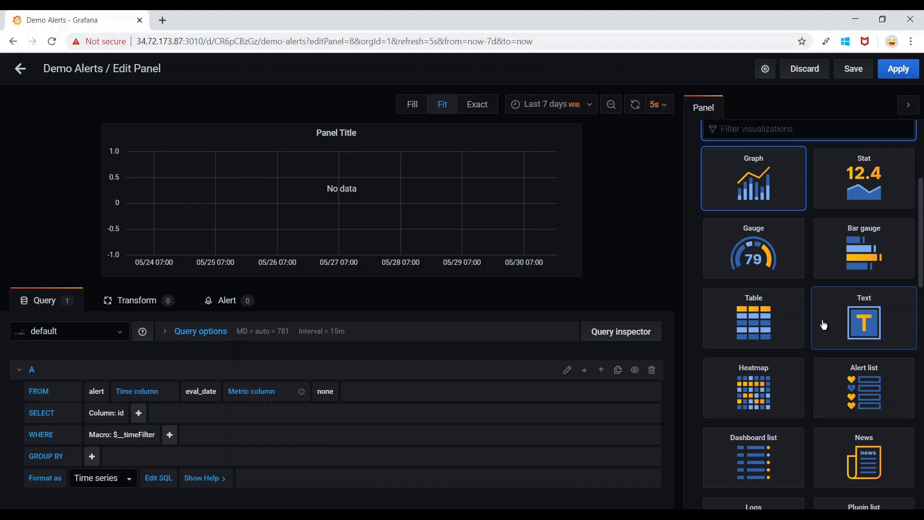
scroll(824, 324, down, 2)
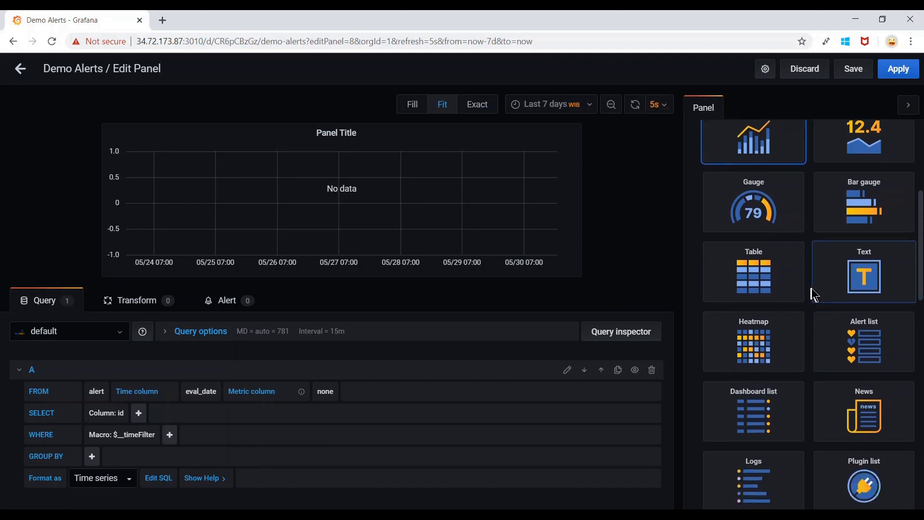
scroll(815, 294, down, 5)
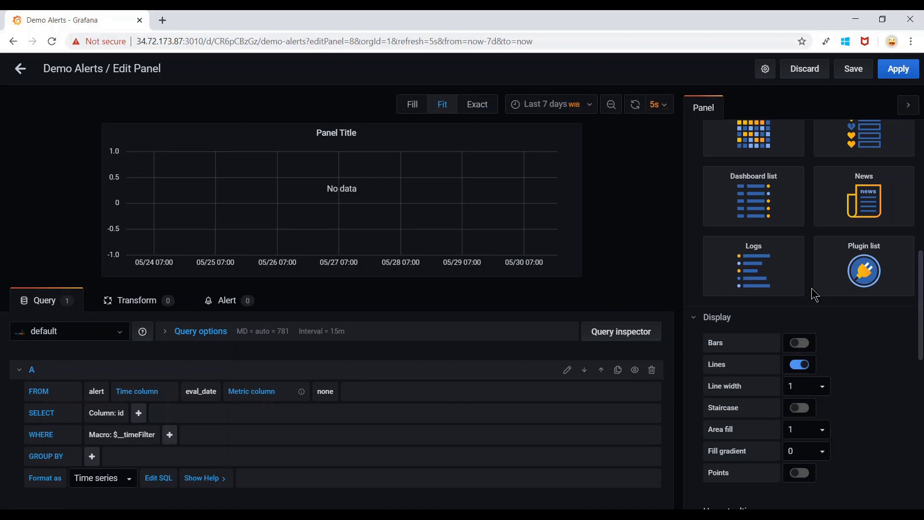
scroll(815, 295, up, 10)
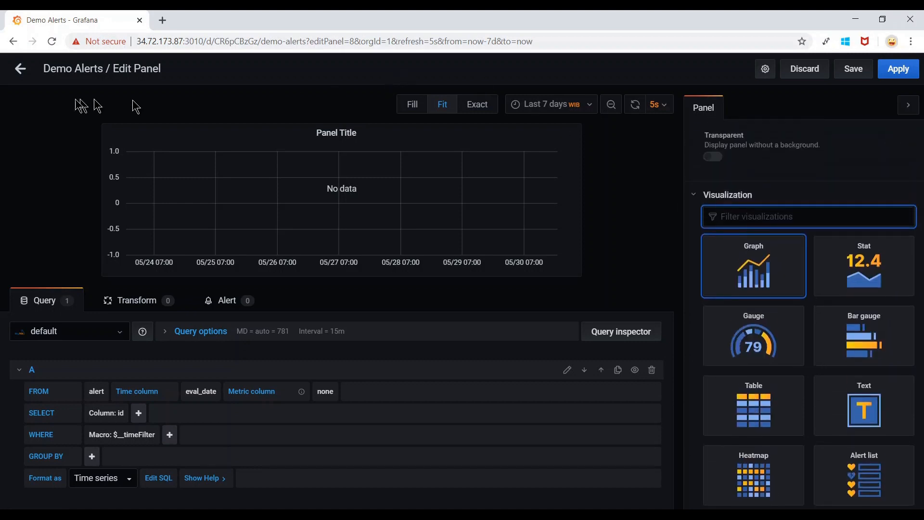
click(20, 68)
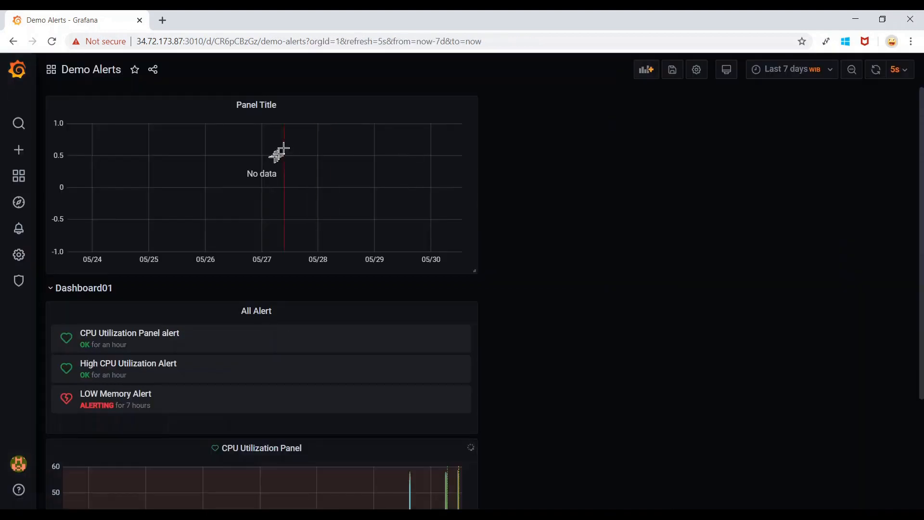
mouse_move(29, 263)
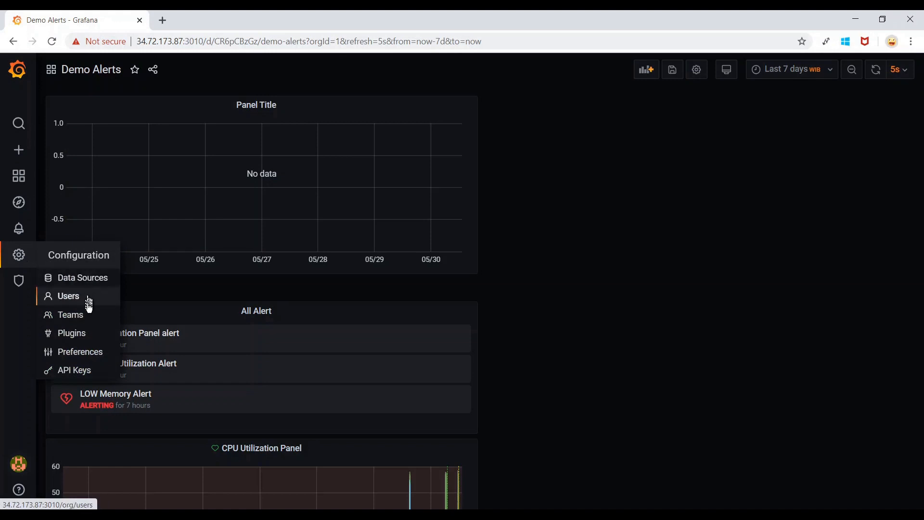
click(81, 341)
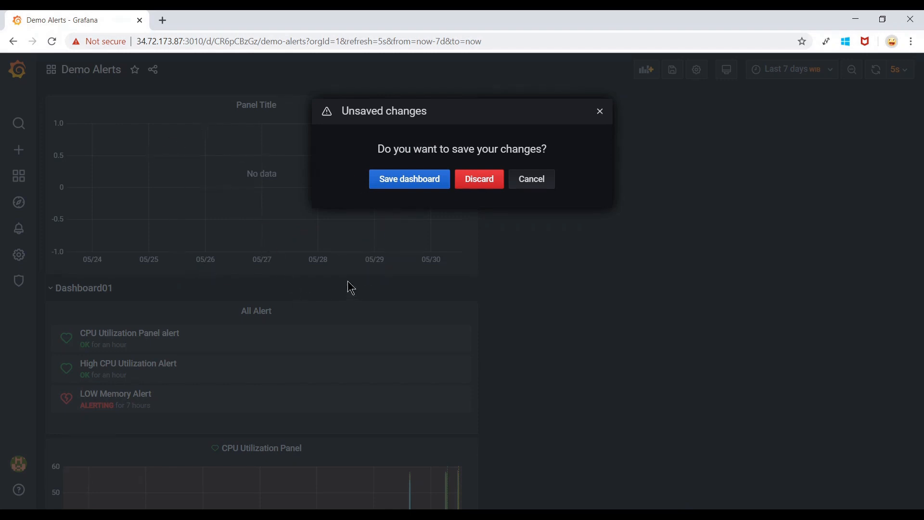
click(487, 186)
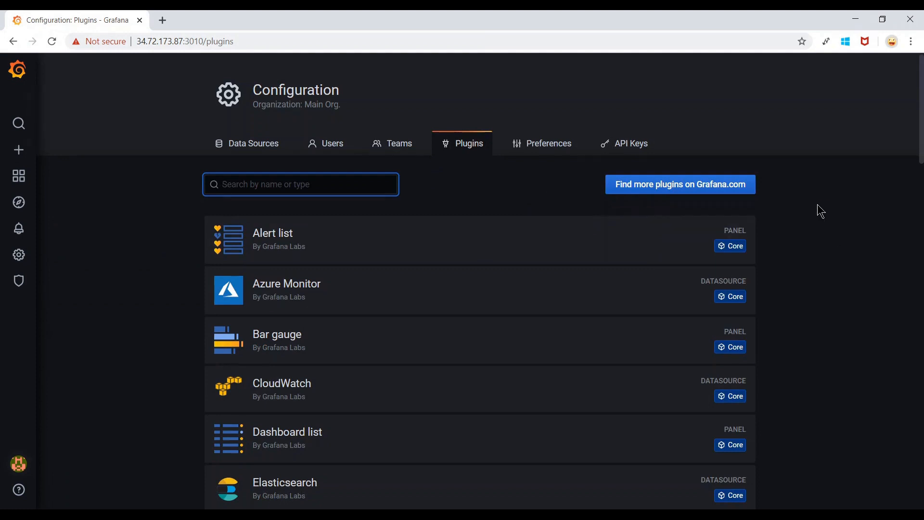
scroll(813, 159, down, 3)
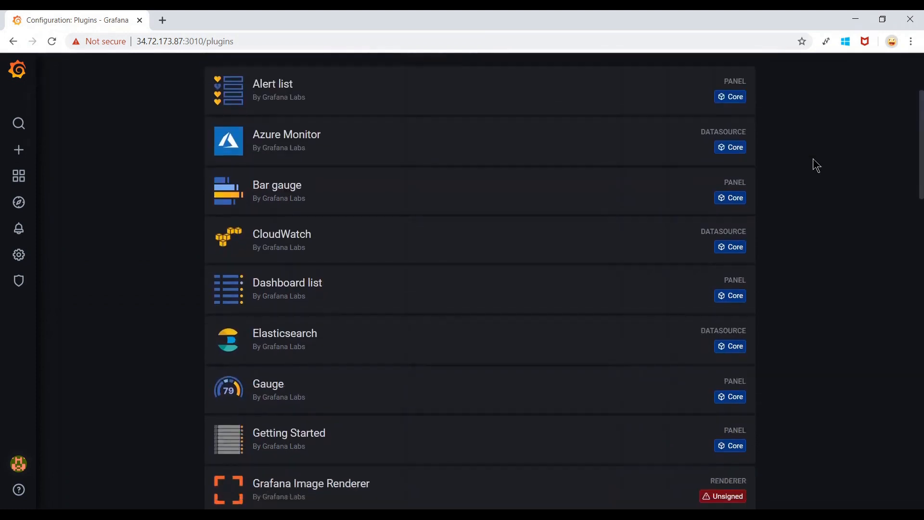
scroll(556, 358, down, 6)
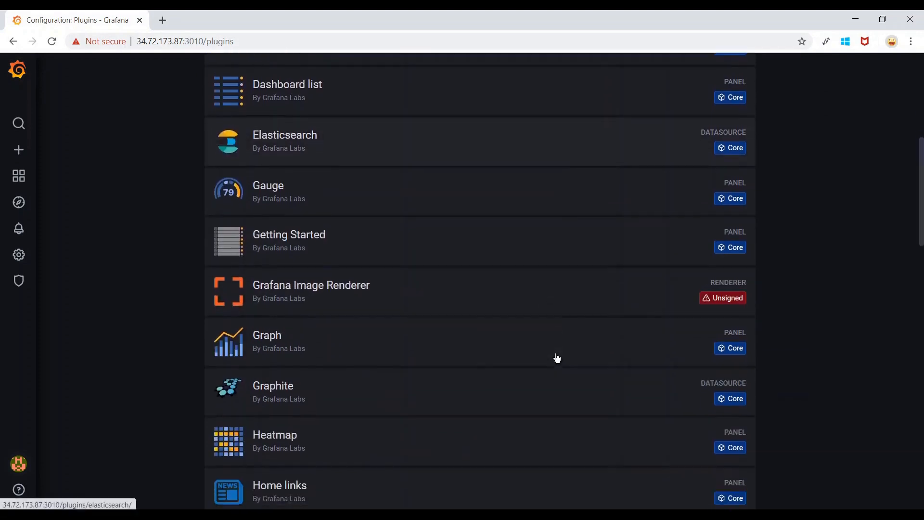
scroll(557, 357, down, 7)
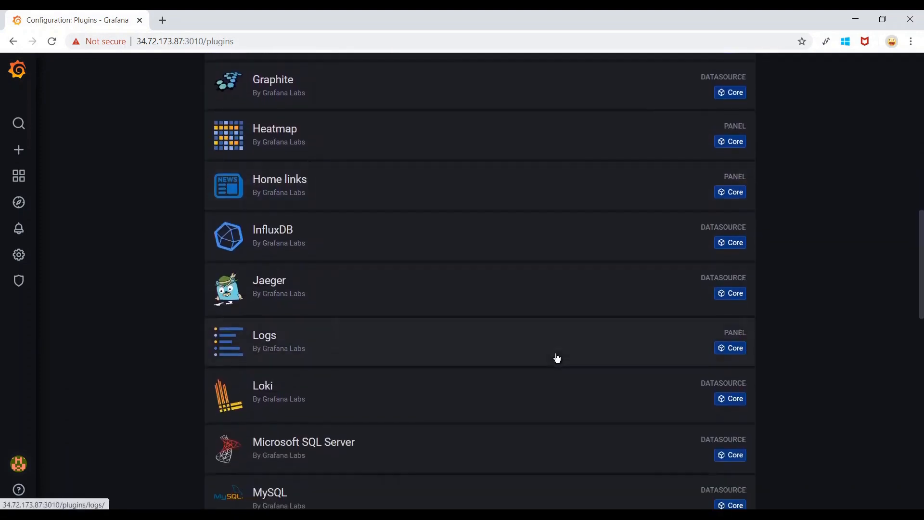
scroll(557, 358, down, 4)
scroll(557, 357, up, 18)
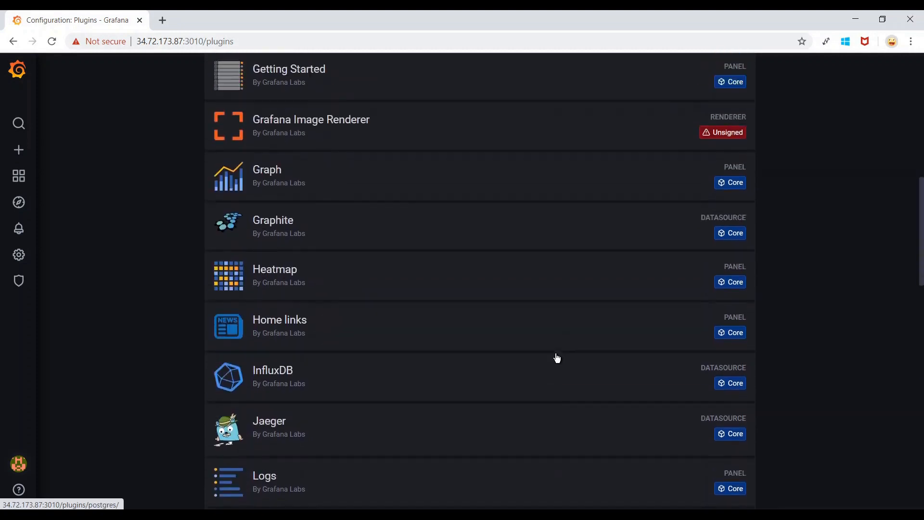
scroll(557, 358, up, 2)
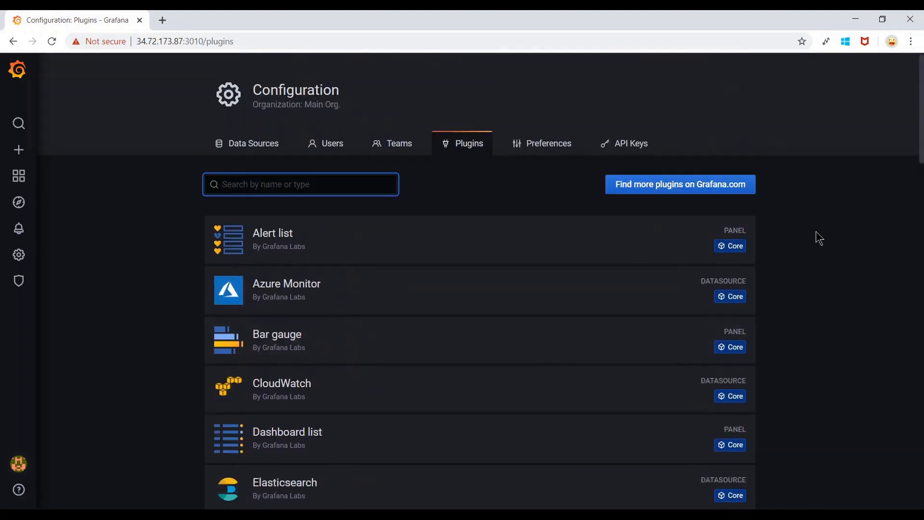
Preview the grafana.com plugin catalog, then open it in a new browser tab.
click(682, 193)
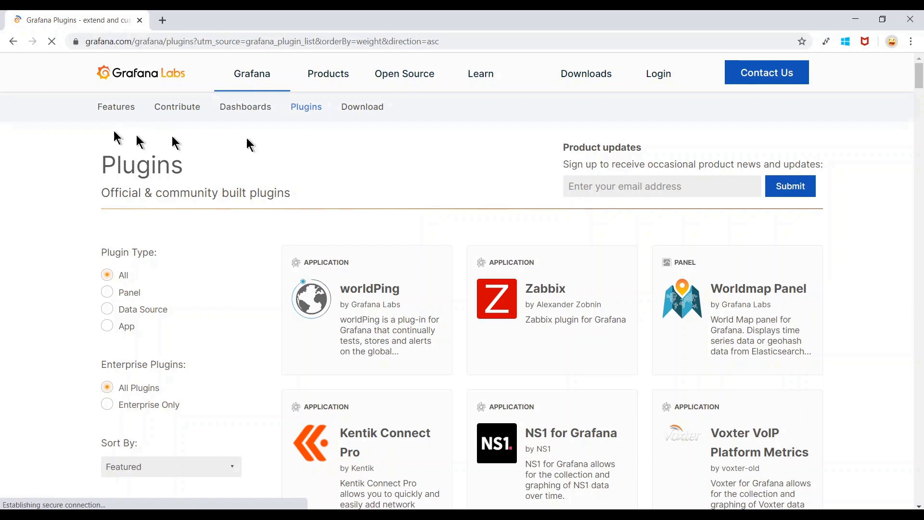
click(13, 43)
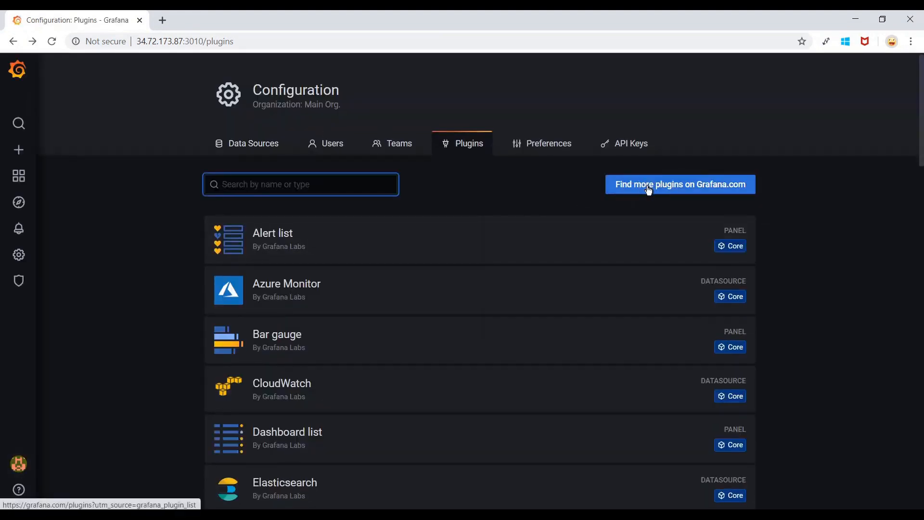
right_click(649, 191)
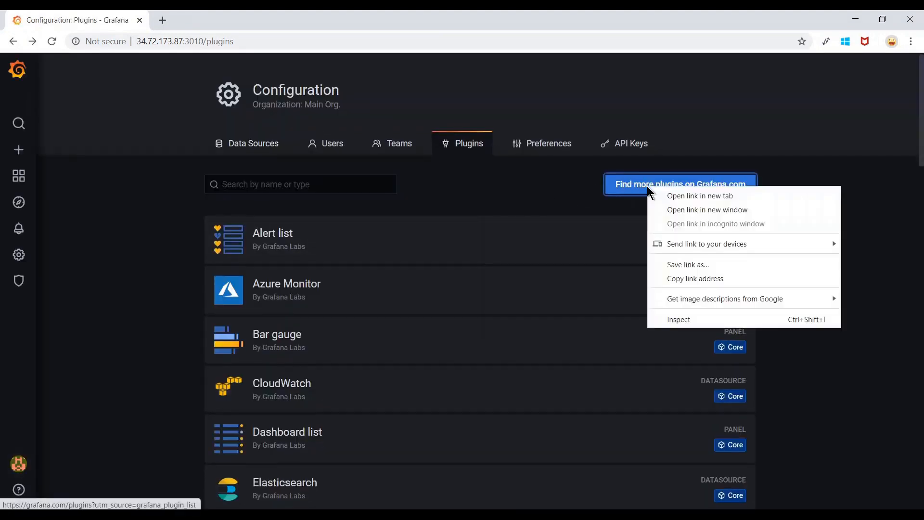
click(689, 206)
click(229, 15)
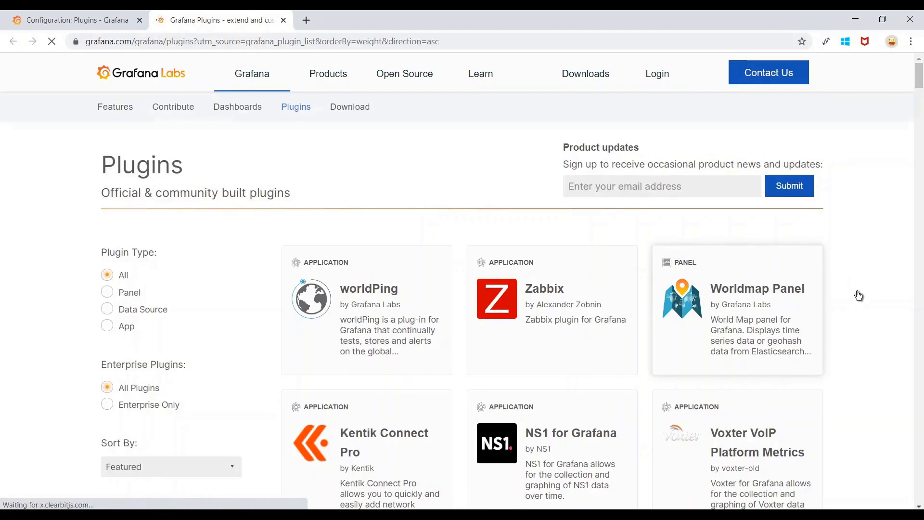
scroll(860, 295, down, 2)
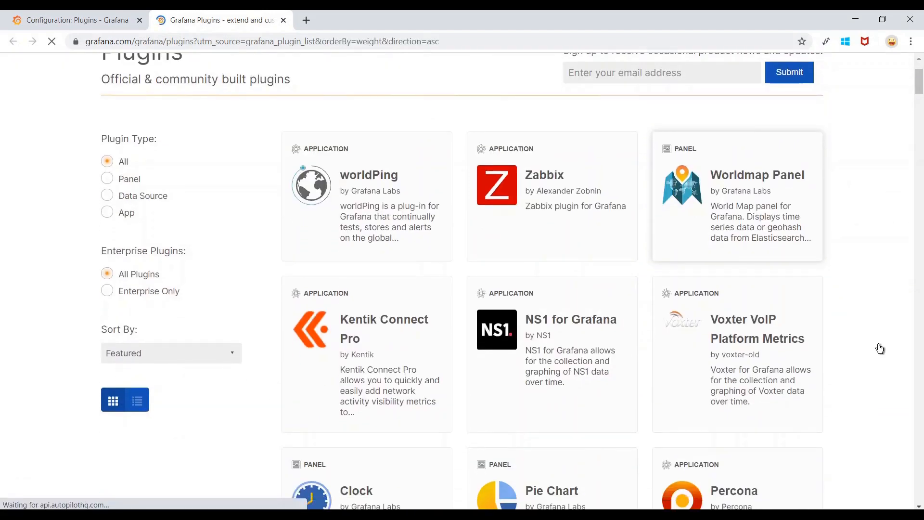
scroll(878, 344, down, 2)
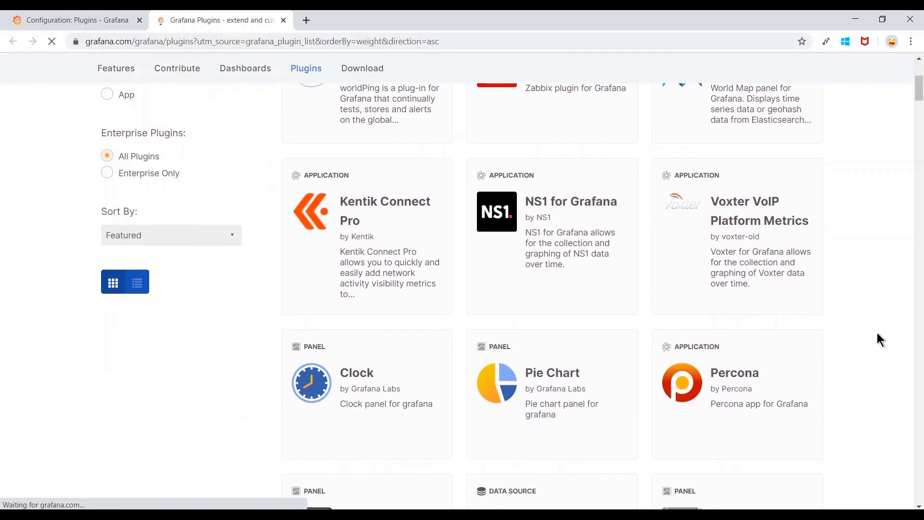
scroll(878, 334, down, 6)
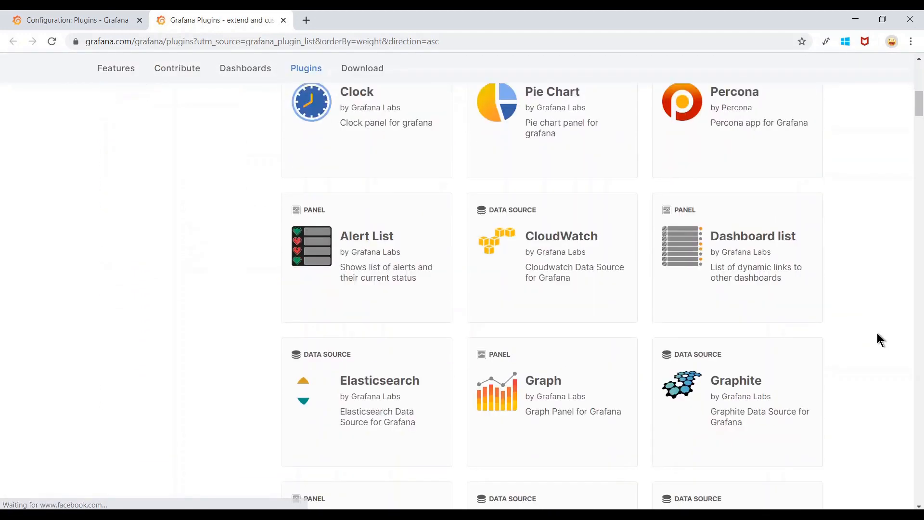
scroll(877, 333, down, 7)
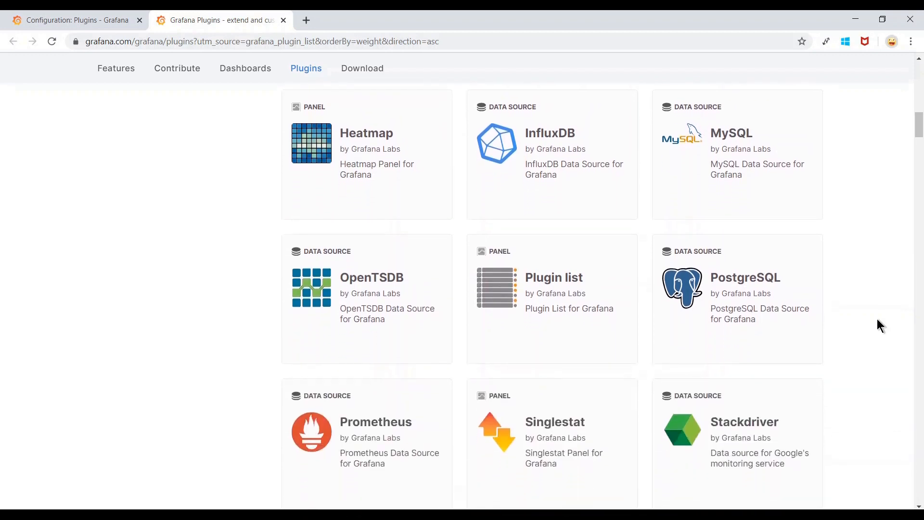
scroll(877, 326, down, 3)
scroll(878, 320, down, 3)
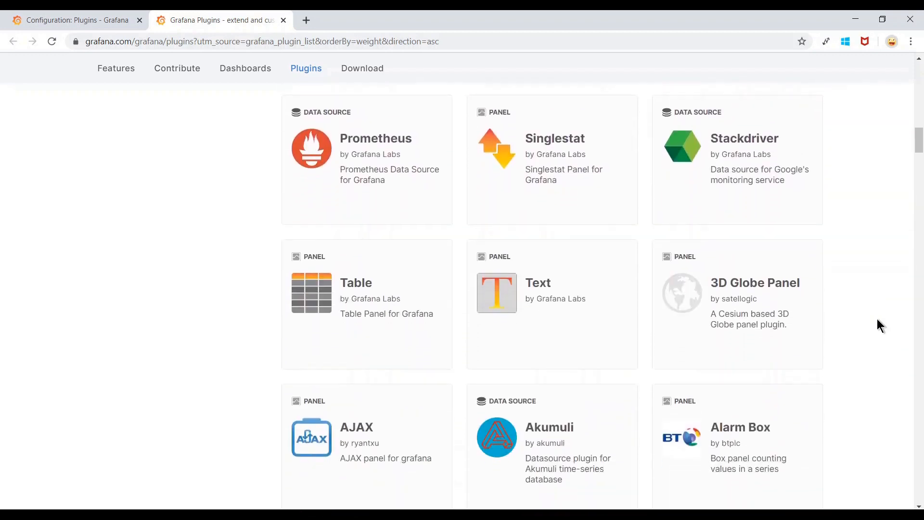
scroll(877, 326, down, 2)
scroll(877, 326, down, 3)
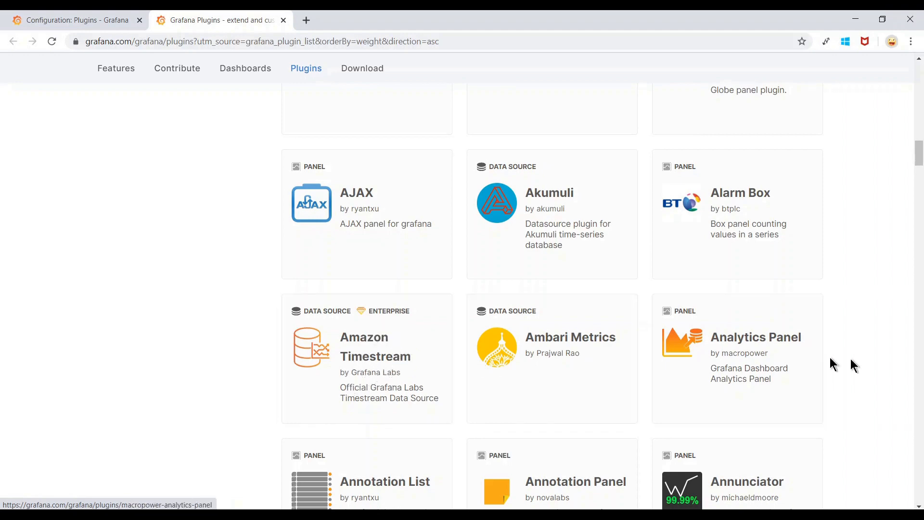
scroll(851, 364, down, 9)
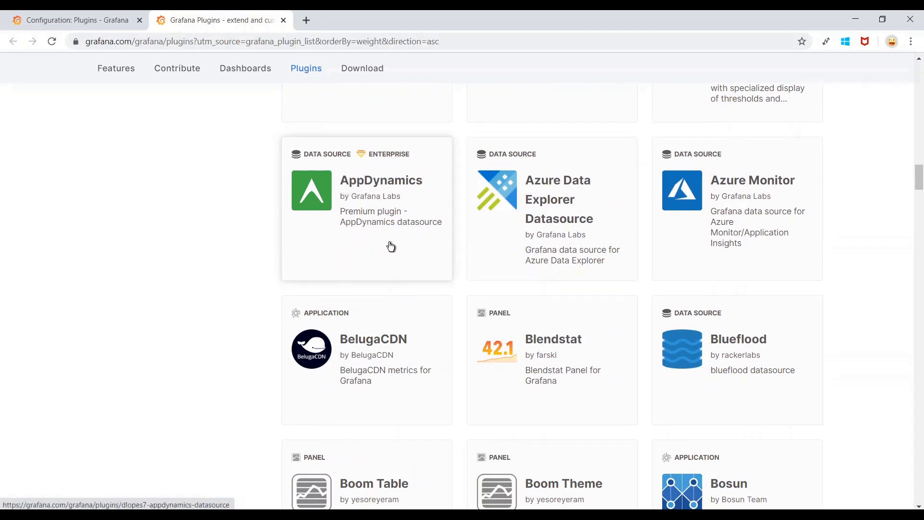
scroll(391, 247, down, 1)
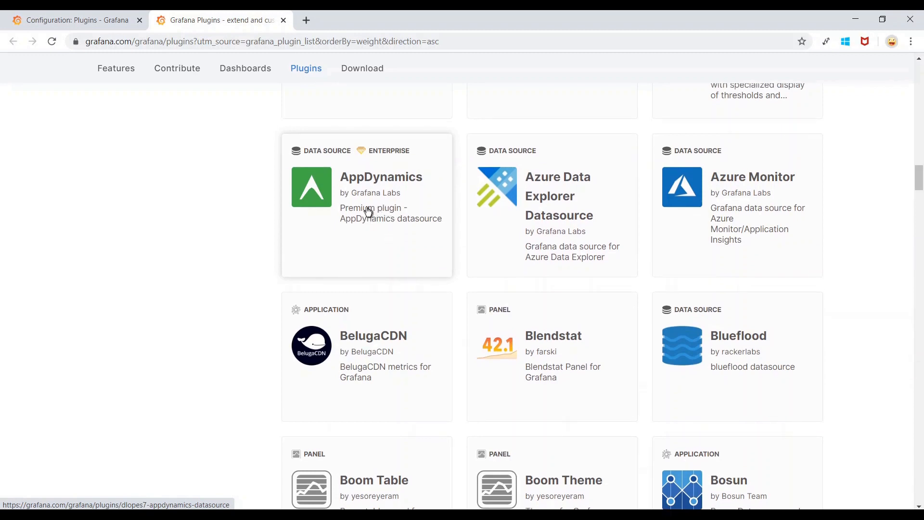
click(369, 213)
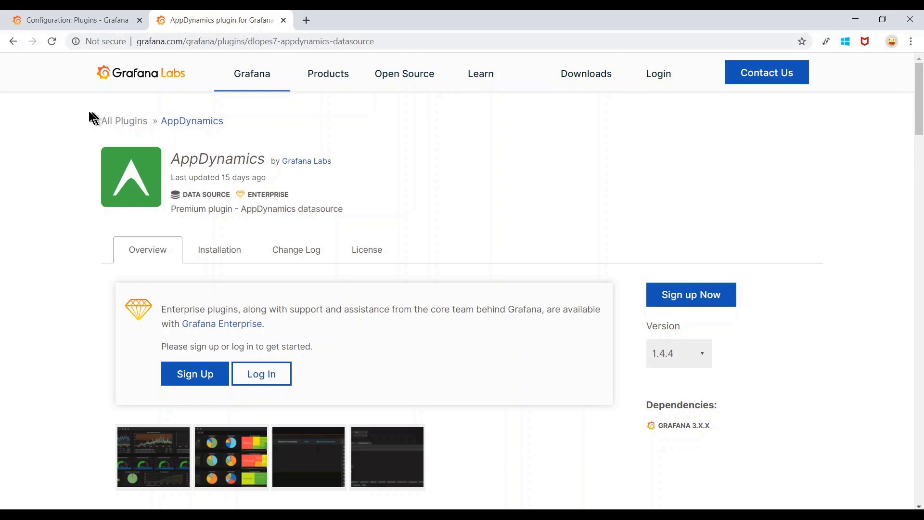
click(12, 43)
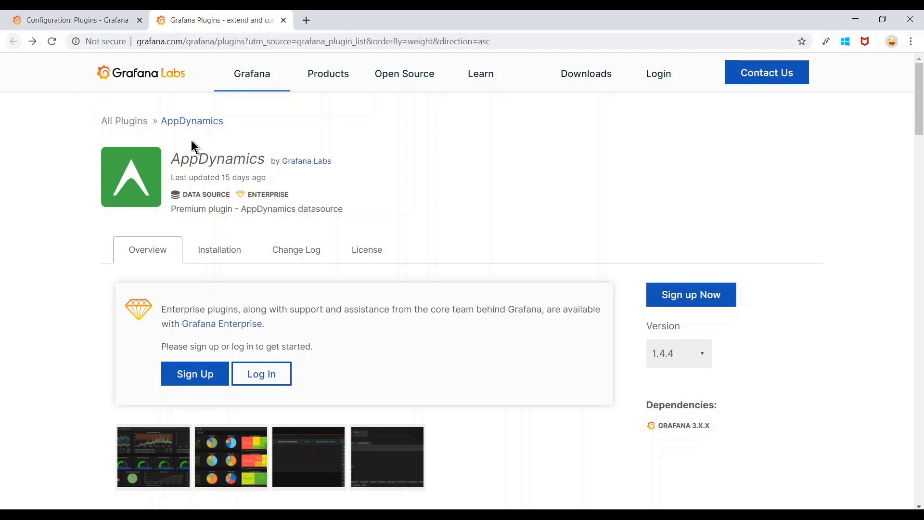
scroll(854, 198, up, 20)
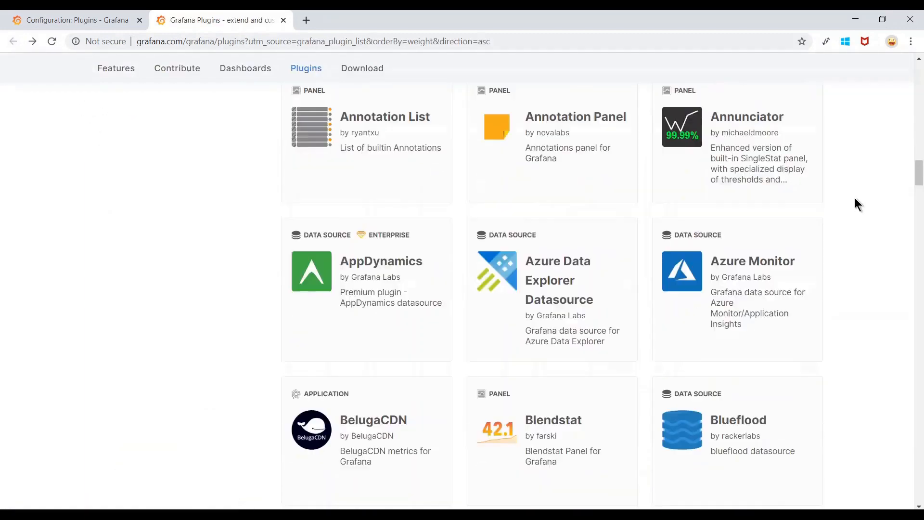
scroll(855, 193, down, 8)
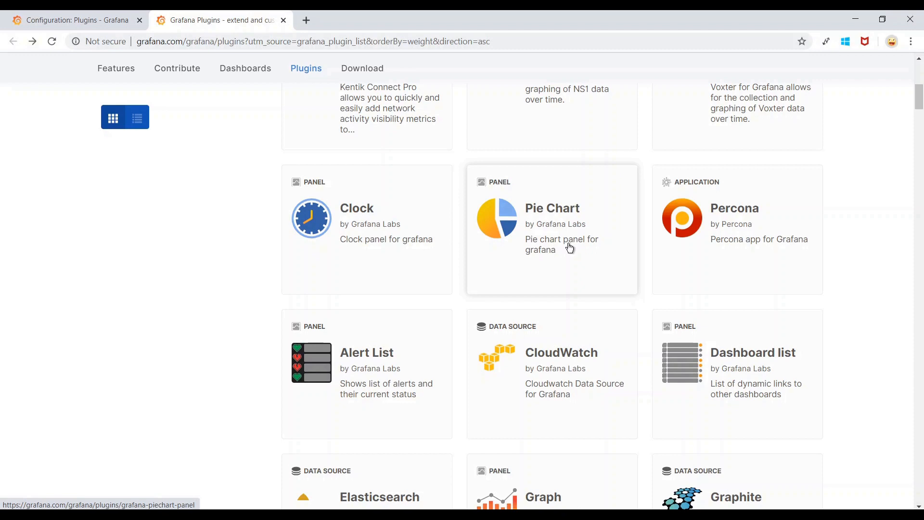
Open the Pie Chart plugin page and copy 'grafana-cli plugins install grafana-piechart-panel'.
click(562, 230)
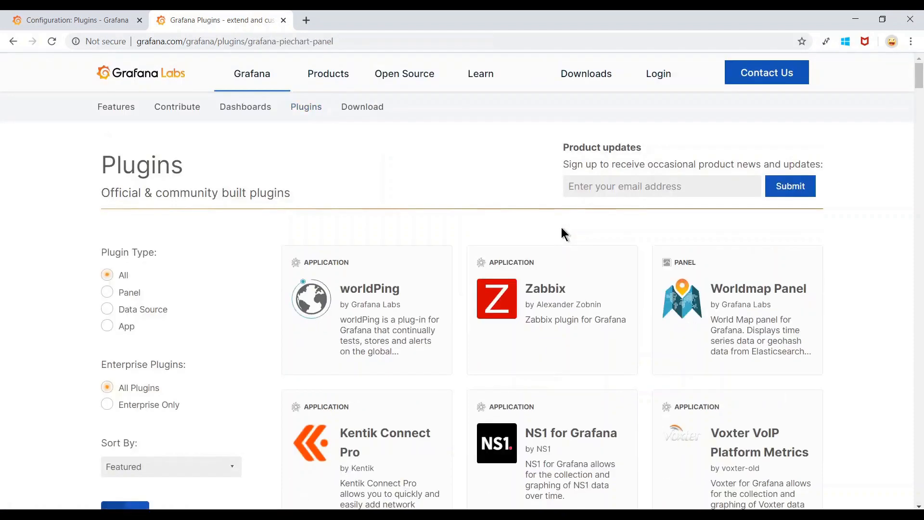
scroll(562, 197, down, 1)
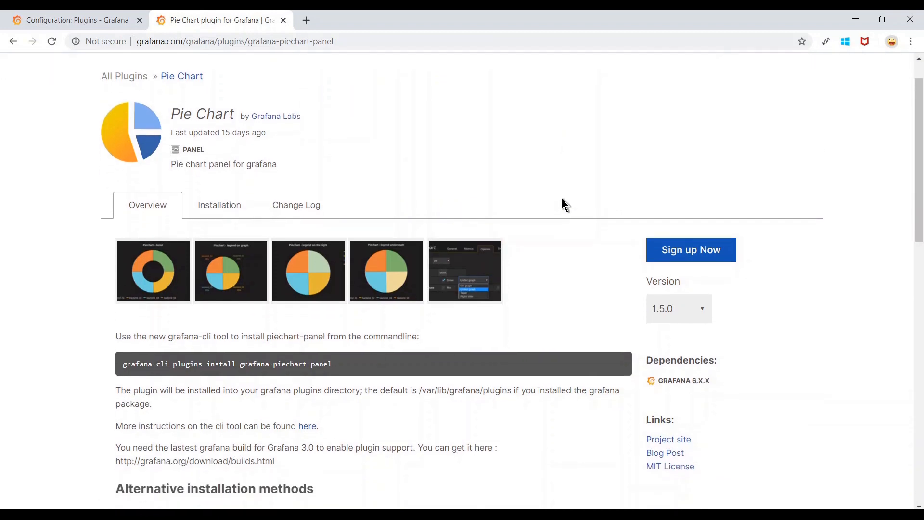
scroll(562, 199, up, 1)
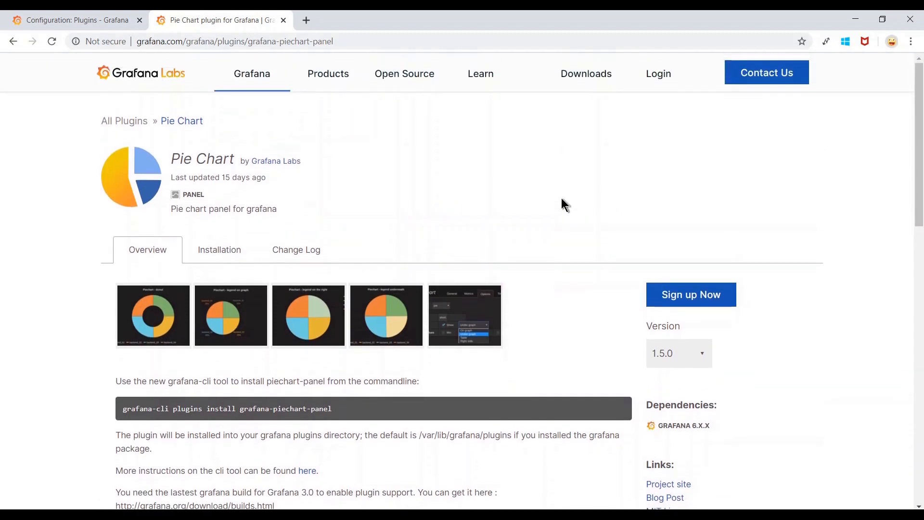
scroll(562, 199, down, 1)
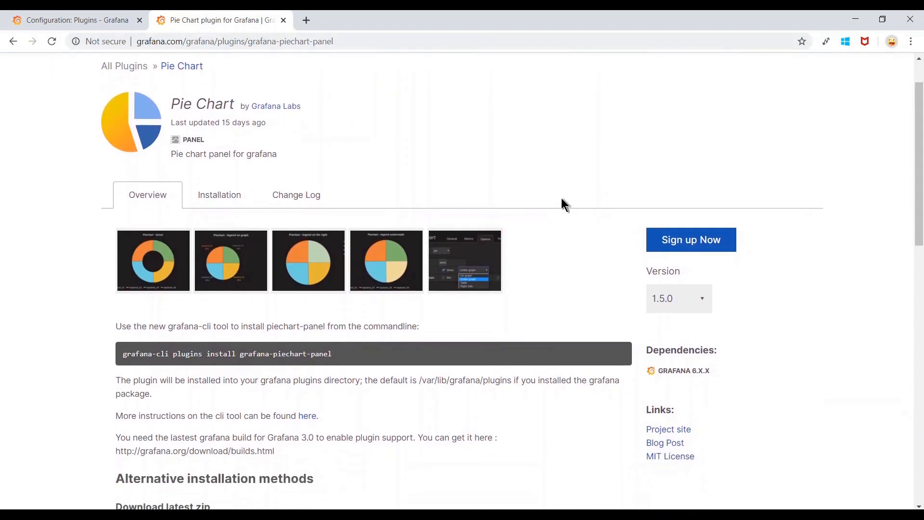
scroll(530, 256, down, 1)
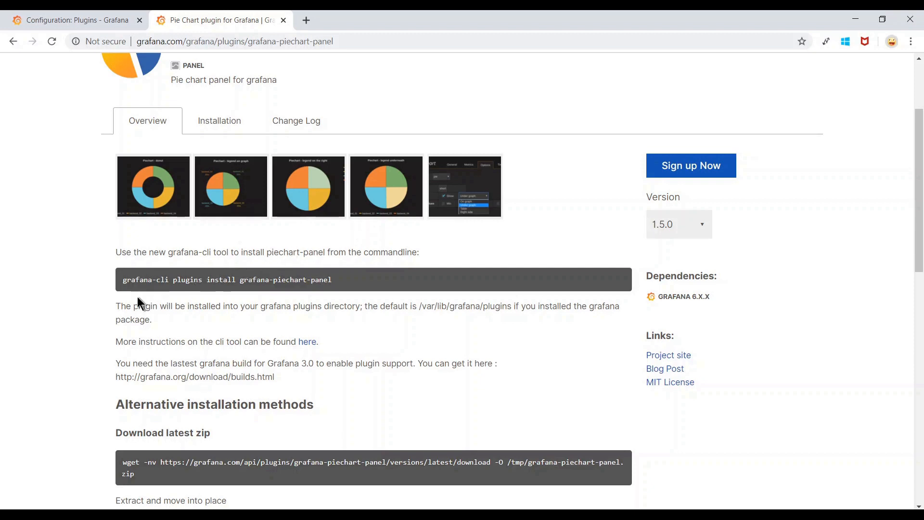
scroll(137, 303, down, 1)
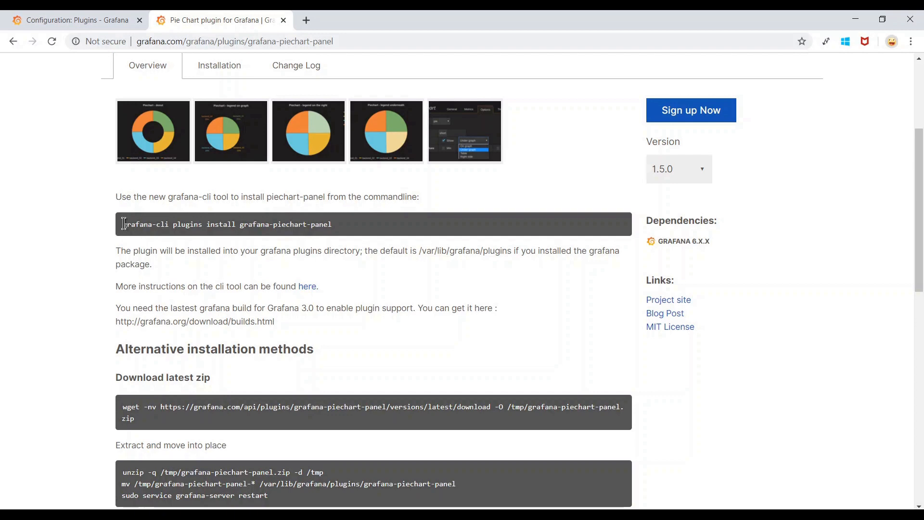
drag(125, 224, 326, 226)
right_click(325, 229)
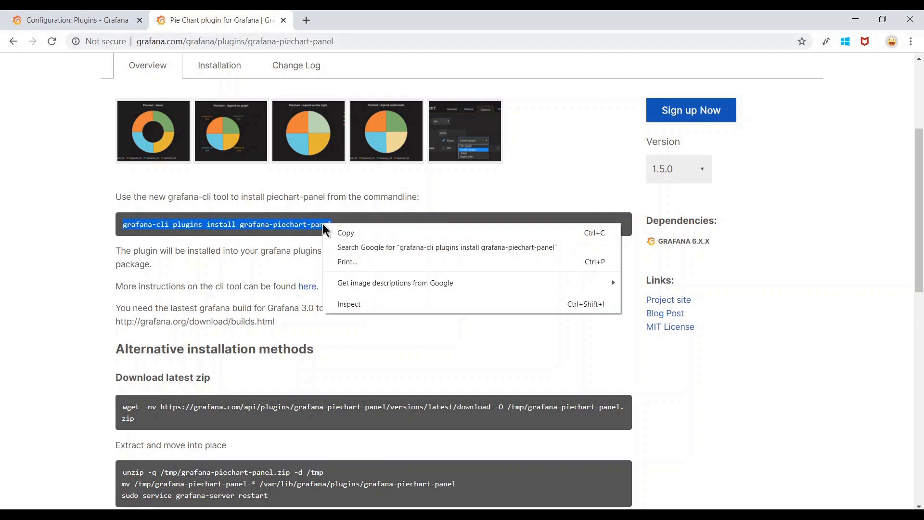
click(347, 233)
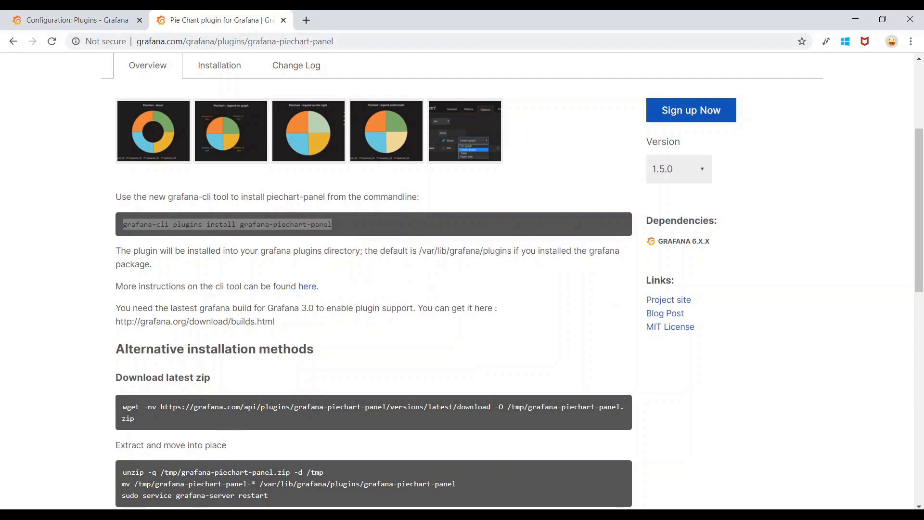
Paste the install command at the PuTTY prompt and prefix it with 'sudo'.
click(227, 472)
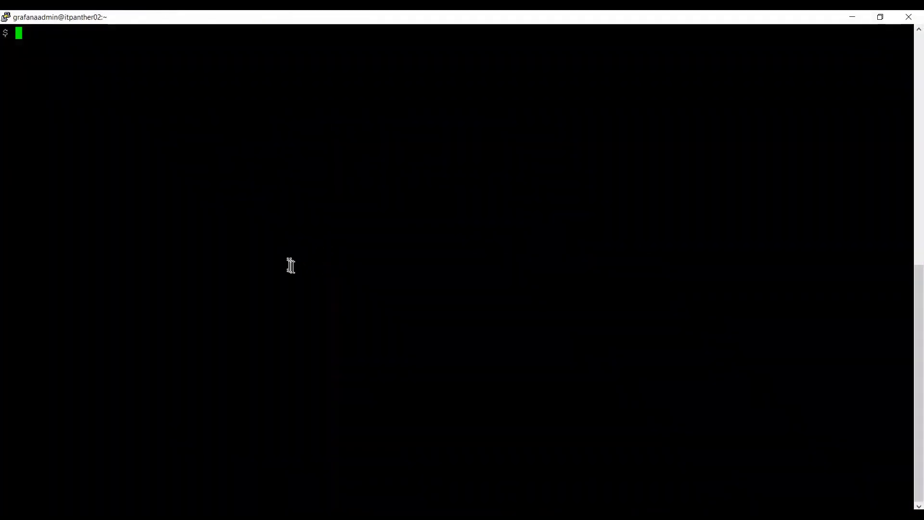
right_click(297, 264)
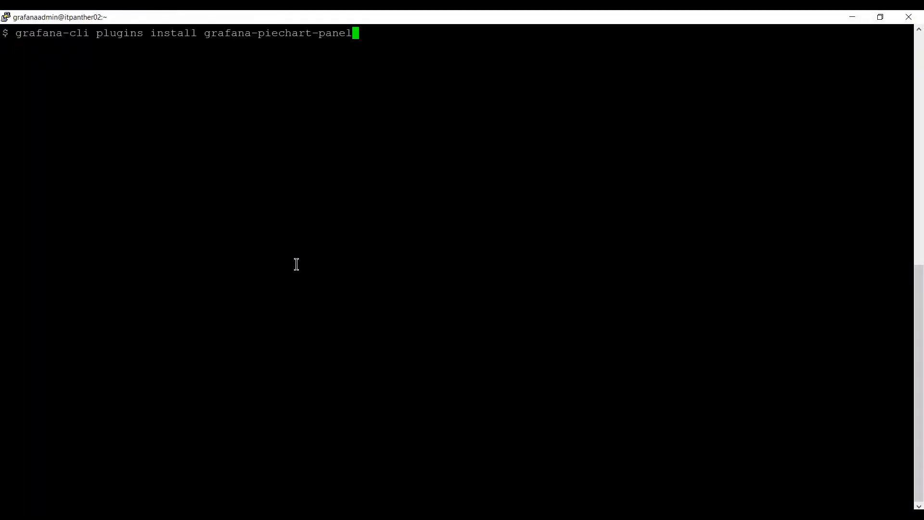
key(Home)
text(sudo)
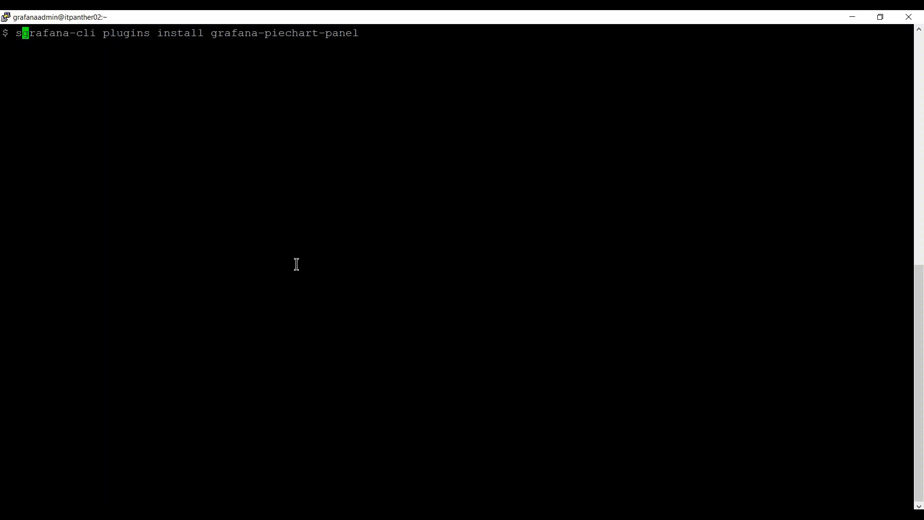
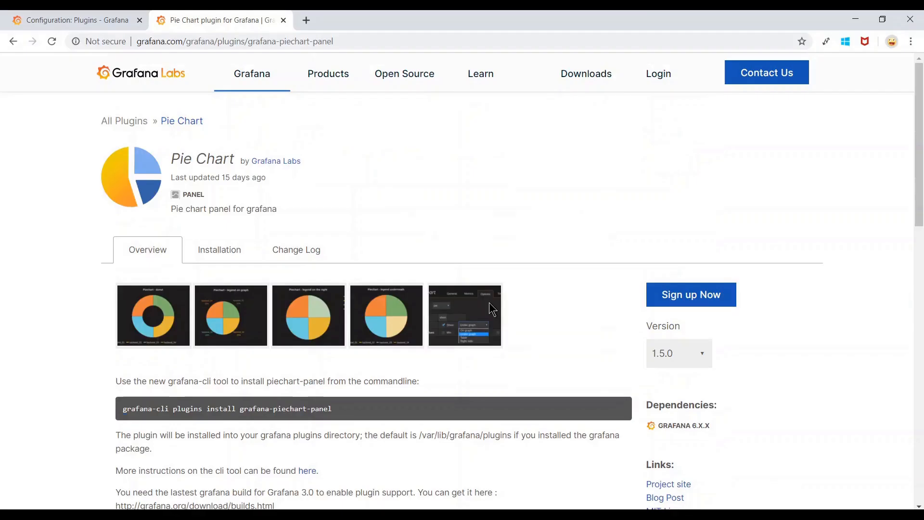
Look over the plugin page's zip download, unzip/move and grafana-server restart commands.
scroll(303, 382, down, 5)
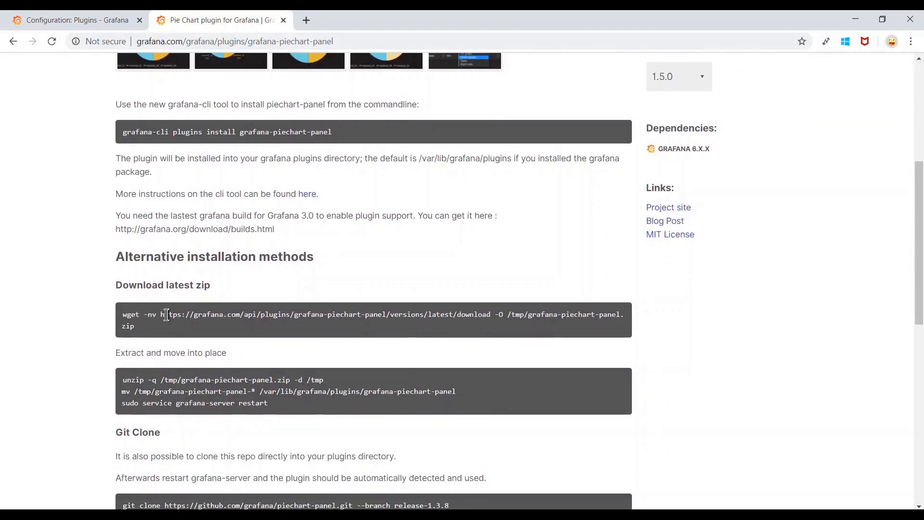
drag(166, 315, 488, 315)
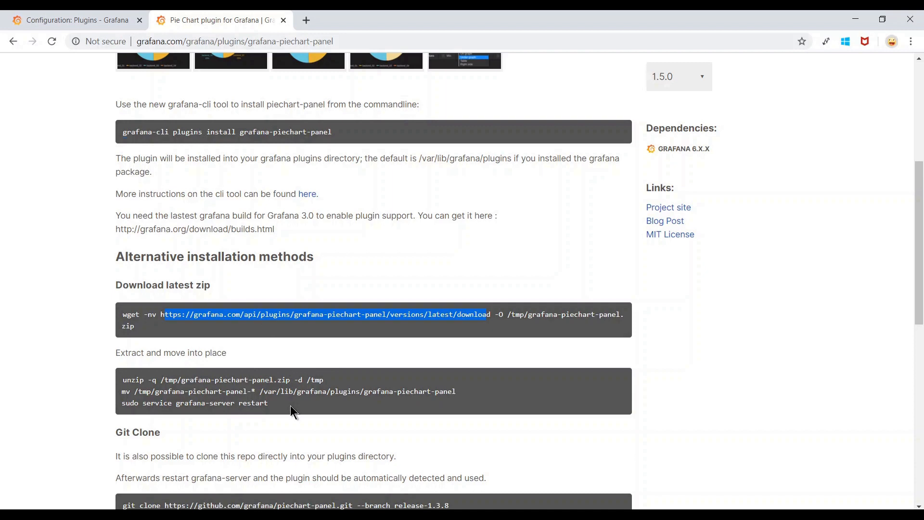
drag(123, 387, 461, 393)
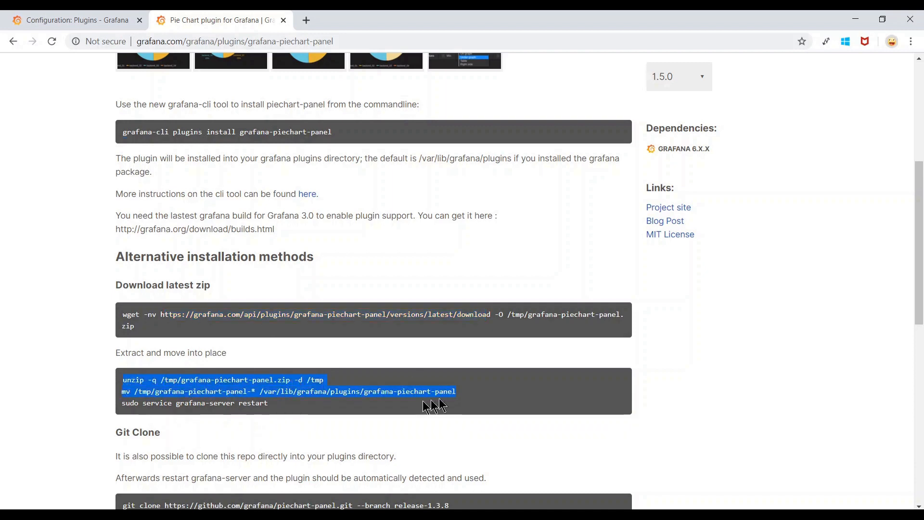
click(413, 407)
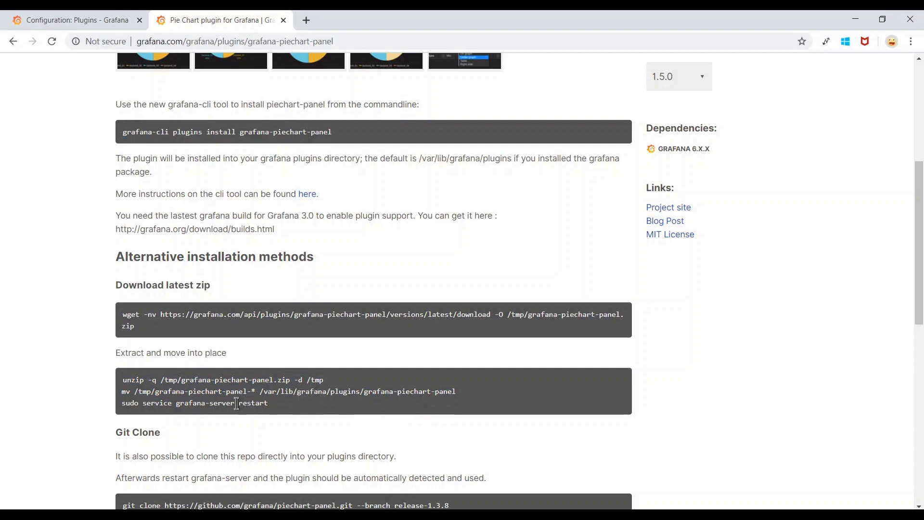
drag(123, 404, 277, 407)
key(super+c)
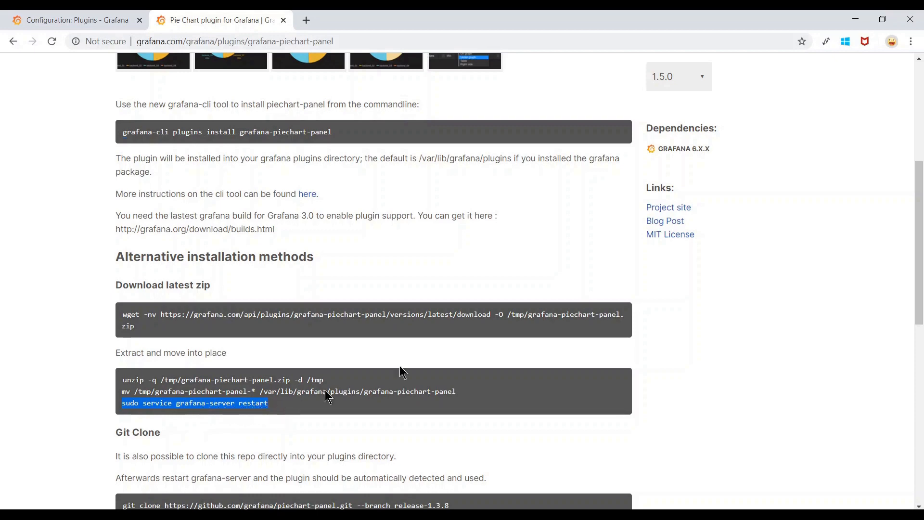
Copy the 'grafana-cli plugins install grafana-piechart-panel' command and go to the PuTTY terminal.
scroll(466, 344, up, 6)
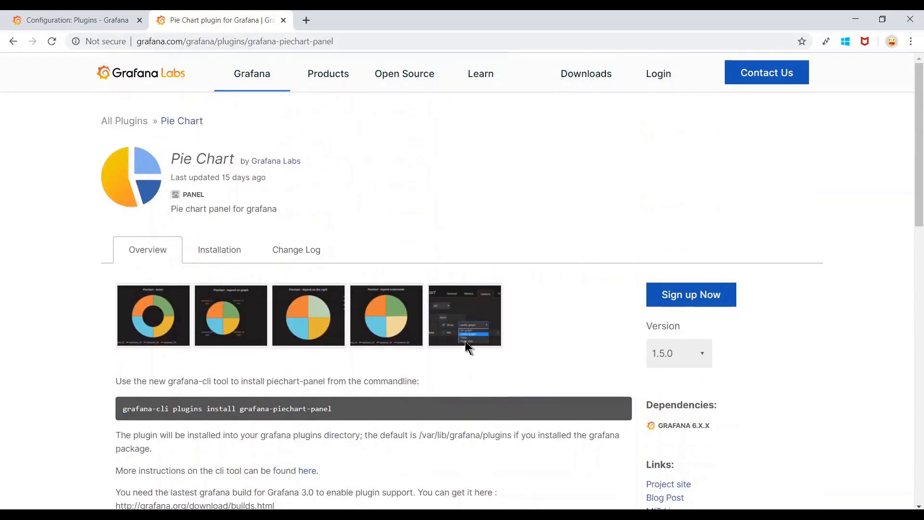
scroll(465, 341, down, 2)
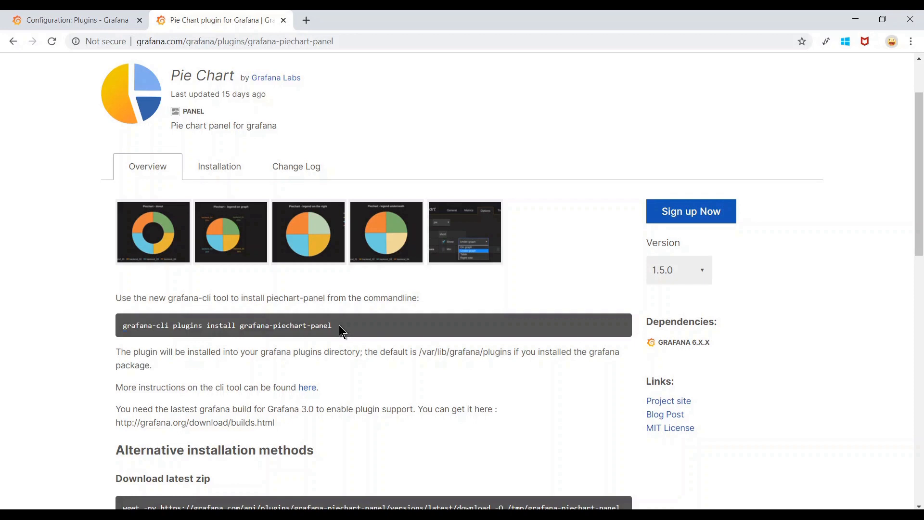
drag(342, 331, 123, 325)
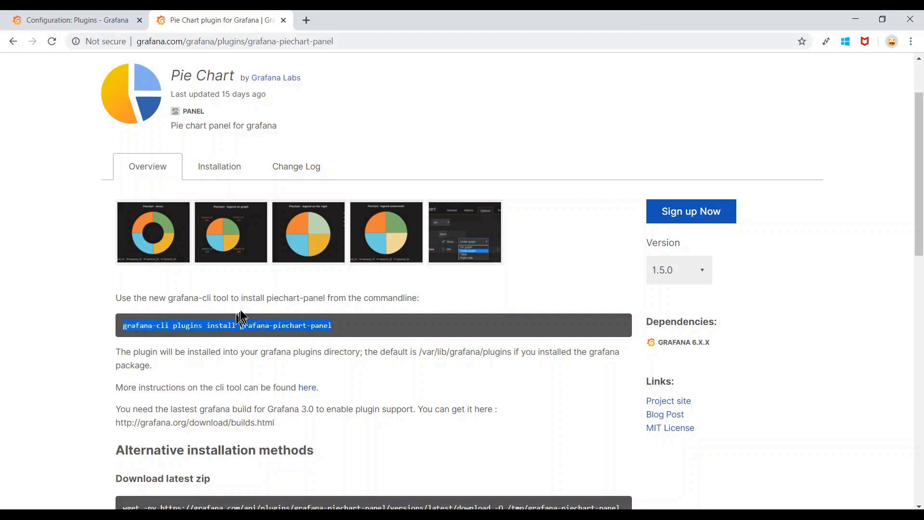
click(373, 327)
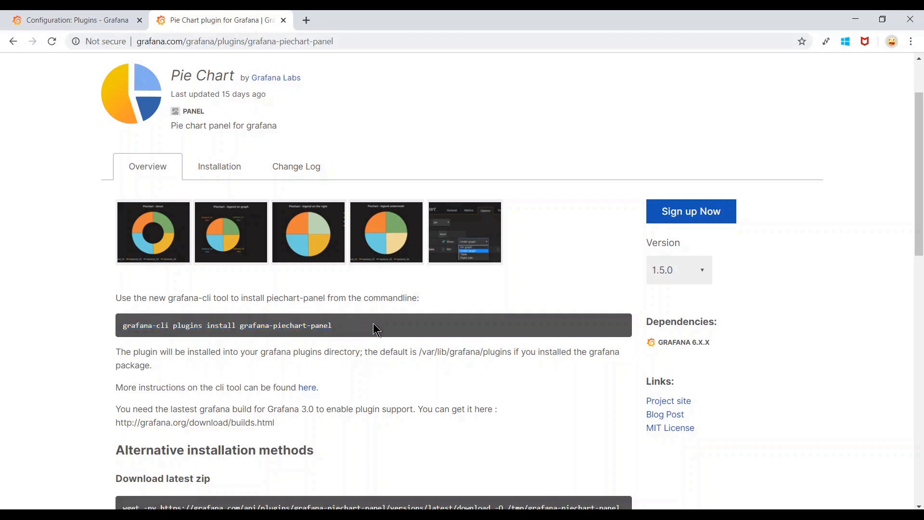
mouse_move(235, 504)
click(236, 482)
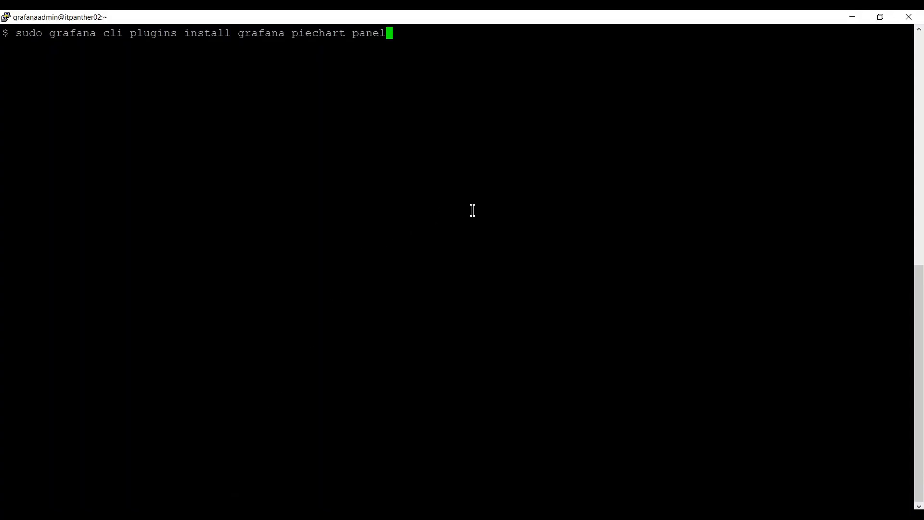
Install grafana-piechart-panel, then try the suggested grafana-server restart without sudo.
key(Return)
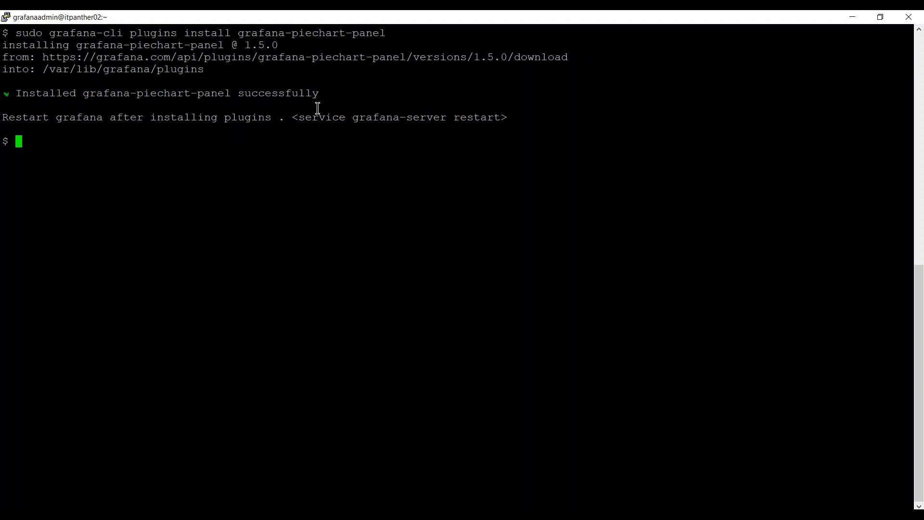
drag(302, 119, 493, 117)
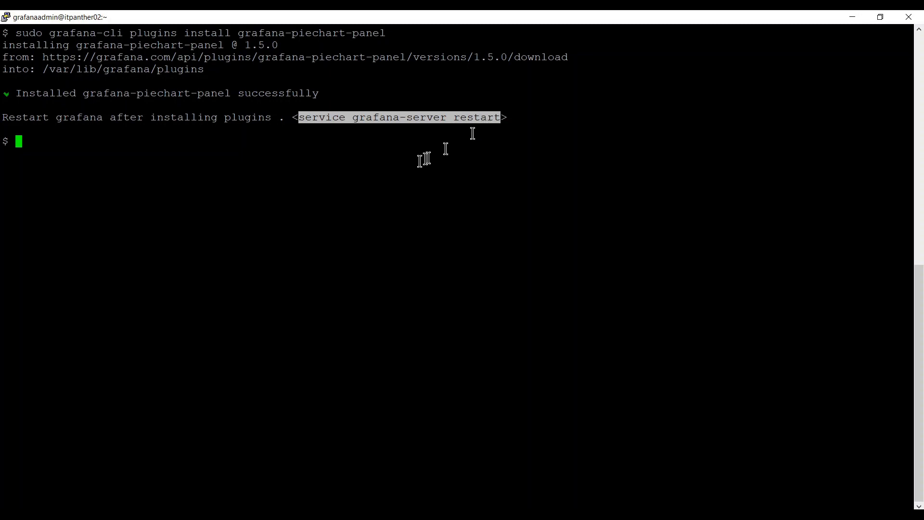
right_click(282, 146)
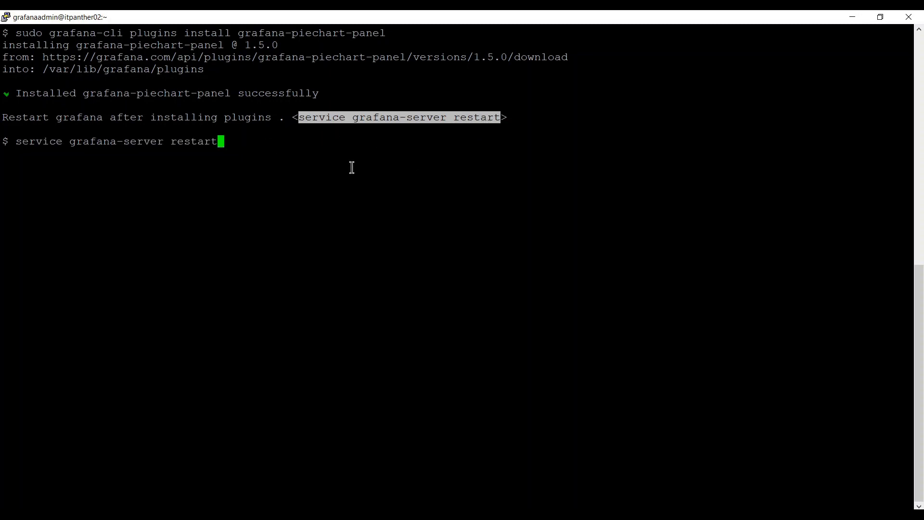
key(Return)
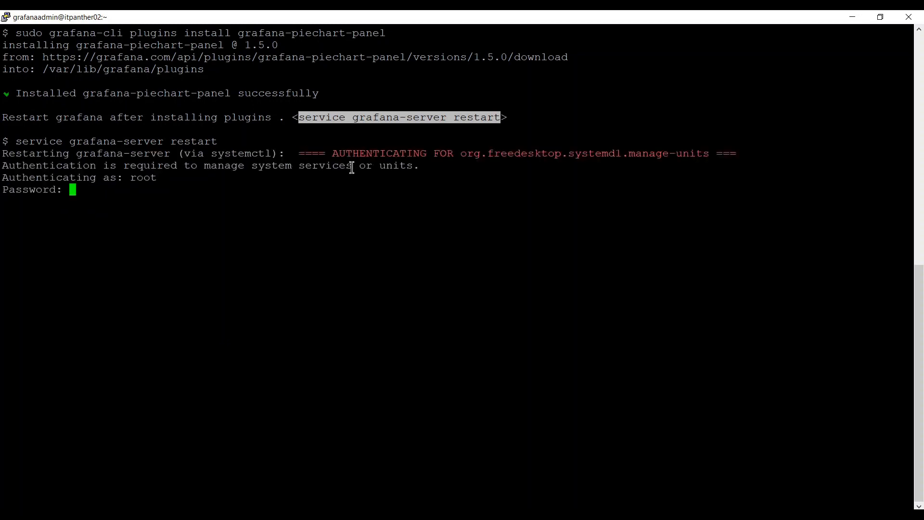
key(Return)
Rerun 'service grafana-server restart' prefixed with sudo.
key(Up)
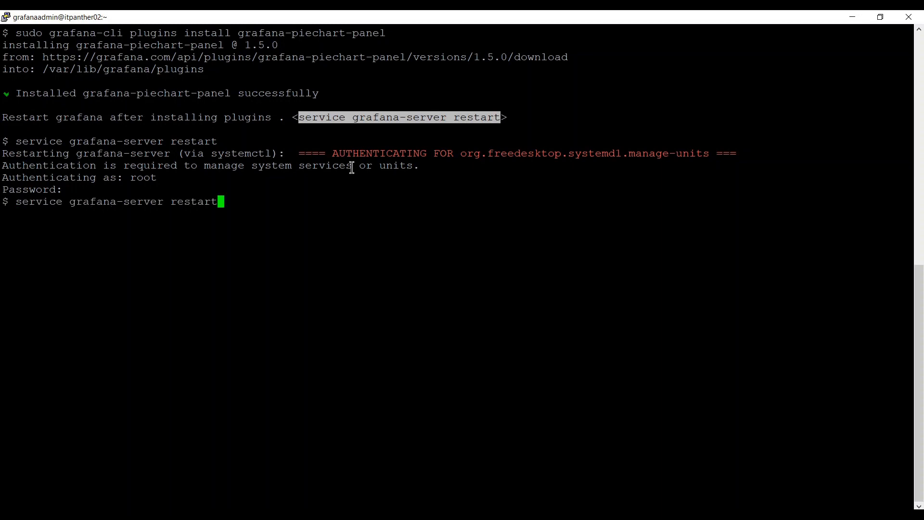
key(Home)
text(sudo)
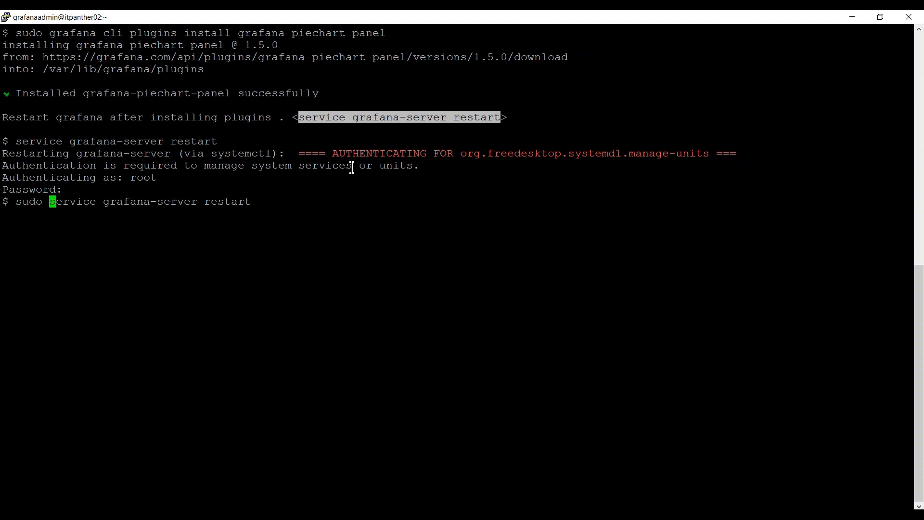
key(End)
key(Return)
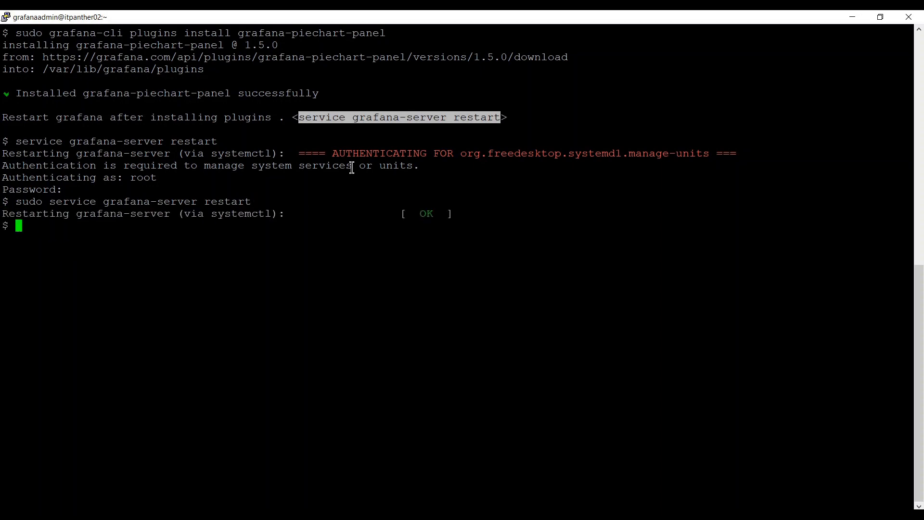
Run 'sudo service grafana-server status' to confirm it is active (running).
key(Up)
key(Left)
key(Left)
key(Left)
key(Left)
key(Left)
key(Left)
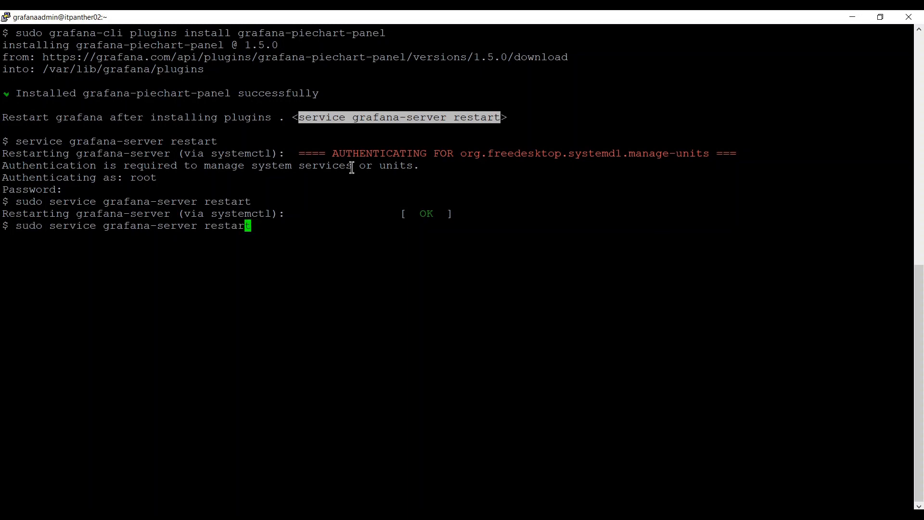
key(Right)
key(BackSpace)
key(BackSpace)
key(BackSpace)
key(BackSpace)
key(BackSpace)
key(BackSpace)
key(BackSpace)
text(status)
key(Return)
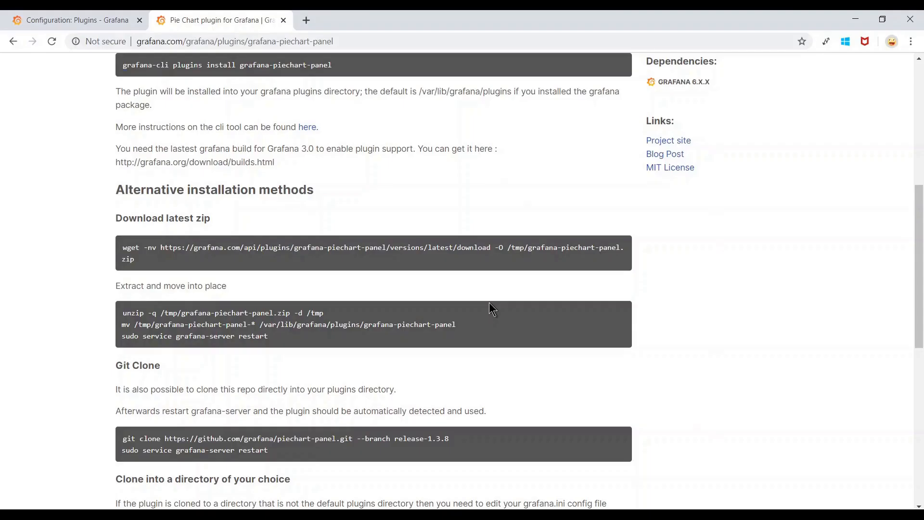
Reload the Plugins page and scroll down to find the Pie Chart panel plugin.
scroll(489, 303, up, 5)
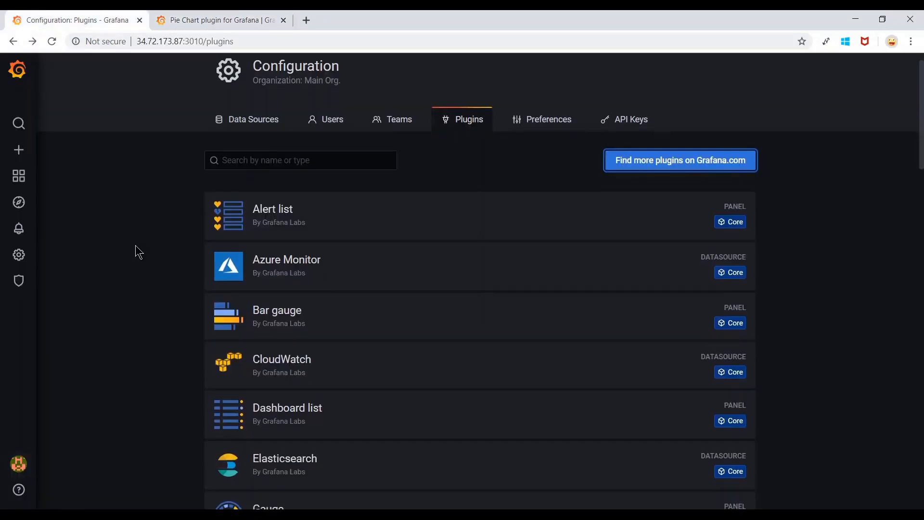
scroll(135, 246, down, 6)
scroll(138, 252, down, 10)
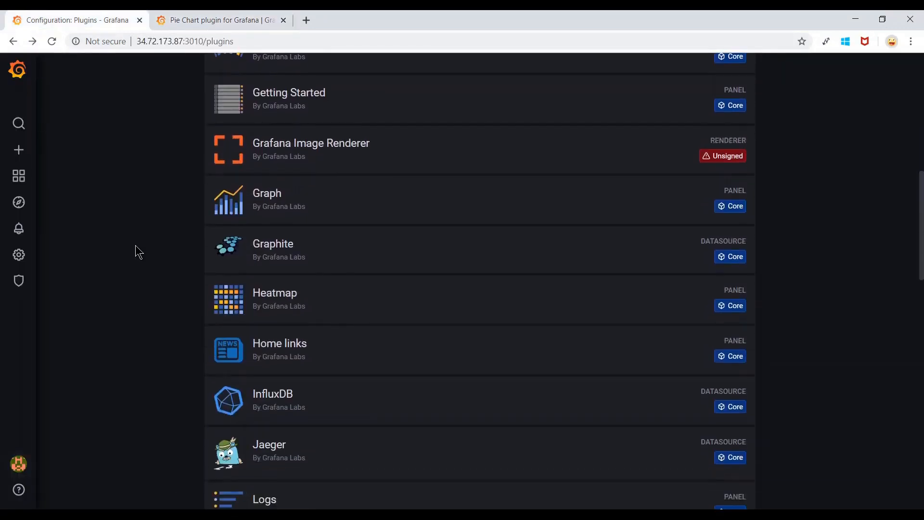
scroll(138, 252, down, 3)
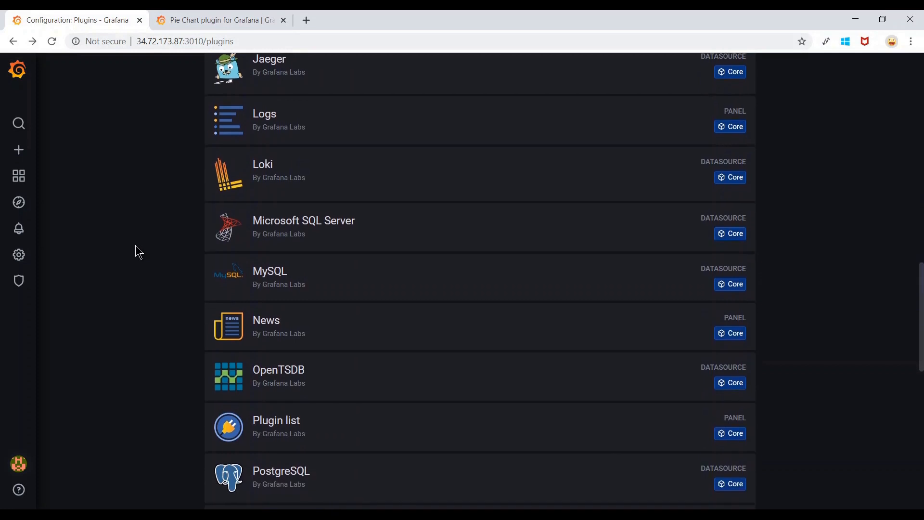
scroll(138, 252, up, 15)
scroll(138, 252, up, 1)
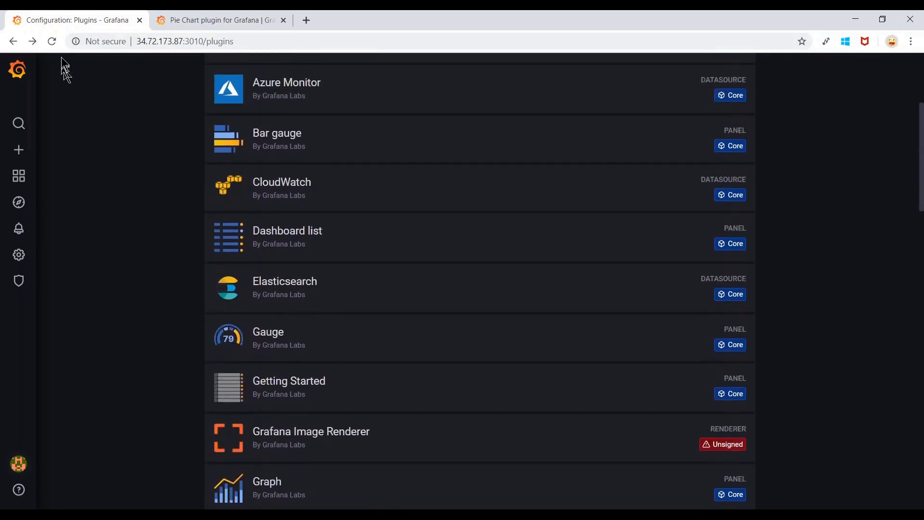
click(52, 42)
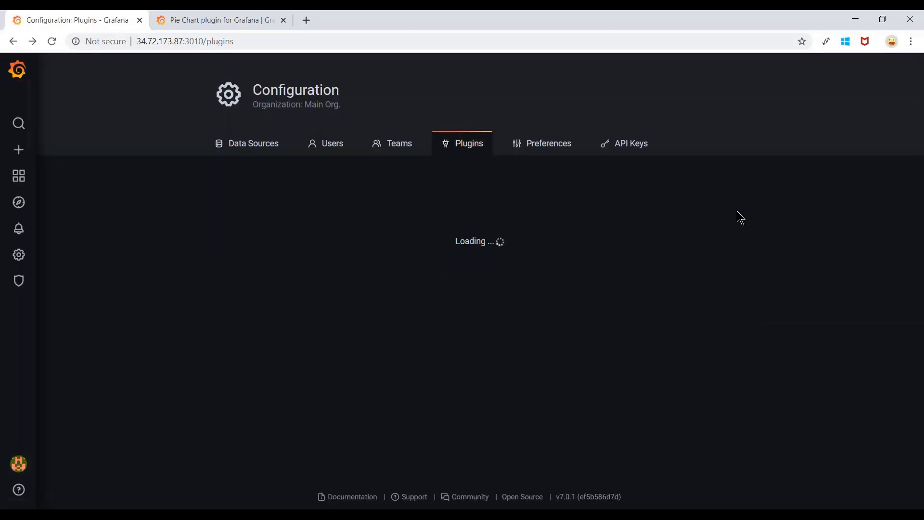
scroll(739, 215, down, 4)
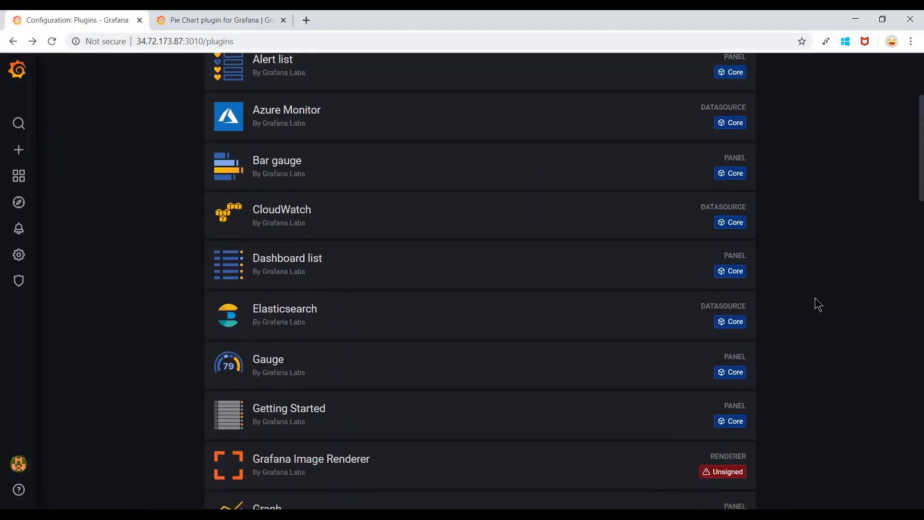
scroll(818, 298, down, 12)
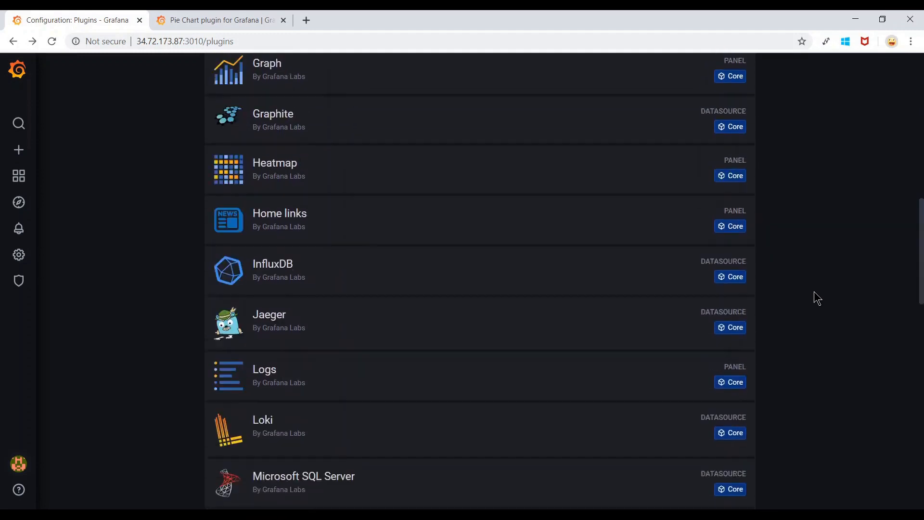
scroll(818, 298, down, 6)
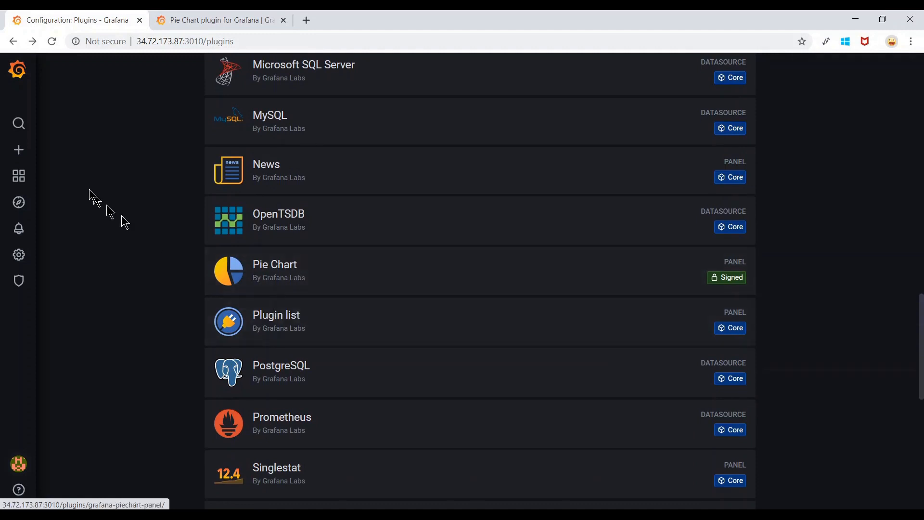
Open the Demo Alerts dashboard from the dashboards list.
mouse_move(18, 176)
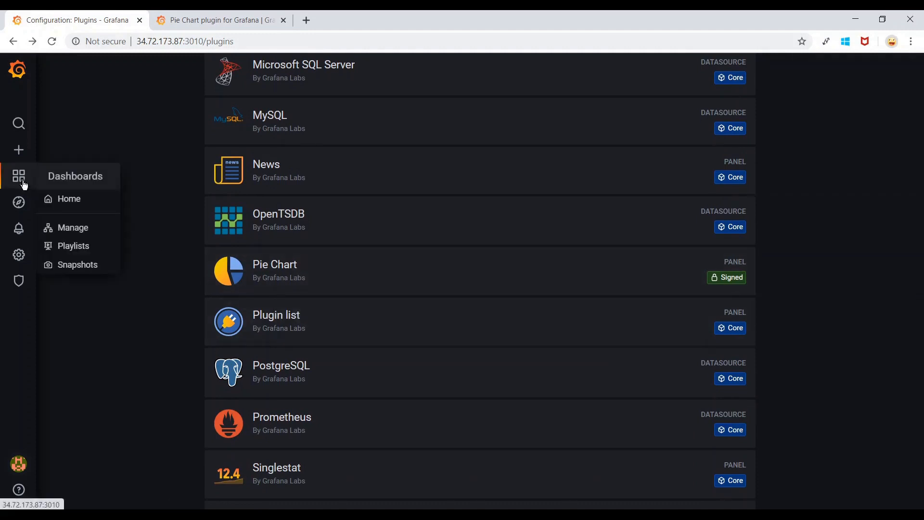
click(75, 229)
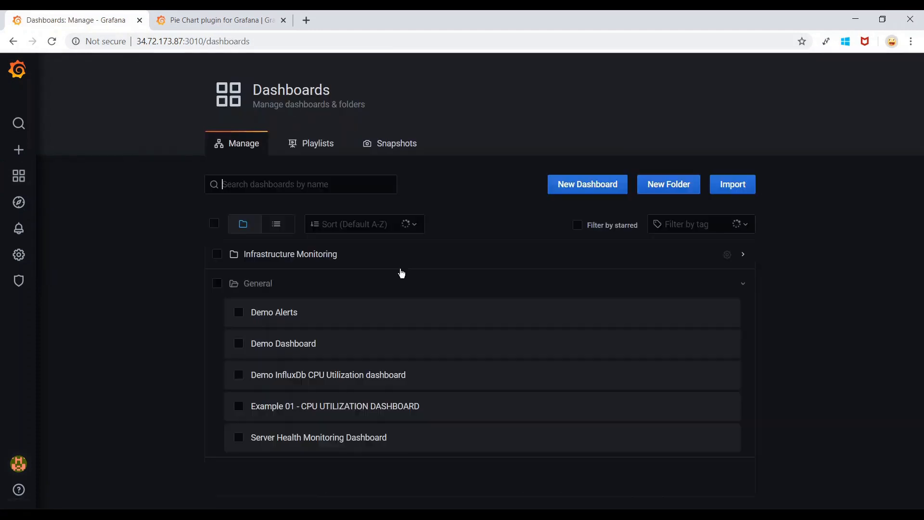
click(286, 312)
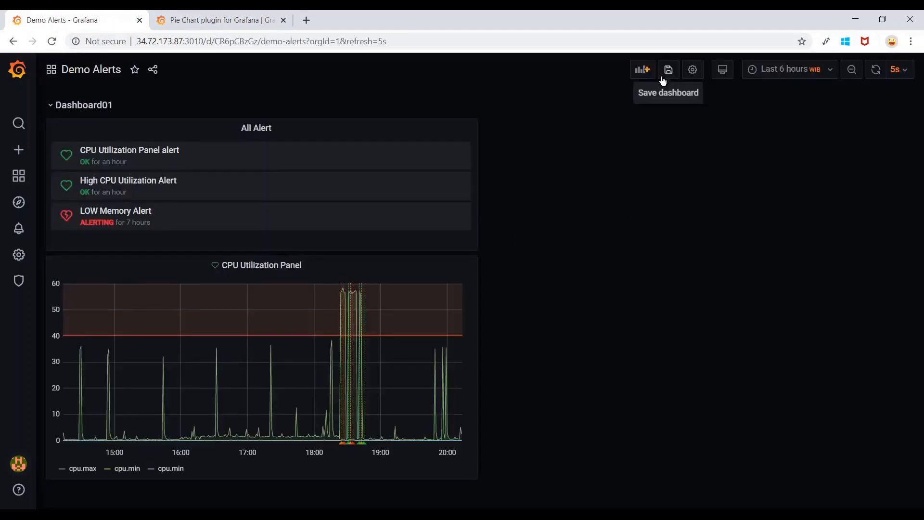
Add a new empty panel and set its visualization to Pie Chart.
click(644, 80)
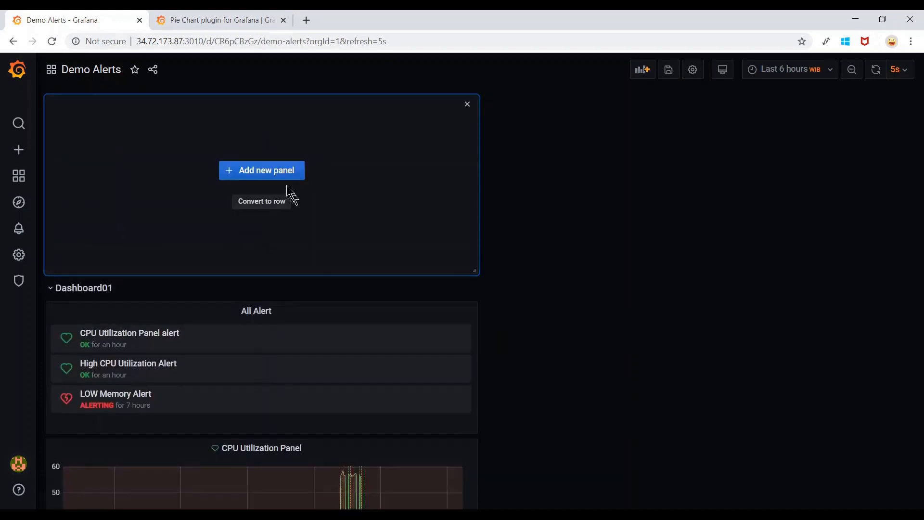
click(275, 180)
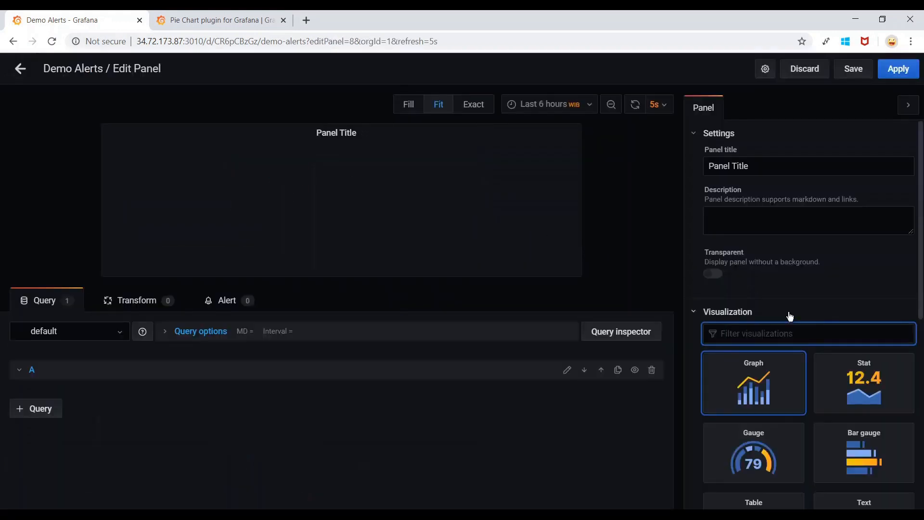
scroll(788, 312, down, 3)
scroll(792, 315, down, 5)
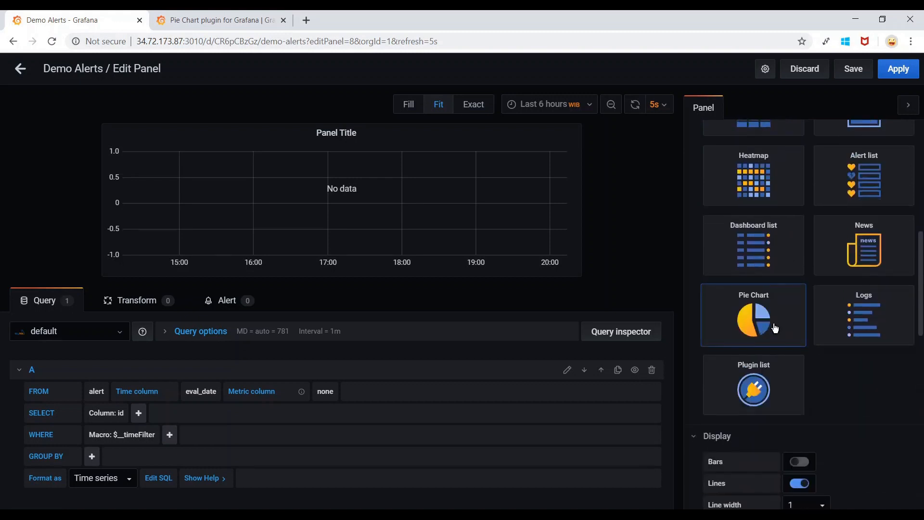
click(773, 327)
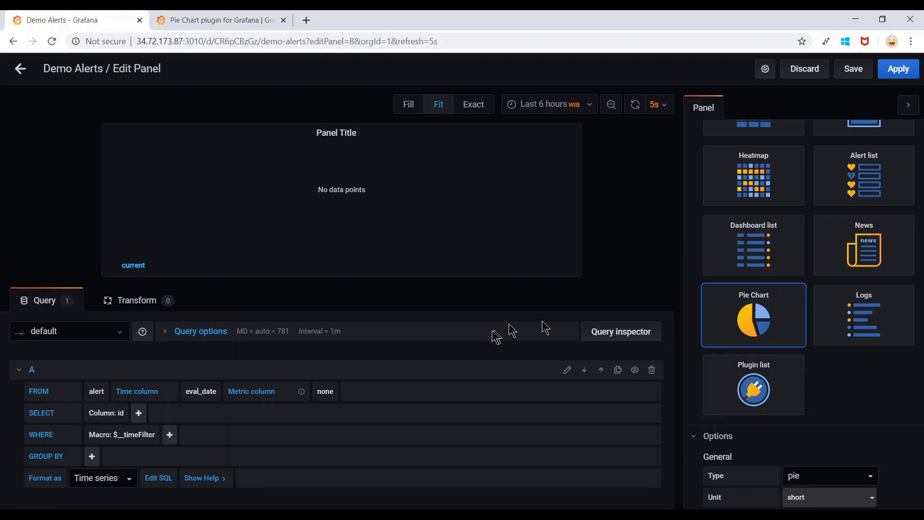
click(106, 339)
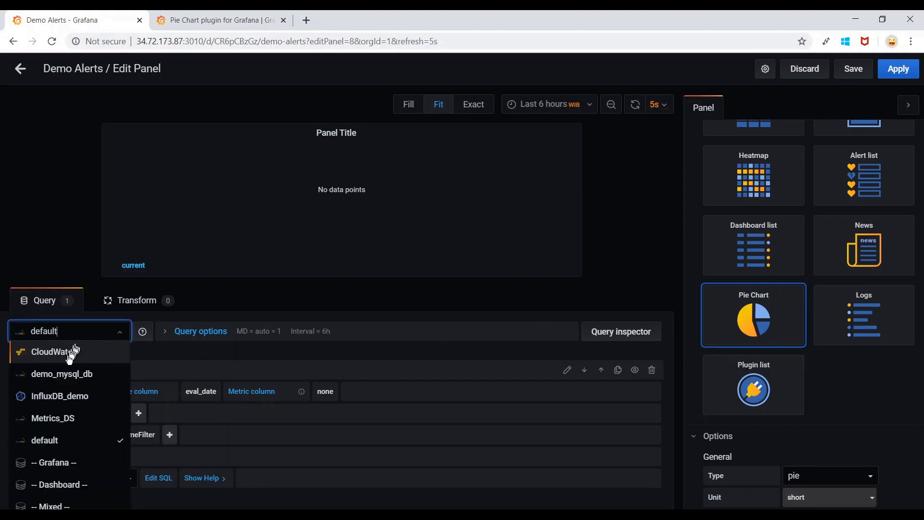
Point the query at InfluxDB_demo's autogen cpu measurement.
click(85, 397)
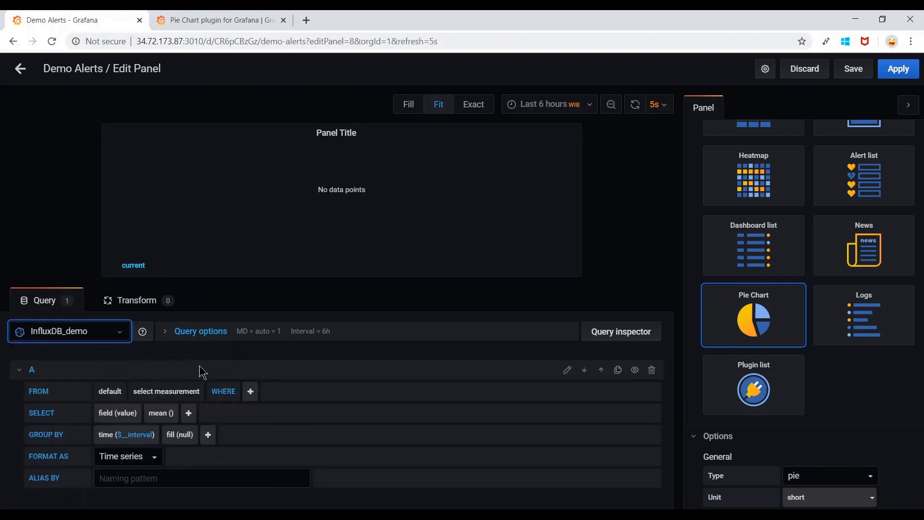
click(116, 392)
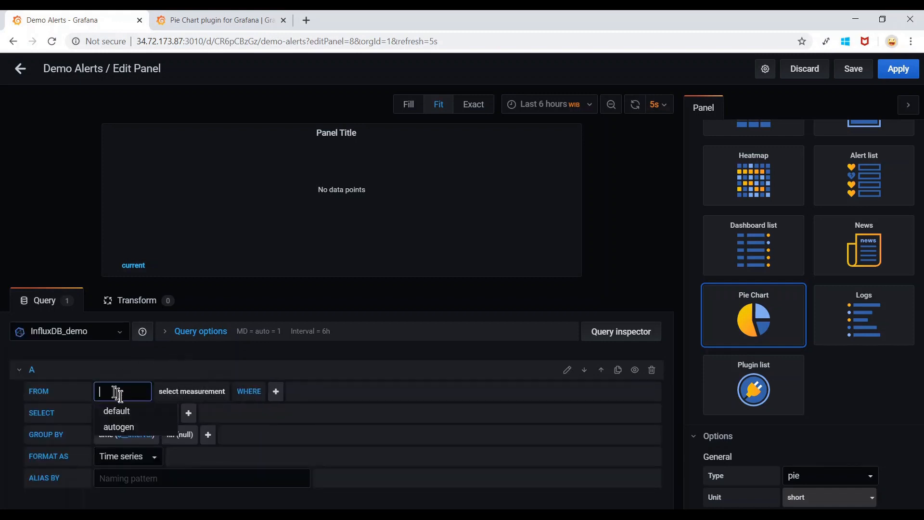
click(121, 427)
click(174, 392)
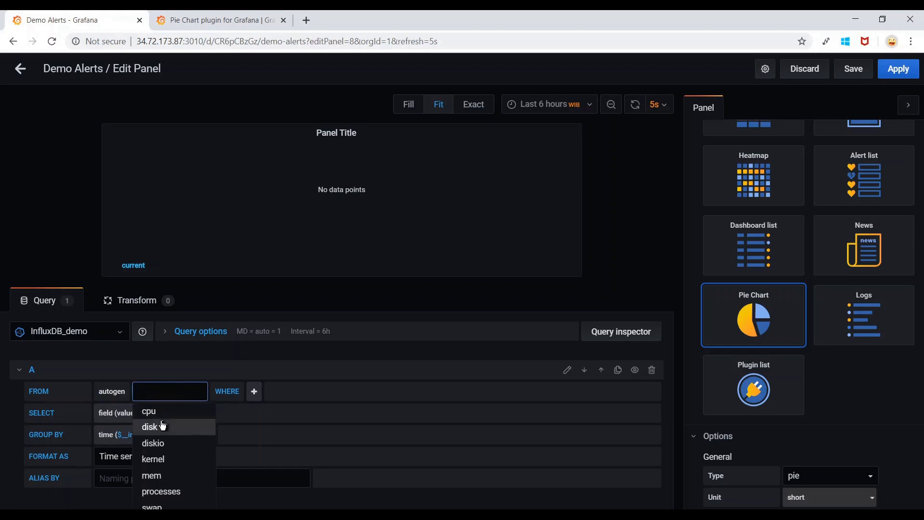
click(150, 409)
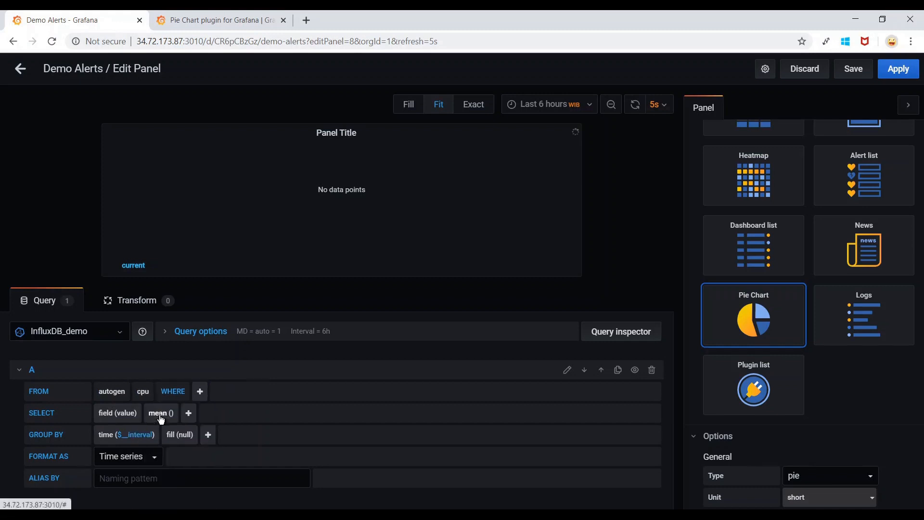
Select the usage_system field and group the results by tag(cpu).
click(200, 395)
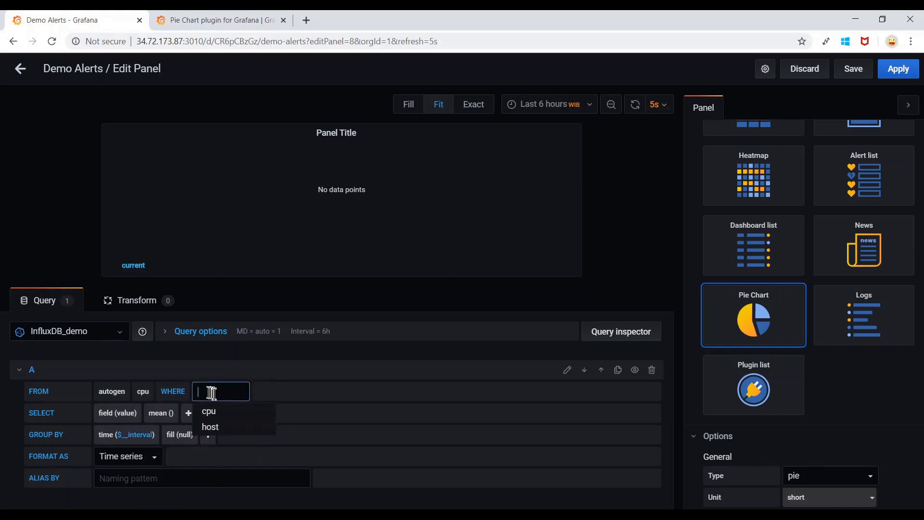
click(120, 413)
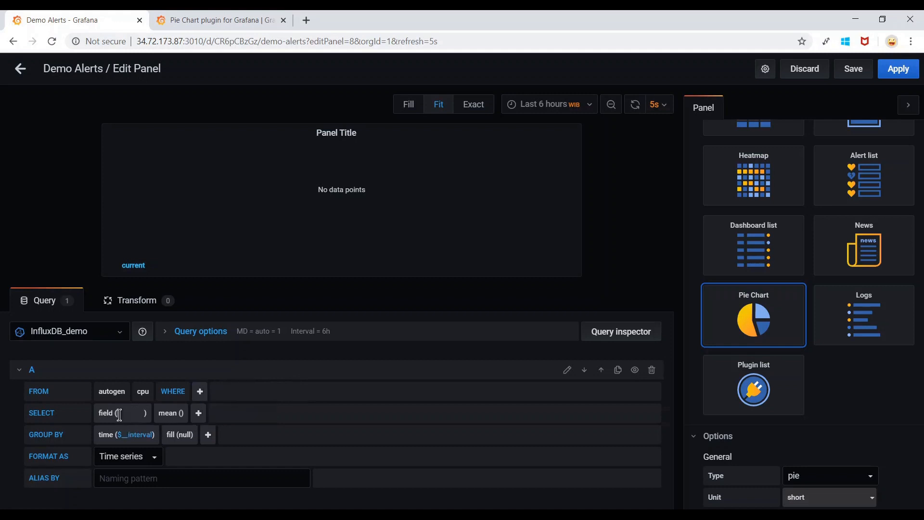
scroll(159, 481, down, 1)
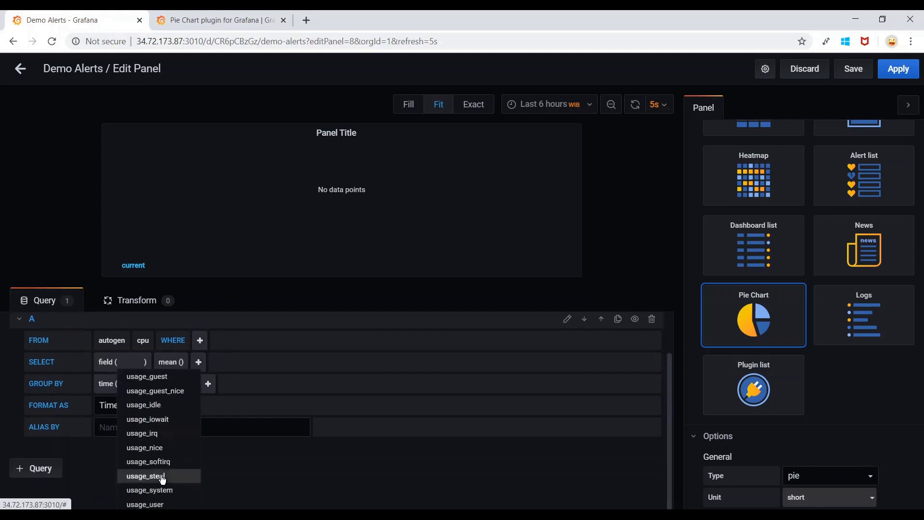
click(178, 491)
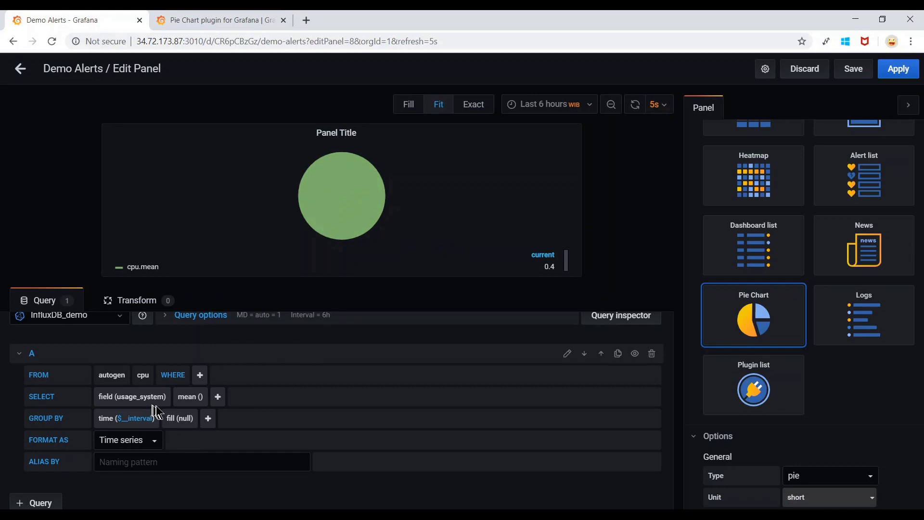
click(209, 419)
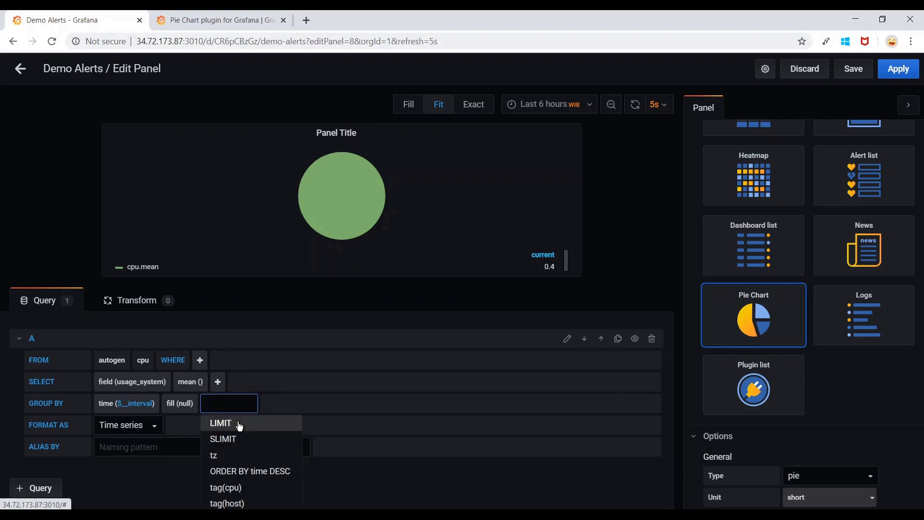
click(226, 486)
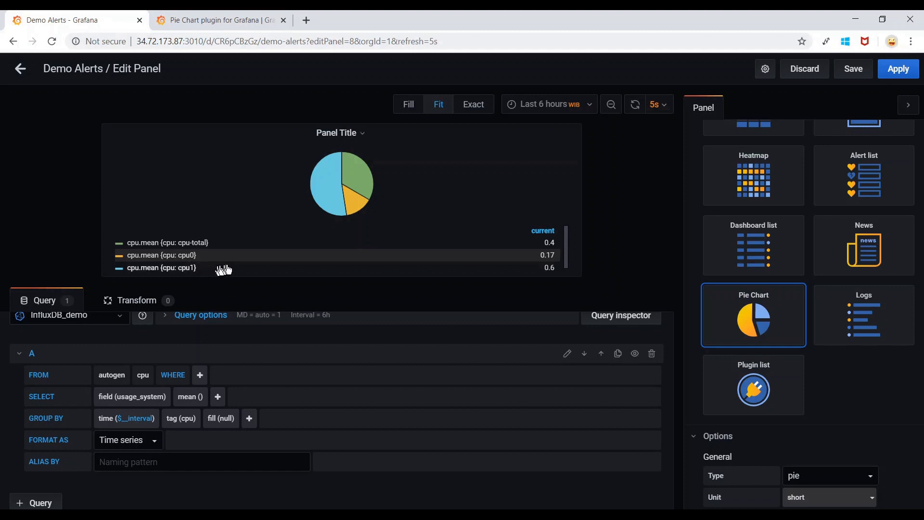
mouse_move(326, 192)
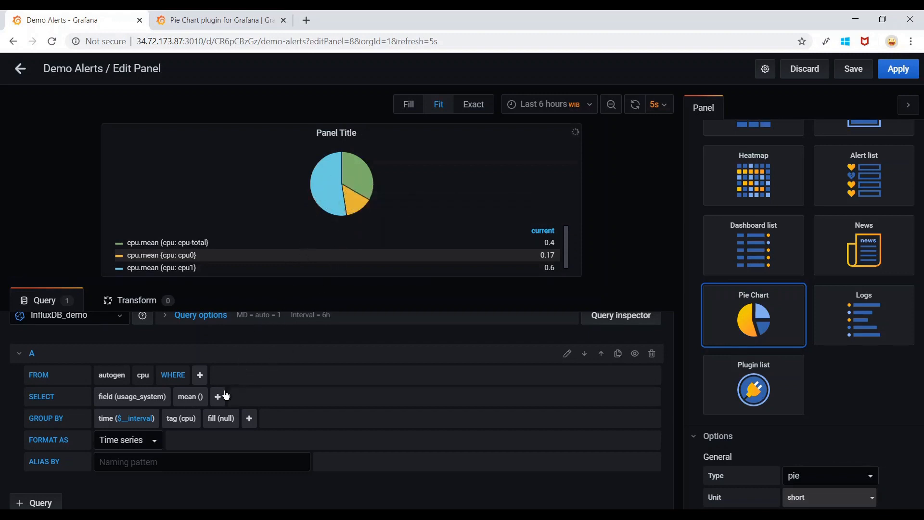
Replace the mean() aggregation with the max() selector.
click(189, 400)
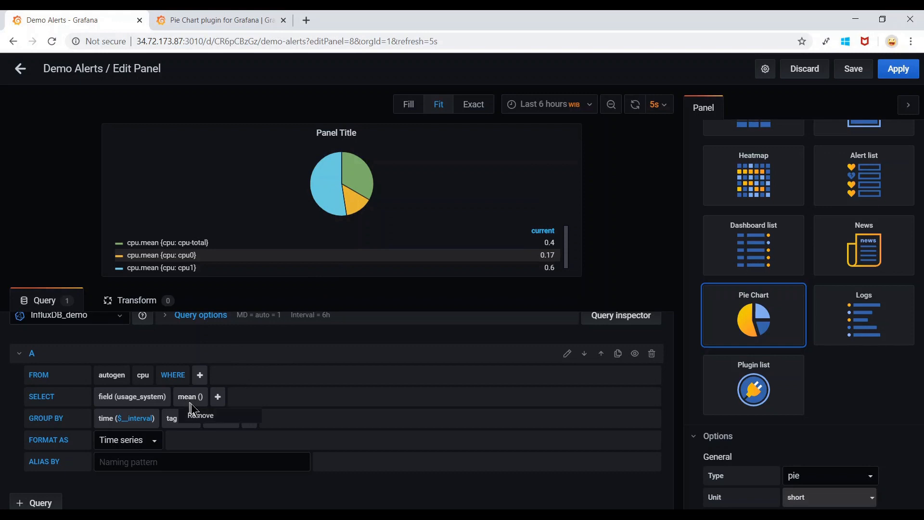
click(212, 418)
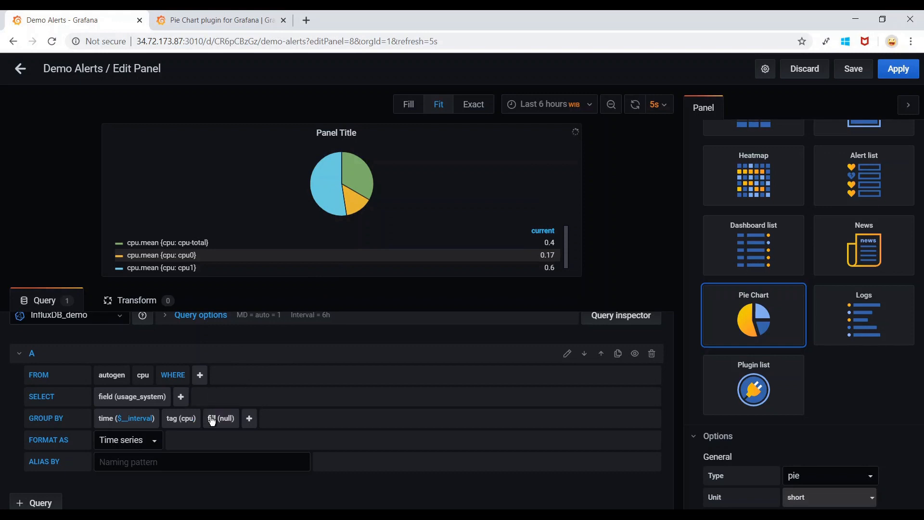
click(181, 397)
scroll(212, 426, down, 1)
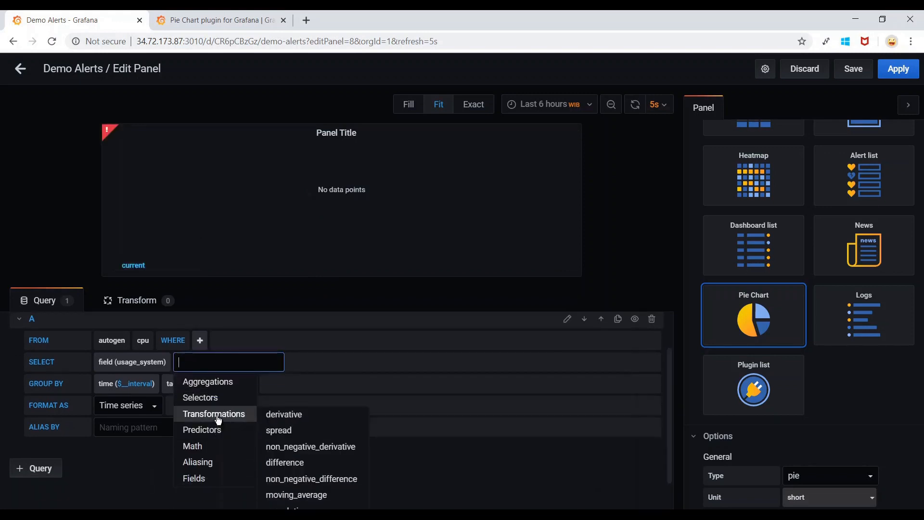
mouse_move(212, 407)
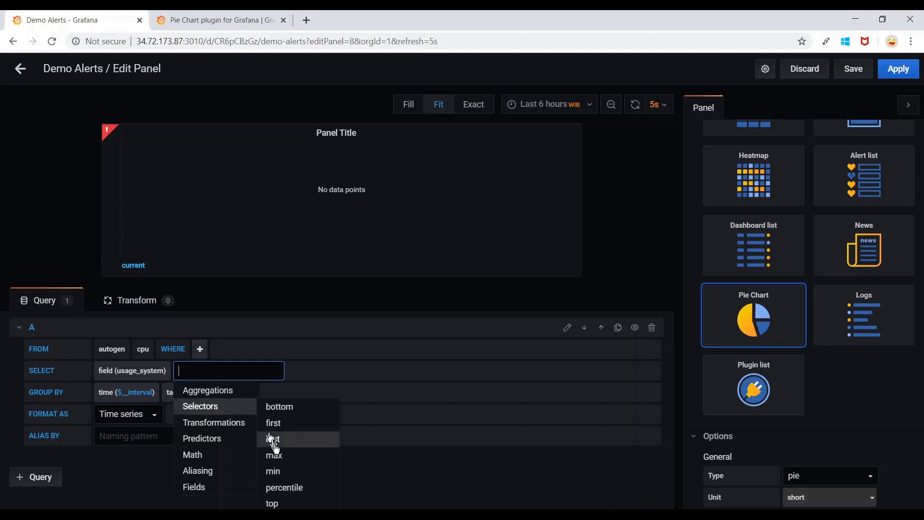
click(273, 455)
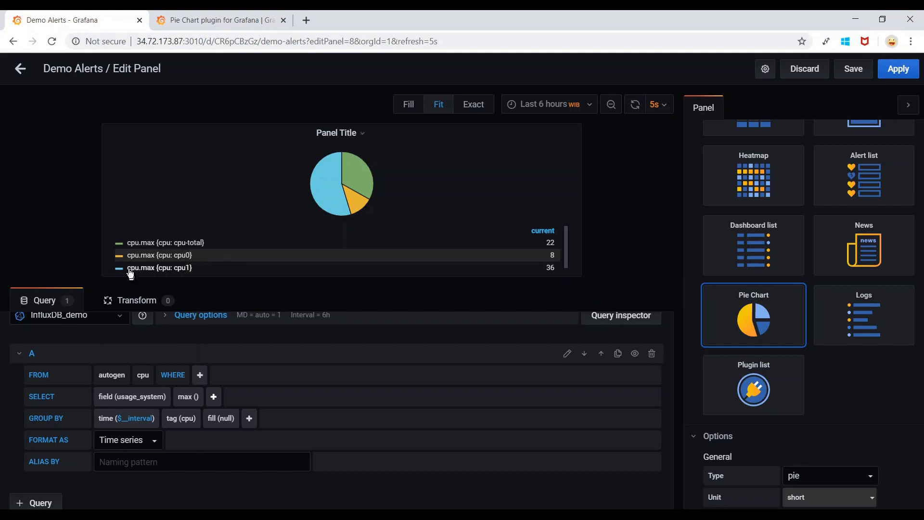
Set Alias By to $tag_cpu and apply the Max CPU Utilization Pie Chart to the dashboard.
click(170, 462)
text($)
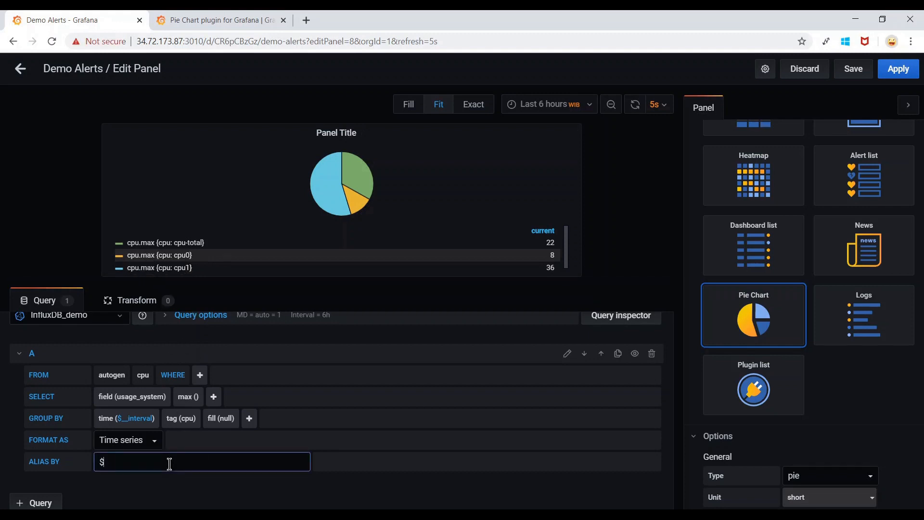
text(tag_cpu)
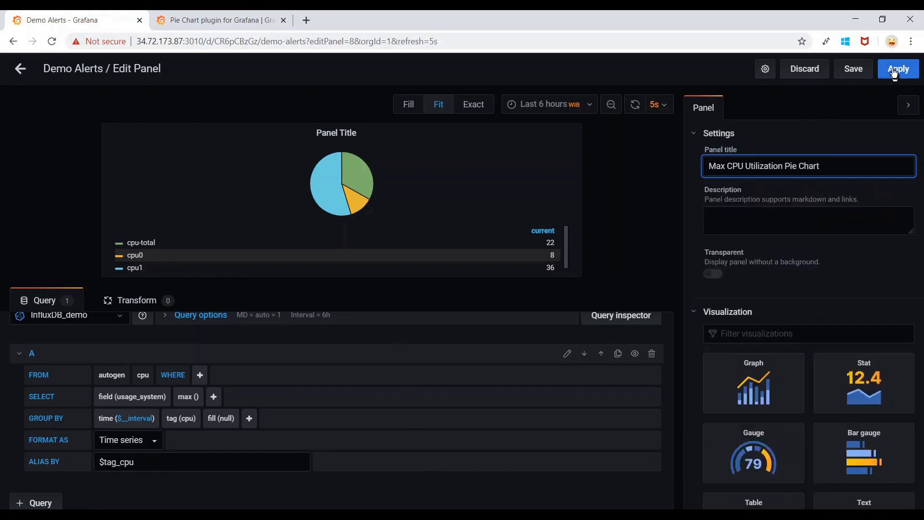
click(898, 68)
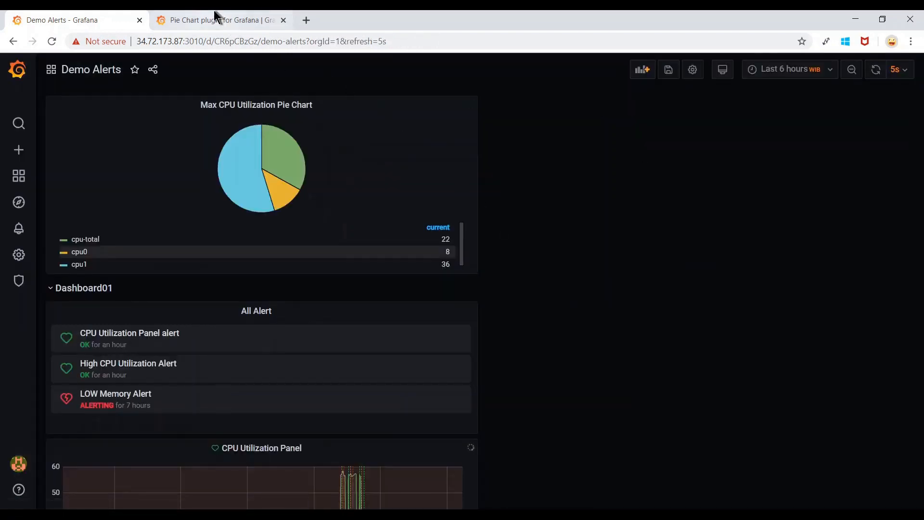
click(217, 18)
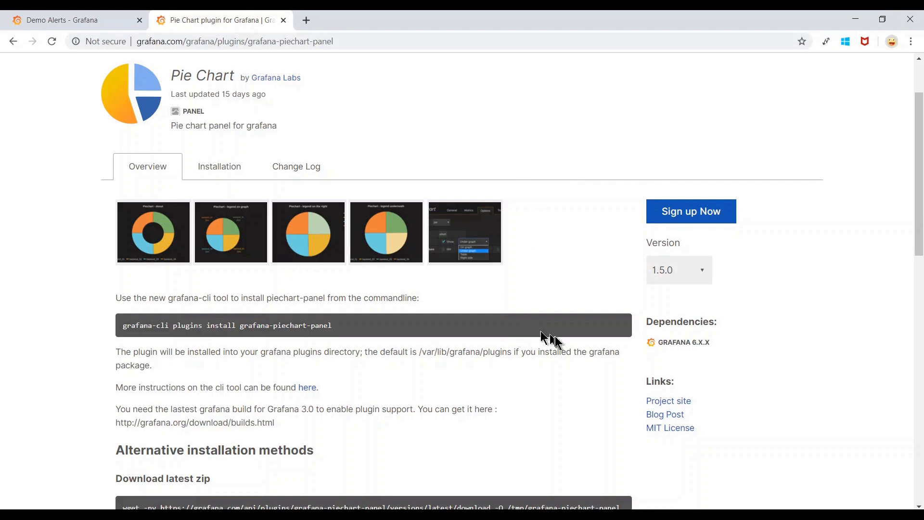
Scroll through the Pie Chart plugin's zip download and git clone installation options.
scroll(556, 337, down, 6)
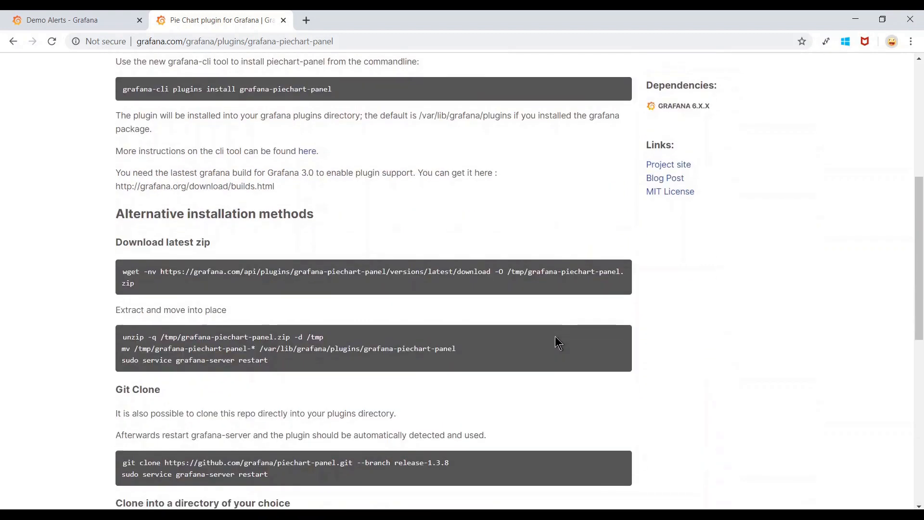
scroll(555, 336, down, 3)
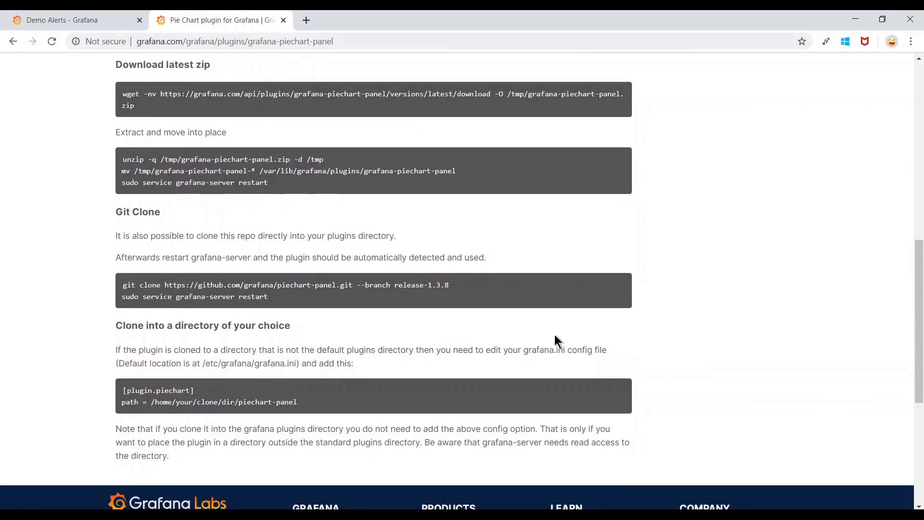
scroll(555, 336, up, 10)
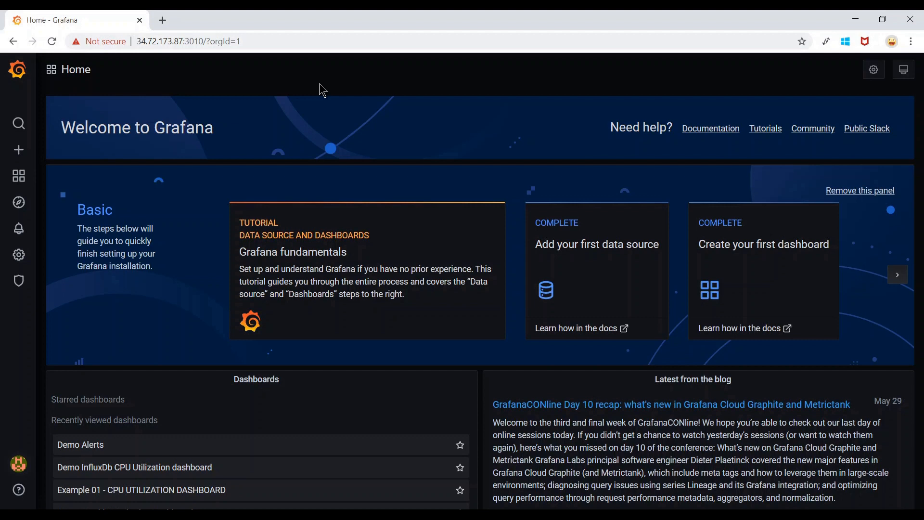
From Server Admin > Users, create a new user with name, e-mail, username and password.
mouse_move(20, 282)
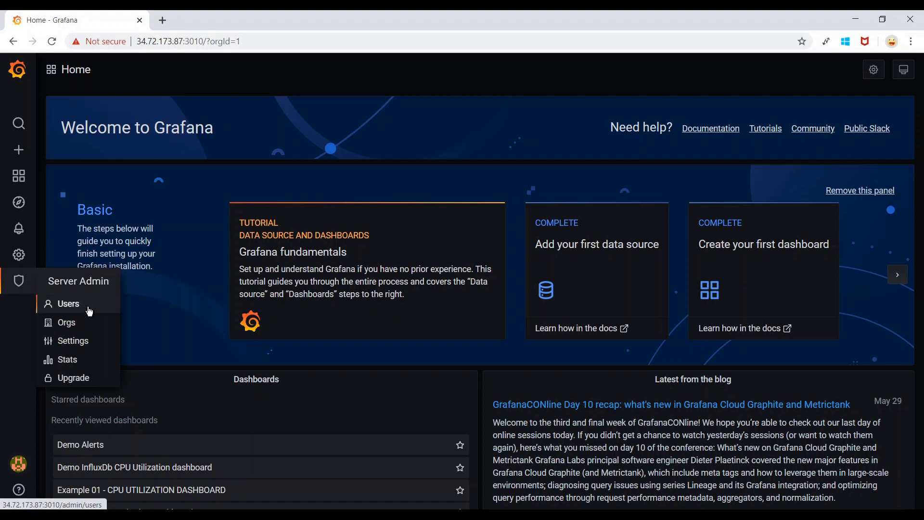
click(89, 311)
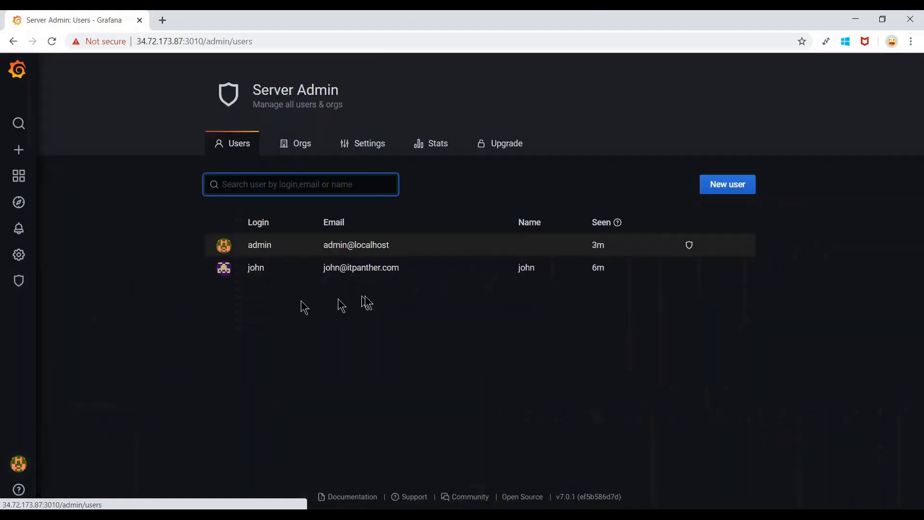
click(742, 192)
click(386, 218)
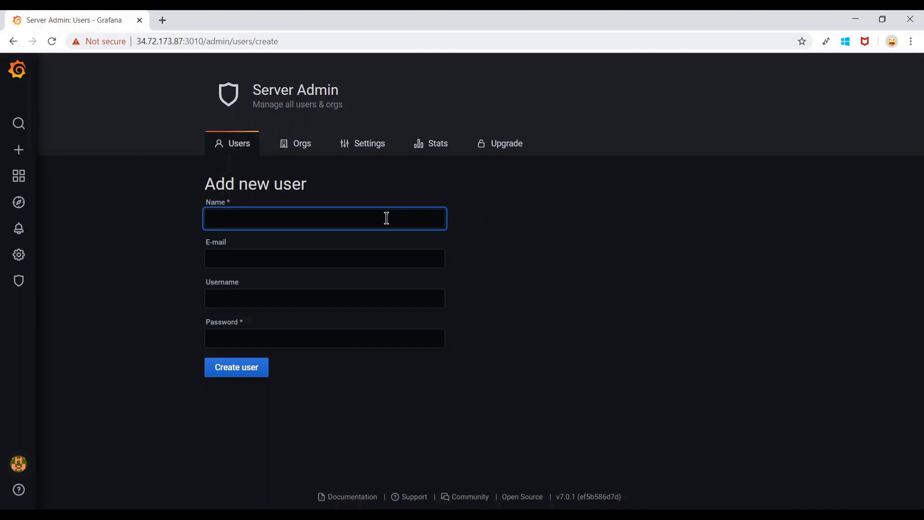
text(smith)
key(Tab)
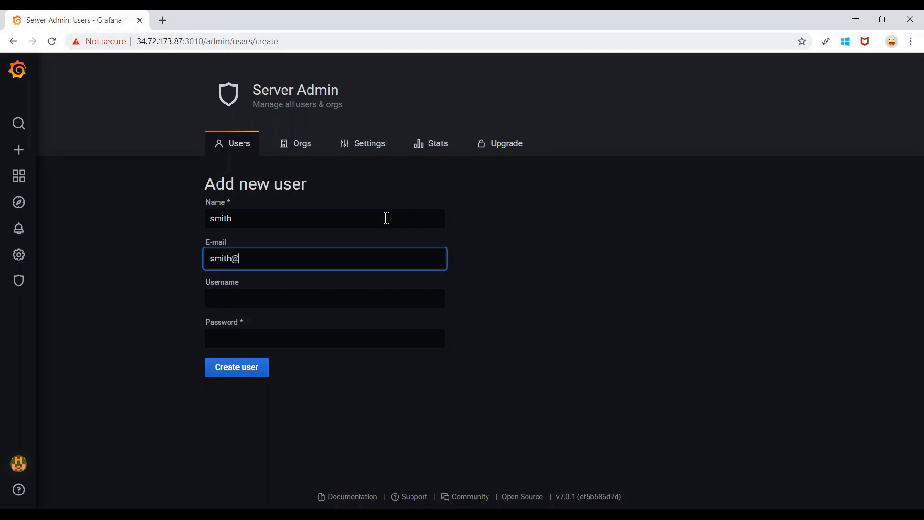
key(Tab)
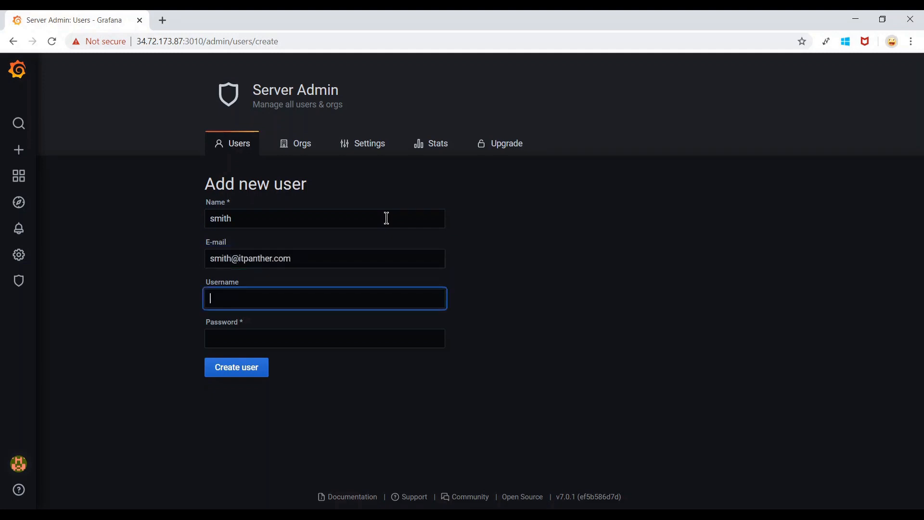
text(smith)
key(Tab)
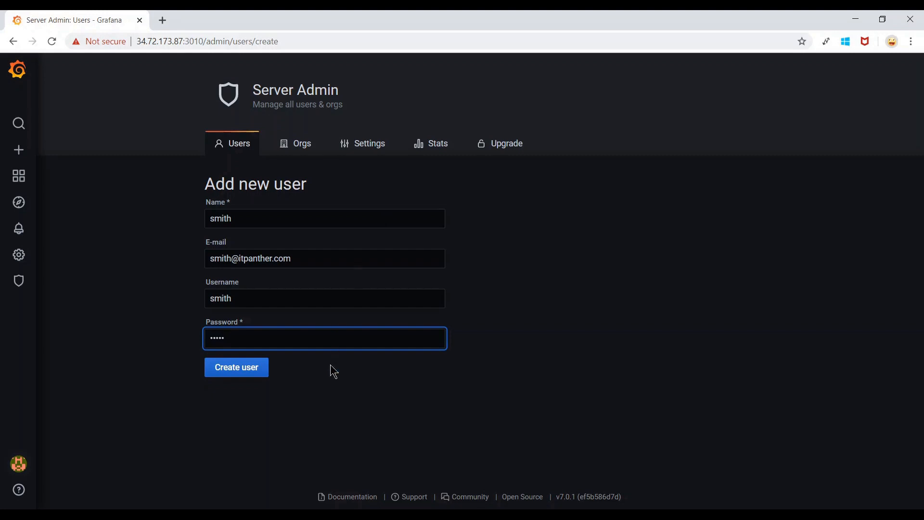
click(262, 373)
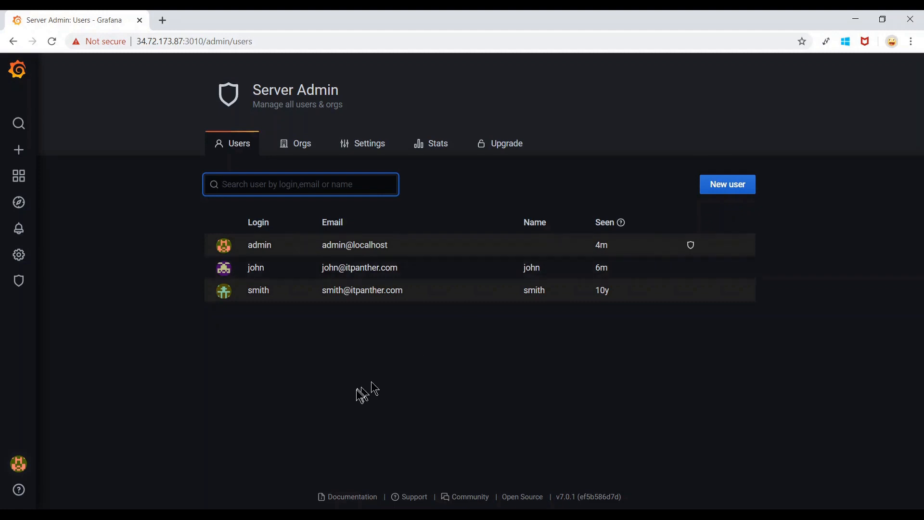
Open the new user's page and open the Main Org. role dropdown via Change role.
click(261, 298)
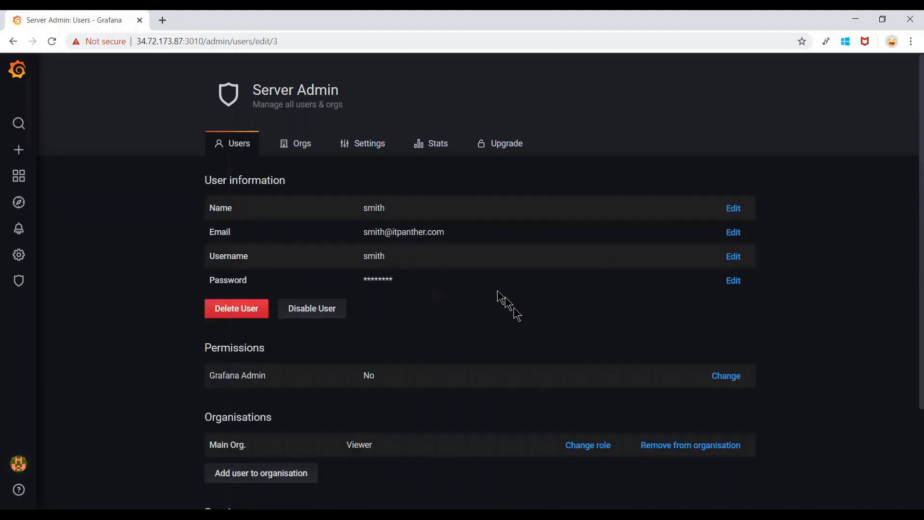
scroll(513, 313, down, 2)
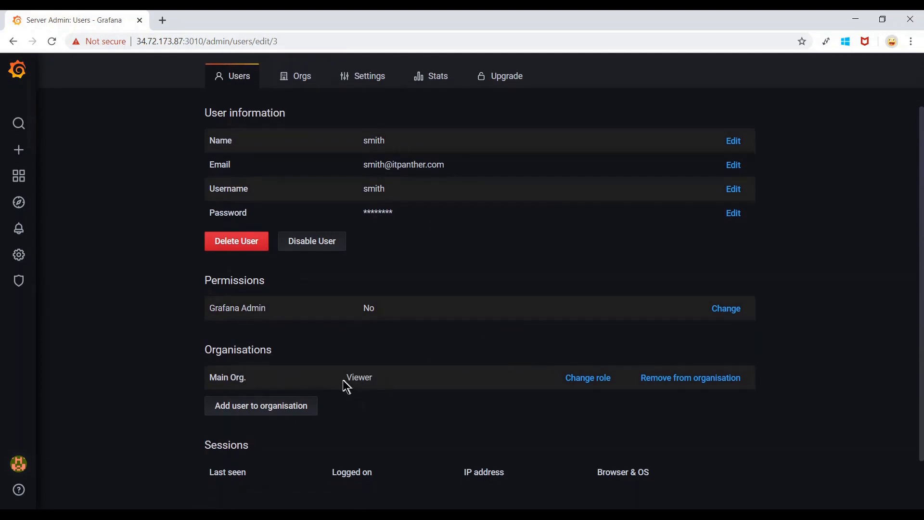
drag(344, 381, 425, 372)
scroll(426, 372, down, 1)
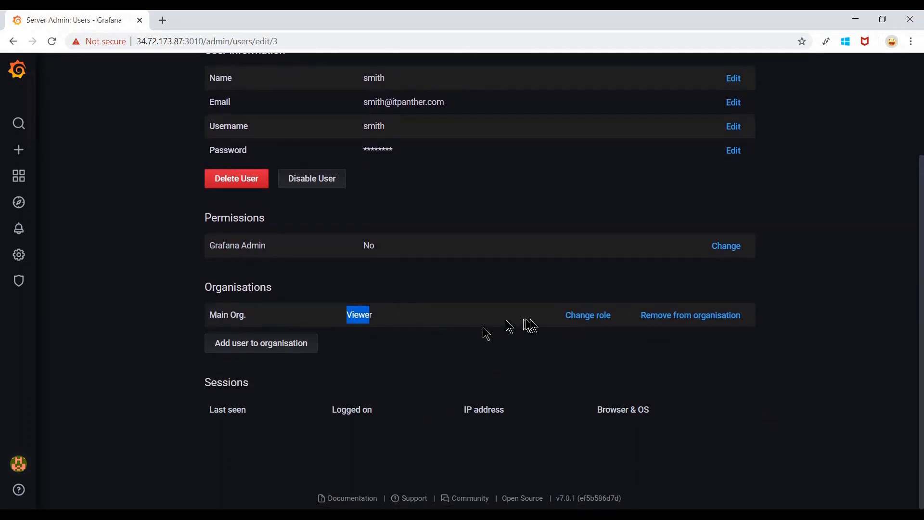
click(580, 325)
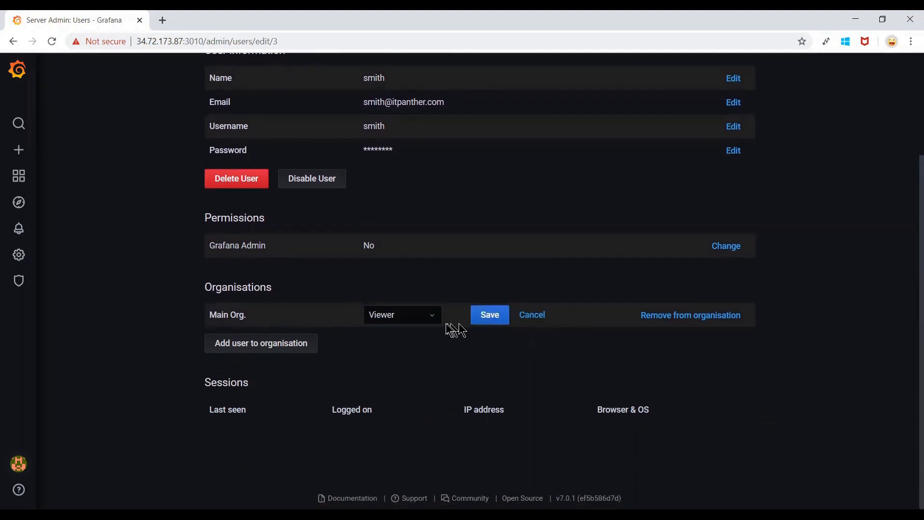
click(428, 321)
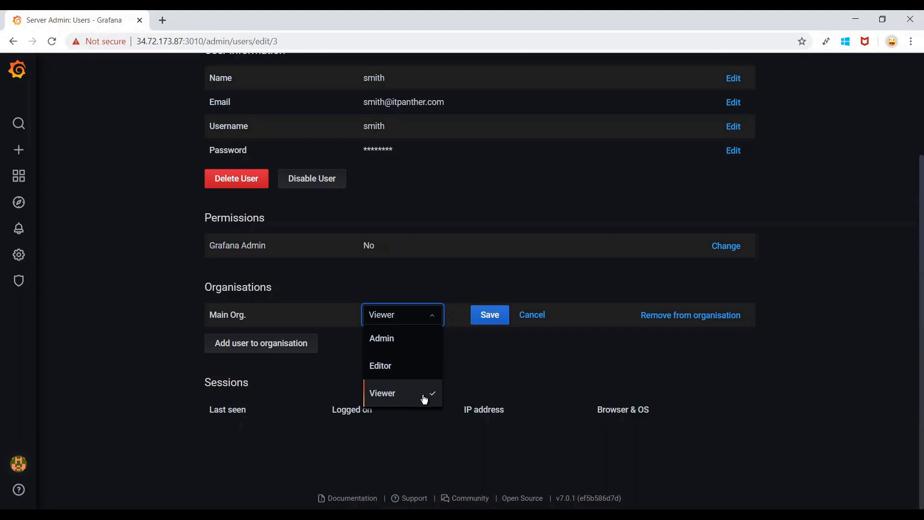
Close the role list leaving Viewer selected and save the Main Org. role.
click(471, 375)
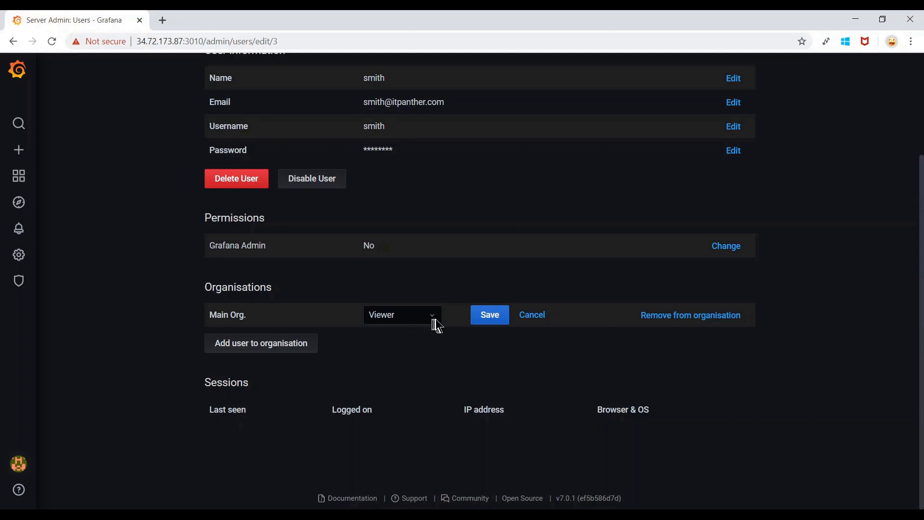
click(491, 320)
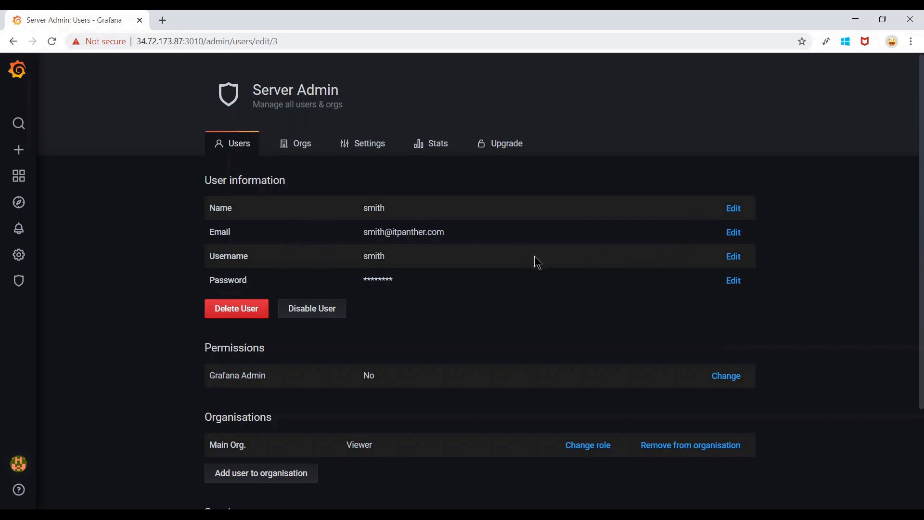
scroll(535, 257, down, 3)
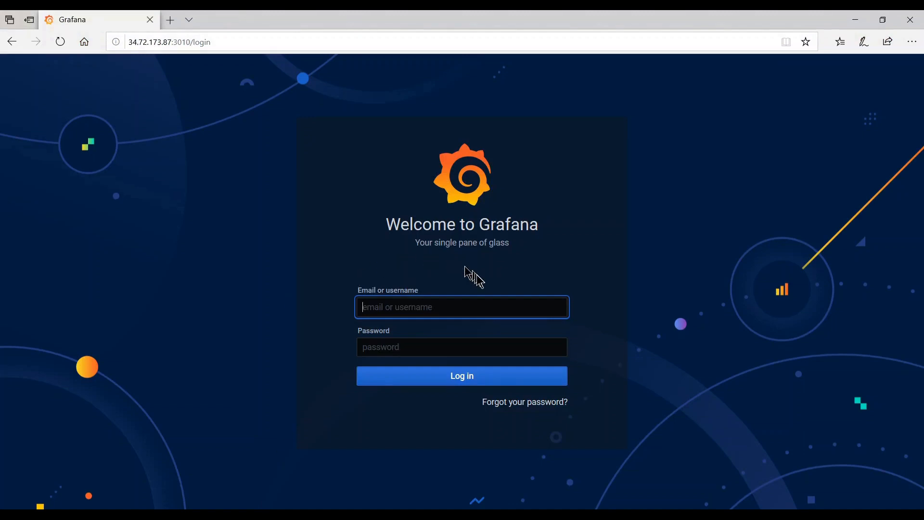
Log in to Grafana in Edge with the new user's username and password, then bring that window forward.
text(smith)
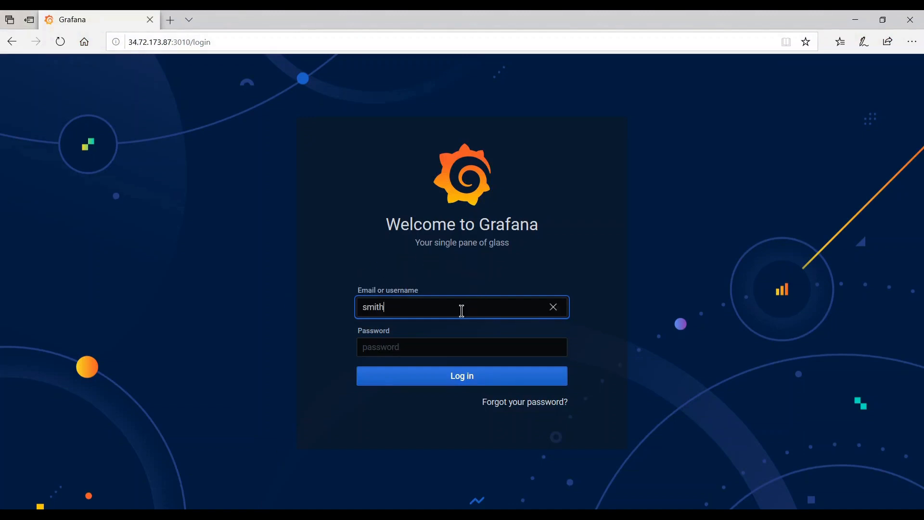
key(Tab)
text(*****)
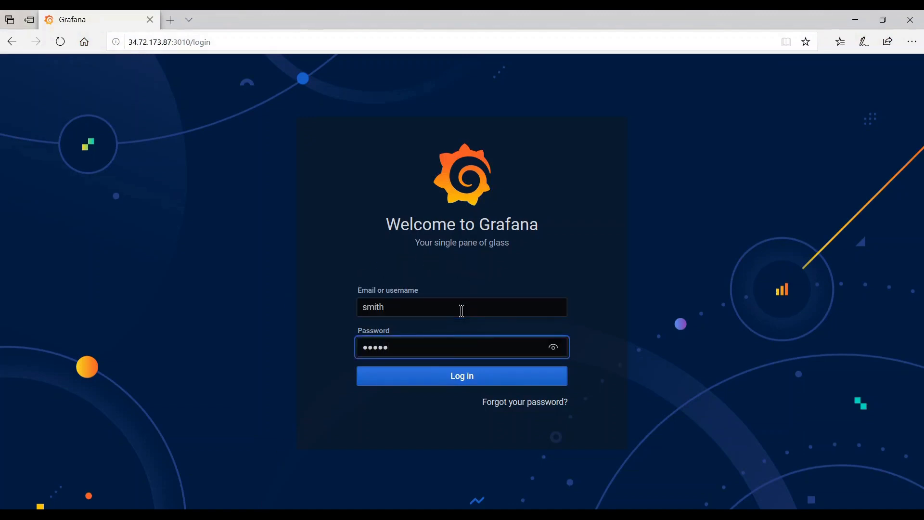
key(Return)
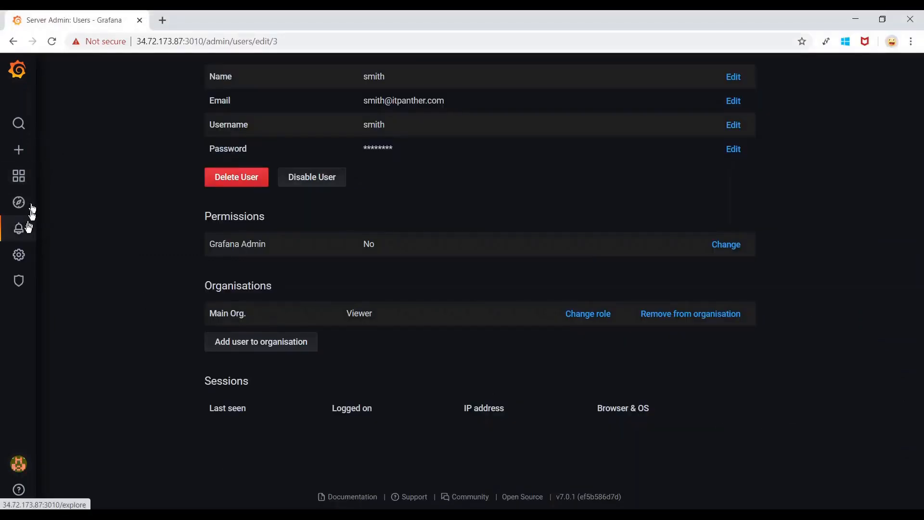
mouse_move(26, 234)
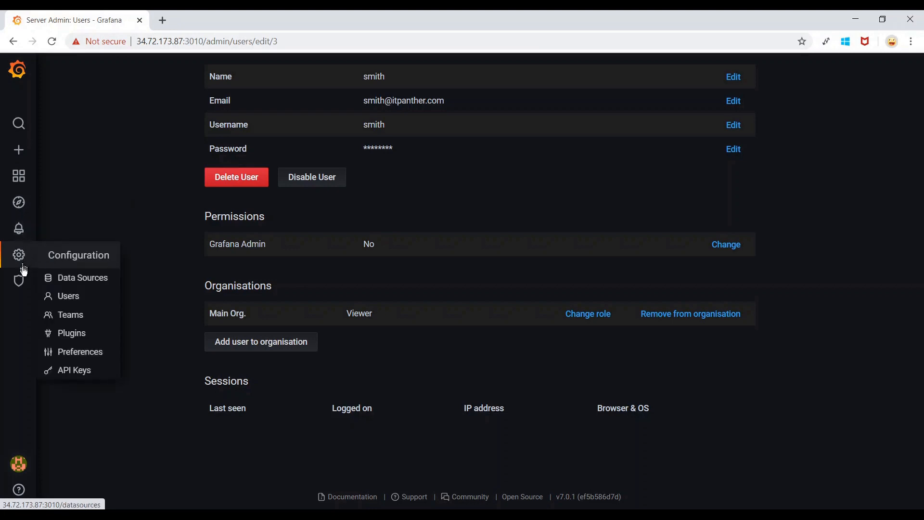
mouse_move(25, 284)
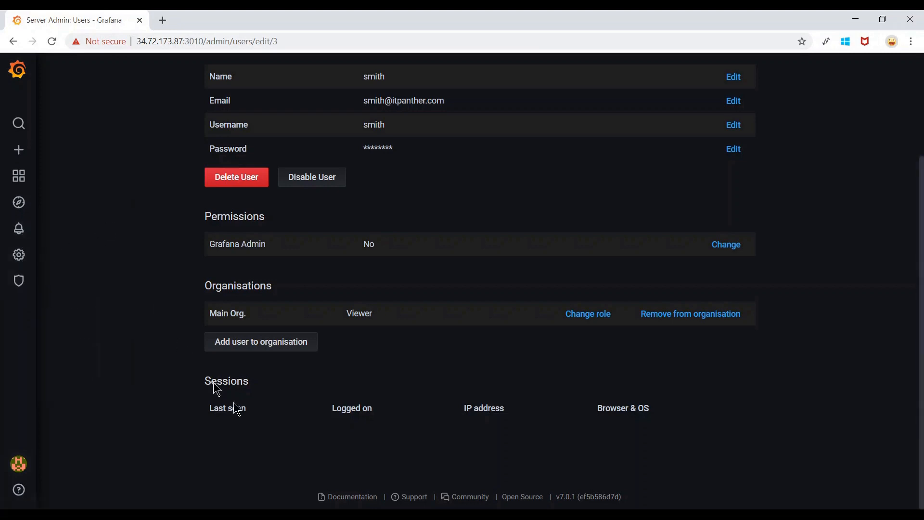
click(272, 515)
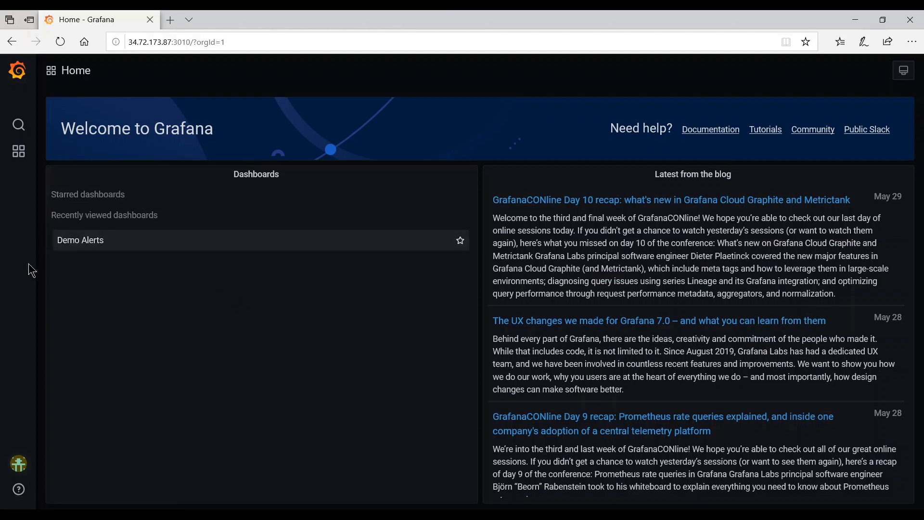
As the Viewer, open Demo Alerts and check the All Alert panel menu's limited options.
mouse_move(19, 151)
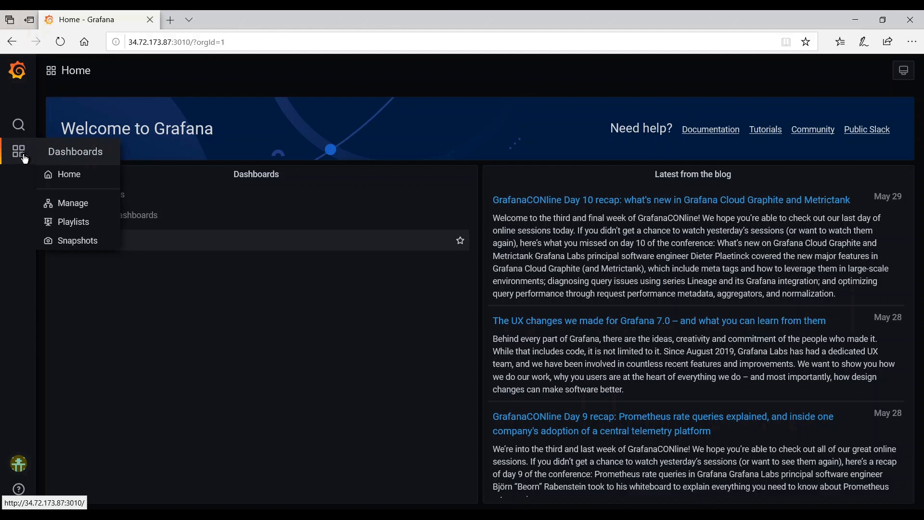
click(75, 204)
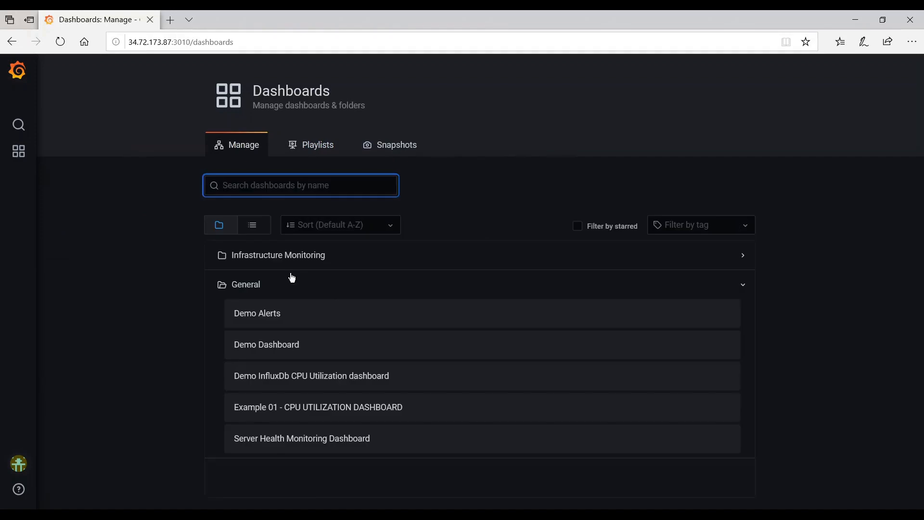
click(295, 316)
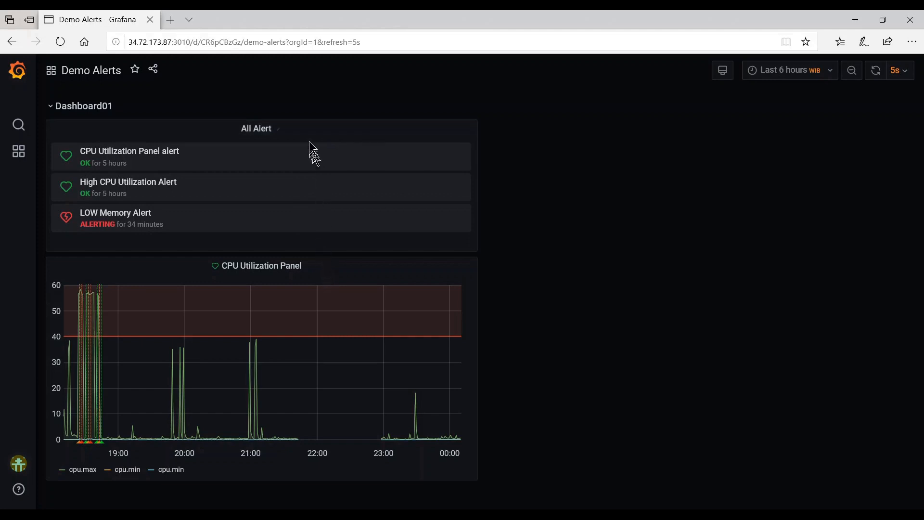
click(281, 134)
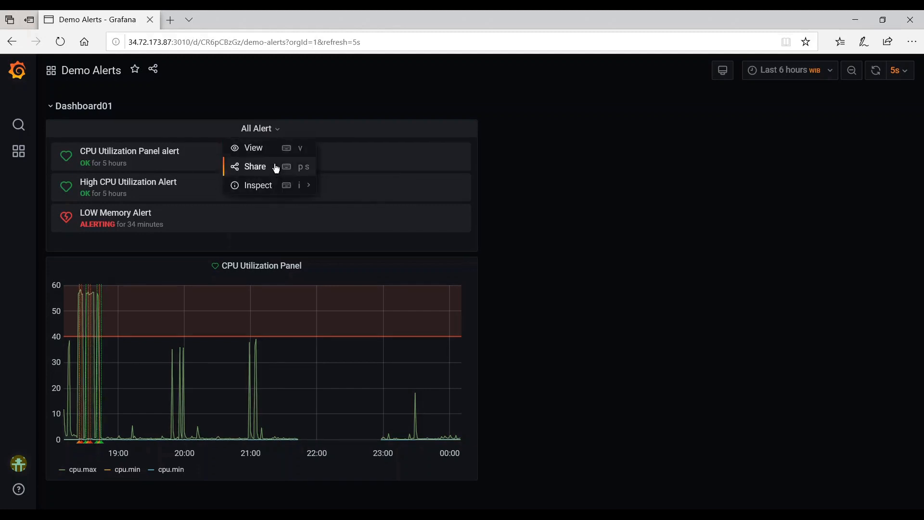
click(510, 241)
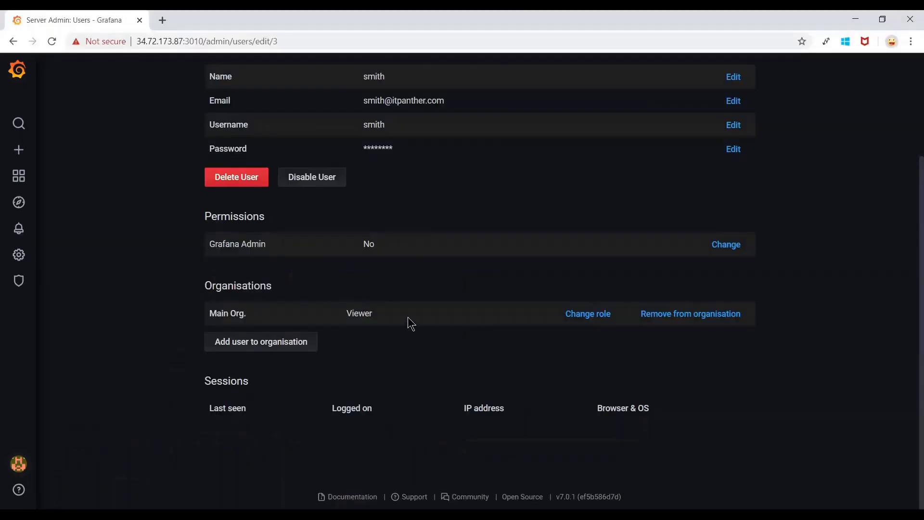
Change the new user's Main Org. role from Viewer to Editor and save it.
click(578, 318)
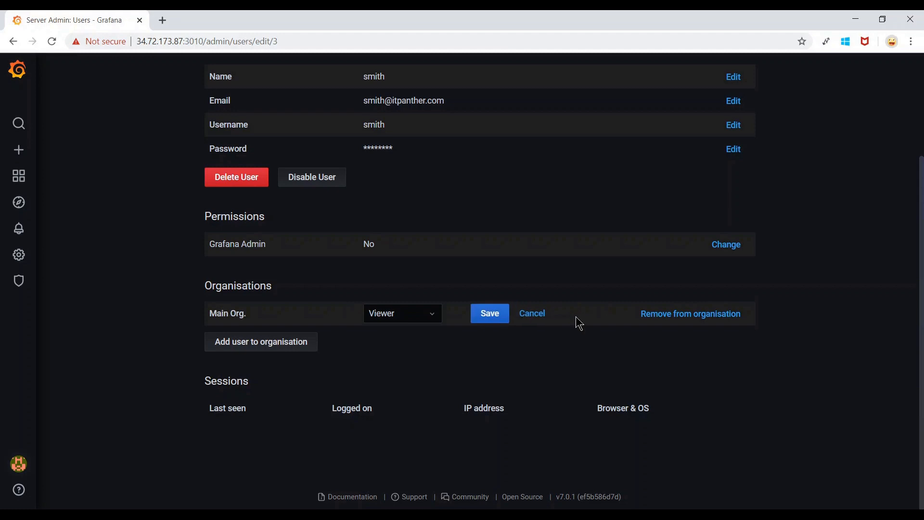
click(423, 323)
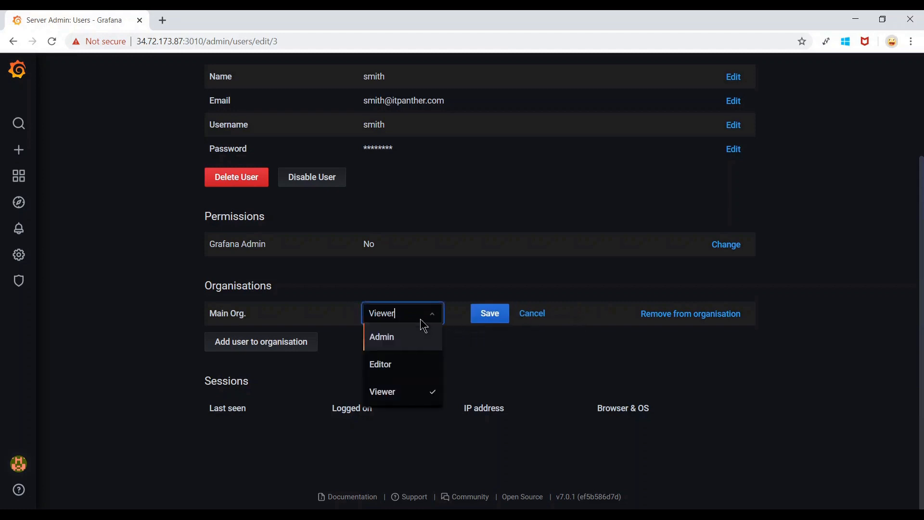
click(392, 373)
click(488, 314)
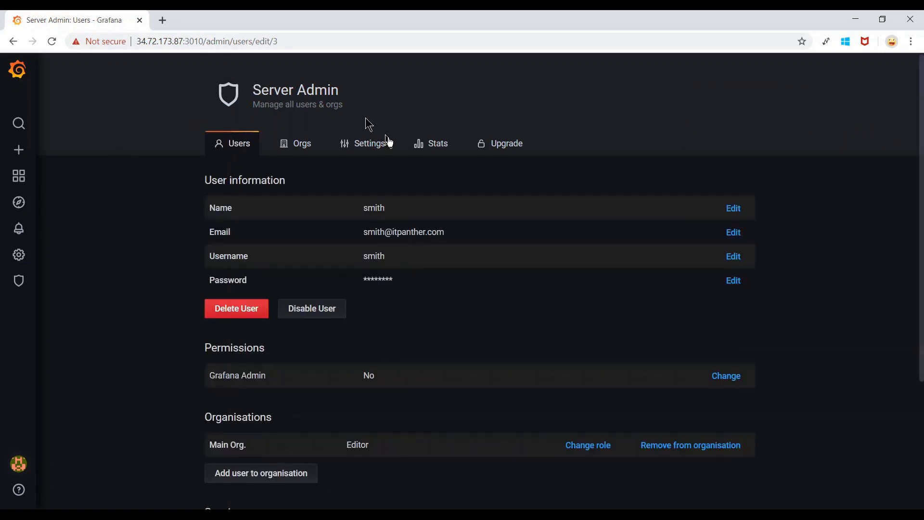
scroll(588, 303, down, 4)
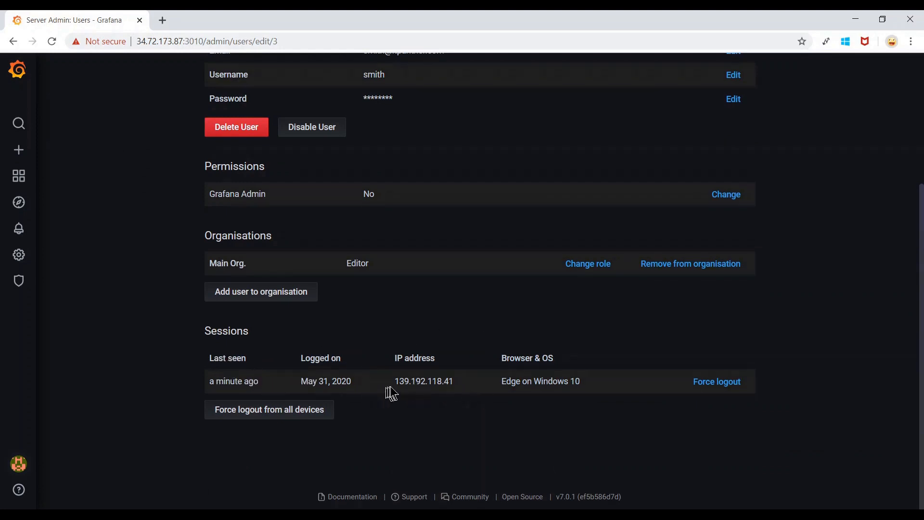
Review the session's IP and browser details, then force logout of that session and confirm.
drag(395, 382, 428, 383)
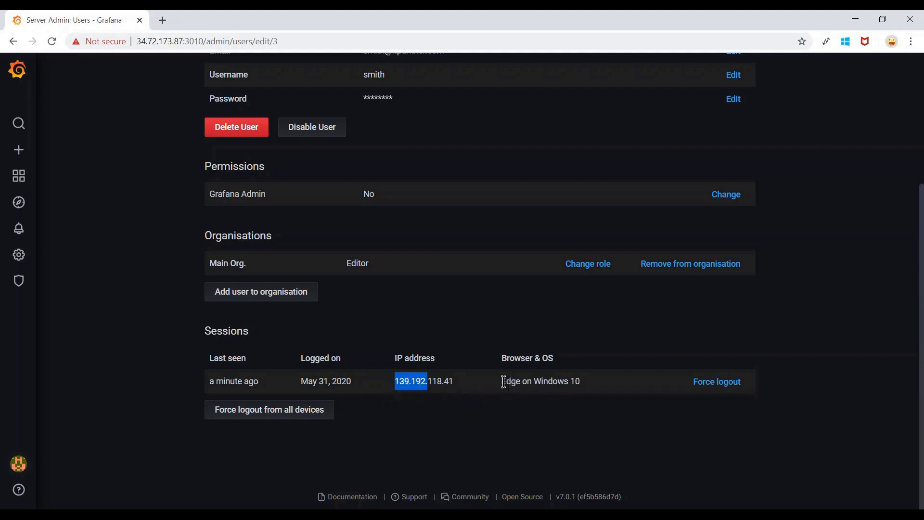
drag(502, 382, 587, 409)
click(587, 408)
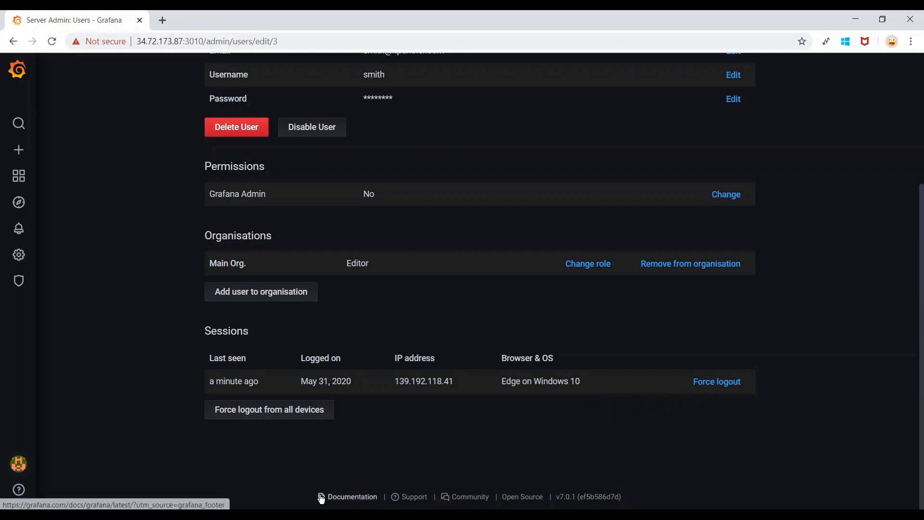
click(285, 515)
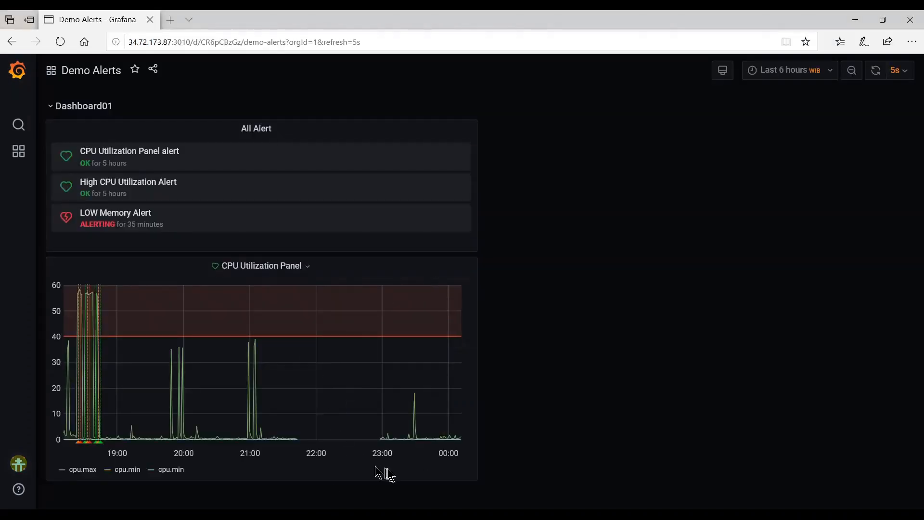
click(233, 515)
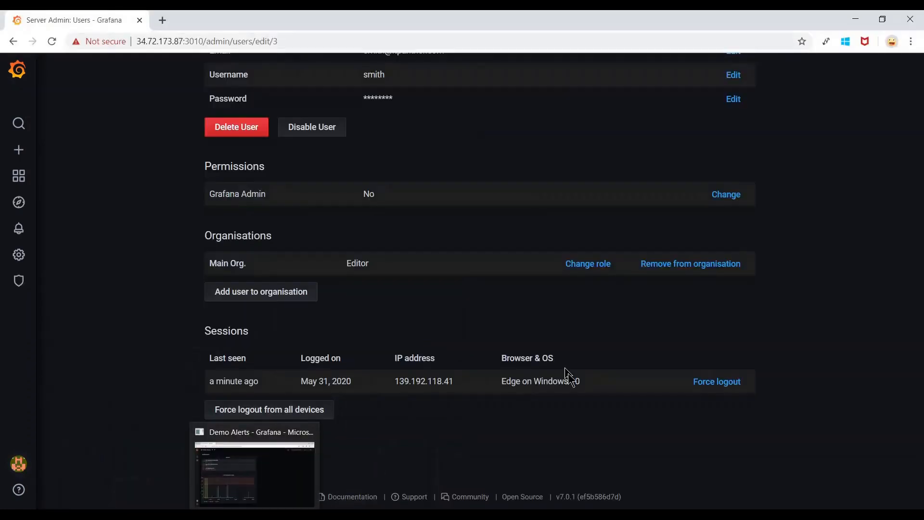
click(717, 382)
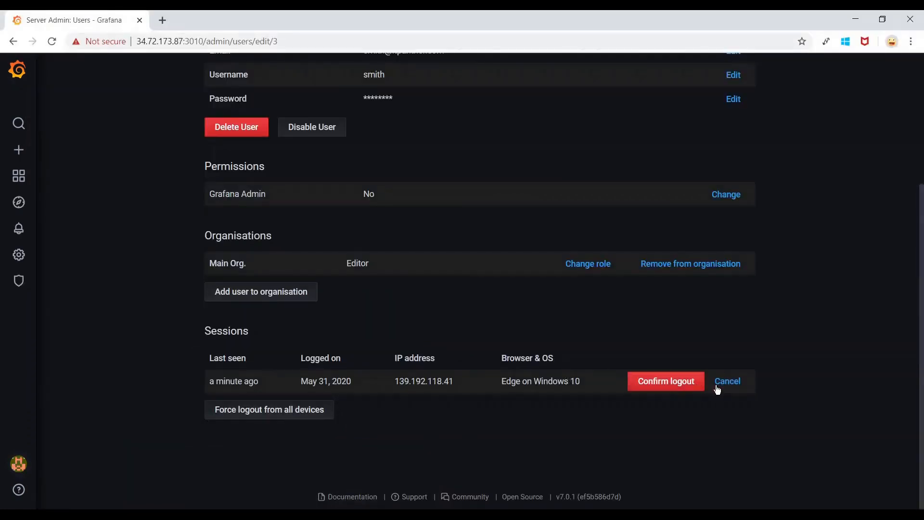
click(673, 387)
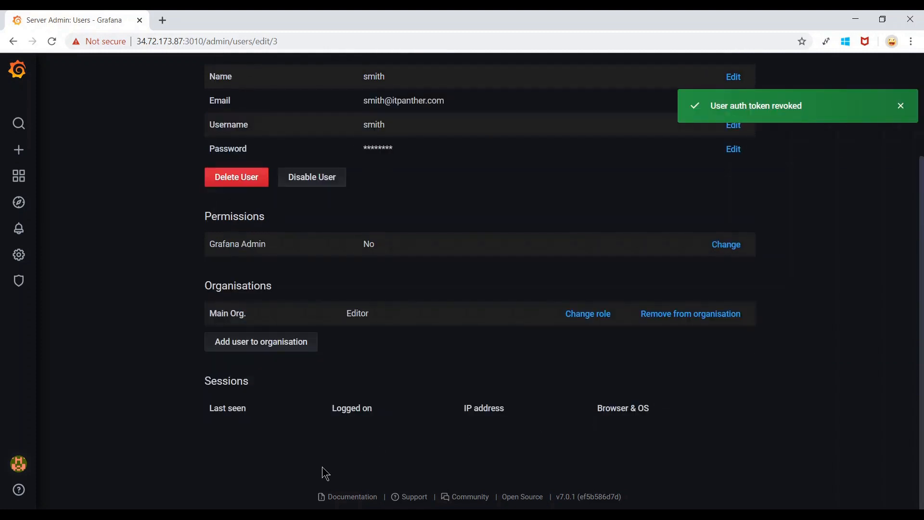
In the Edge window, sign back in as the new user with their username and password.
key(alt+Tab)
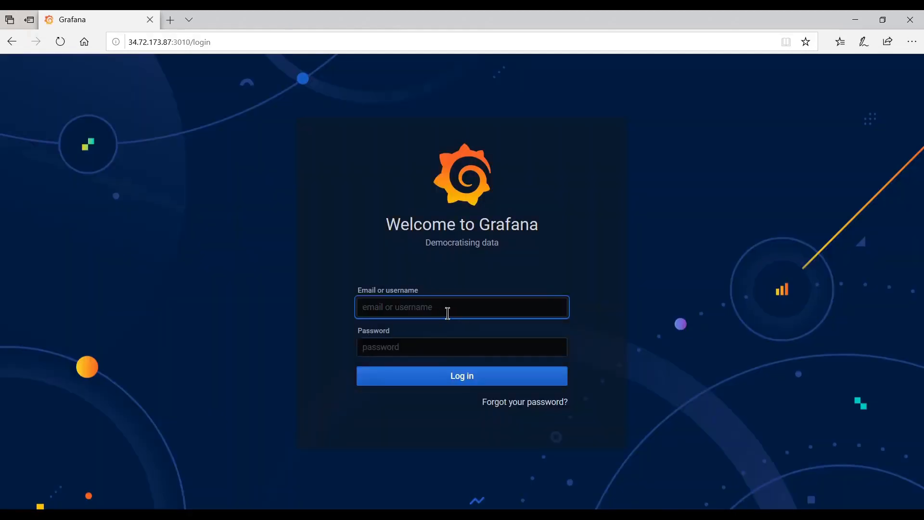
text(smith)
key(Tab)
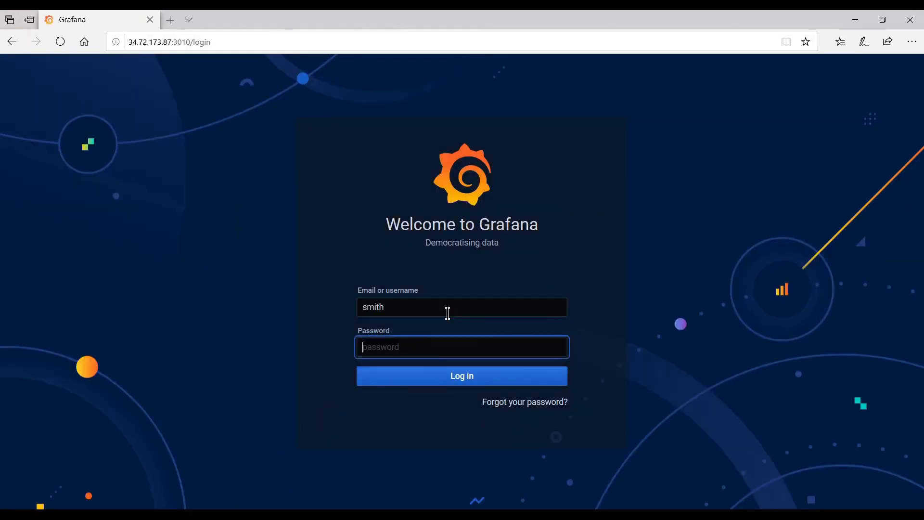
text(•••••)
key(Return)
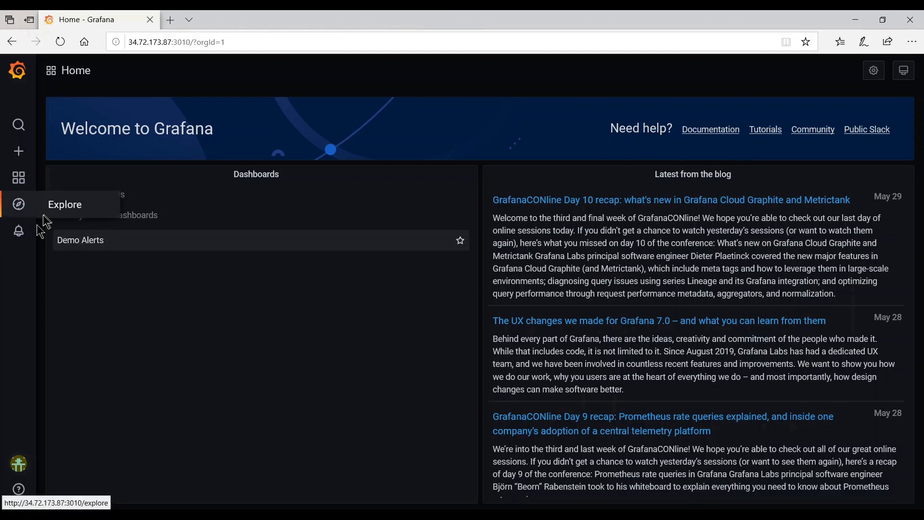
Open the Demo Alerts dashboard from the Dashboards > Manage list.
mouse_move(20, 242)
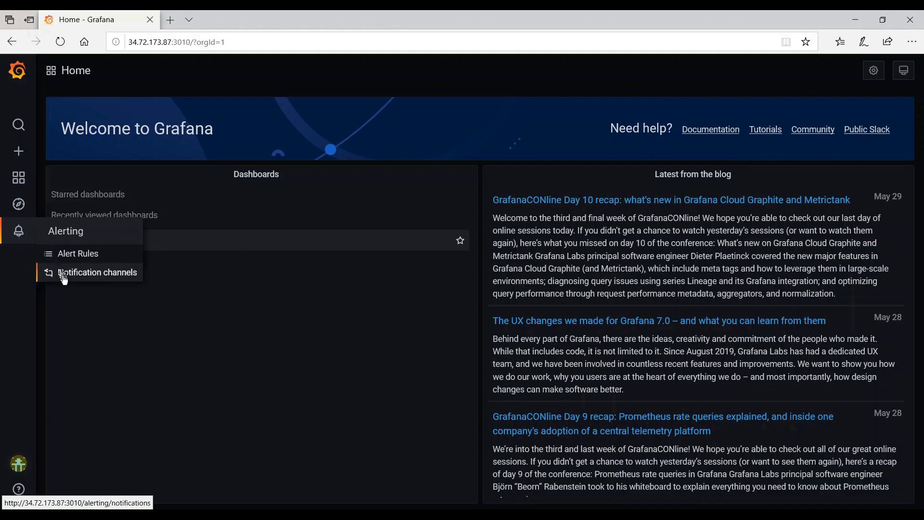
mouse_move(19, 187)
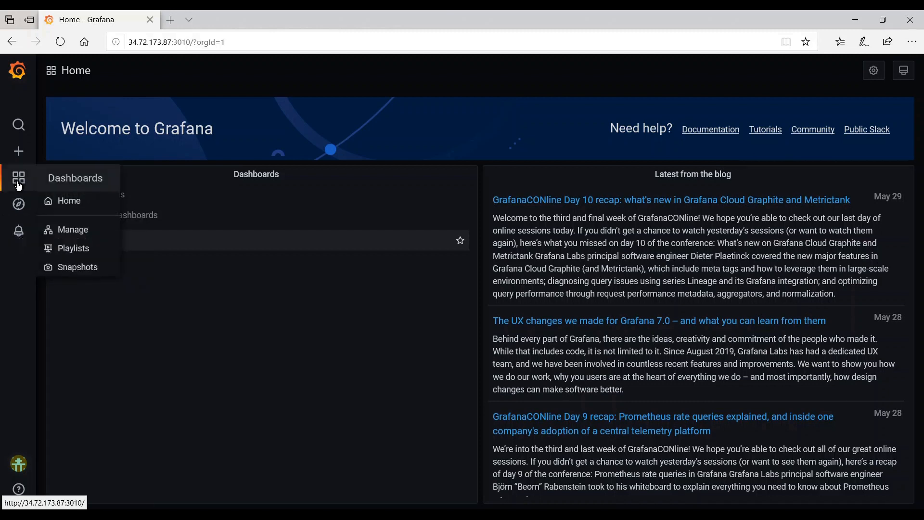
click(74, 231)
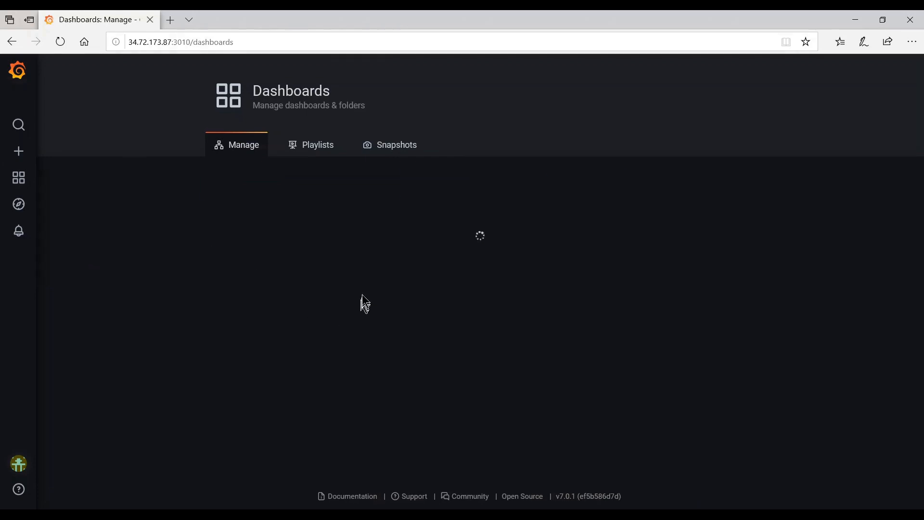
click(286, 315)
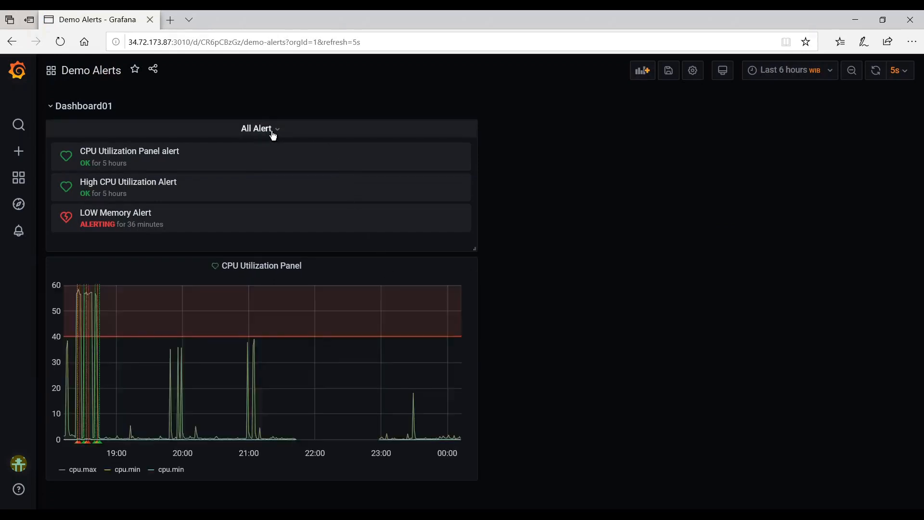
Briefly open the All Alert panel editor, then open the CPU Utilization Panel for editing.
click(278, 135)
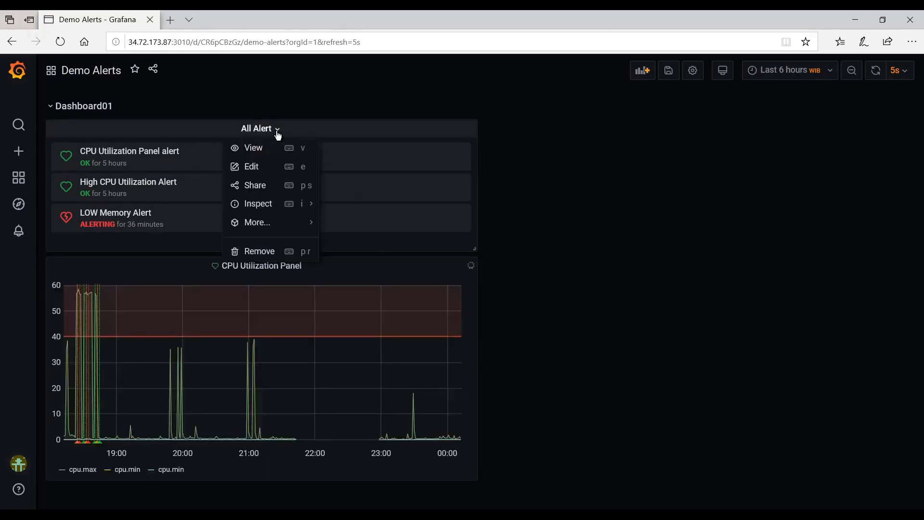
click(268, 172)
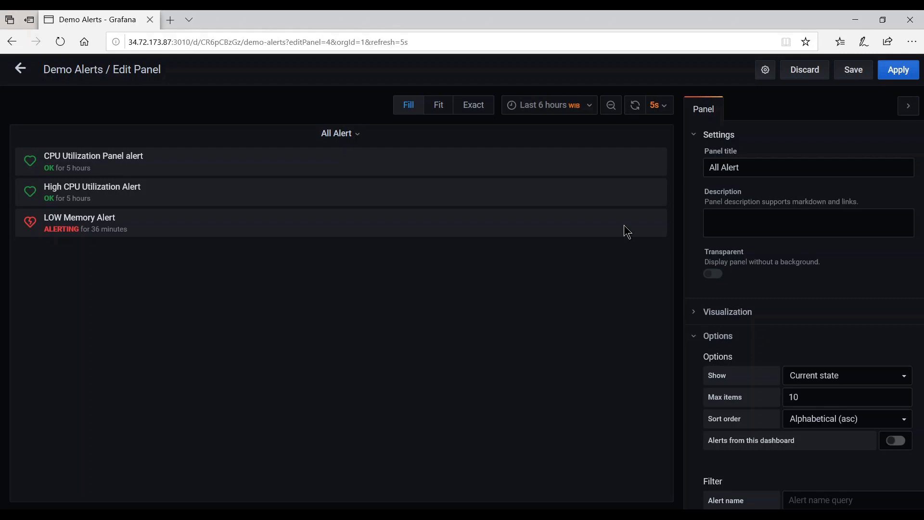
click(20, 70)
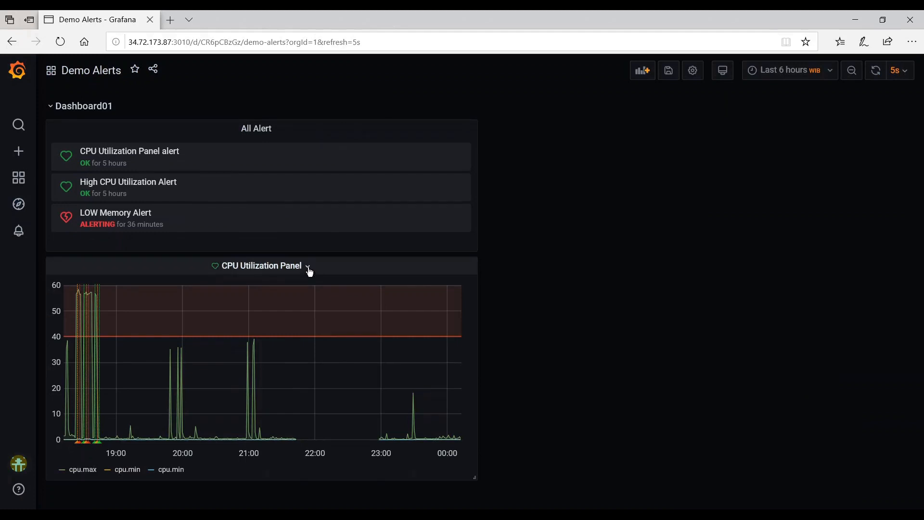
click(308, 268)
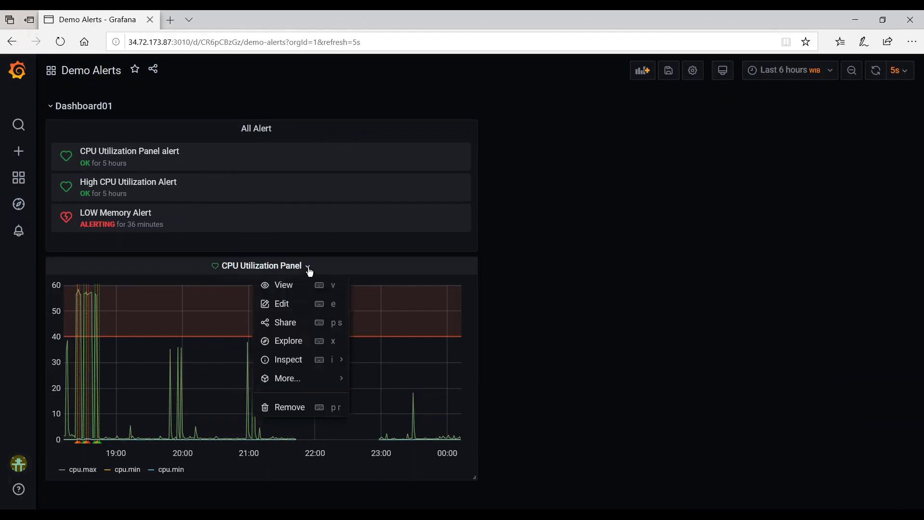
click(289, 308)
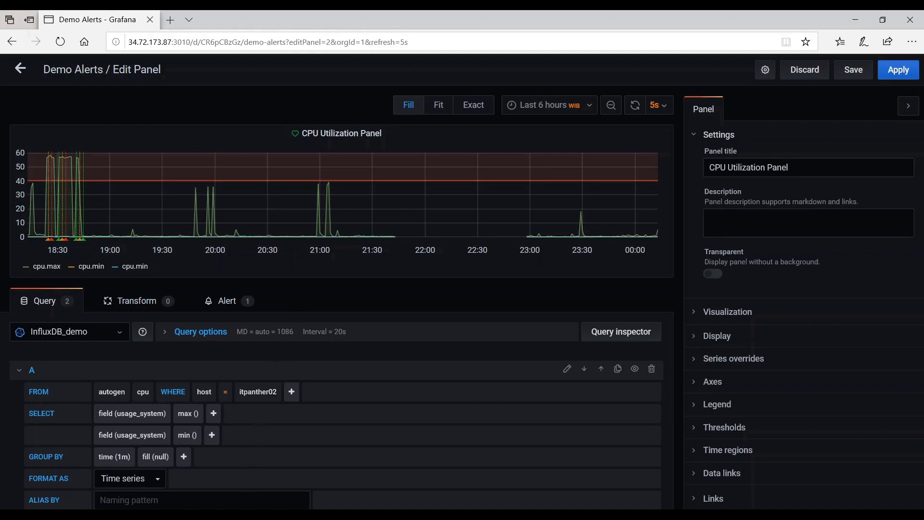
In Chrome, reload the new user's Server Admin page and scroll to its Sessions list.
mouse_move(232, 514)
click(242, 495)
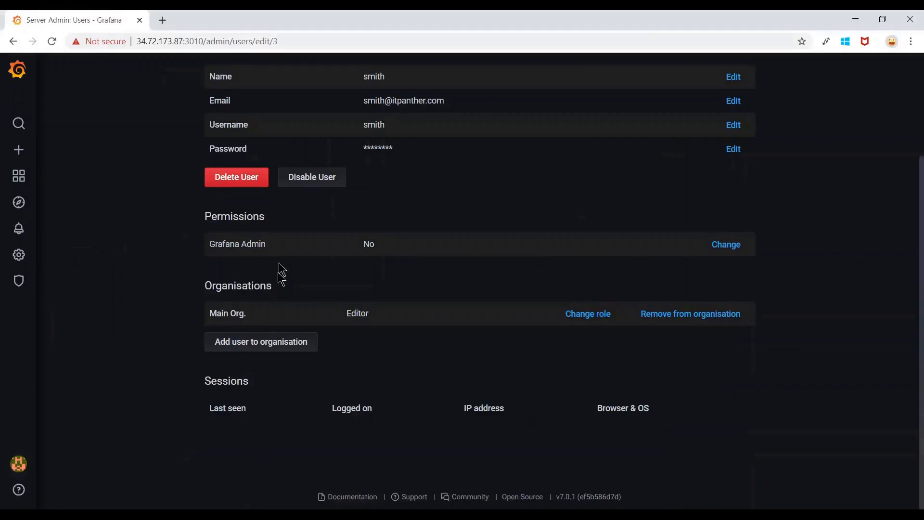
click(52, 42)
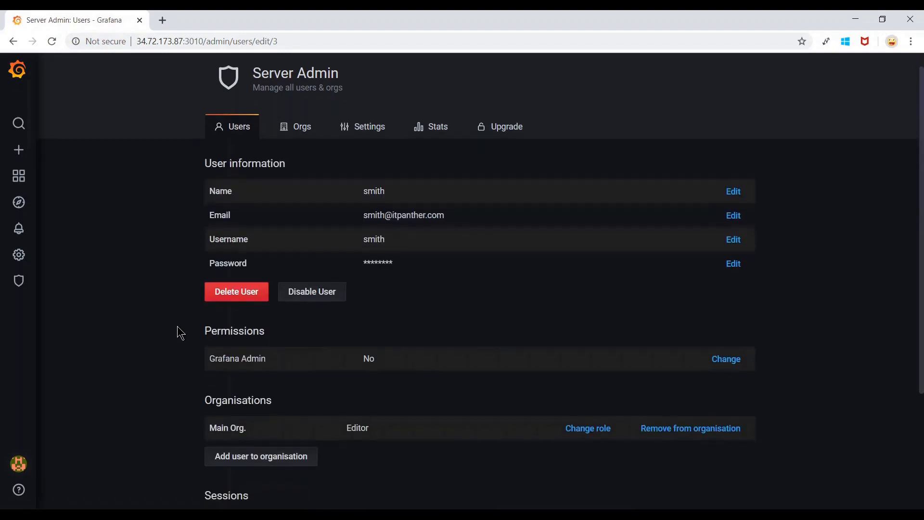
scroll(177, 326, down, 3)
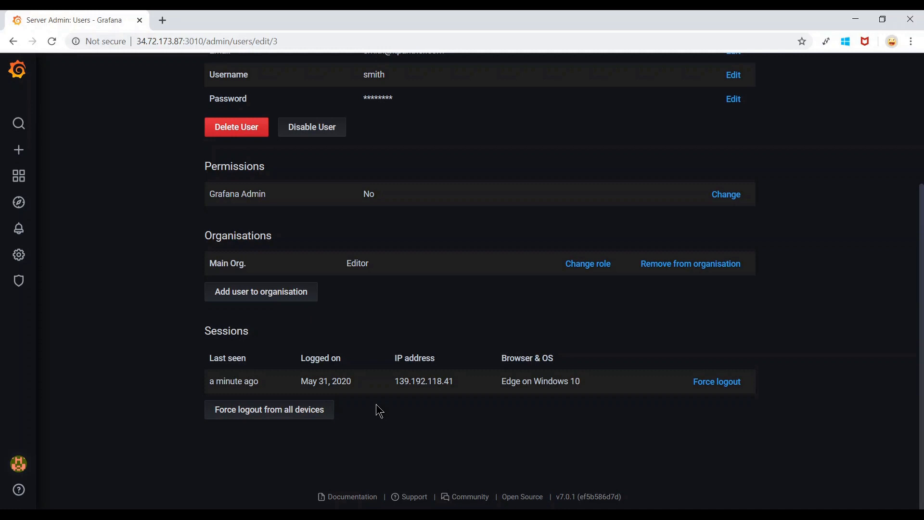
scroll(378, 408, up, 4)
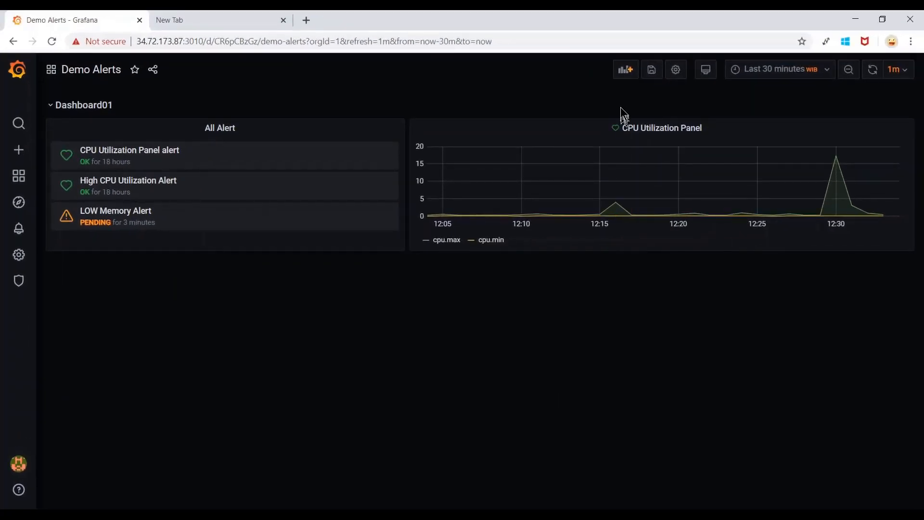
Add a new panel to Demo Alerts and set its visualization to Table.
click(624, 73)
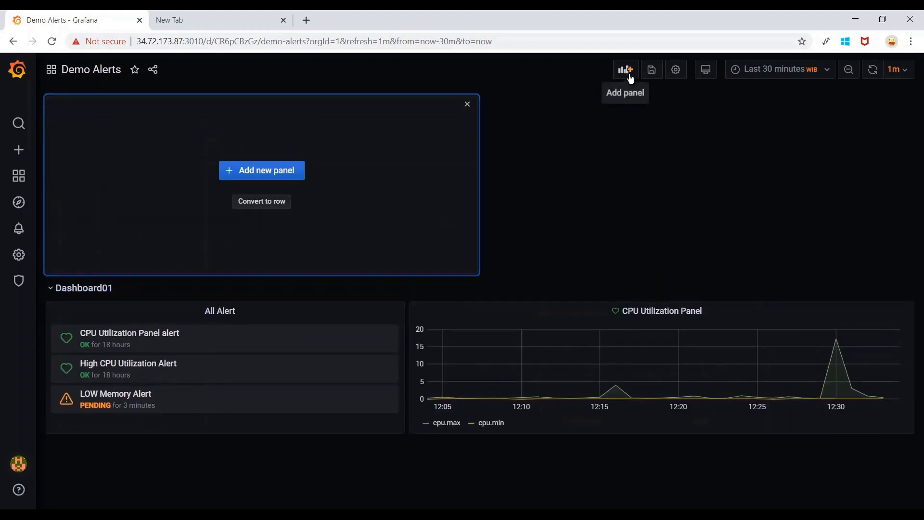
click(284, 176)
scroll(794, 316, down, 3)
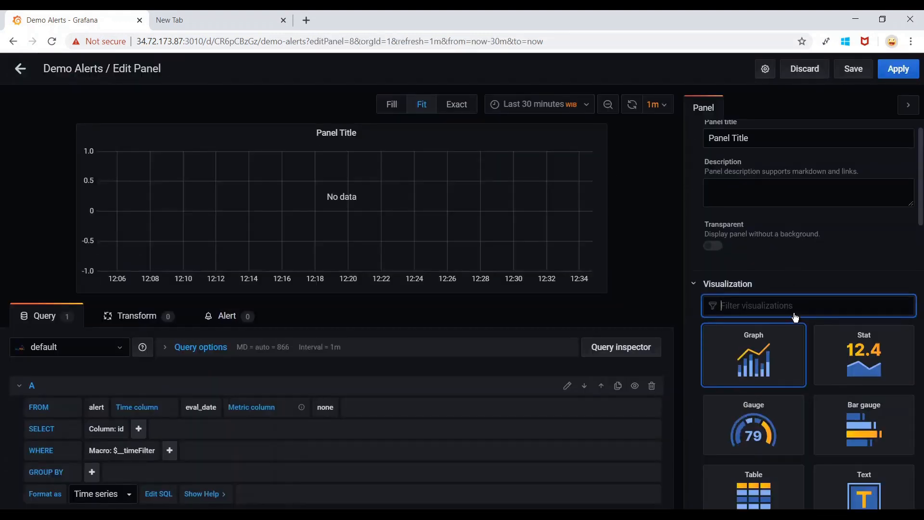
click(780, 408)
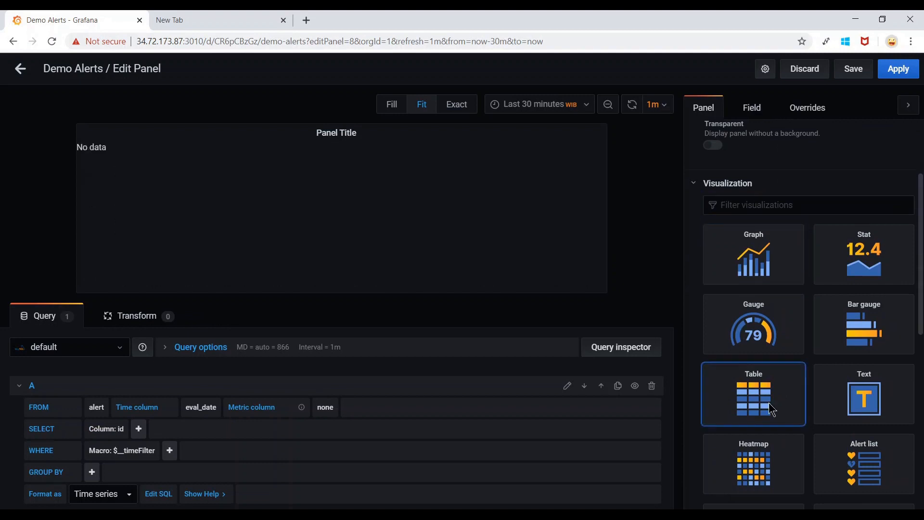
Query InfluxDB_demo's disk measurement under autogen, selecting the used_percent field.
click(94, 355)
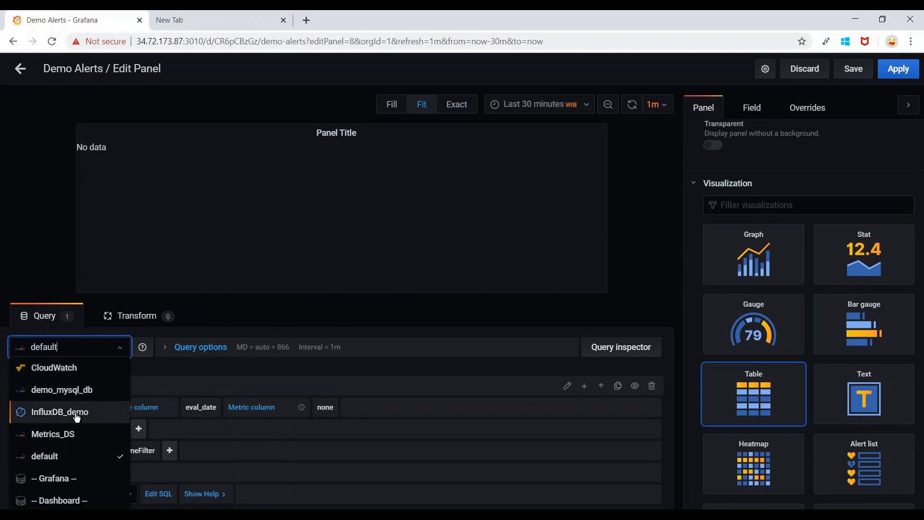
click(95, 418)
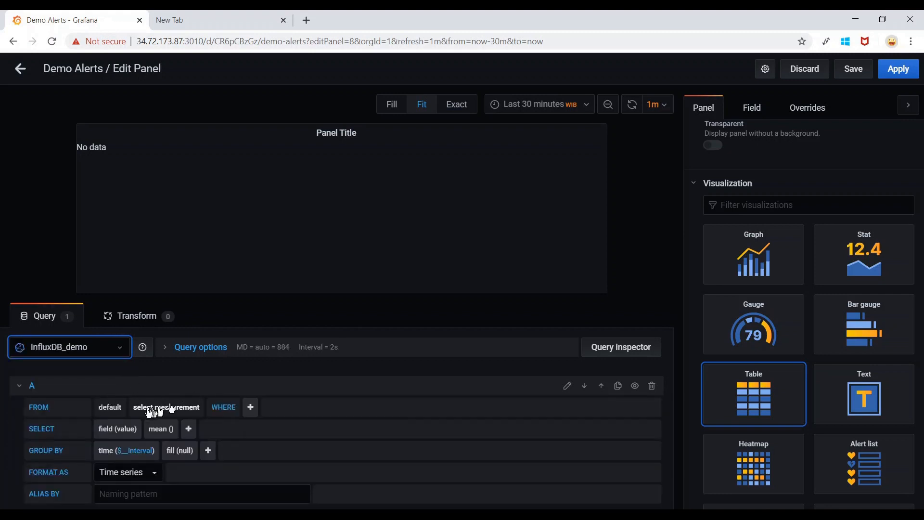
click(110, 407)
click(116, 443)
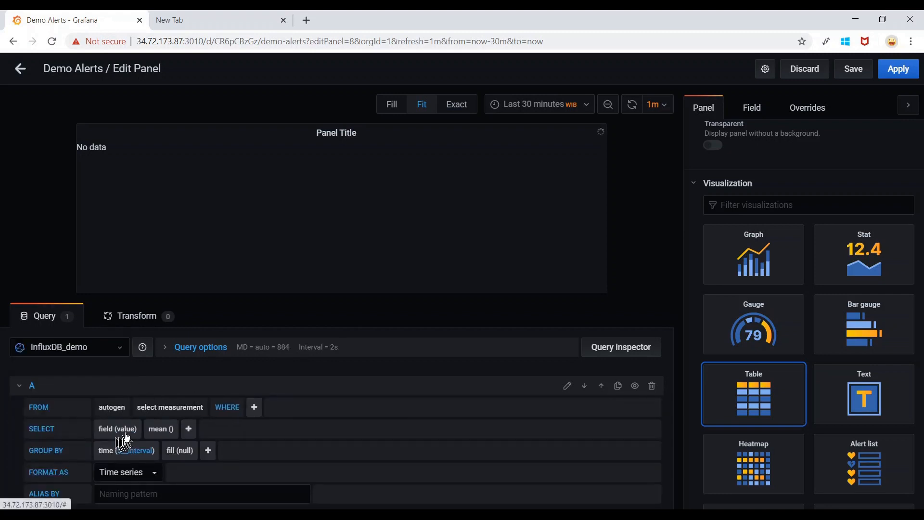
click(192, 407)
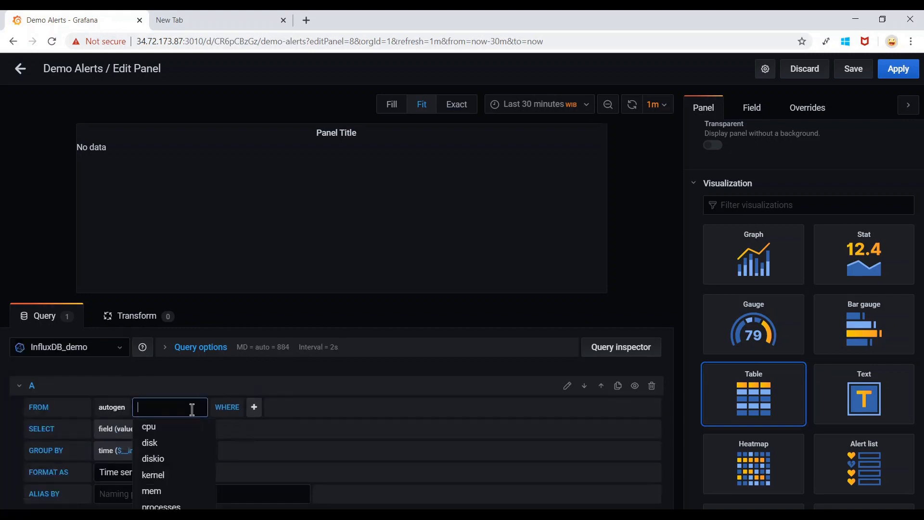
click(173, 443)
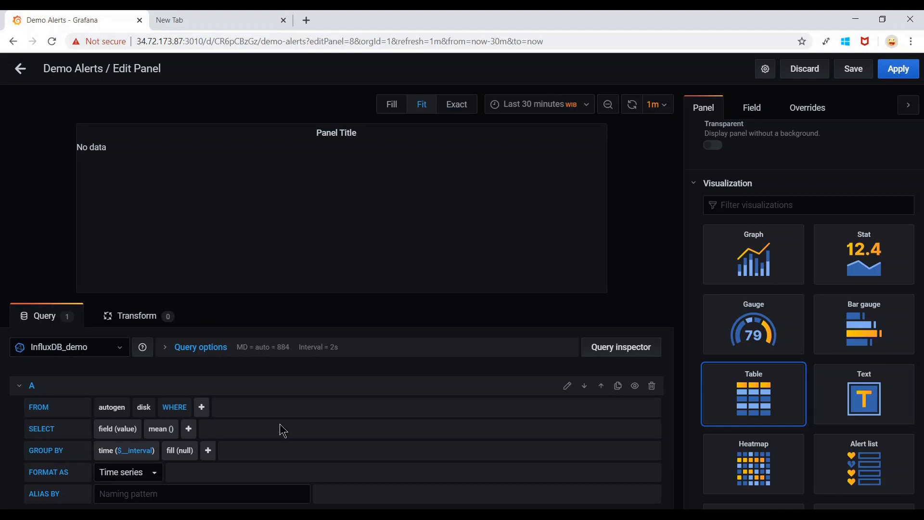
click(129, 430)
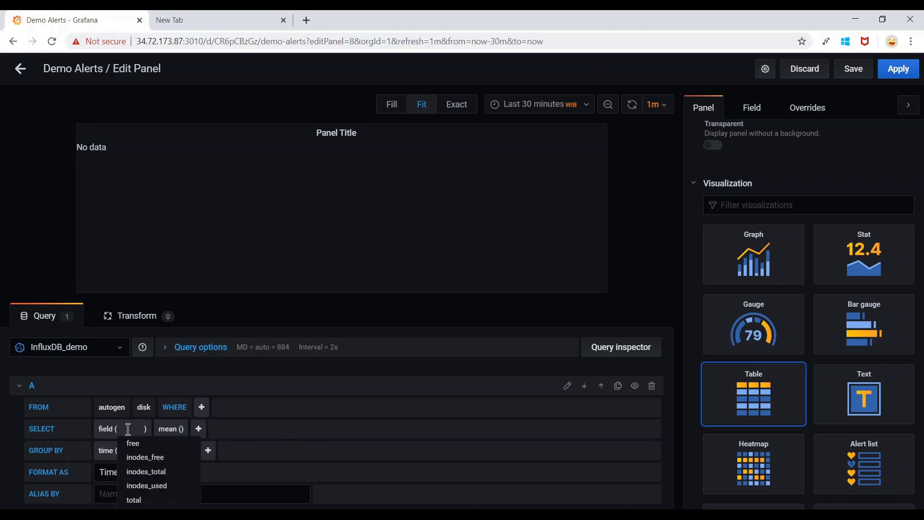
scroll(129, 430, down, 1)
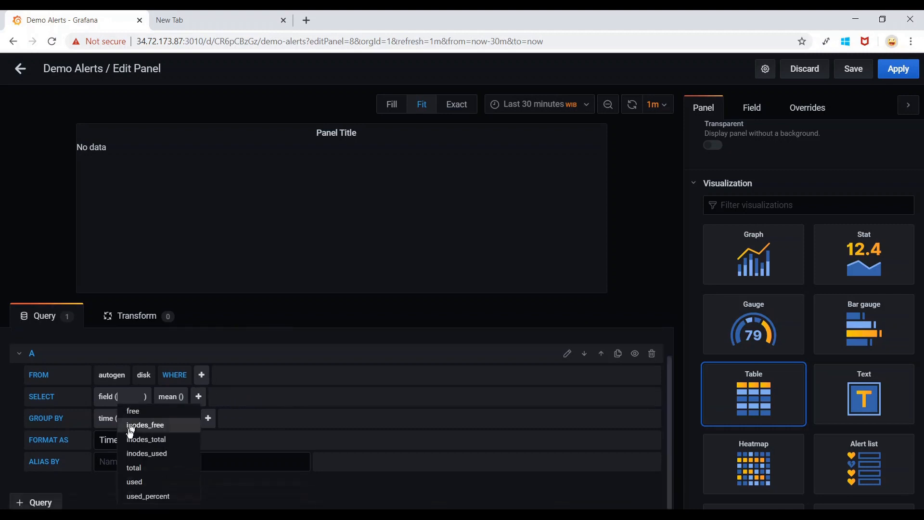
click(176, 499)
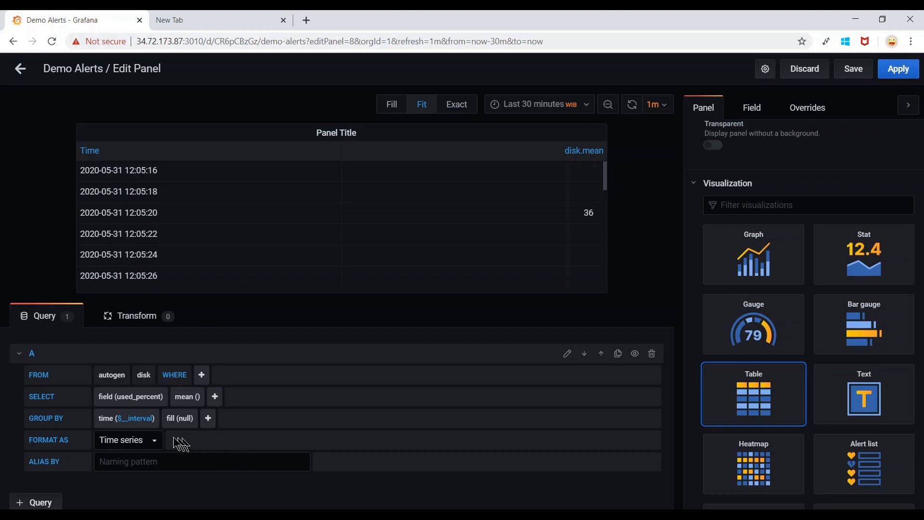
Add tag(path) to the query's GROUP BY and check the available path series.
click(208, 418)
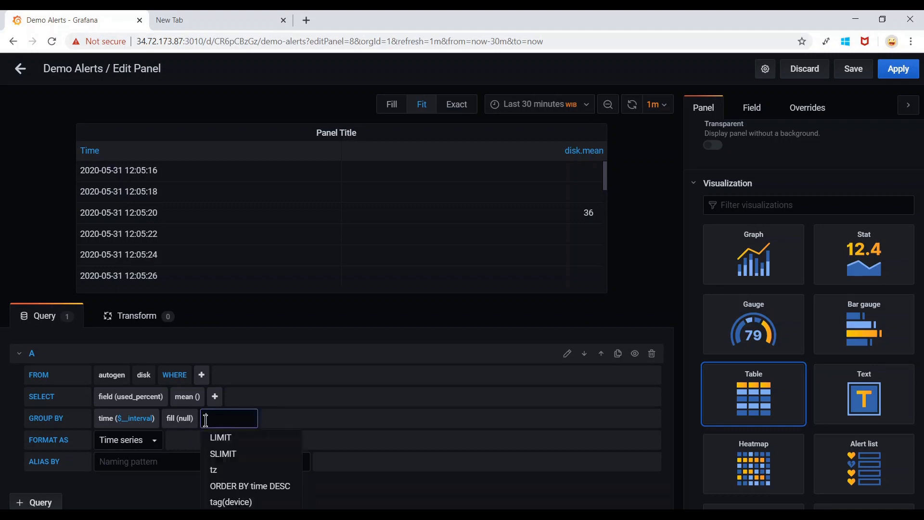
scroll(256, 469, down, 1)
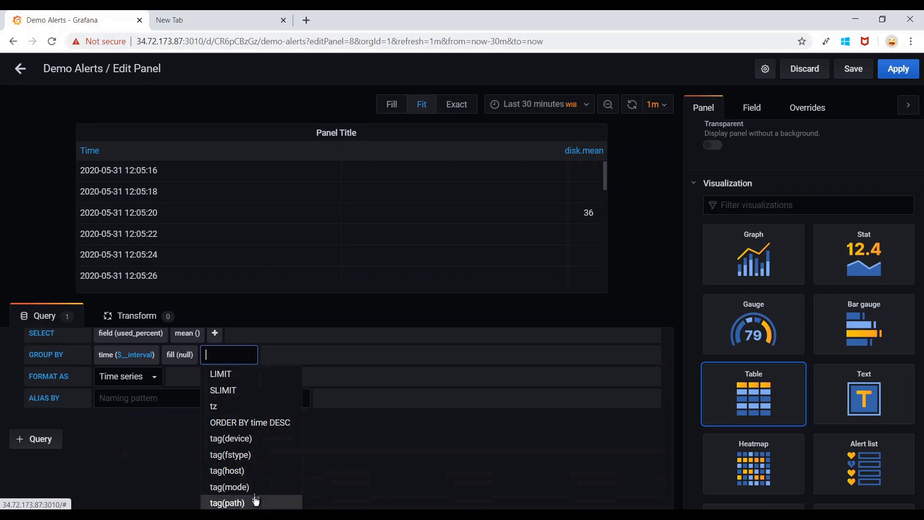
click(255, 501)
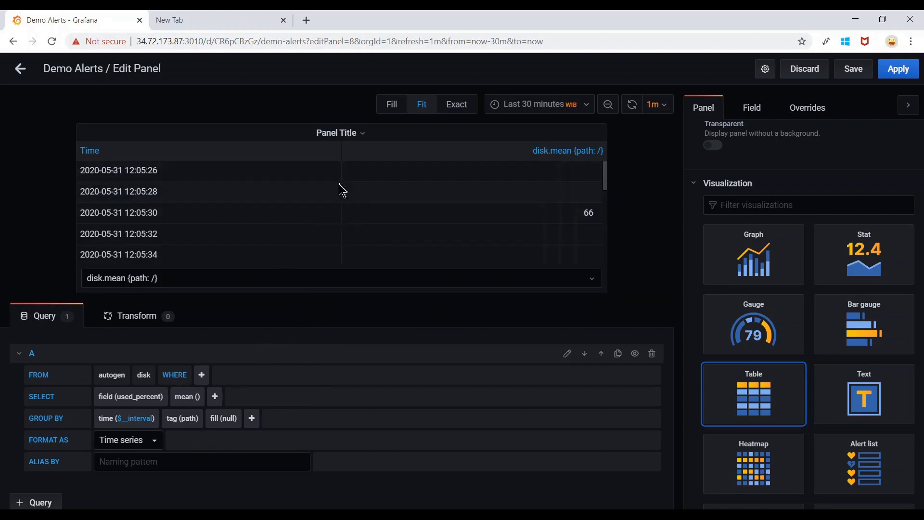
click(281, 285)
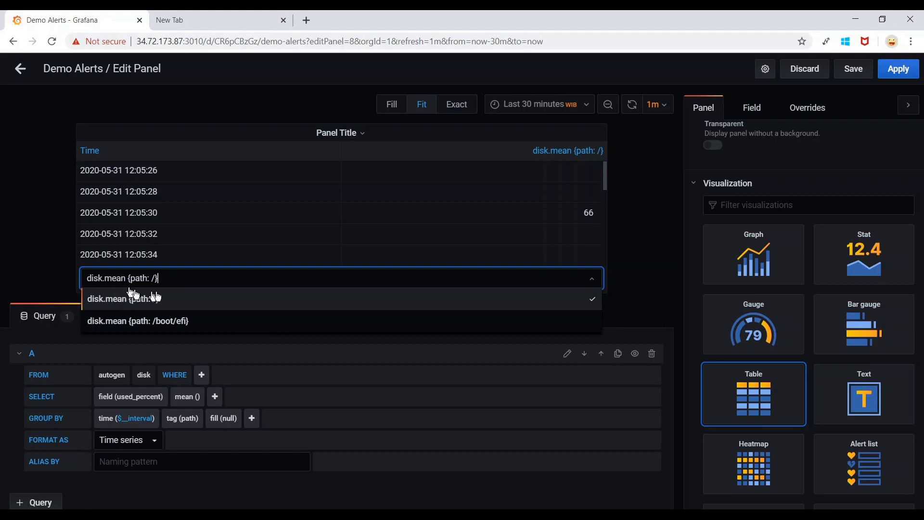
Set Alias By to $tag_path and keep the / series selected in the table.
click(212, 462)
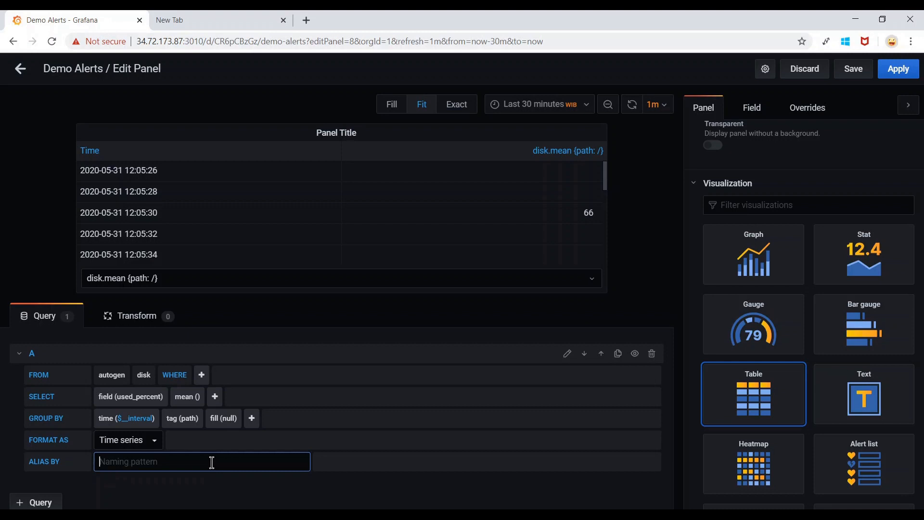
text($tag_path)
click(276, 495)
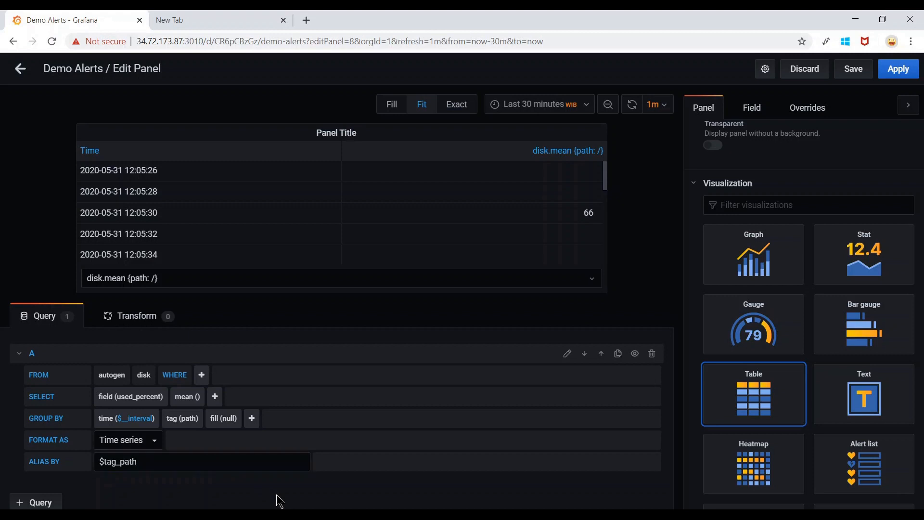
click(261, 284)
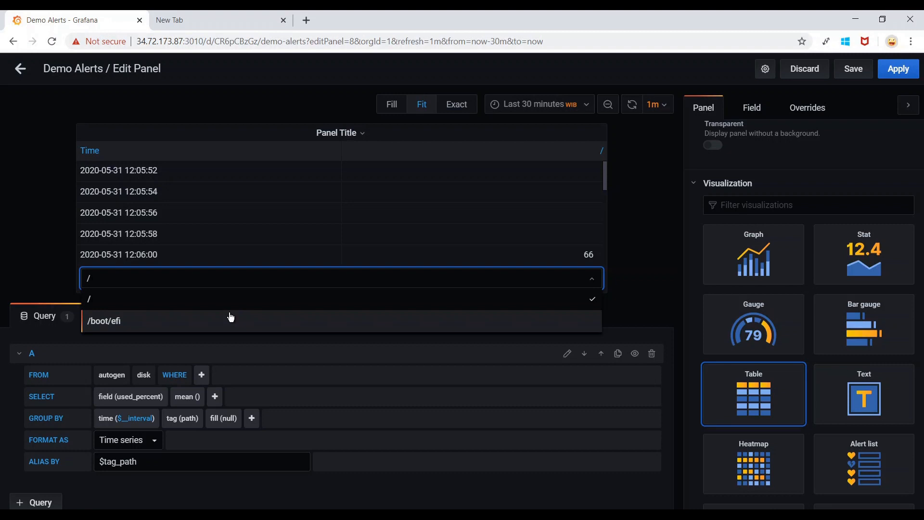
click(362, 496)
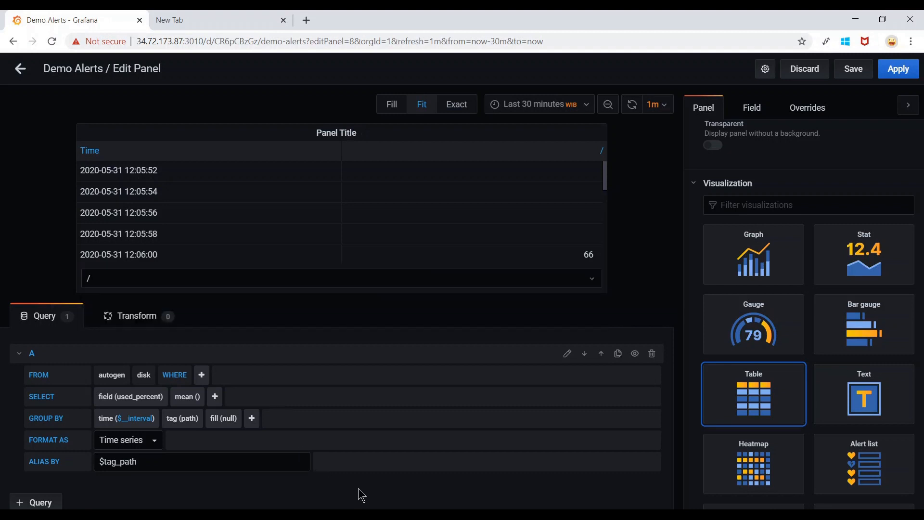
click(321, 282)
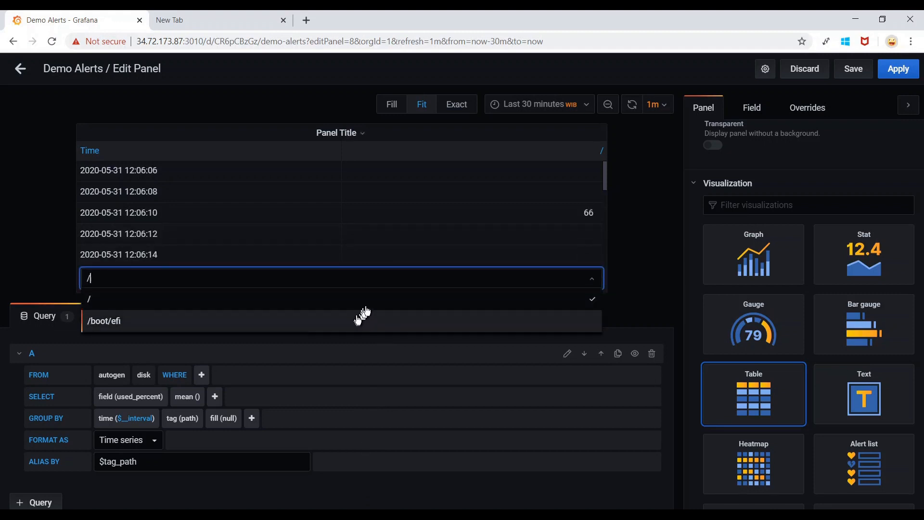
Change the GROUP BY time interval to 5m.
click(334, 502)
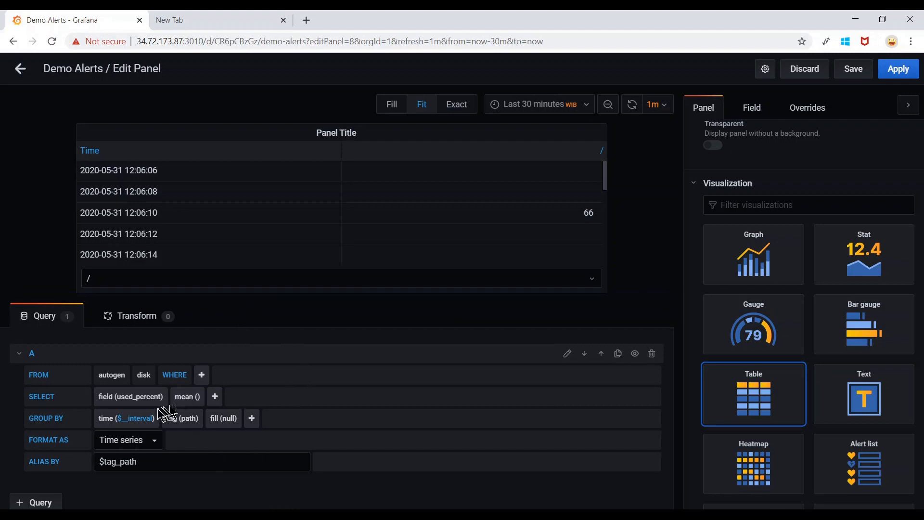
click(136, 418)
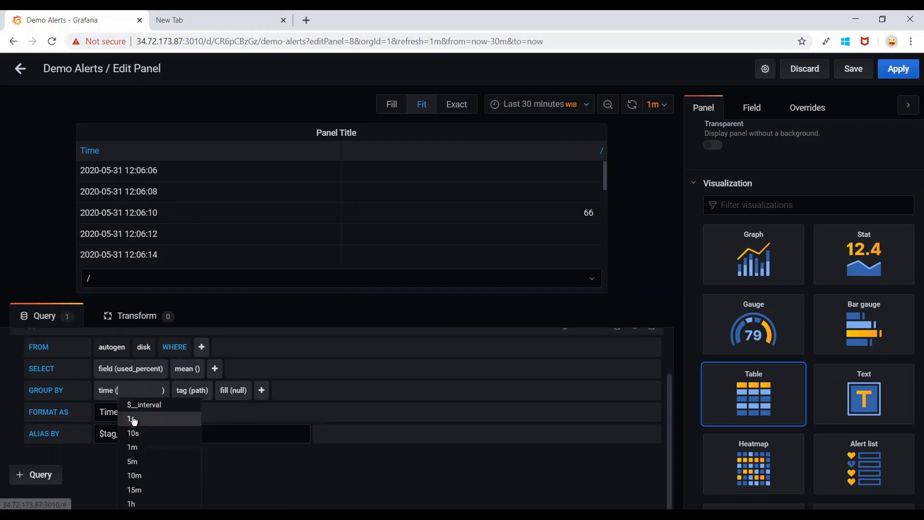
click(146, 462)
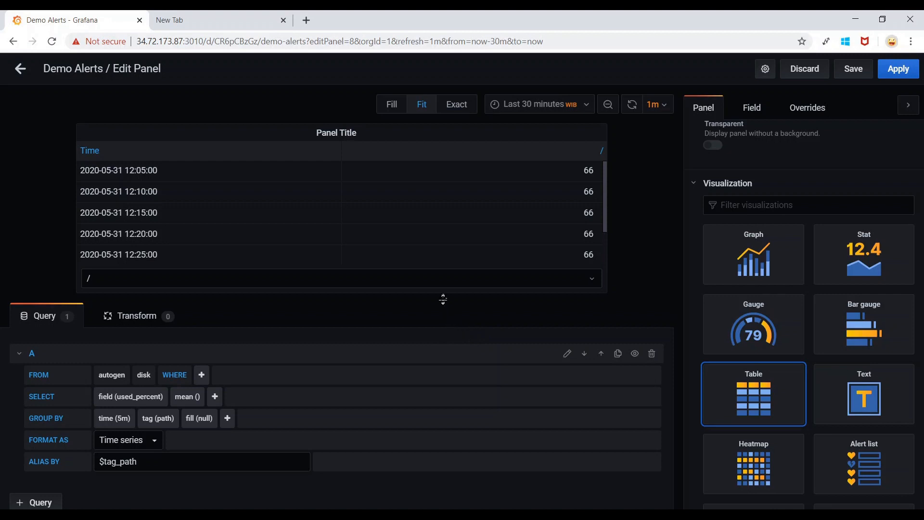
Recheck the path series list keeping /, then bring up the Transform options.
click(405, 282)
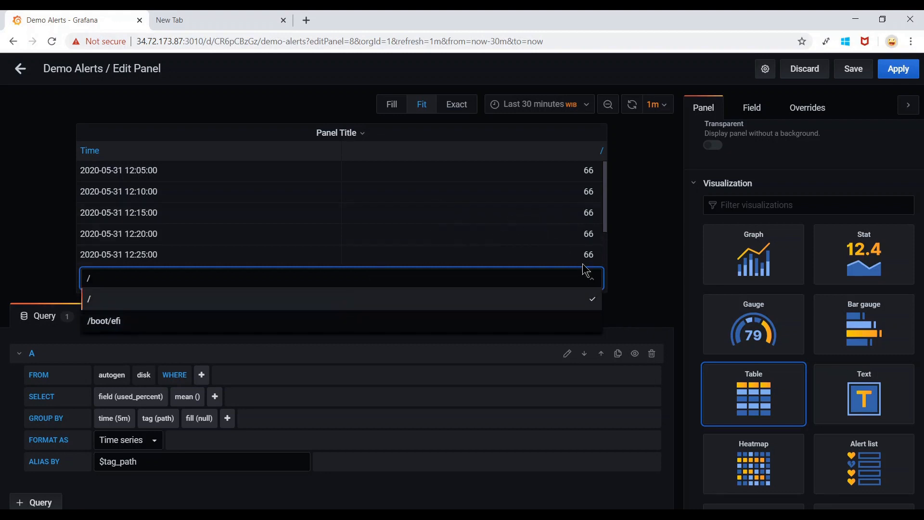
click(639, 250)
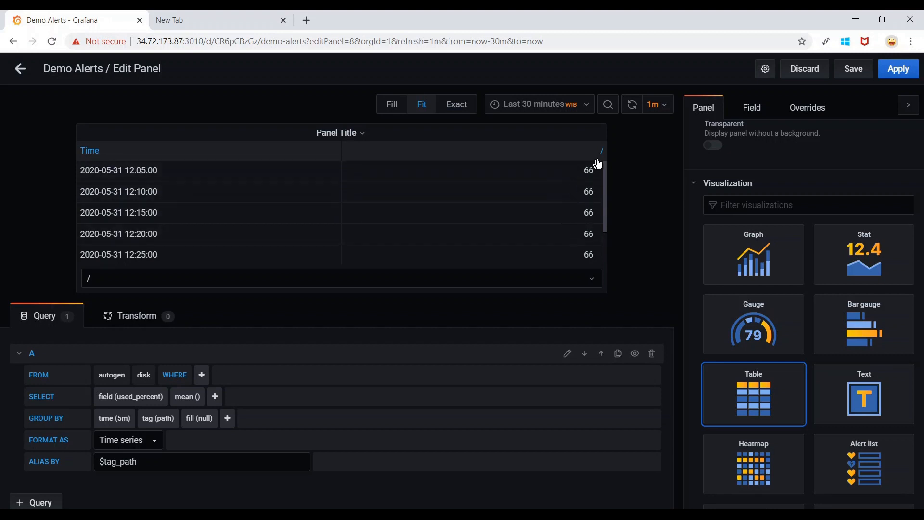
click(449, 280)
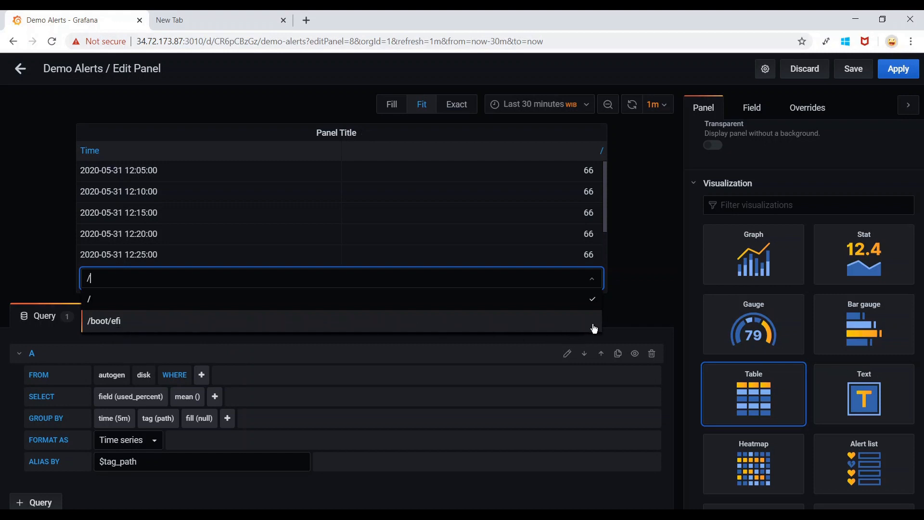
click(638, 293)
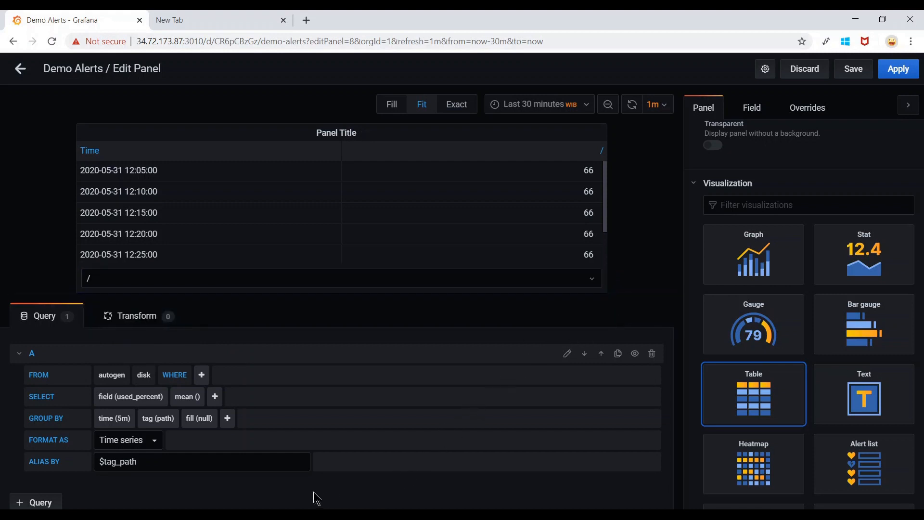
click(139, 318)
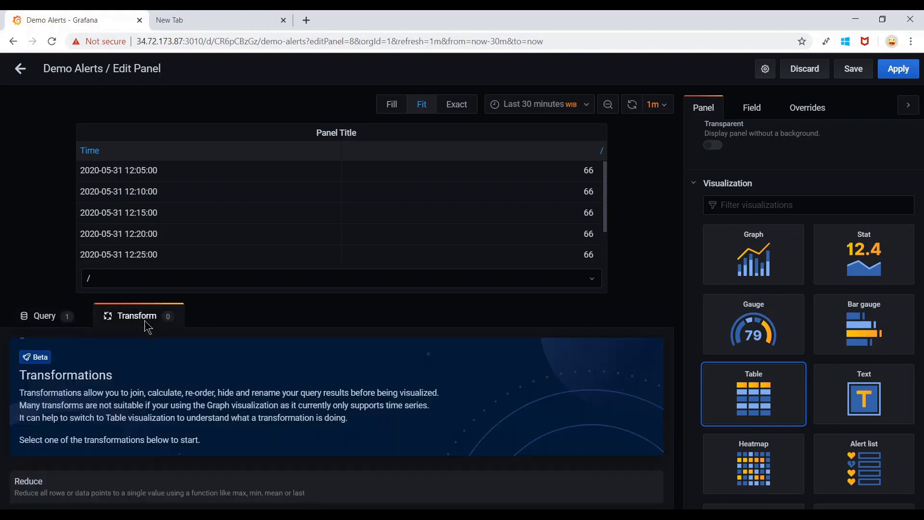
Add an 'Add field from calculation' transformation to put a Total column beside / and /boot/efi.
scroll(459, 432, down, 5)
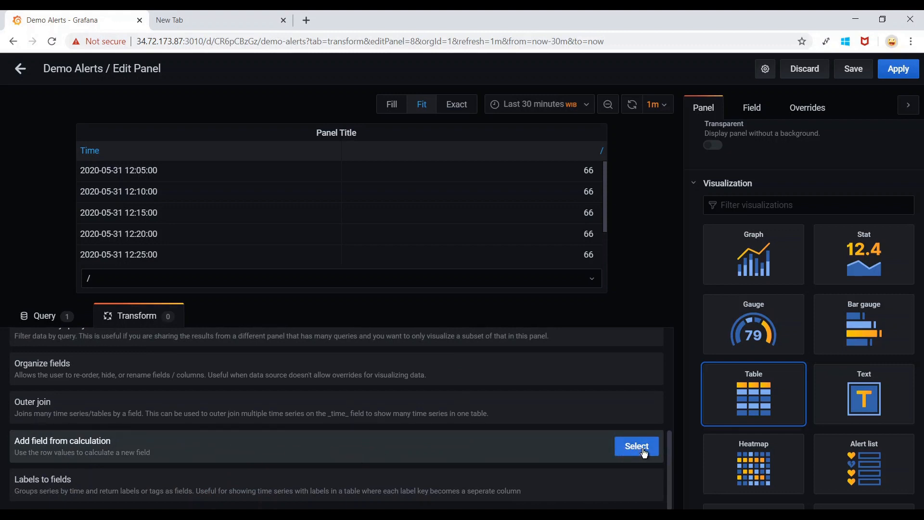
click(536, 279)
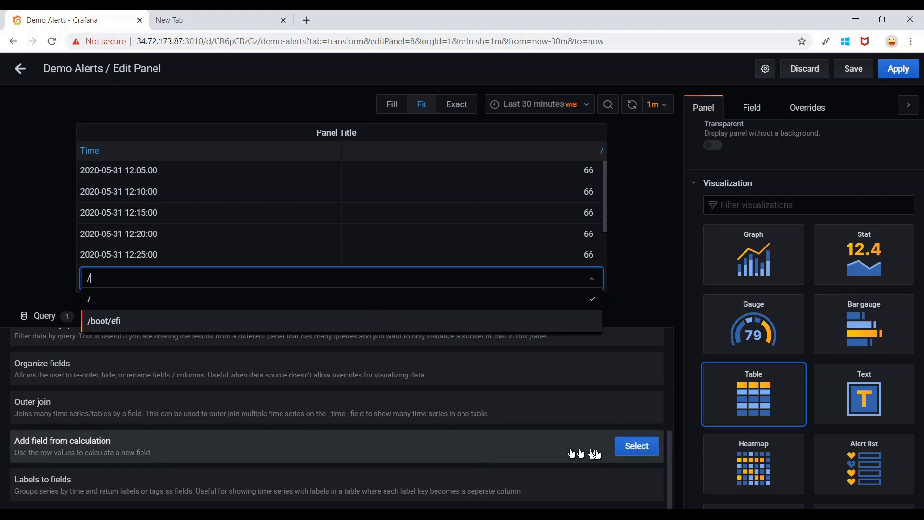
click(637, 452)
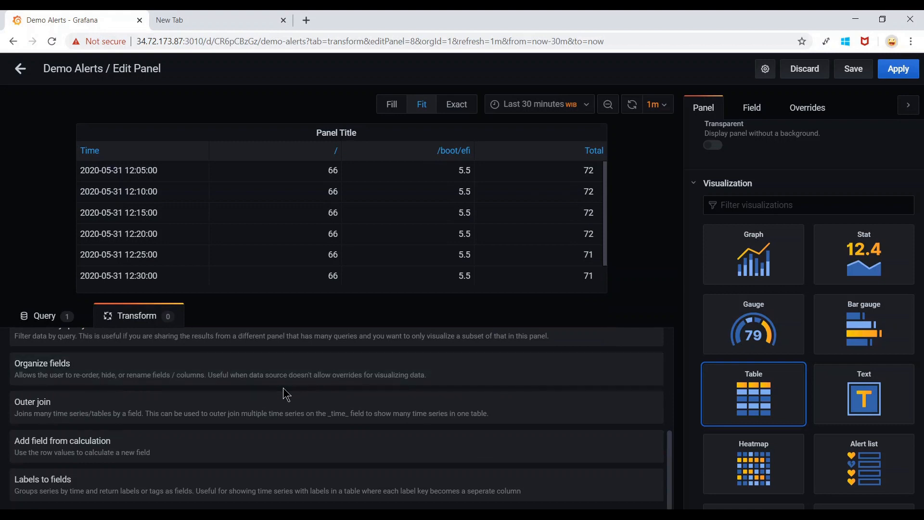
click(41, 319)
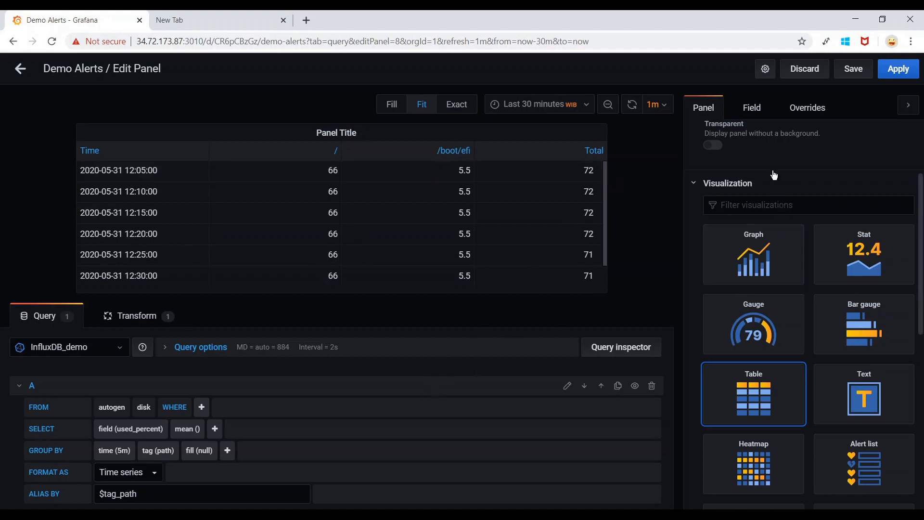
Set Column alignment to center for the Time, /, /boot/efi and Total columns.
click(749, 115)
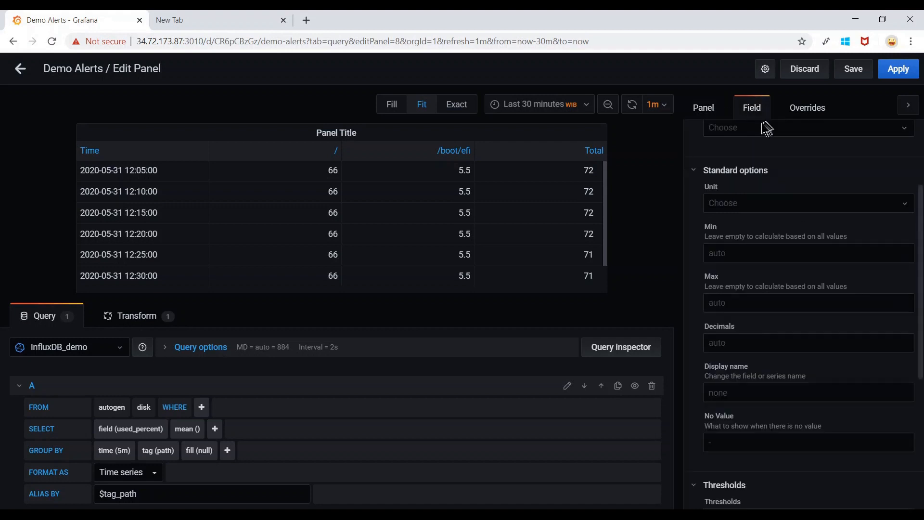
scroll(811, 181, up, 3)
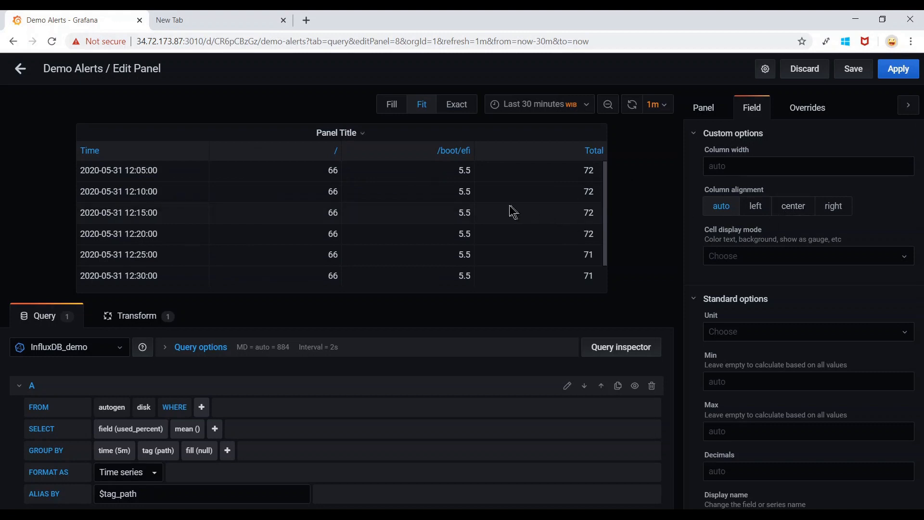
click(798, 214)
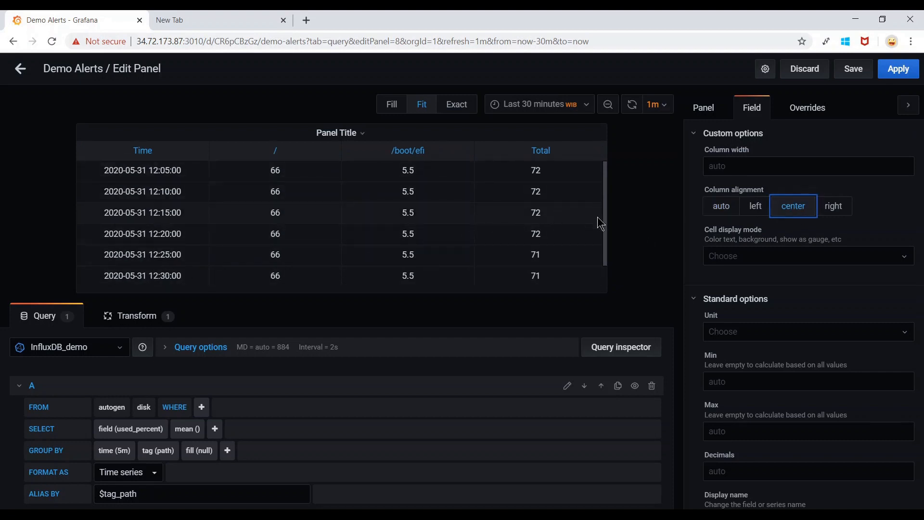
click(837, 207)
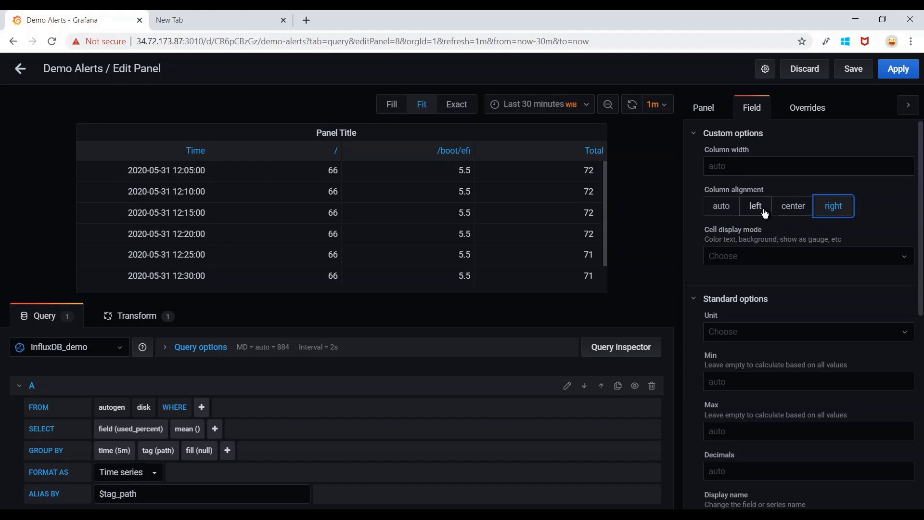
click(799, 213)
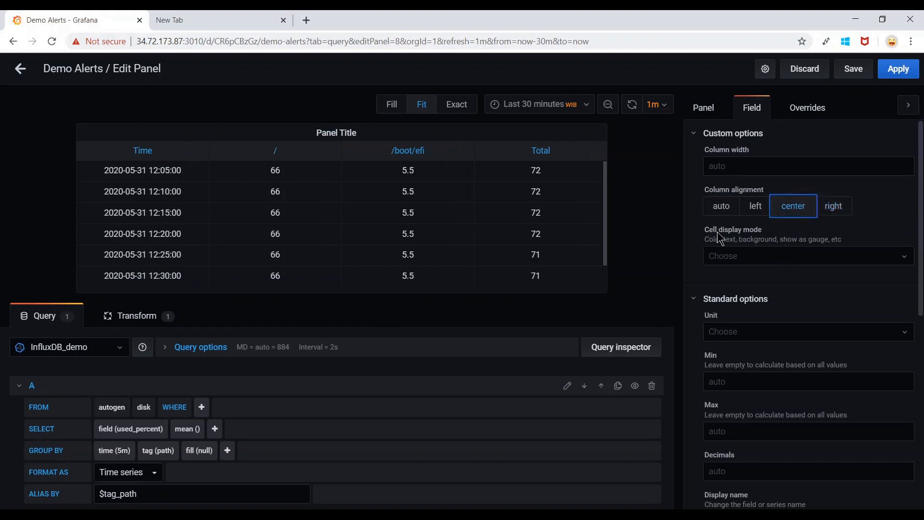
click(814, 260)
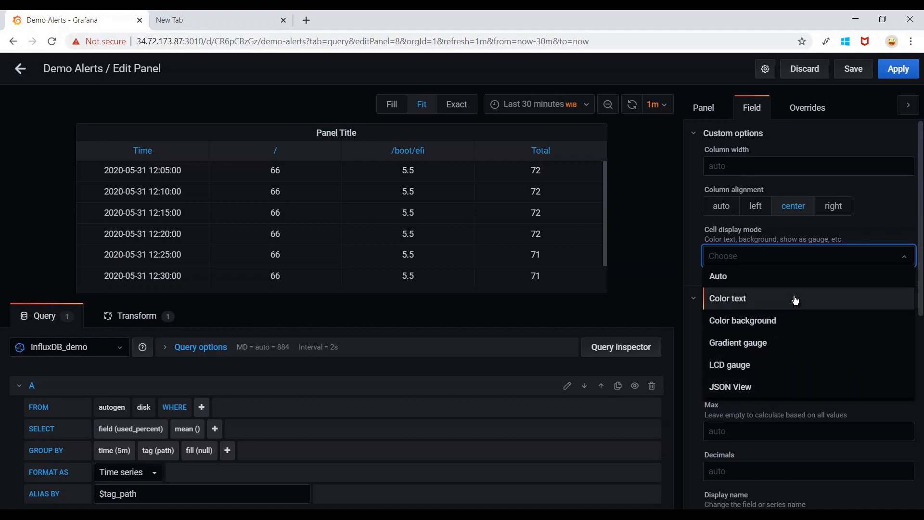
Preview Color text and Gradient gauge cell modes, then return cell mode and alignment to Auto.
click(765, 305)
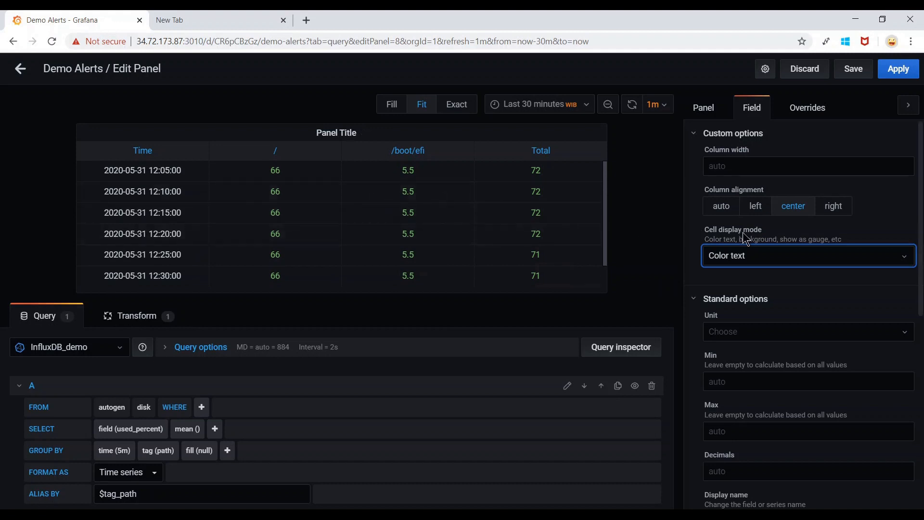
click(807, 262)
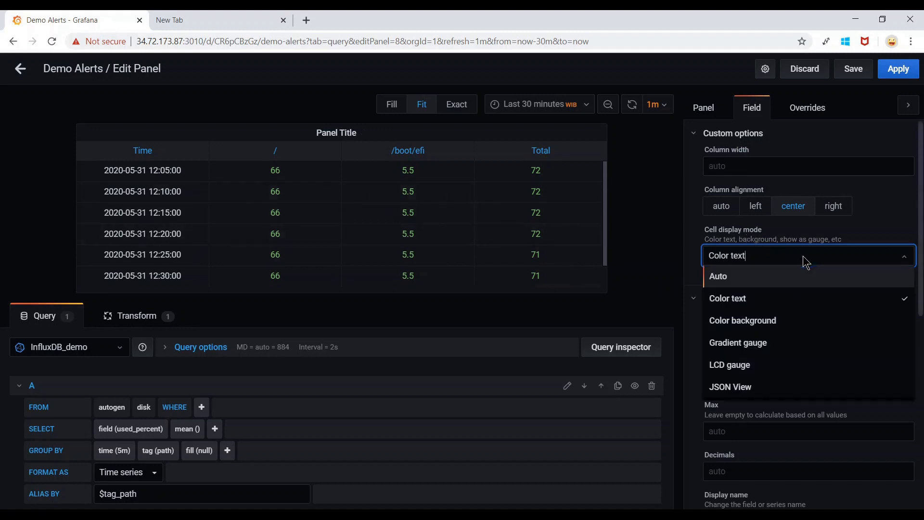
click(780, 350)
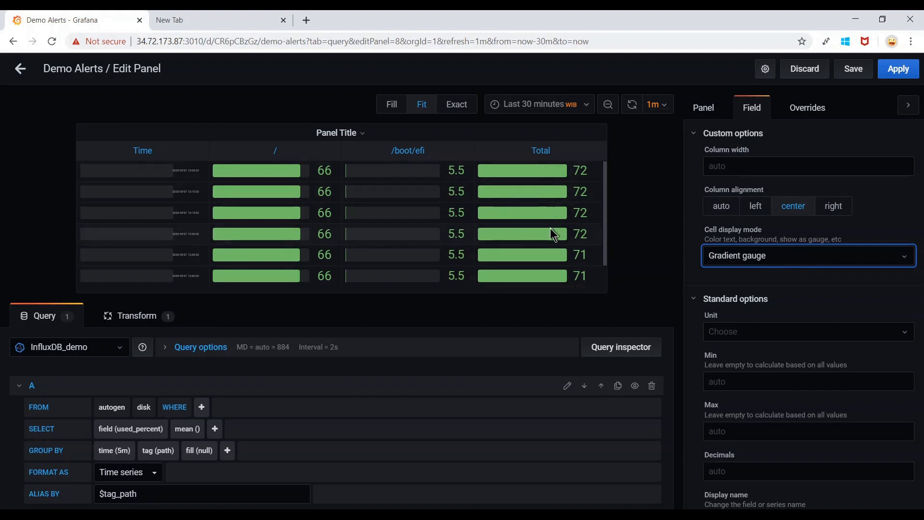
click(787, 263)
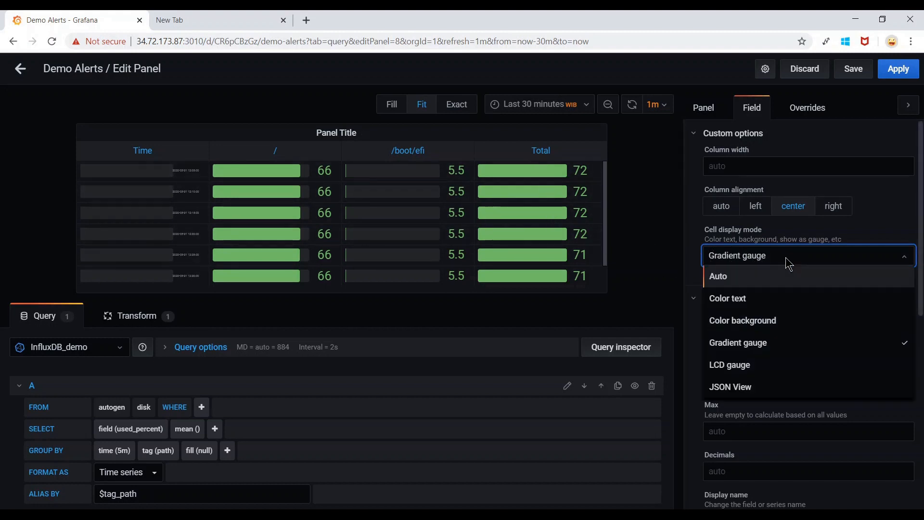
click(739, 284)
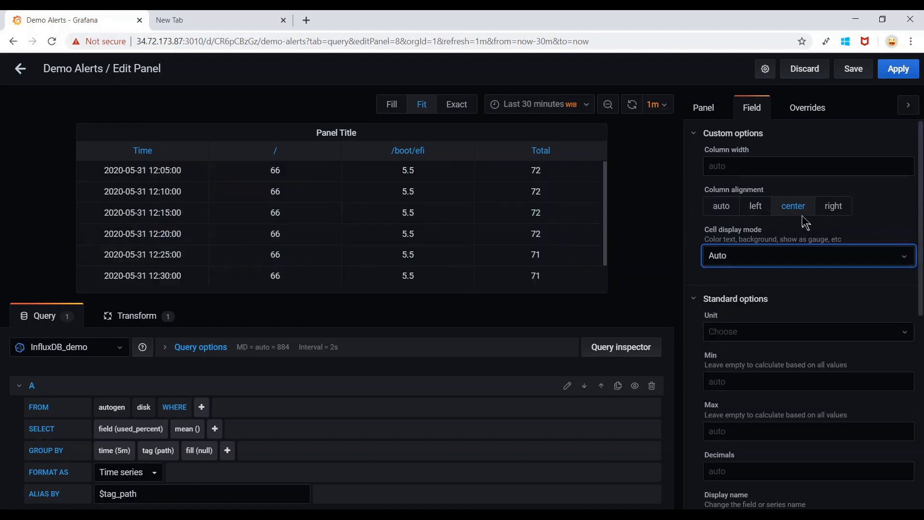
click(723, 215)
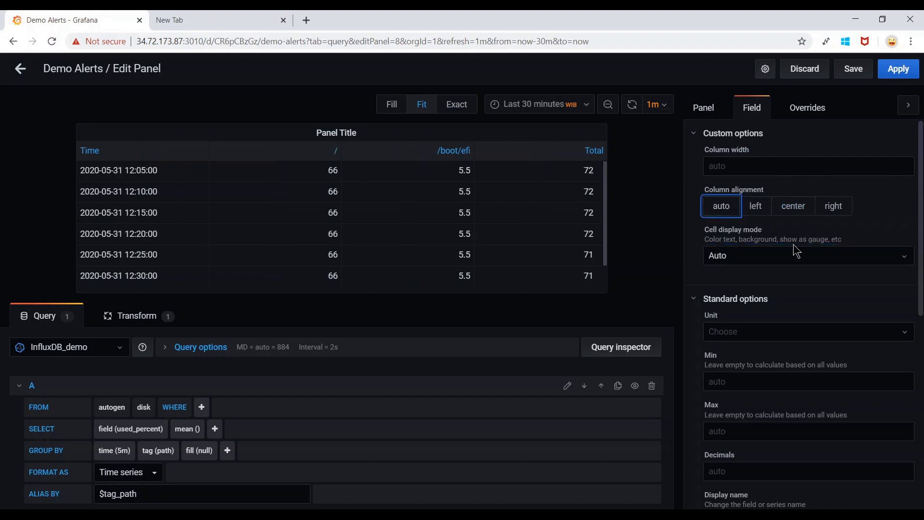
click(817, 117)
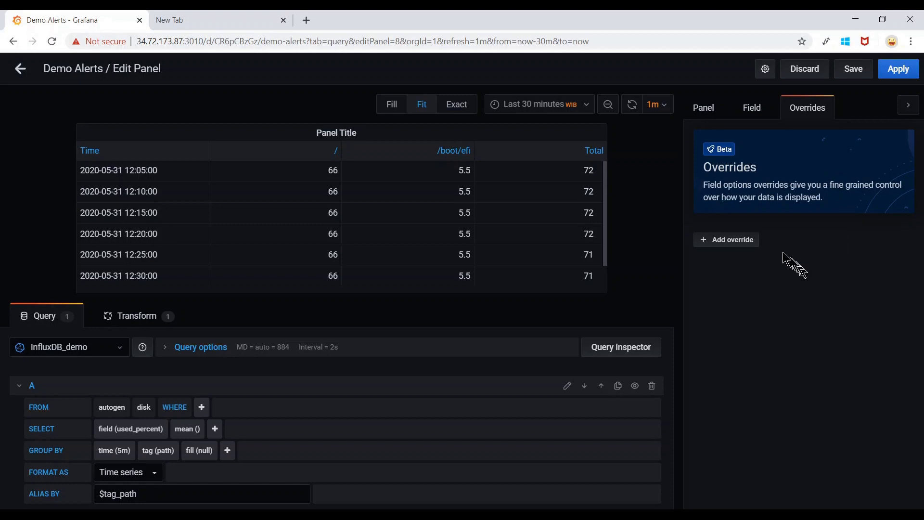
Add a field override on Total with Cell display mode set to Gradient gauge.
click(742, 243)
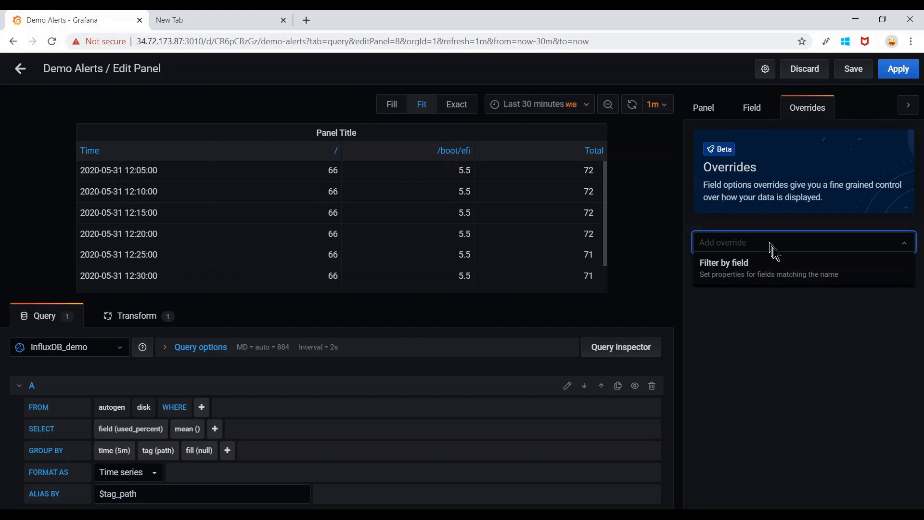
click(810, 280)
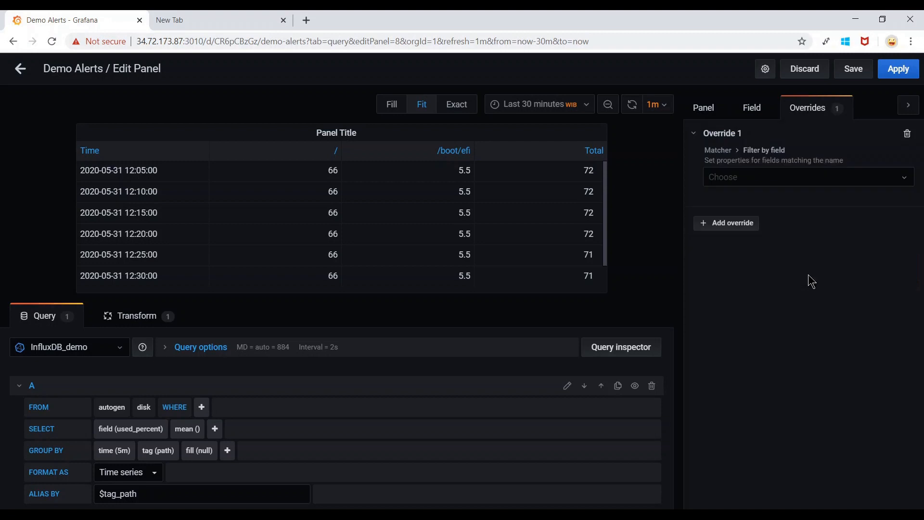
click(828, 182)
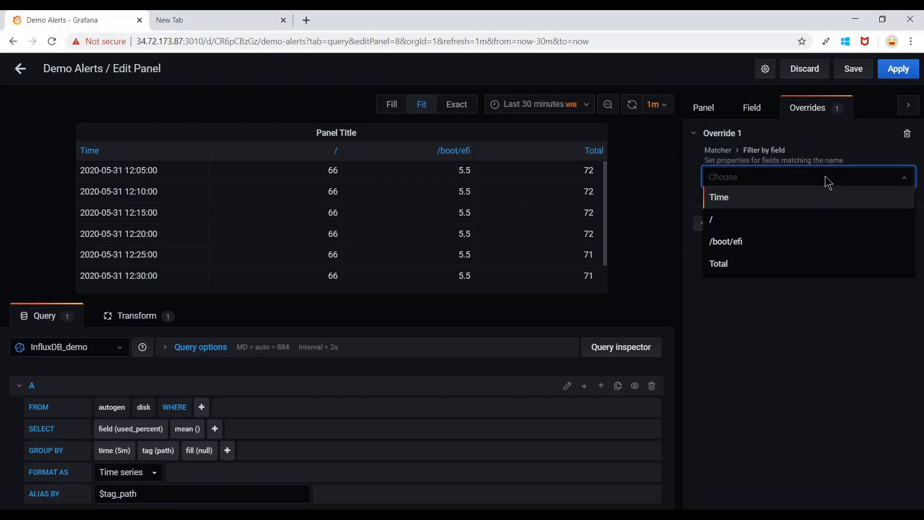
click(808, 269)
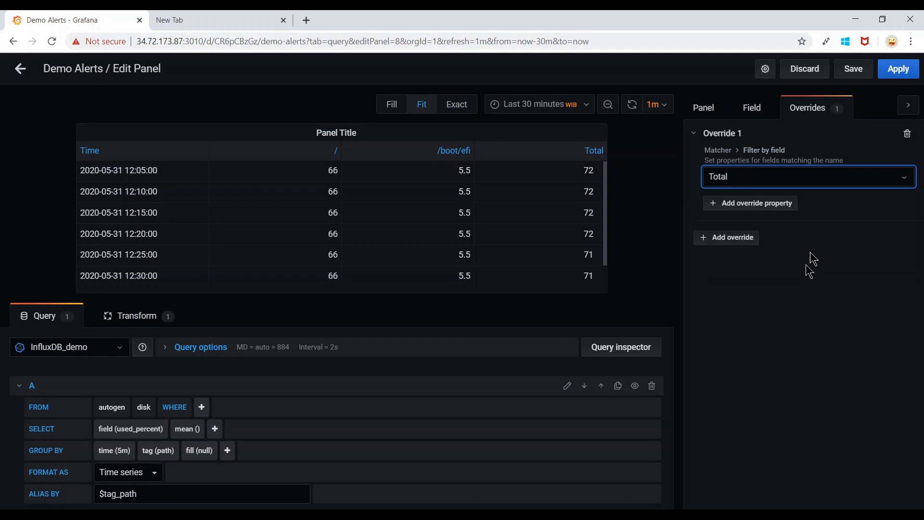
click(770, 212)
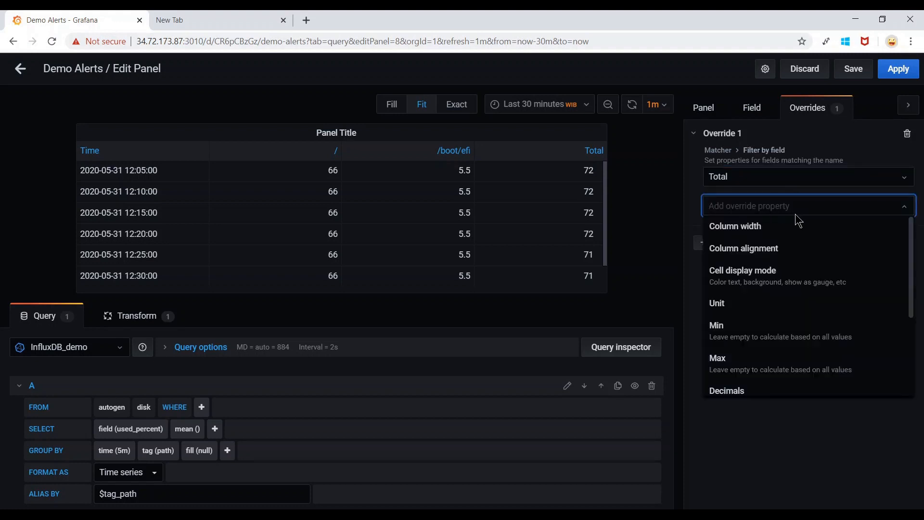
click(815, 285)
click(840, 237)
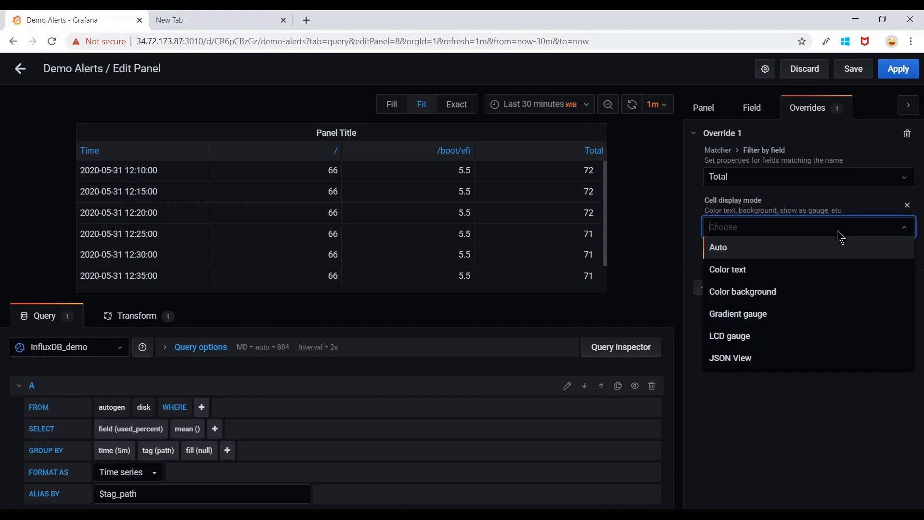
click(810, 316)
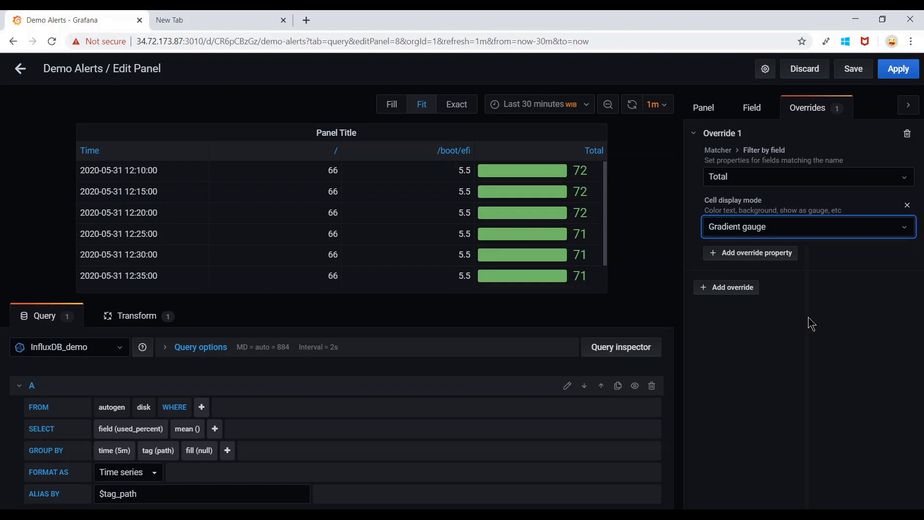
Add Thresholds to the Total override, changing the red threshold from 80 to 70.
click(781, 258)
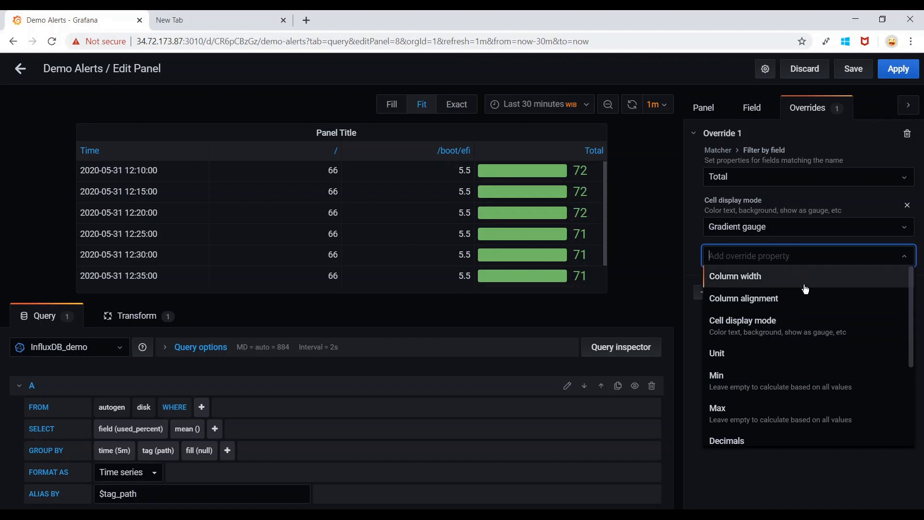
scroll(806, 289, down, 3)
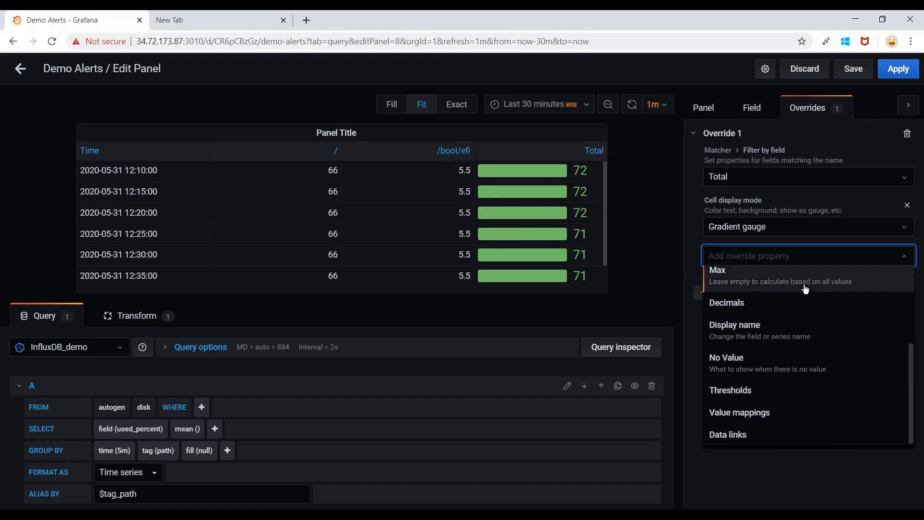
click(803, 398)
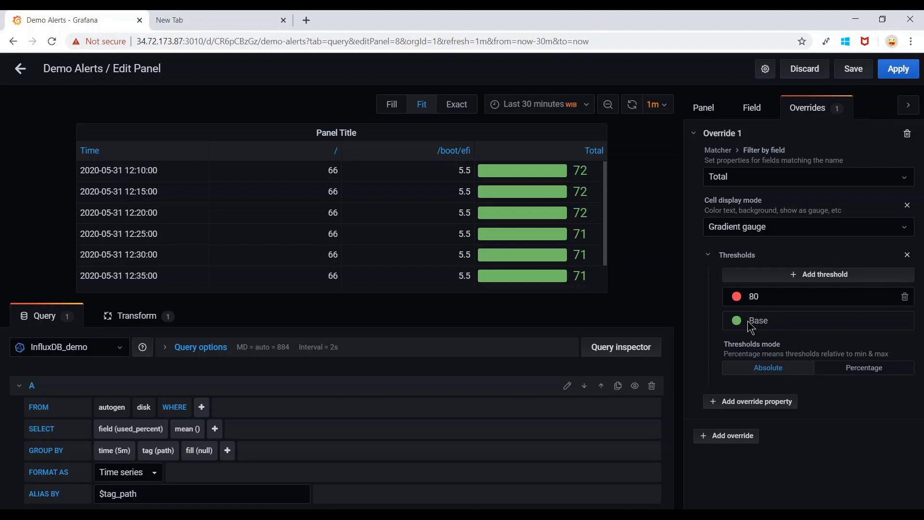
click(738, 297)
click(756, 296)
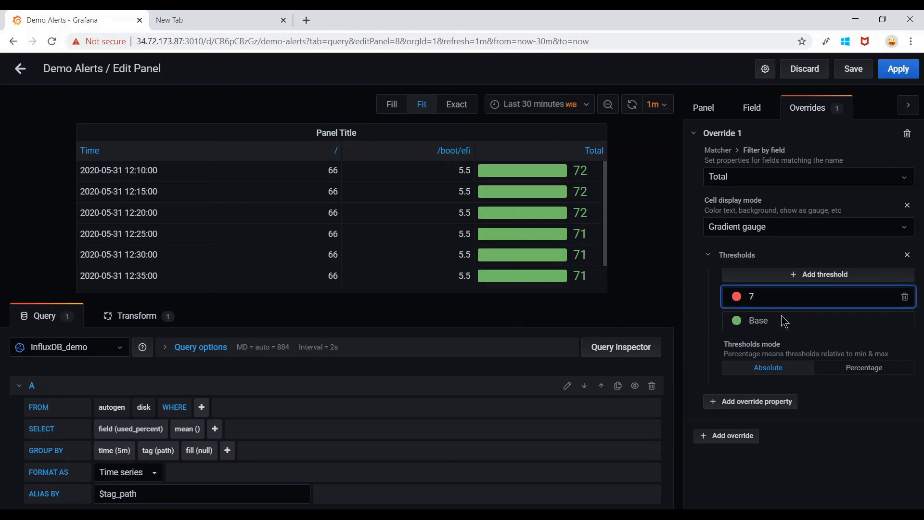
text(70)
click(844, 450)
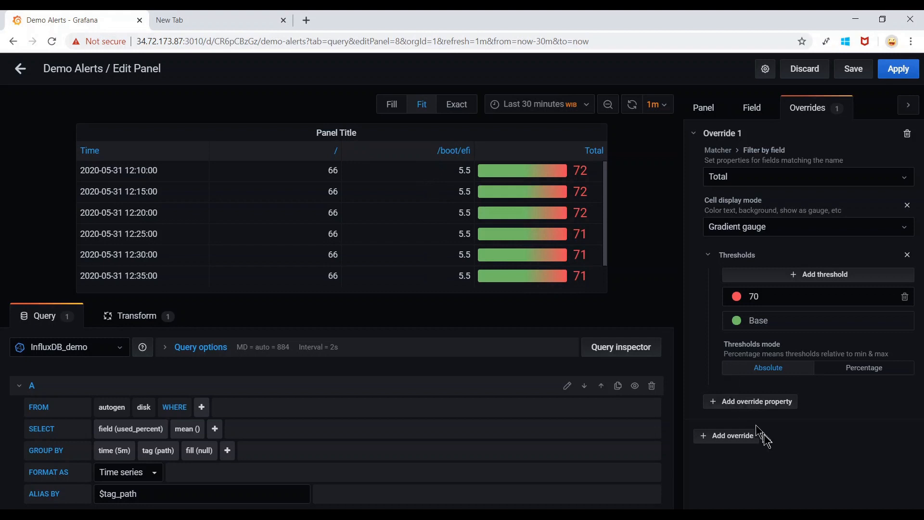
Add a second field override matching the /boot/efi column.
click(731, 441)
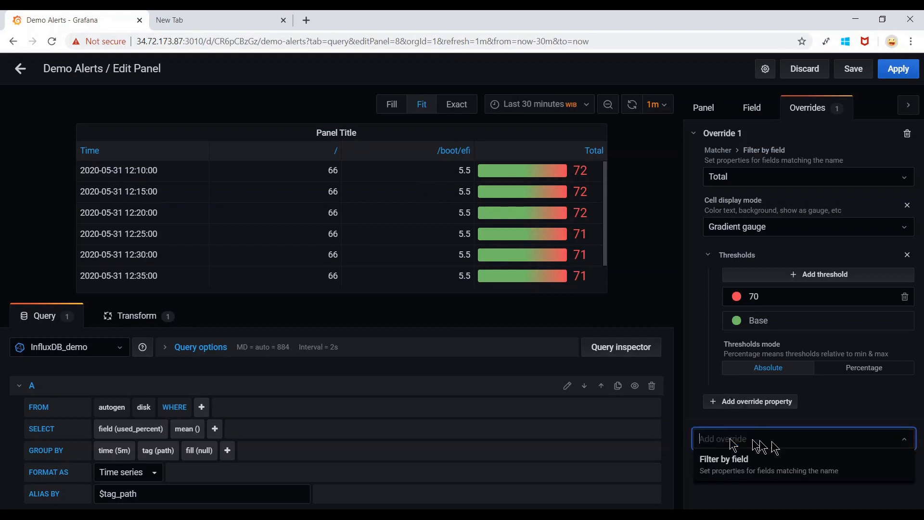
click(783, 471)
click(774, 474)
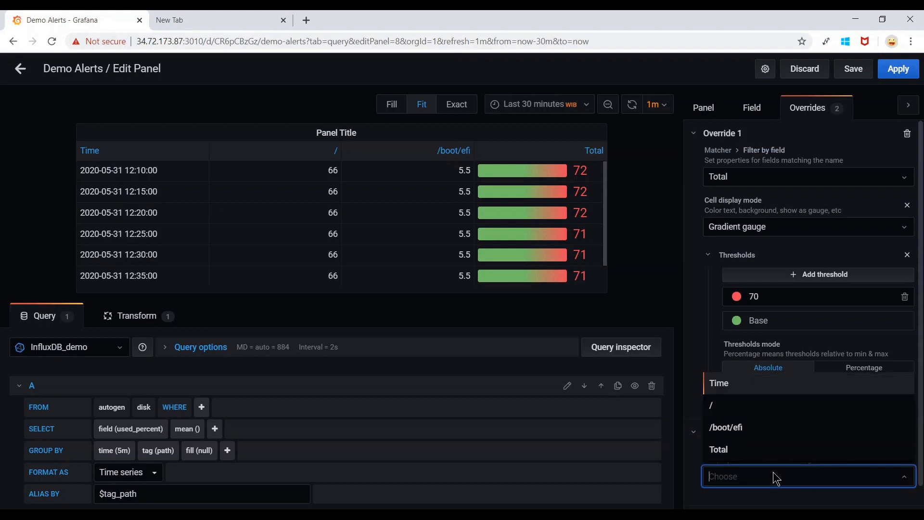
click(764, 431)
scroll(765, 432, down, 1)
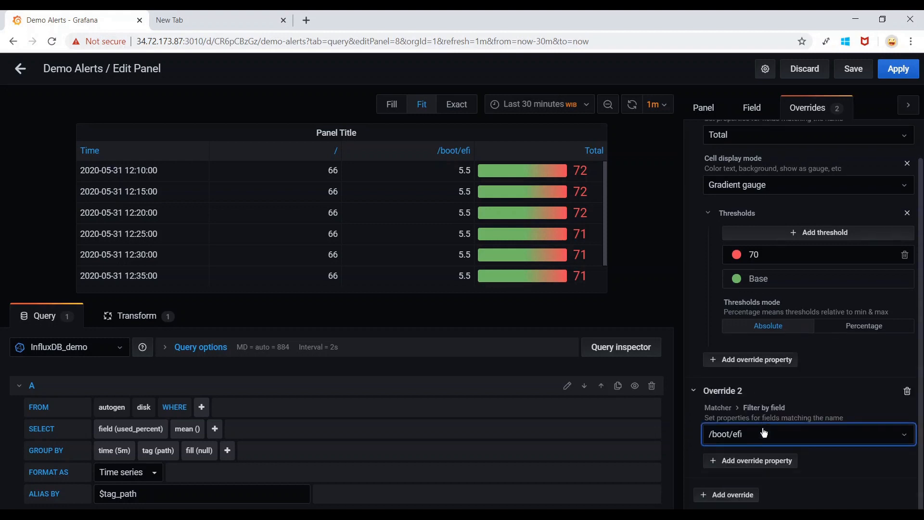
click(765, 458)
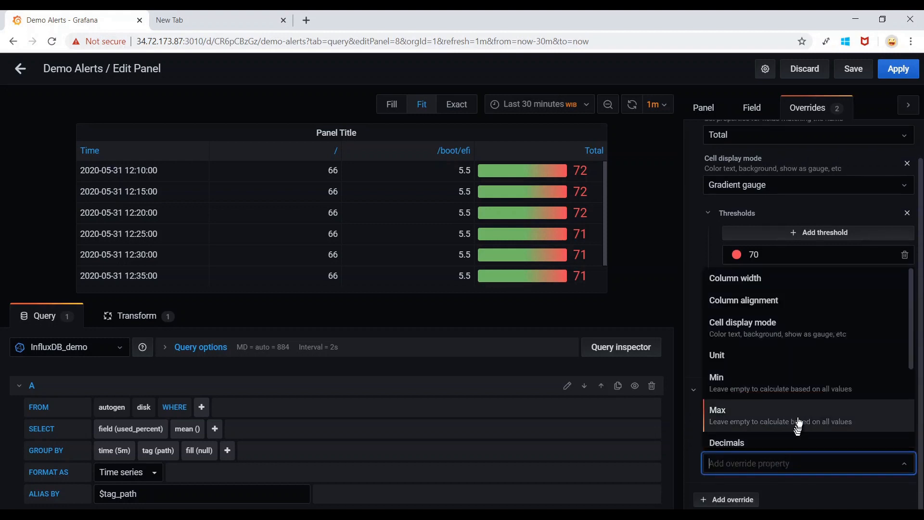
Give the /boot/efi override centered column alignment and apply the panel changes.
scroll(801, 424, down, 1)
scroll(801, 411, up, 1)
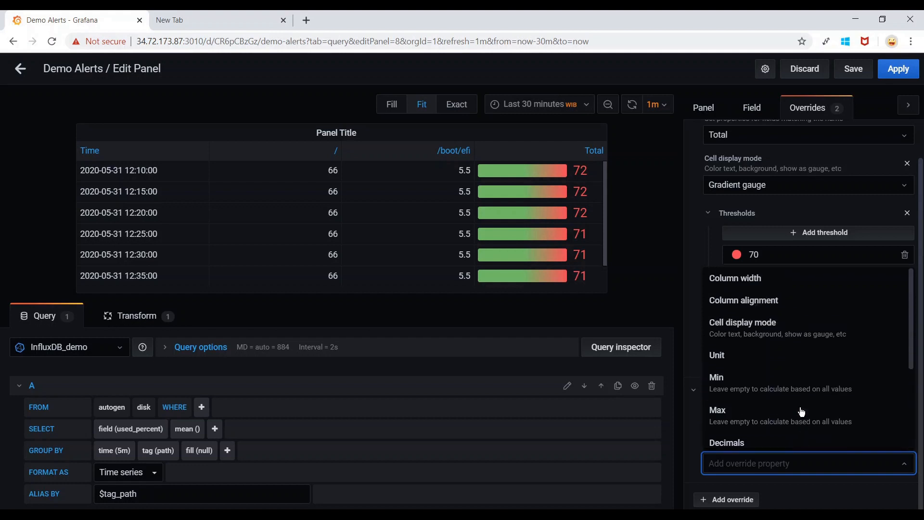
click(808, 310)
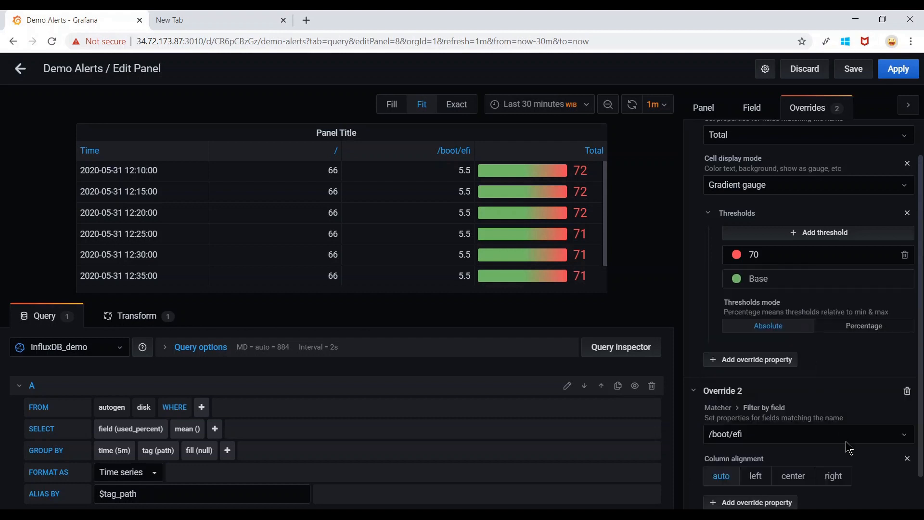
scroll(846, 441, down, 1)
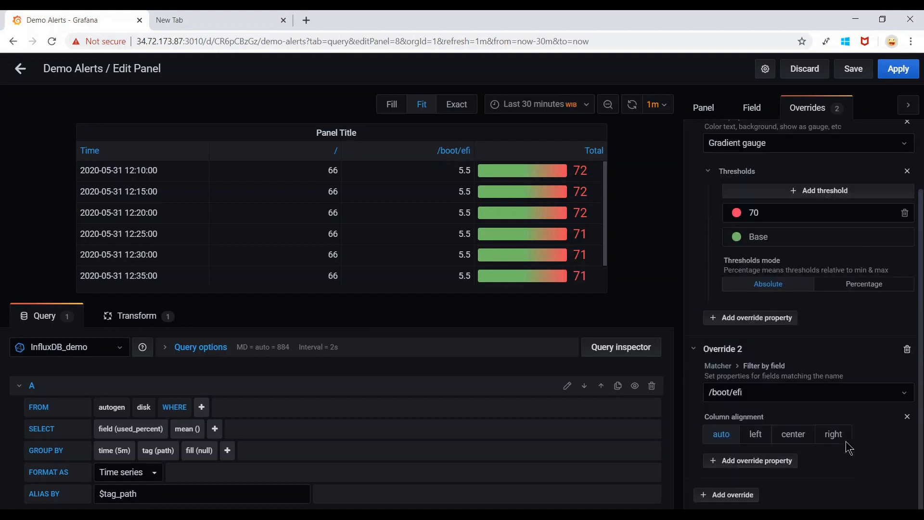
click(792, 439)
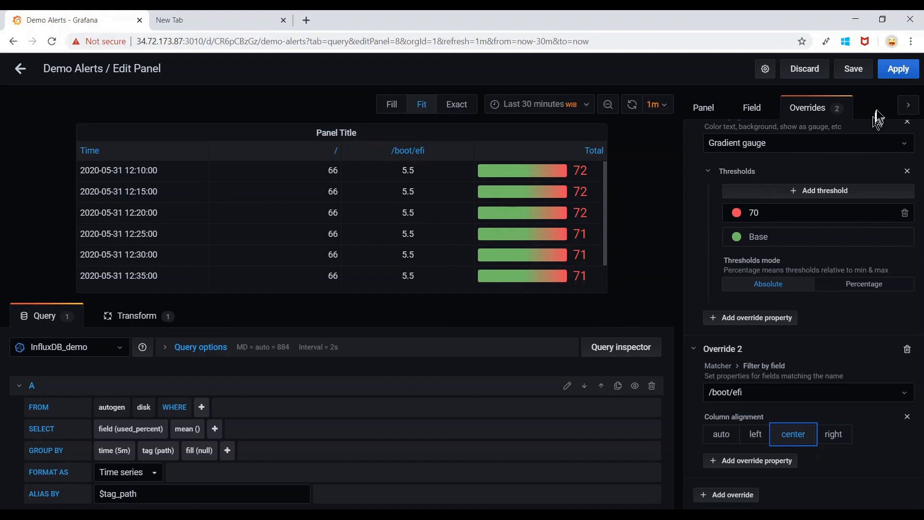
click(902, 72)
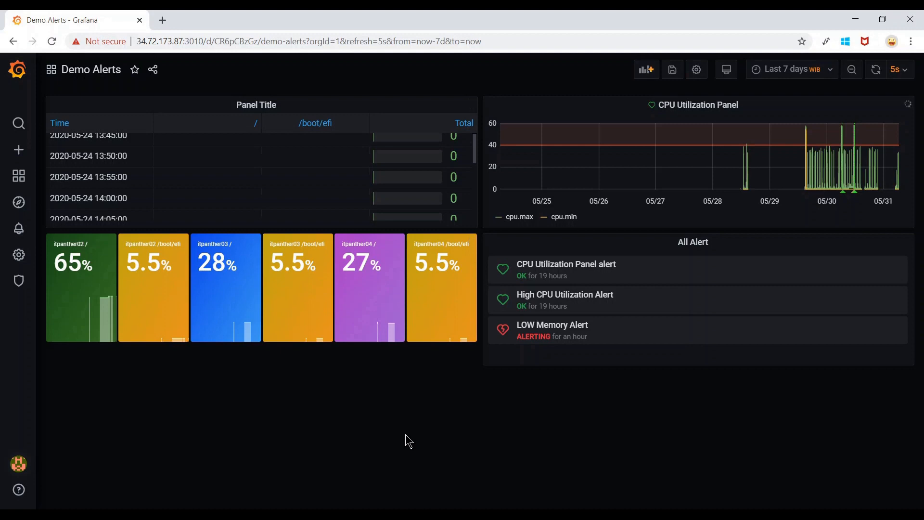
Review the coloured per-host used-percent tiles, then add a new empty panel to Demo Alerts.
scroll(406, 435, up, 4)
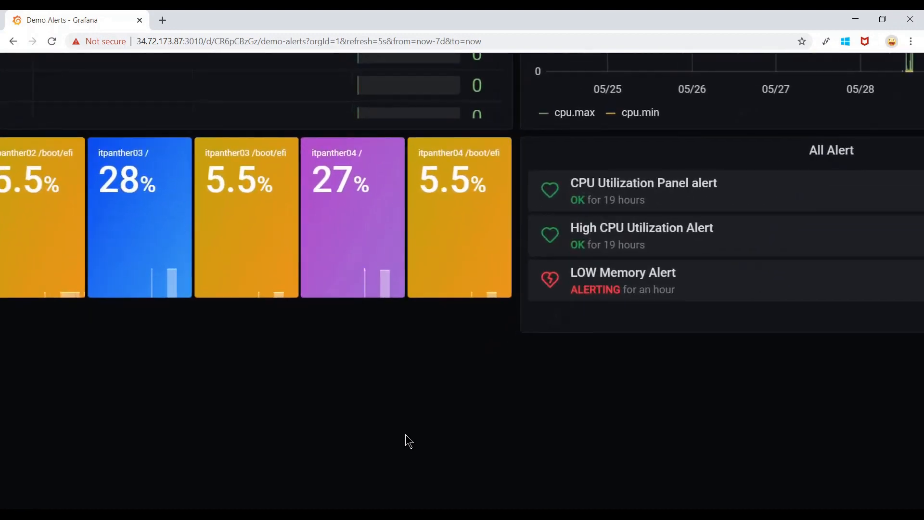
scroll(405, 435, left, 3)
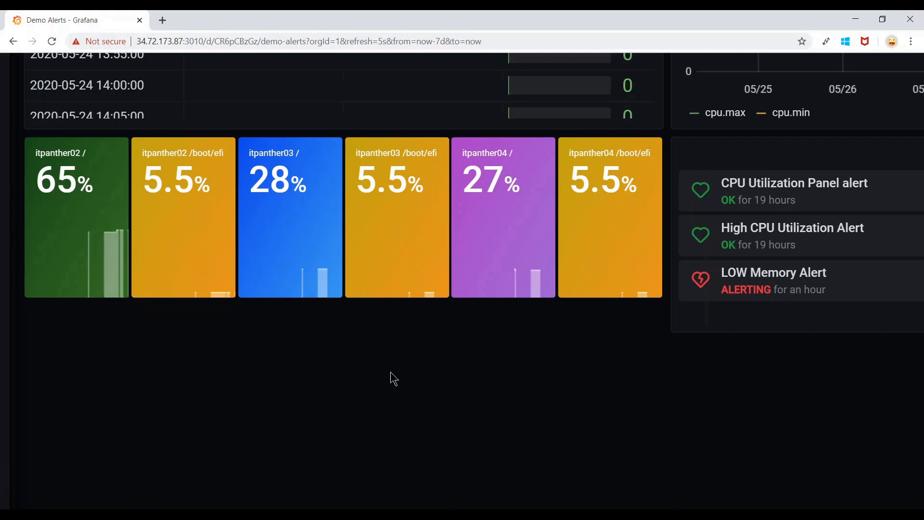
scroll(391, 372, down, 4)
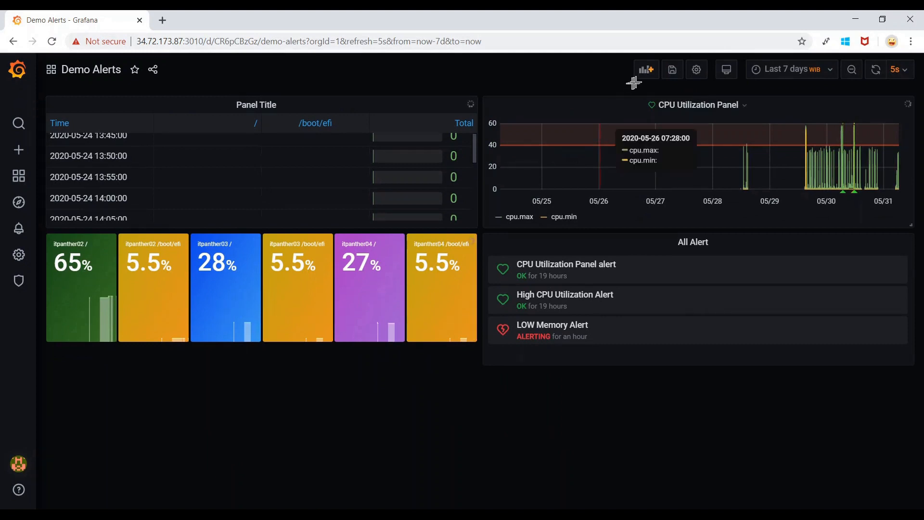
click(651, 73)
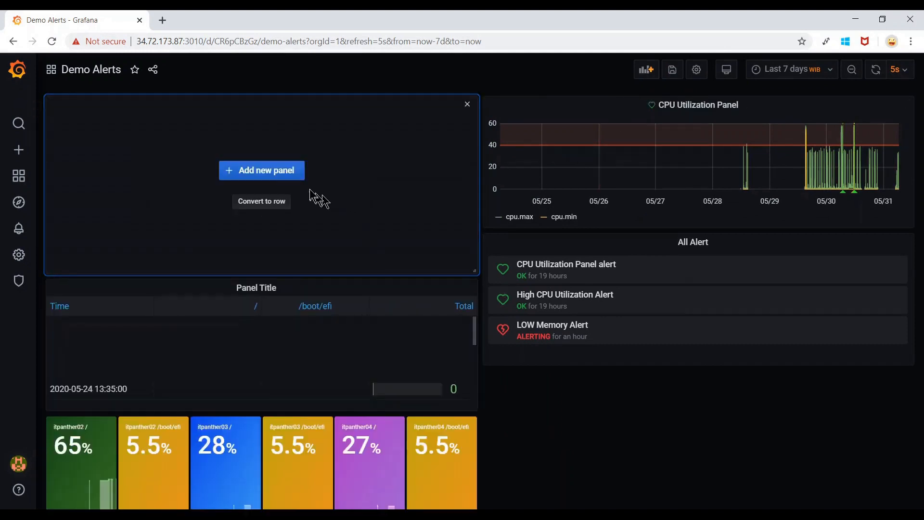
Make the new panel a Stat visualization using the InfluxDB_demo data source.
click(292, 173)
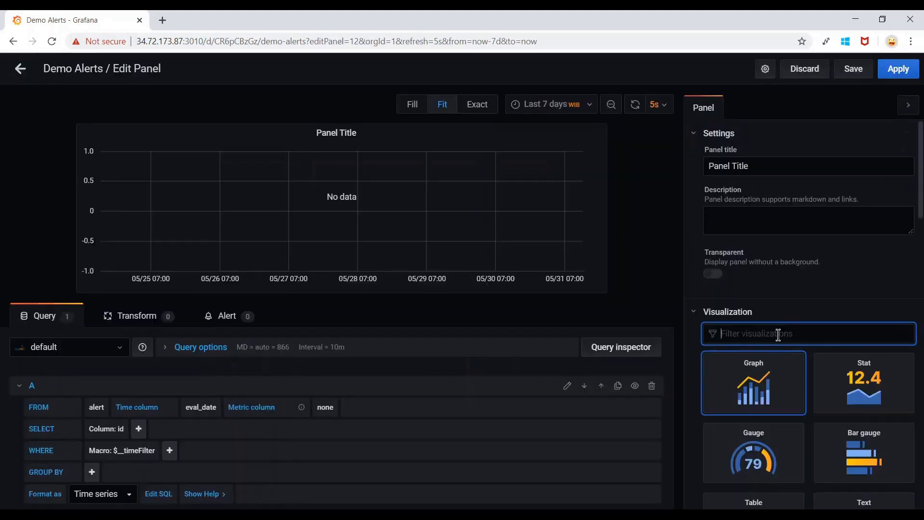
scroll(722, 275, down, 1)
click(867, 336)
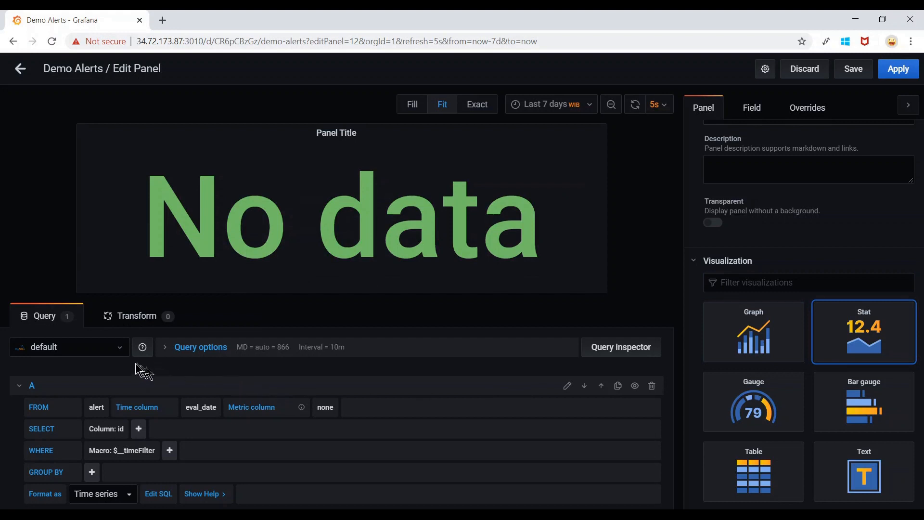
click(120, 348)
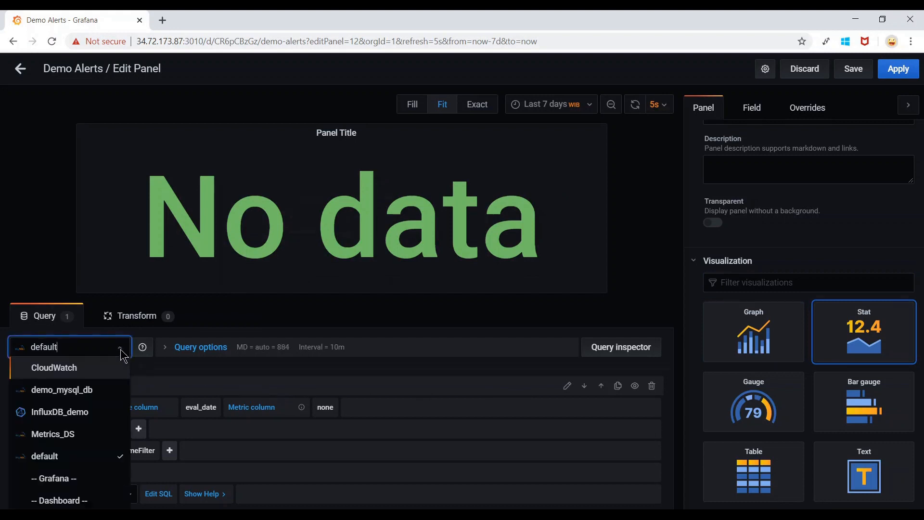
click(81, 414)
Query FROM autogen disk, selecting the used_percent field.
scroll(215, 383, down, 1)
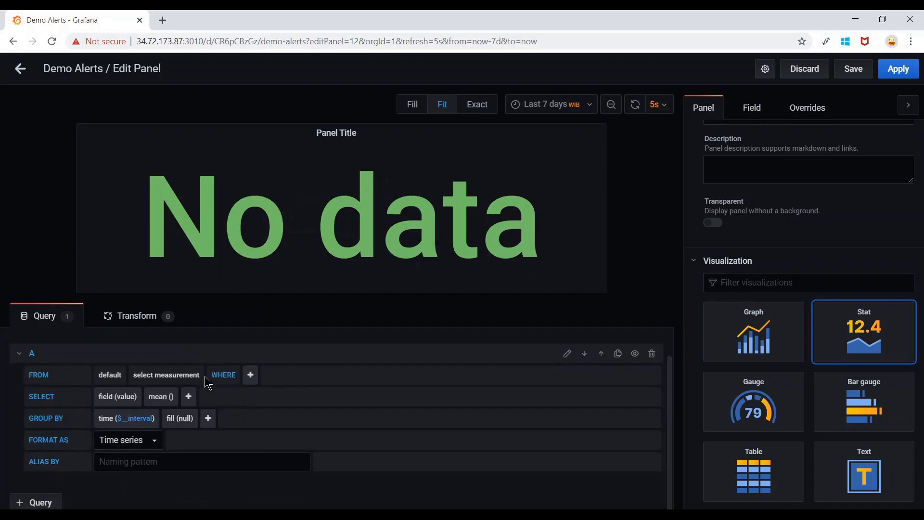
click(111, 374)
click(116, 408)
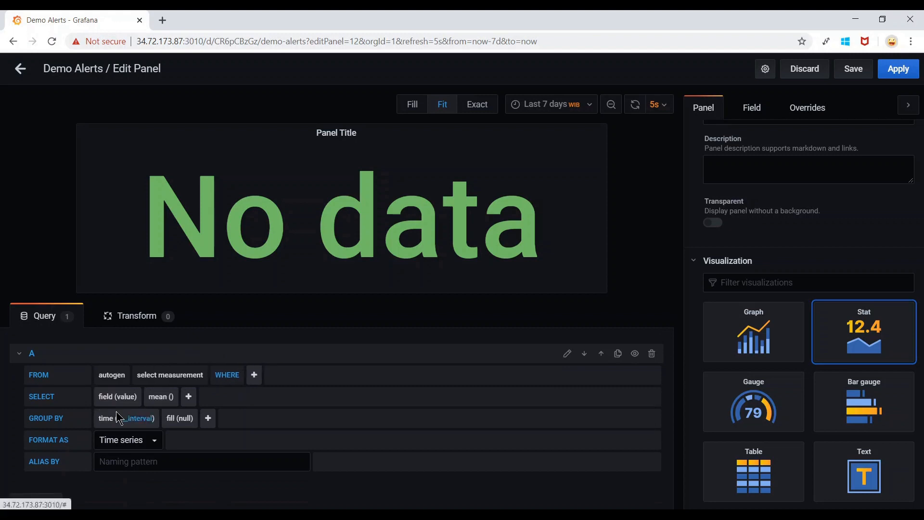
click(174, 376)
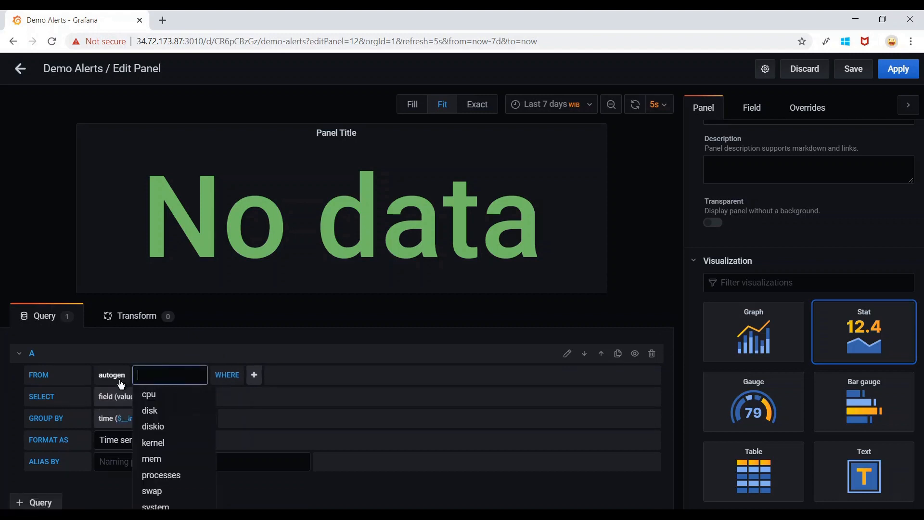
click(166, 409)
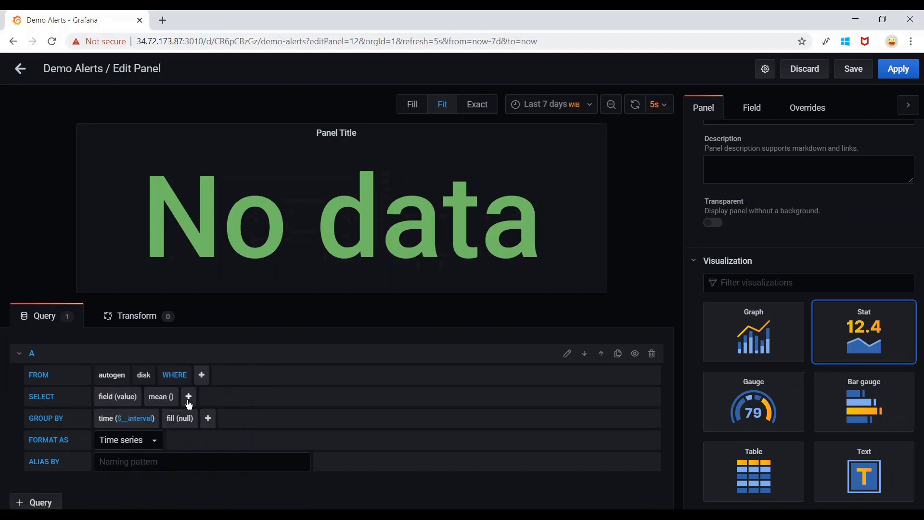
click(127, 396)
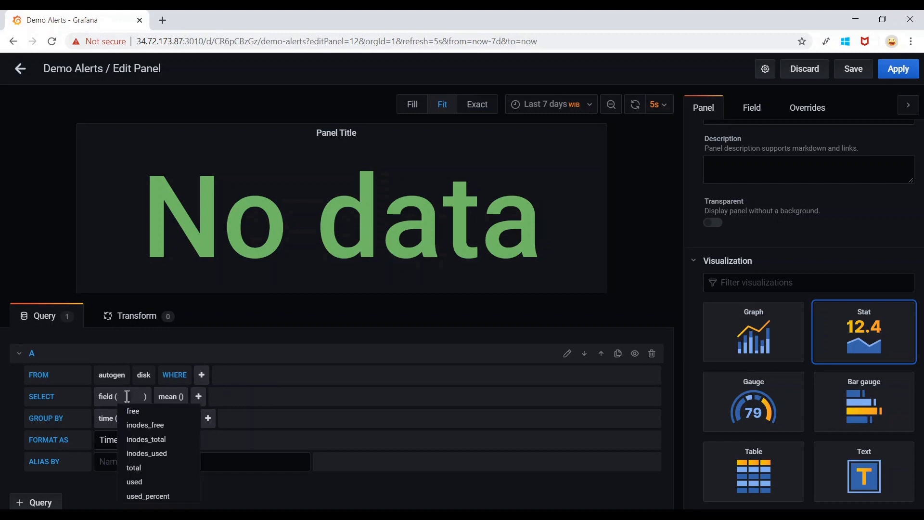
click(161, 498)
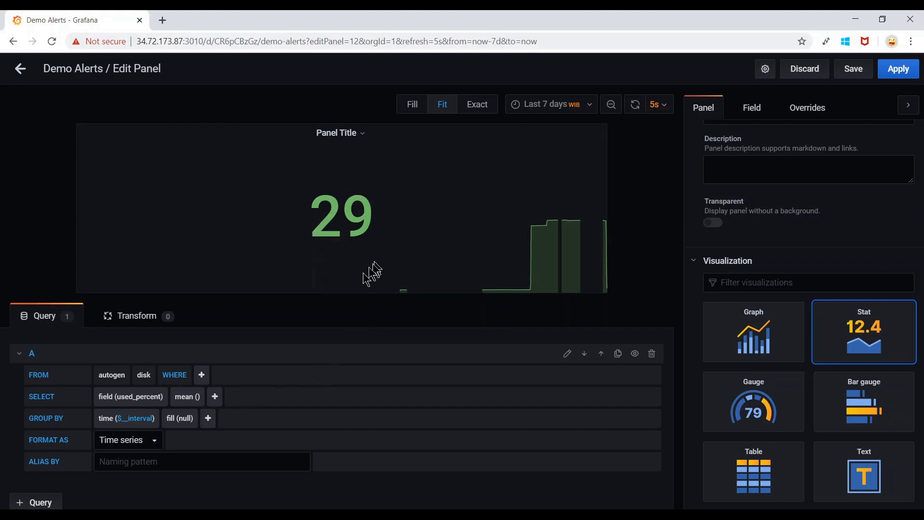
Group by tag(host) and tag(path) with the alias '$tag_host $tag_path'.
click(210, 419)
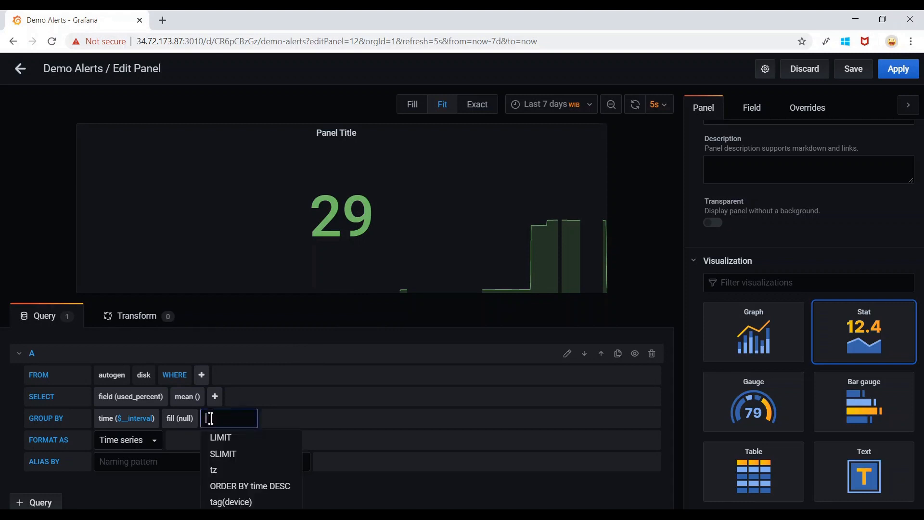
text(host)
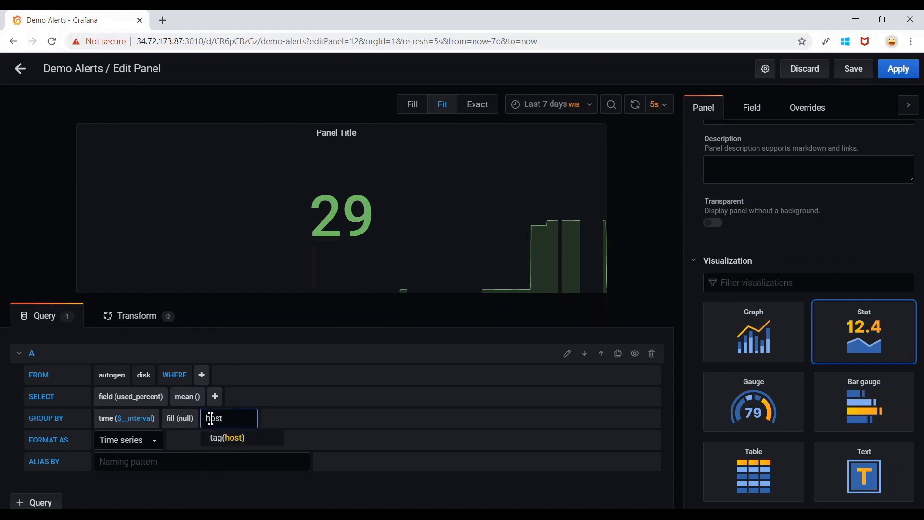
click(236, 437)
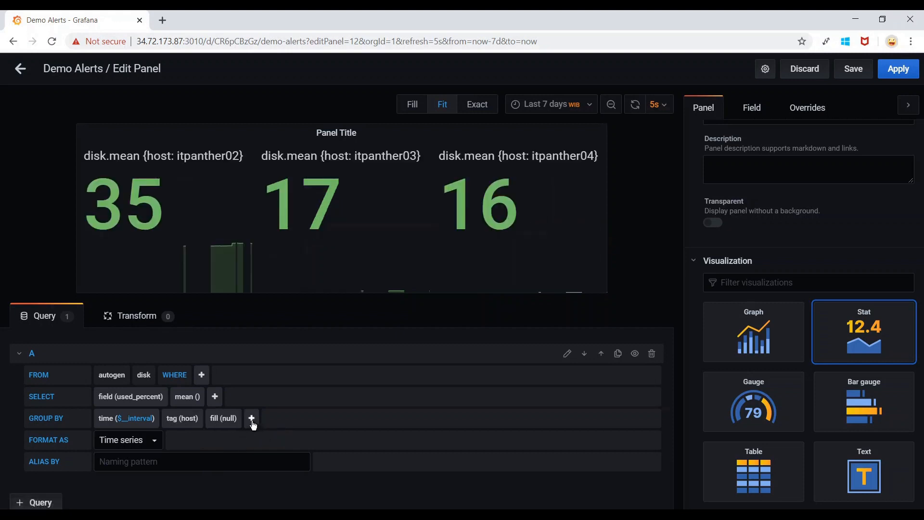
click(252, 419)
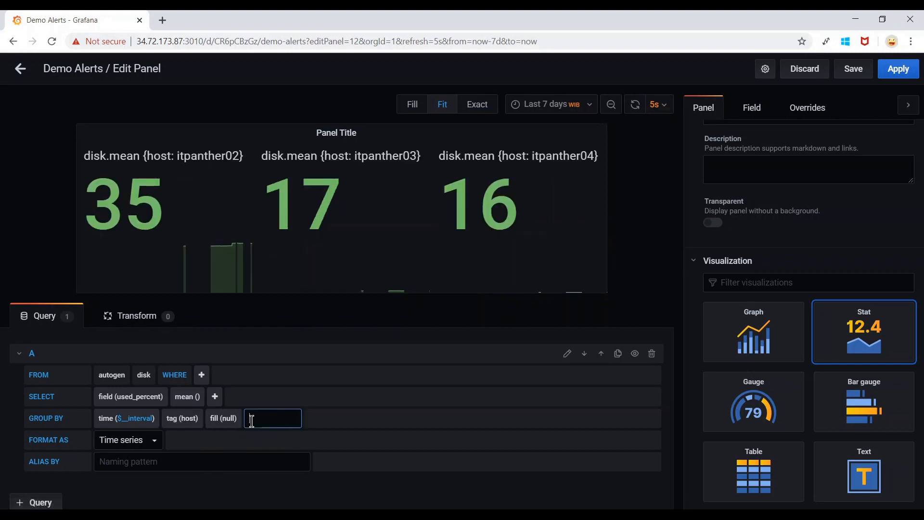
text(path)
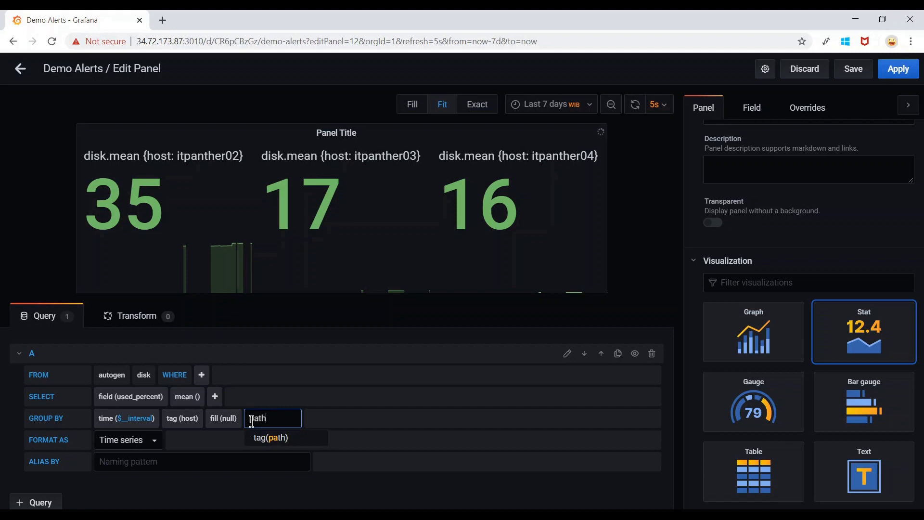
click(274, 438)
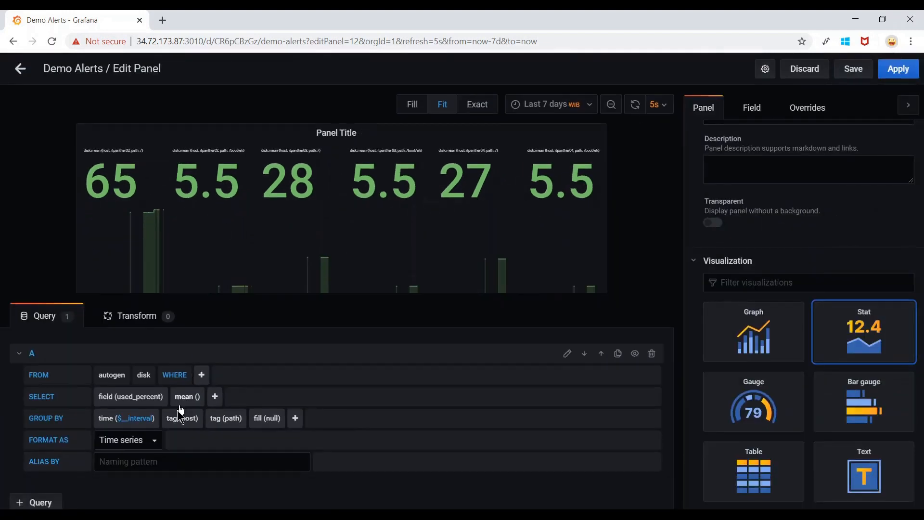
click(150, 459)
text($tag_host $tag_)
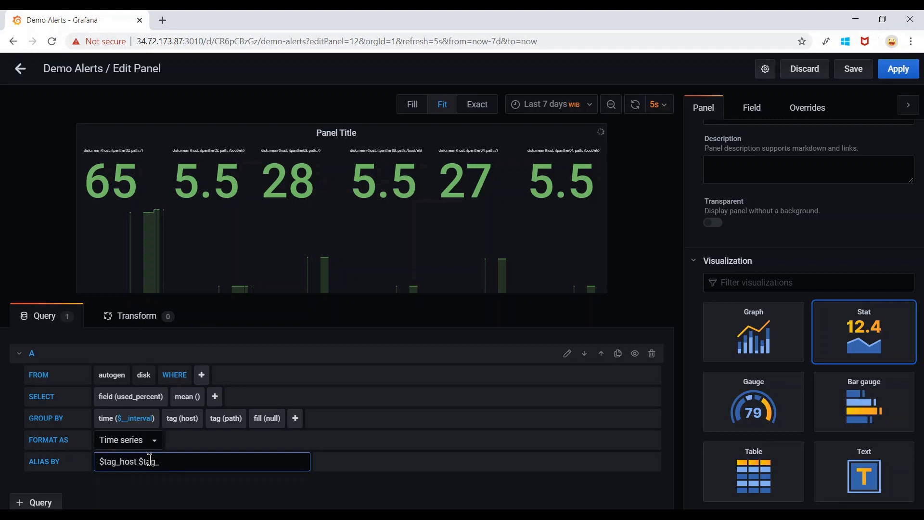
text(path)
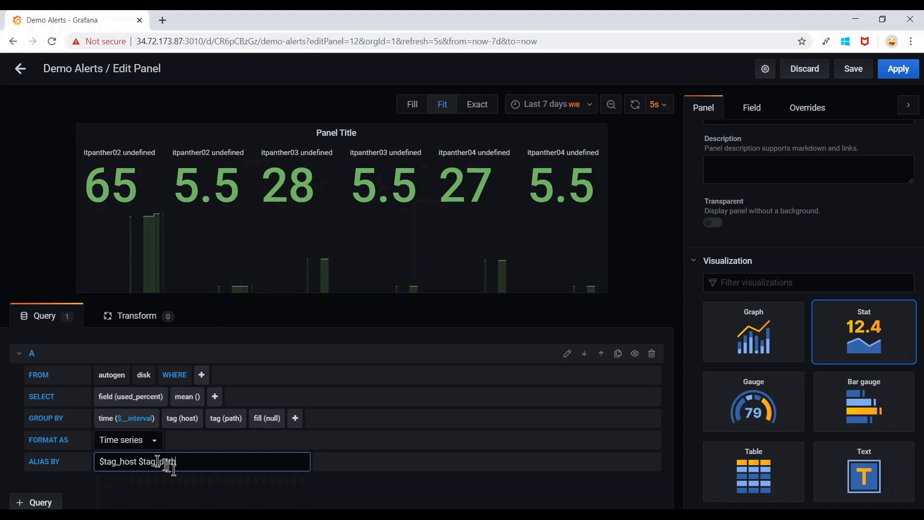
click(291, 501)
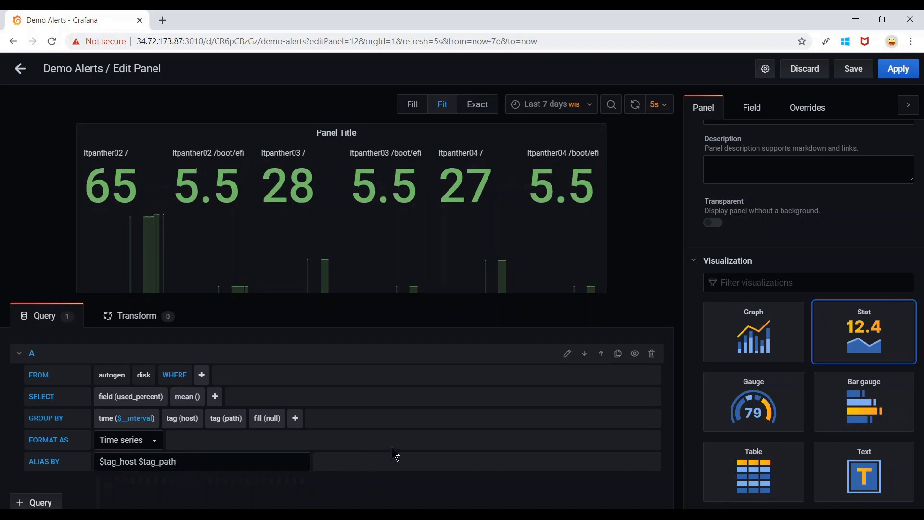
scroll(398, 477, up, 1)
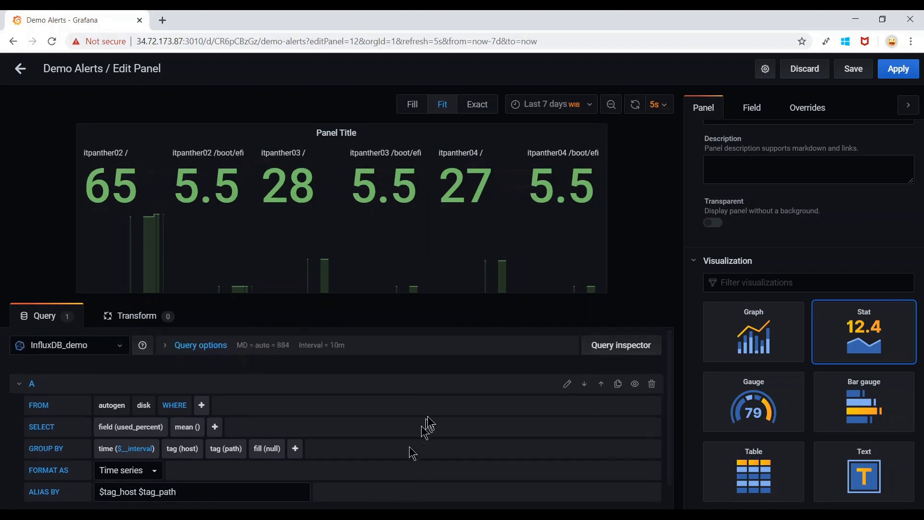
scroll(454, 419, up, 1)
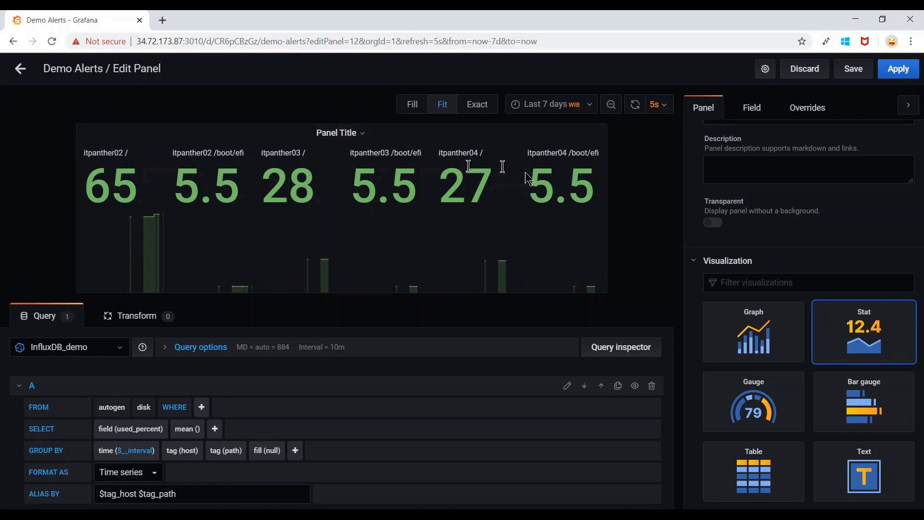
scroll(790, 190, up, 1)
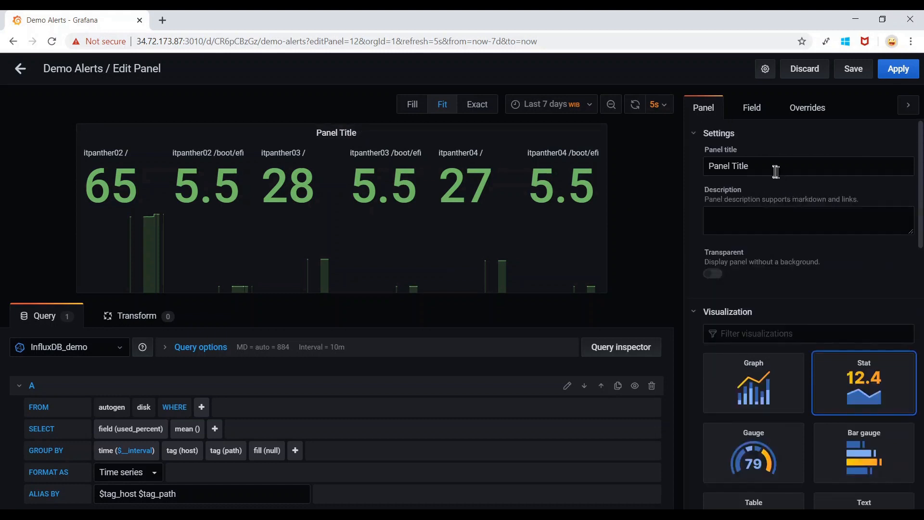
drag(772, 168, 691, 171)
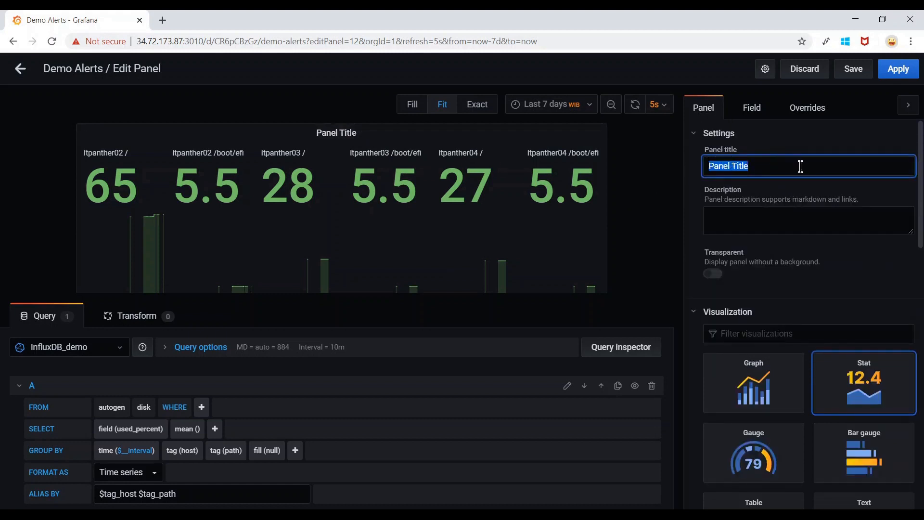
key(BackSpace)
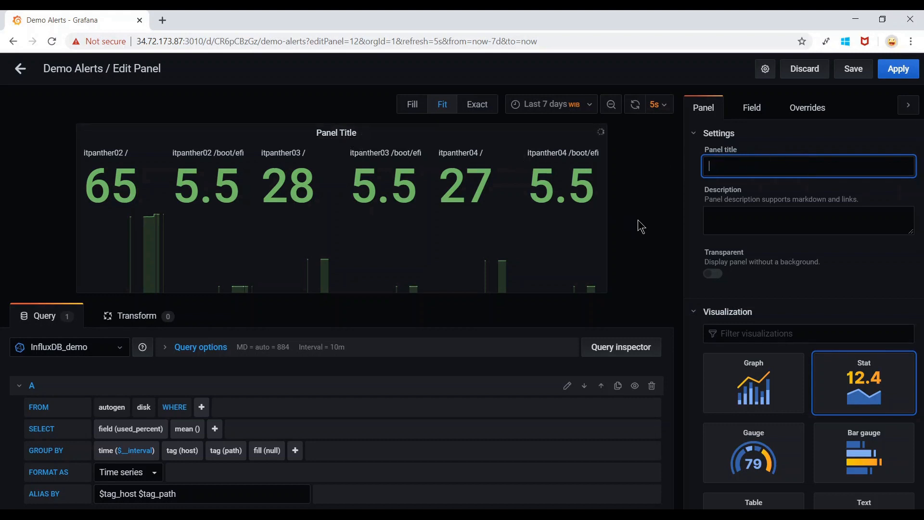
click(722, 185)
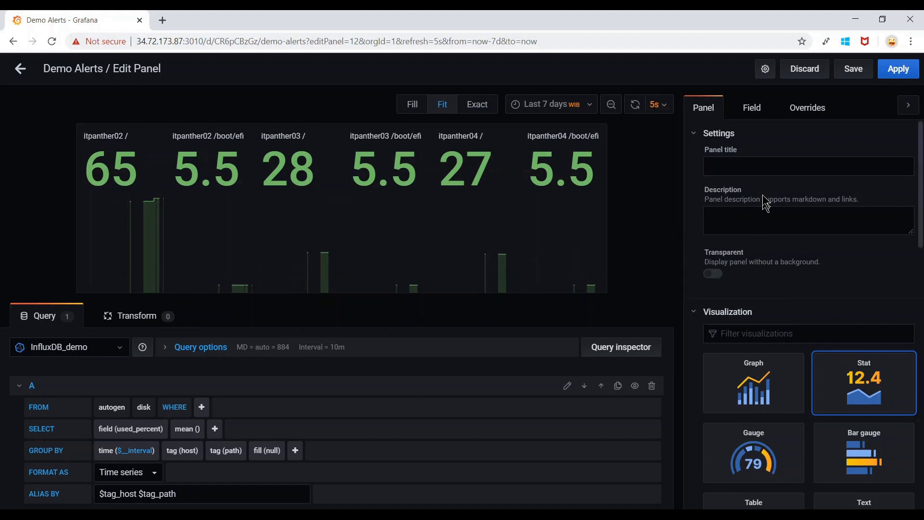
click(714, 274)
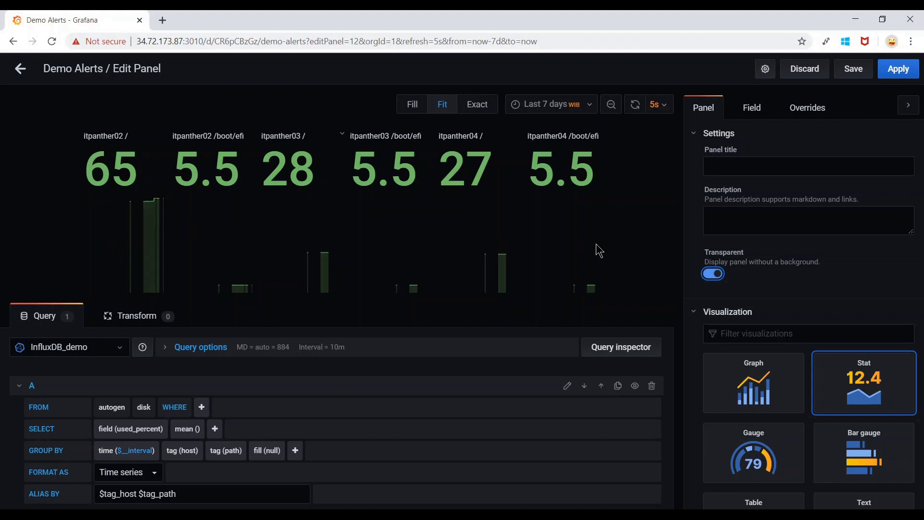
click(713, 274)
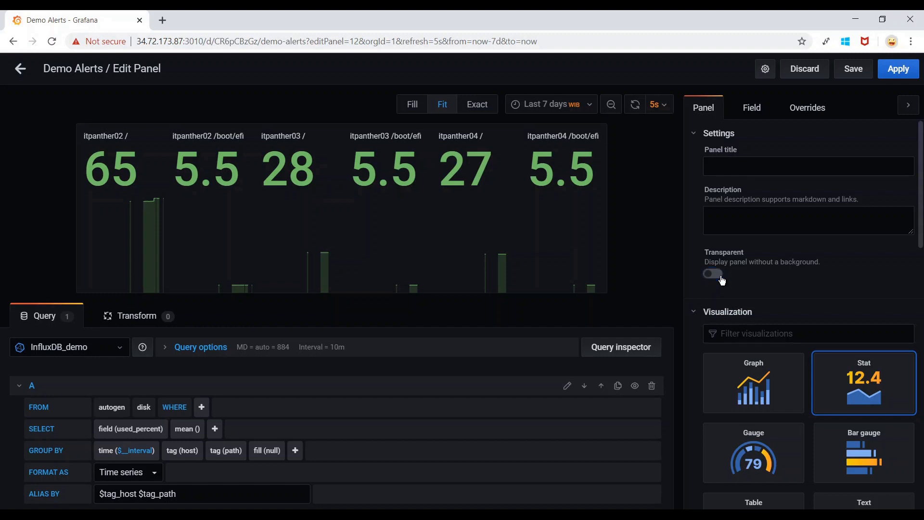
click(717, 275)
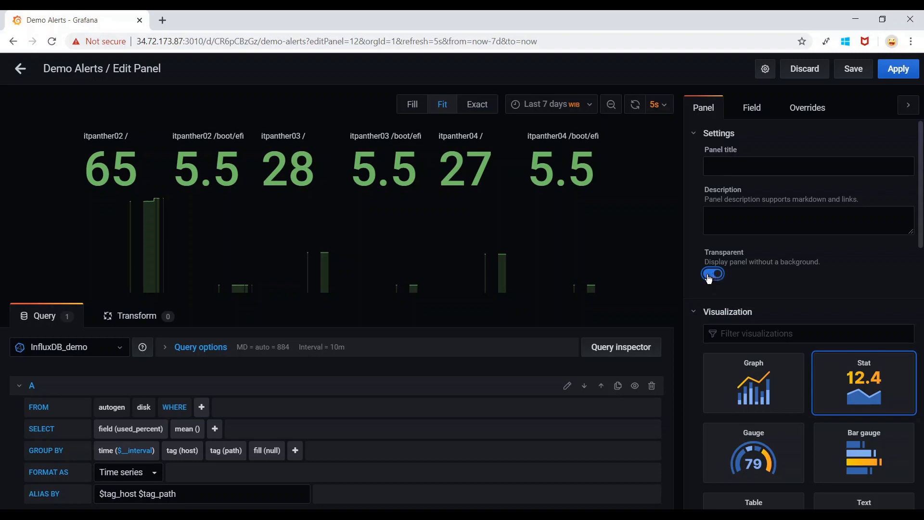
click(710, 275)
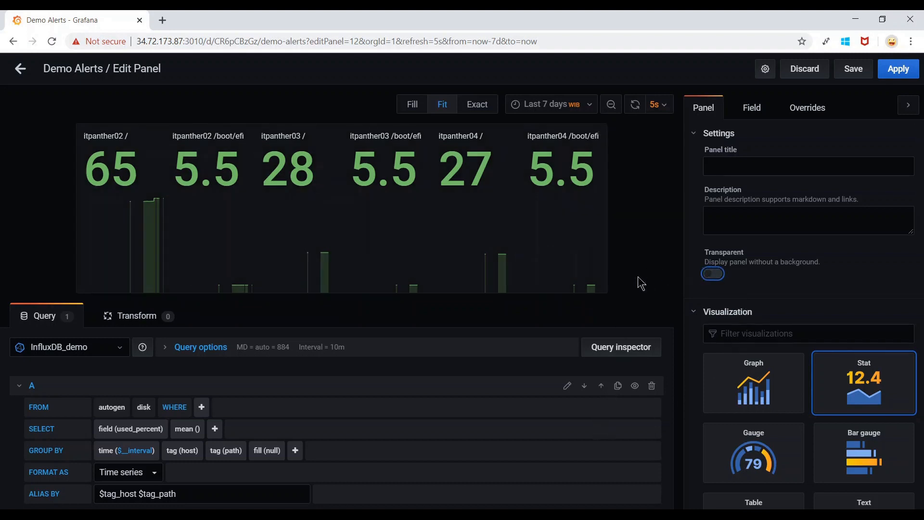
Set the Stat panel's Color mode to Background.
scroll(753, 282, down, 4)
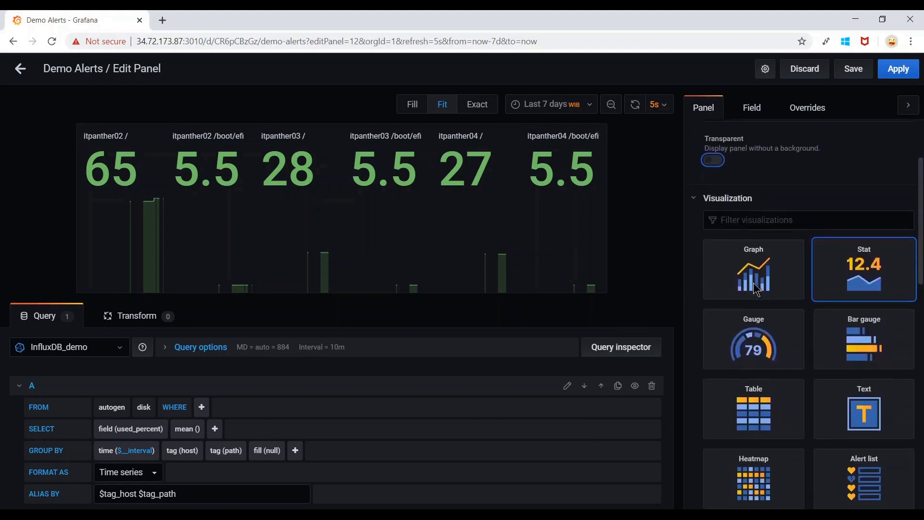
scroll(753, 282, down, 12)
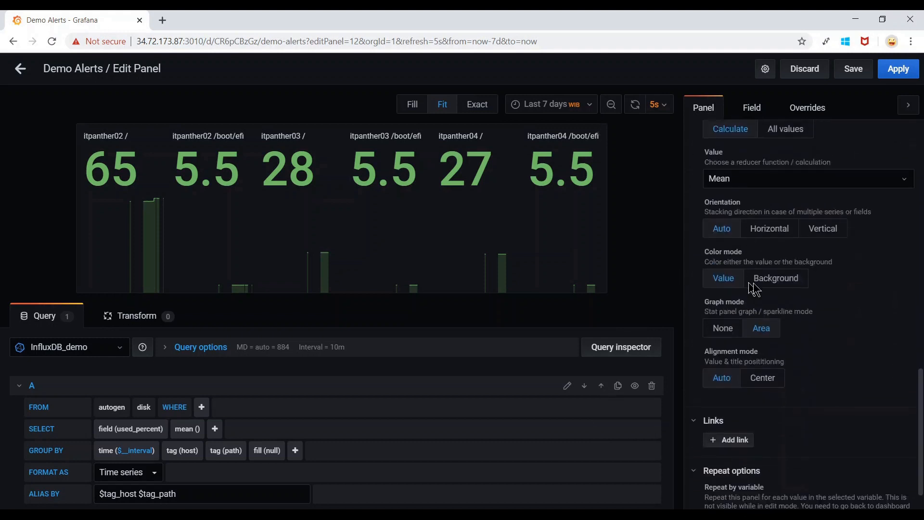
scroll(853, 276, up, 2)
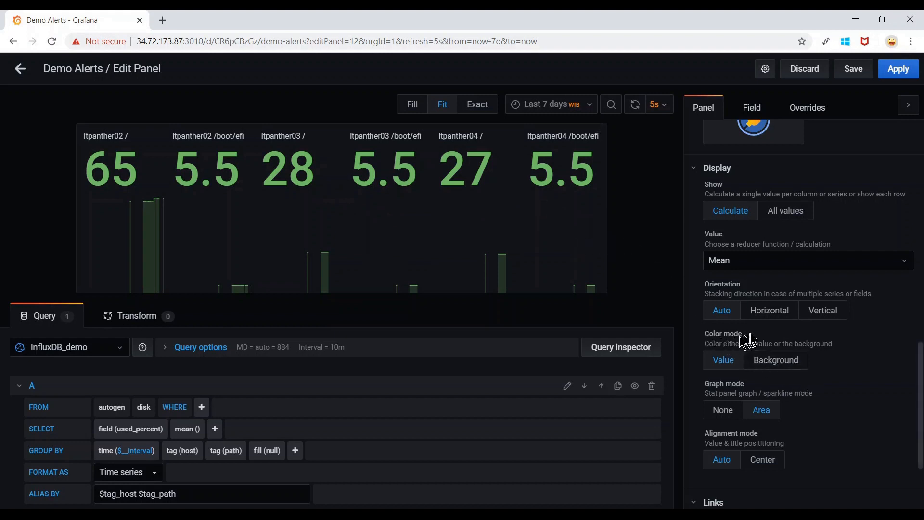
click(799, 364)
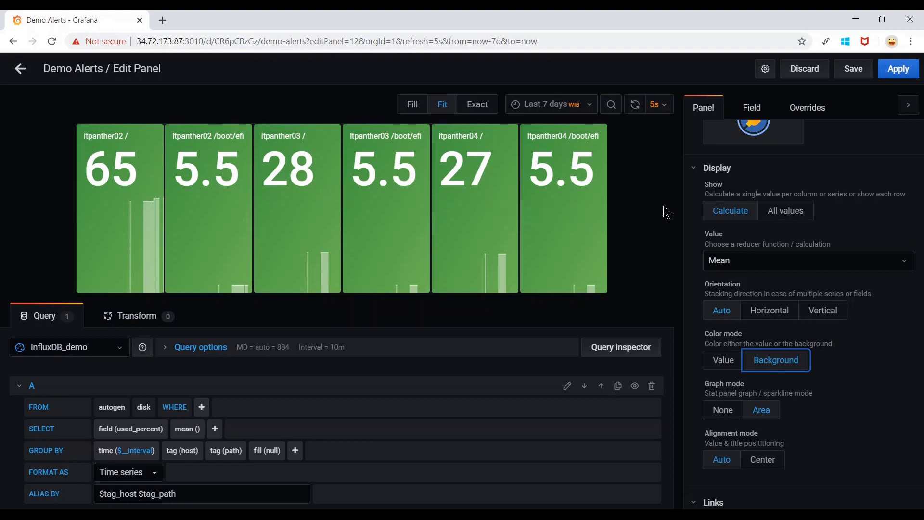
Set the field thresholds to 6, 27, 28 and 60.
click(752, 110)
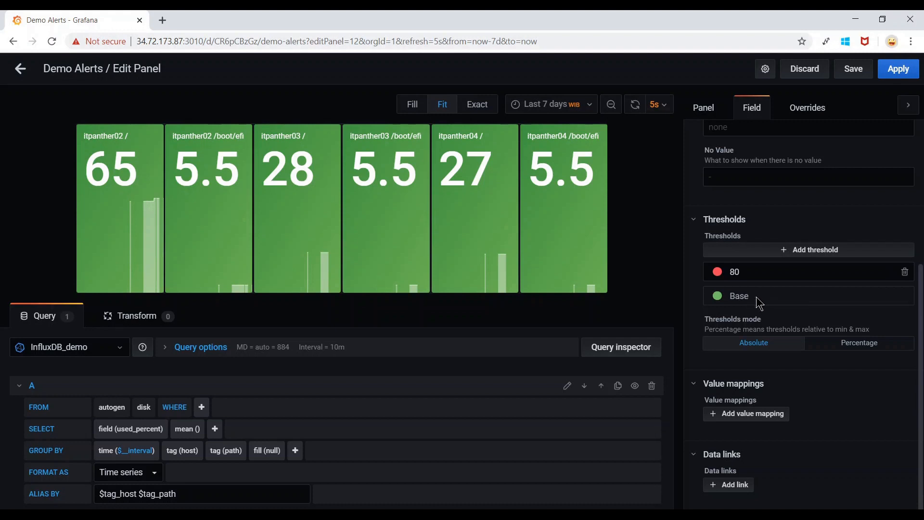
click(784, 250)
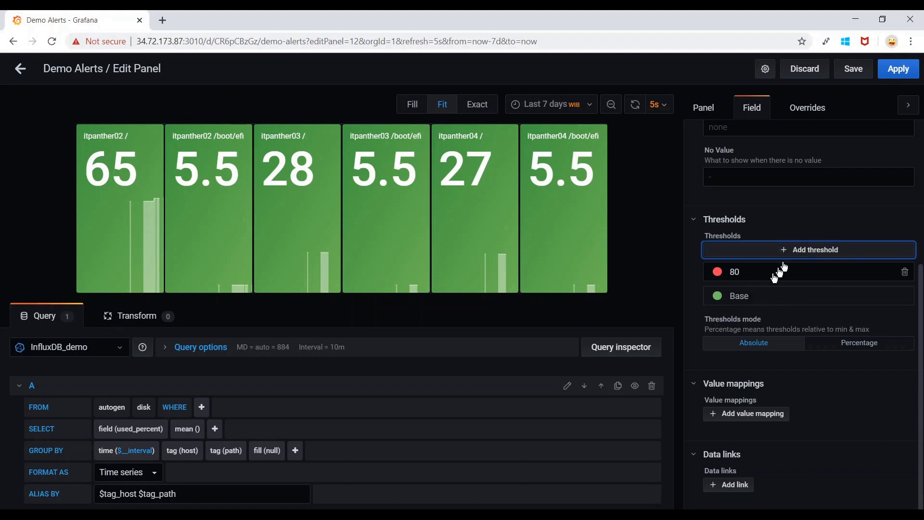
click(746, 299)
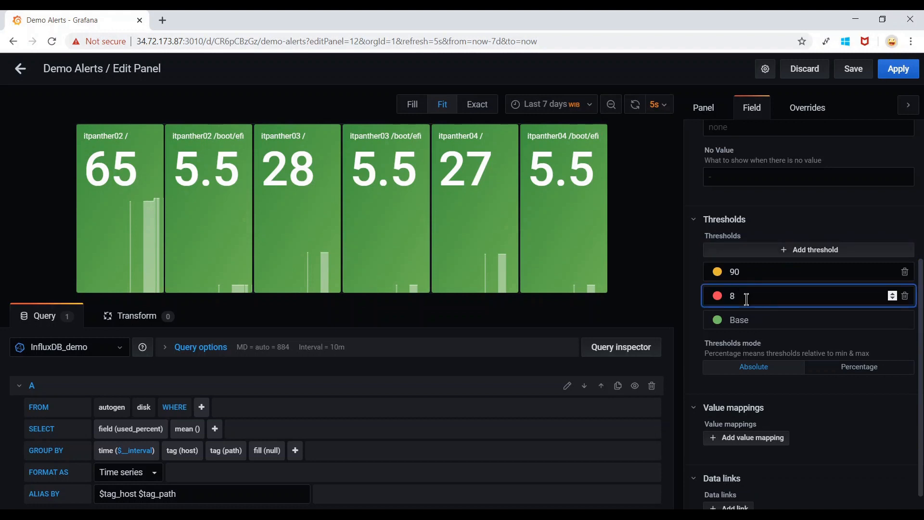
text(6)
click(762, 271)
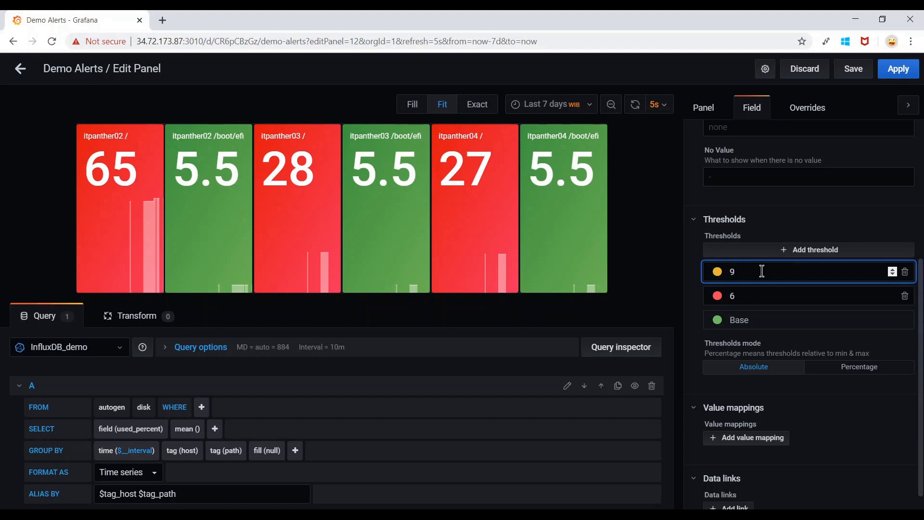
key(BackSpace)
text(27)
click(754, 250)
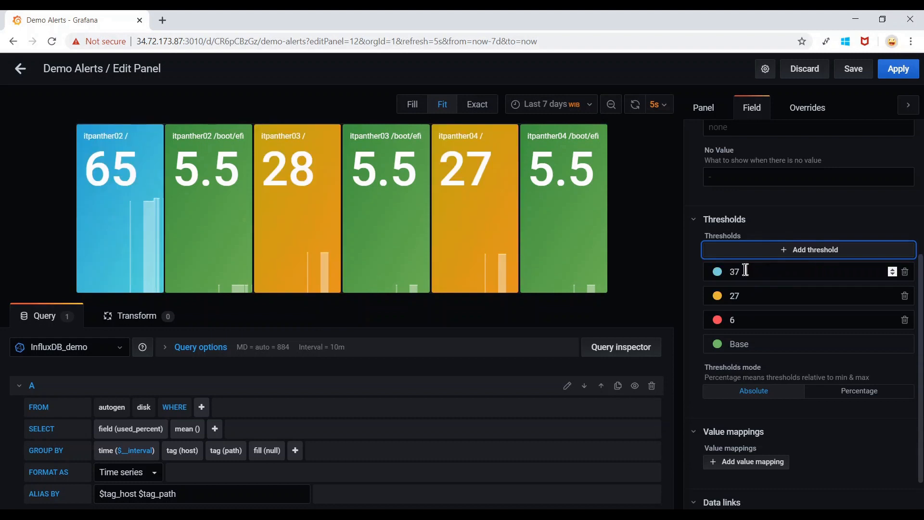
key(BackSpace)
key(BackSpace)
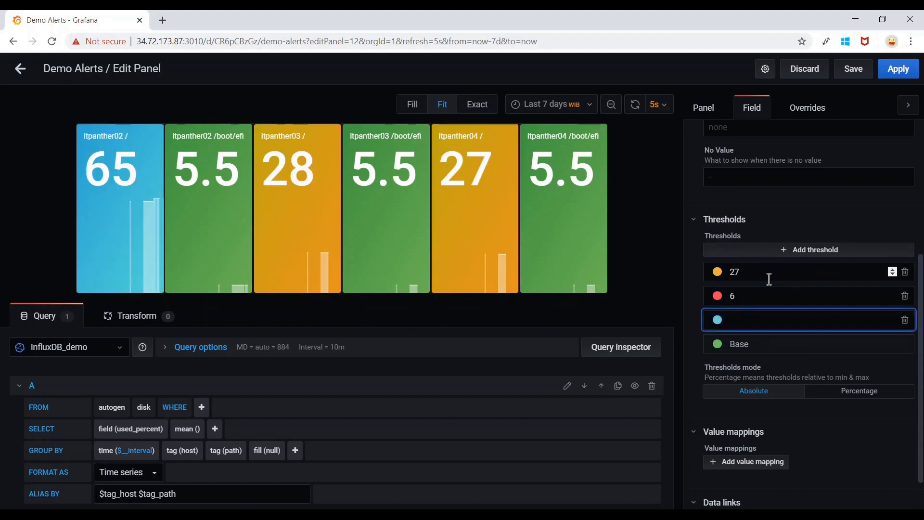
text(28)
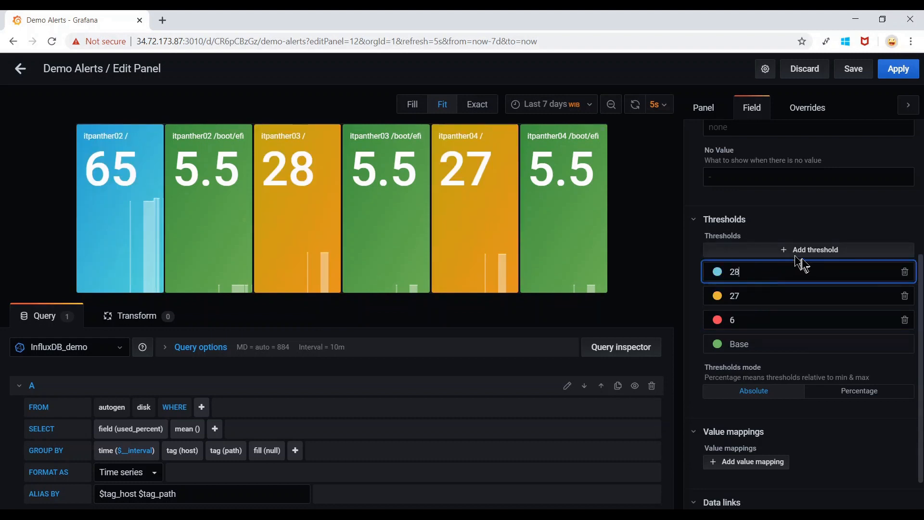
click(817, 251)
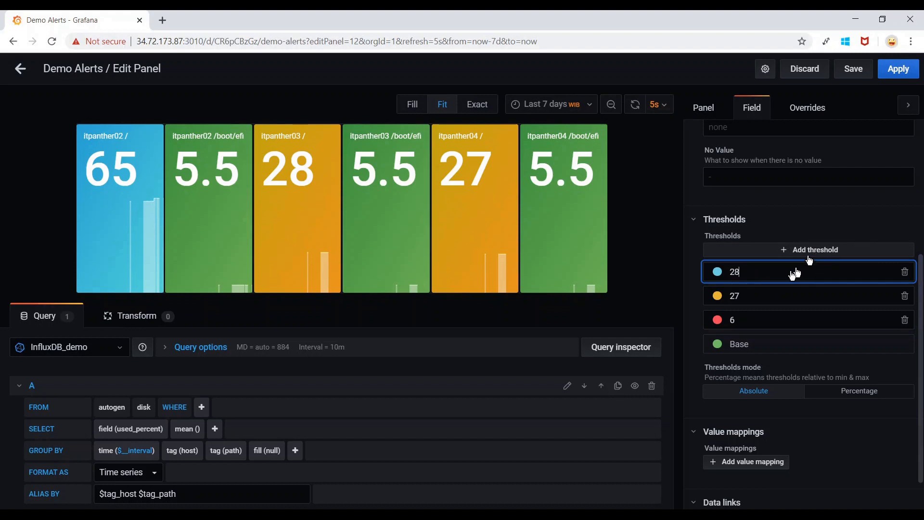
key(BackSpace)
key(BackSpace)
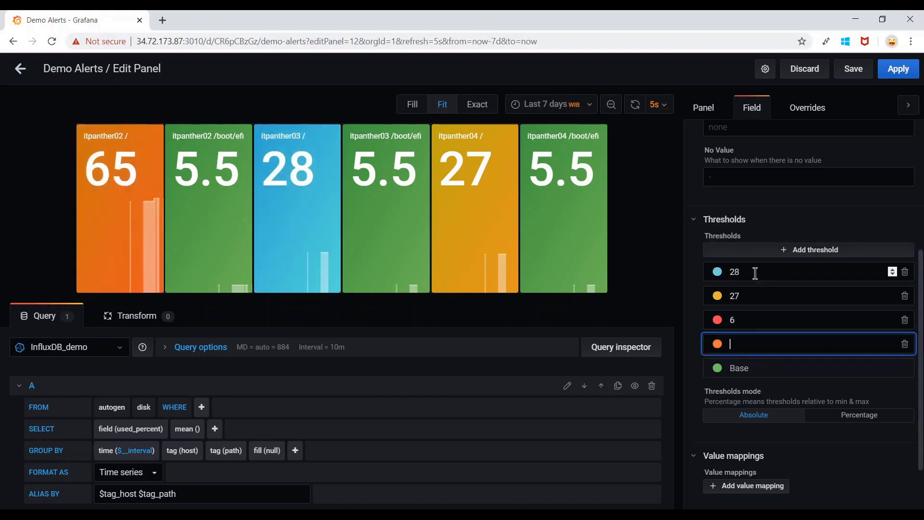
text(60)
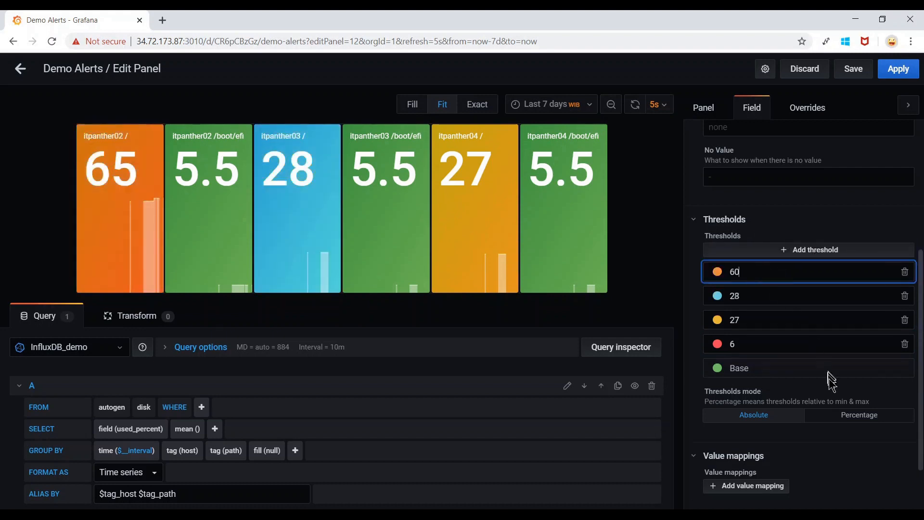
click(829, 458)
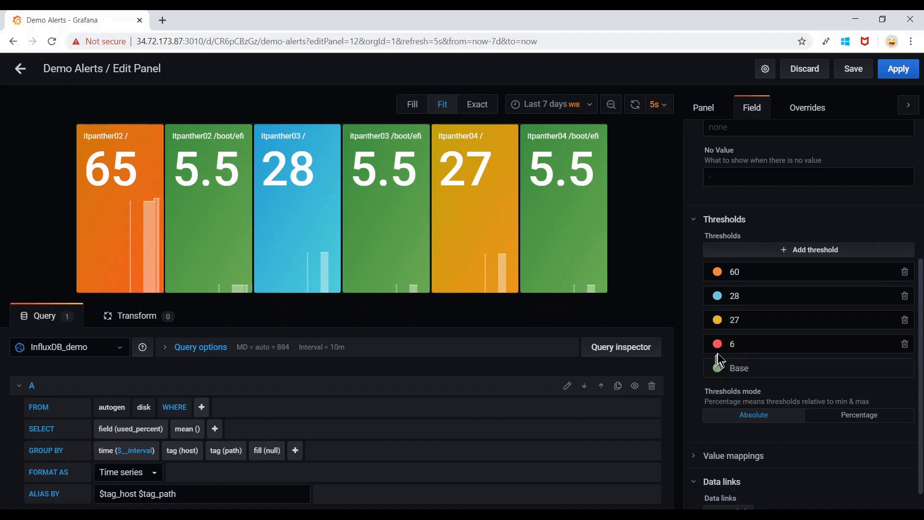
Change the 60 threshold's colour to the darkest purple swatch.
click(718, 273)
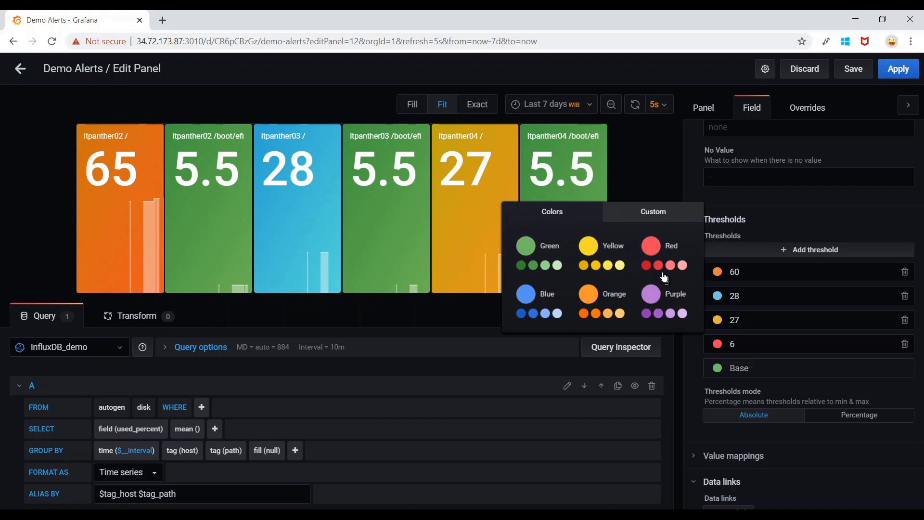
click(647, 315)
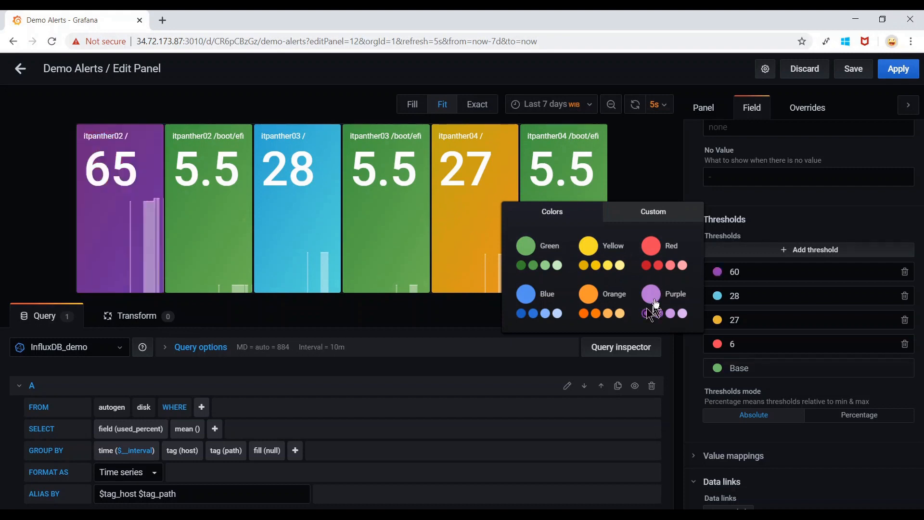
click(663, 218)
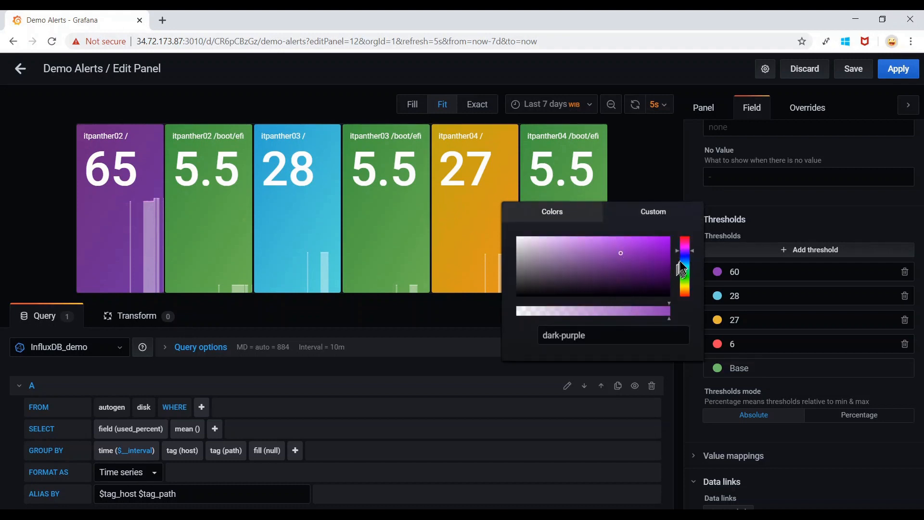
click(573, 219)
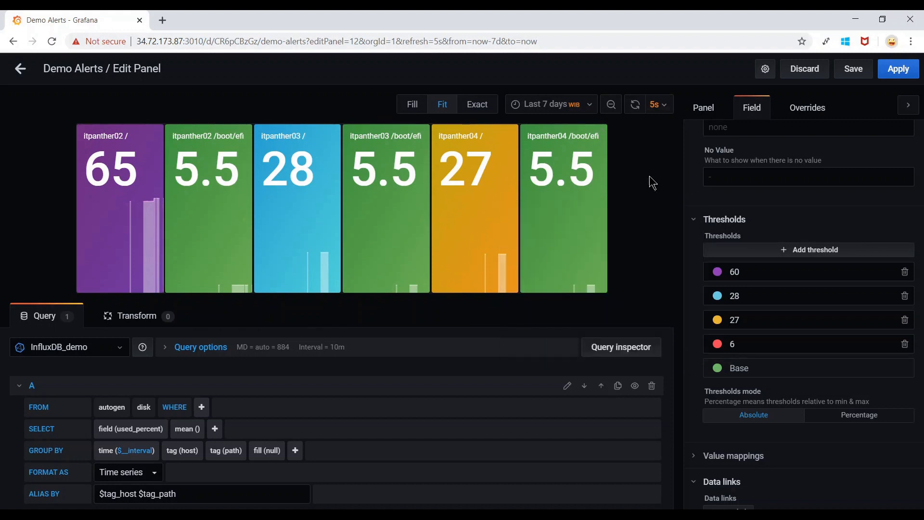
scroll(756, 369, down, 1)
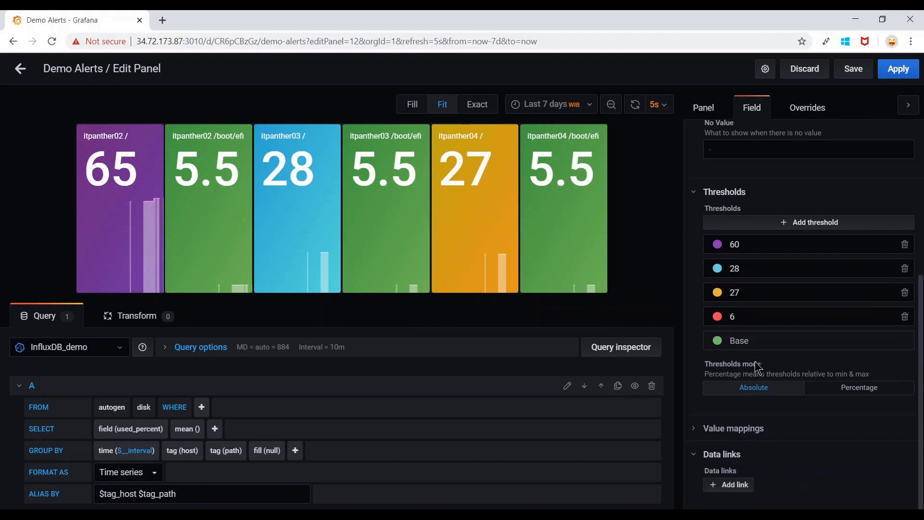
Try Horizontal and Vertical orientation, then set the stat tiles' Orientation to Auto.
click(703, 108)
scroll(801, 231, down, 10)
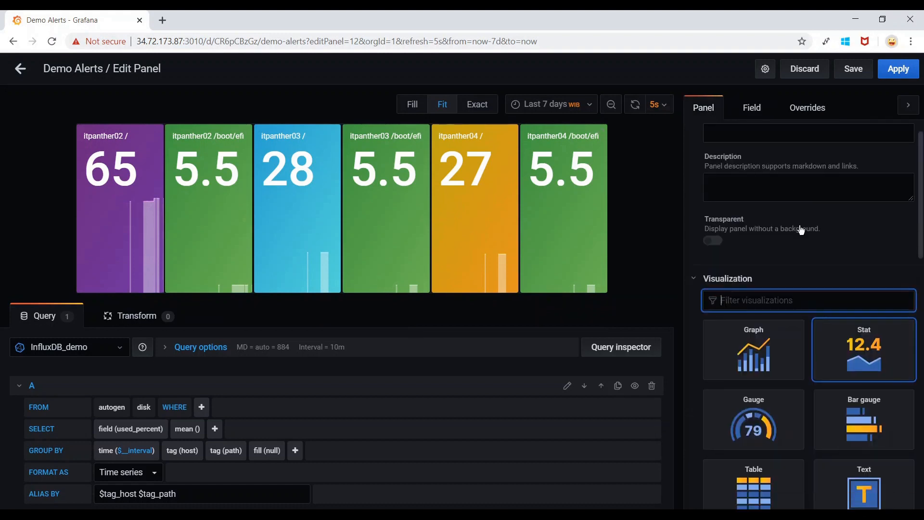
scroll(801, 230, down, 5)
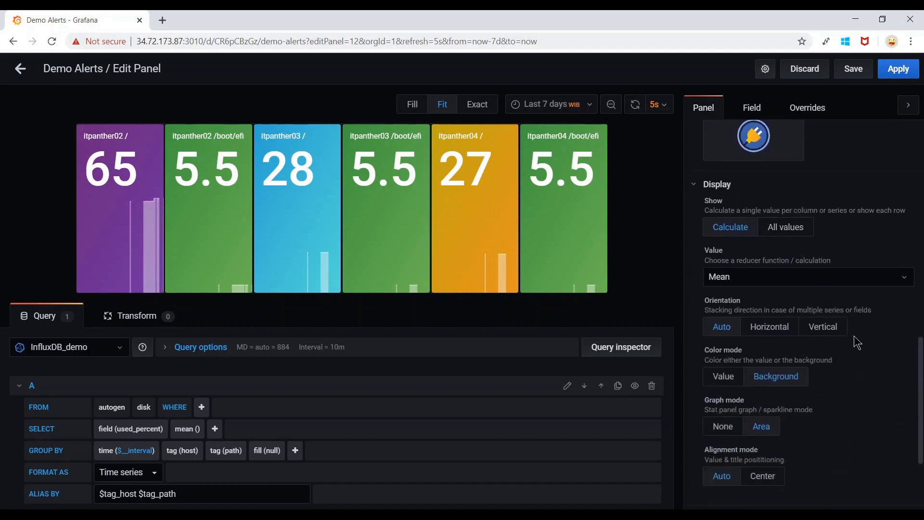
scroll(856, 342, down, 1)
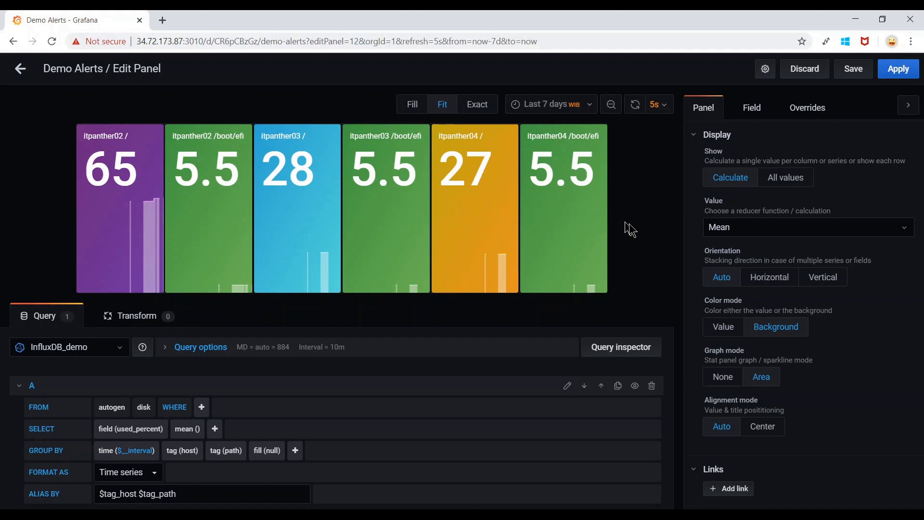
click(787, 283)
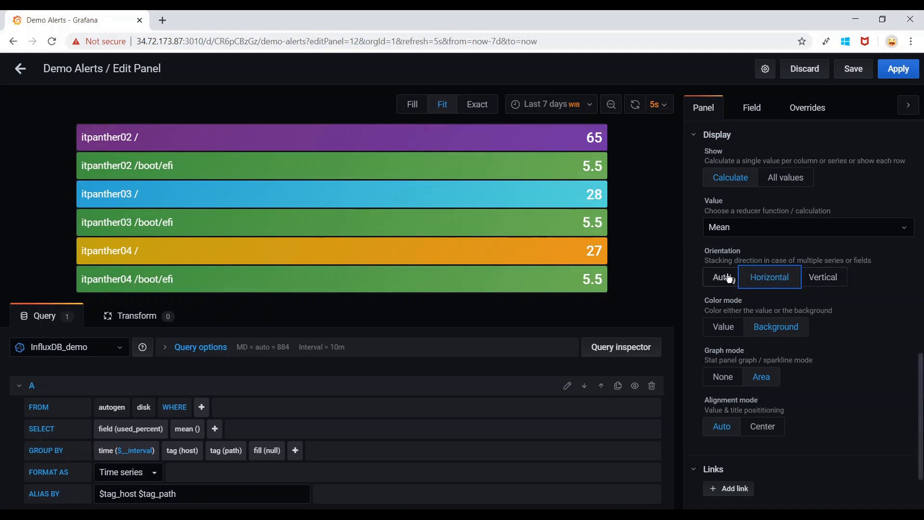
click(830, 283)
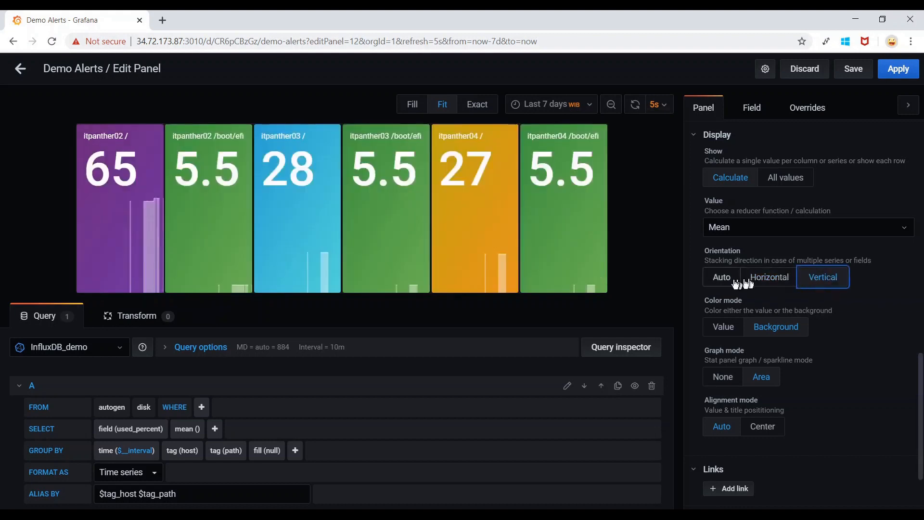
click(722, 279)
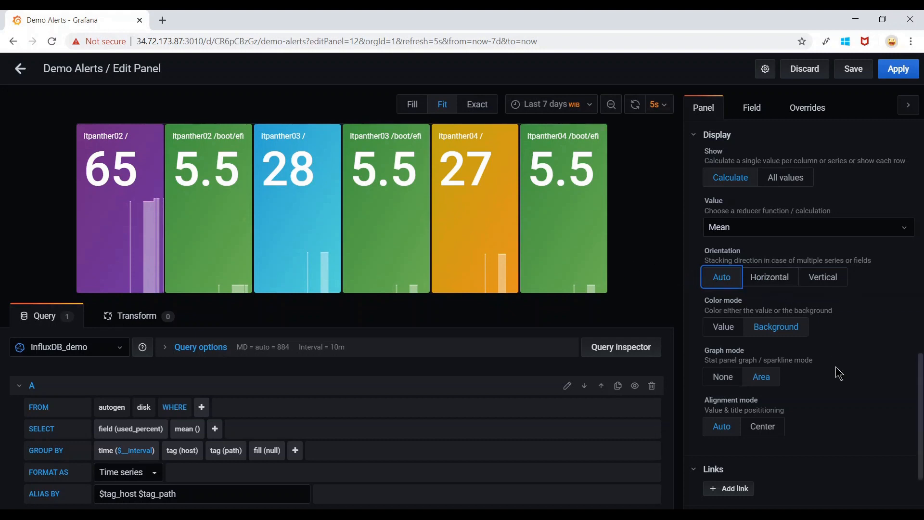
scroll(836, 368, down, 2)
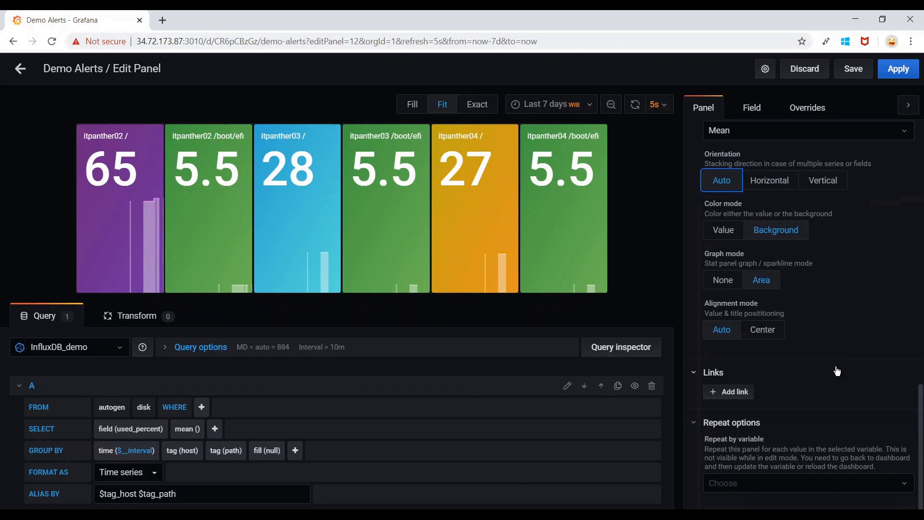
scroll(534, 436, down, 1)
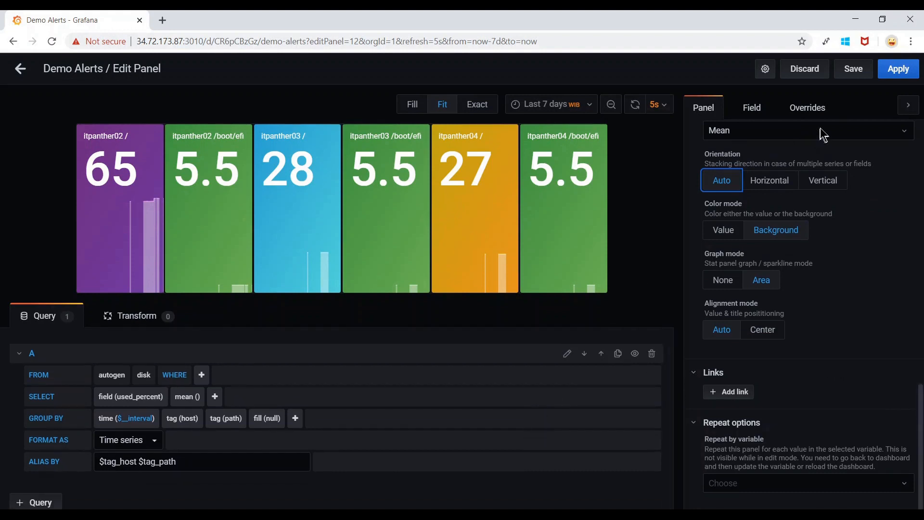
Apply the panel edits and shrink the Stat panel into a single row of tiles.
click(896, 72)
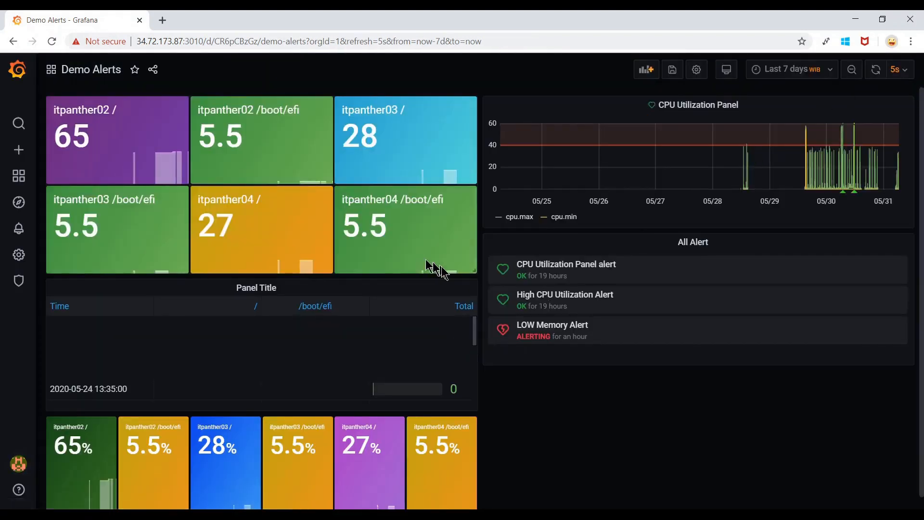
drag(474, 272, 395, 211)
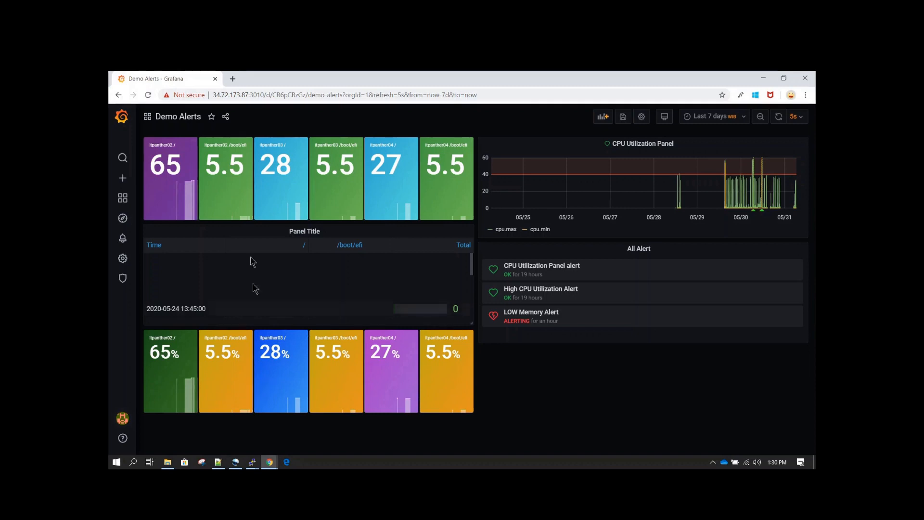
double_click(155, 165)
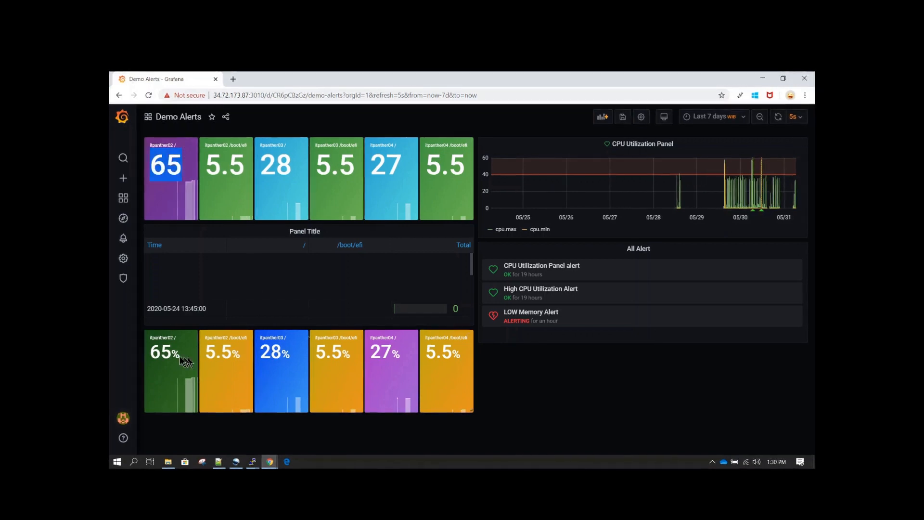
Compare the new panel's 65 value with the older panel's 65% reading.
drag(181, 357, 152, 355)
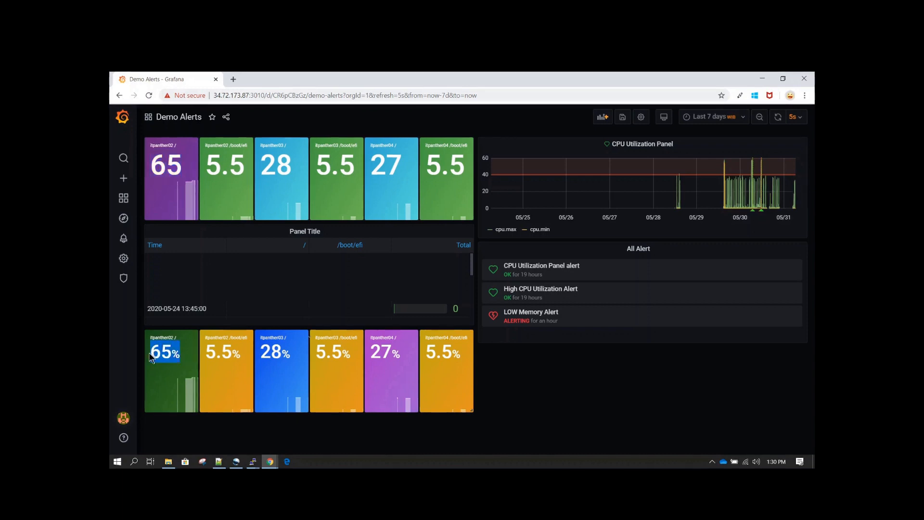
click(234, 351)
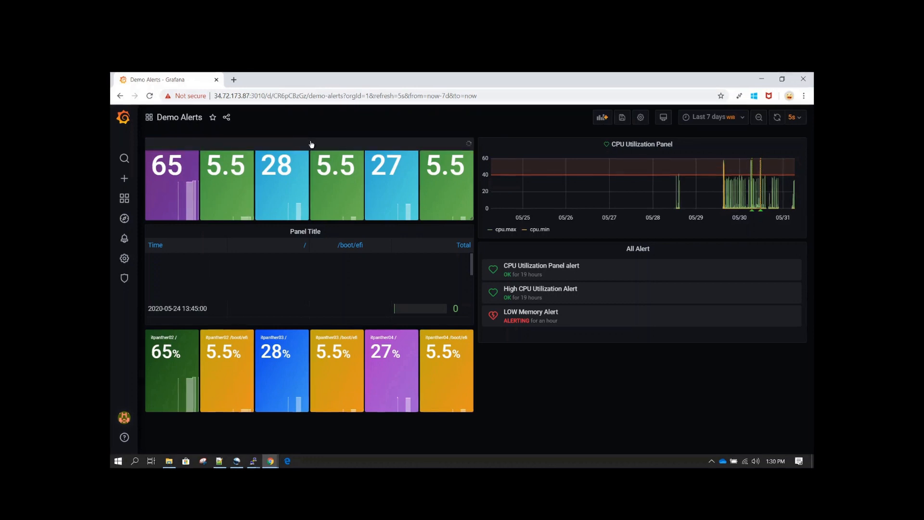
click(312, 145)
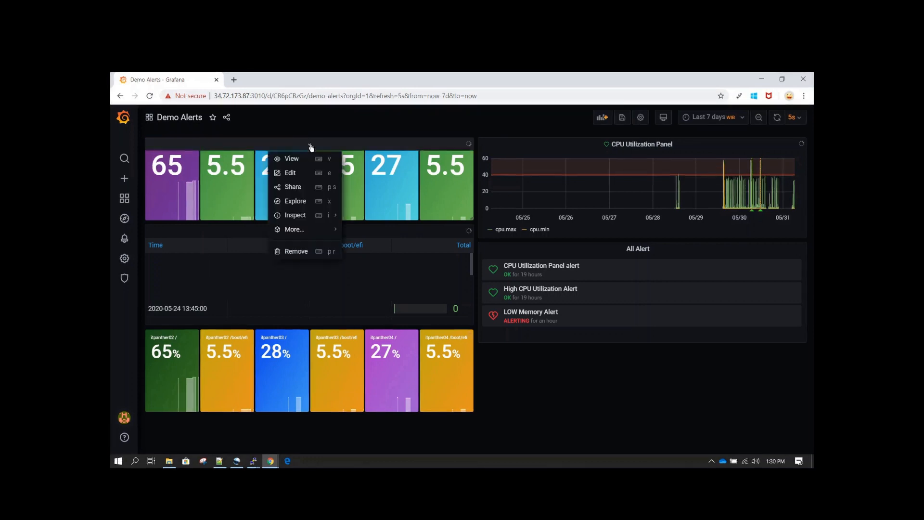
Set the Stat panel's field unit to percent (0-100).
click(303, 173)
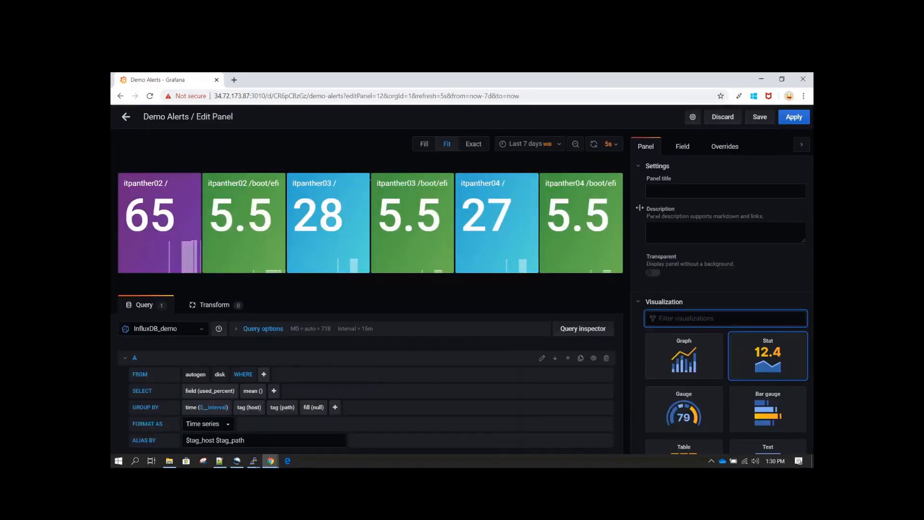
click(686, 150)
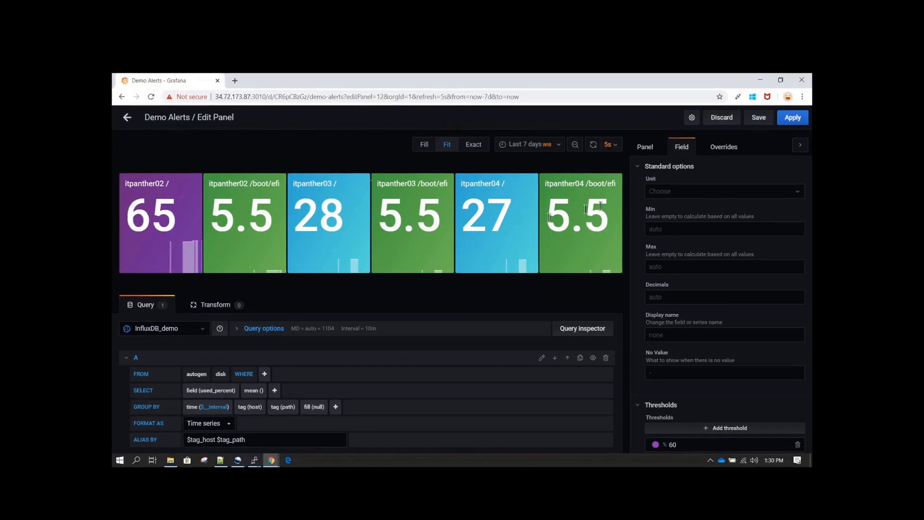
click(694, 195)
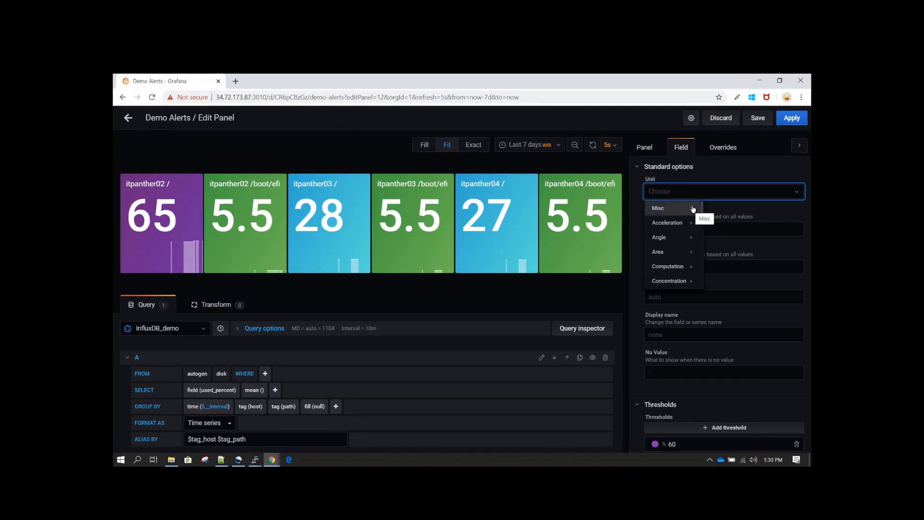
text(per)
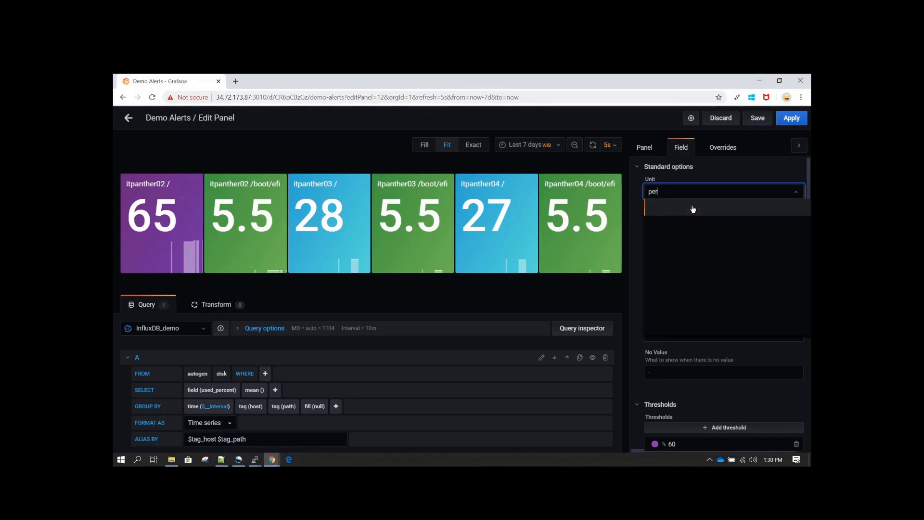
key(BackSpace)
key(BackSpace)
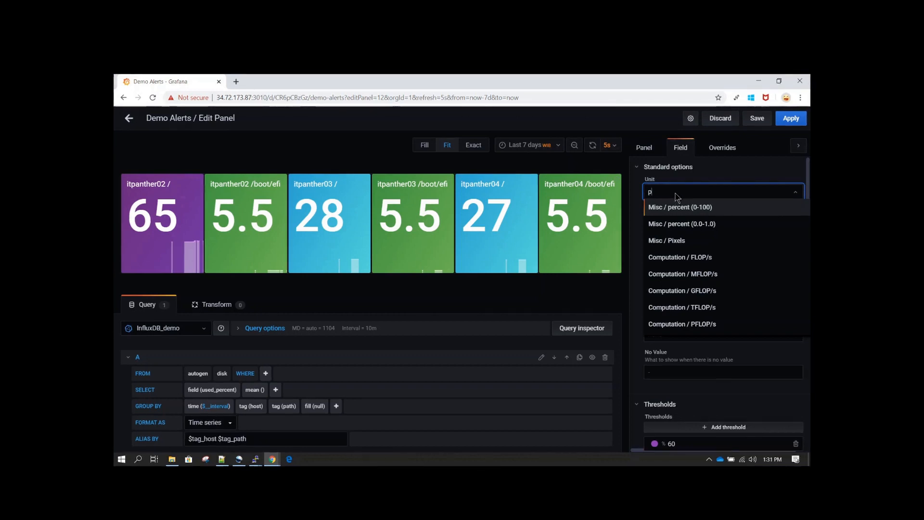
text(er)
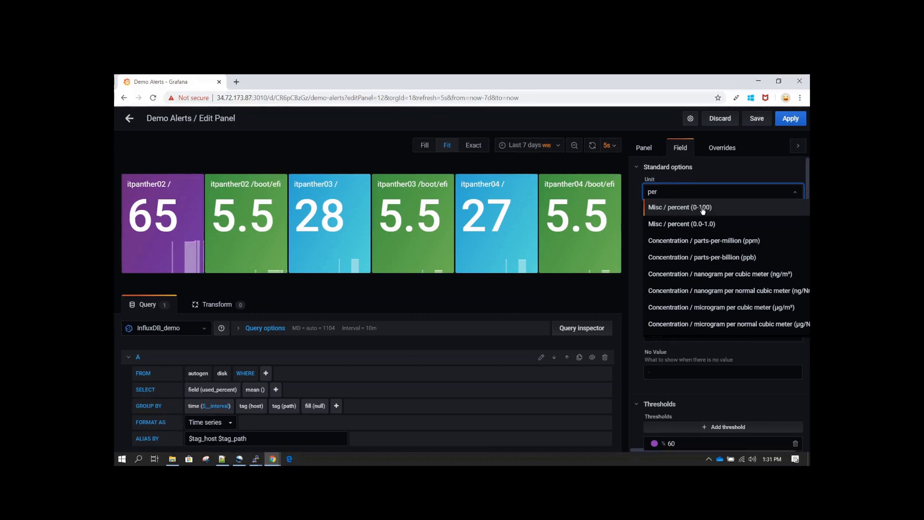
click(705, 209)
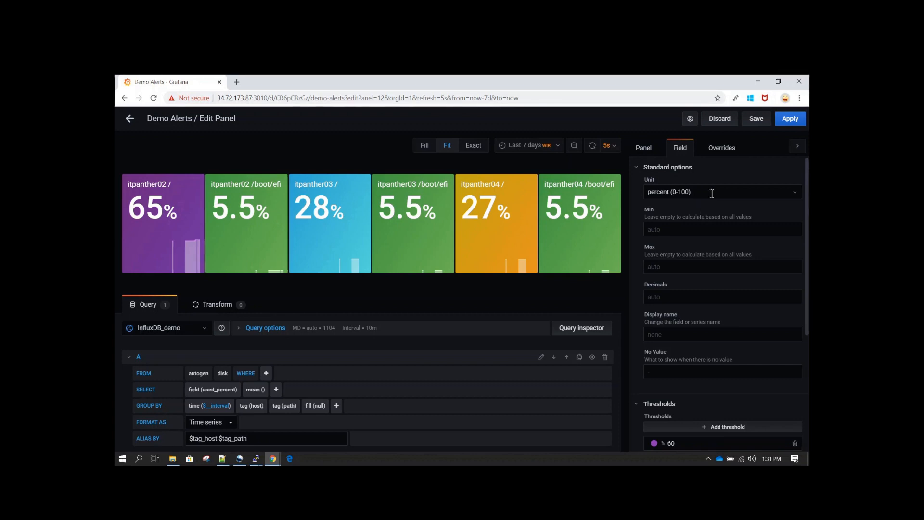
Try Dollars ($) as the unit, then switch back to percent (0-100).
drag(711, 193, 624, 202)
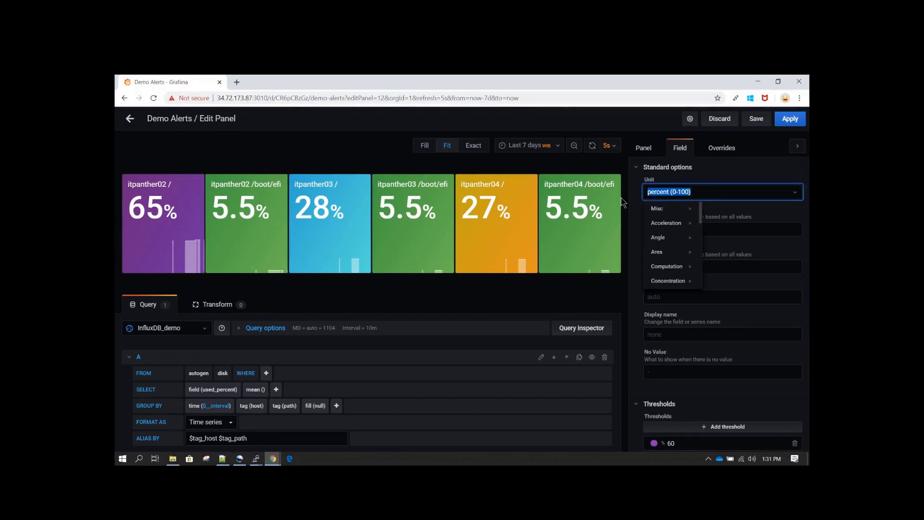
text(curr)
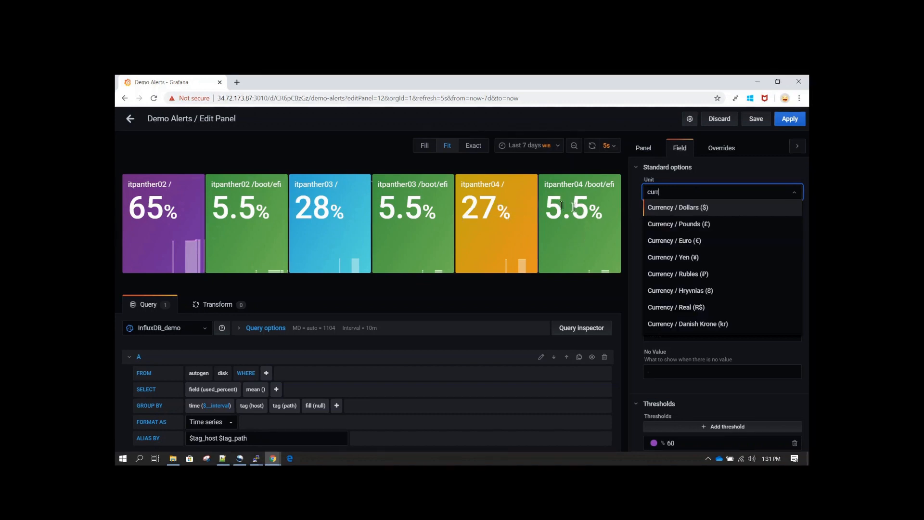
click(709, 208)
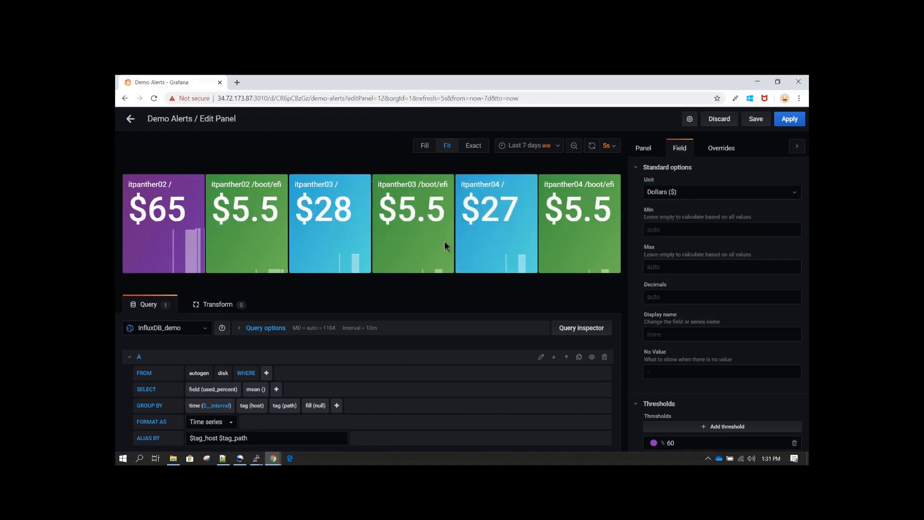
click(696, 194)
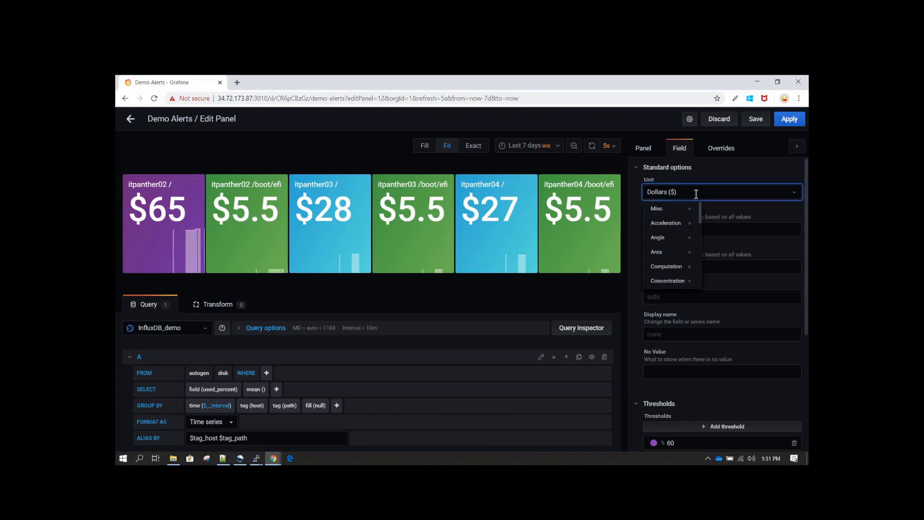
key(BackSpace)
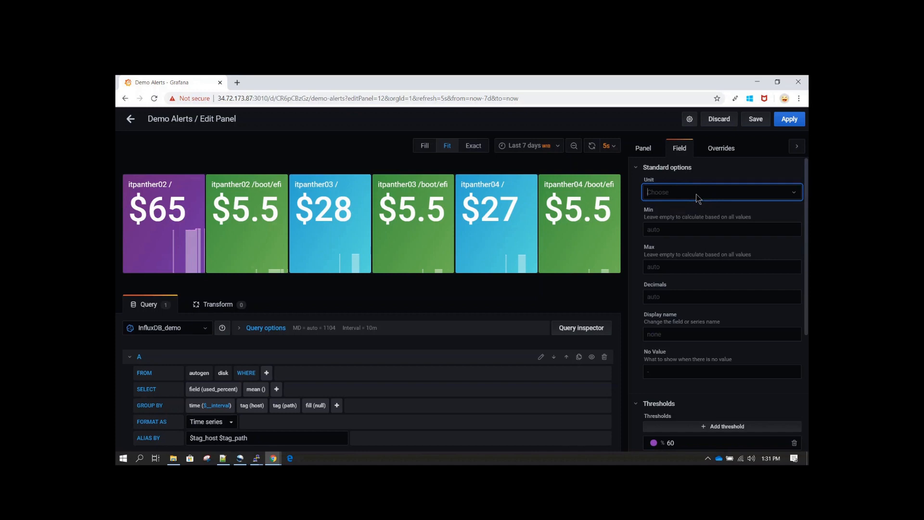
text(per)
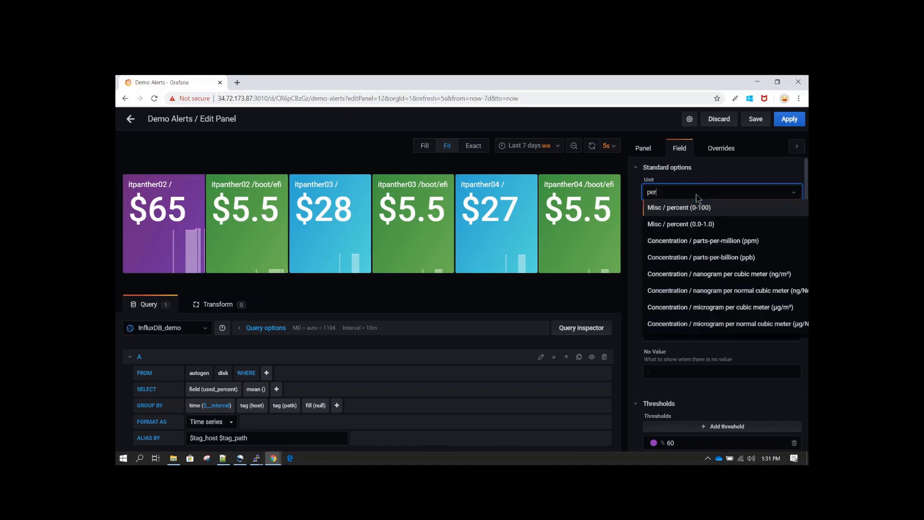
click(672, 211)
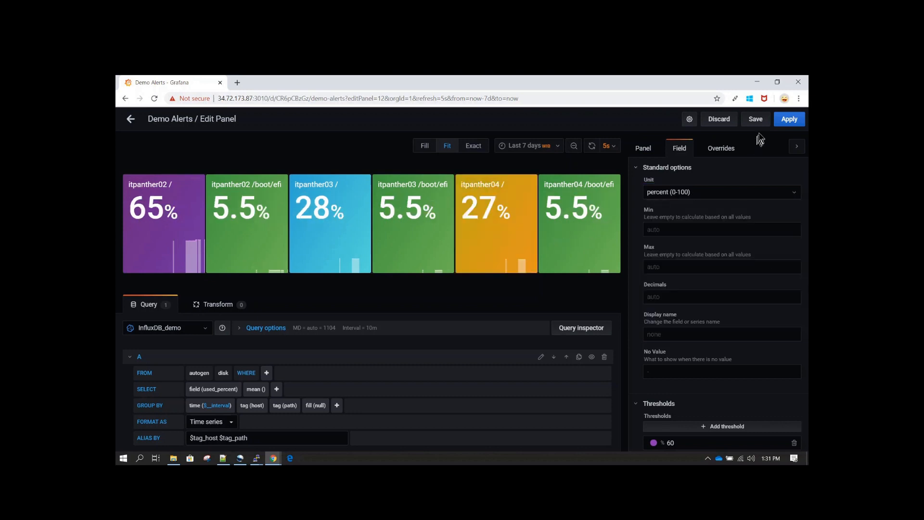
Save the Demo Alerts dashboard through the Save dashboard dialog.
click(755, 119)
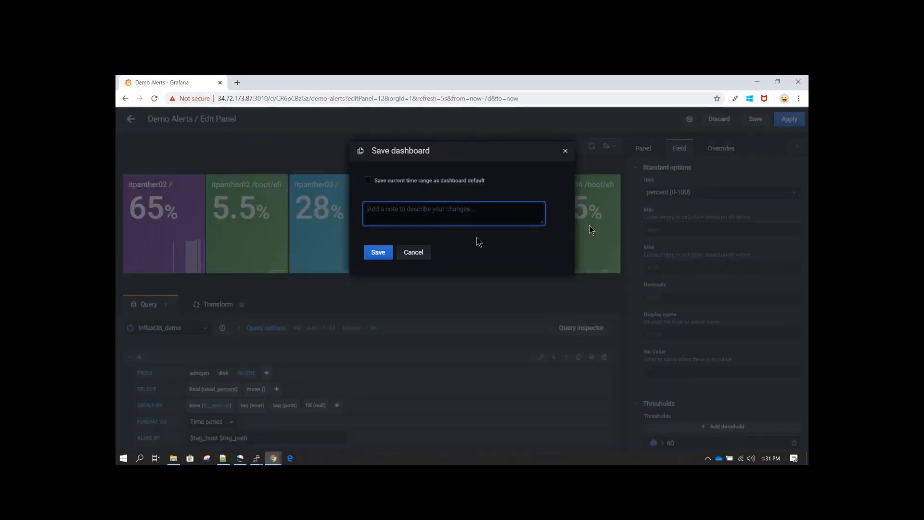
click(378, 253)
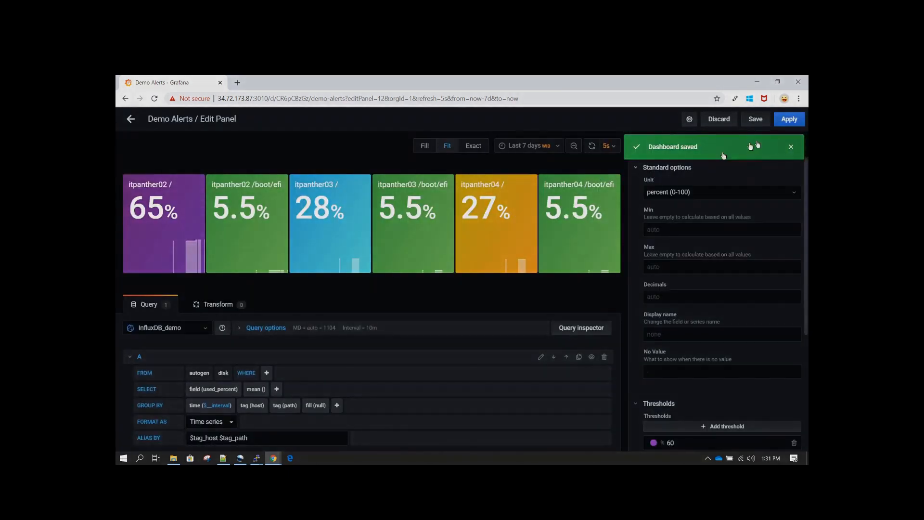
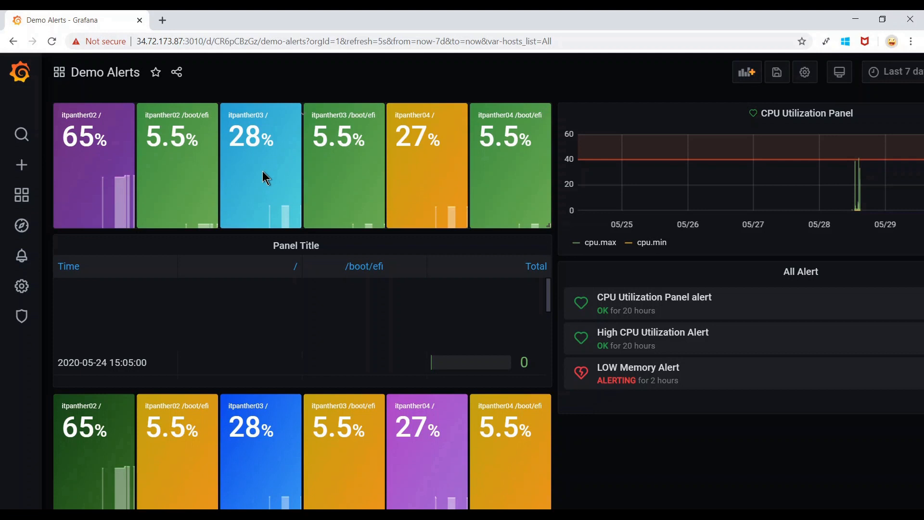
Zoom the browser out and open the Demo Alerts dashboard's settings page.
key(ctrl+minus)
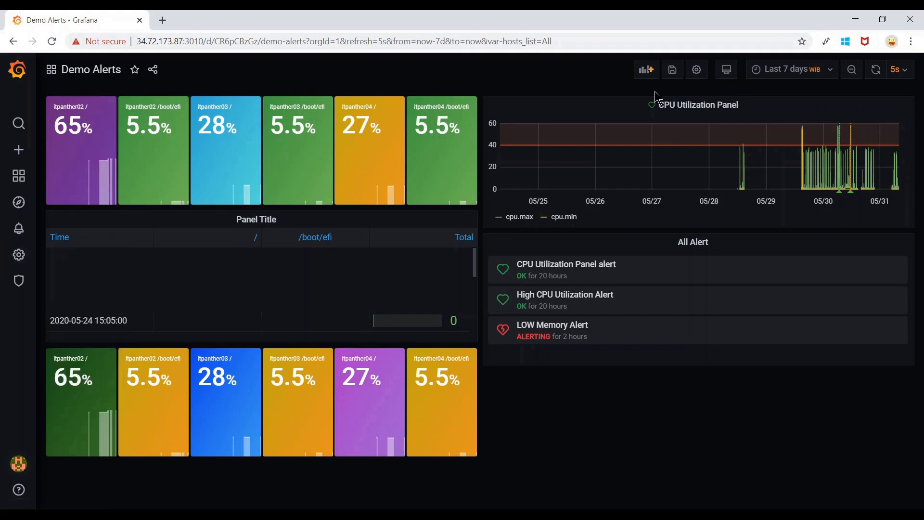
click(696, 74)
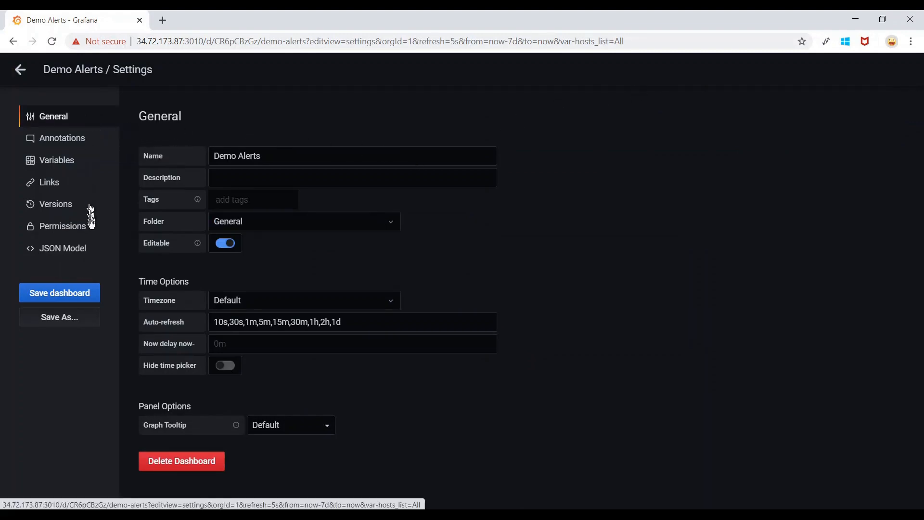
Add a new dashboard variable named hosts_list with type Query, then bring up the Notepad++ notes.
click(56, 161)
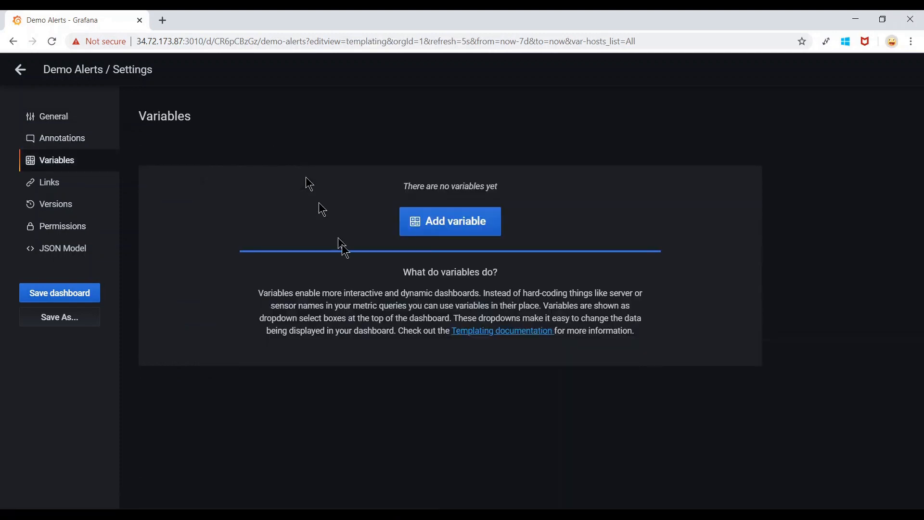
click(456, 231)
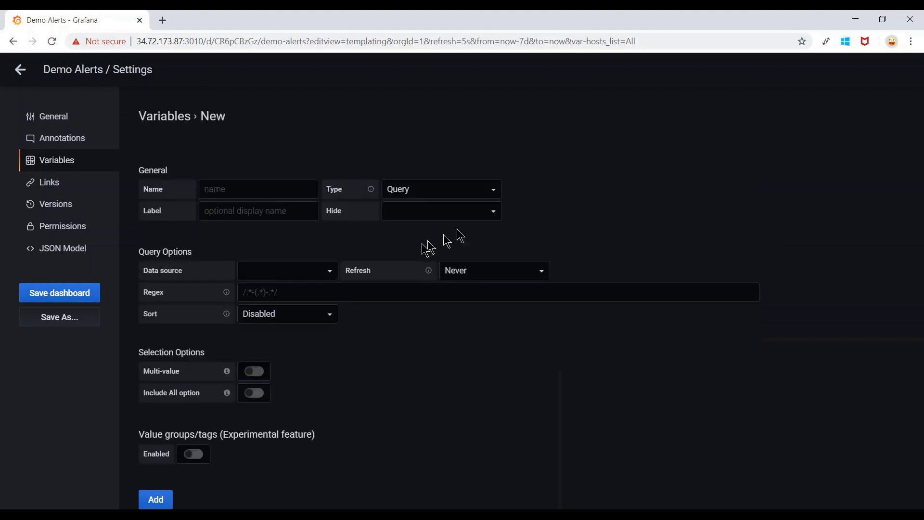
click(278, 191)
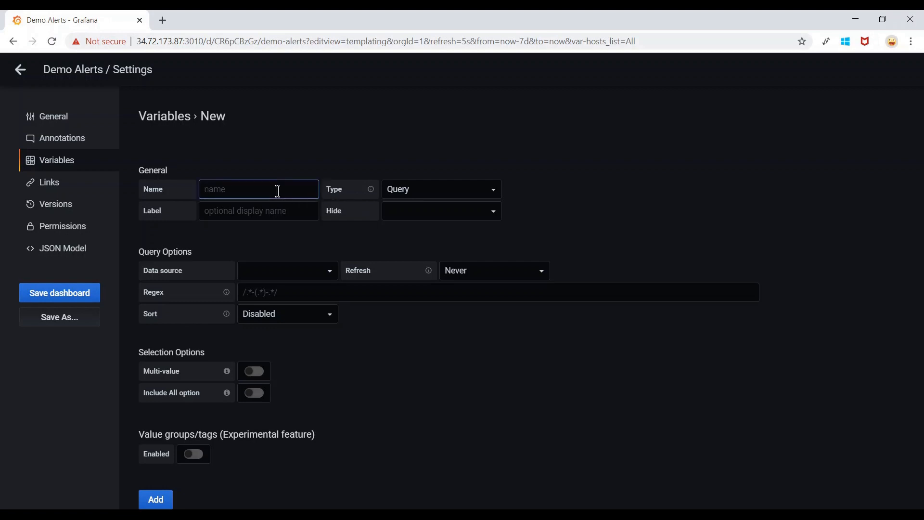
text(hosts_list)
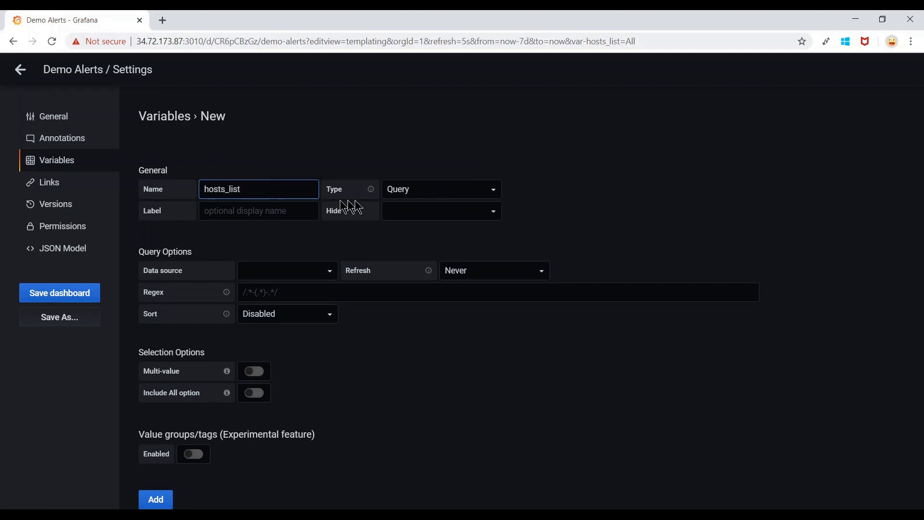
click(444, 189)
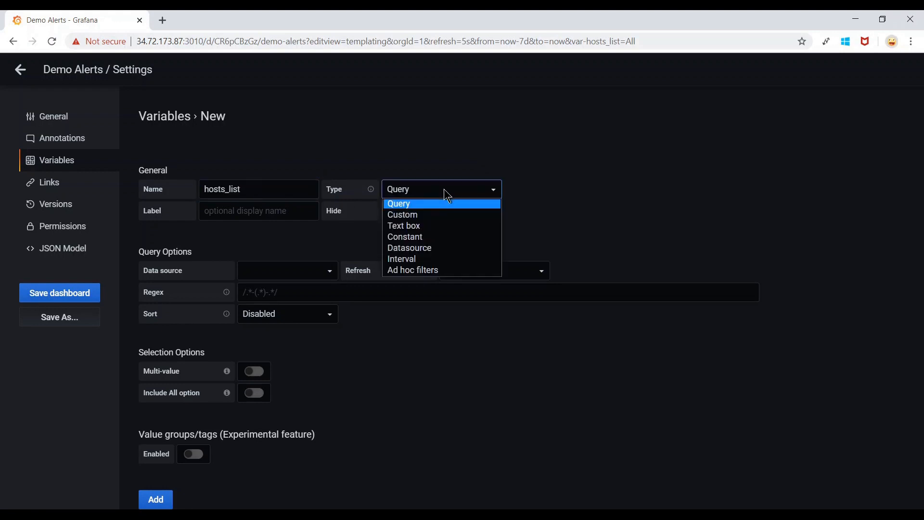
click(444, 190)
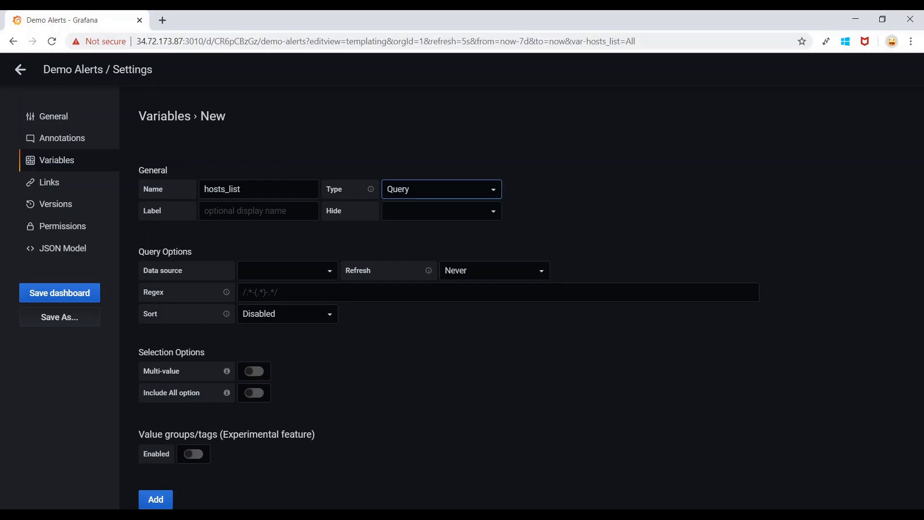
click(132, 515)
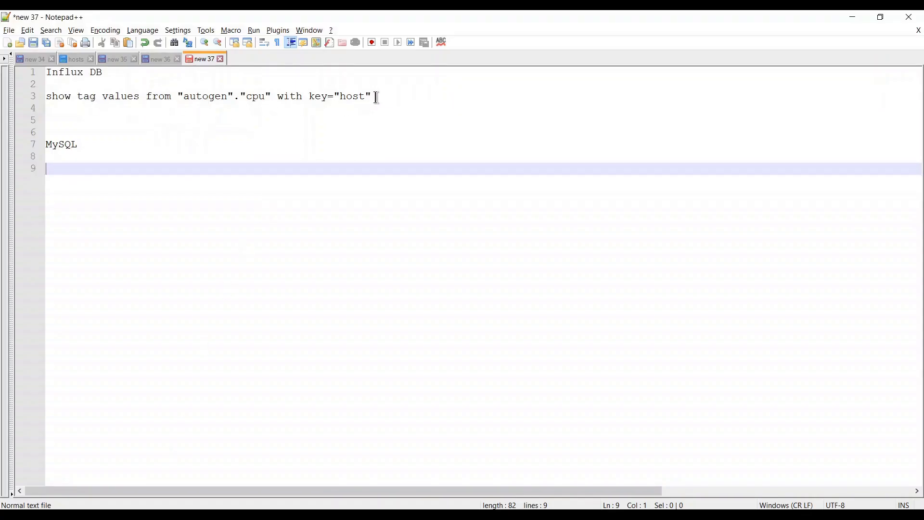
Copy the show tag values query for cpu hosts from line 3 of the notes.
drag(377, 97, 47, 97)
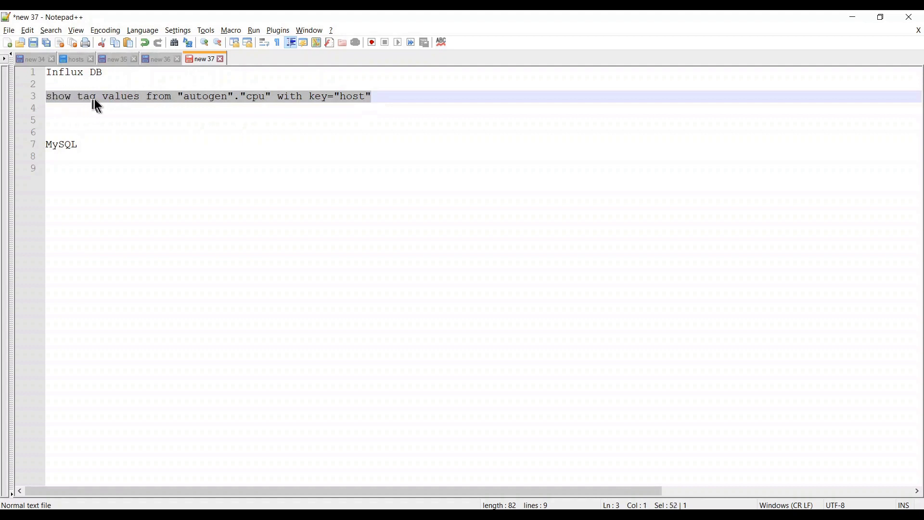
scroll(156, 127, up, 1)
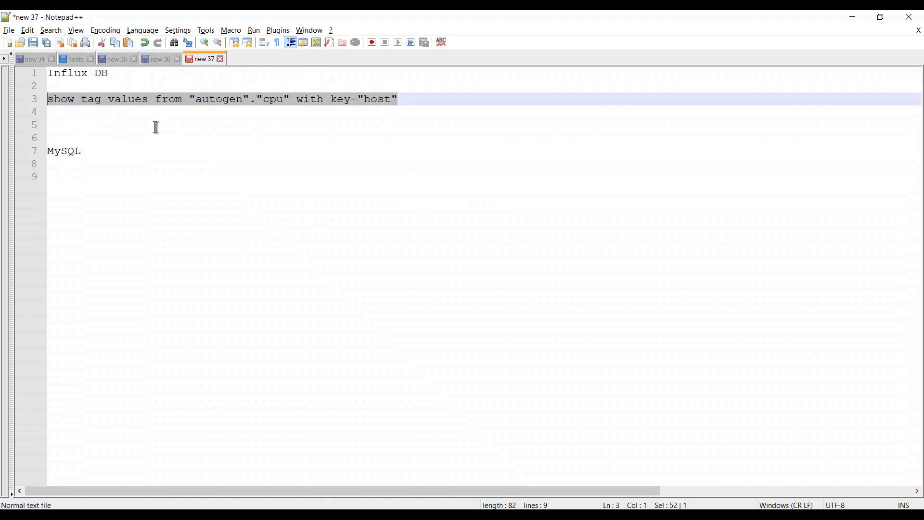
click(128, 99)
click(96, 154)
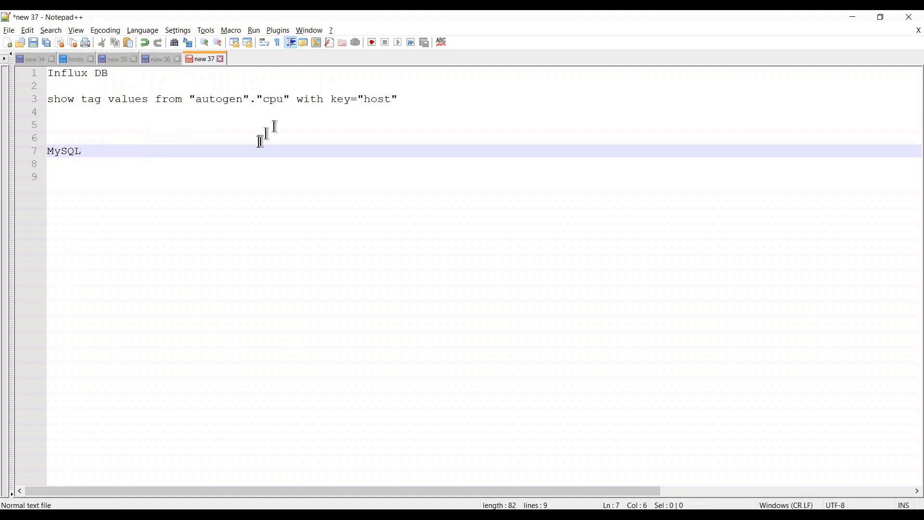
drag(405, 100, 35, 111)
right_click(95, 102)
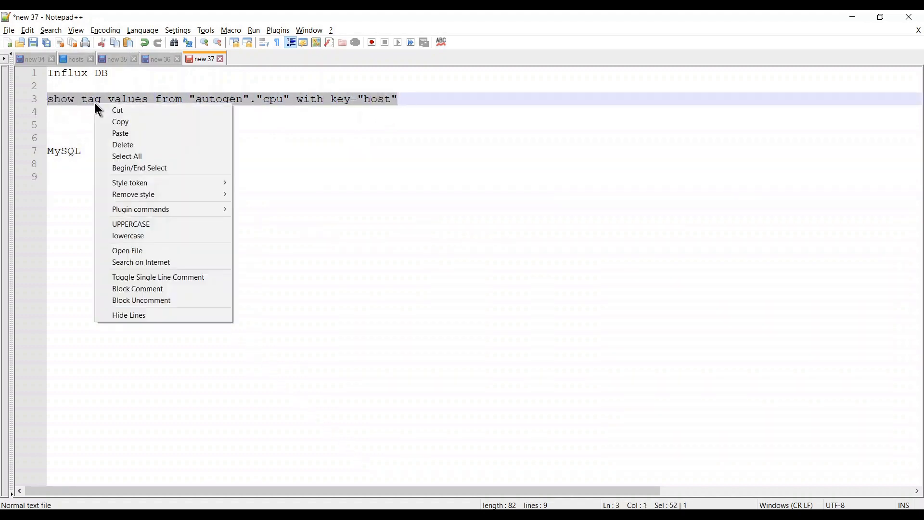
click(128, 118)
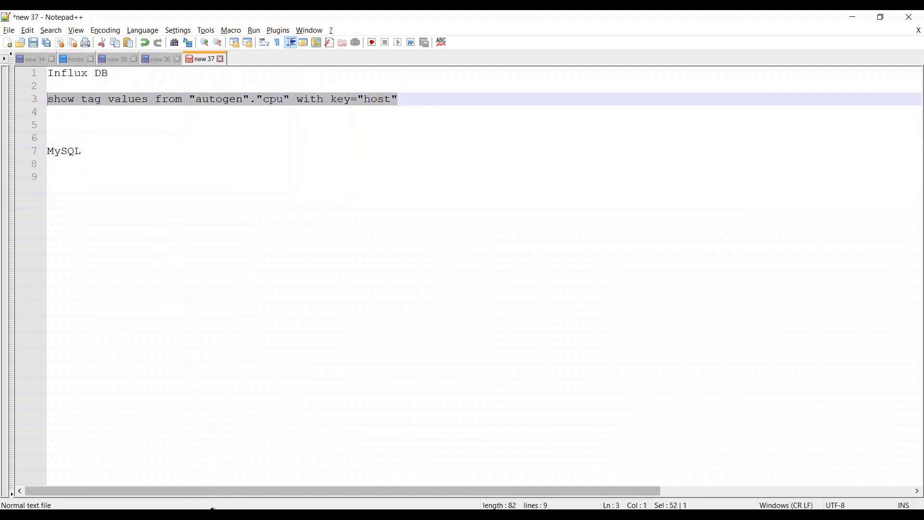
key(alt+Tab)
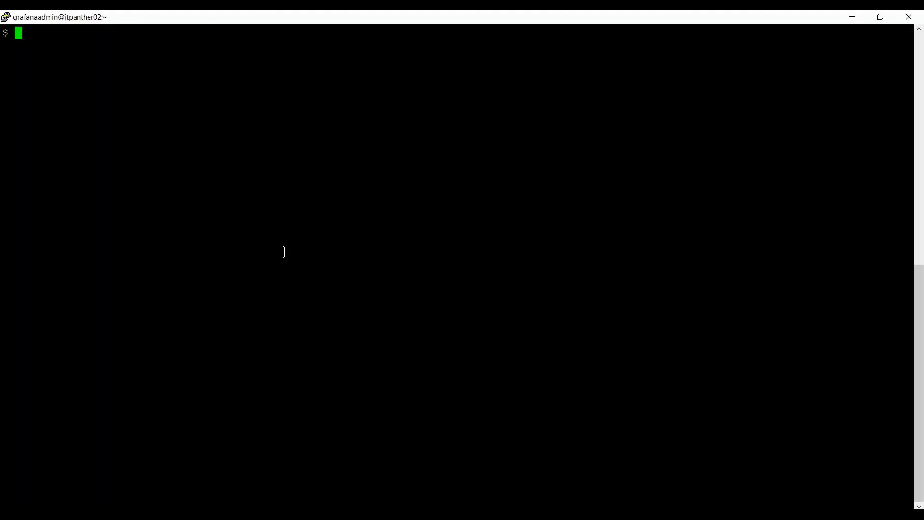
In the influx shell, use the telegraf database and run the pasted host tag values query.
text(influx)
key(Return)
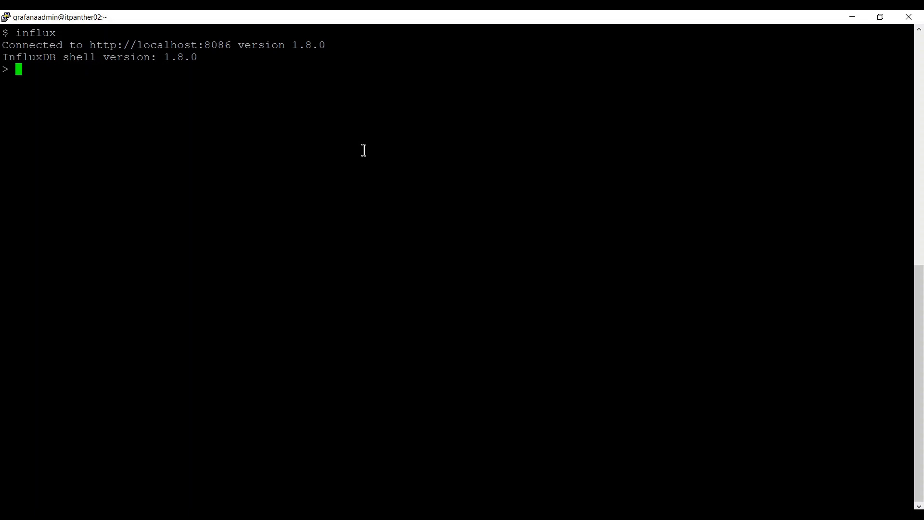
text(use telegraf;)
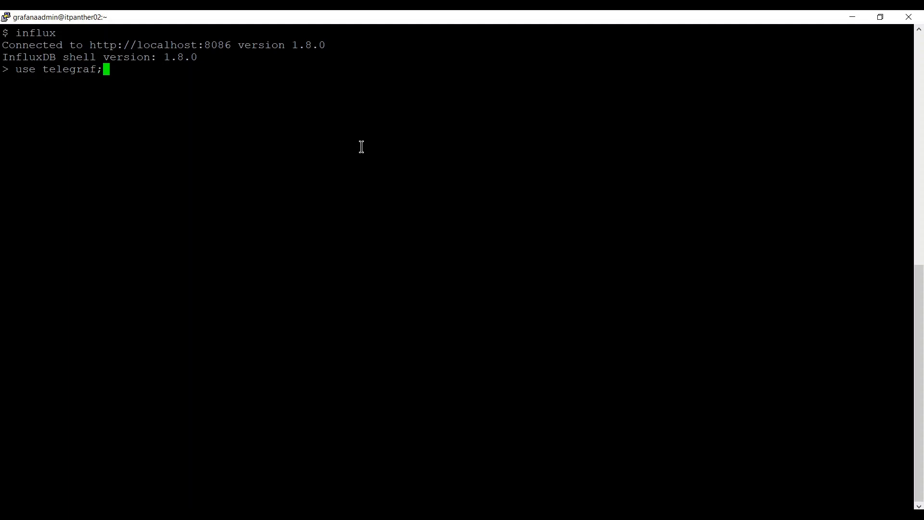
key(Return)
right_click(445, 153)
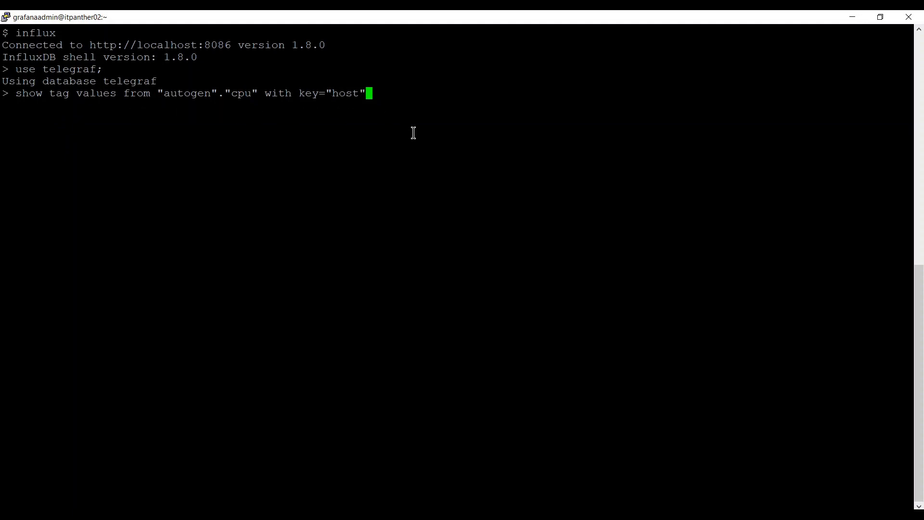
key(Return)
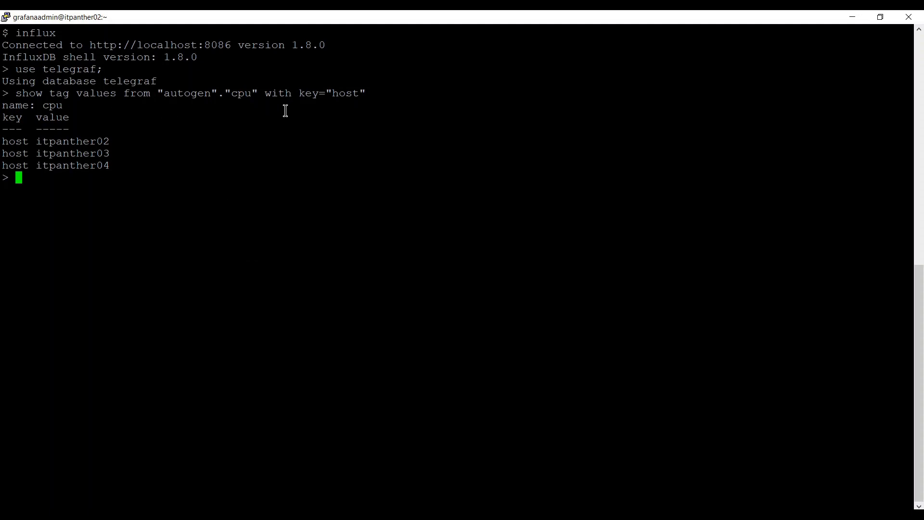
Give hosts_list the InfluxDB_demo data source and the pasted host tag values query.
click(195, 515)
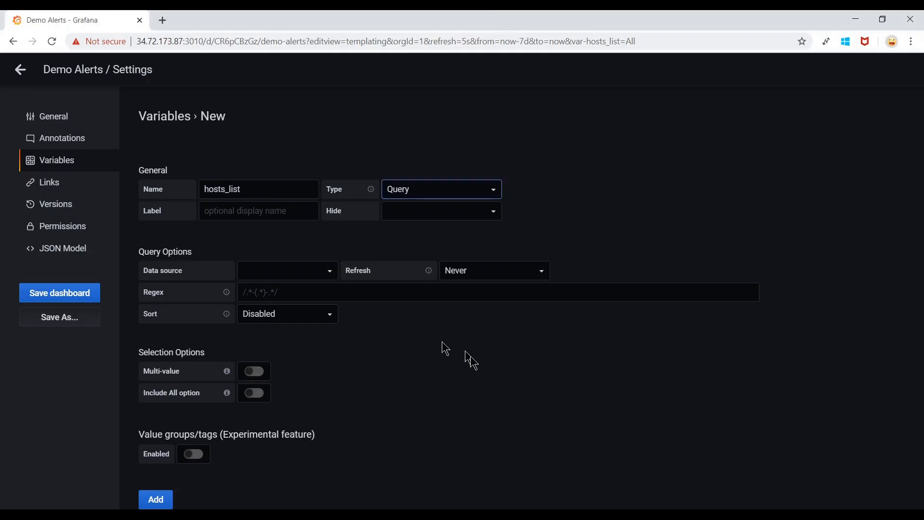
scroll(475, 362, down, 1)
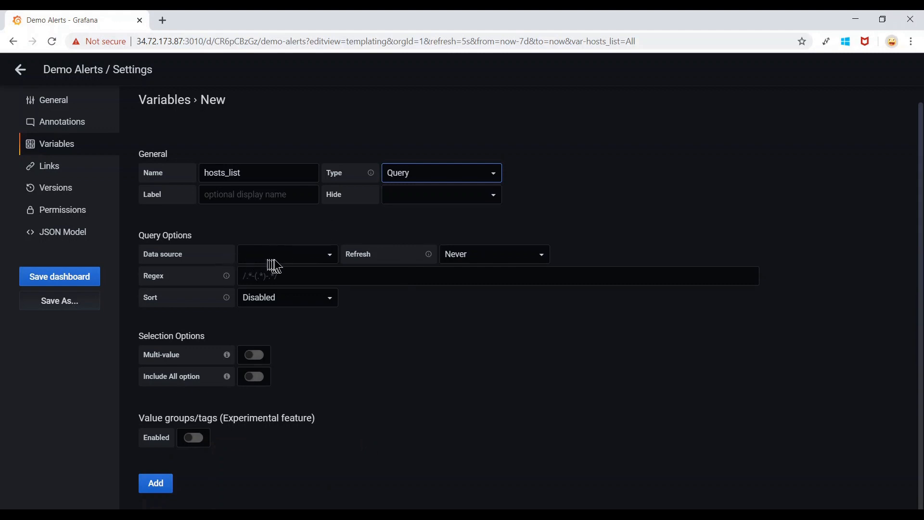
click(337, 260)
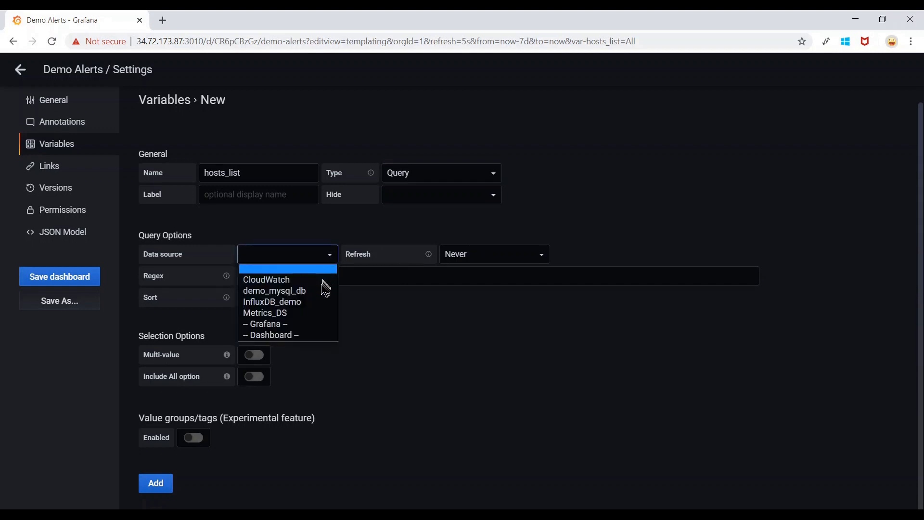
click(309, 305)
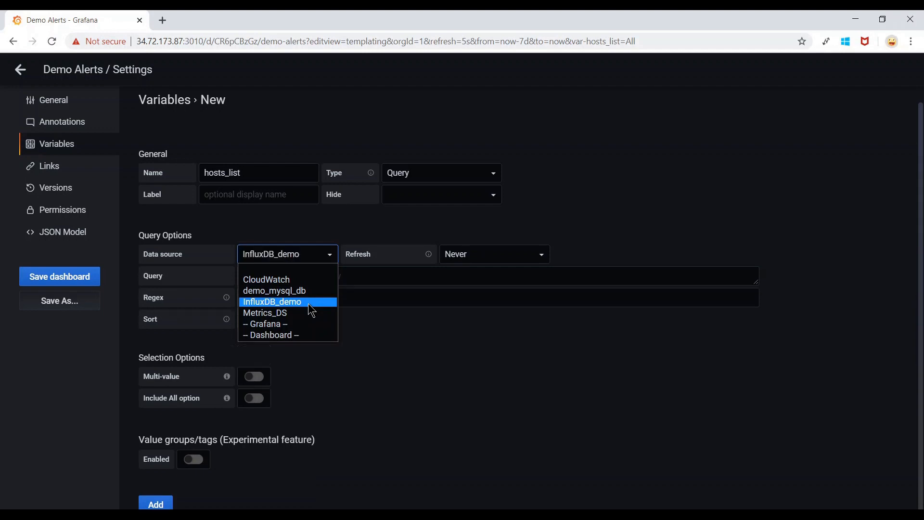
click(369, 279)
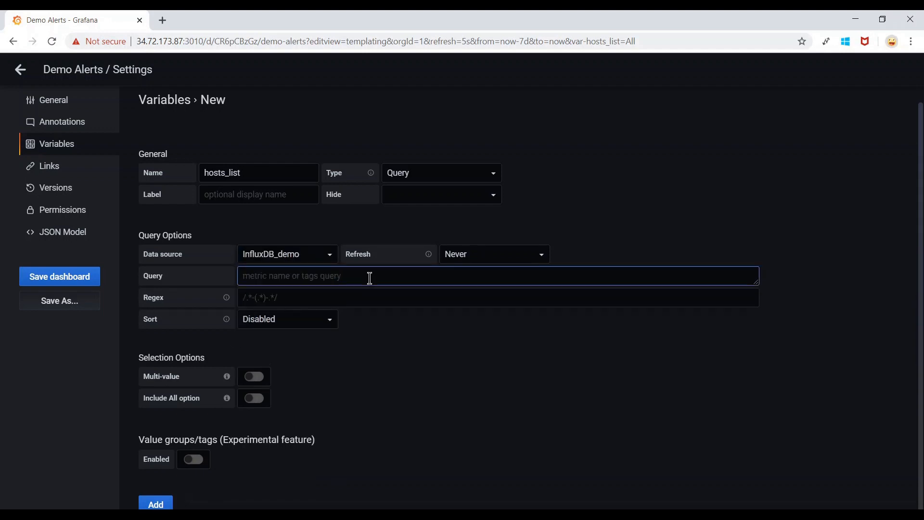
key(ctrl+v)
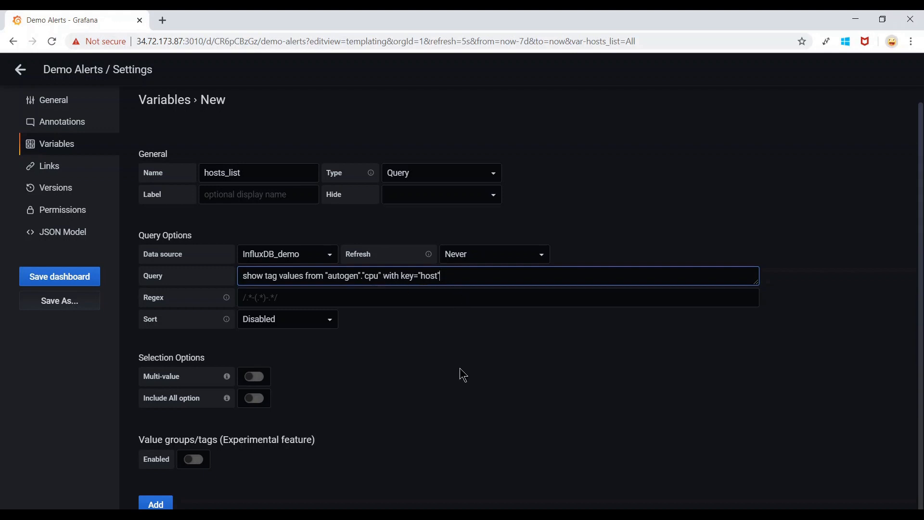
scroll(461, 369, down, 1)
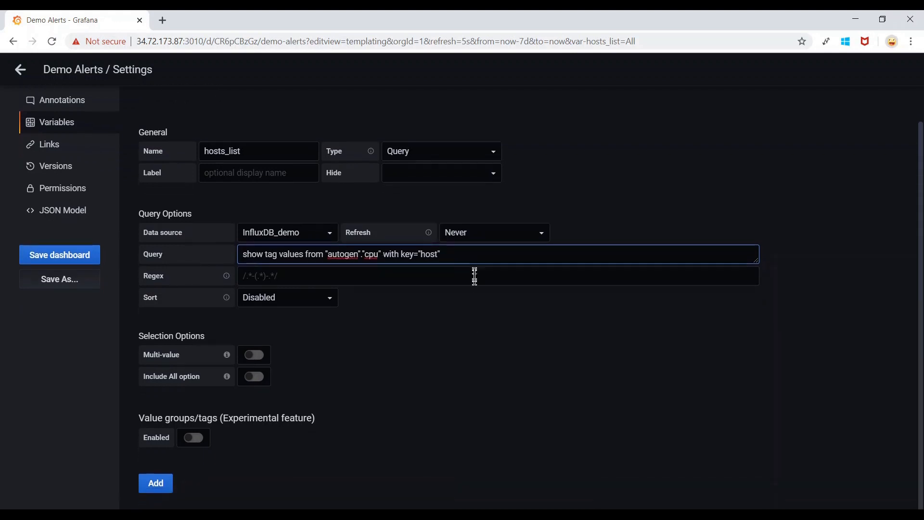
click(461, 334)
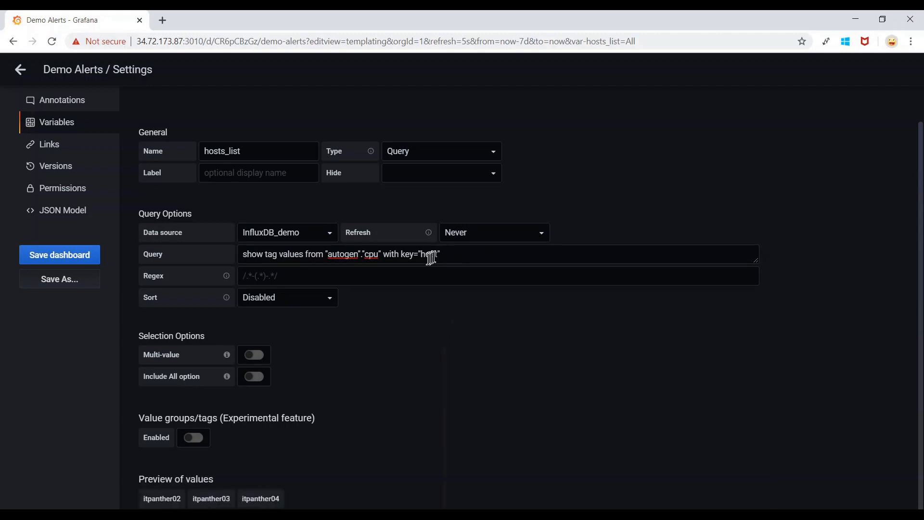
scroll(446, 308, down, 2)
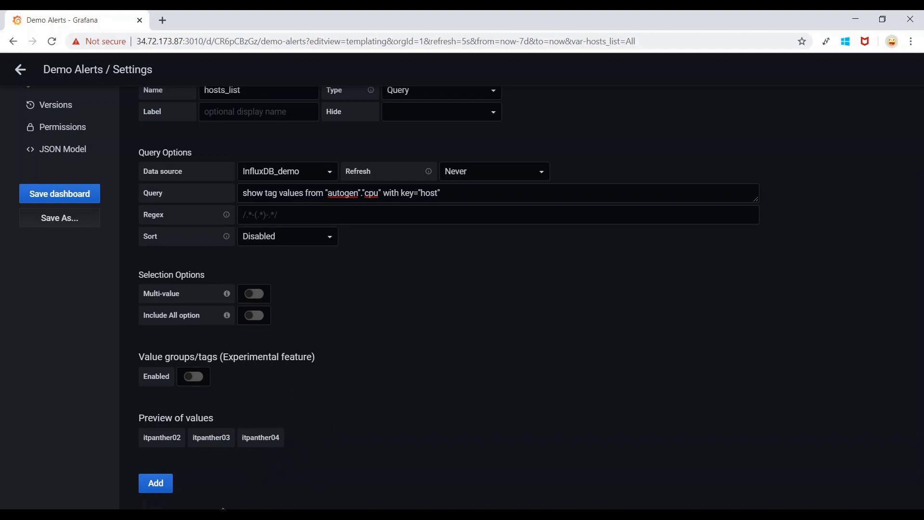
key(alt+Tab)
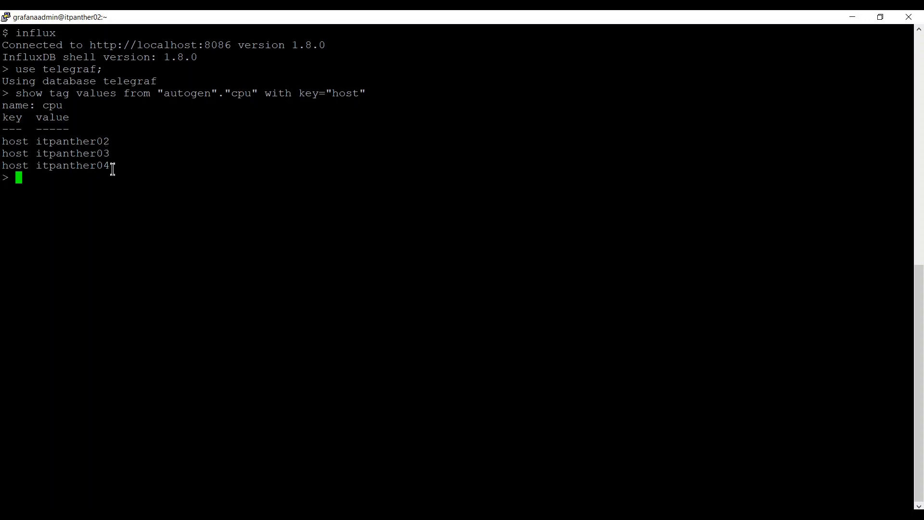
Save the dashboard with the new hosts_list variable and go back to the dashboard view.
click(207, 514)
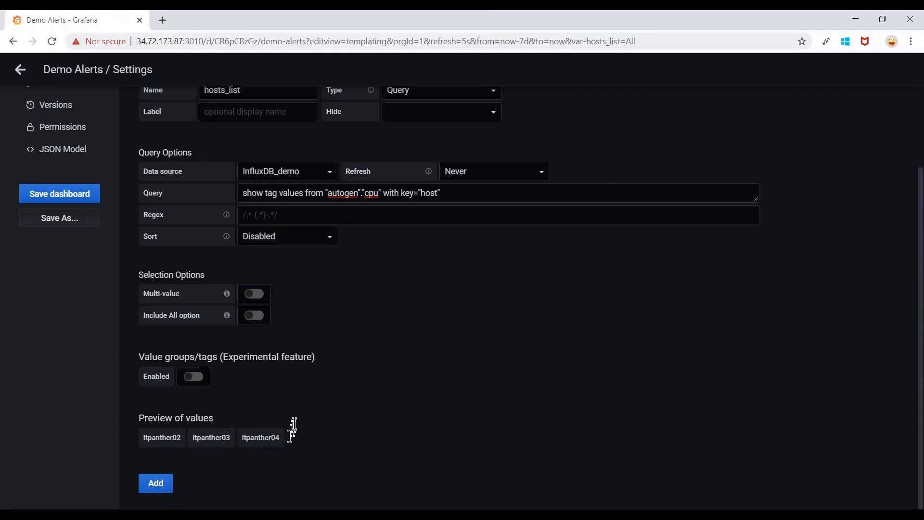
scroll(337, 399, up, 3)
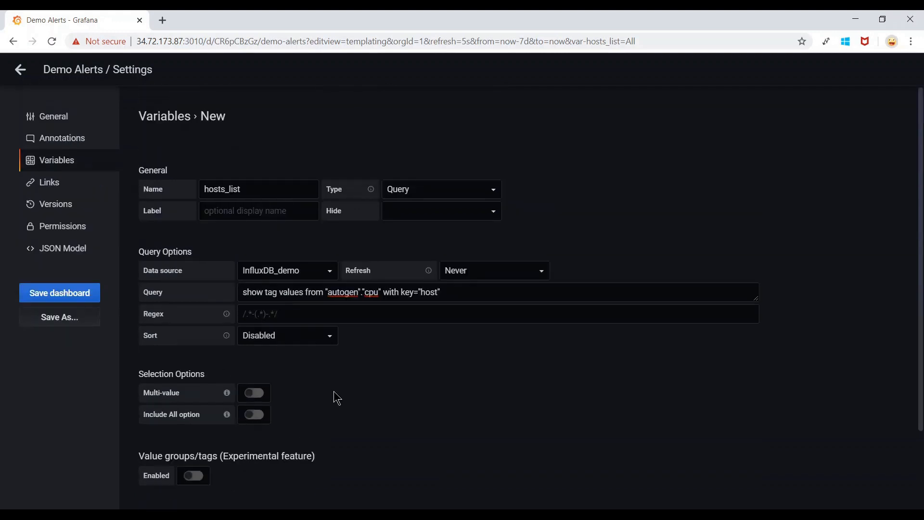
scroll(337, 399, down, 2)
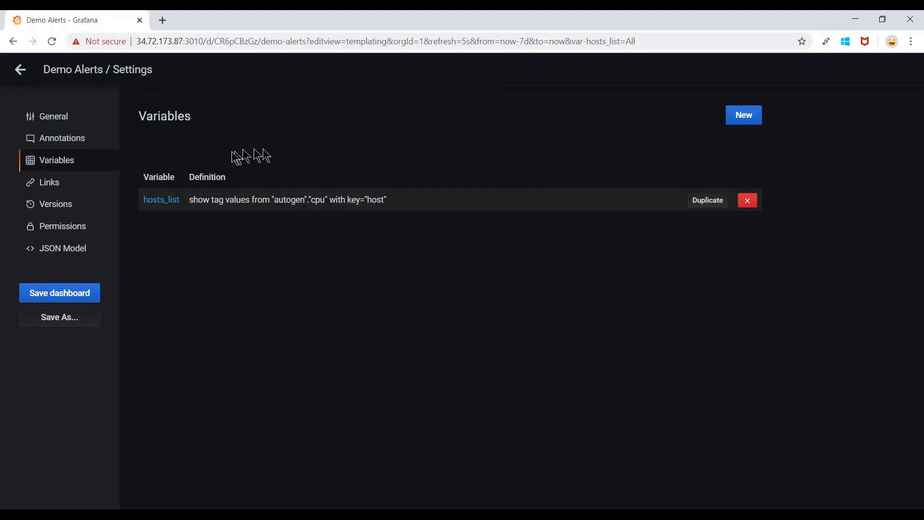
click(68, 296)
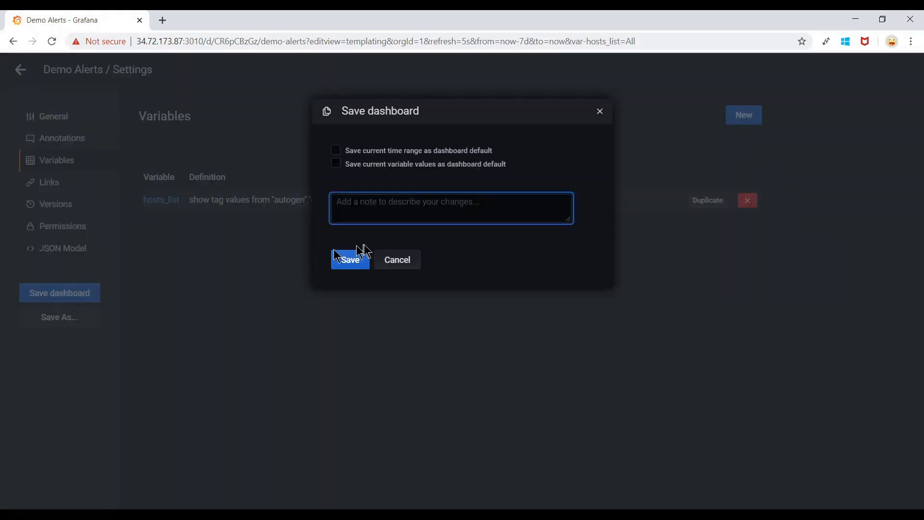
click(354, 260)
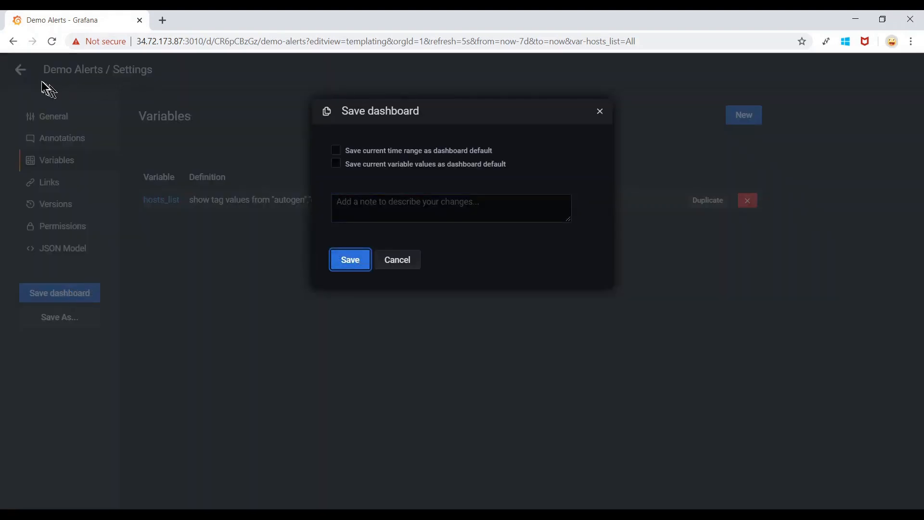
key(Return)
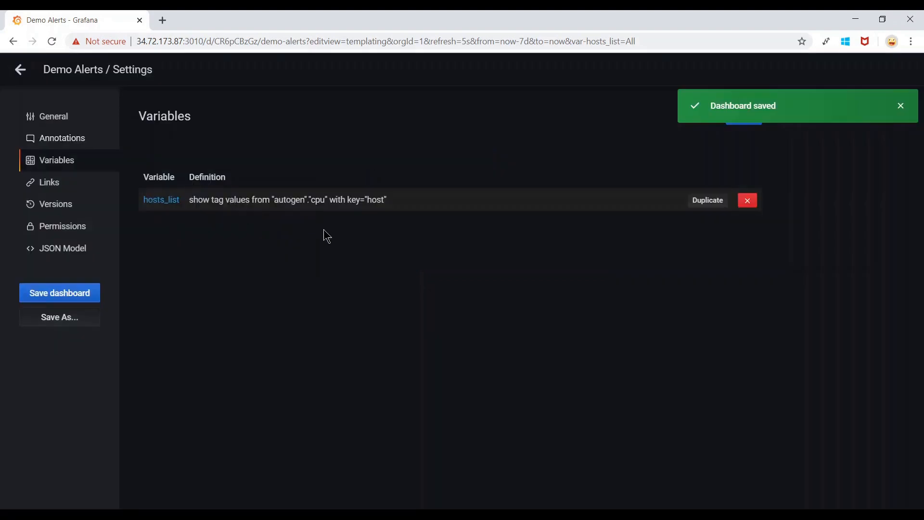
click(21, 73)
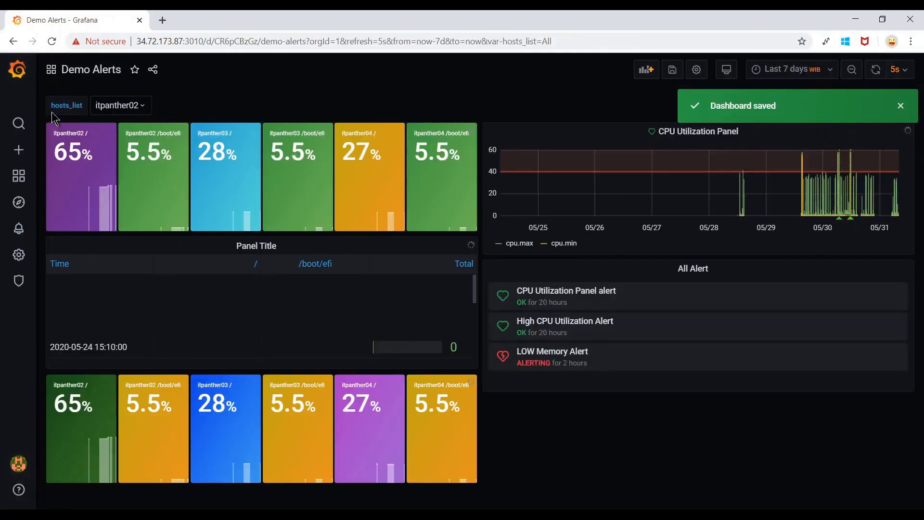
Set hosts_list to itpanther03 and open the top-left stat panel's menu.
click(140, 110)
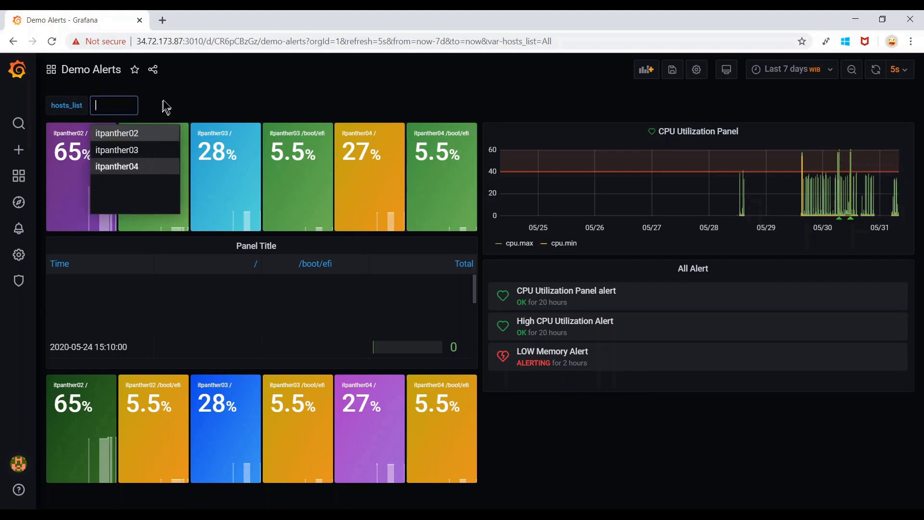
click(128, 153)
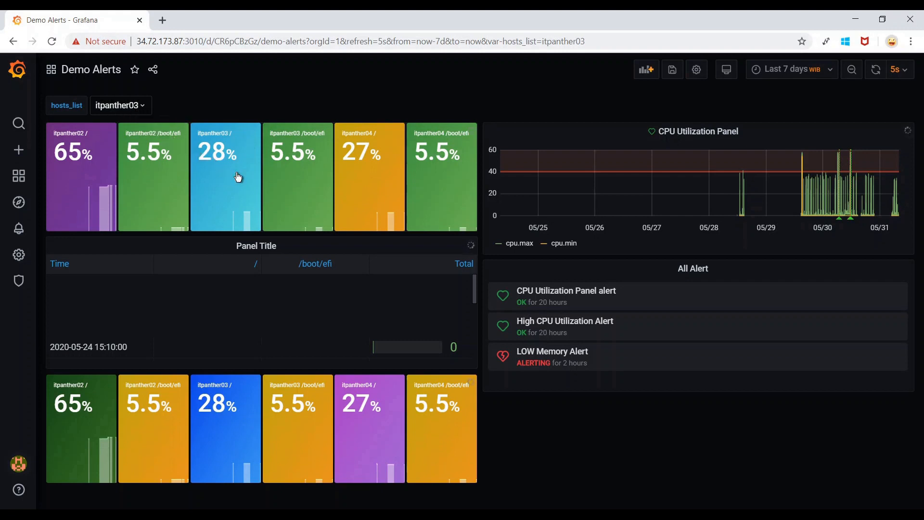
click(263, 116)
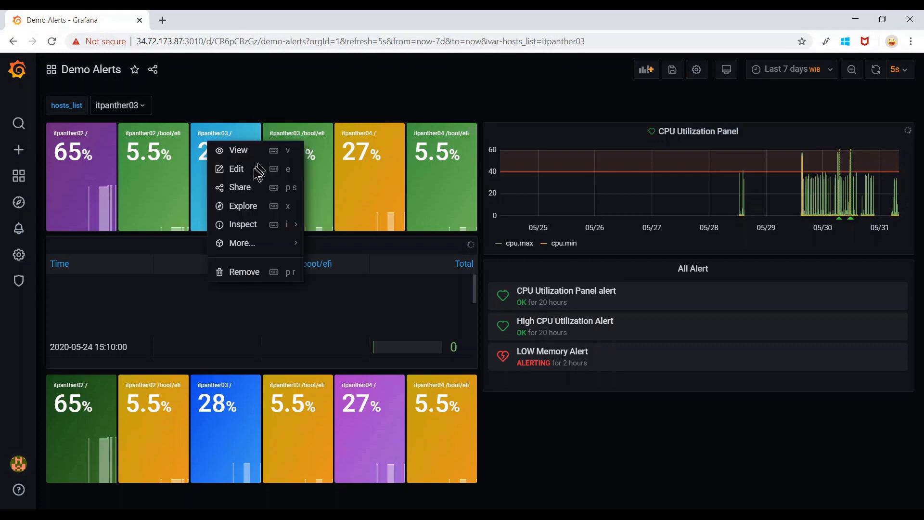
Add a WHERE filter host =~ /^$hosts_list$/ to the stat panel's query.
click(240, 175)
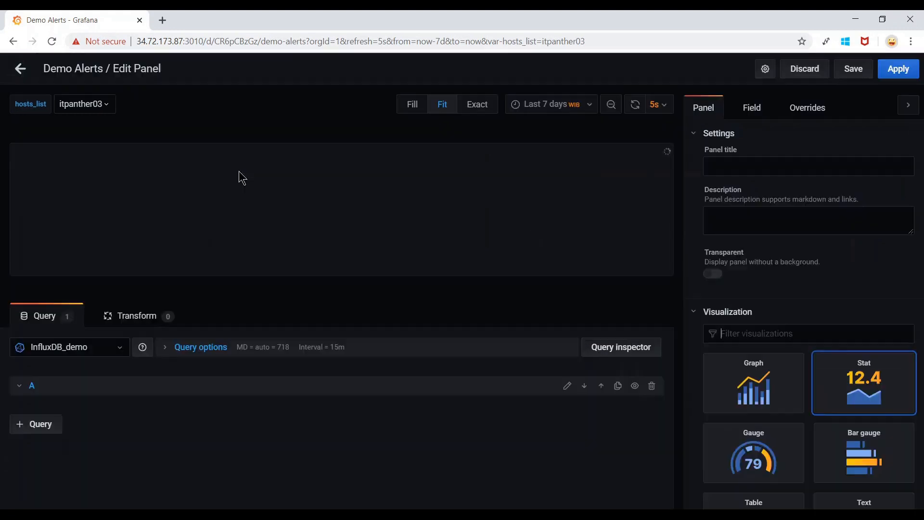
scroll(287, 383, down, 1)
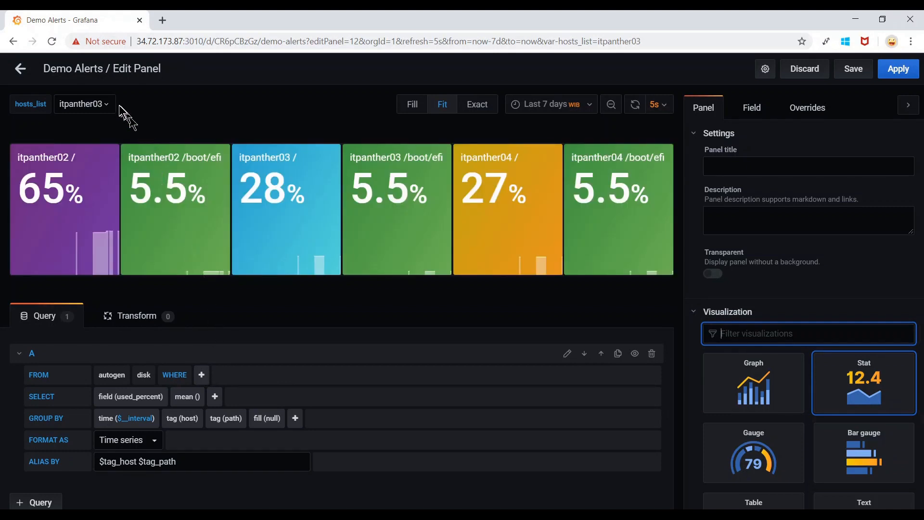
click(202, 377)
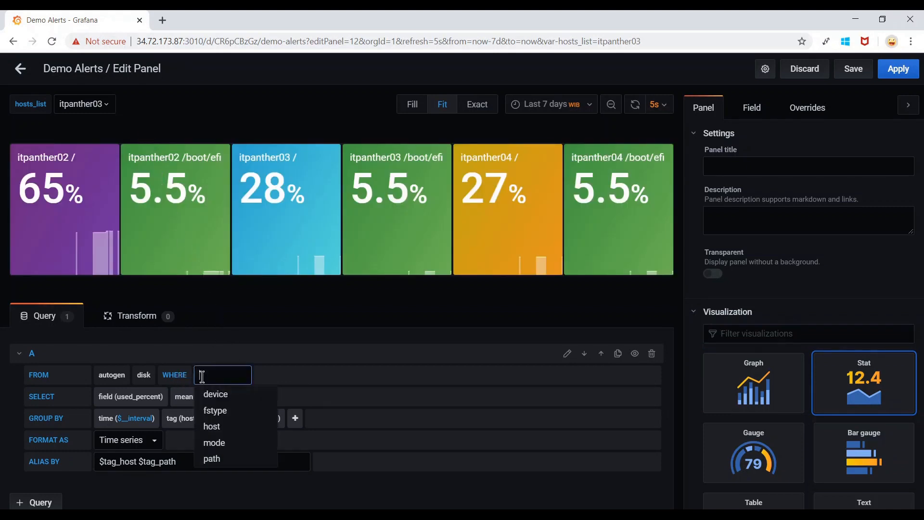
click(222, 433)
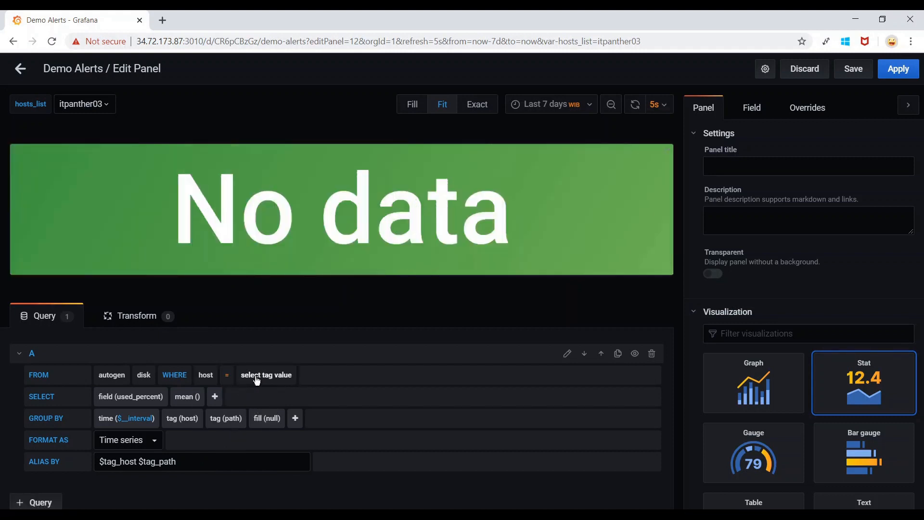
click(254, 377)
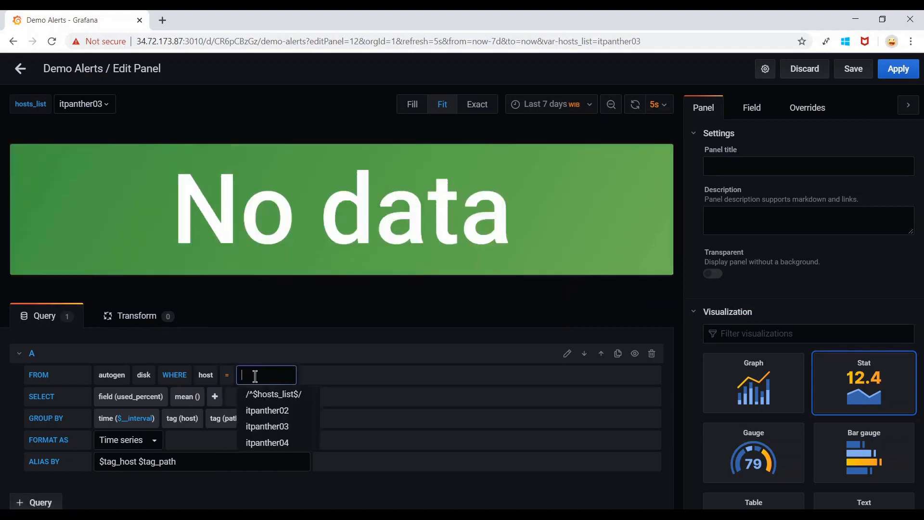
click(311, 400)
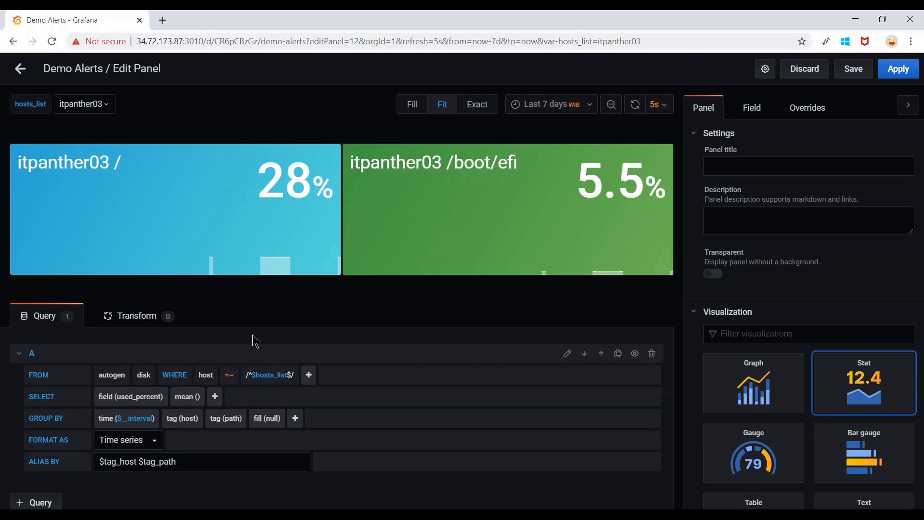
Preview the filtered panel with itpanther02 selected, then apply the panel changes.
click(110, 106)
click(185, 126)
click(111, 107)
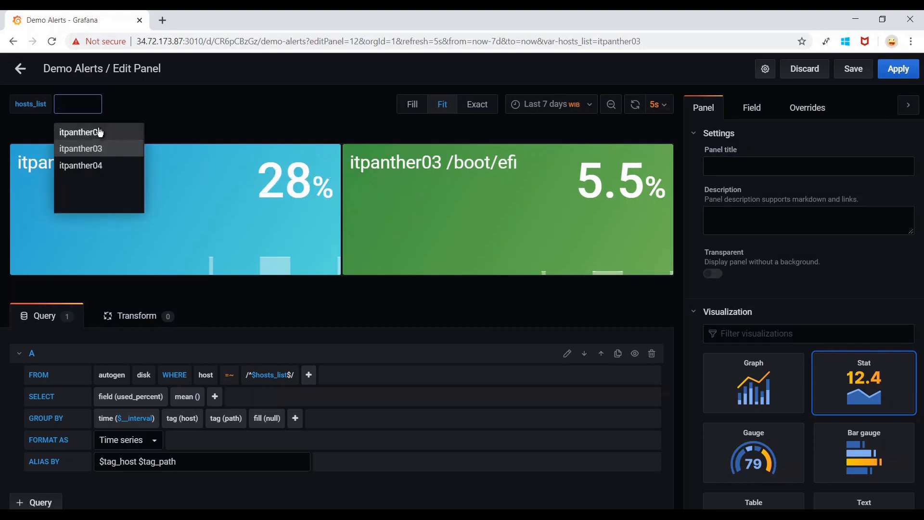
click(99, 133)
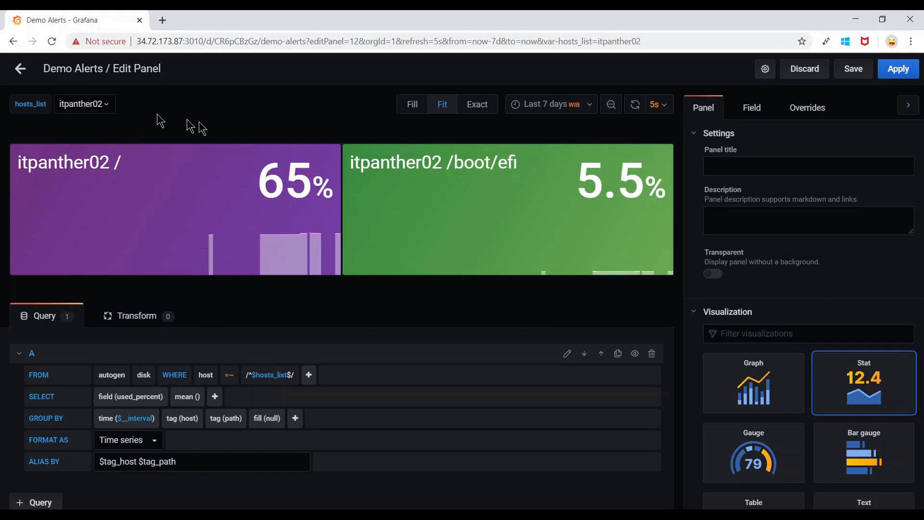
click(897, 69)
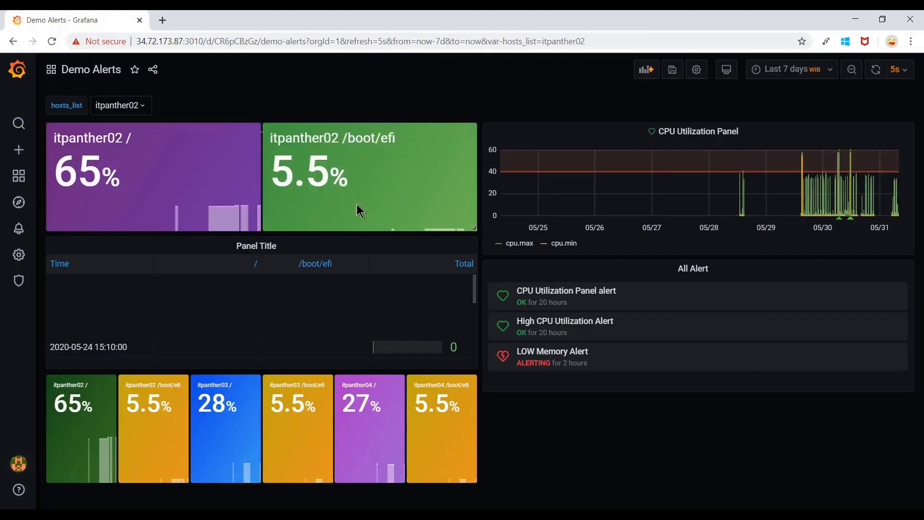
Switch hosts_list to itpanther04, then back to itpanther03 on the dashboard.
click(144, 107)
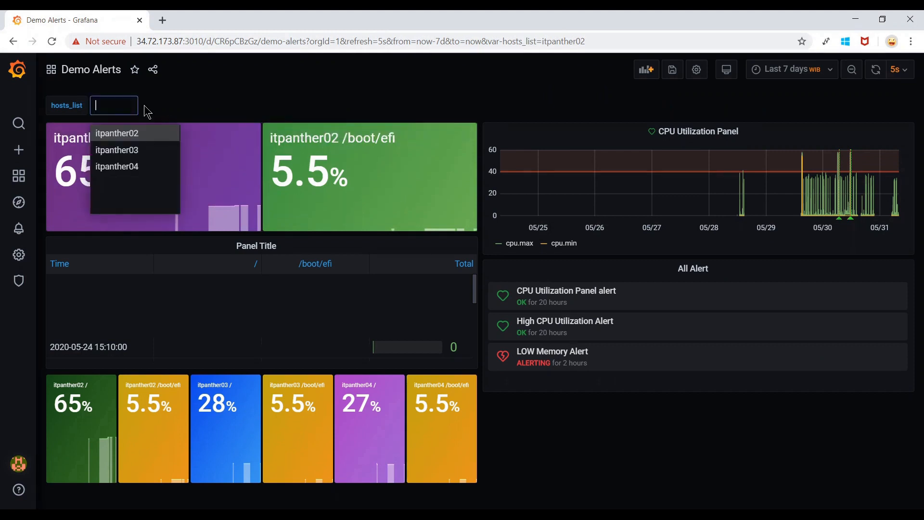
click(129, 168)
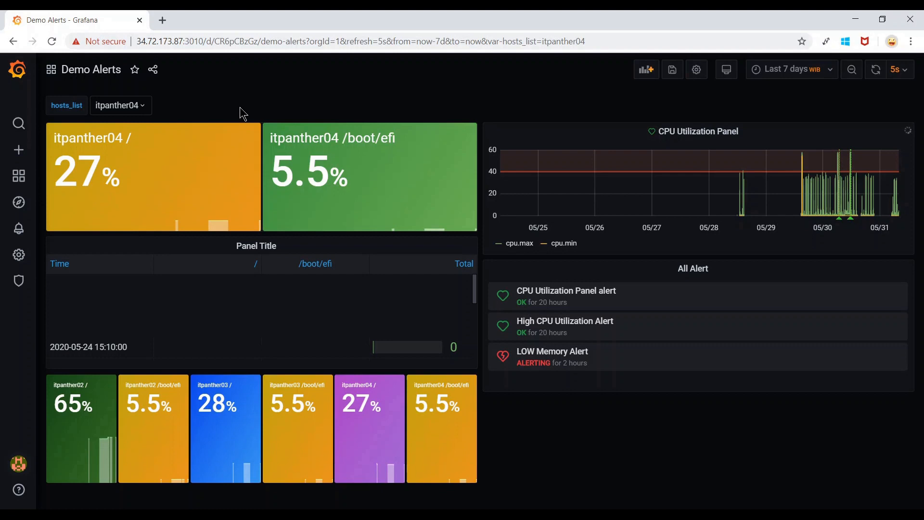
click(147, 108)
click(128, 150)
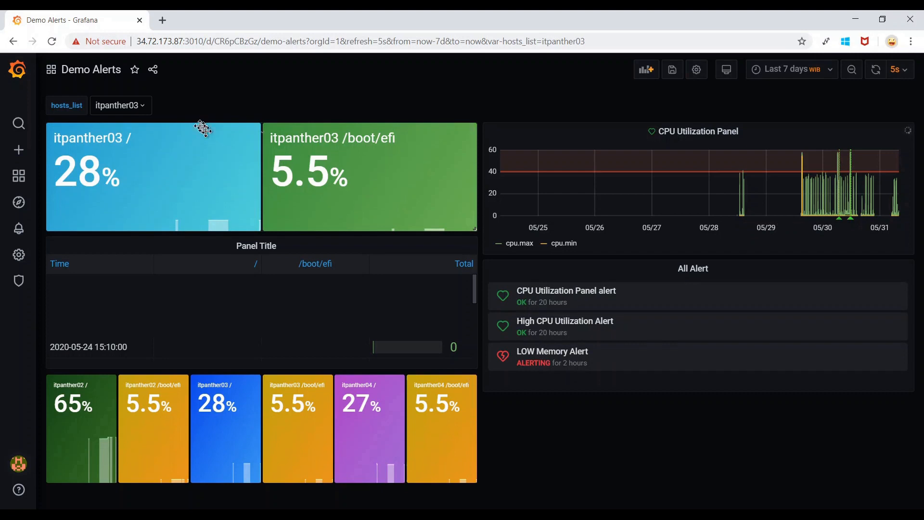
click(150, 113)
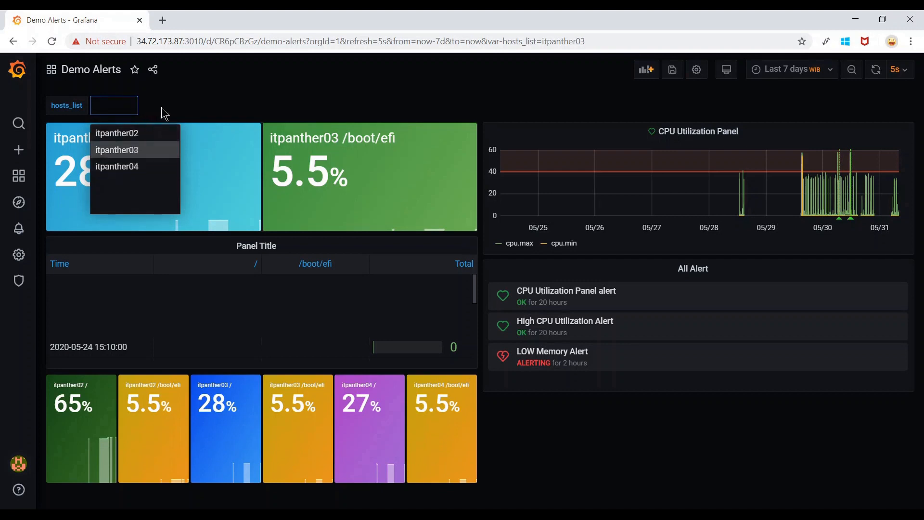
click(189, 106)
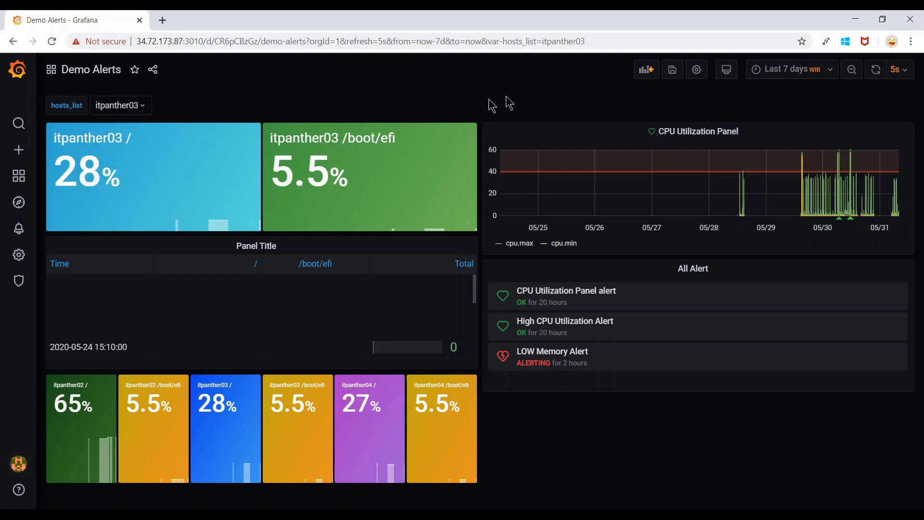
Enable Multi-value on the hosts_list variable, update it, and save the Demo Alerts dashboard.
click(696, 72)
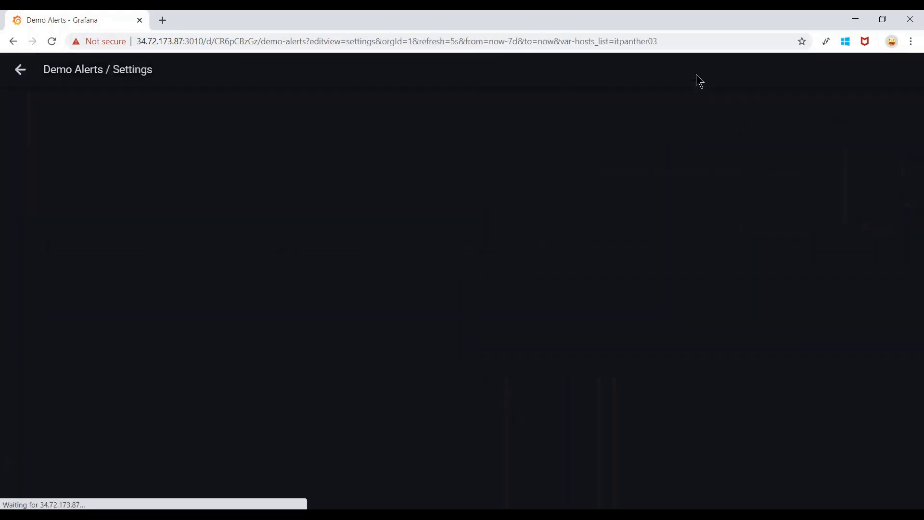
click(63, 164)
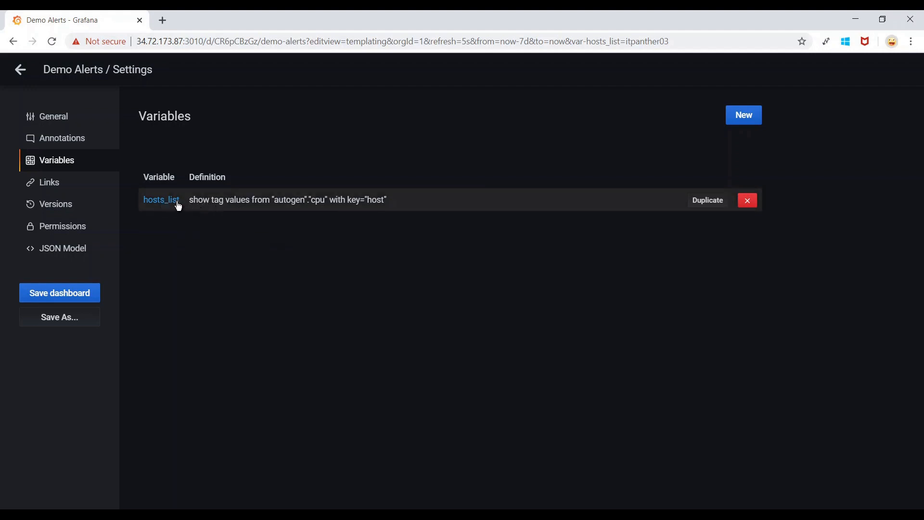
click(200, 207)
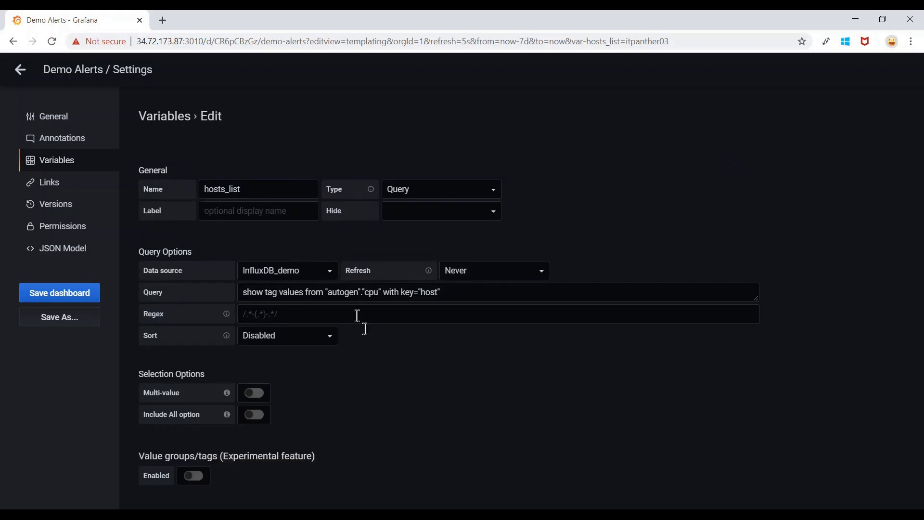
scroll(389, 365, down, 2)
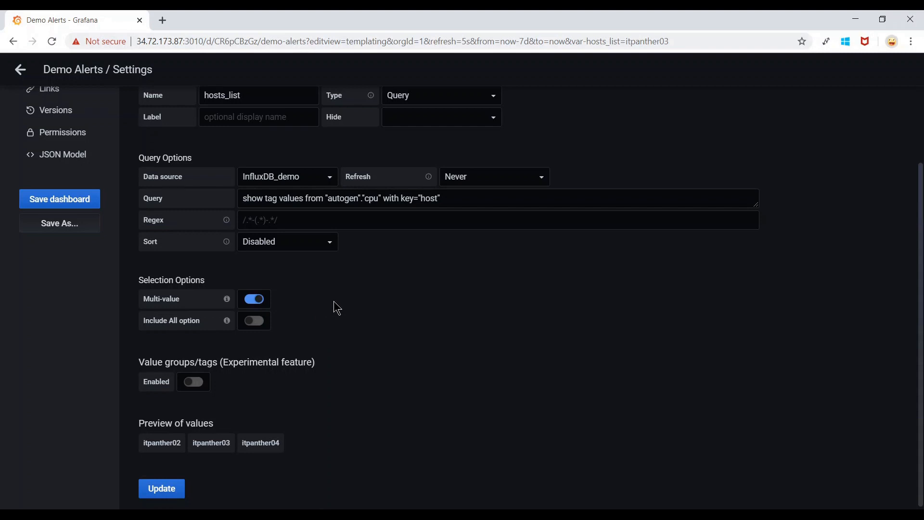
scroll(337, 308, down, 1)
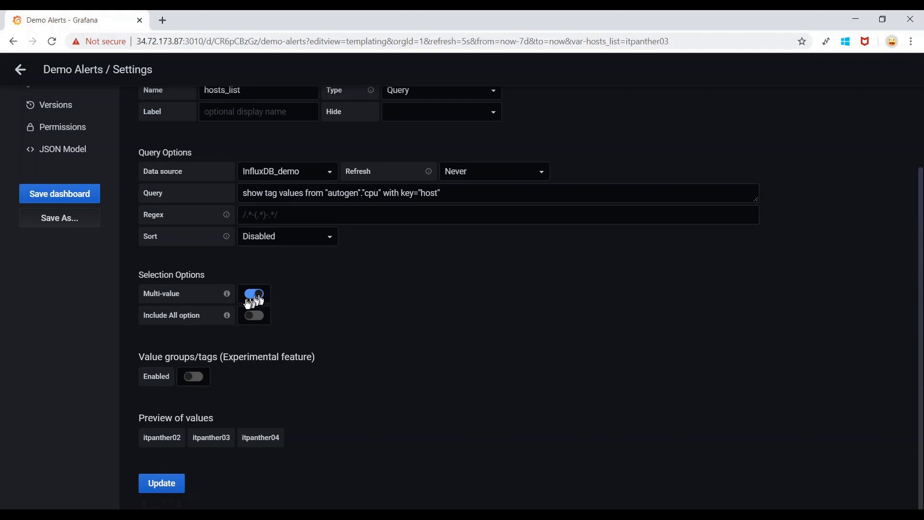
click(162, 483)
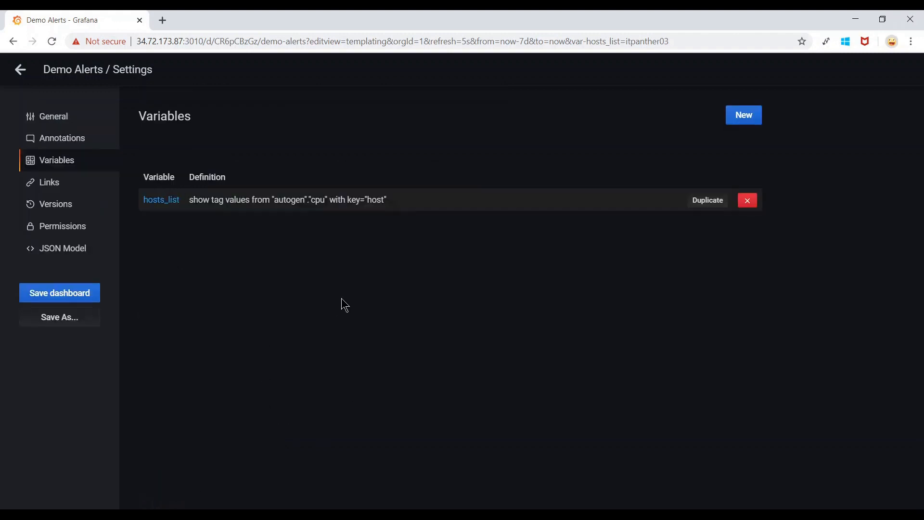
click(72, 293)
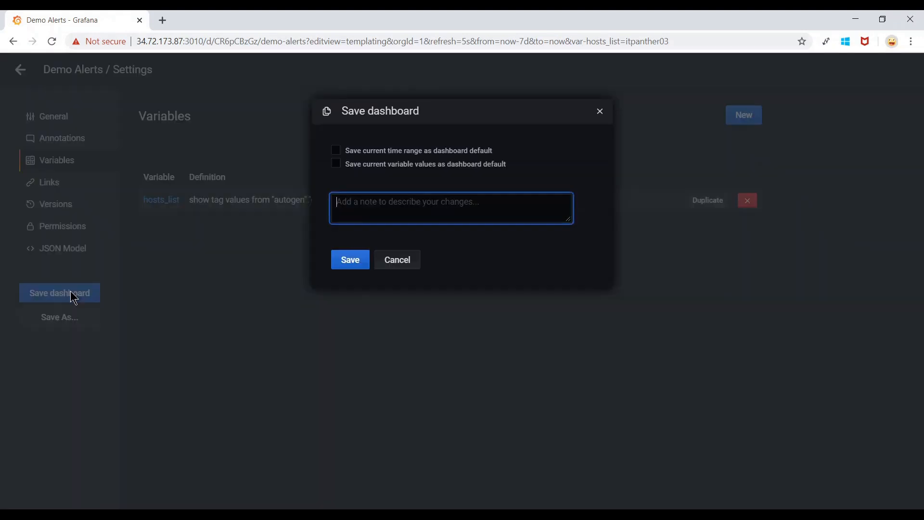
click(351, 260)
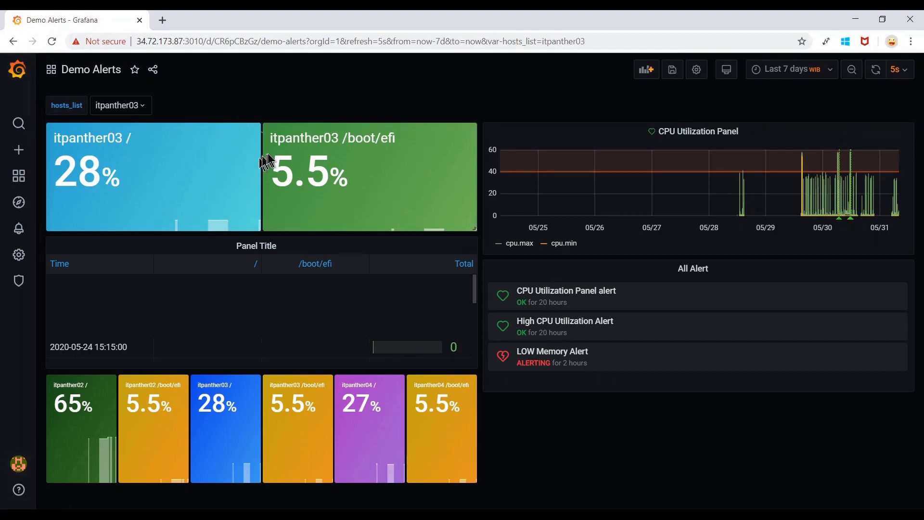
Set the hosts_list filter to itpanther02 and itpanther04.
click(147, 108)
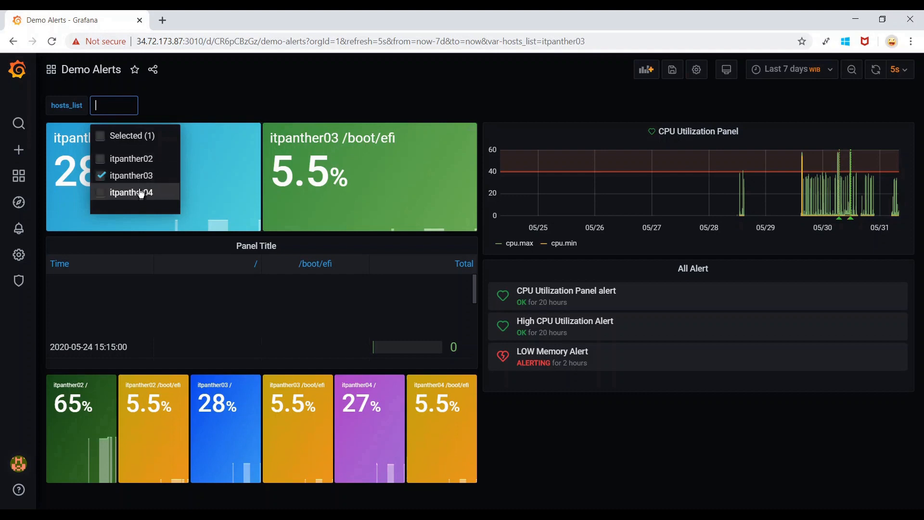
click(141, 162)
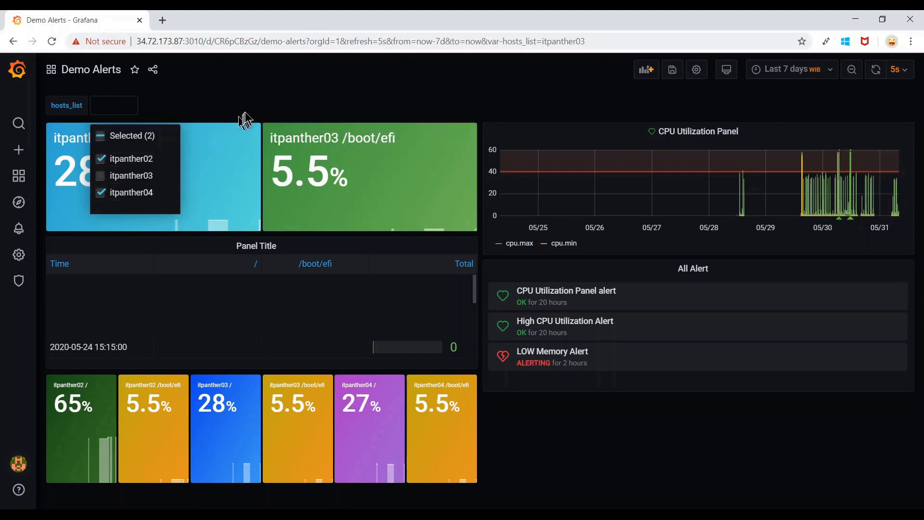
click(277, 94)
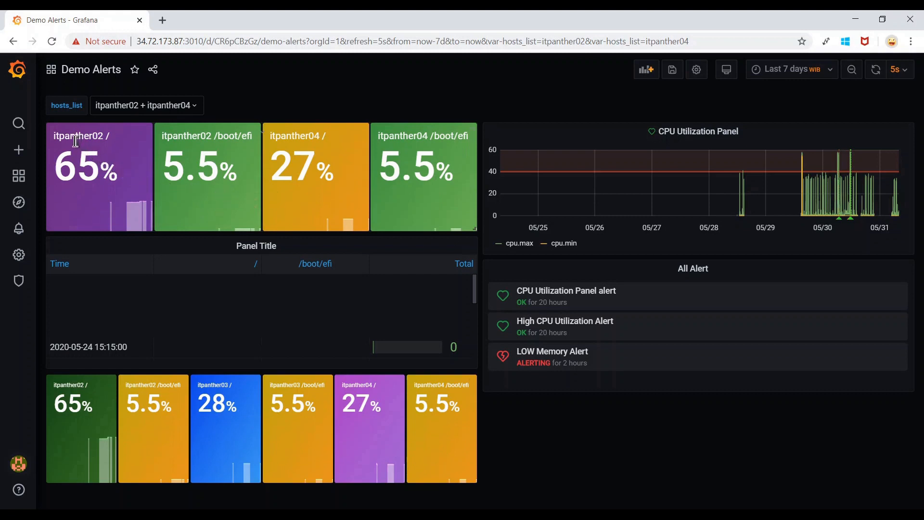
click(199, 106)
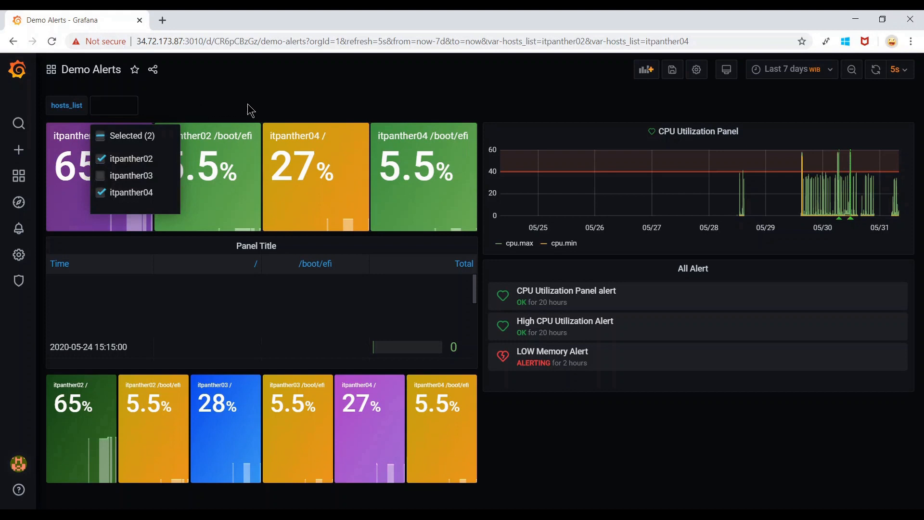
click(250, 114)
click(198, 106)
click(256, 109)
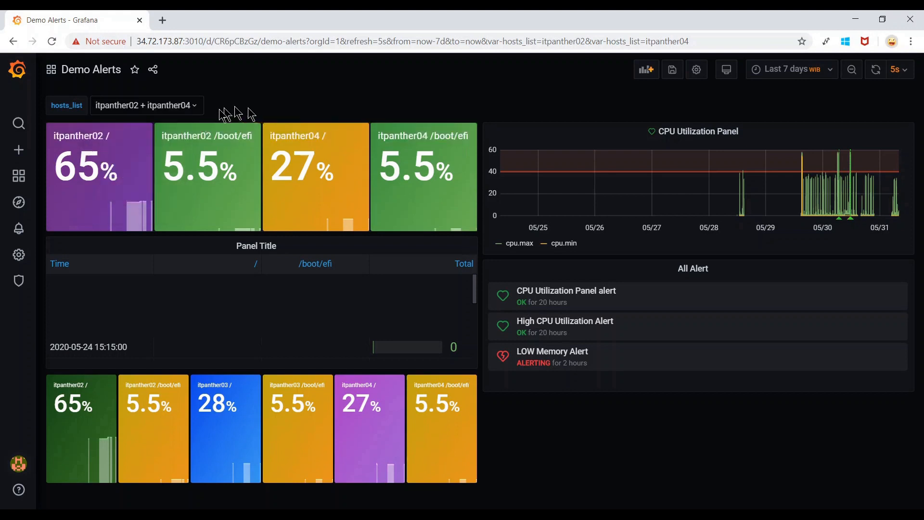
Add itpanther03 so hosts_list shows itpanther02, itpanther03 and itpanther04, then open dashboard settings.
click(195, 108)
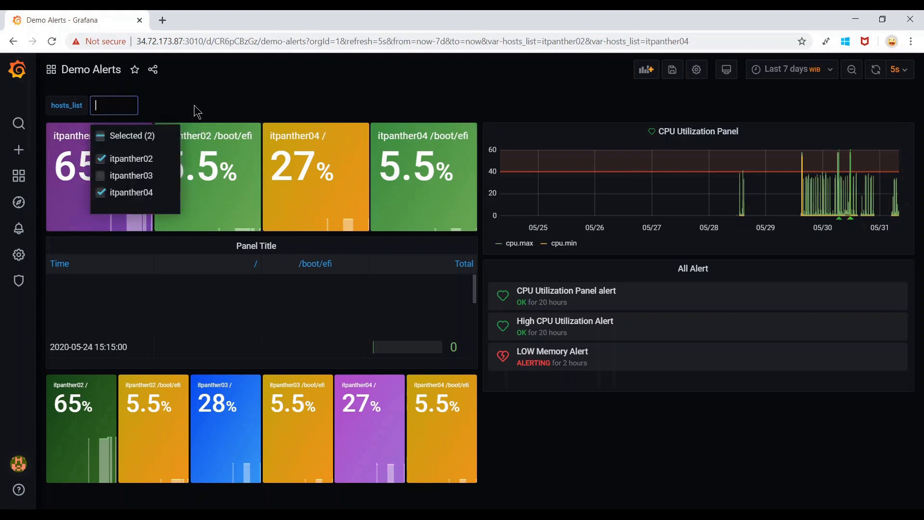
click(138, 164)
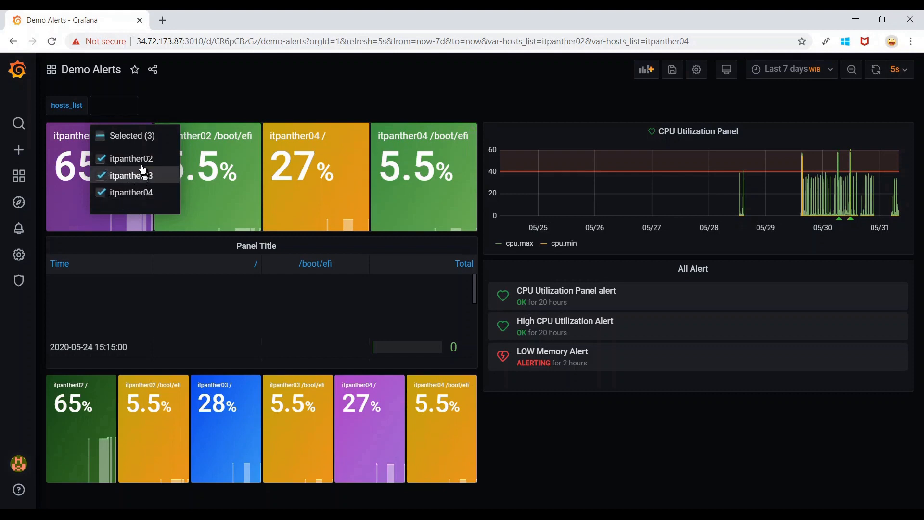
click(127, 158)
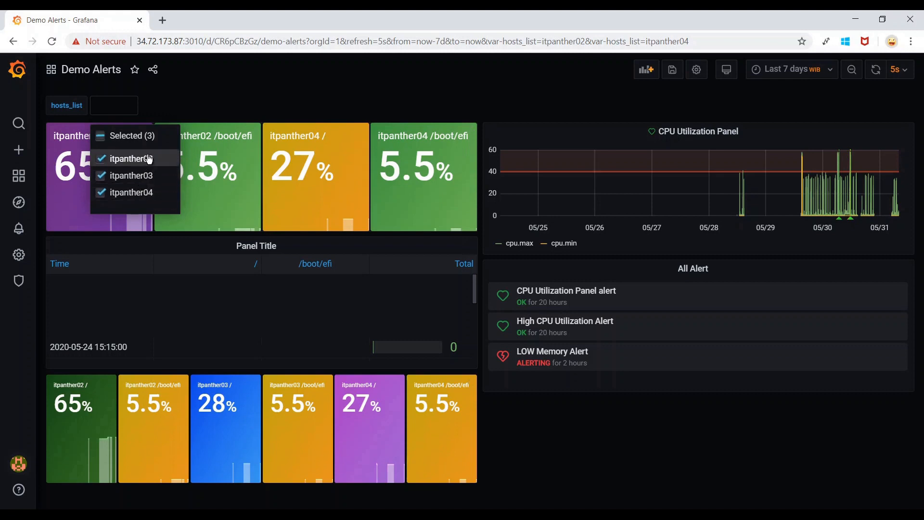
click(233, 102)
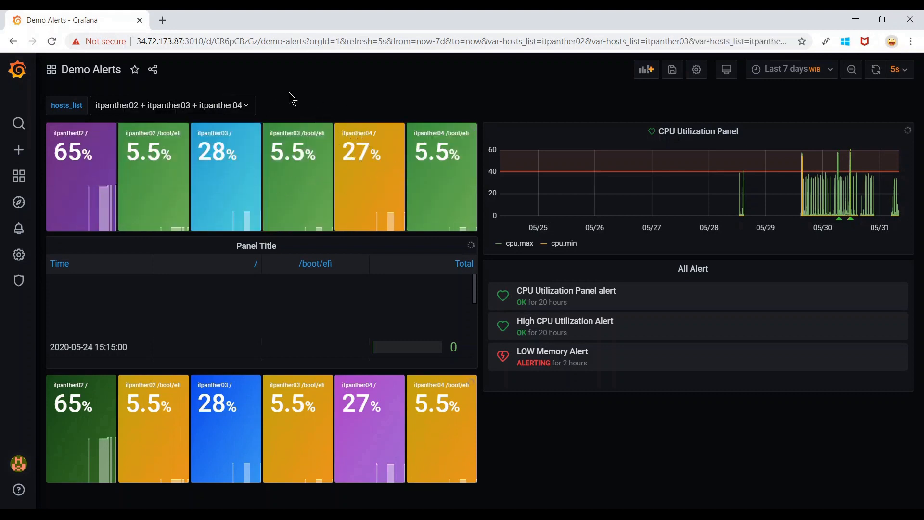
click(251, 110)
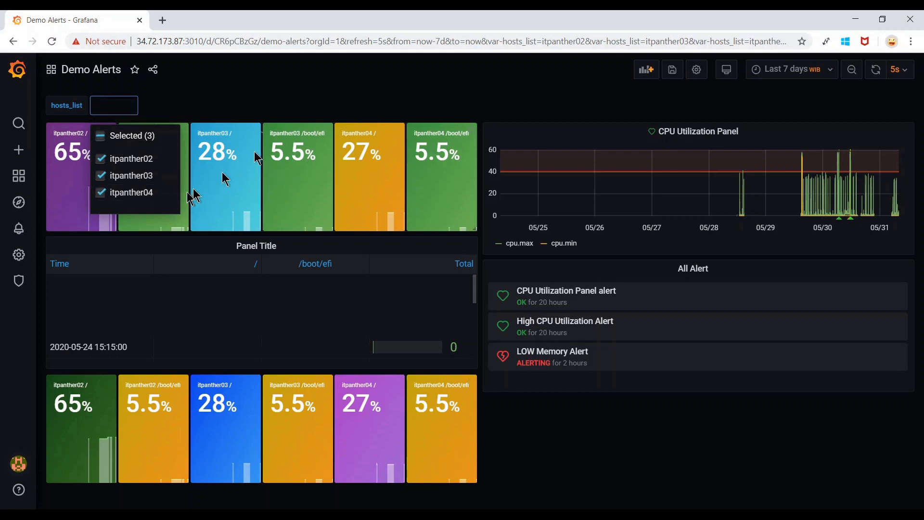
click(348, 99)
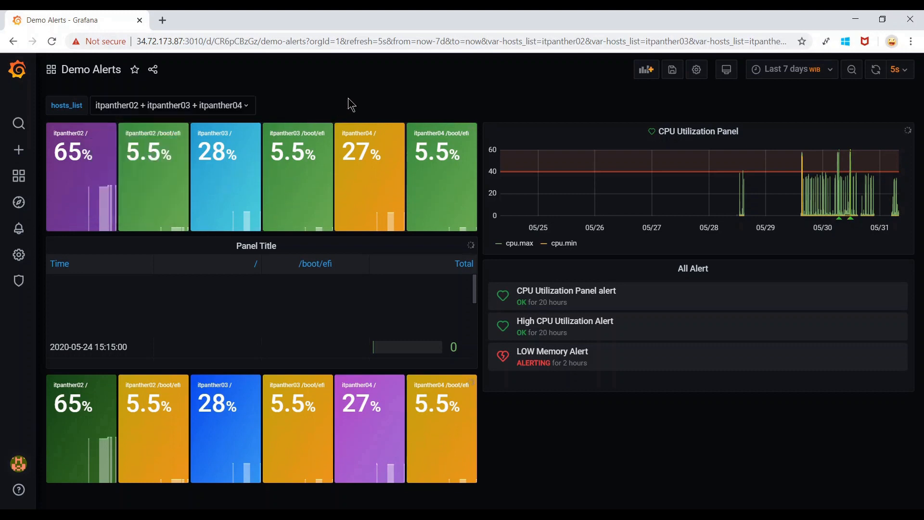
click(697, 70)
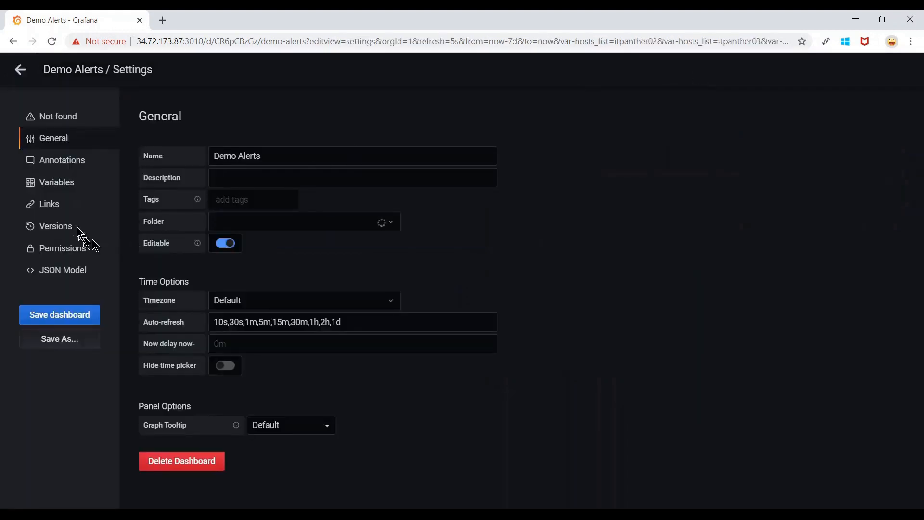
Turn on Include All option for the hosts_list variable and update it.
click(56, 186)
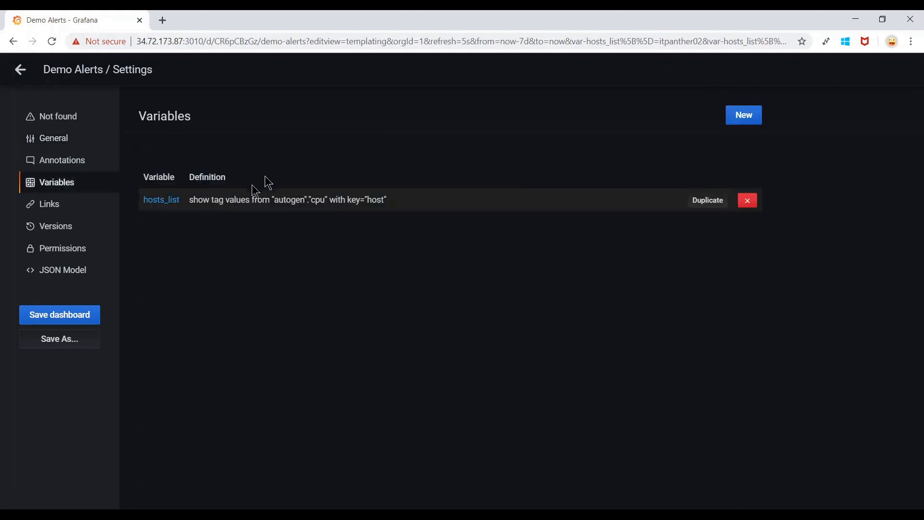
click(215, 203)
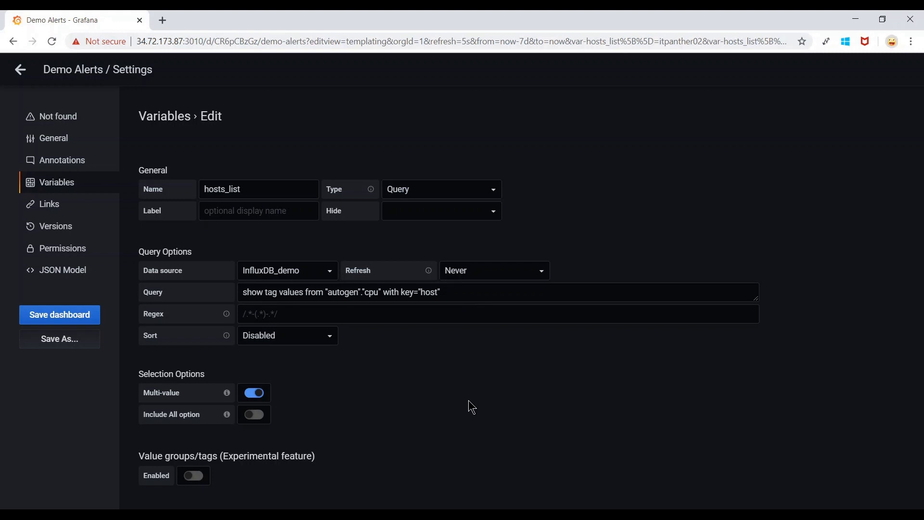
scroll(472, 407, down, 2)
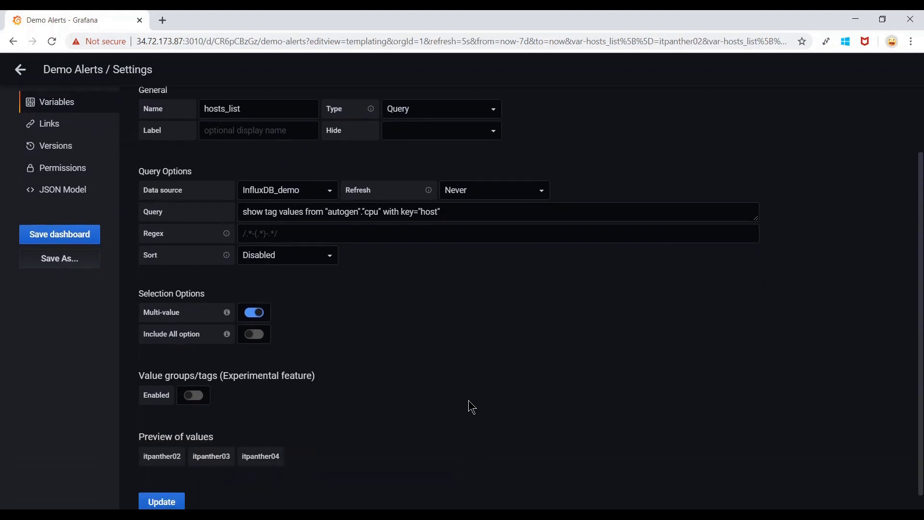
scroll(471, 407, up, 2)
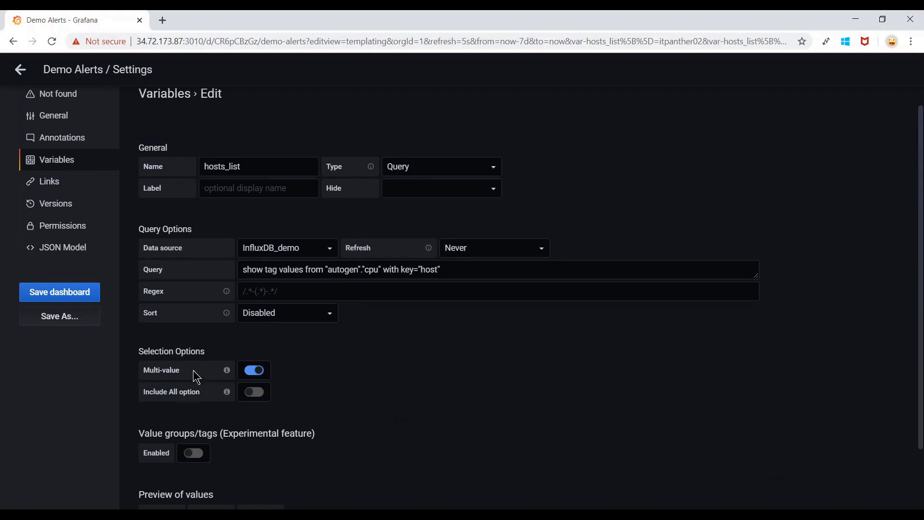
mouse_move(226, 391)
click(255, 392)
scroll(388, 391, down, 2)
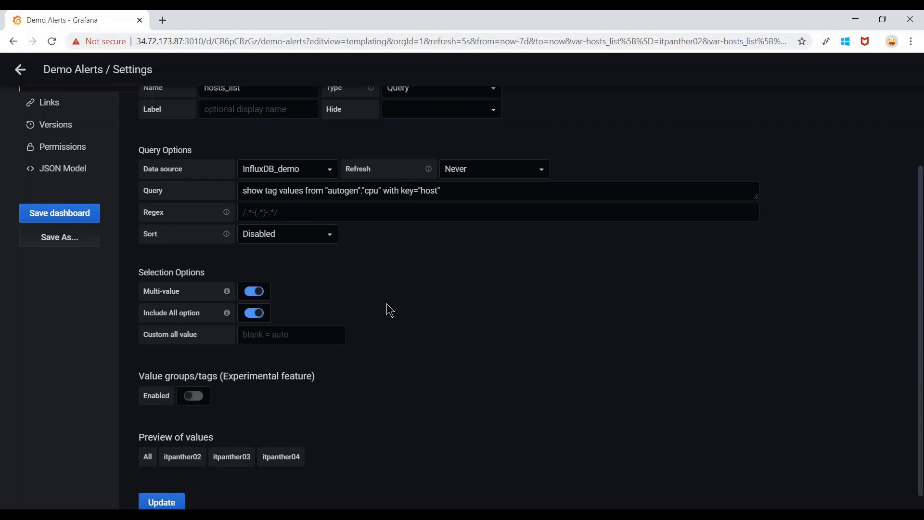
scroll(390, 310, down, 1)
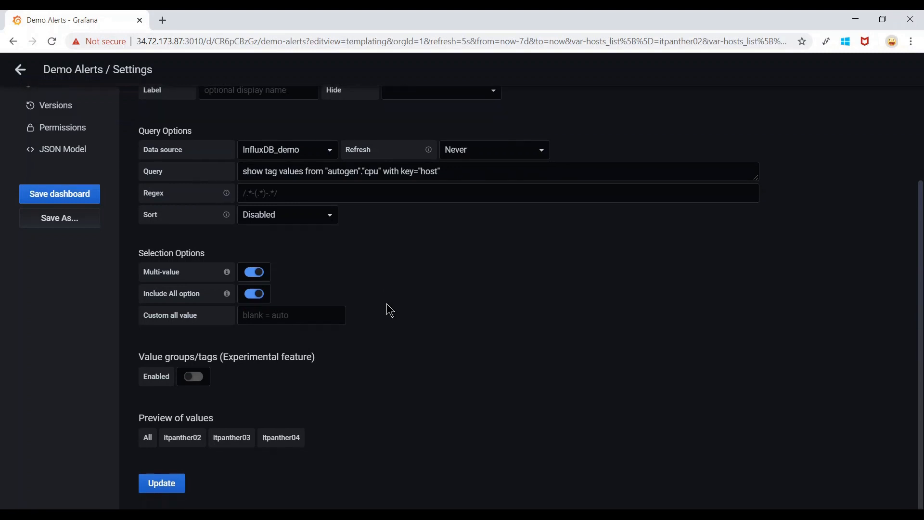
drag(141, 424, 221, 413)
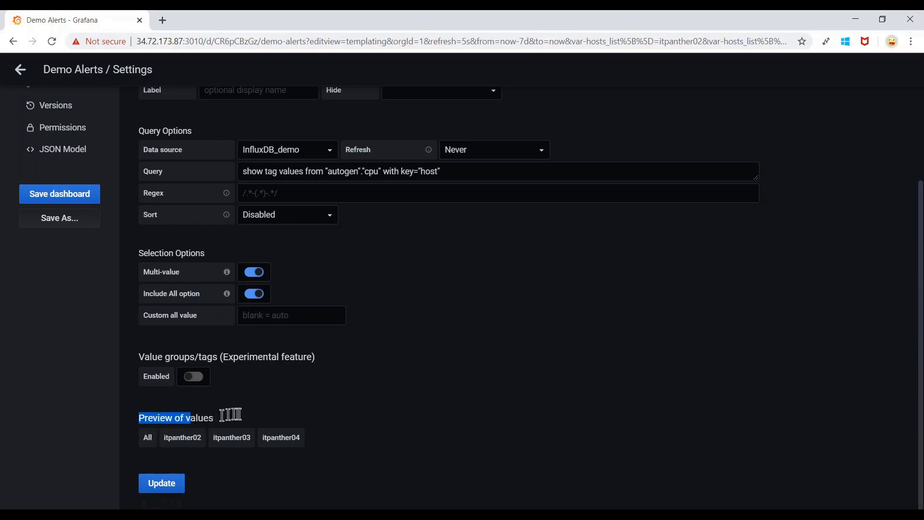
click(152, 444)
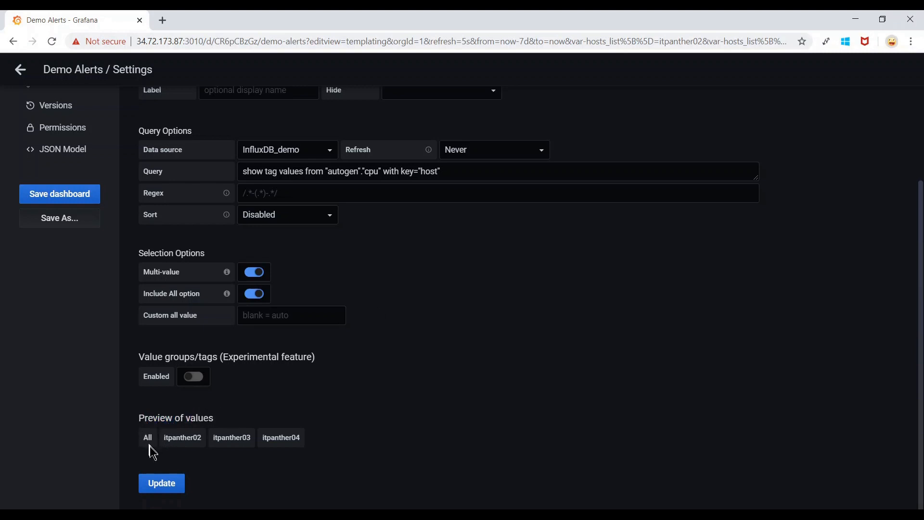
click(167, 487)
Save the Demo Alerts dashboard and go back to the dashboard view.
click(73, 319)
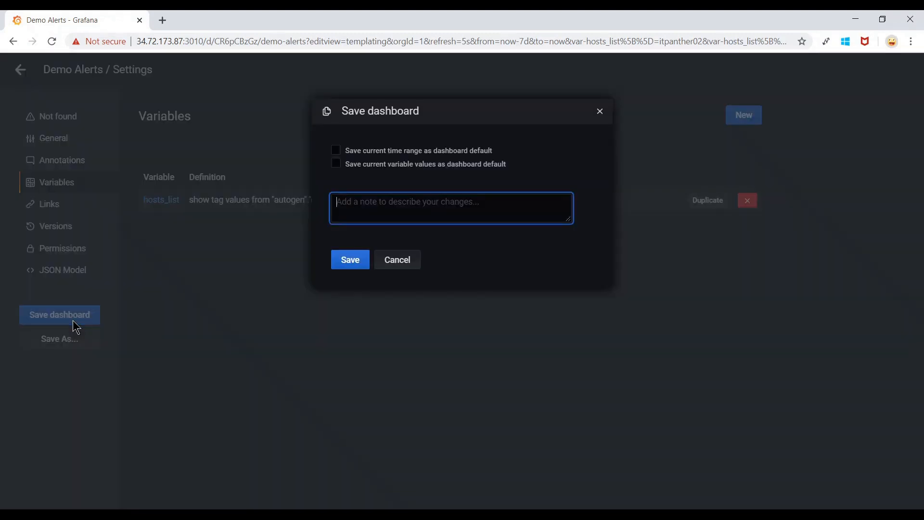
click(349, 260)
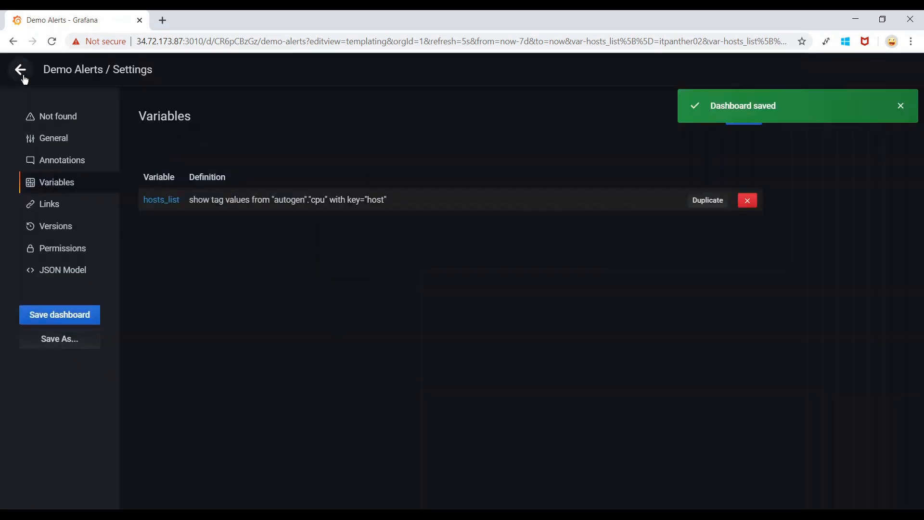
click(20, 71)
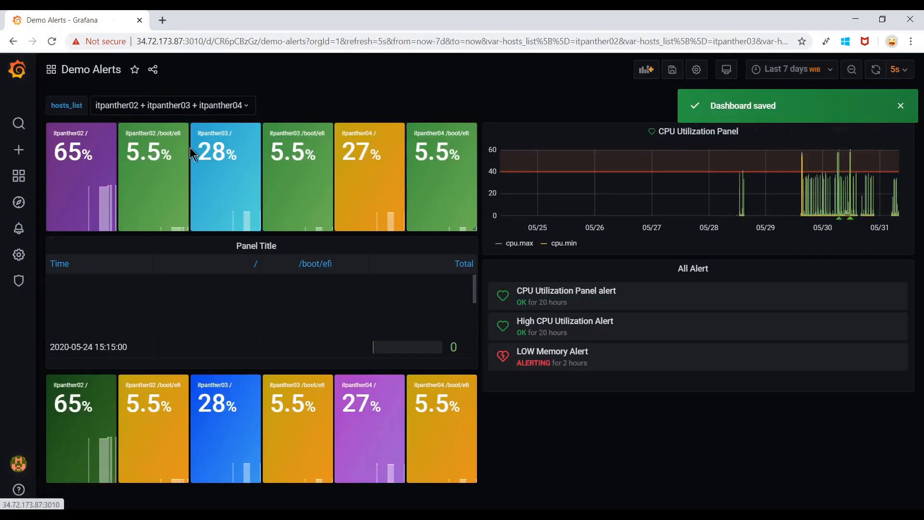
click(164, 109)
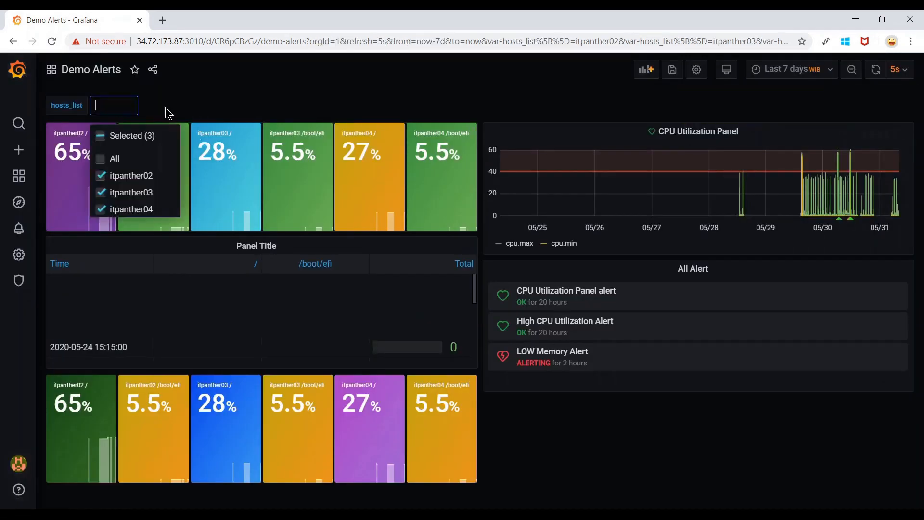
Set hosts_list to All, briefly trying itpanther02 alone before returning to All.
click(121, 175)
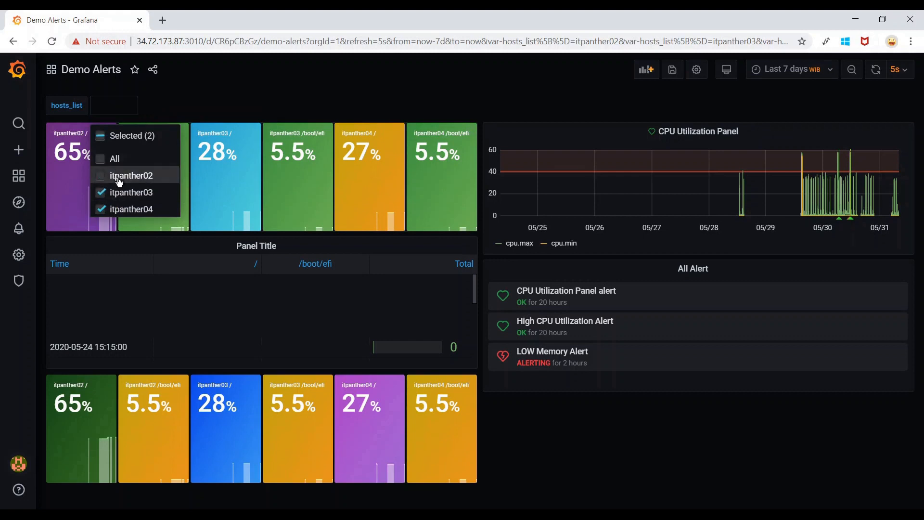
click(126, 192)
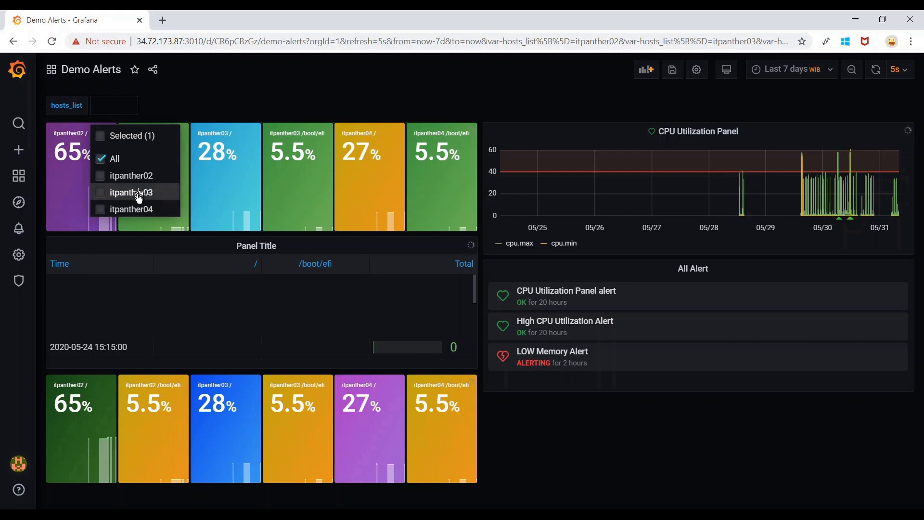
click(116, 163)
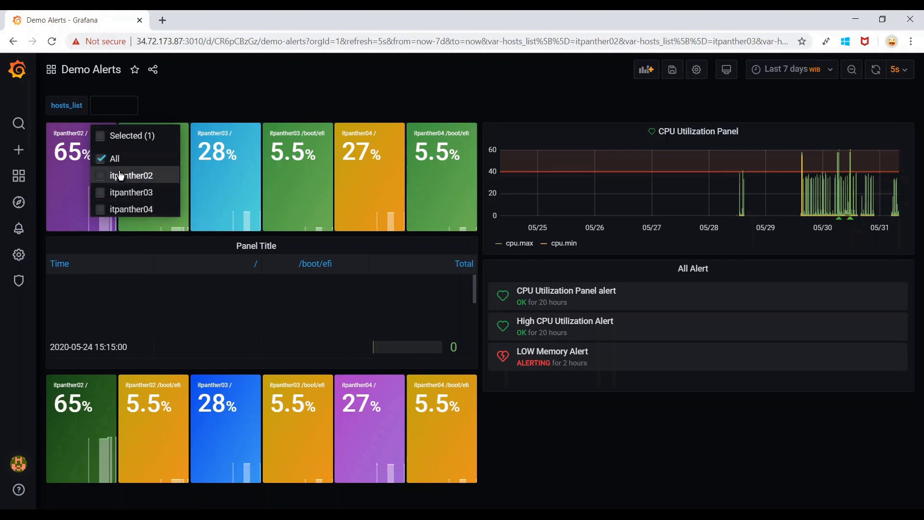
click(238, 94)
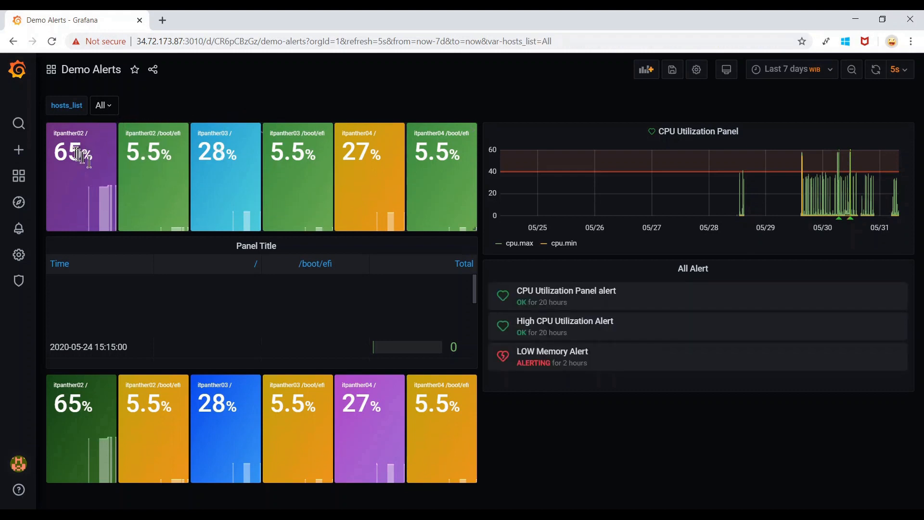
click(112, 107)
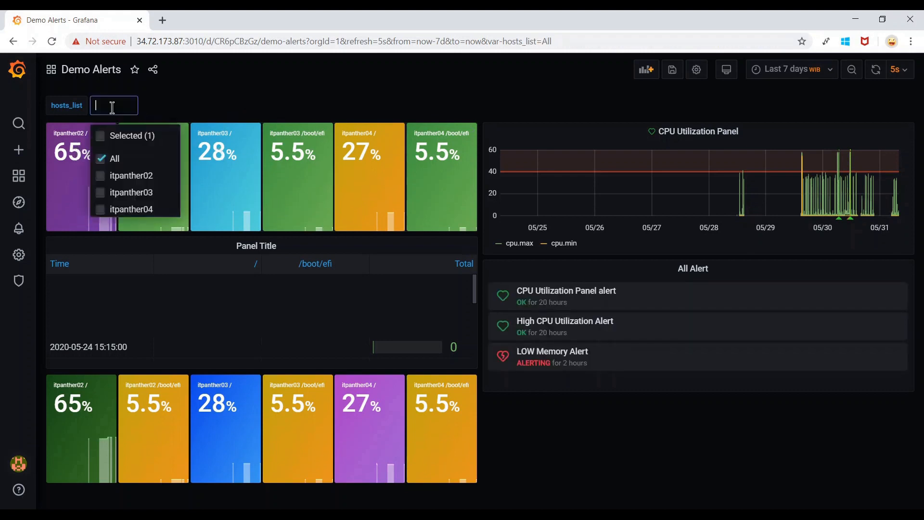
click(121, 176)
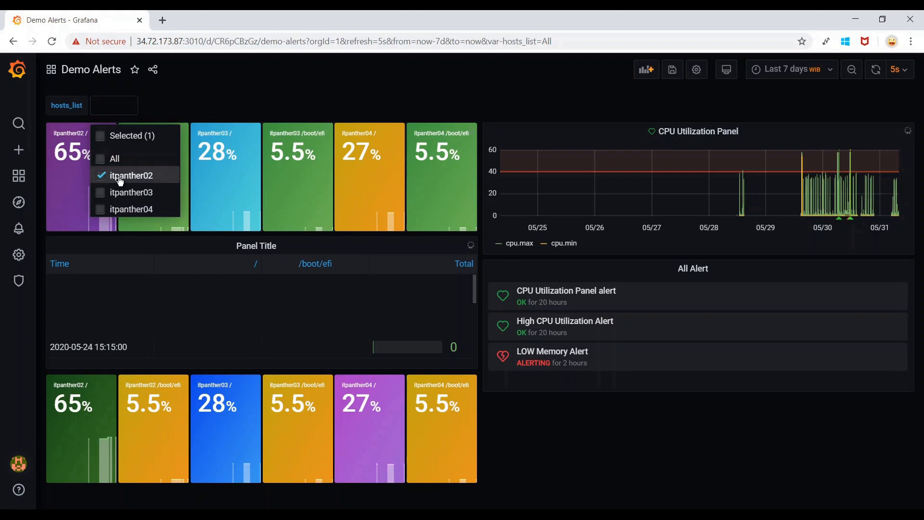
click(255, 103)
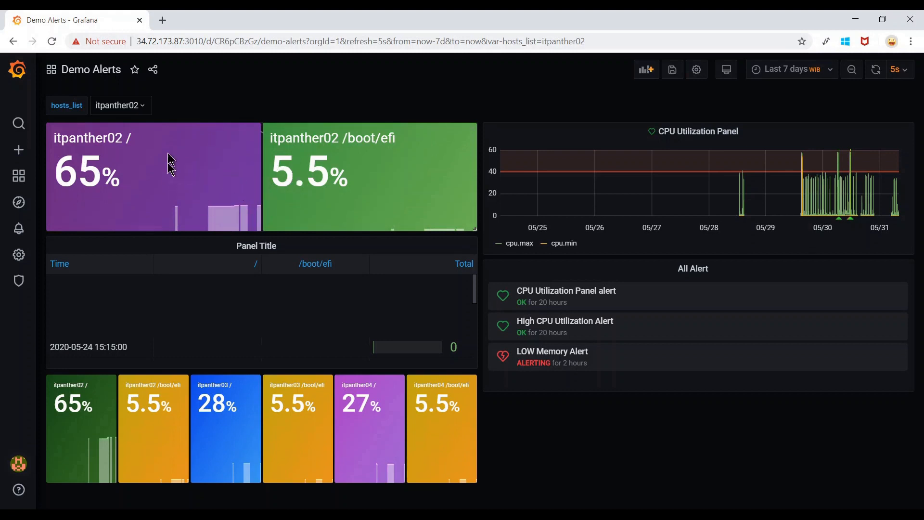
click(147, 112)
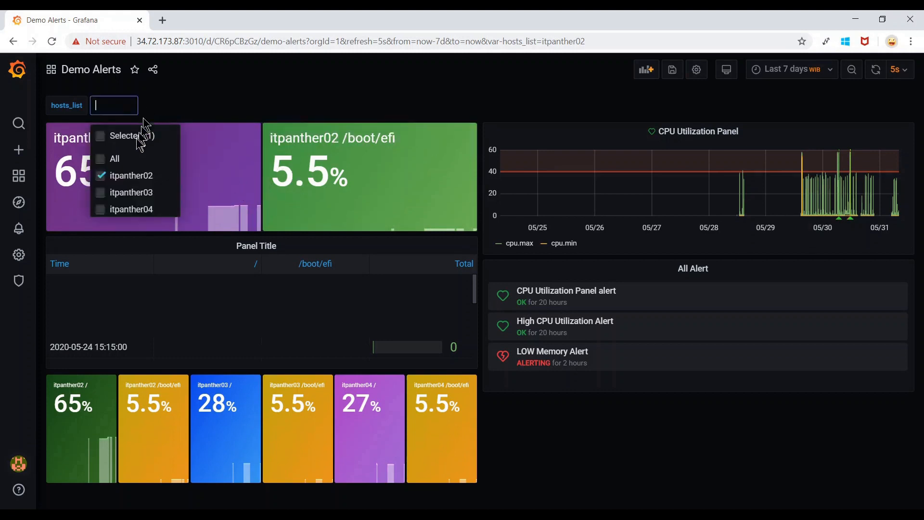
click(116, 158)
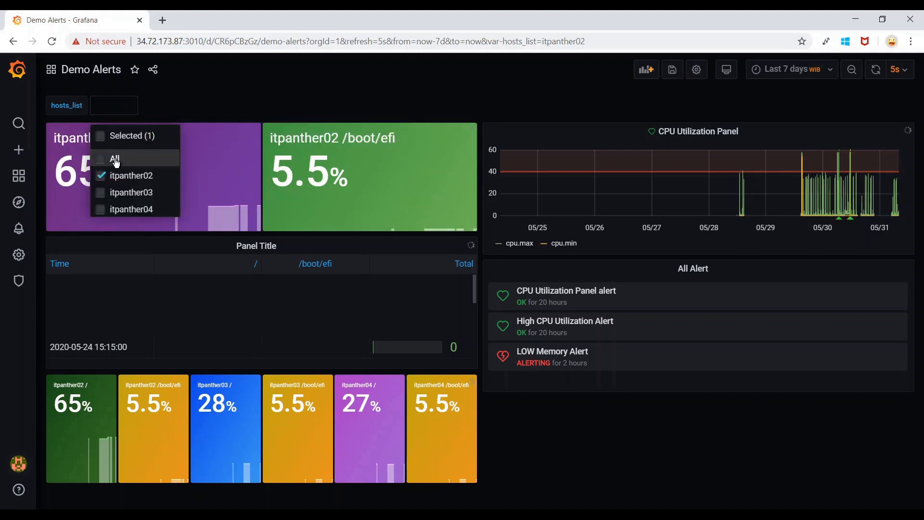
click(266, 98)
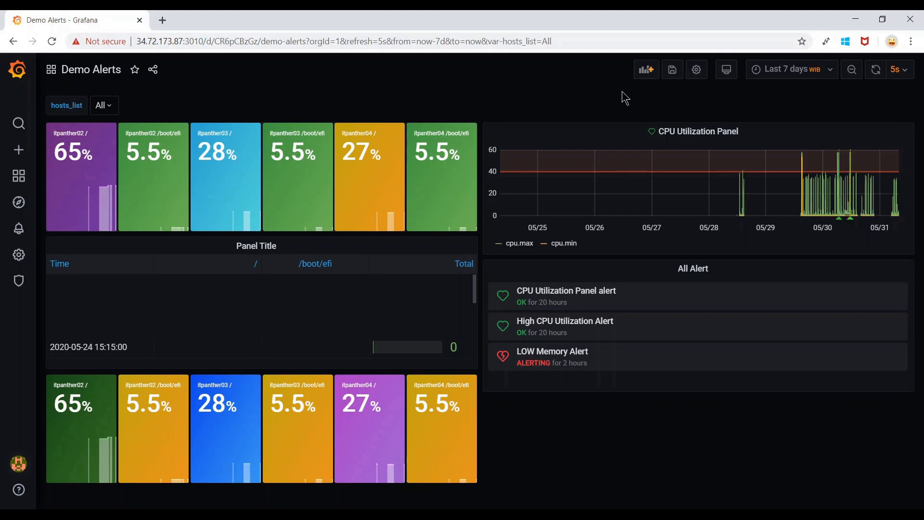
Set the hosts_list variable's Hide option to Label and update it.
click(697, 70)
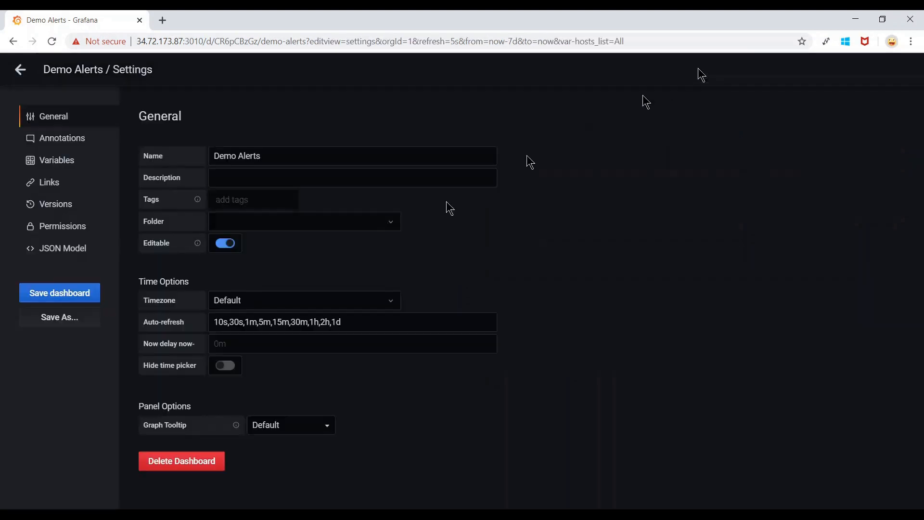
click(65, 164)
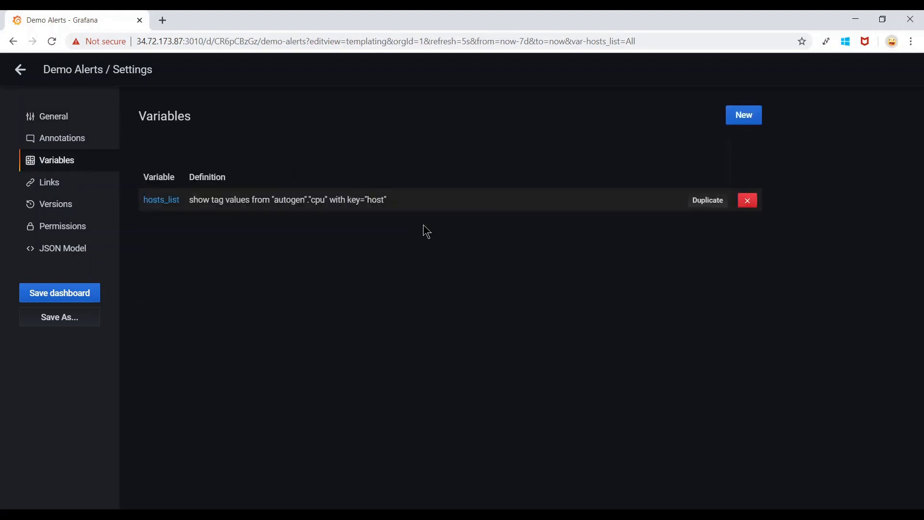
click(286, 200)
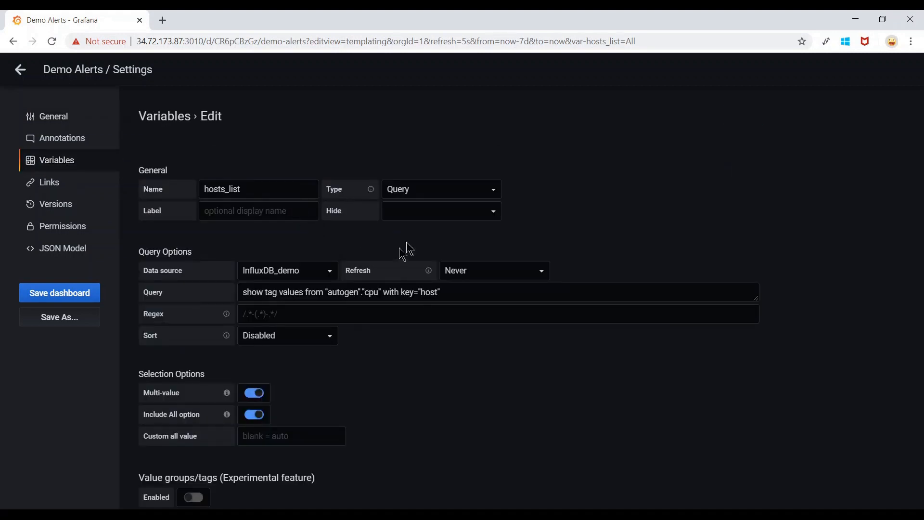
drag(328, 212, 353, 214)
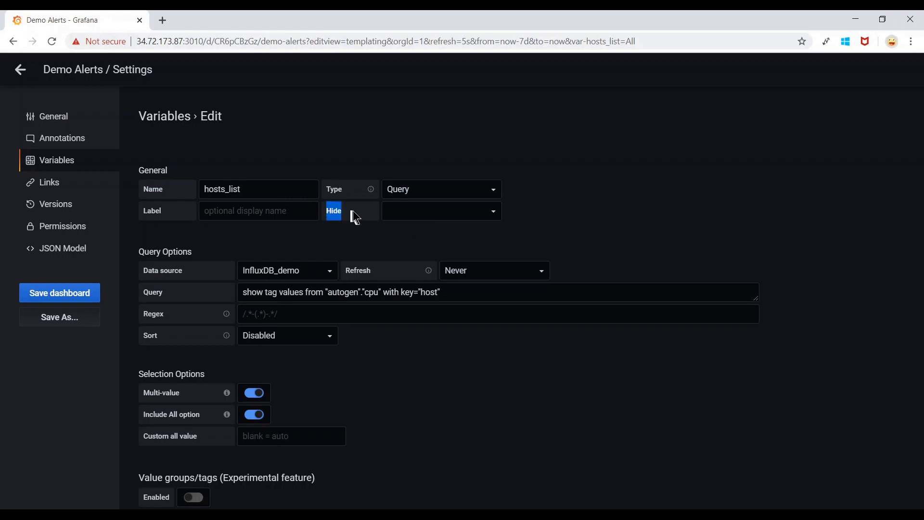
click(443, 211)
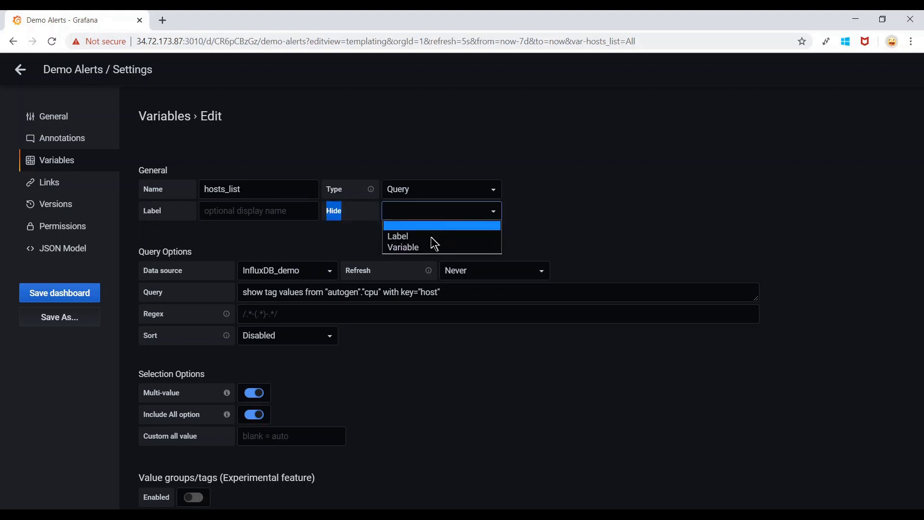
click(415, 236)
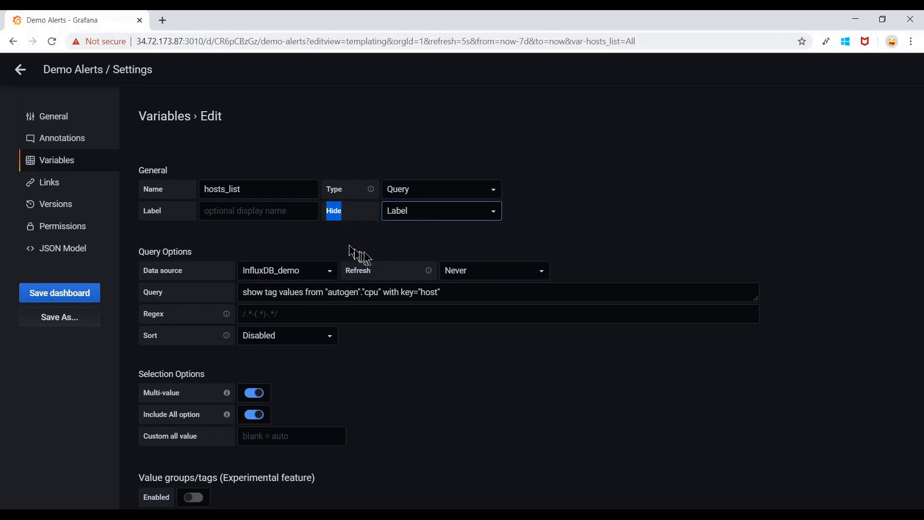
click(392, 252)
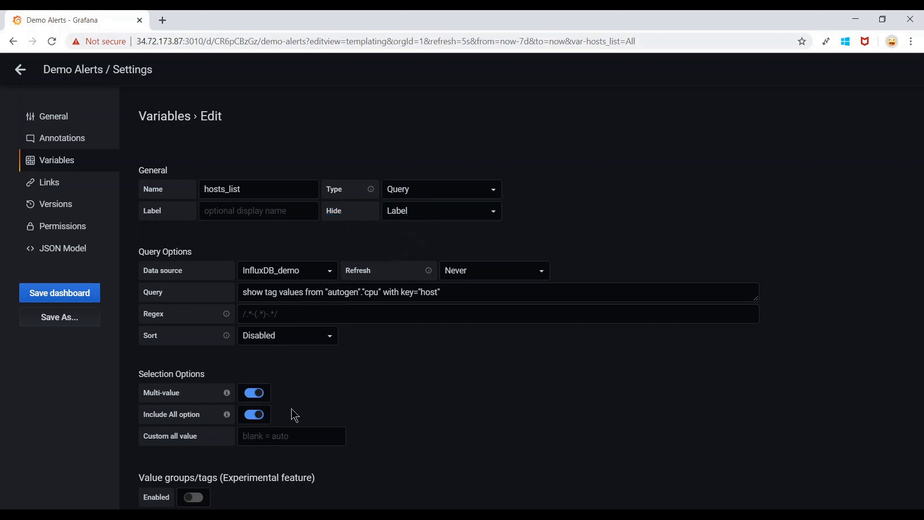
scroll(429, 336, down, 3)
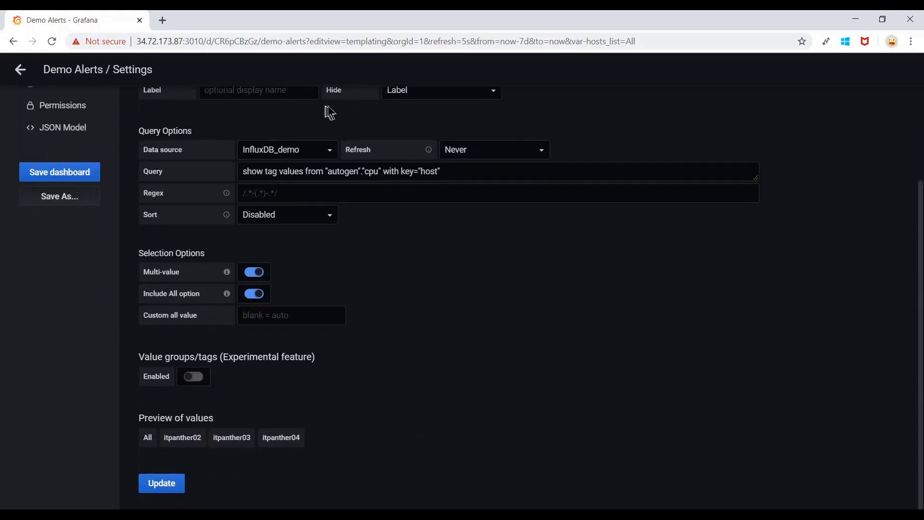
click(161, 484)
Save the dashboard and return to Demo Alerts.
click(79, 294)
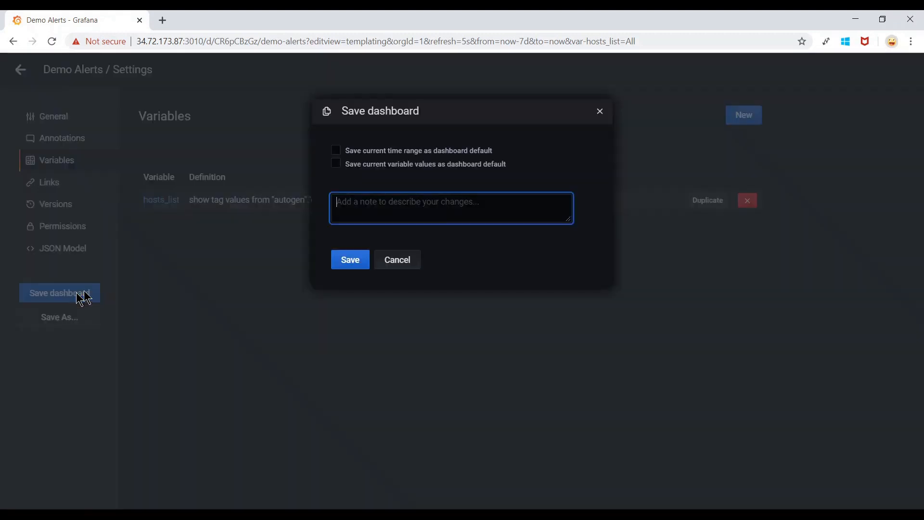
click(350, 260)
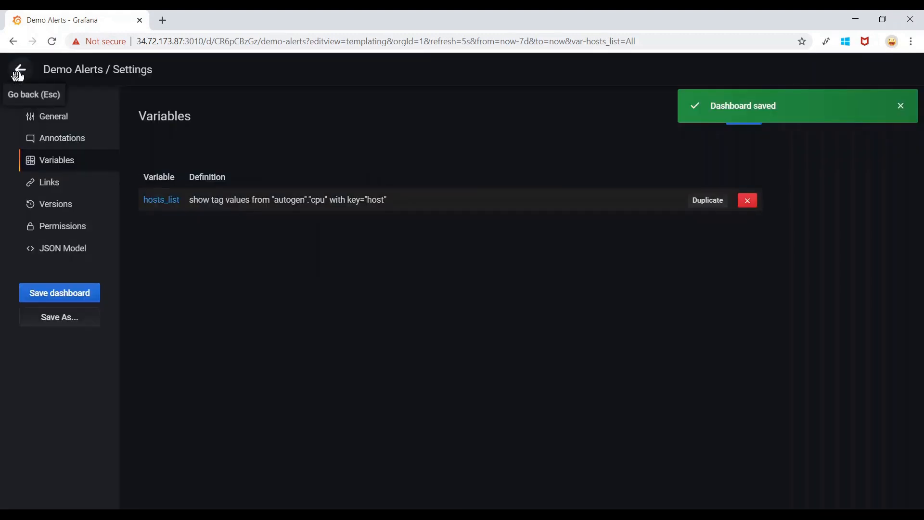
click(20, 70)
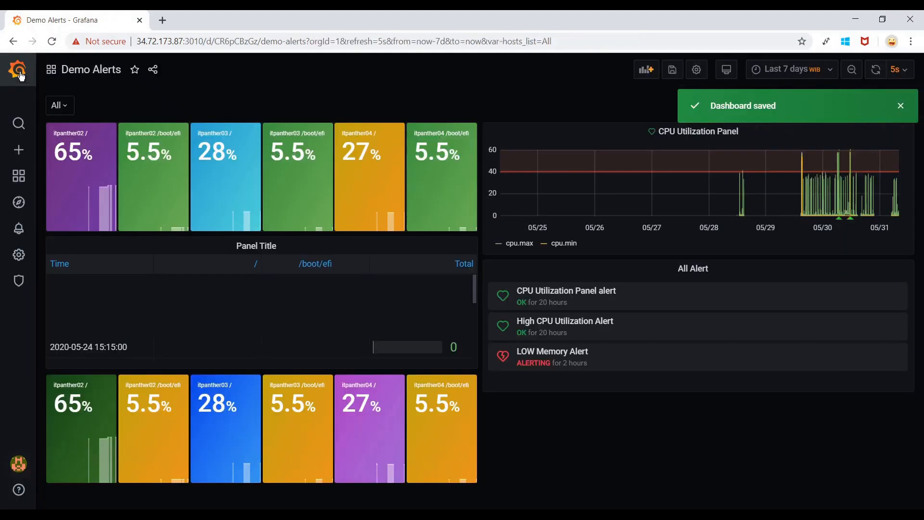
Switch hosts_list from All to itpanther02 and itpanther03, then open the dashboard settings.
click(62, 105)
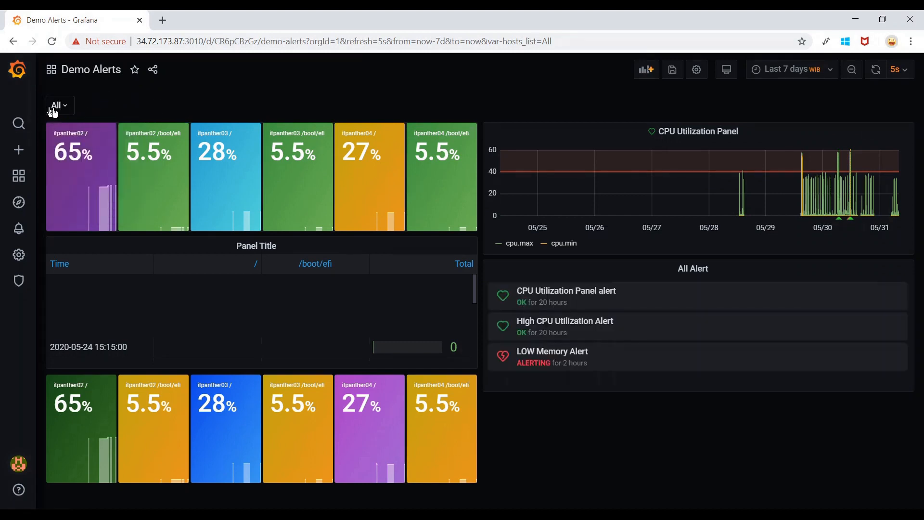
click(72, 106)
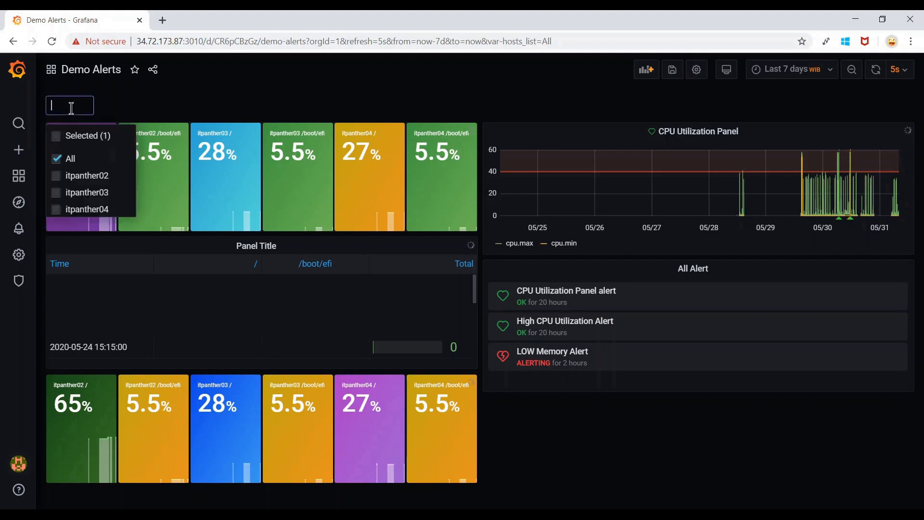
click(83, 176)
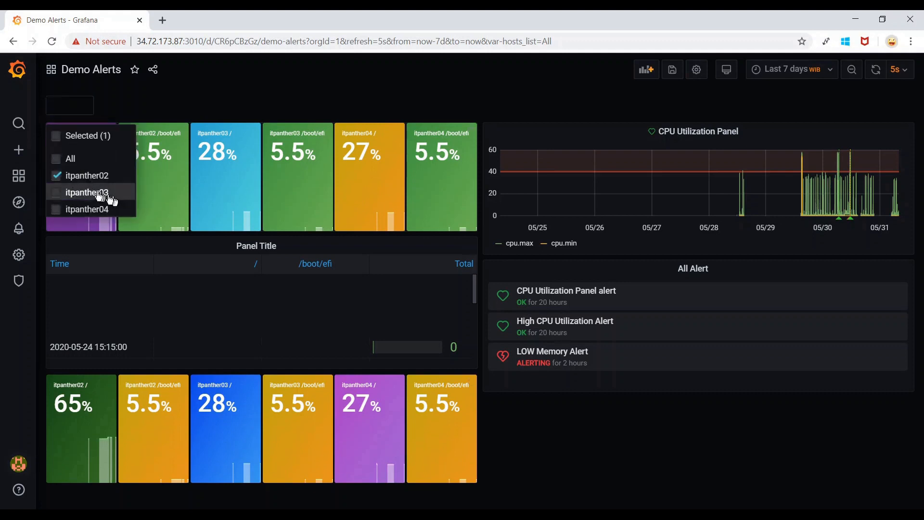
click(101, 192)
click(238, 94)
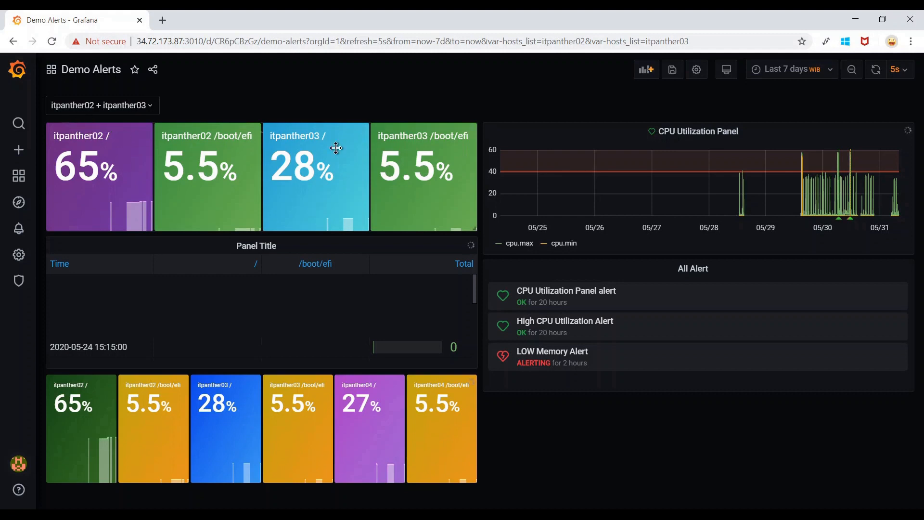
click(696, 69)
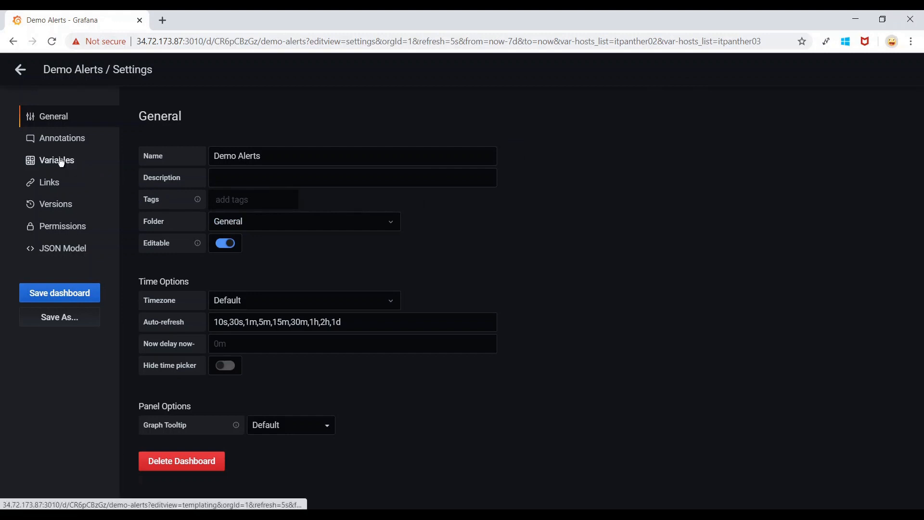
Set hosts_list's Hide option to blank and give it the label All Servers.
click(61, 162)
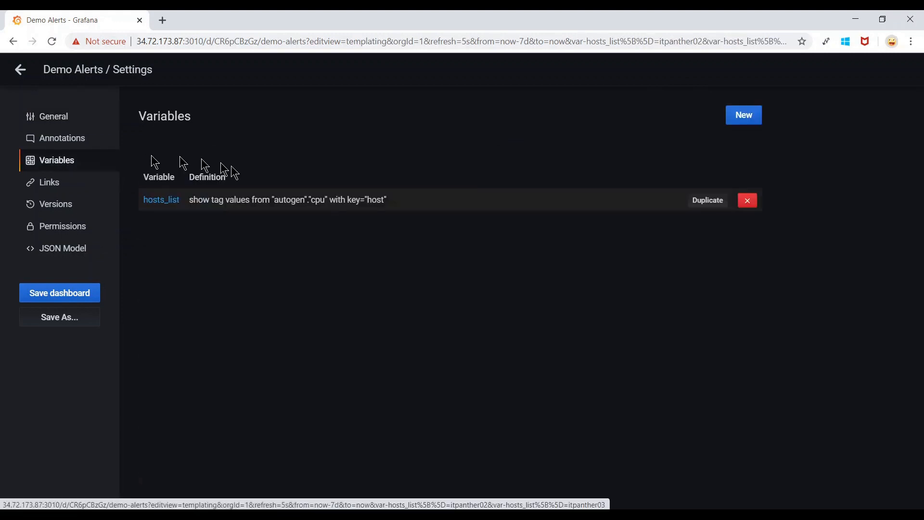
click(258, 200)
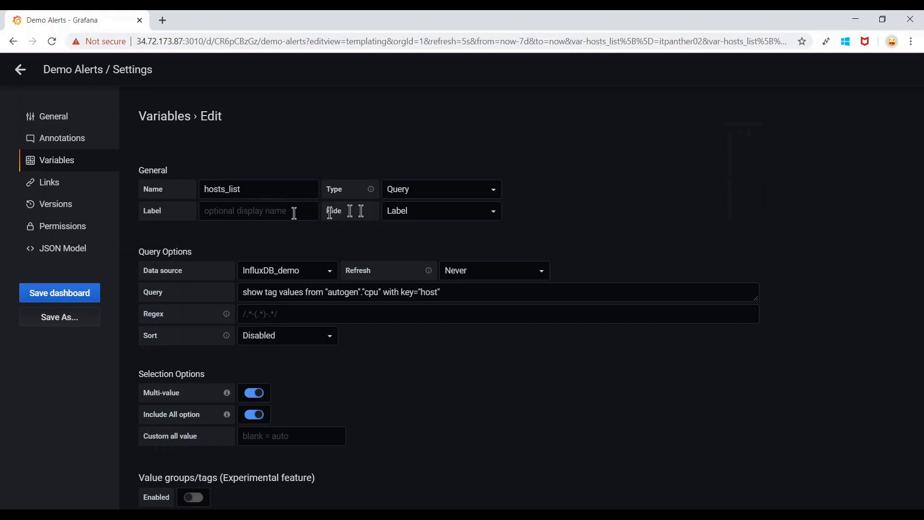
click(419, 213)
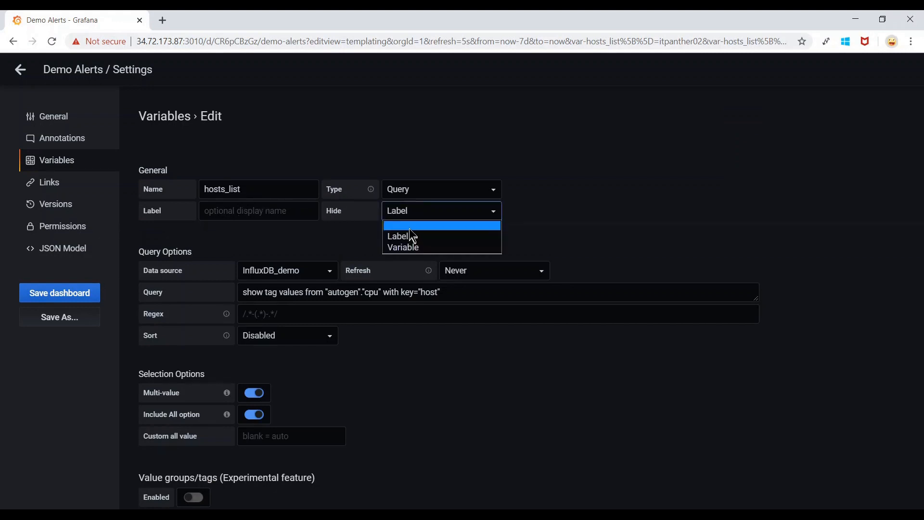
click(415, 226)
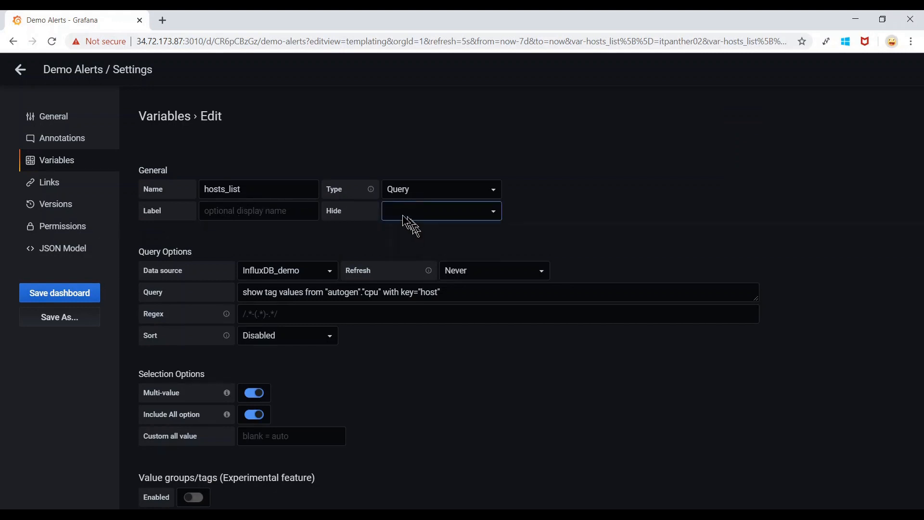
click(258, 211)
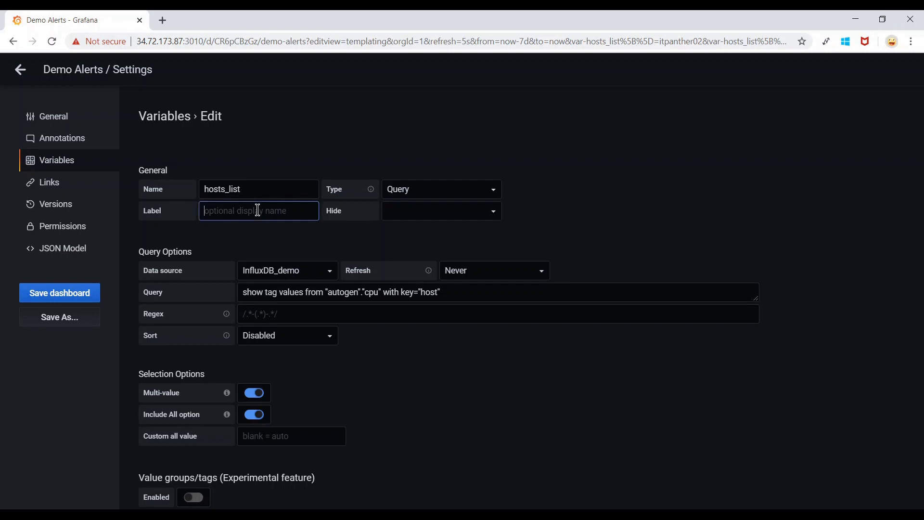
text(All Servers)
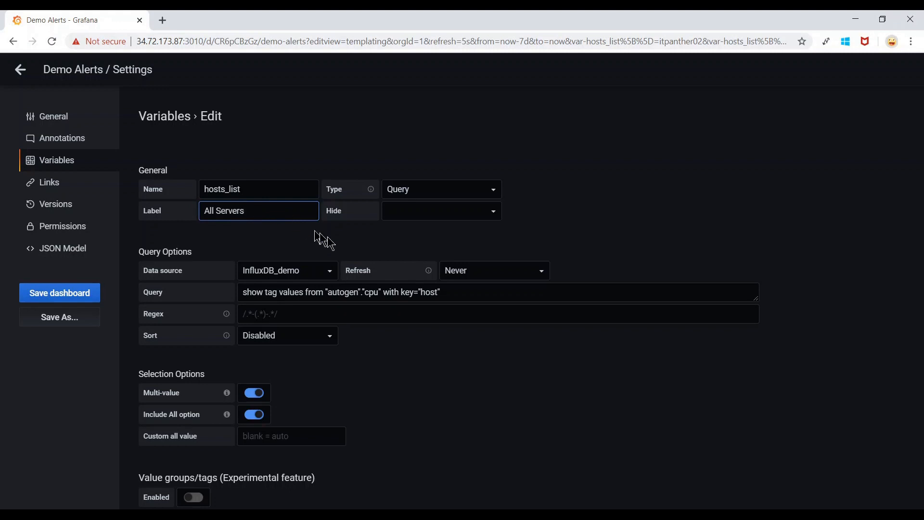
scroll(391, 381, down, 3)
click(179, 485)
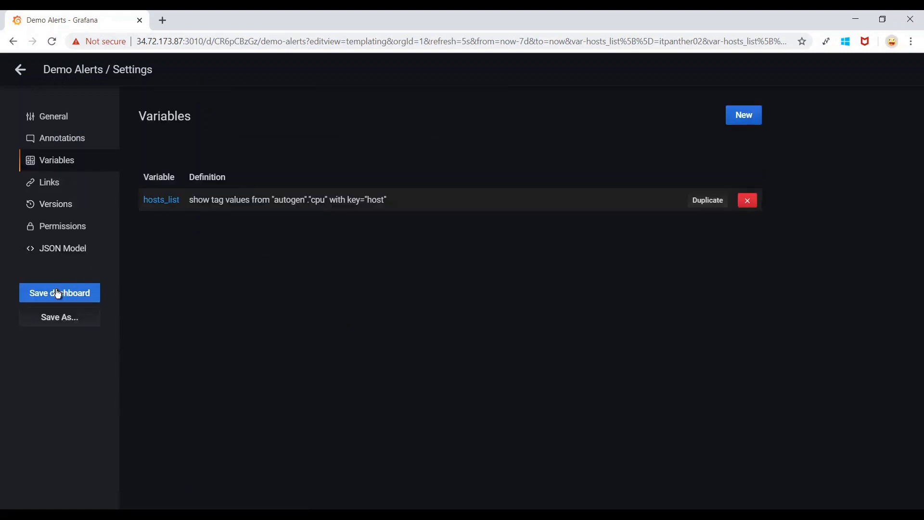
Save the dashboard and return to Demo Alerts.
click(58, 293)
click(351, 261)
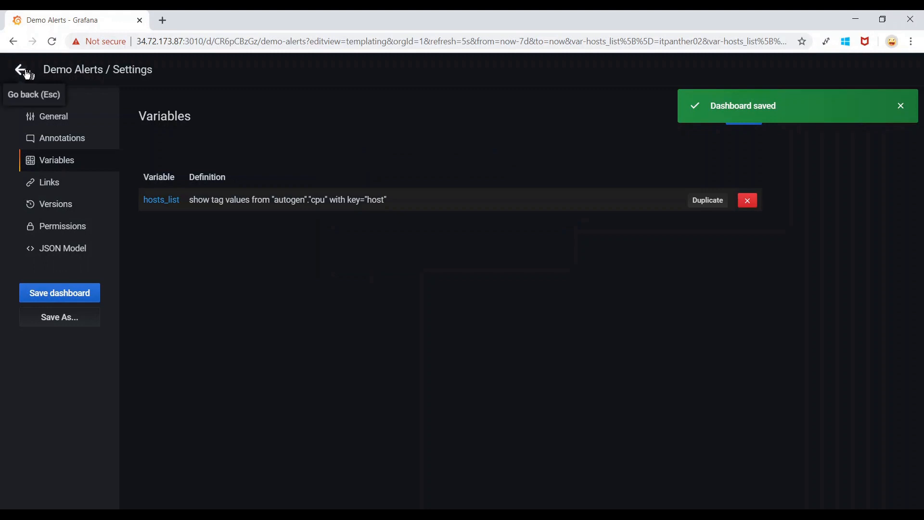
click(21, 71)
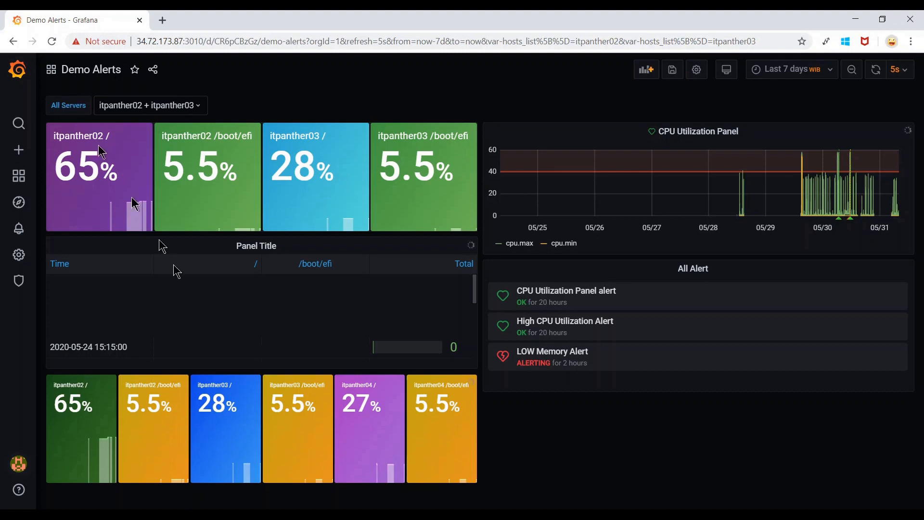
Create a new variable named mysql_hosts with Metrics_DS as its data source.
click(696, 69)
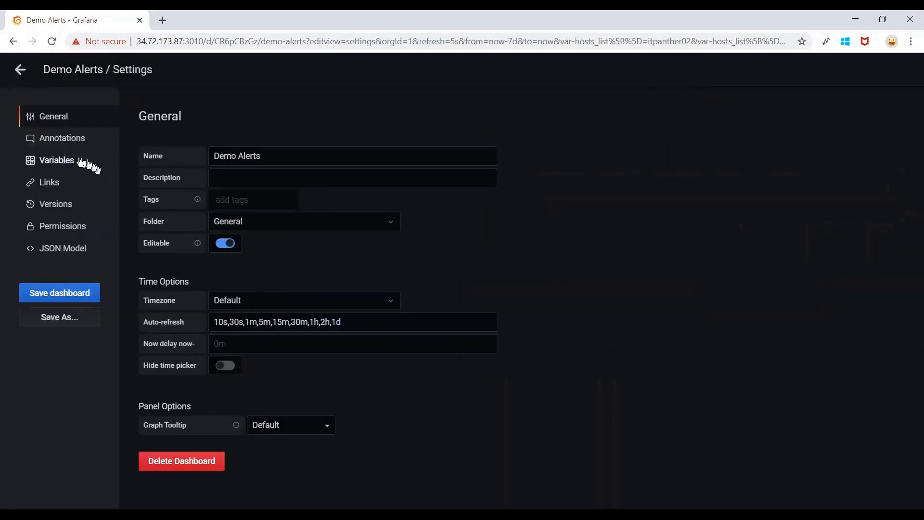
click(52, 164)
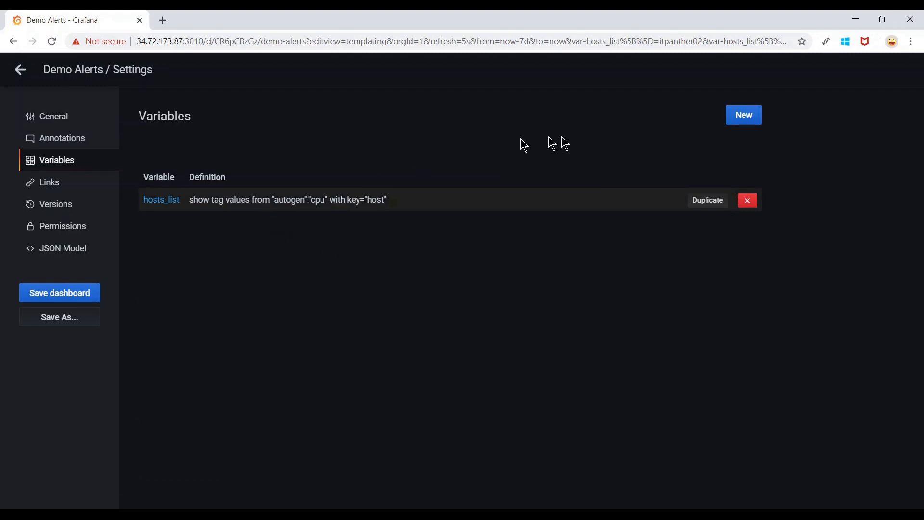
click(739, 121)
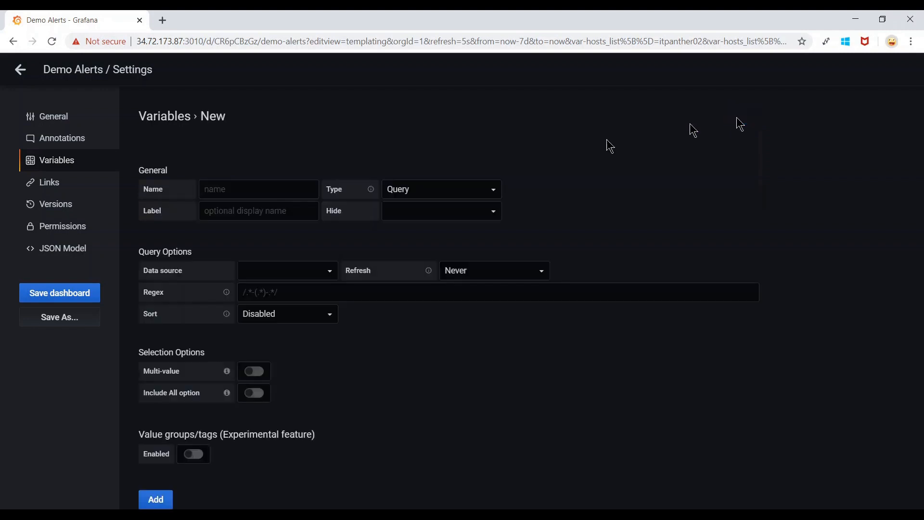
click(288, 190)
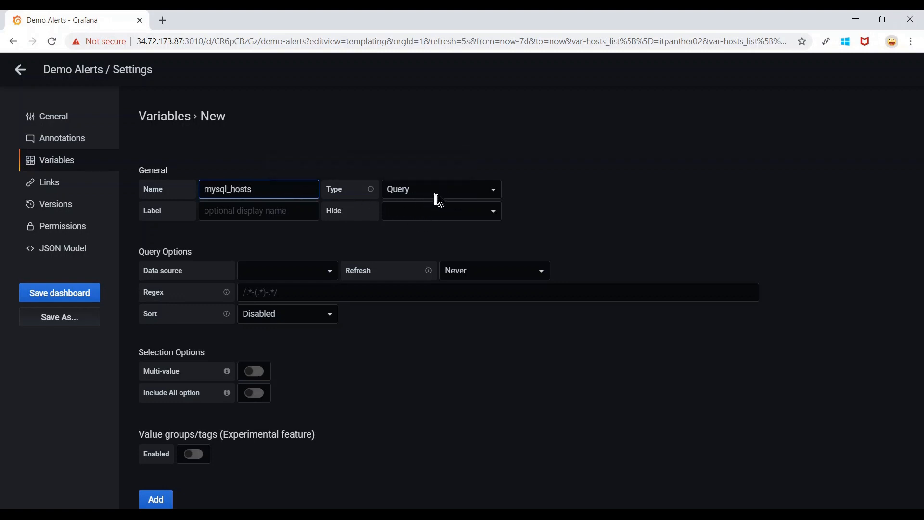
click(329, 270)
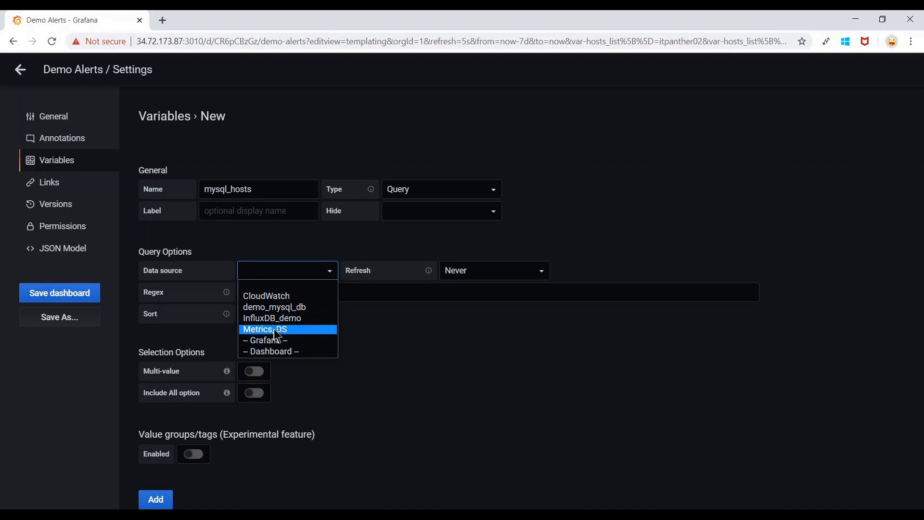
click(312, 331)
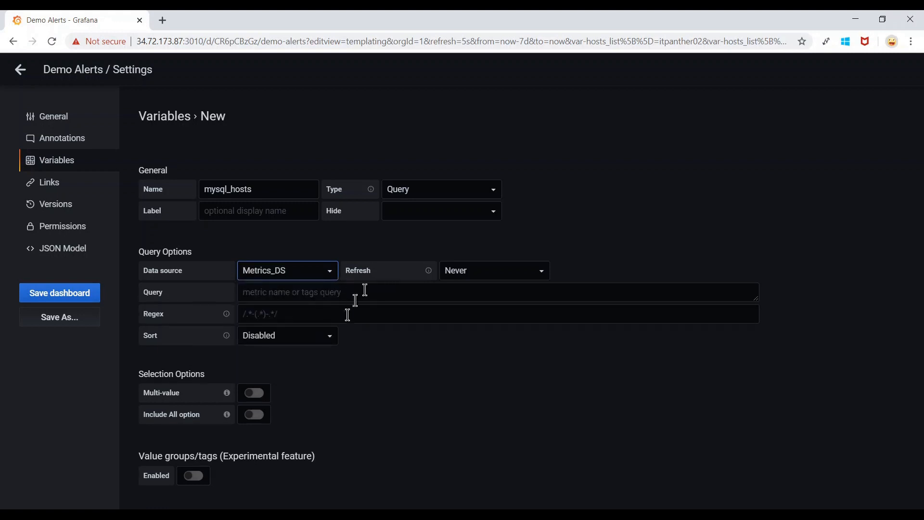
click(226, 515)
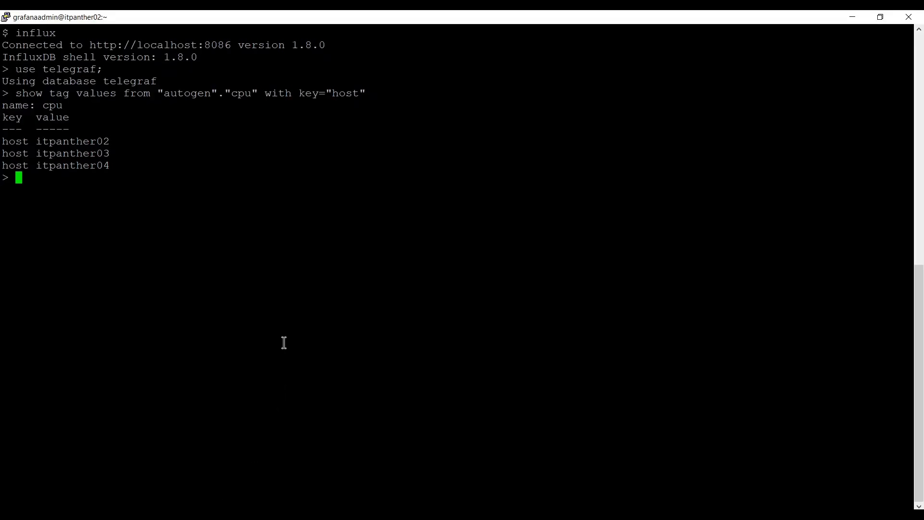
Exit the InfluxDB shell and log into MySQL grafanadb as user grafana.
text($)
key(Return)
key(Return)
text(mysql -u grafana)
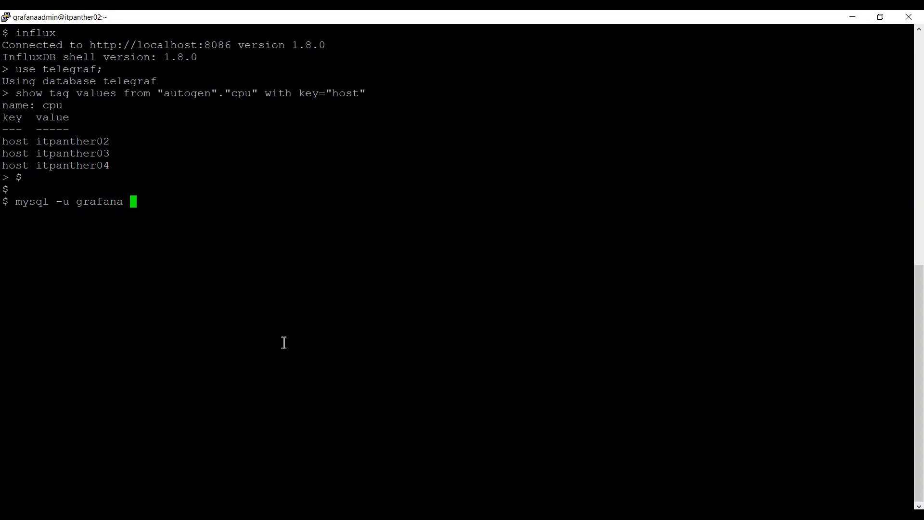
text(-p grafanadb)
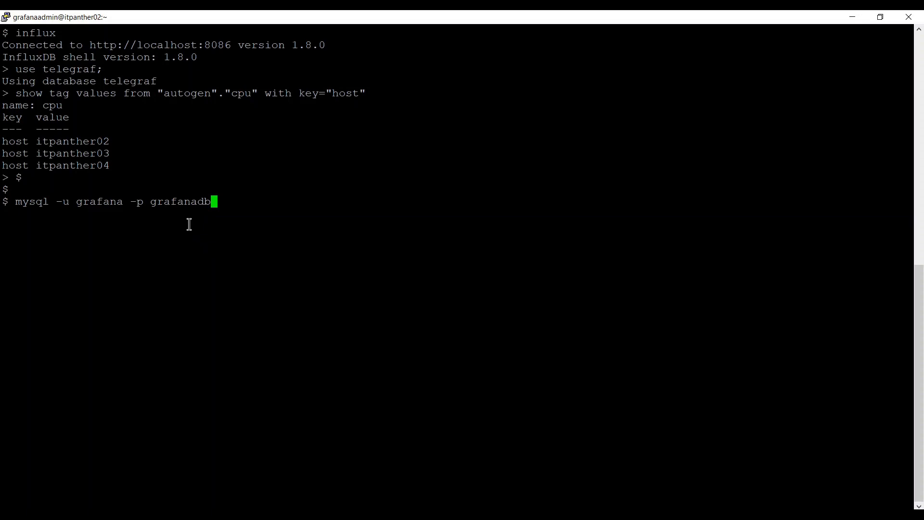
text(;)
key(Return)
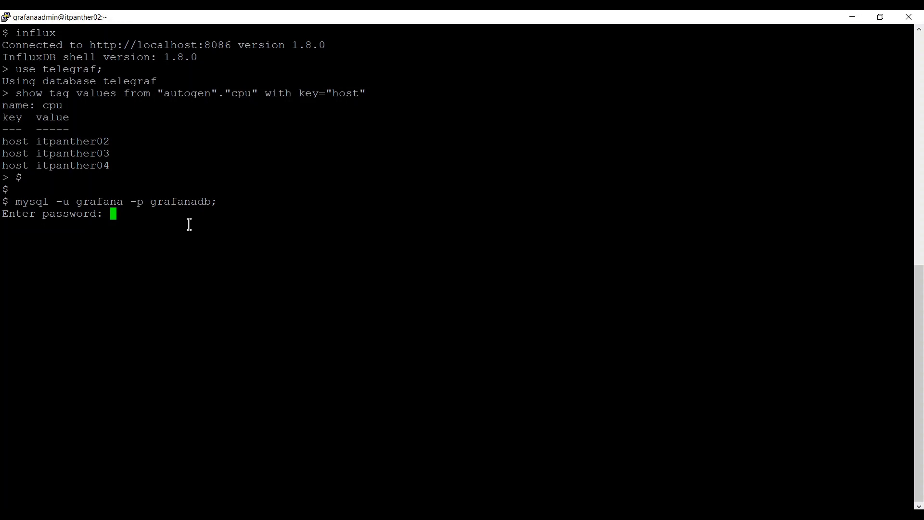
key(Return)
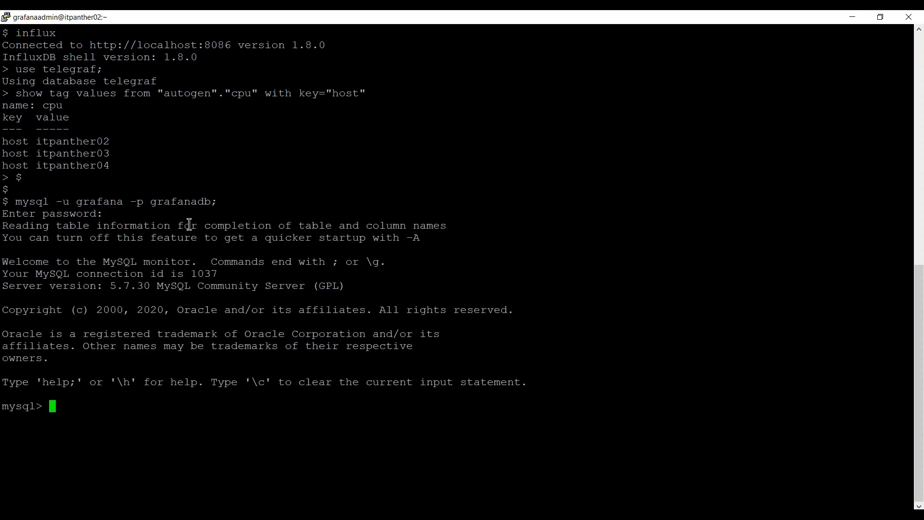
Run 'select * from metrics;' and 'select host from metrics;' to inspect the hosts.
text(select * from metrics;)
key(Return)
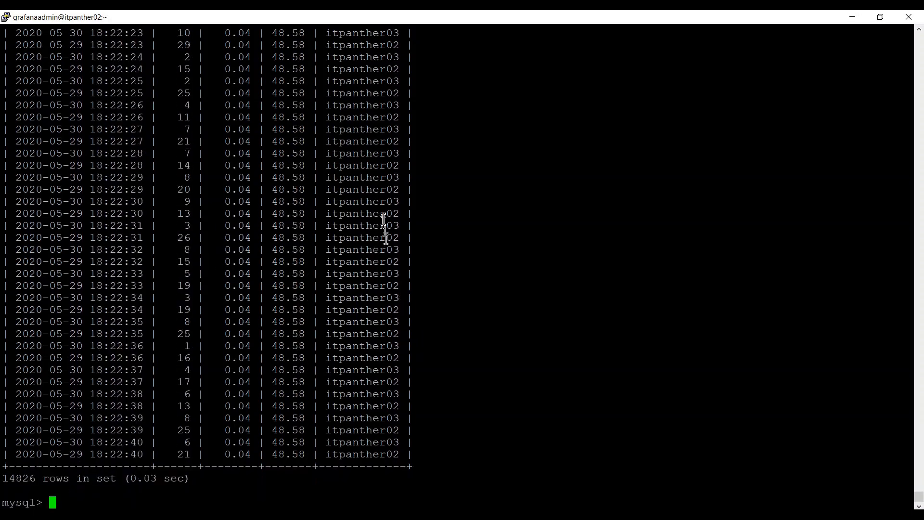
drag(354, 237, 376, 355)
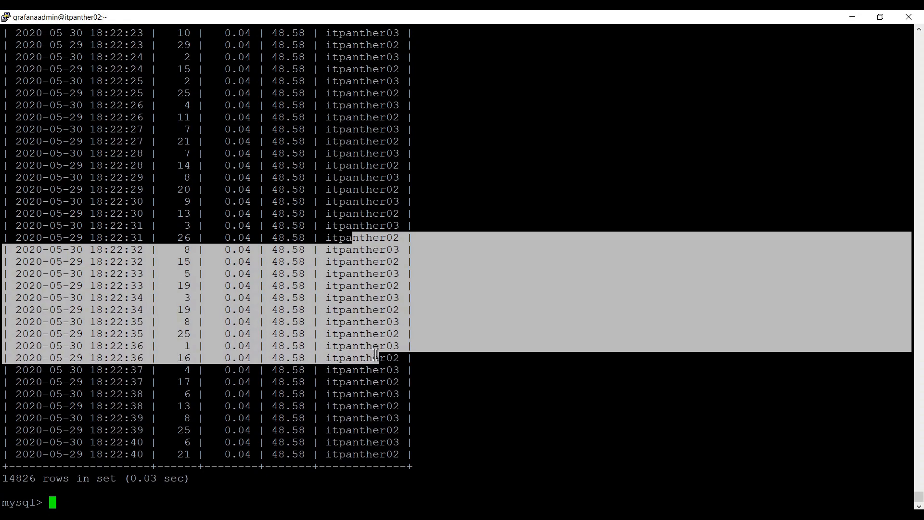
click(376, 354)
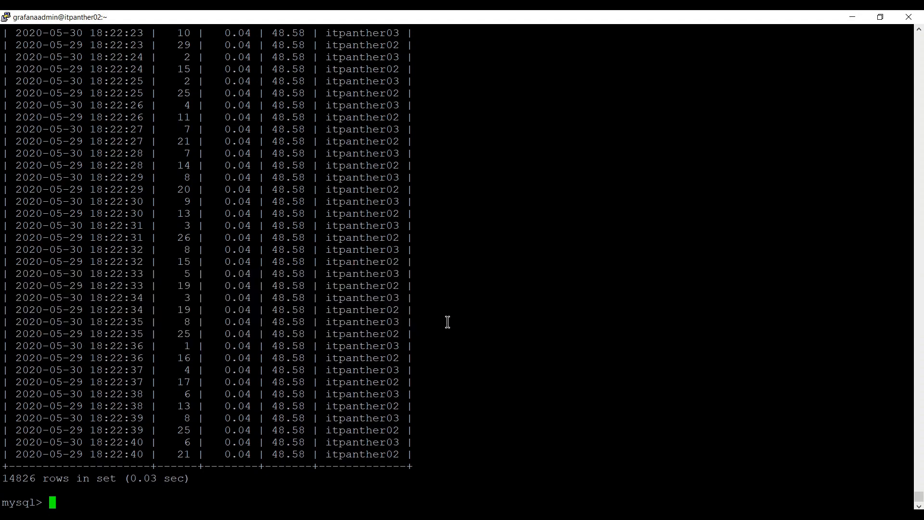
text(select host from metrics;)
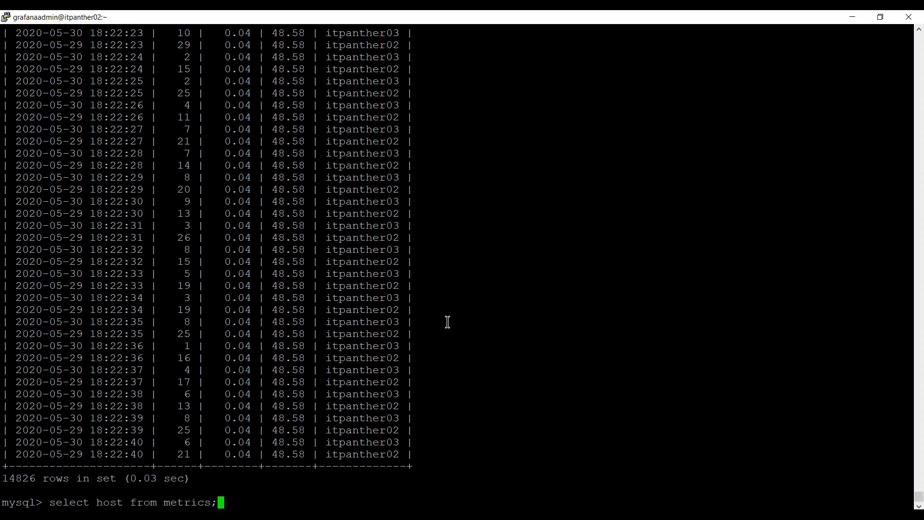
key(Return)
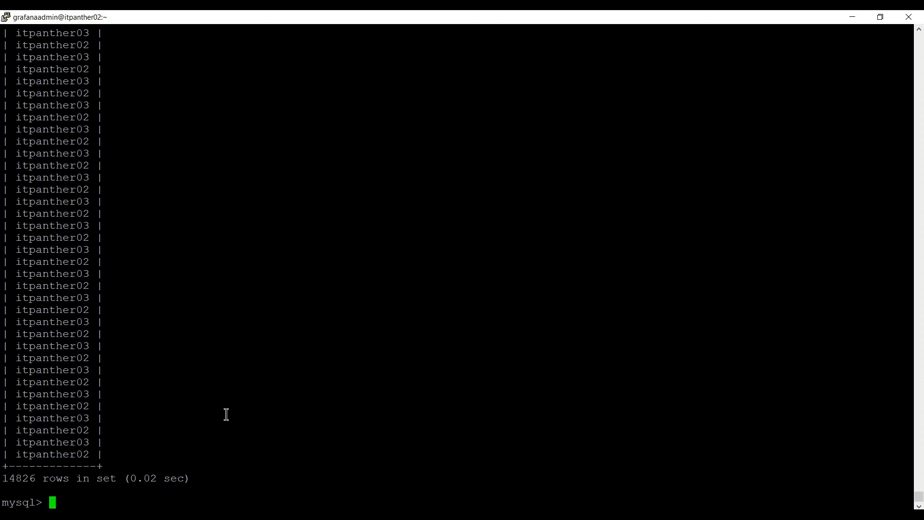
Run 'select distinct host from metrics;' and copy the query text.
key(Up)
key(Left)
key(Left)
key(Left)
key(Left)
key(Left)
key(Left)
key(Left)
key(Left)
key(Left)
key(Left)
key(Left)
key(Left)
key(Left)
key(Left)
key(Left)
key(Left)
key(Left)
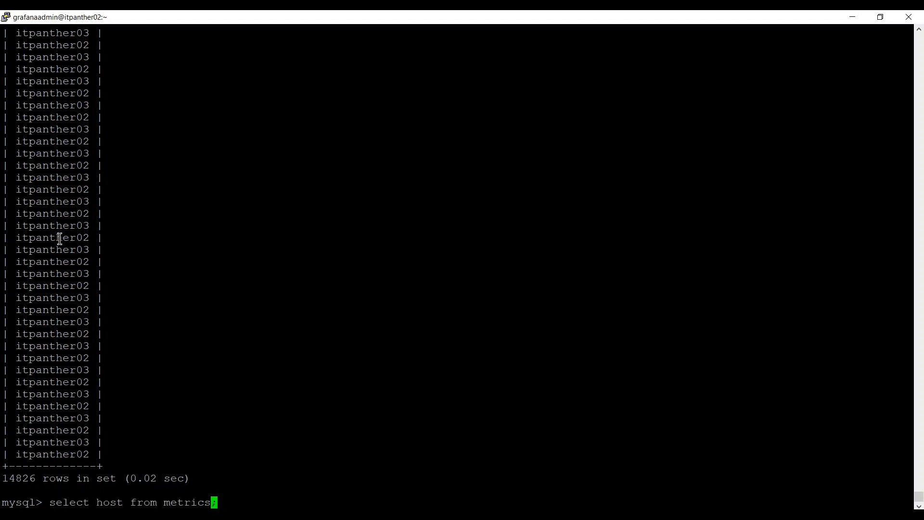
key(Left)
text(distinct)
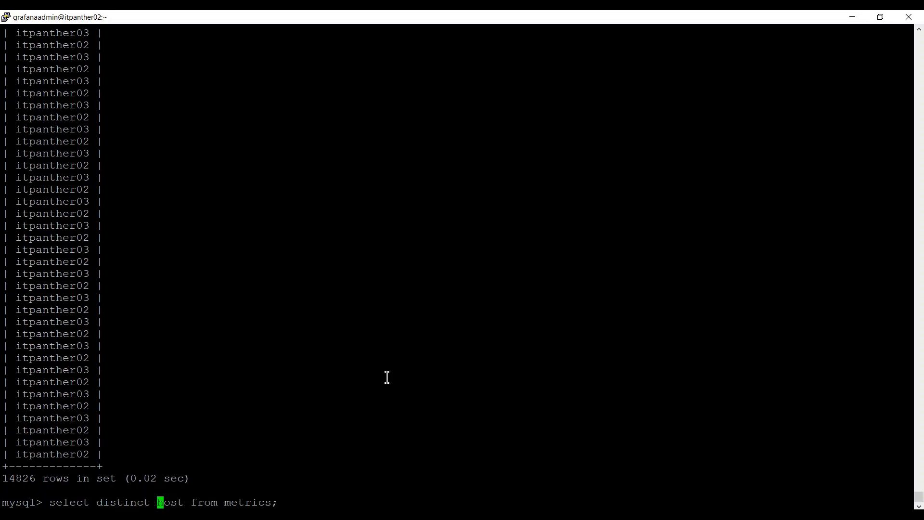
key(Return)
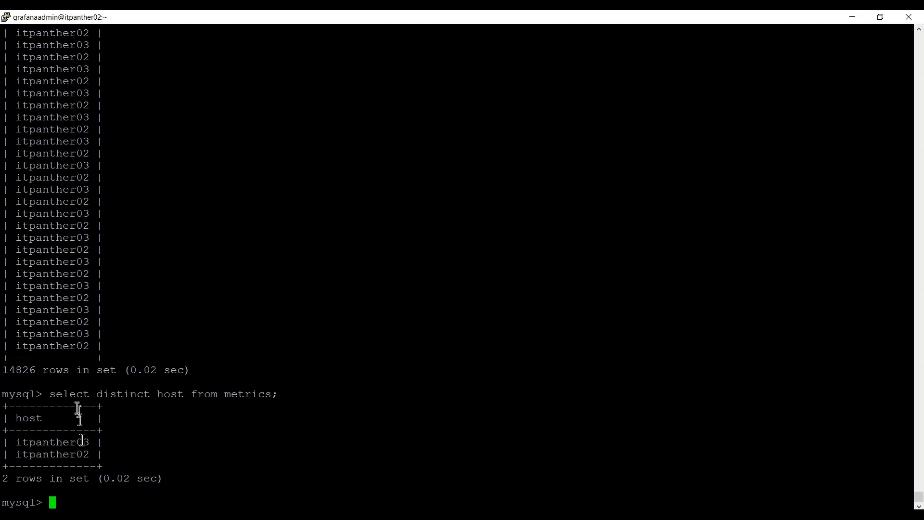
drag(53, 394, 270, 392)
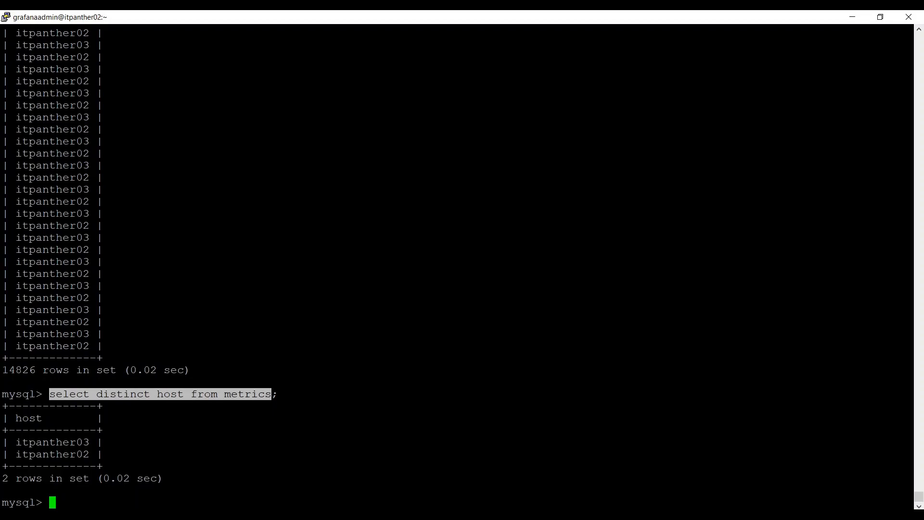
click(199, 514)
Paste 'select distinct host from metrics' as the mysql_hosts variable's query.
click(411, 385)
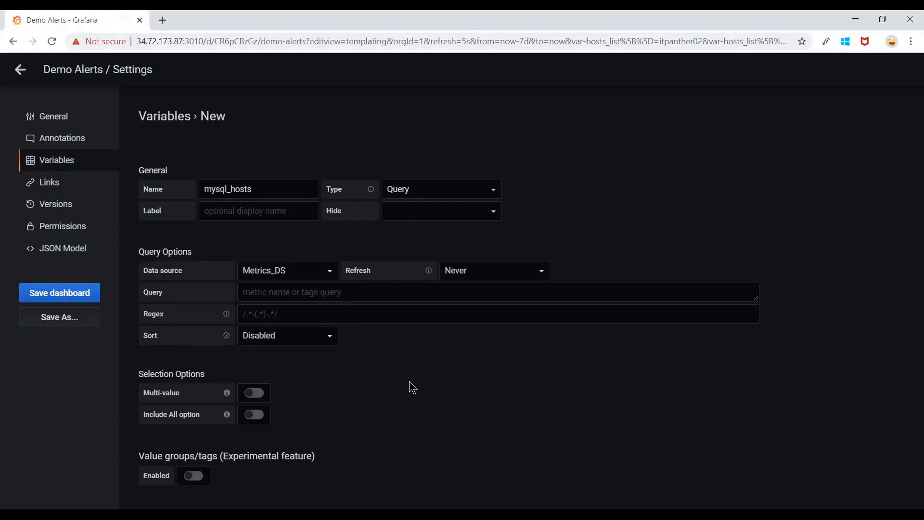
scroll(364, 350, down, 1)
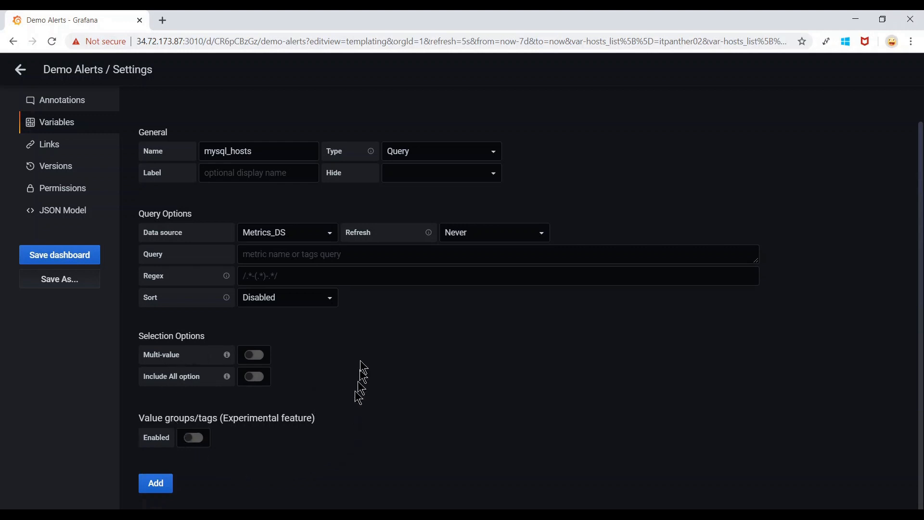
click(364, 254)
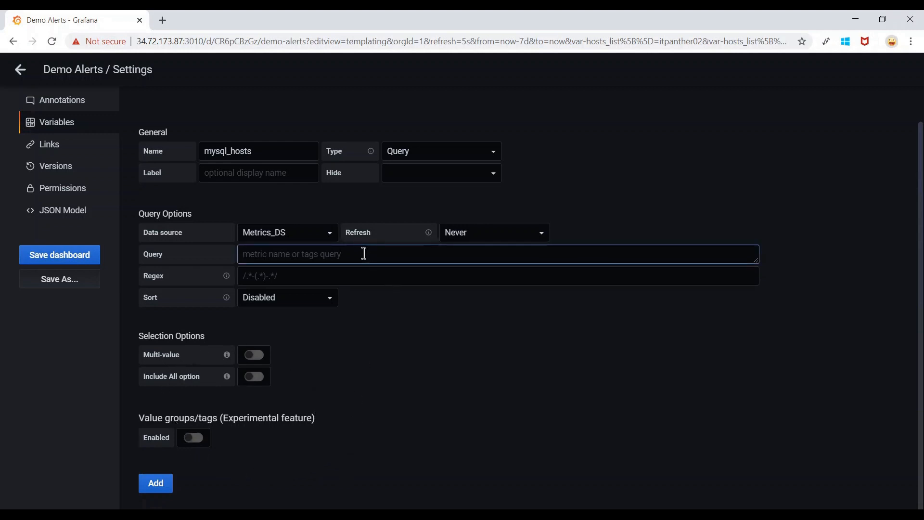
text(select distinct host from metrics)
click(393, 359)
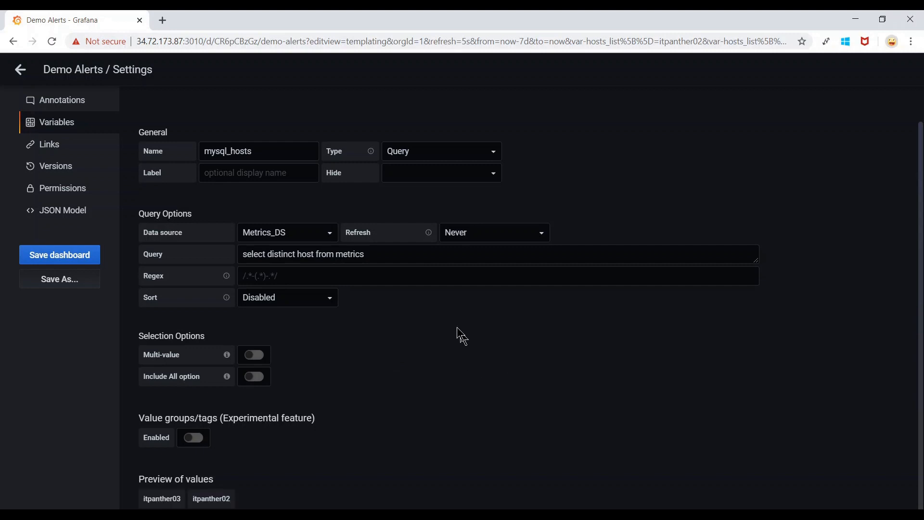
Enable Multi-value and Include All option, then add the mysql_hosts variable.
scroll(392, 262, down, 2)
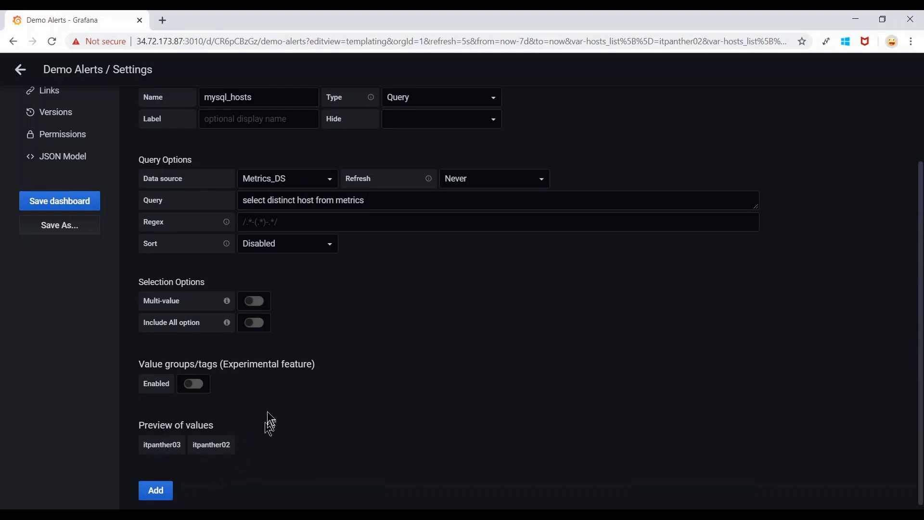
scroll(306, 417, down, 1)
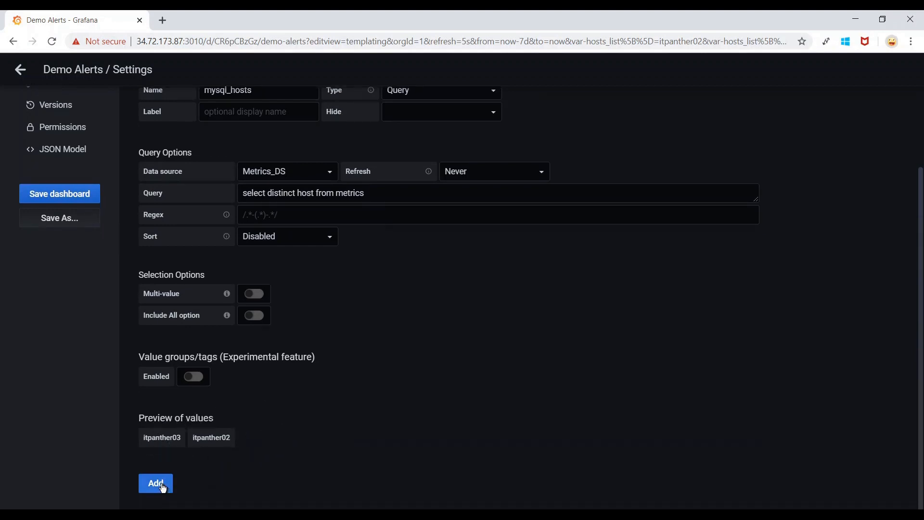
click(260, 295)
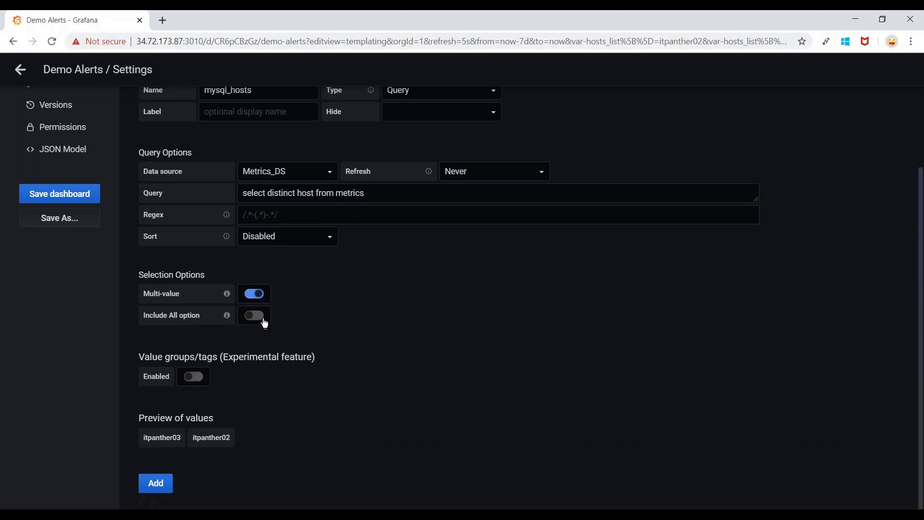
click(265, 321)
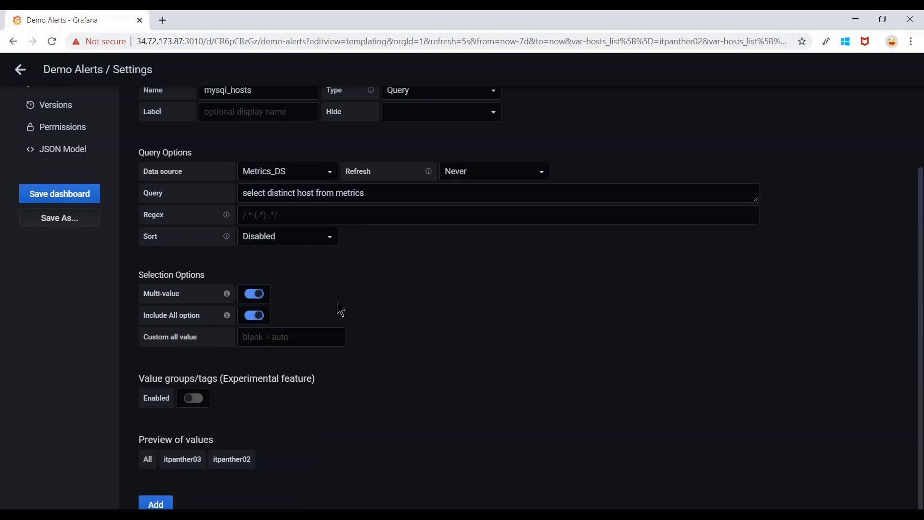
scroll(341, 310, down, 1)
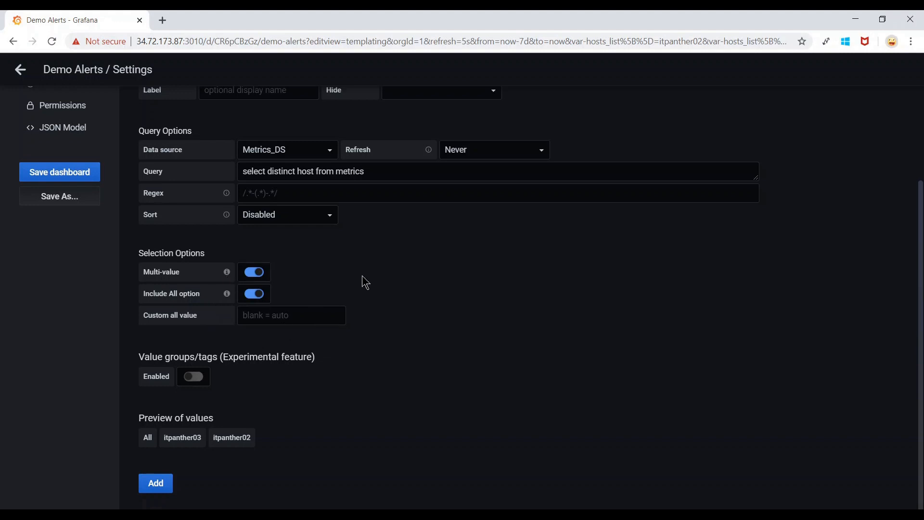
click(153, 484)
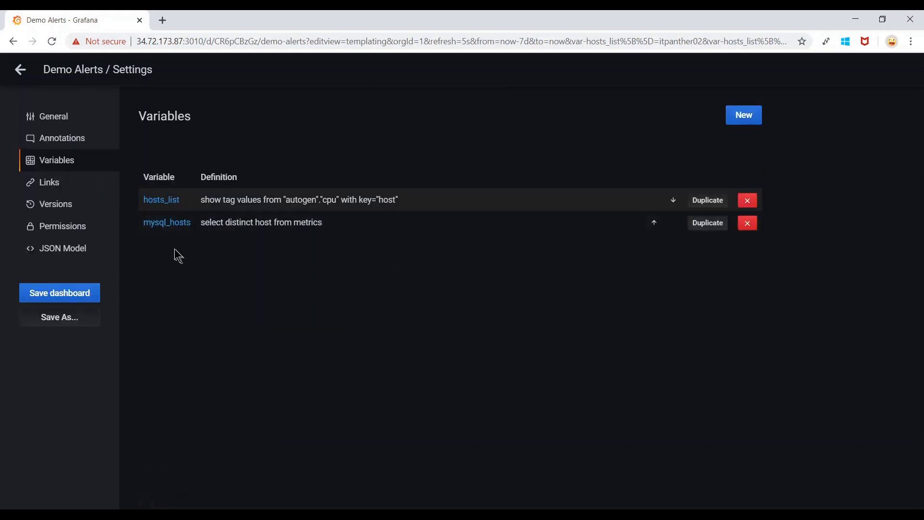
Save the Demo Alerts dashboard and go back from Settings to the dashboard.
click(75, 297)
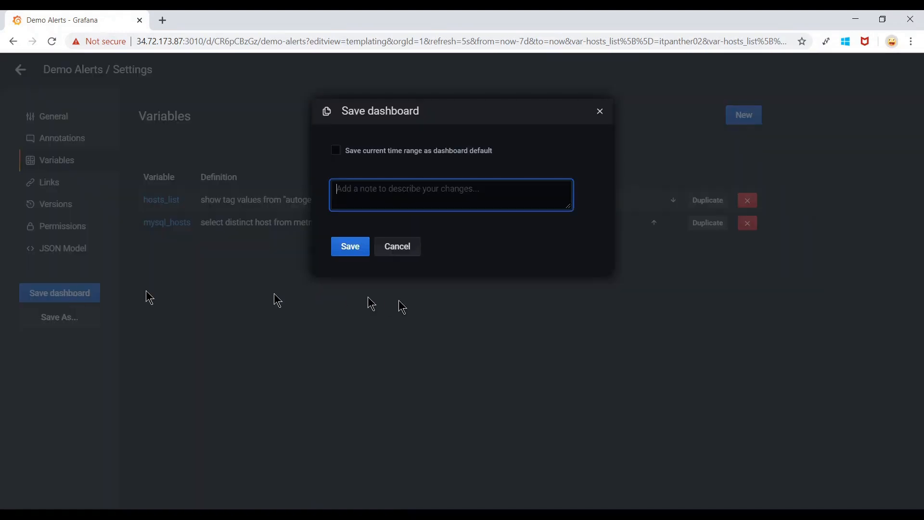
click(353, 248)
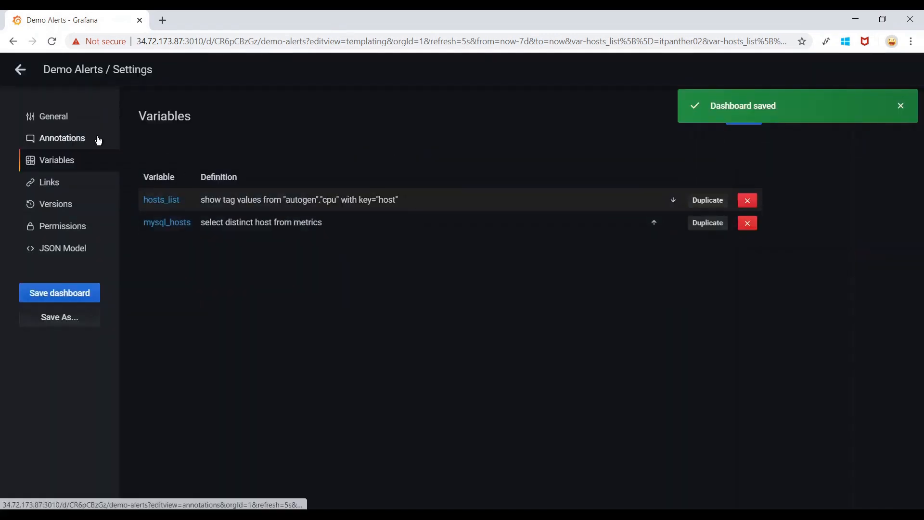
click(20, 69)
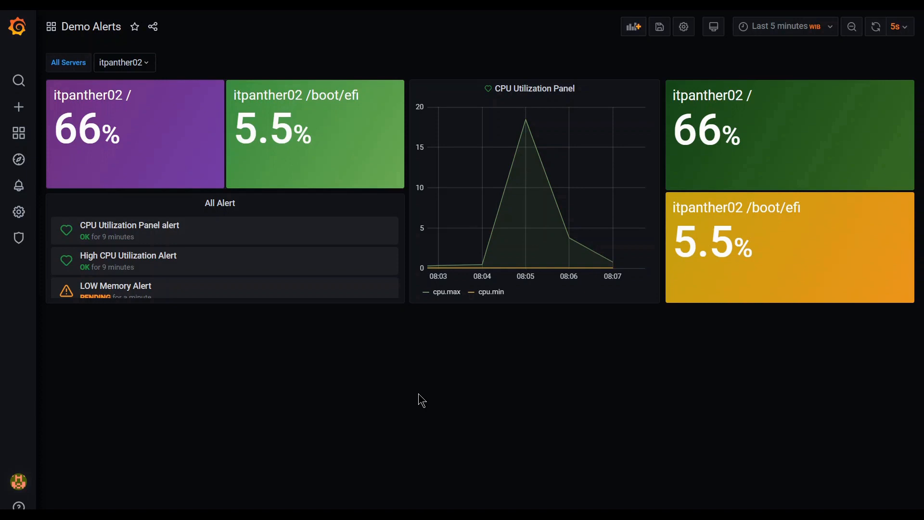
Add a new panel to Demo Alerts that queries the InfluxDB_demo data source.
click(632, 28)
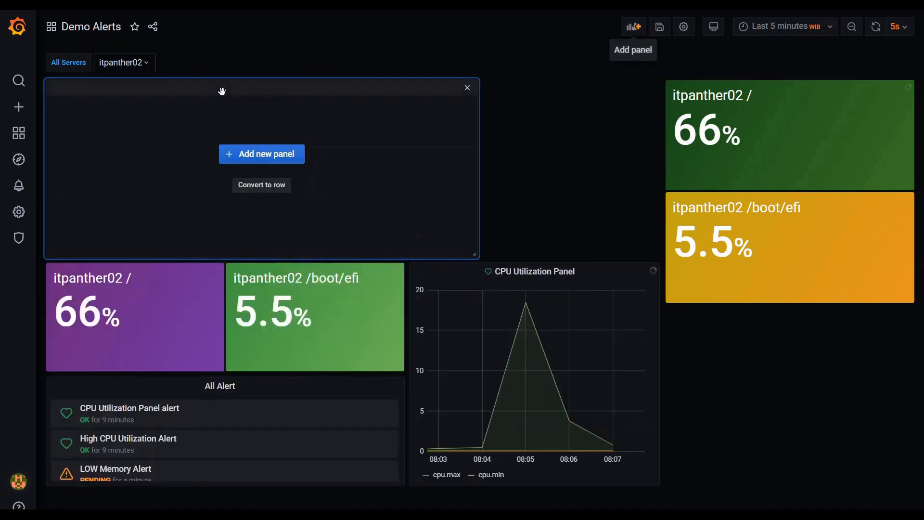
click(264, 155)
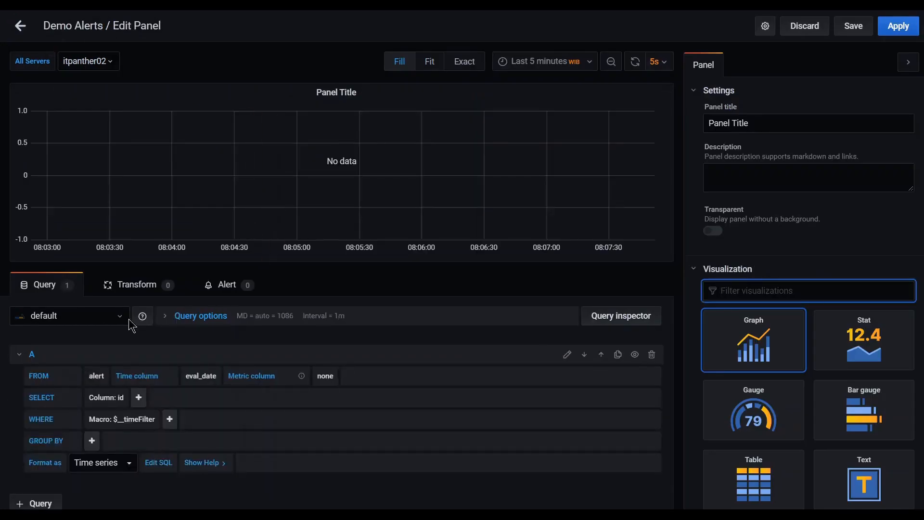
click(121, 317)
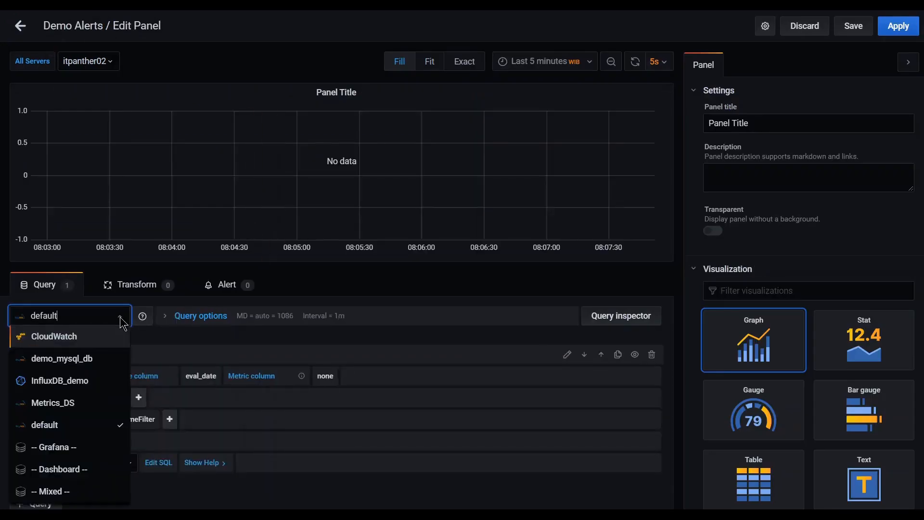
click(74, 383)
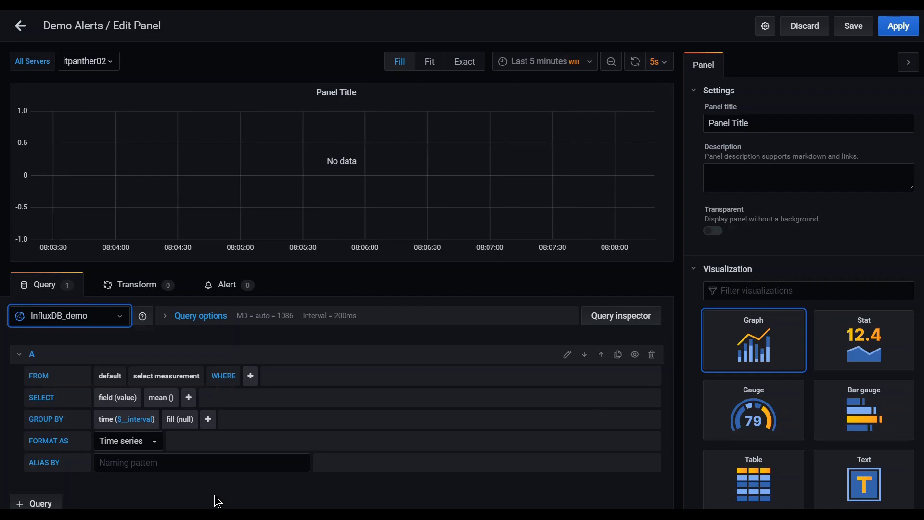
Select the usage_system field from the autogen cpu measurement.
click(111, 376)
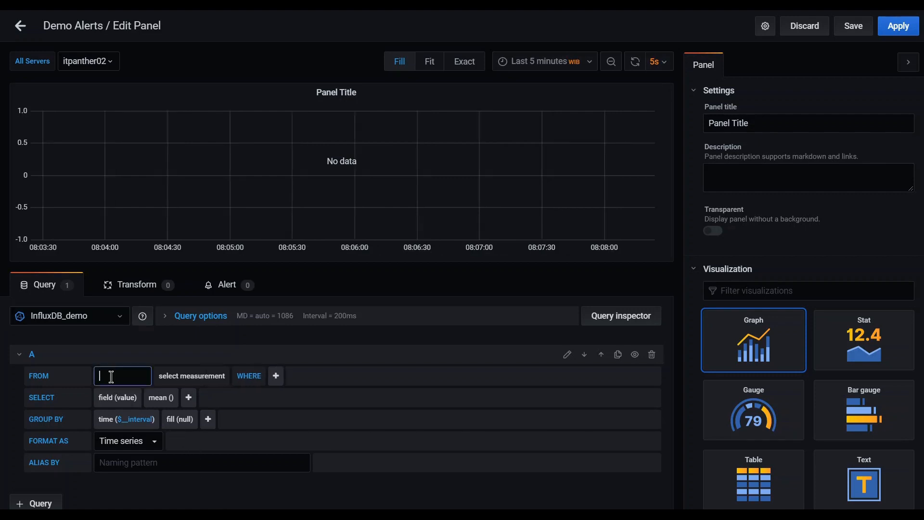
click(119, 411)
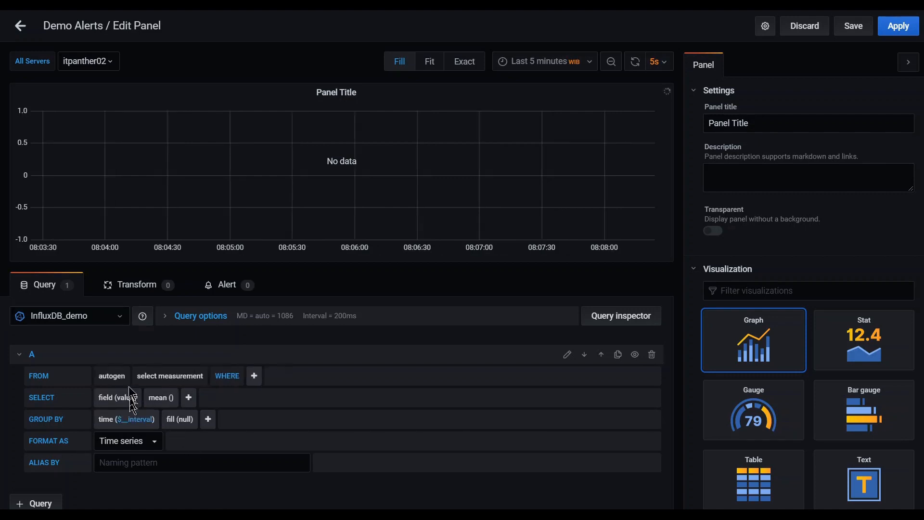
click(183, 375)
click(171, 412)
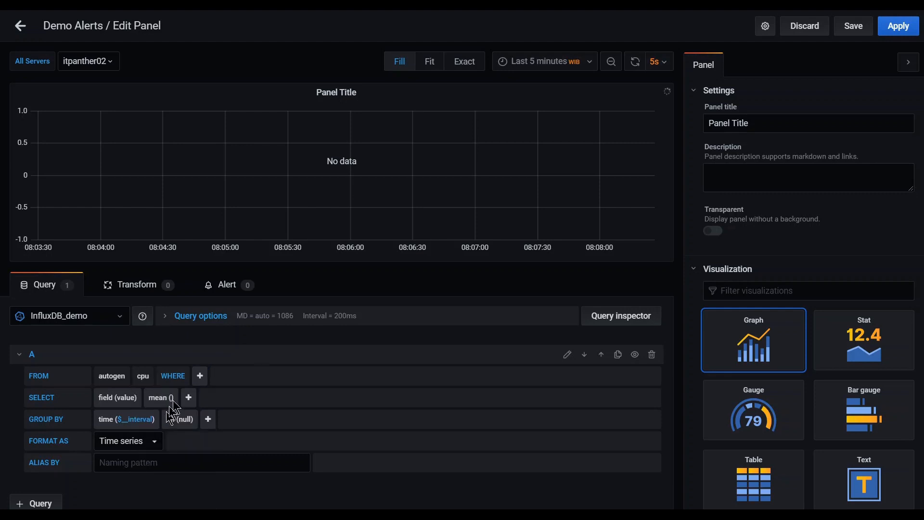
click(128, 398)
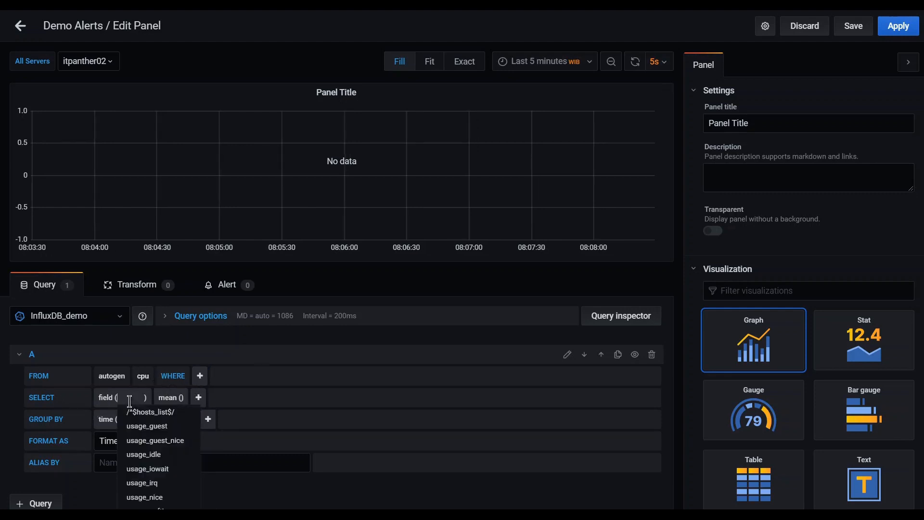
scroll(169, 496, down, 1)
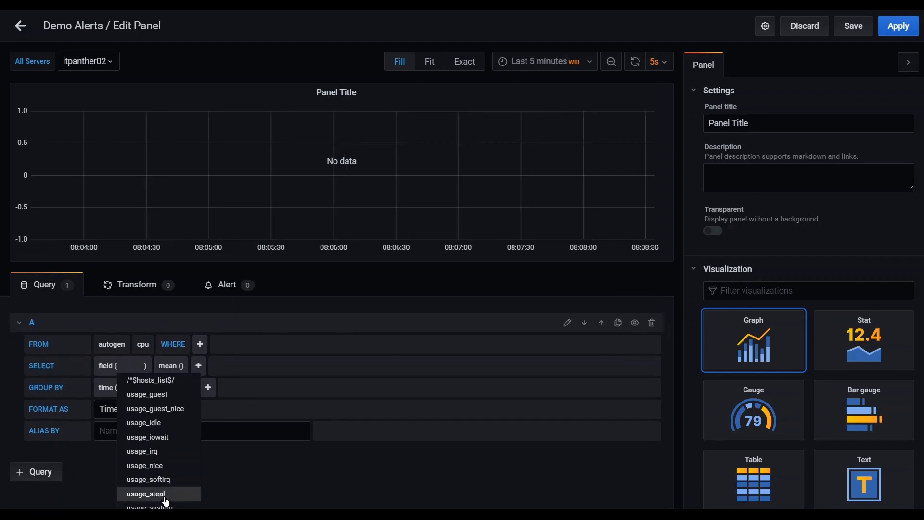
click(176, 506)
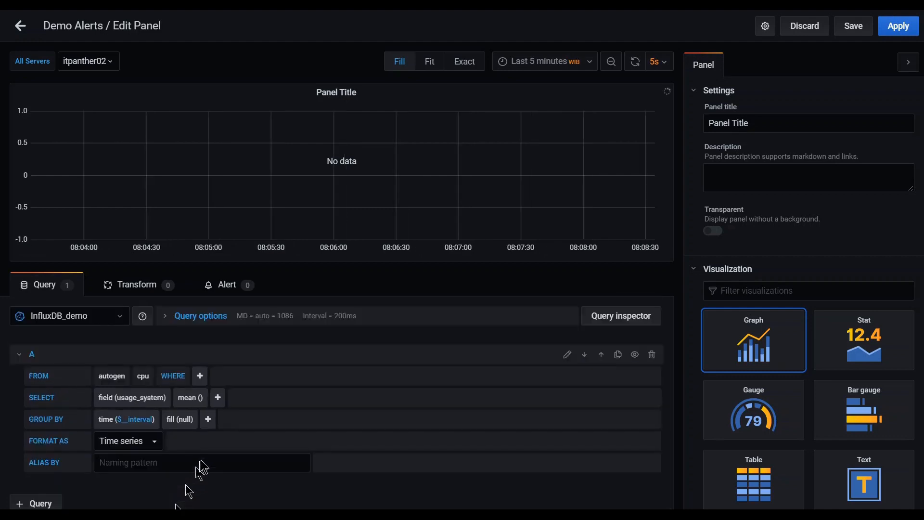
Replace the mean() aggregation with the max selector.
click(191, 400)
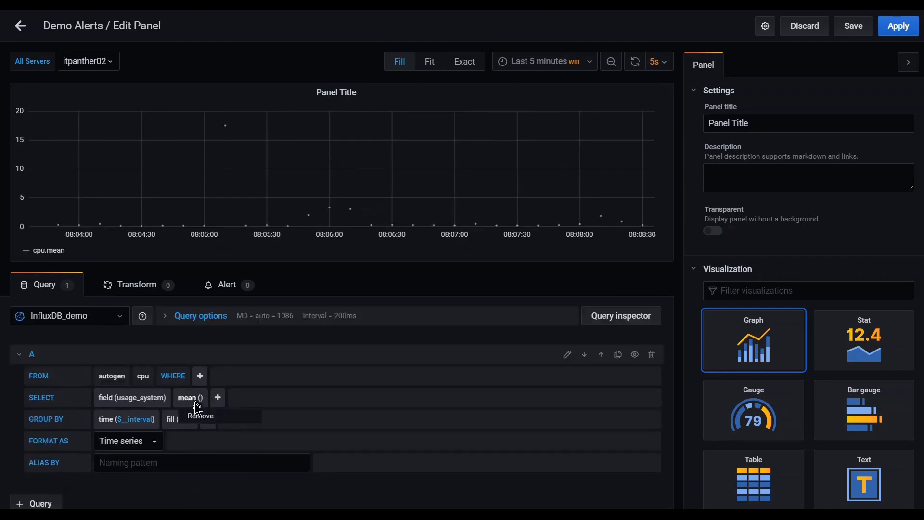
click(197, 415)
click(181, 398)
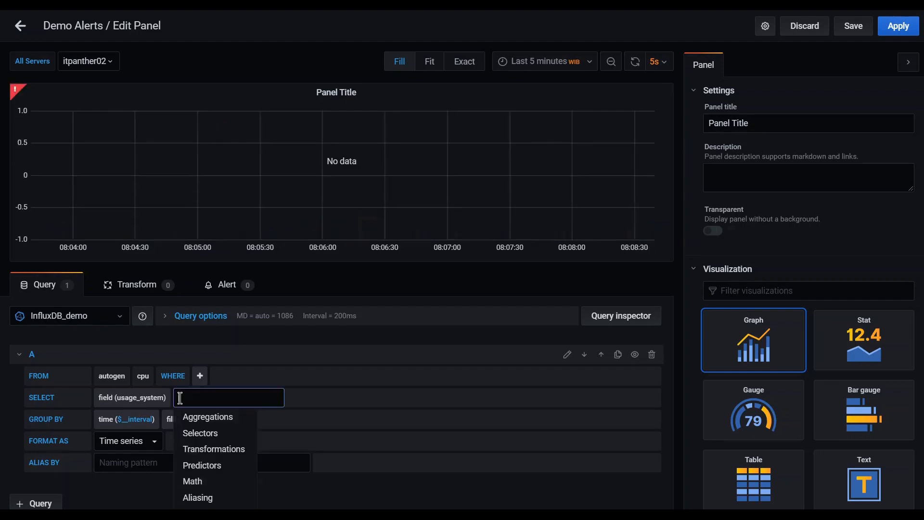
mouse_move(207, 449)
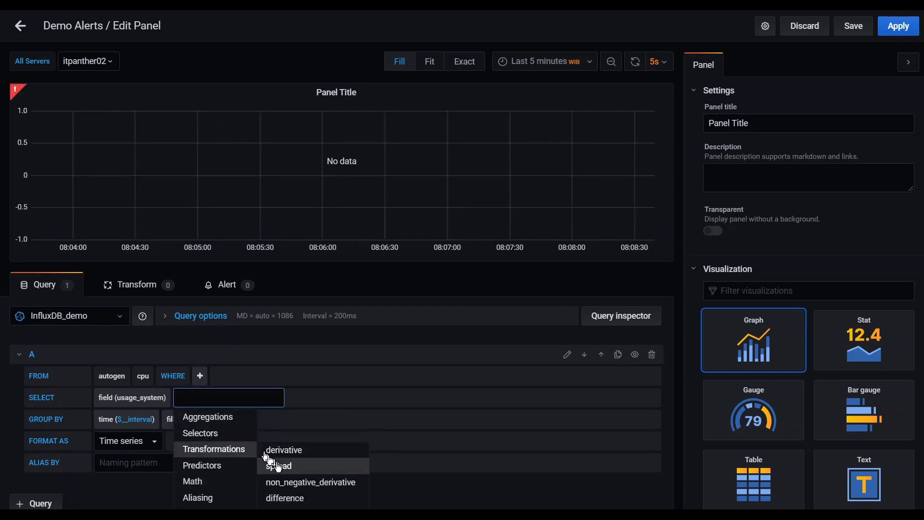
mouse_move(238, 435)
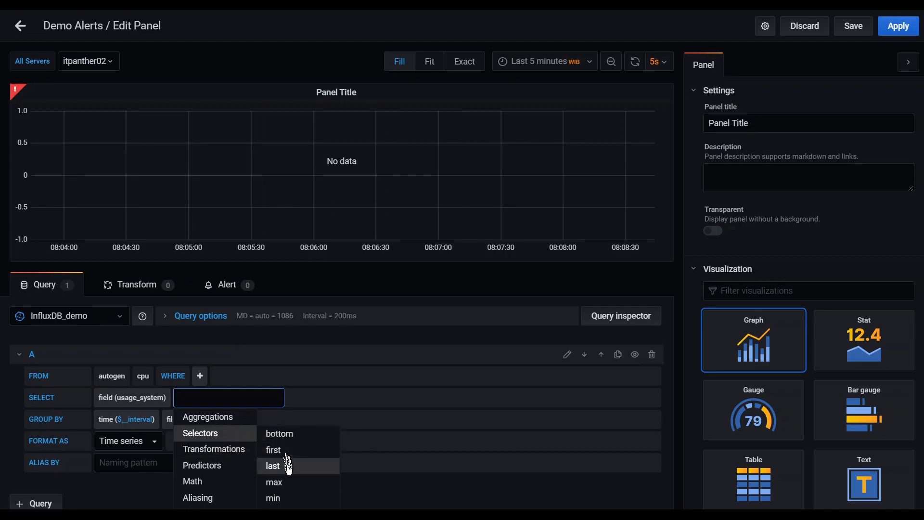
click(292, 483)
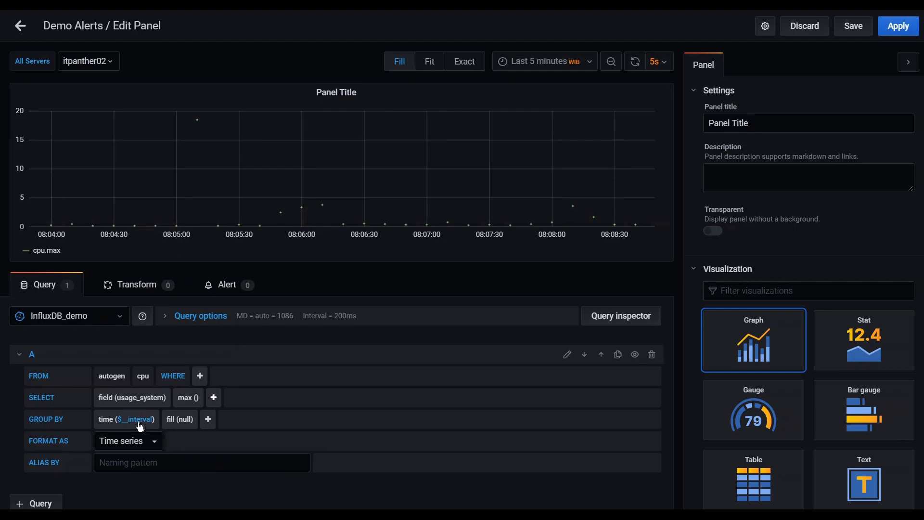
Group the query by tag(cpu) and alias the series as $tag_cpu.
click(208, 420)
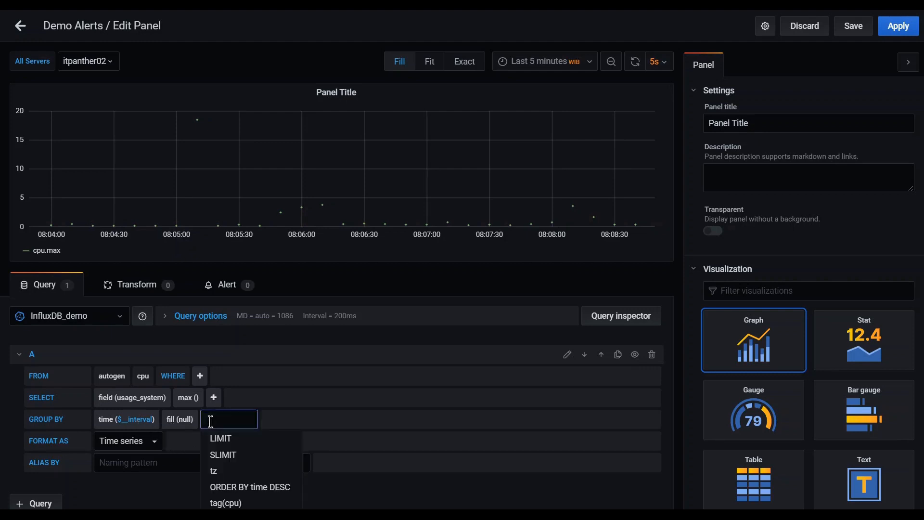
click(259, 504)
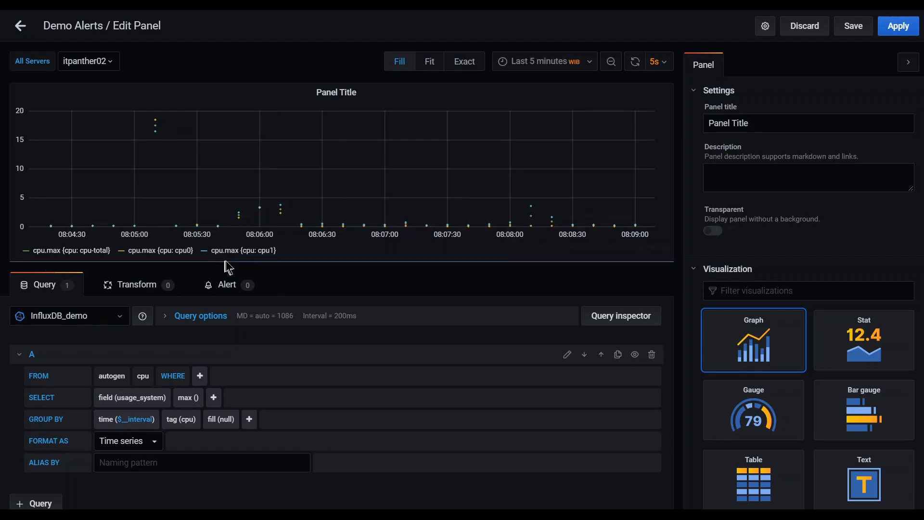
click(143, 460)
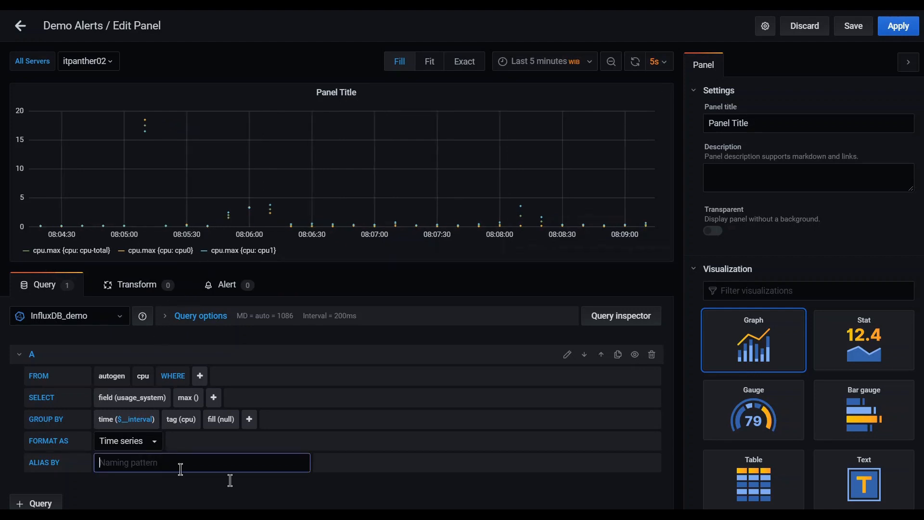
text($tag_cpu)
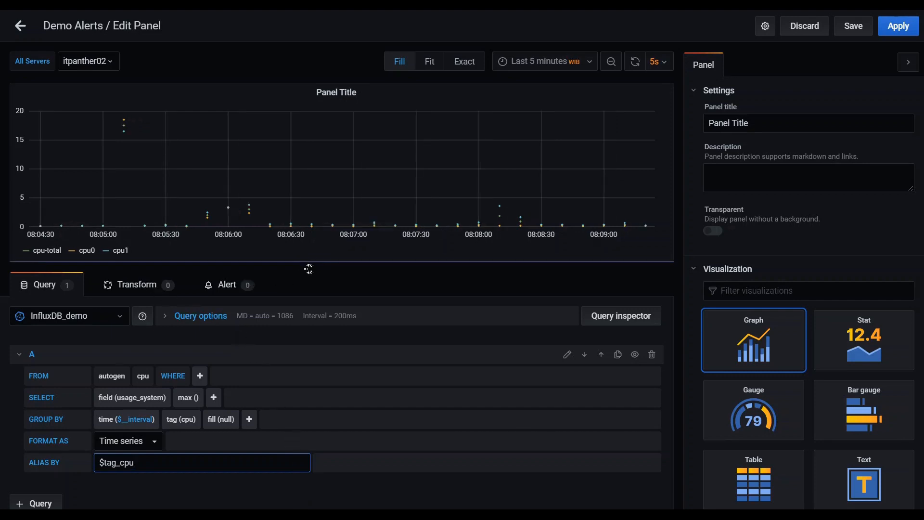
click(335, 503)
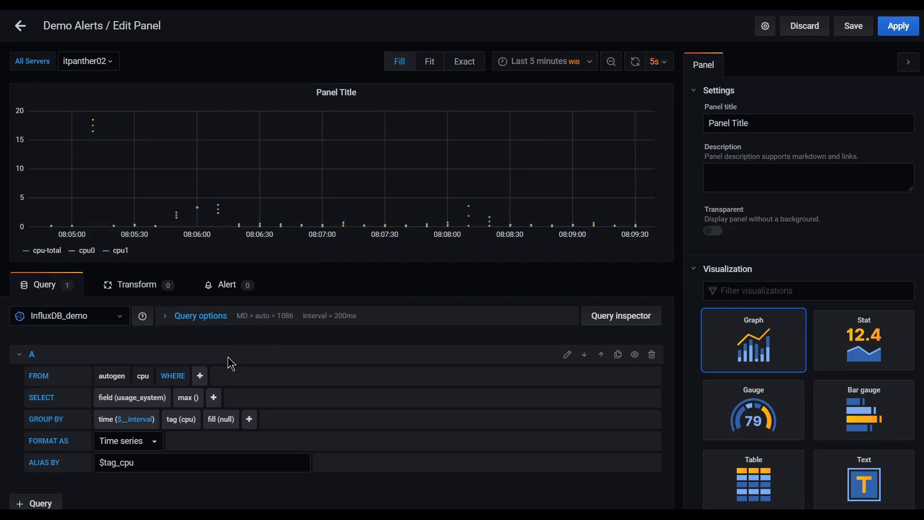
Add a WHERE condition cpu != cpu-total to the query.
click(201, 377)
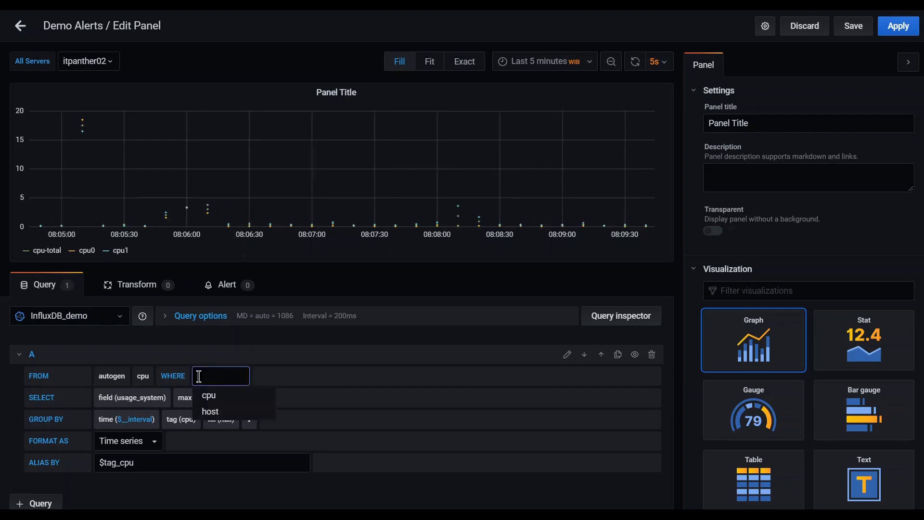
click(226, 396)
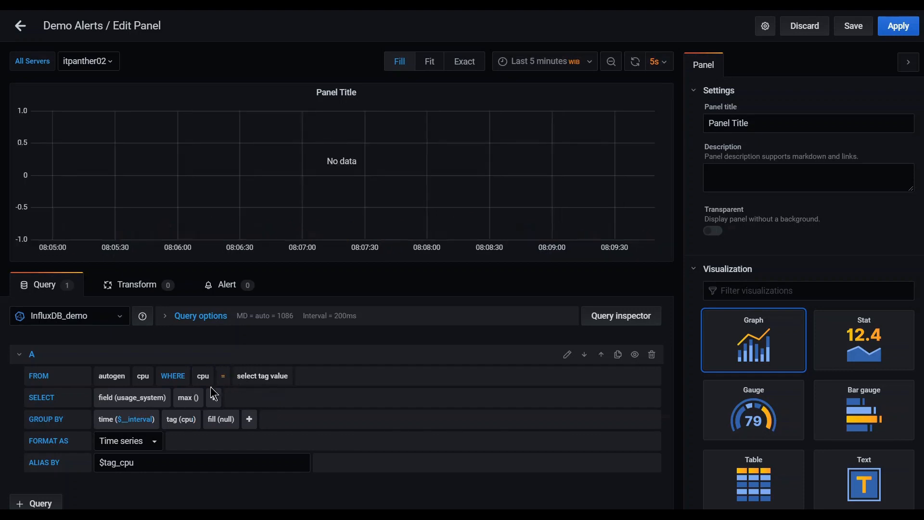
click(227, 384)
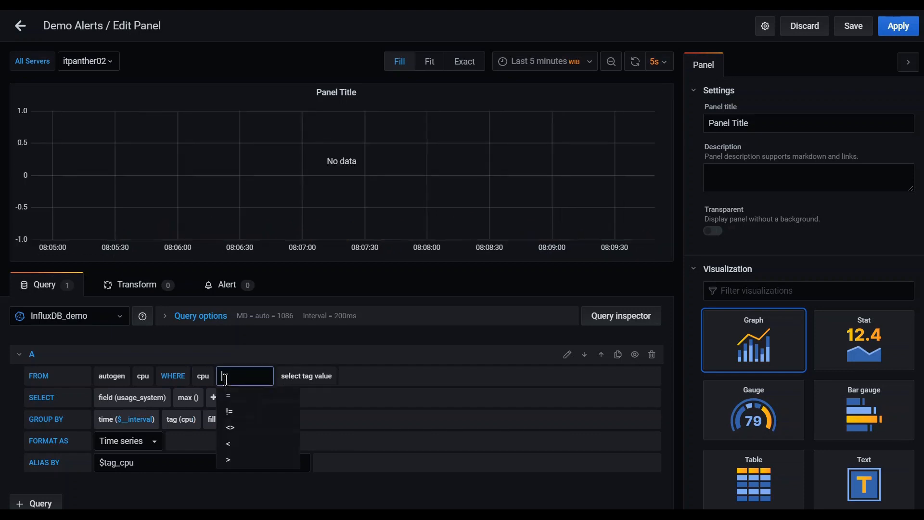
click(237, 409)
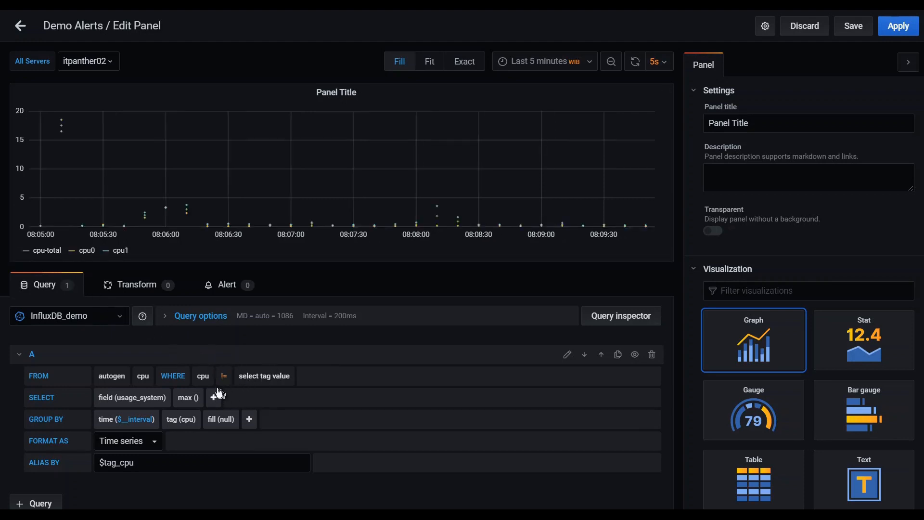
click(278, 380)
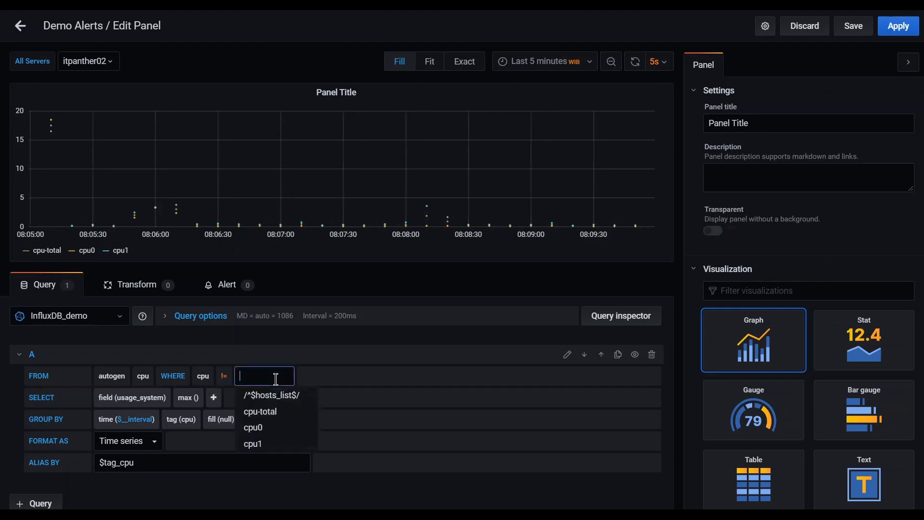
click(284, 412)
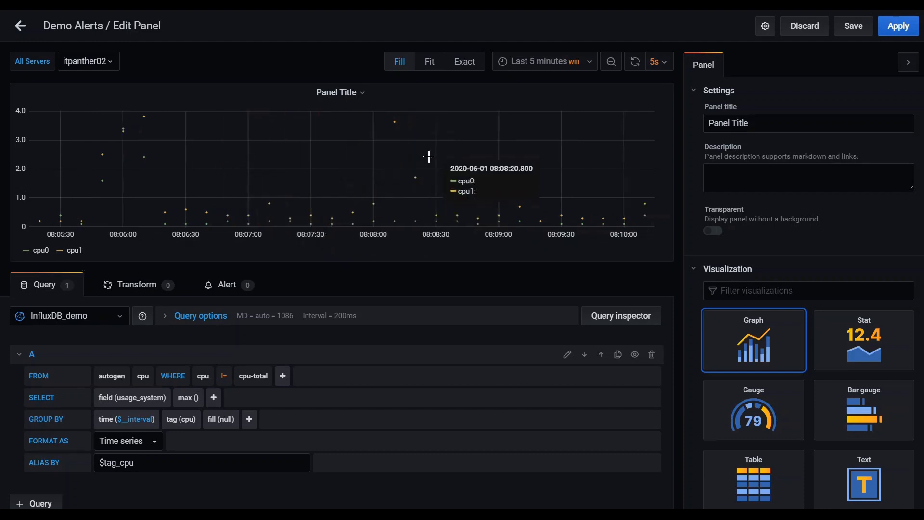
Set the graph's Null value option to connected.
scroll(832, 255, down, 6)
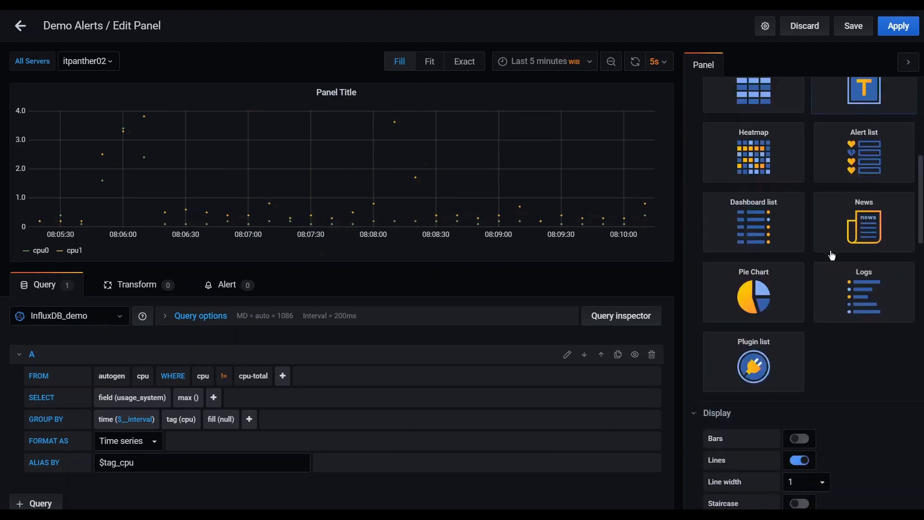
scroll(832, 256, down, 8)
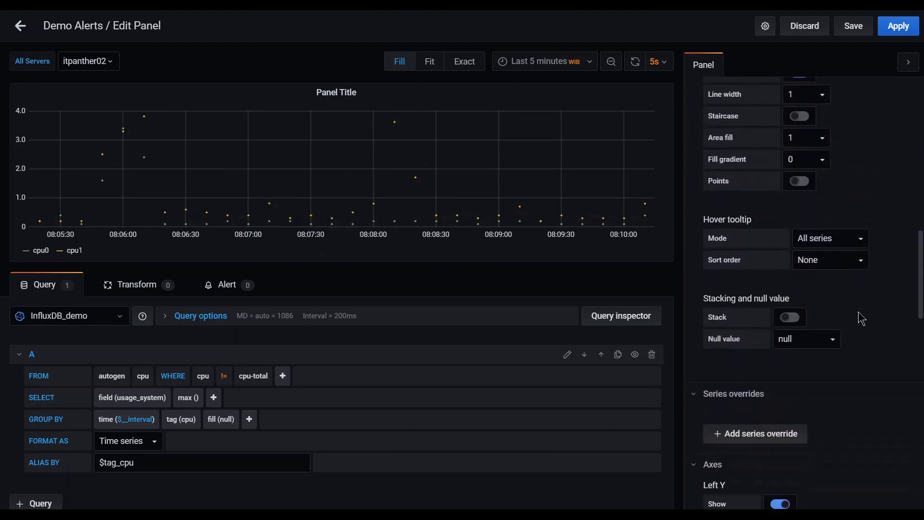
scroll(859, 320, down, 1)
click(830, 338)
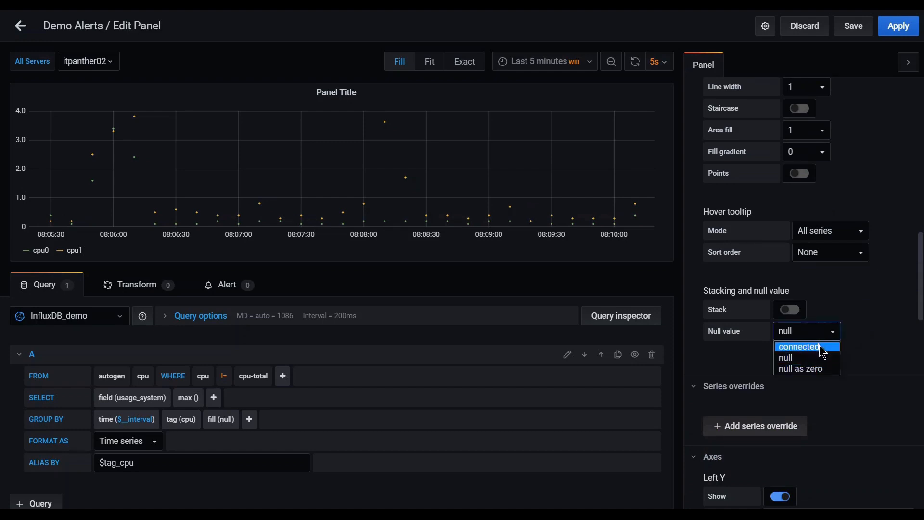
click(821, 347)
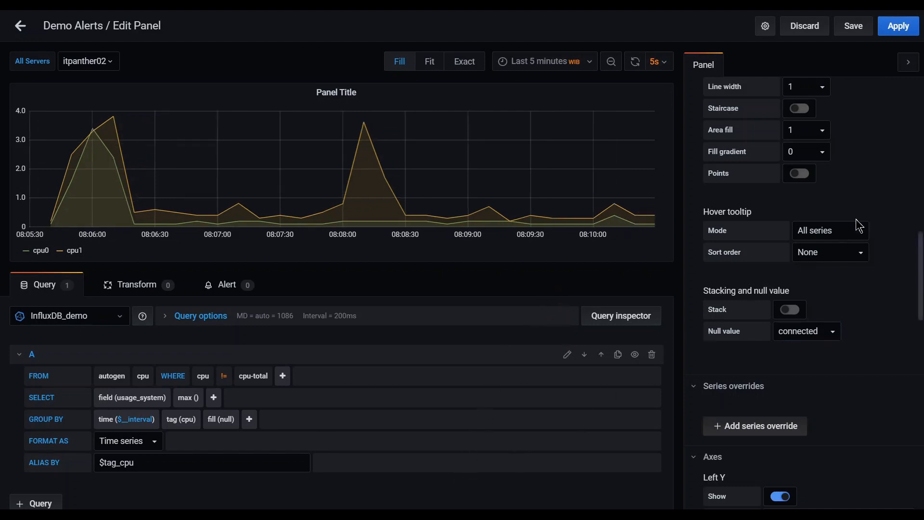
Collapse the Visualization section and review the connected cpu0 and cpu1 lines.
scroll(857, 221, up, 10)
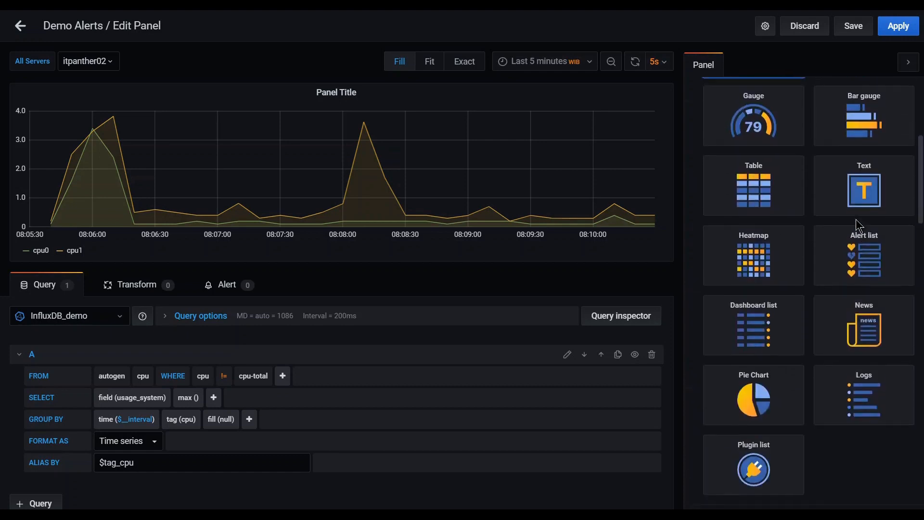
scroll(857, 223, up, 6)
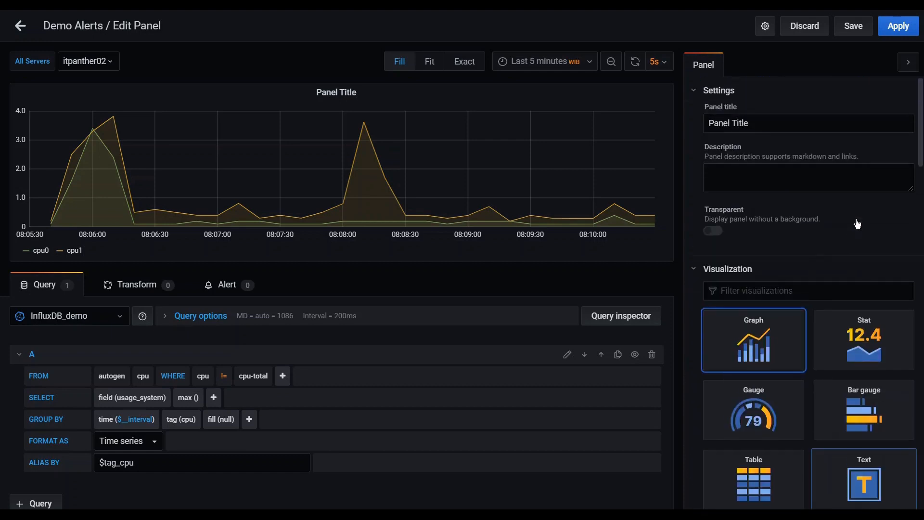
click(695, 271)
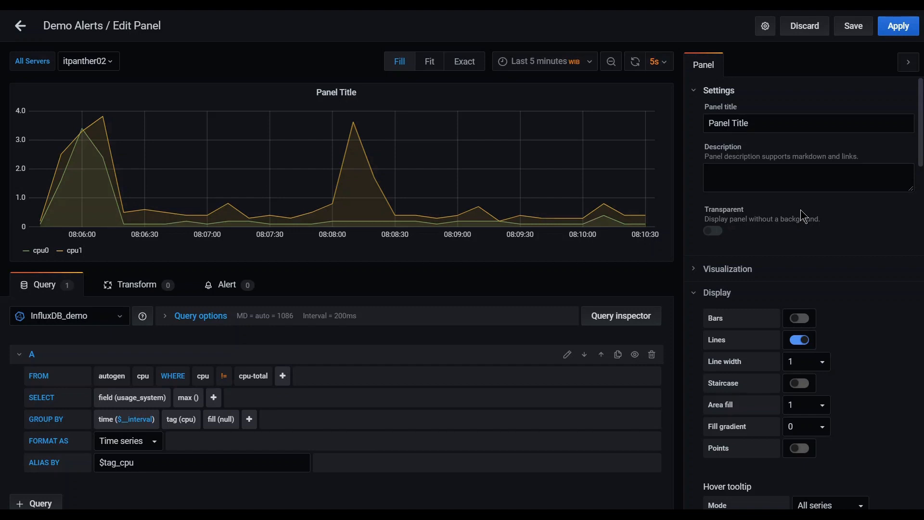
scroll(781, 208, down, 2)
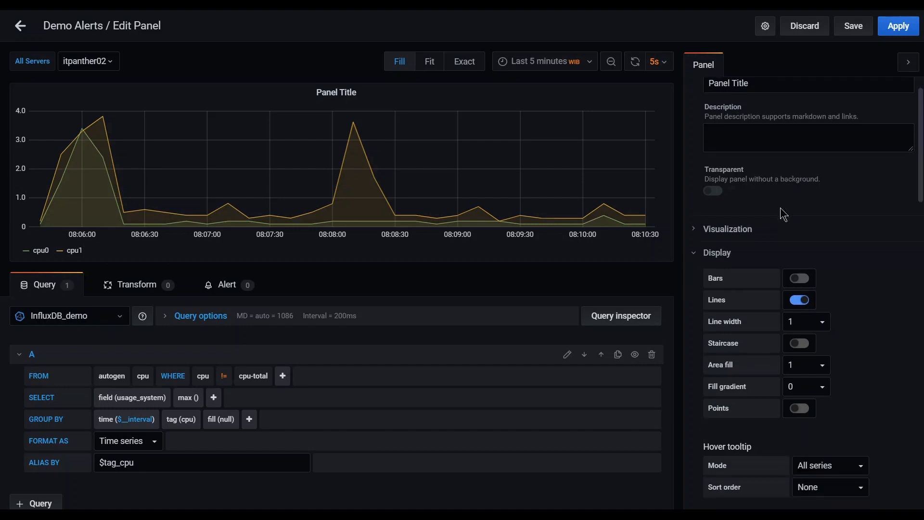
scroll(864, 200, down, 2)
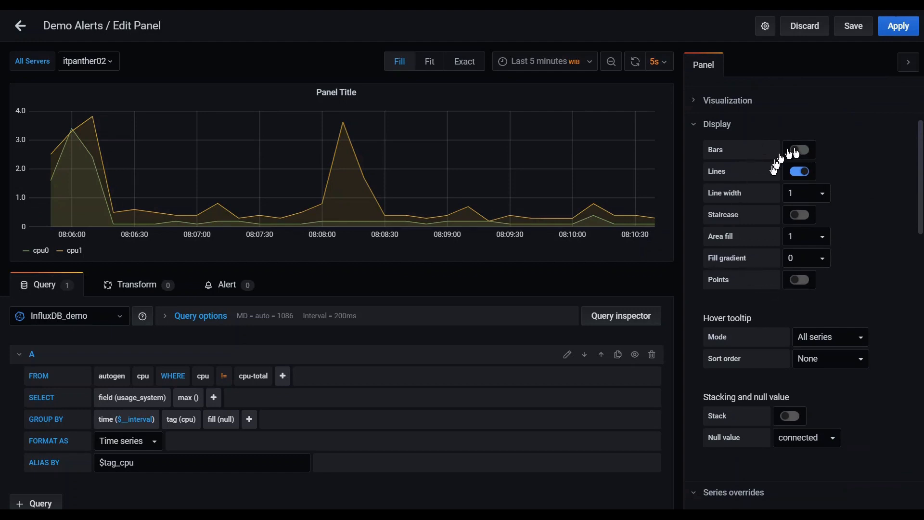
scroll(861, 201, down, 1)
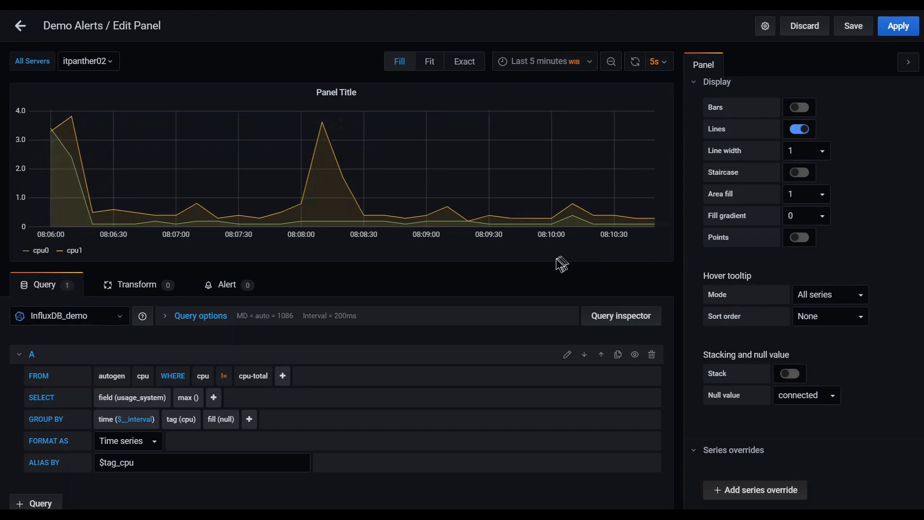
mouse_move(337, 164)
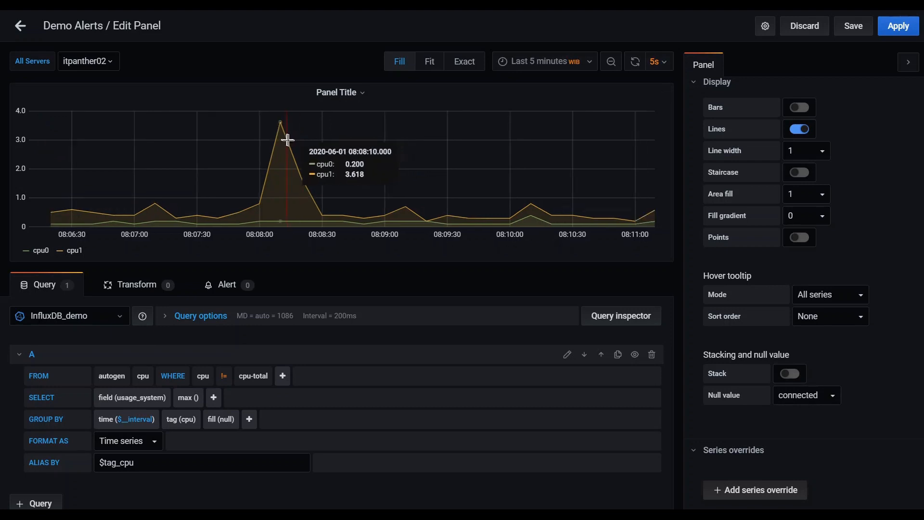
Set the hover tooltip mode to All series, after briefly trying Single.
click(863, 300)
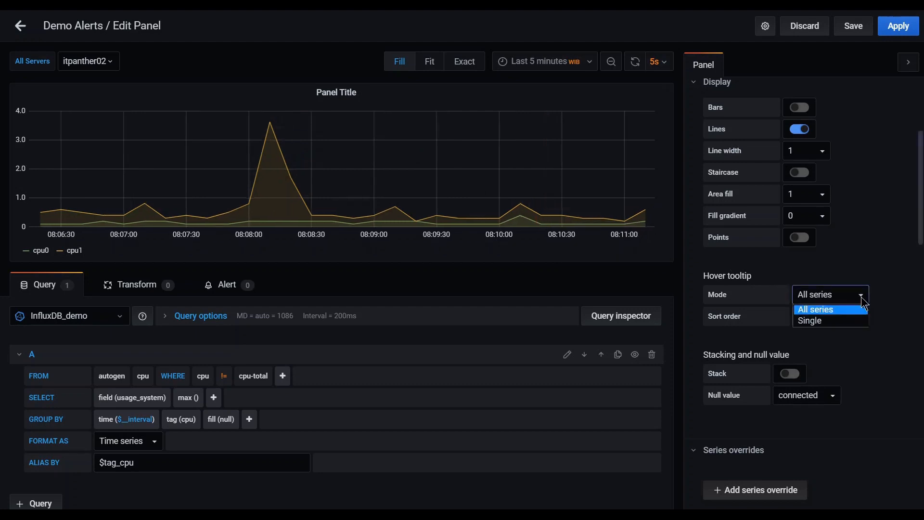
click(851, 319)
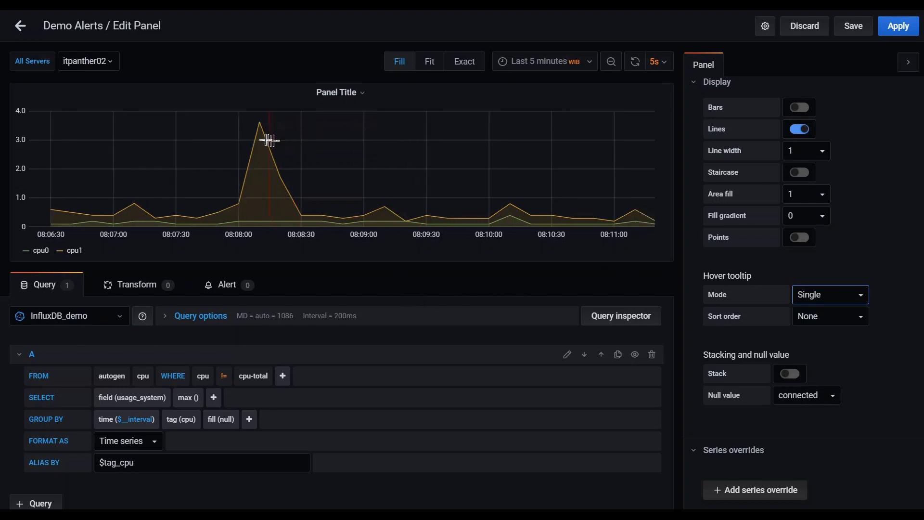
mouse_move(263, 135)
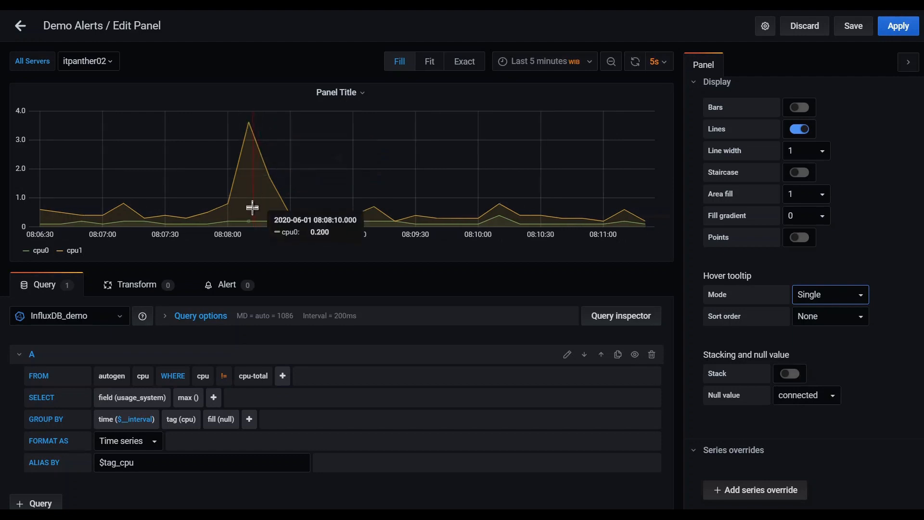
mouse_move(256, 222)
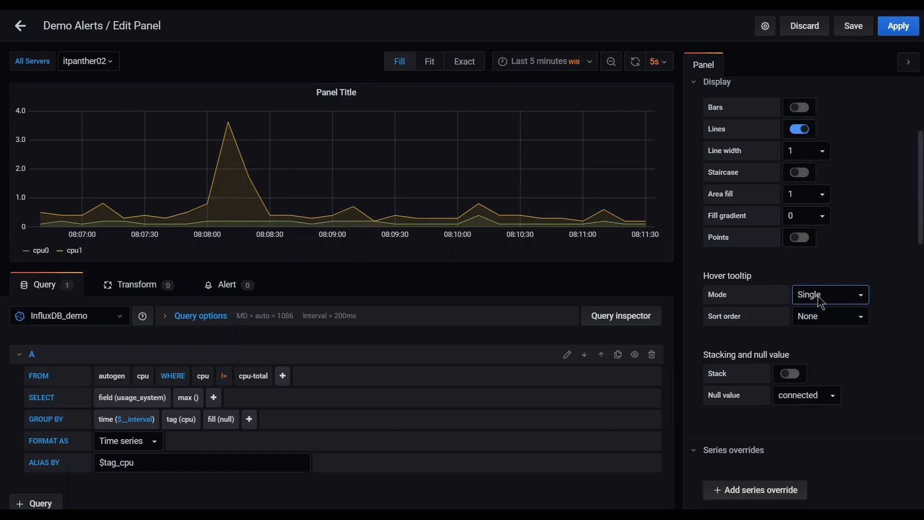
click(860, 299)
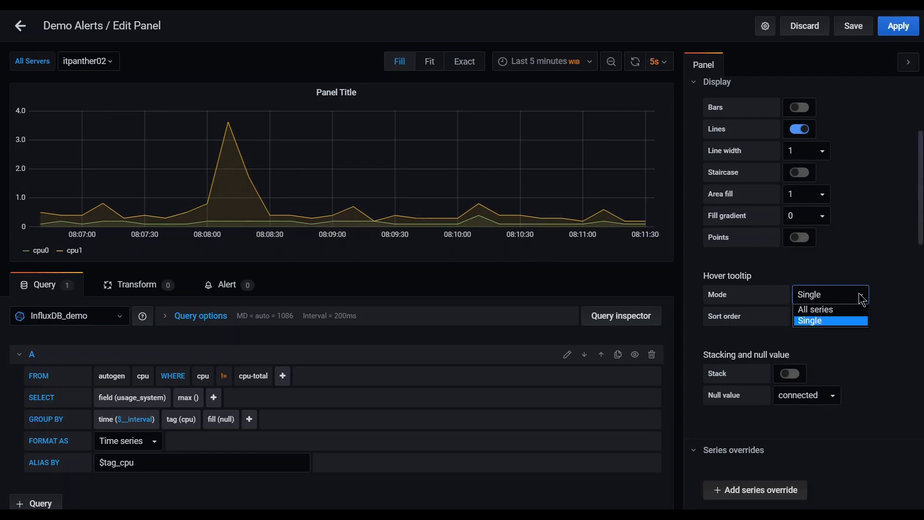
click(838, 312)
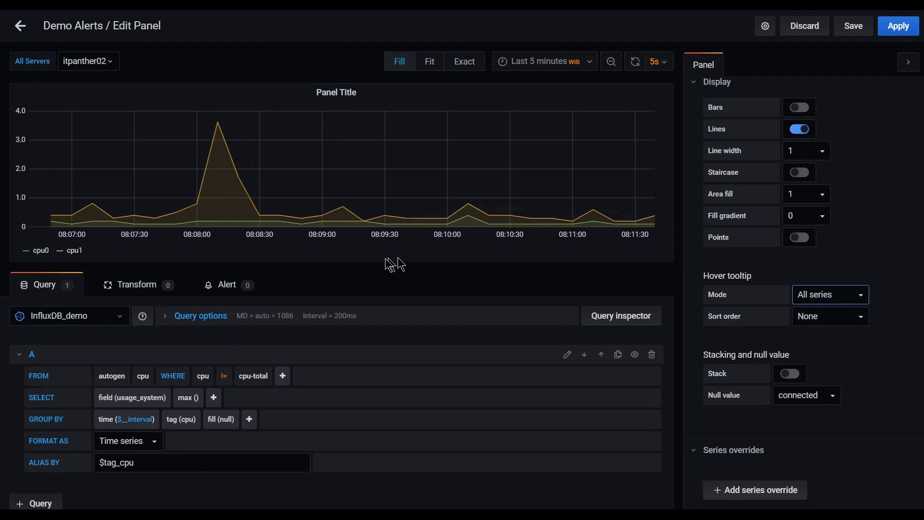
mouse_move(213, 148)
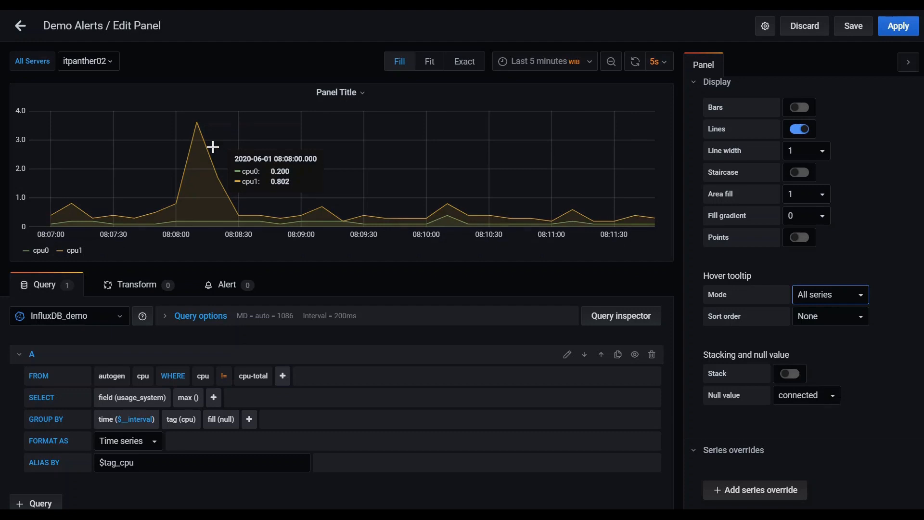
Set the tooltip sort order to Decreasing, after briefly trying Increasing.
click(862, 326)
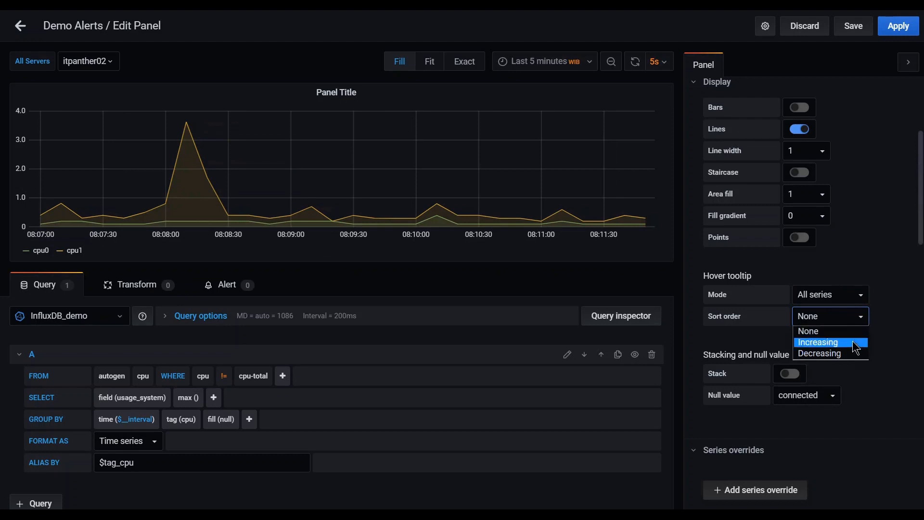
click(855, 343)
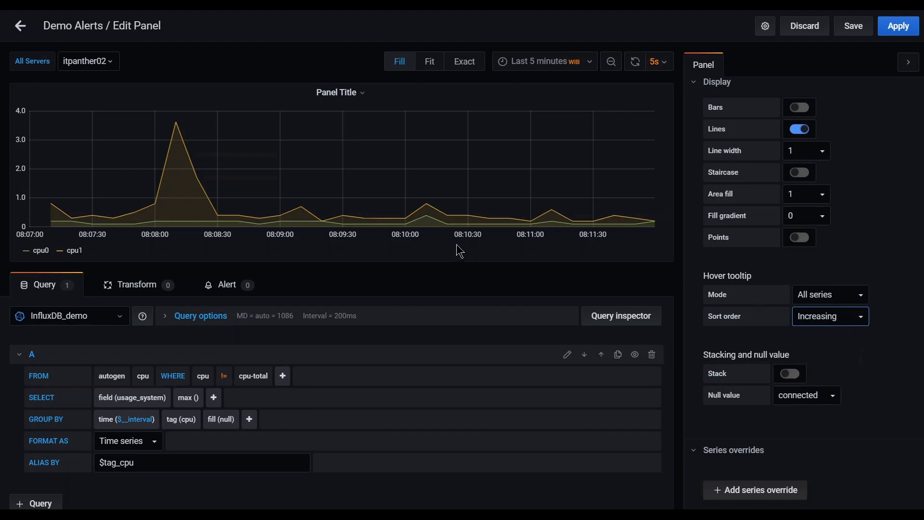
mouse_move(174, 140)
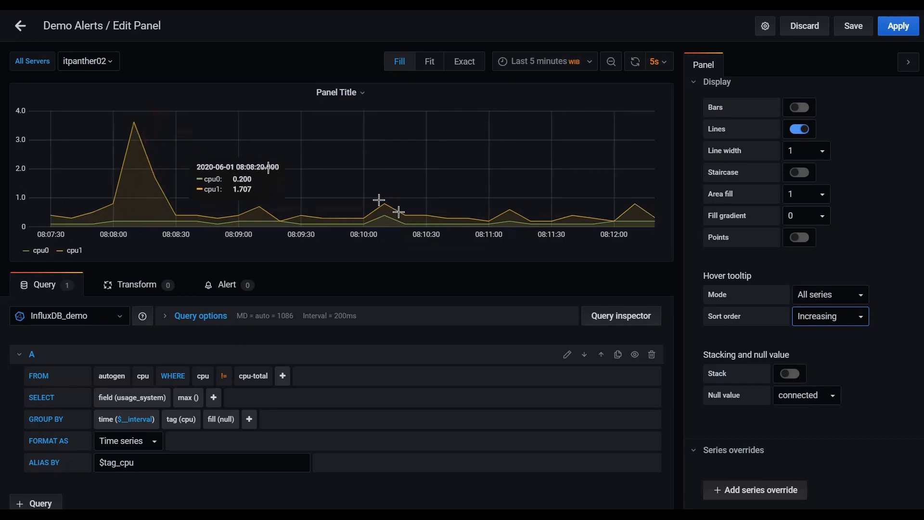
click(834, 323)
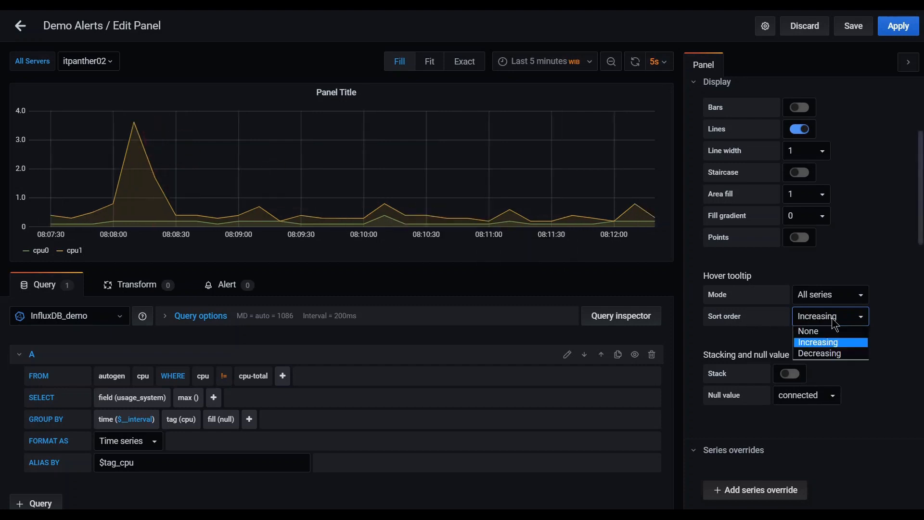
click(837, 353)
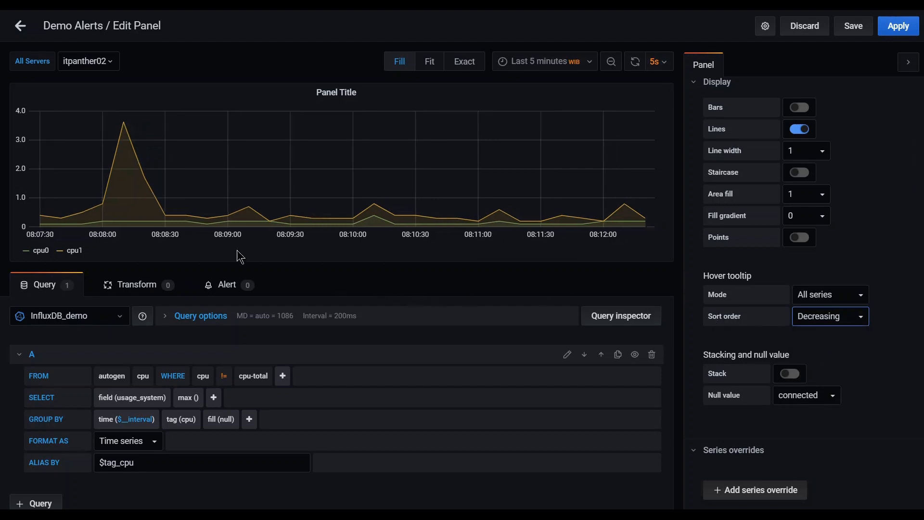
mouse_move(126, 153)
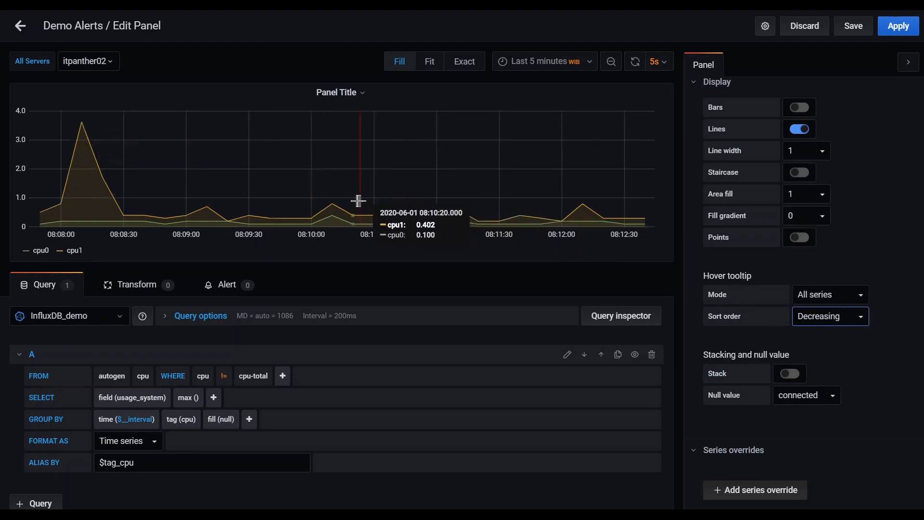
drag(703, 274, 770, 277)
click(817, 272)
scroll(891, 276, down, 2)
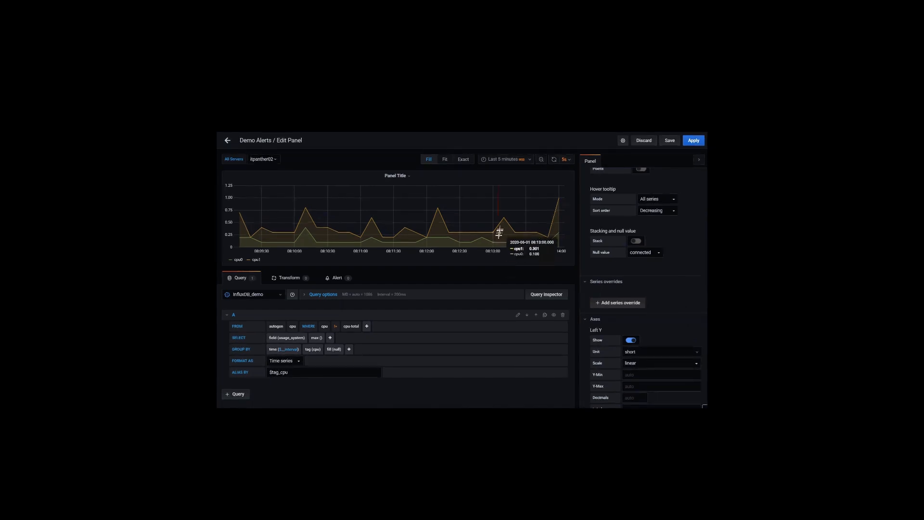
scroll(645, 280, down, 1)
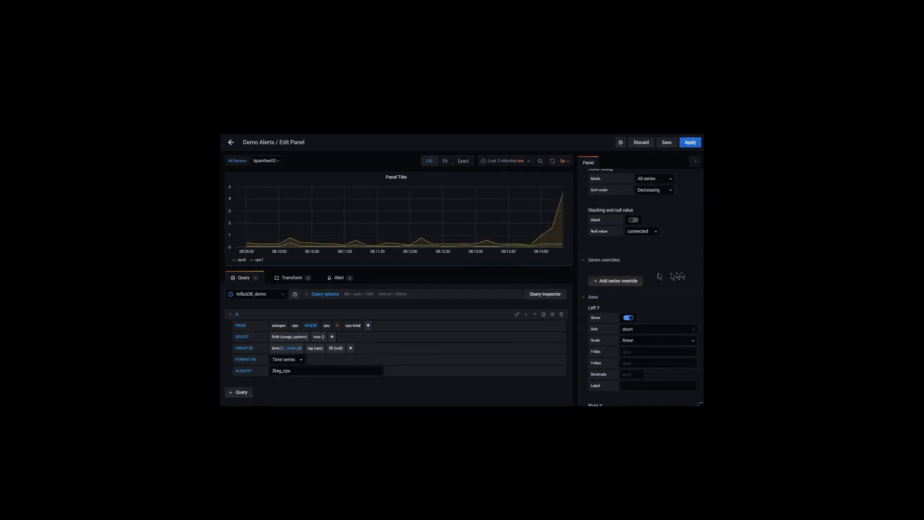
scroll(688, 275, up, 1)
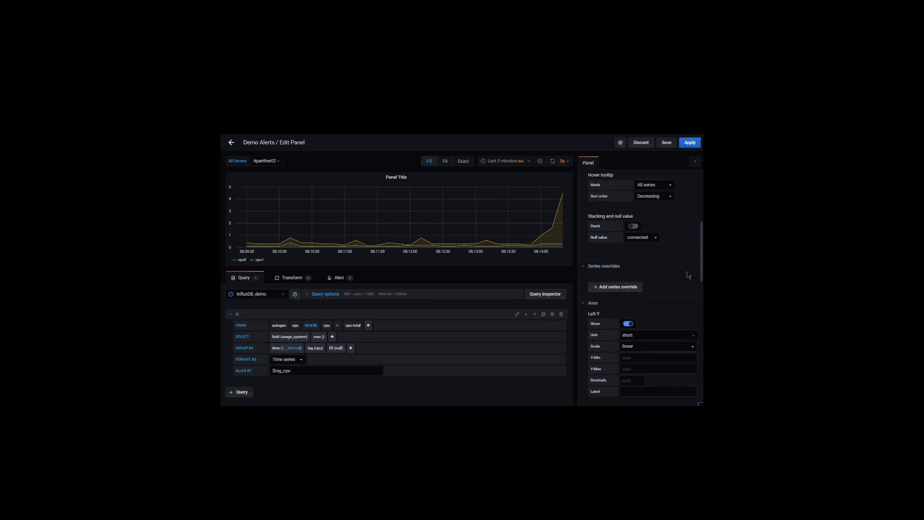
Add a series override for cpu0 with Line width 8.
click(616, 289)
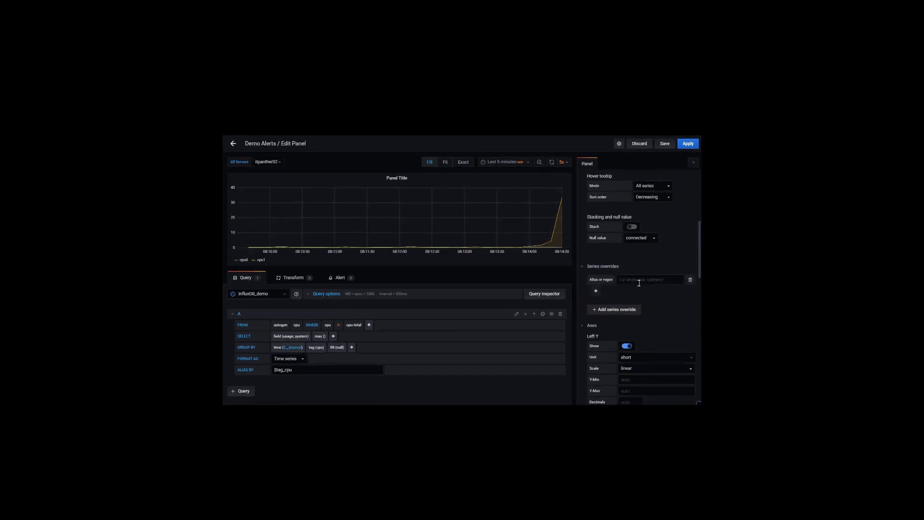
click(639, 283)
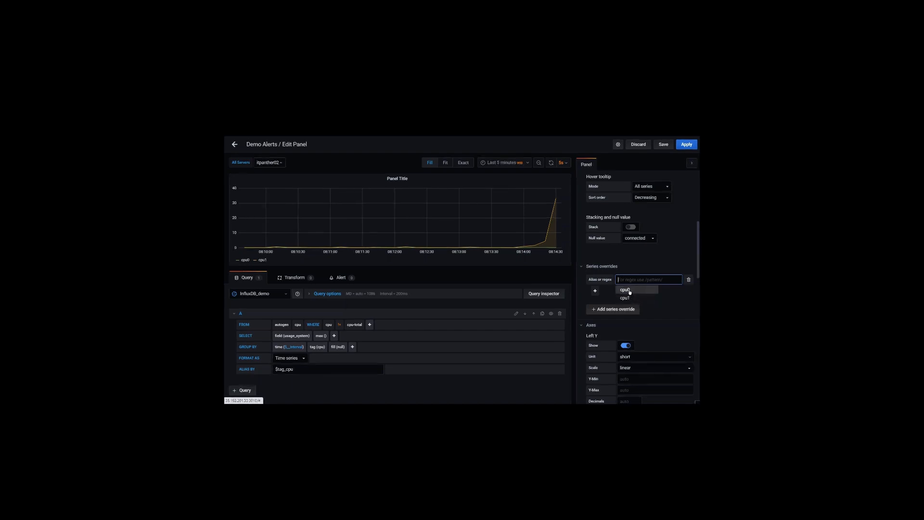
click(634, 290)
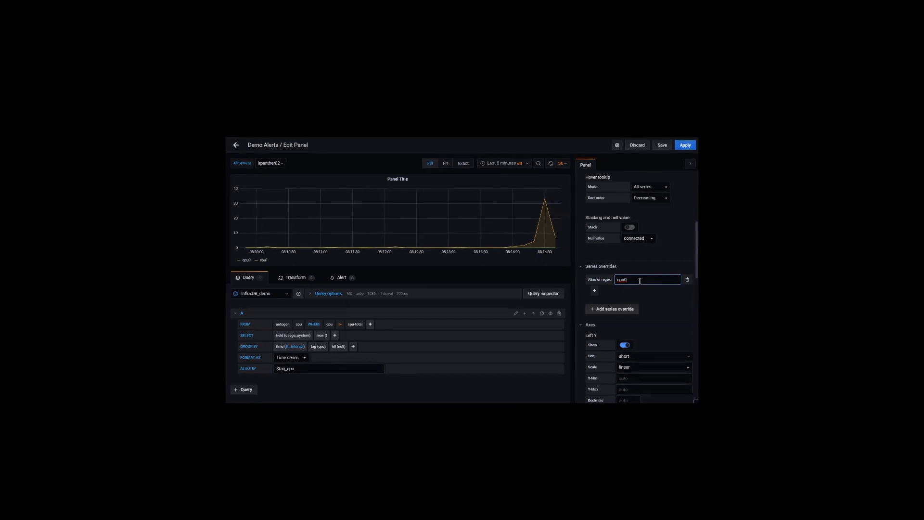
click(595, 291)
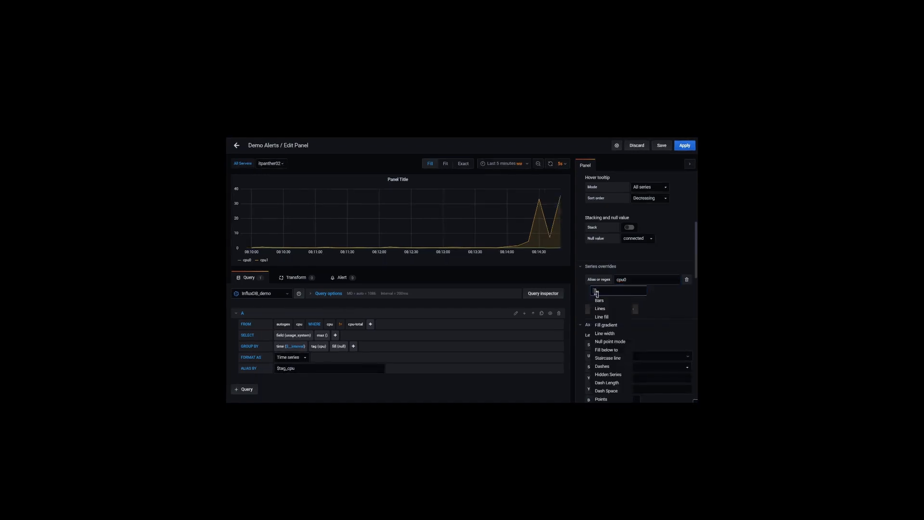
mouse_move(610, 309)
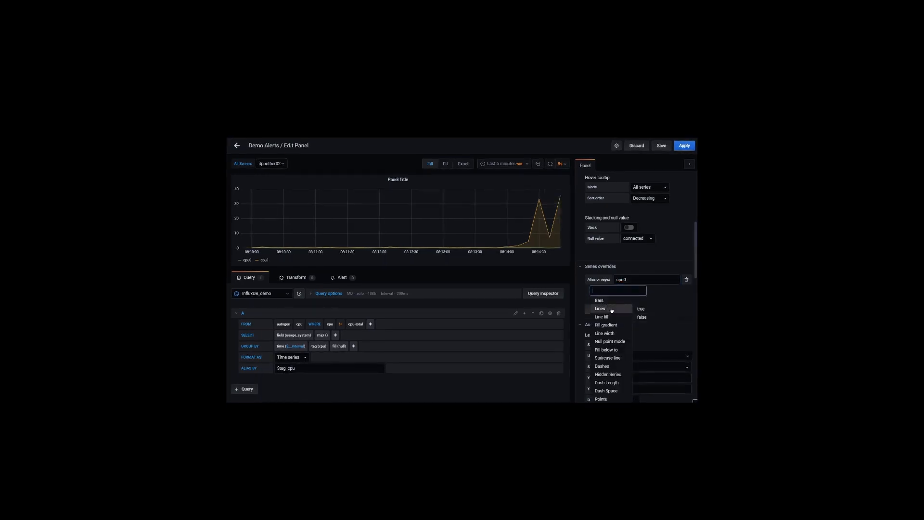
mouse_move(617, 334)
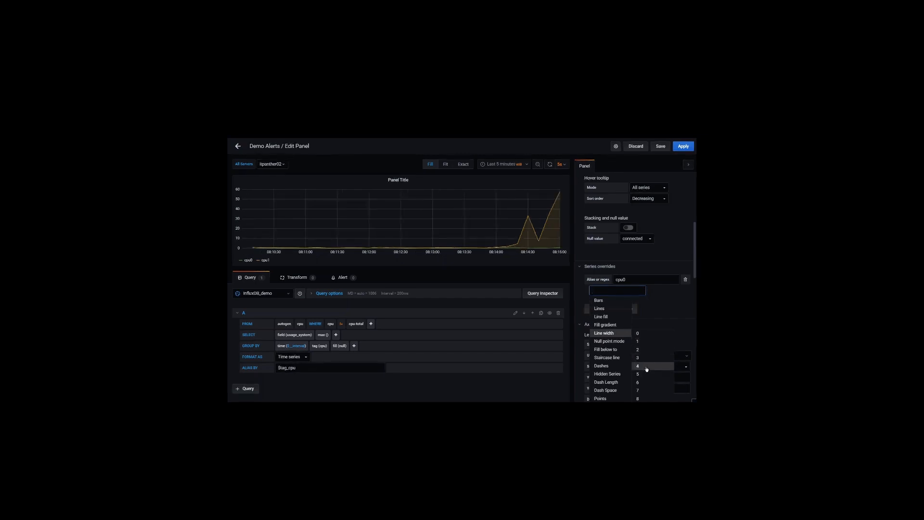
click(644, 399)
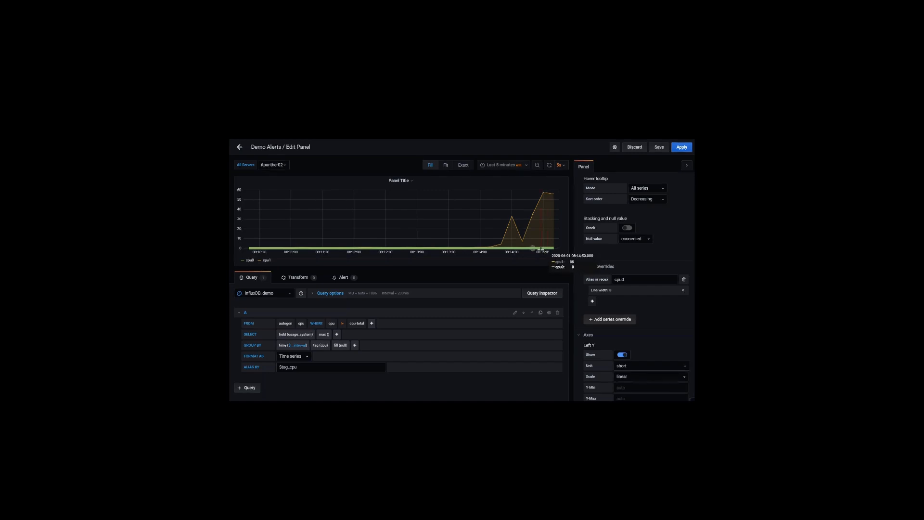
Change the override's target series from cpu0 to cpu1.
click(640, 279)
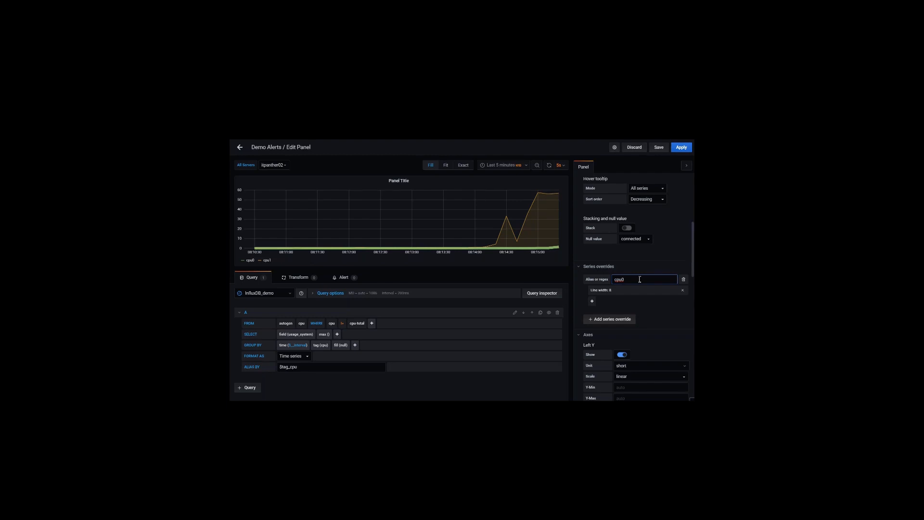
text(1)
click(622, 289)
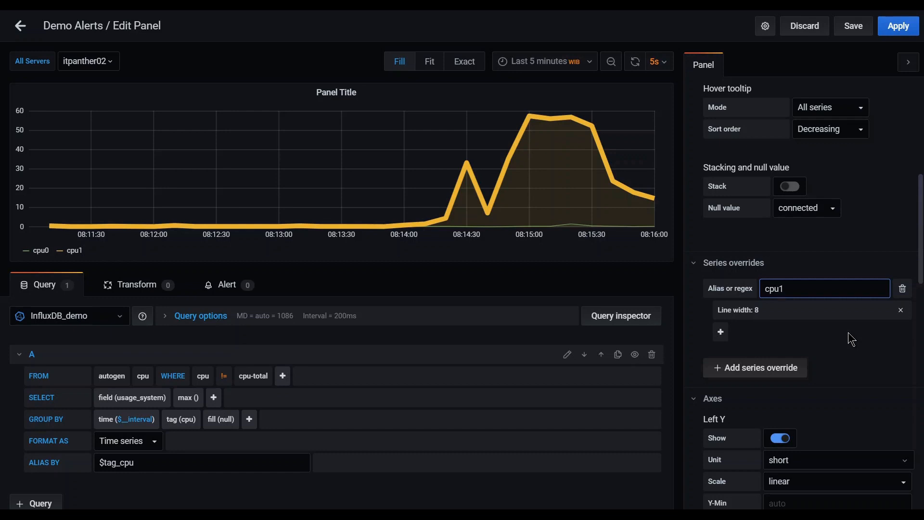
scroll(848, 332, down, 3)
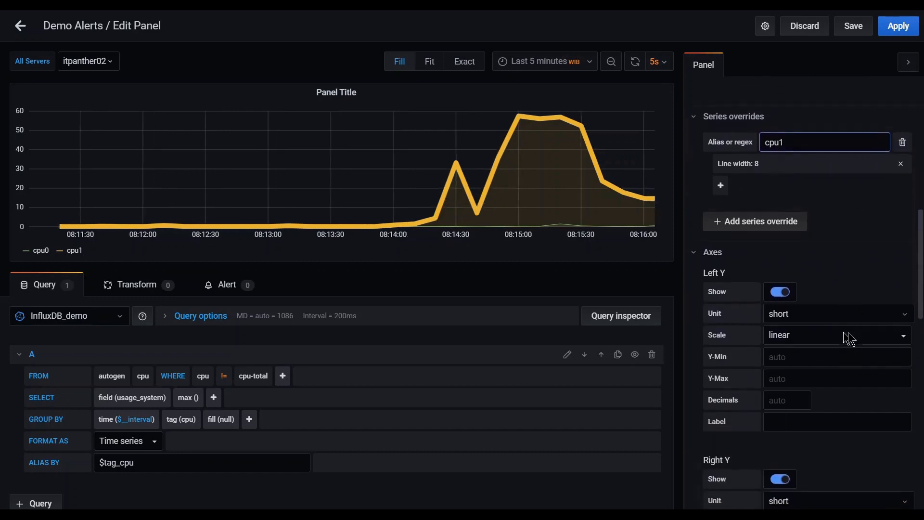
scroll(849, 337, down, 1)
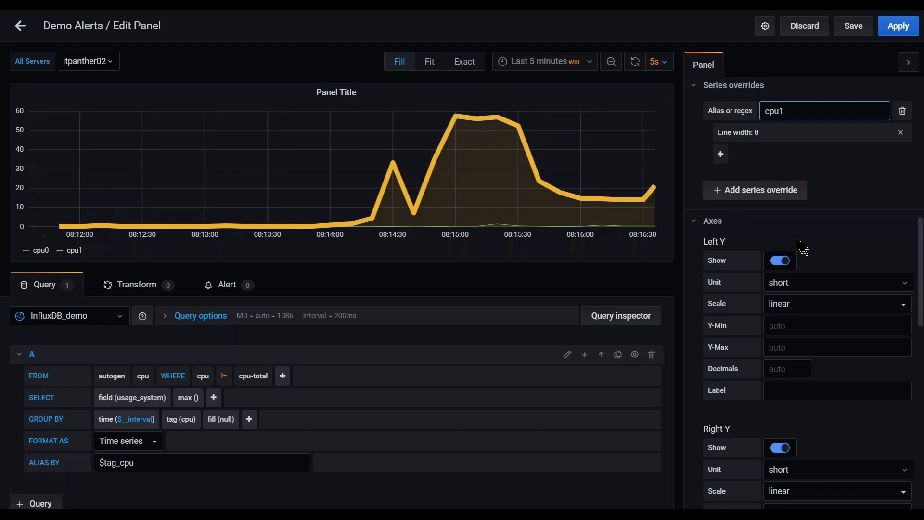
click(776, 263)
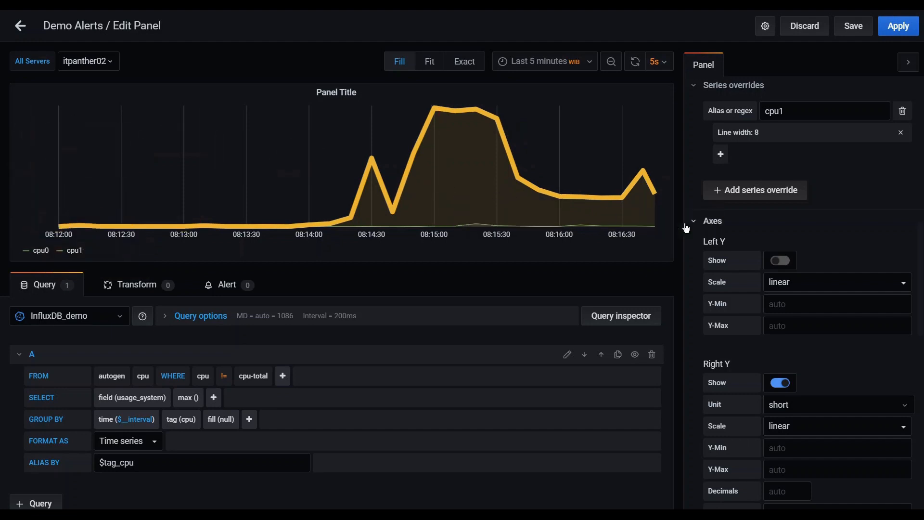
click(784, 263)
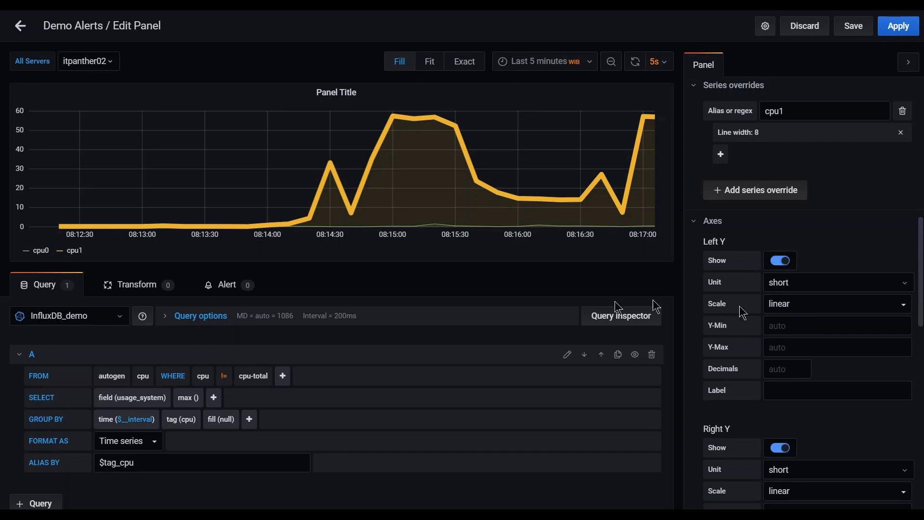
Set the left Y axis Y-Min to 20.
click(798, 325)
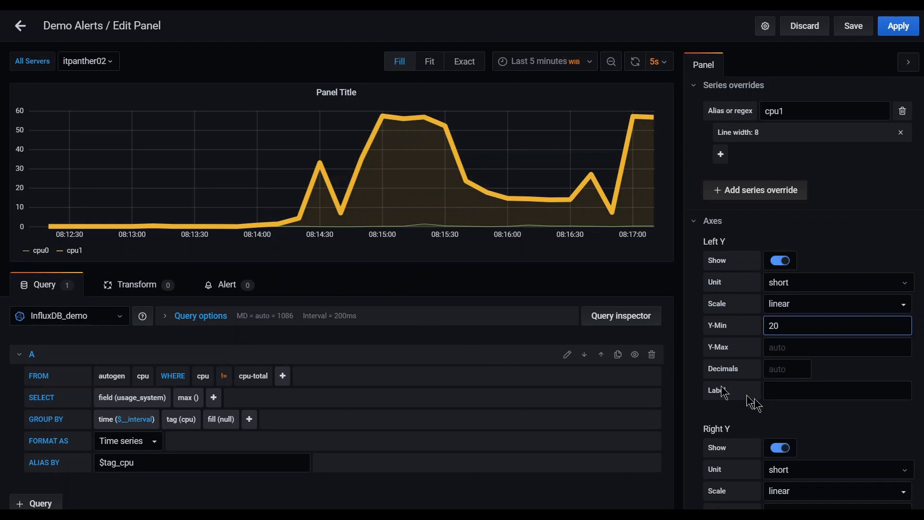
click(848, 423)
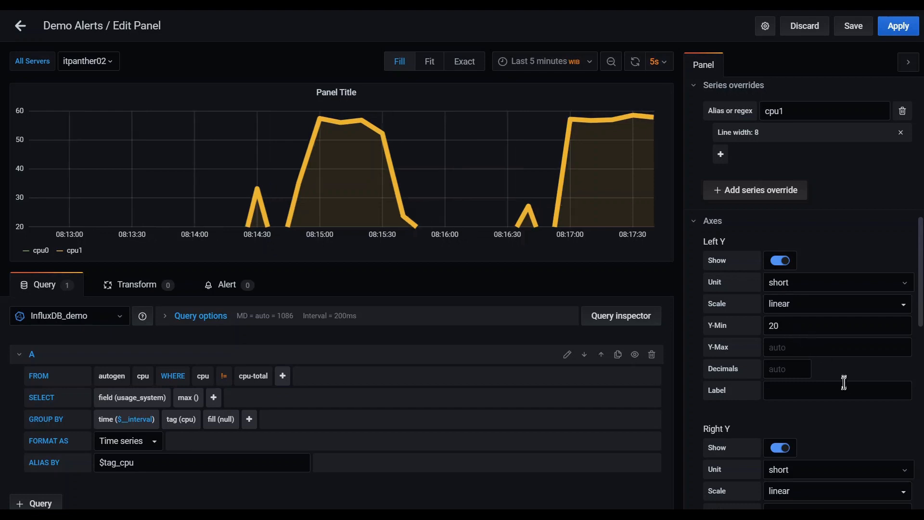
scroll(844, 384, down, 5)
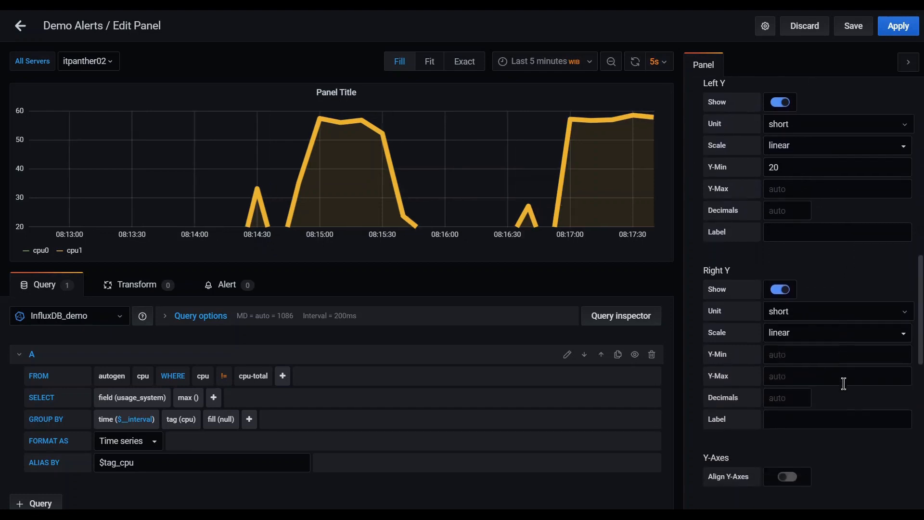
scroll(844, 384, down, 2)
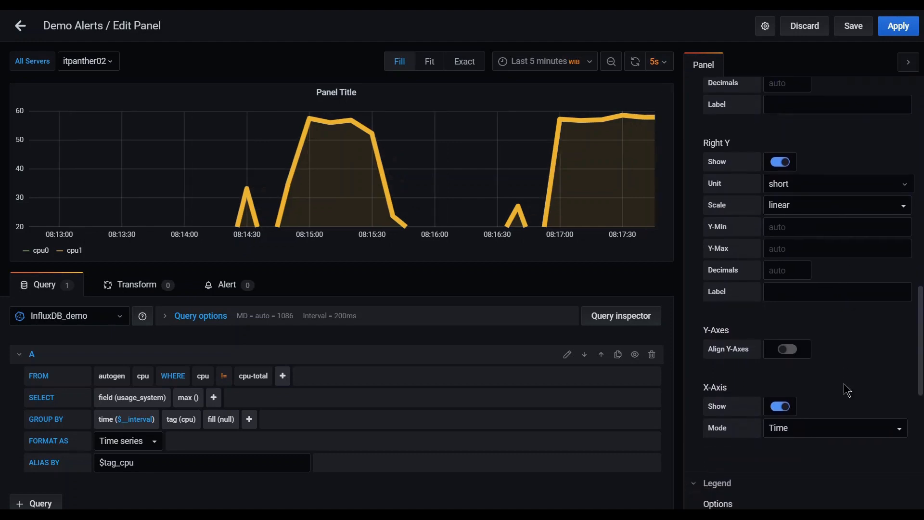
scroll(845, 386, down, 1)
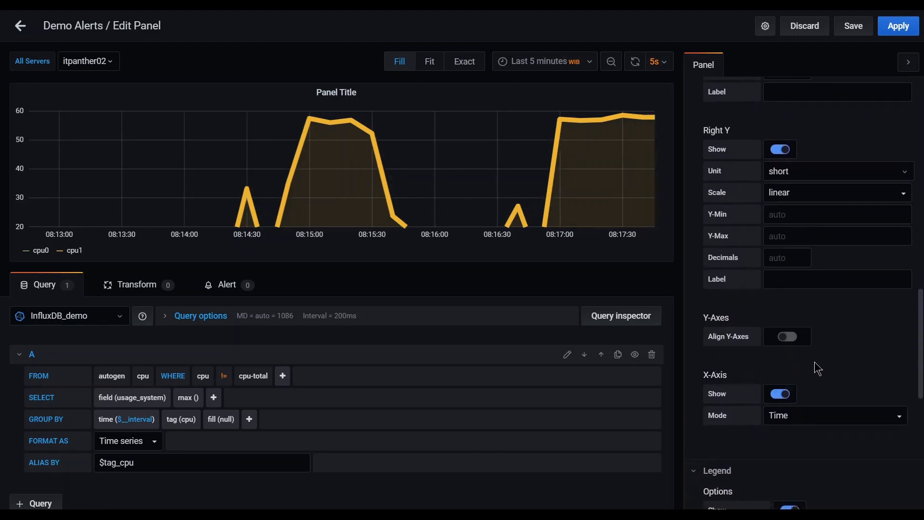
scroll(817, 368, down, 1)
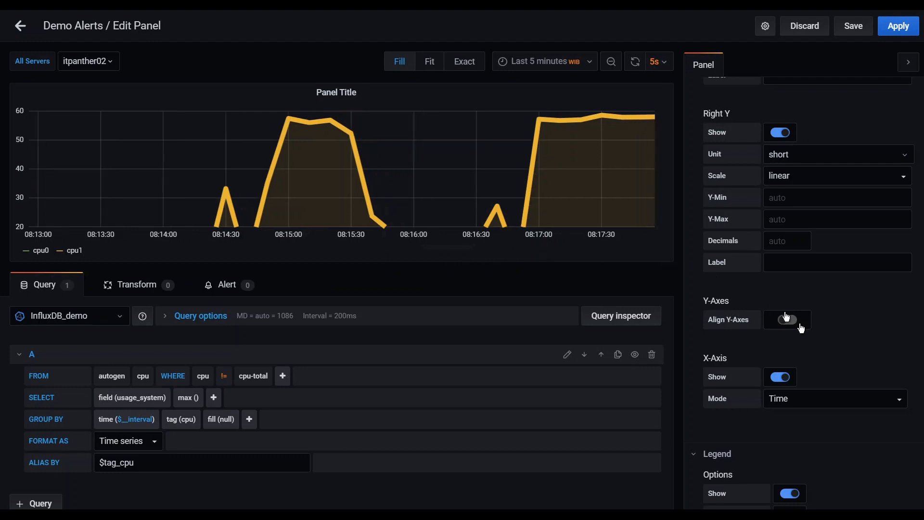
click(777, 378)
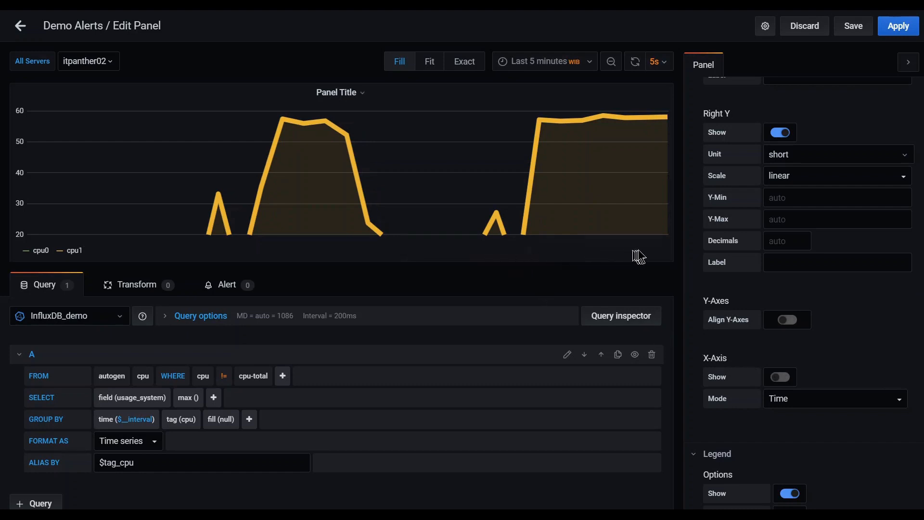
click(789, 382)
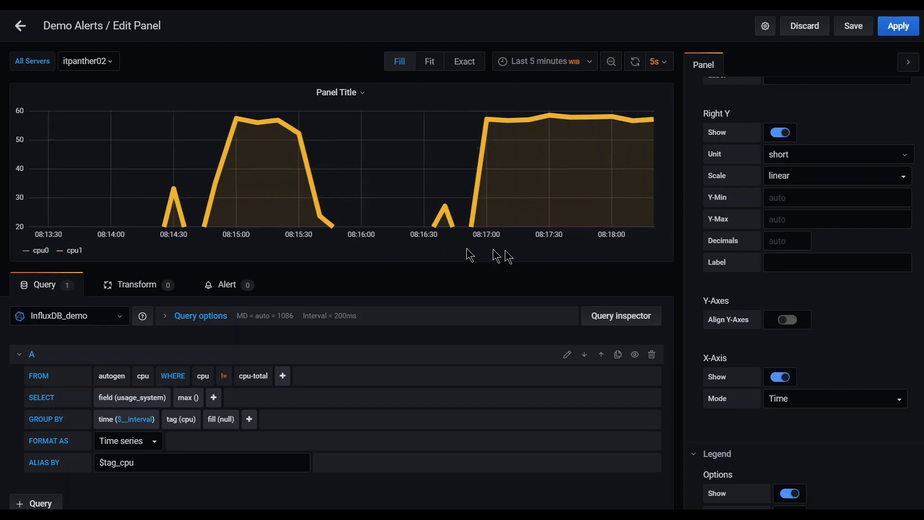
click(827, 403)
click(822, 401)
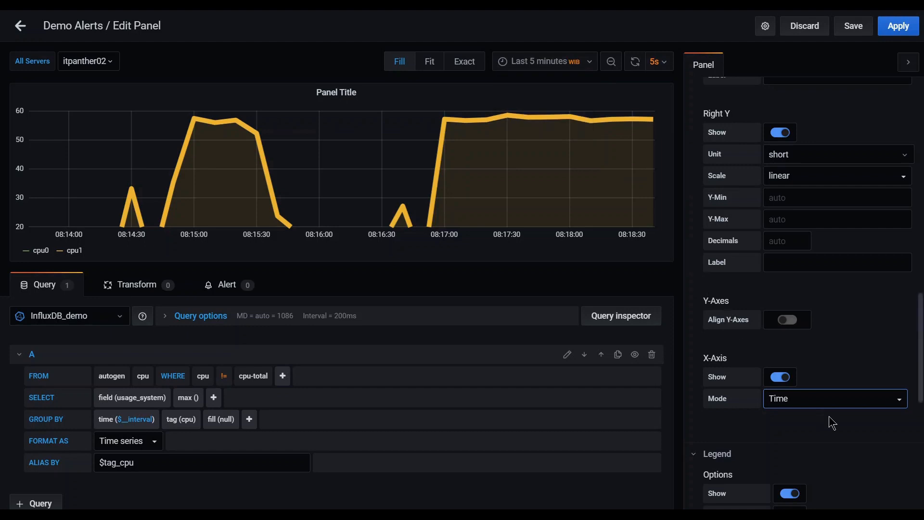
Switch the X-axis to Series mode and clear the left Y-Min of 20 back to auto.
click(853, 403)
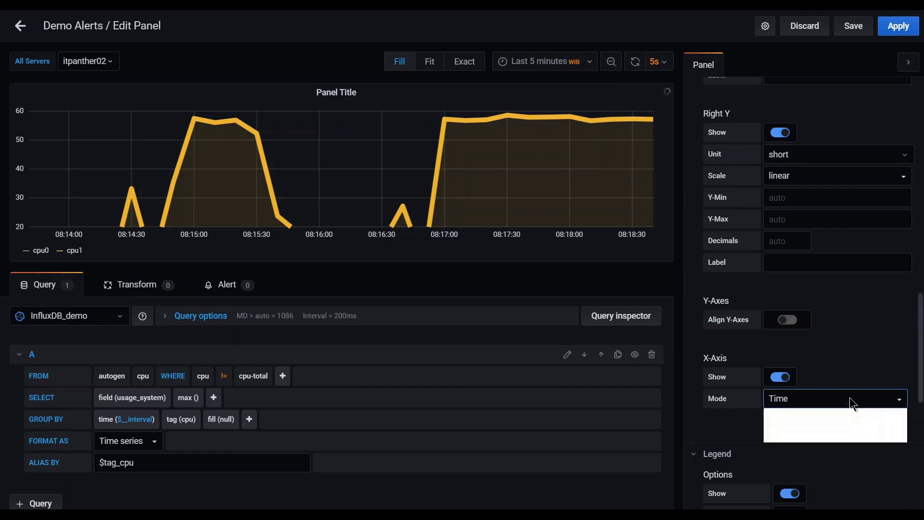
click(791, 426)
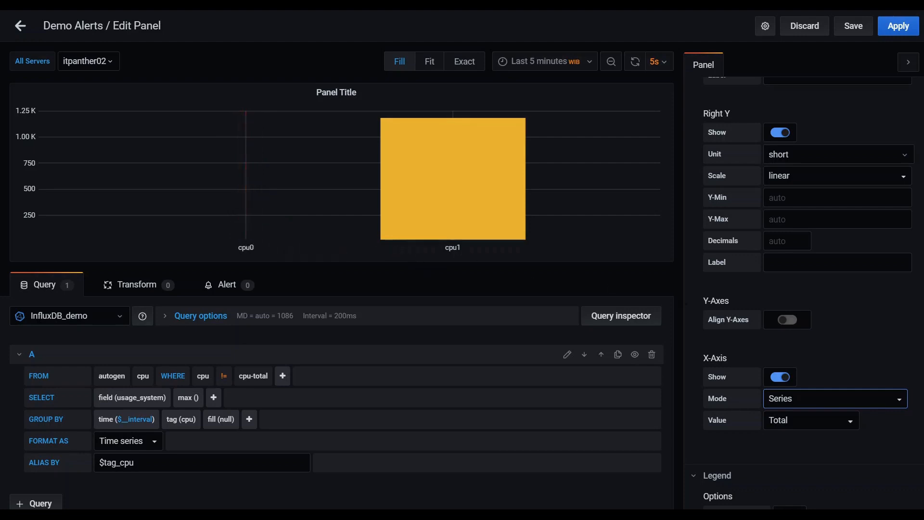
scroll(773, 302, up, 5)
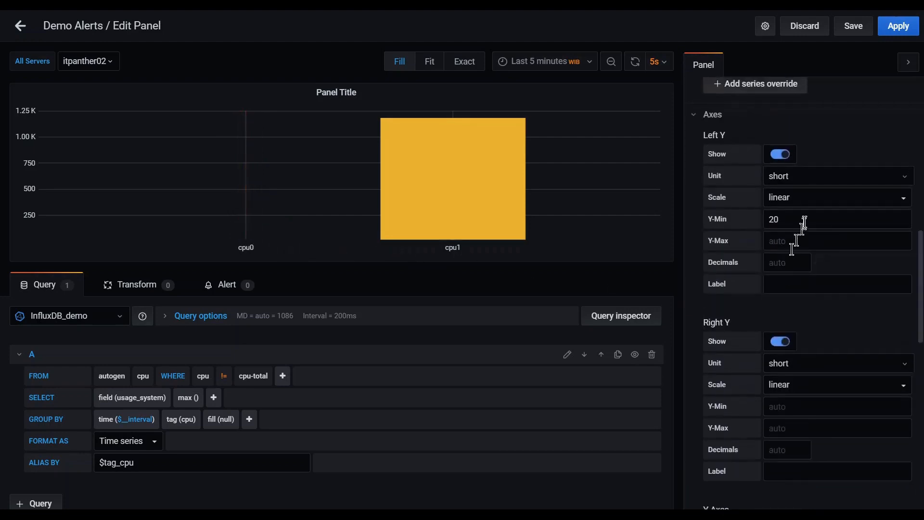
drag(805, 219, 755, 223)
key(BackSpace)
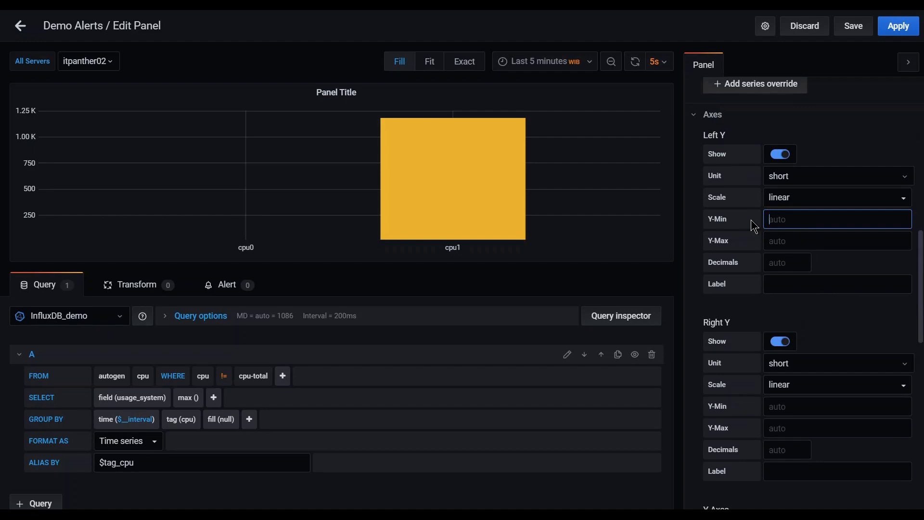
click(831, 322)
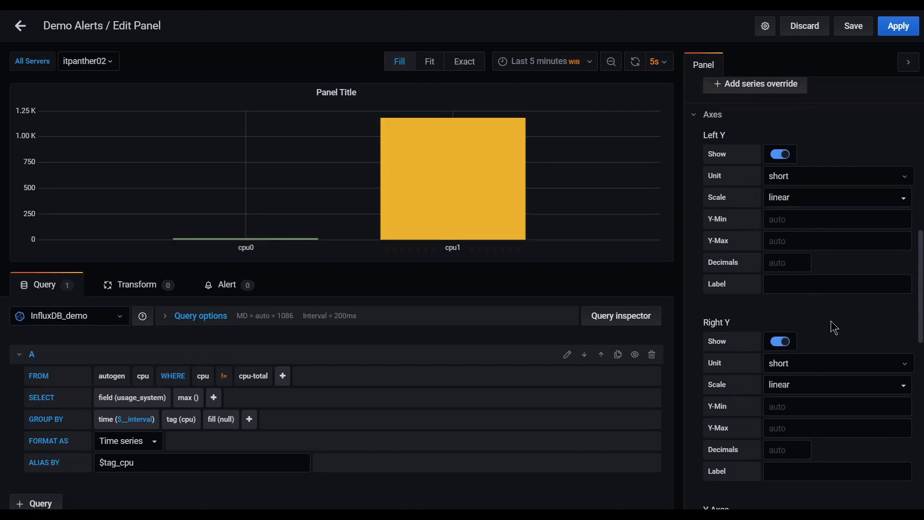
Set the X-axis Value to Max so bars show each cpu series' maximum.
scroll(834, 327, down, 3)
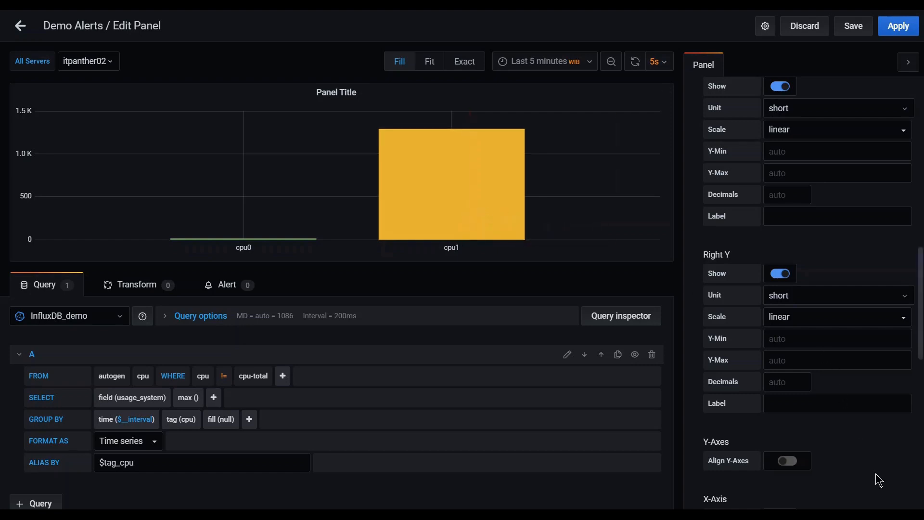
scroll(880, 480, down, 5)
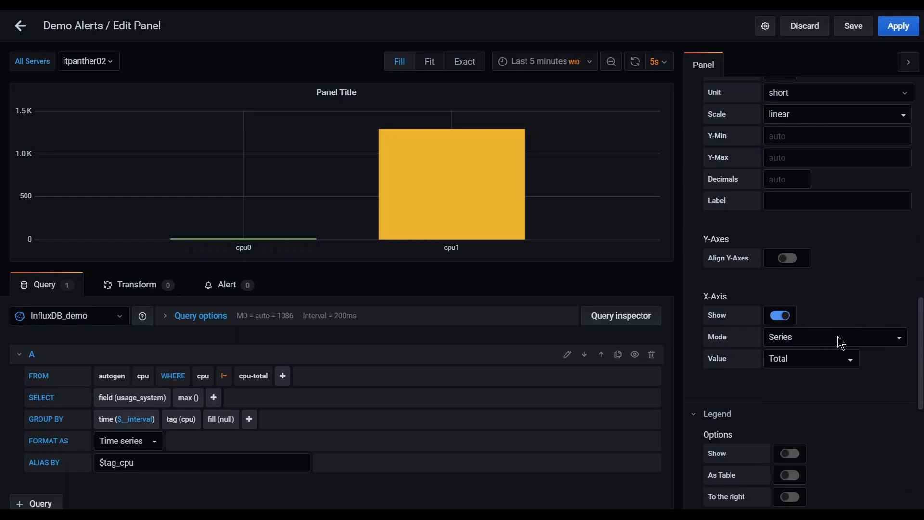
click(837, 337)
click(837, 337)
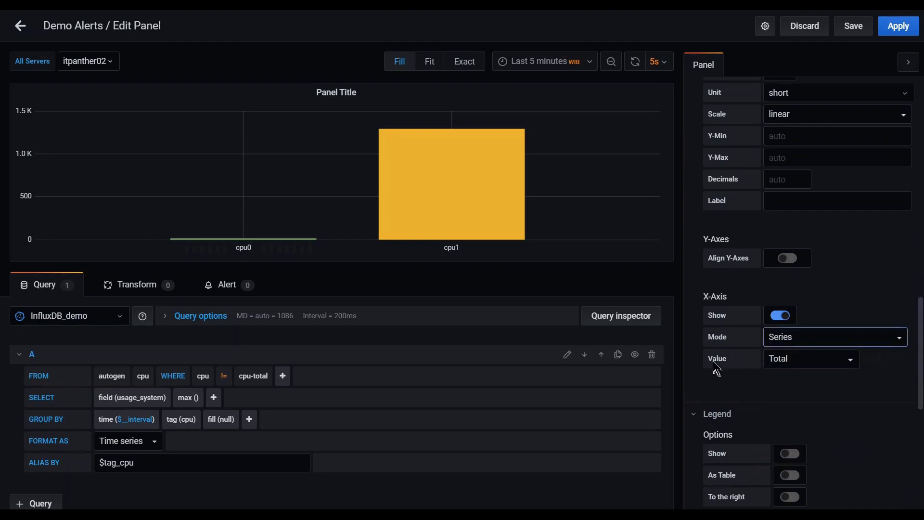
drag(713, 360, 730, 359)
click(769, 382)
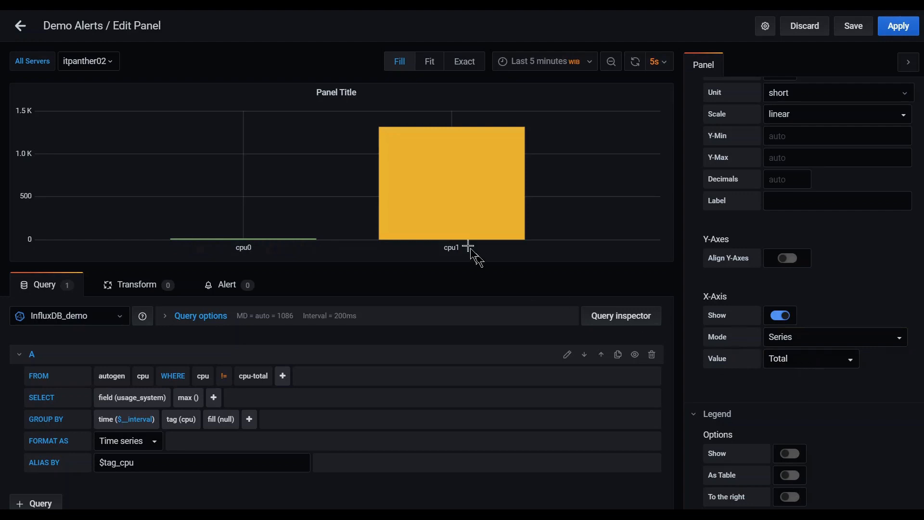
mouse_move(459, 199)
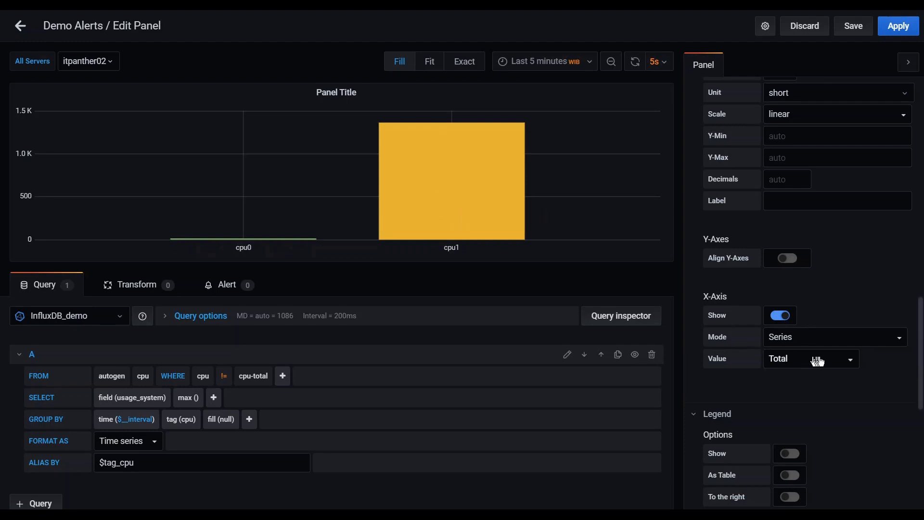
click(845, 369)
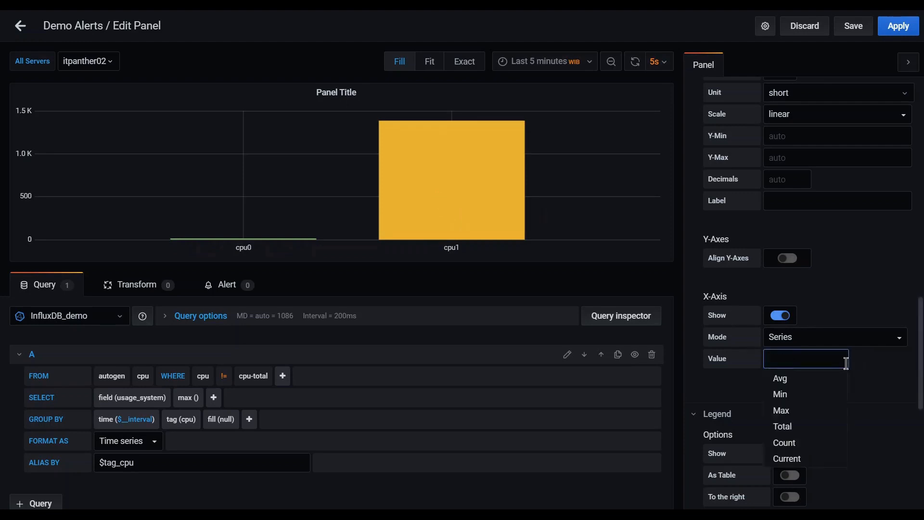
click(812, 418)
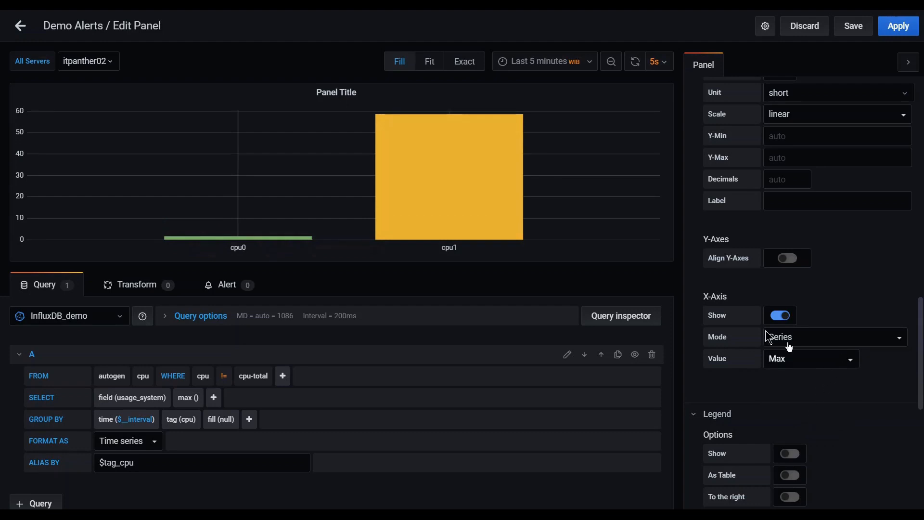
mouse_move(482, 183)
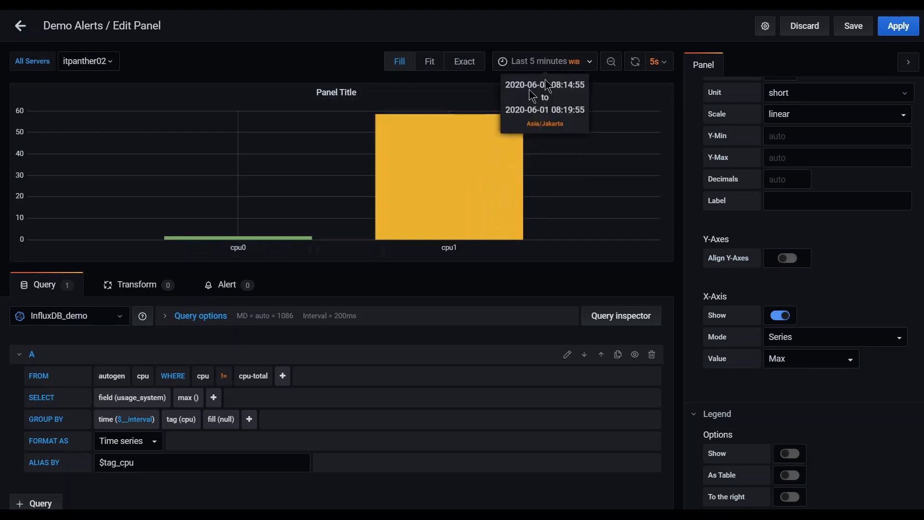
mouse_move(253, 238)
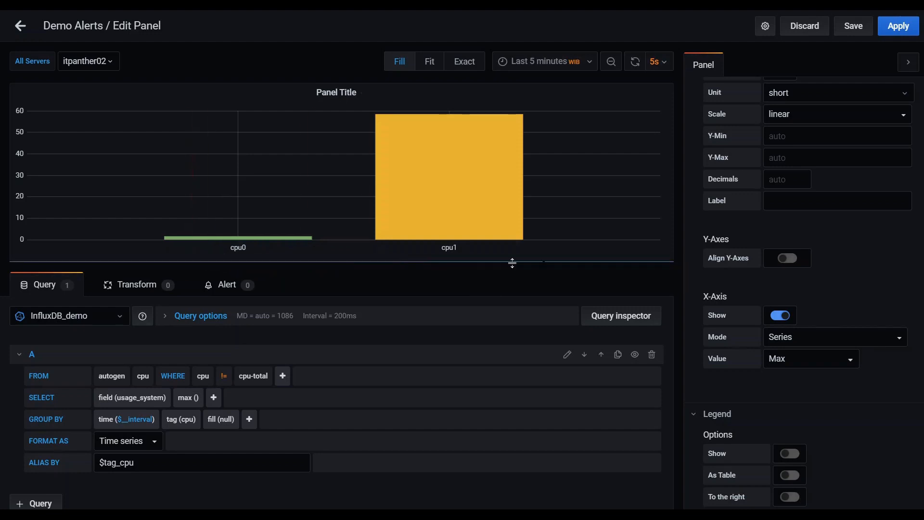
Switch the X-Axis Mode back to Time so cpu0 and cpu1 plot over time.
click(774, 318)
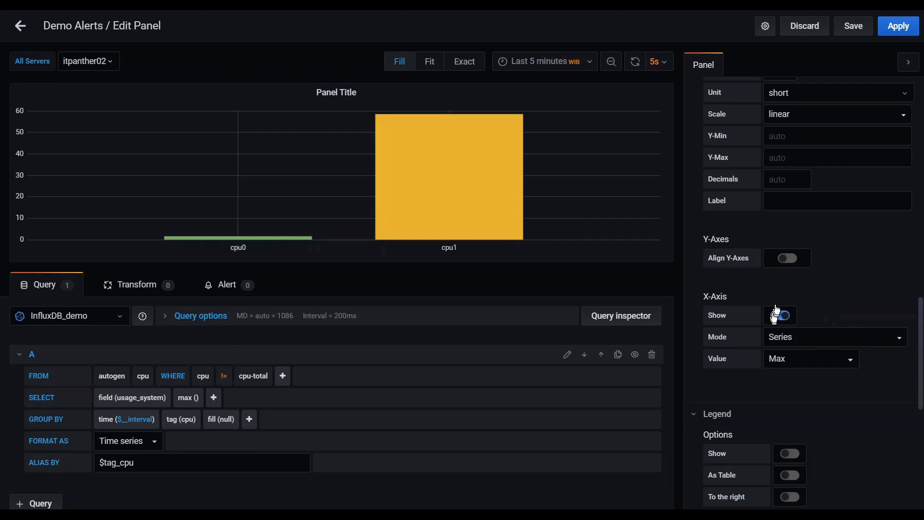
click(804, 340)
click(785, 354)
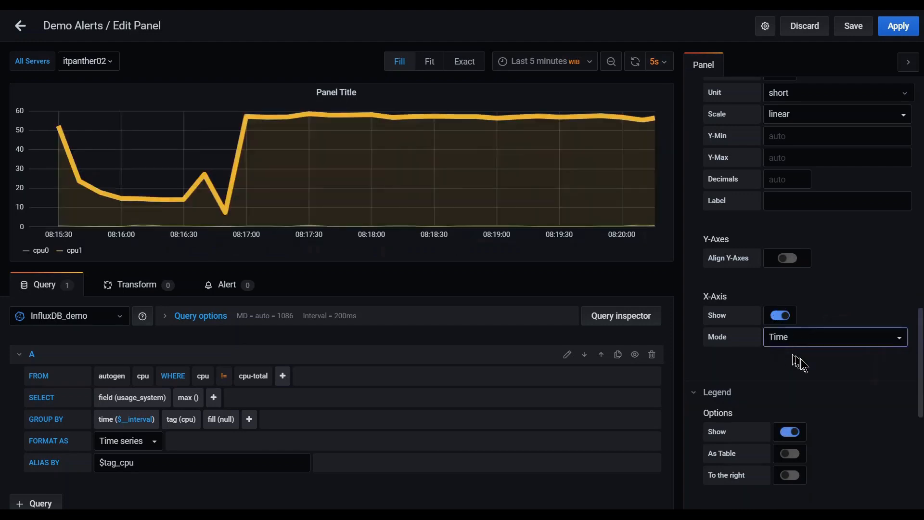
scroll(834, 369, down, 3)
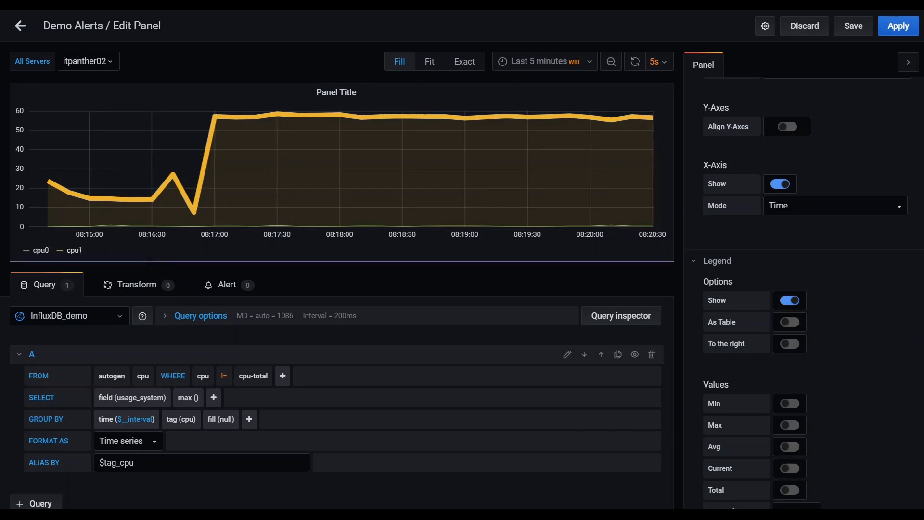
Show the legend as a table positioned to the right of the graph.
click(785, 303)
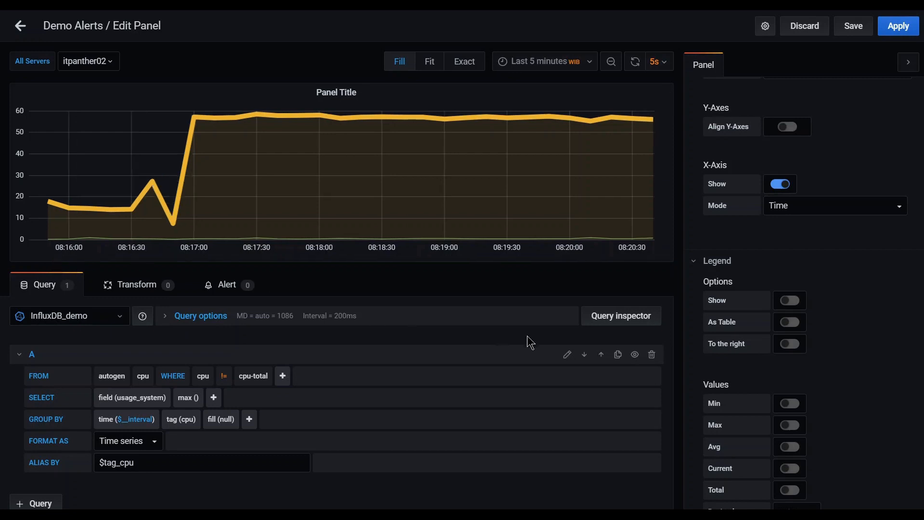
click(797, 307)
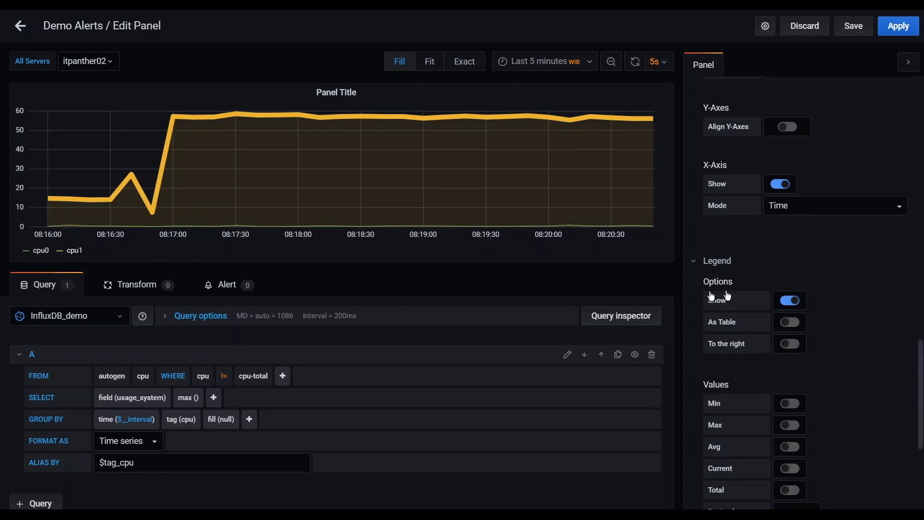
click(790, 322)
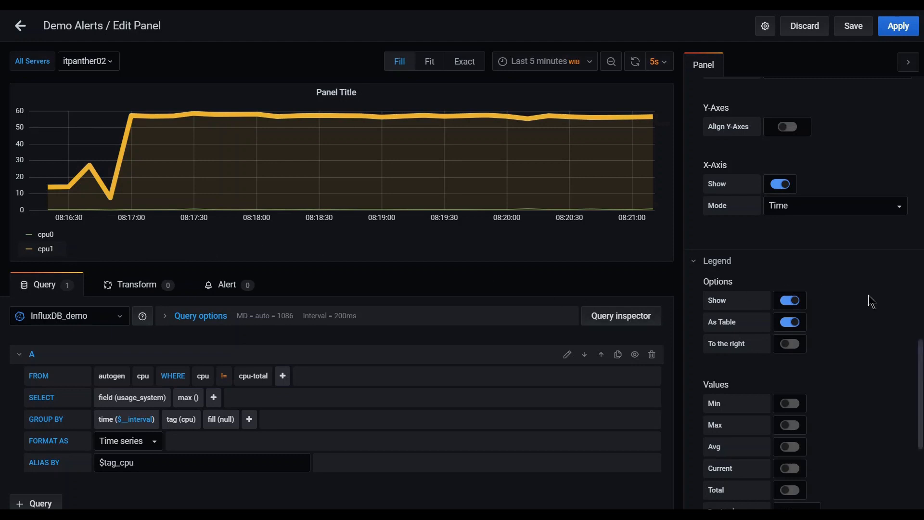
scroll(869, 295, down, 1)
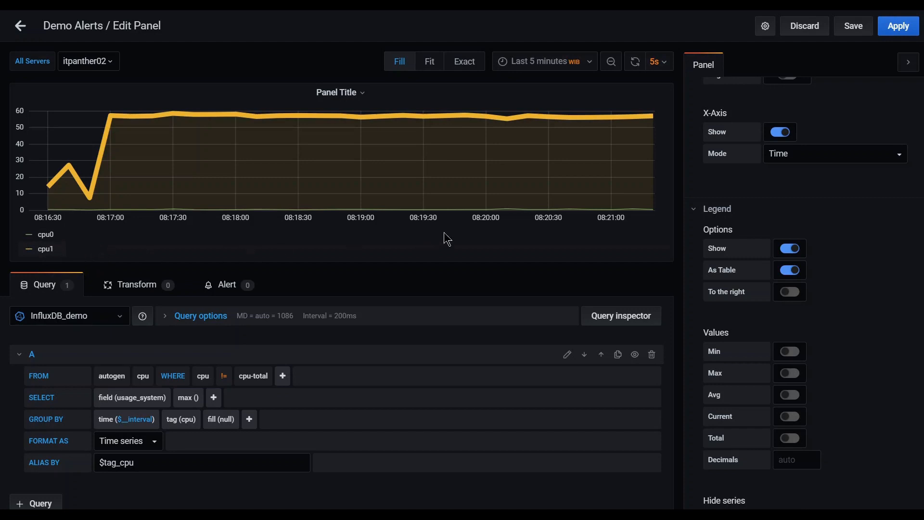
click(798, 296)
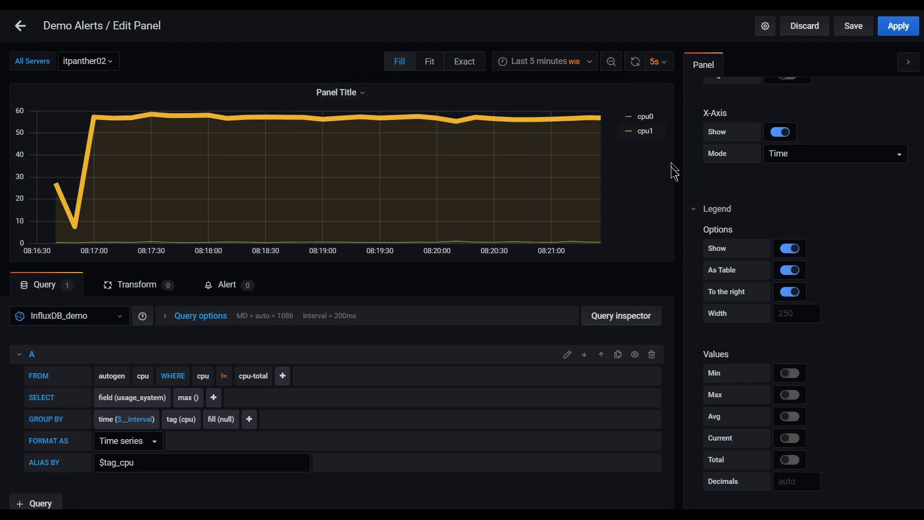
scroll(828, 277, down, 1)
scroll(855, 283, down, 3)
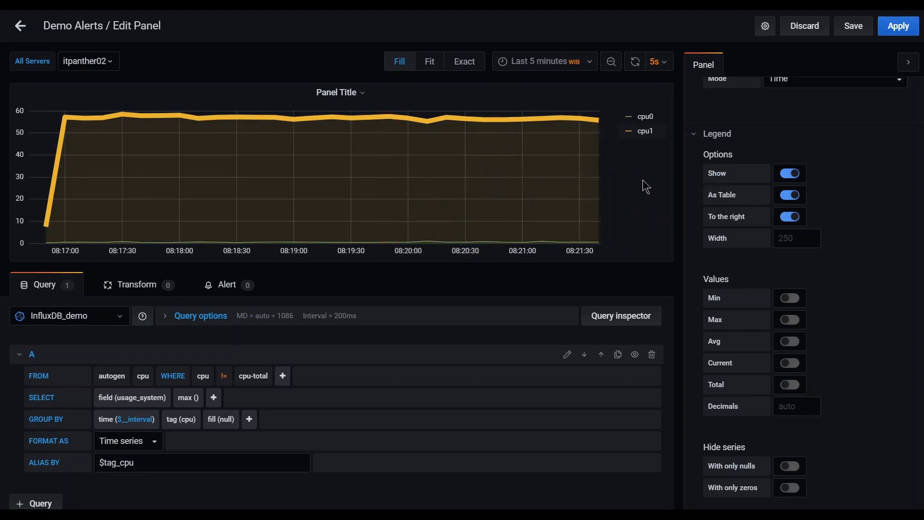
Add Min, Max, Avg and Current value columns to the legend table.
click(799, 301)
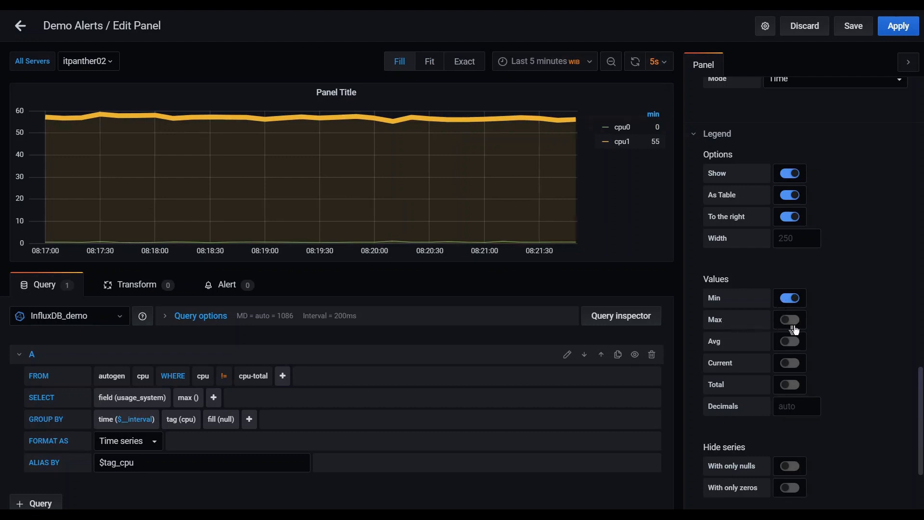
click(792, 320)
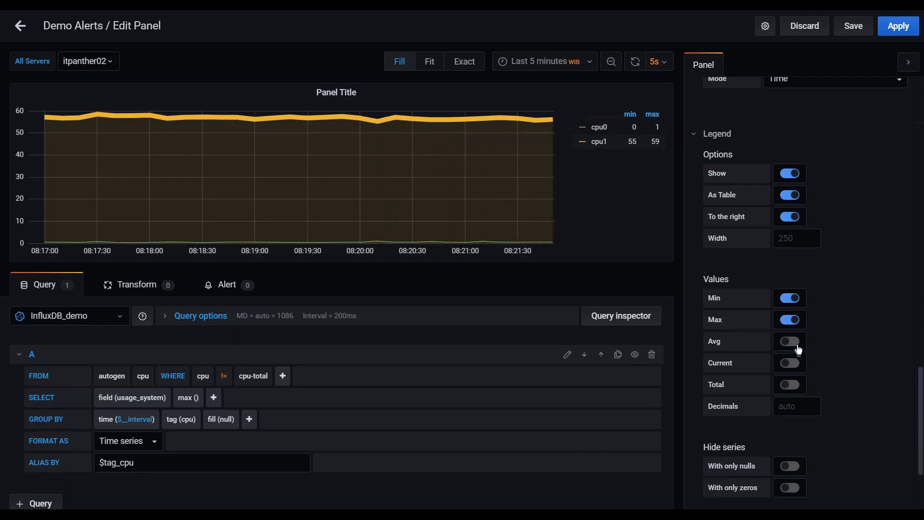
click(799, 345)
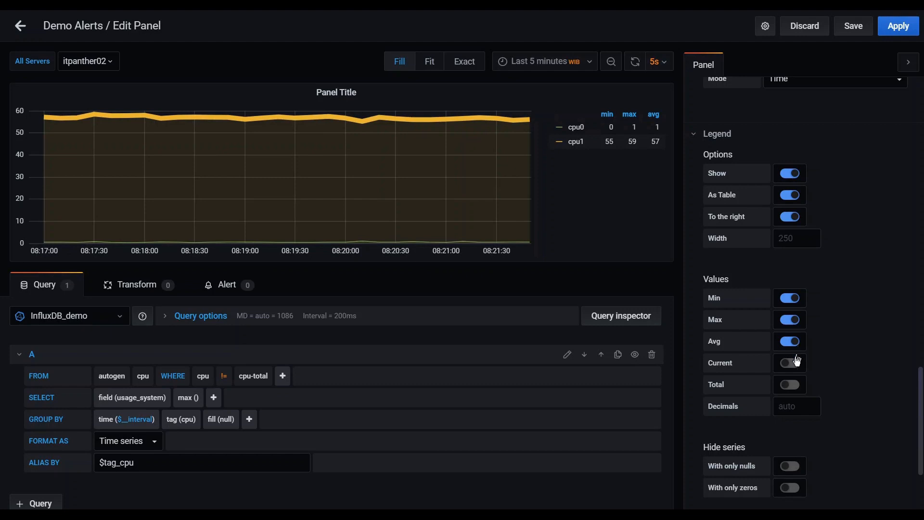
click(795, 372)
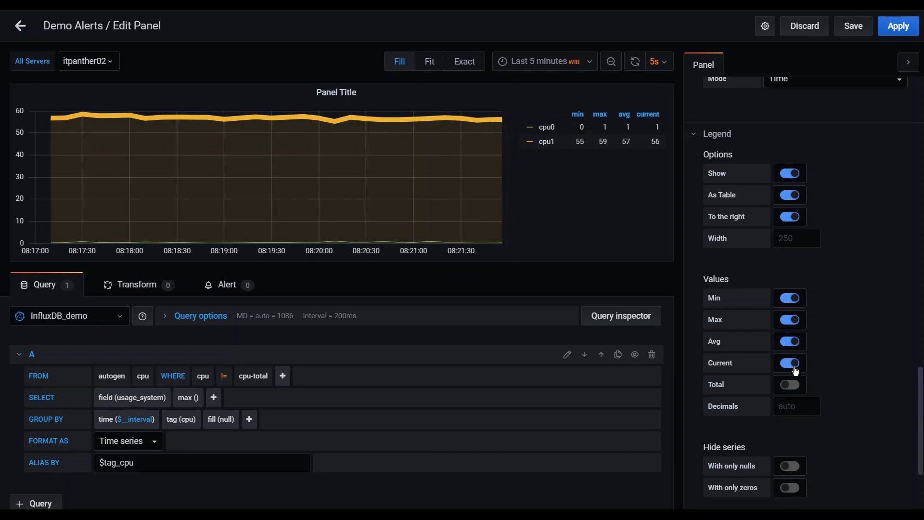
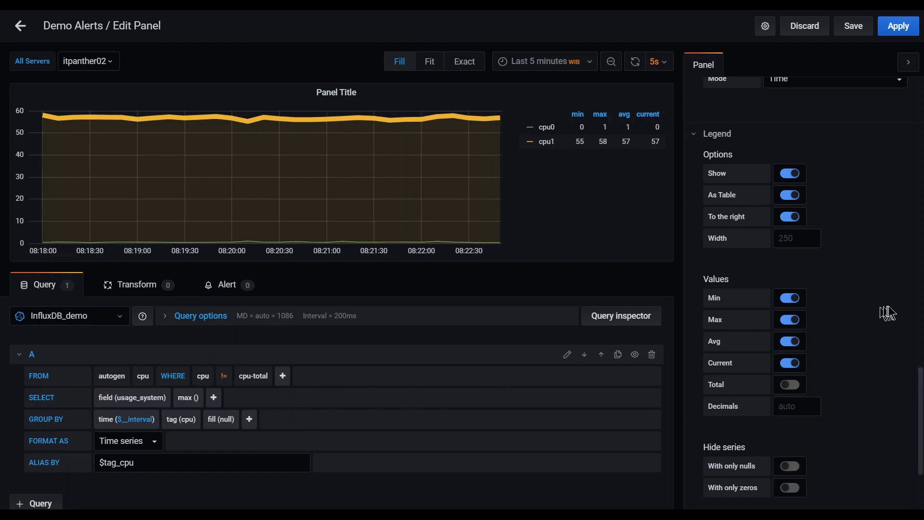
Add a Total column to the legend, toggling As Table and To the right off and back on.
scroll(889, 306, down, 2)
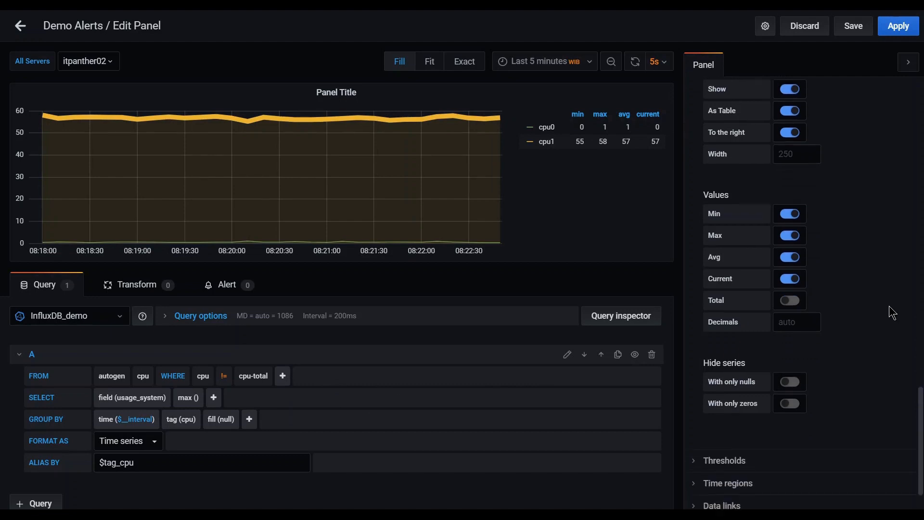
click(797, 300)
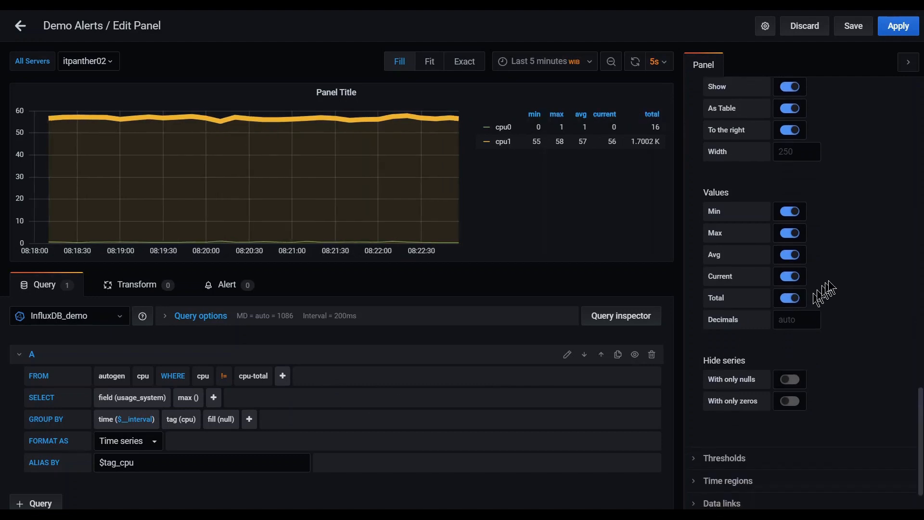
scroll(856, 265, up, 1)
scroll(856, 264, up, 1)
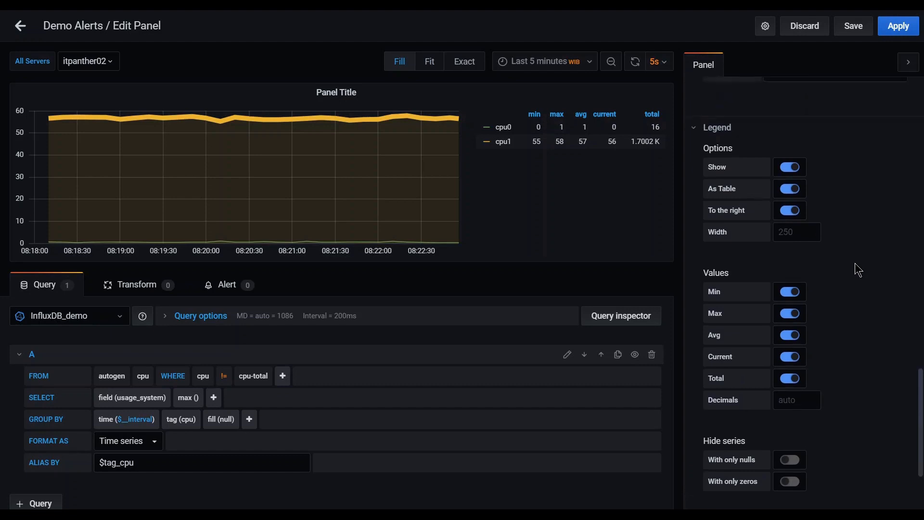
click(789, 189)
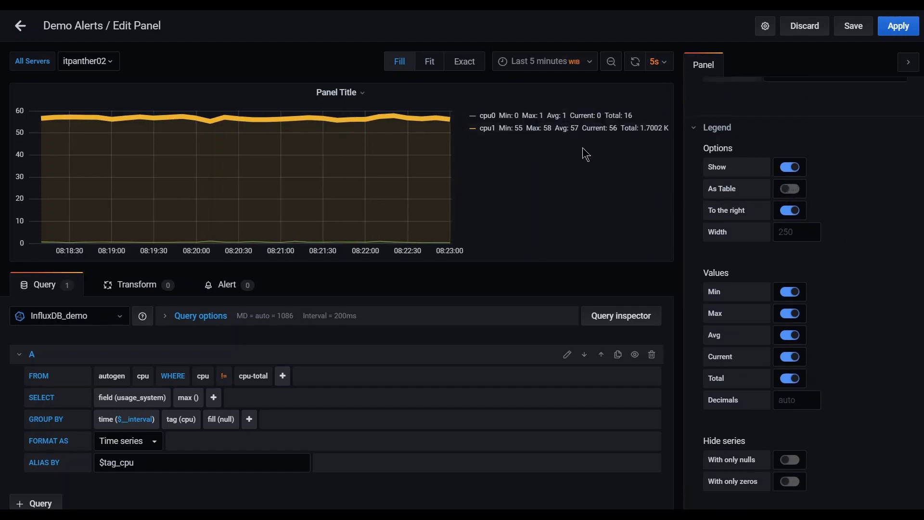
click(790, 210)
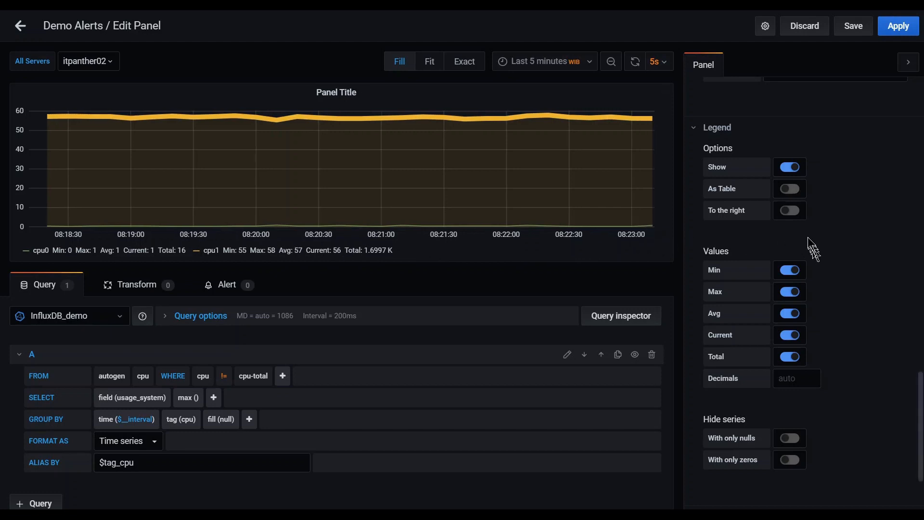
click(790, 189)
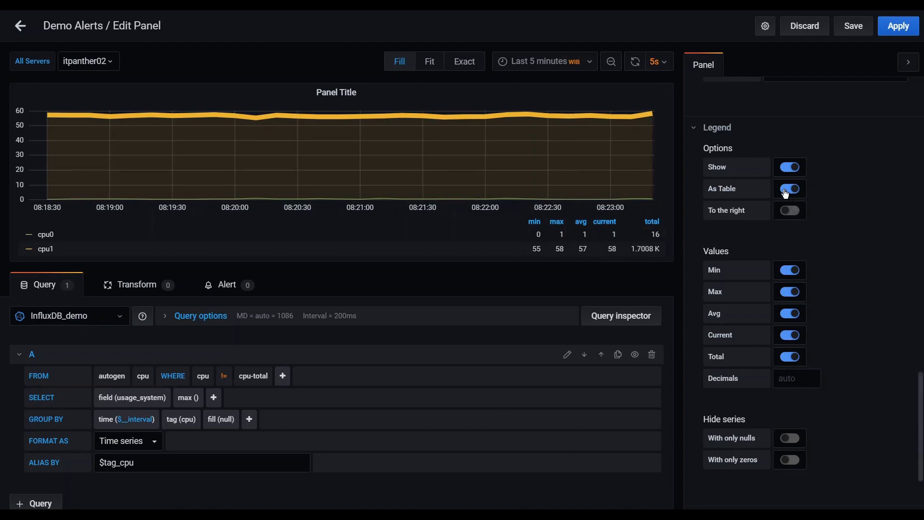
click(791, 210)
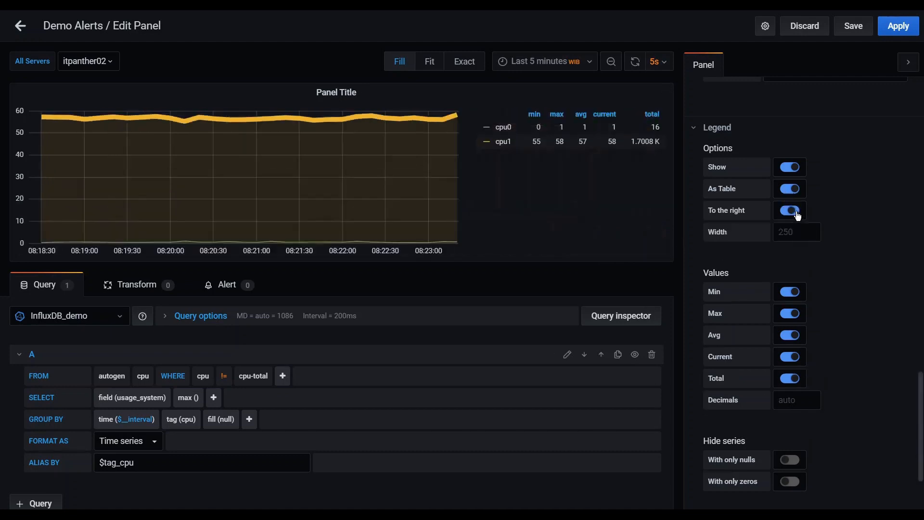
scroll(850, 279, down, 4)
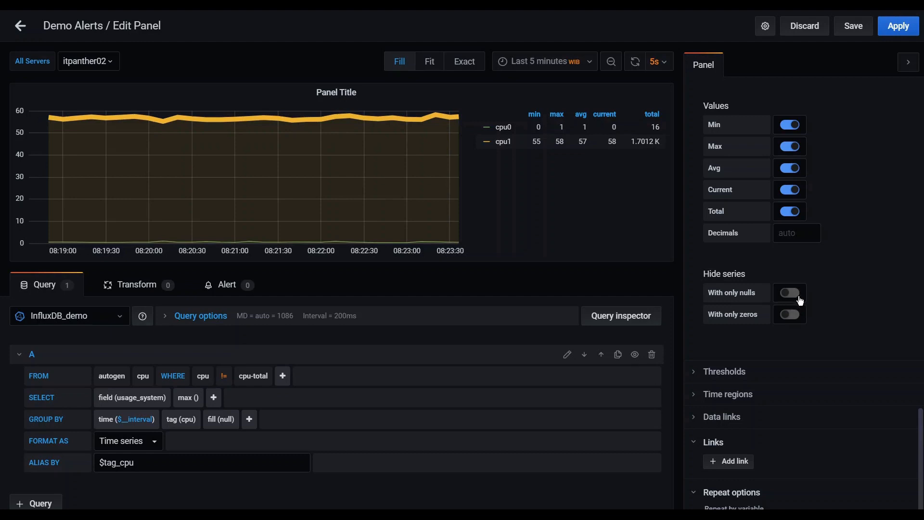
Hide legend series that contain only nulls or only zeros.
click(792, 299)
click(798, 320)
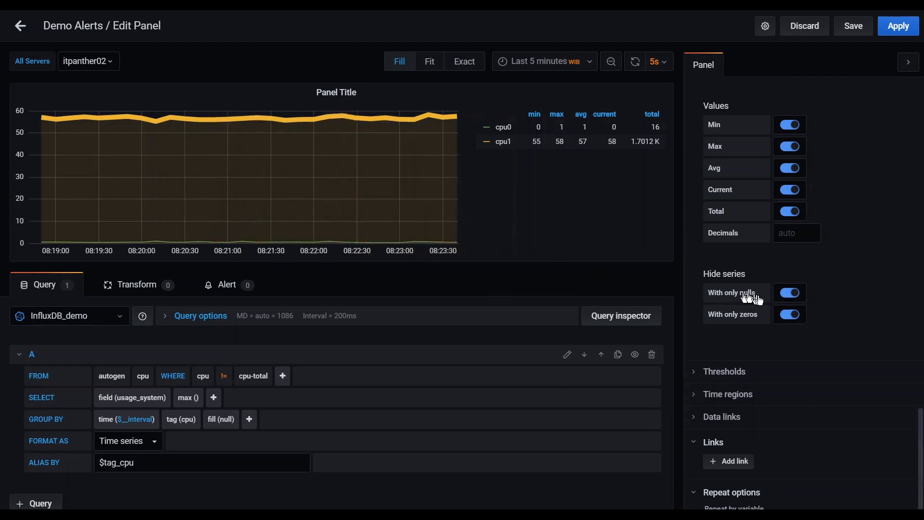
scroll(841, 302, down, 2)
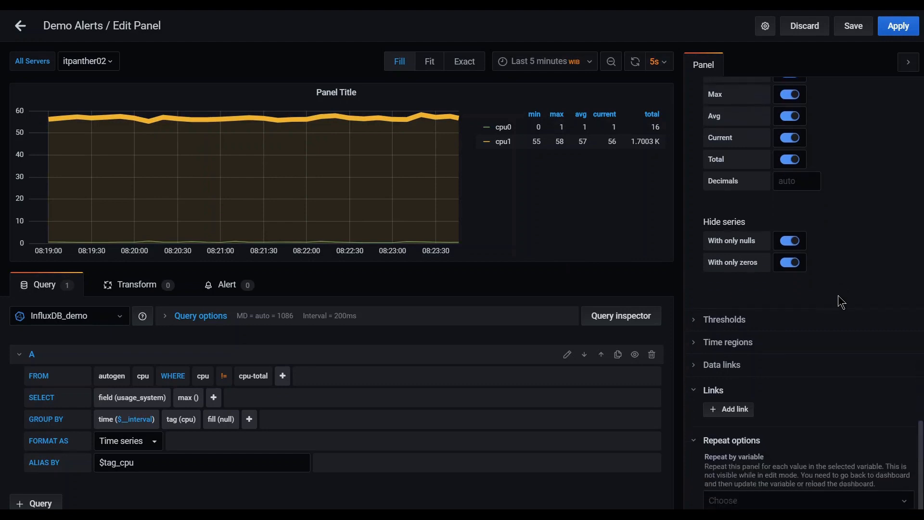
Expand and collapse Thresholds, then start a new link under Links.
click(696, 320)
click(696, 319)
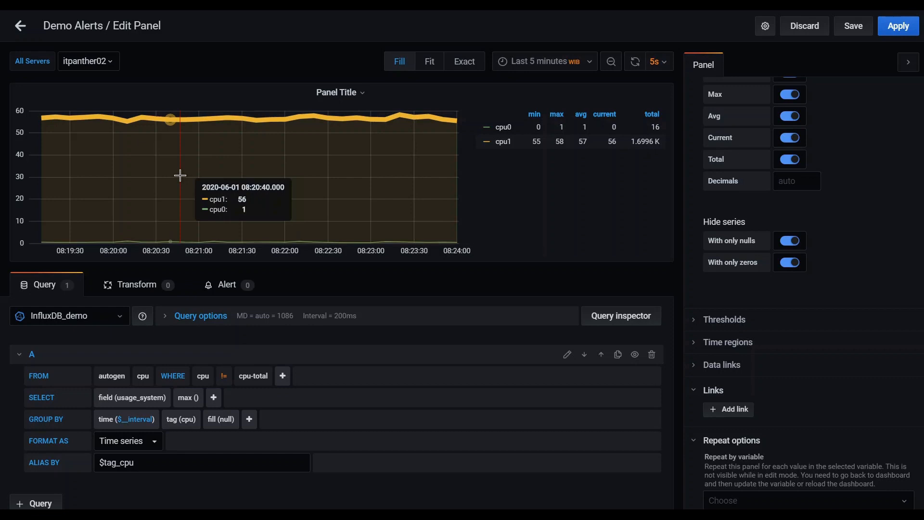
click(733, 413)
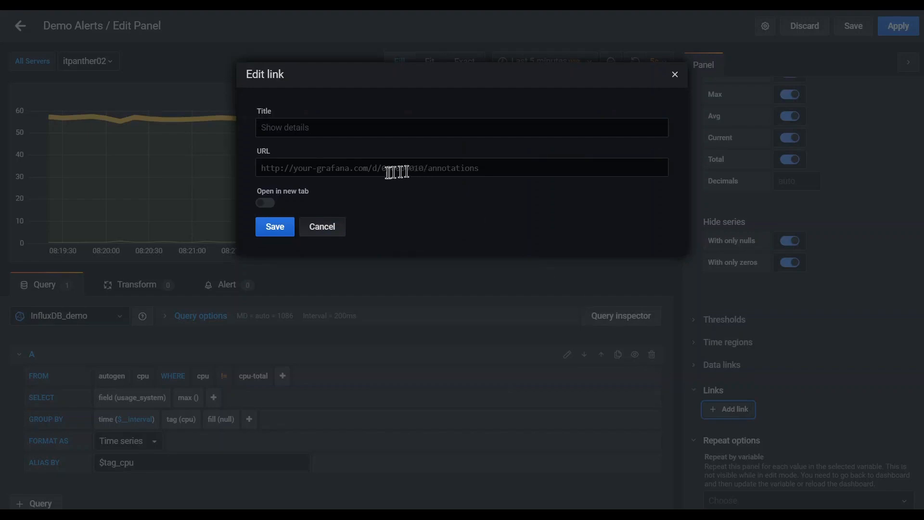
click(374, 169)
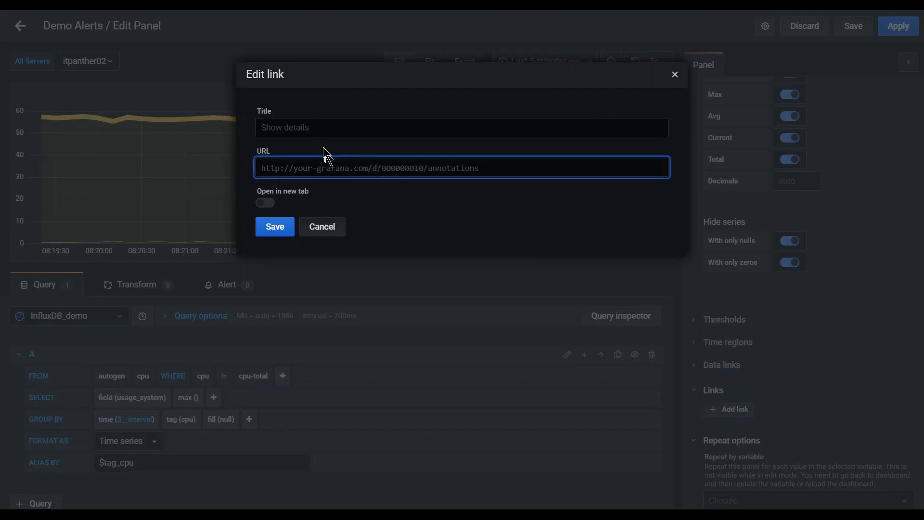
click(317, 132)
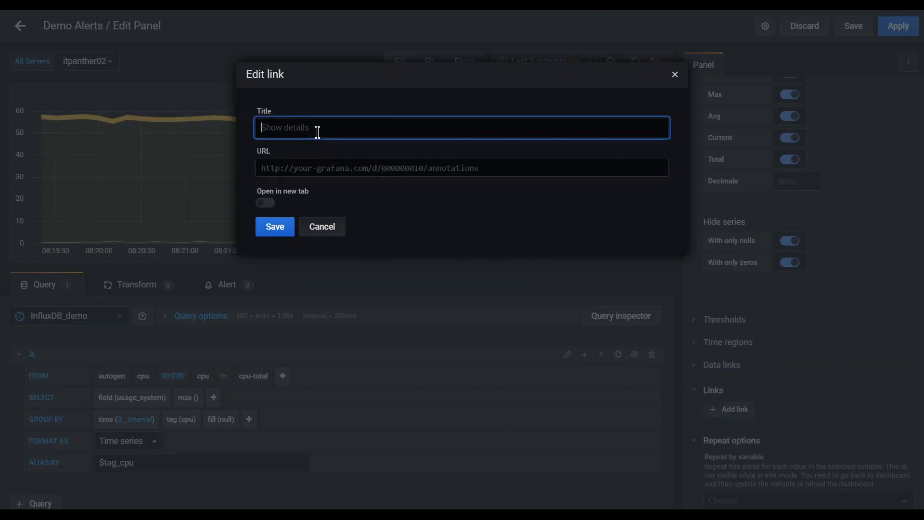
text(Read More)
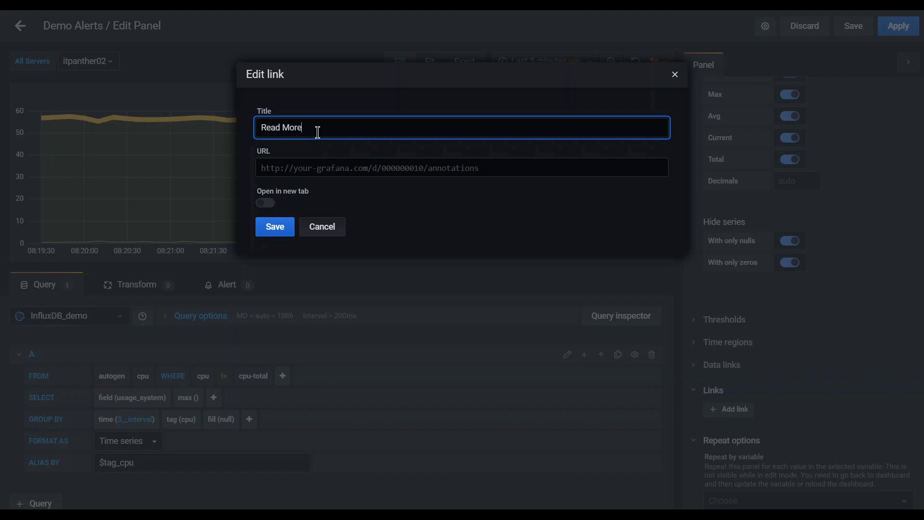
click(343, 168)
text(http://)
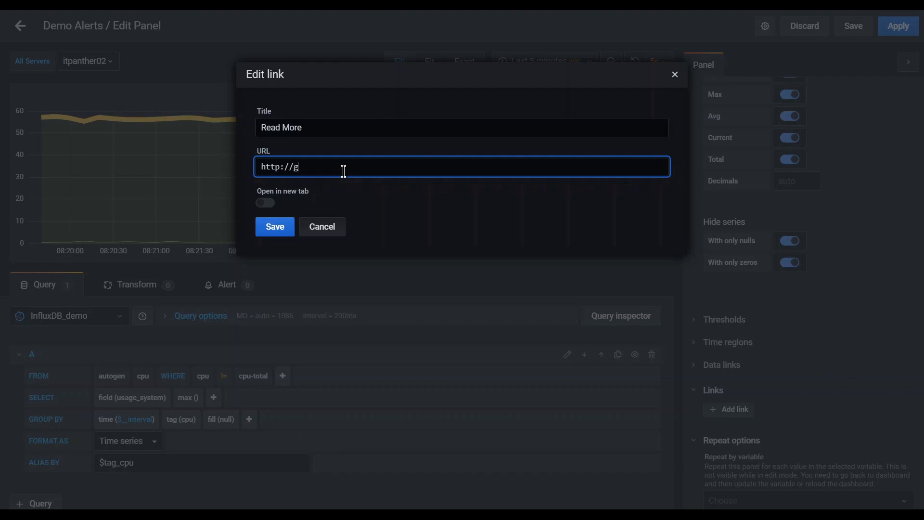
text(google.com)
drag(356, 169, 293, 168)
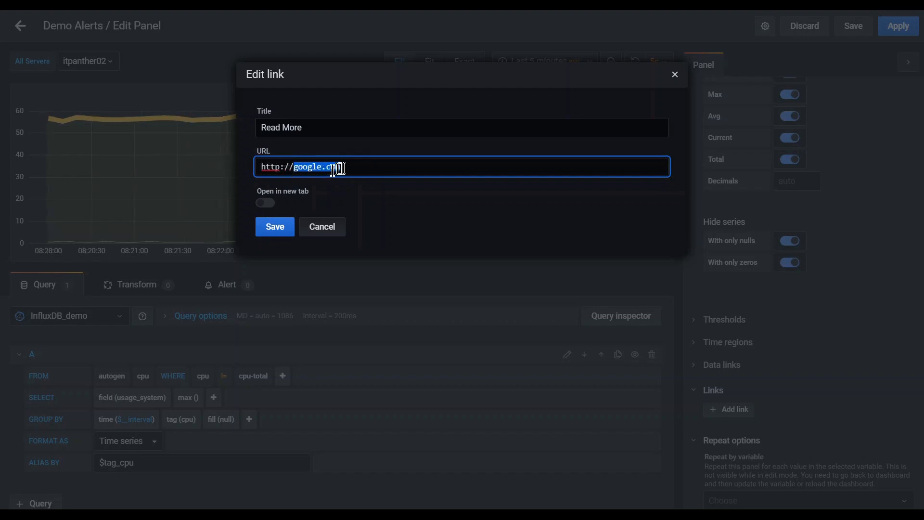
click(360, 167)
drag(360, 167, 284, 169)
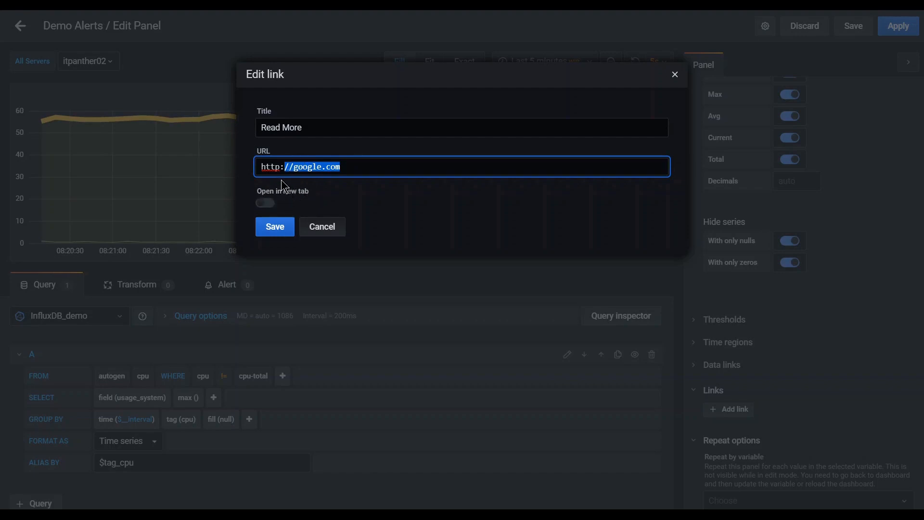
click(270, 206)
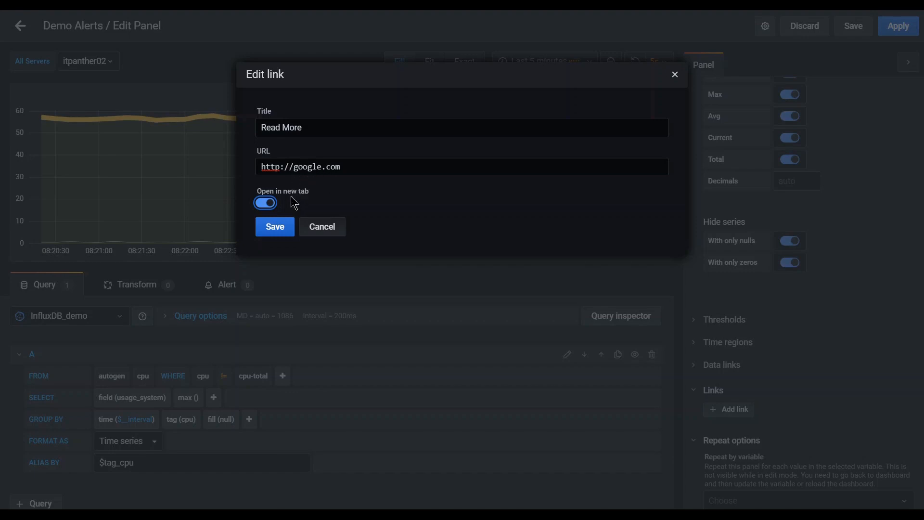
click(275, 230)
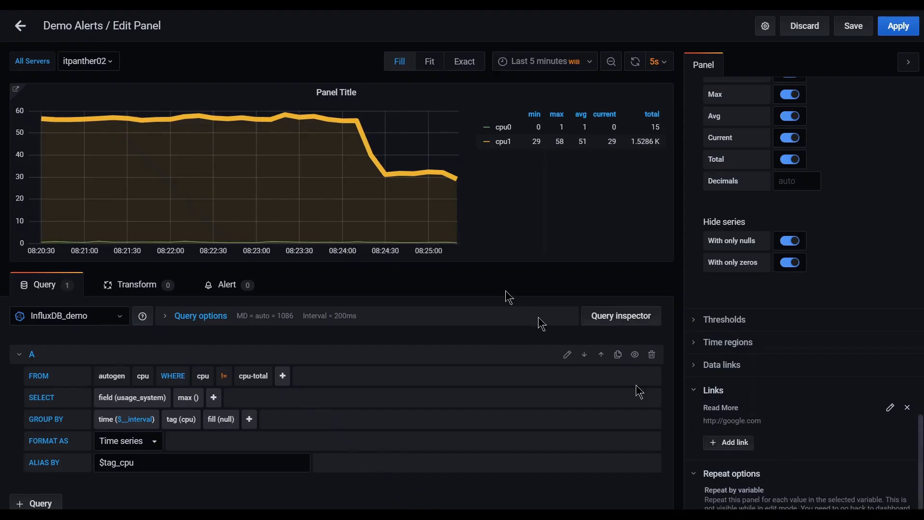
Scroll the options pane up through Axes and Series overrides, including the cpu1 line-width 8 override.
mouse_move(19, 98)
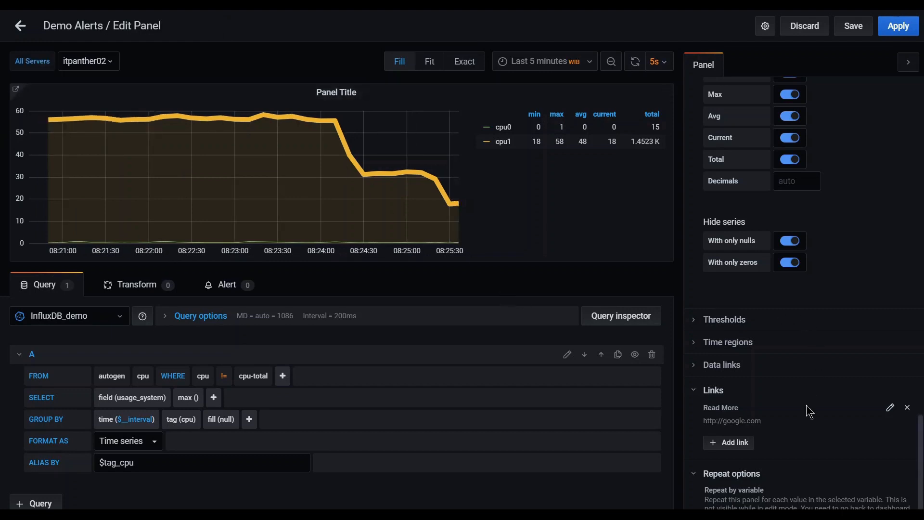
scroll(811, 410, down, 1)
scroll(811, 412, up, 8)
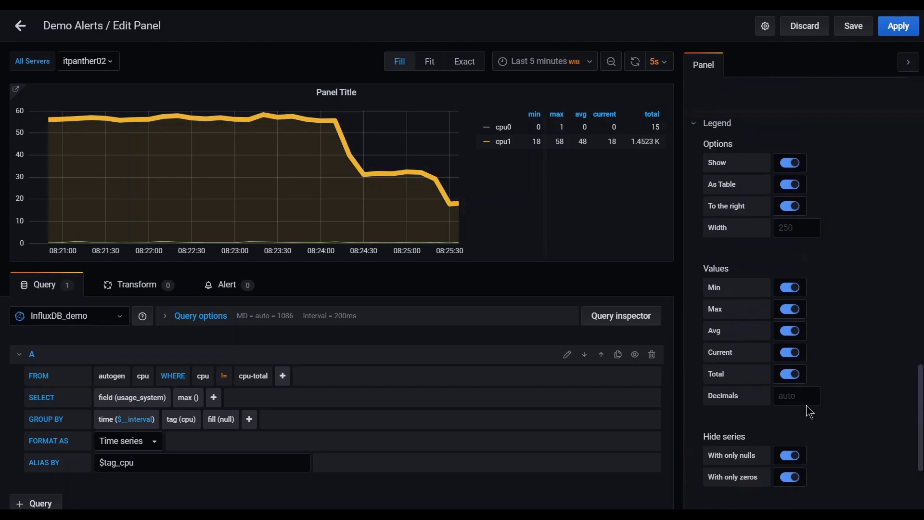
scroll(840, 326, up, 5)
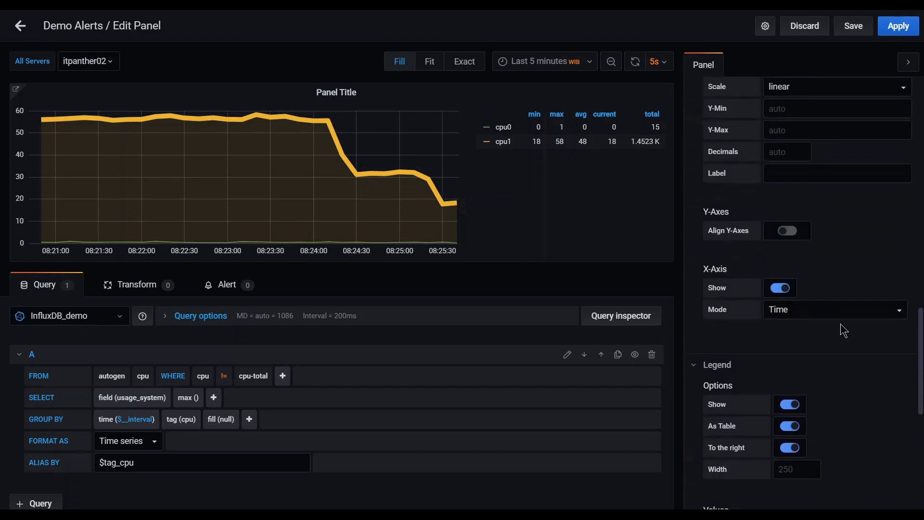
scroll(821, 267, up, 8)
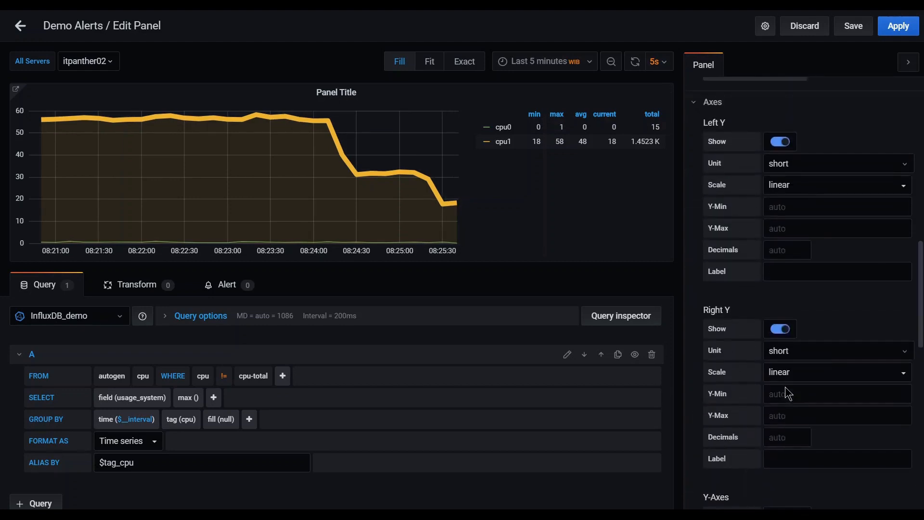
scroll(821, 267, up, 1)
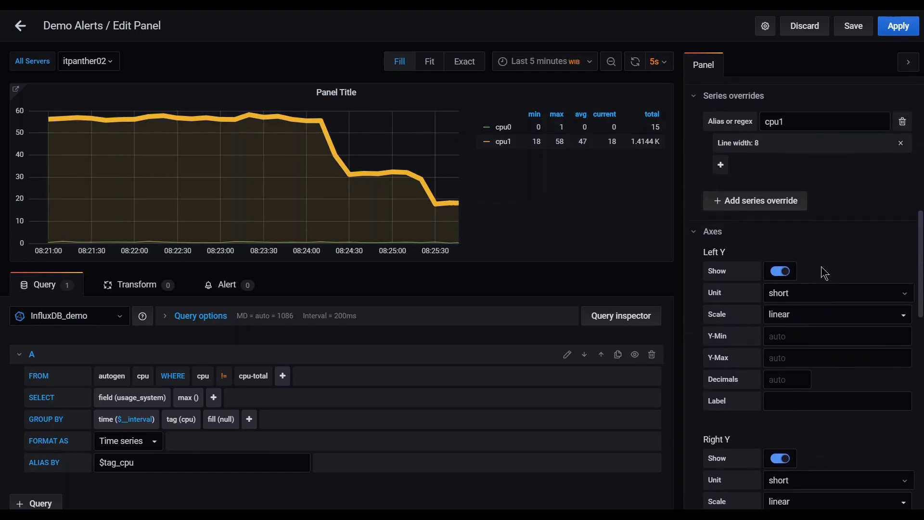
scroll(821, 266, up, 4)
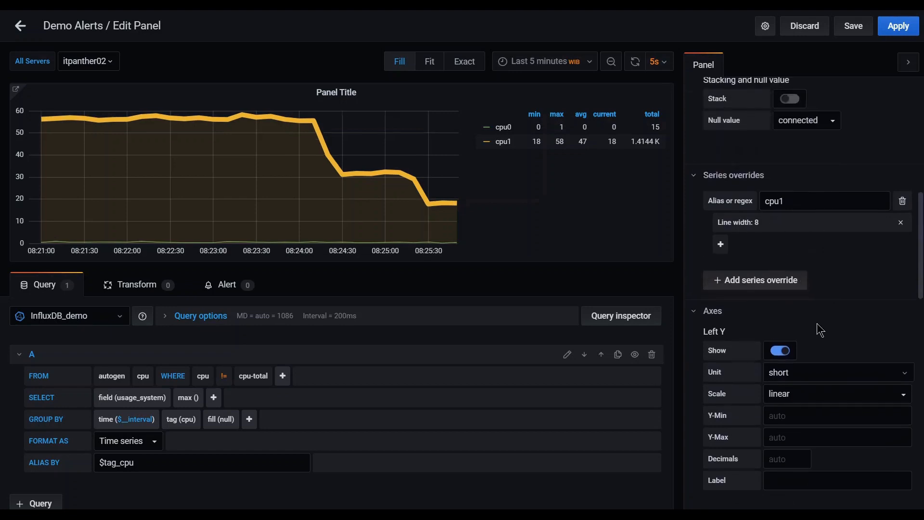
scroll(817, 325, up, 5)
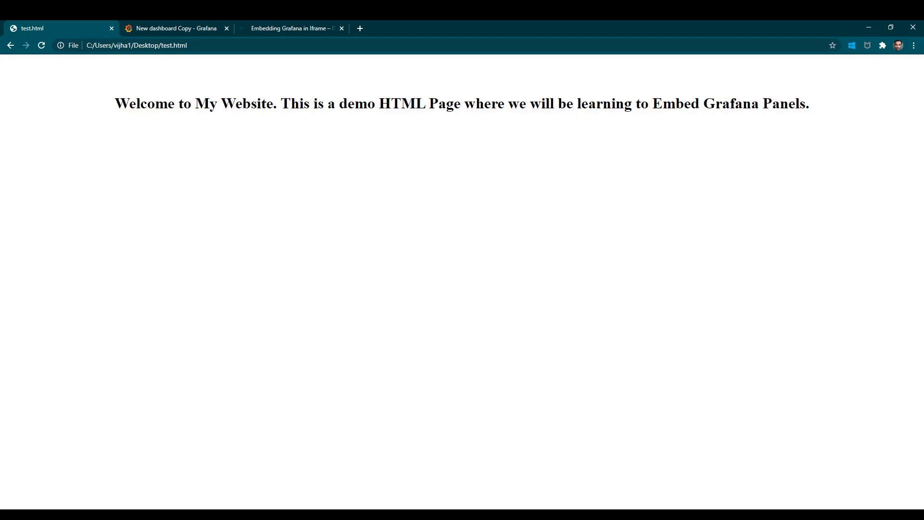
click(374, 516)
scroll(366, 341, down, 1)
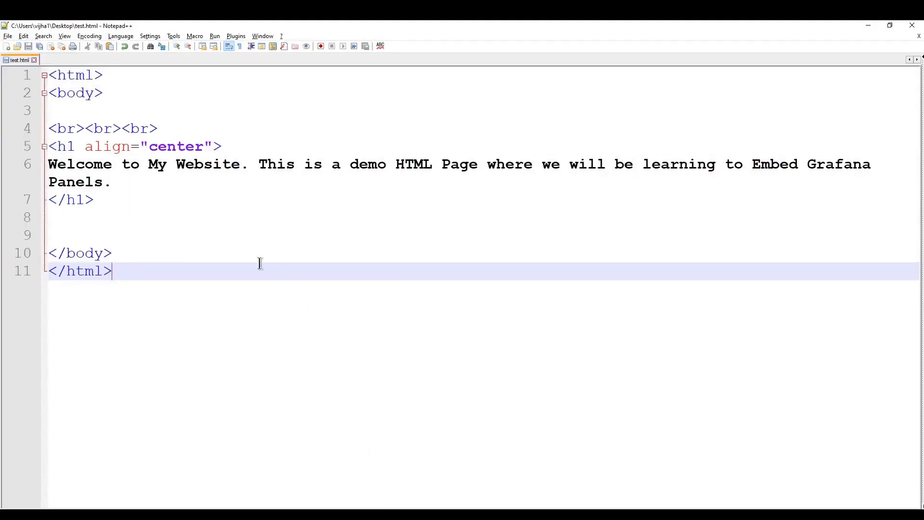
click(66, 75)
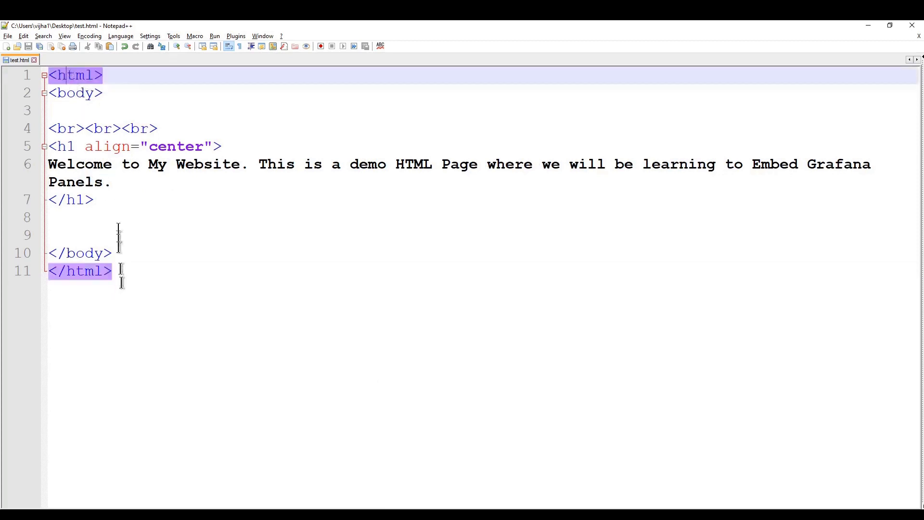
click(86, 94)
drag(62, 128, 115, 202)
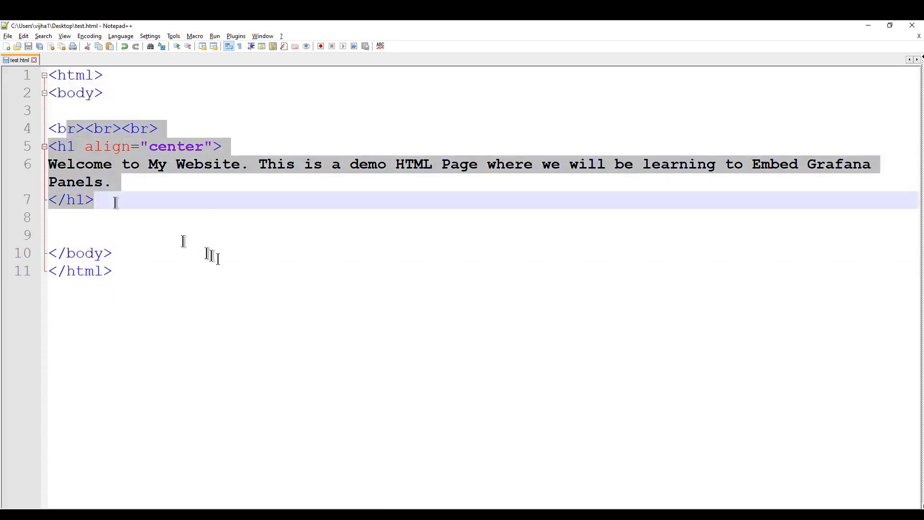
click(218, 257)
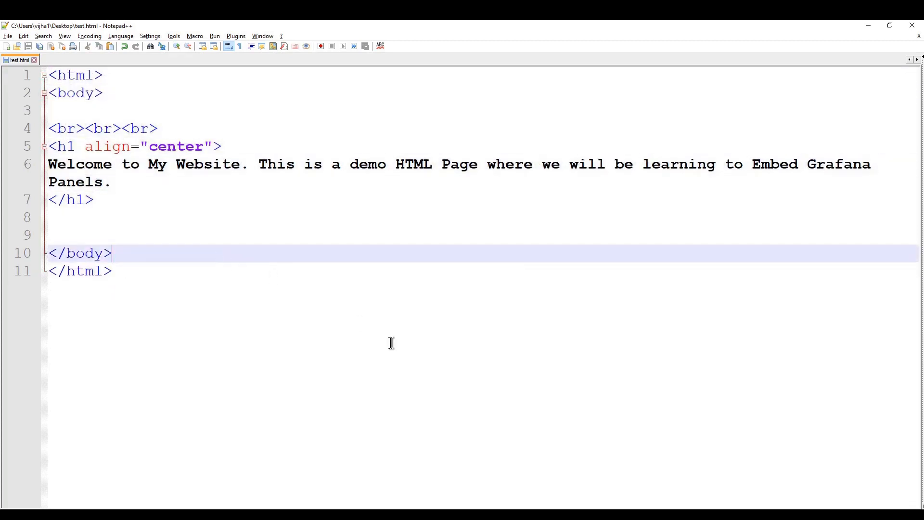
click(351, 515)
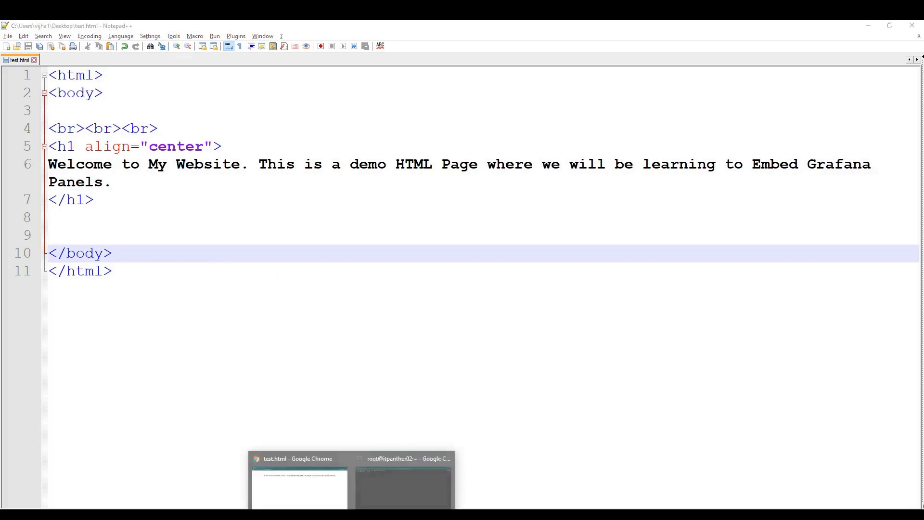
click(323, 494)
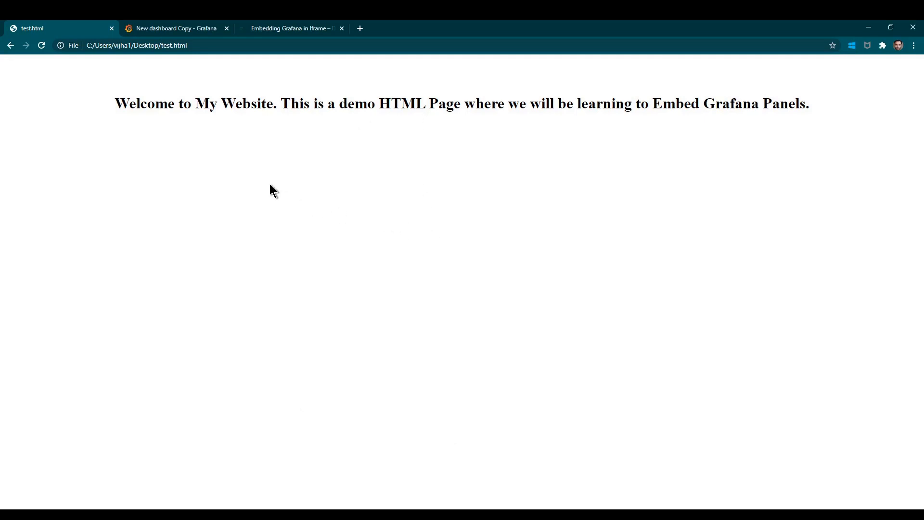
Flip from the New dashboard Copy tab to test.html and back to the Grafana dashboard.
click(186, 27)
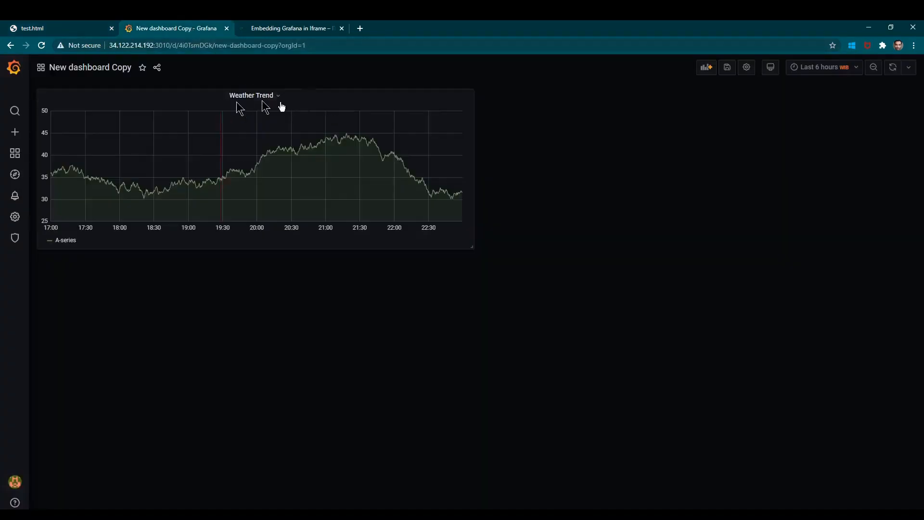
click(64, 27)
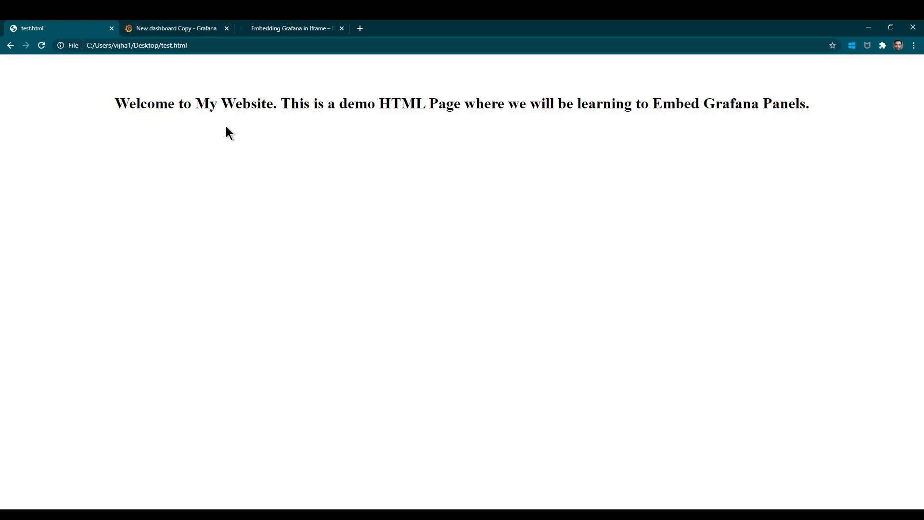
click(193, 29)
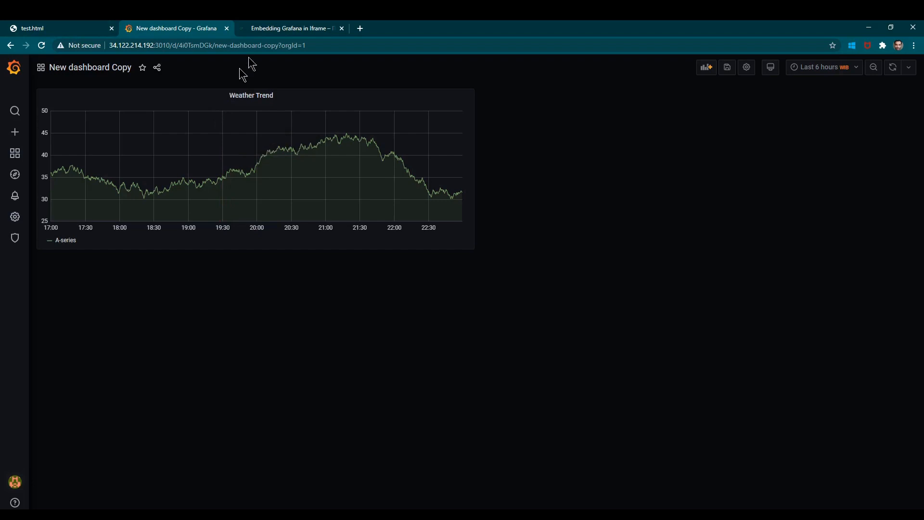
Open the Embedding Grafana in Iframe article and highlight the /etc/grafana/grafana.ini path and settings block.
click(288, 21)
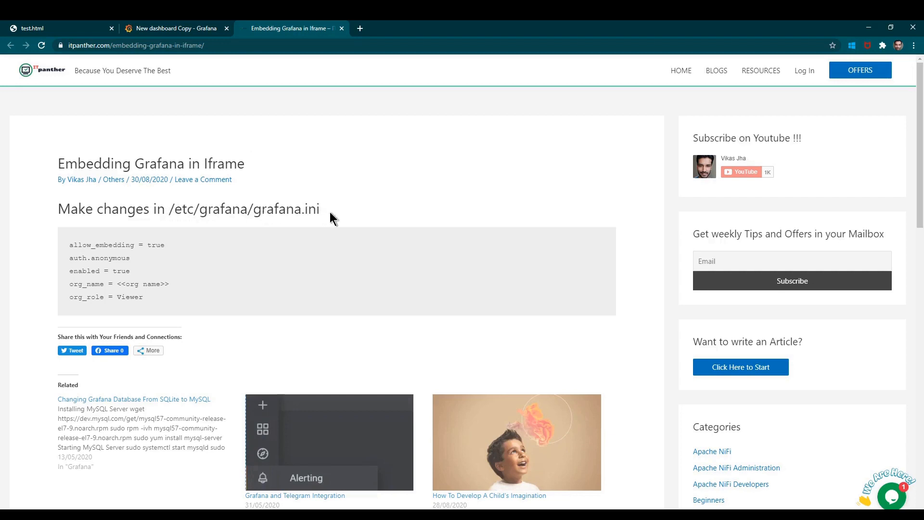
drag(253, 209, 331, 215)
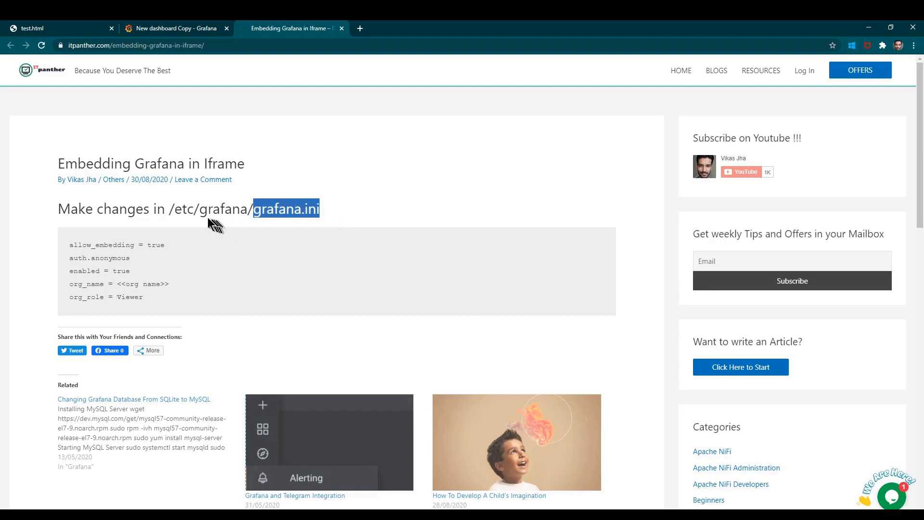
drag(175, 209, 324, 212)
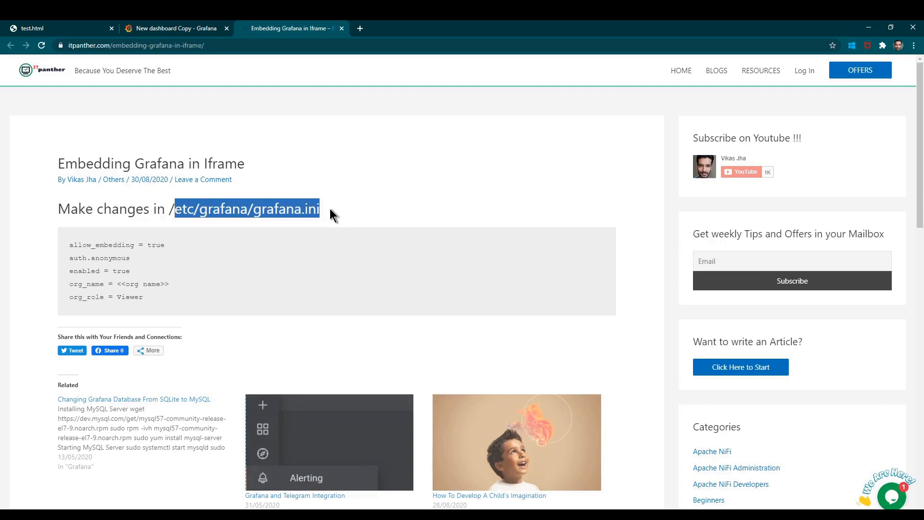
click(330, 209)
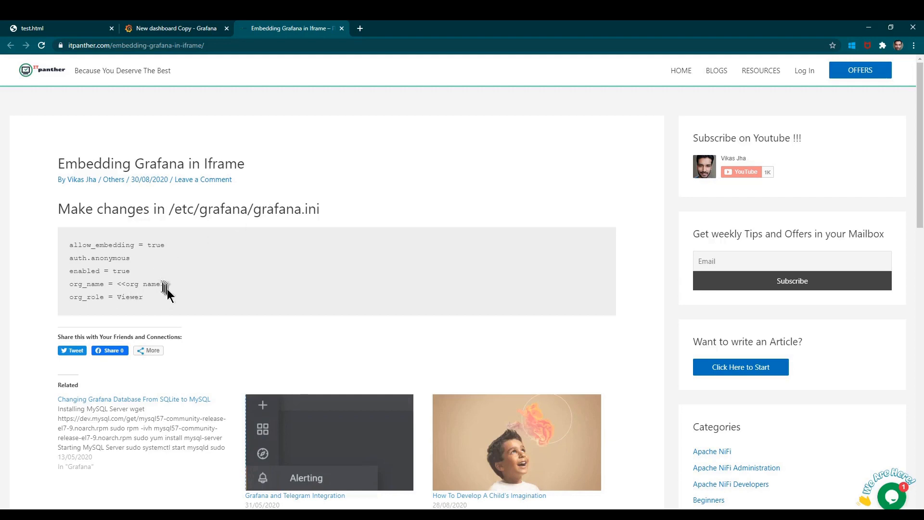
drag(151, 301, 68, 254)
click(175, 247)
Open Server Admin > Settings in a new tab from the Grafana dashboard.
click(183, 28)
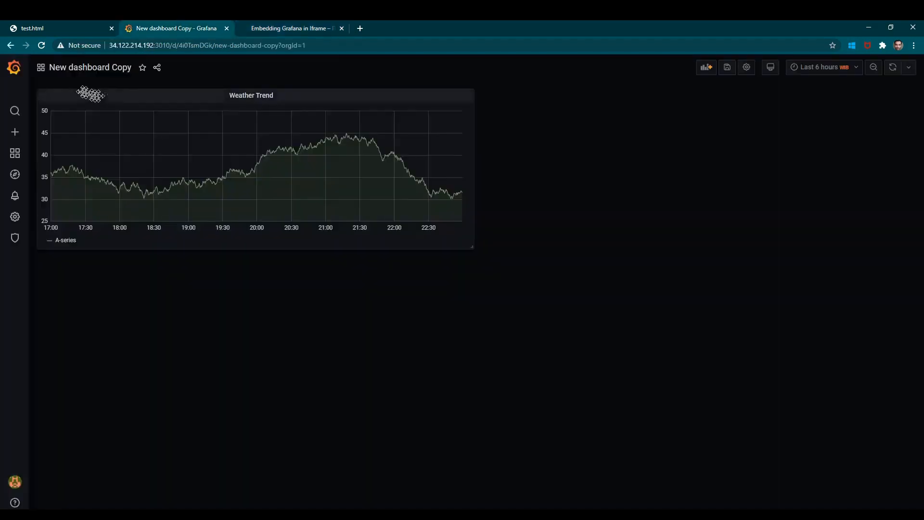
mouse_move(16, 218)
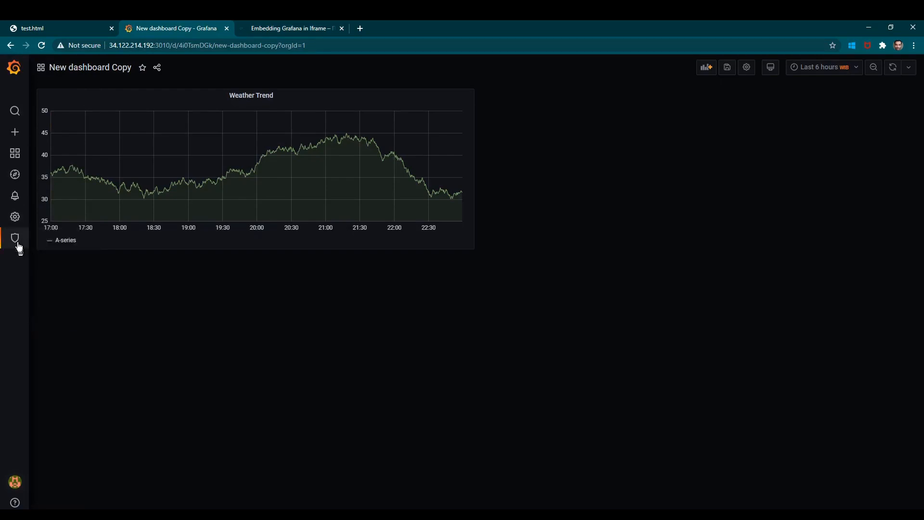
mouse_move(18, 244)
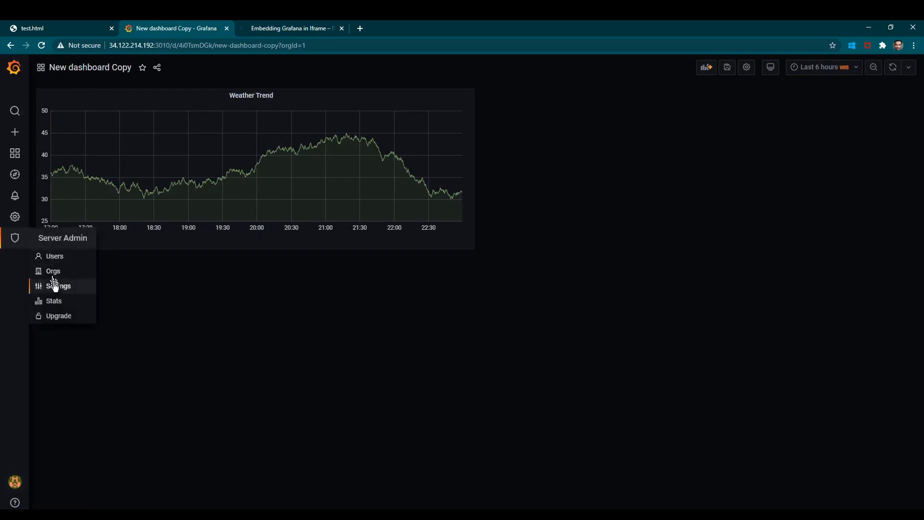
middle_click(68, 294)
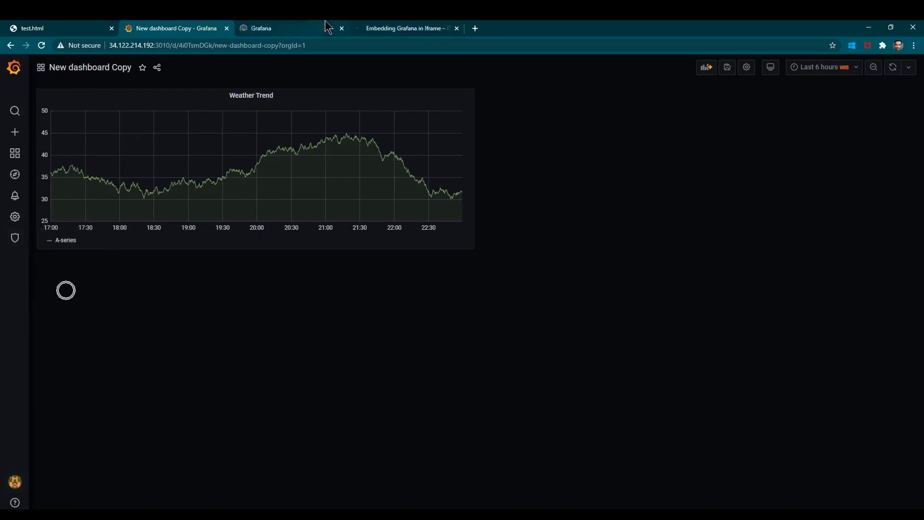
click(325, 27)
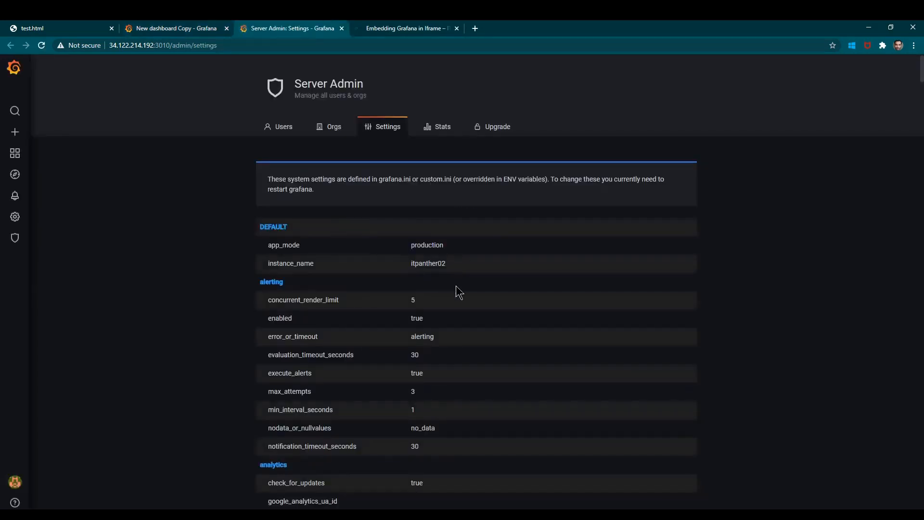
Search the settings page for 'embedd' and 'anonym' to check auth.anonymous enabled.
key(ctrl+f)
text(embedd)
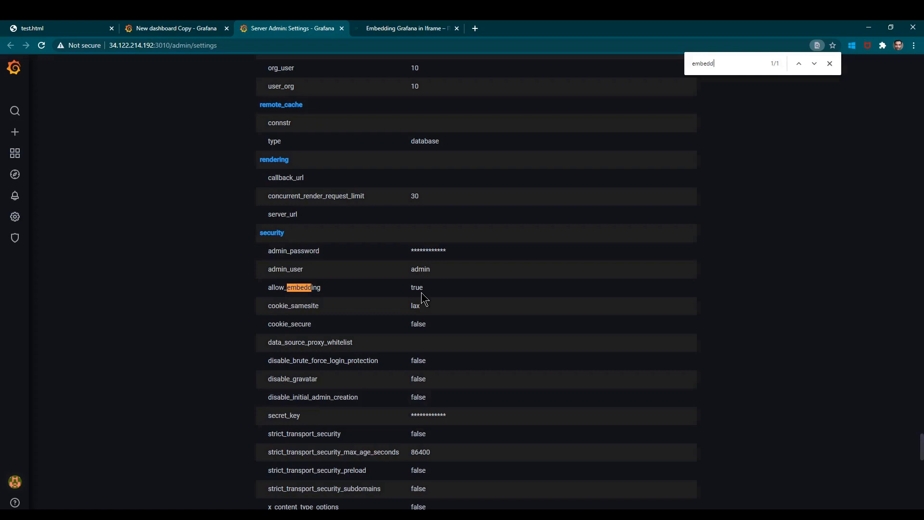
key(ctrl+a)
text(anyn)
key(BackSpace)
key(BackSpace)
text(onym)
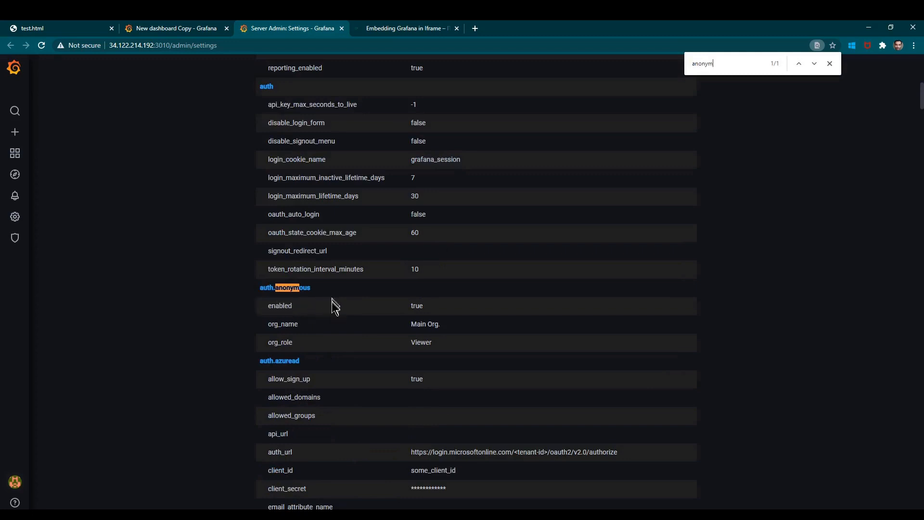
drag(267, 306, 300, 313)
click(431, 310)
Reopen /etc/grafana/grafana.ini in vi in the SSH terminal, past the swap-file warning.
mouse_move(351, 515)
click(376, 496)
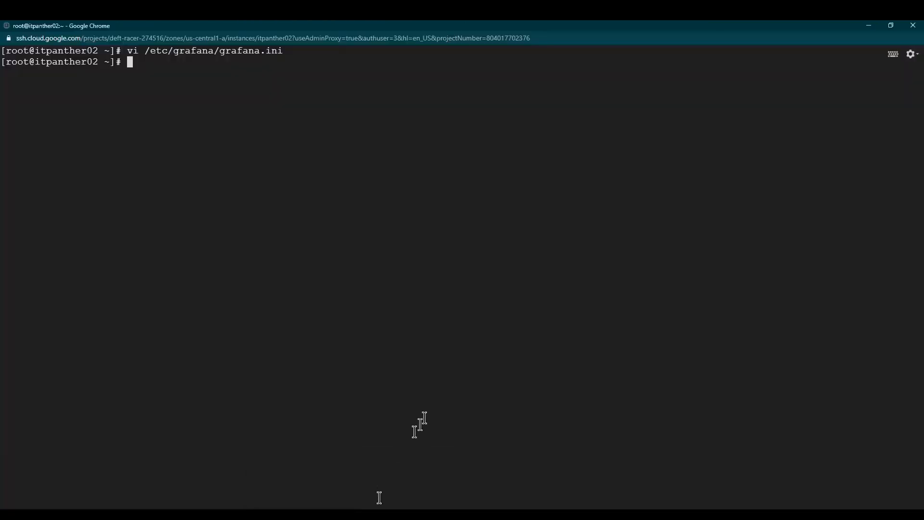
key(Up)
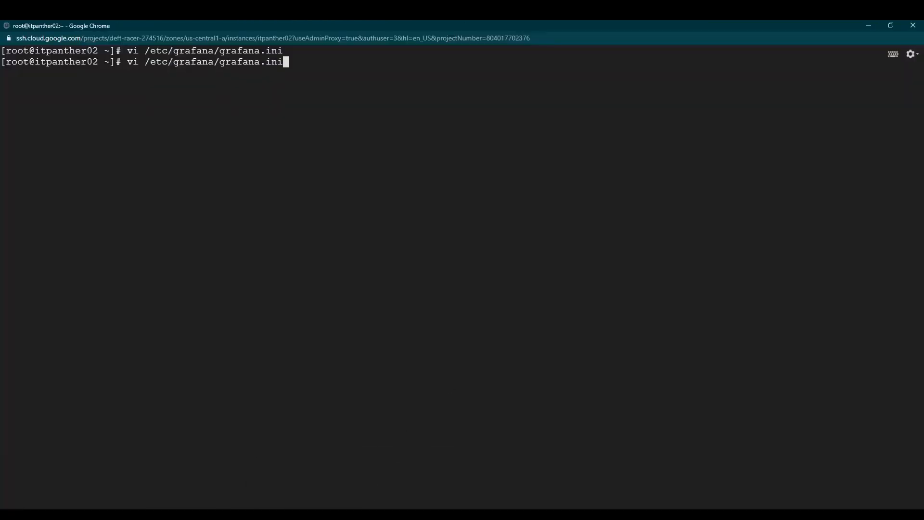
key(Return)
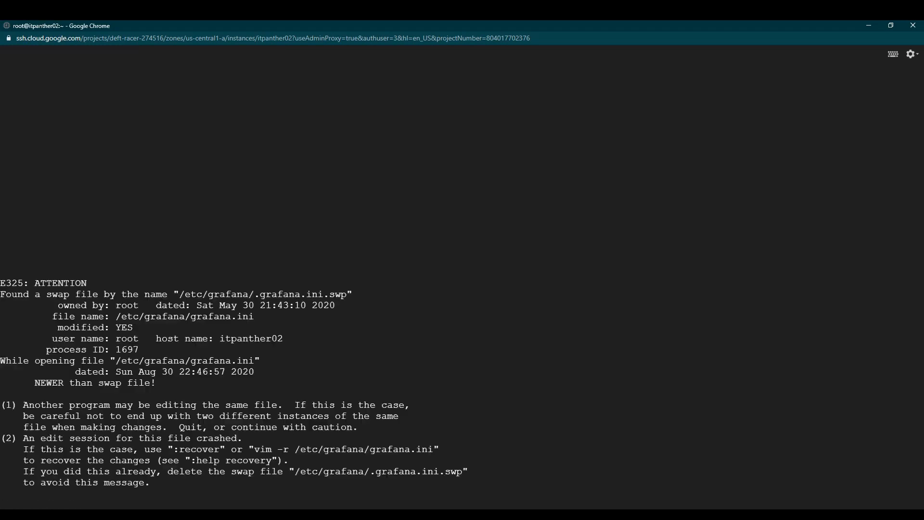
key(e)
key(Return)
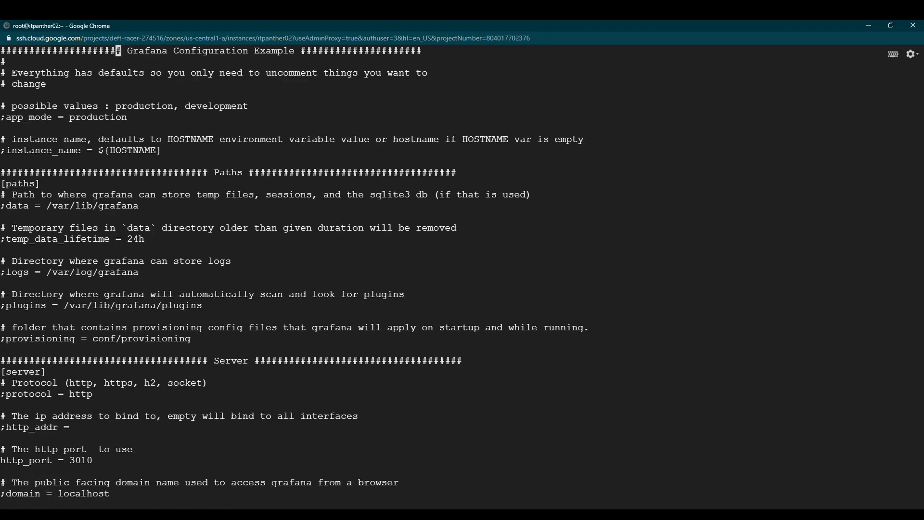
Search grafana.ini for embed and confirm allow_embedding = true.
text(/embed)
key(Return)
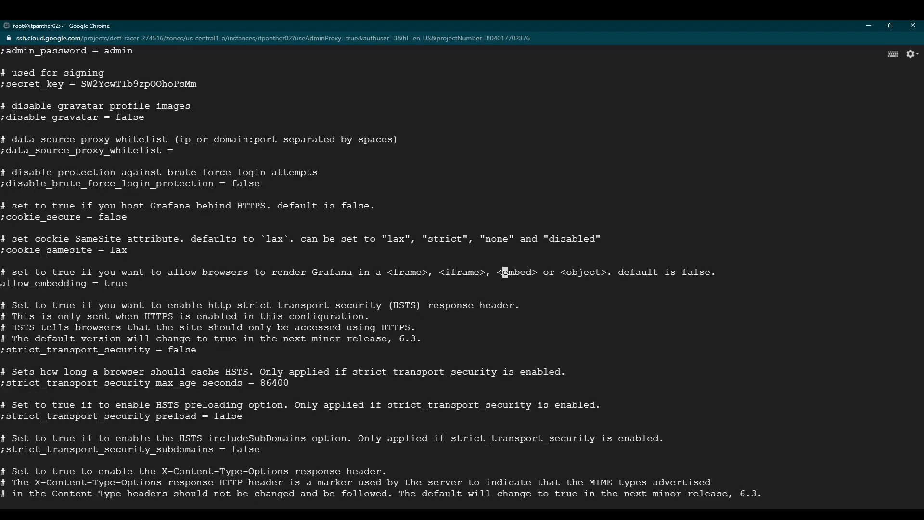
key(Down)
key(Down)
key(Up)
Find anonymous, check enabled = true under [auth.anonymous], and quit vi.
text(/any)
key(BackSpace)
text(onymous)
key(Return)
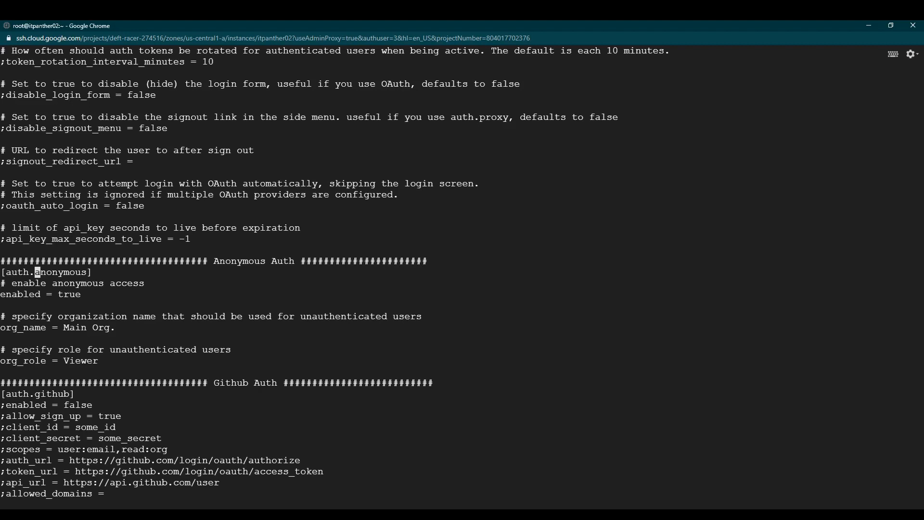
key(Down)
key(Down)
key(Down)
key(Up)
key(0)
key(Down)
key(Down)
key(Down)
key(Down)
key(Down)
key(Down)
key(shift+z)
key(shift+z)
Edit the recalled grafana-server status command into sudo systemctl restart grafana-server.
key(Up)
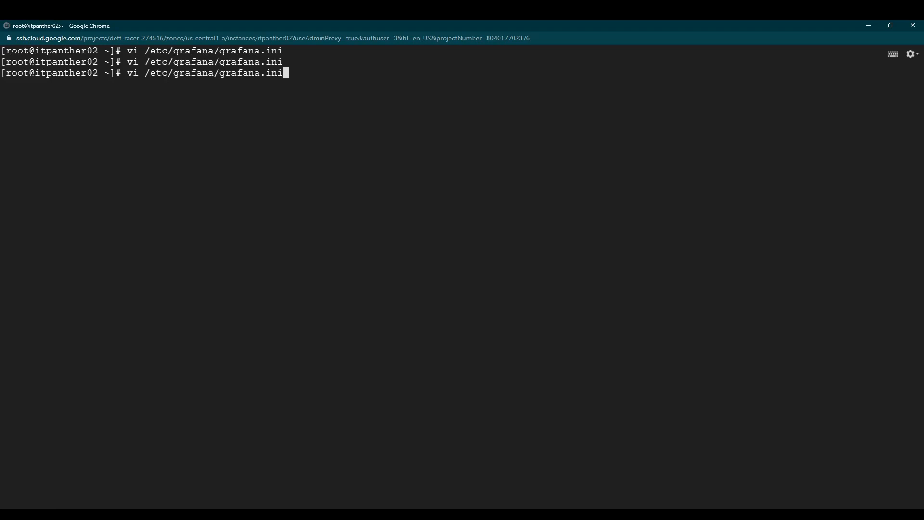
key(Up)
key(Down)
key(Up)
key(Up)
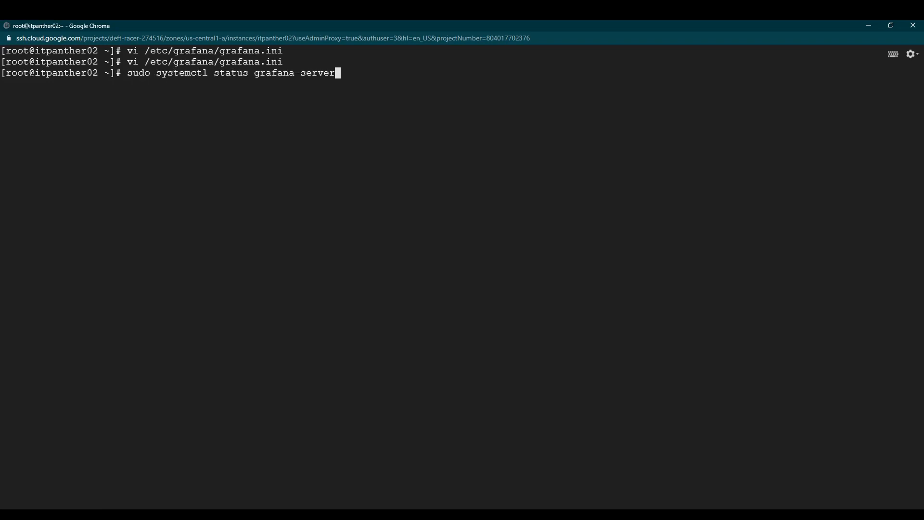
key(Left)
key(Left)
key(Left)
key(Left)
key(Left)
key(Left)
key(Left)
key(Left)
key(Left)
key(Left)
key(Left)
key(Left)
key(Left)
key(Left)
key(Left)
key(BackSpace)
key(BackSpace)
key(BackSpace)
key(BackSpace)
key(BackSpace)
key(BackSpace)
text(resta)
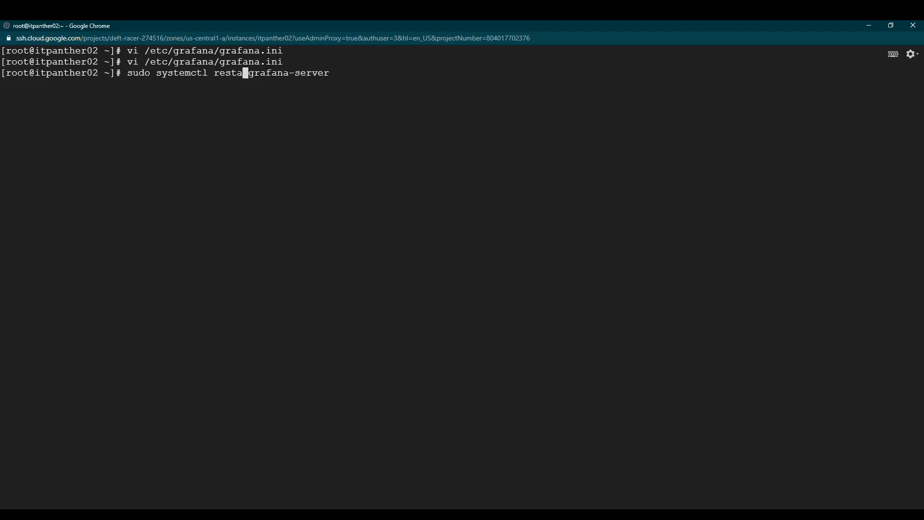
text(rt)
key(End)
Select the Weather Trend panel's iframe code from Share > Embed on New dashboard Copy.
click(352, 514)
click(320, 495)
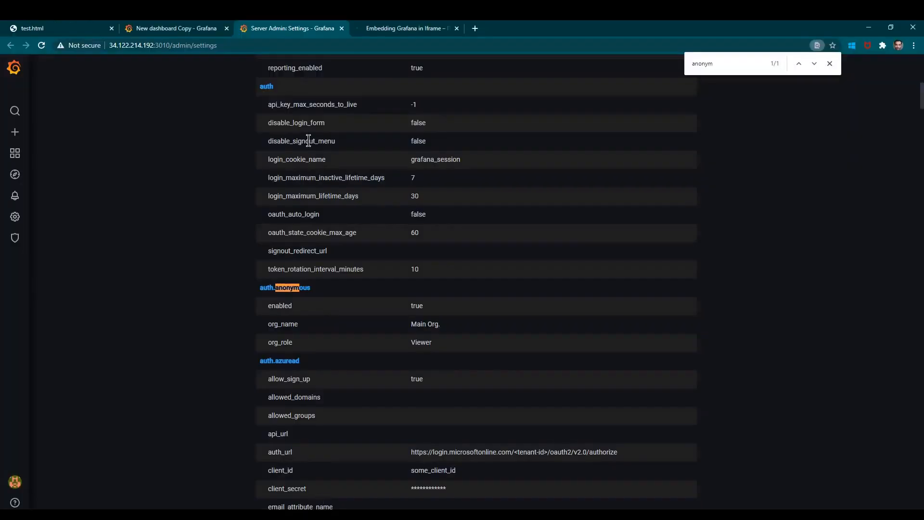
click(184, 28)
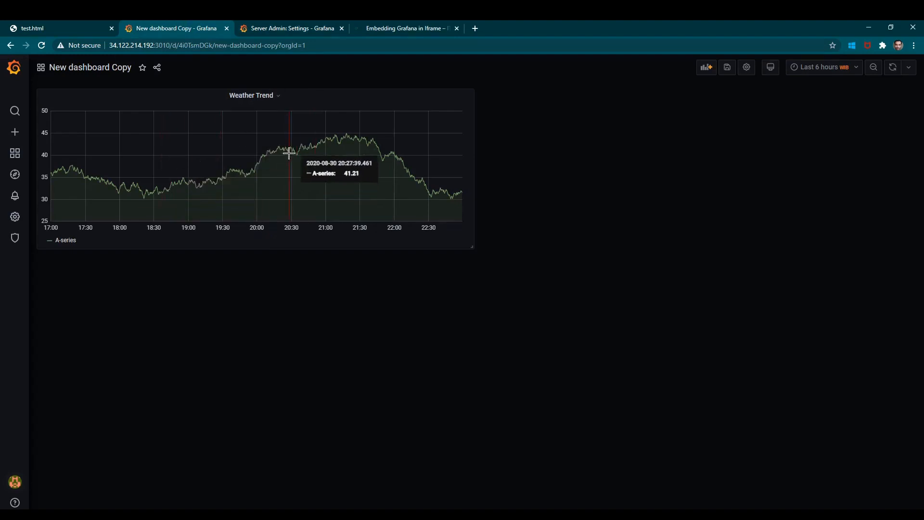
click(281, 100)
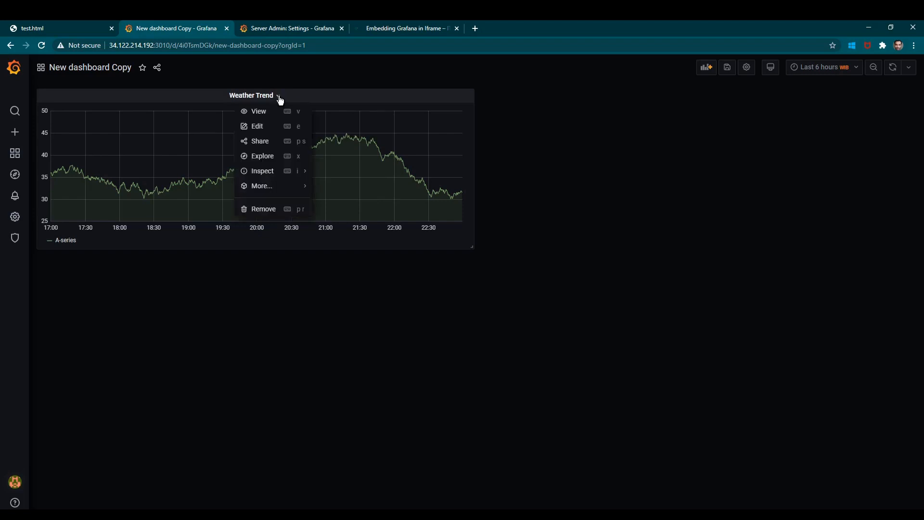
click(276, 142)
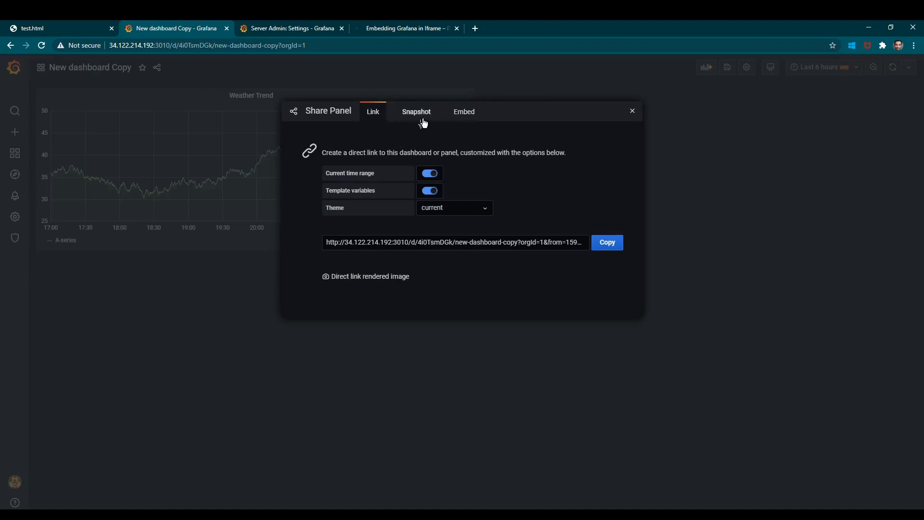
click(467, 113)
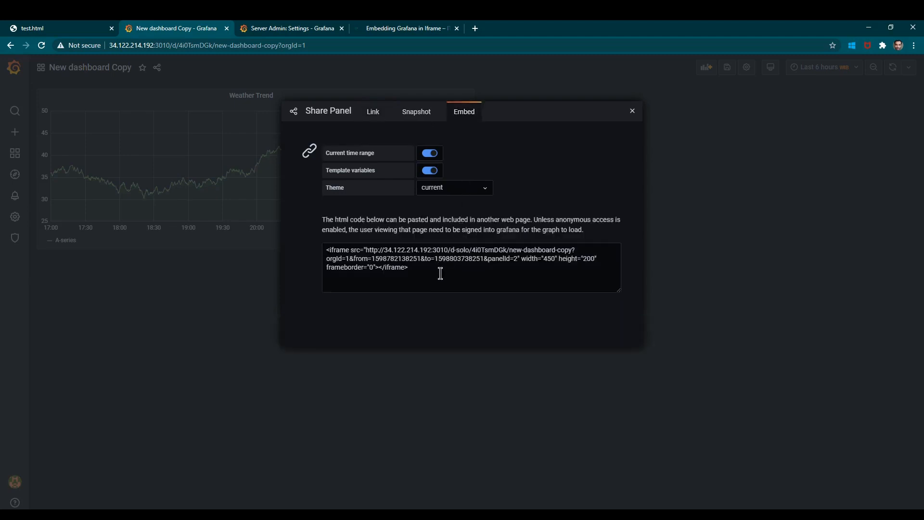
drag(439, 270, 310, 252)
key(ctrl+c)
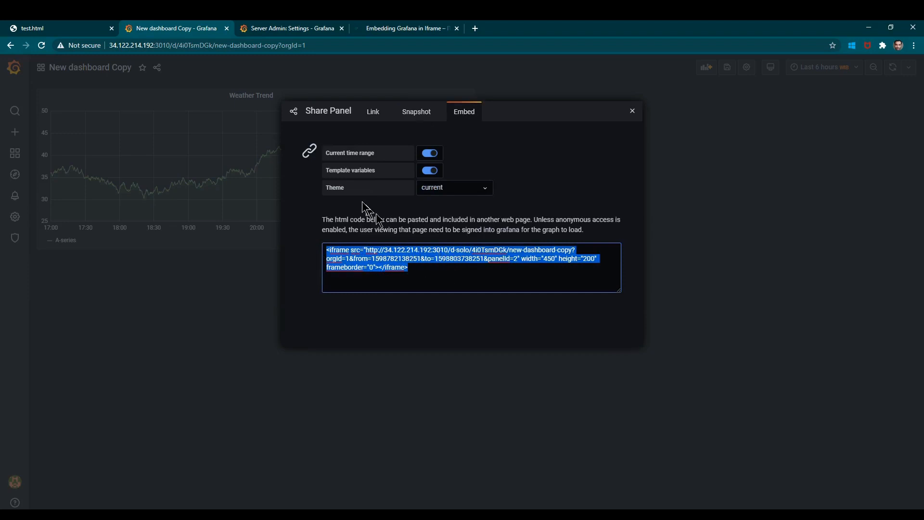
click(83, 25)
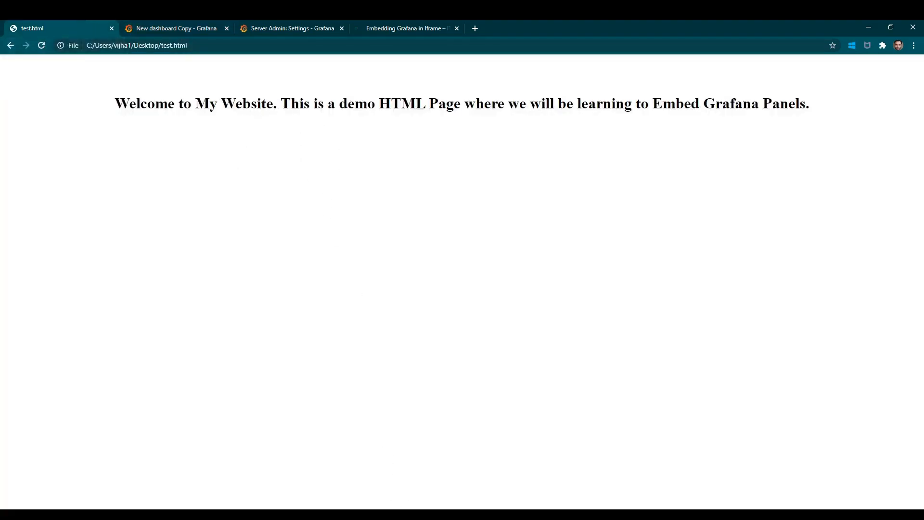
Paste the iframe code (width 450, height 200) on line 9 of test.html and save.
click(390, 515)
click(183, 219)
key(Return)
key(Return)
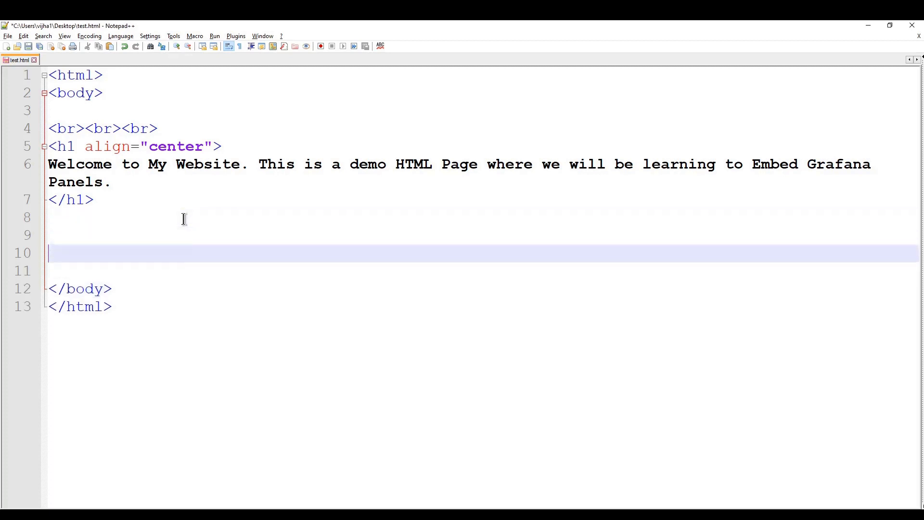
key(Up)
key(ctrl+v)
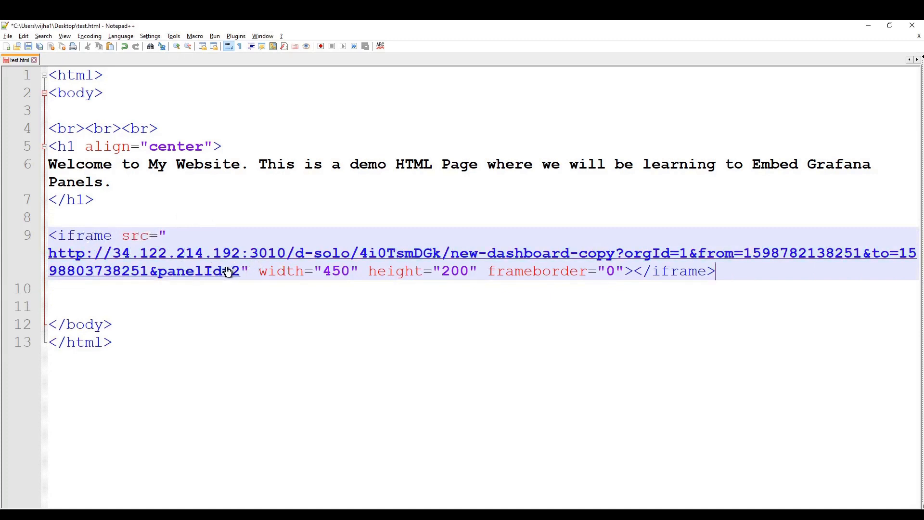
click(329, 271)
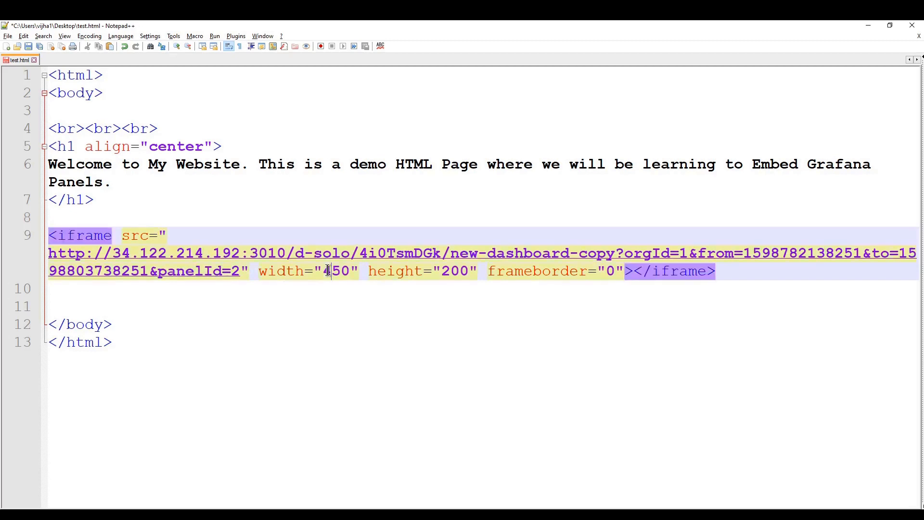
click(453, 270)
key(ctrl+s)
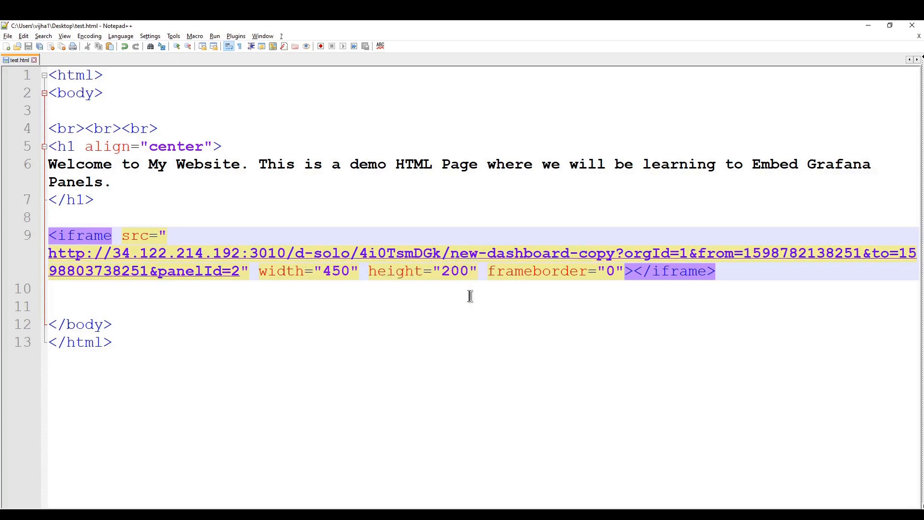
Reload test.html in Chrome to show the embedded Weather Trend frame.
click(282, 295)
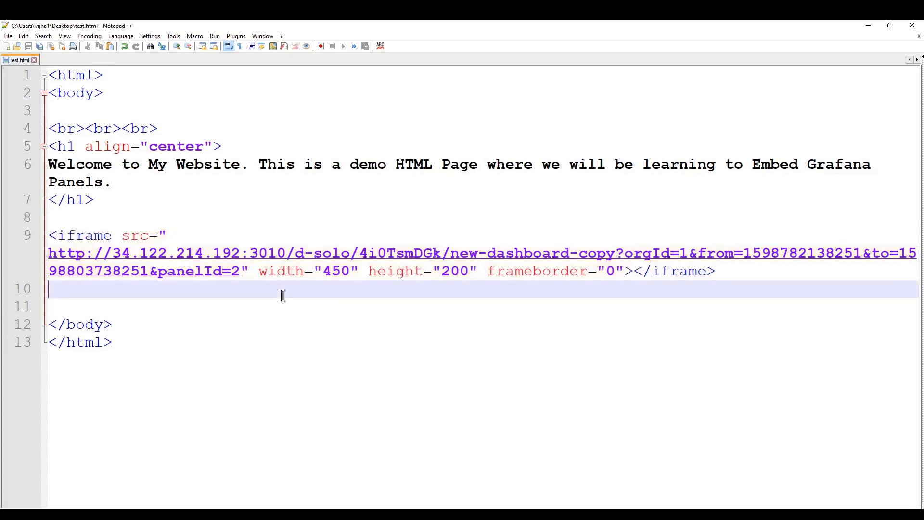
mouse_move(359, 510)
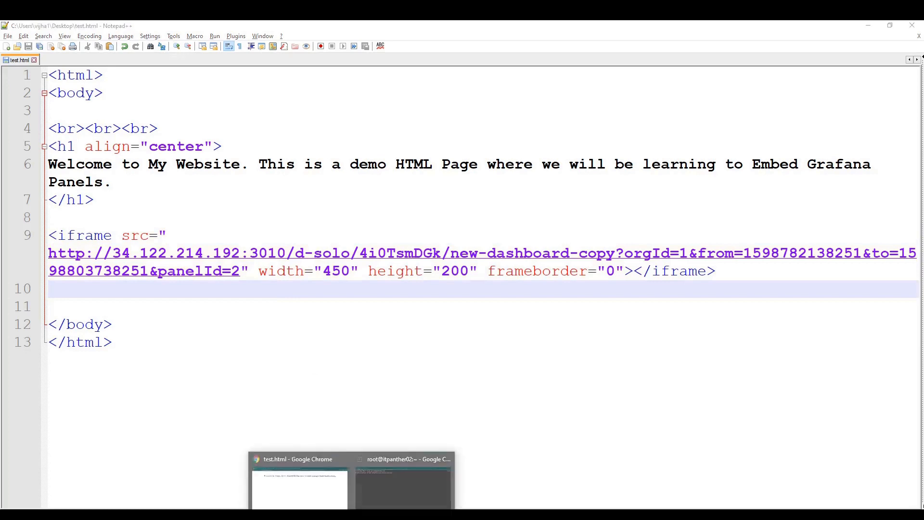
click(311, 487)
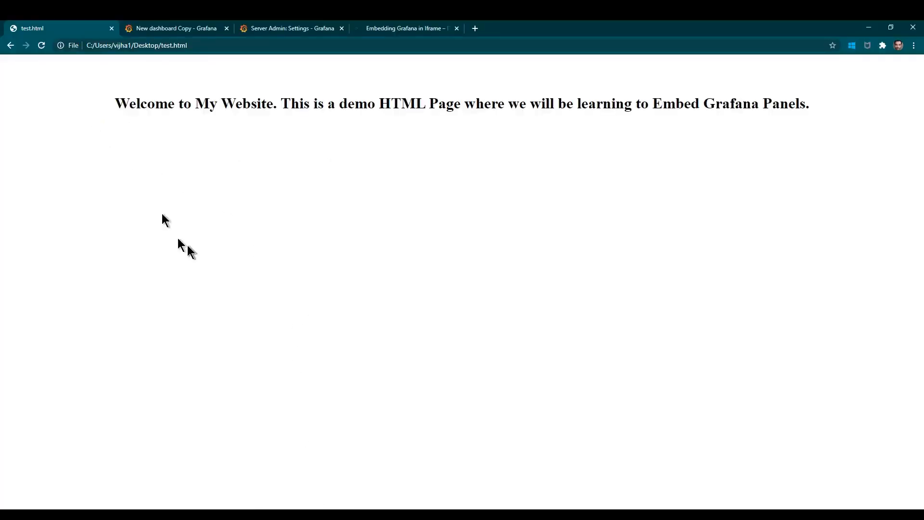
key(ctrl+l)
key(Return)
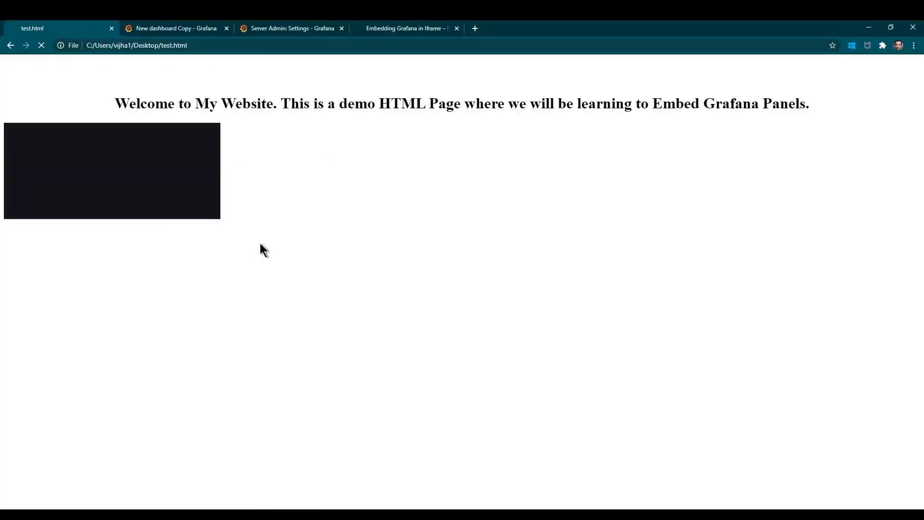